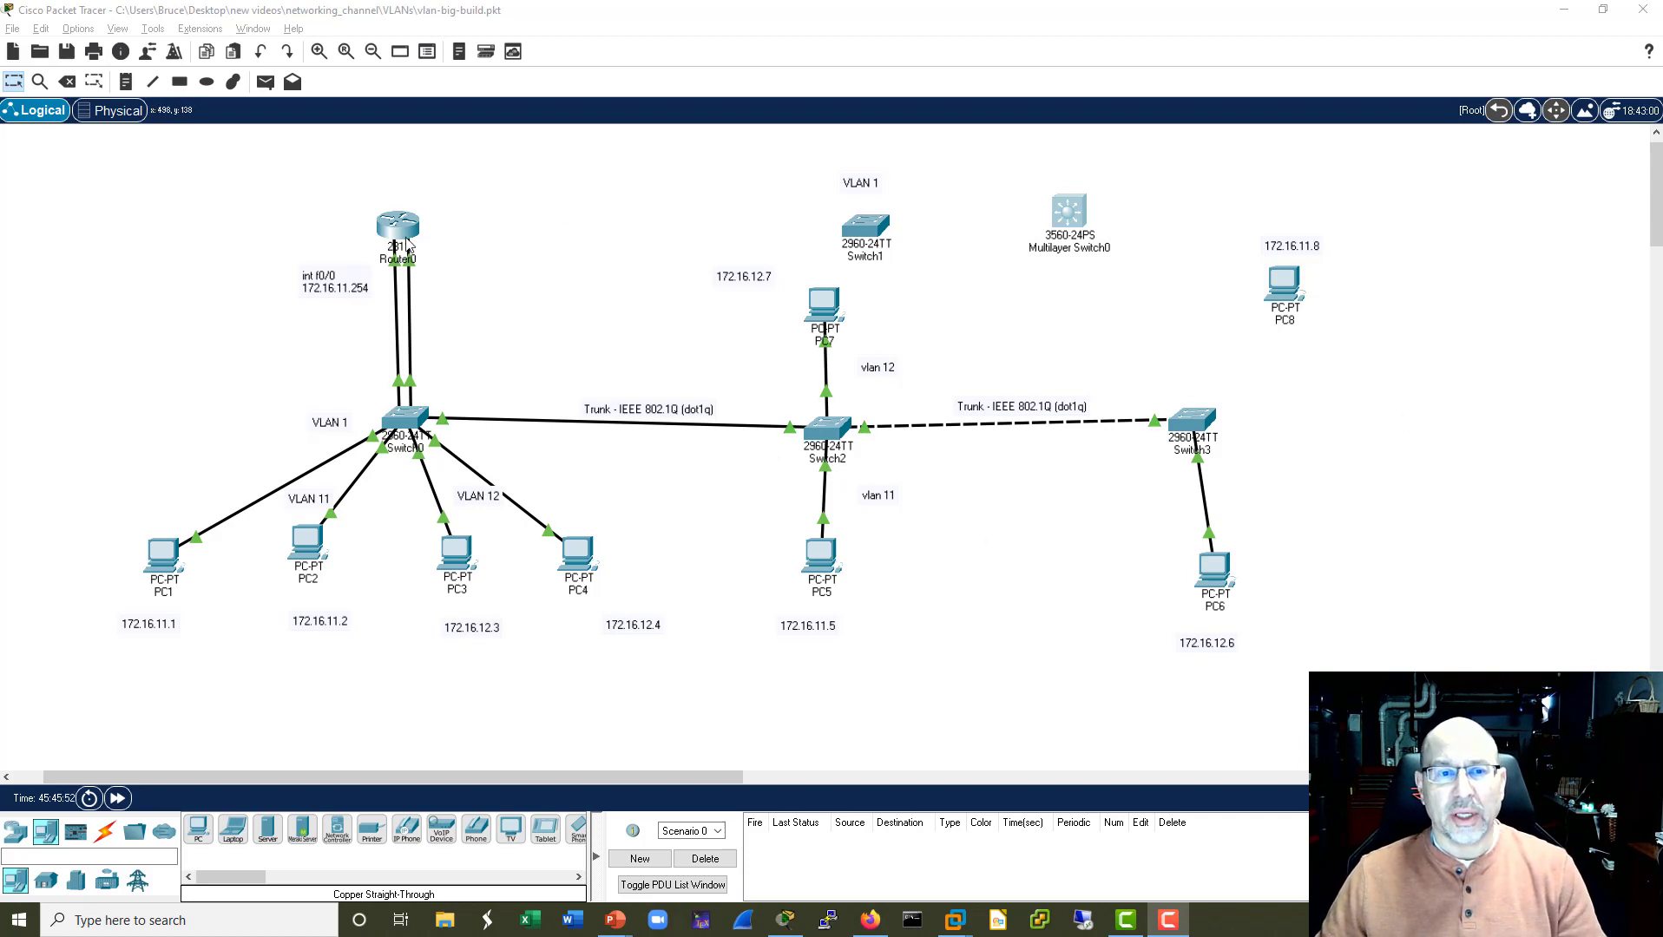
Shift Router0, Multilayer Switch0, PC6 and PC7 slightly within the topology.
left_click_drag(408, 242, 409, 253)
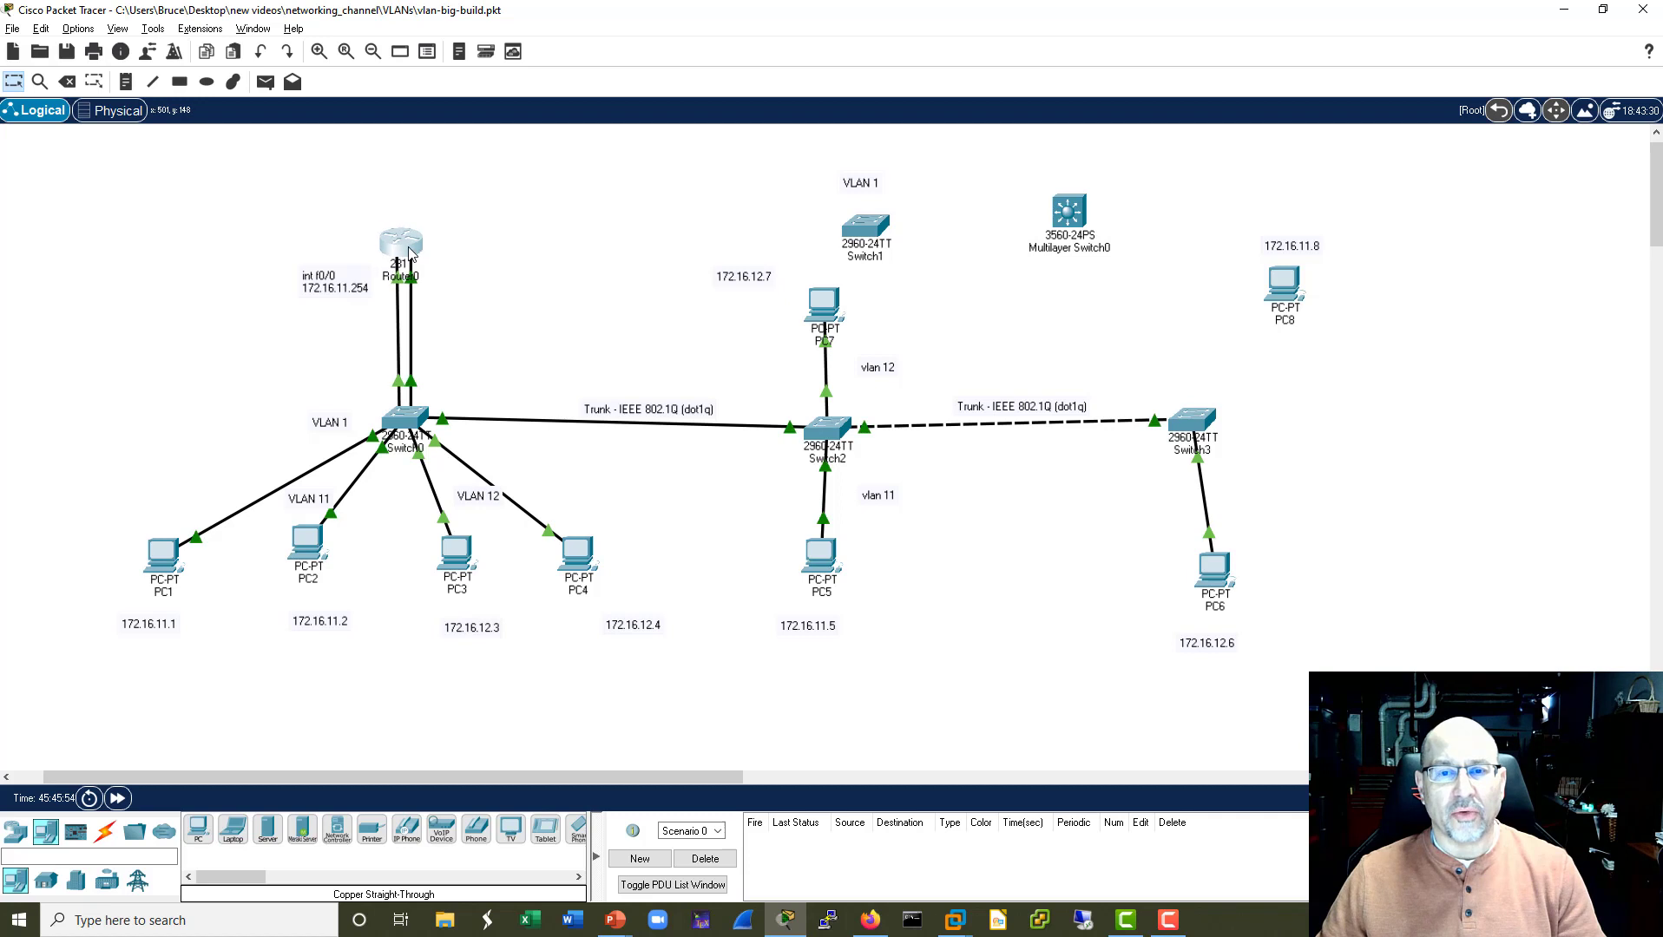
left_click_drag(1083, 219, 1066, 216)
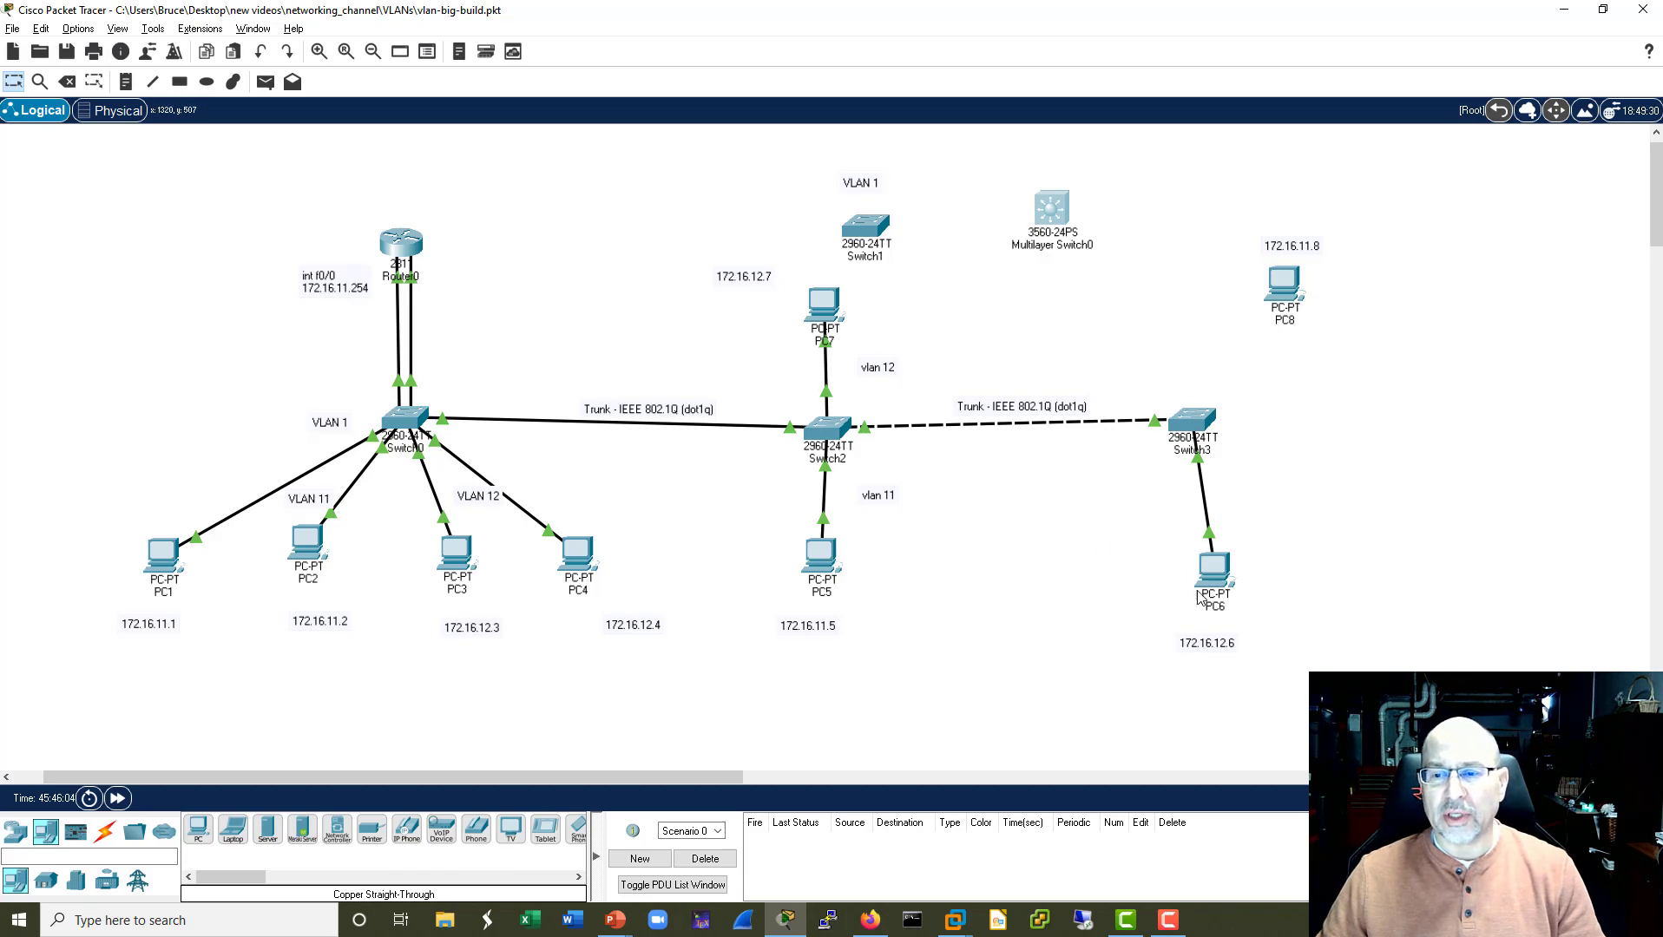
left_click_drag(1198, 597, 1214, 593)
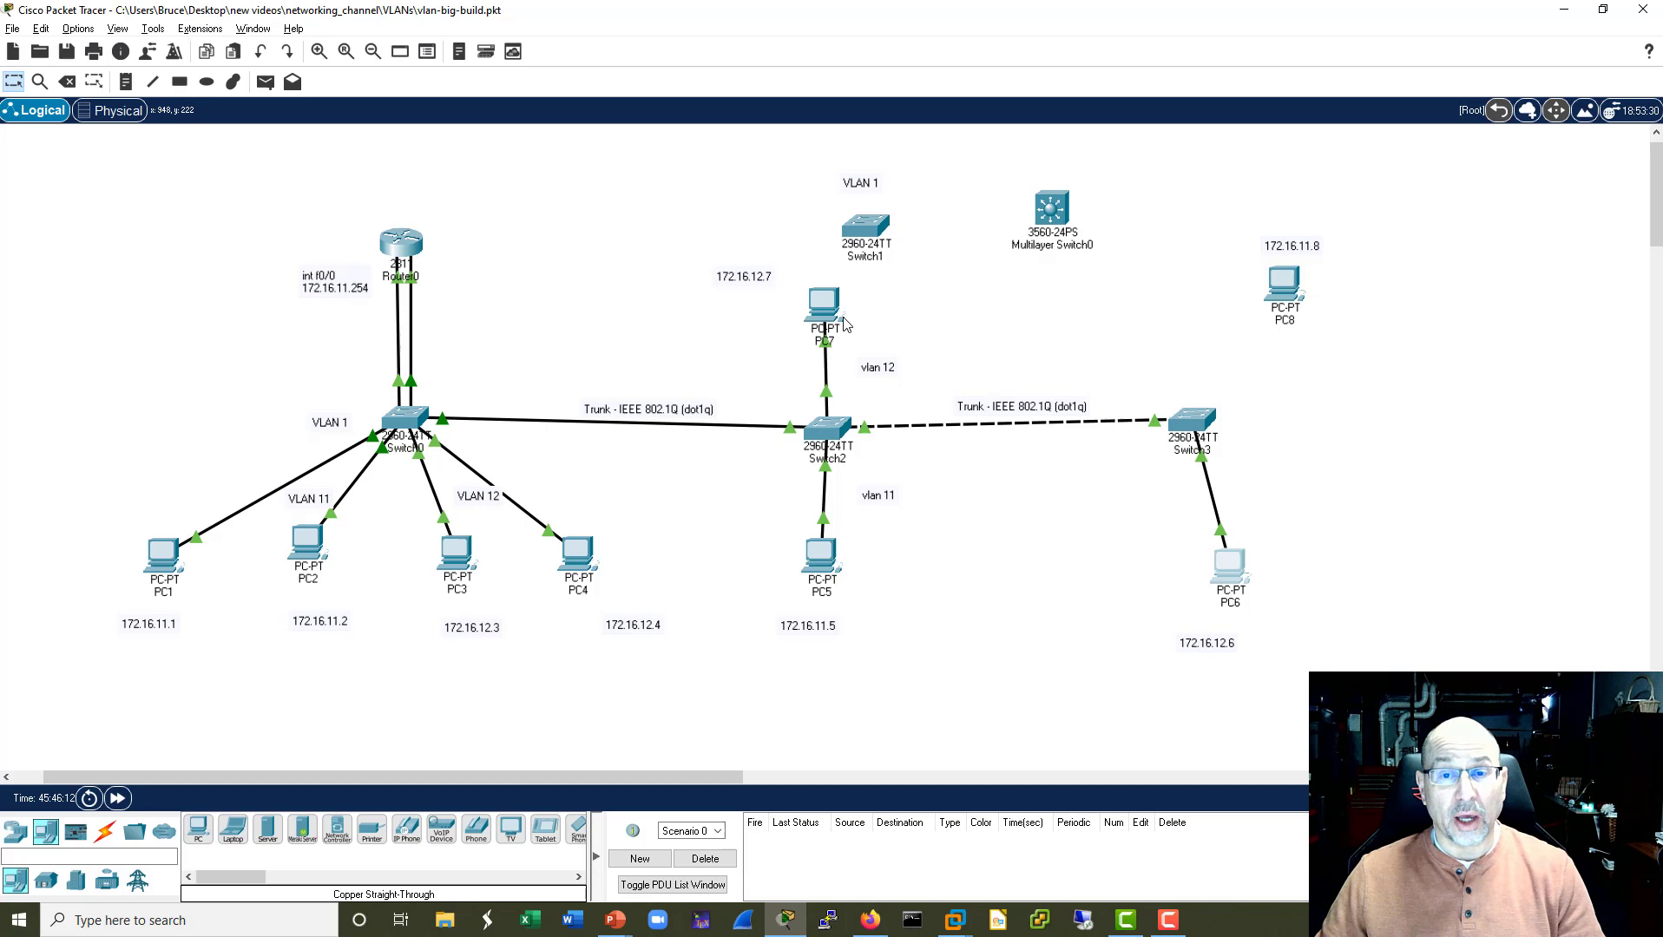
left_click_drag(825, 317, 828, 314)
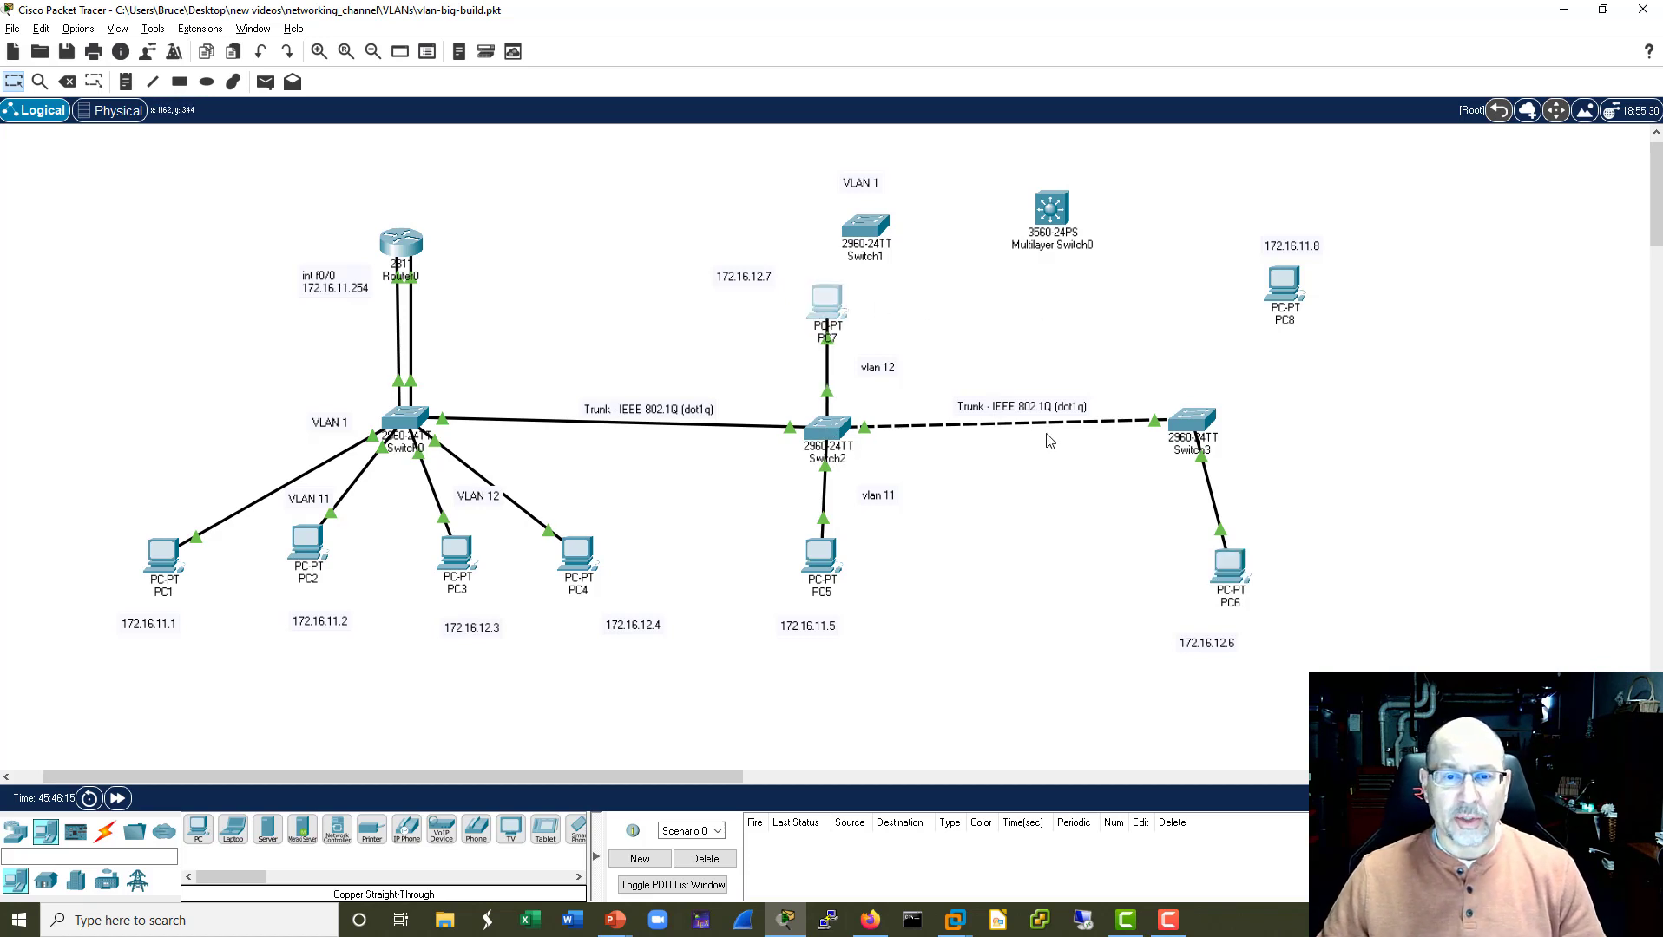
Add a note reading f0/23 beside Switch2, above its link toward Switch0.
left_click(129, 83)
left_click(777, 408)
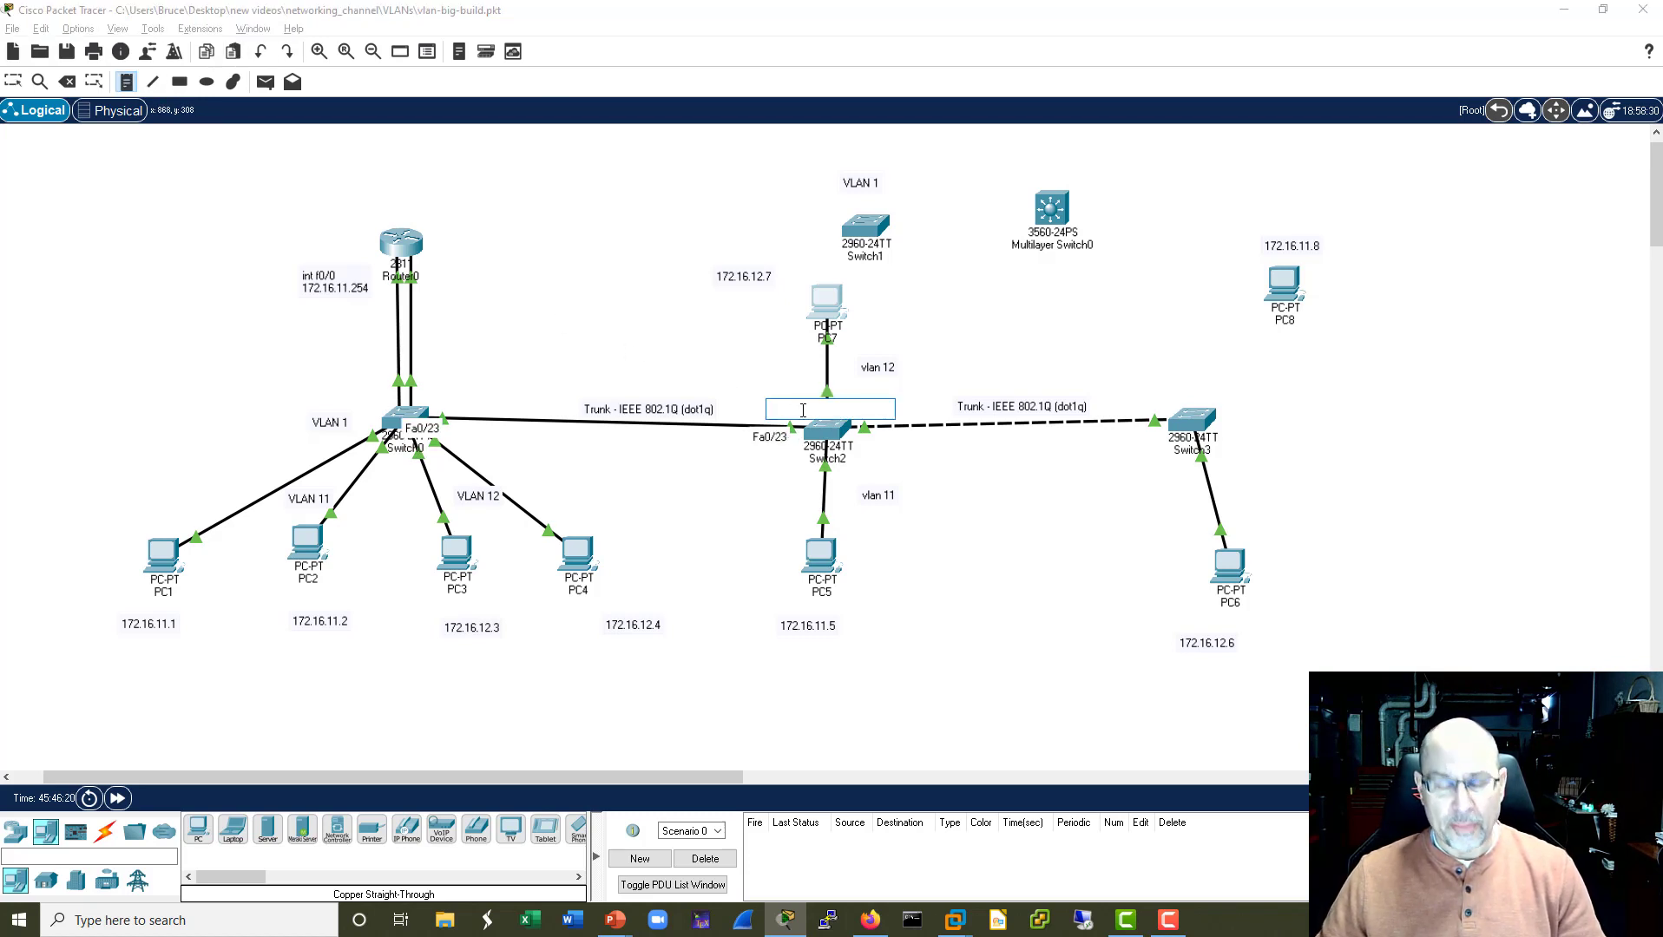
type("f0/23")
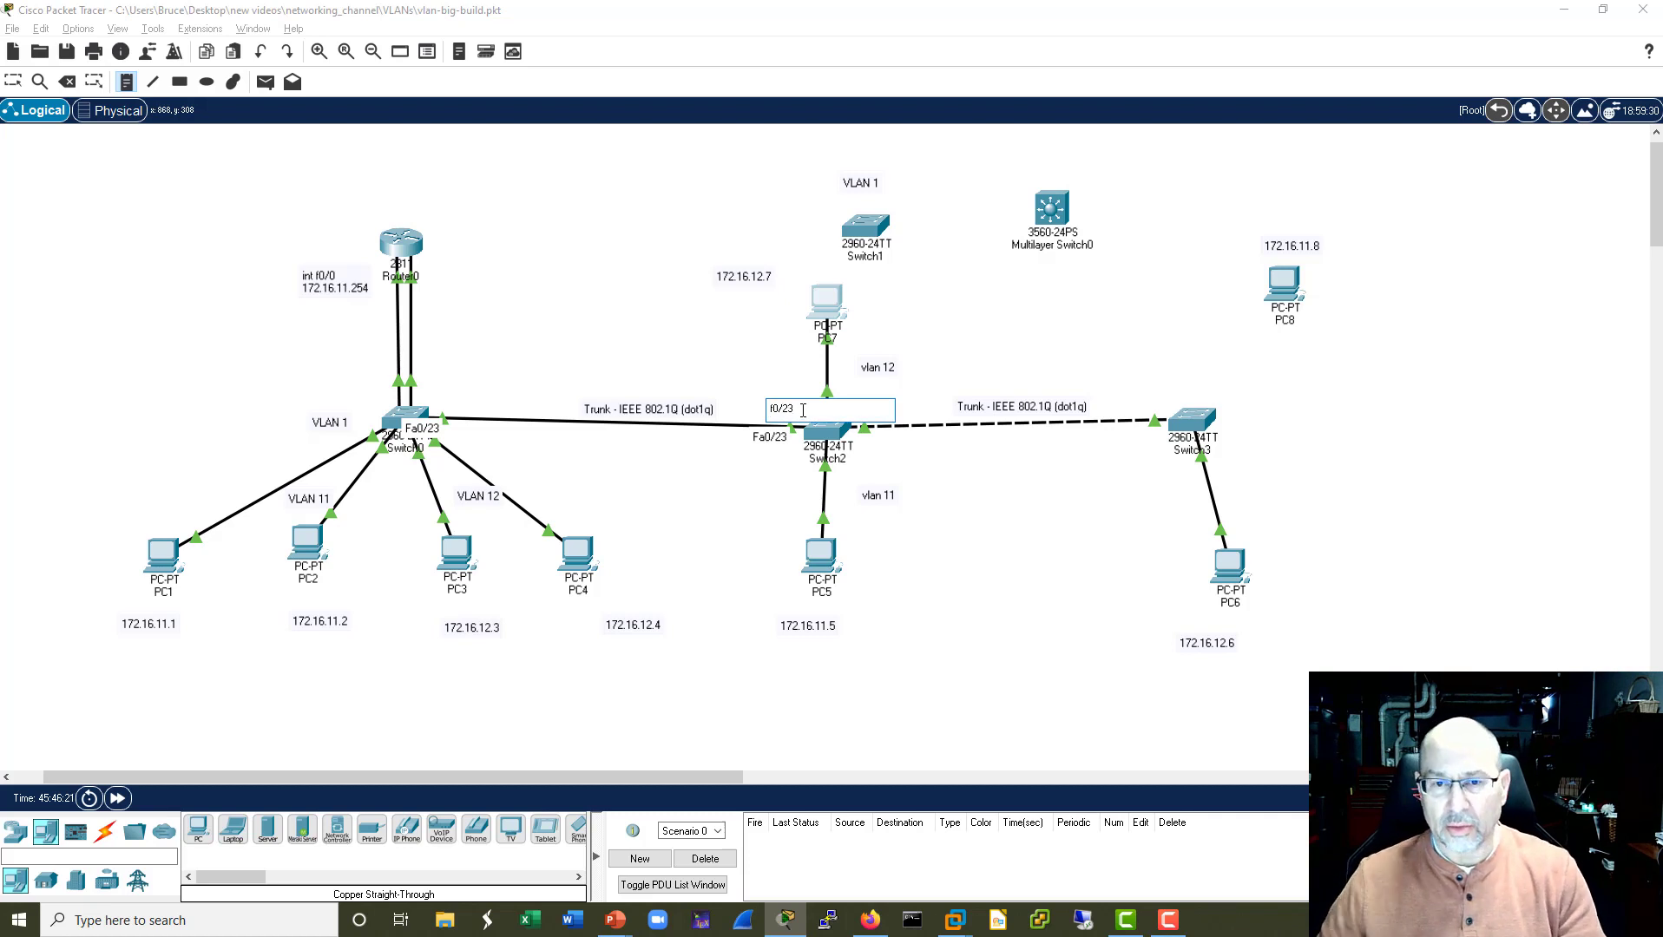
left_click(948, 503)
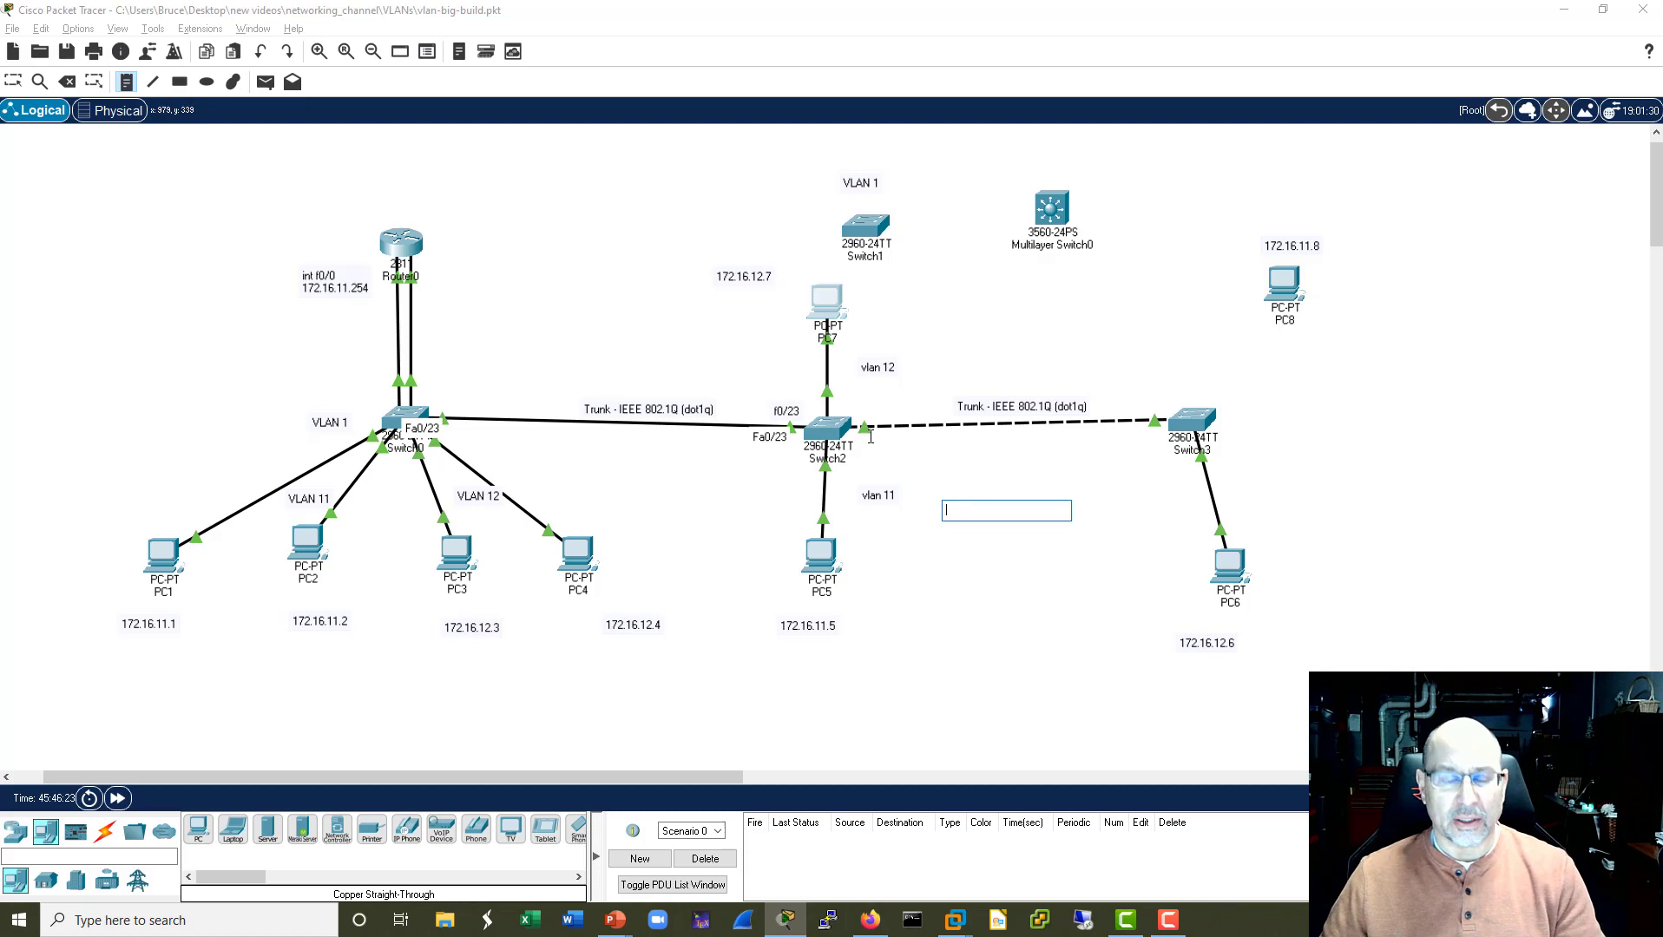
key("Escape")
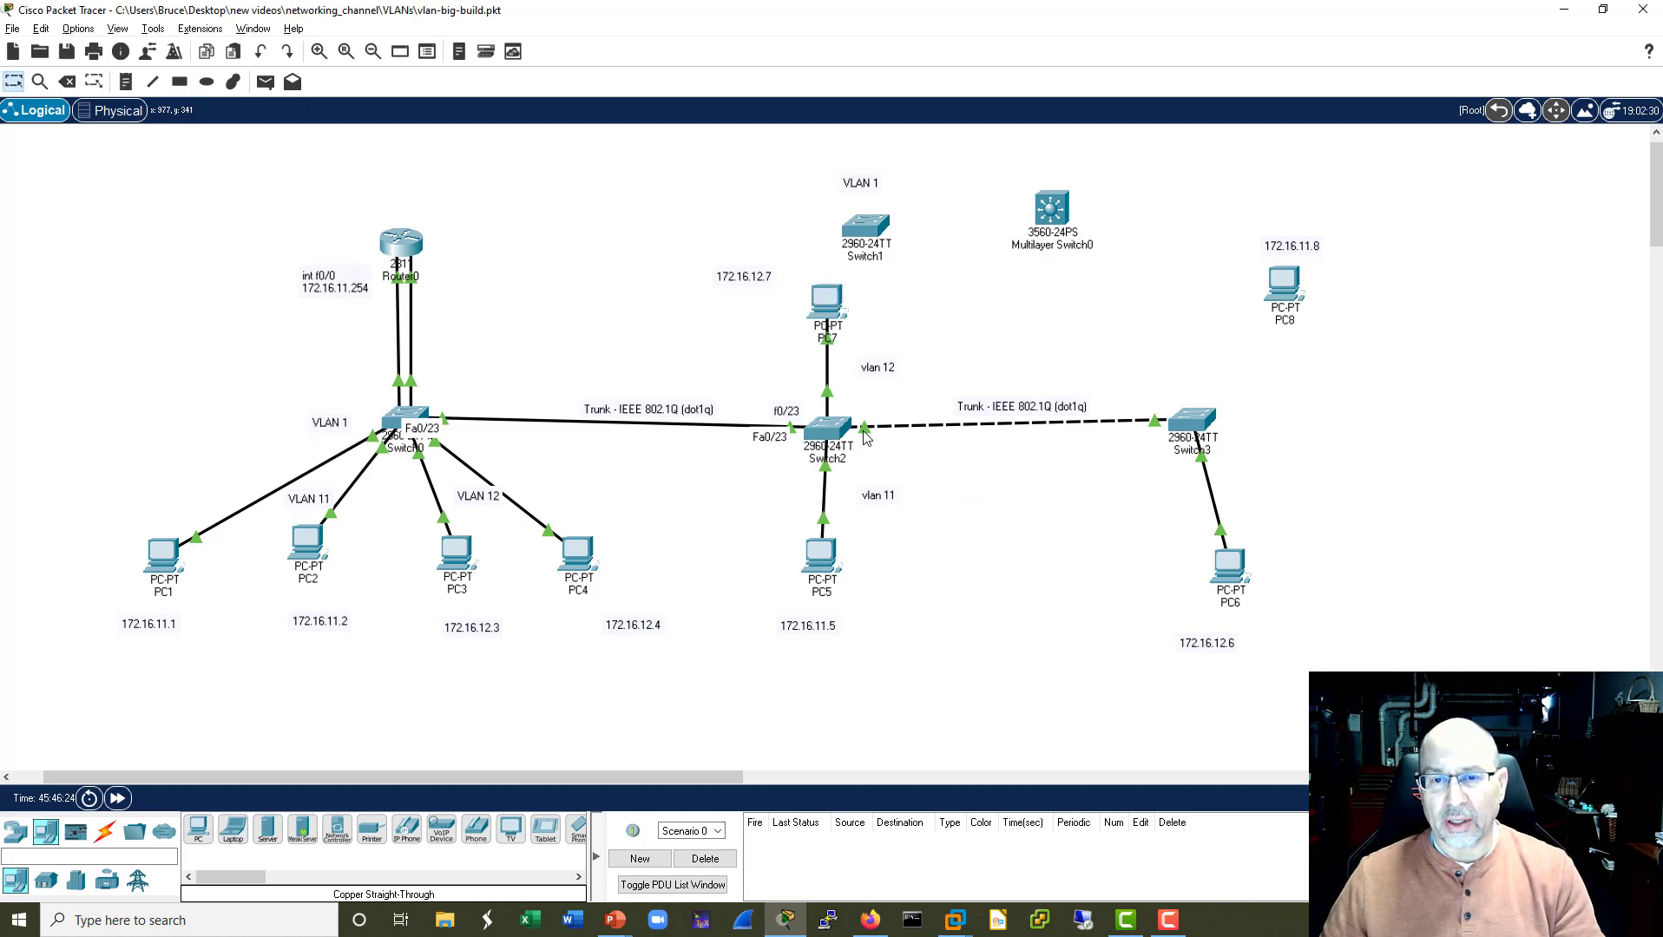
Check the port used on Switch2's link toward Switch3 and add the note f0/24 above that end of the link.
mouse_move(864, 438)
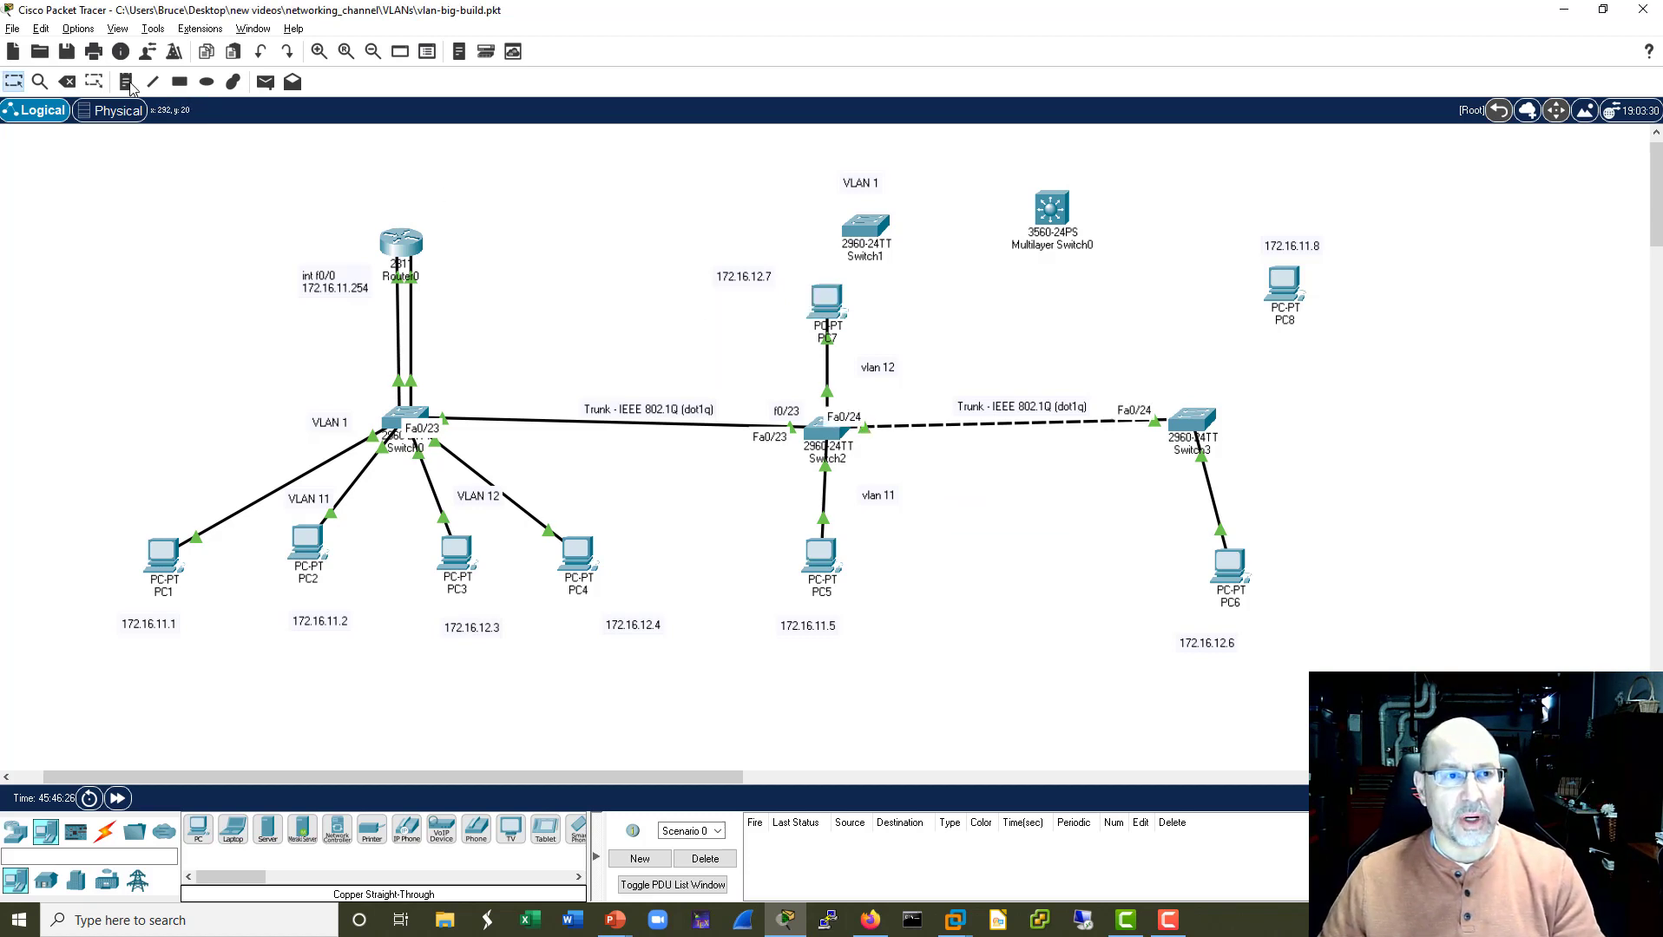
left_click(128, 84)
left_click(865, 403)
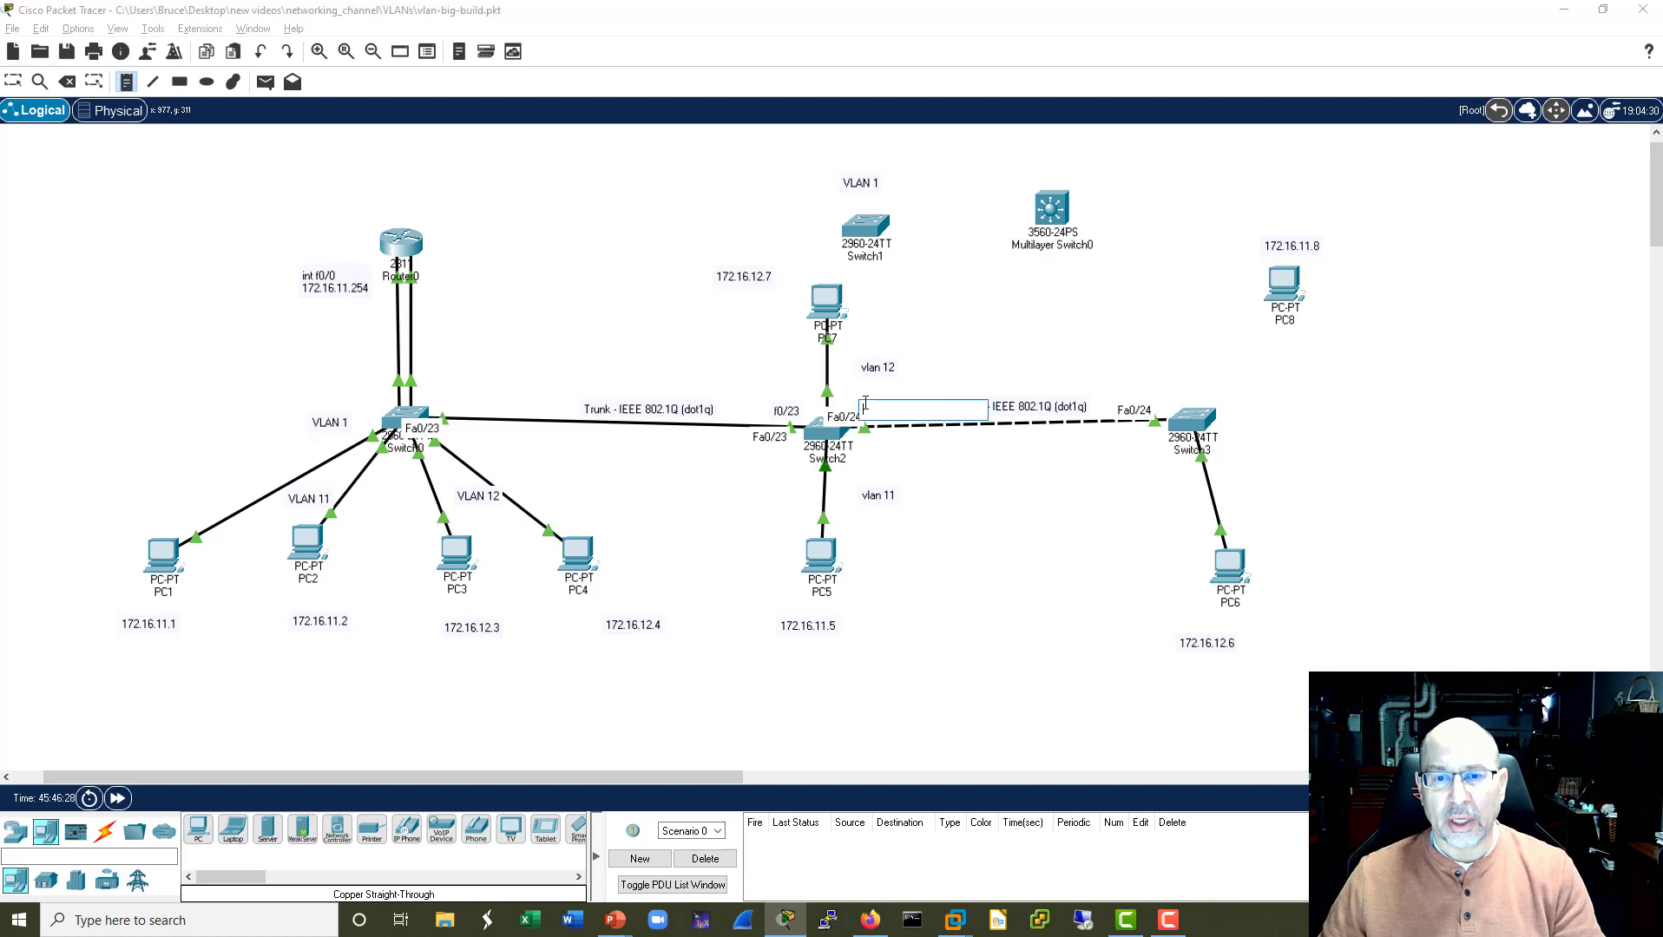
type("f0/24")
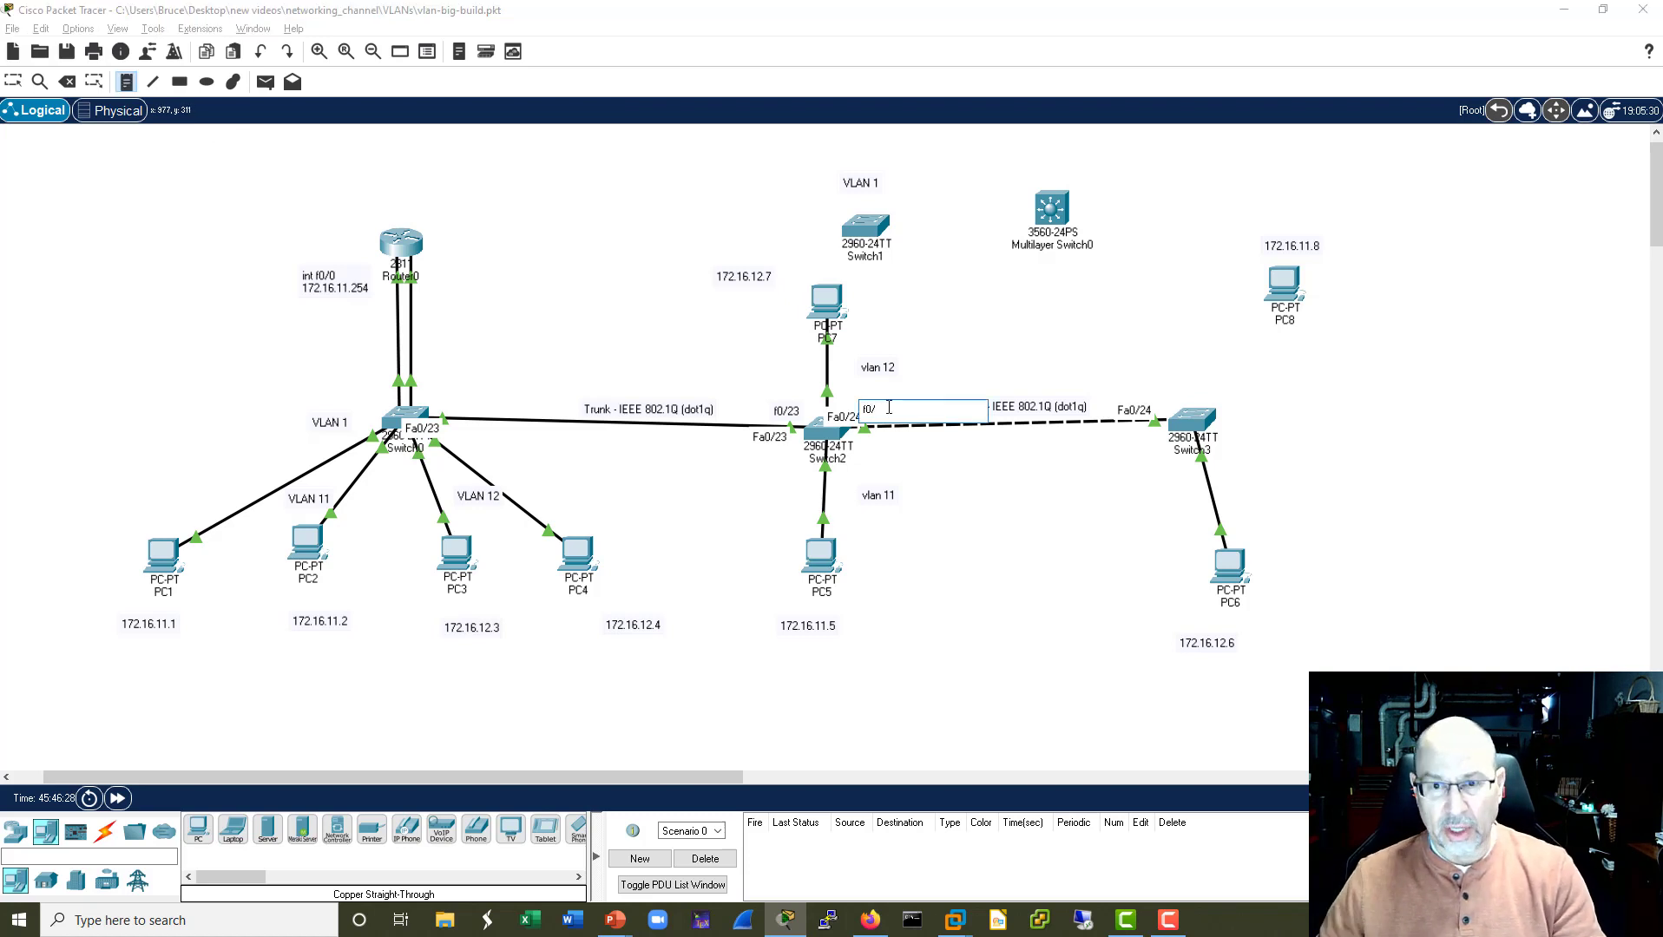
left_click(983, 478)
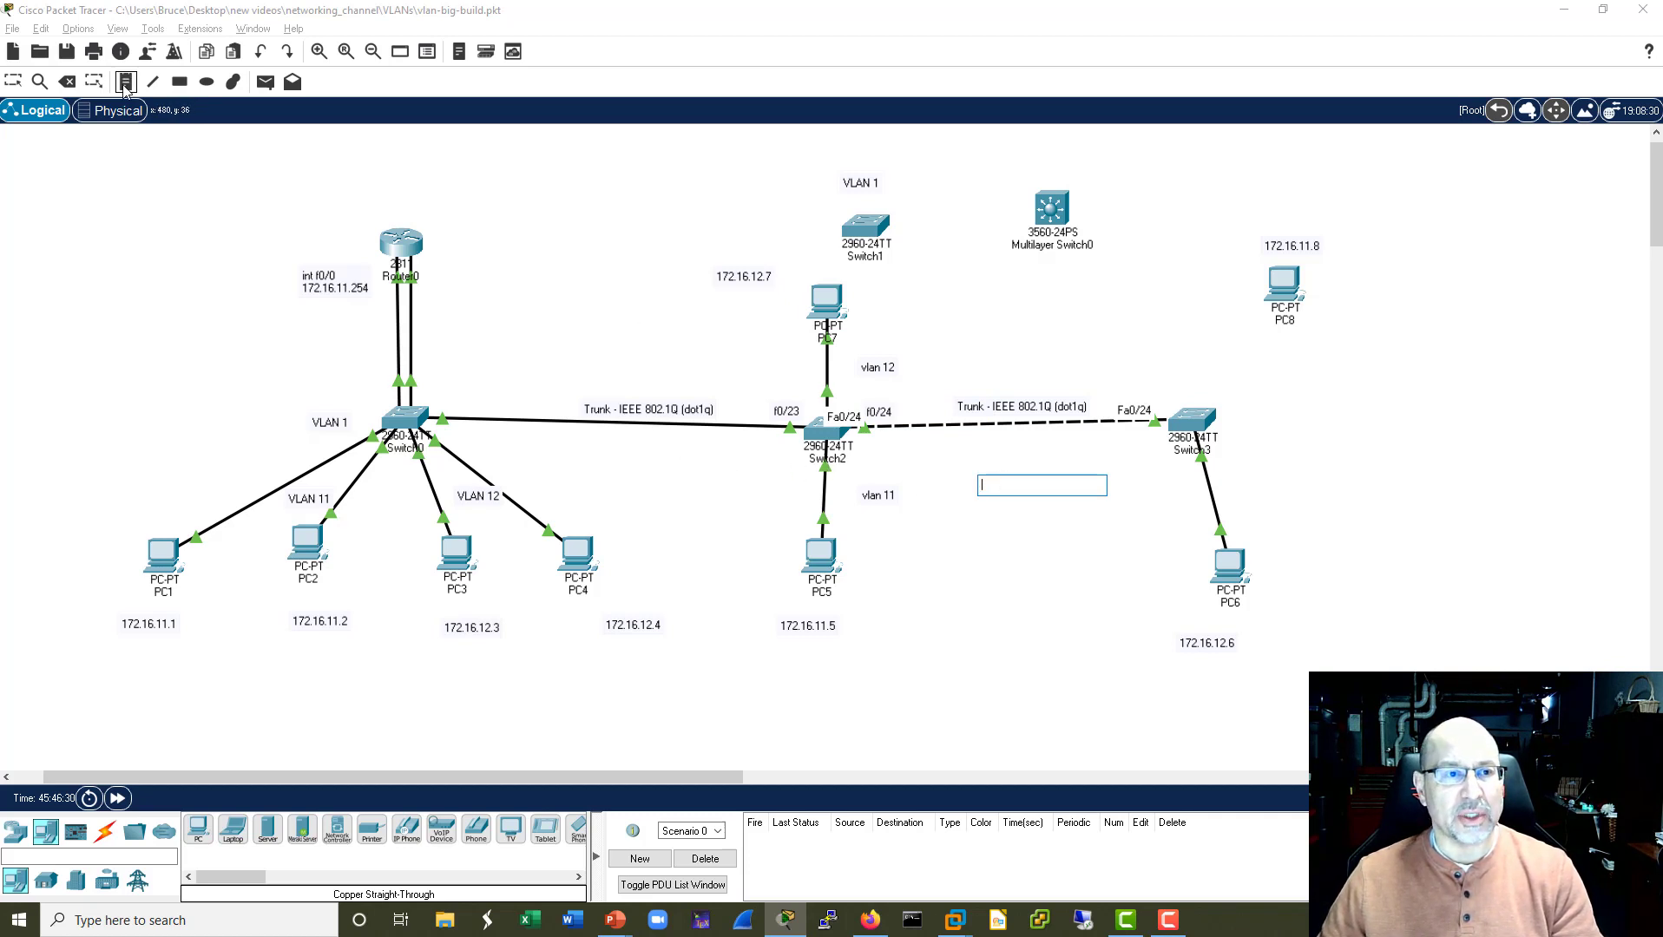
key("Escape")
Add the notes f0/5 beside Switch2's link to PC5 and f0/7 beside its link to PC7.
left_click(875, 465)
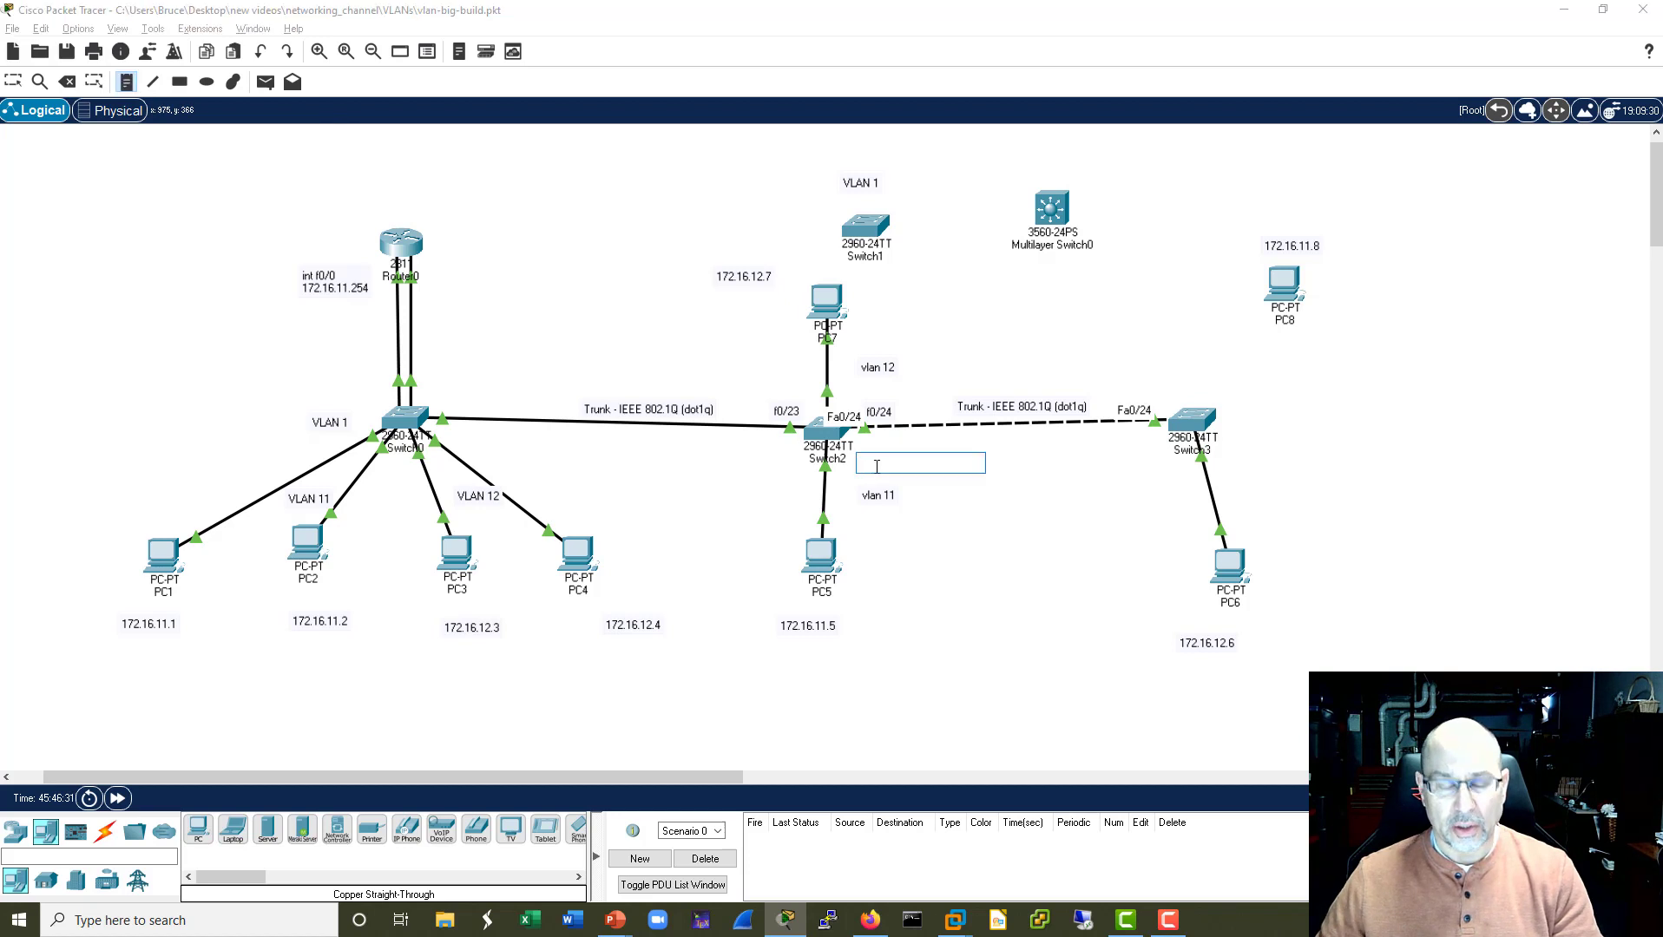
type("f0/5")
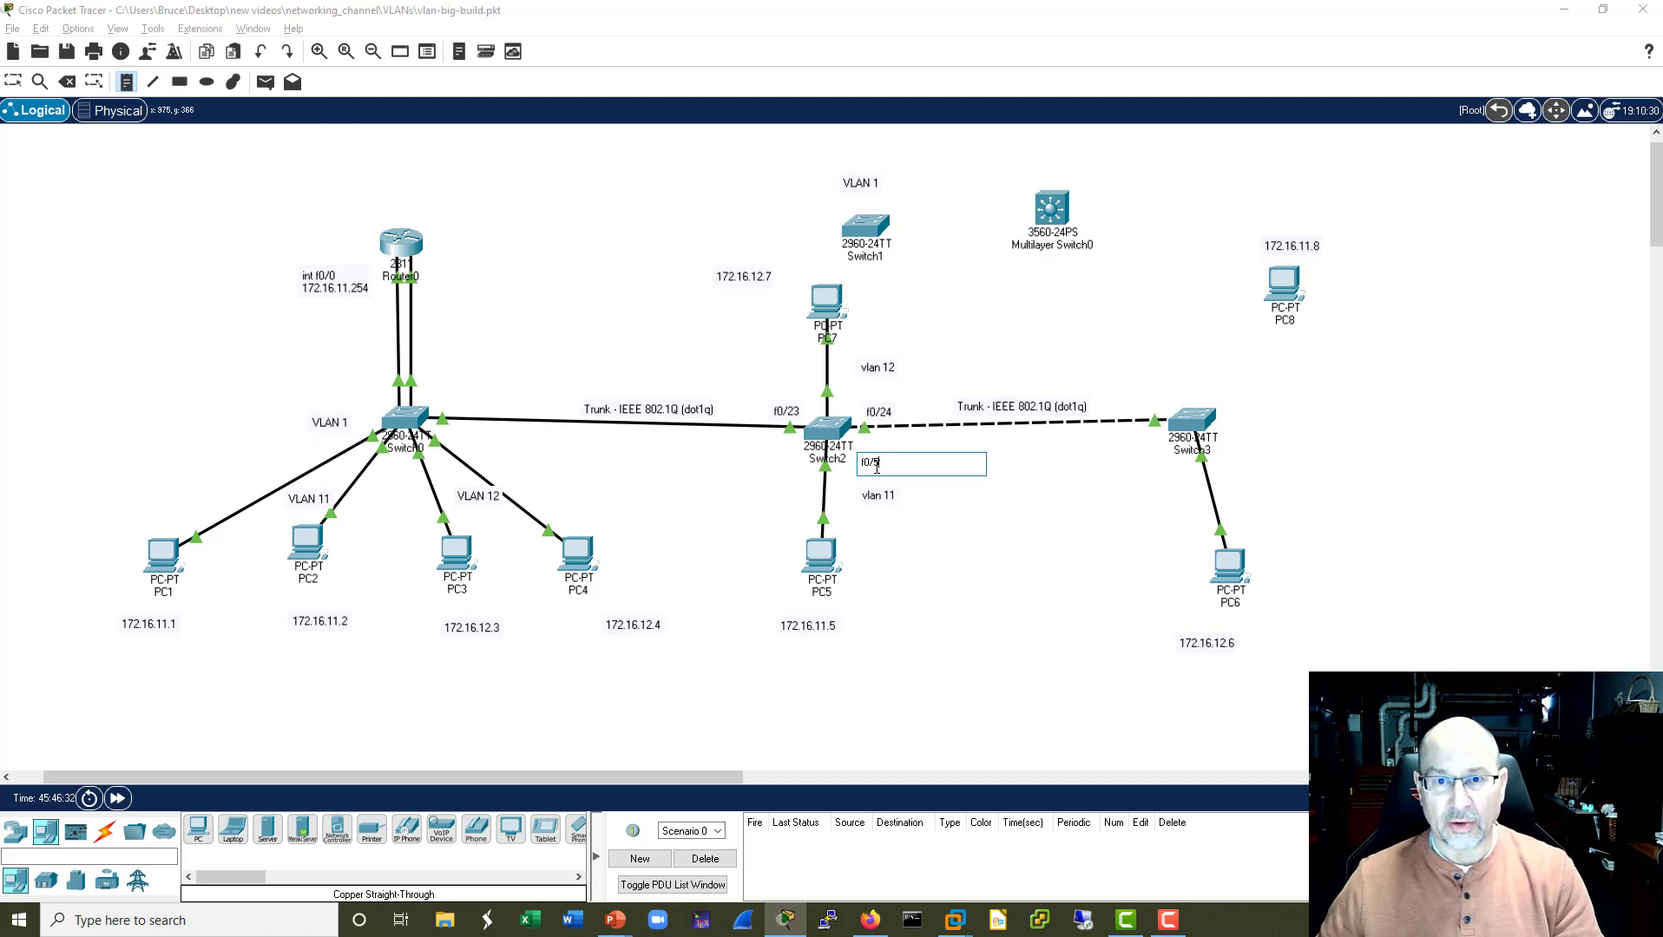
left_click(720, 348)
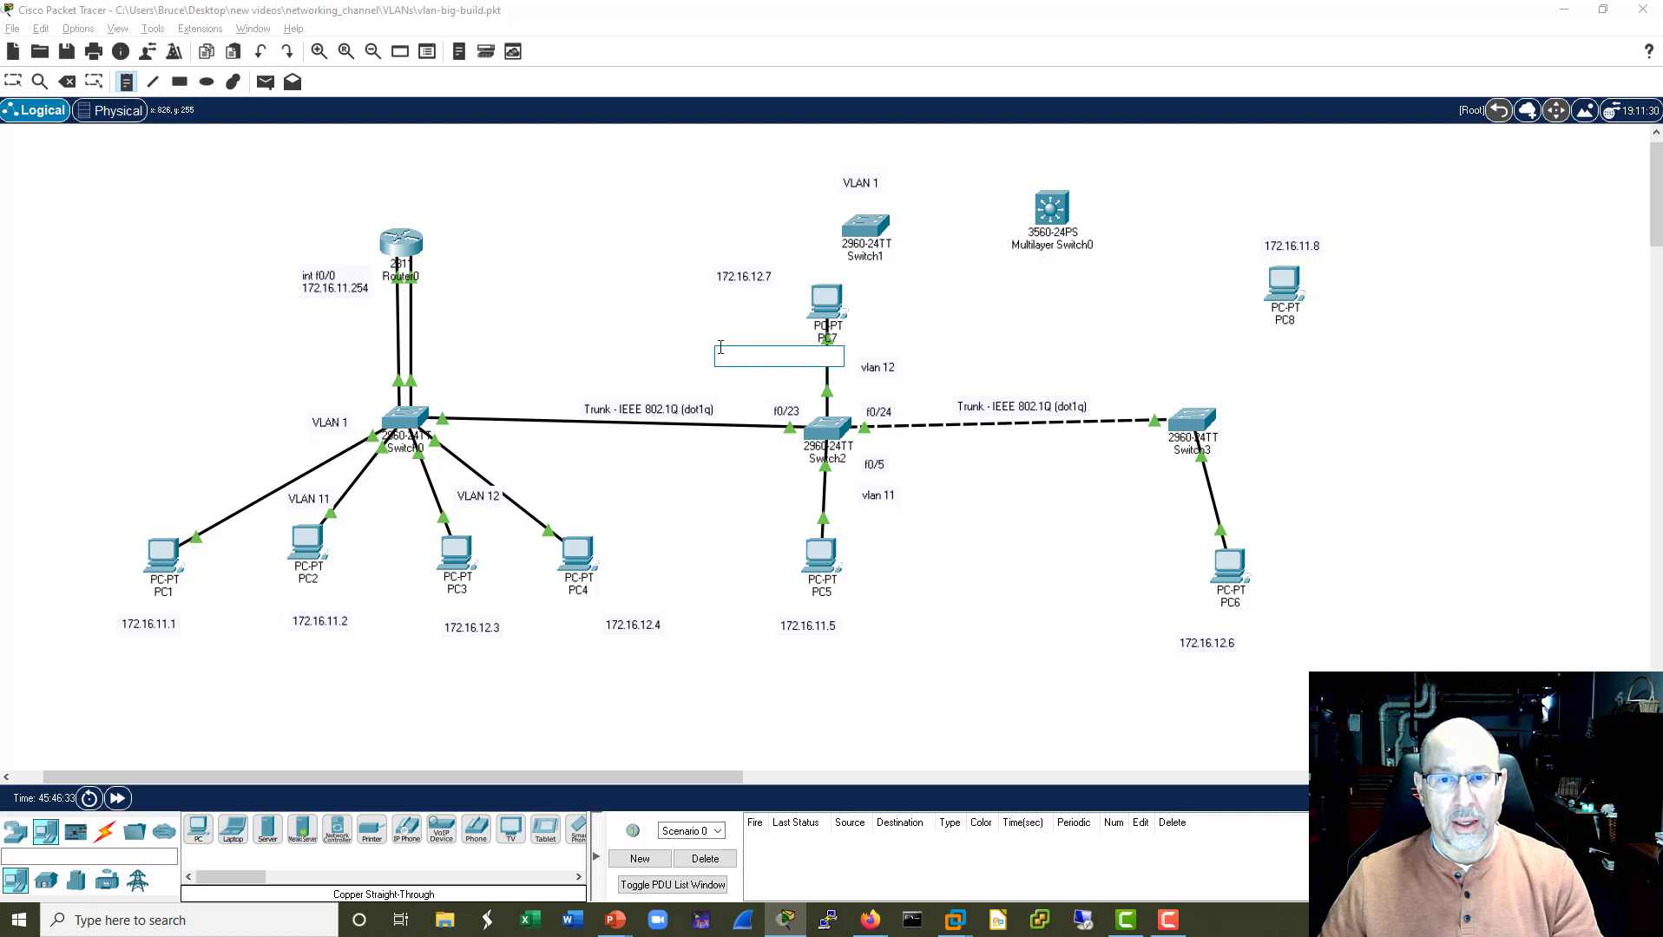
left_click(793, 378)
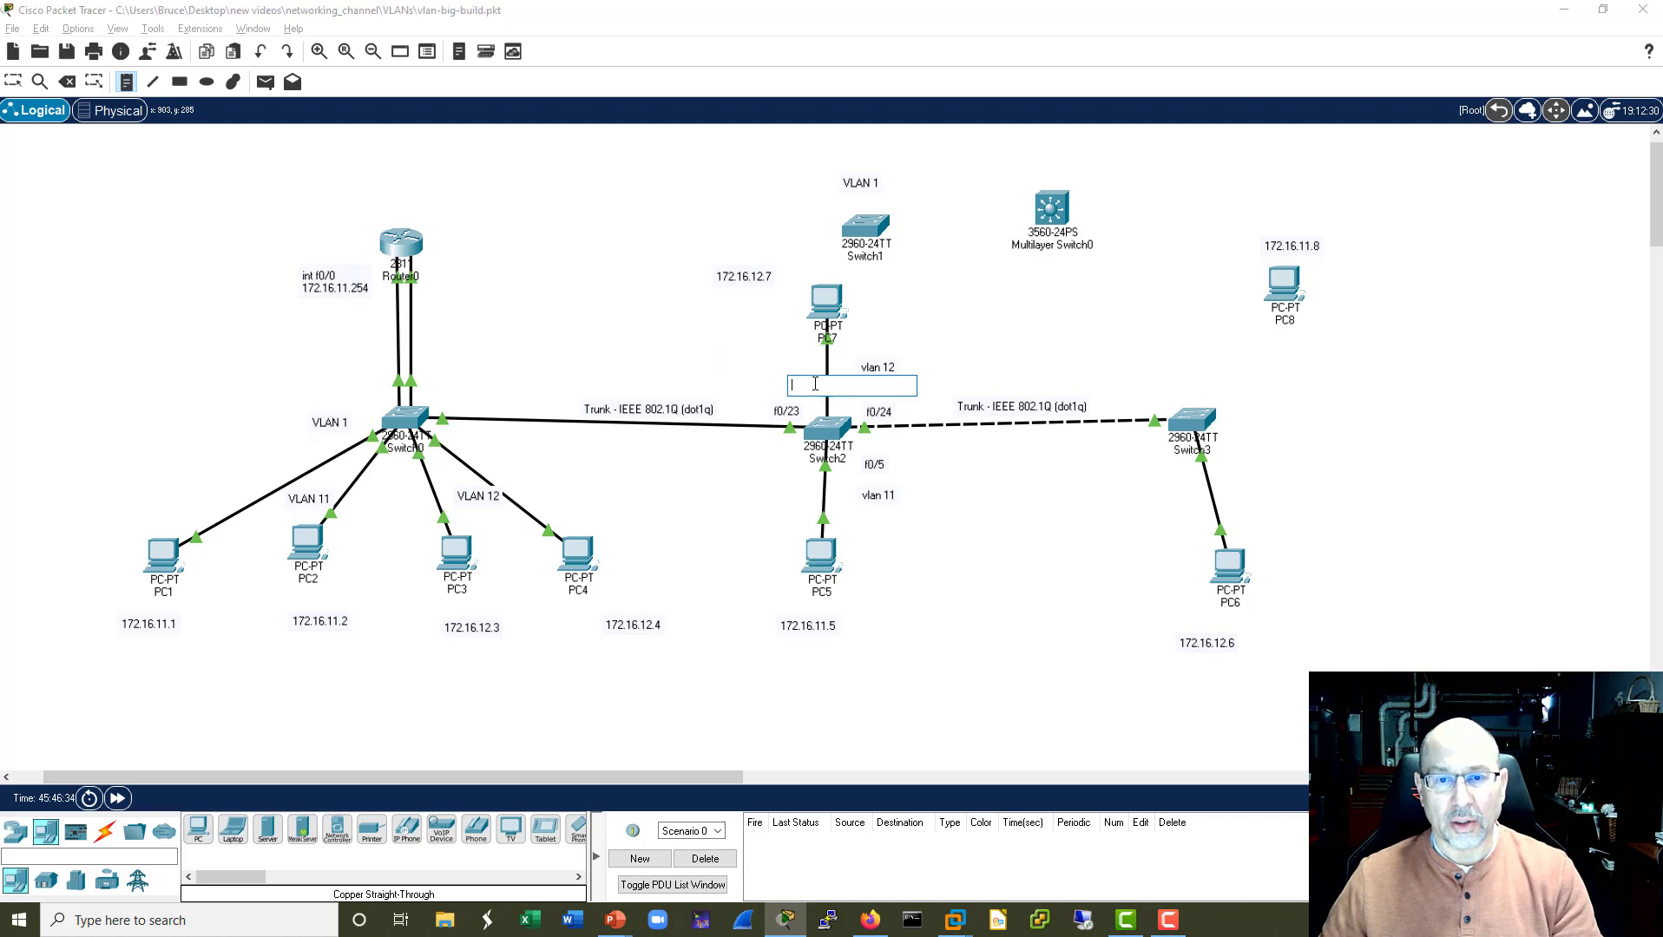
type("0/7")
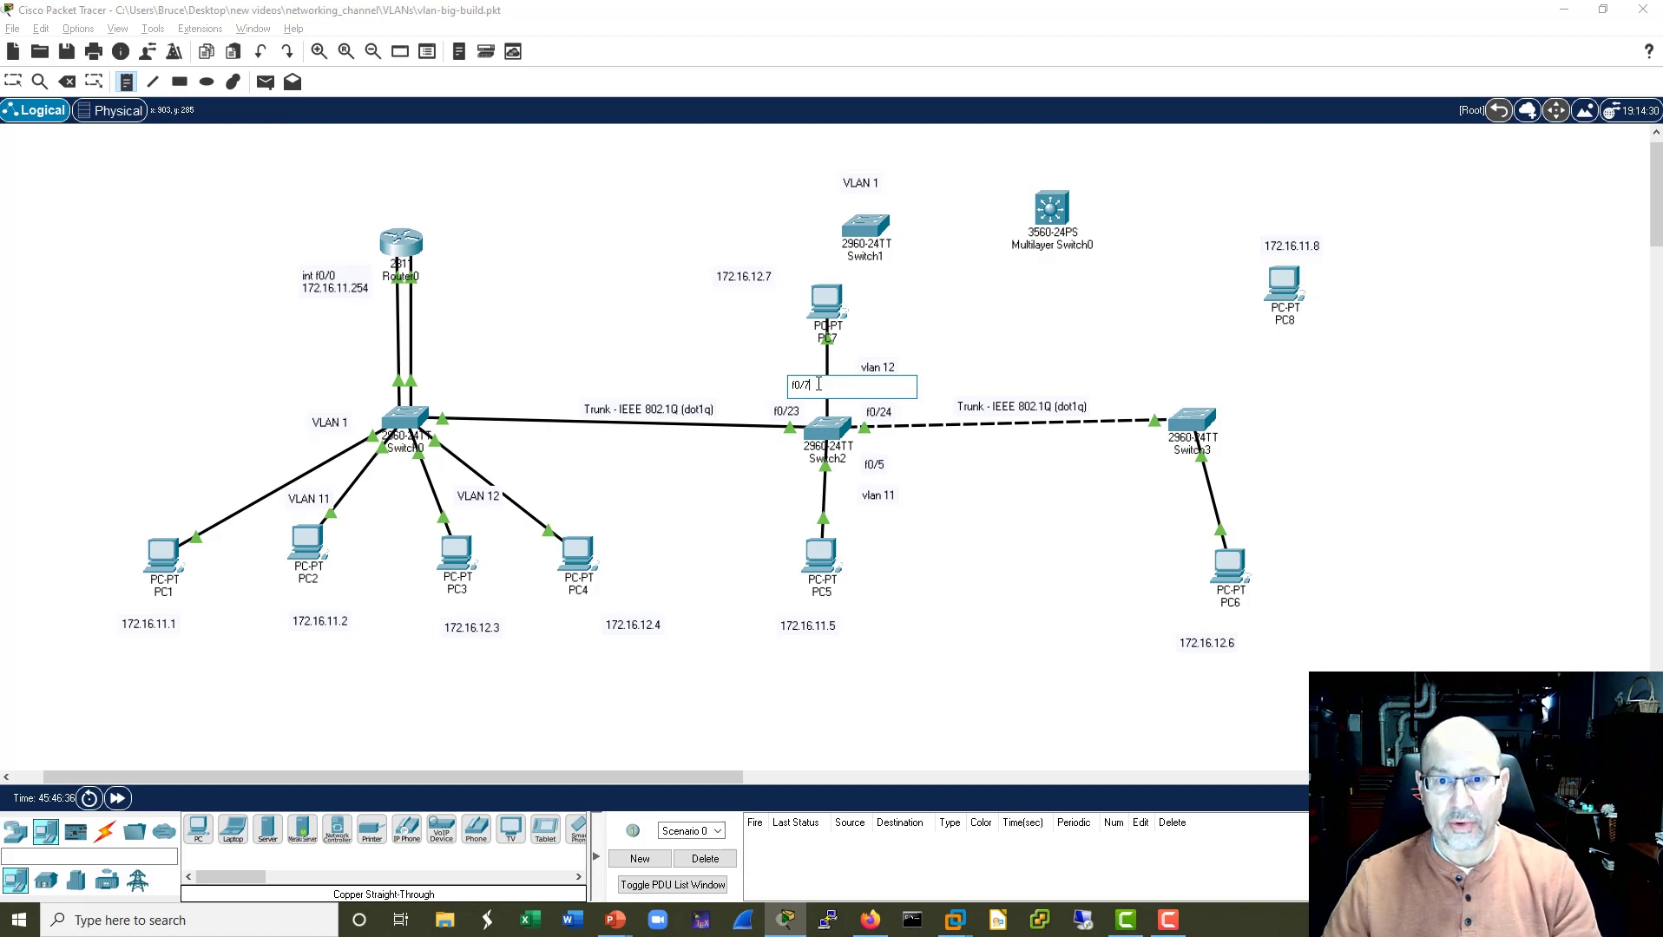
left_click(992, 376)
key("Escape")
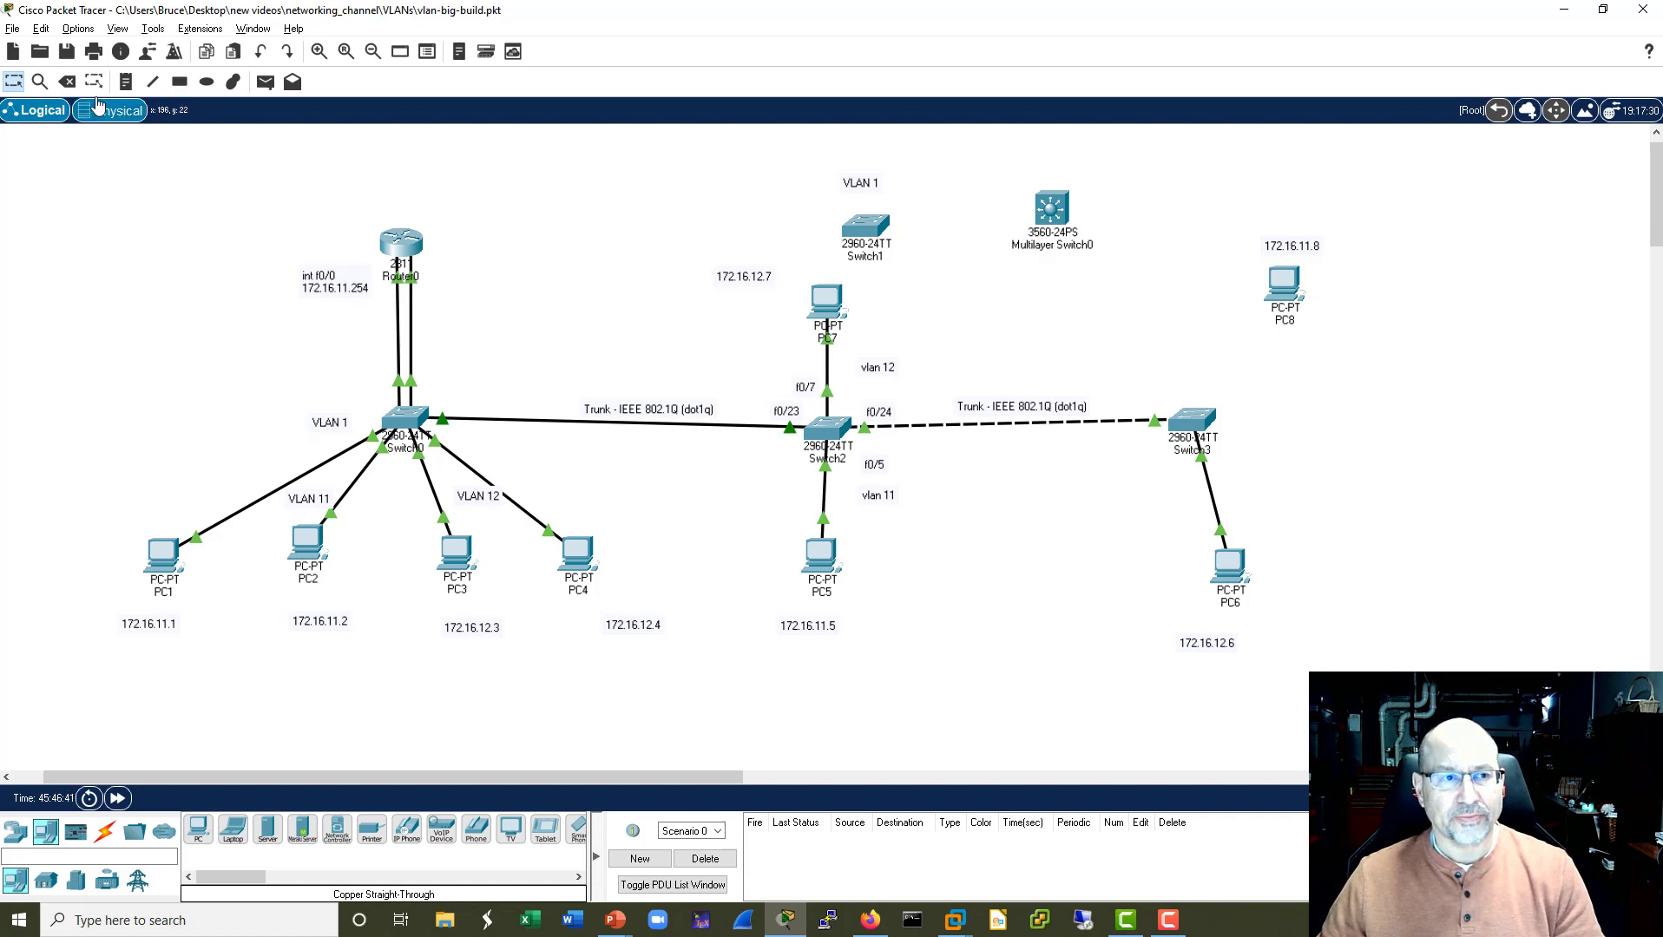
Delete Switch2's links to PC7, Switch3, Switch0 and PC5.
left_click(67, 82)
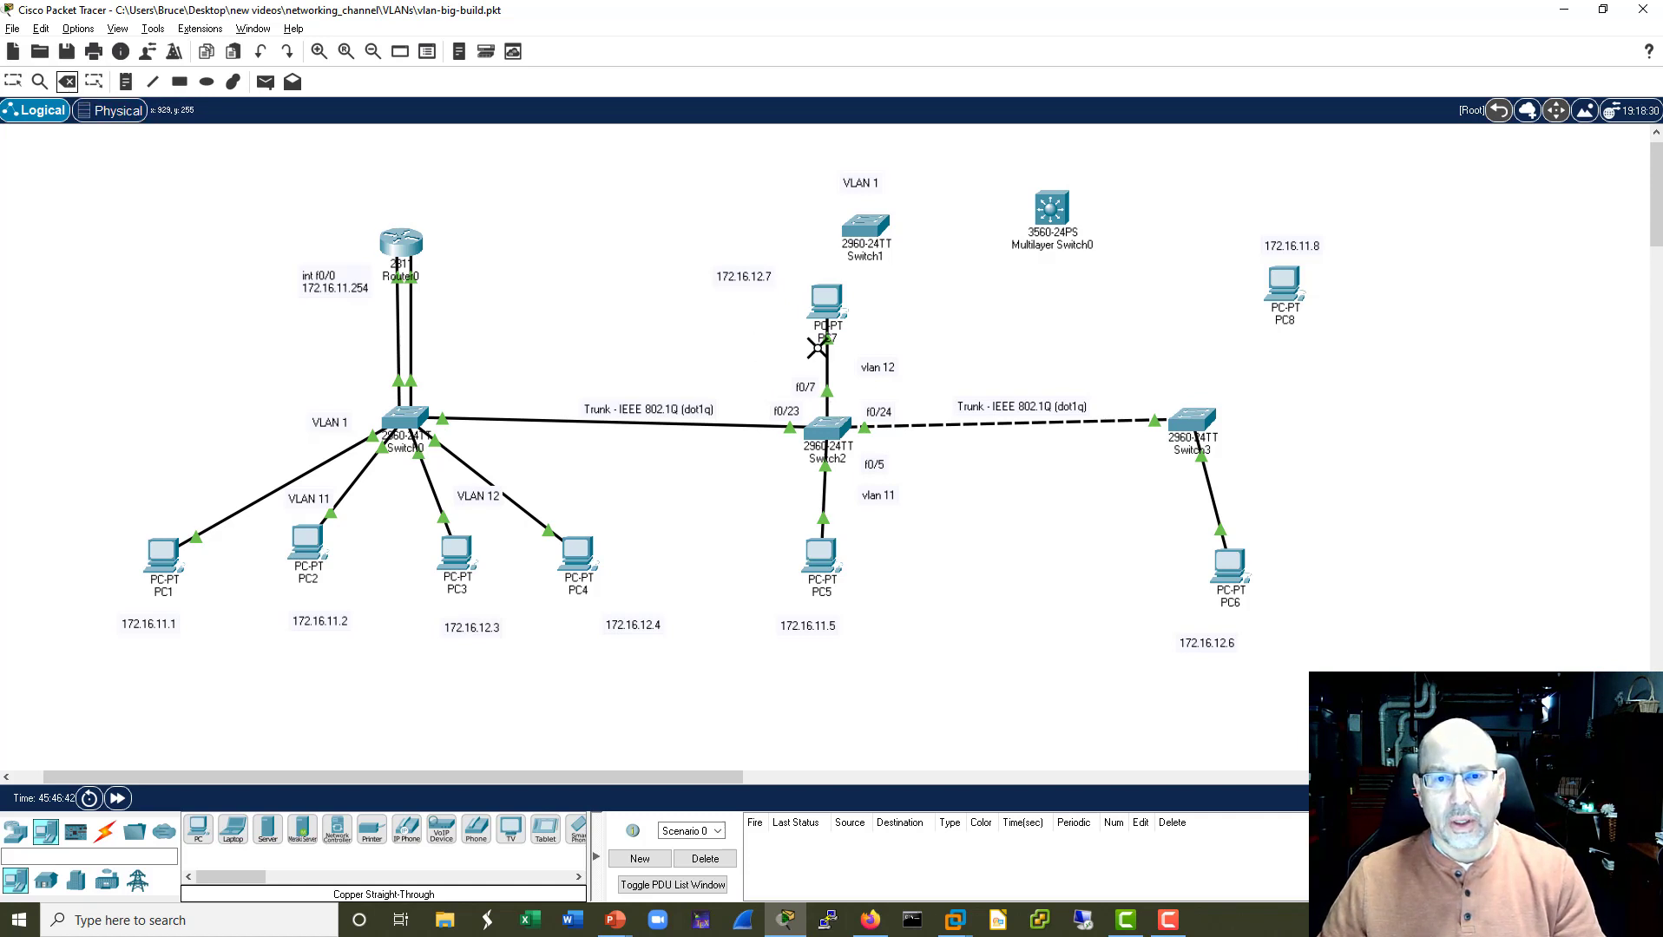
left_click(826, 360)
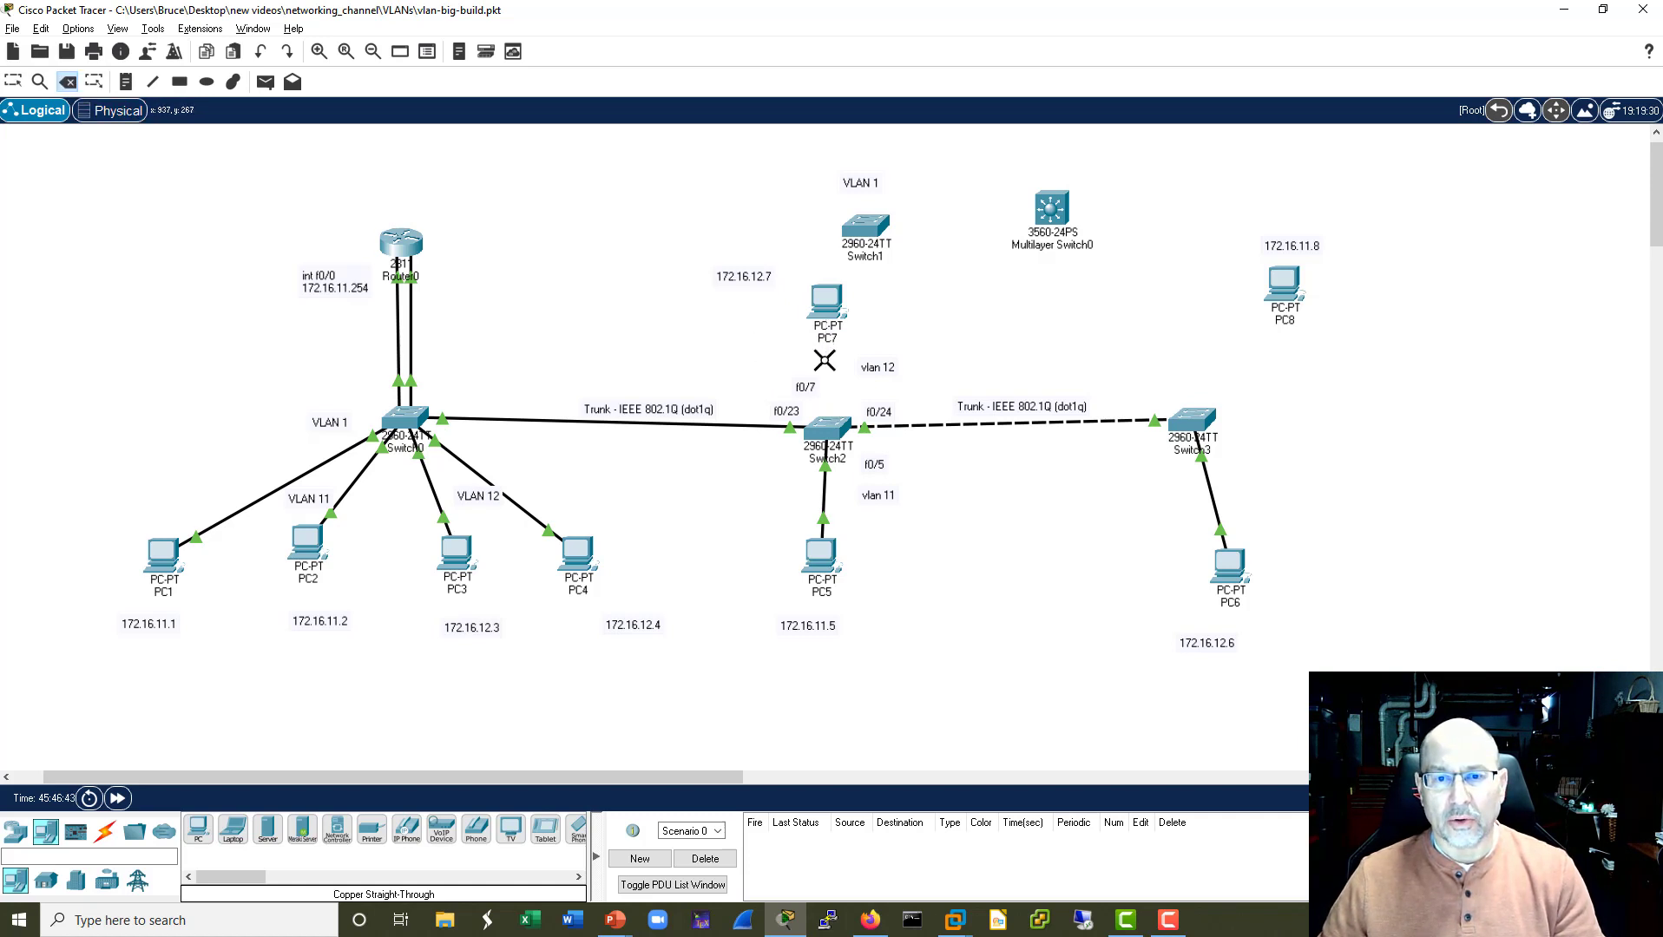
left_click(908, 426)
left_click(771, 428)
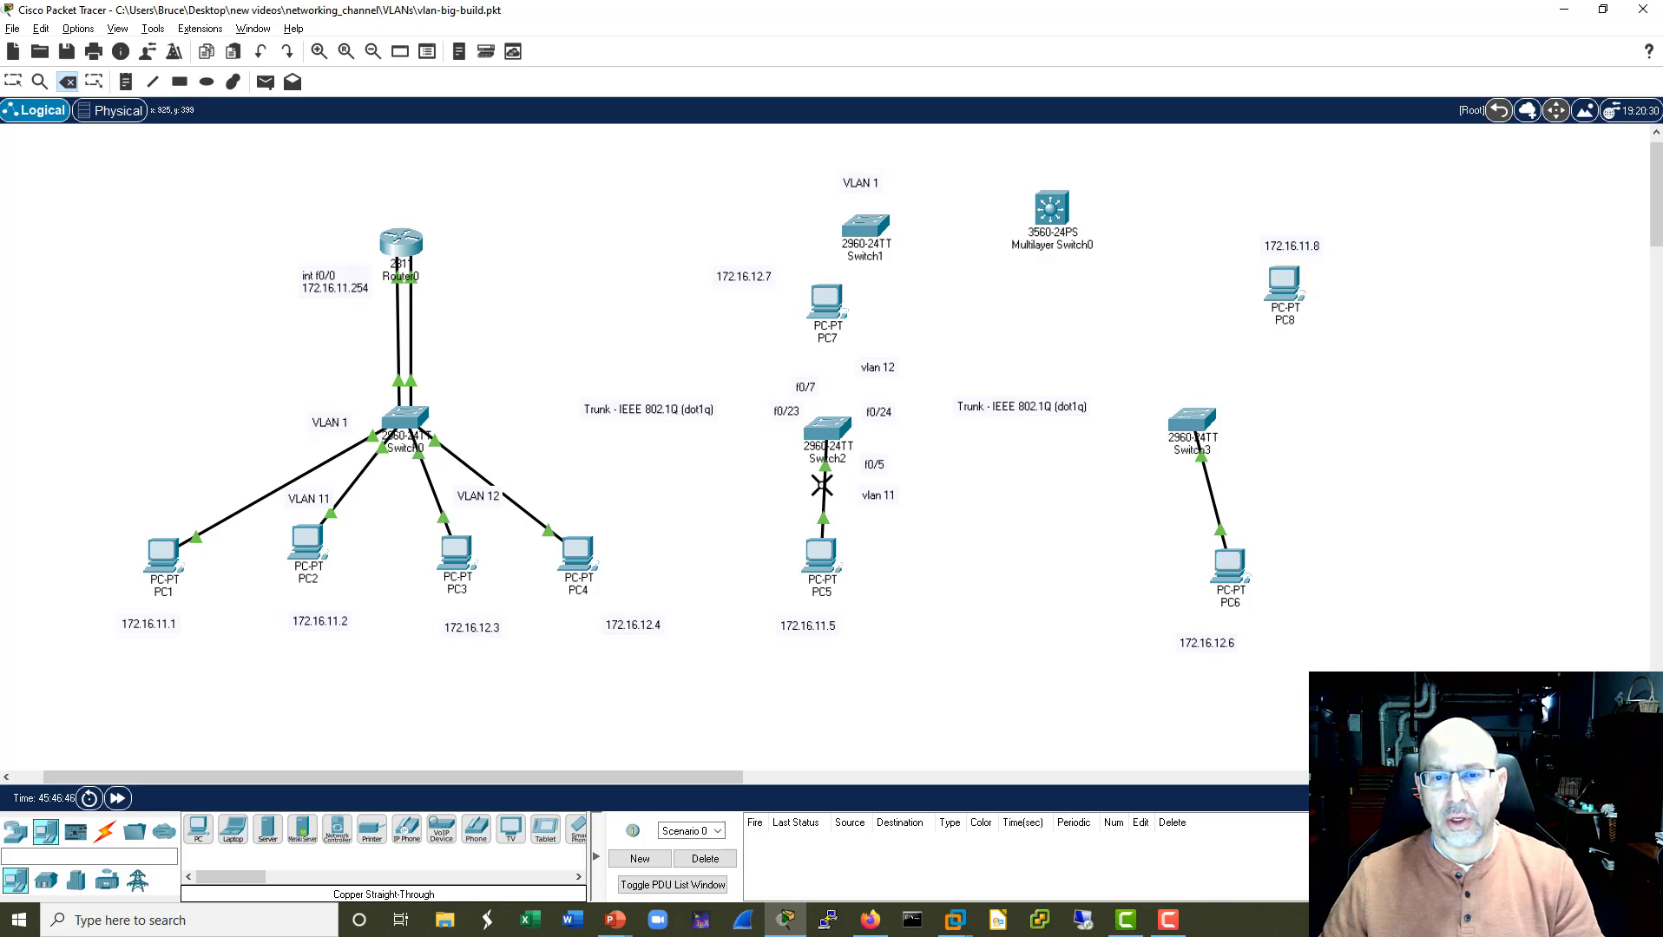
left_click(824, 486)
key("Escape")
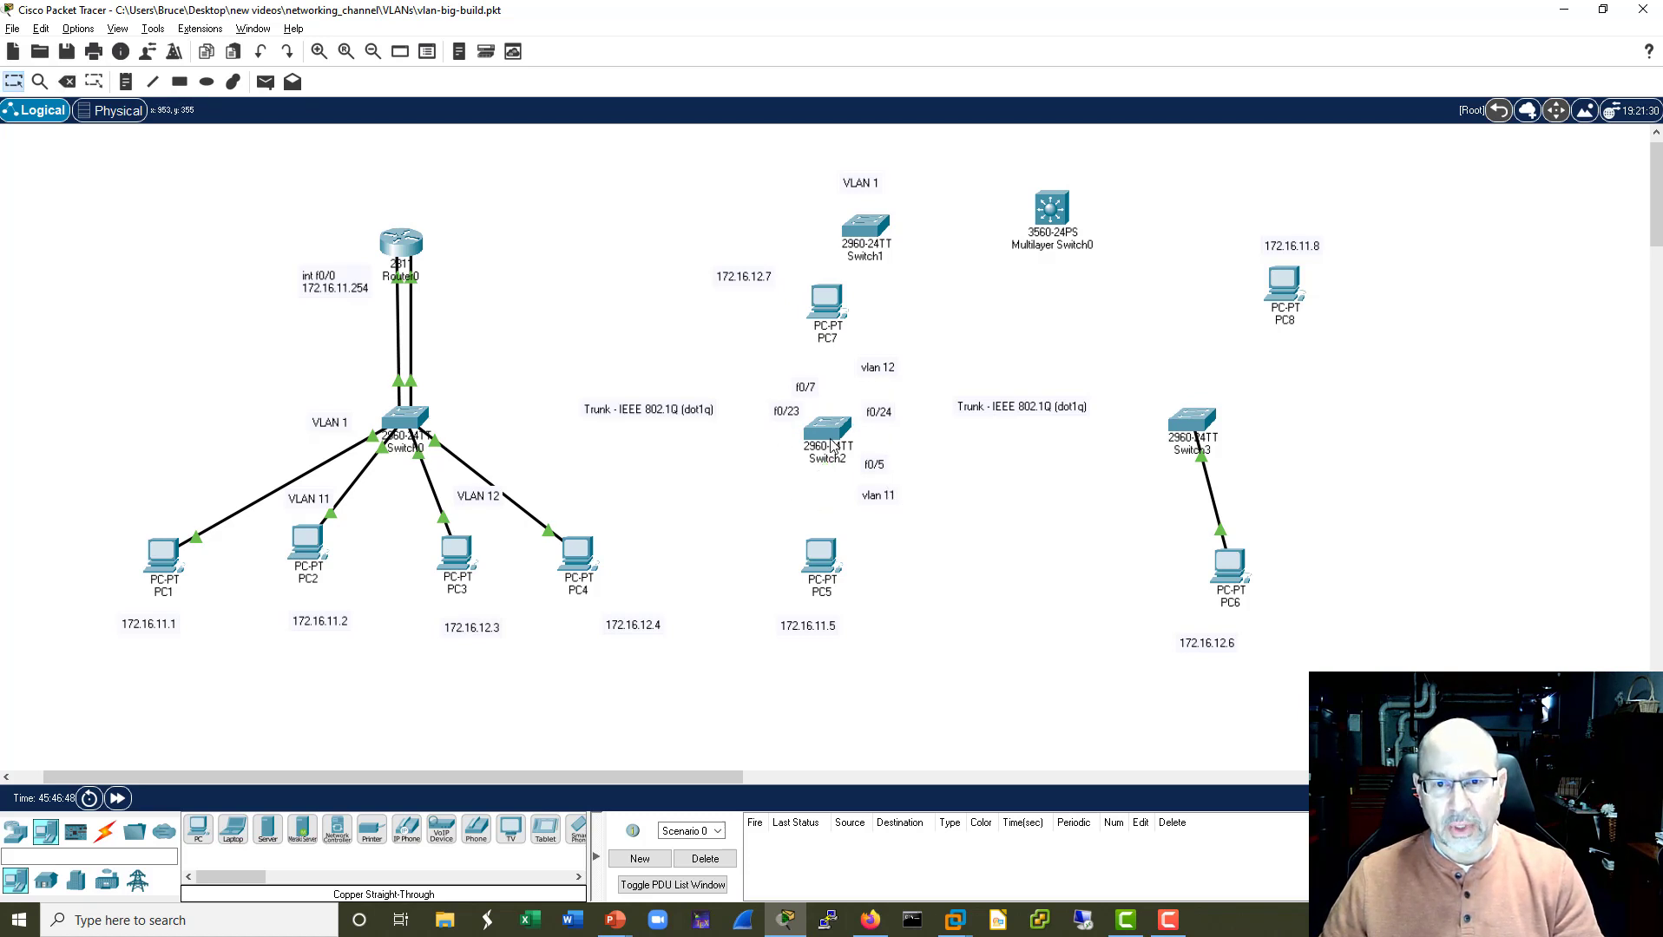
Move Switch2 and Switch1 out of the way above PC7, and place Multilayer Switch0 in Switch2's former spot among the port notes.
left_click_drag(826, 431, 659, 191)
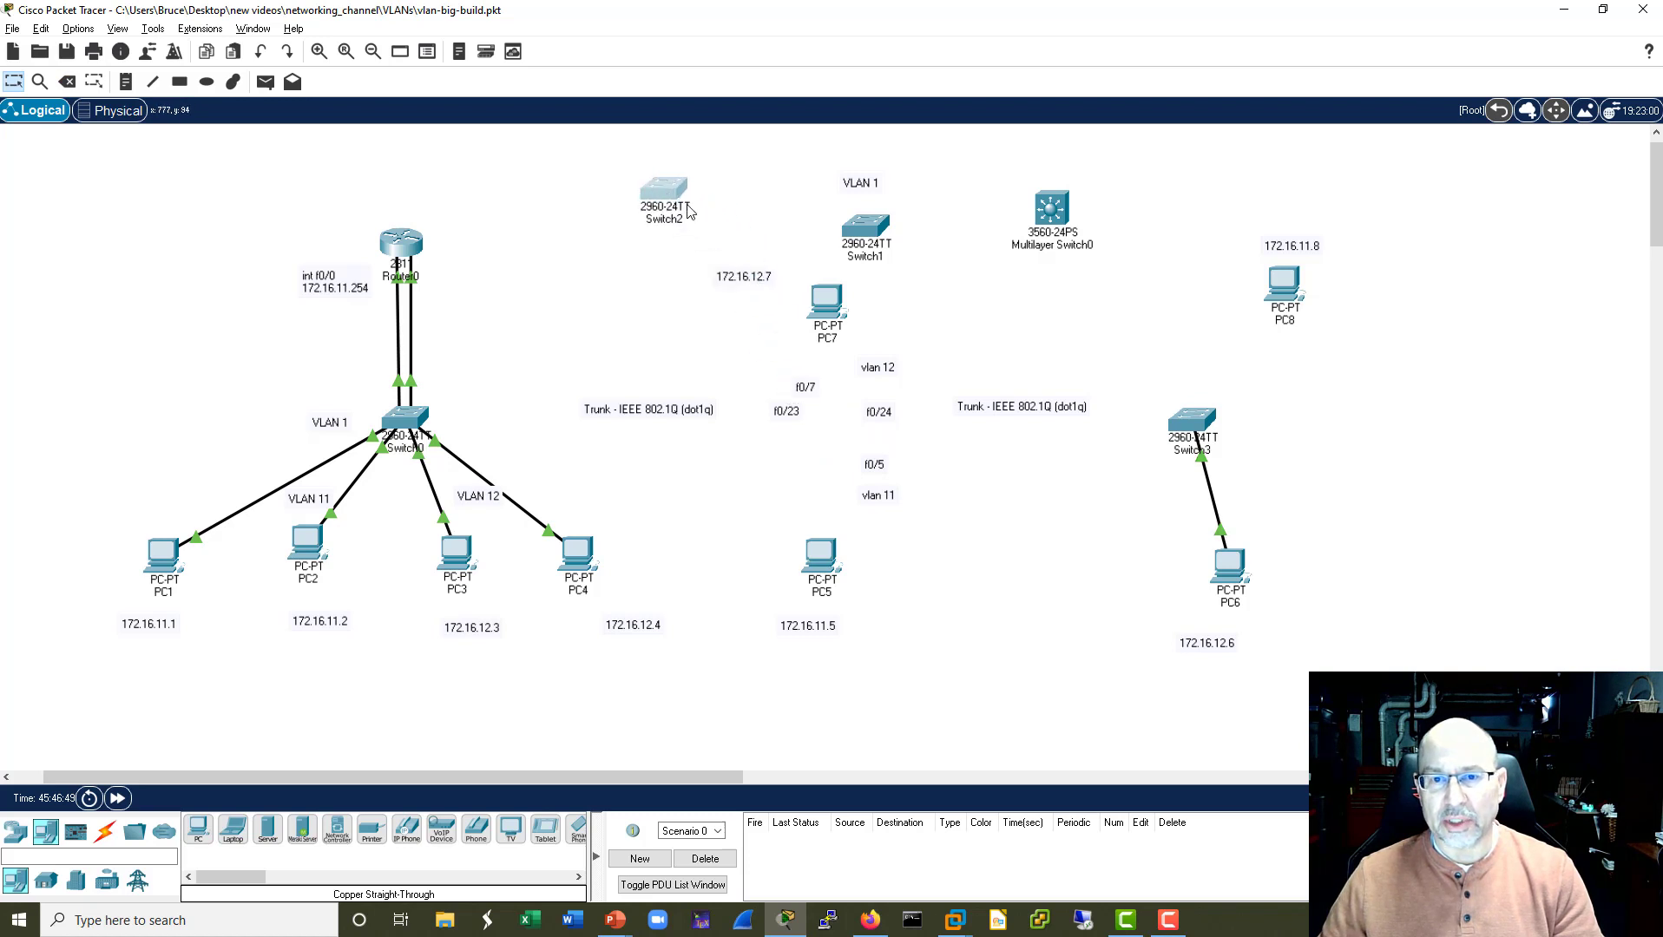
left_click_drag(860, 233, 766, 189)
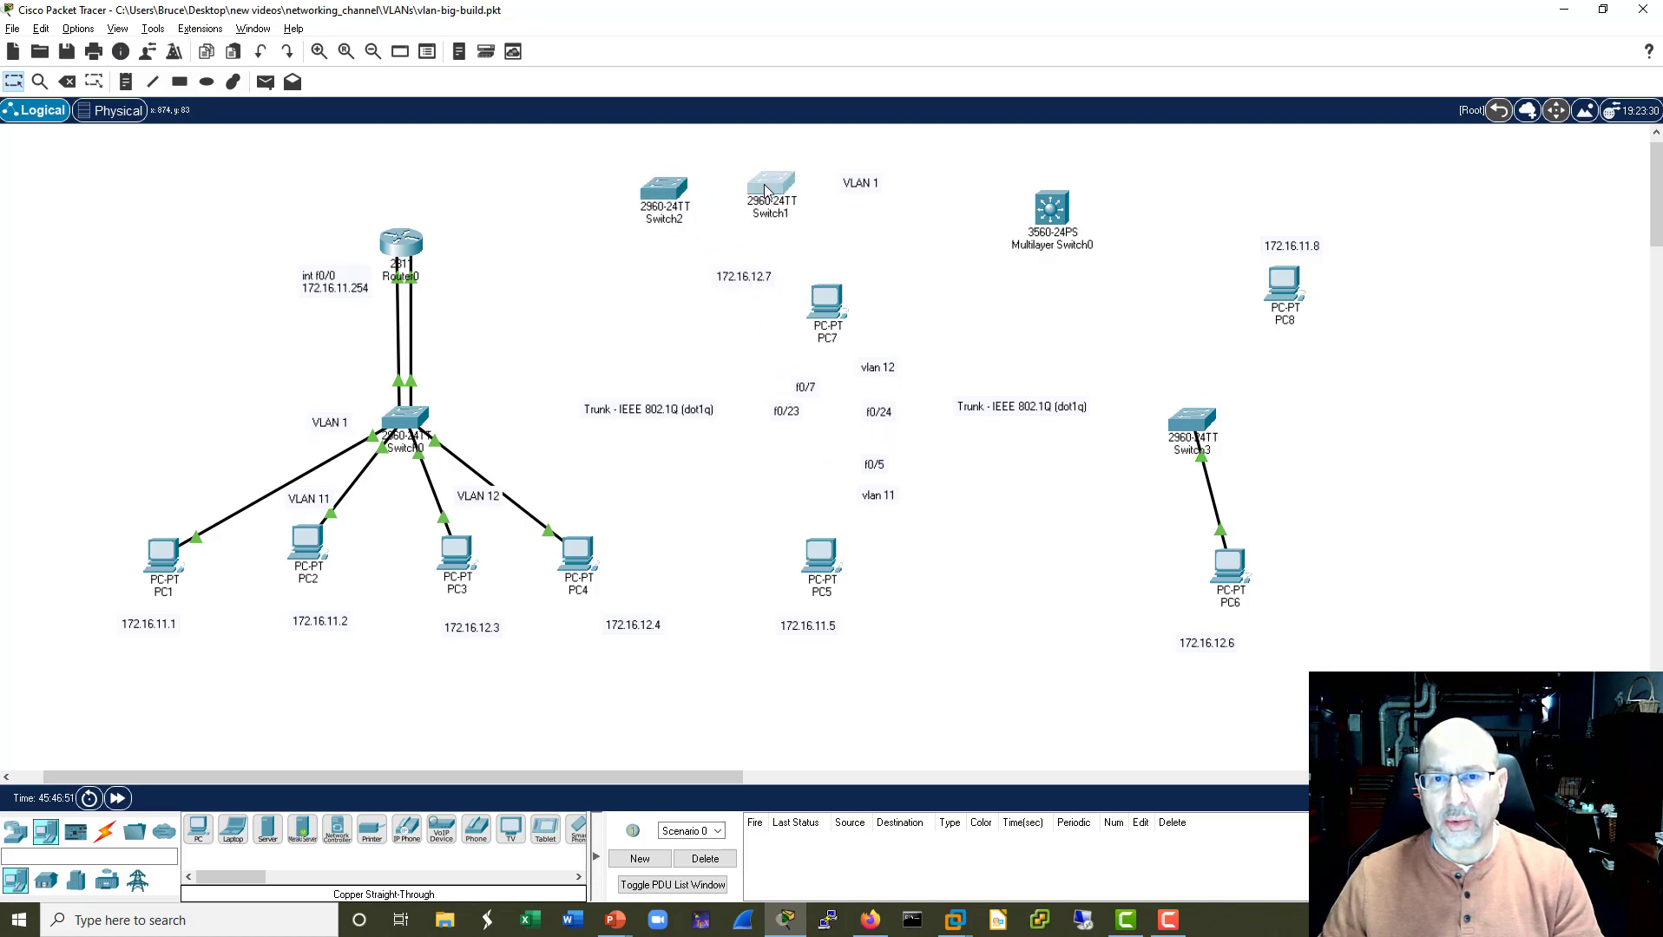
left_click_drag(1041, 222, 824, 425)
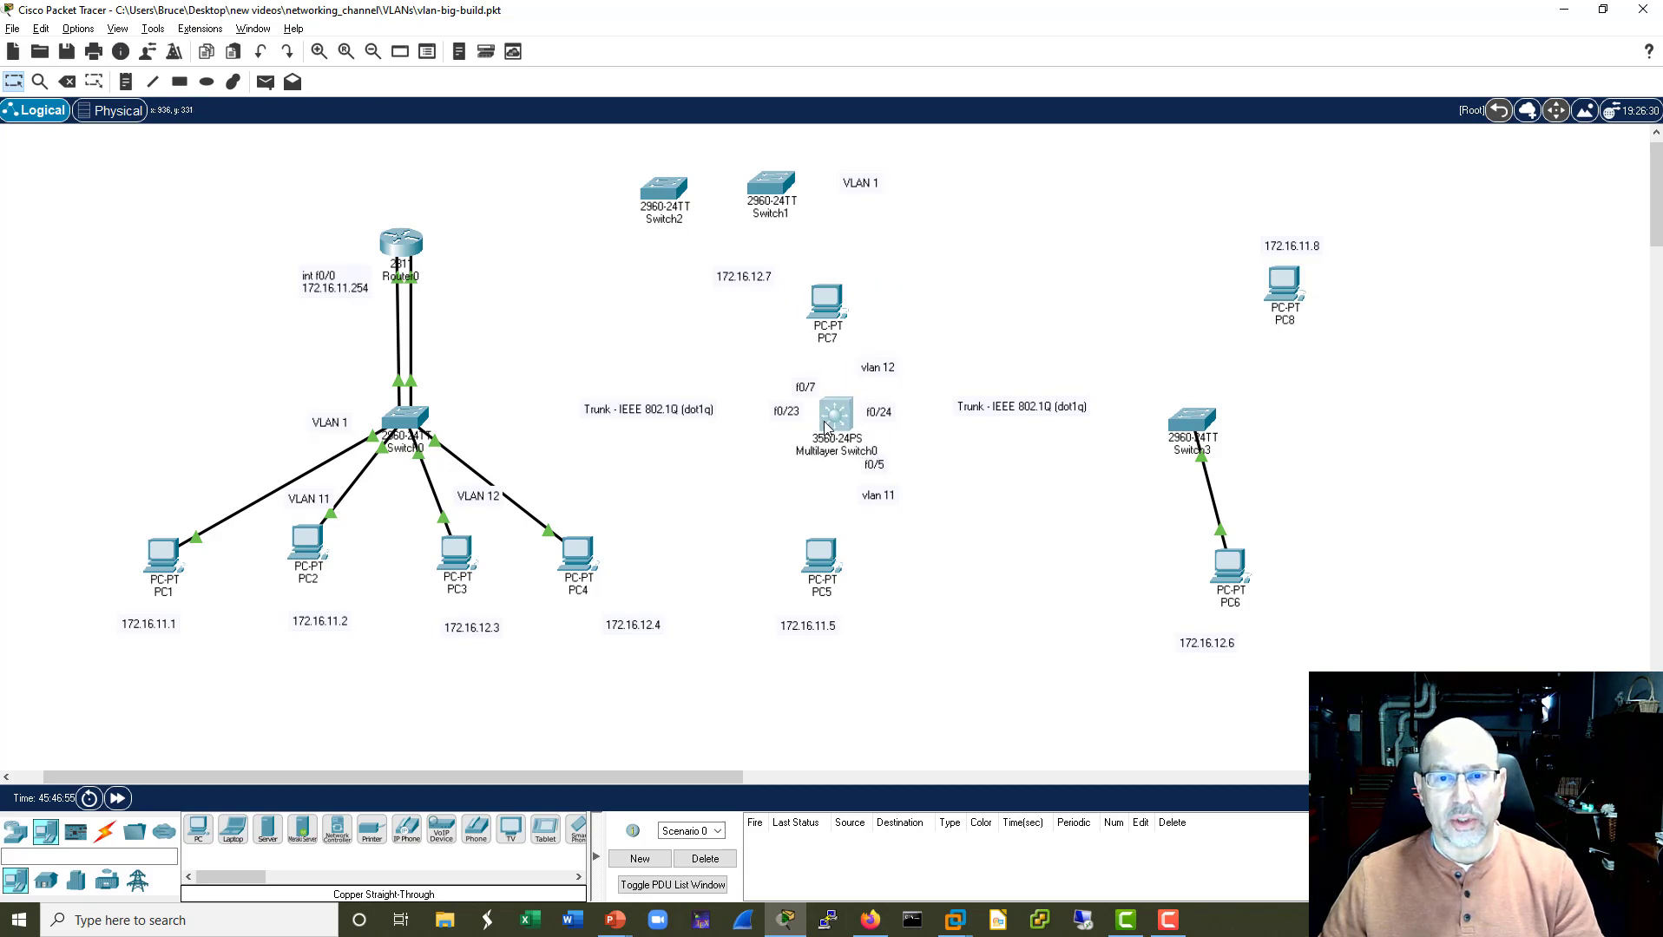
left_click(152, 81)
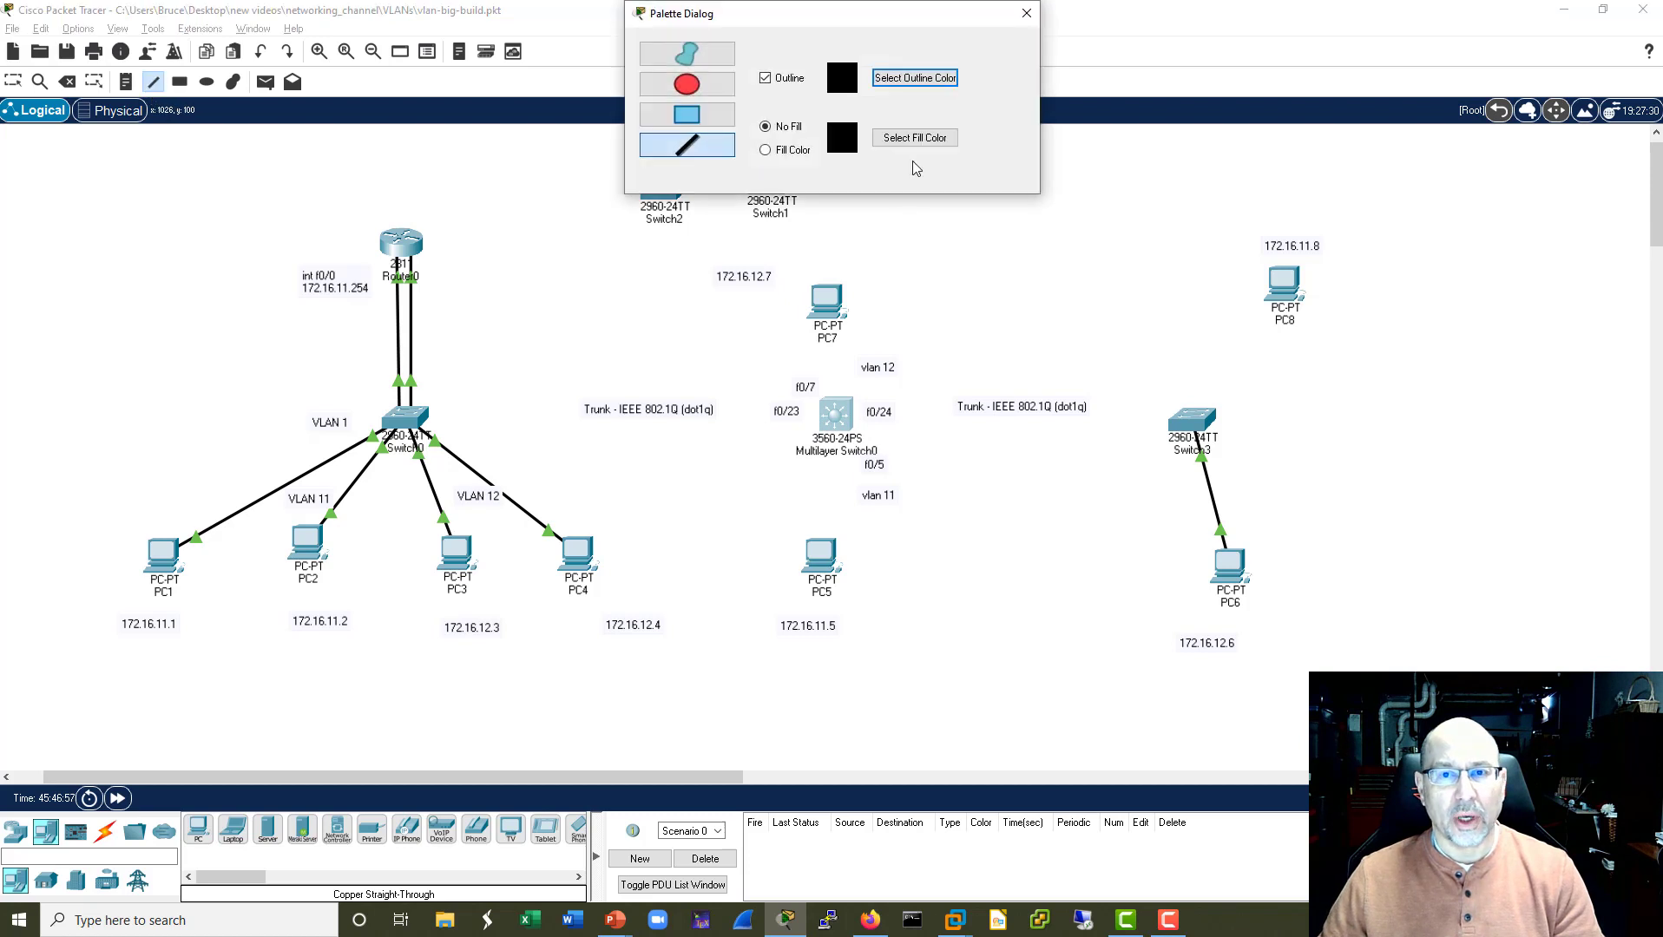
left_click(1026, 13)
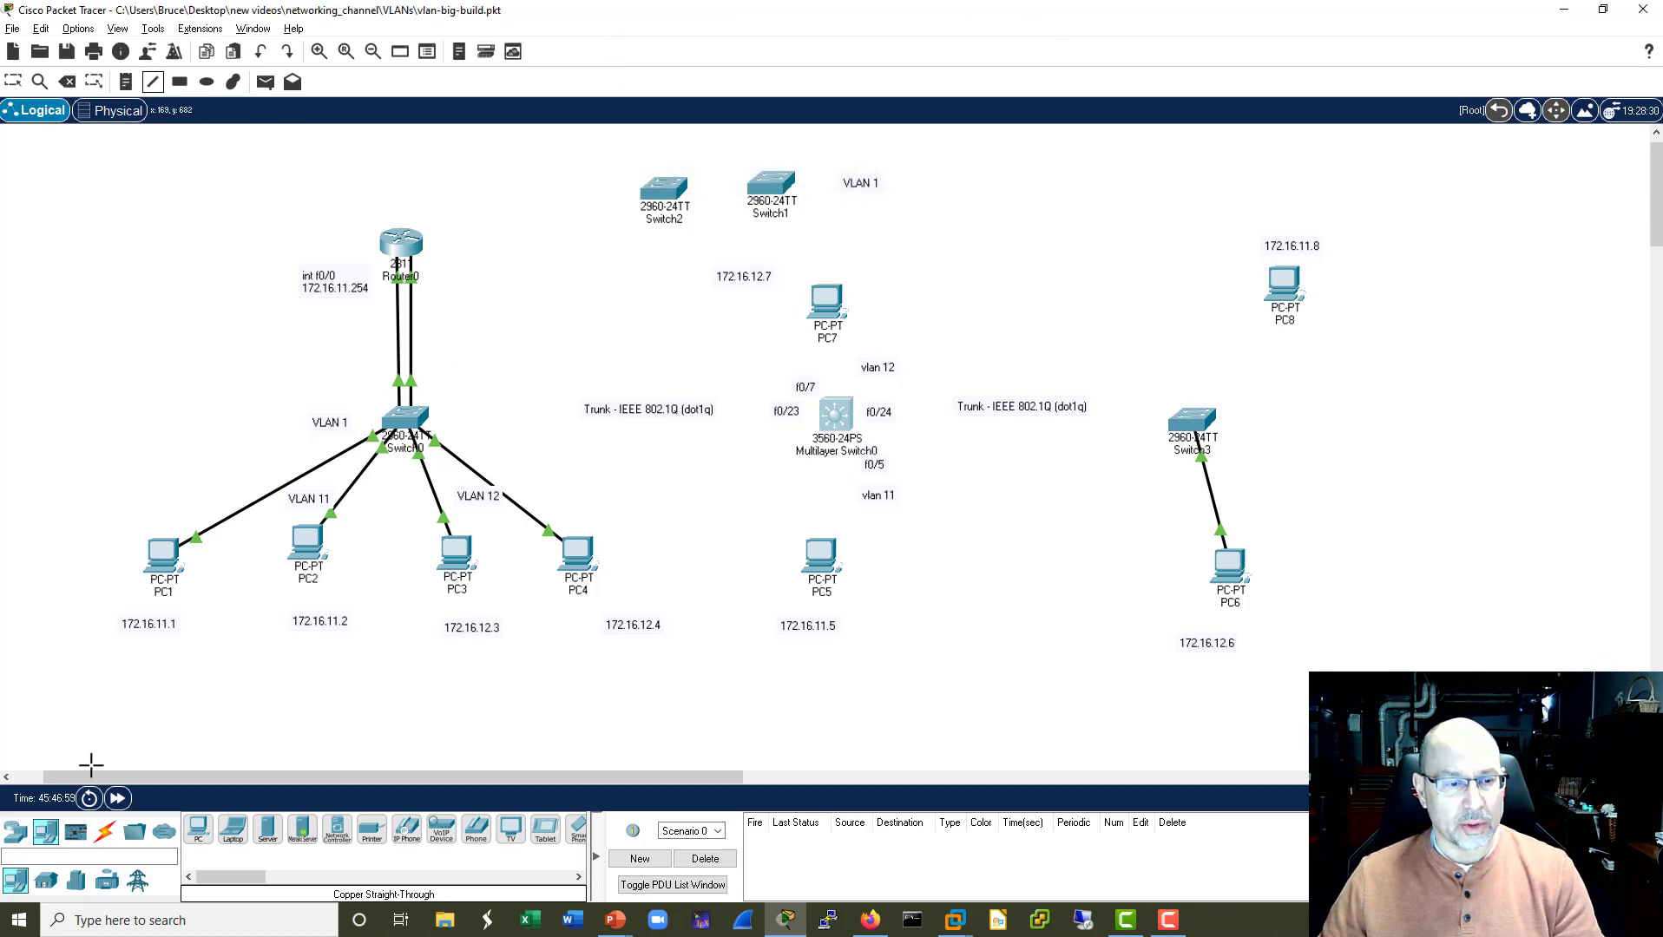
left_click(104, 831)
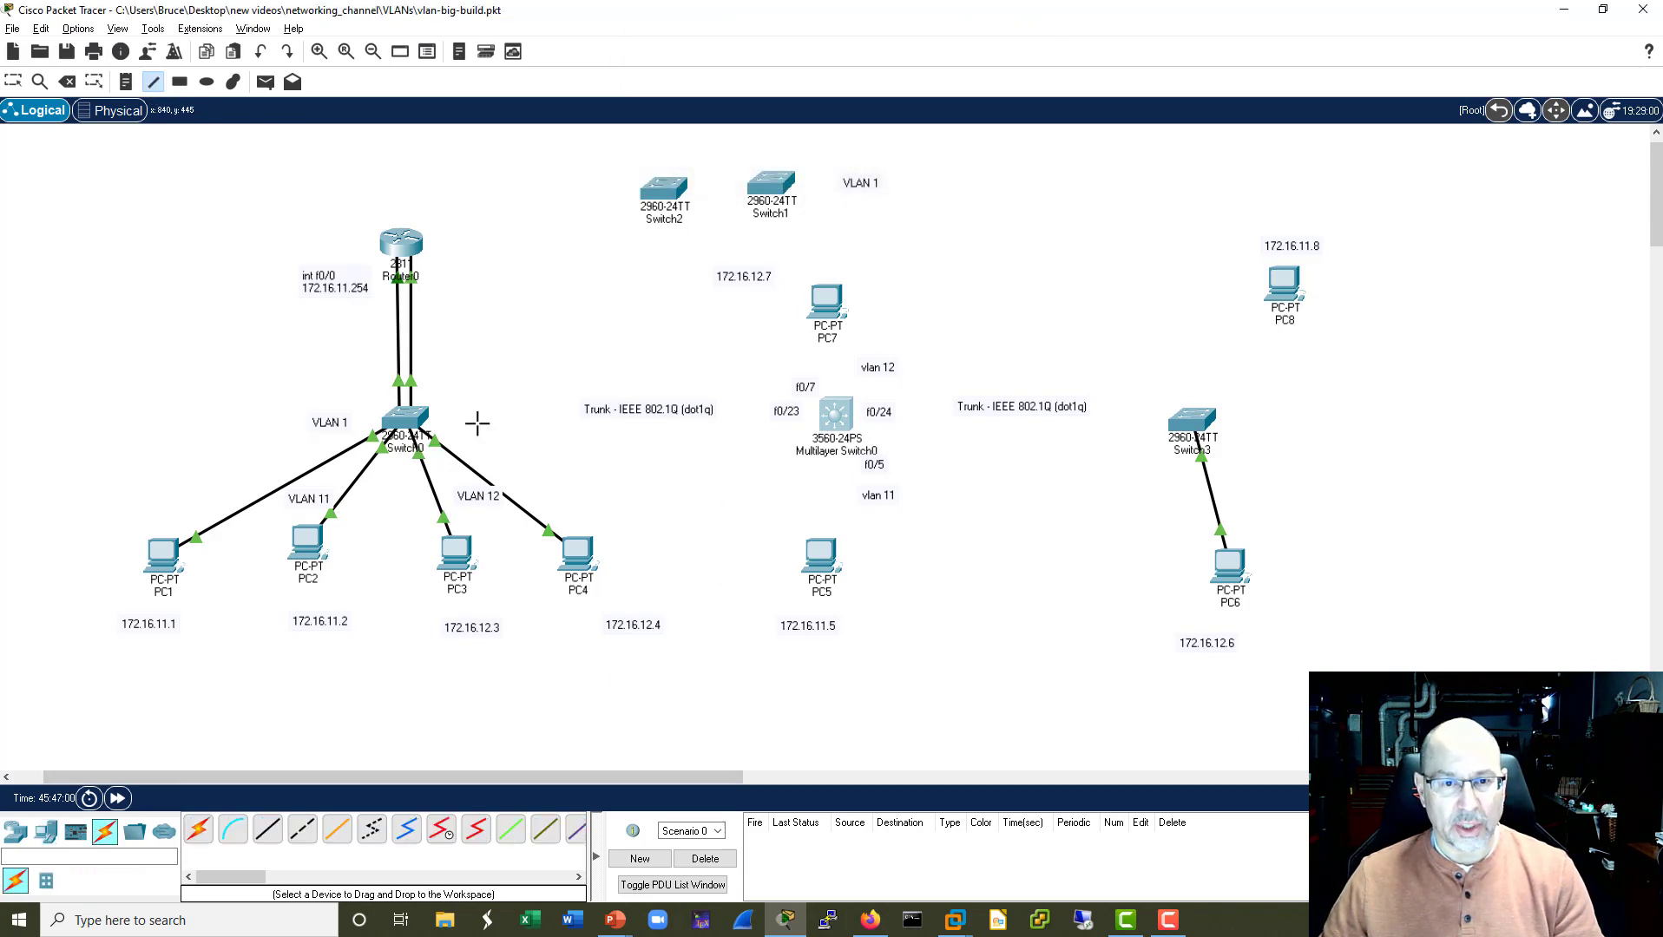
key("Escape")
left_click(420, 417)
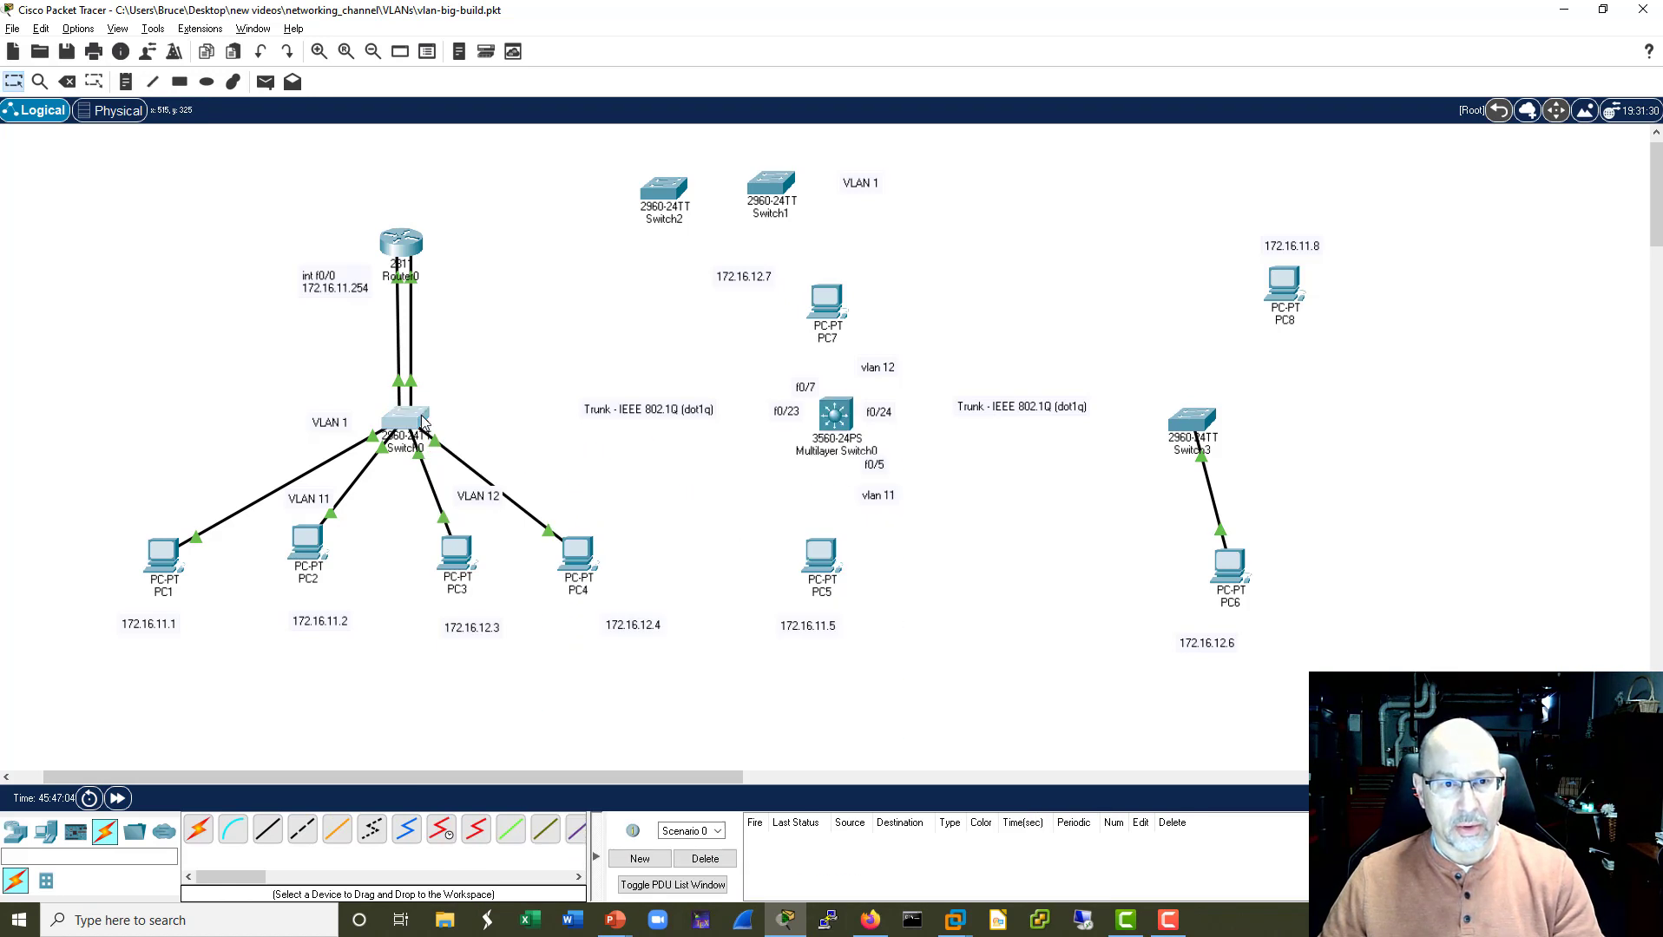
left_click(1119, 158)
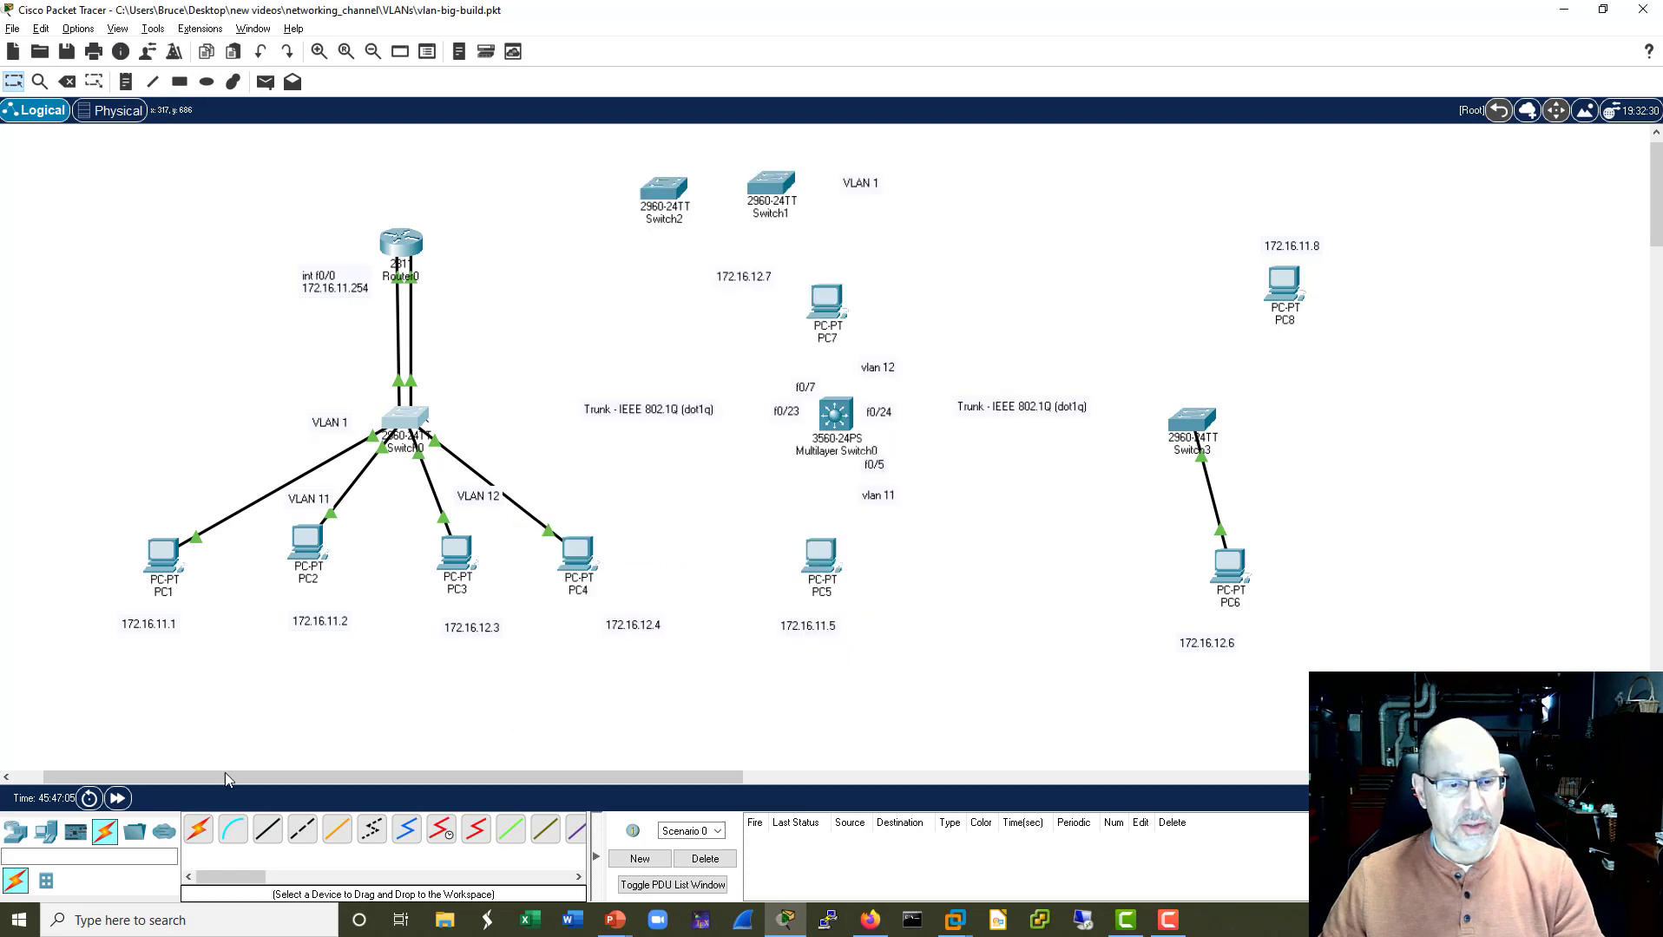
left_click(268, 829)
left_click(419, 417)
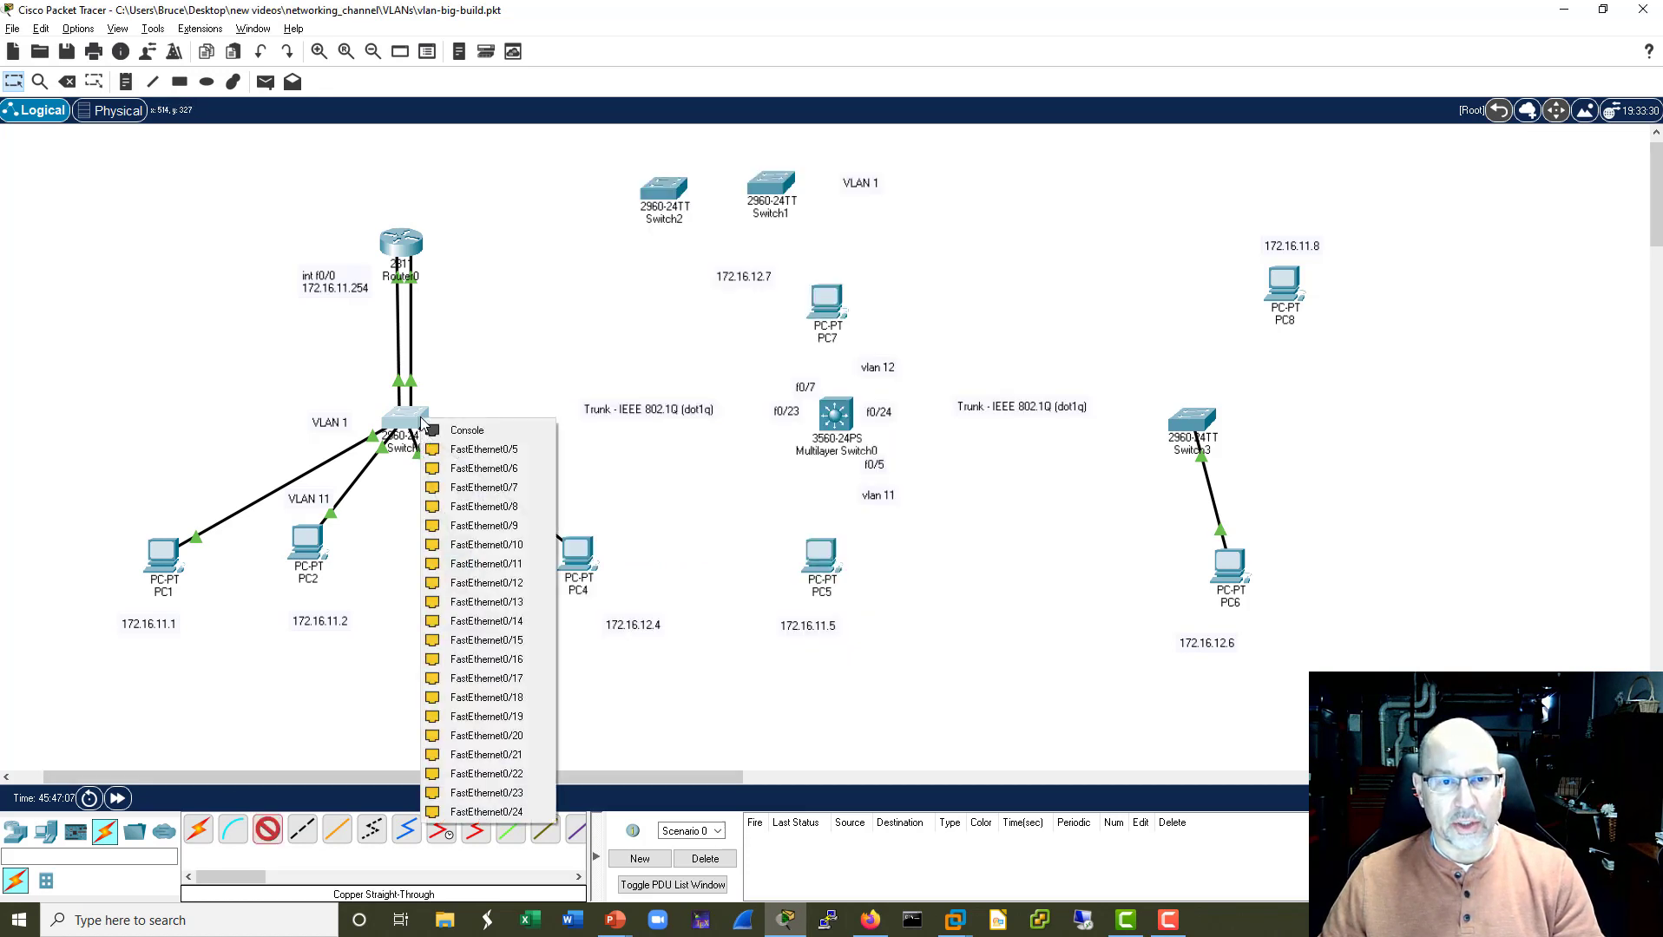
left_click(486, 812)
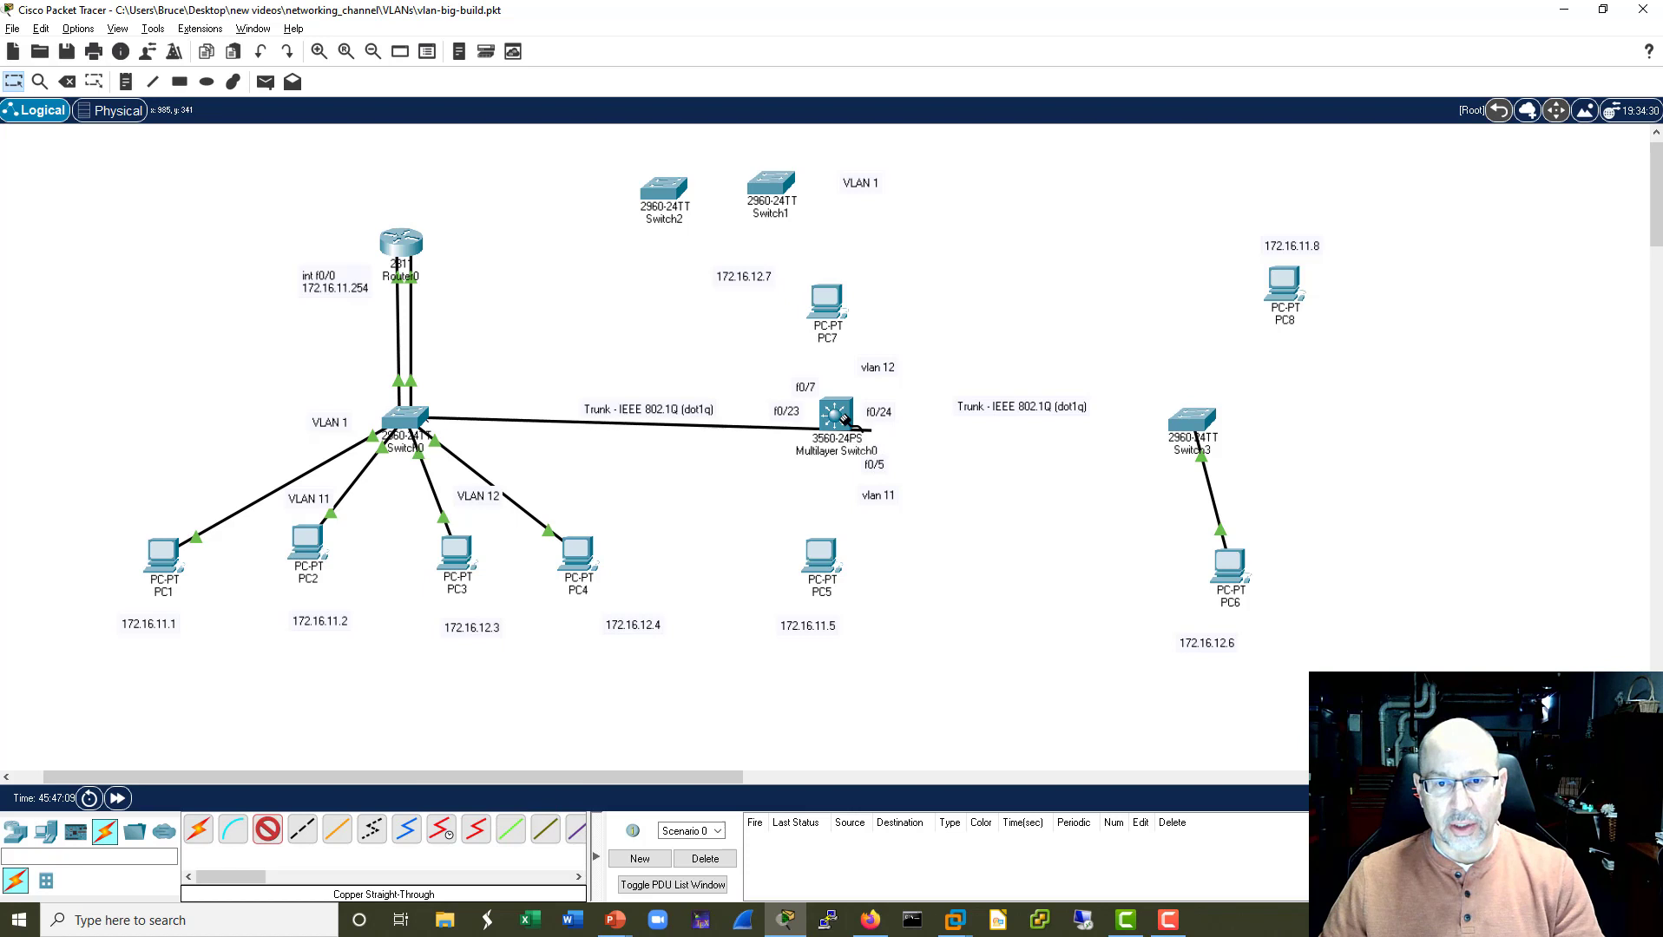
key("Escape")
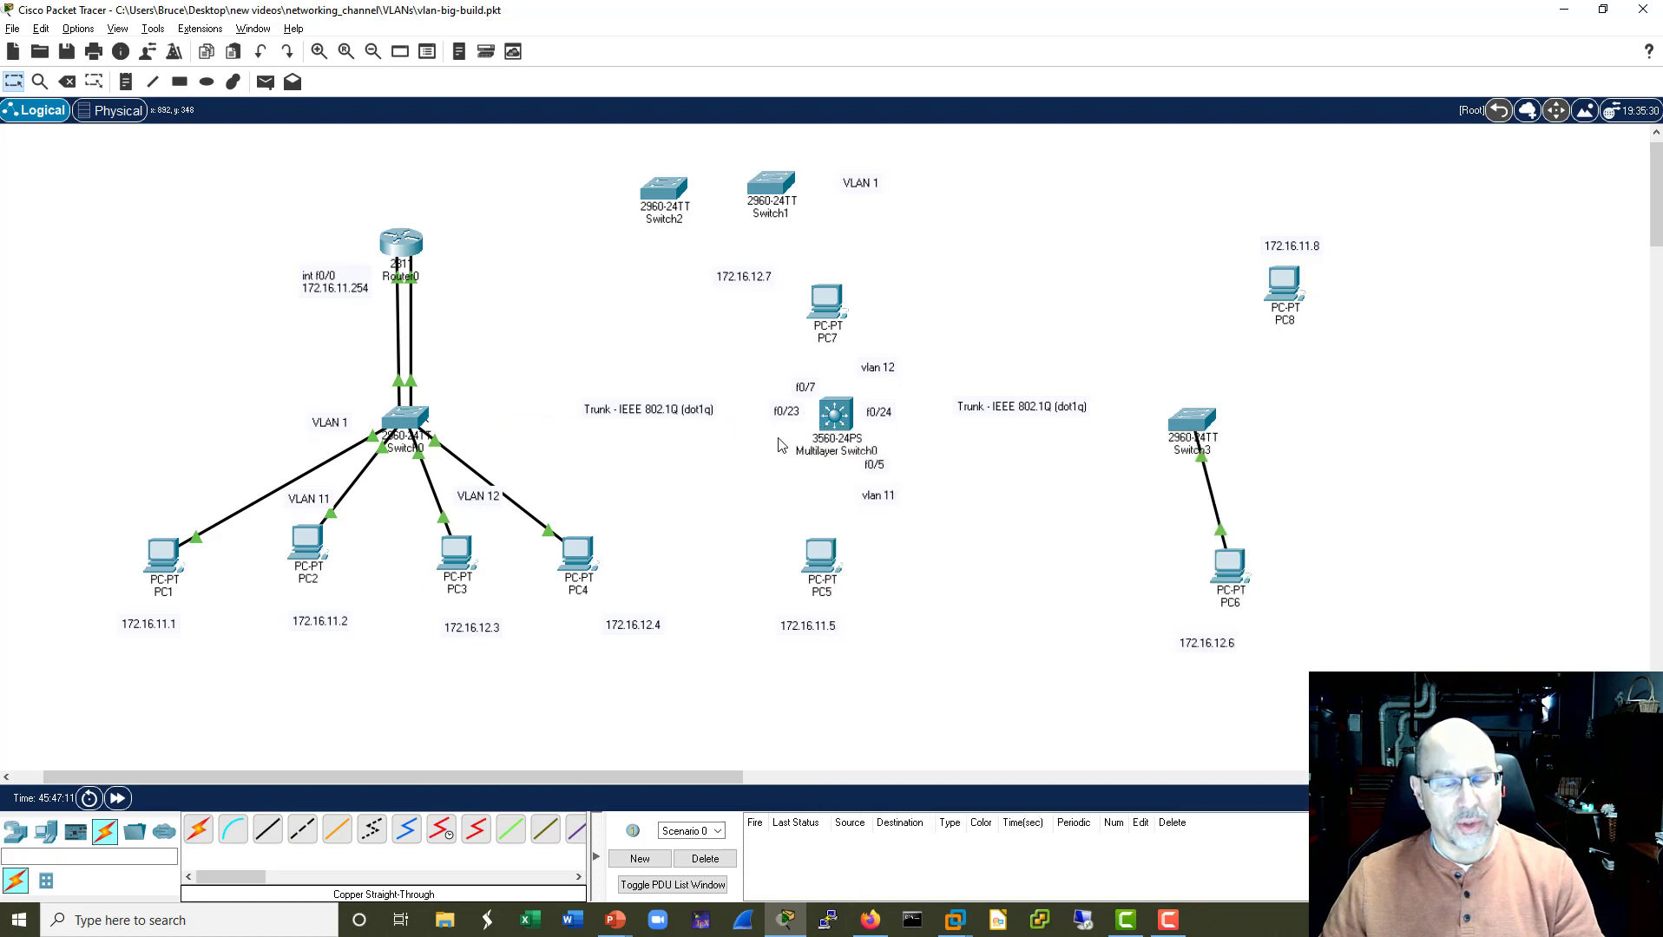
Open Switch0's command line, place its window beside the topology, and enter privileged EXEC mode with ena.
left_click(399, 424)
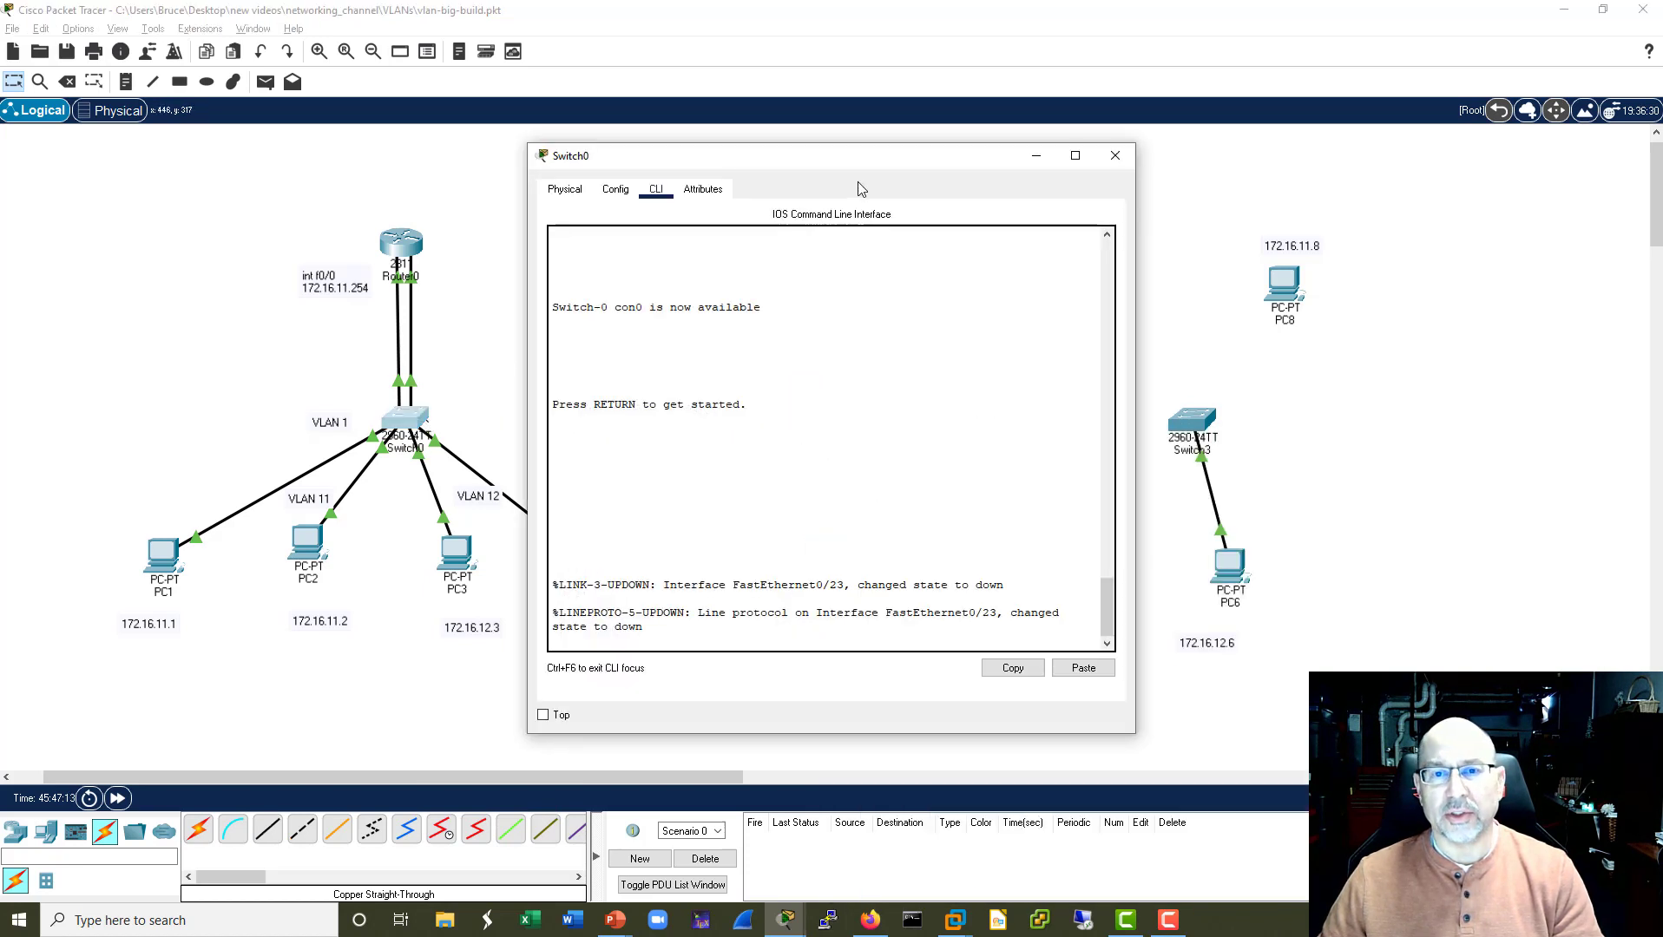
left_click_drag(887, 166, 1203, 131)
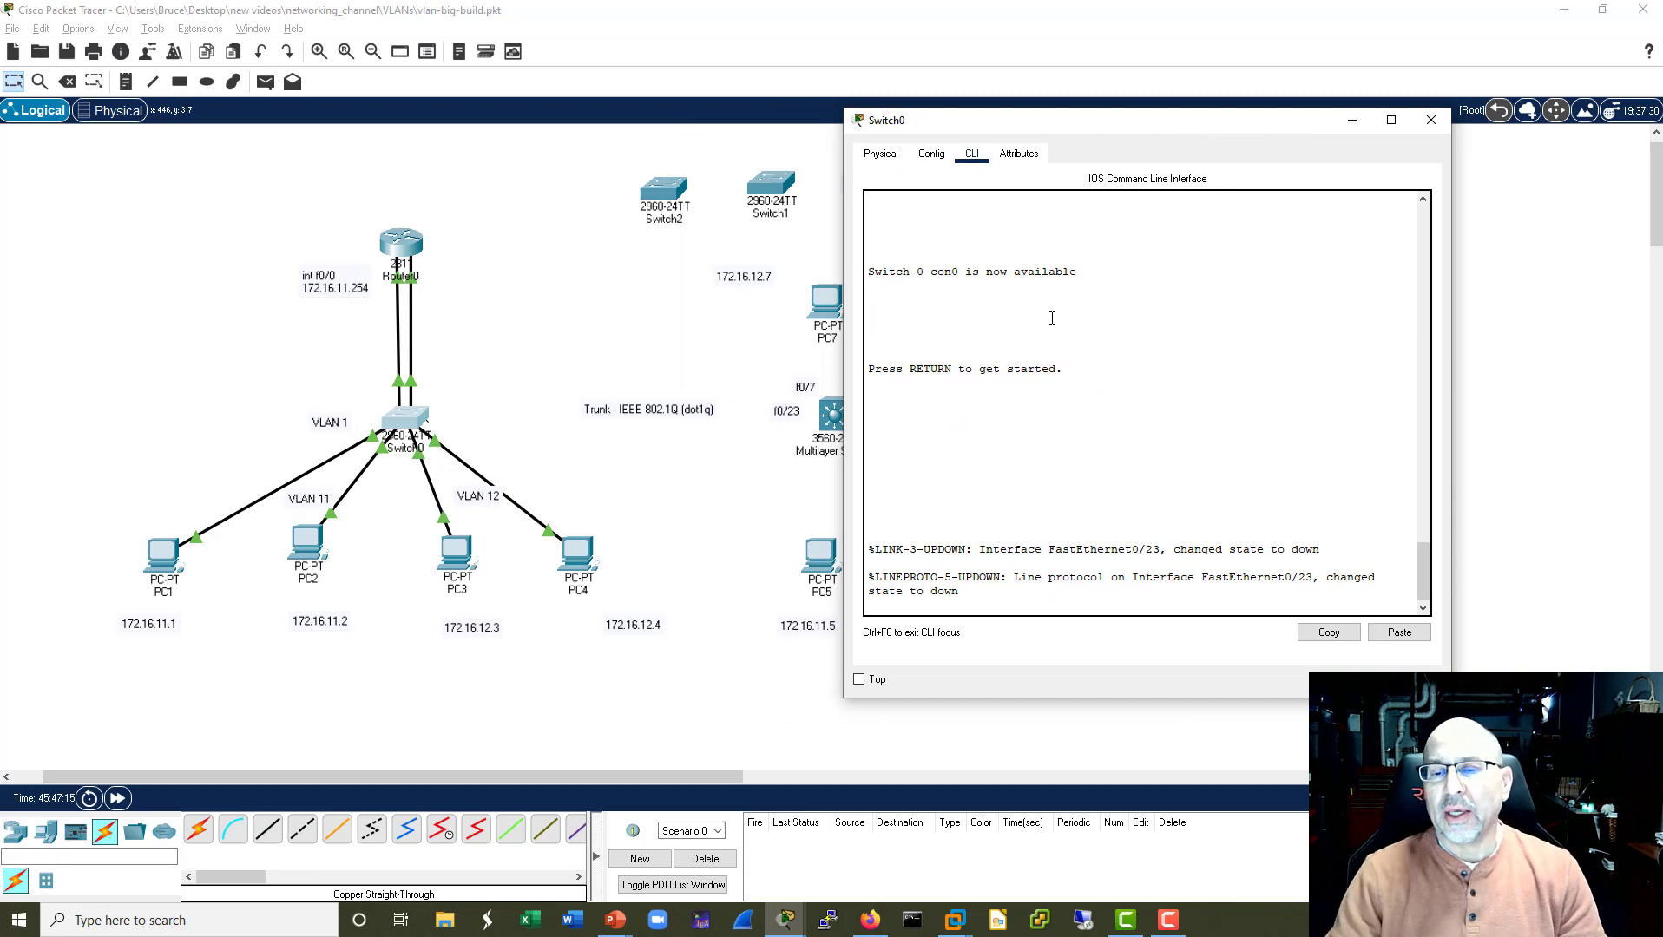
key("Return")
key("Return")
key("Return")
type("ena")
key("Return")
key("Return")
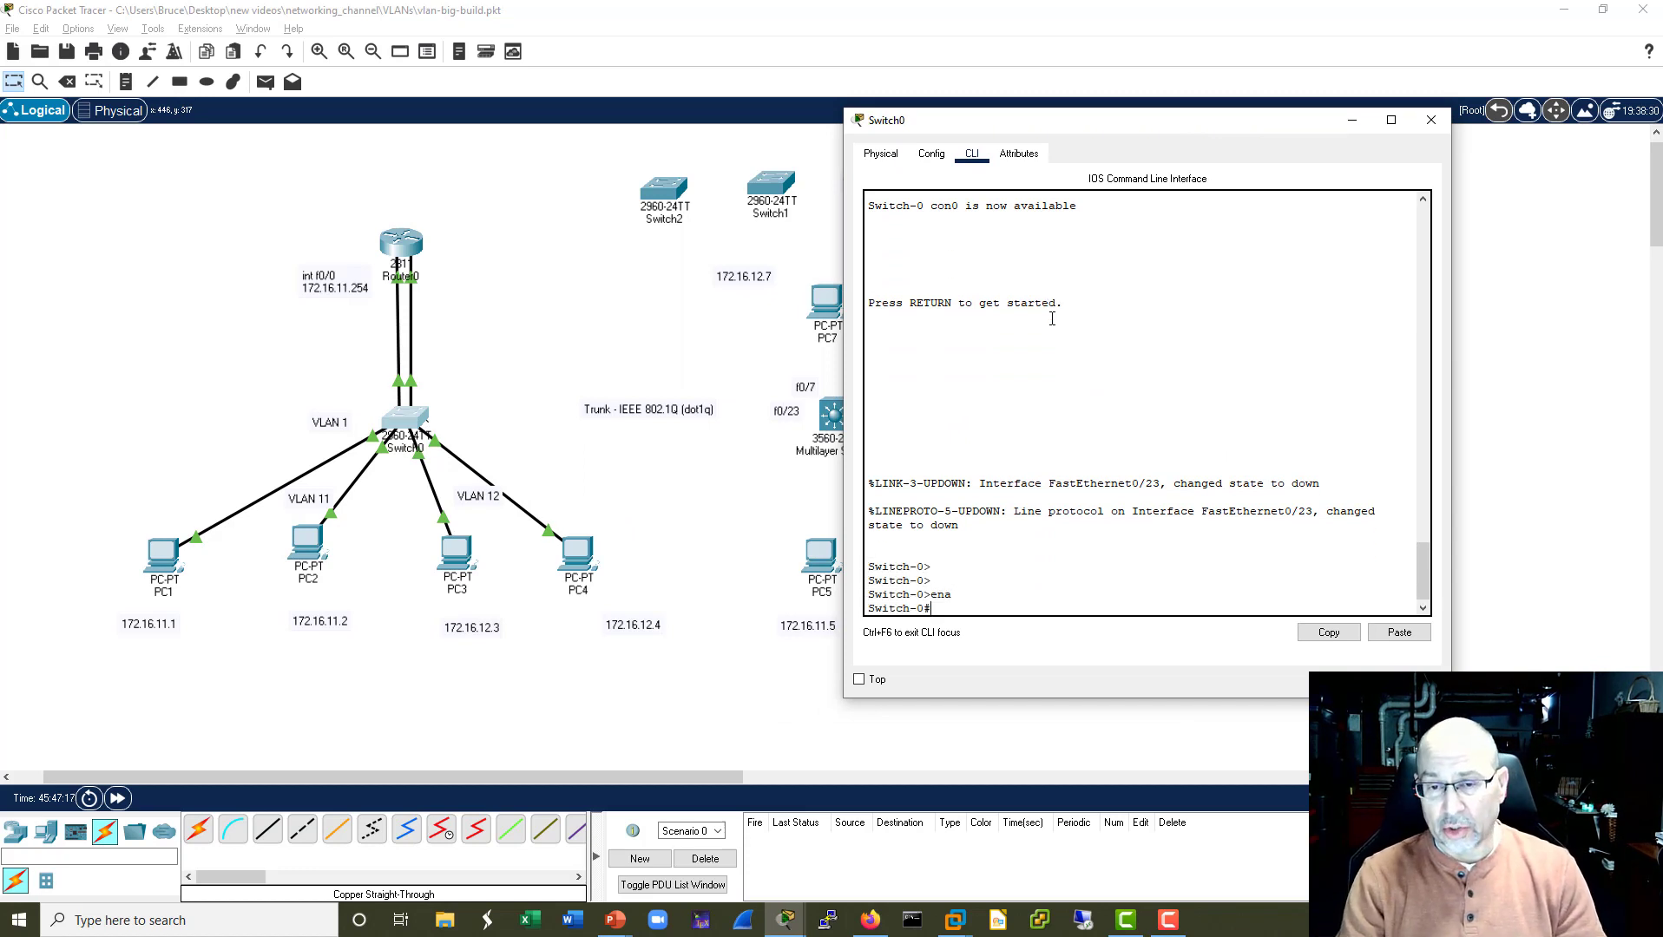
Display Switch0's running configuration with sh run, check which FastEthernet interface is set to trunk mode, and close the window.
type("sh")
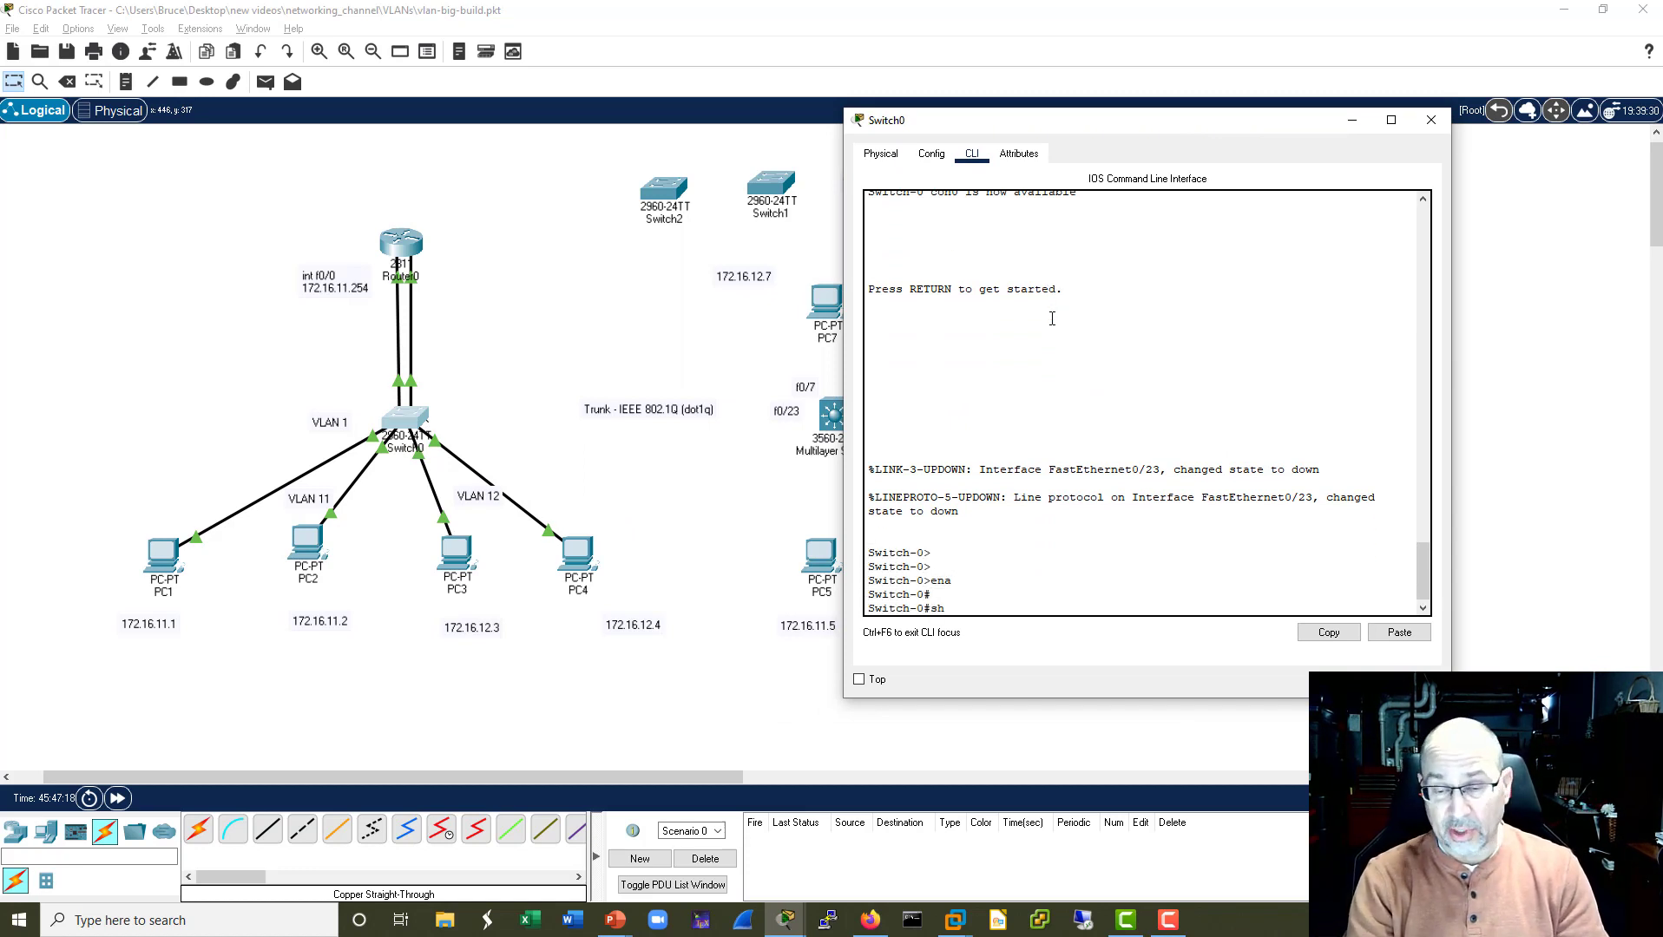
type(" run")
key("Return")
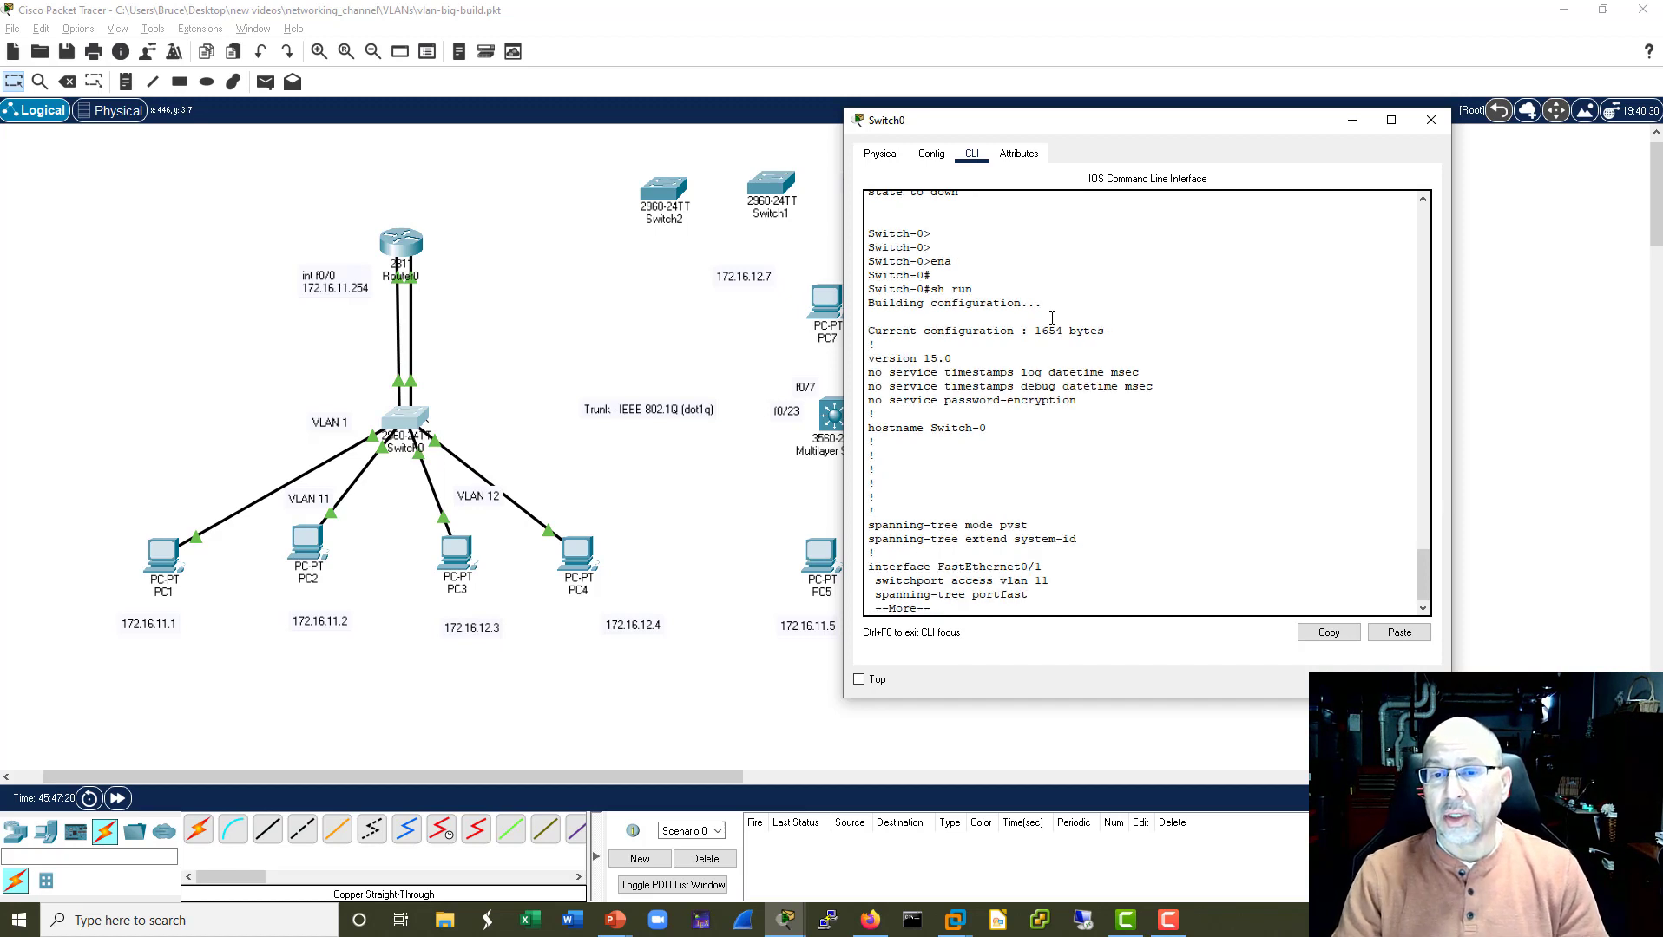
key("space")
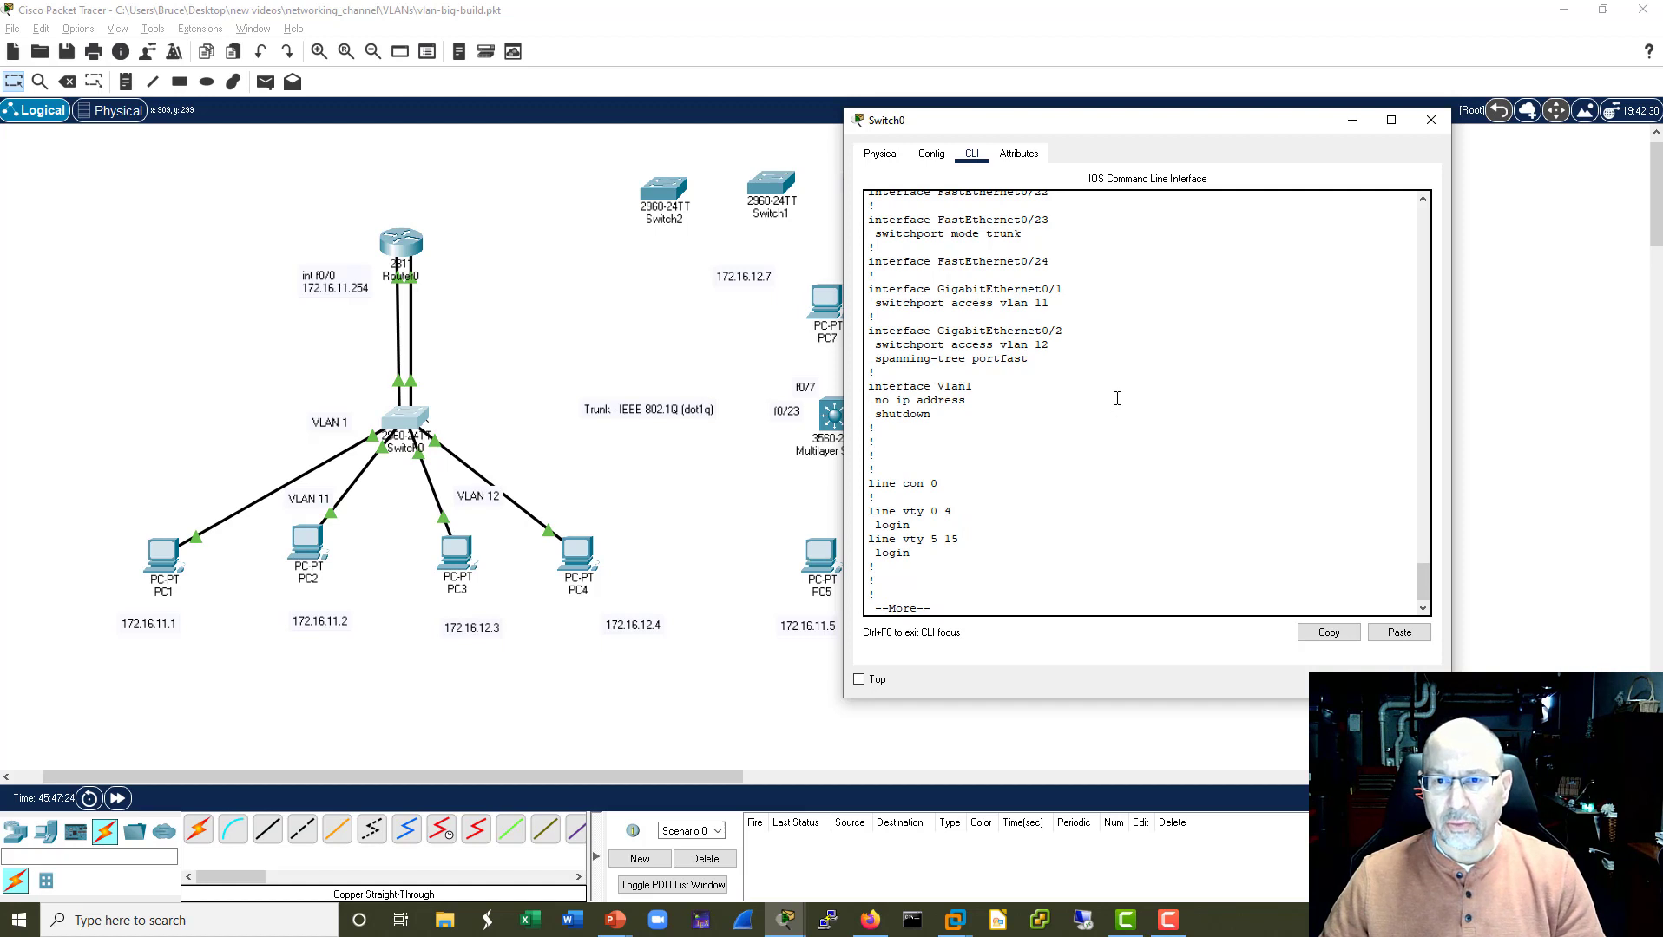
scroll(1117, 399, "up", 1)
left_click_drag(1023, 286, 868, 285)
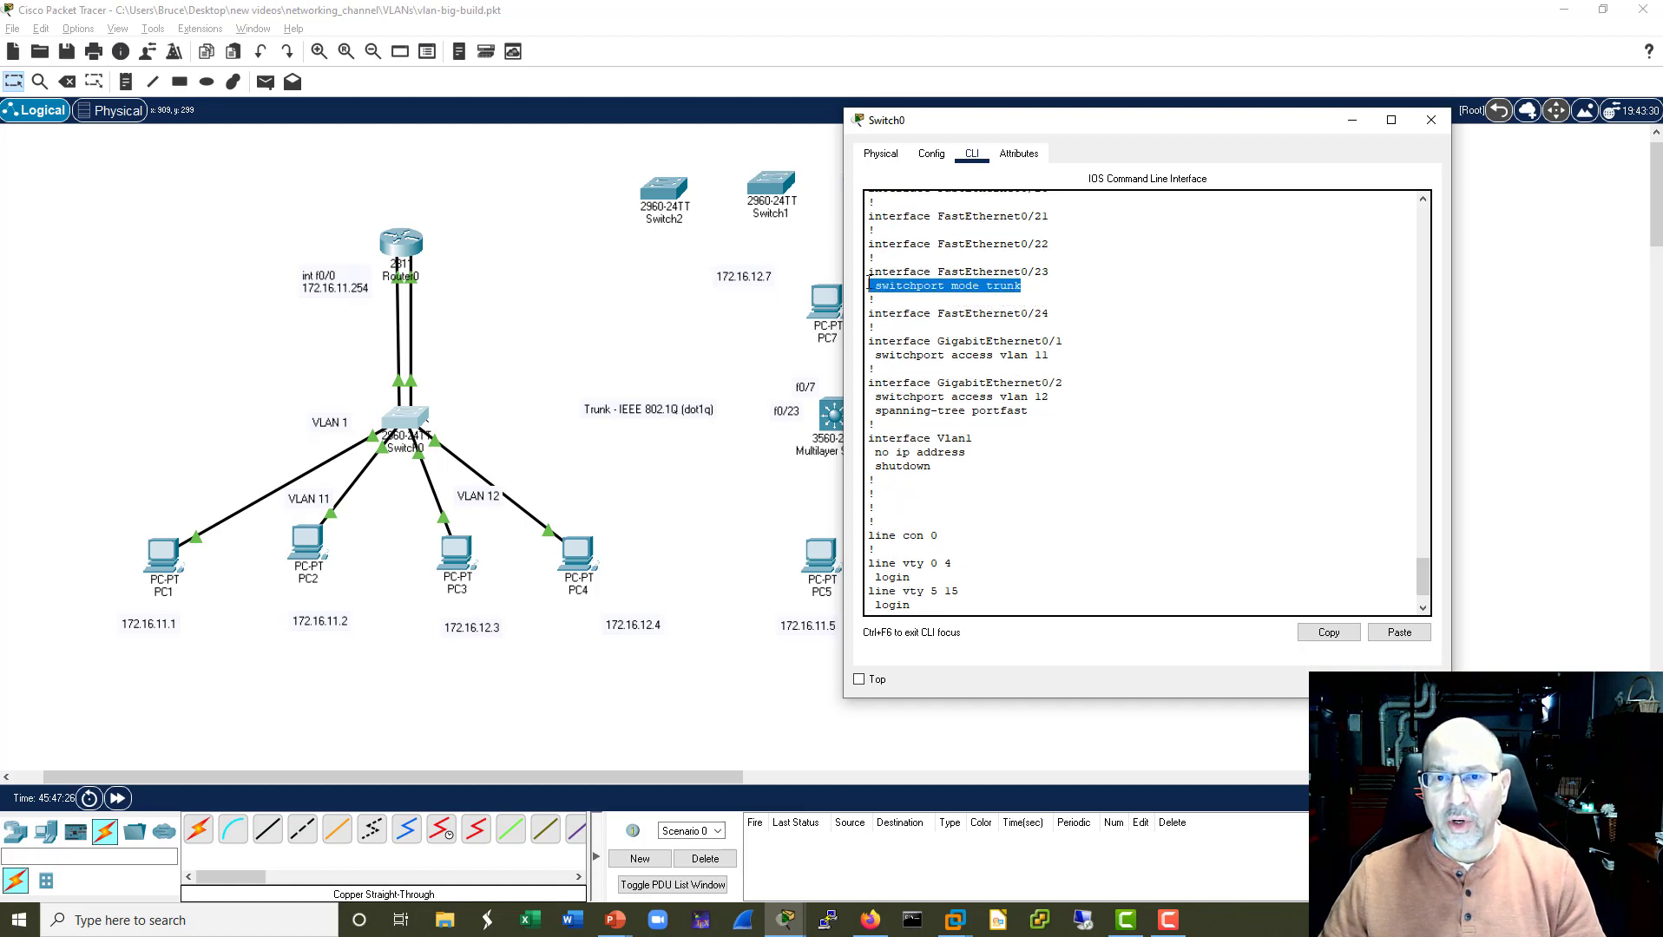
left_click(1431, 120)
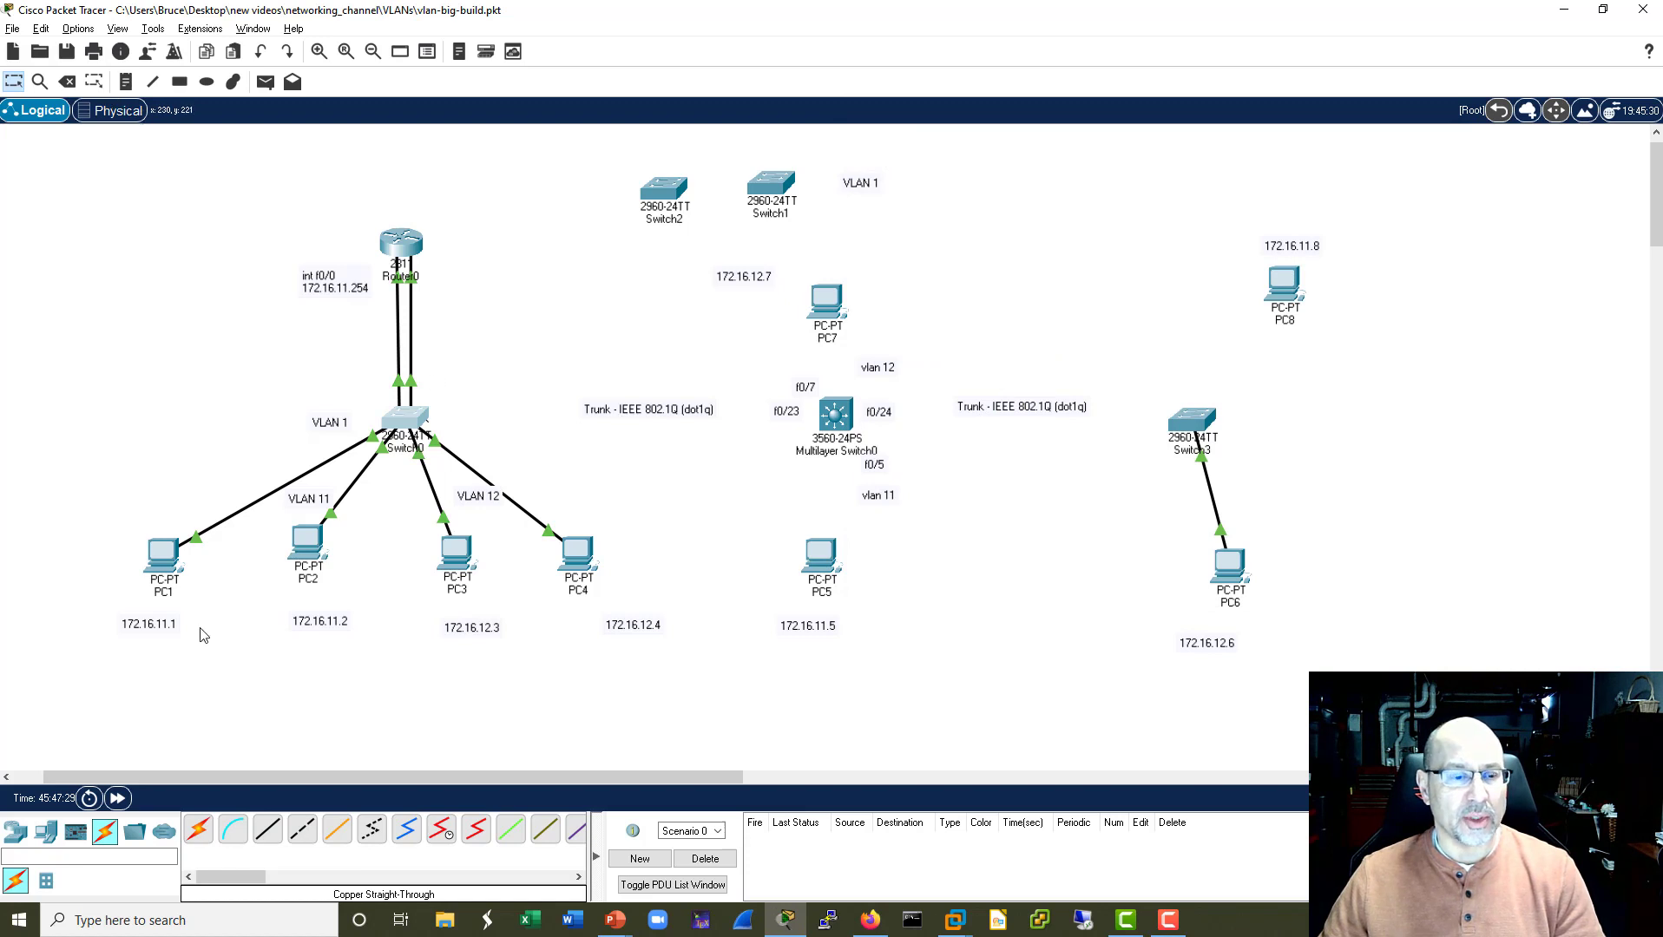
Connect Switch0's FastEthernet0/23 to Multilayer Switch0's FastEthernet0/23 with a copper straight-through cable.
left_click(269, 833)
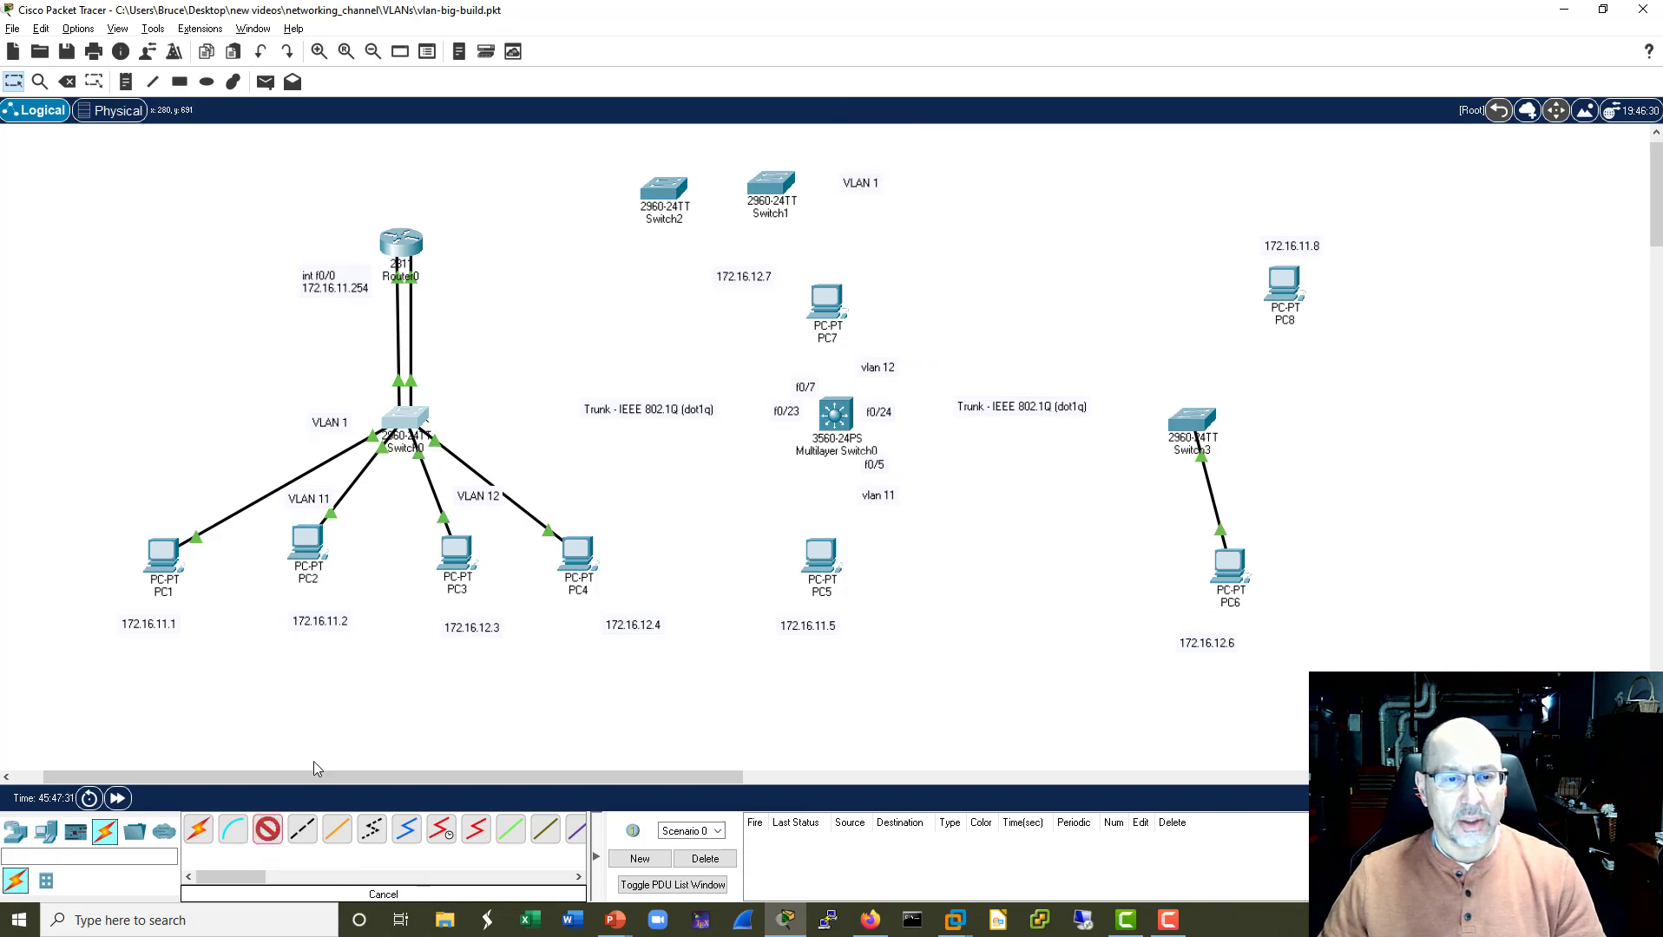
left_click(416, 421)
left_click(500, 771)
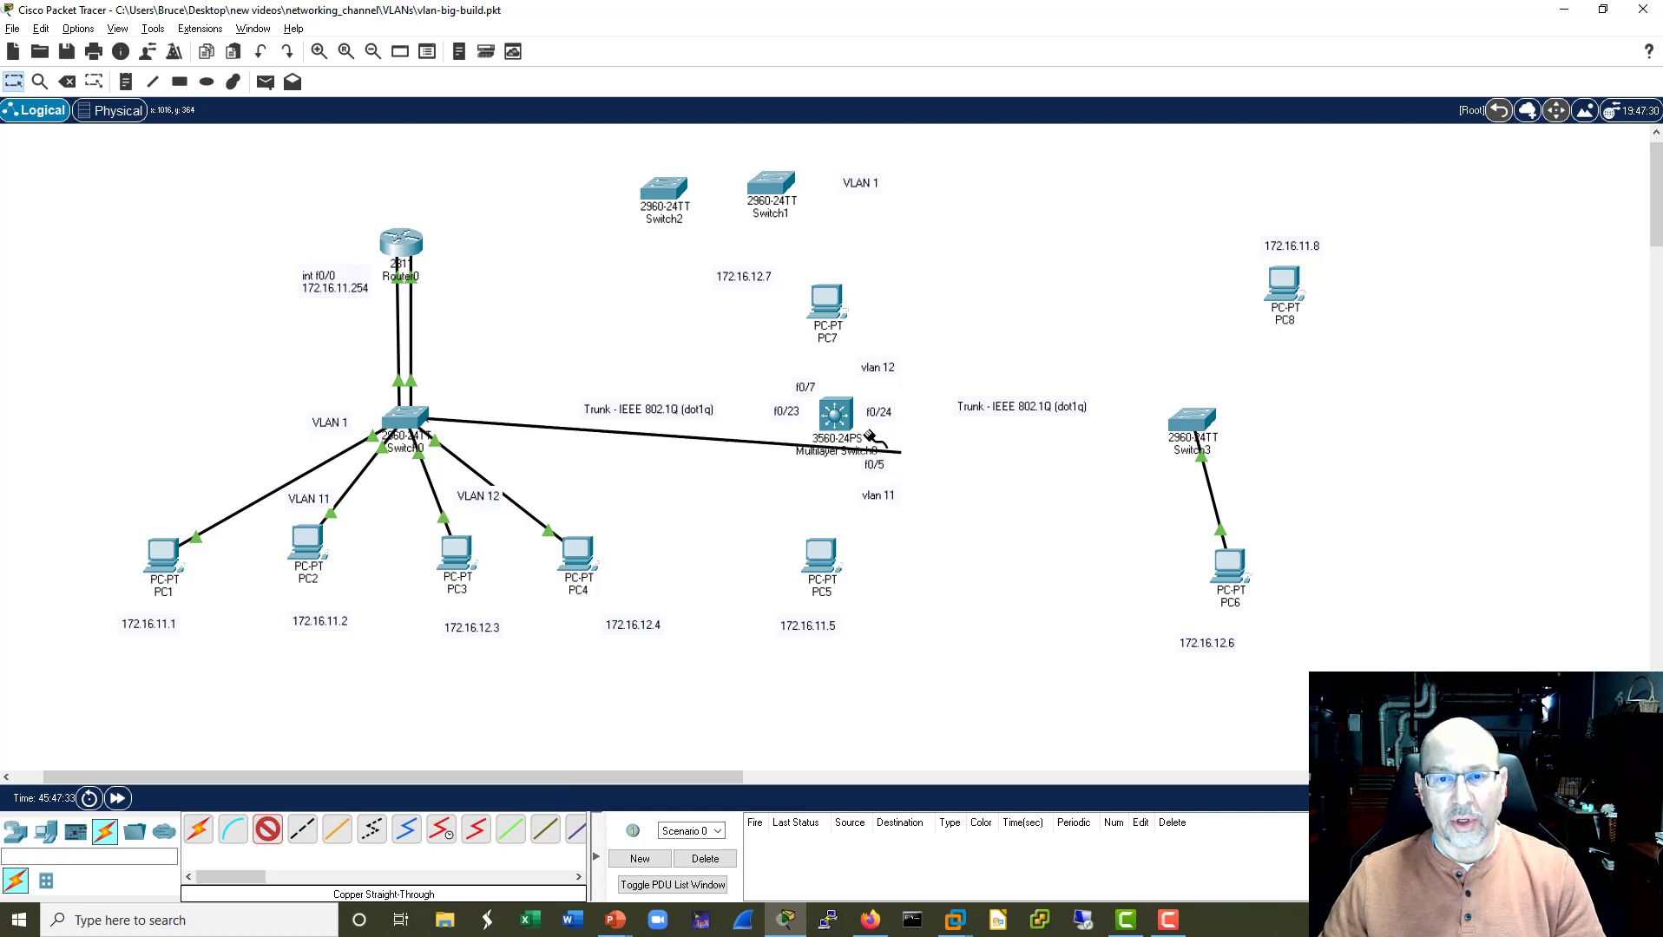
left_click(833, 415)
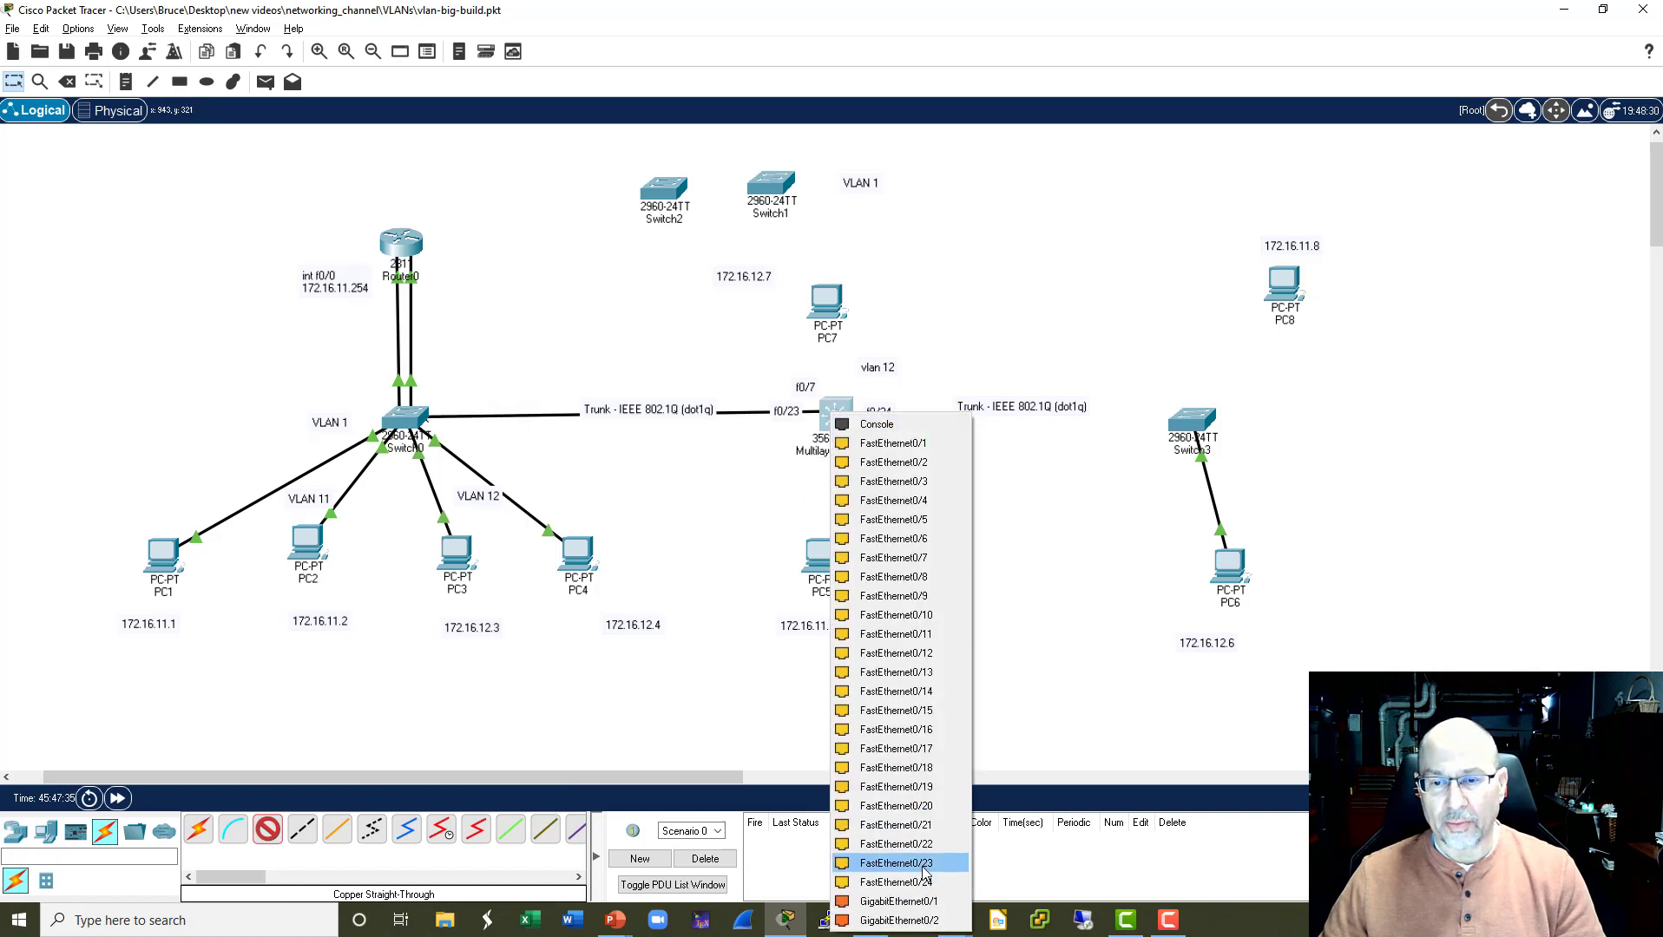
left_click(894, 881)
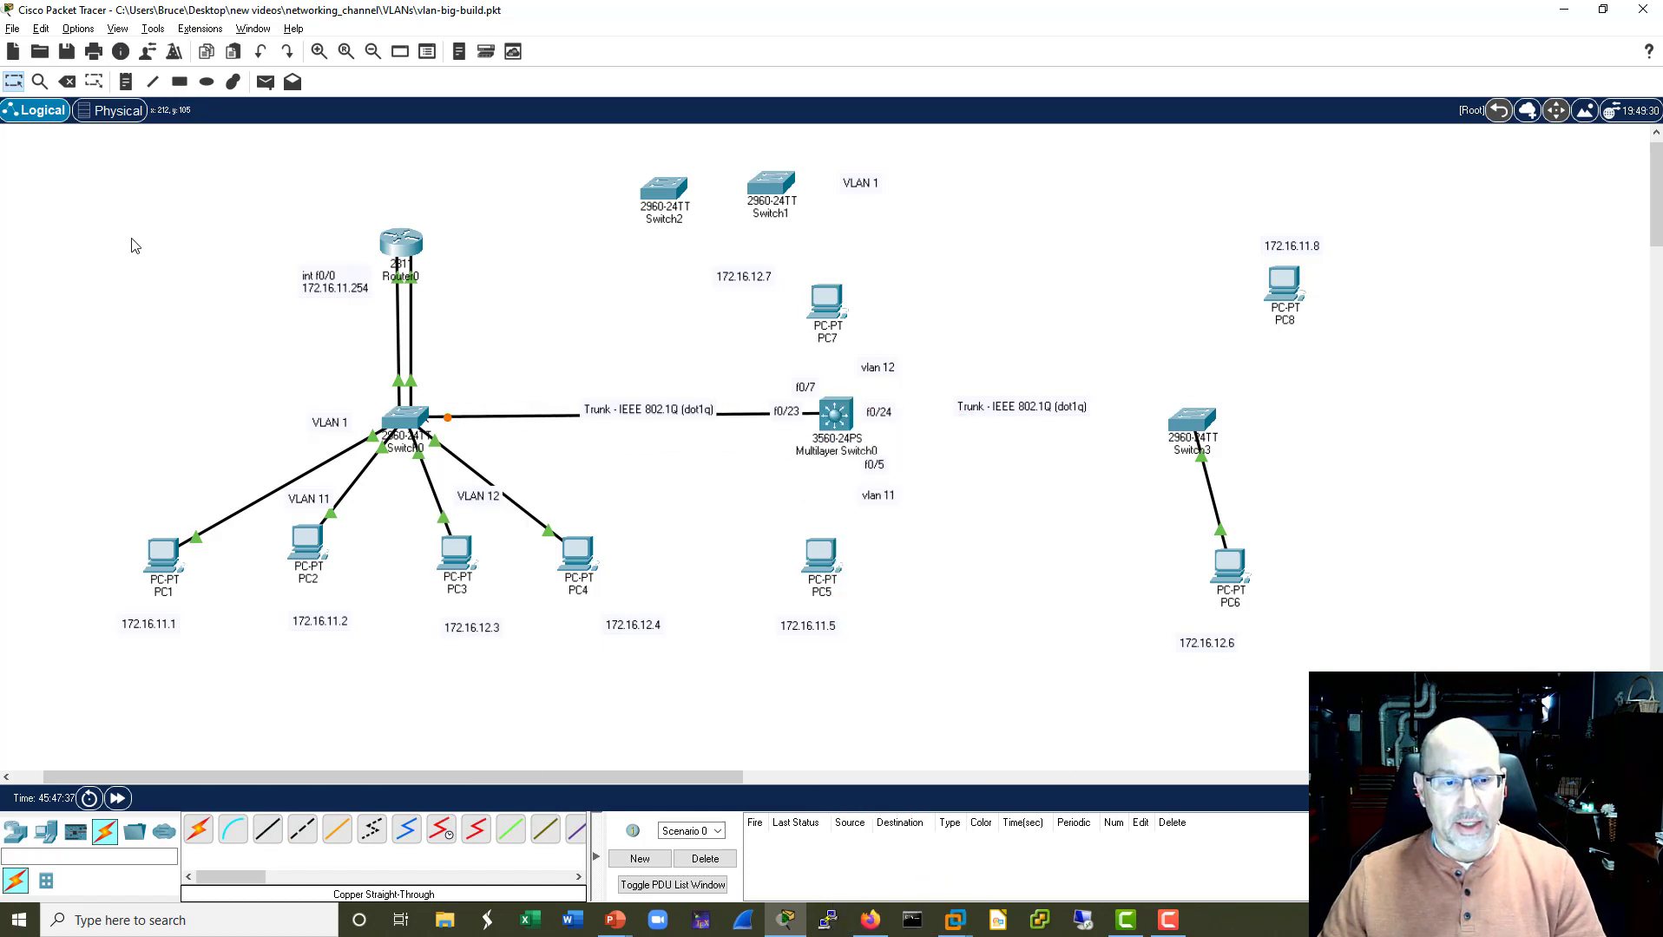
Connect Multilayer Switch0's FastEthernet0/22 to Switch3's FastEthernet0/24 with a copper cross-over cable.
left_click(303, 834)
left_click(852, 422)
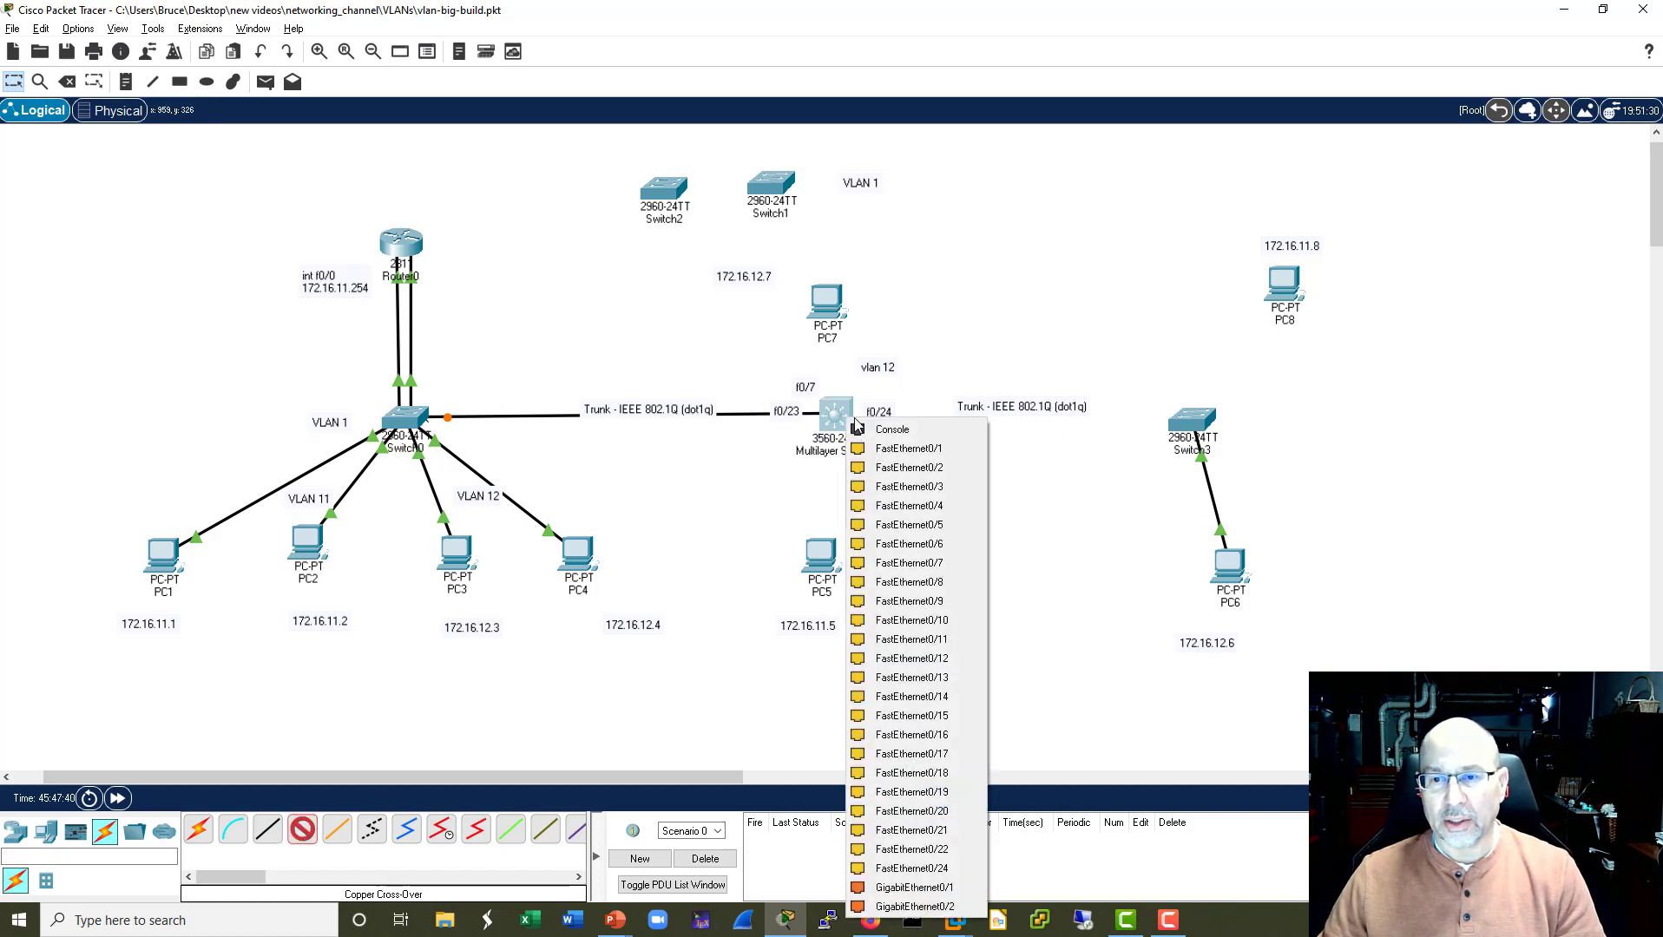
left_click(927, 868)
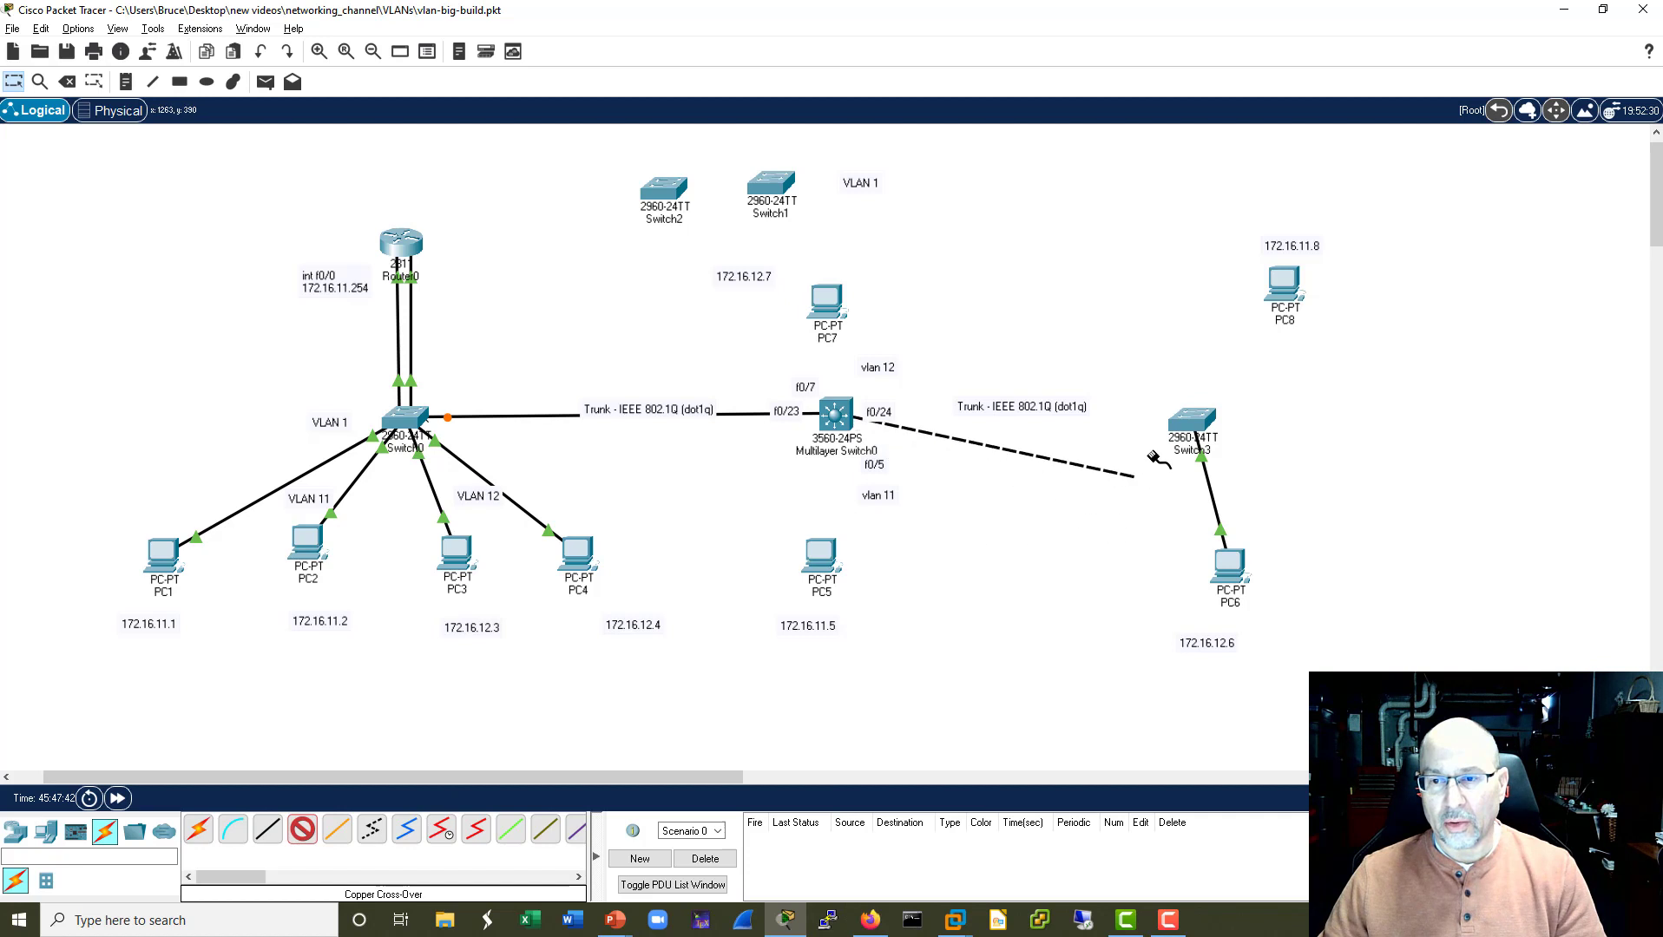
left_click(1188, 419)
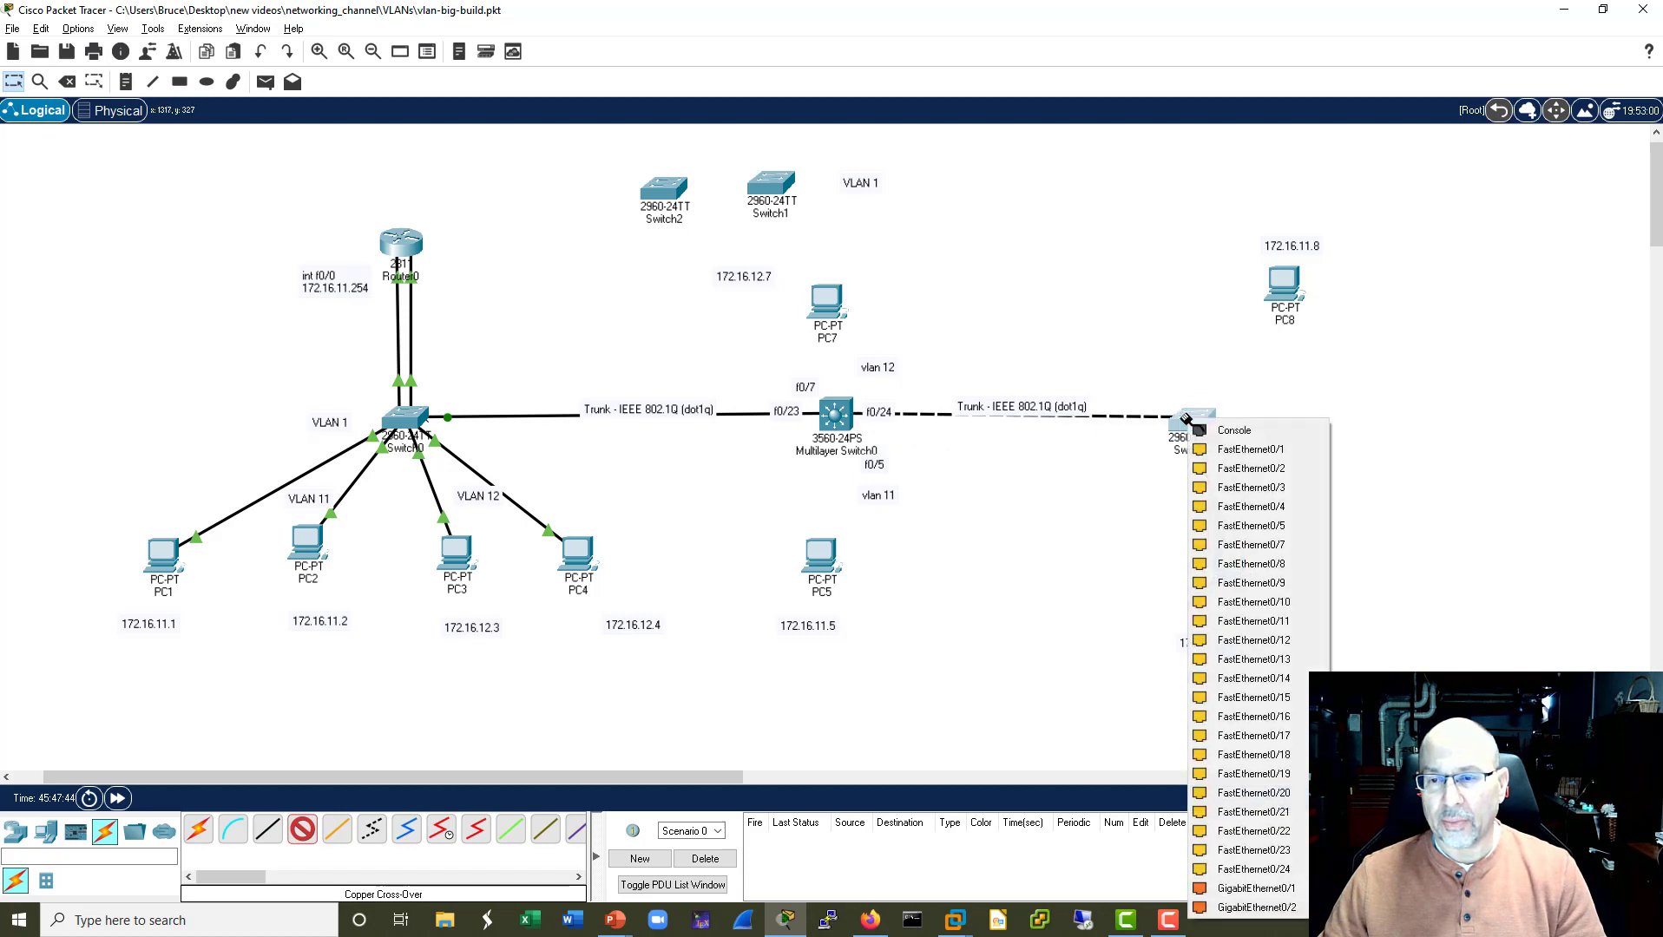
left_click(1252, 870)
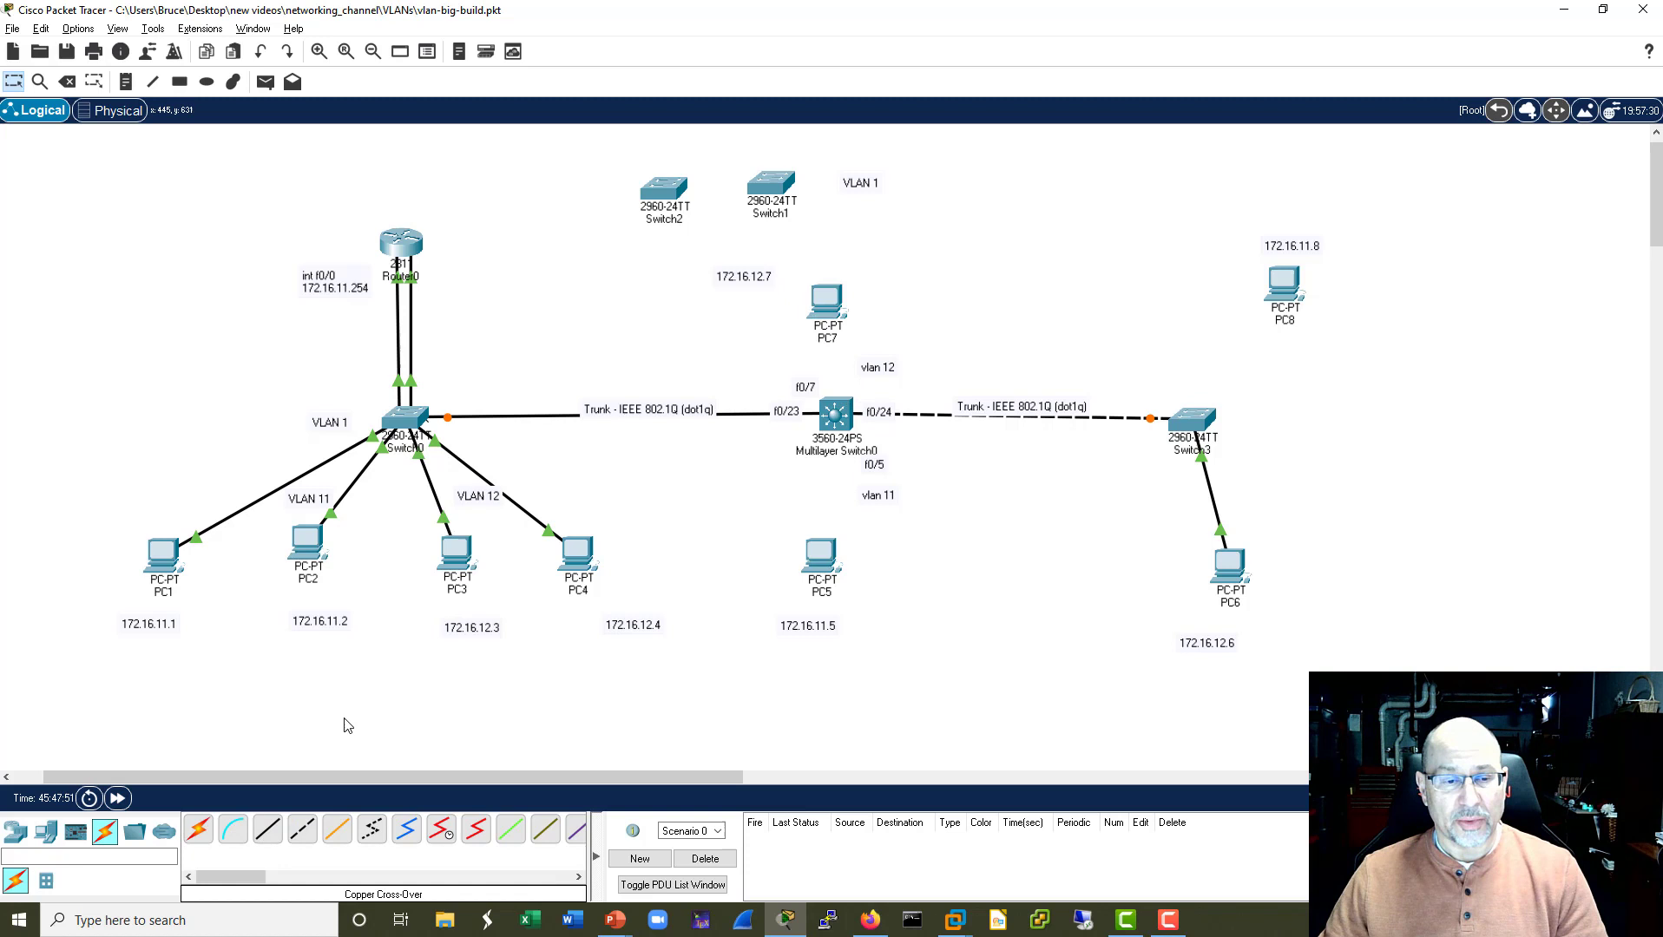
Connect PC7 to Multilayer Switch0's FastEthernet0/7 with a copper straight-through cable.
left_click(267, 829)
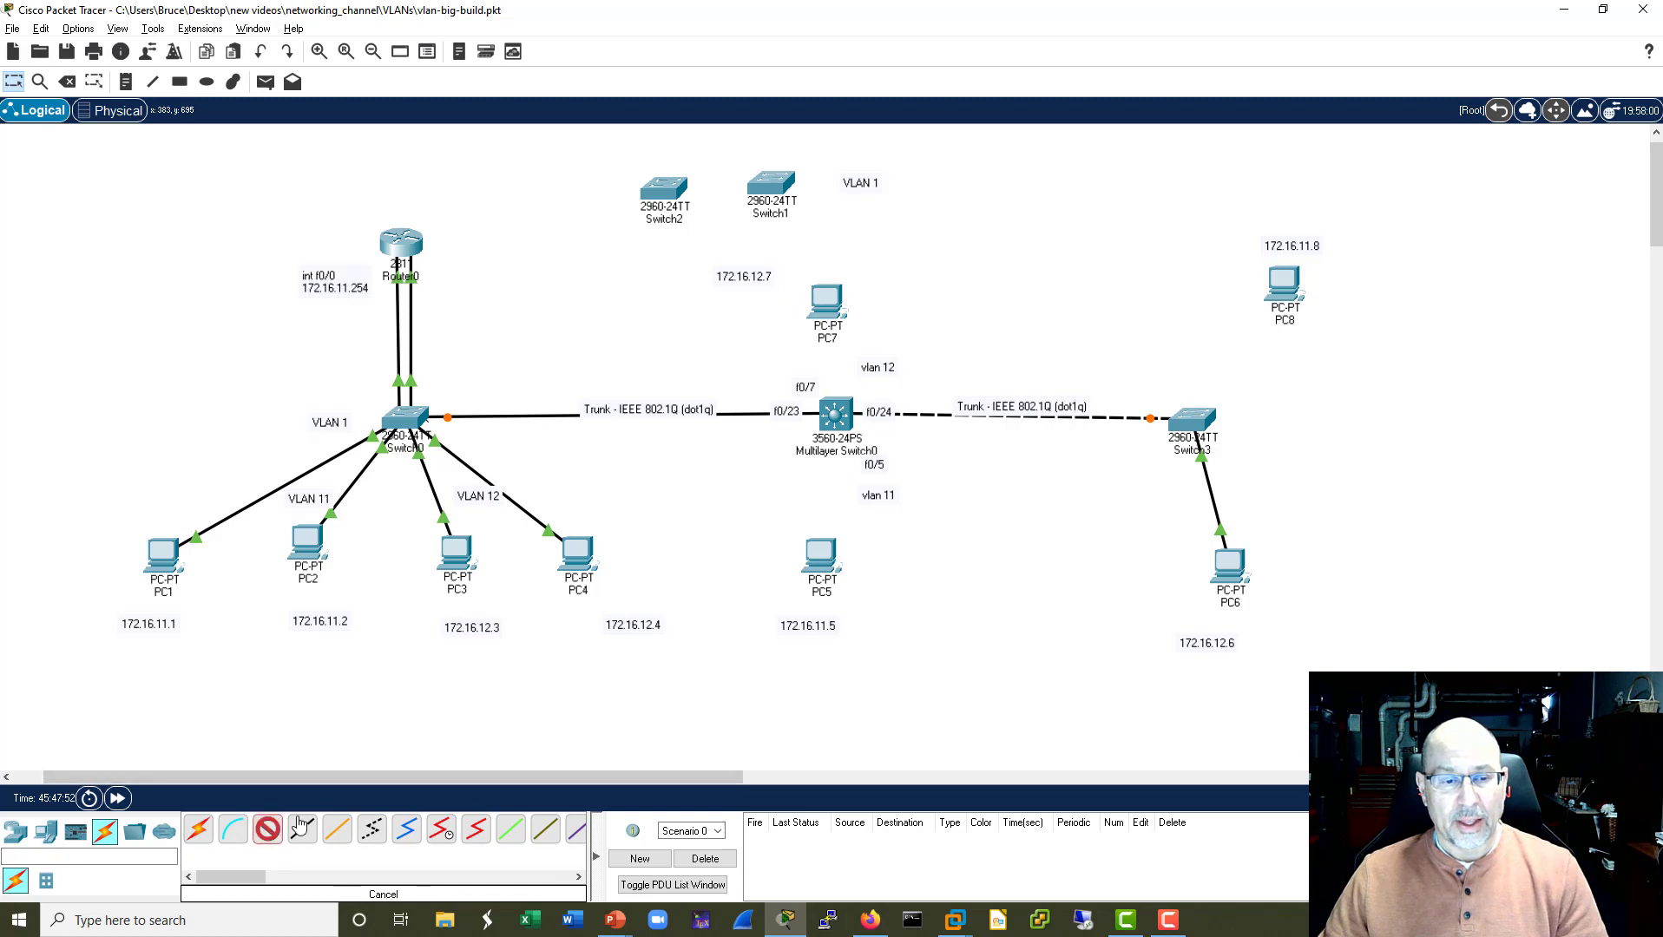
left_click(825, 299)
left_click(891, 367)
left_click(830, 413)
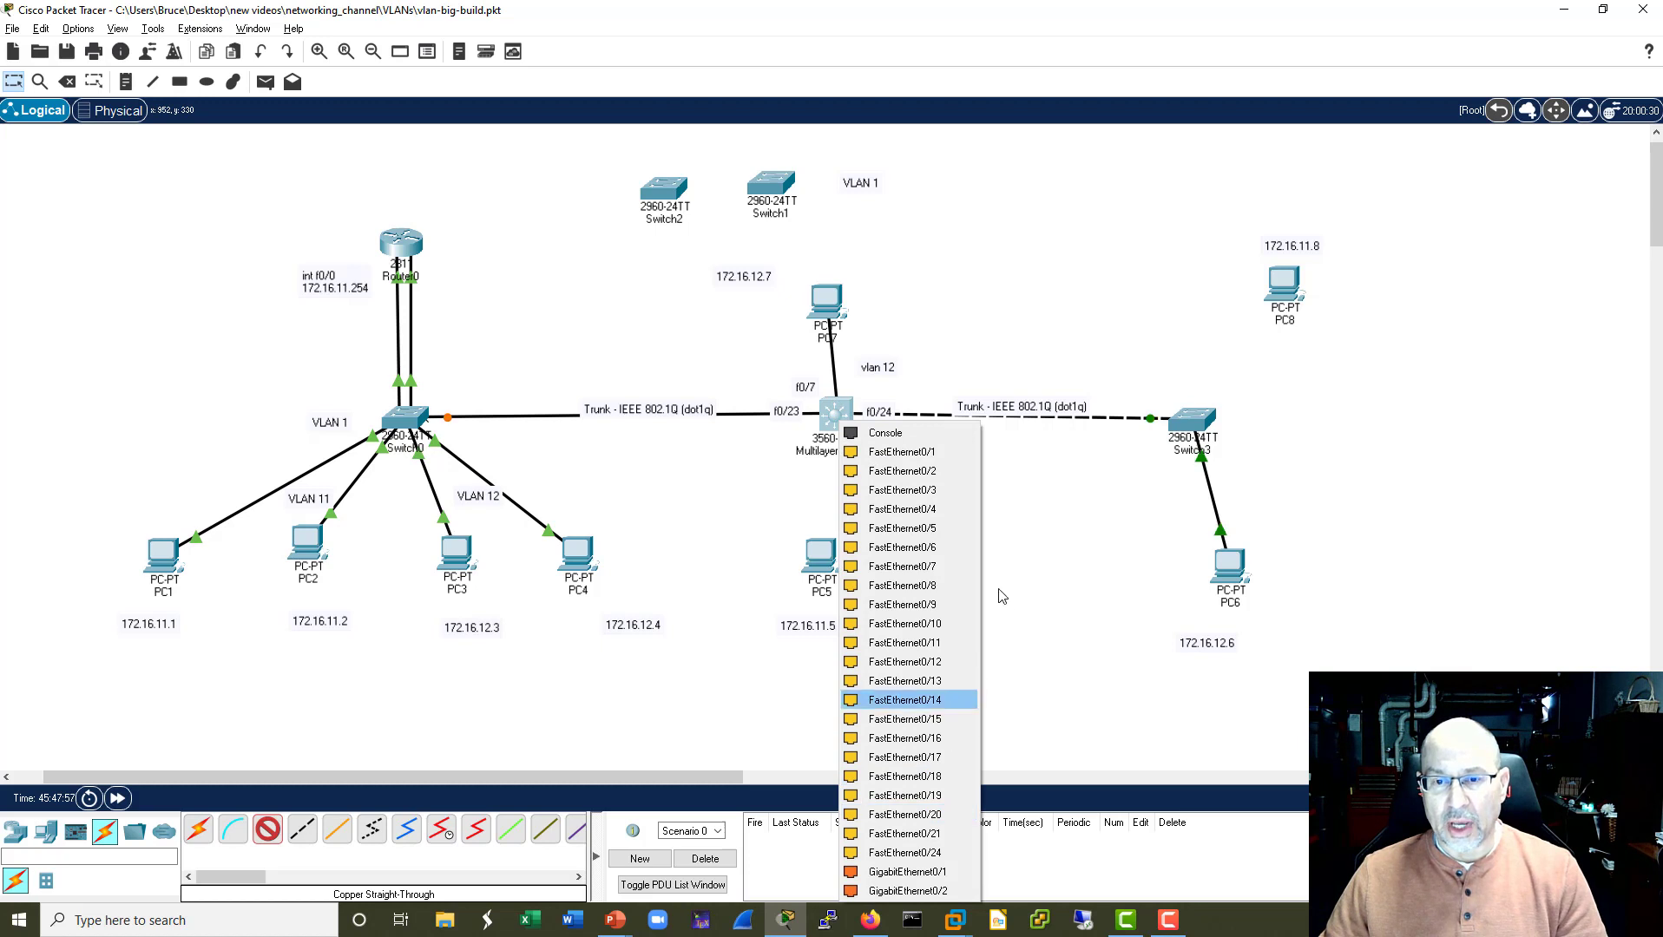
left_click(902, 566)
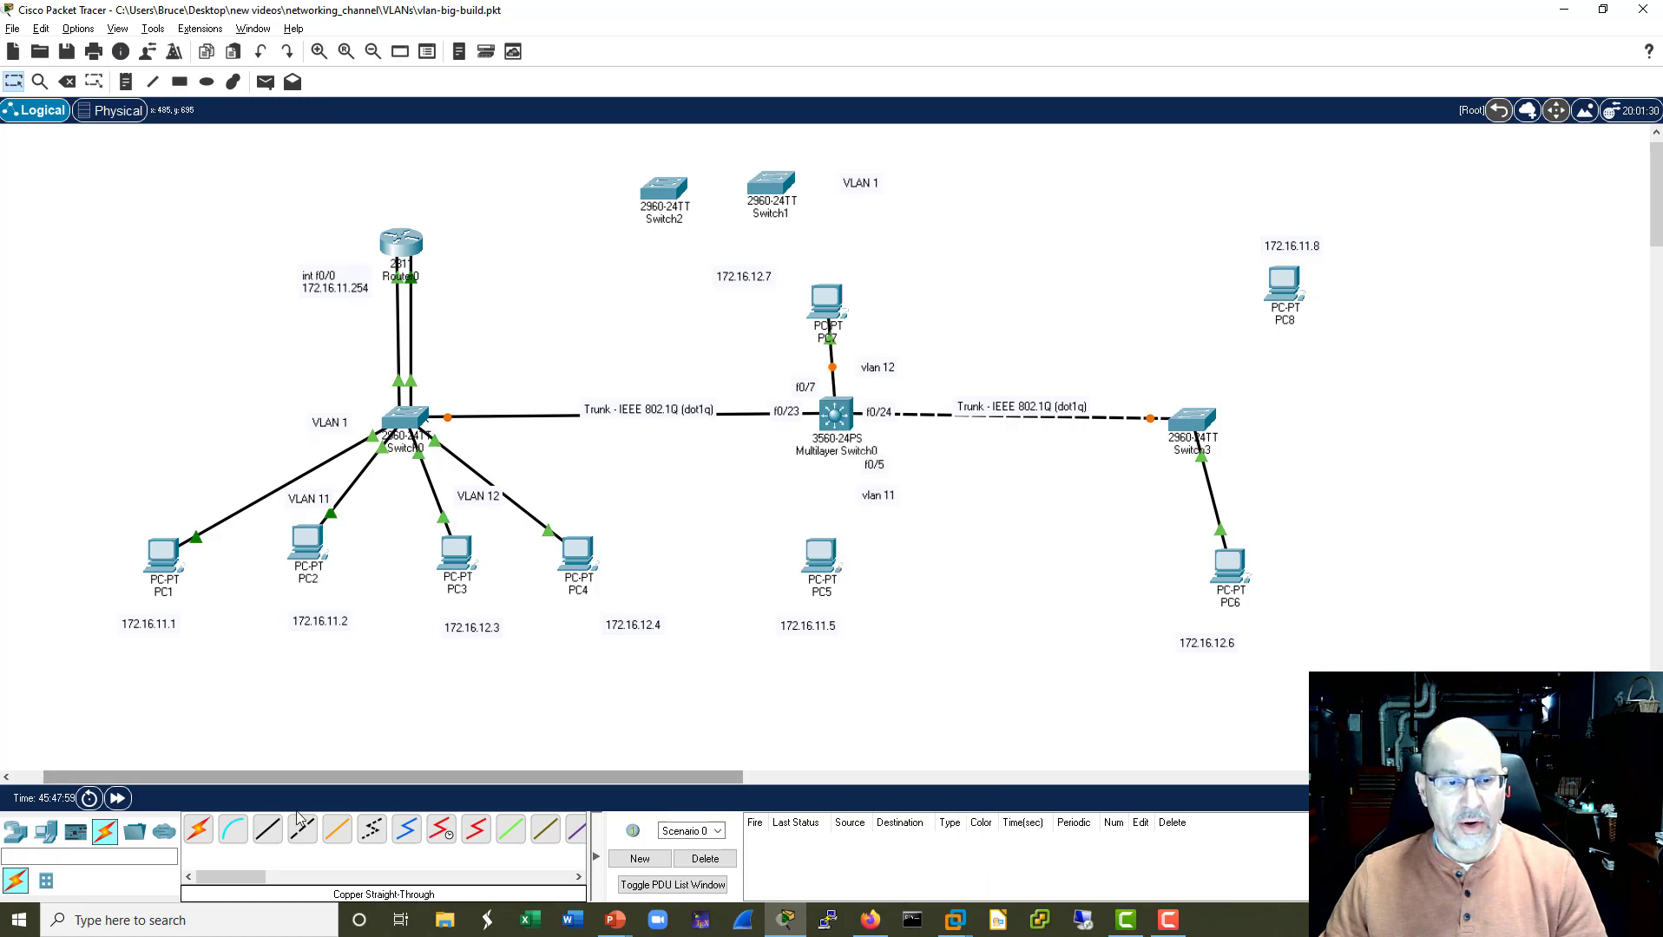
Connect PC5 to Multilayer Switch0's FastEthernet0/5 with a copper straight-through cable and nudge PC5 slightly to straighten the link.
left_click(267, 828)
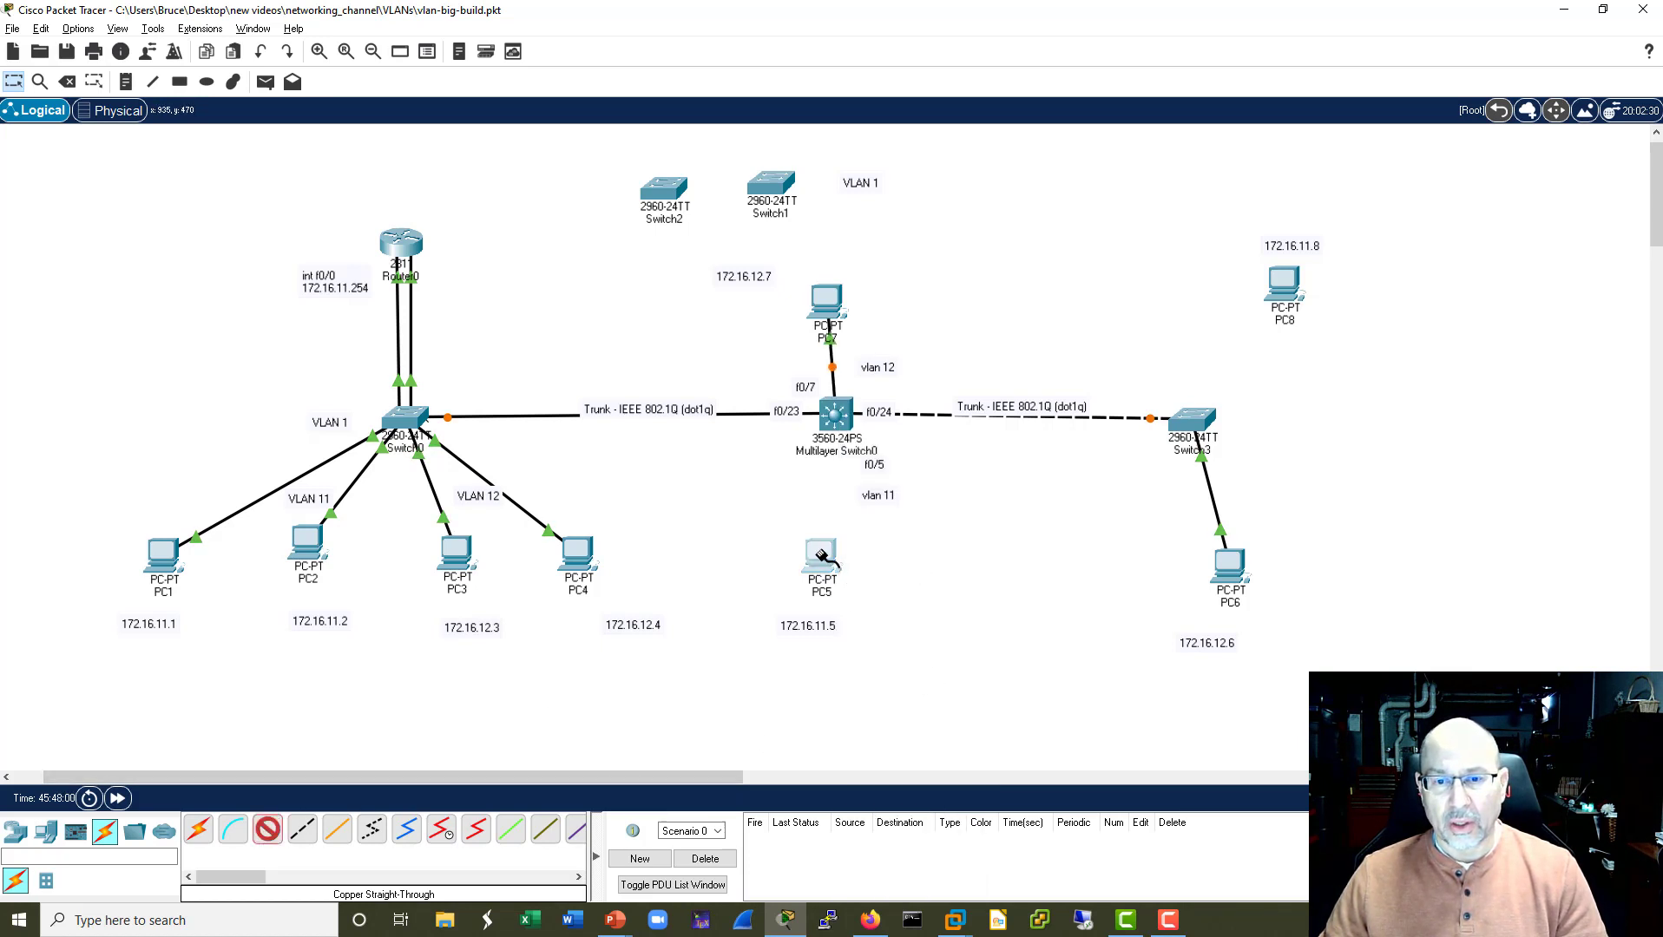
left_click(820, 555)
left_click(902, 623)
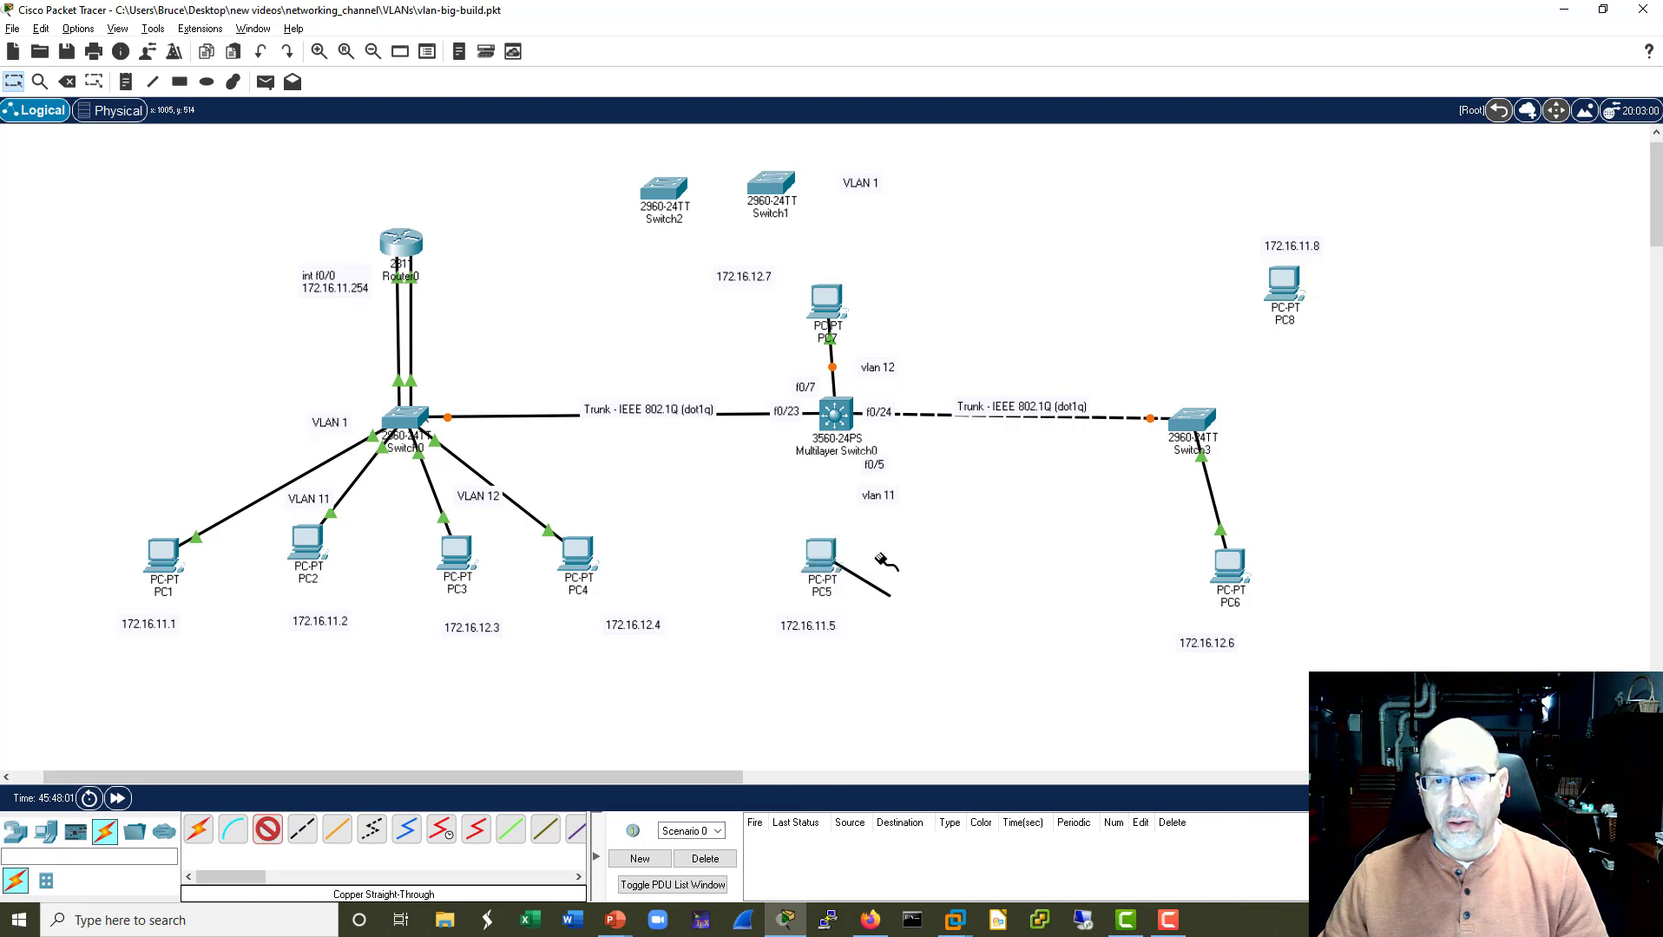
left_click(839, 412)
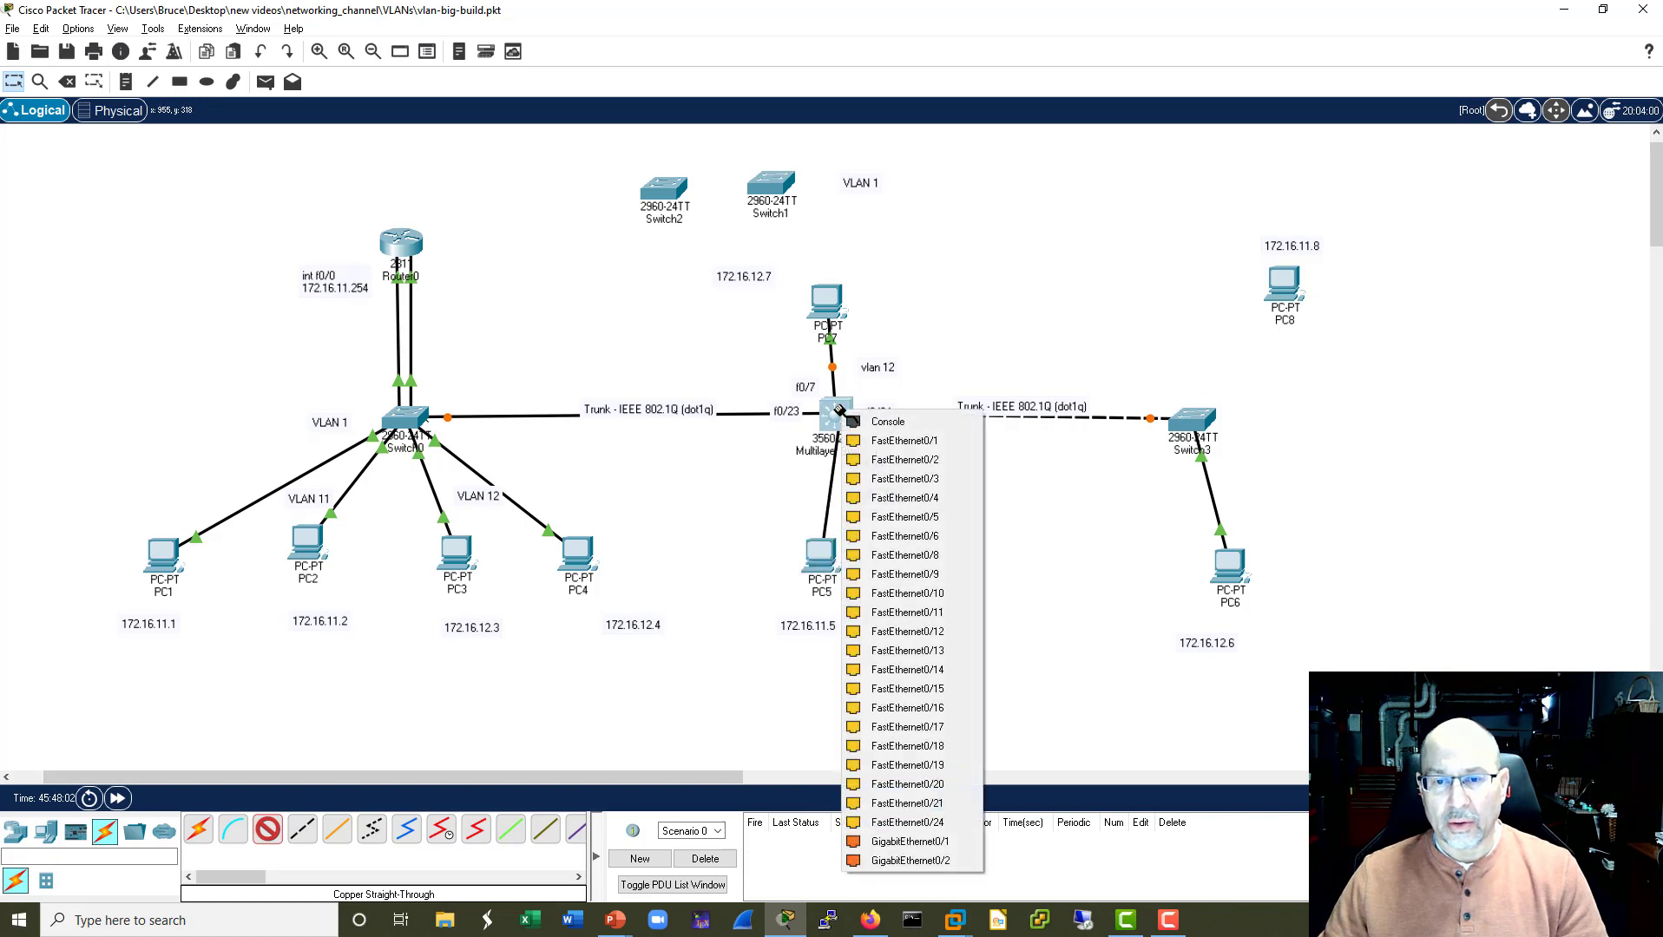
left_click(912, 517)
left_click_drag(843, 565, 848, 569)
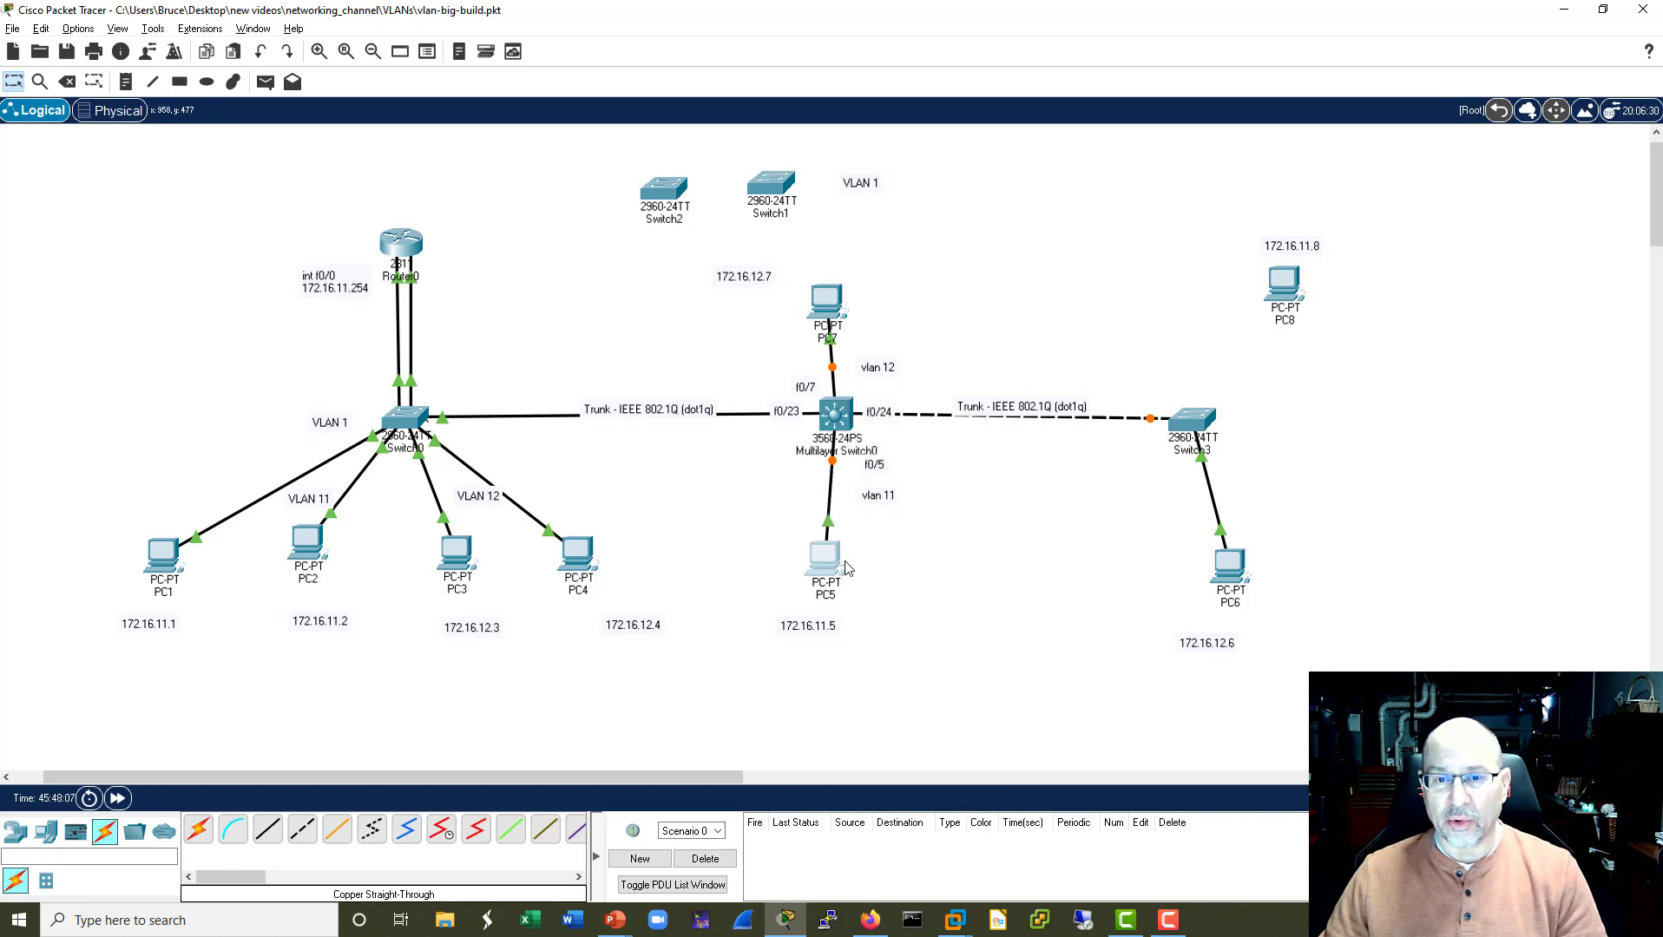
Open Switch2's command line, place its window beside the topology, and enter privileged EXEC mode with ena.
left_click(662, 193)
left_click_drag(869, 163, 1280, 151)
key("Return")
key("Return")
key("Return")
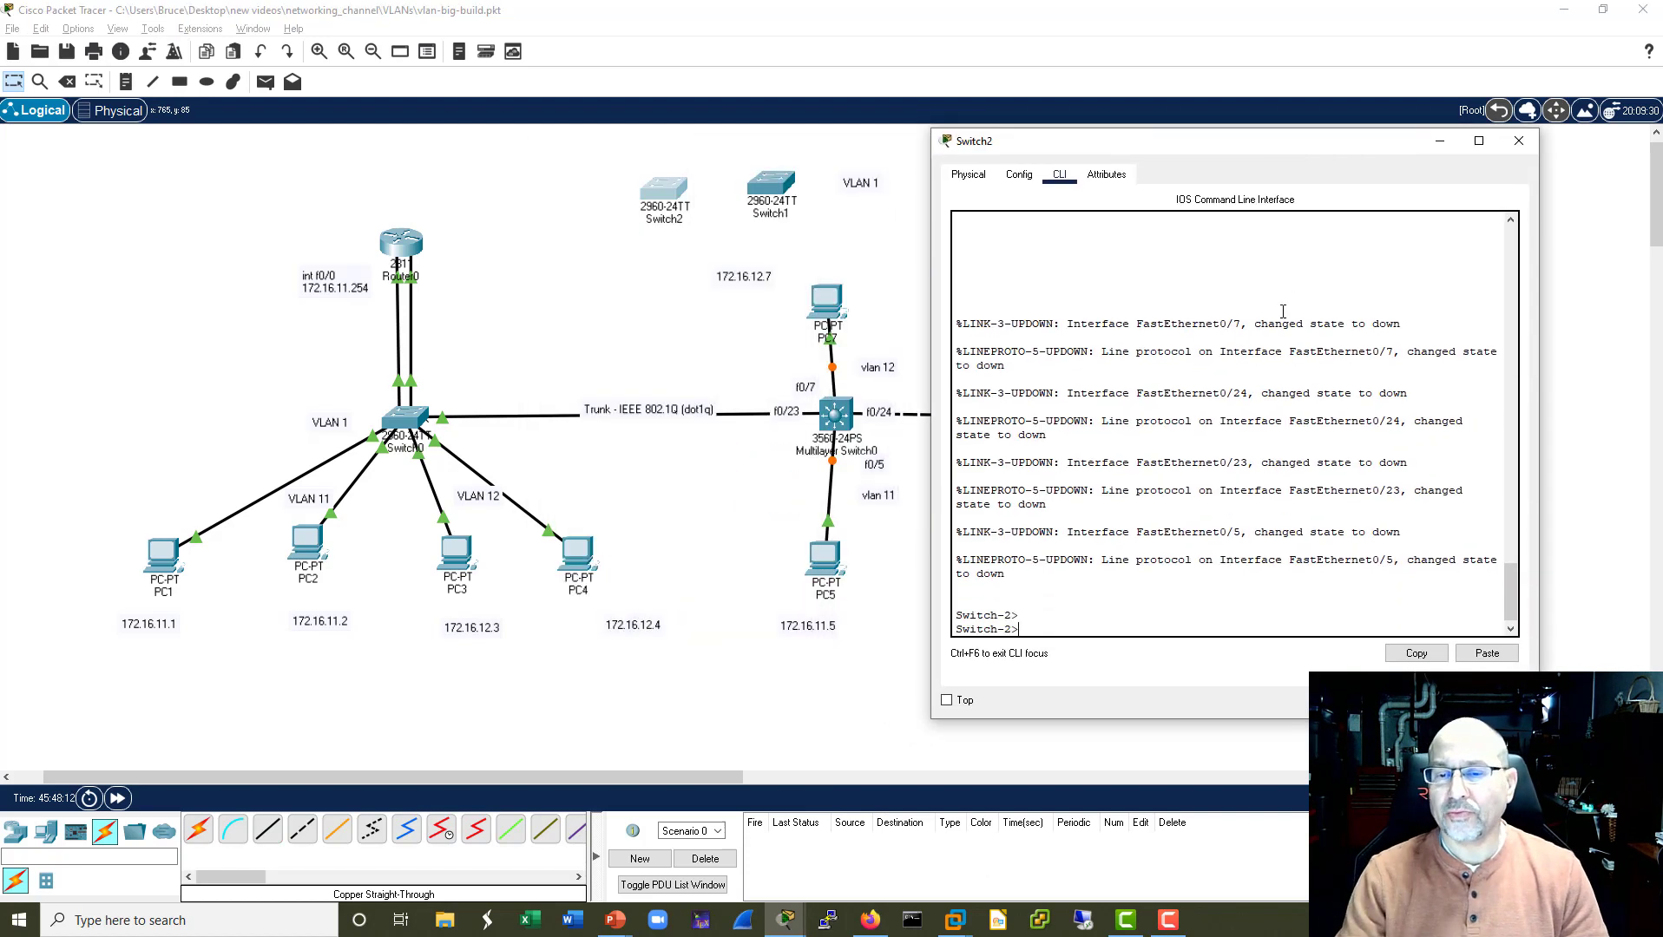
type("ena")
key("Return")
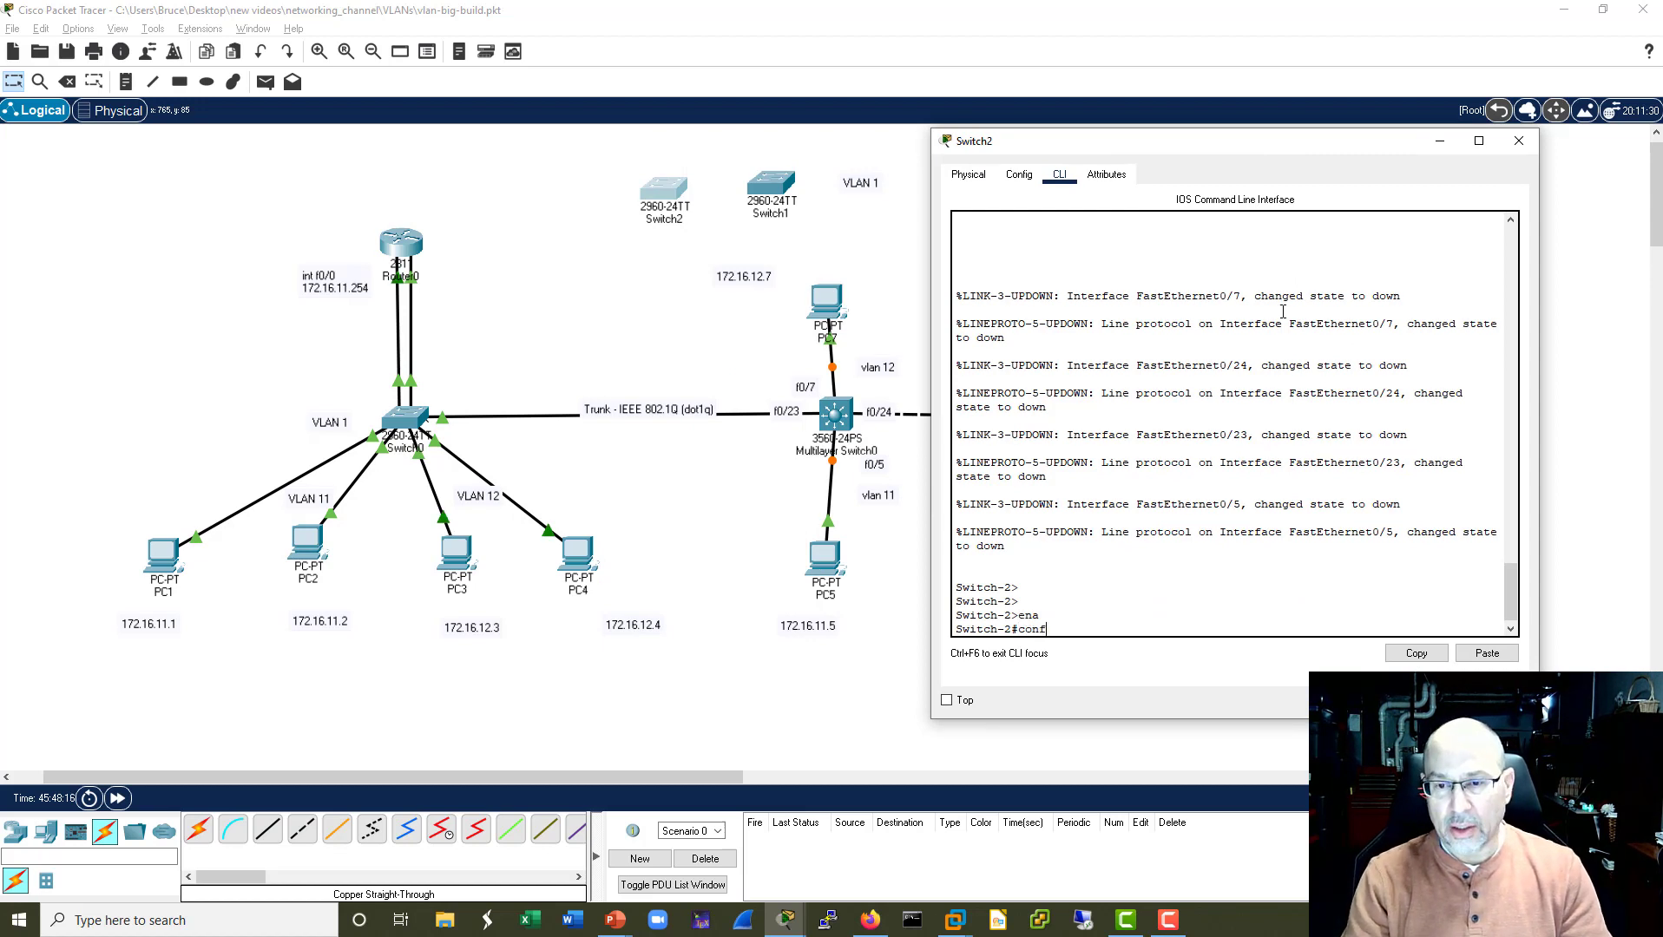
Display Switch2's running configuration with sh run and review the VLAN access and trunk settings of its interfaces.
type("sh run")
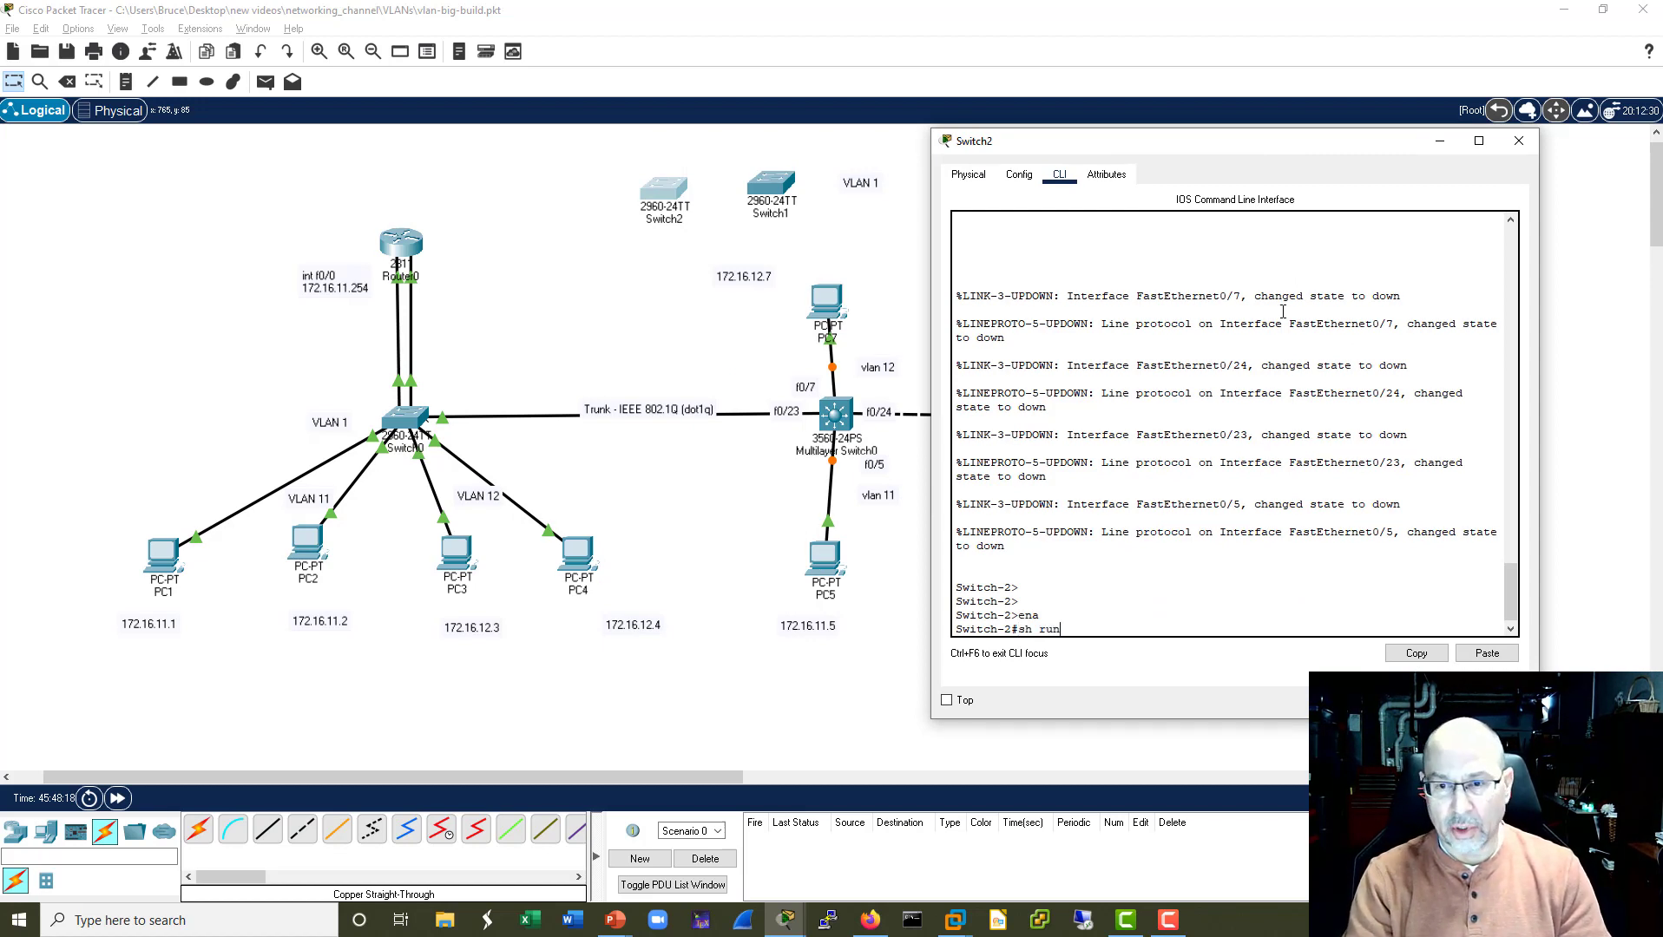
key("Return")
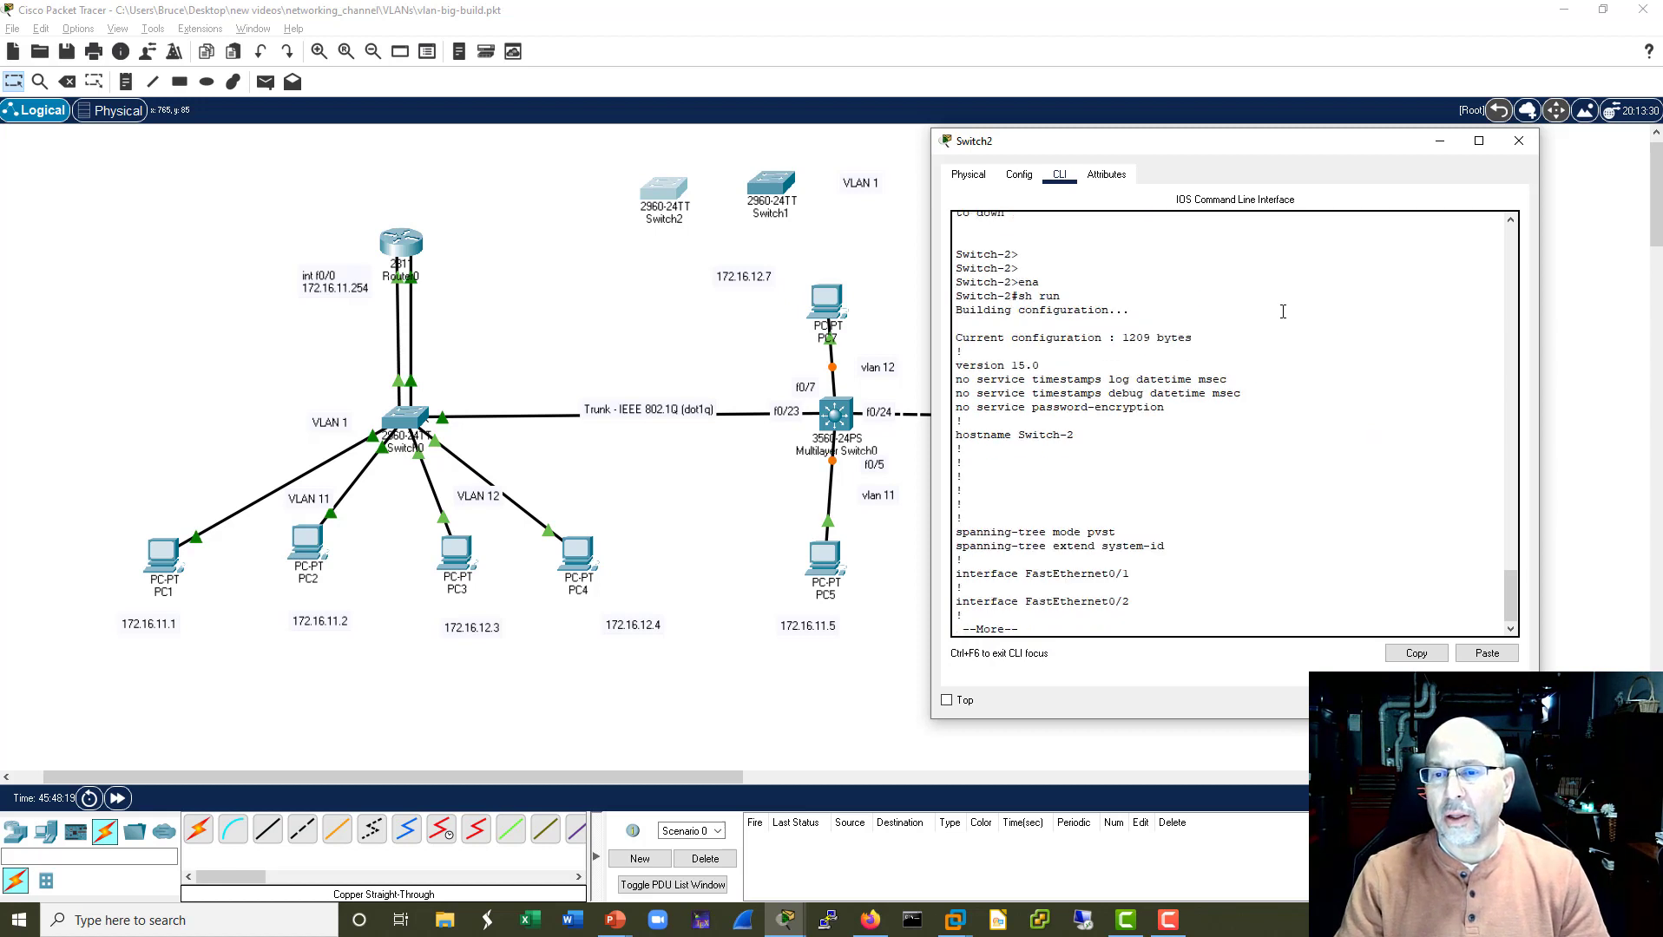
key("space")
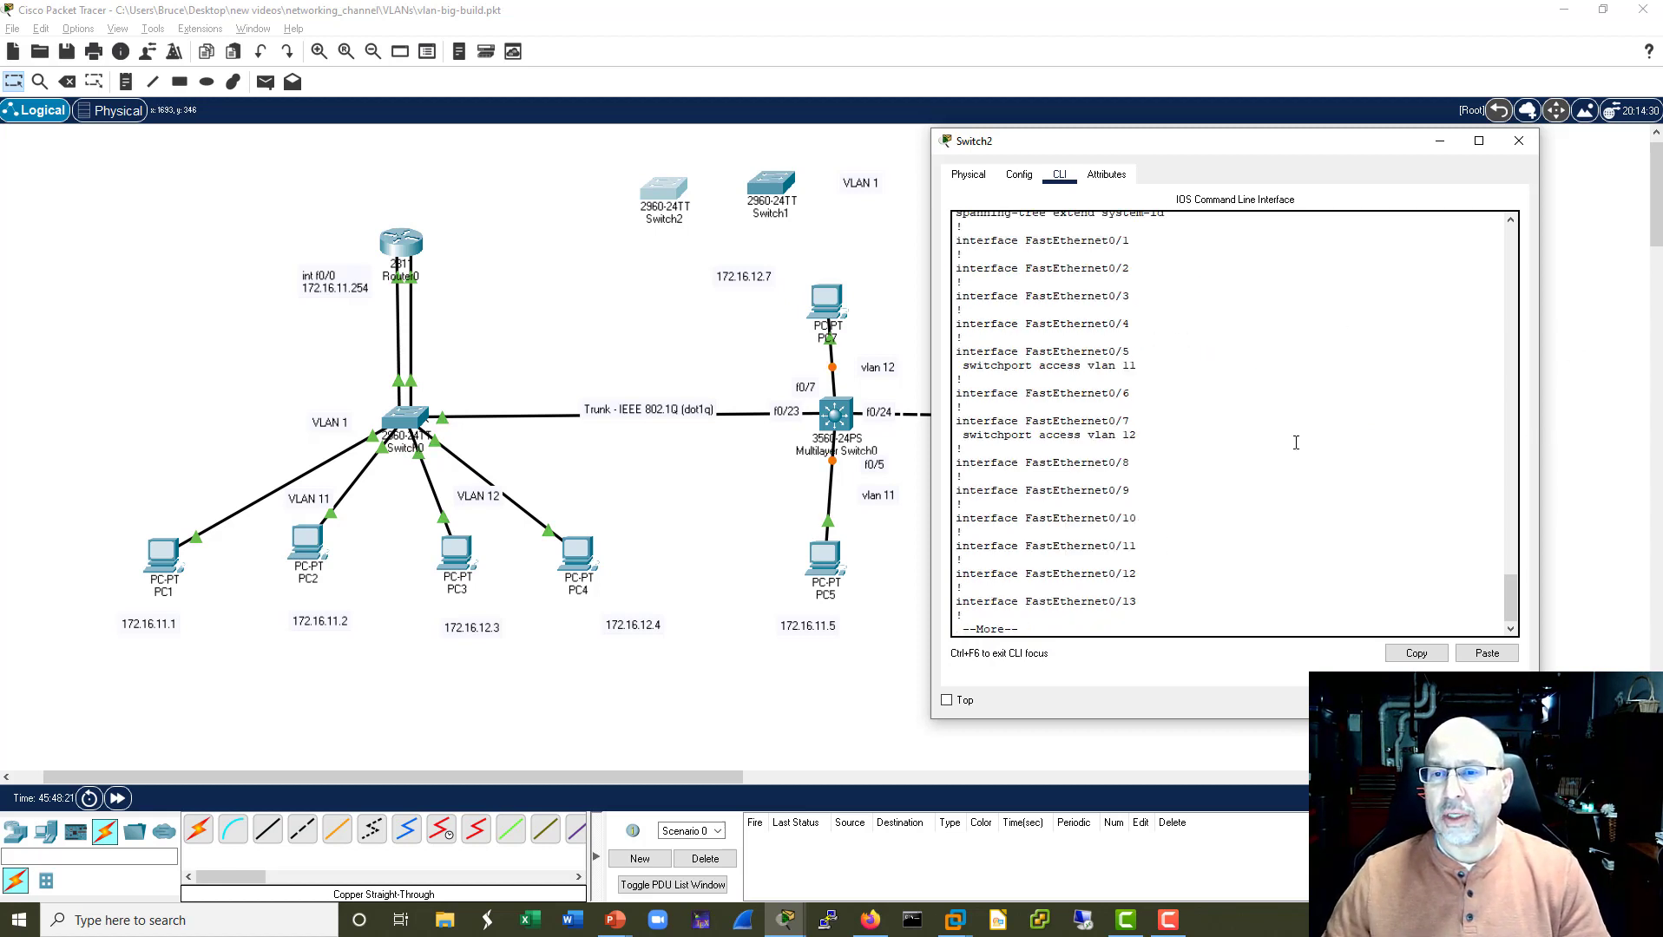
key("space")
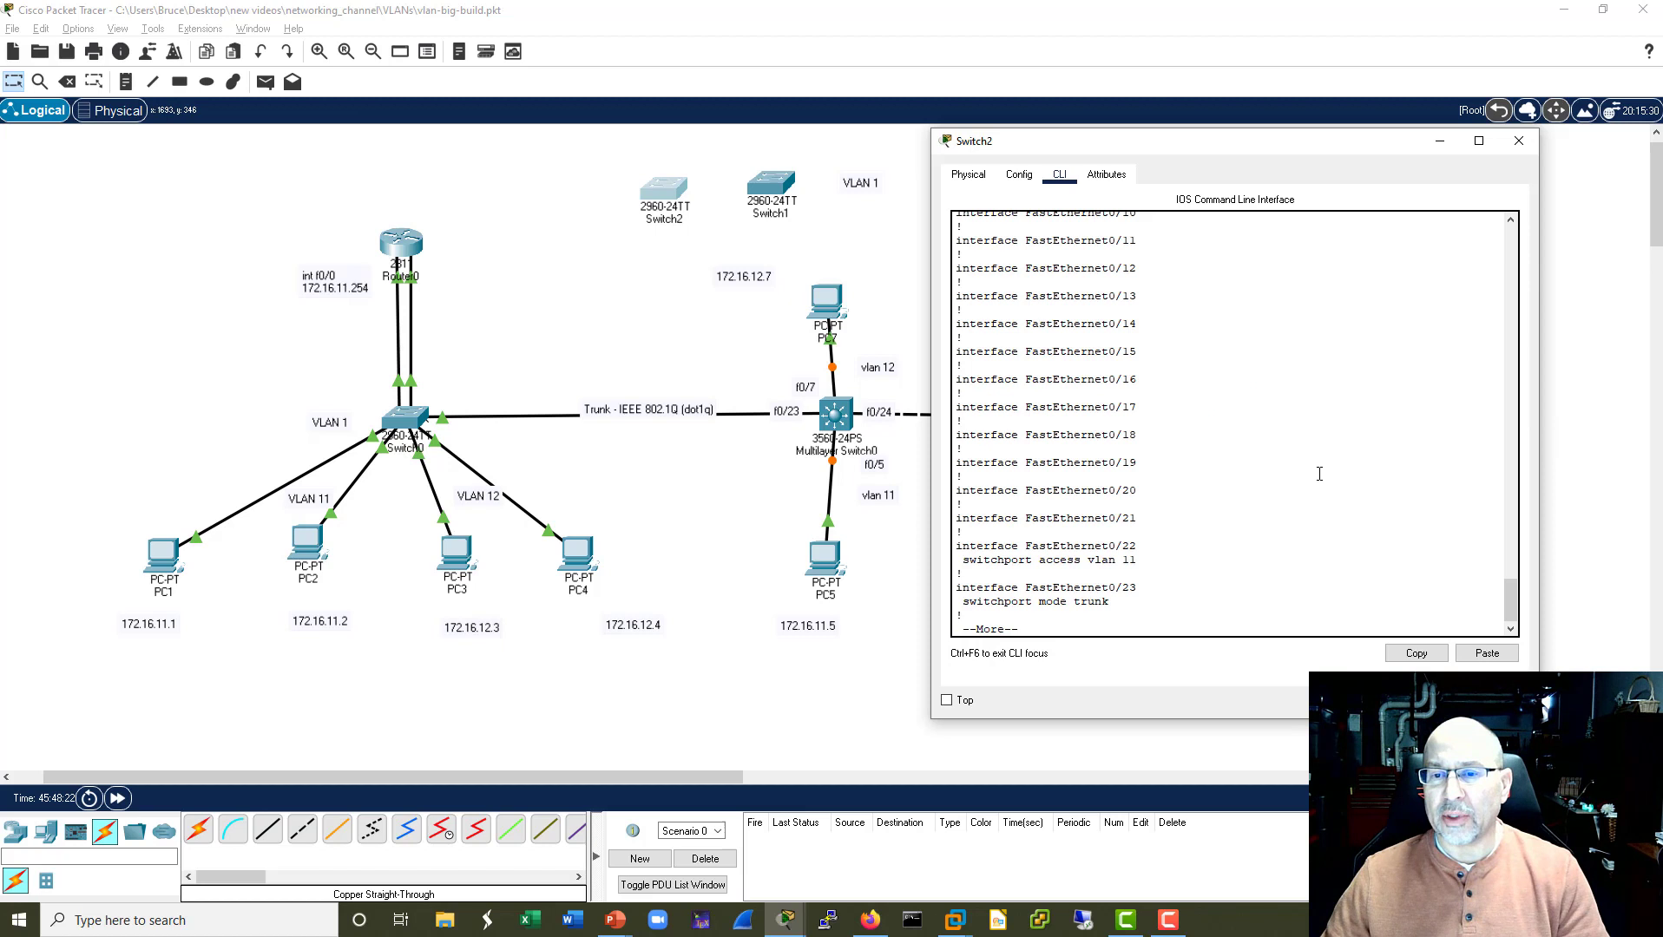
key("space")
scroll(1320, 472, "up", 15)
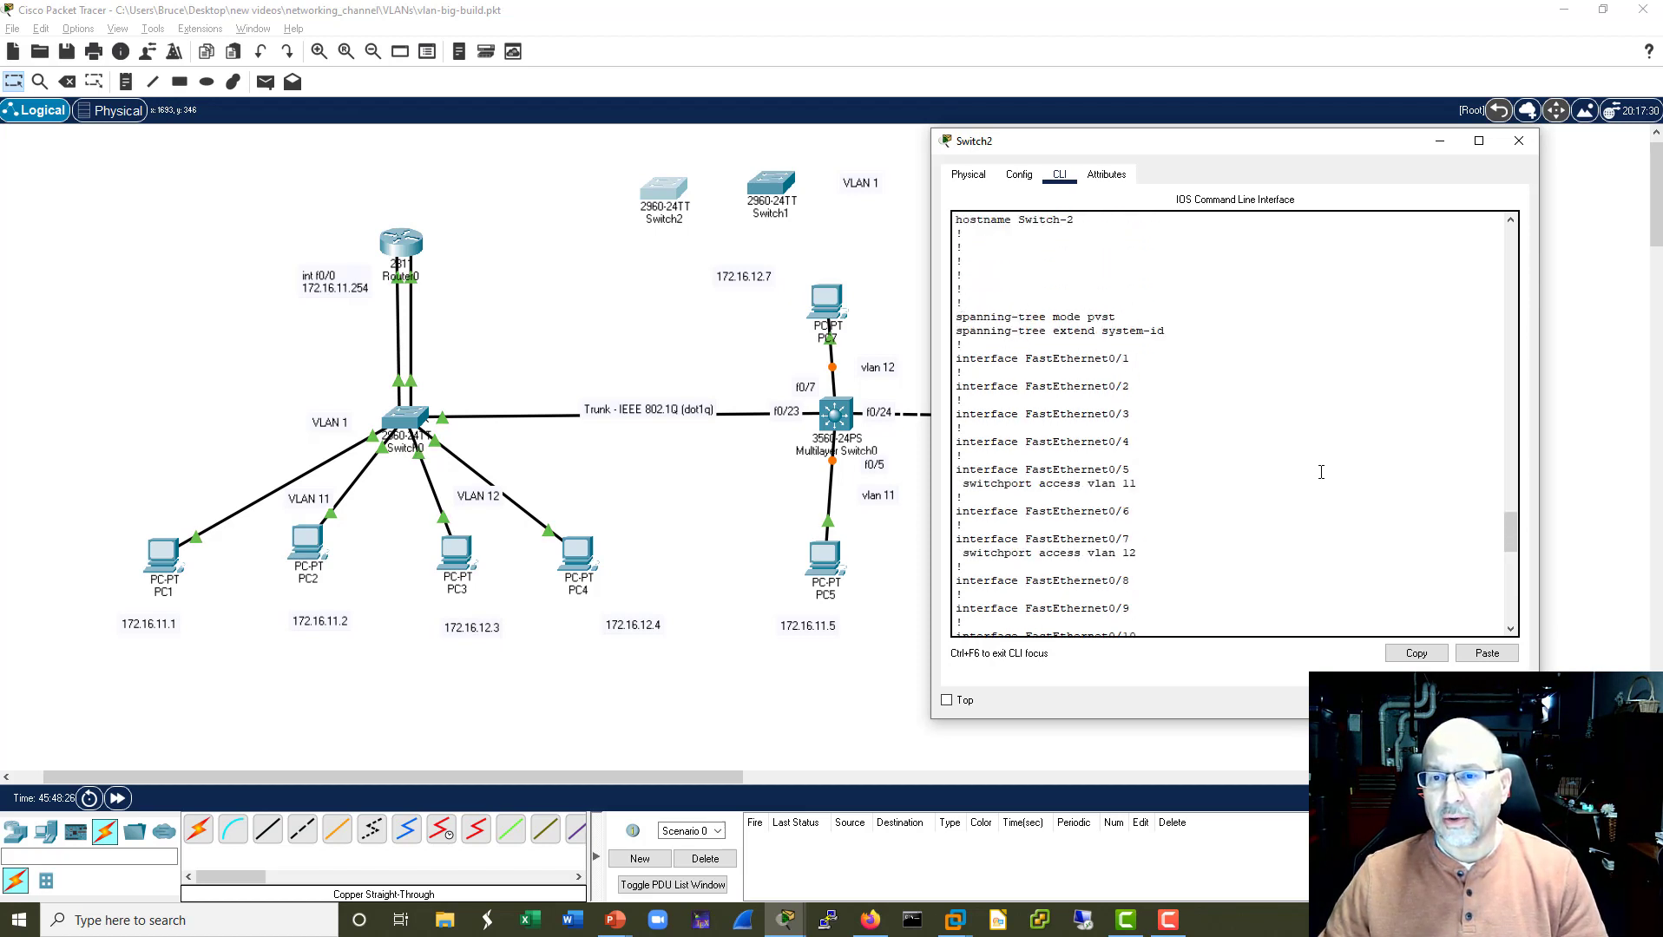
scroll(1292, 495, "down", 11)
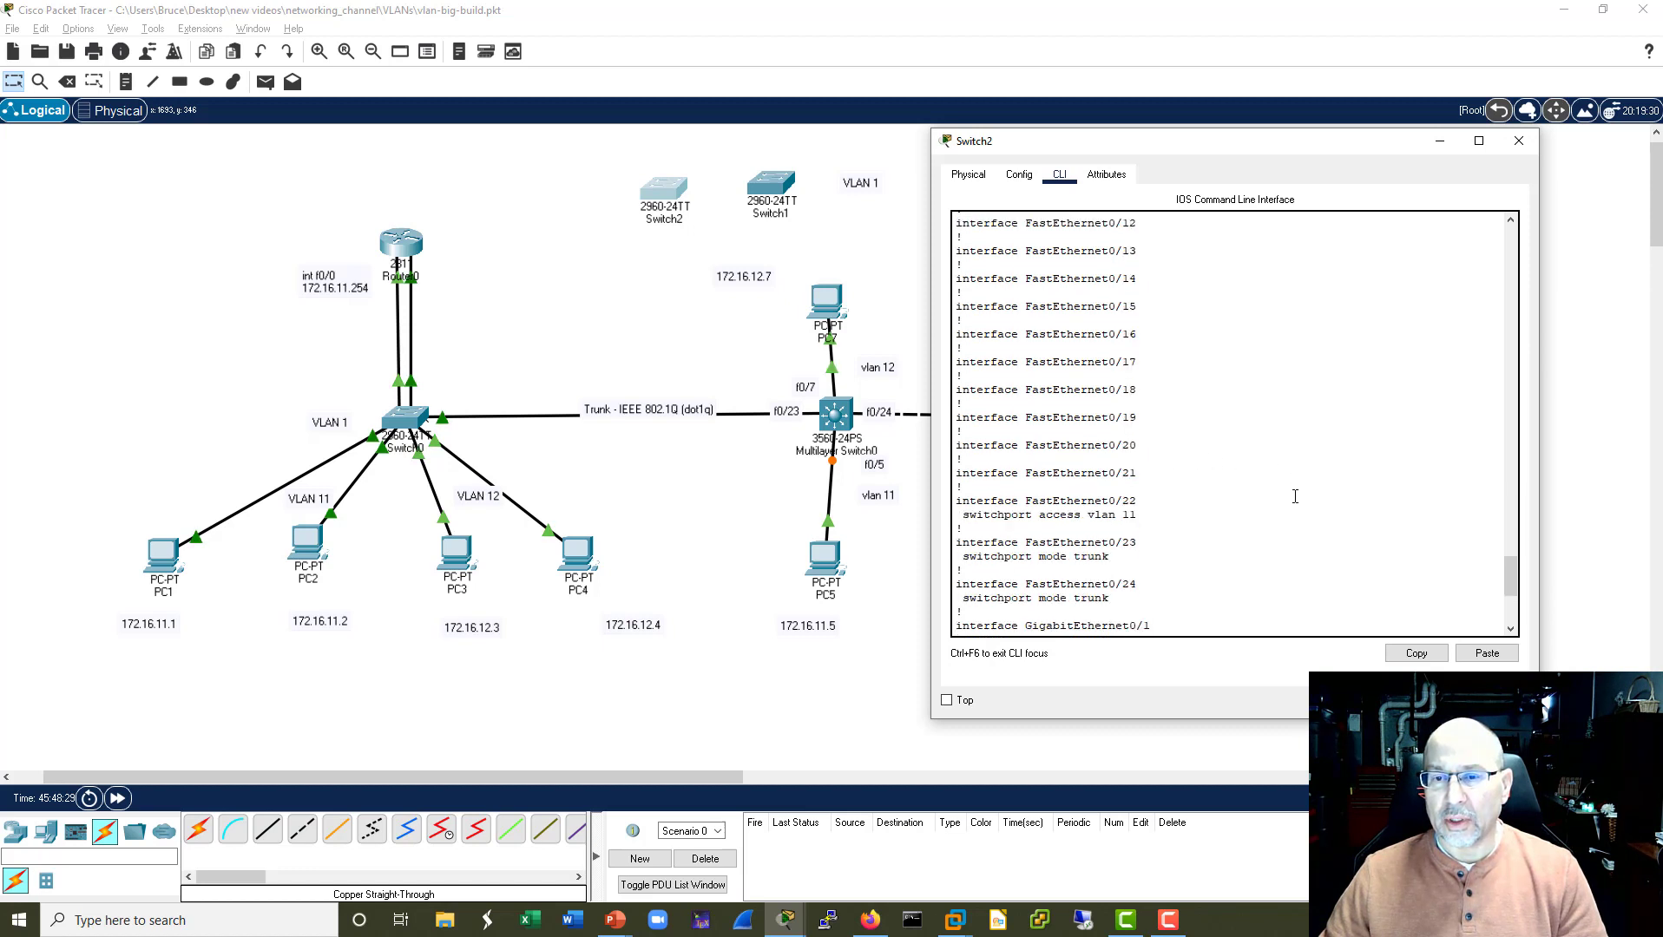
Copy the interface section from FastEthernet0/5 through FastEthernet0/24 out of Switch2's running configuration.
left_click_drag(1111, 598, 963, 529)
left_click_drag(993, 469, 959, 612)
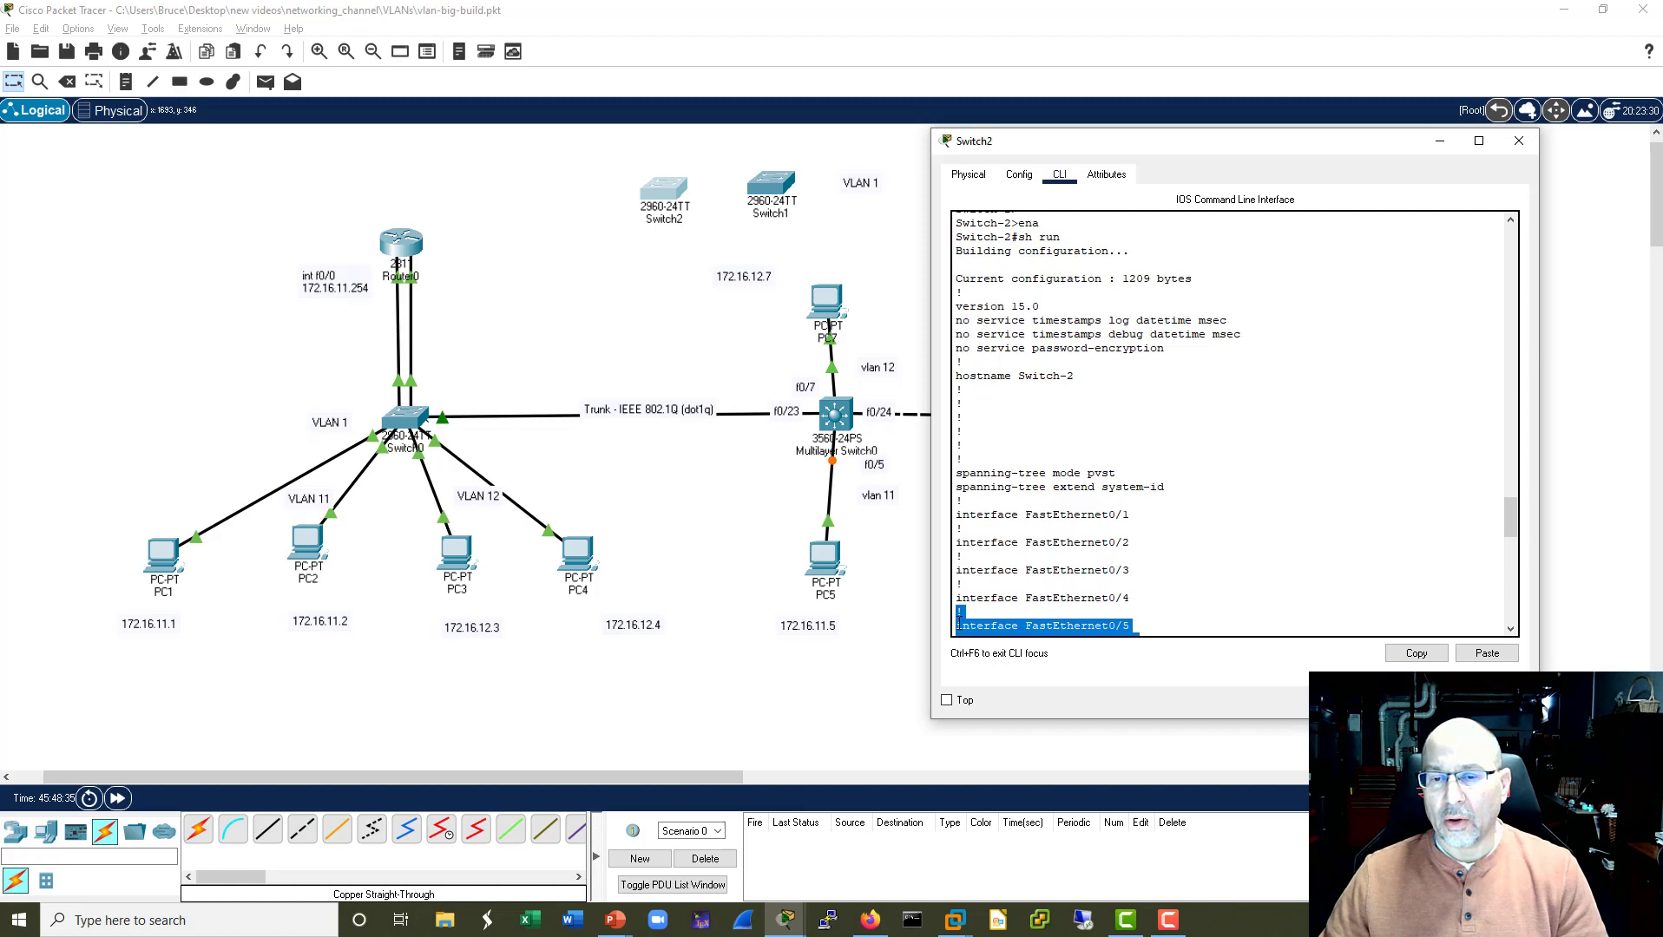
right_click(990, 626)
left_click(996, 640)
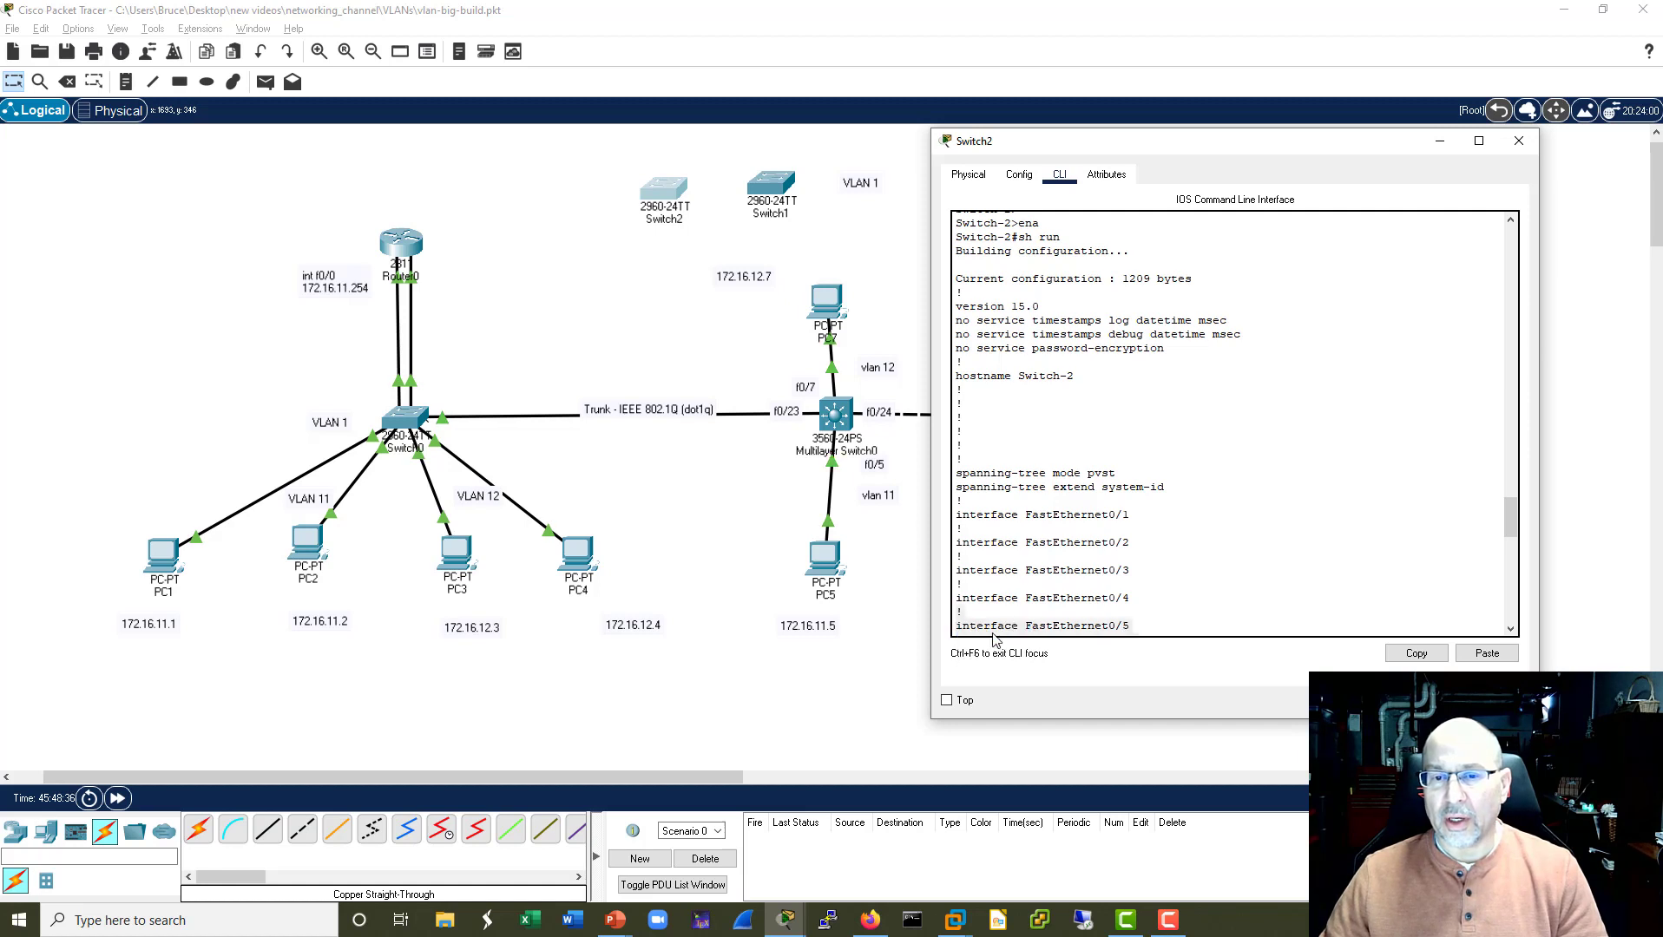
Open Multilayer Switch0's command line and place its window beside the topology.
left_click(834, 415)
left_click(656, 189)
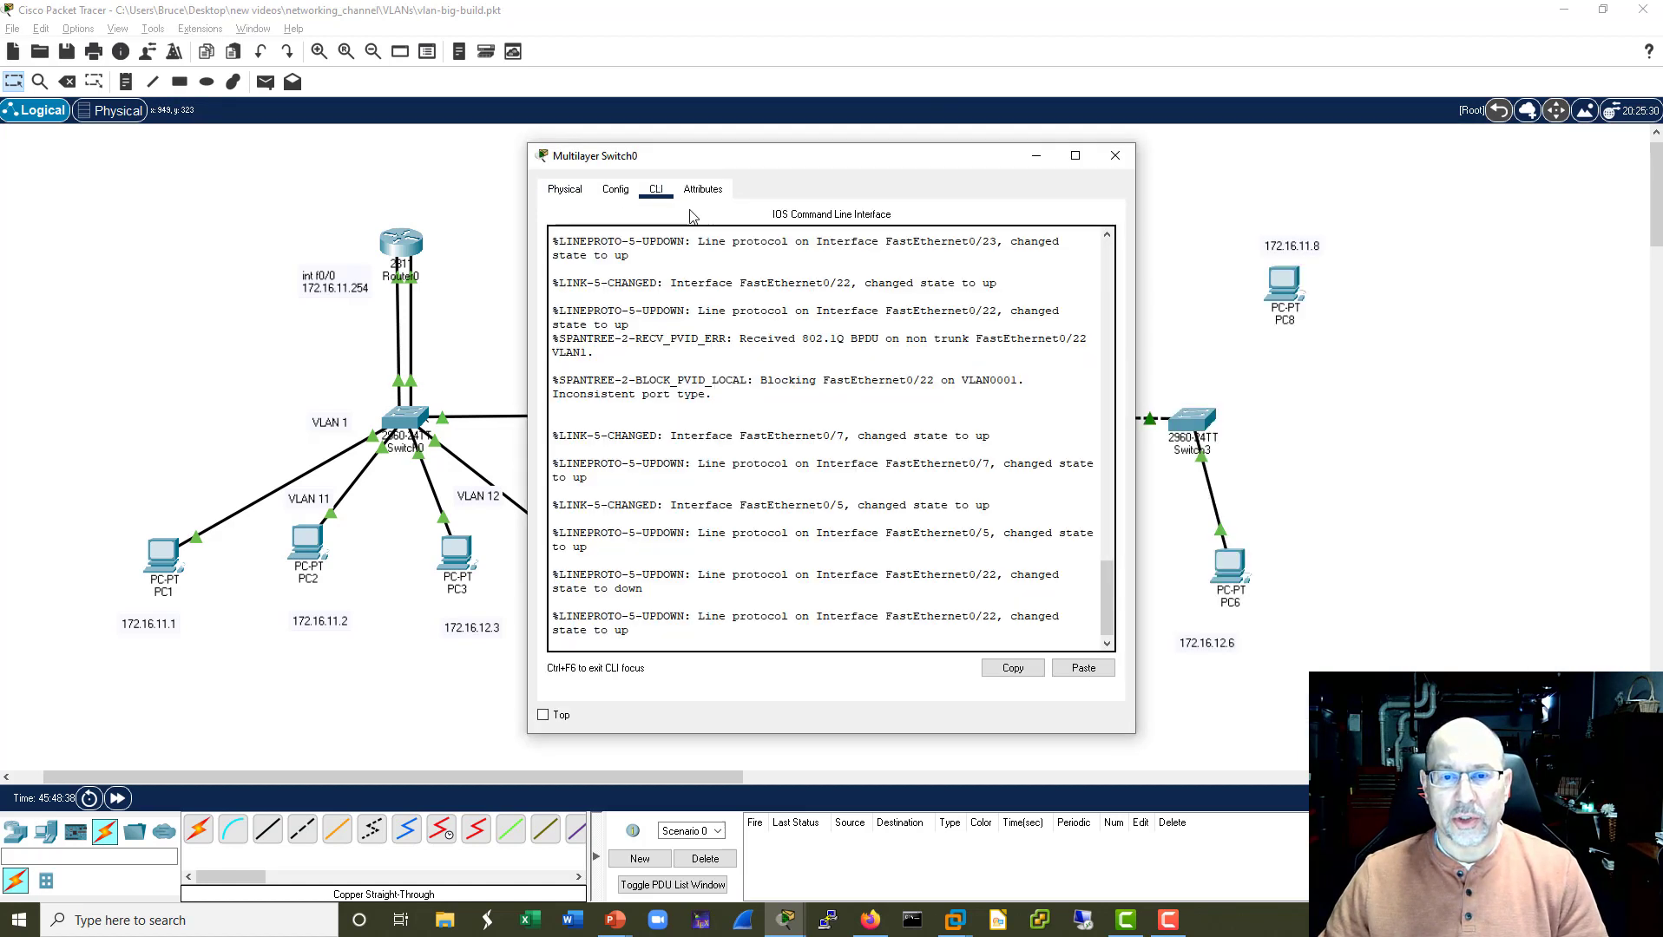
left_click_drag(966, 158, 1365, 139)
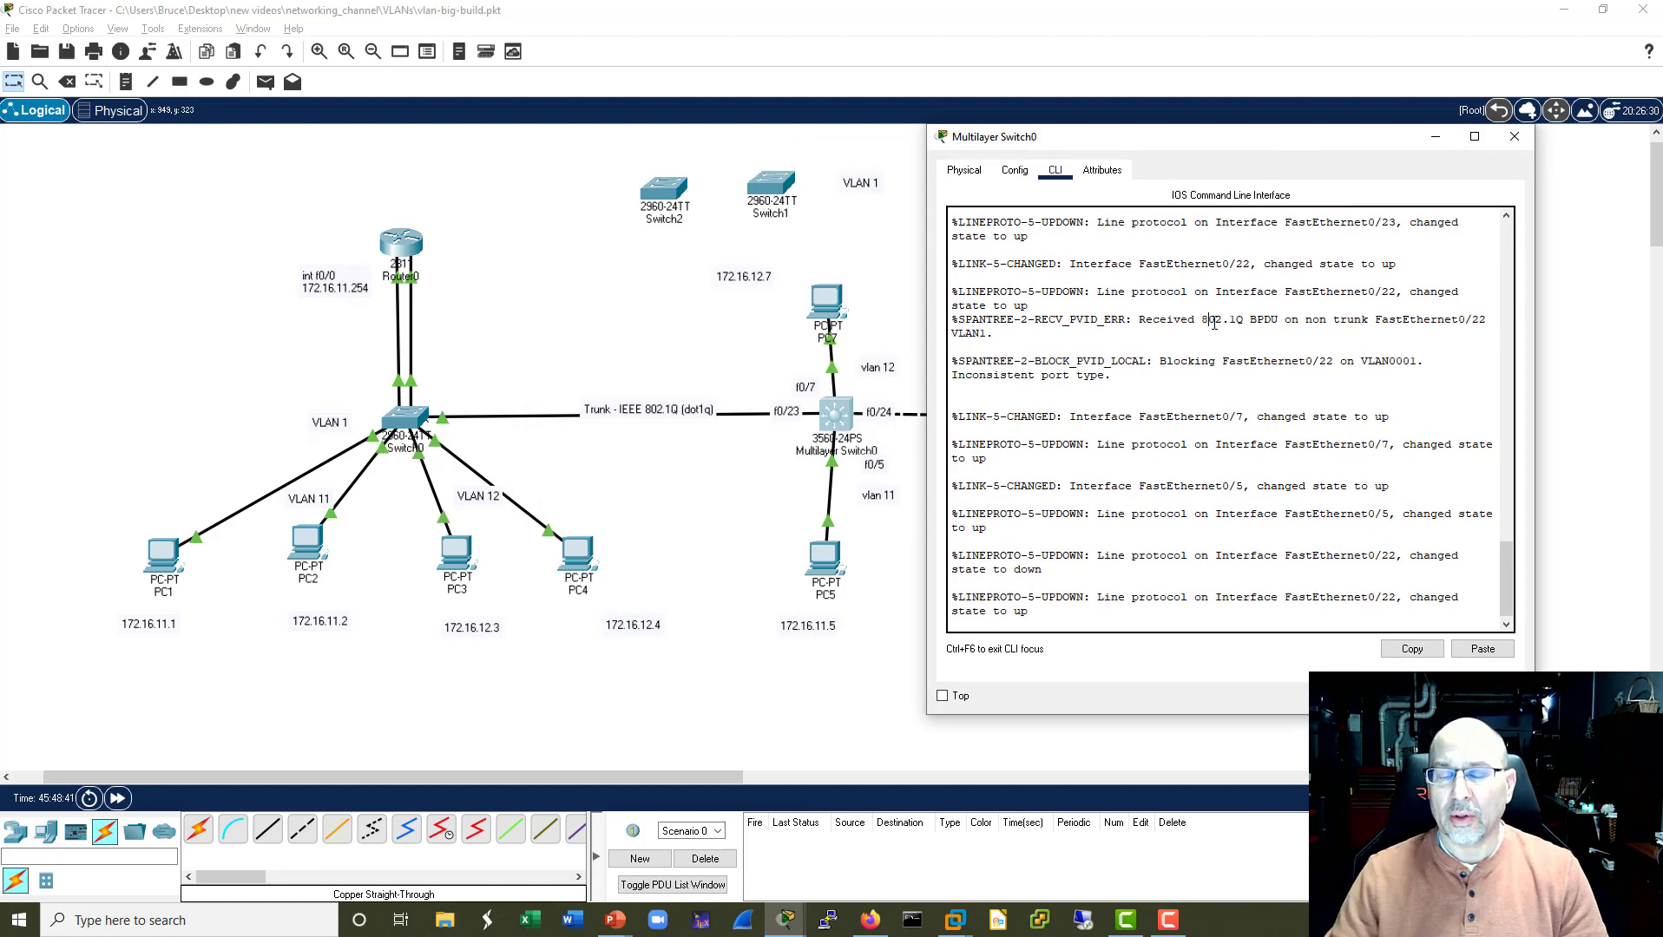
Answer no to Multilayer Switch0's initial configuration dialog and enter privileged EXEC mode with ena.
key("Return")
key("Return")
key("Return")
type("no")
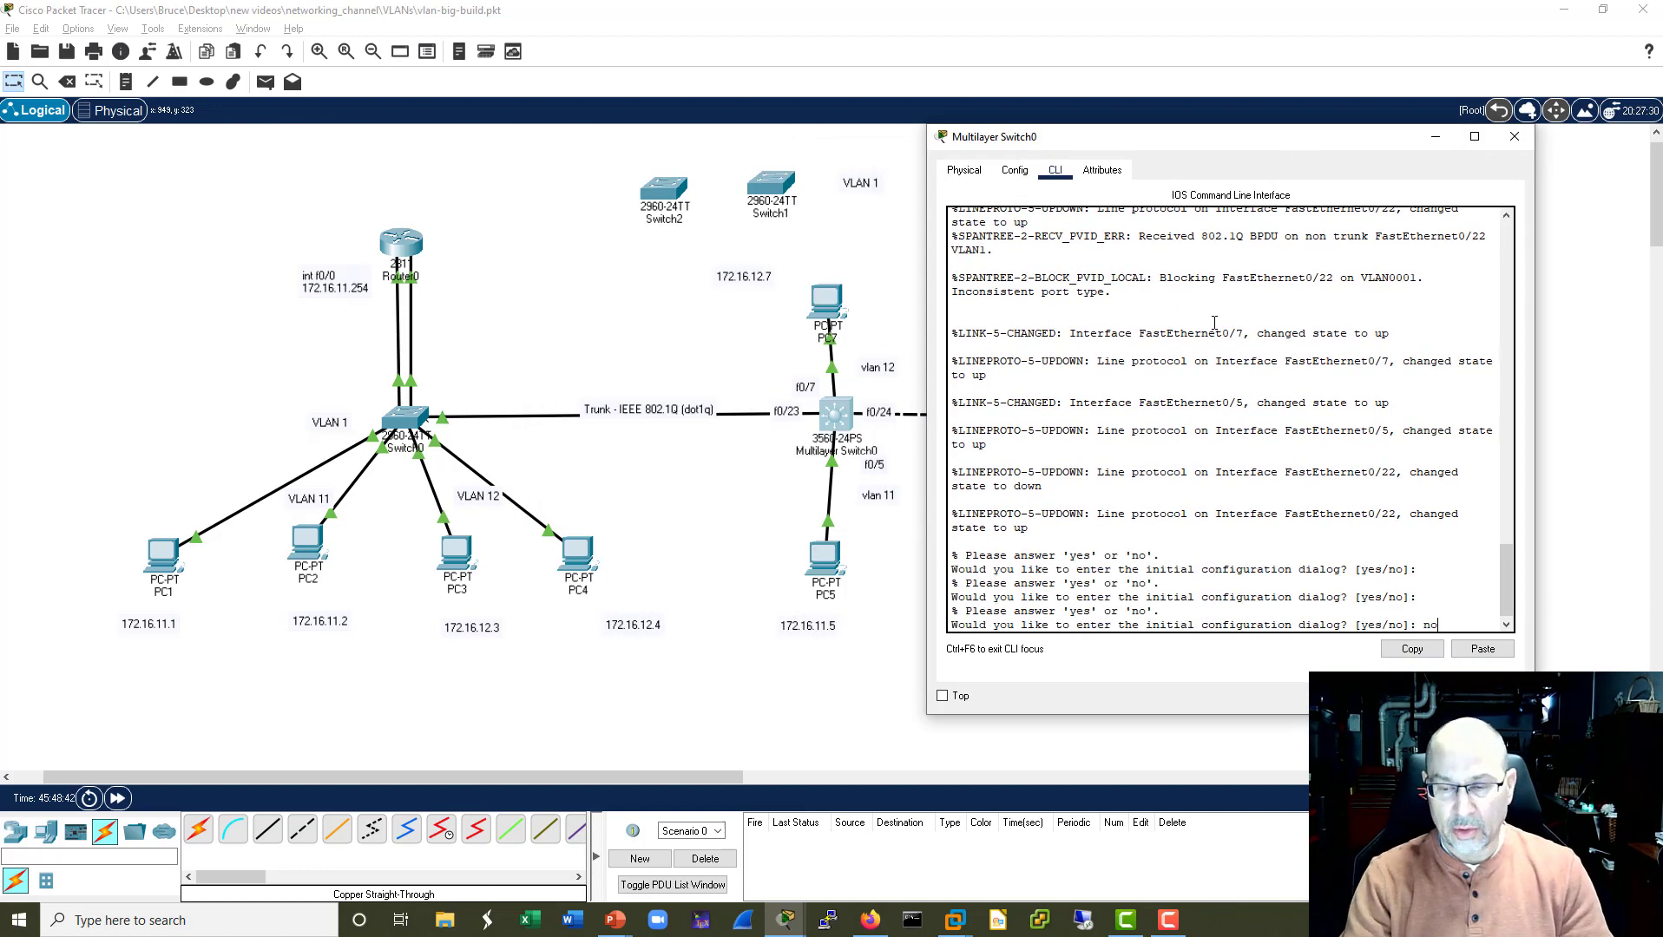
key("Return")
key("Return")
key("Return")
type("en")
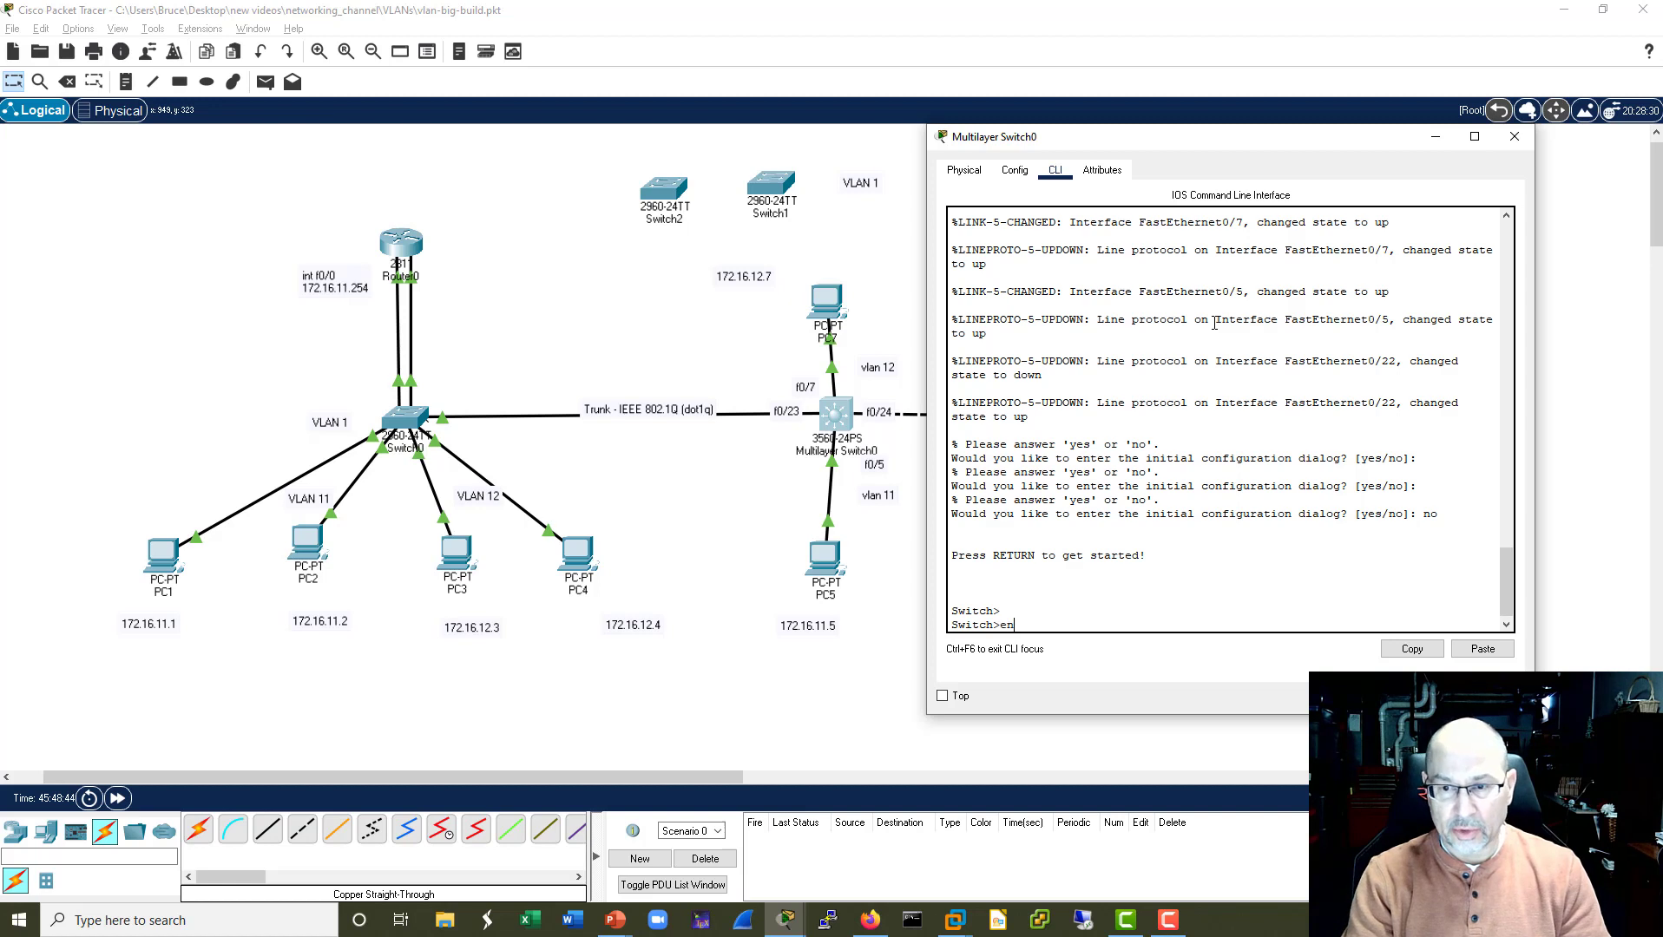
type("a")
key("Return")
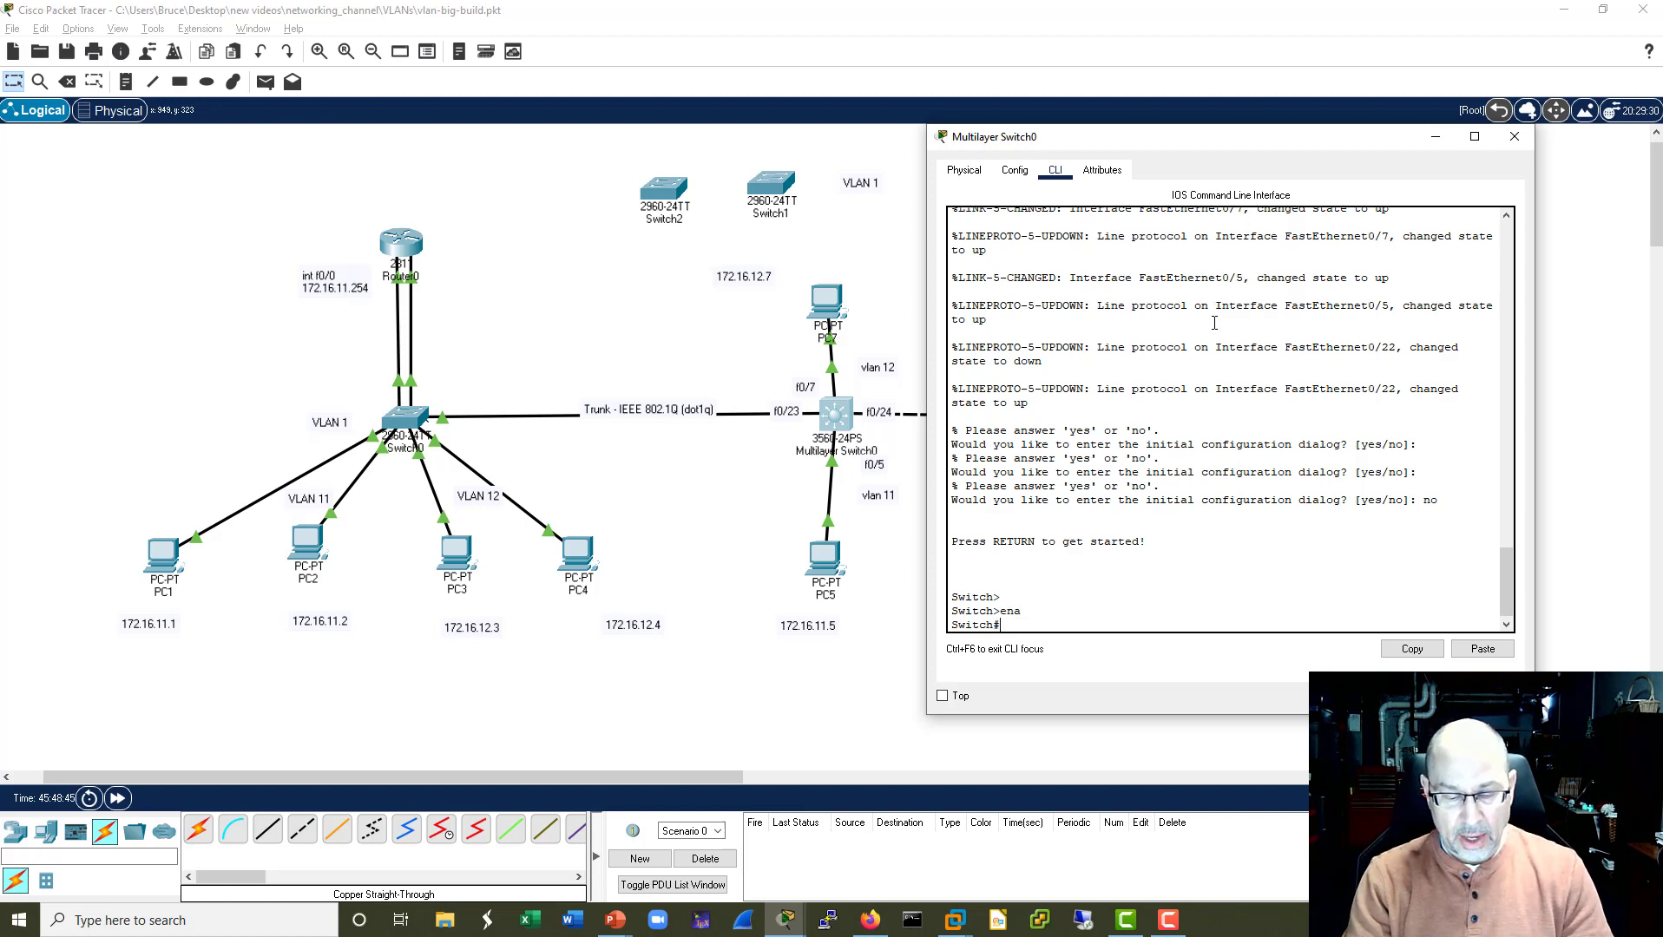
Enter global configuration mode with conf t and set the hostname to multilayer-sw-0.
type("conf t")
key("Return")
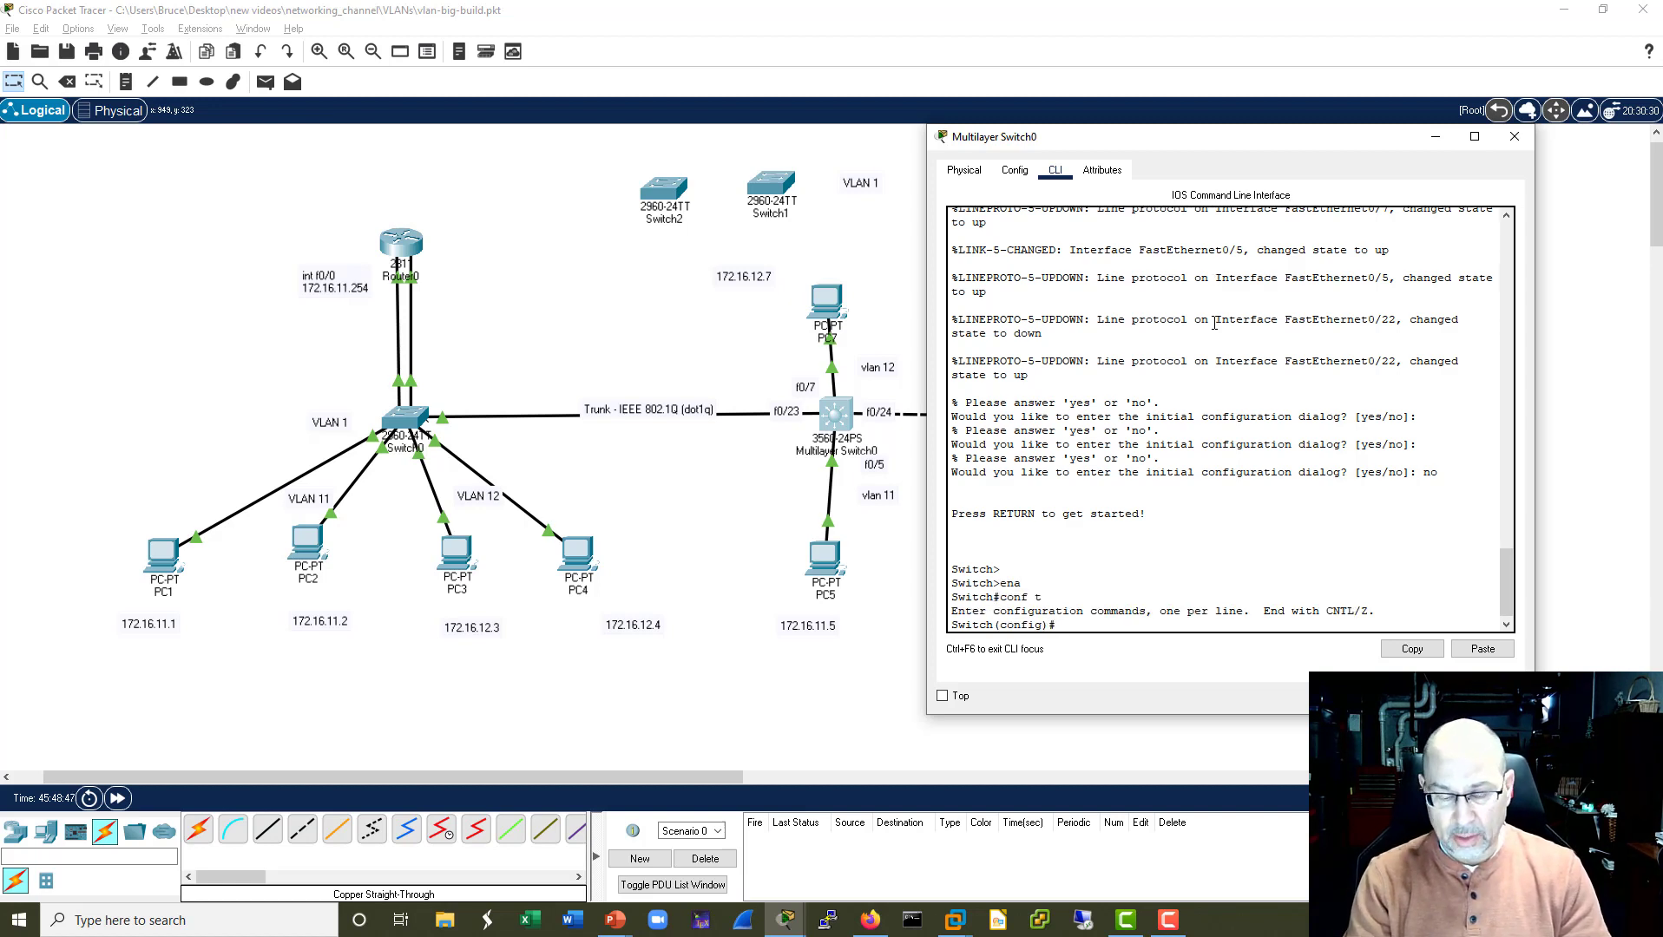
type("hostname mult")
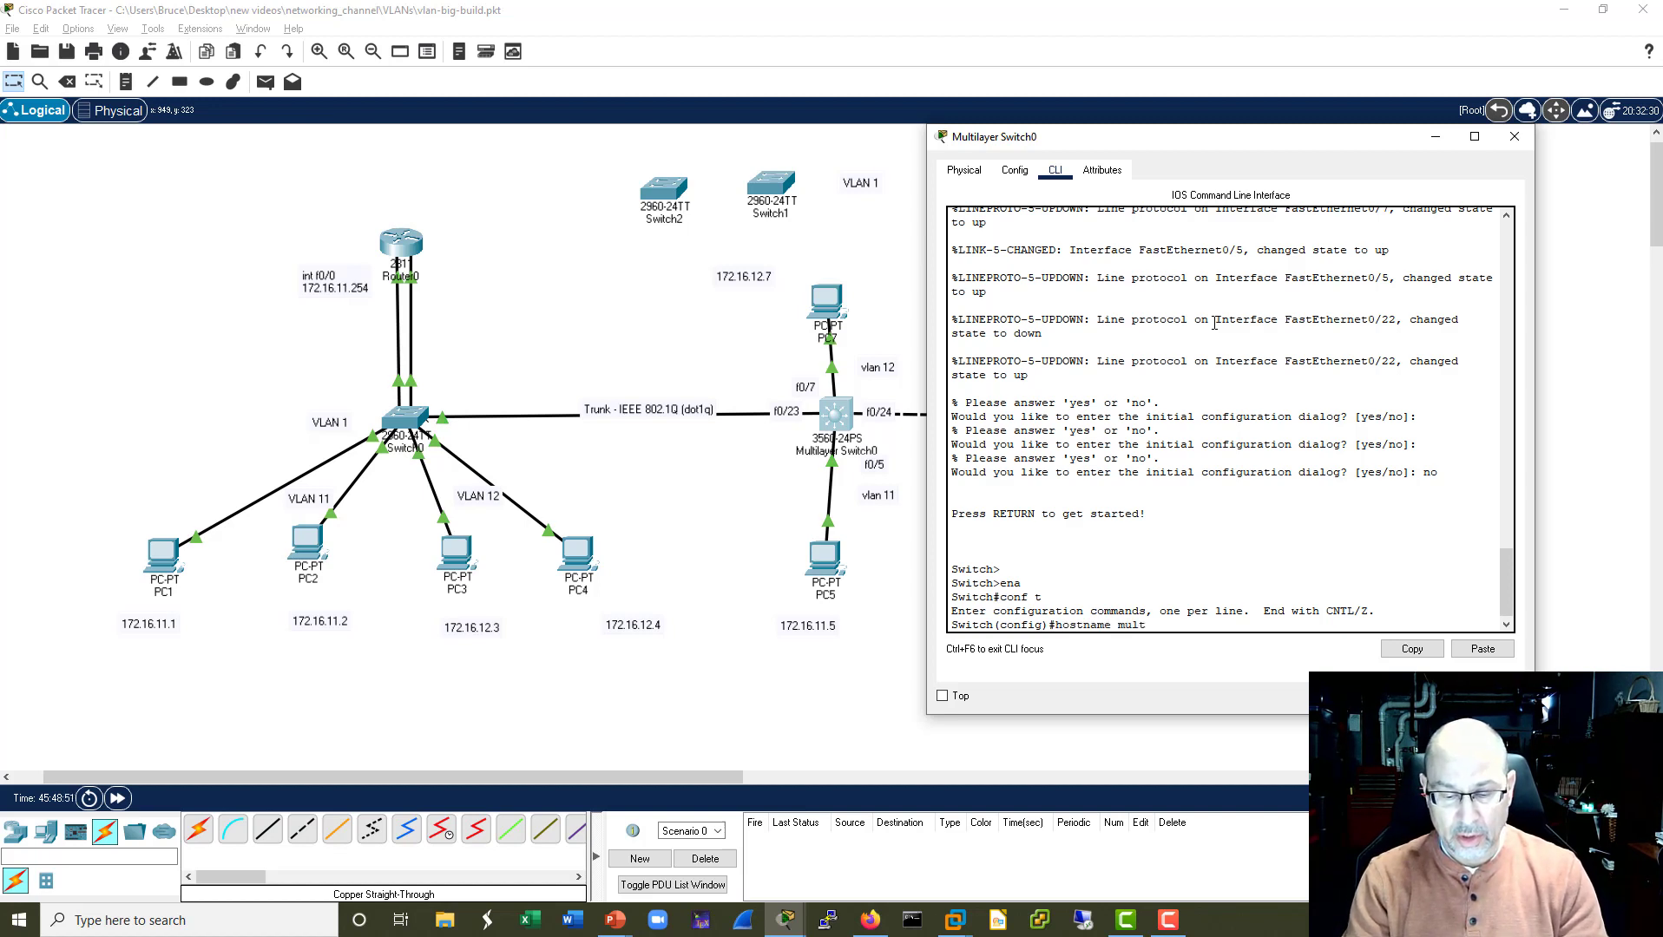
type("ilayer-sw-")
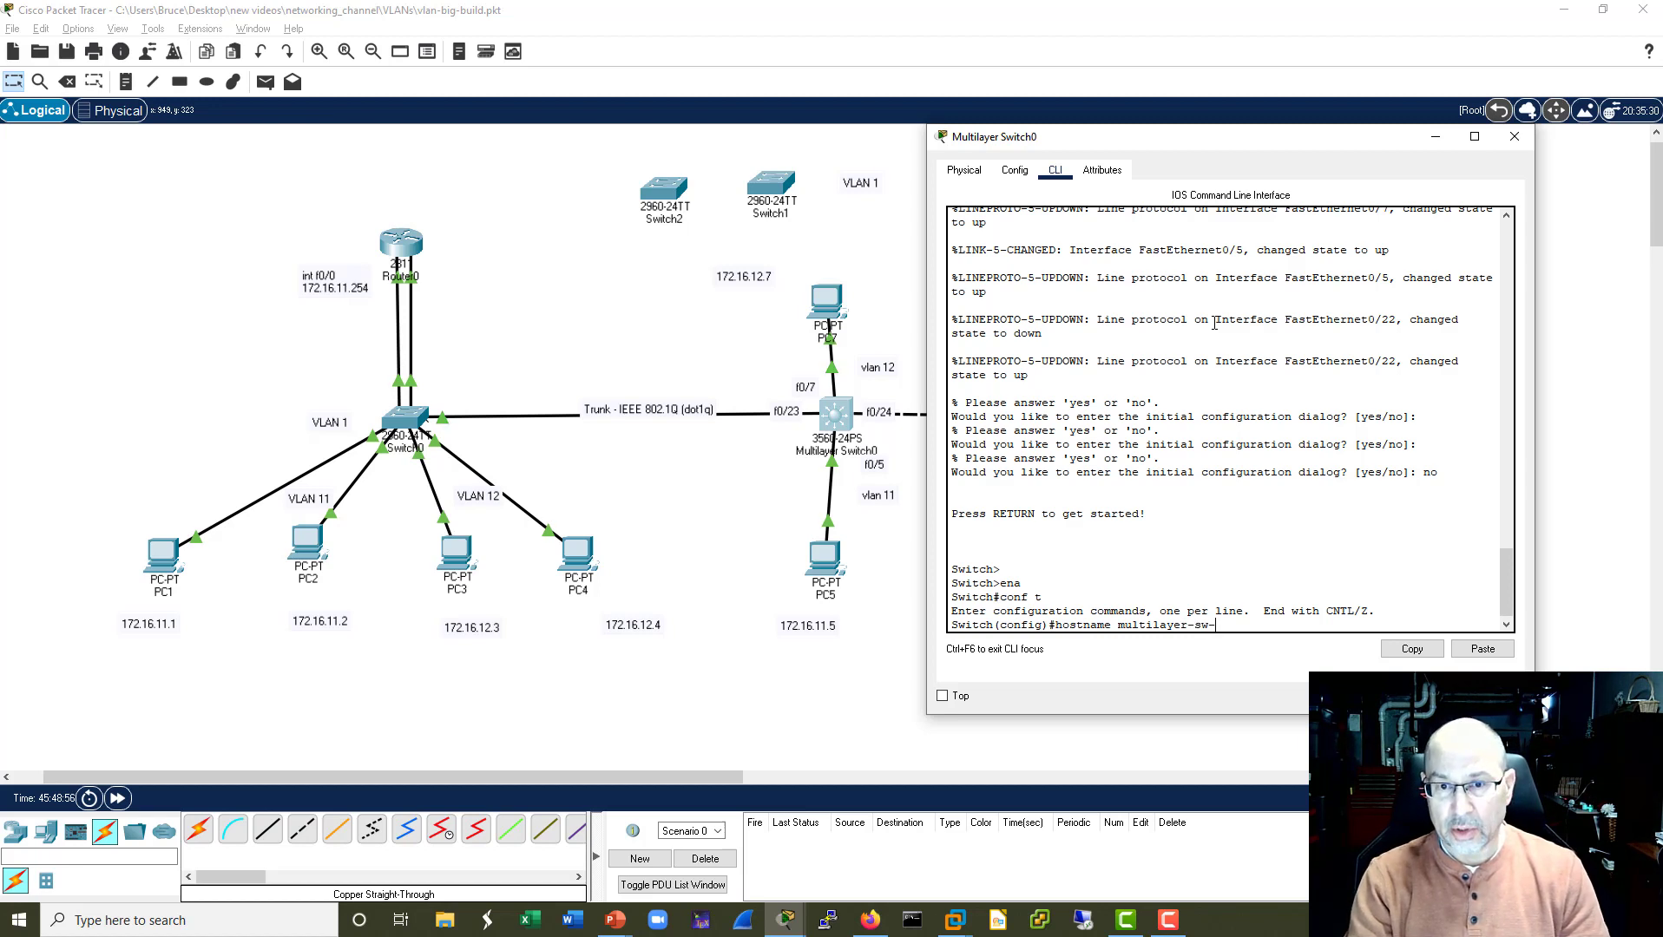
type("0")
key("Return")
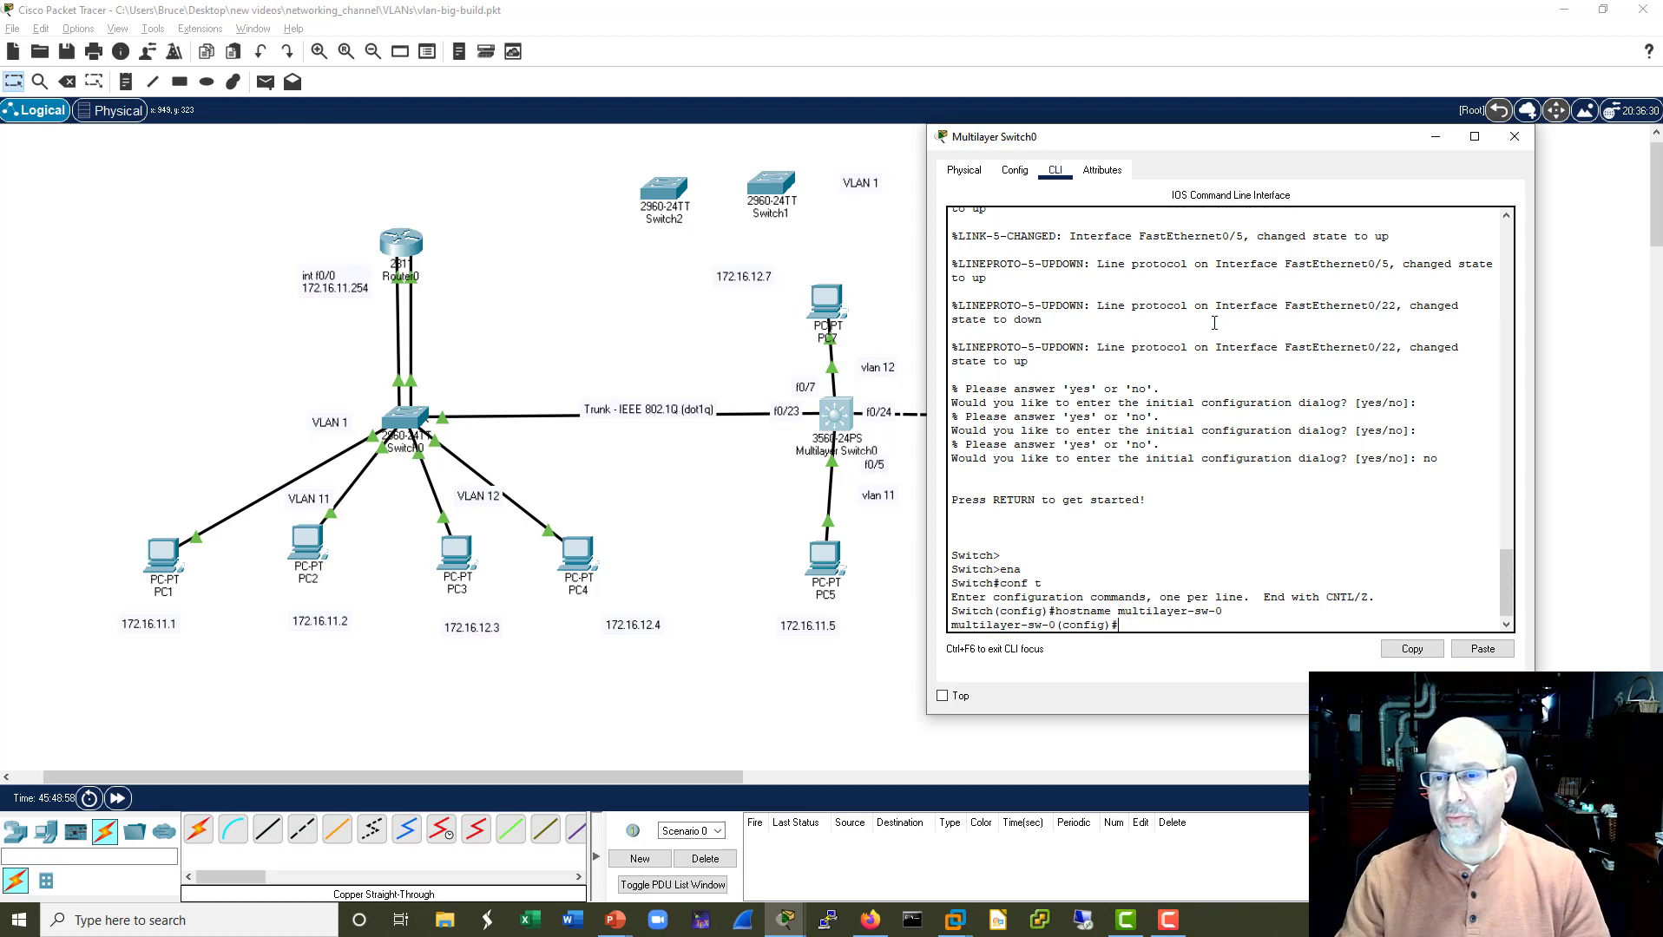
Paste the copied FastEthernet0/5 to FastEthernet0/24 interface configuration into Multilayer Switch0 and return to privileged EXEC mode.
right_click(1146, 625)
left_click(1180, 661)
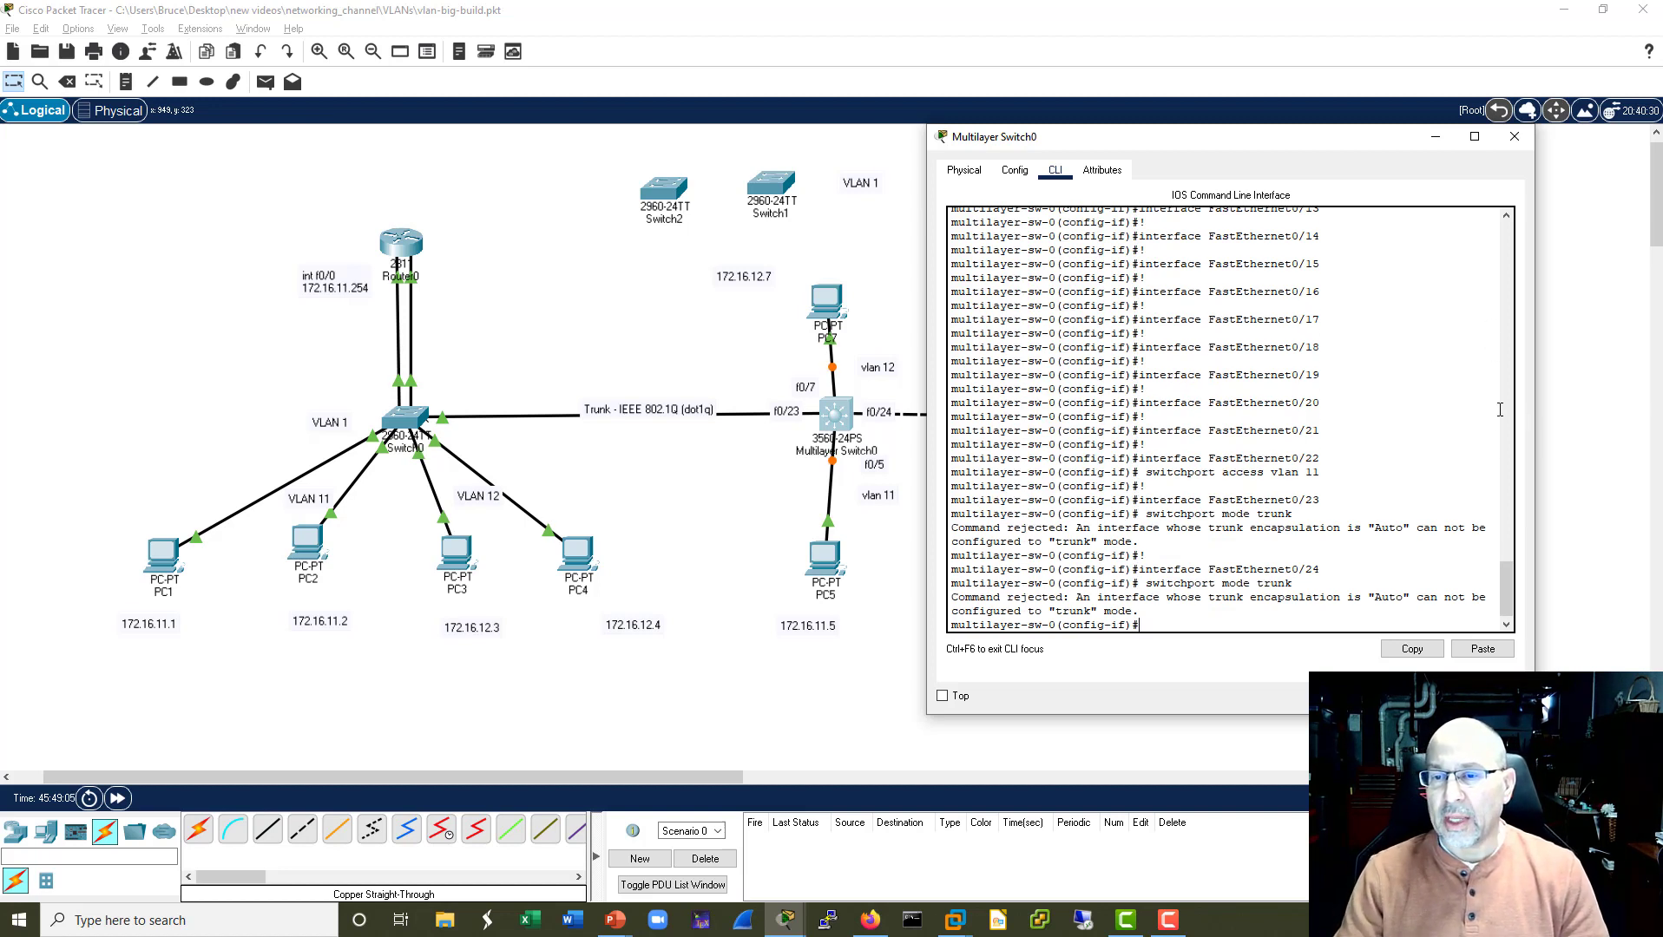
left_click_drag(1139, 542, 1006, 530)
left_click(1159, 625)
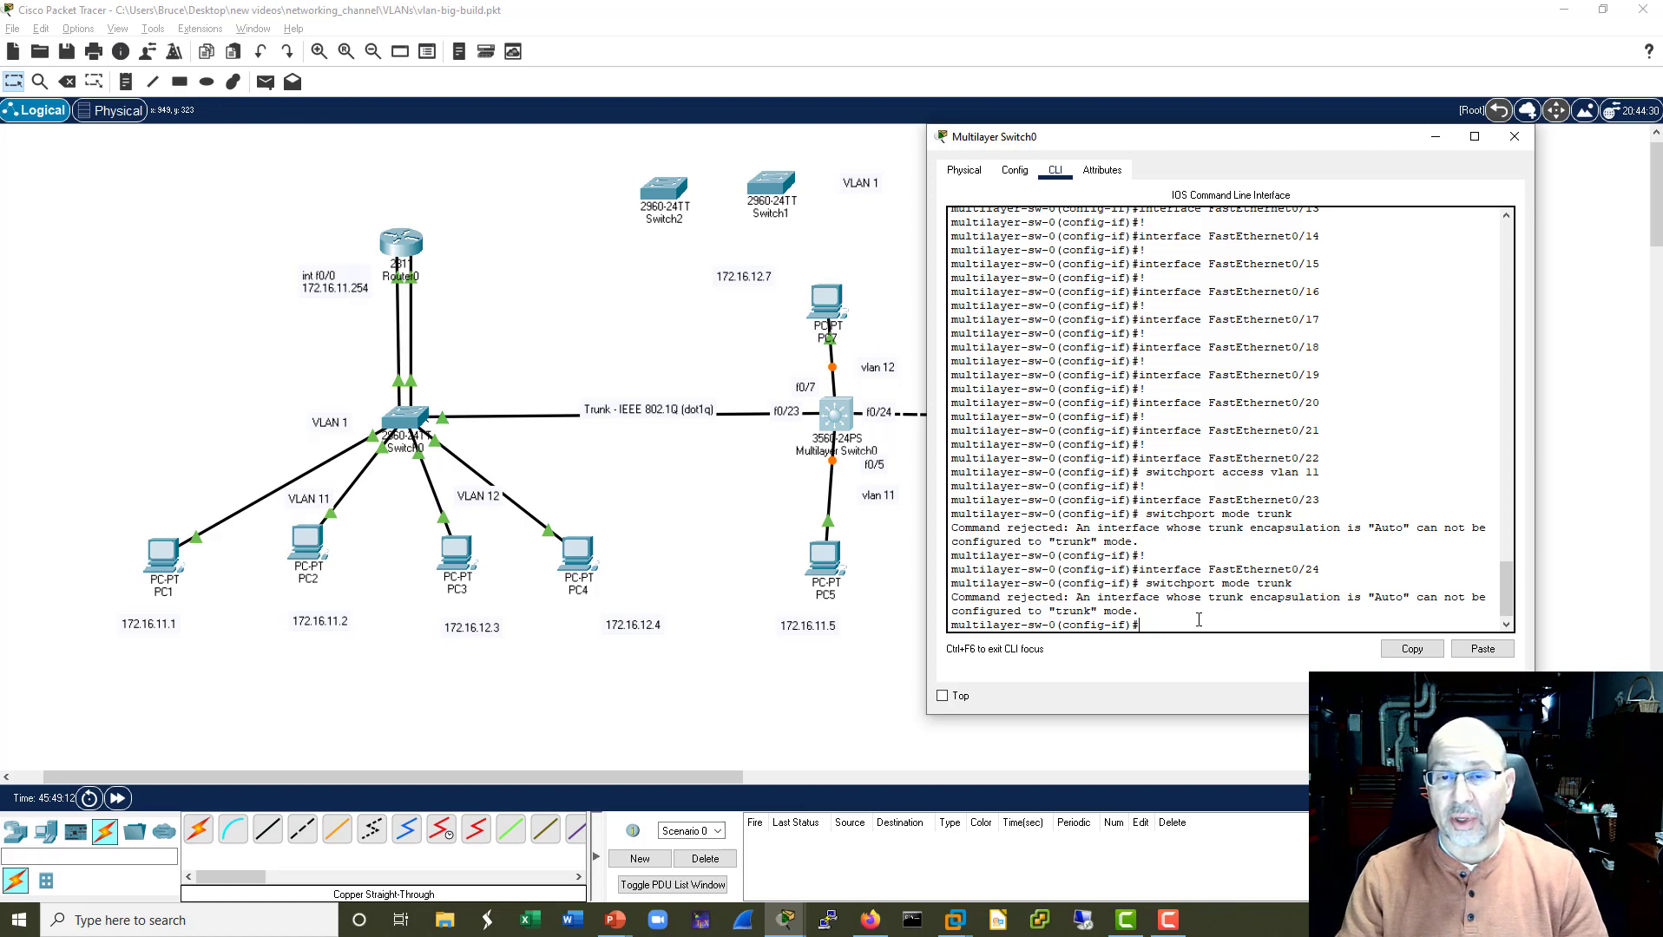
key("Return")
key("Return")
key("Return")
key("Return")
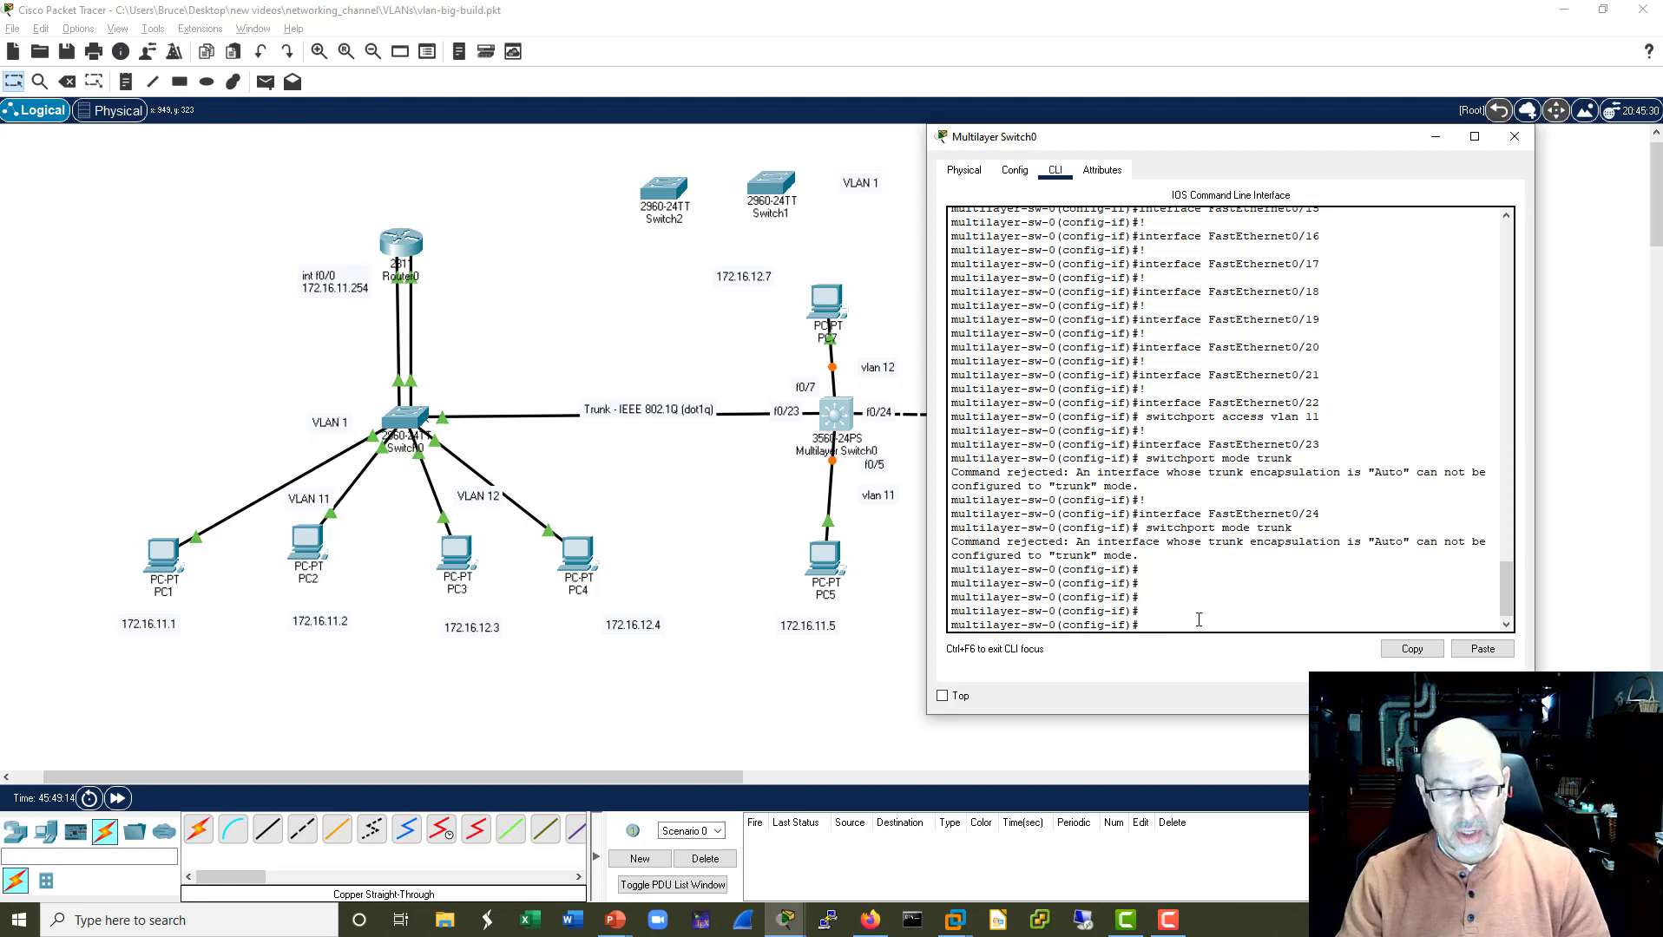
key("ctrl+z")
key("Return")
key("Return")
key("Return")
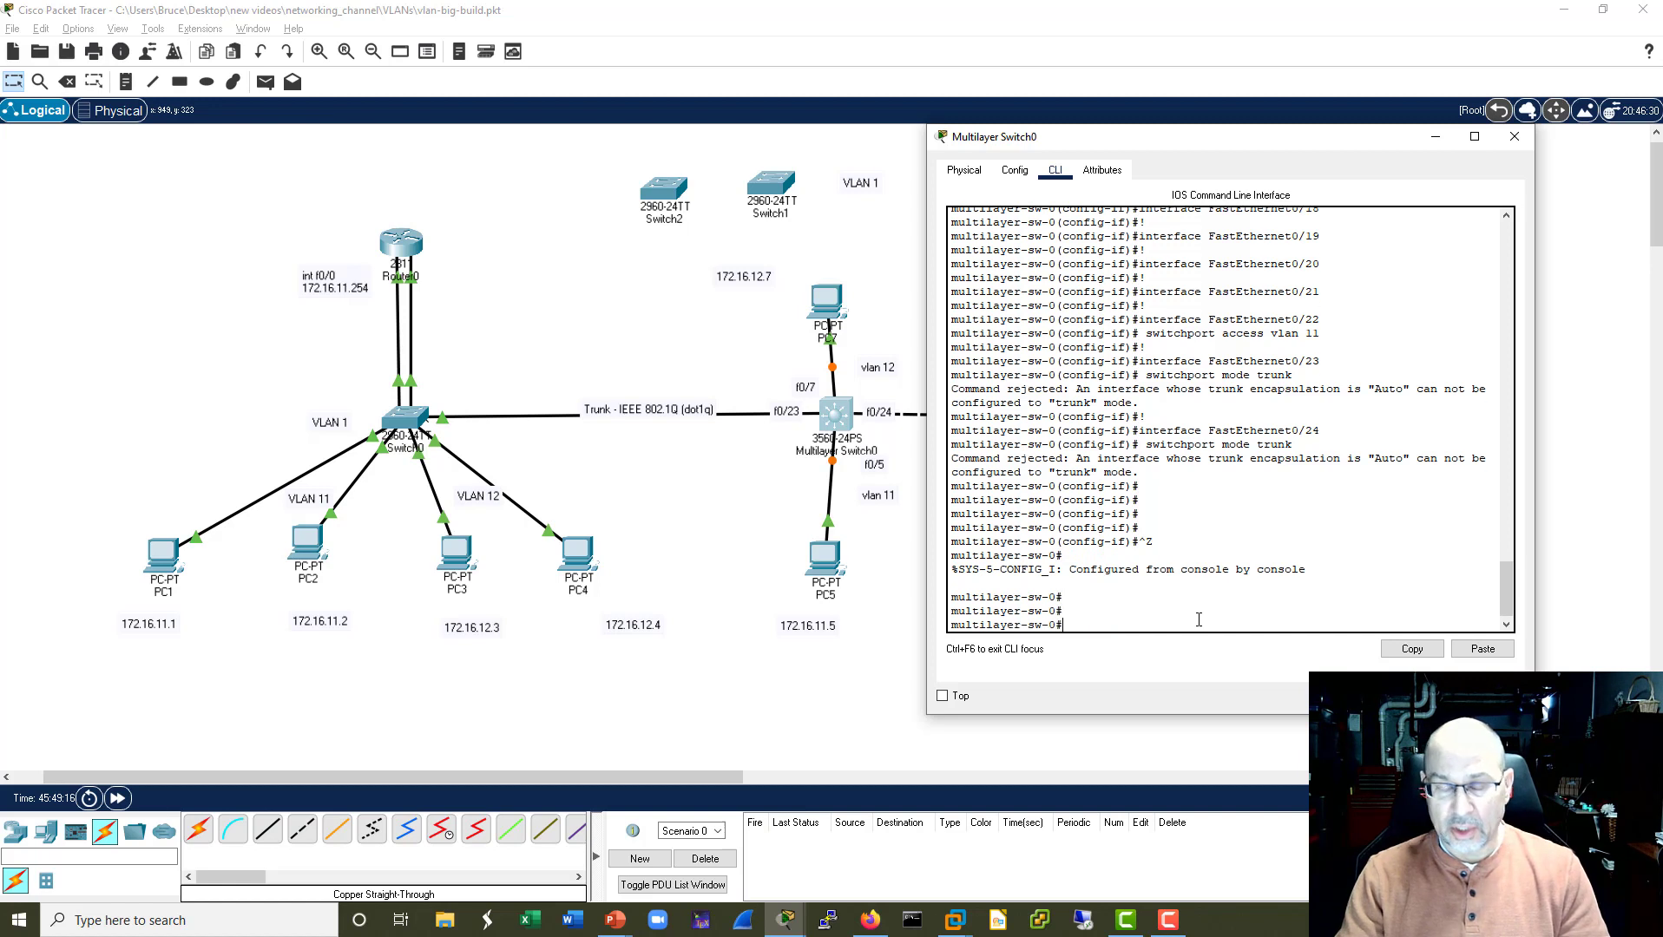
Display the VLAN table with sh vlan, review the ports assigned to VLANs 11 and 12, and quit the paged output.
type("sh vlan")
key("Return")
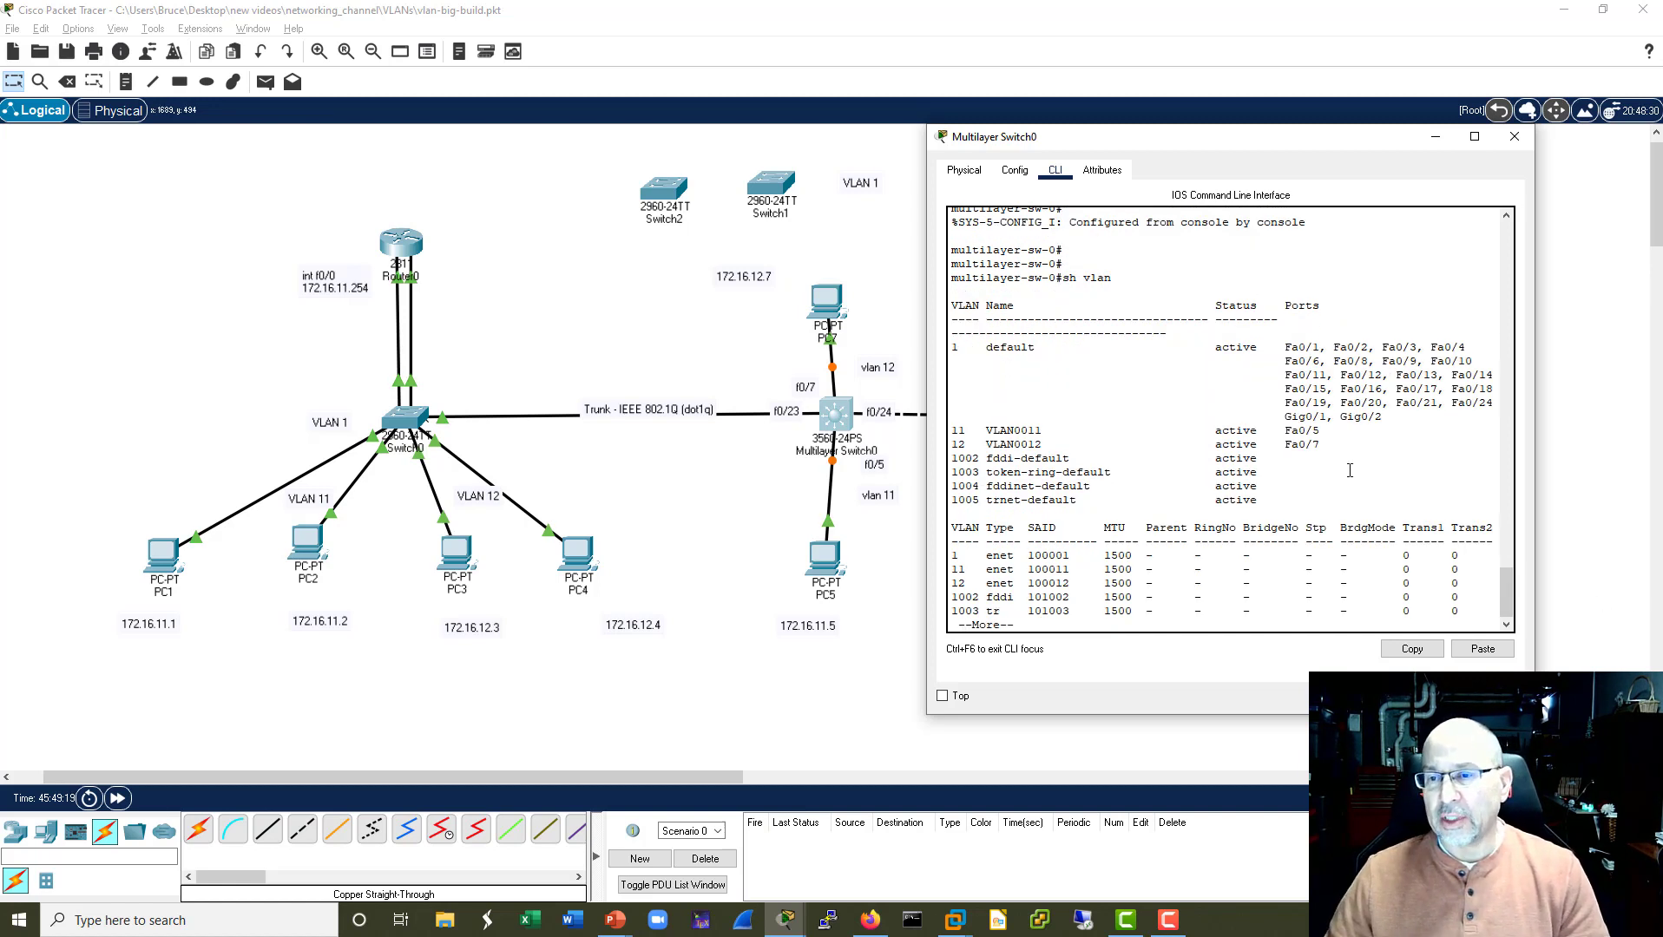
left_click_drag(1320, 444, 937, 432)
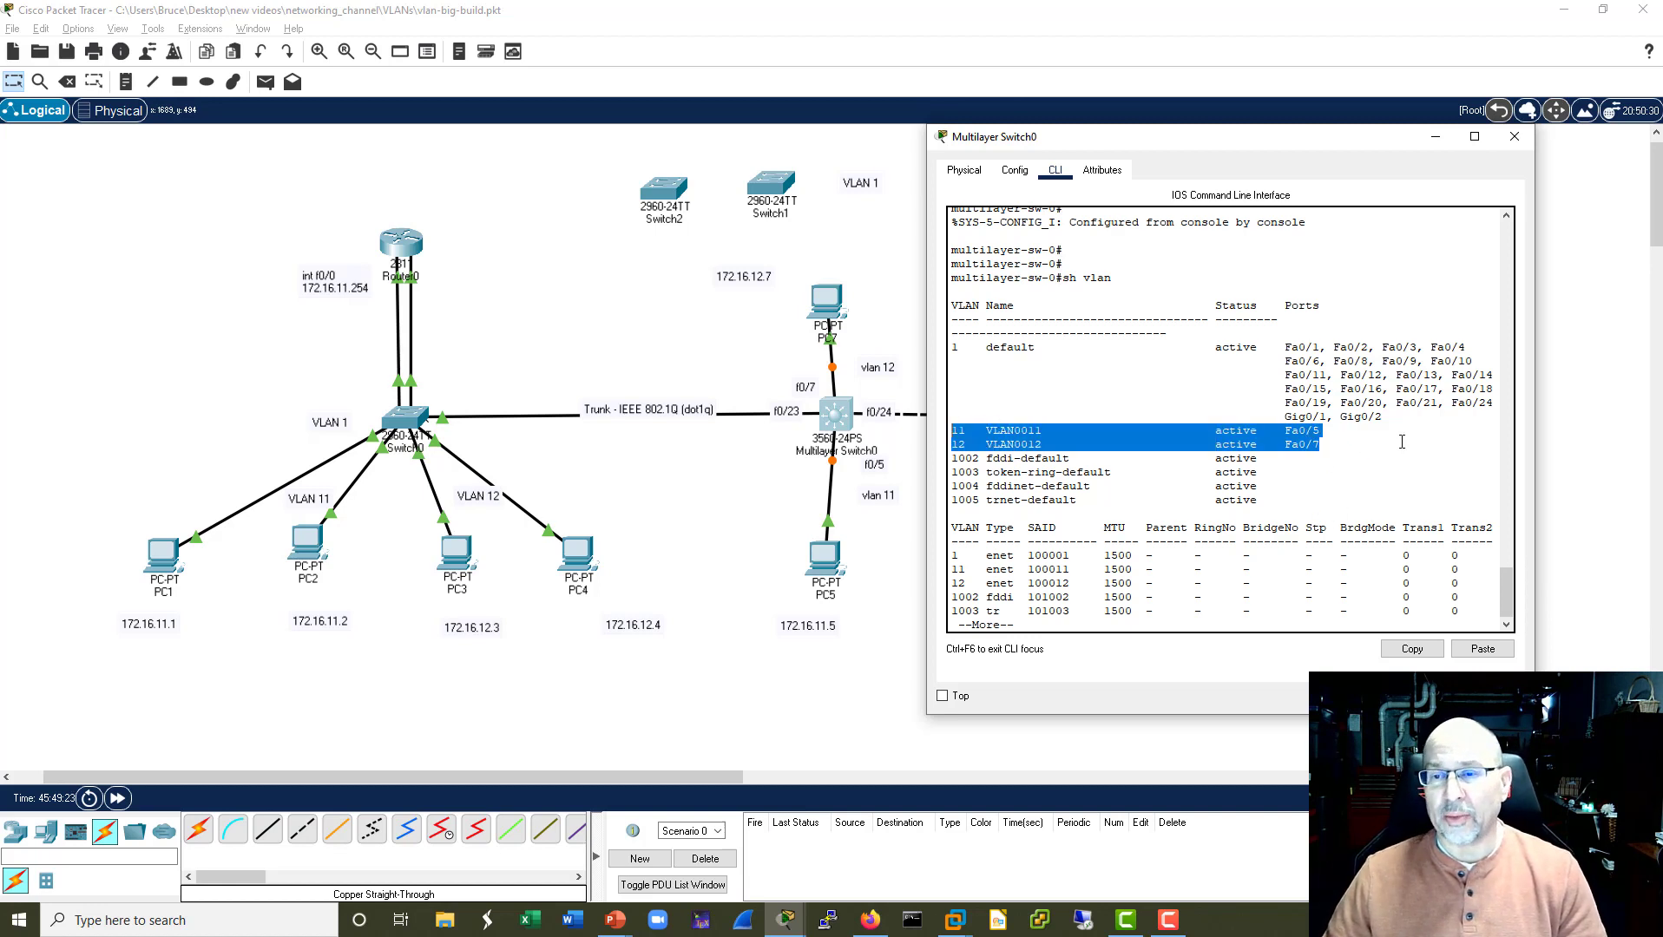
left_click(1361, 455)
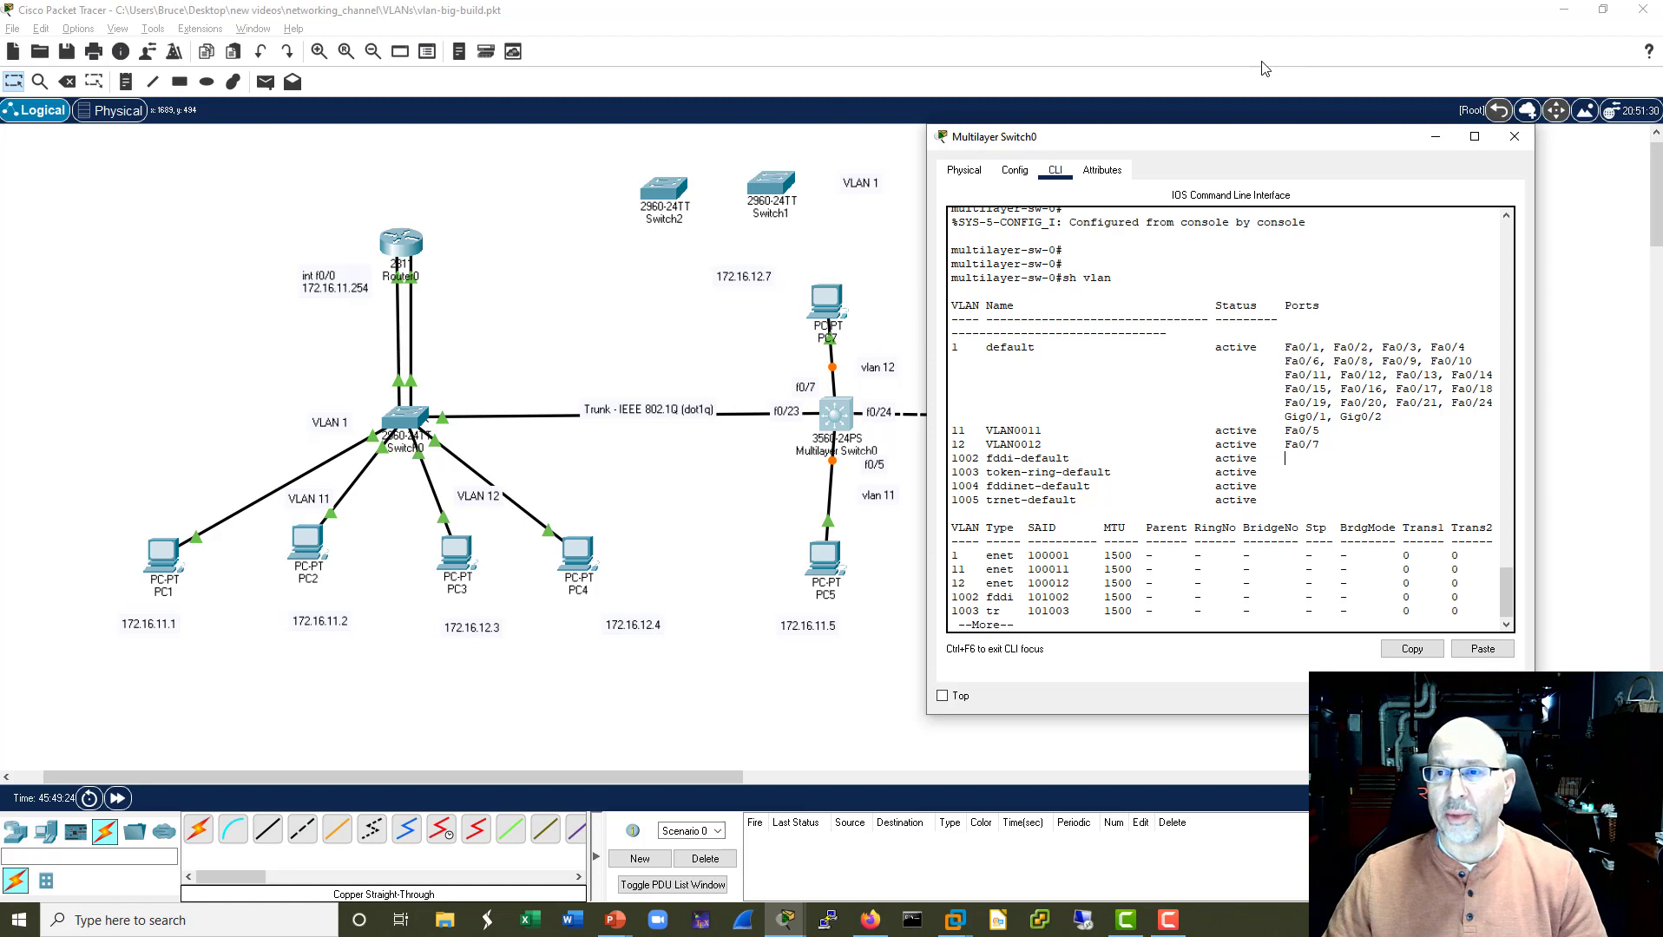
left_click_drag(1258, 129, 1321, 97)
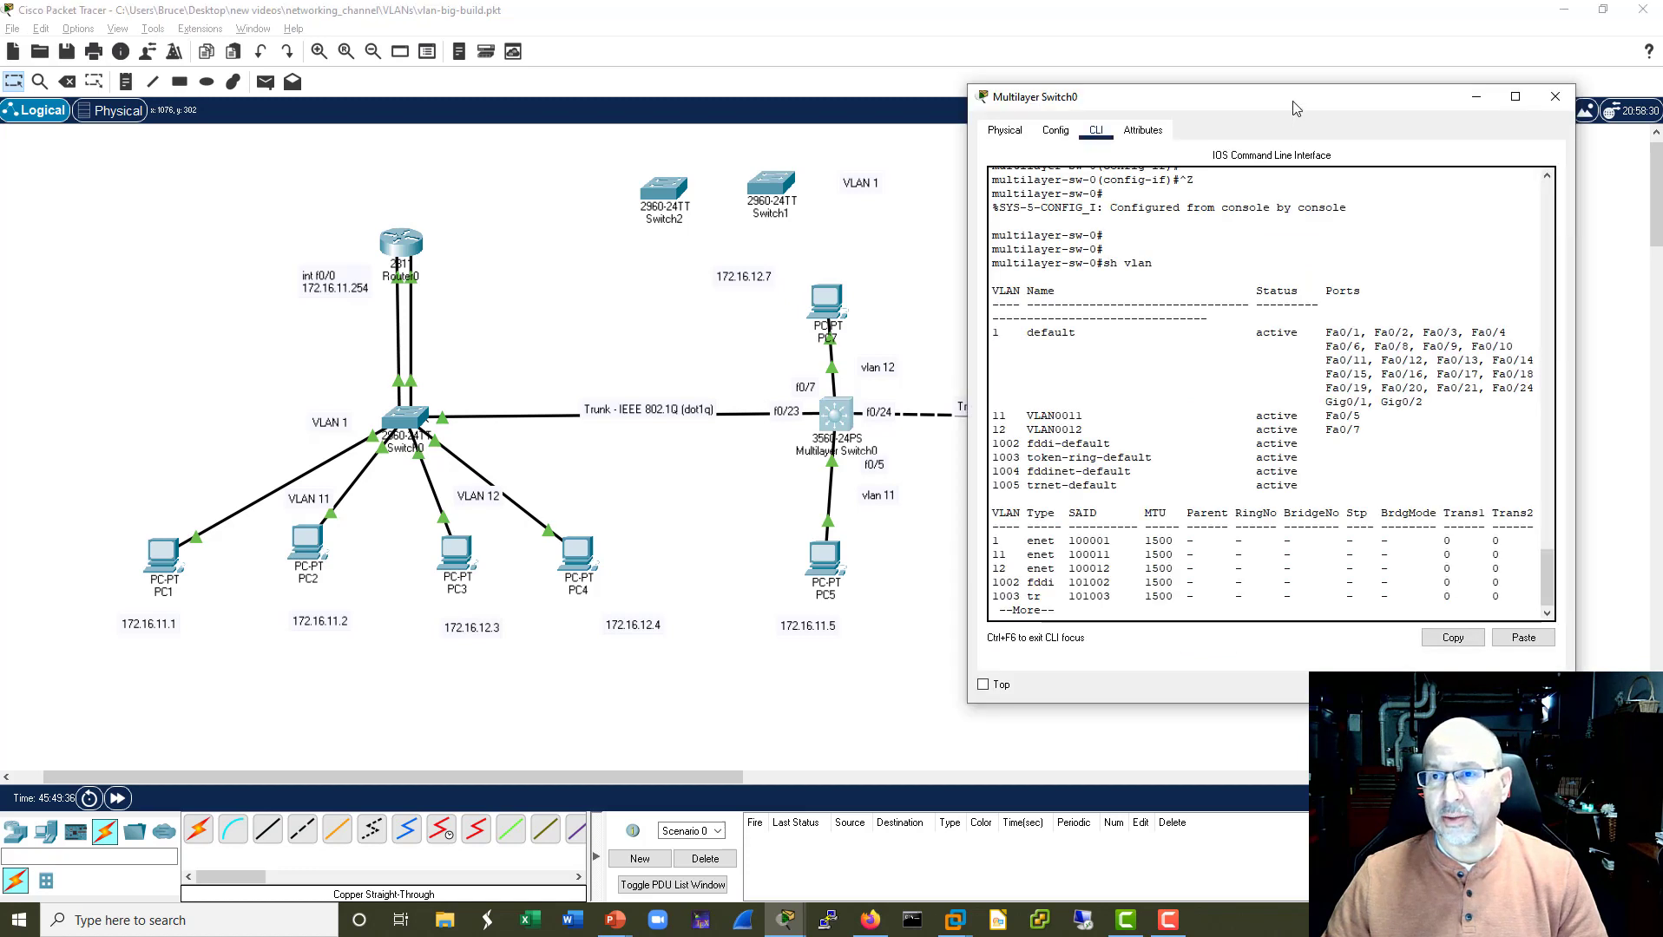
left_click_drag(1215, 96, 1237, 97)
key("q")
key("Return")
key("Return")
key("Return")
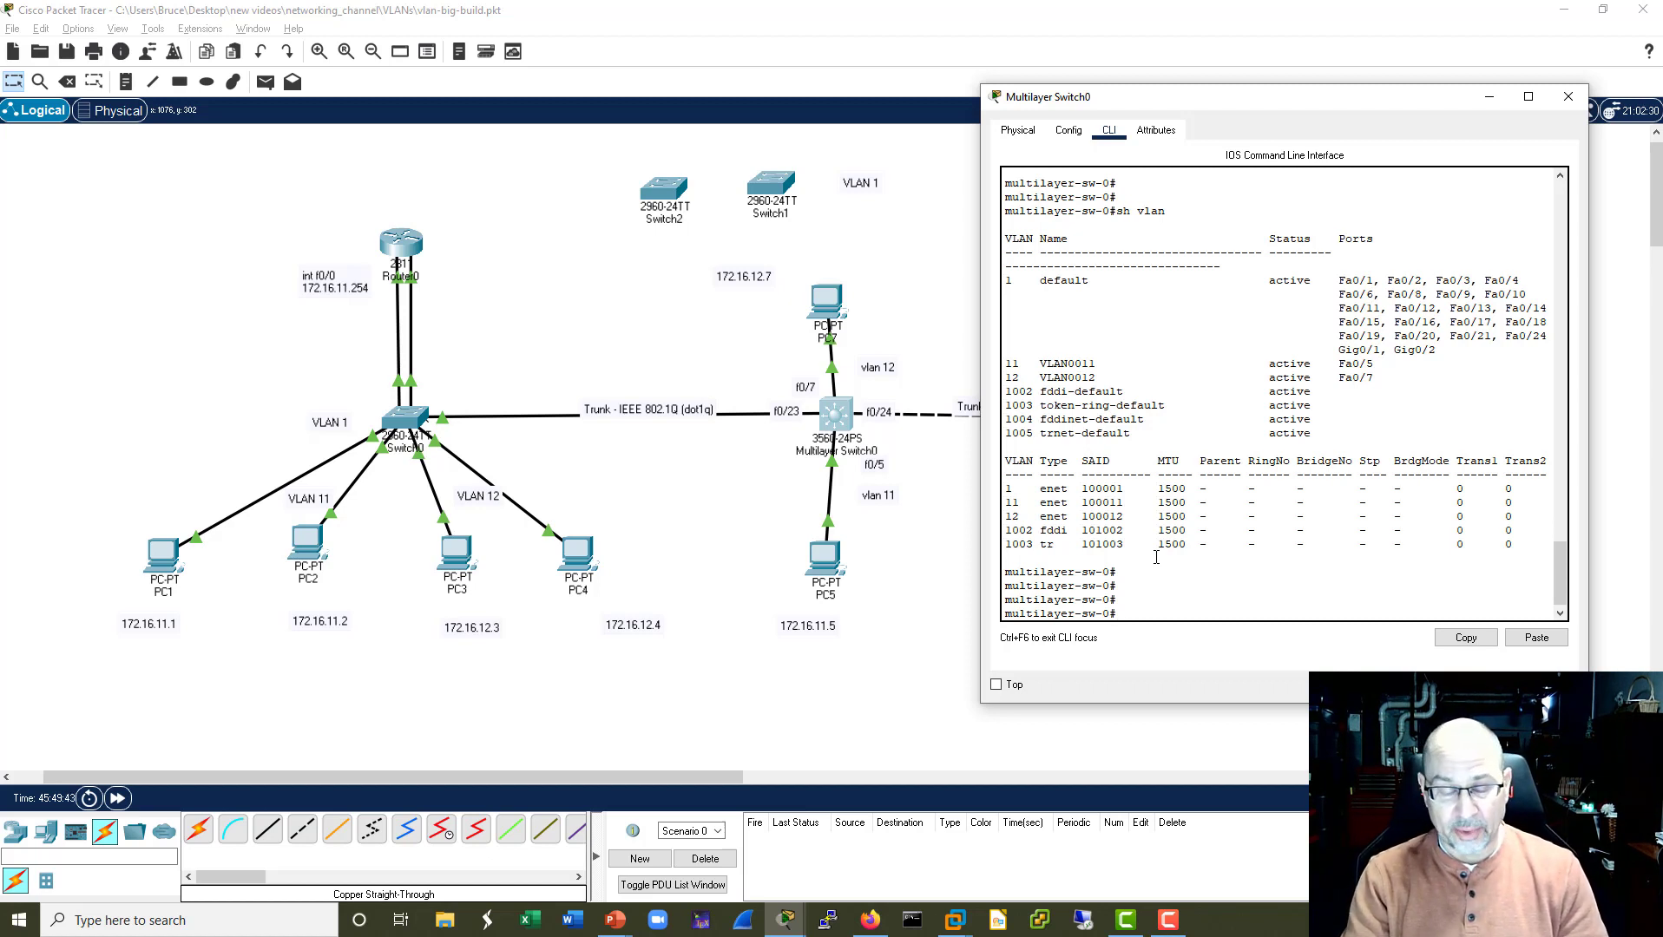
Enter configuration mode with conf t and select FastEthernet0/23 with int f0/23.
type("conf t")
key("Return")
type("in")
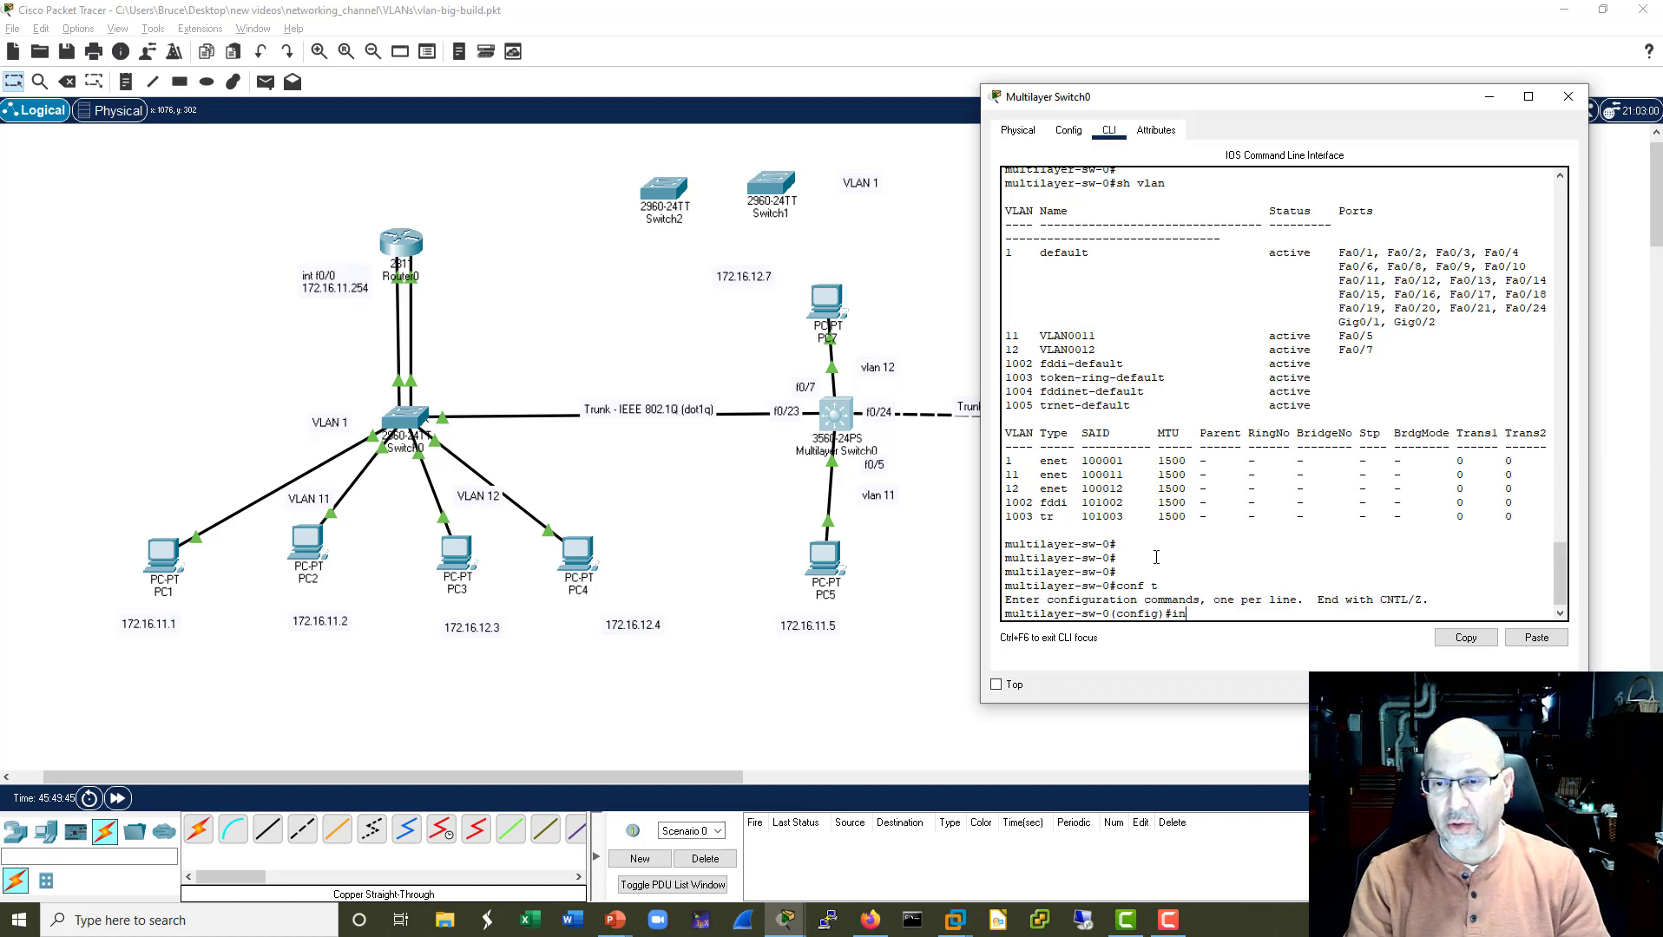
type("t f0/23")
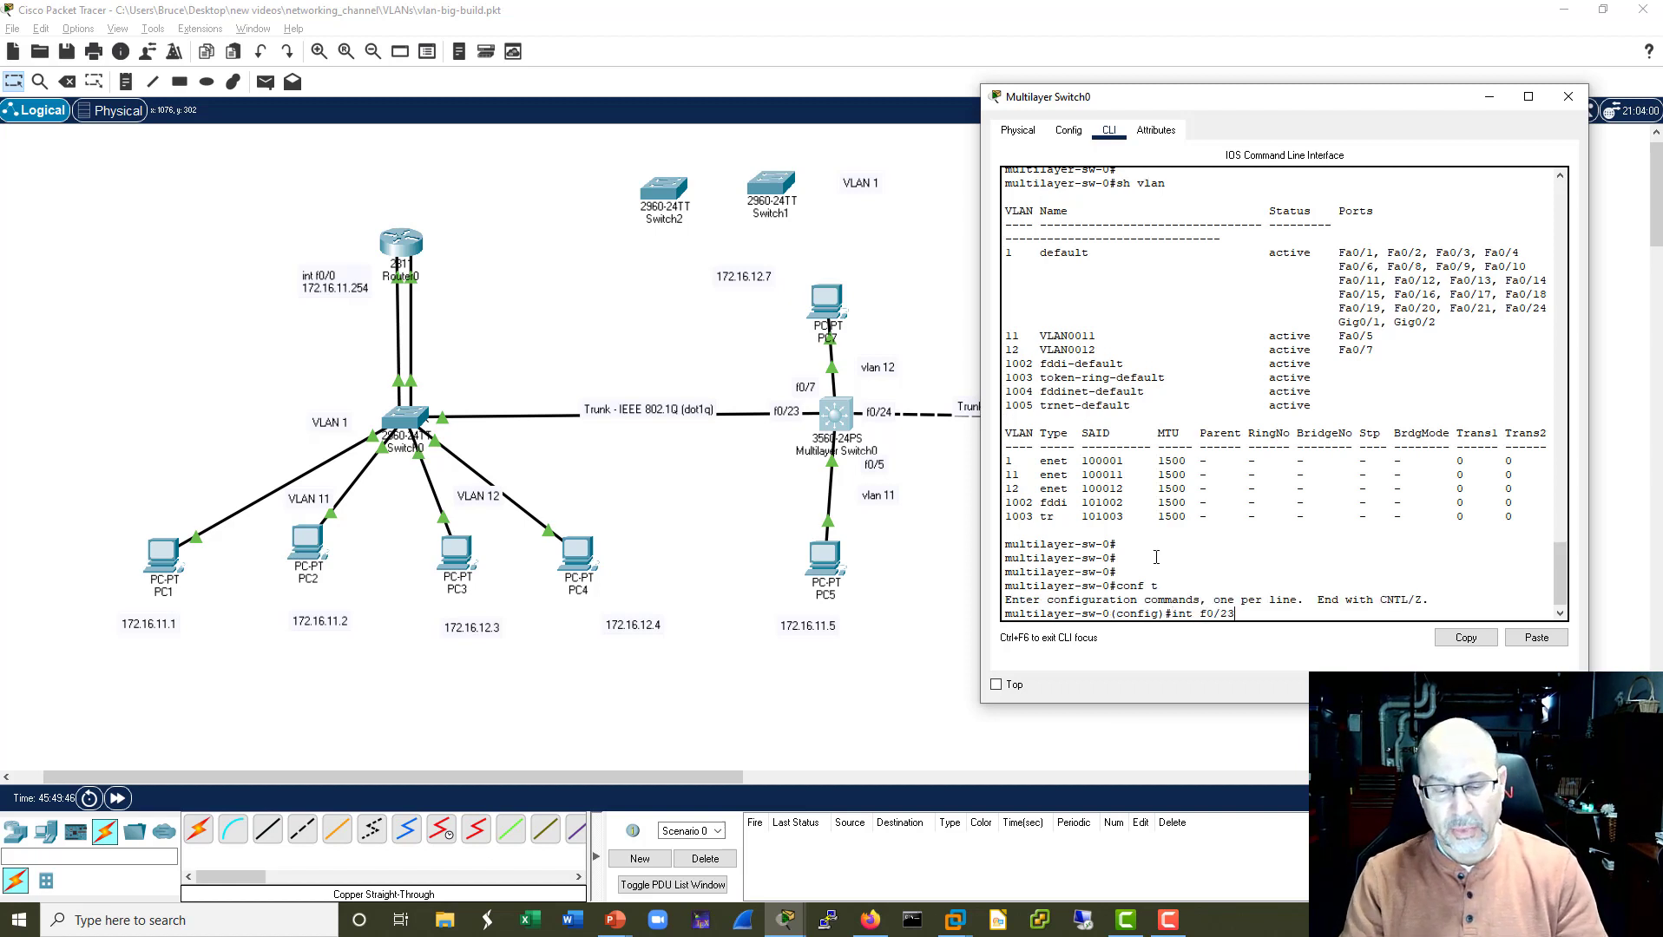
key("Return")
key("Return")
key("Return")
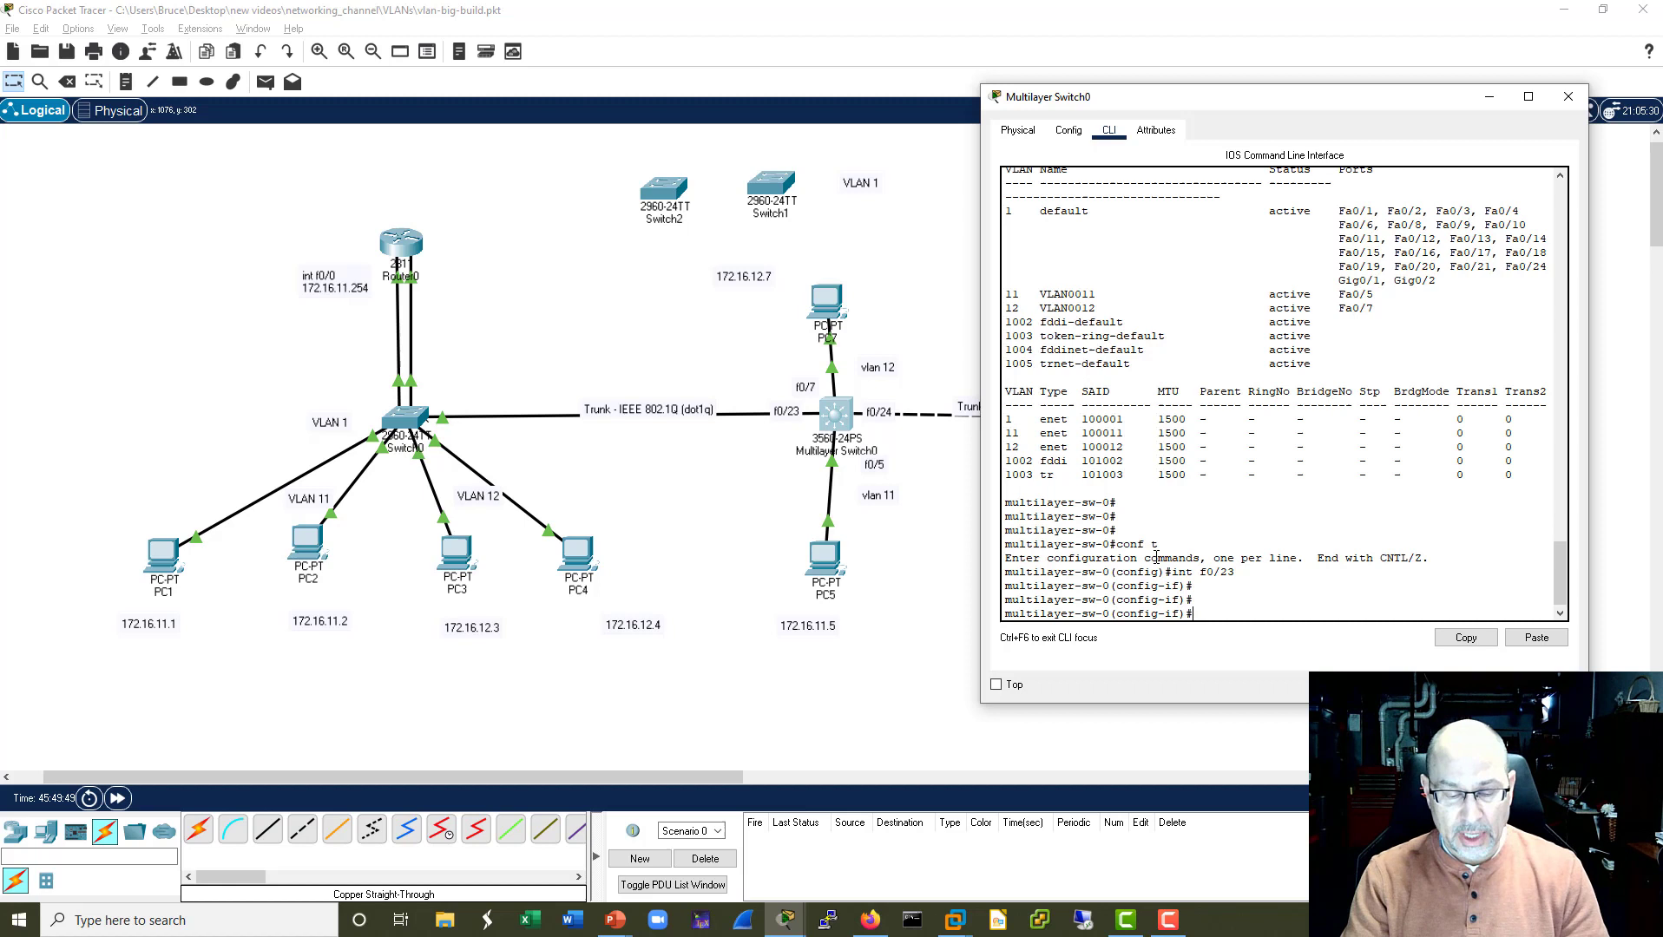
Try to put FastEthernet0/23 into trunk mode with switch mode trunk.
type("switch ")
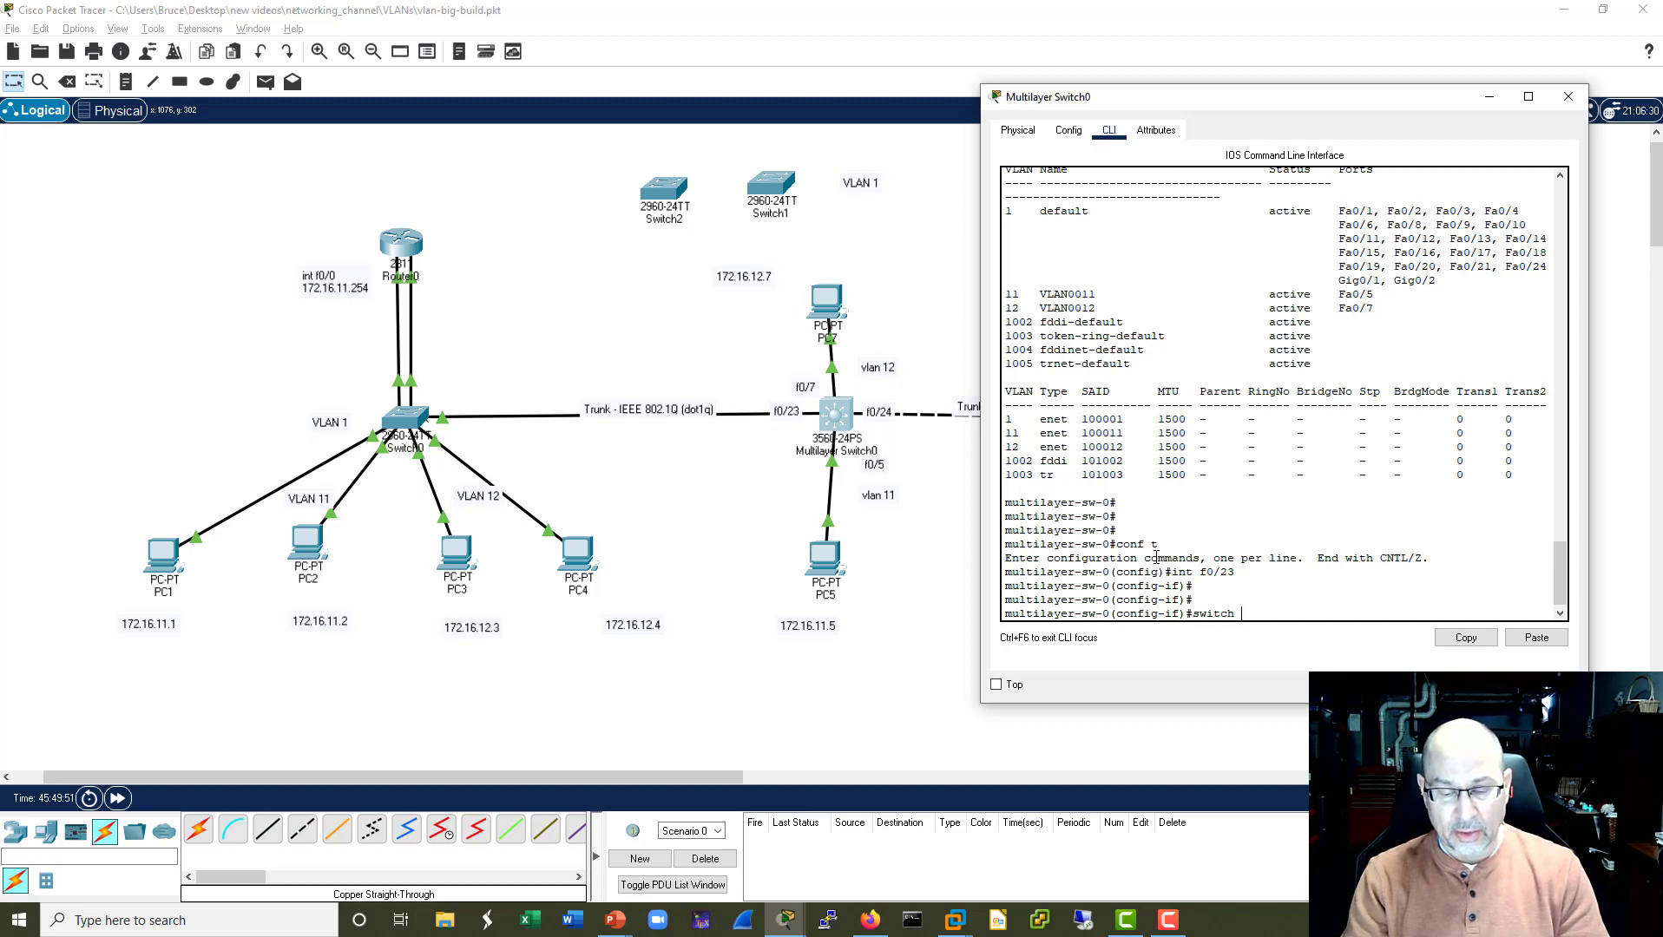
type("mode trun")
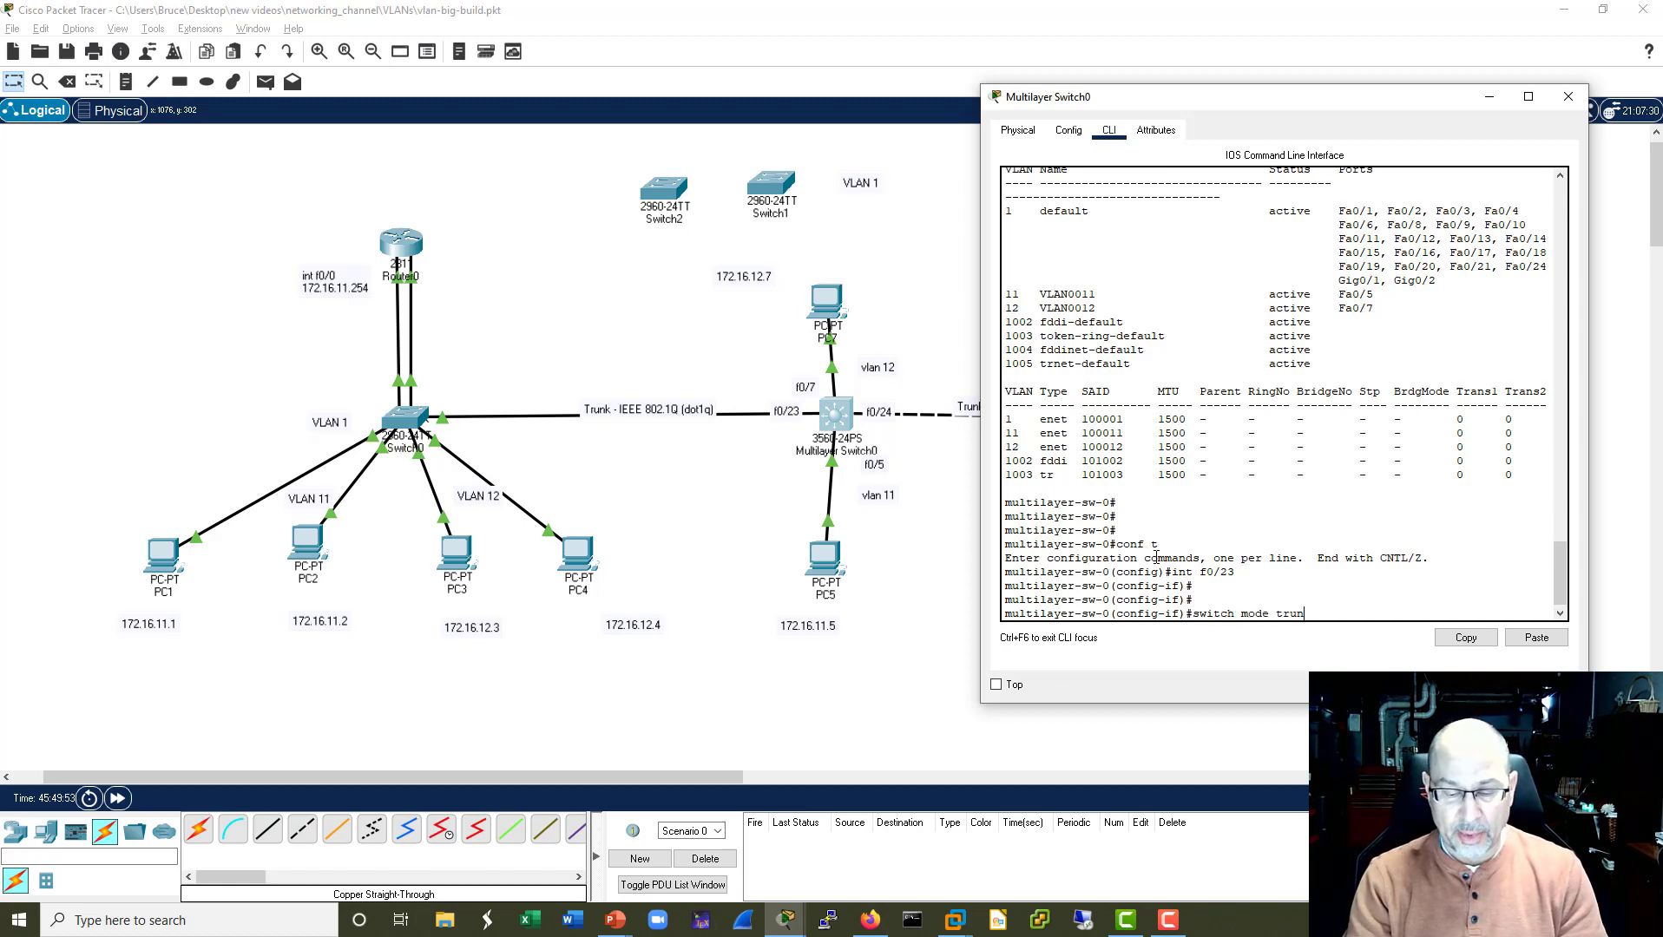
type("k")
key("Return")
key("Return")
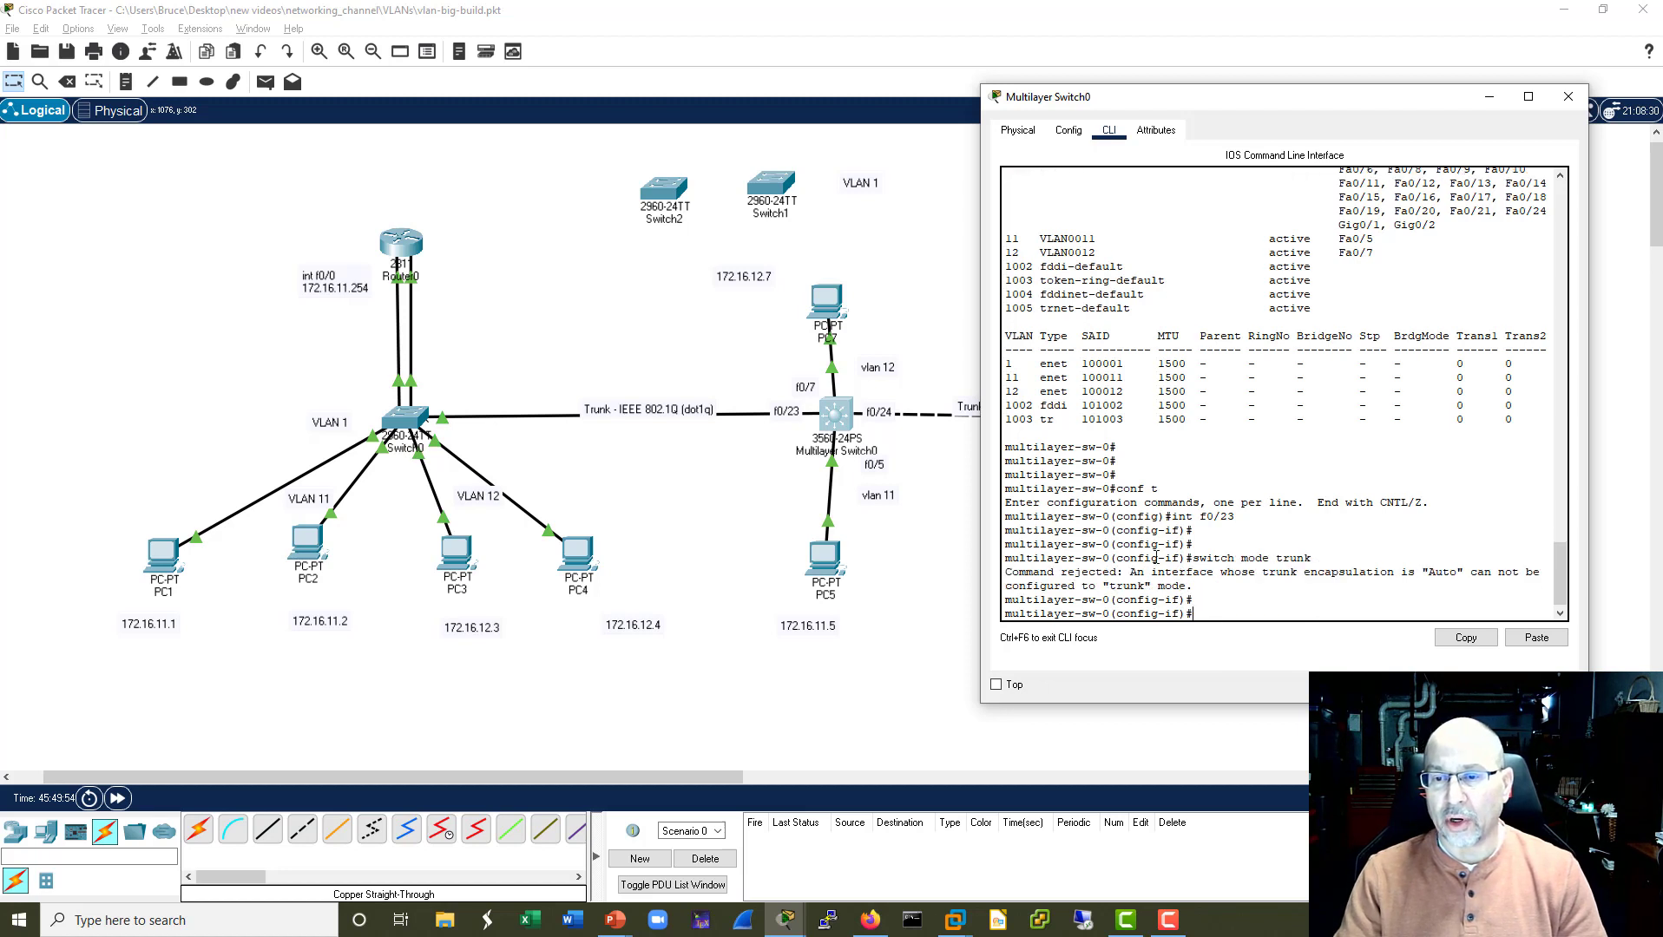
Set FastEthernet0/23's trunk encapsulation to 802.1Q with switchport trunk encapsulation dot1q.
type("sw")
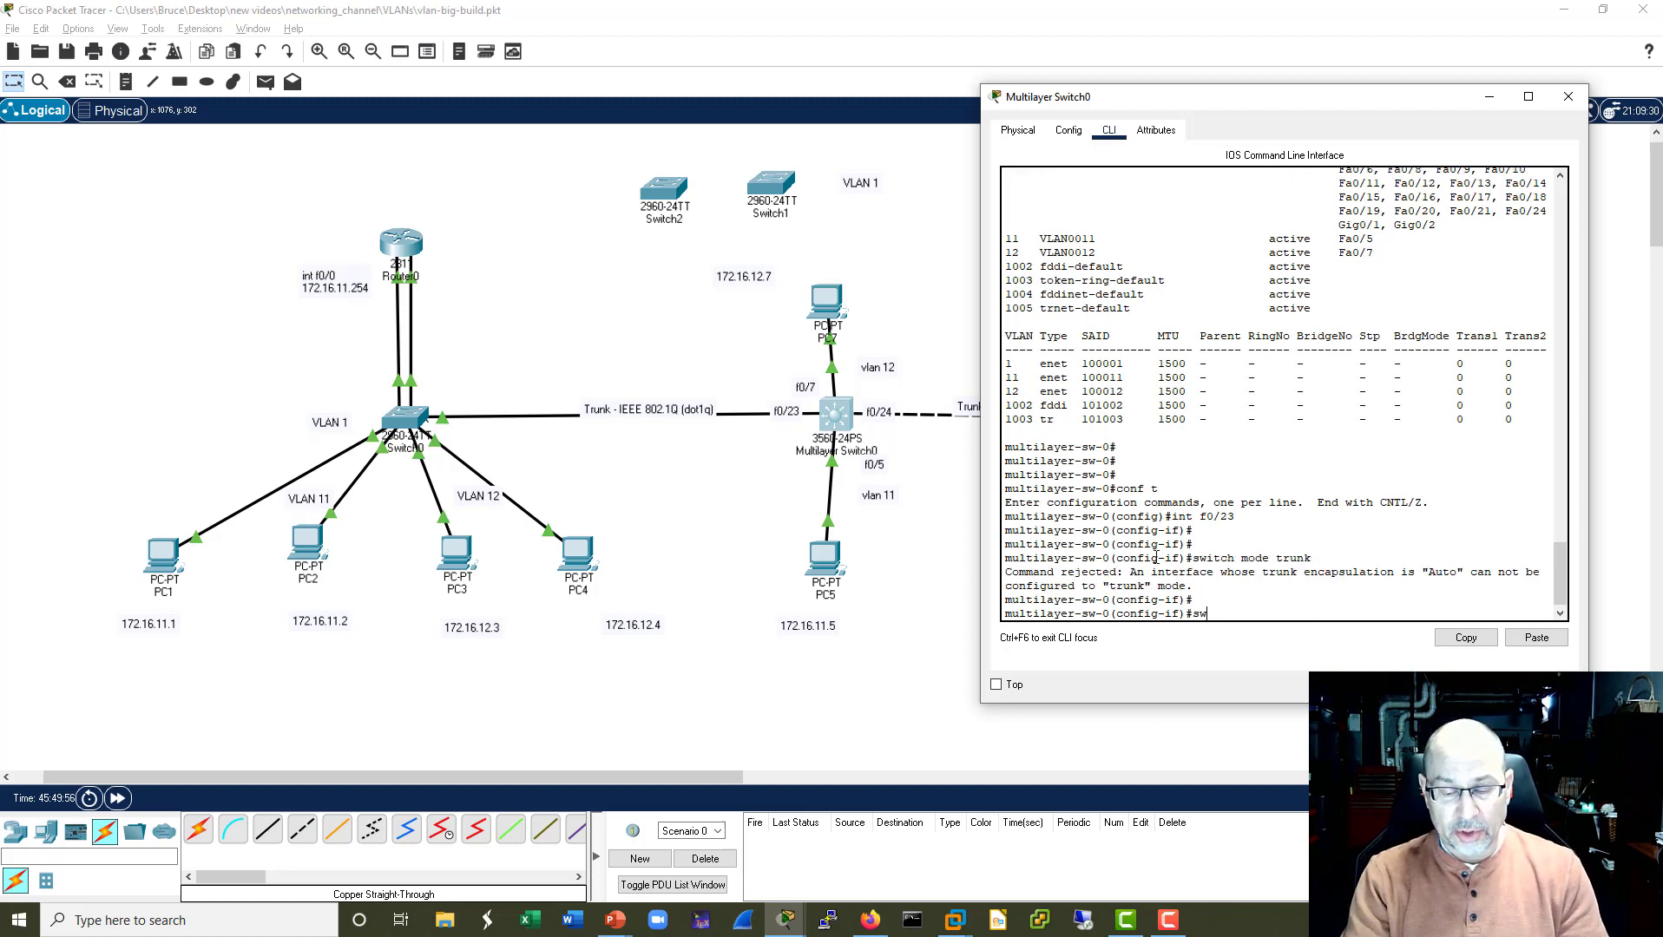
type("i")
key("Tab")
type("trun")
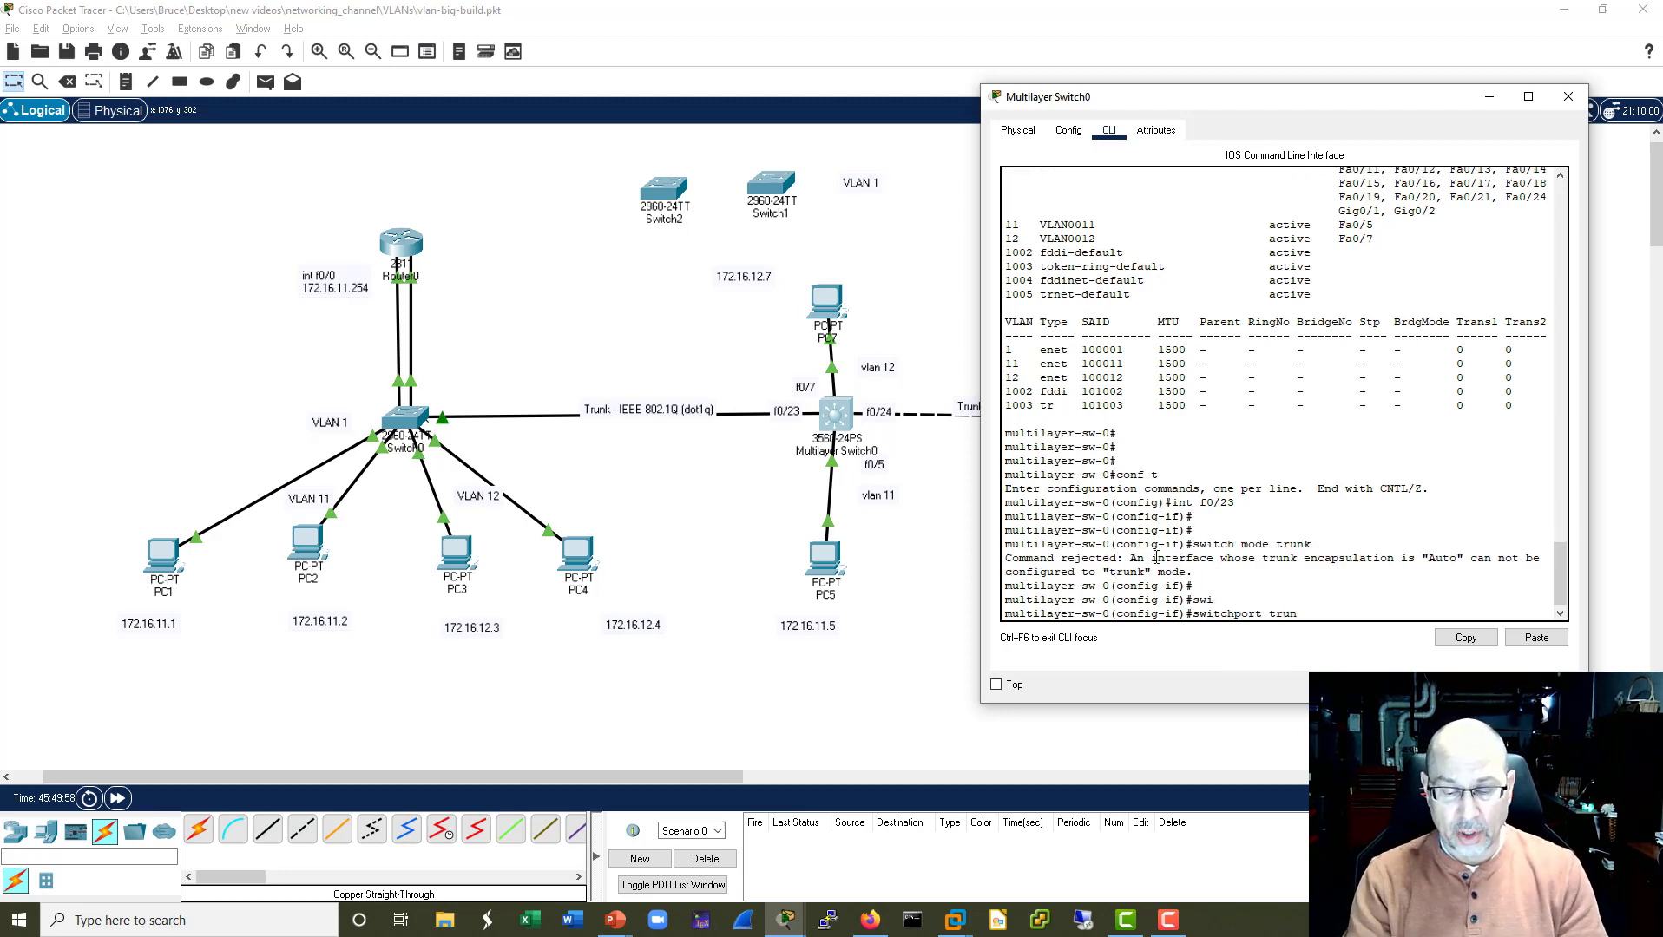
type("k encap")
key("Tab")
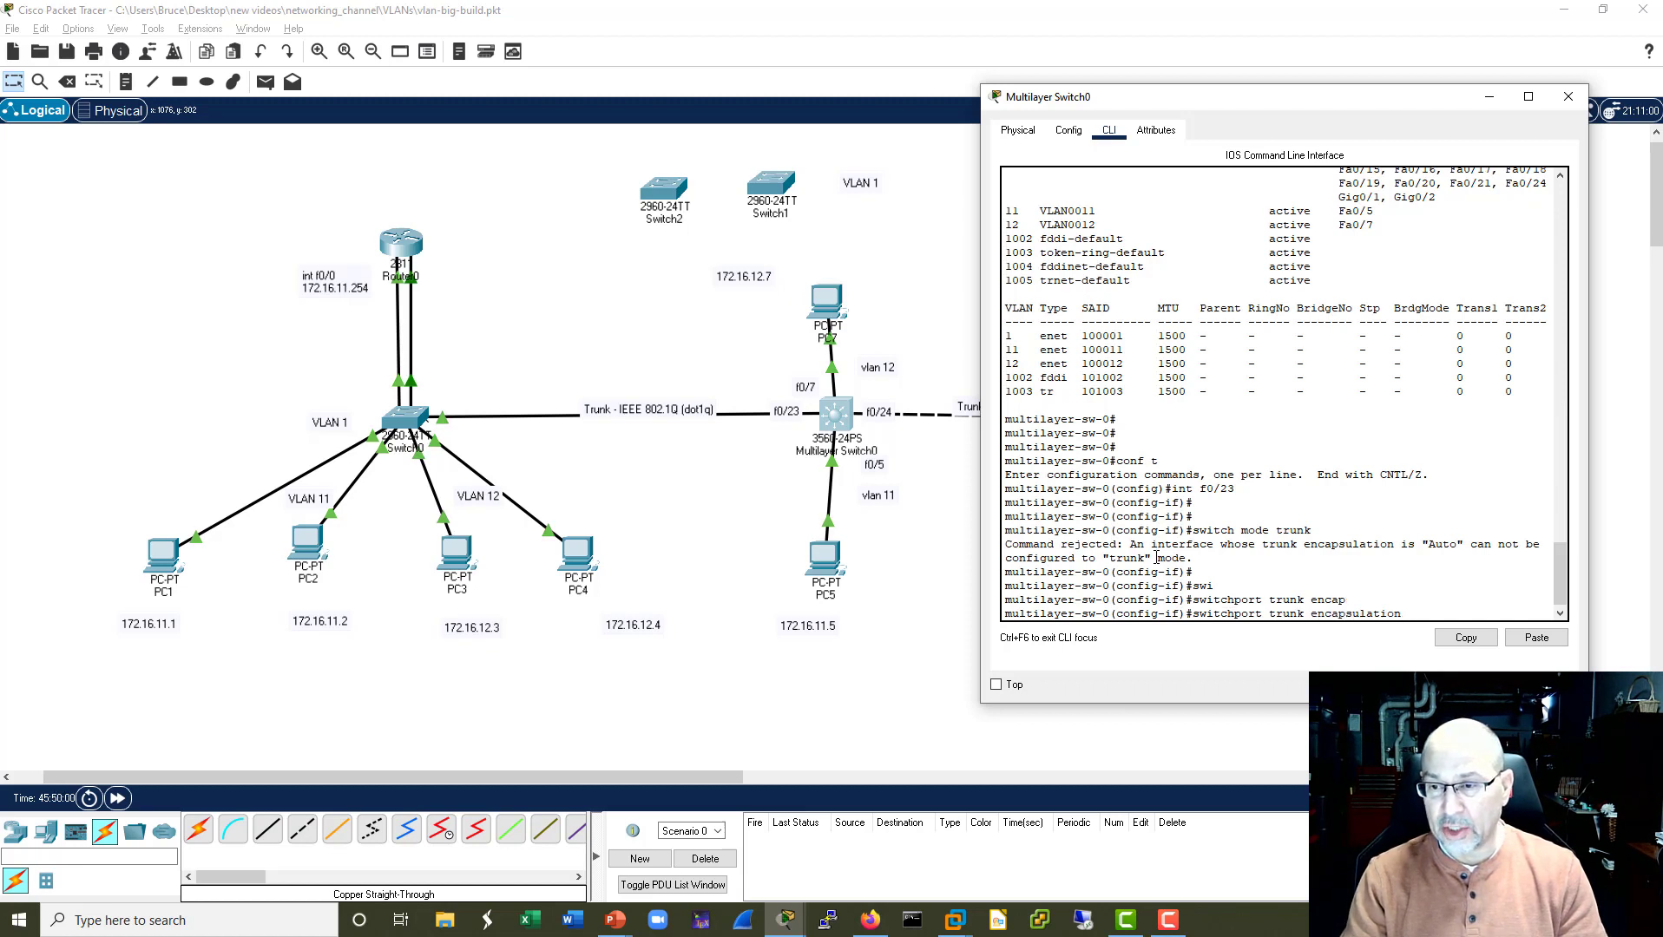
type("dot1q")
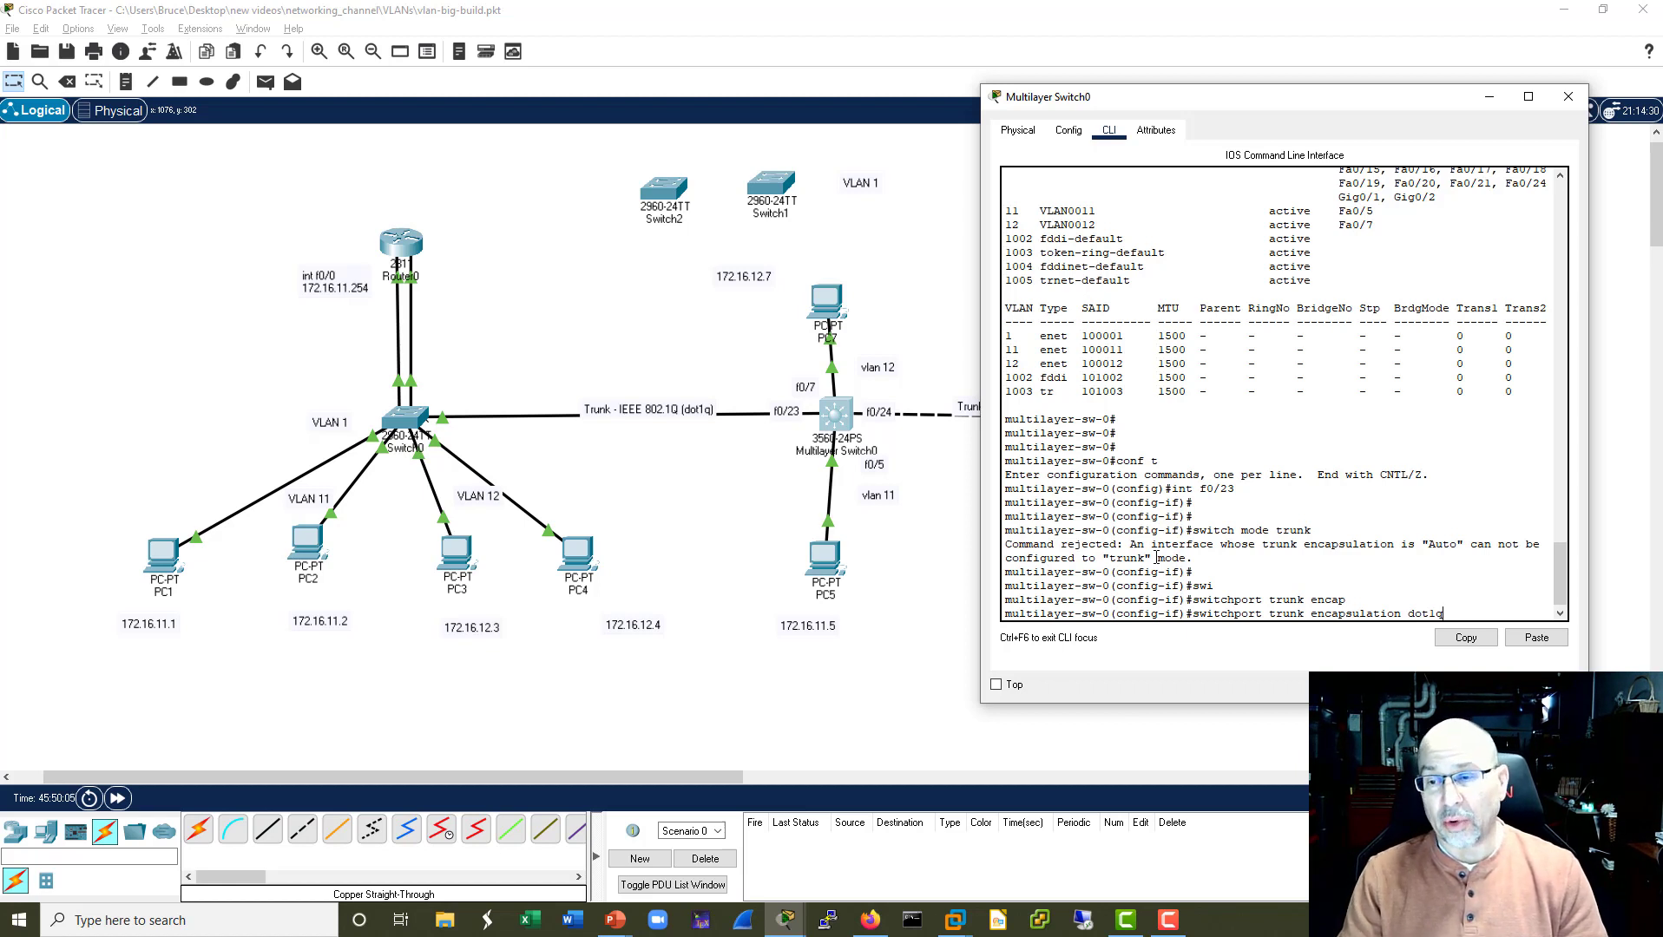
key("Return")
key("Return")
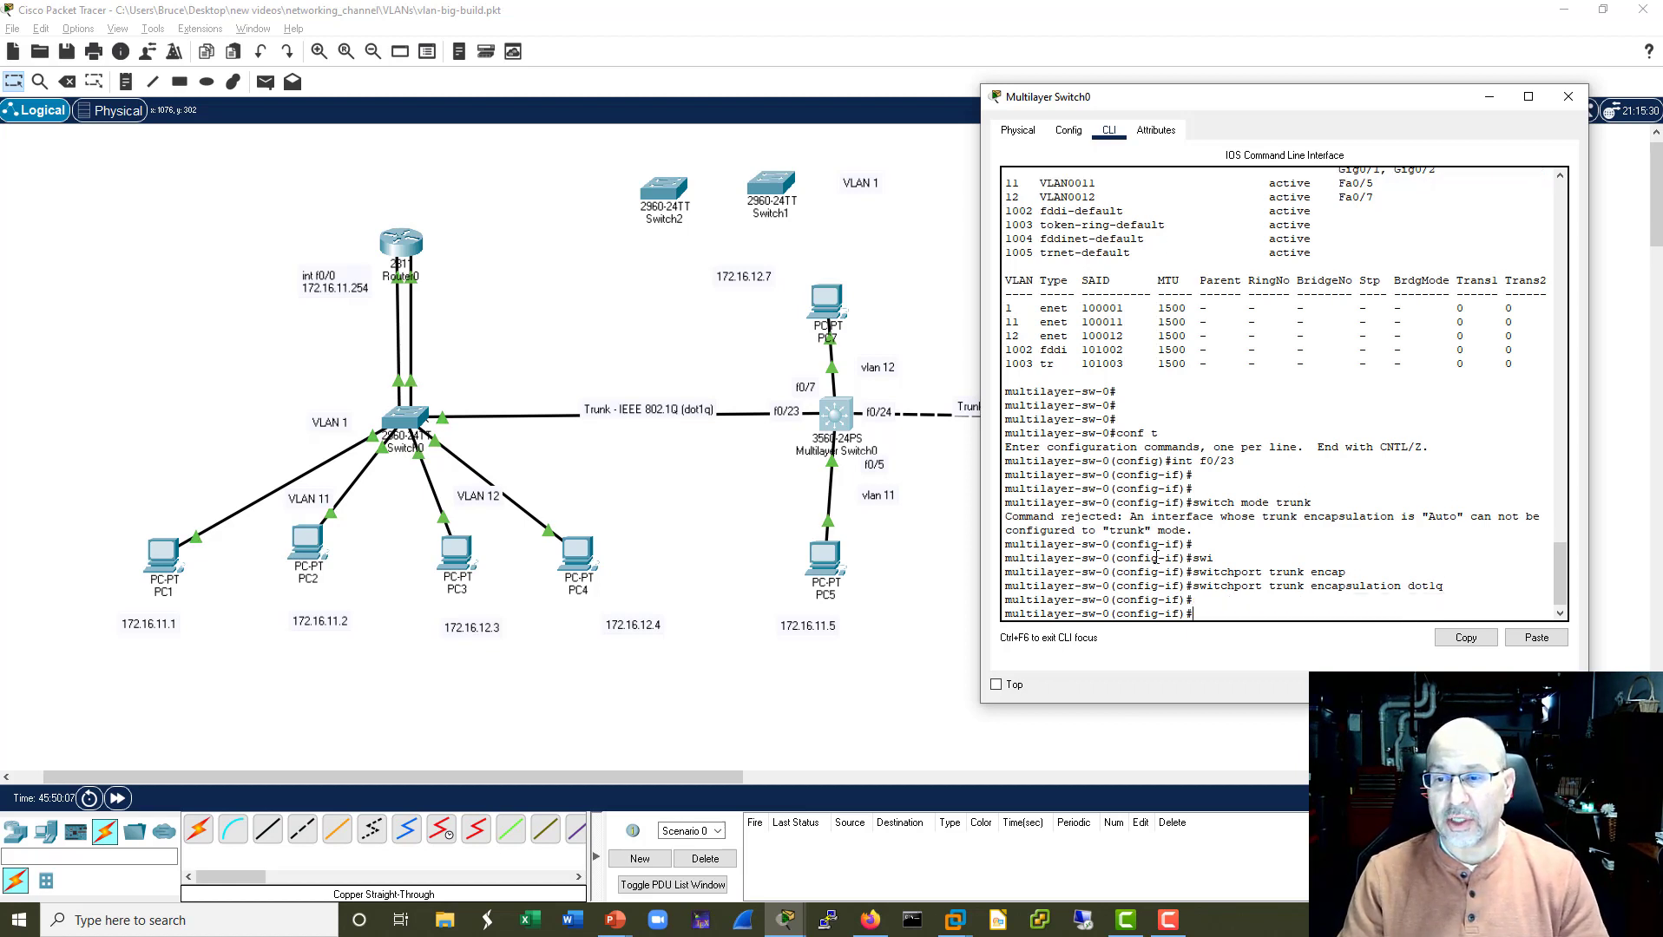
Put FastEthernet0/23 into trunk mode by reissuing switch mode trunk.
type("switch mode trunk")
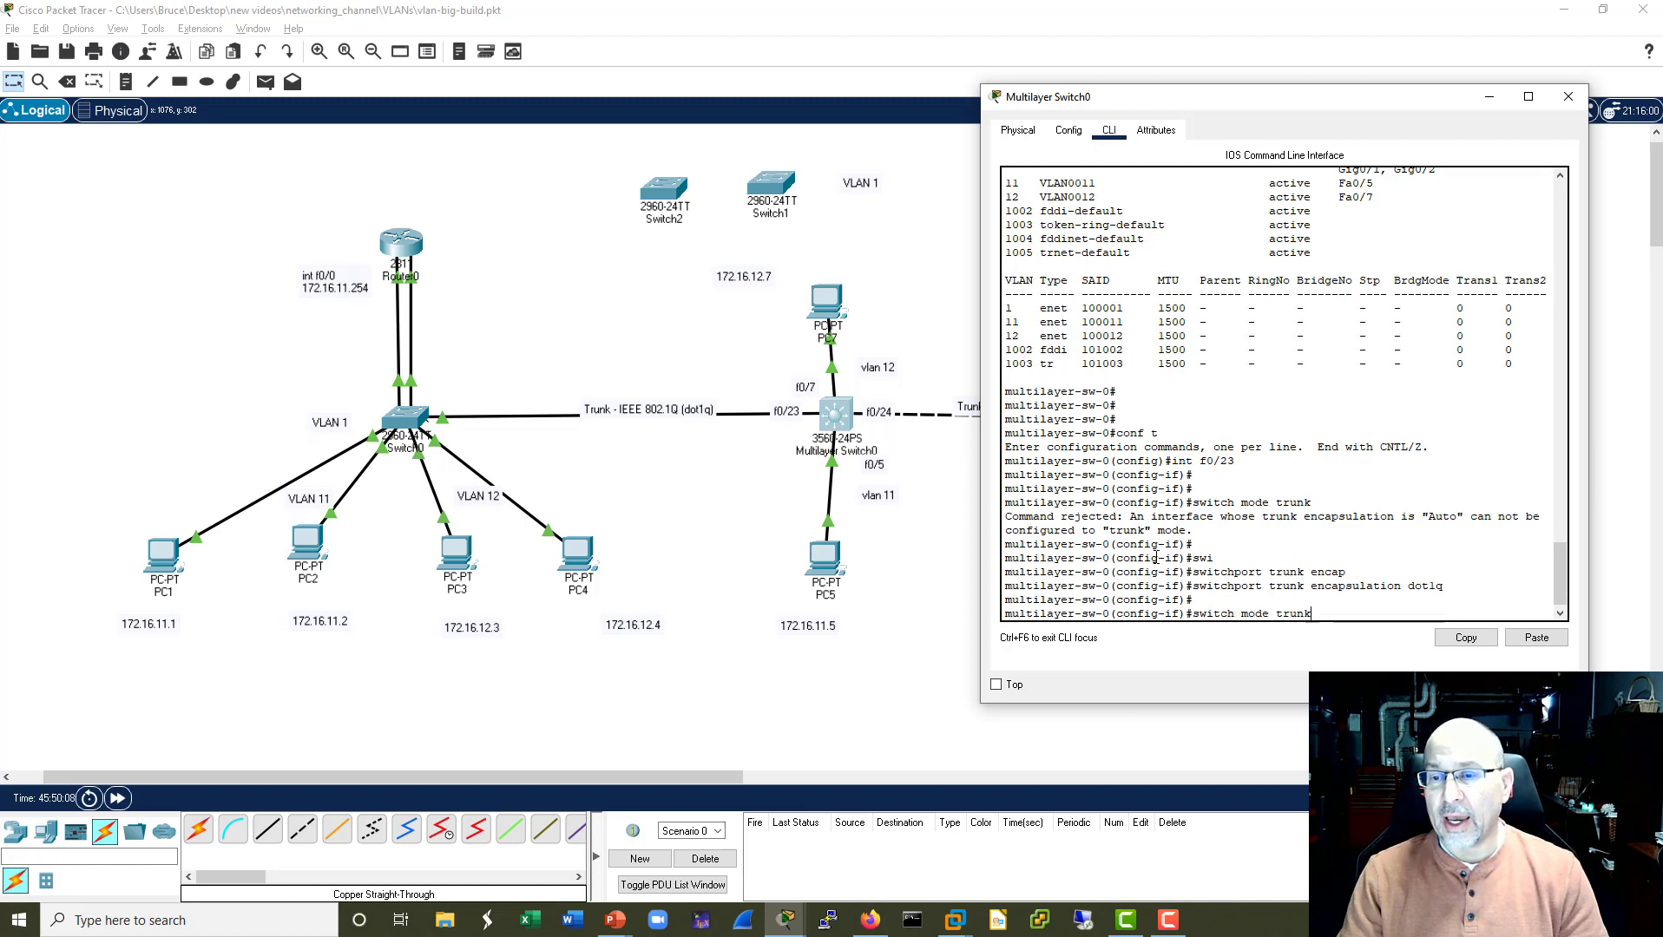
key("Return")
key("Return")
key("Return")
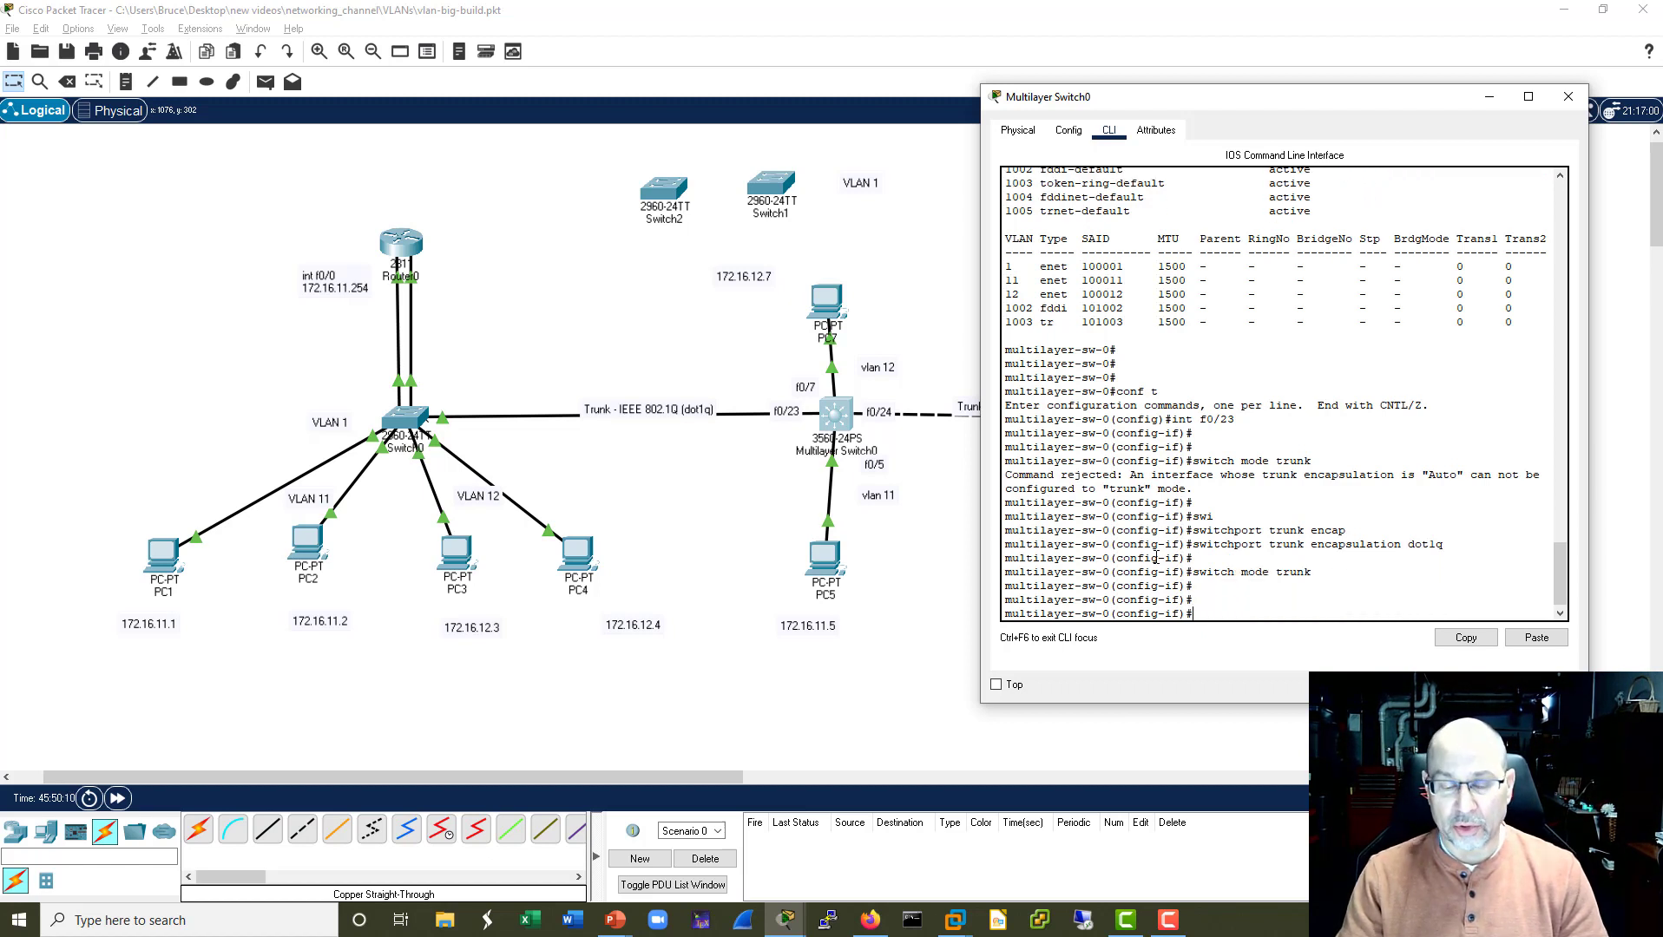
Select FastEthernet0/24 with int f0/24 and set its trunk encapsulation with switchport trunk encapsulation dot1q.
type("int f0/2")
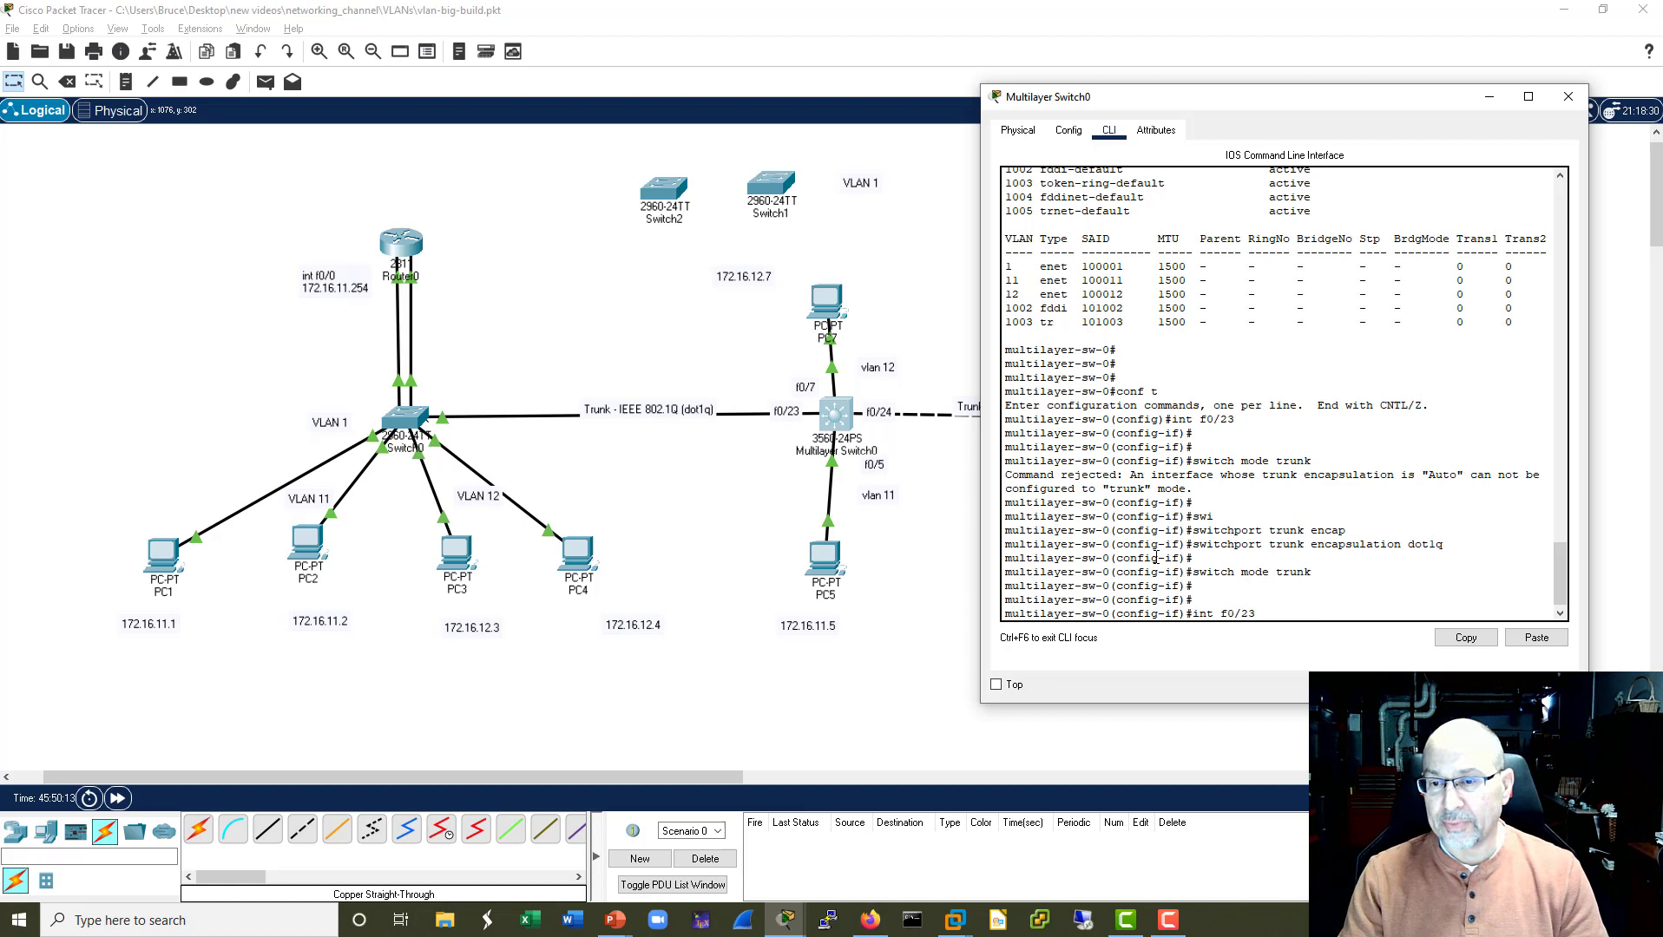
type("4")
key("Return")
type("switch mode trunk")
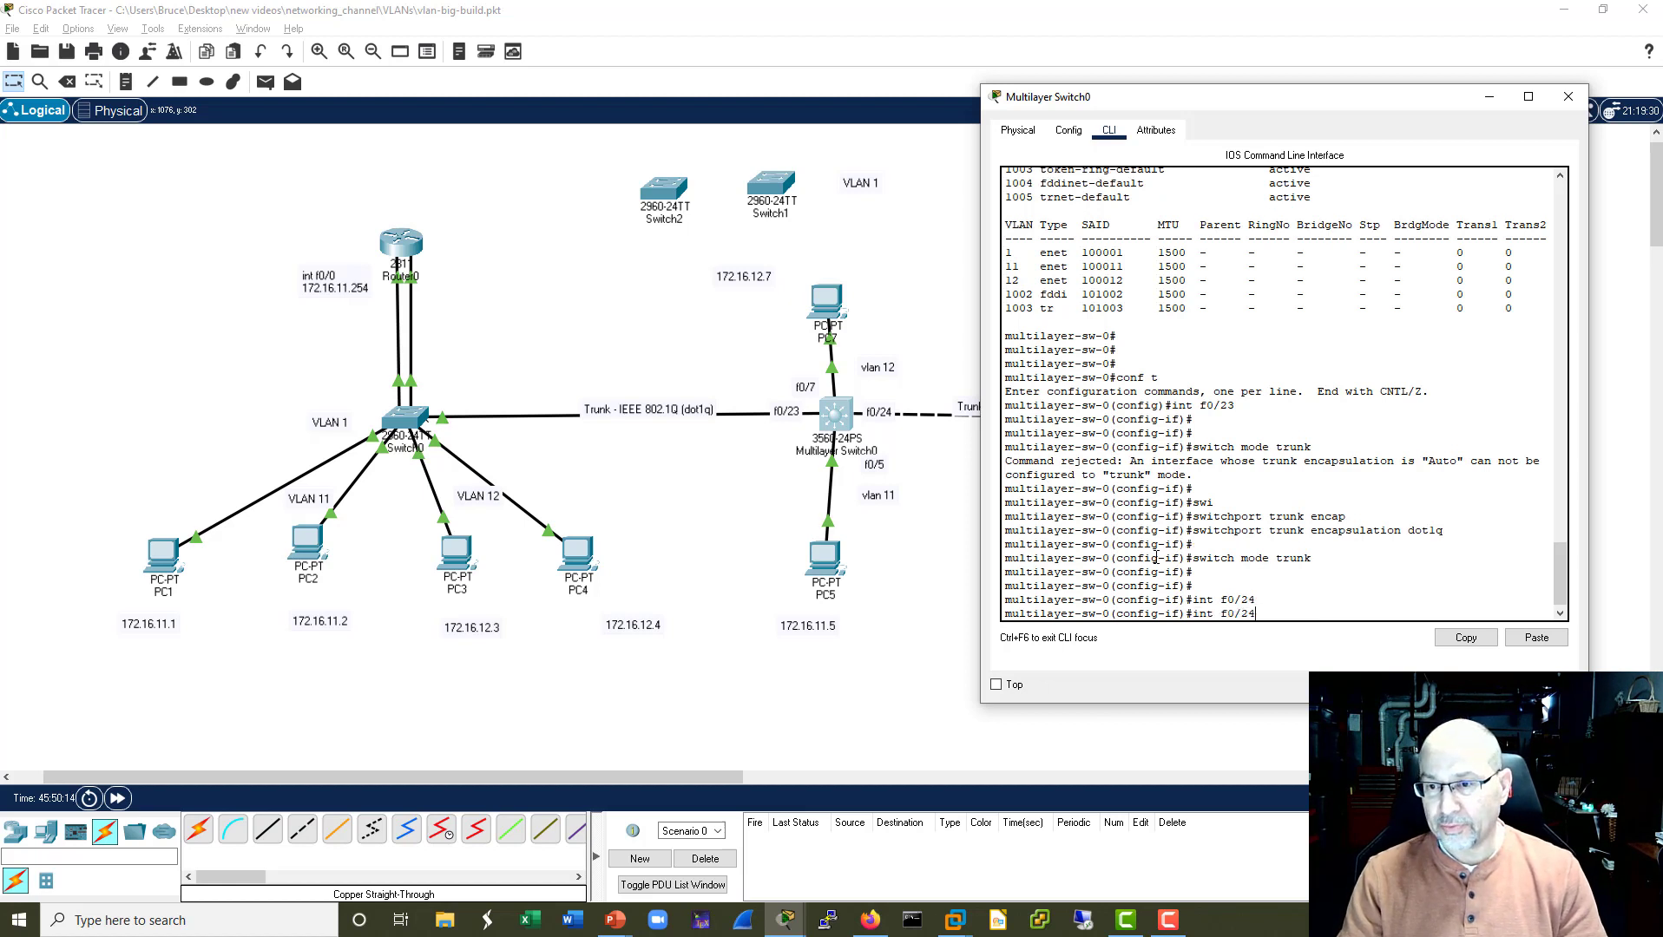
key("Up")
key("Up")
key("Up")
key("Return")
key("Return")
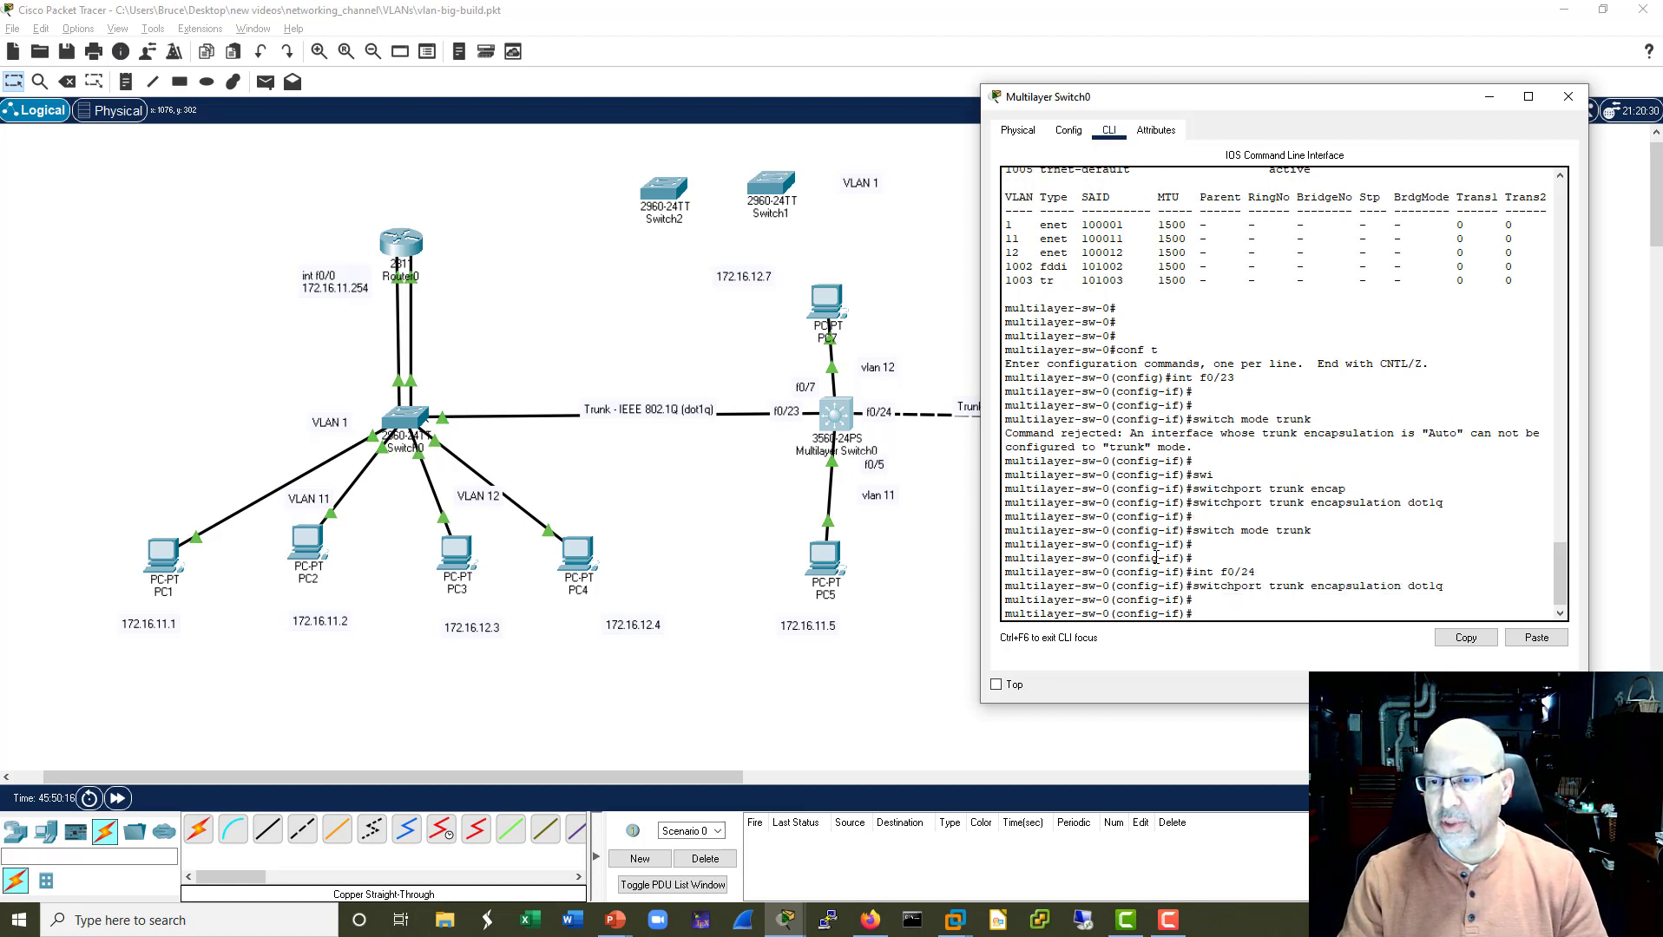
Put FastEthernet0/24 into trunk mode with switch mode trunk and return to the privileged EXEC prompt.
key("Up")
key("Up")
key("Up")
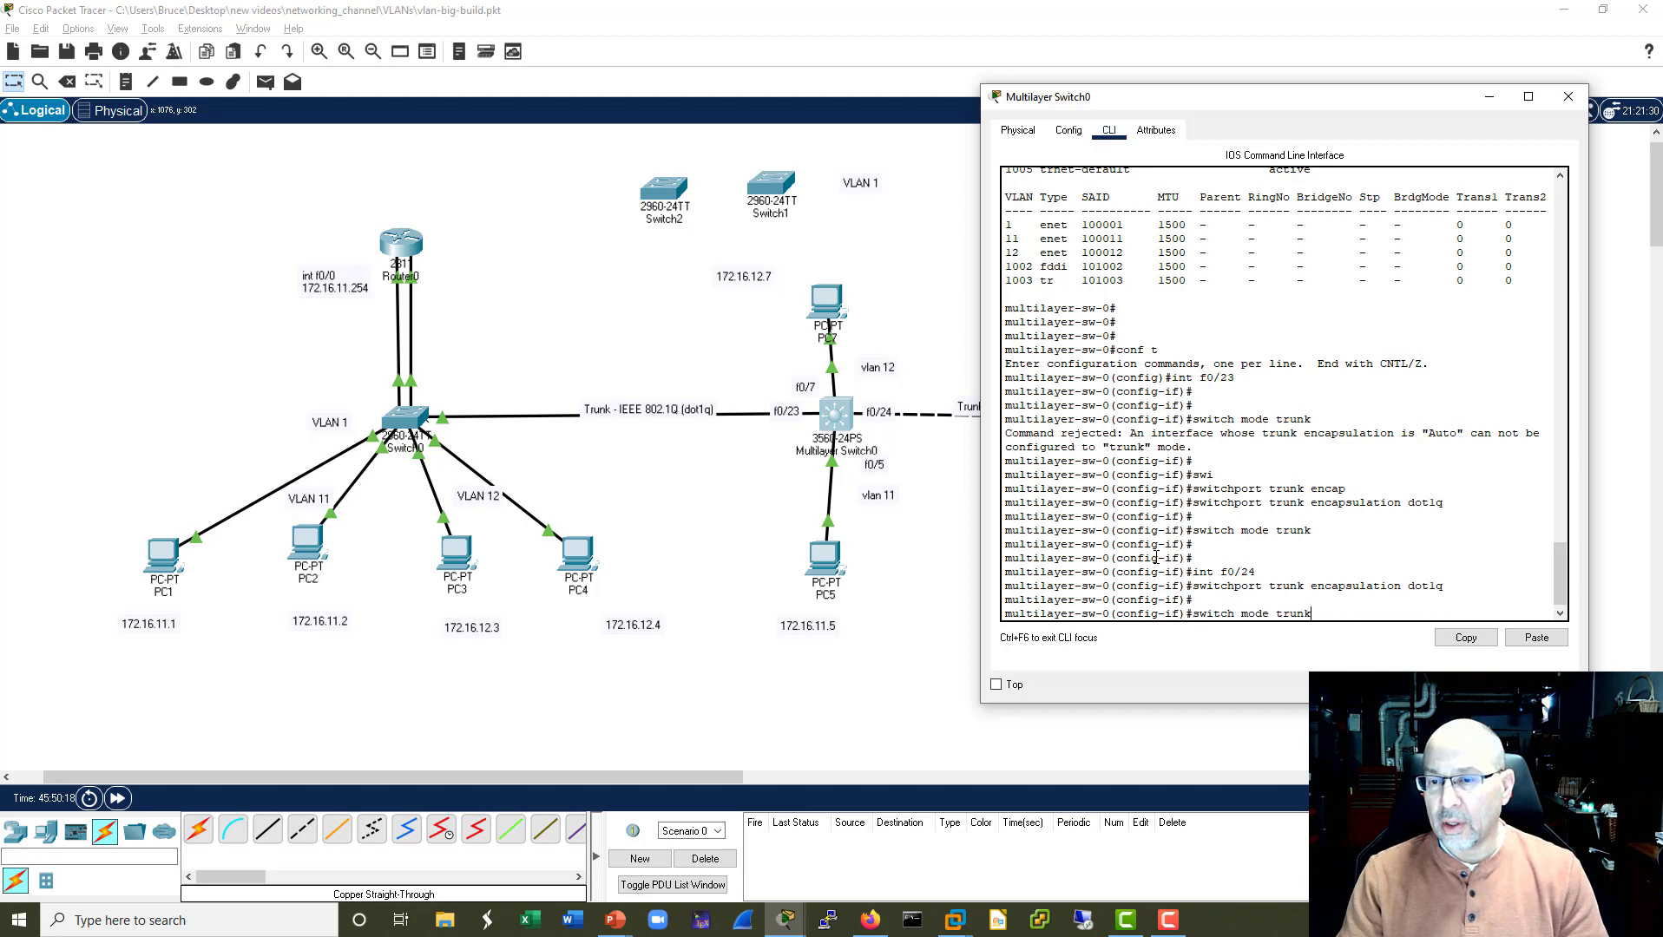
key("Return")
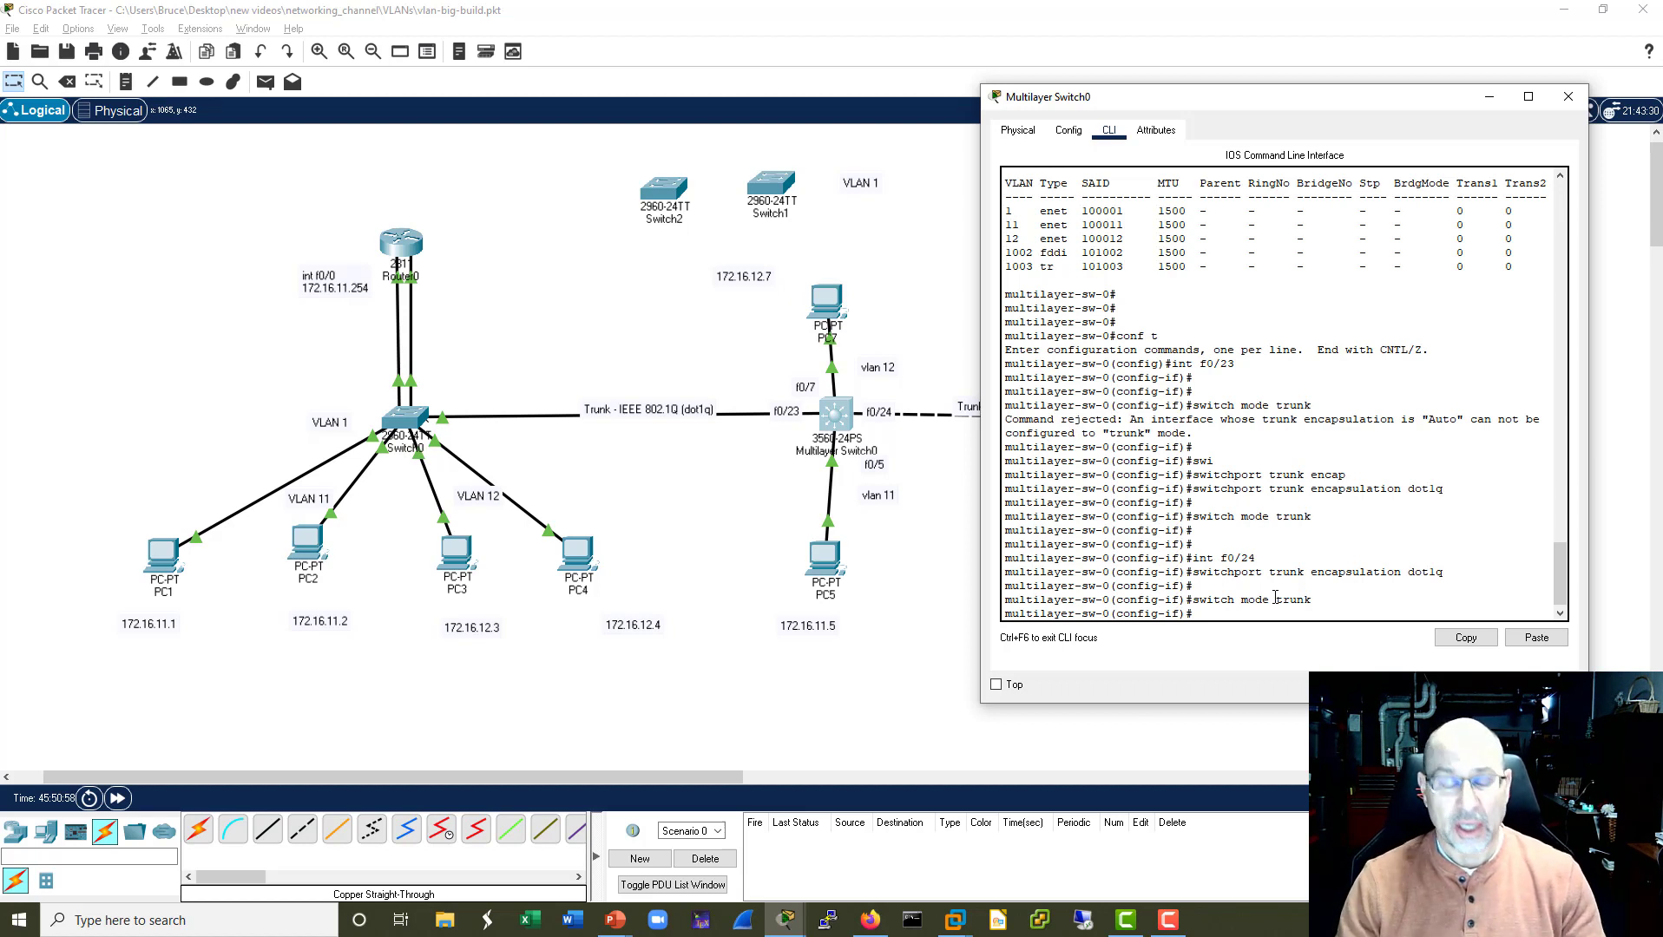
key("Return")
key("Return")
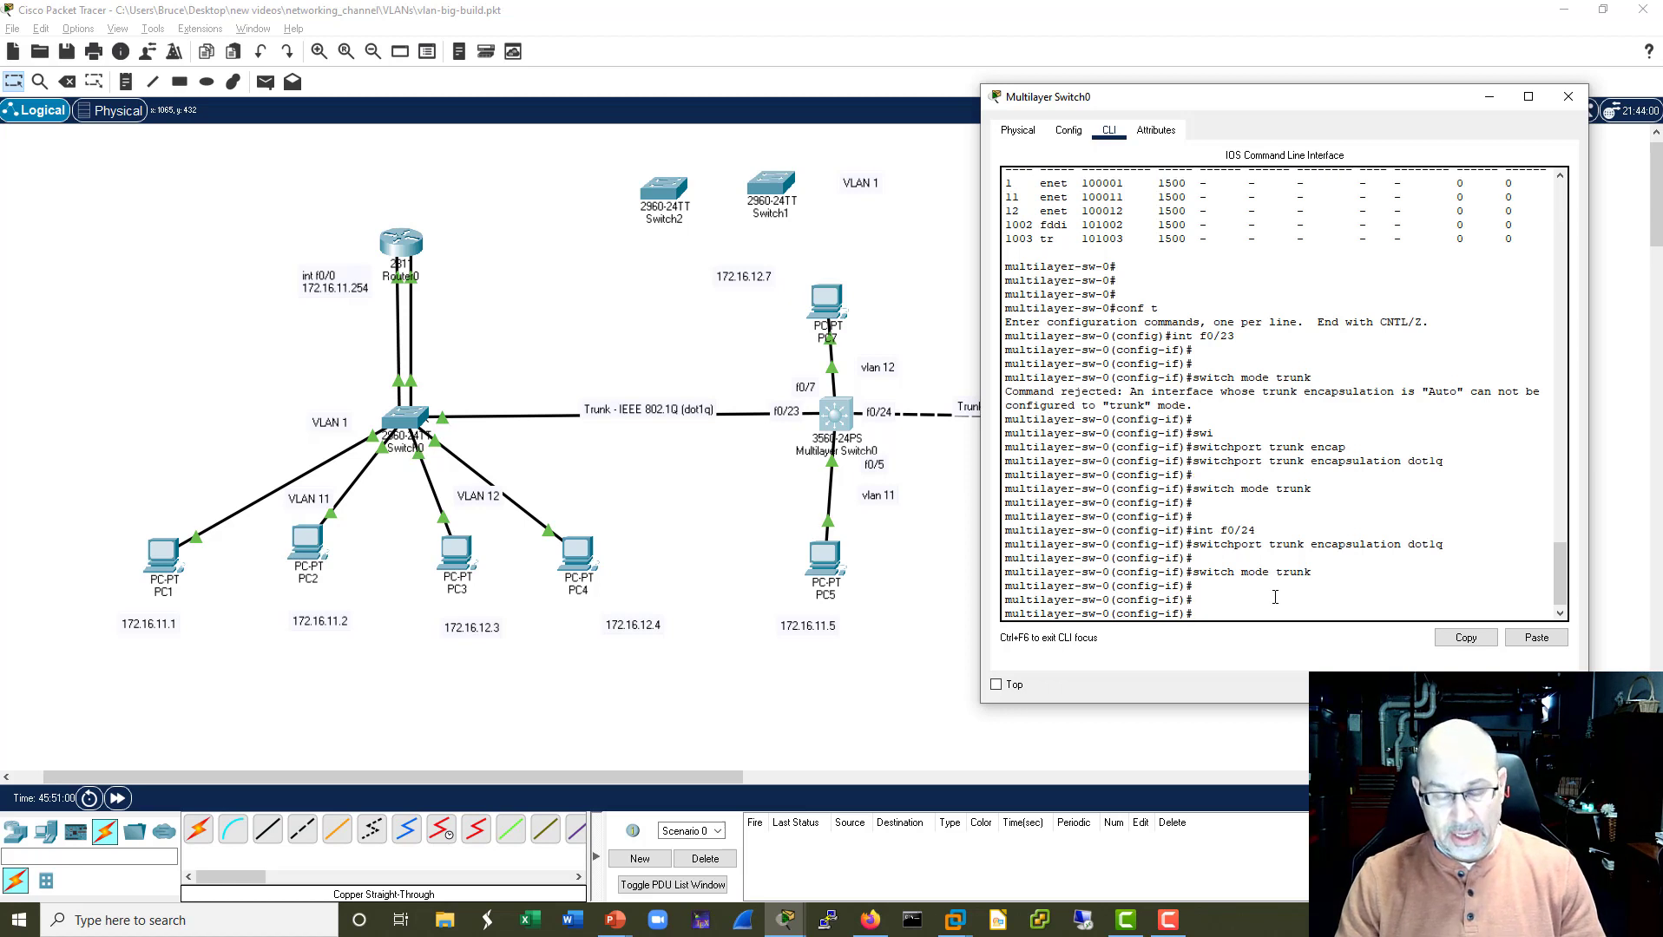
key("ctrl+z")
key("Return")
key("Return")
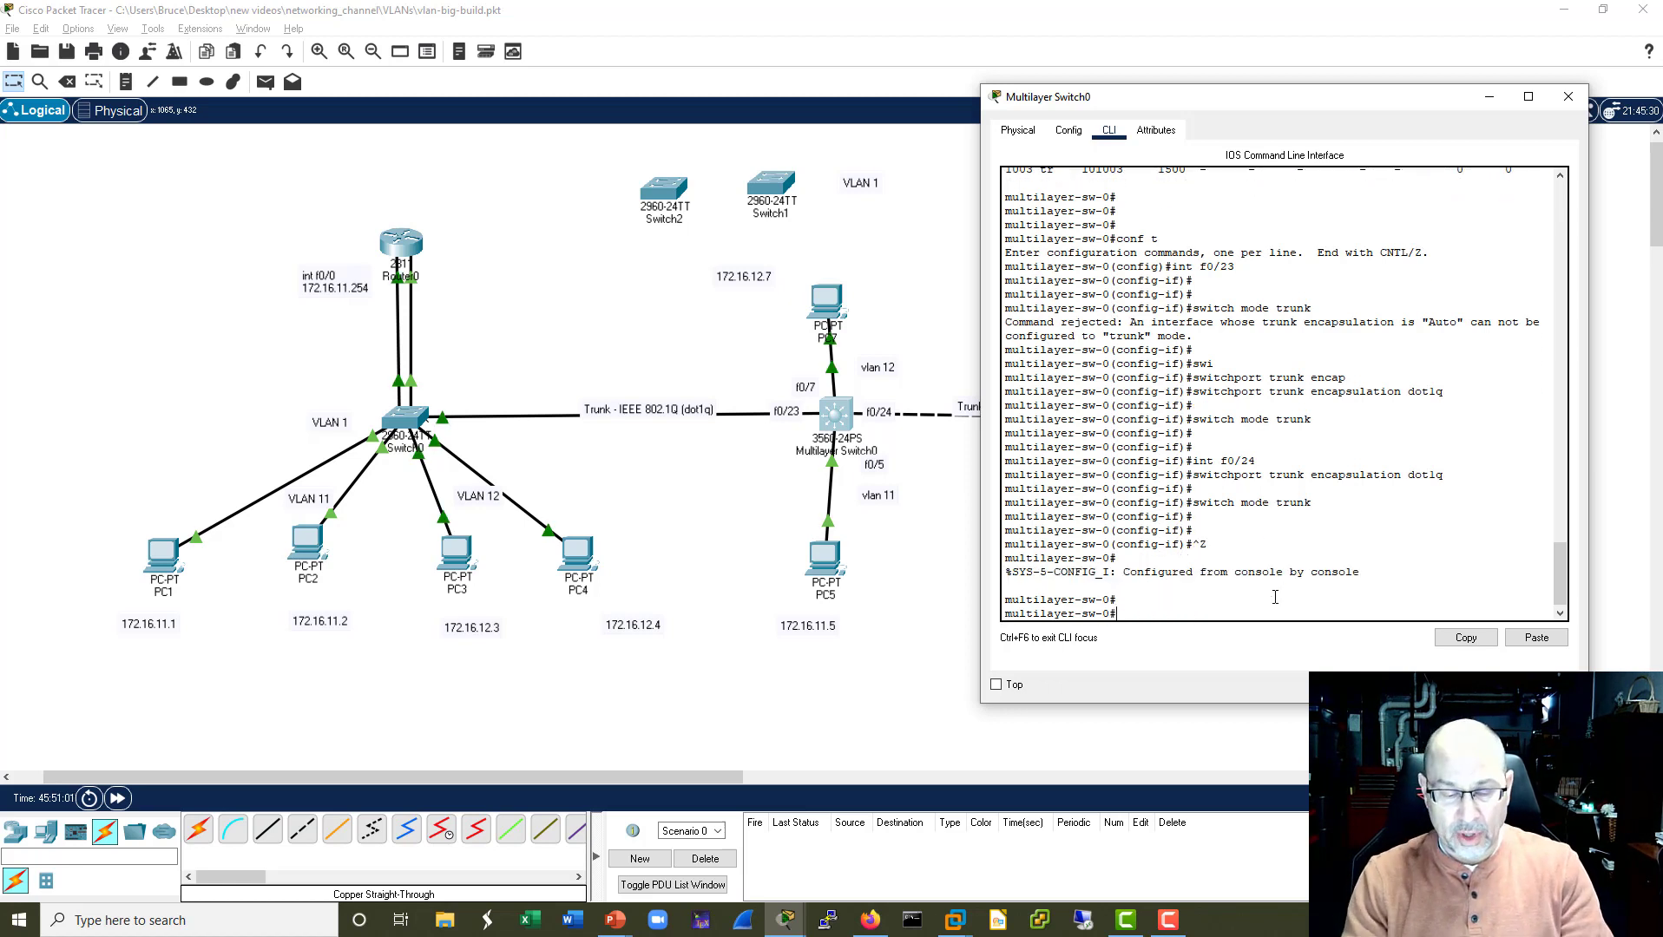
Display FastEthernet0/24's interface details with sh int f0/24 and quit the paged output.
type("sh int f0/24")
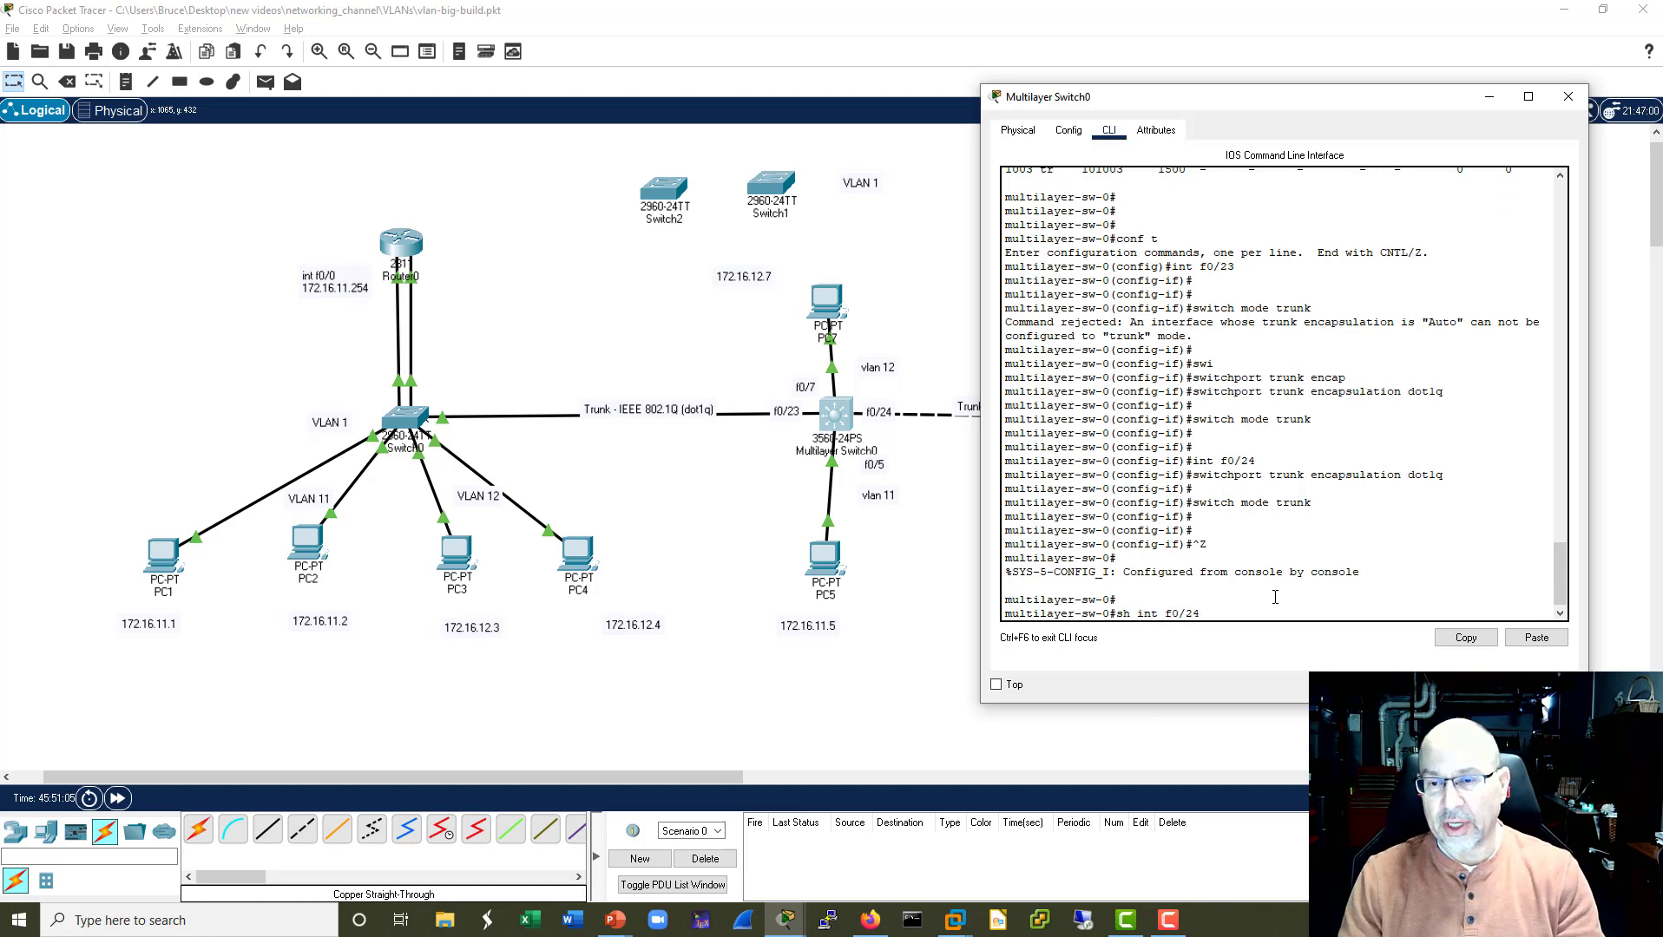
key("Return")
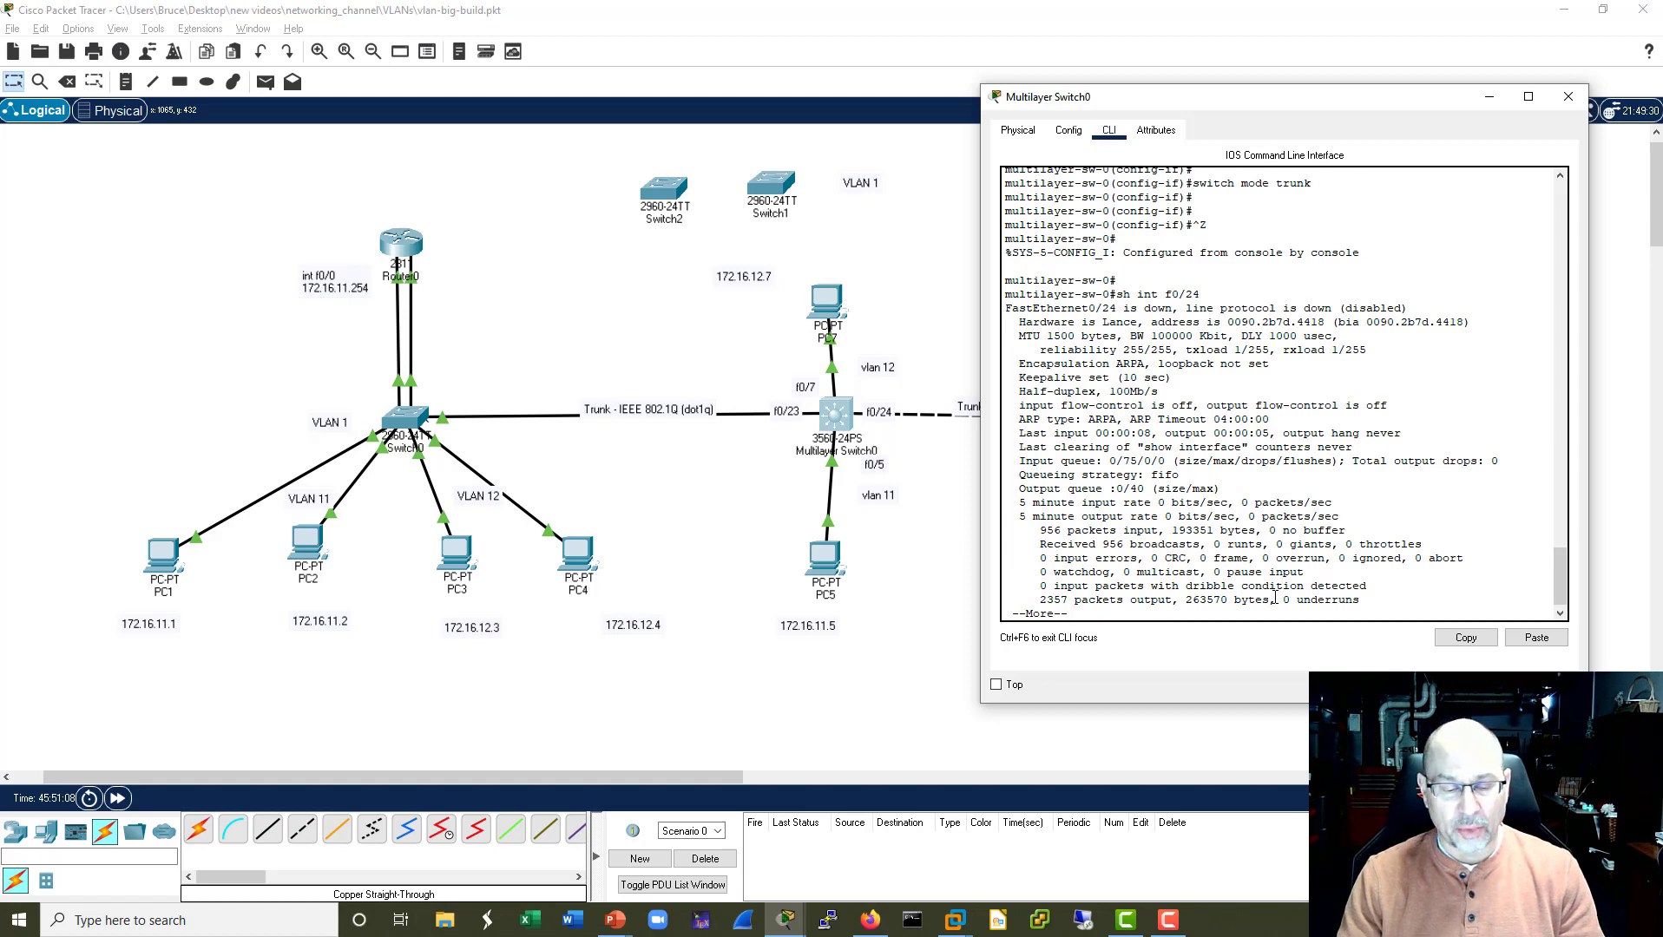
key("q")
List the available options for sh int f0/24 and display the port's trunk settings with sh int f0/24 switchport.
key("Up")
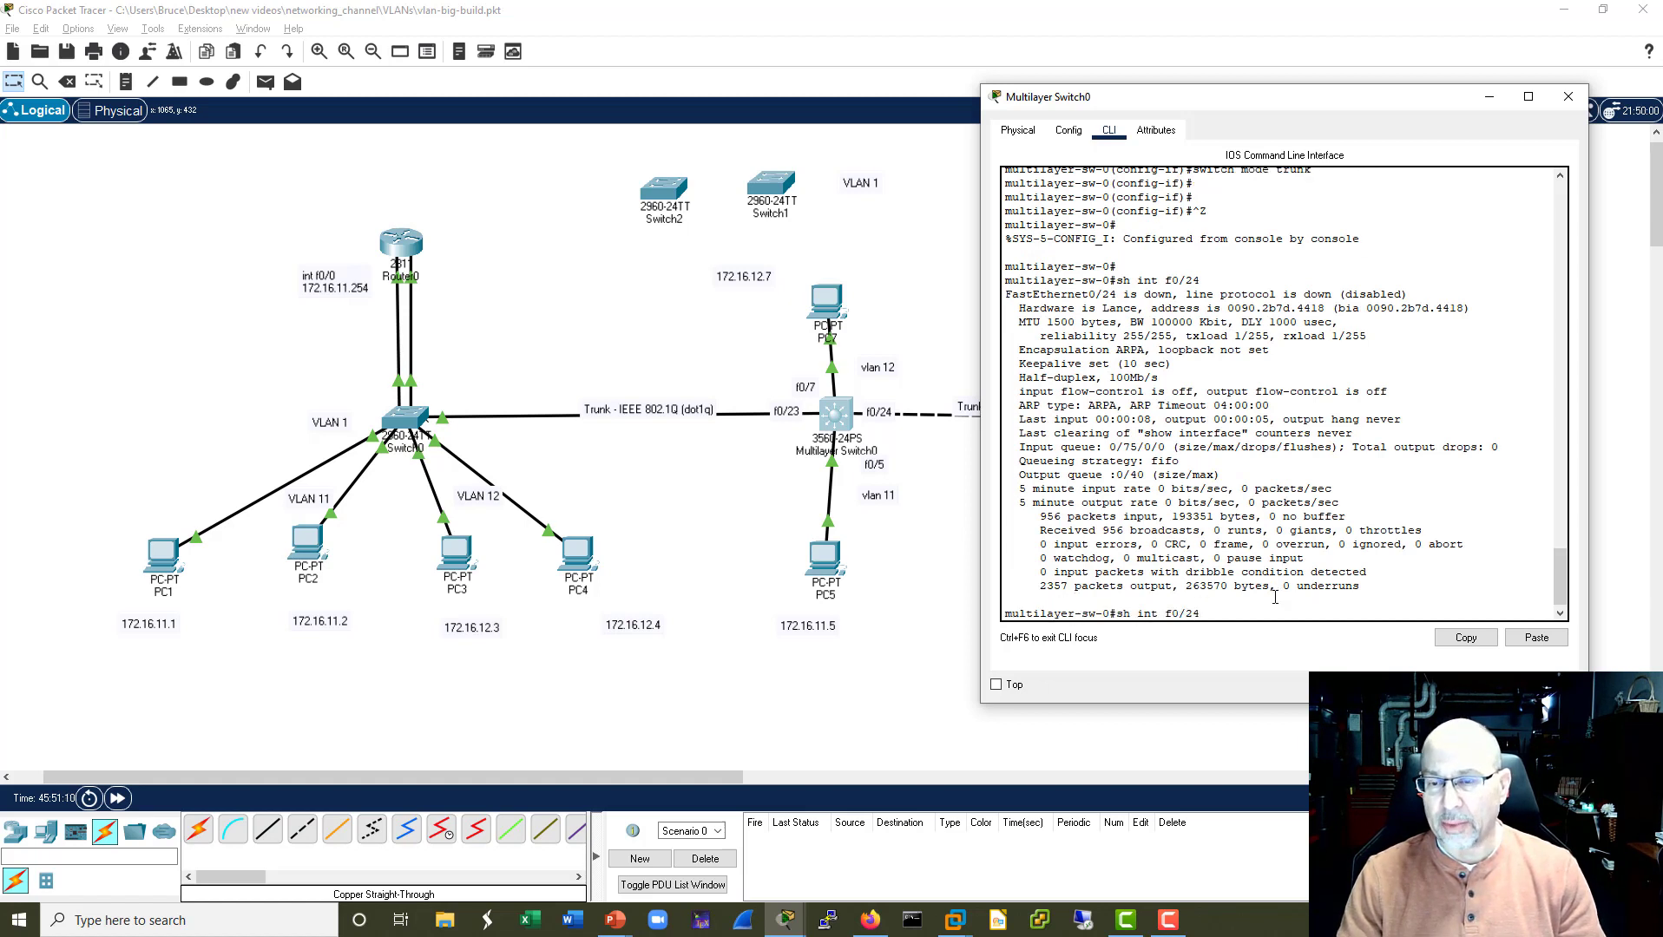
type("?")
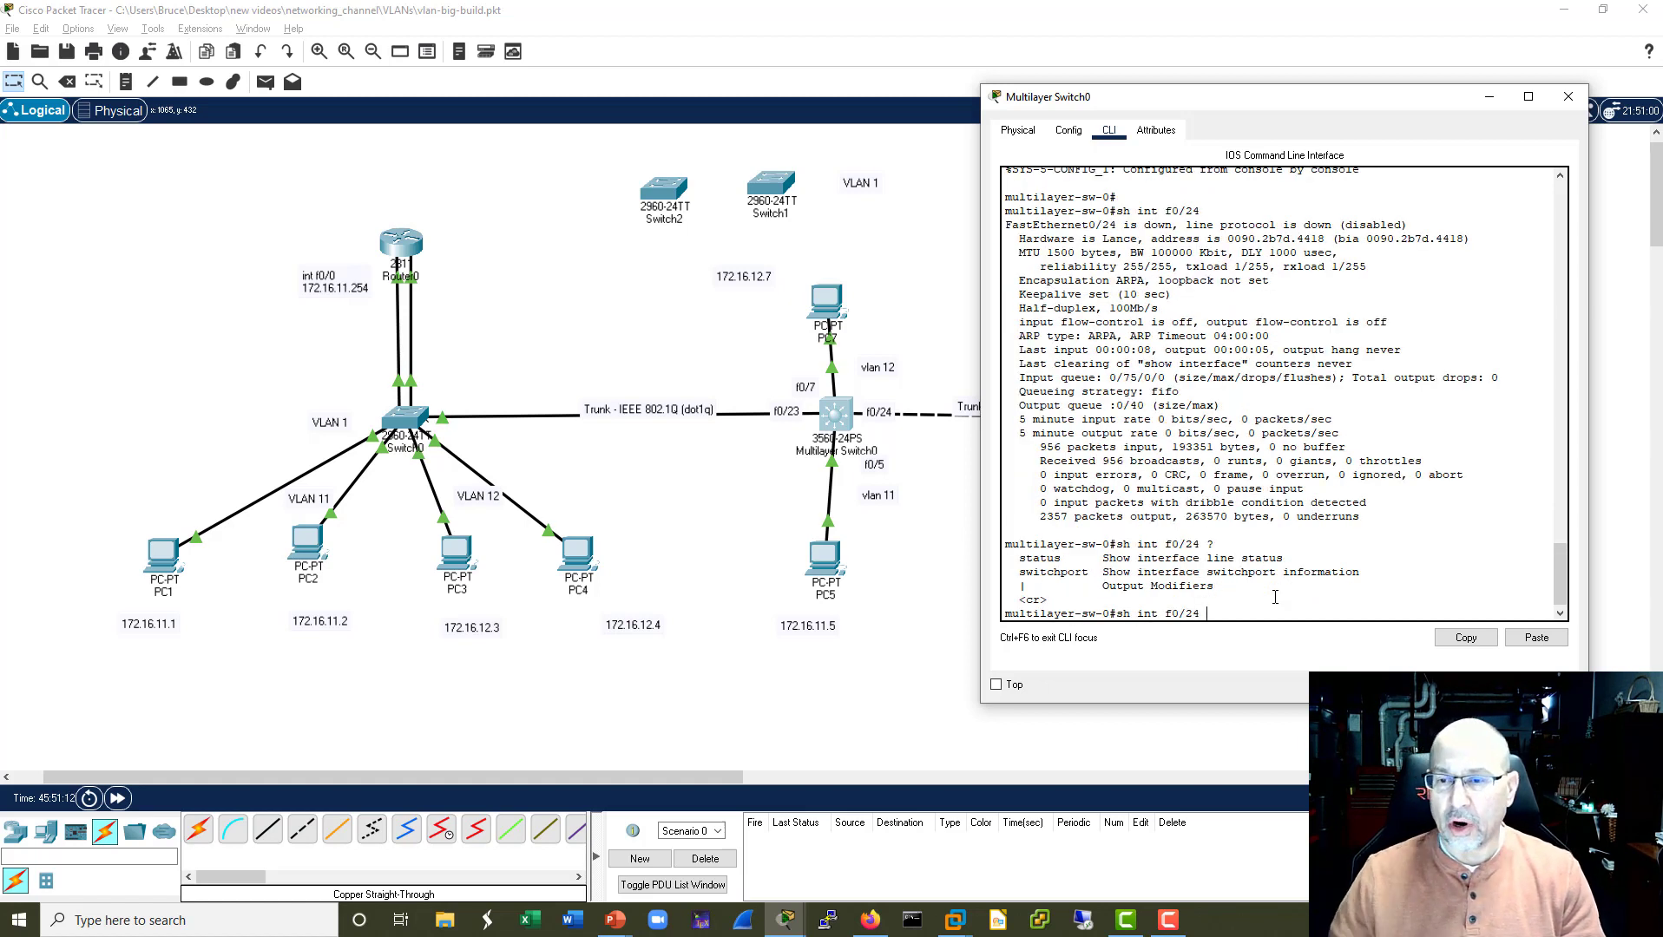
type("?")
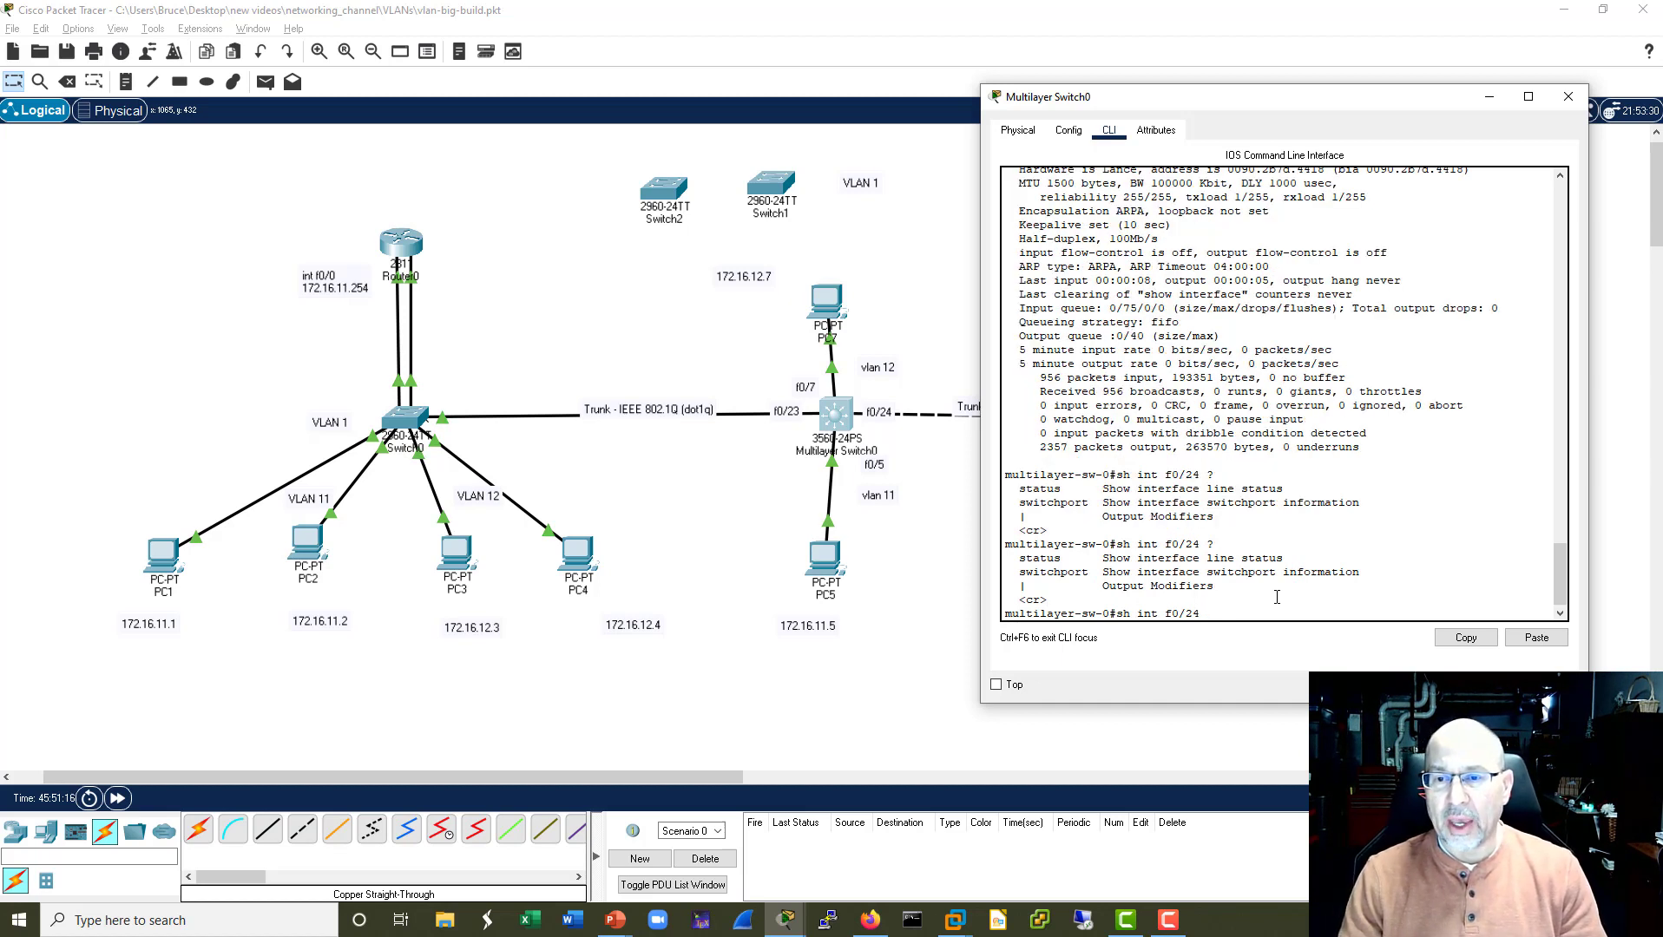
type("sw")
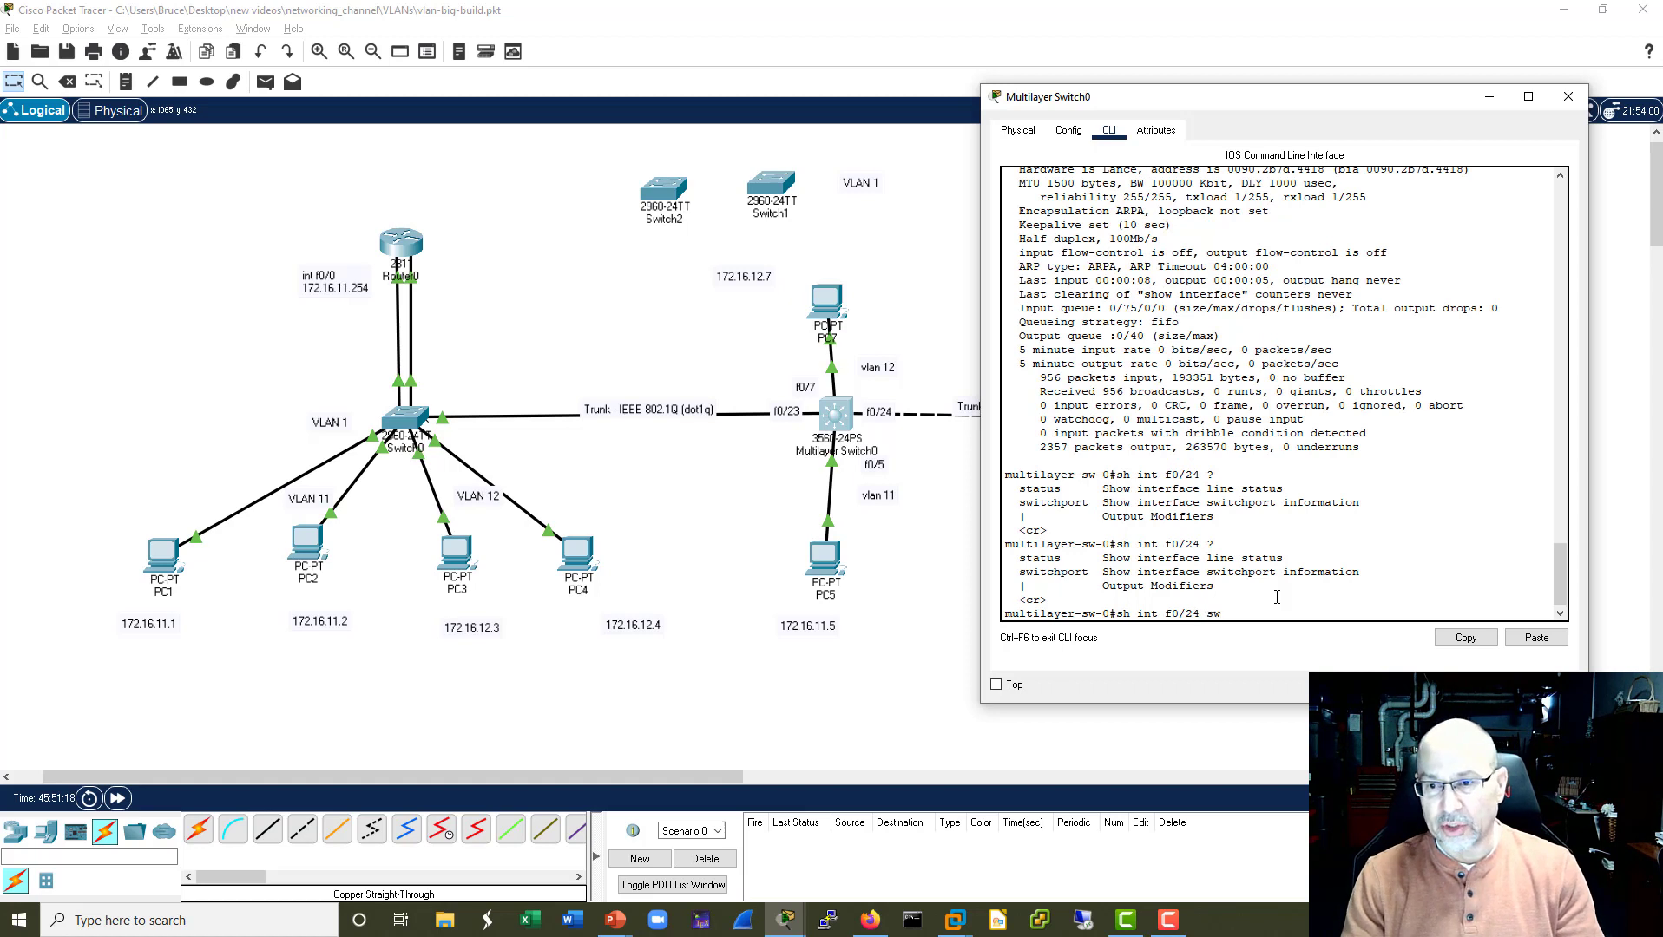
key("Tab")
key("Return")
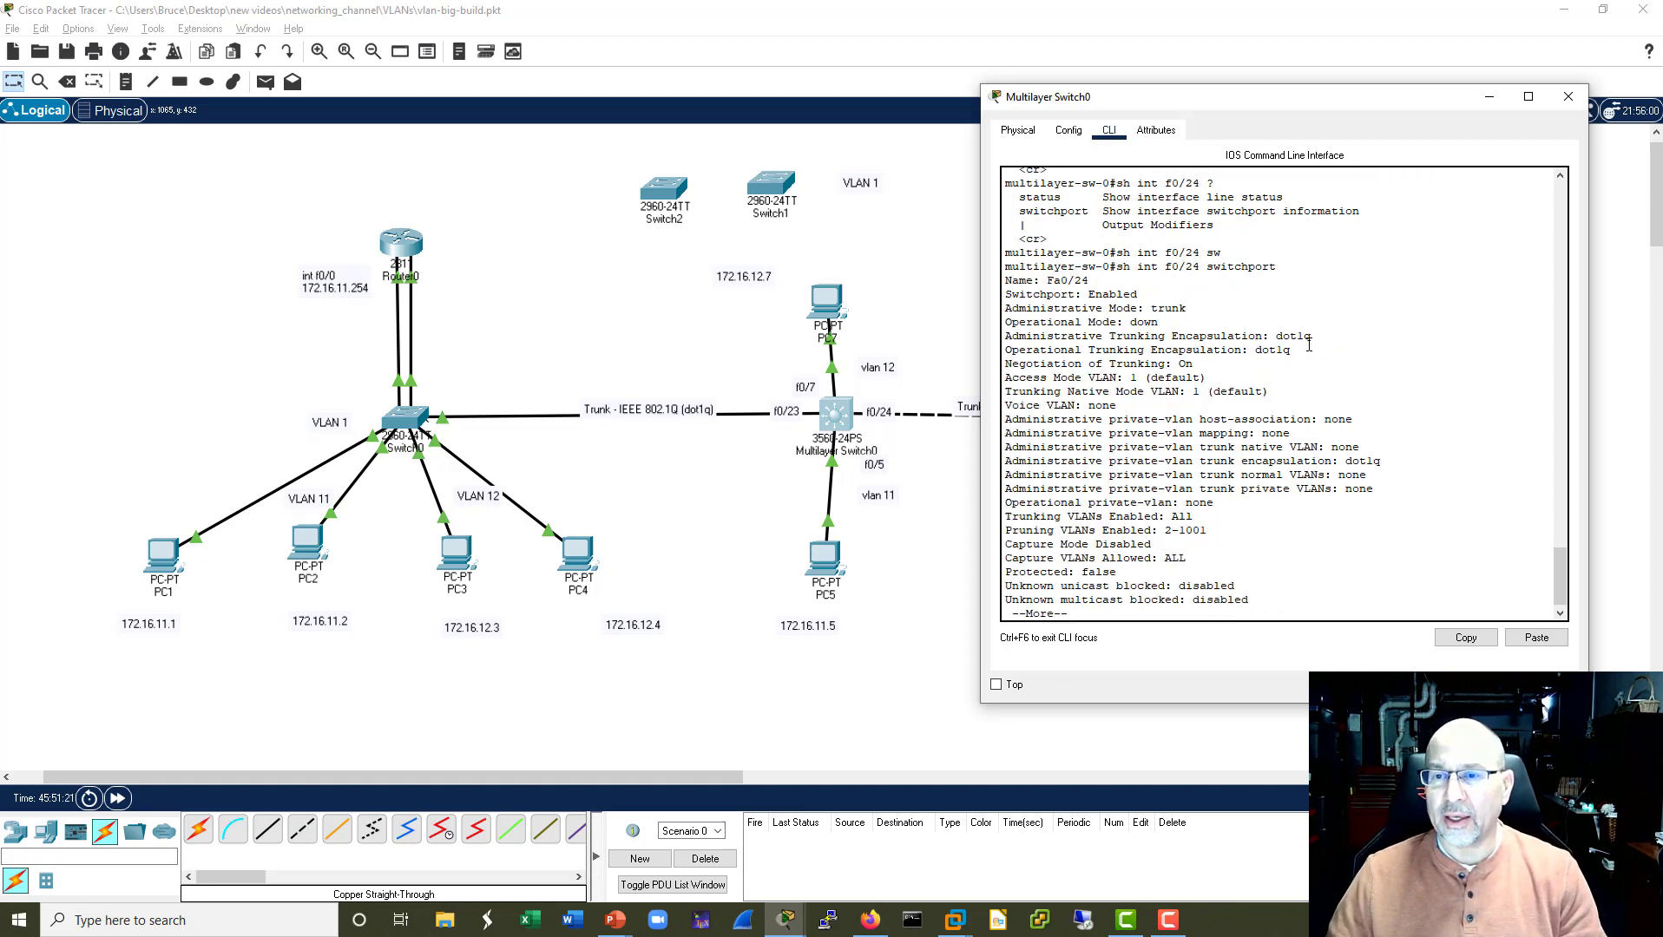
Examine the trunking encapsulation, trunking VLANs and pruning VLANs entries in FastEthernet0/24's switchport output, and close the multilayer switch's window.
left_click_drag(1293, 350, 995, 339)
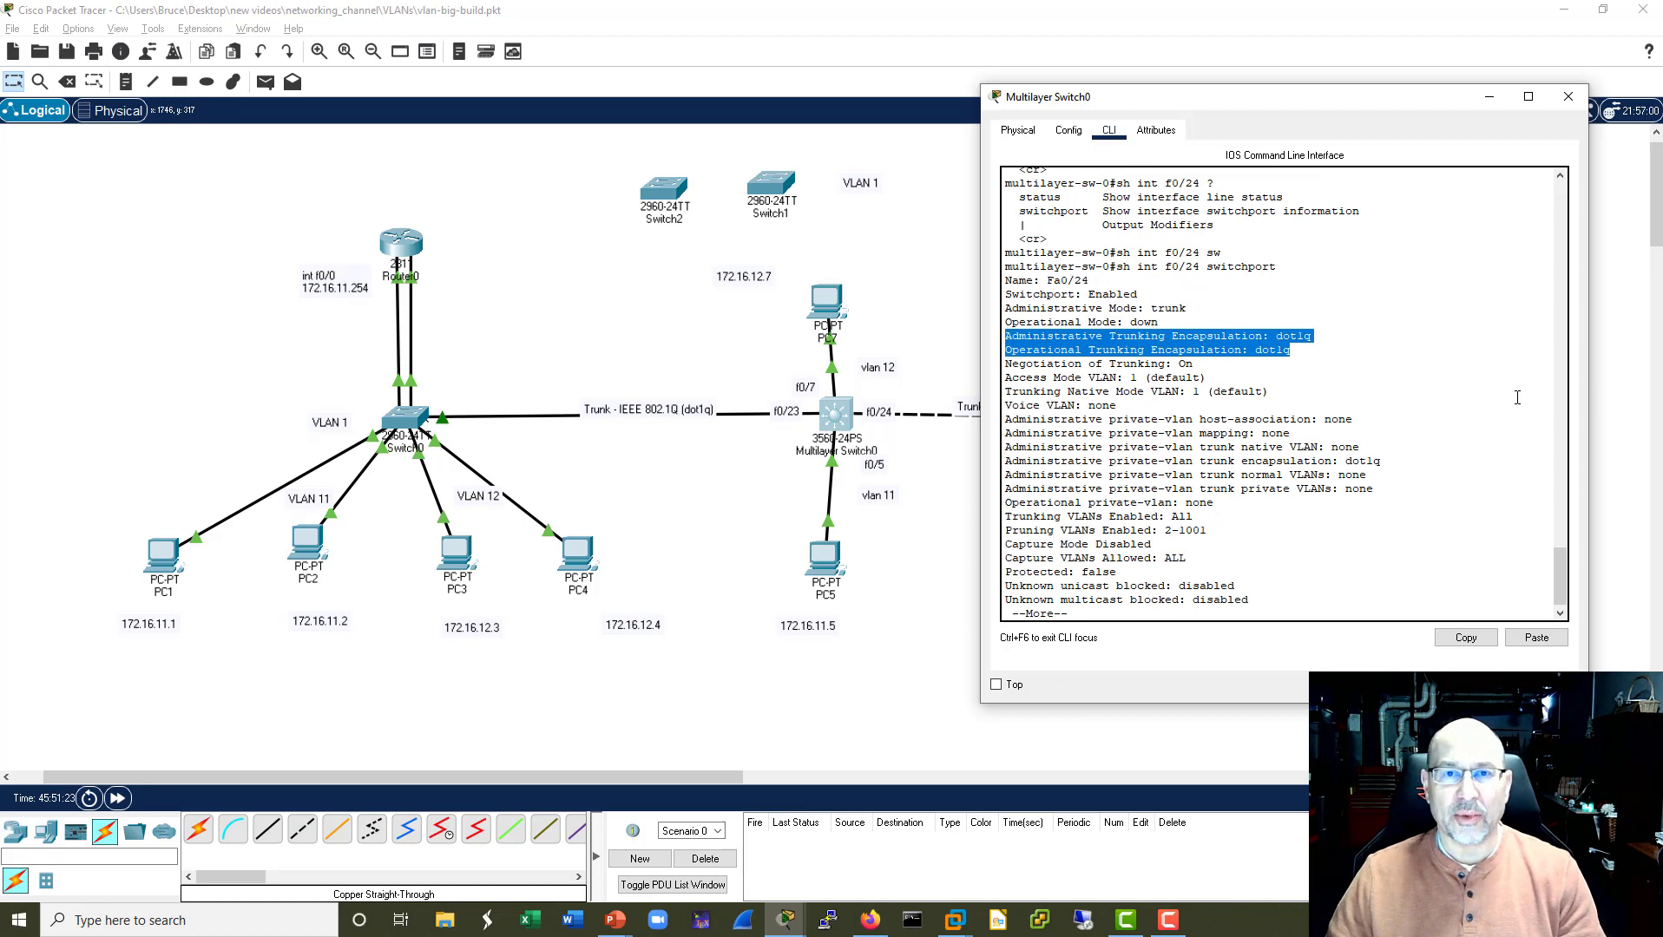
left_click(1363, 342)
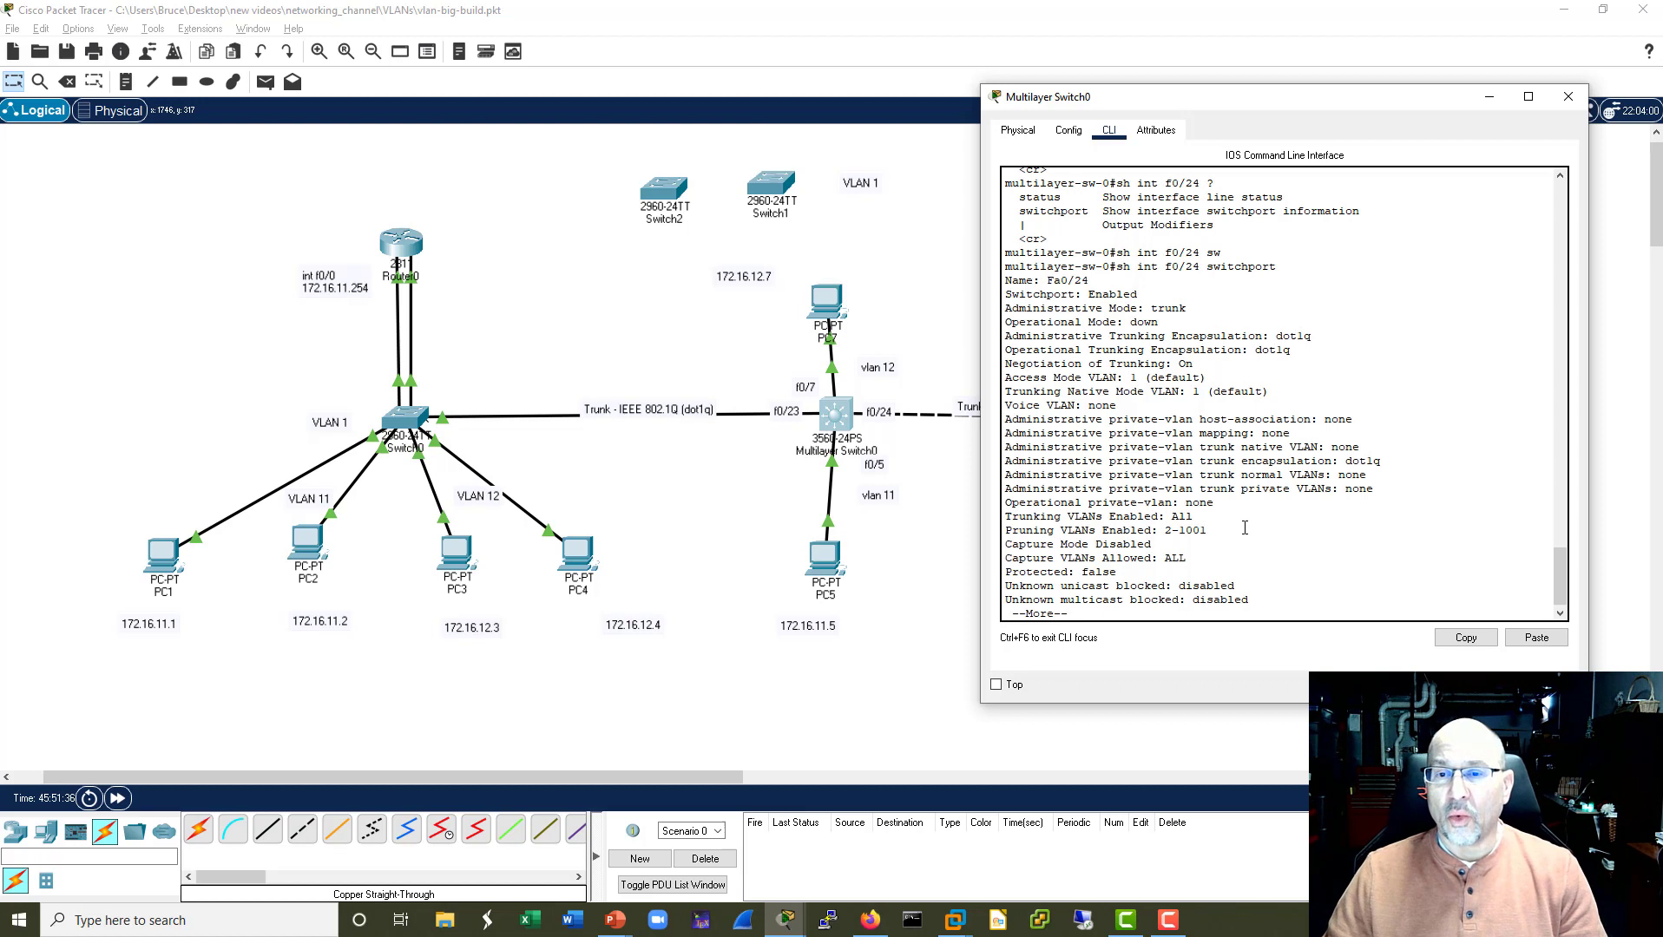
left_click_drag(1005, 515, 1368, 529)
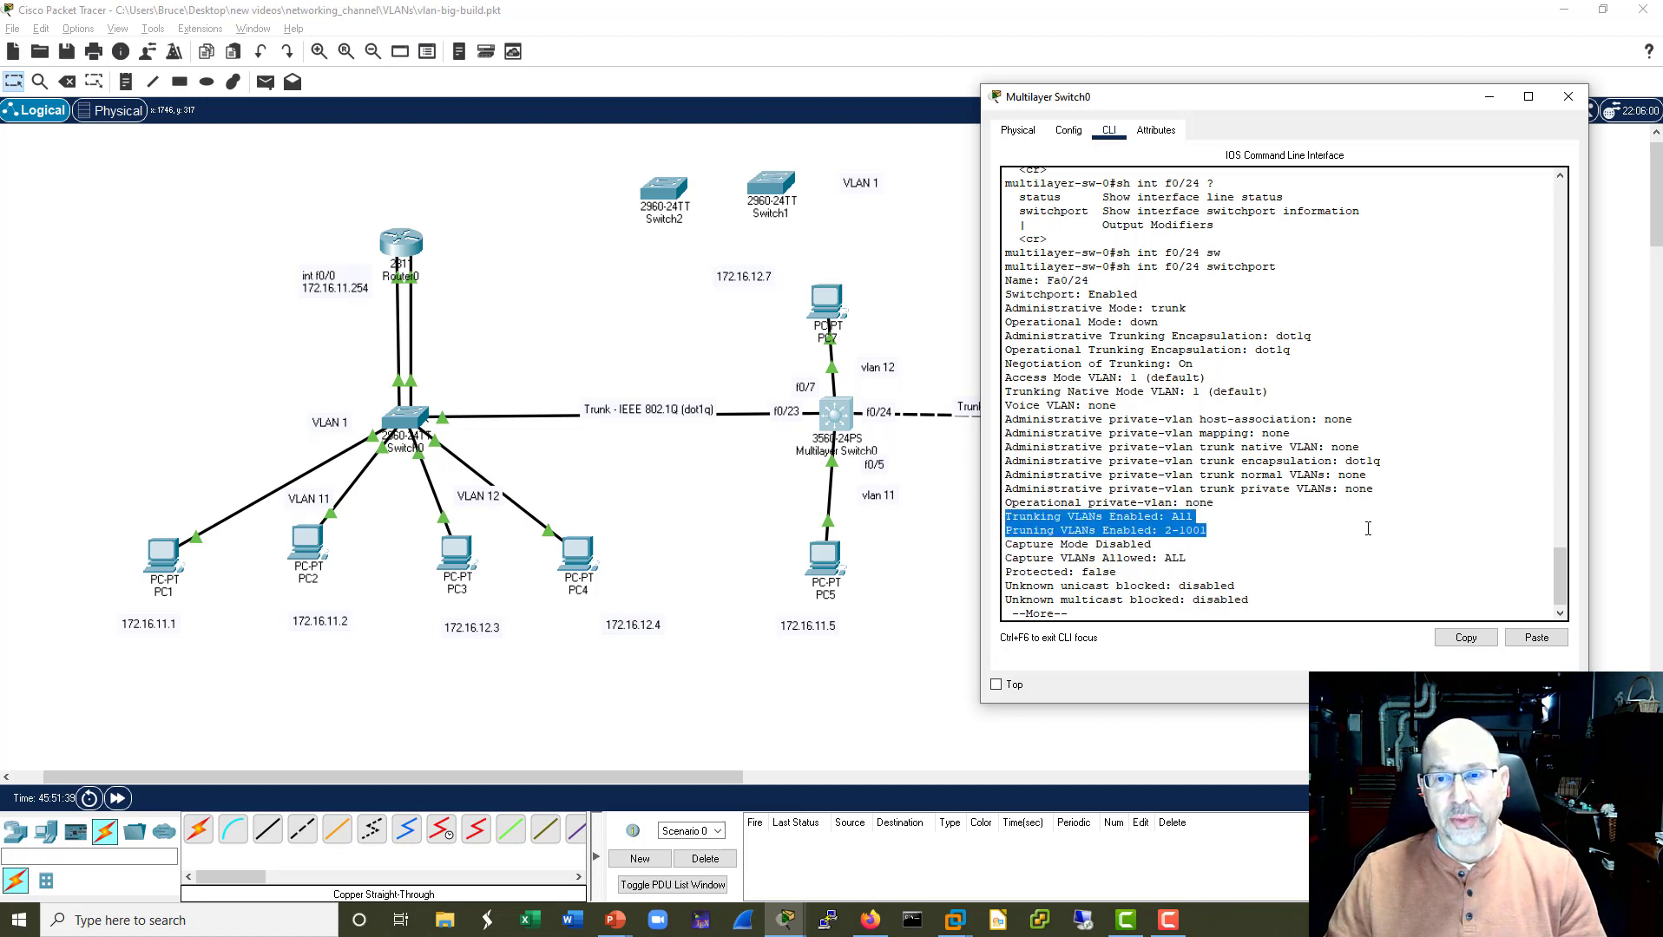
left_click(1233, 527)
left_click_drag(1212, 517, 1003, 516)
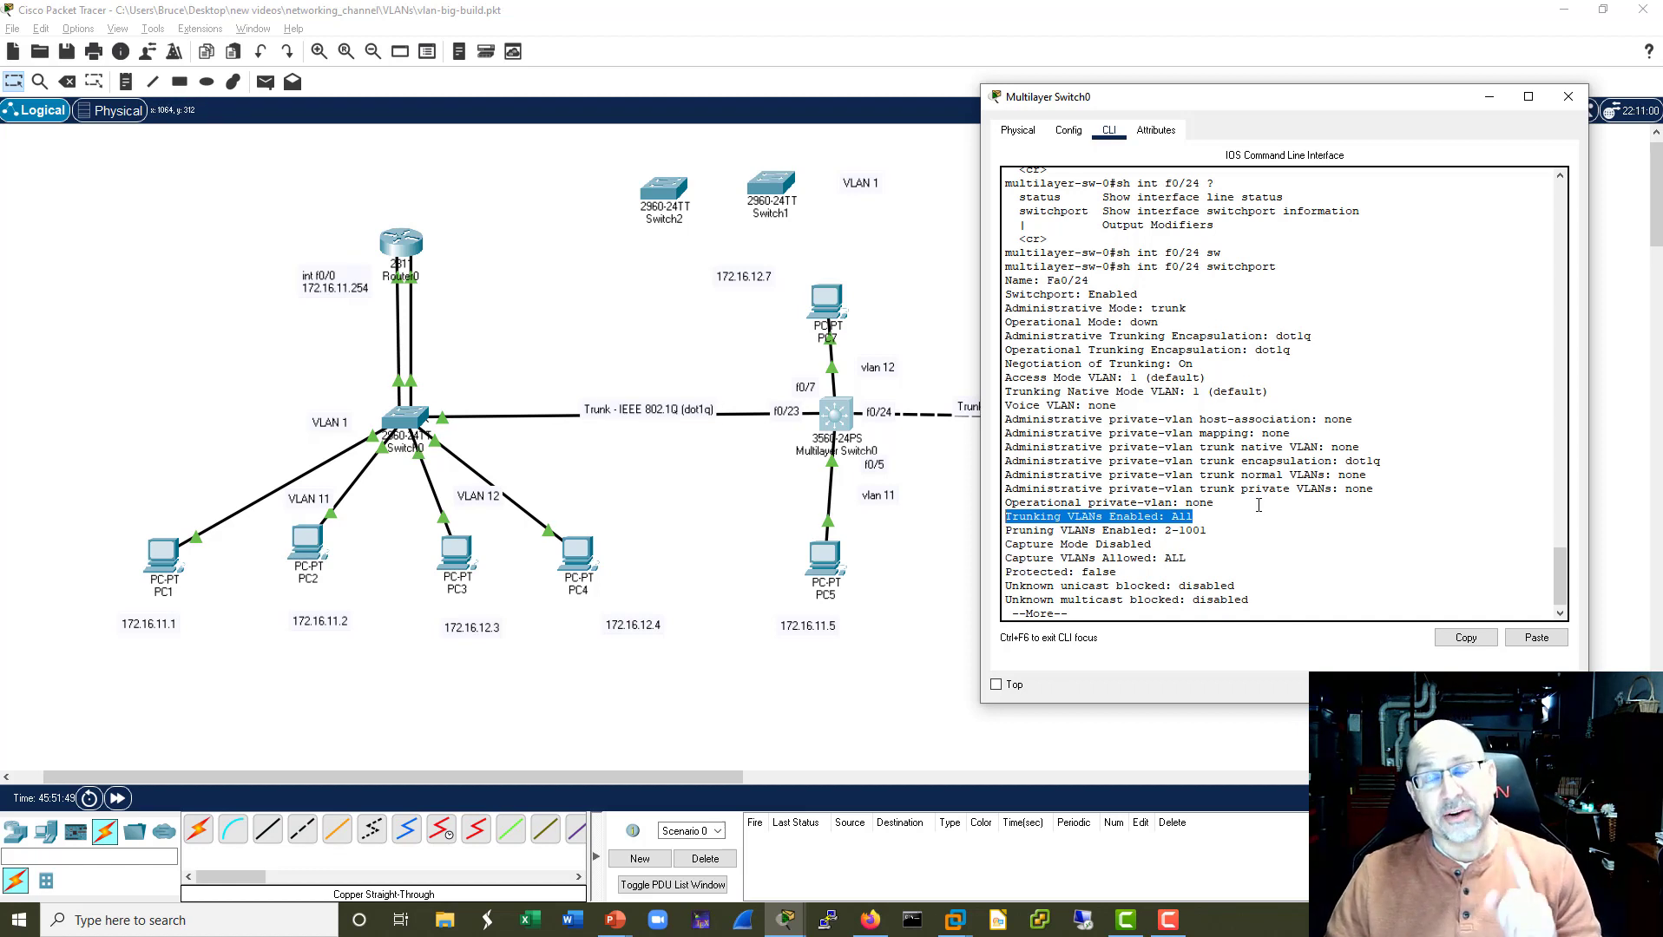
left_click(1276, 521)
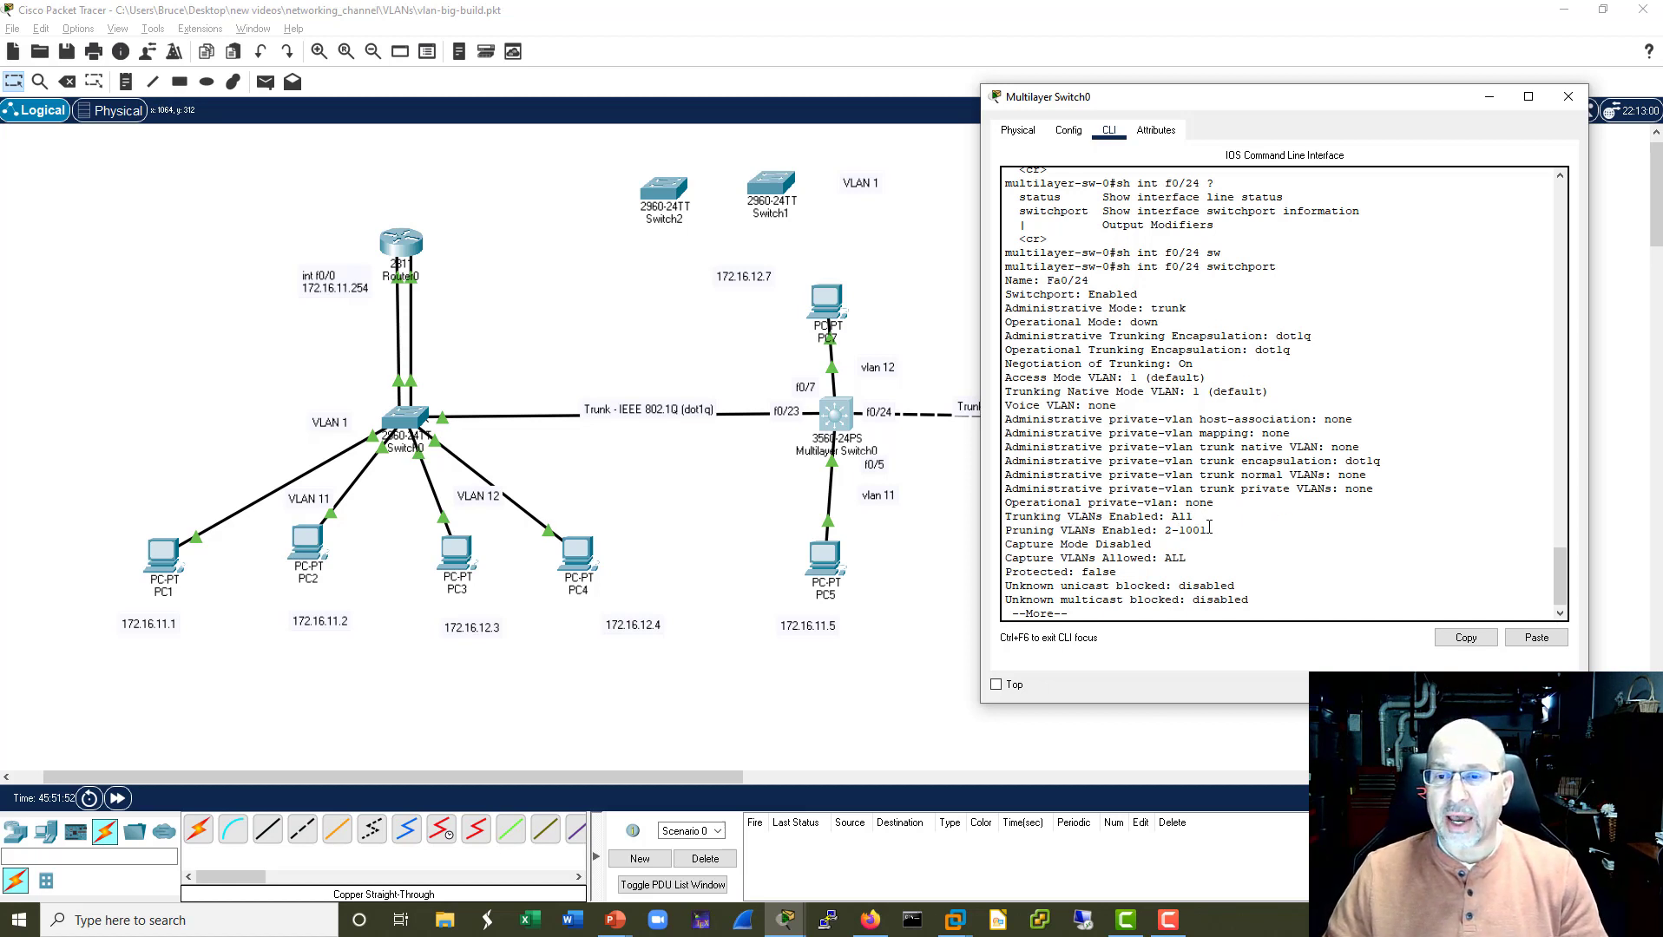
left_click_drag(1209, 527, 996, 534)
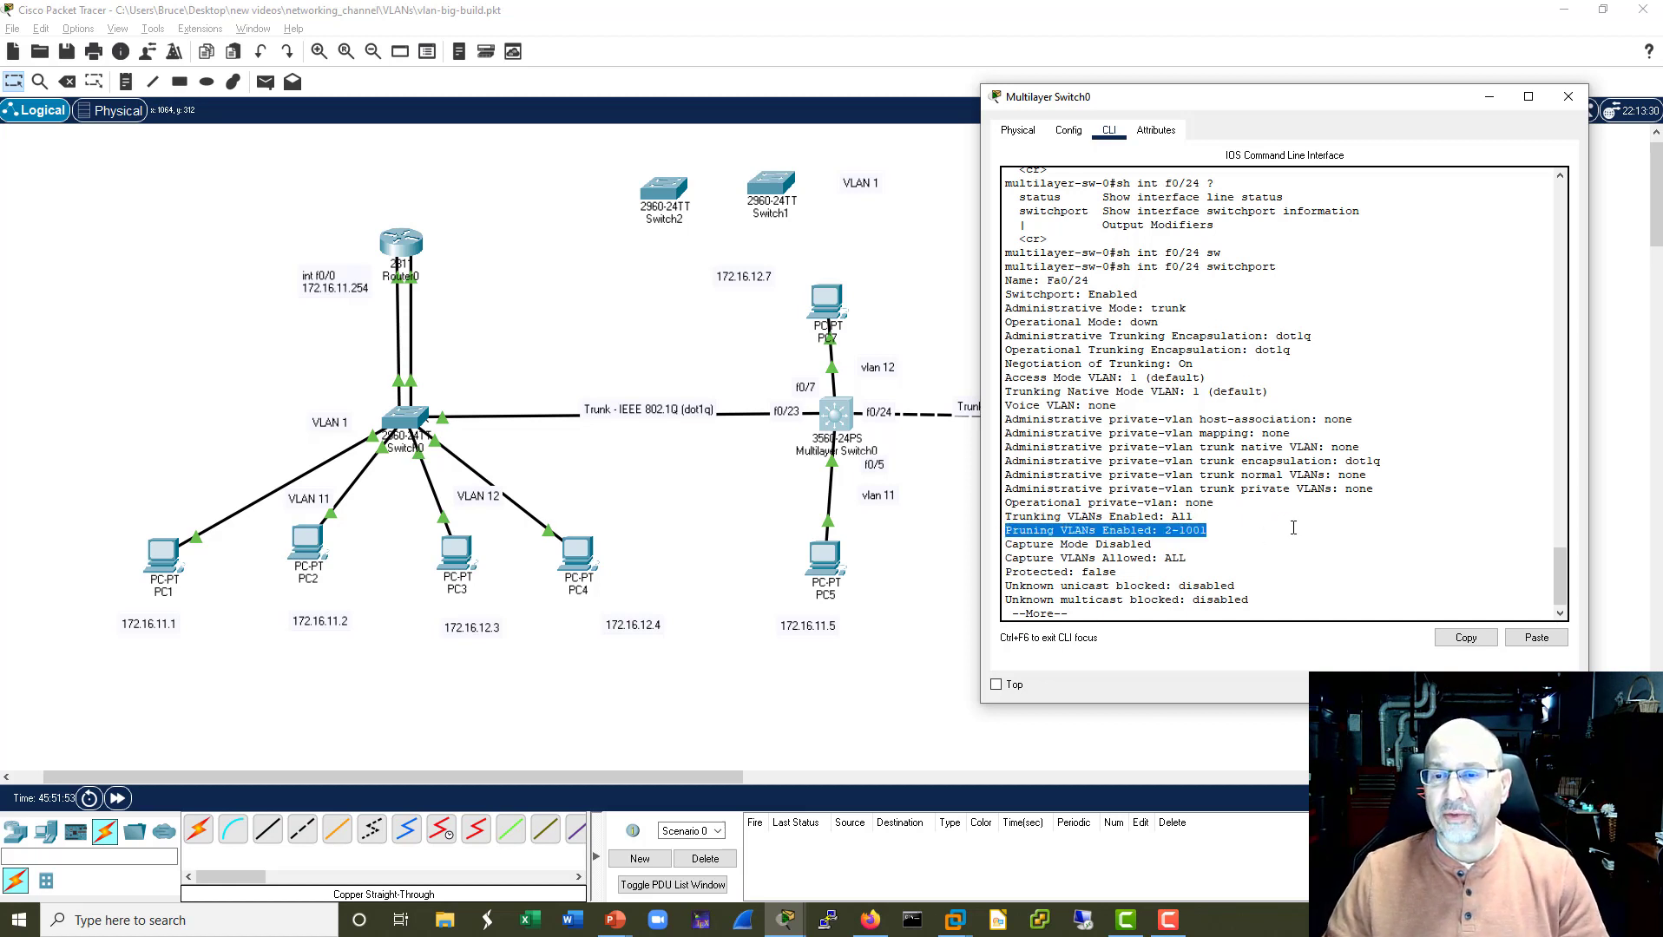
left_click(1244, 531)
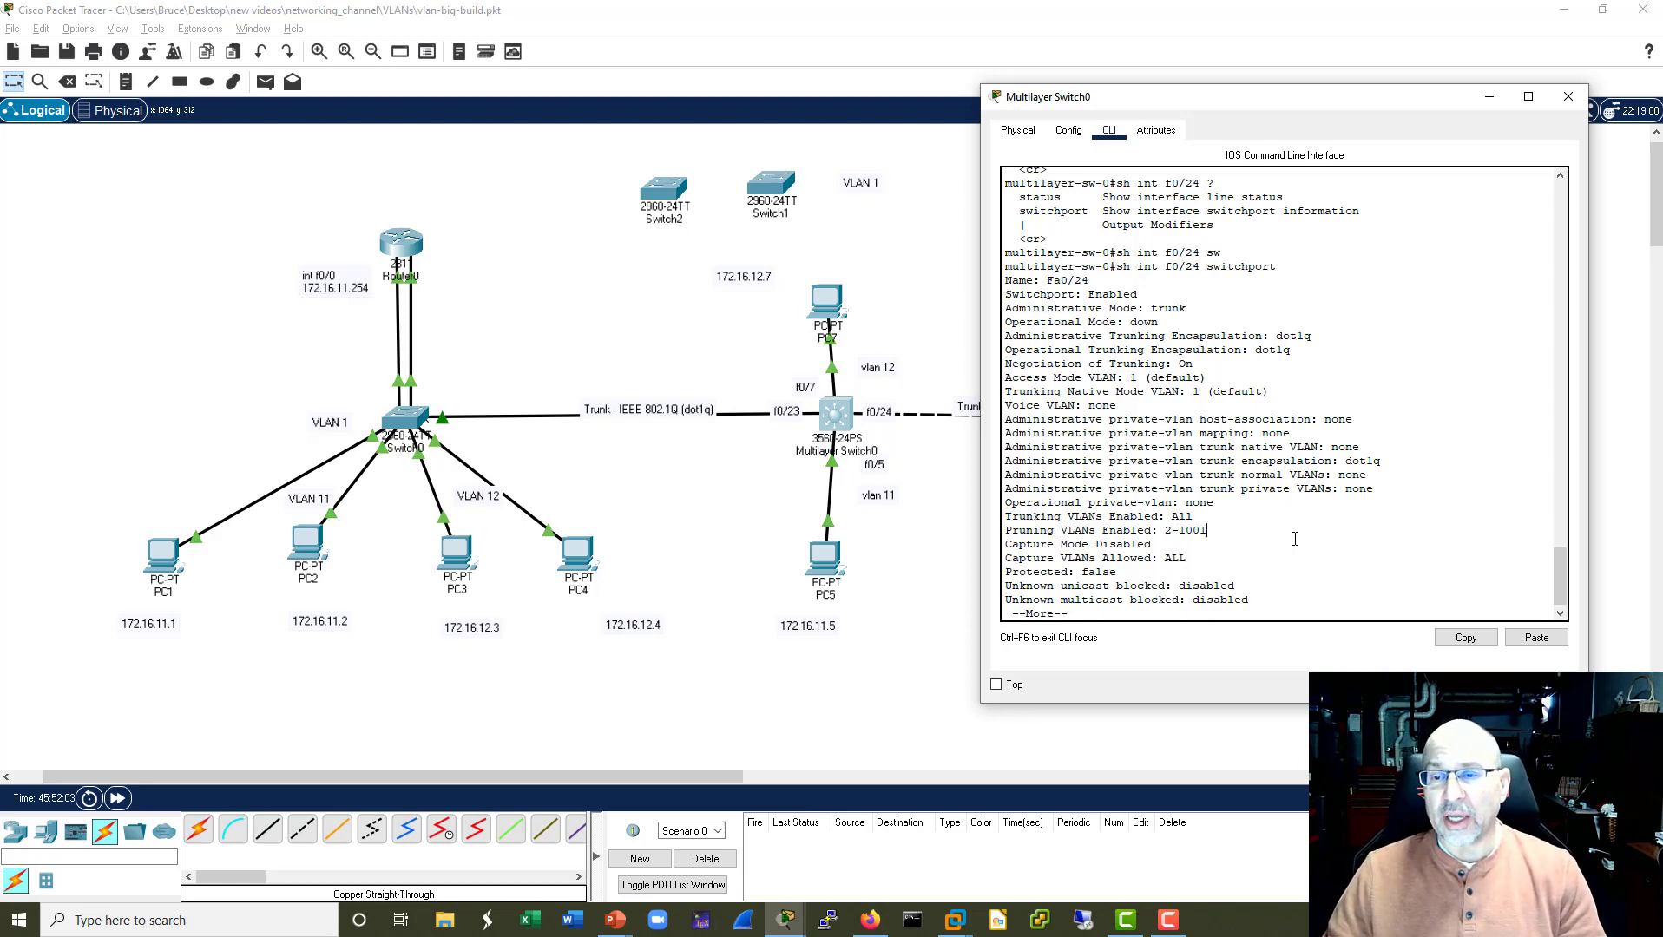
left_click_drag(1210, 531, 1004, 532)
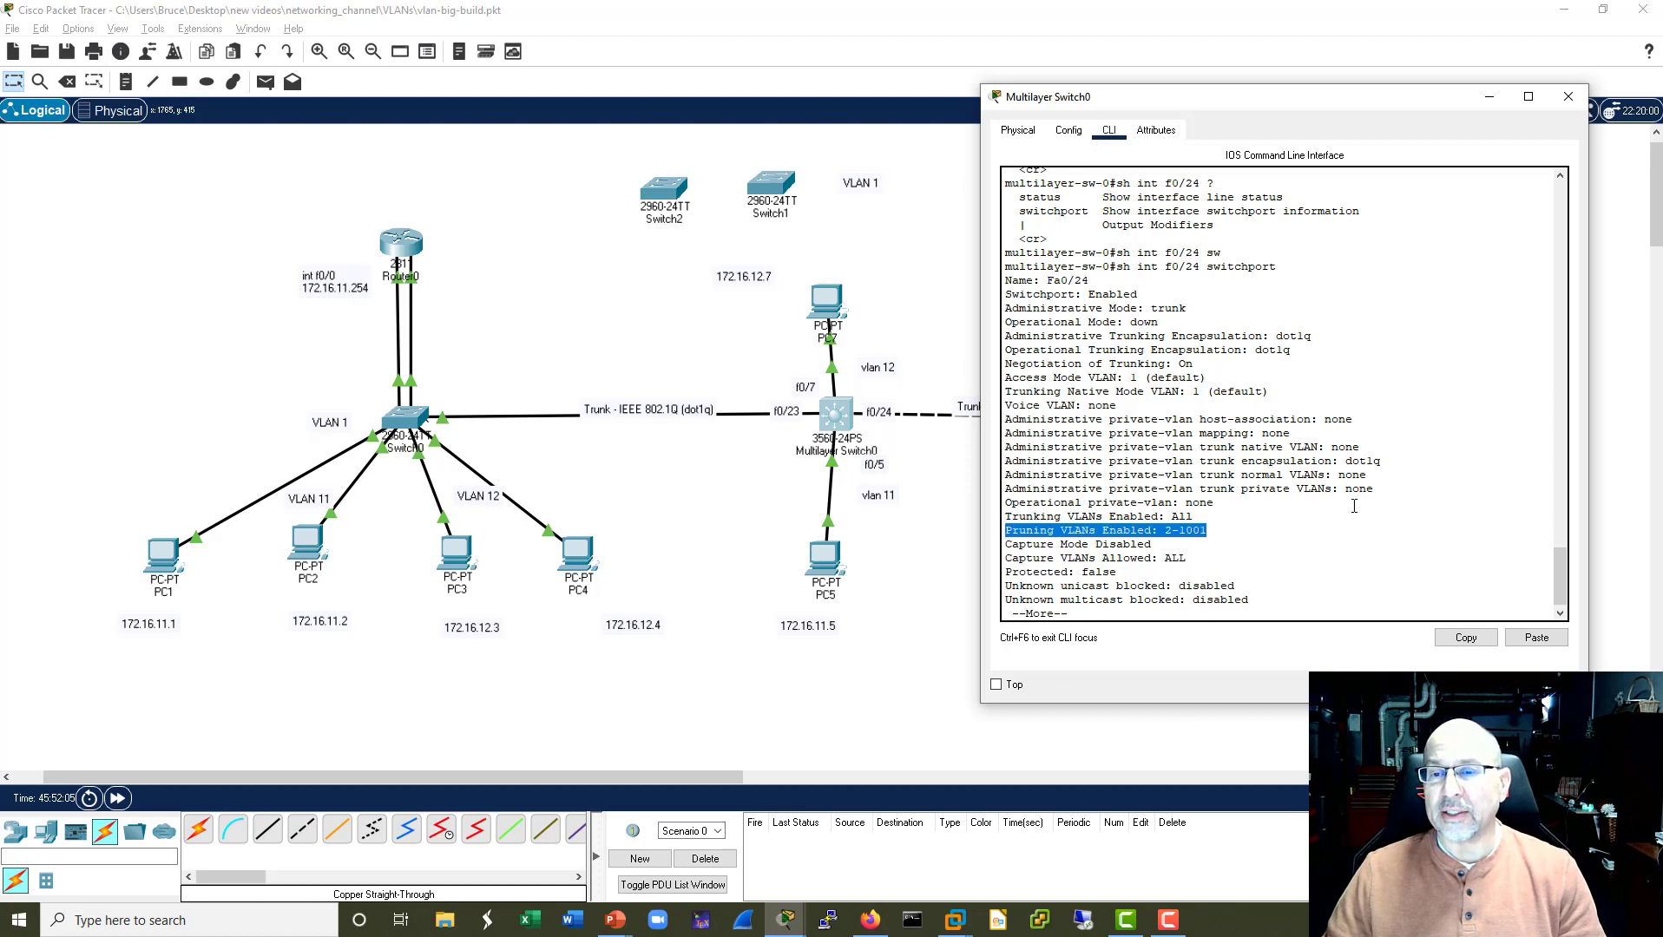
left_click_drag(1241, 518, 1002, 520)
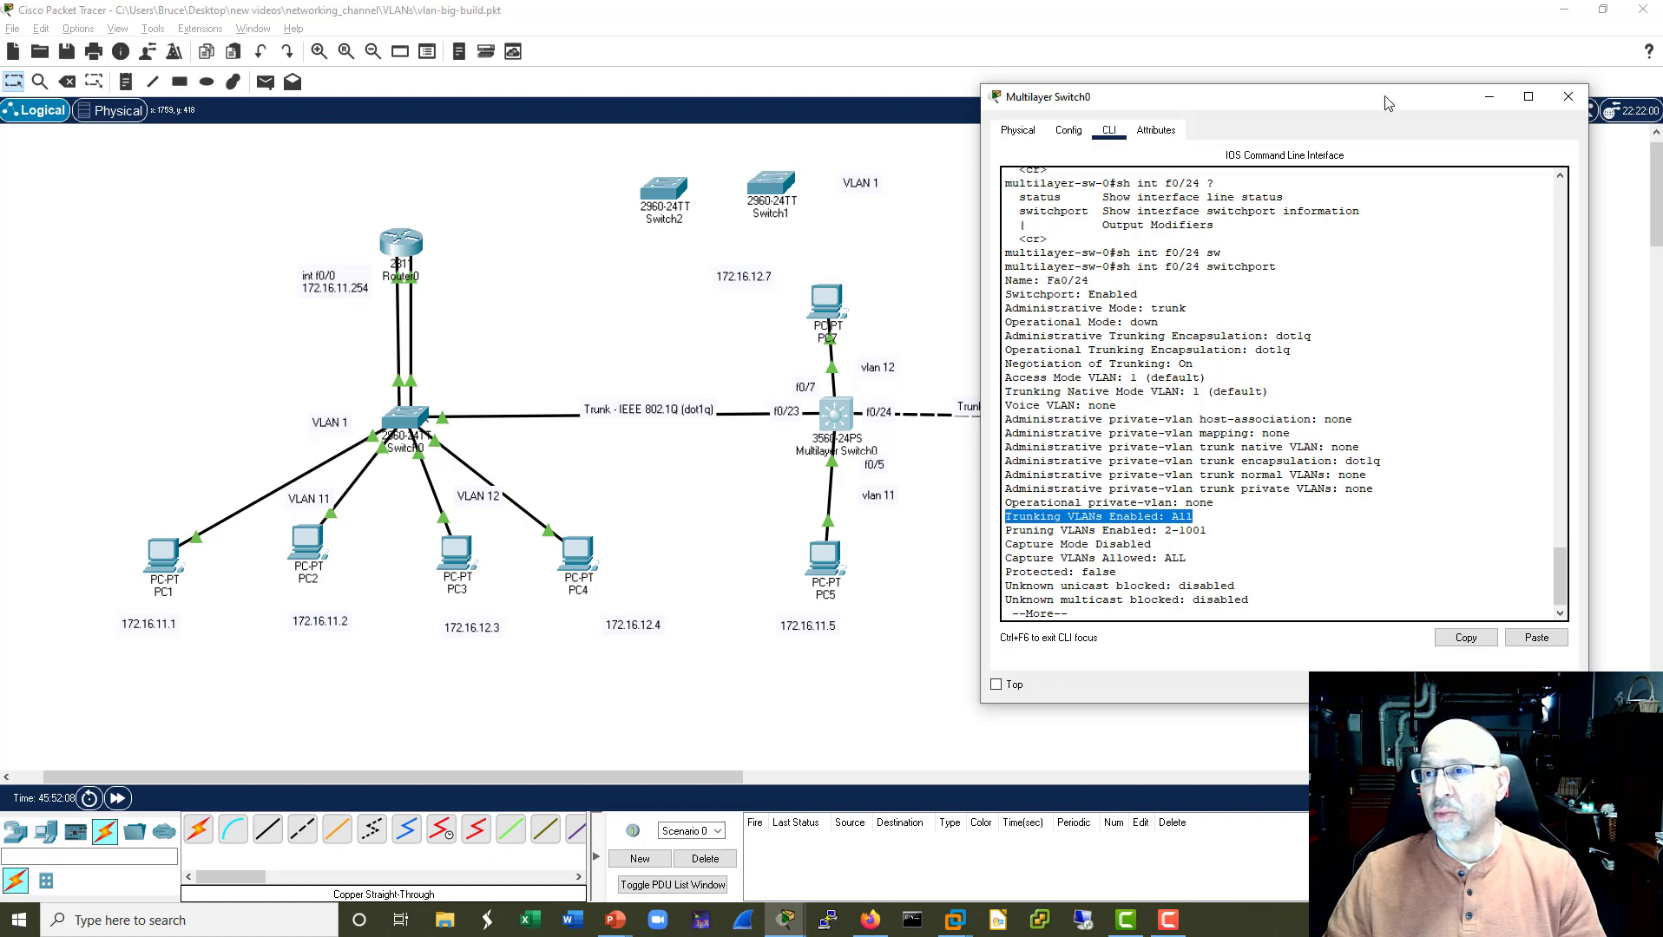
left_click(1568, 96)
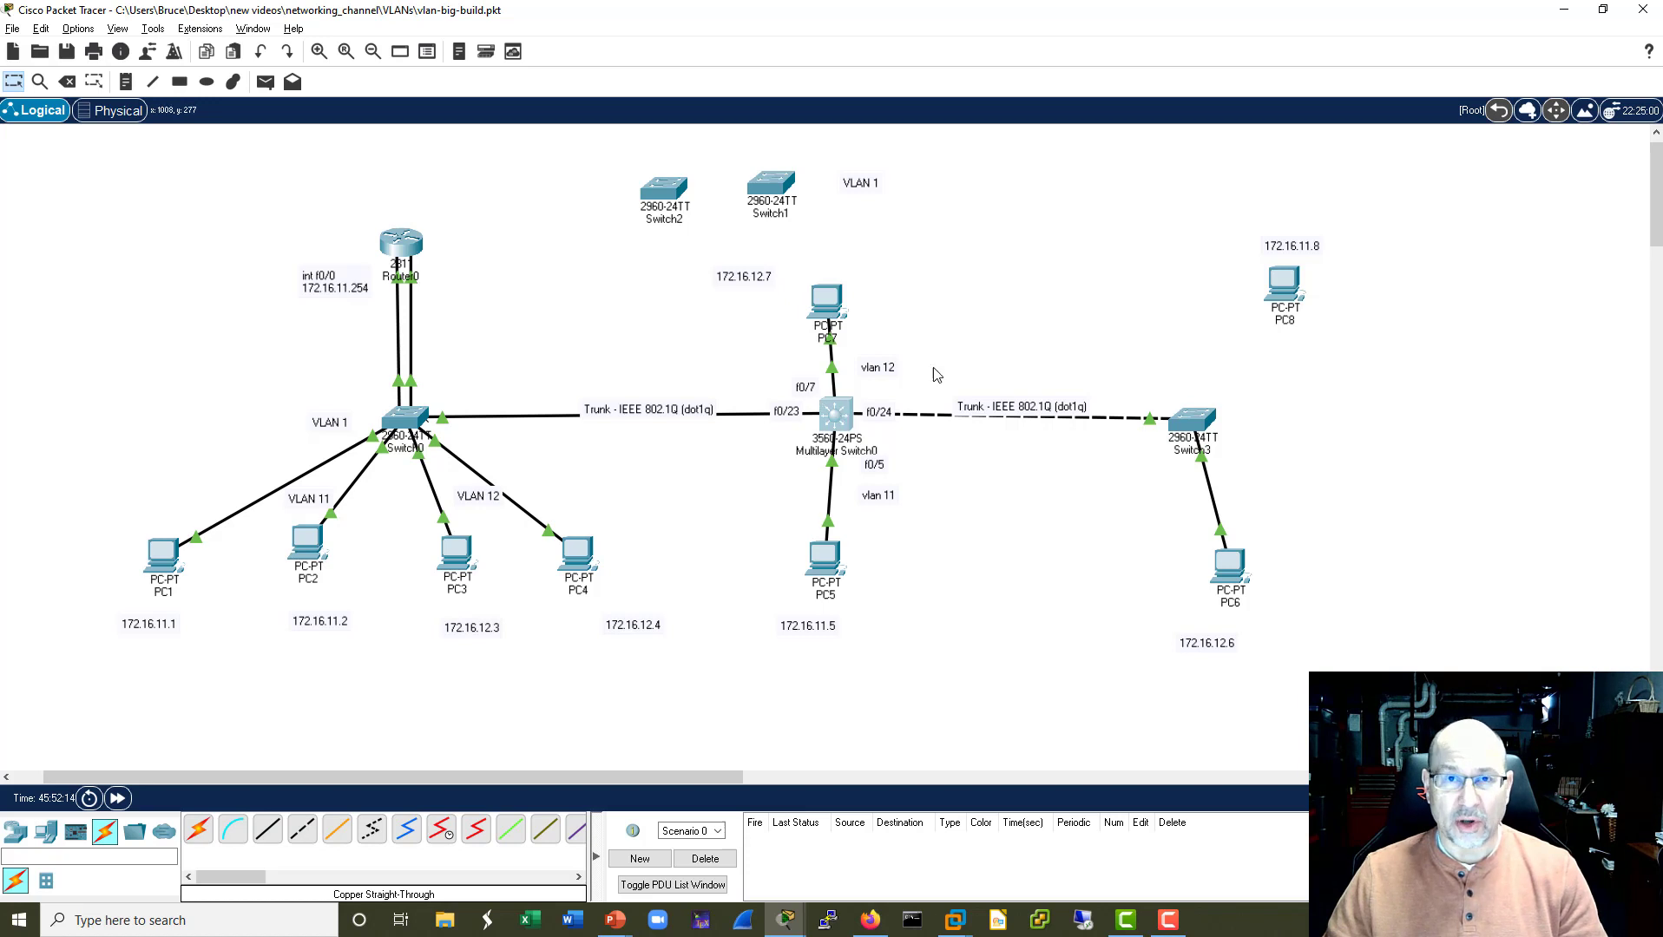
Open PC6's command prompt and ping PC1 at 172.16.11.1 to test connectivity across the trunks.
left_click(1239, 575)
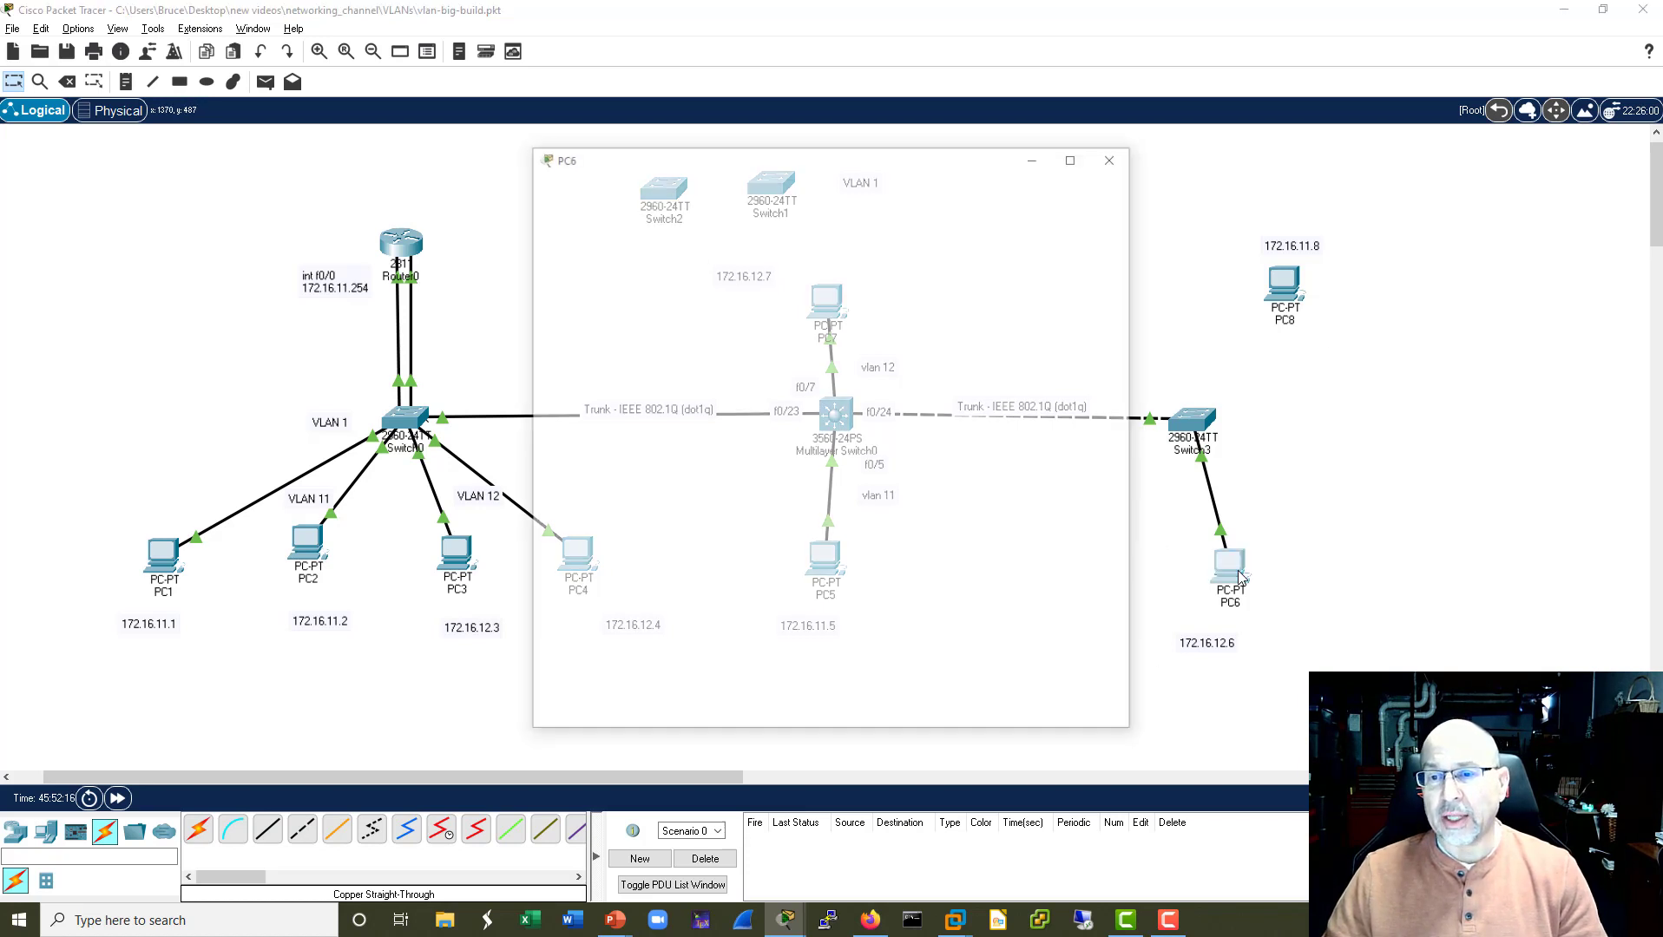
left_click(666, 189)
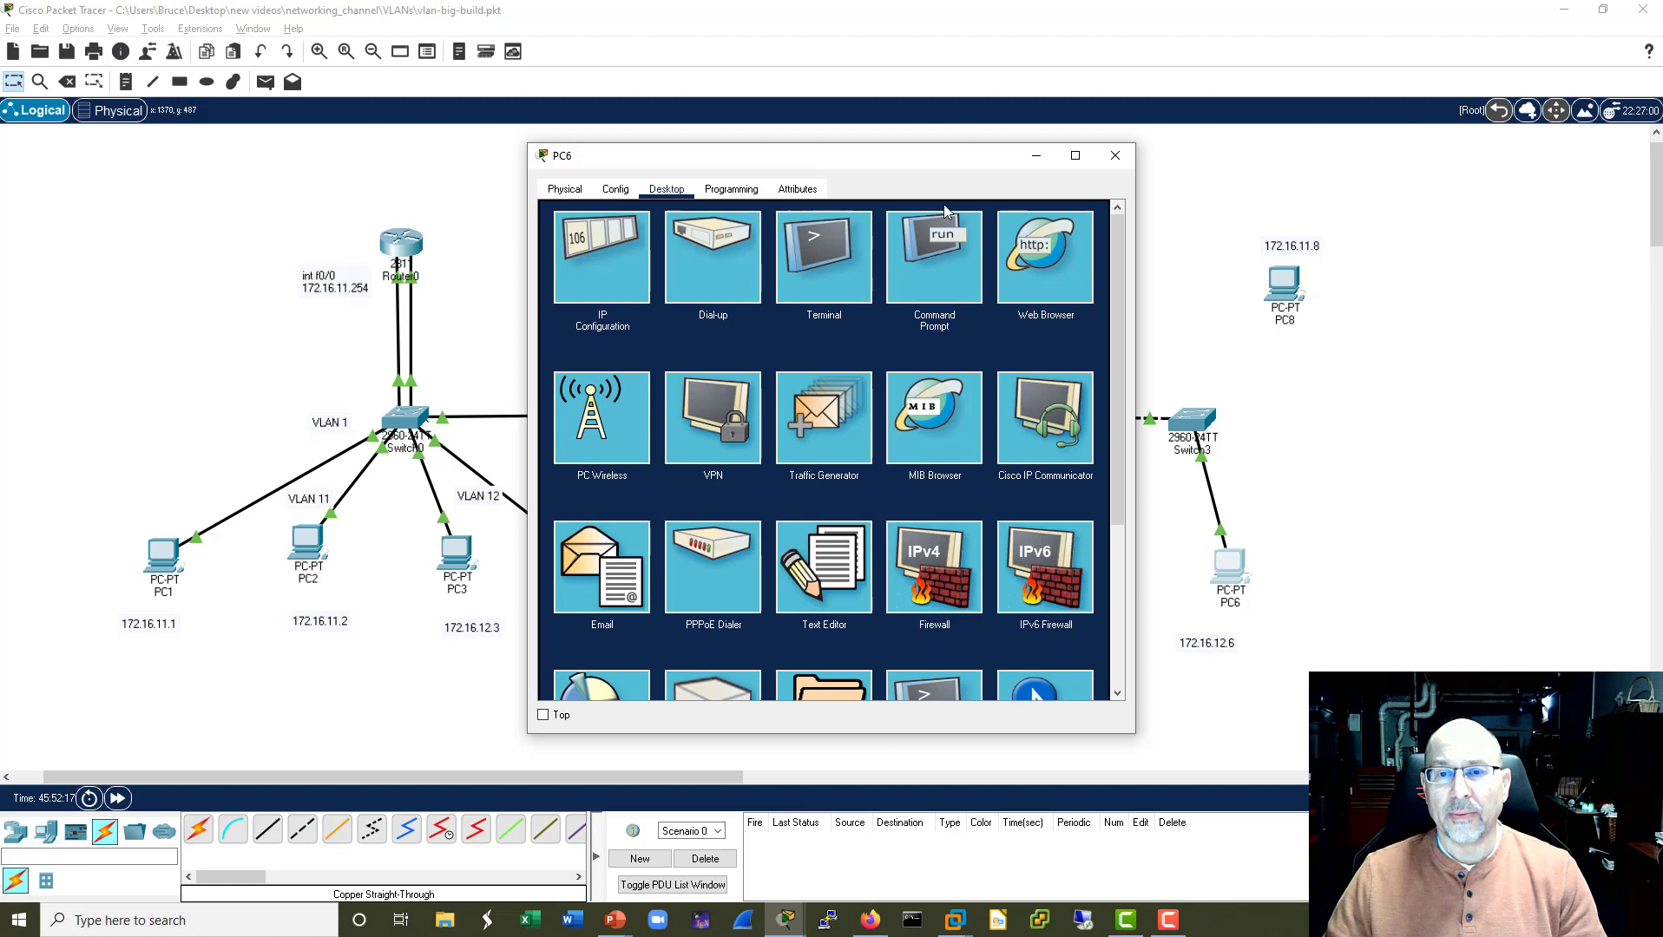
left_click(946, 217)
left_click_drag(871, 164, 1328, 141)
key("Up")
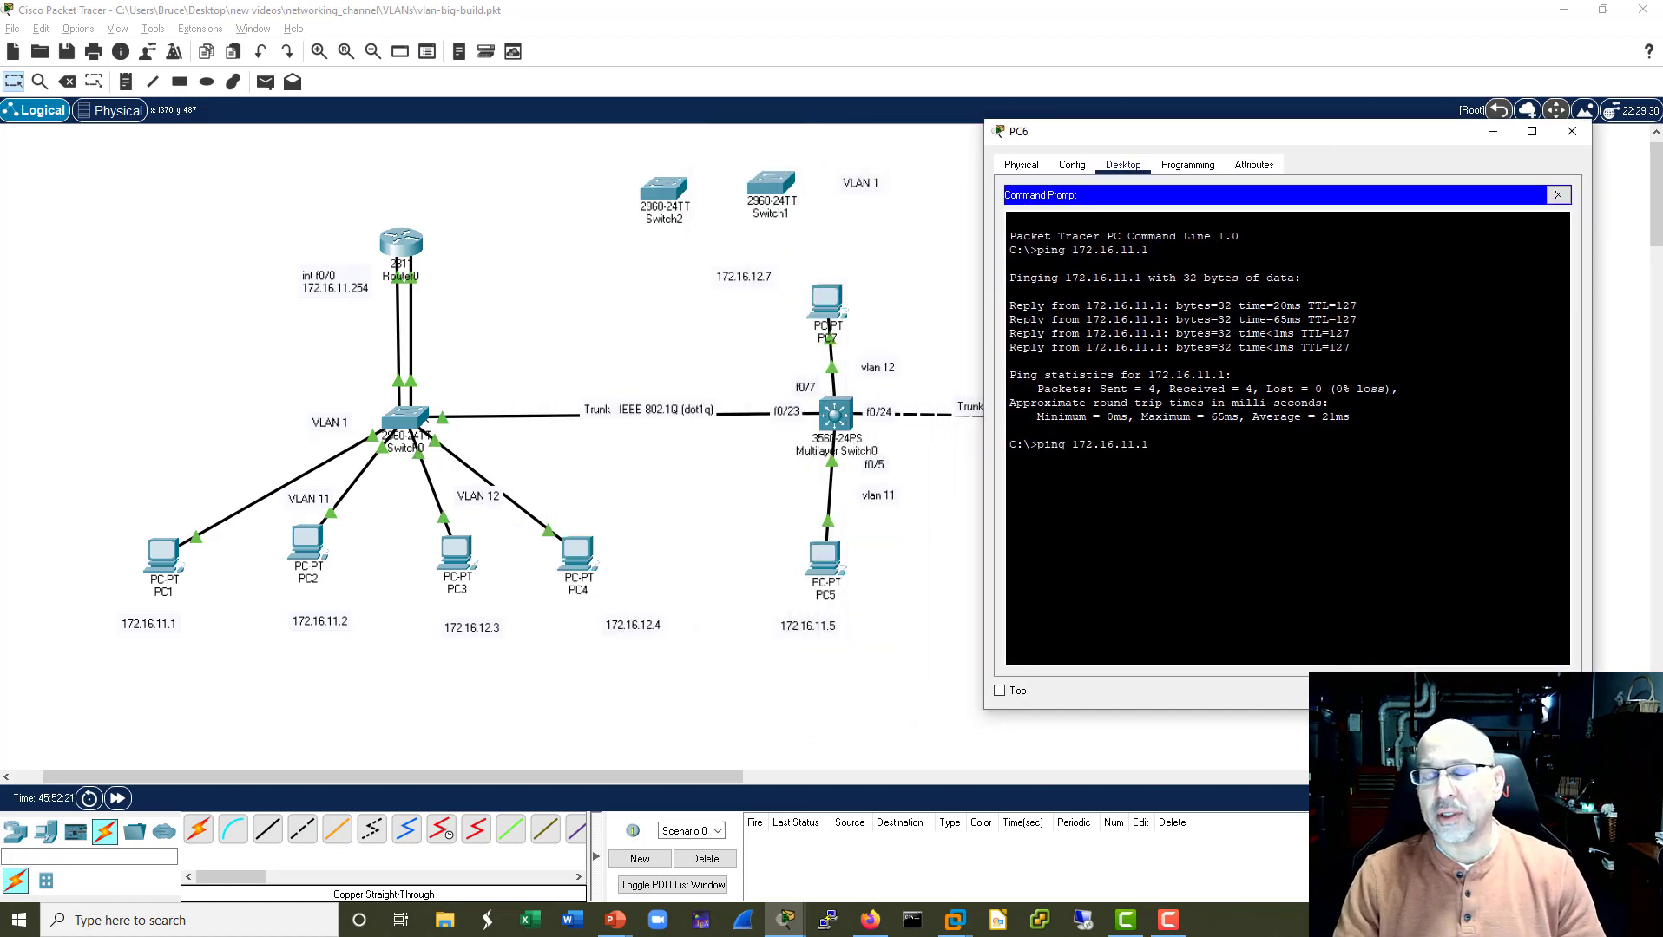
key("Return")
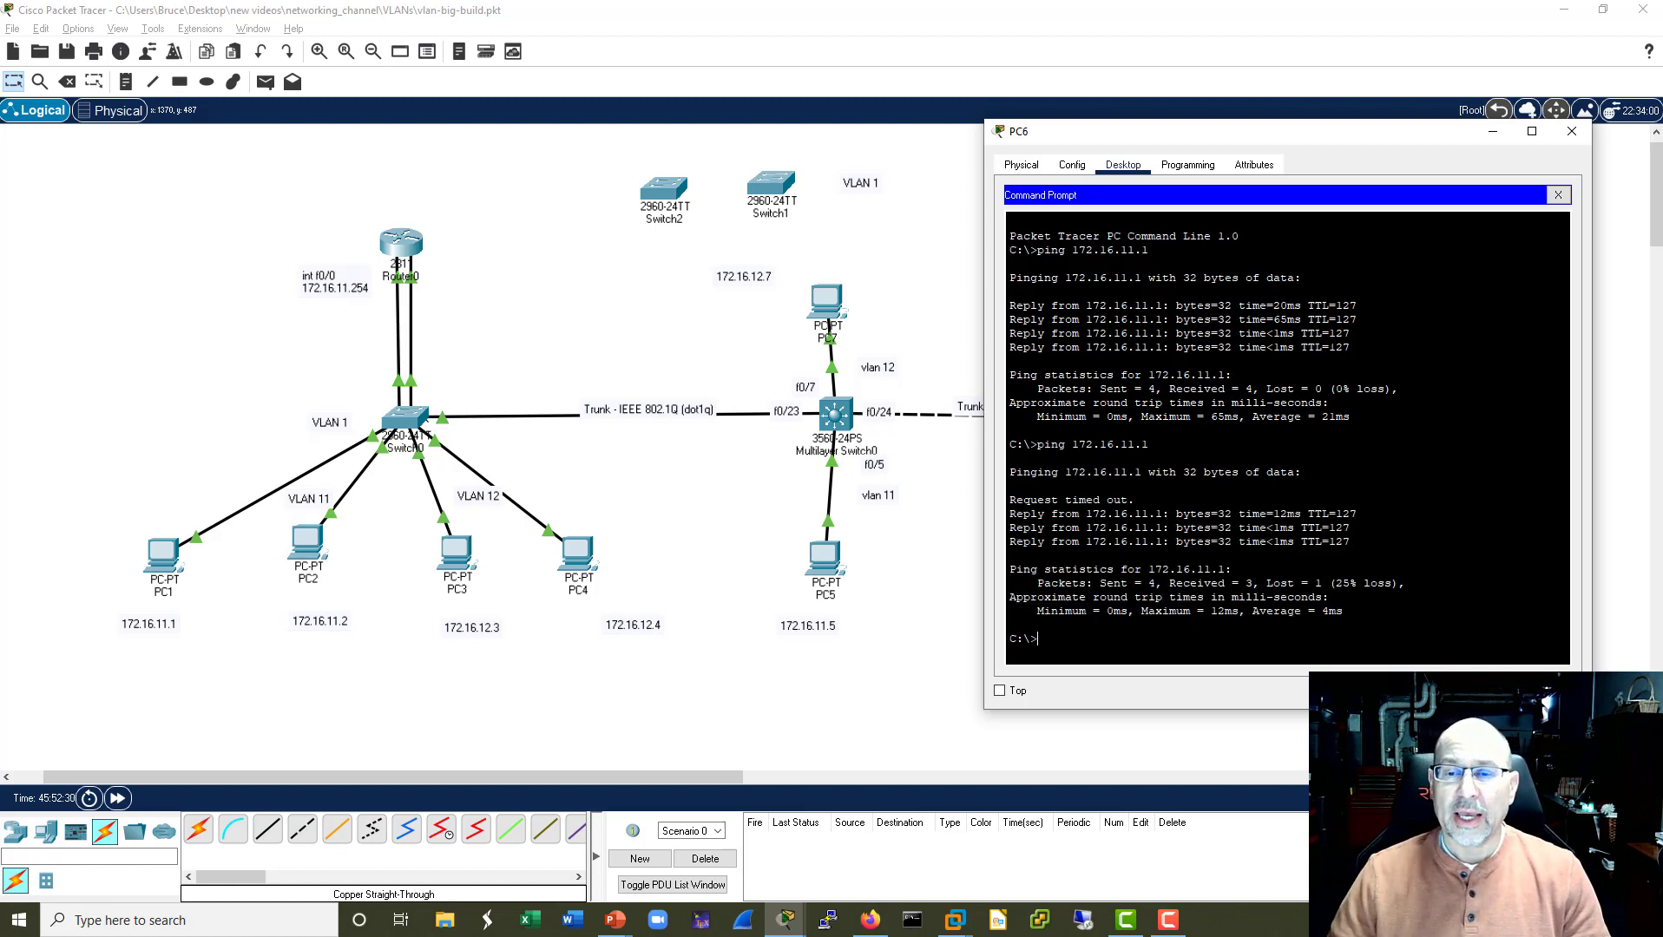
Ping PC3 at 172.16.12.3 and PC7 at 172.16.12.7 from PC6.
key("Up")
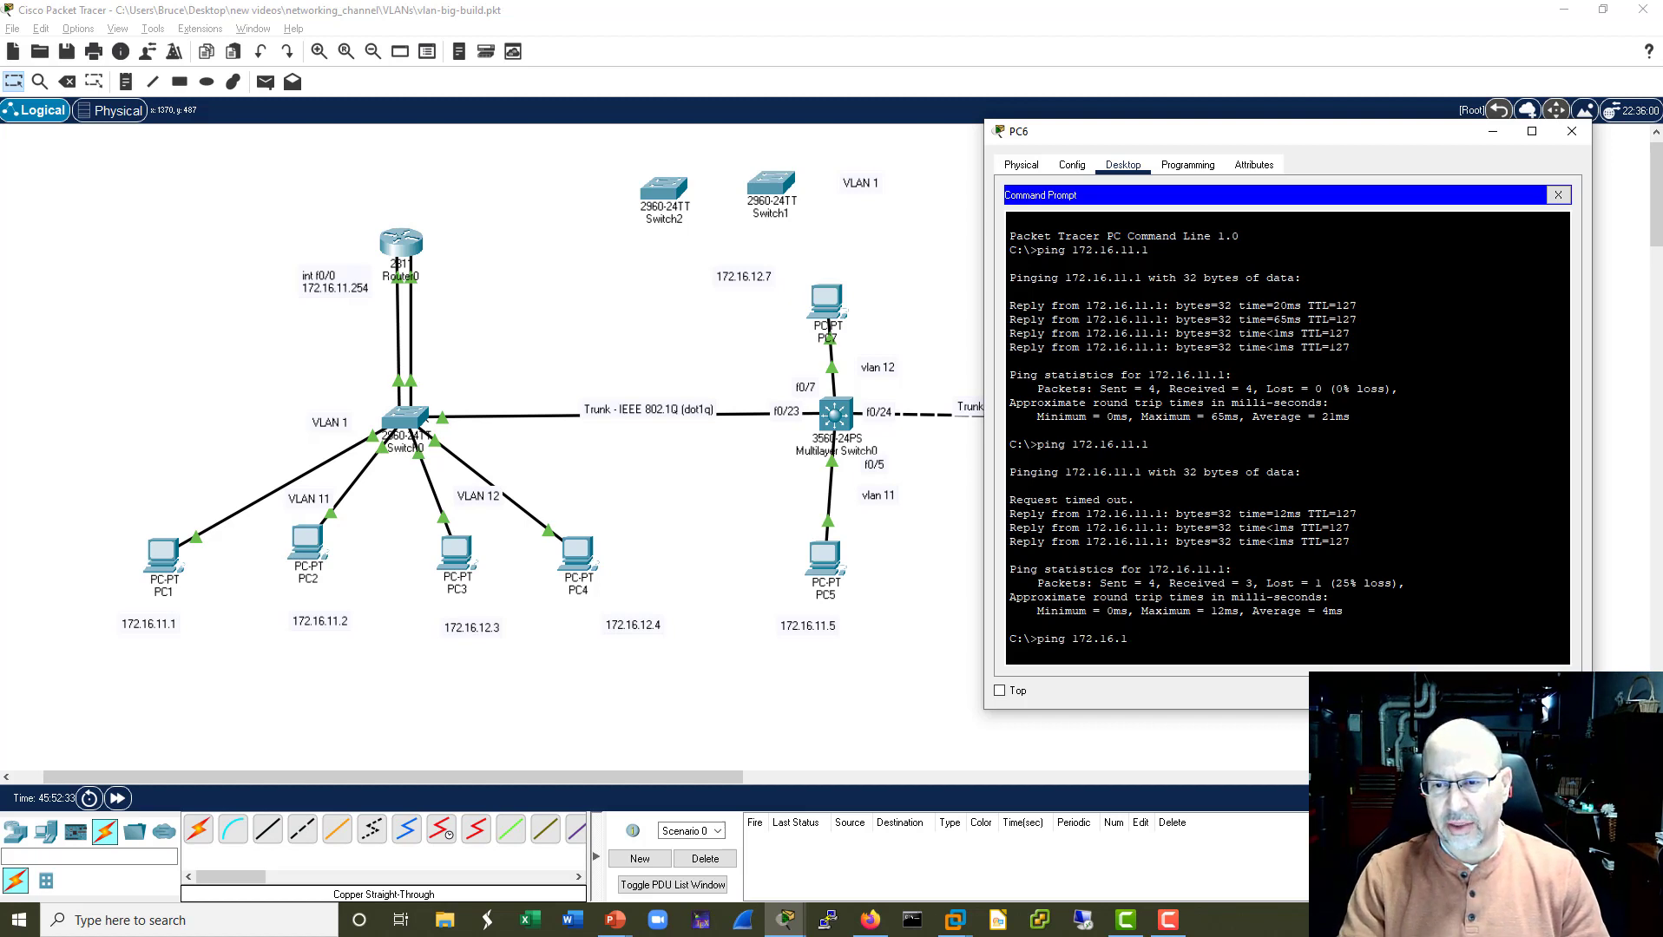
type("2.3")
key("Return")
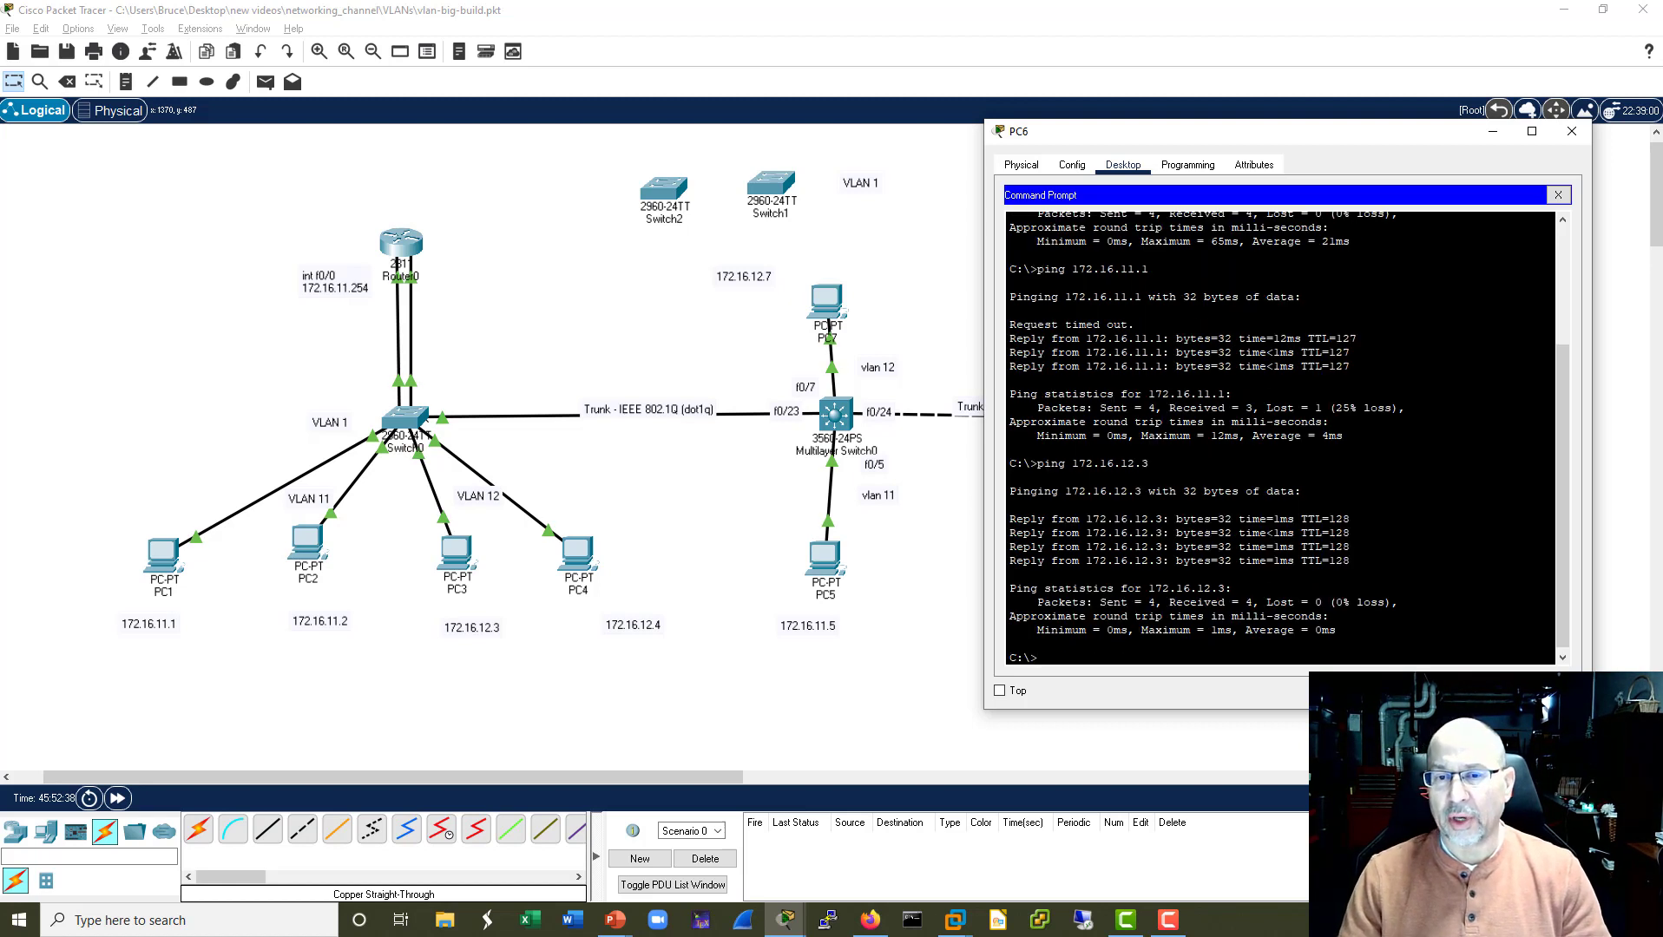
type("ping 172.16.12.")
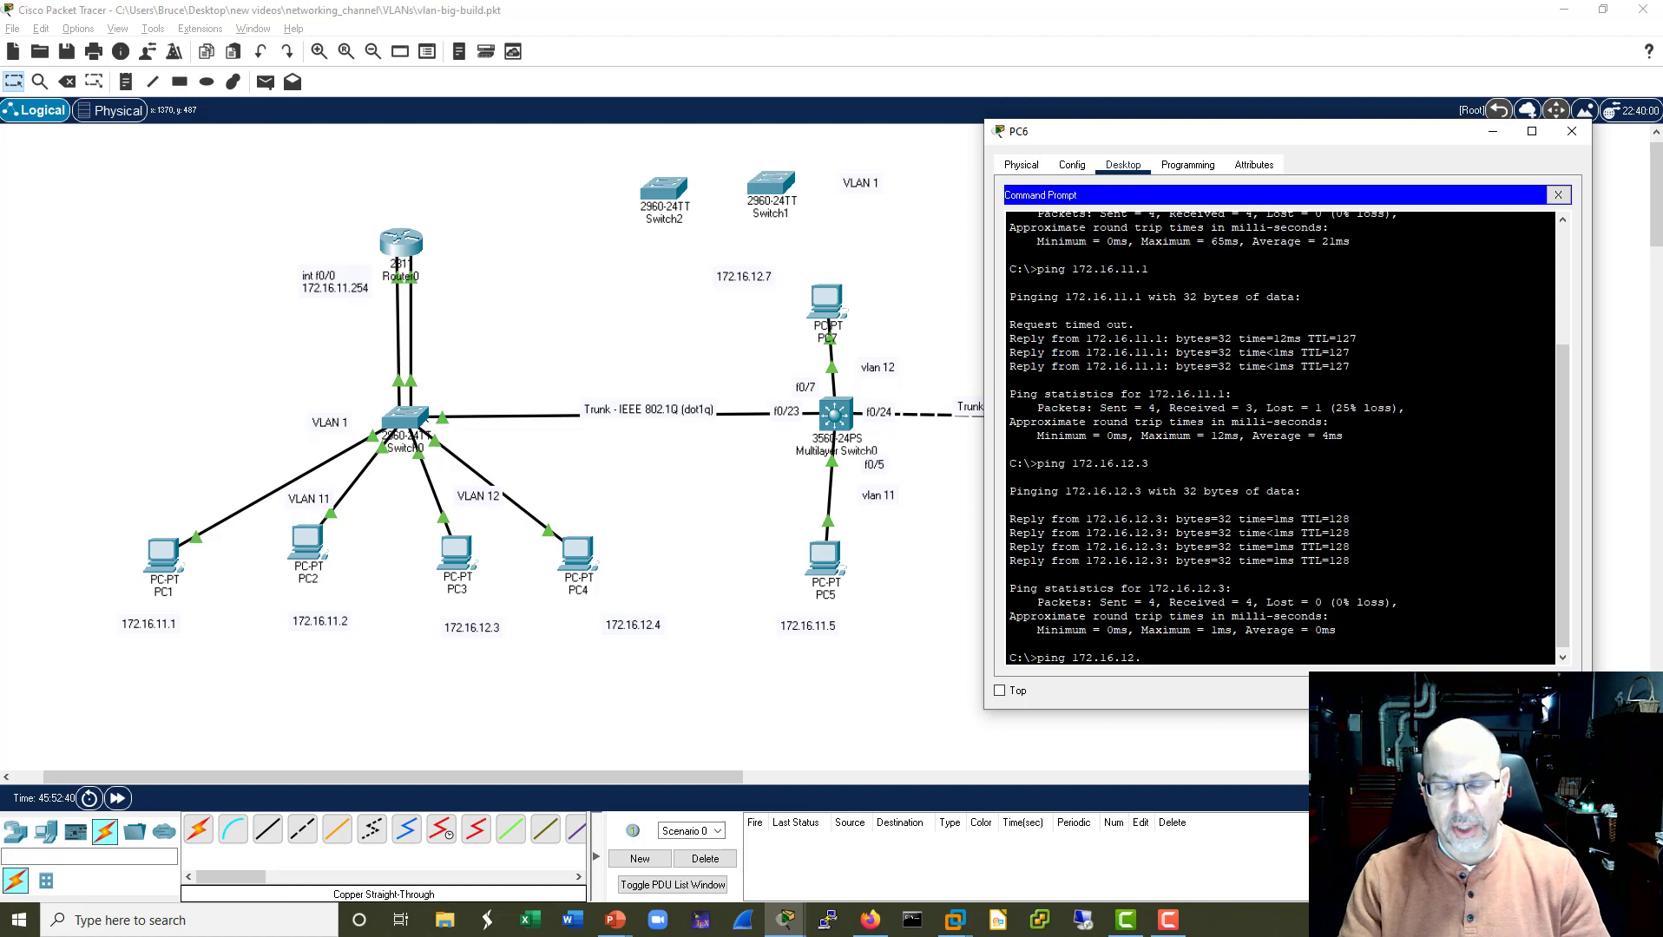
type("7")
key("Return")
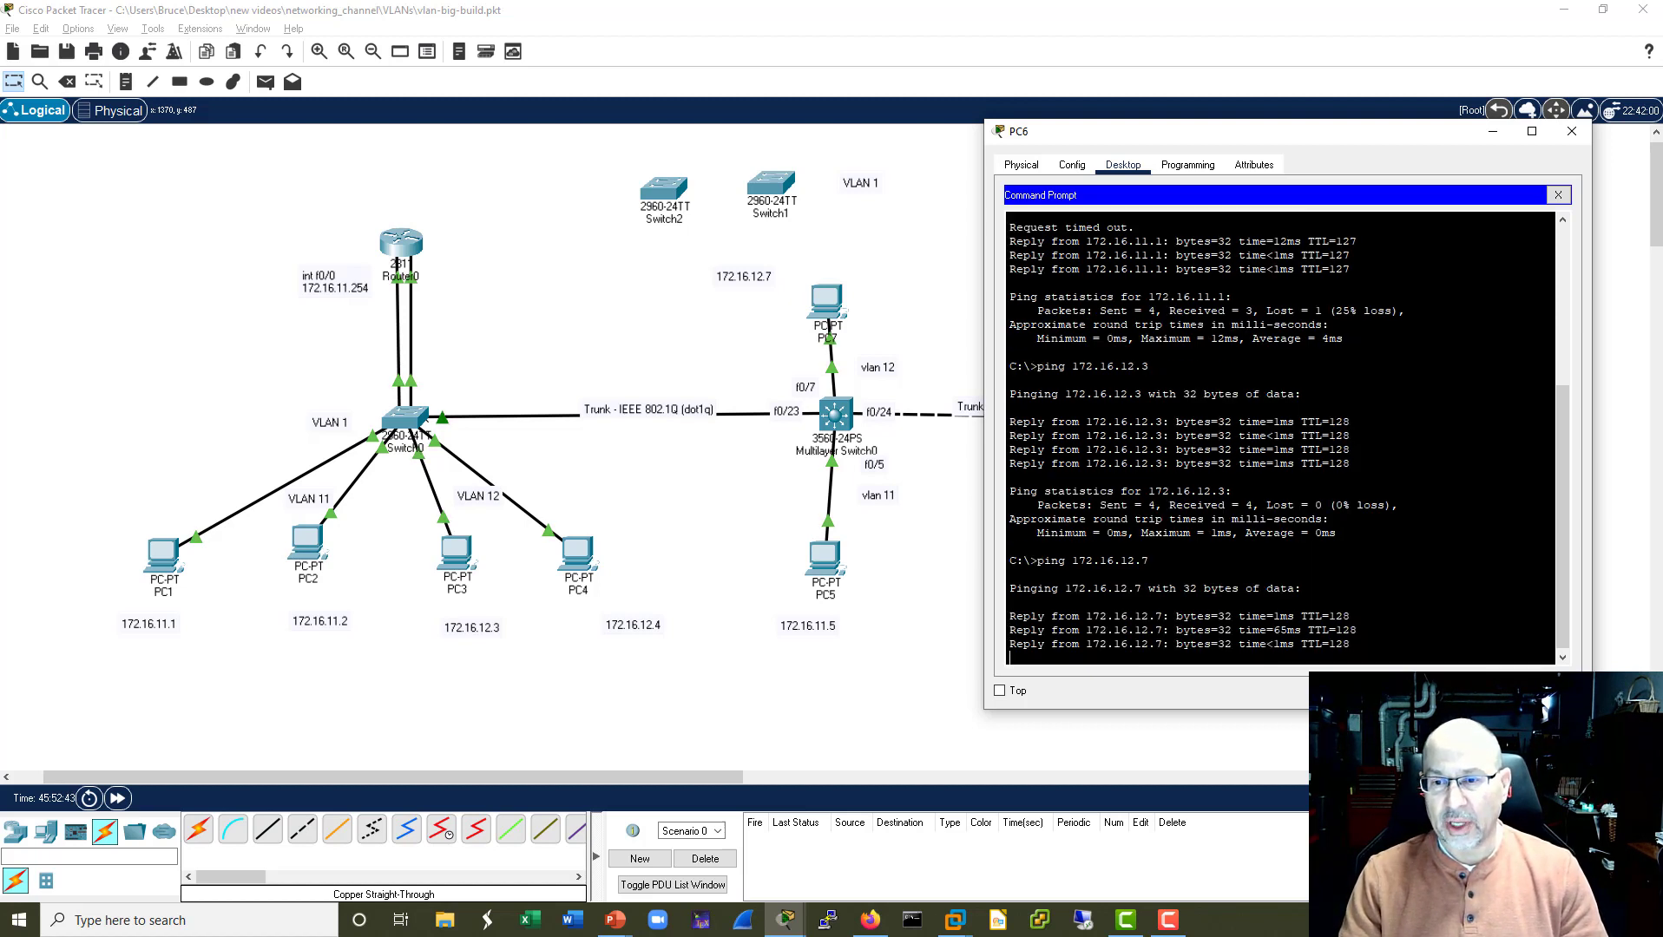
Try to ping 172.16.1.5 from PC6.
key("Up")
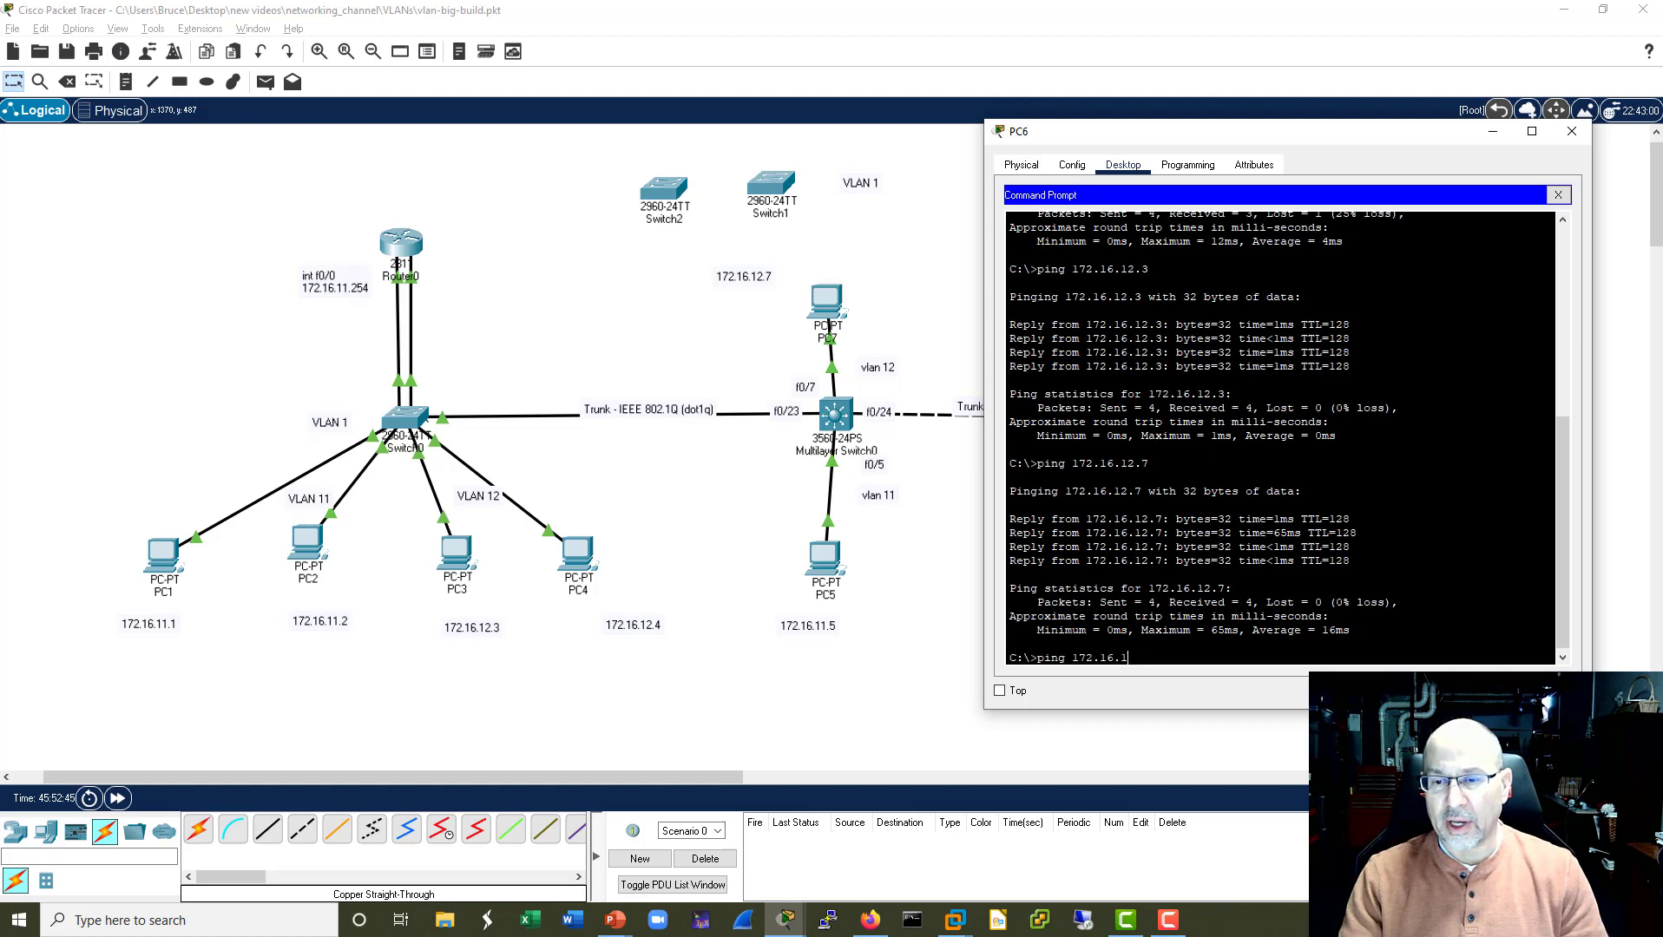
key("Return")
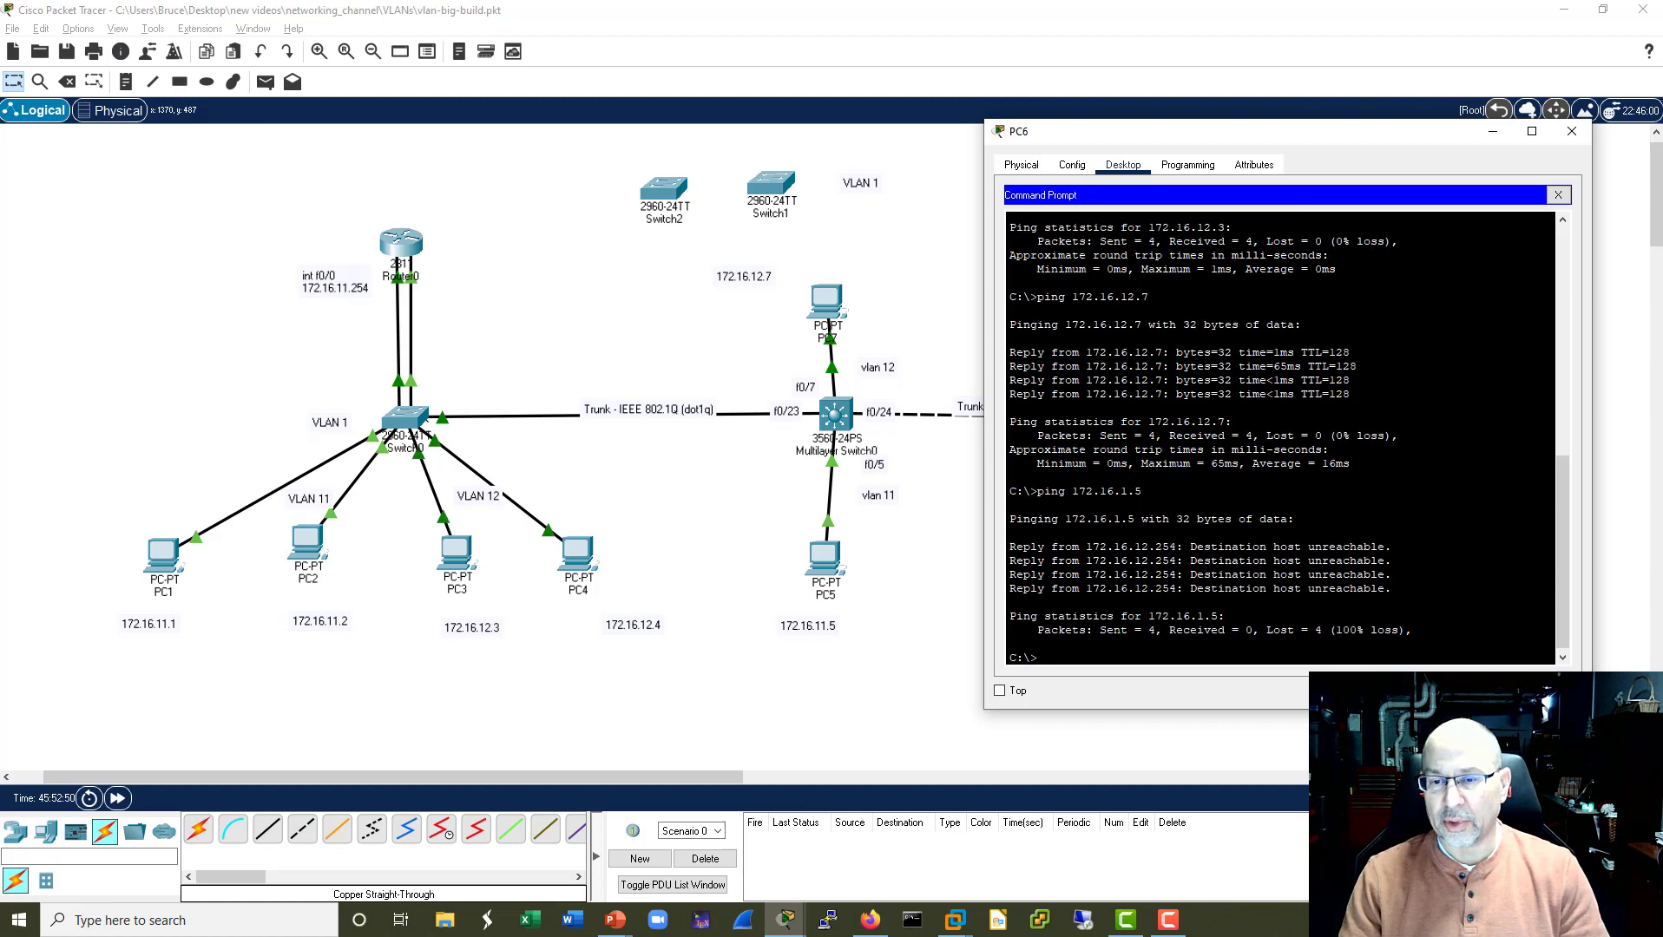
key("Return")
Correct the ping target to PC5's address 172.16.11.5, run the ping from PC6, and close PC6's window.
key("Up")
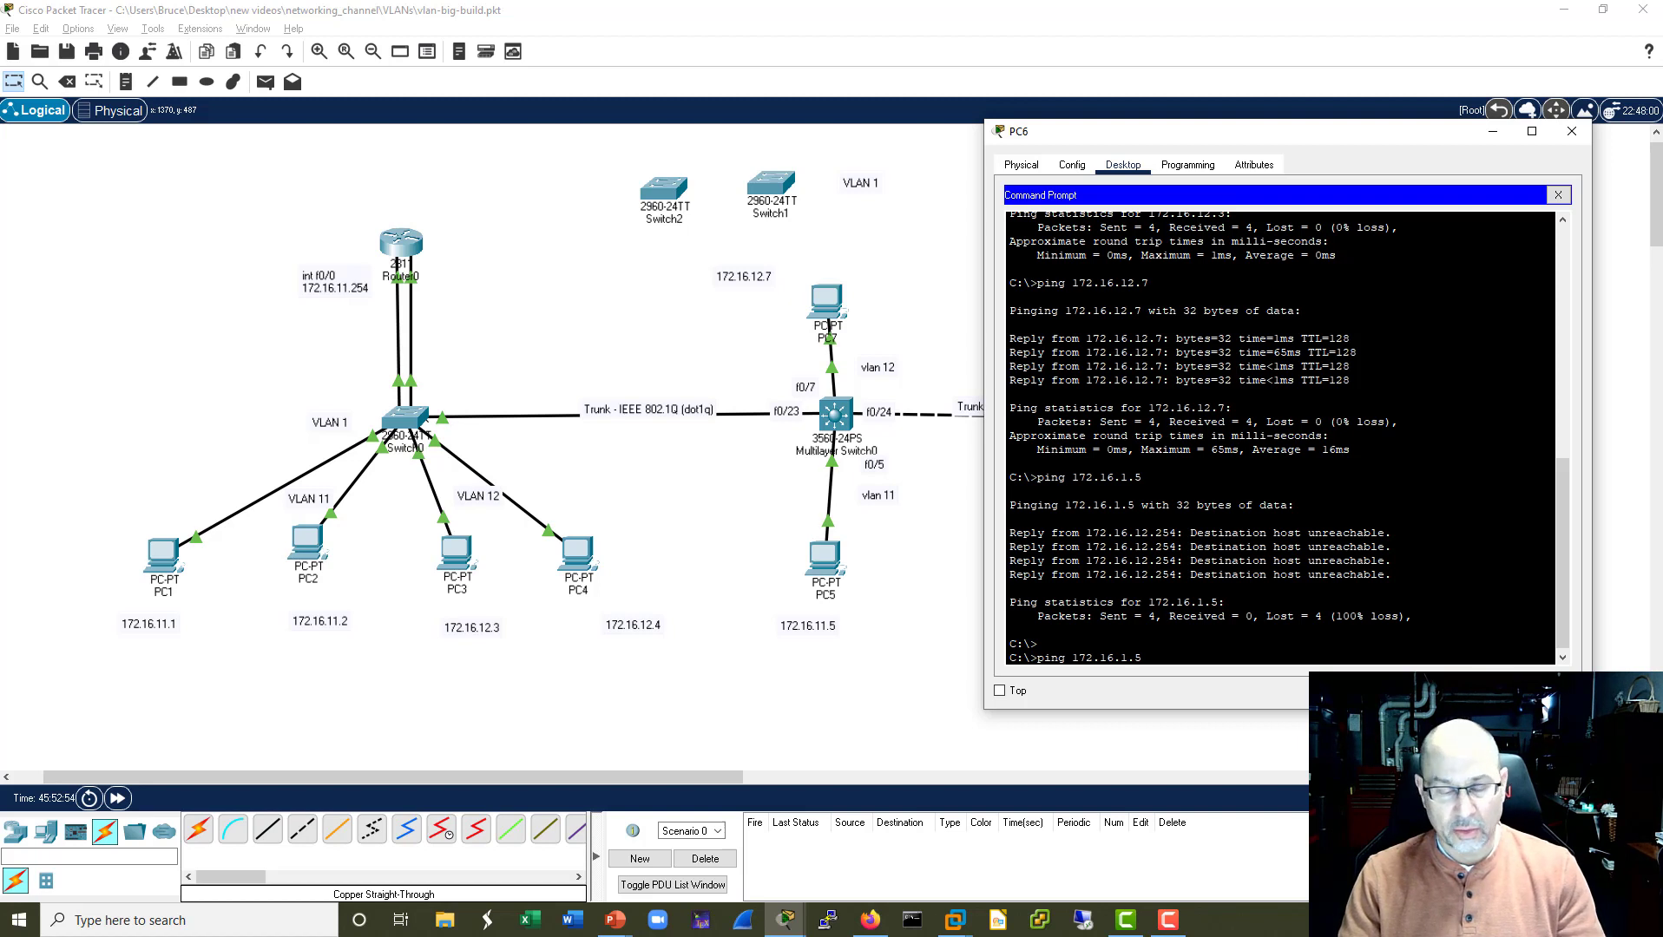
key("Left")
key("Left")
type("1")
key("Return")
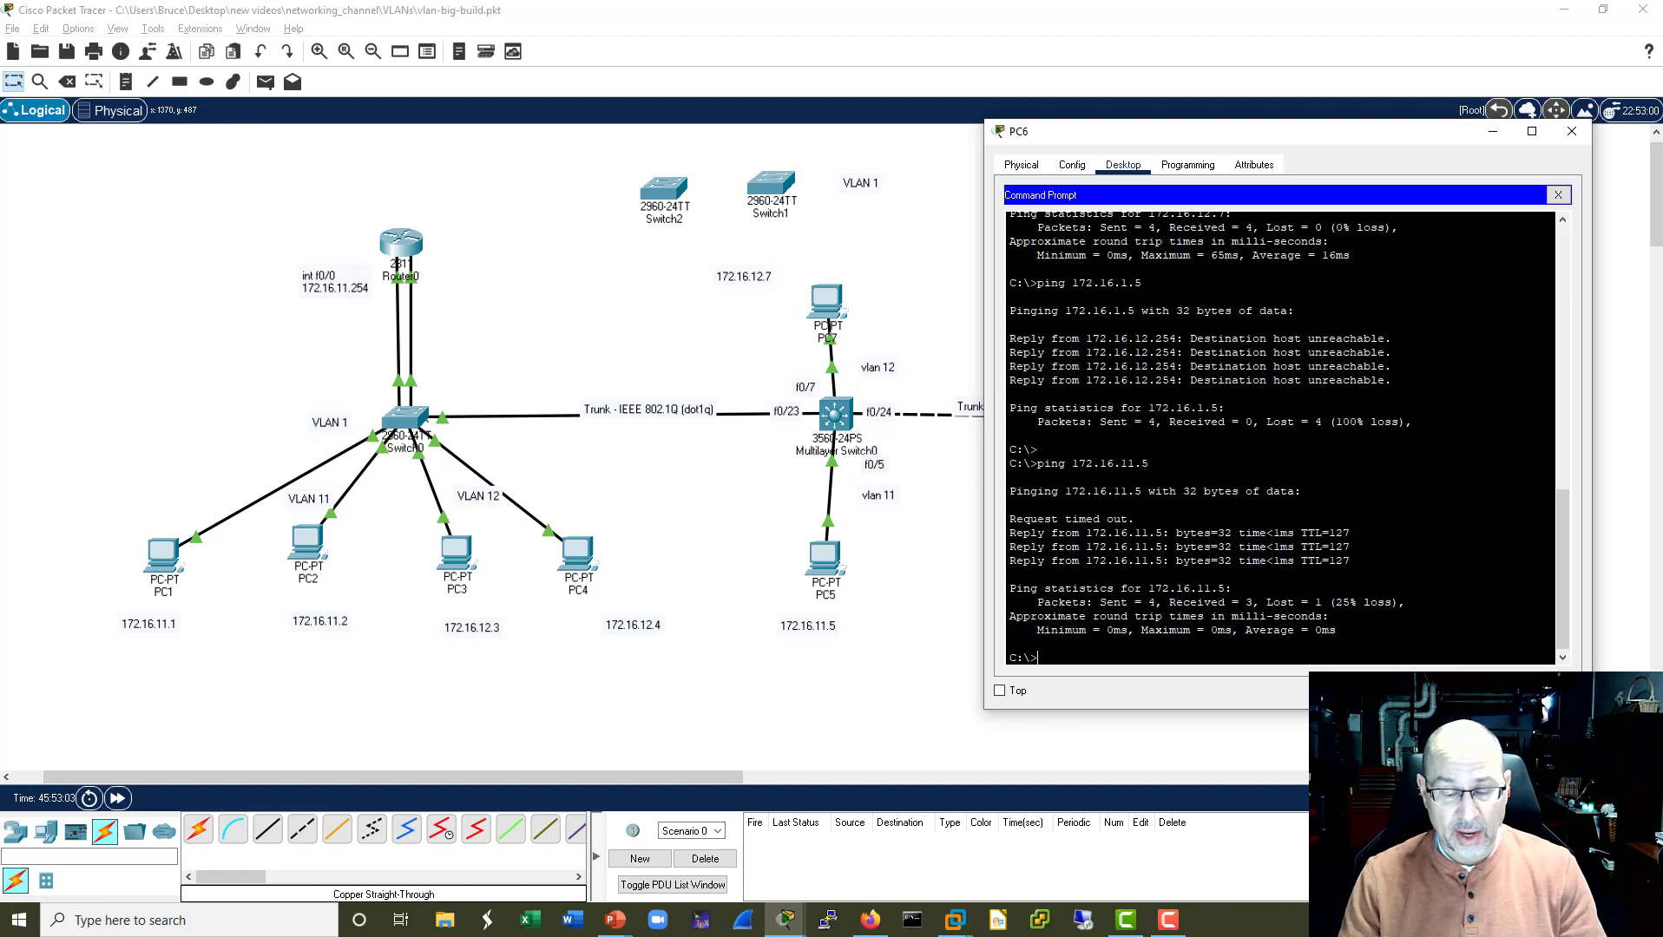
left_click(1572, 131)
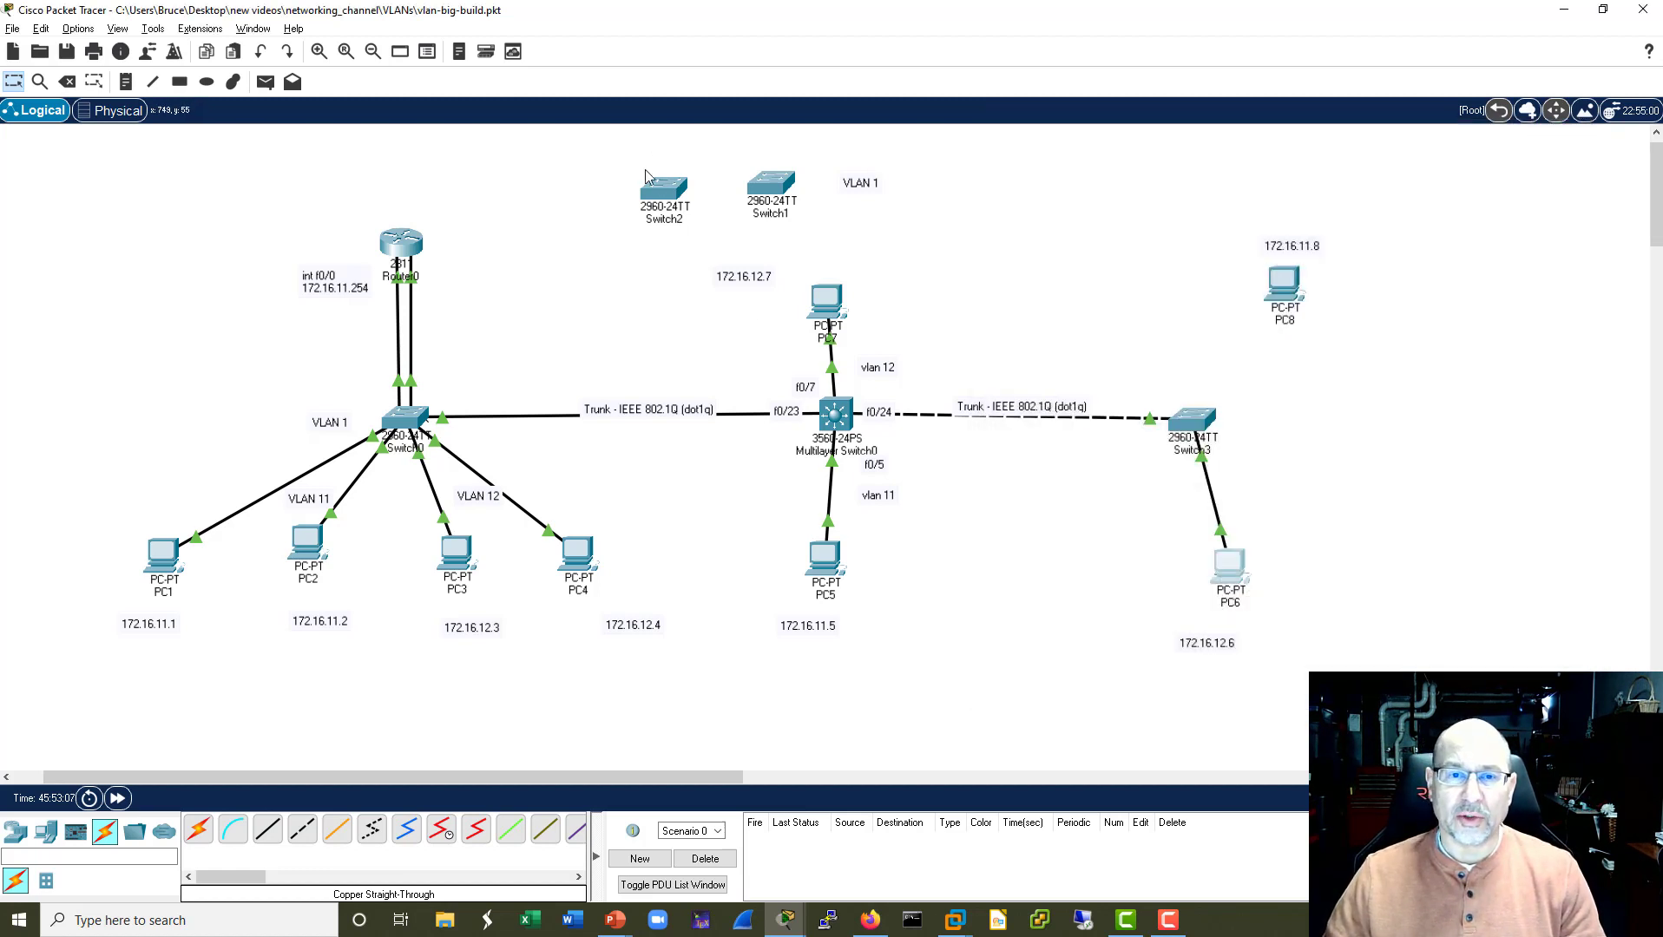
Move the disconnected Switch2 slightly upward in the logical workspace.
left_click_drag(663, 184, 667, 174)
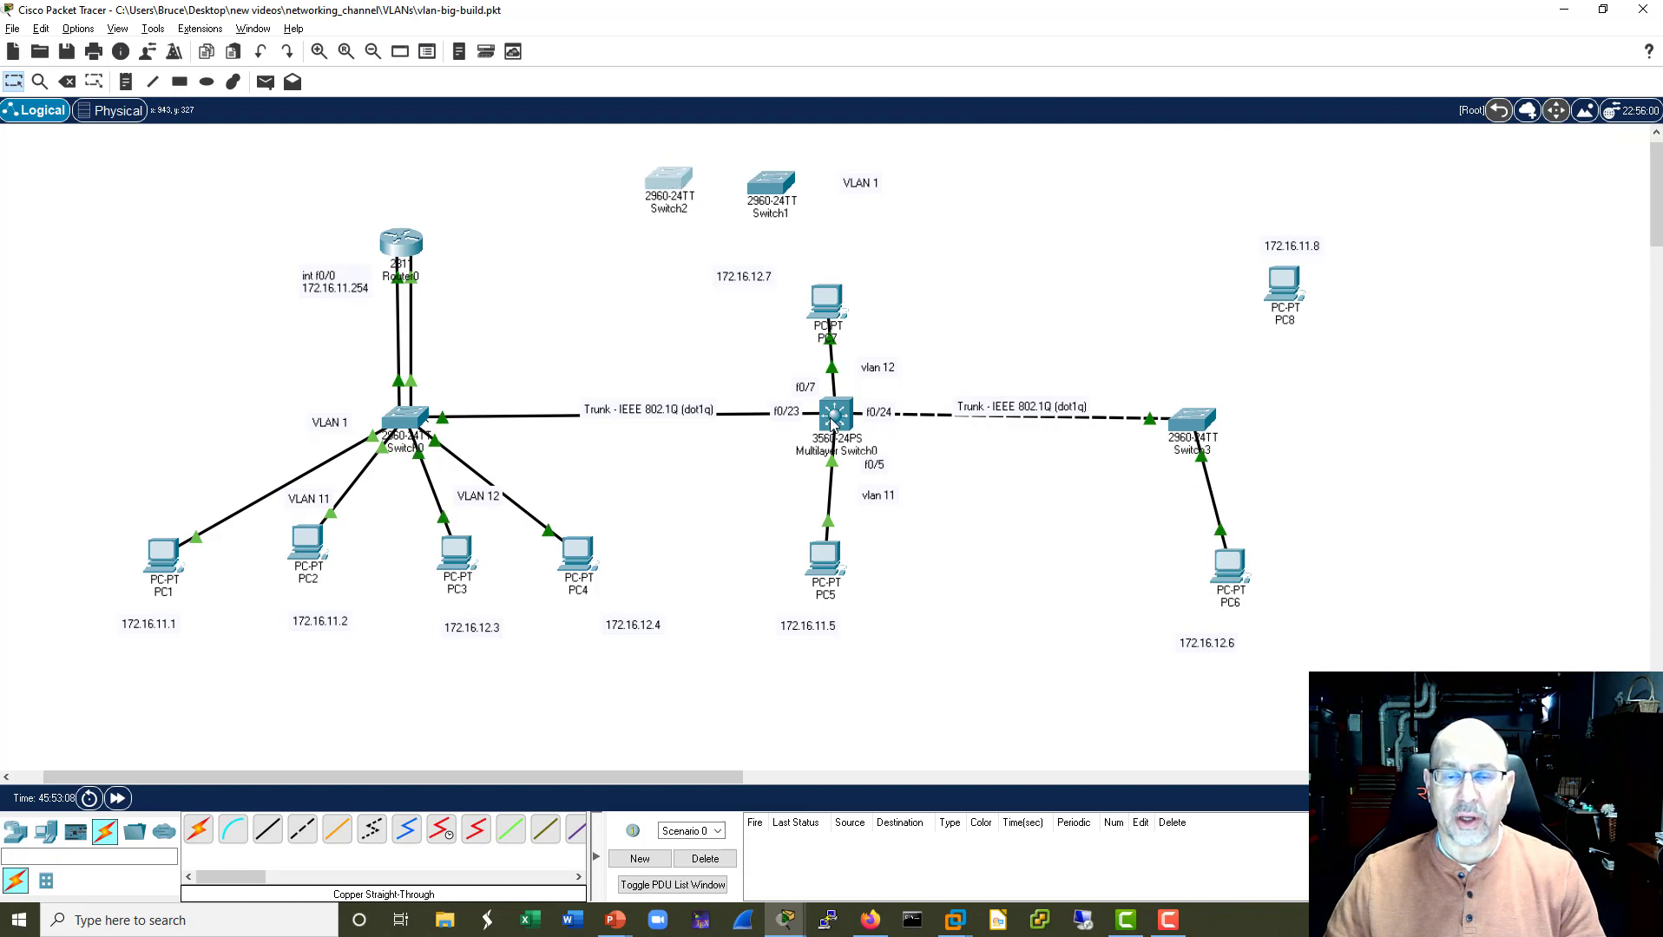
Straighten the layout by shifting the multilayer switch slightly left into line with PC5 and moving PC7 up.
left_click_drag(833, 423, 822, 423)
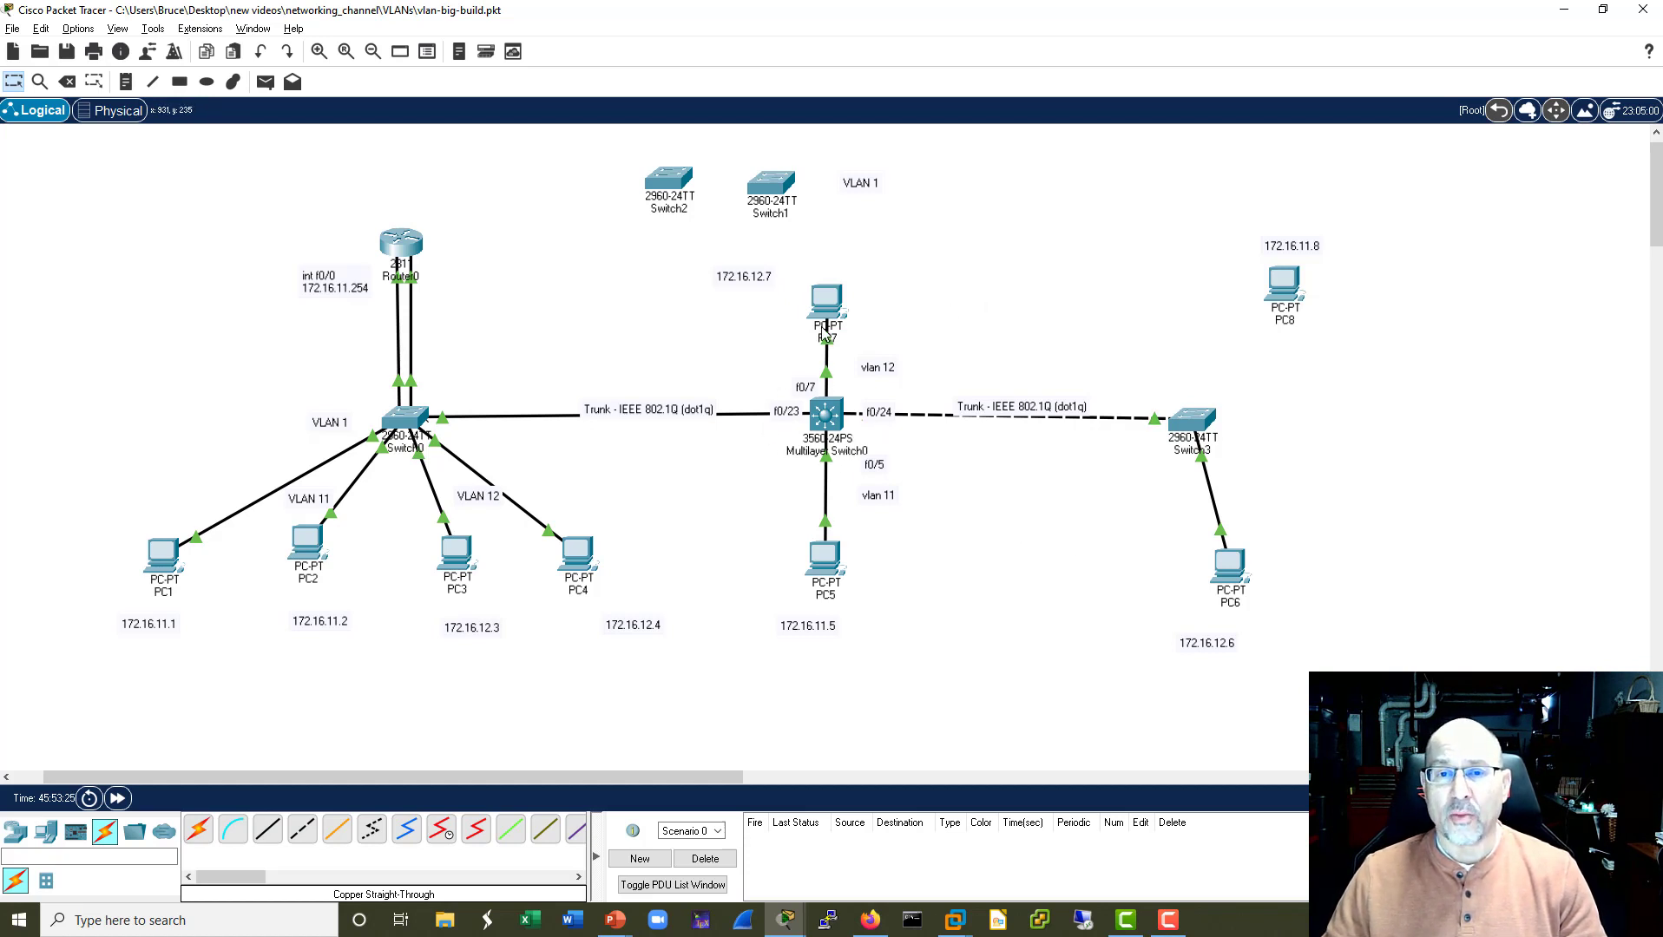
left_click_drag(827, 319, 827, 295)
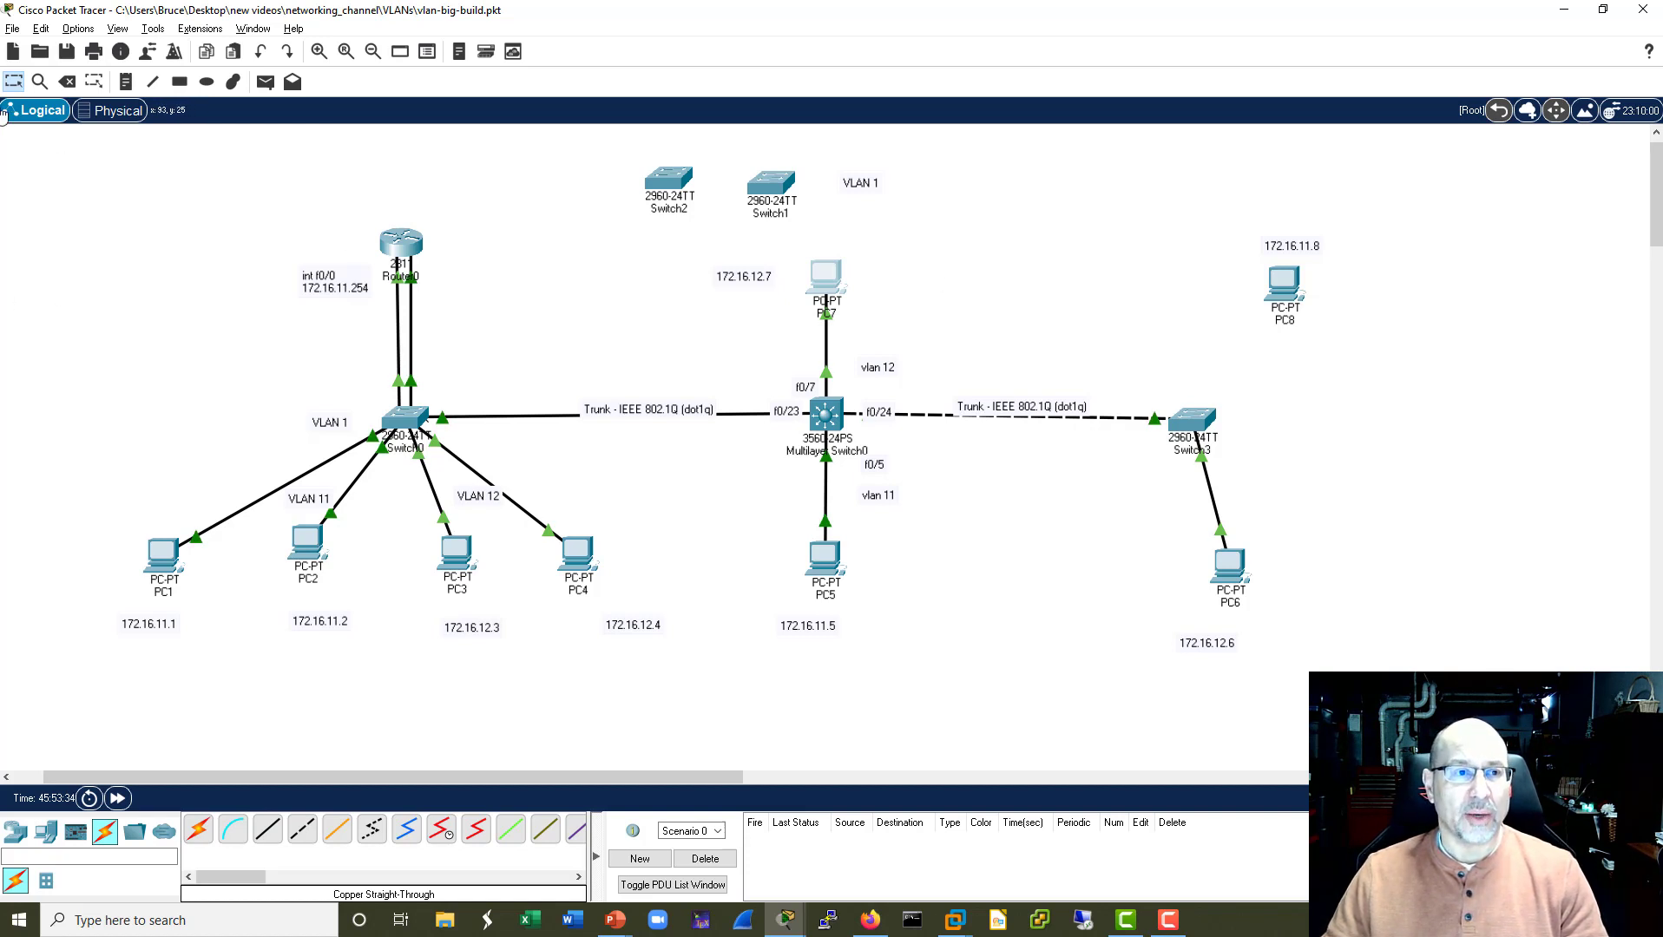
Delete both links between Router0 and Switch0.
left_click(67, 82)
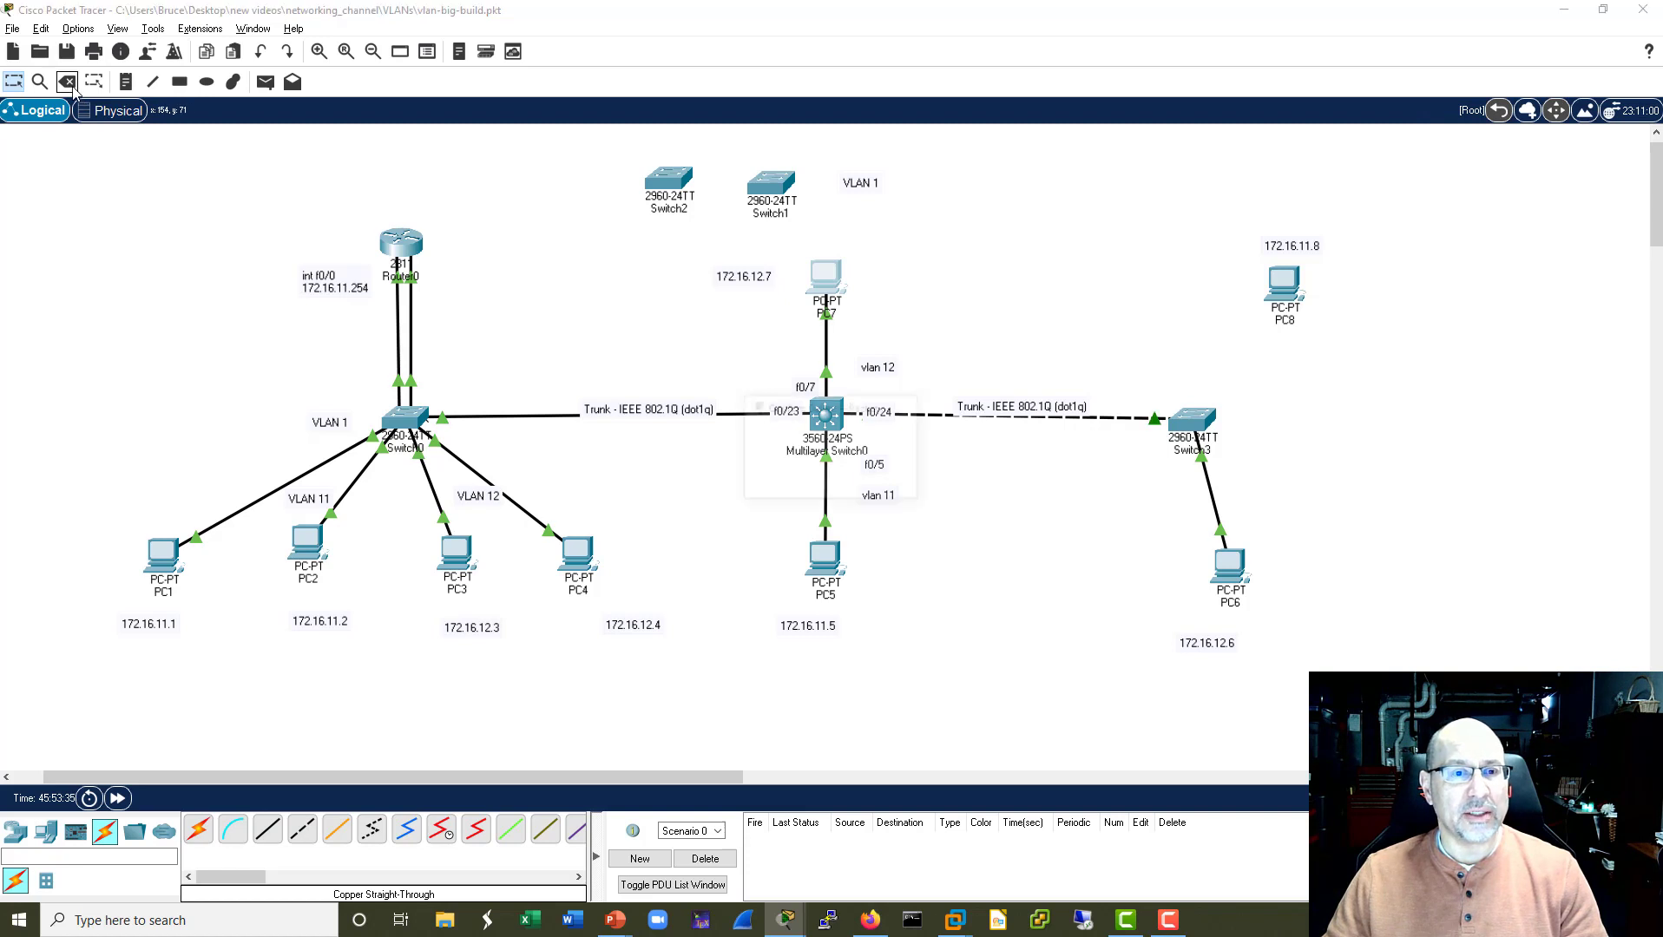
left_click(879, 486)
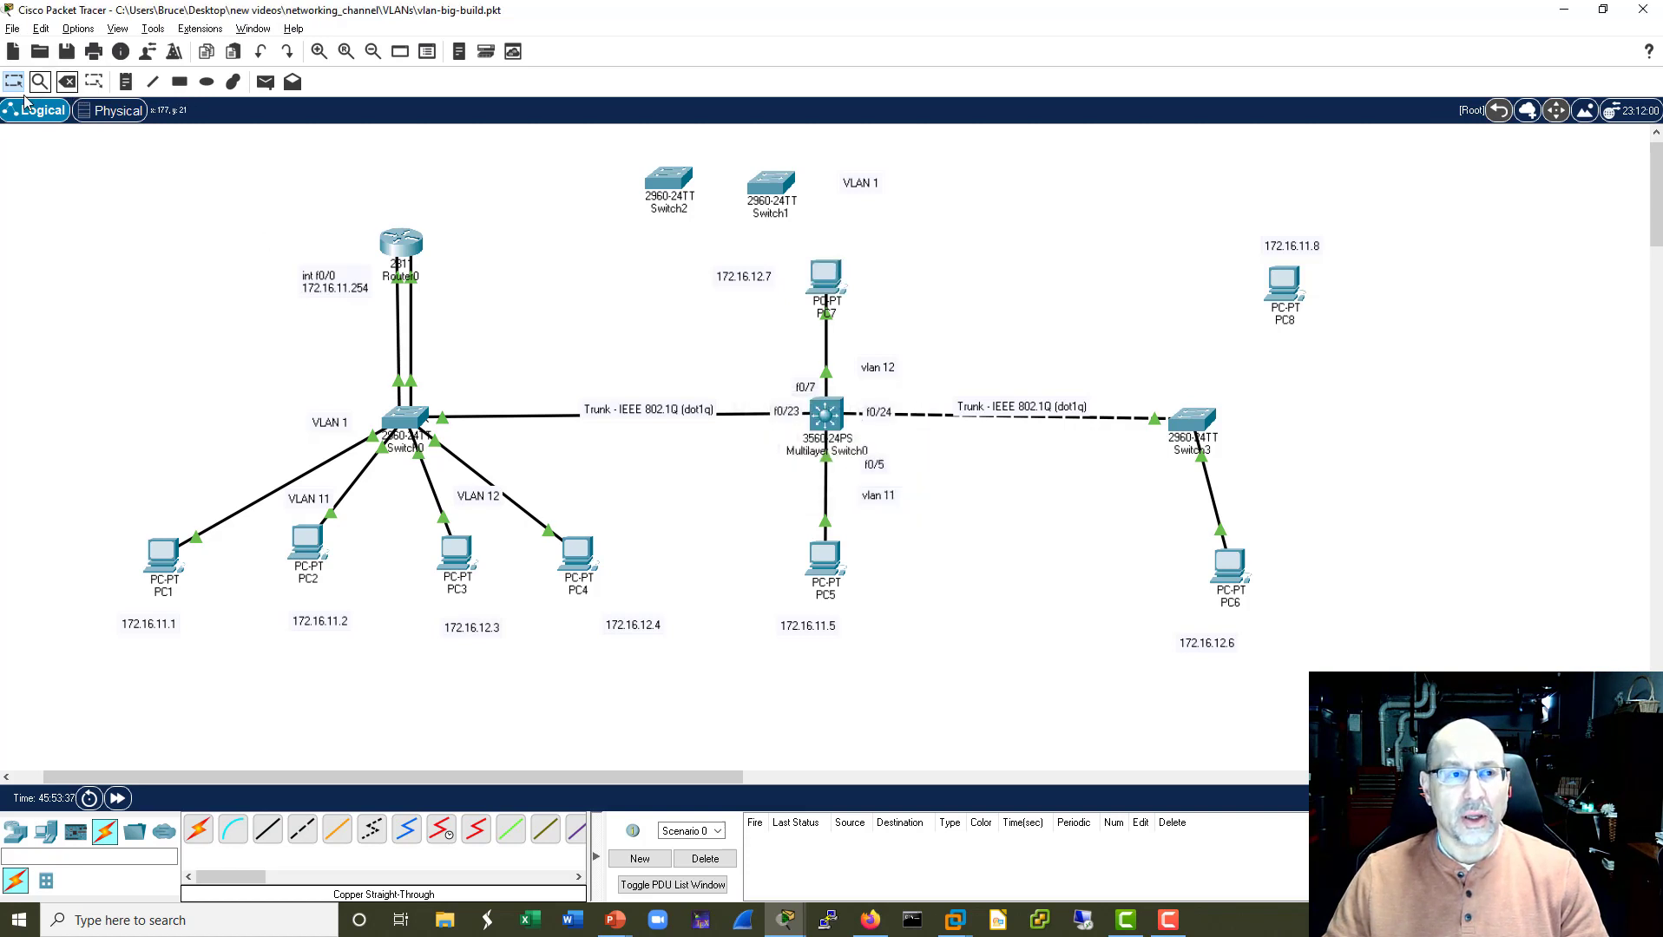
left_click(67, 82)
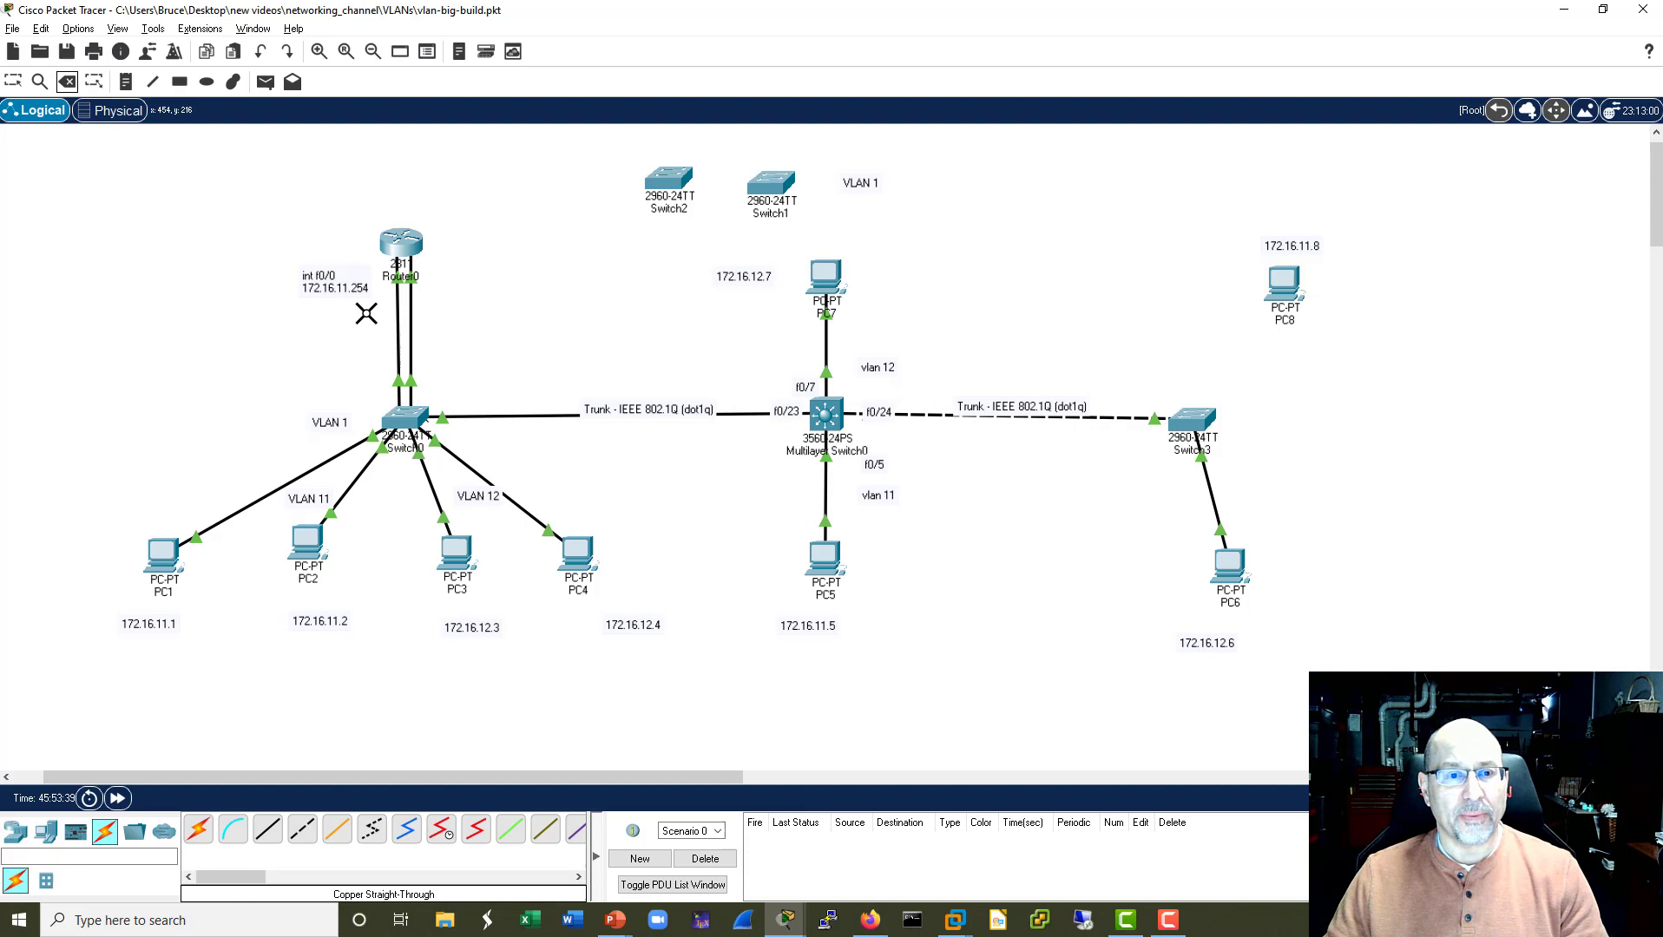
left_click(408, 323)
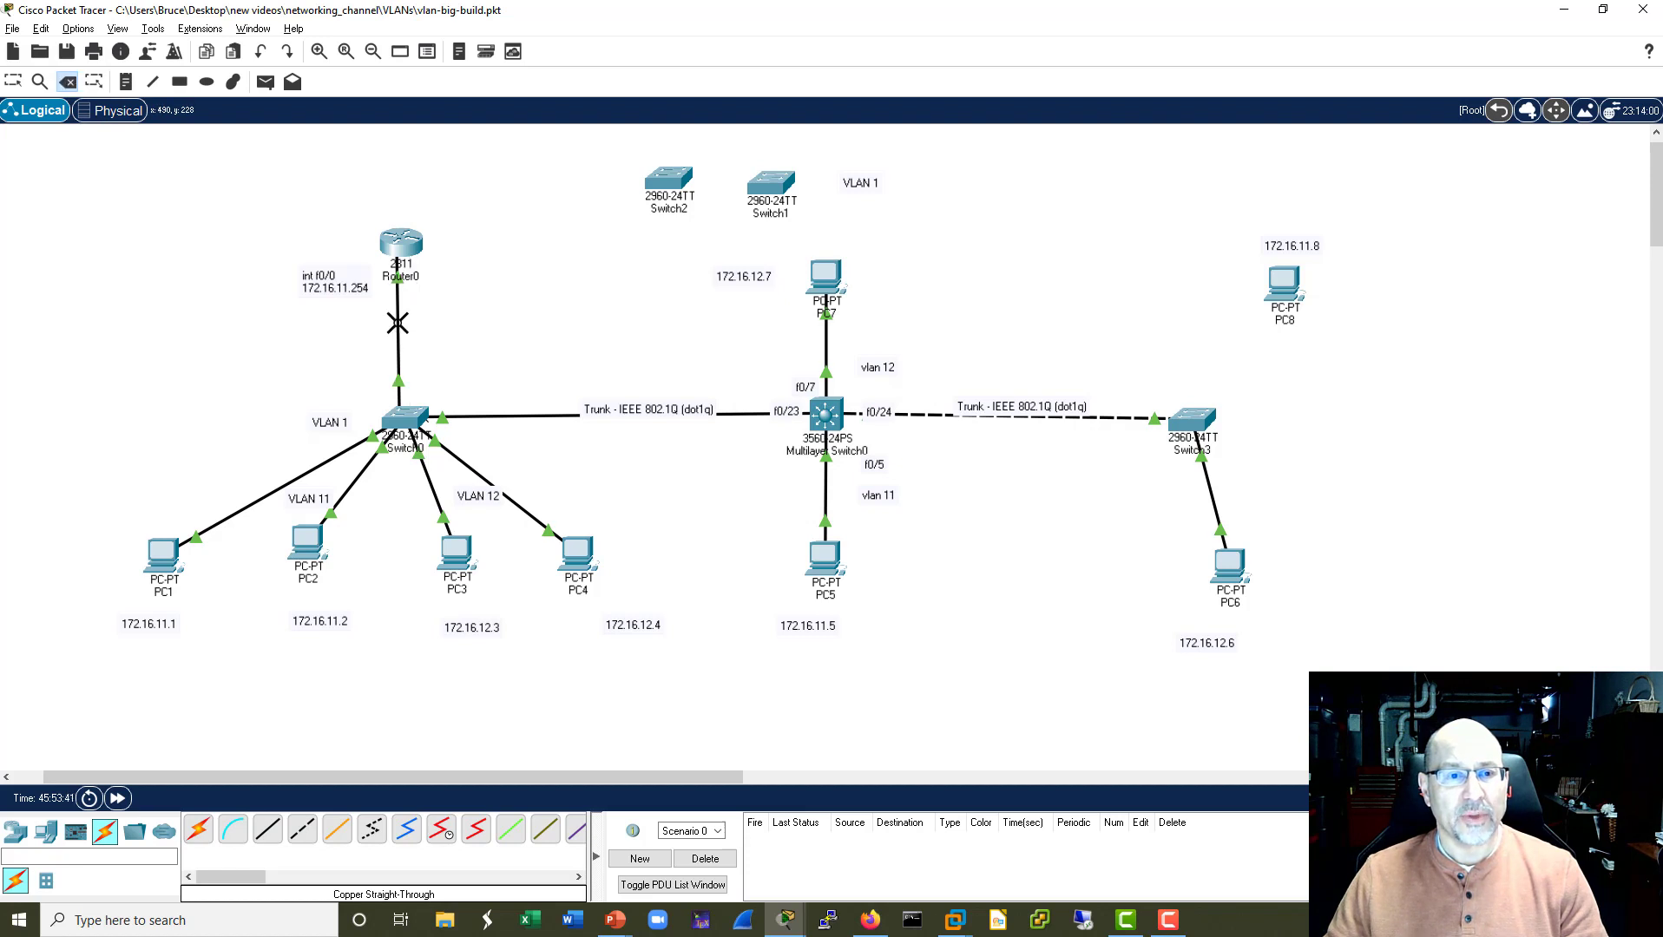
left_click(398, 323)
key("Escape")
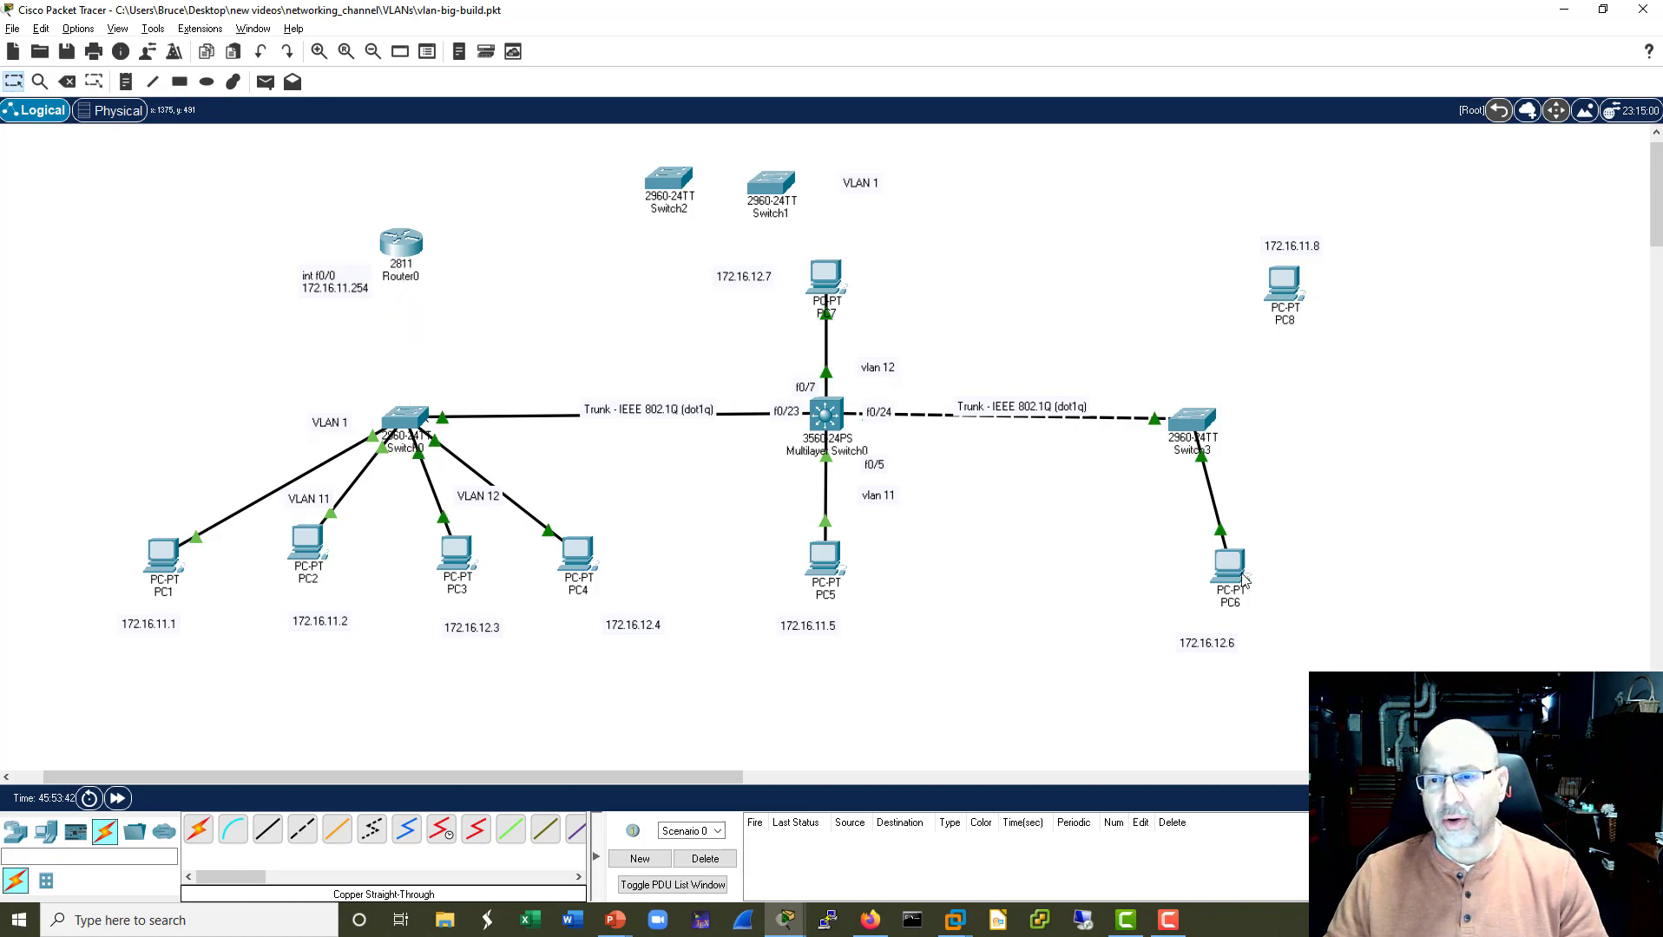
Repeat the ping to 172.16.11.5 from PC6's command prompt and close PC6's window.
mouse_move(1241, 578)
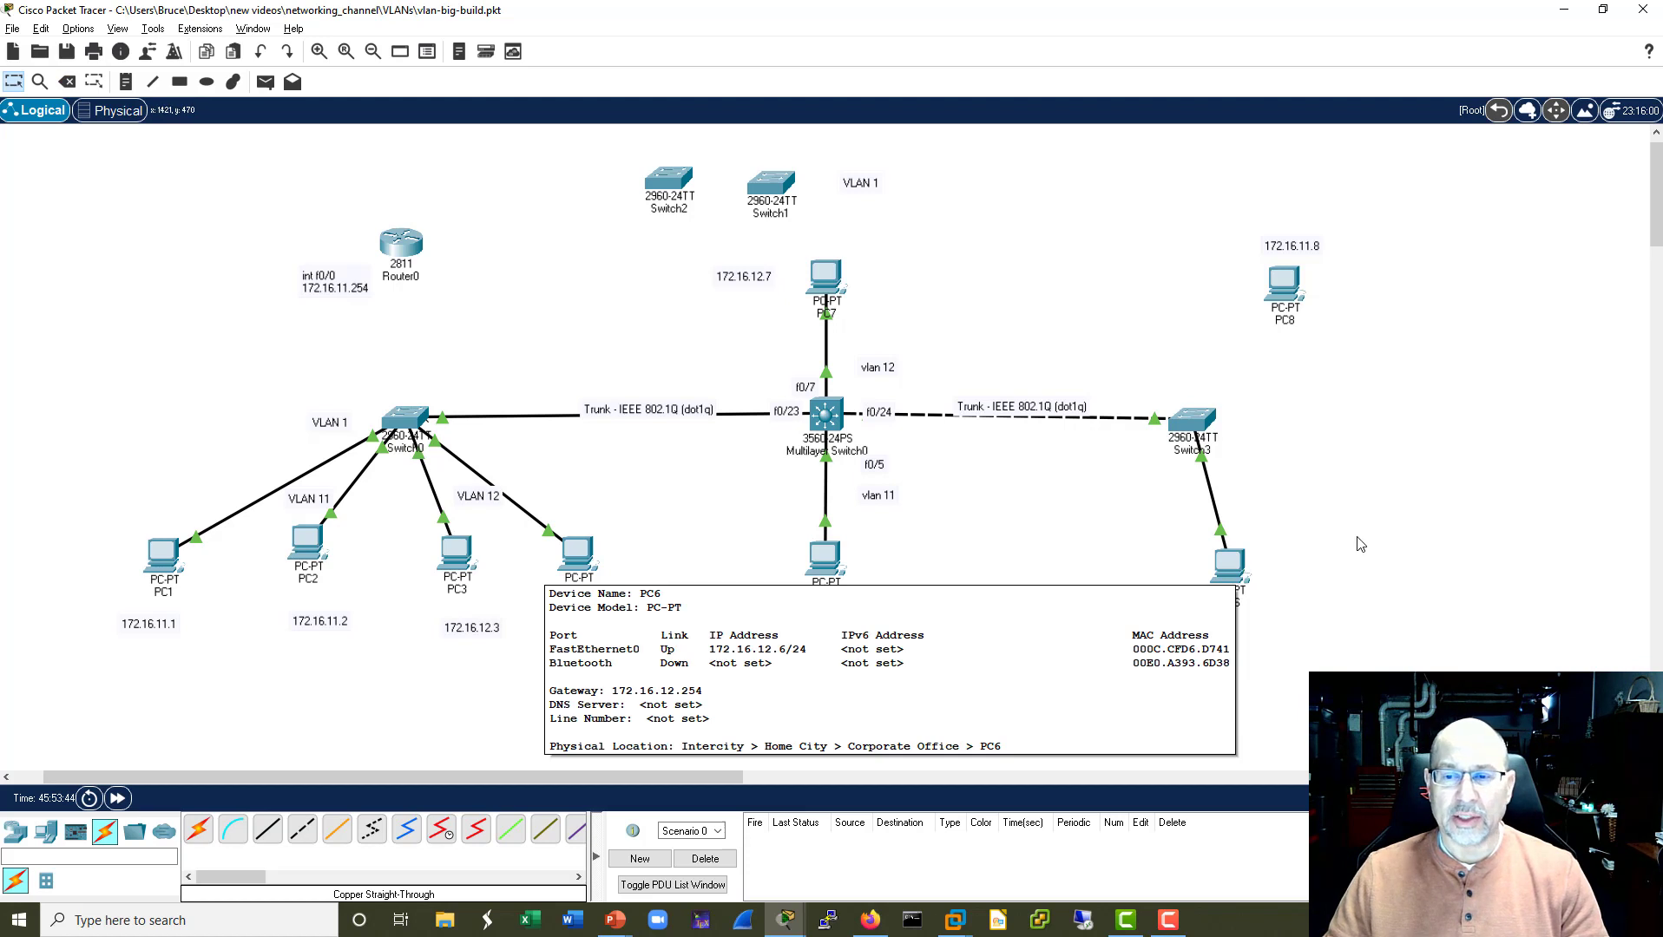
left_click(1227, 576)
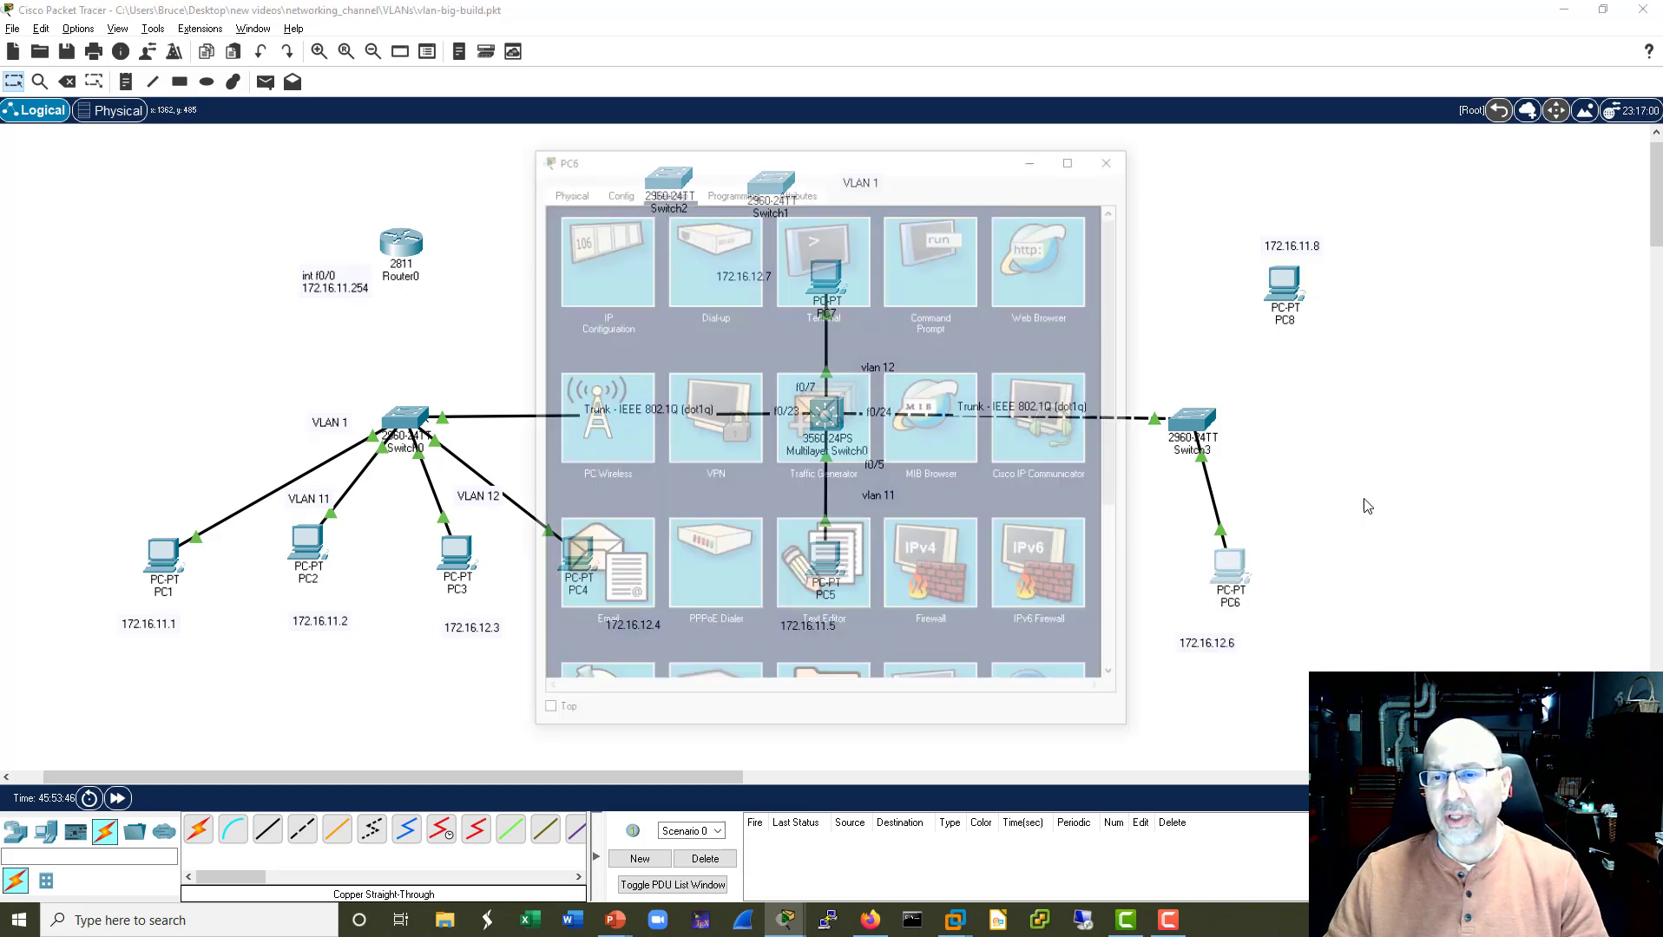
left_click(908, 236)
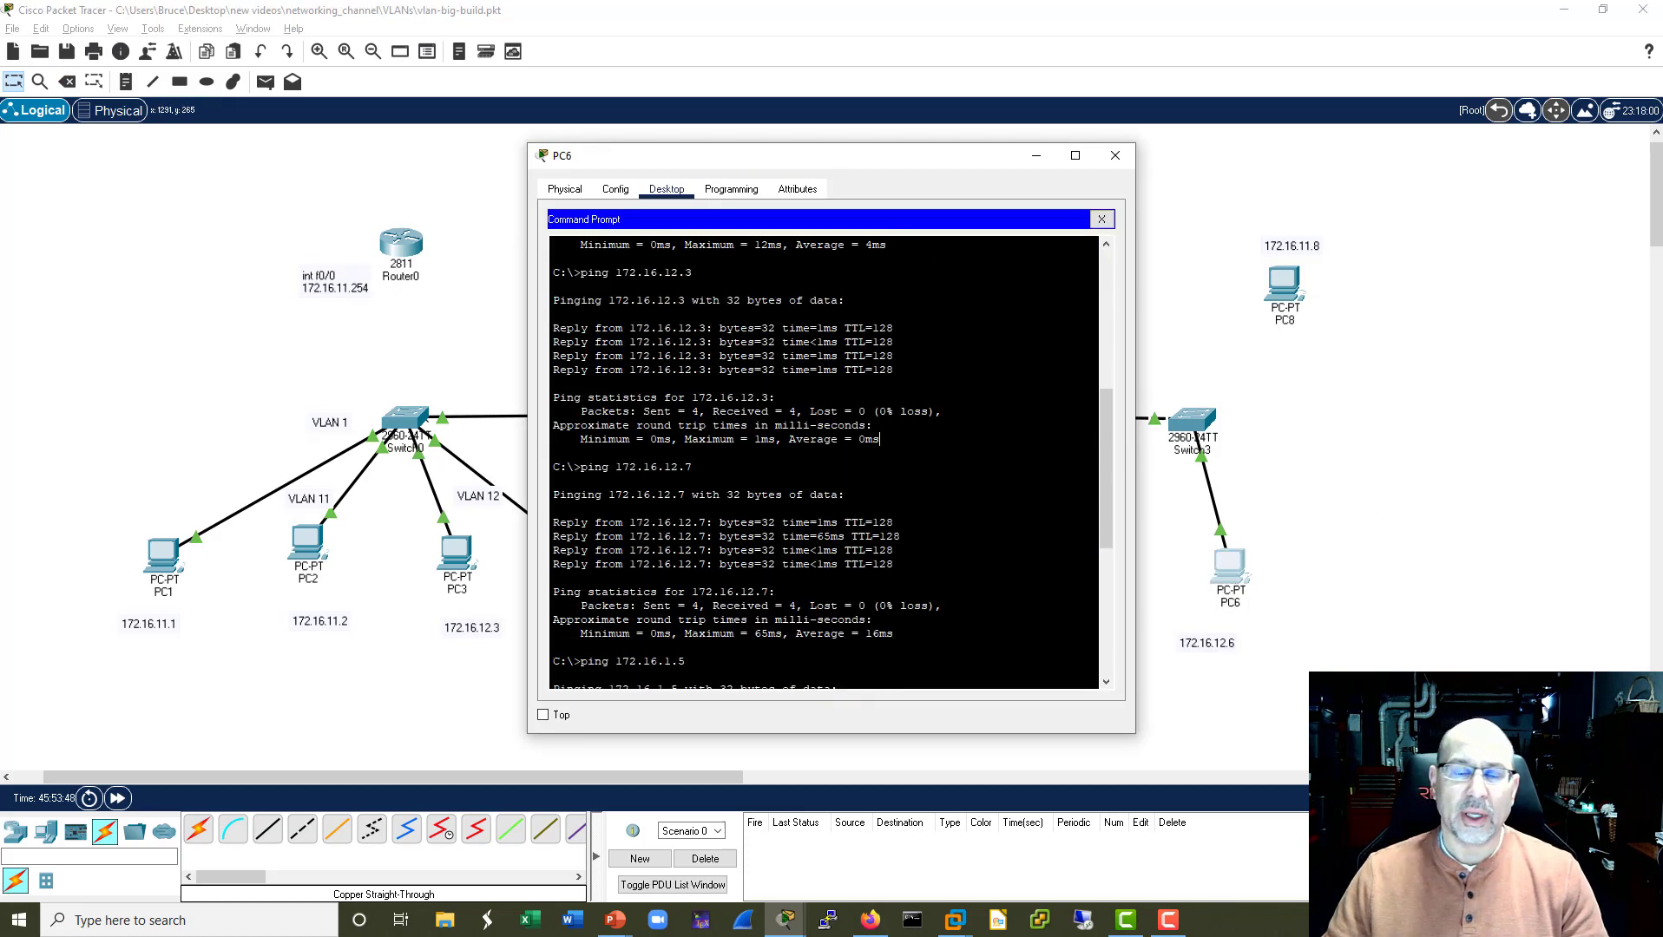
scroll(825, 465, "down", 10)
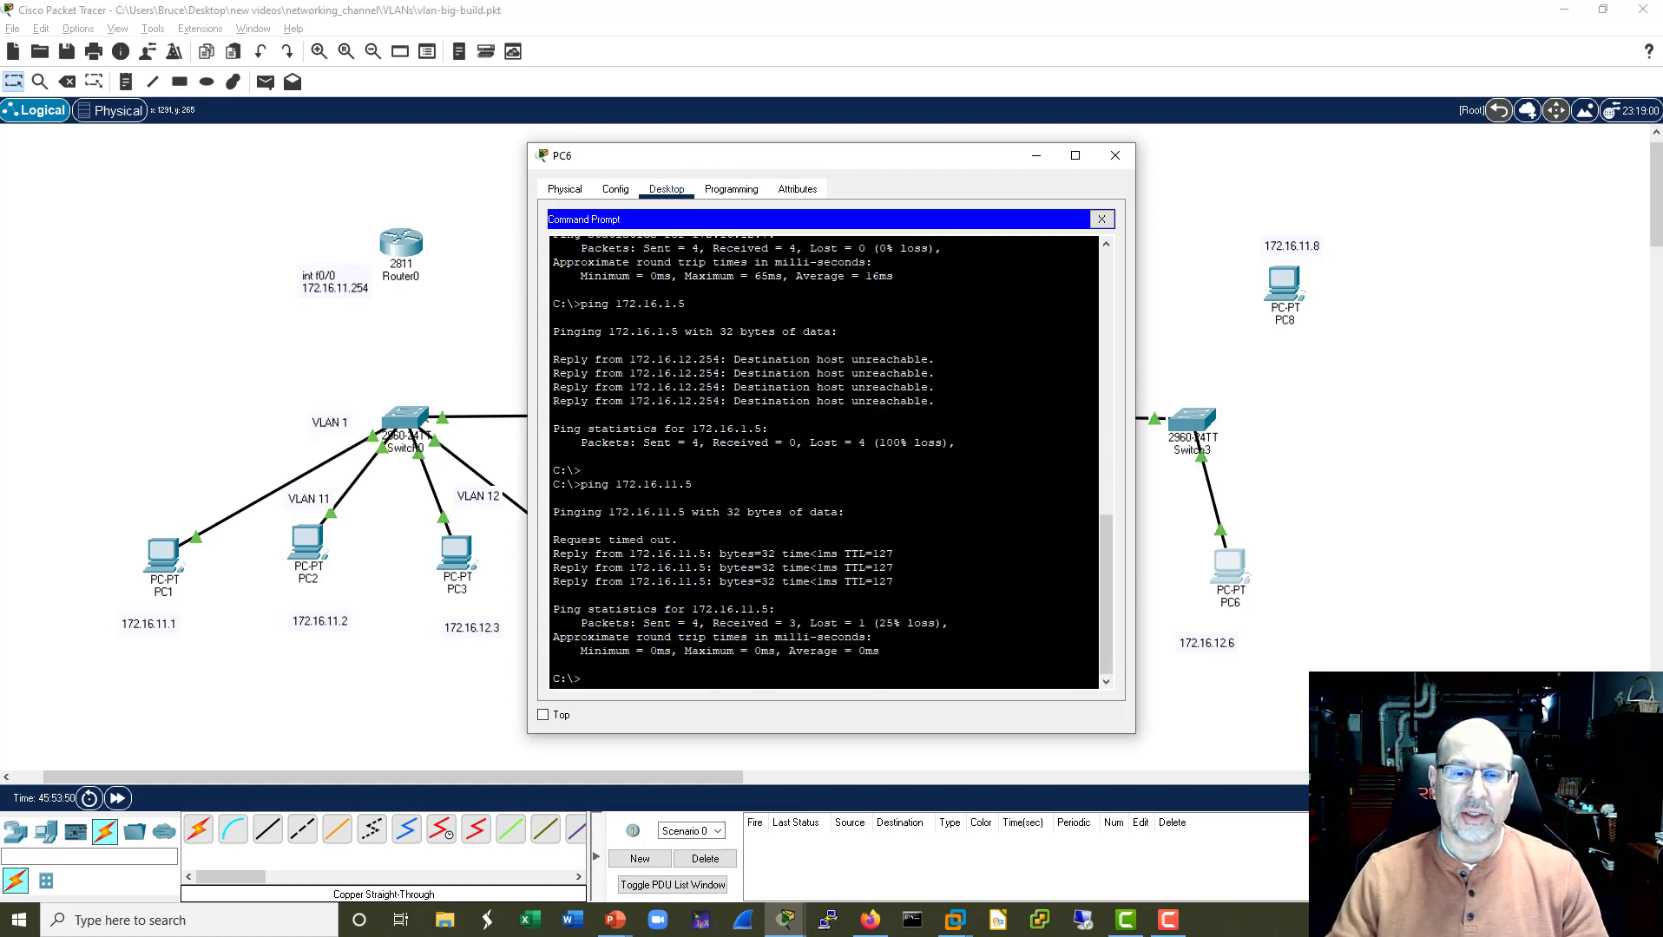
key("Up")
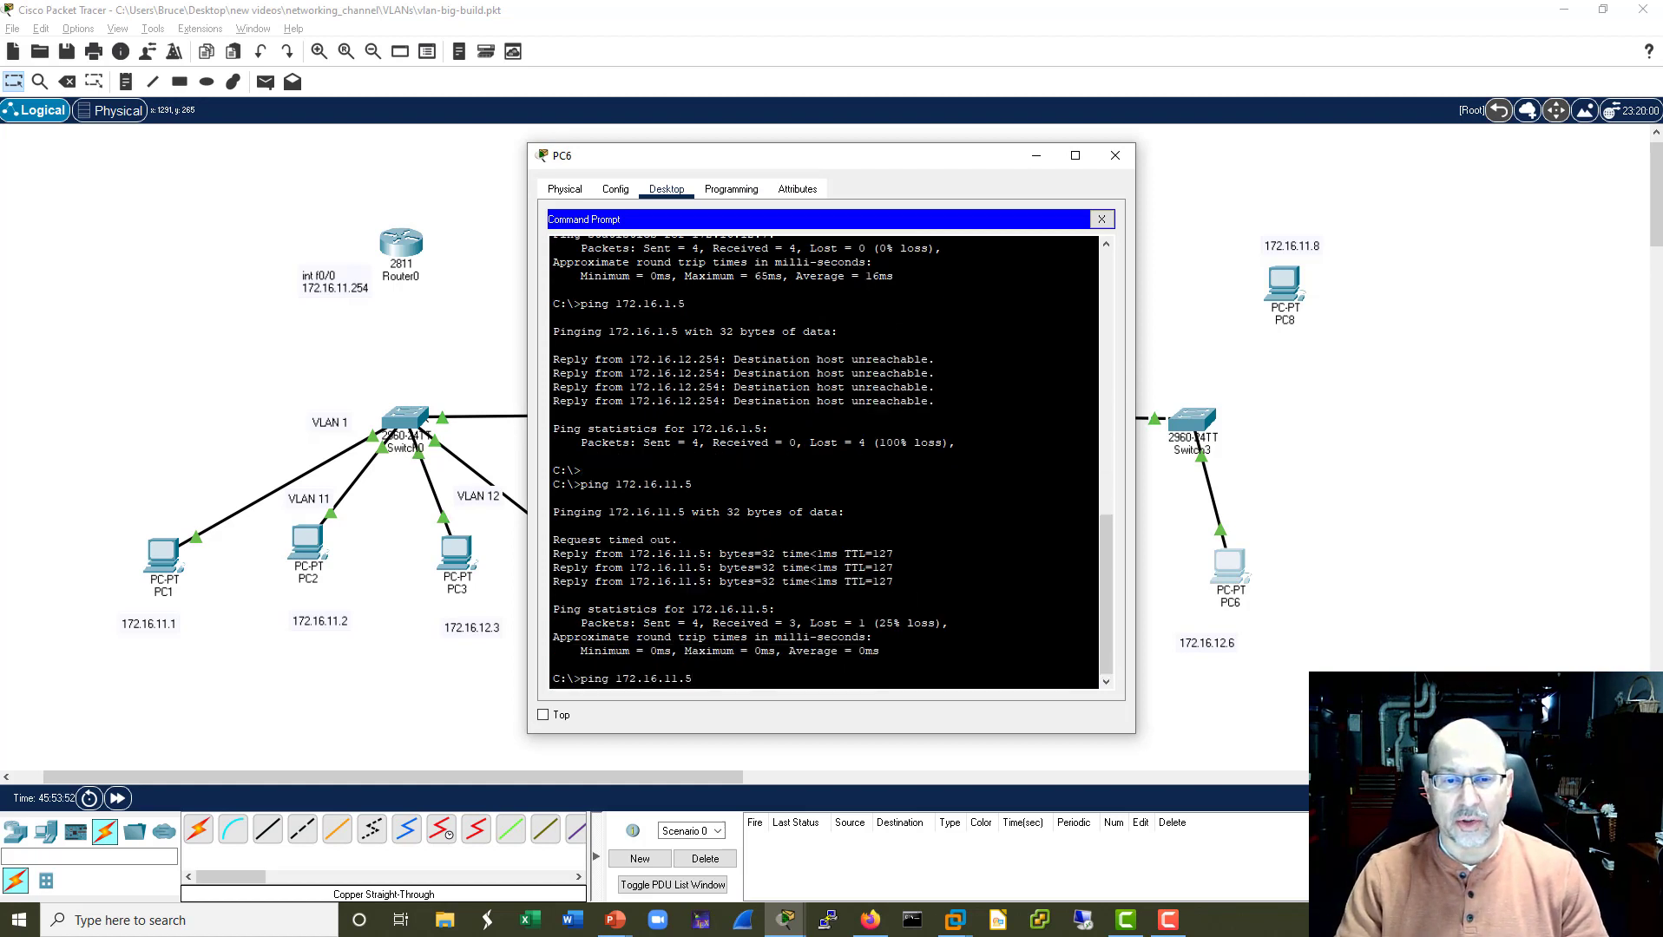
key("Return")
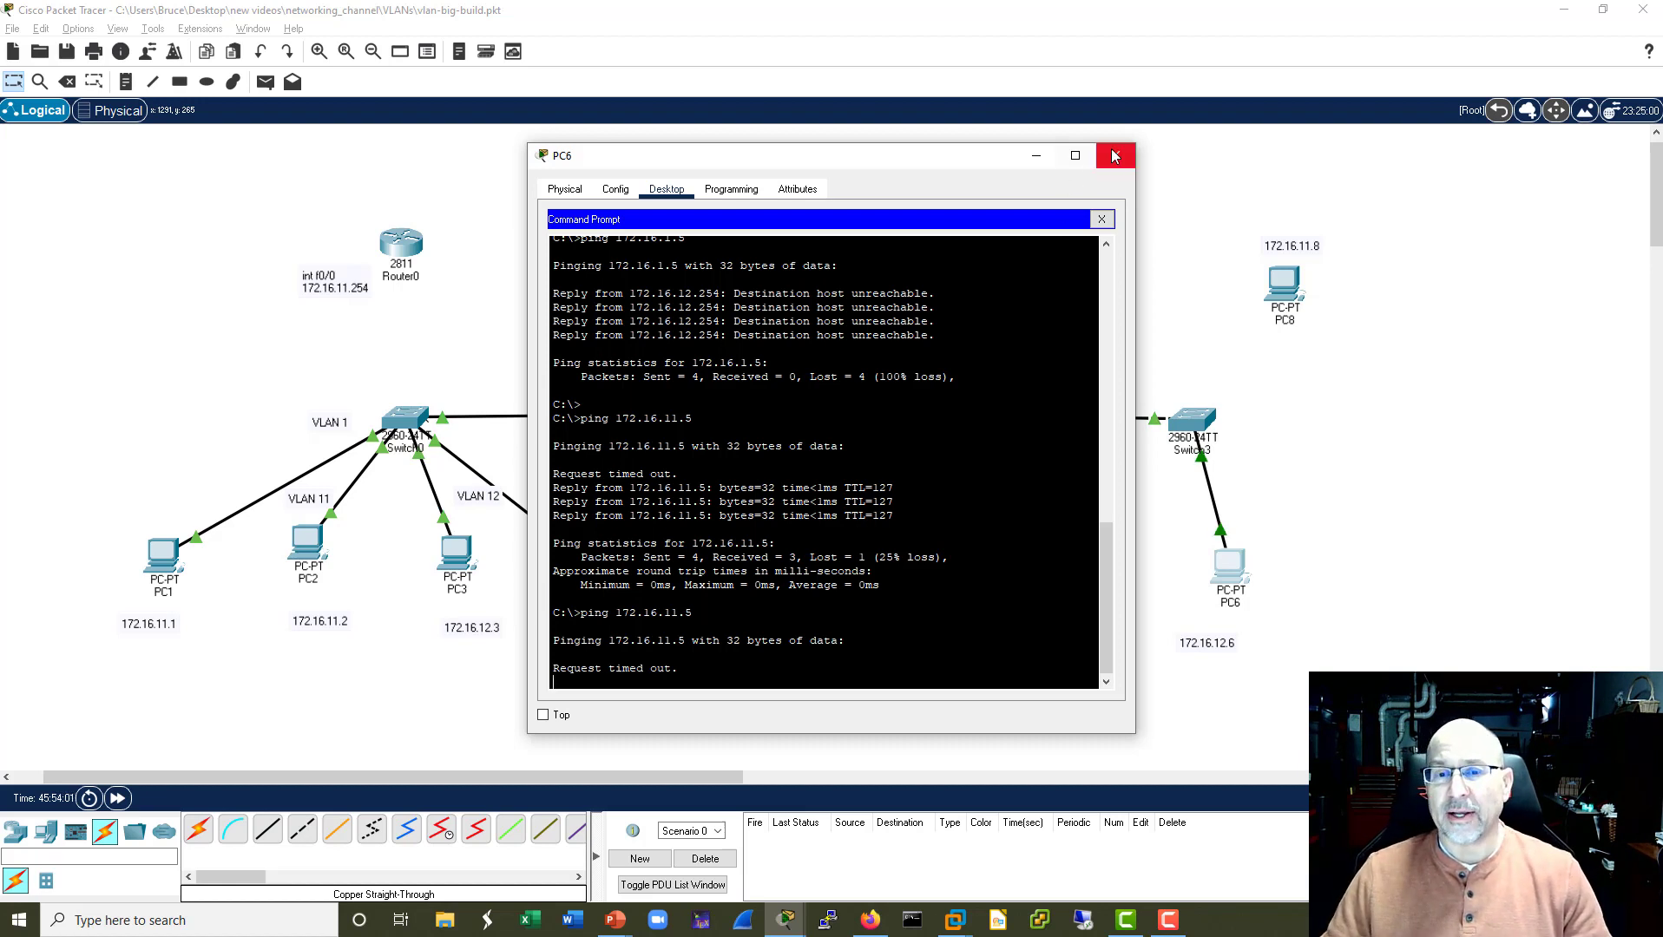
left_click_drag(864, 164, 1238, 139)
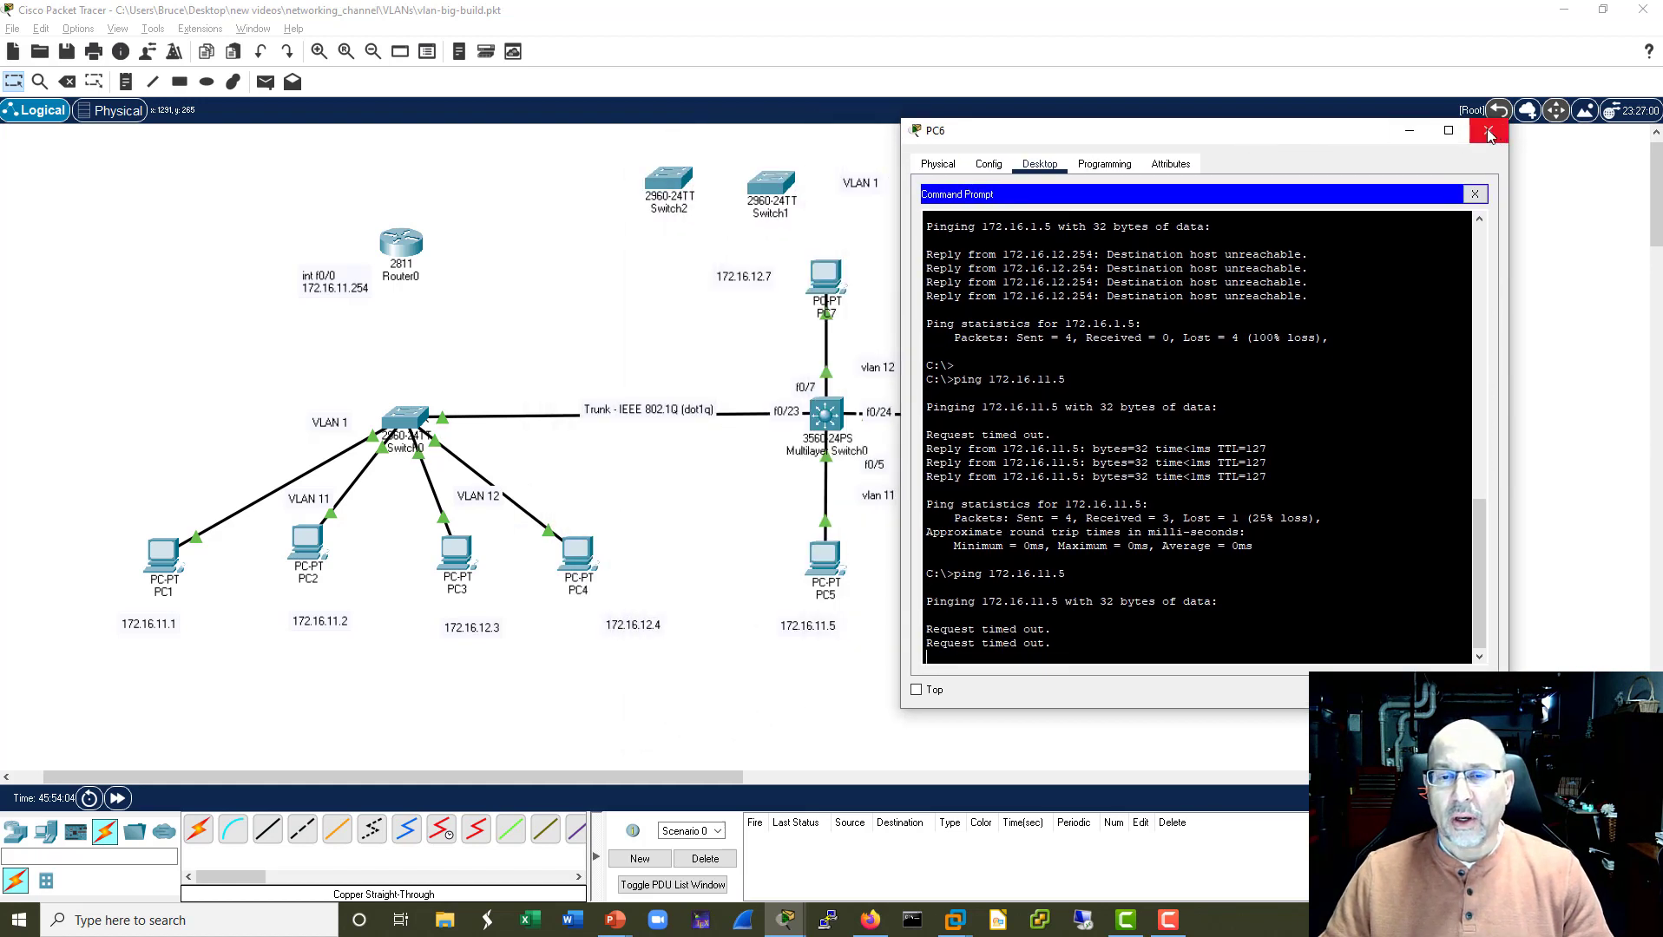
left_click(1488, 132)
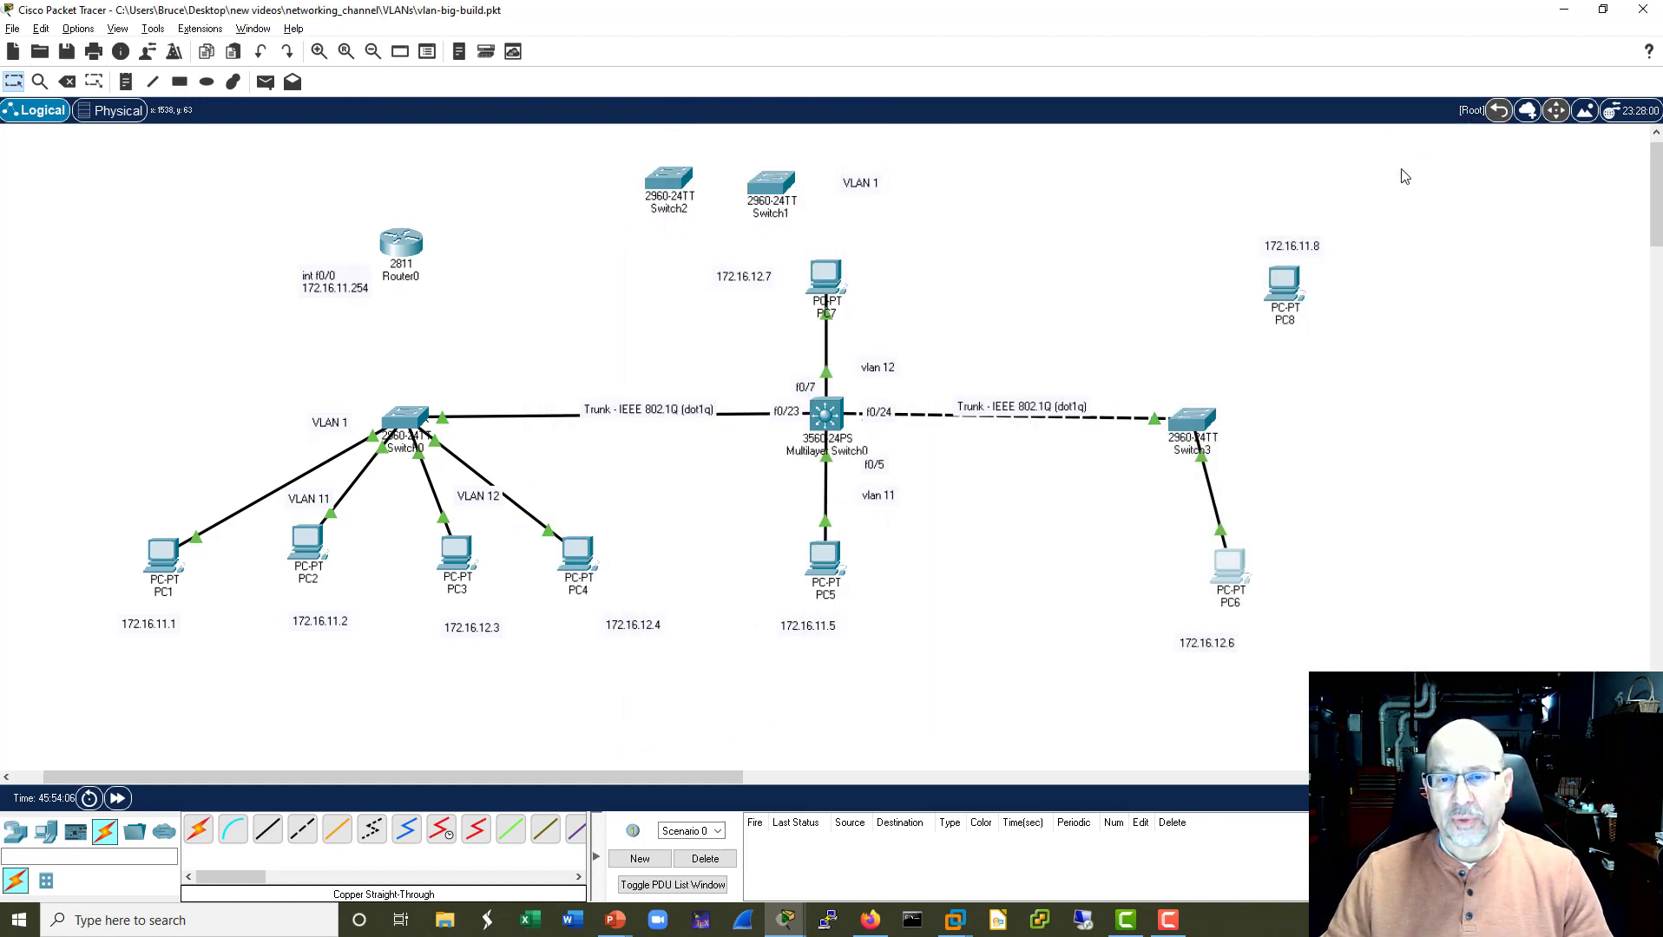
Enter global configuration mode in Multilayer Switch0's CLI and enable IP routing with ip routing.
left_click(827, 417)
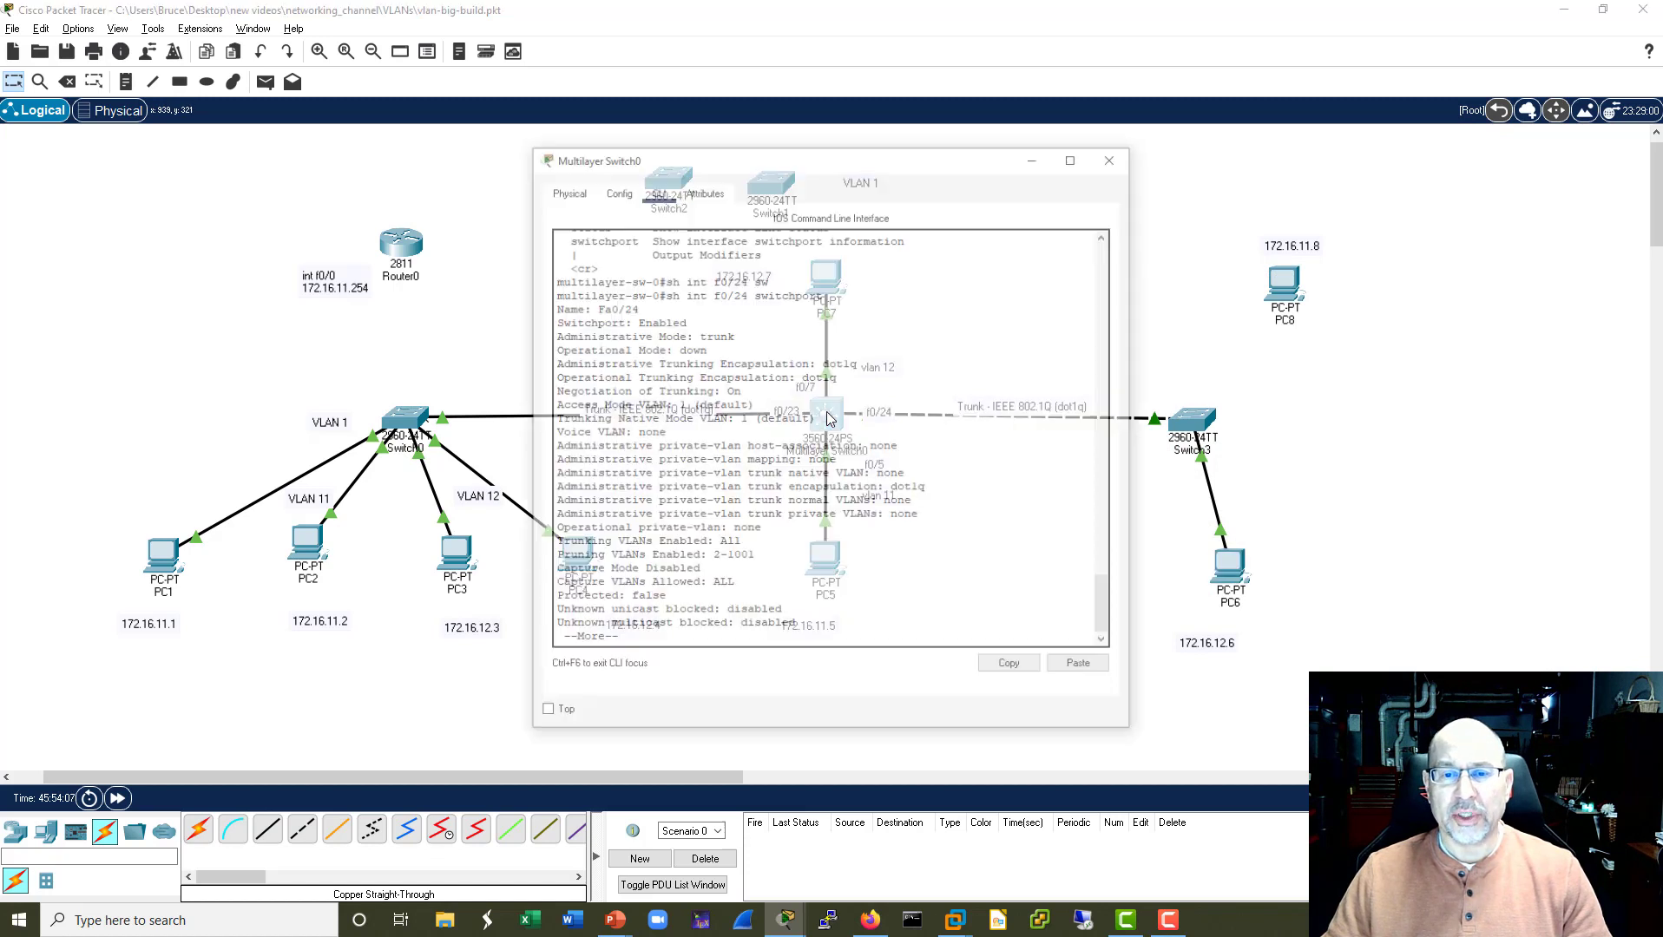
left_click_drag(834, 163, 1283, 163)
left_click(1235, 431)
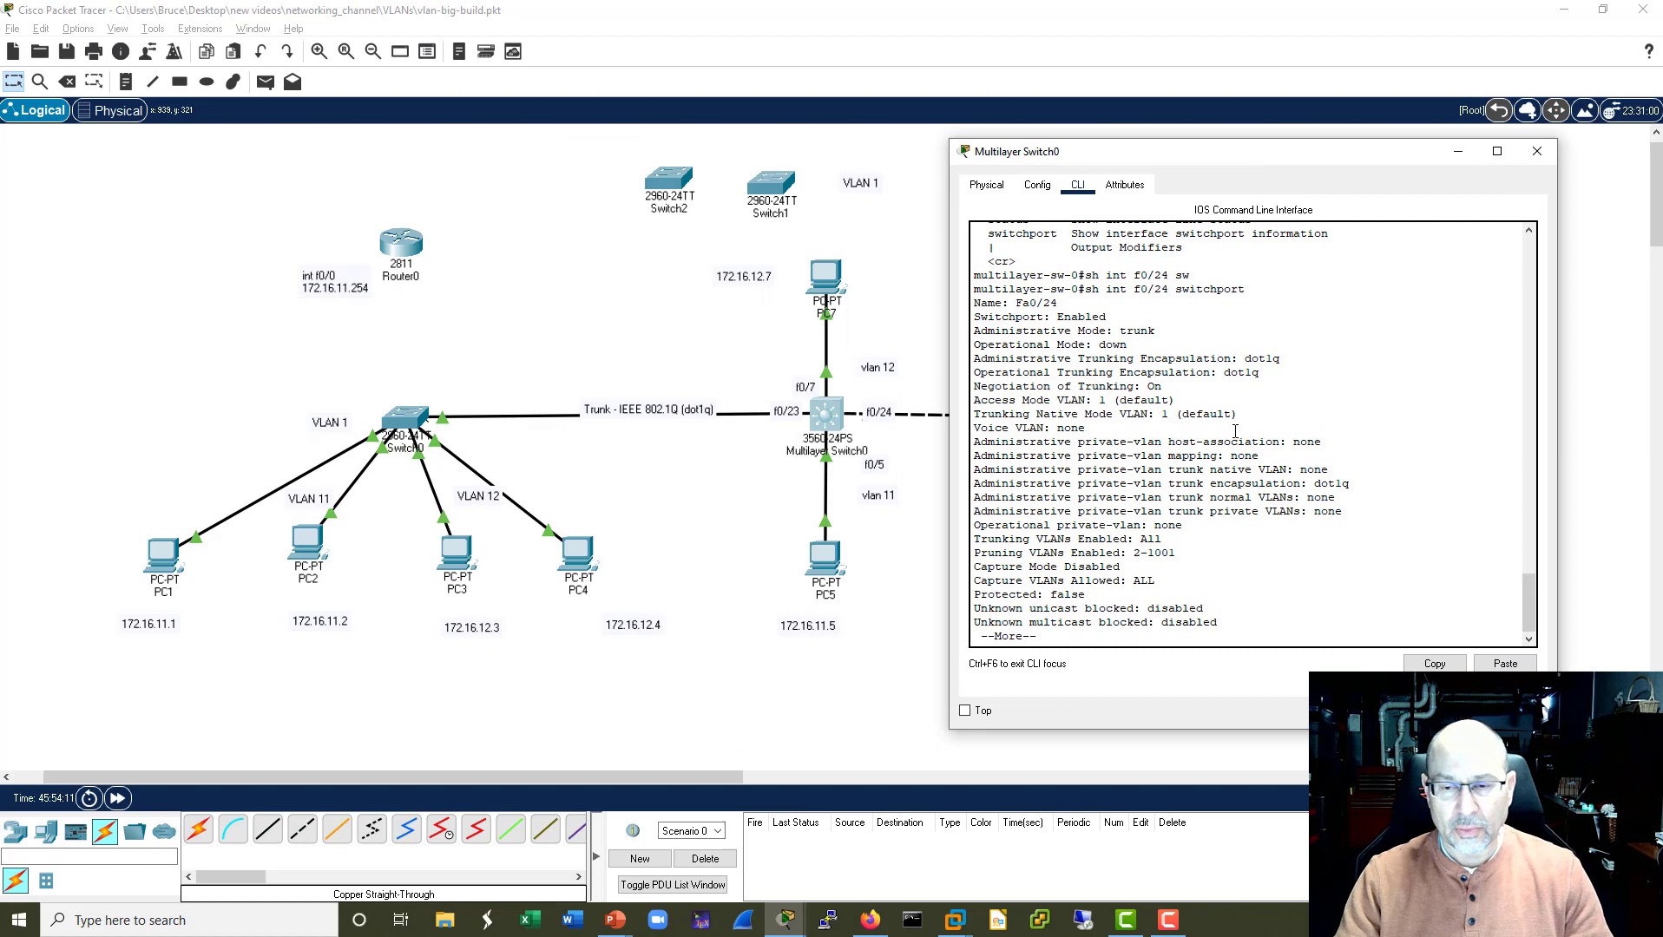
key("space")
key("Return")
key("Return")
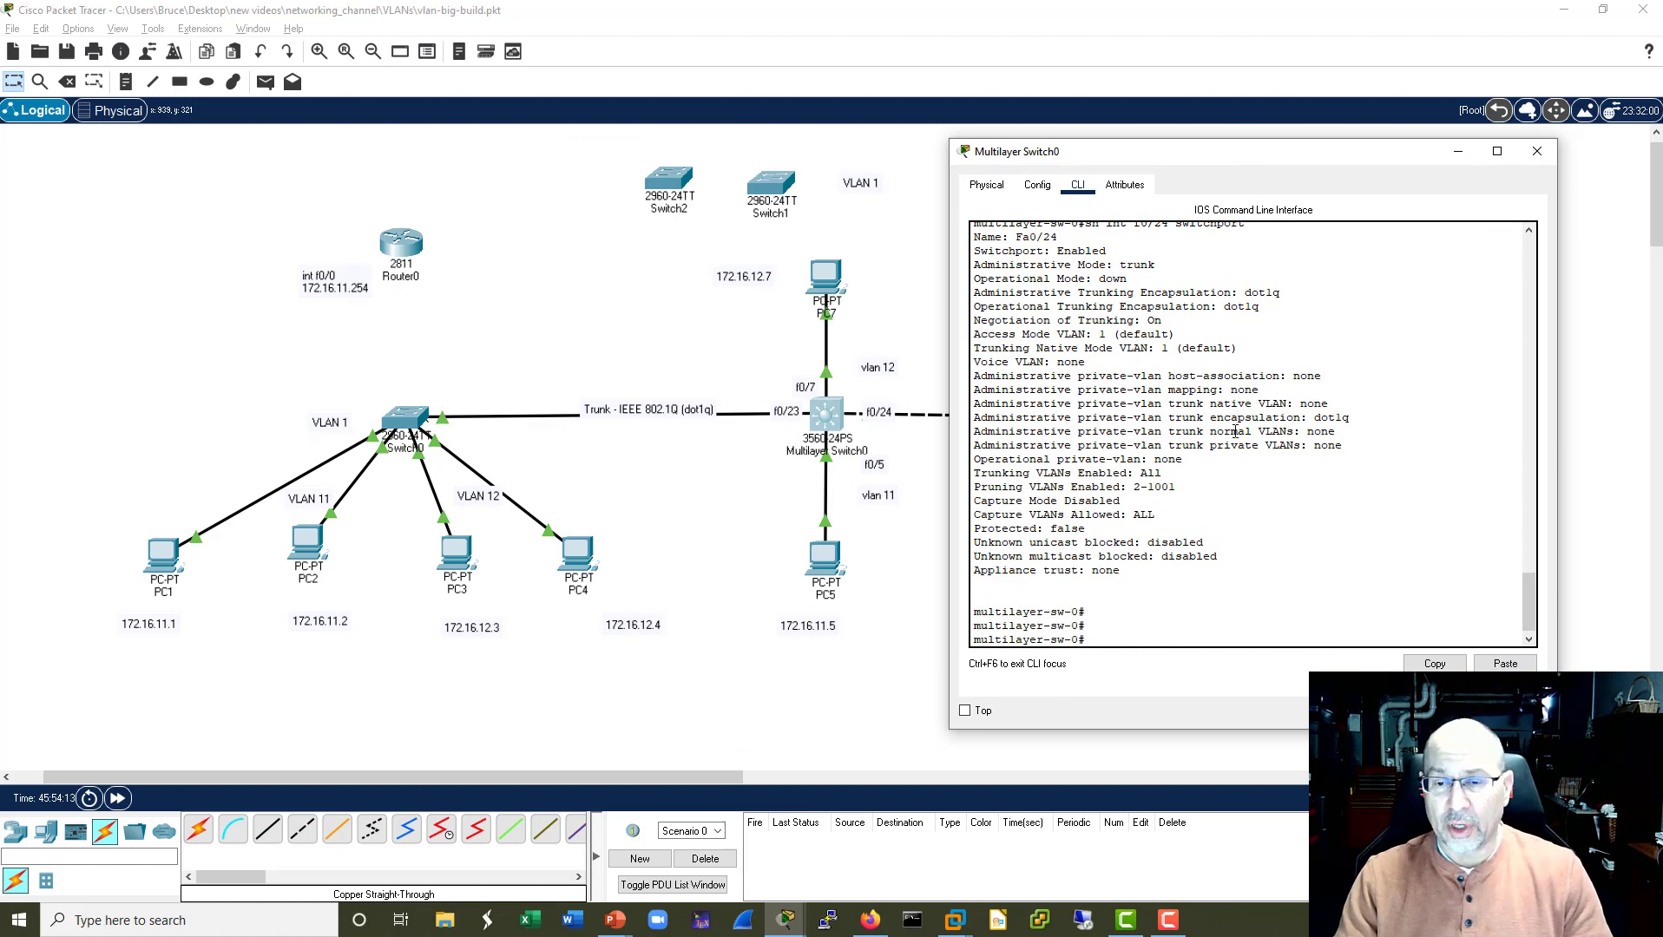
key("Return")
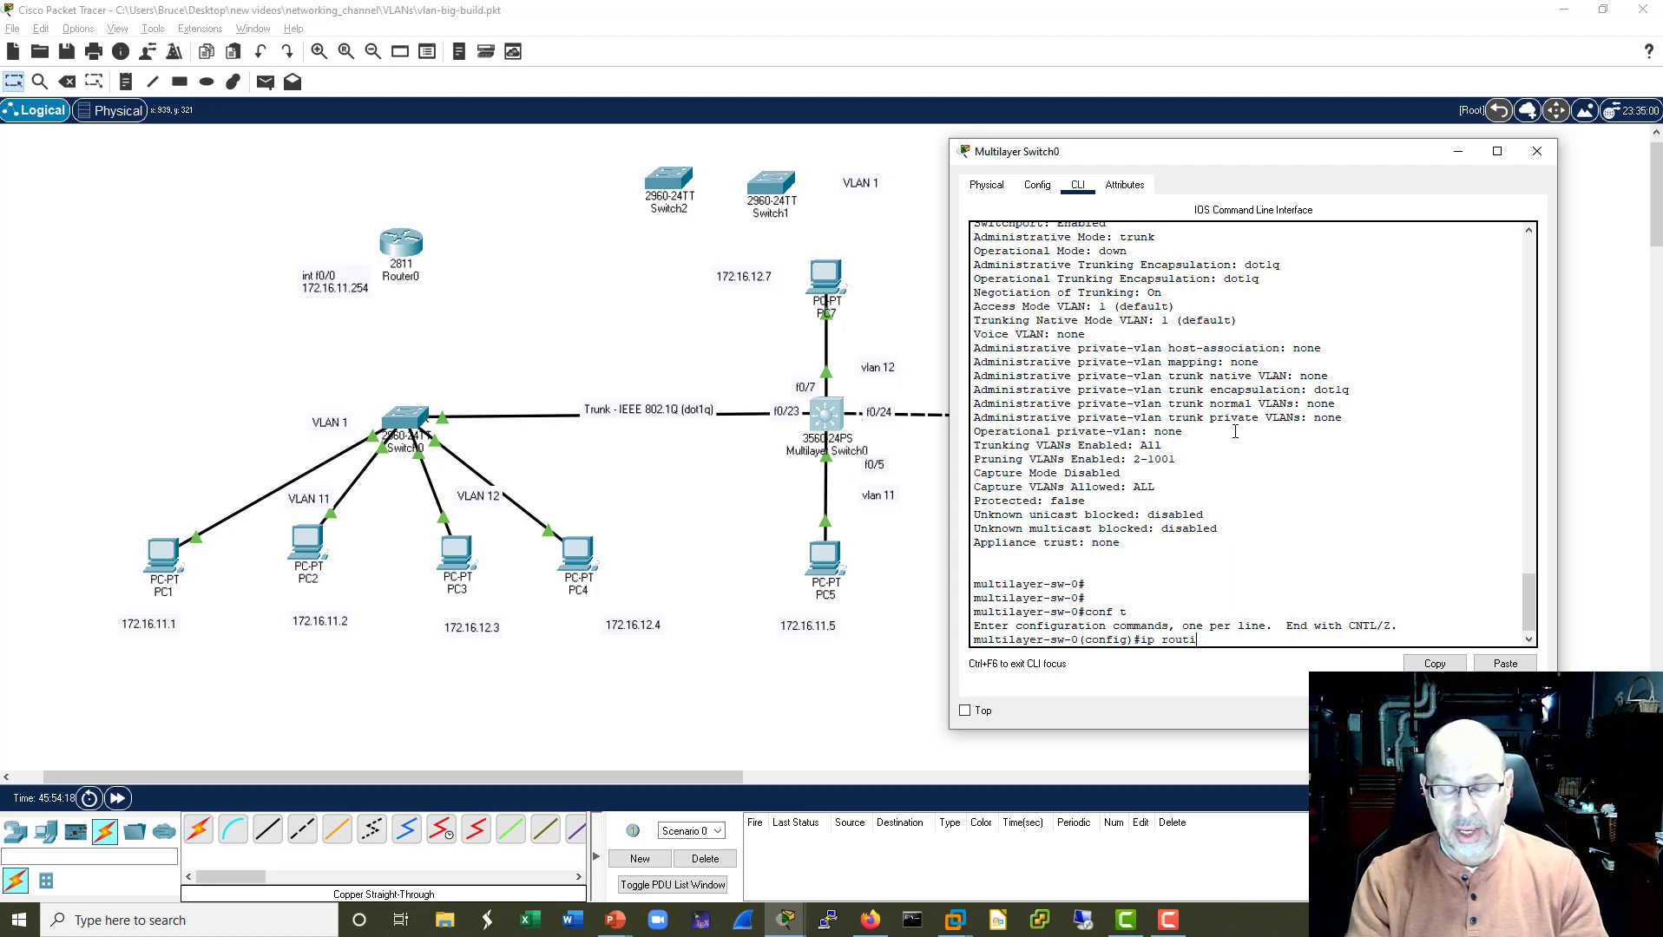
type("ip routing")
key("Return")
key("Return")
key("Return")
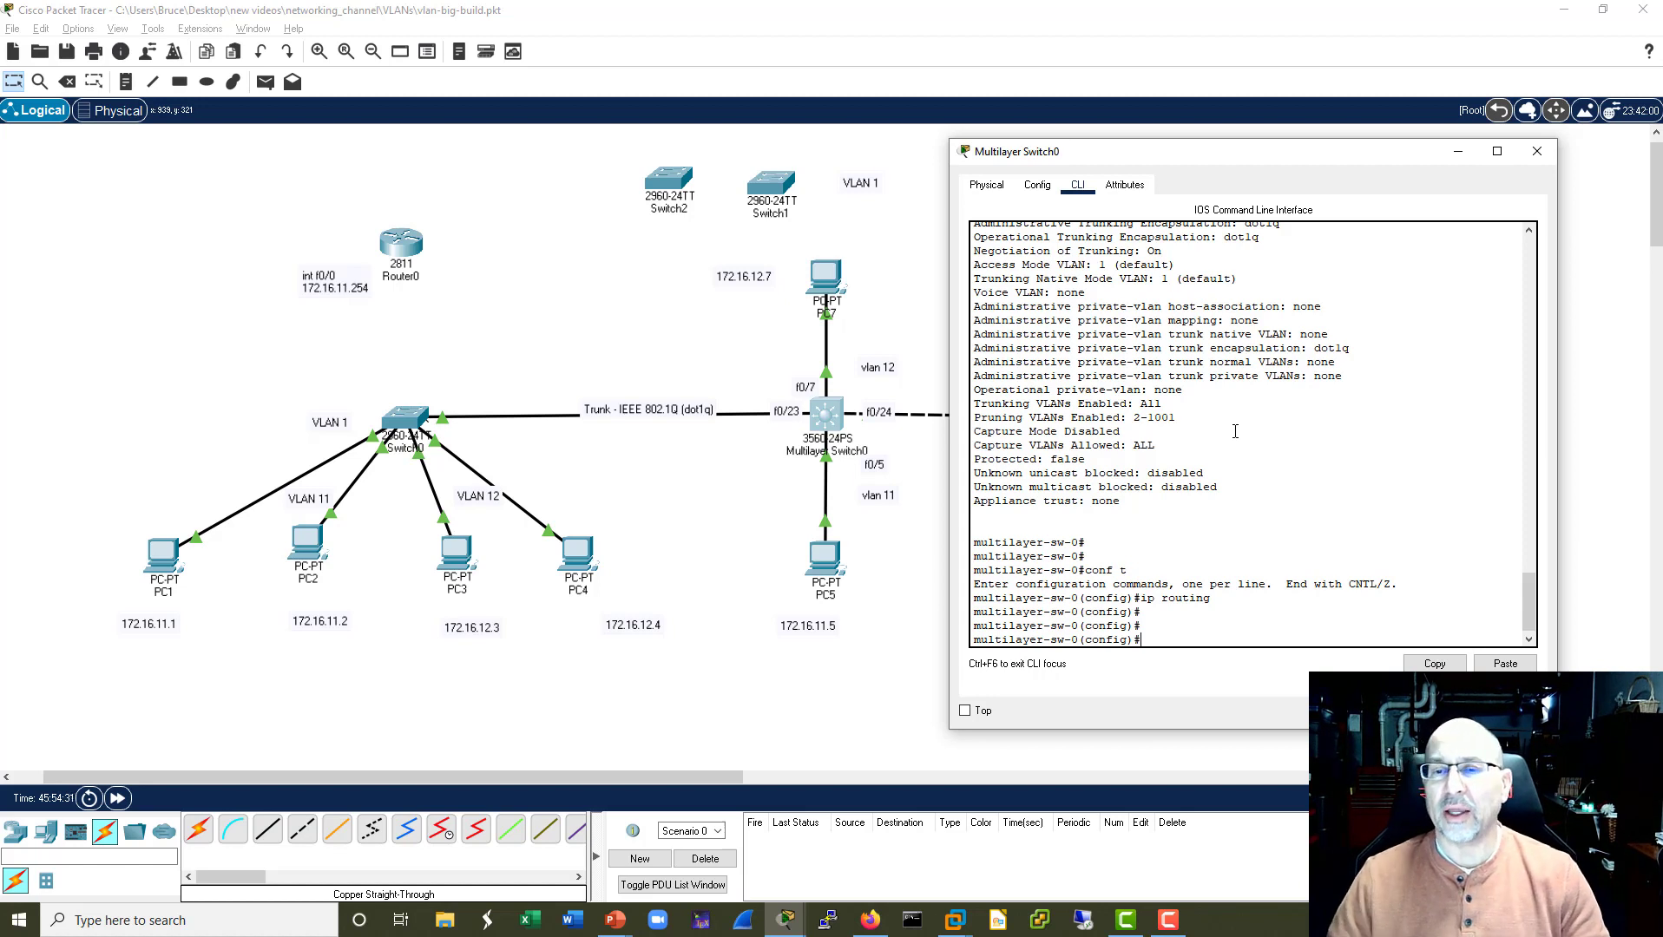
Move Router0 up and away from Switch0, and display its running configuration from privileged mode.
left_click(402, 245)
left_click_drag(413, 250, 454, 217)
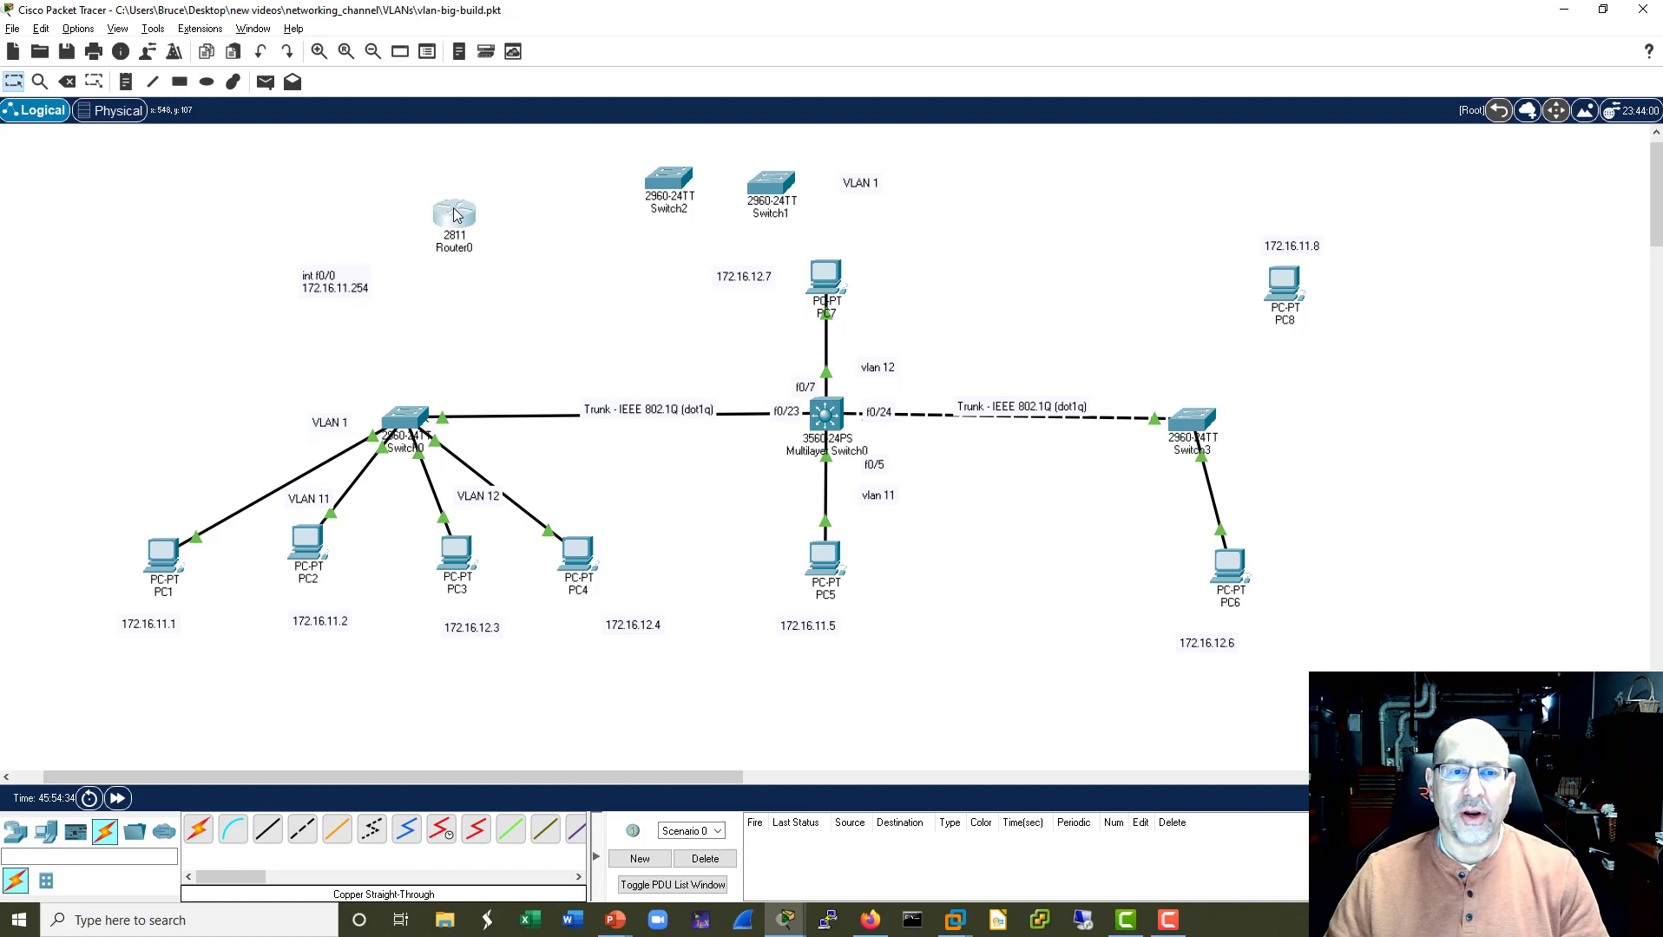
left_click(454, 217)
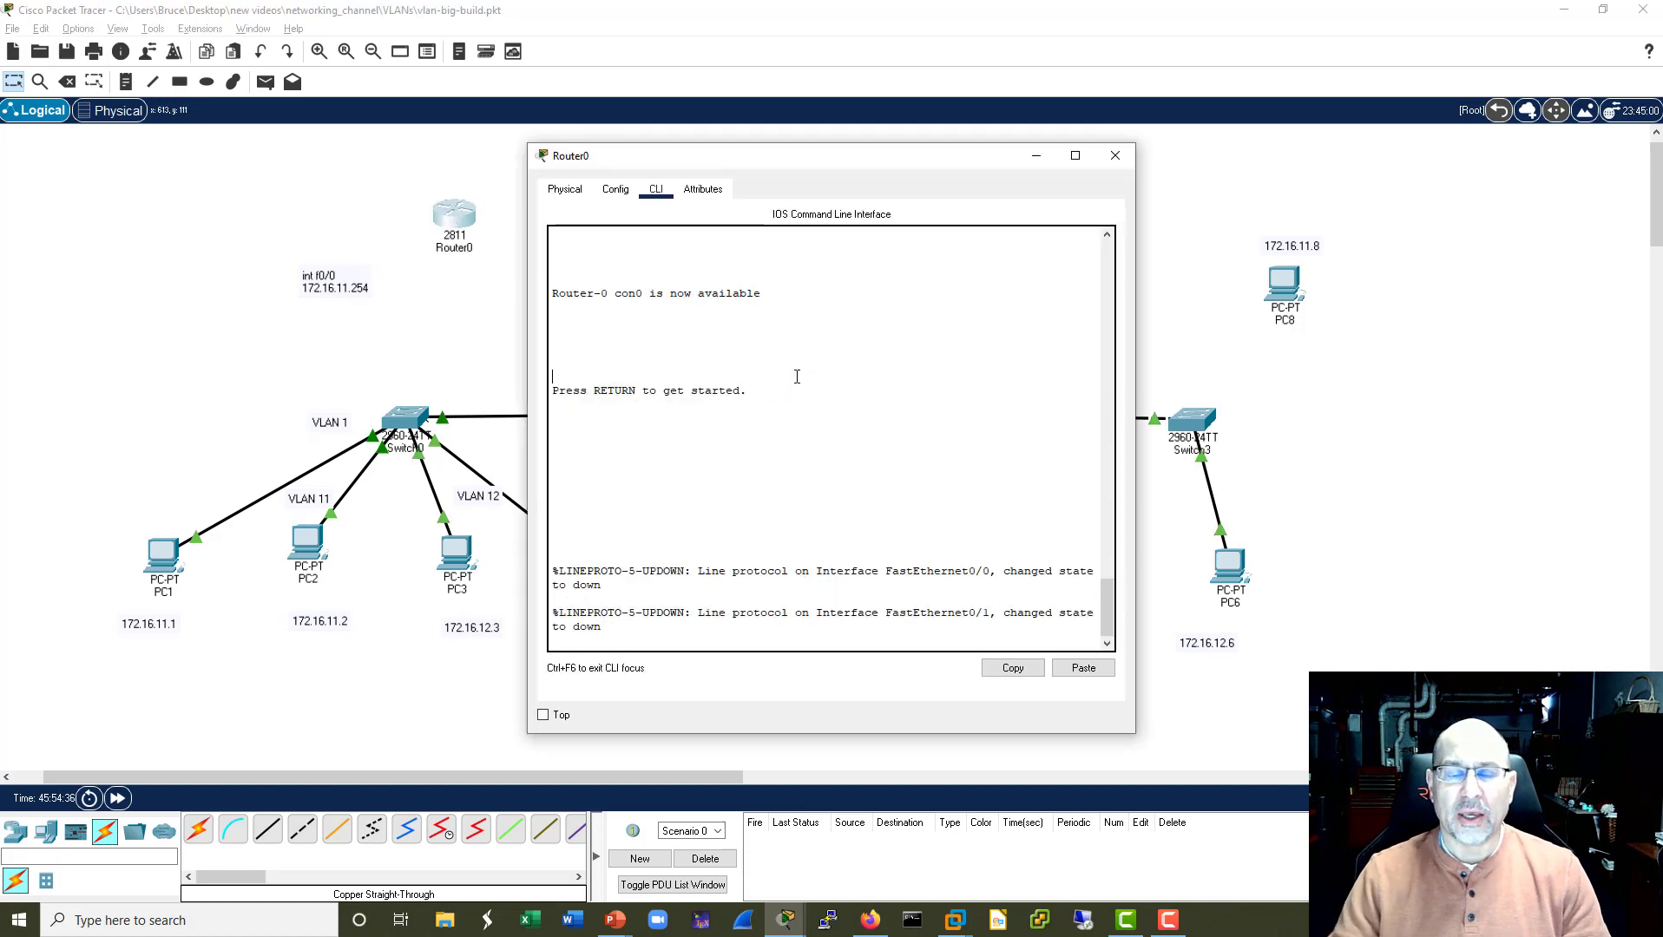
key("Return")
key("Return")
type("ena")
key("Return")
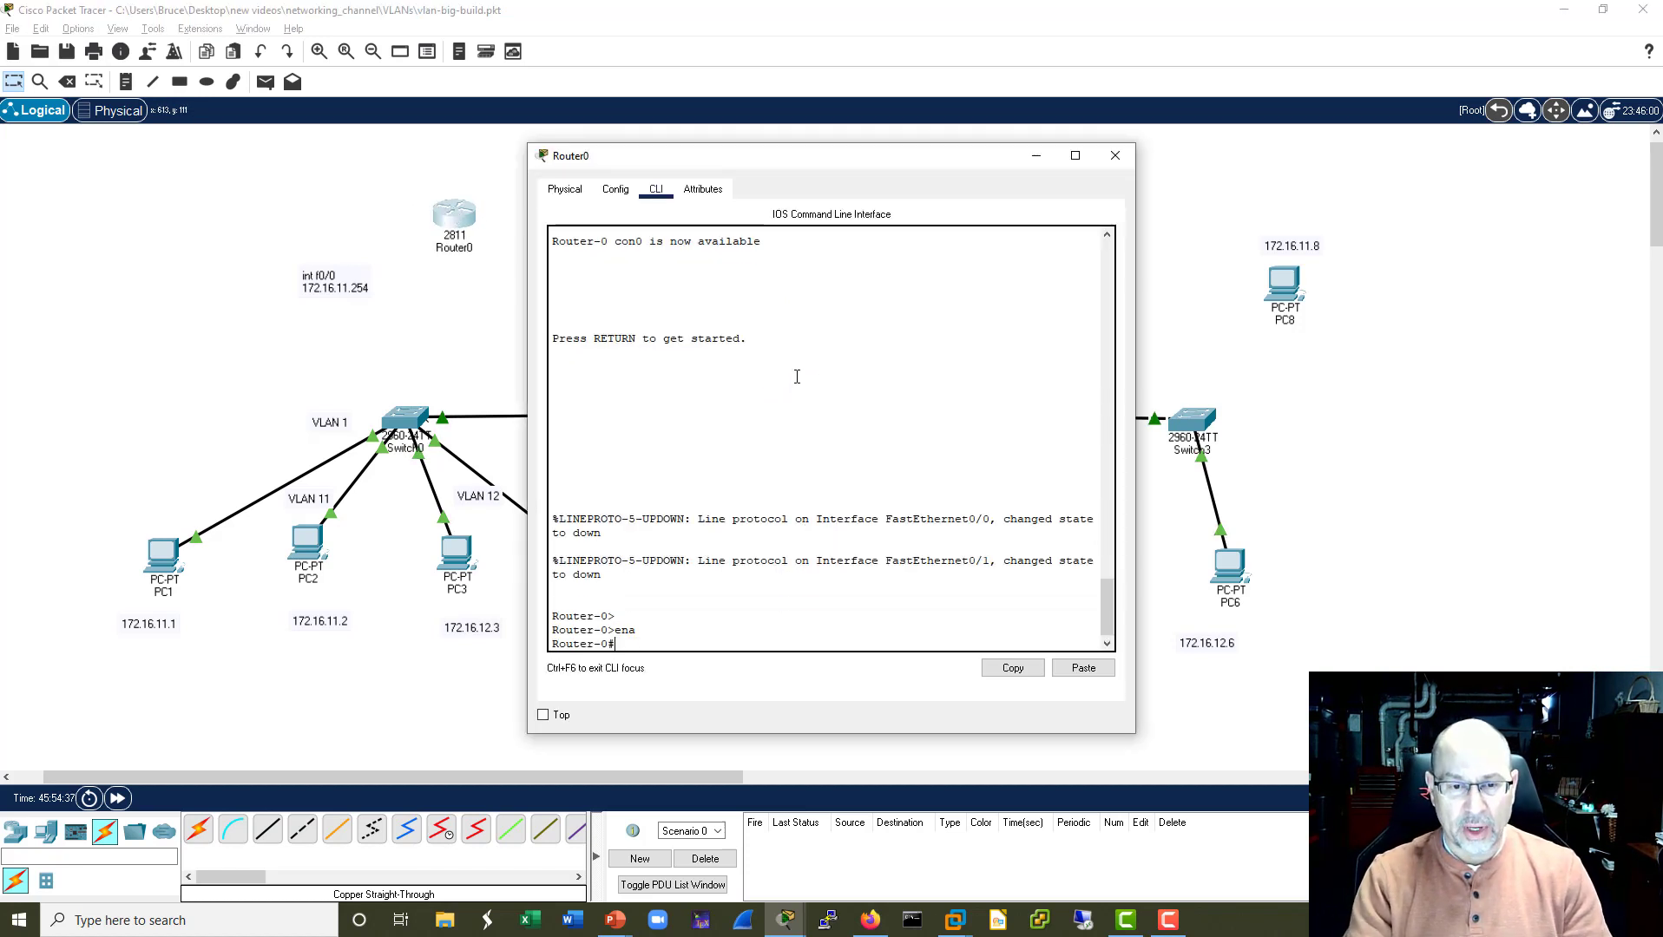
type("sh ")
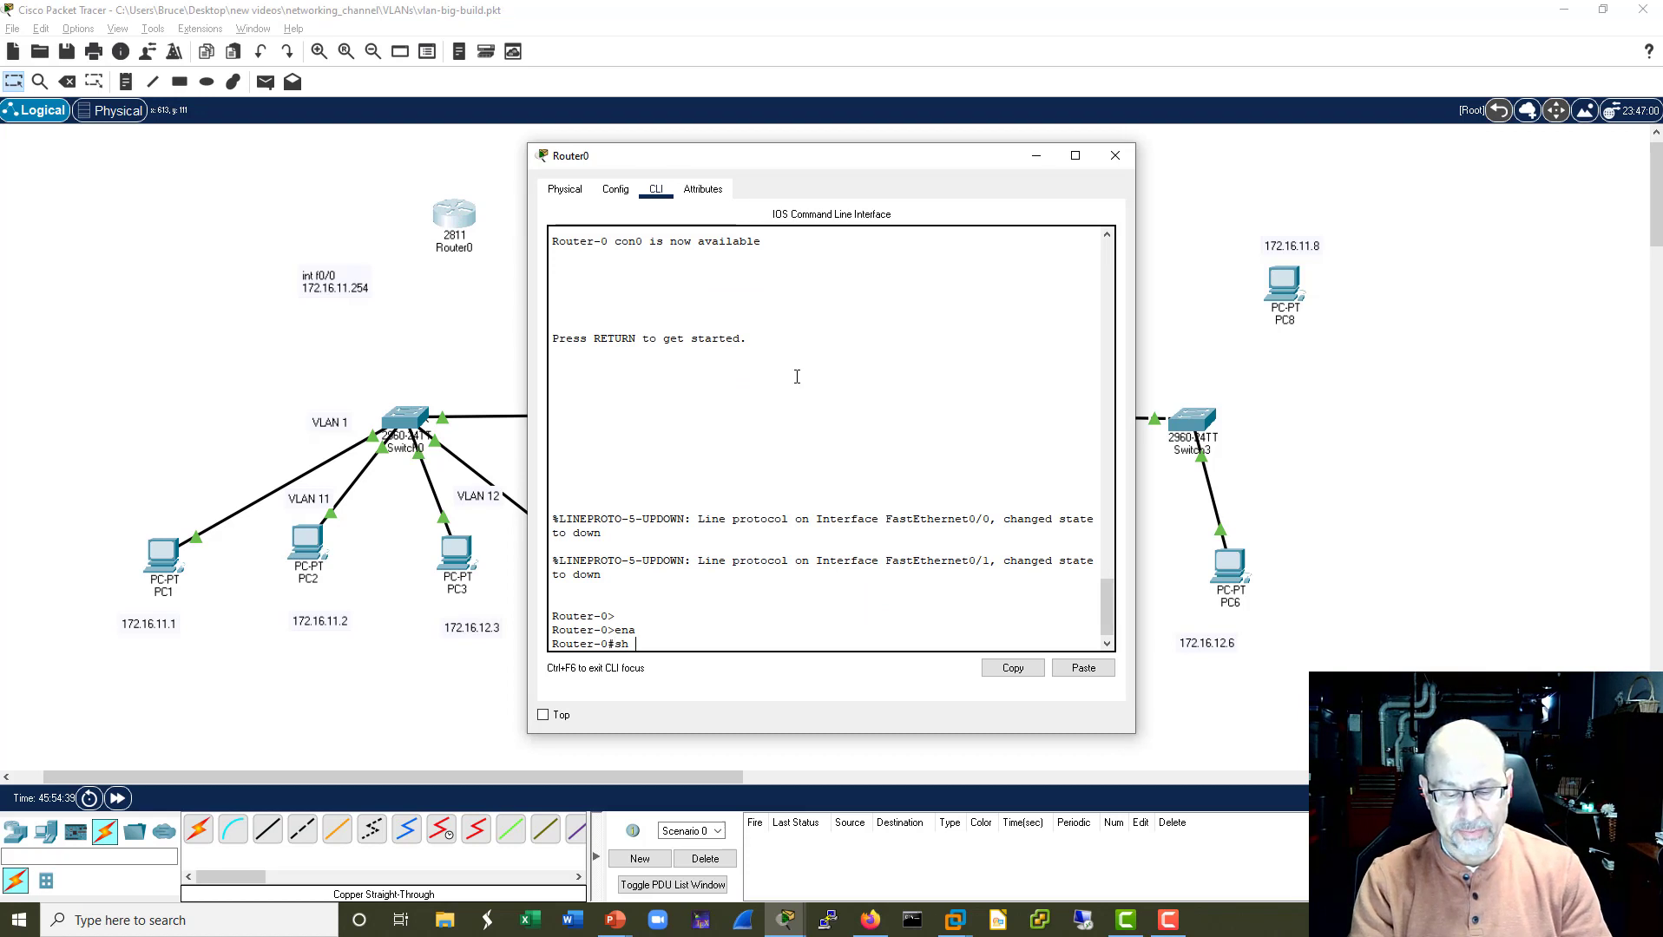
type("run")
key("Return")
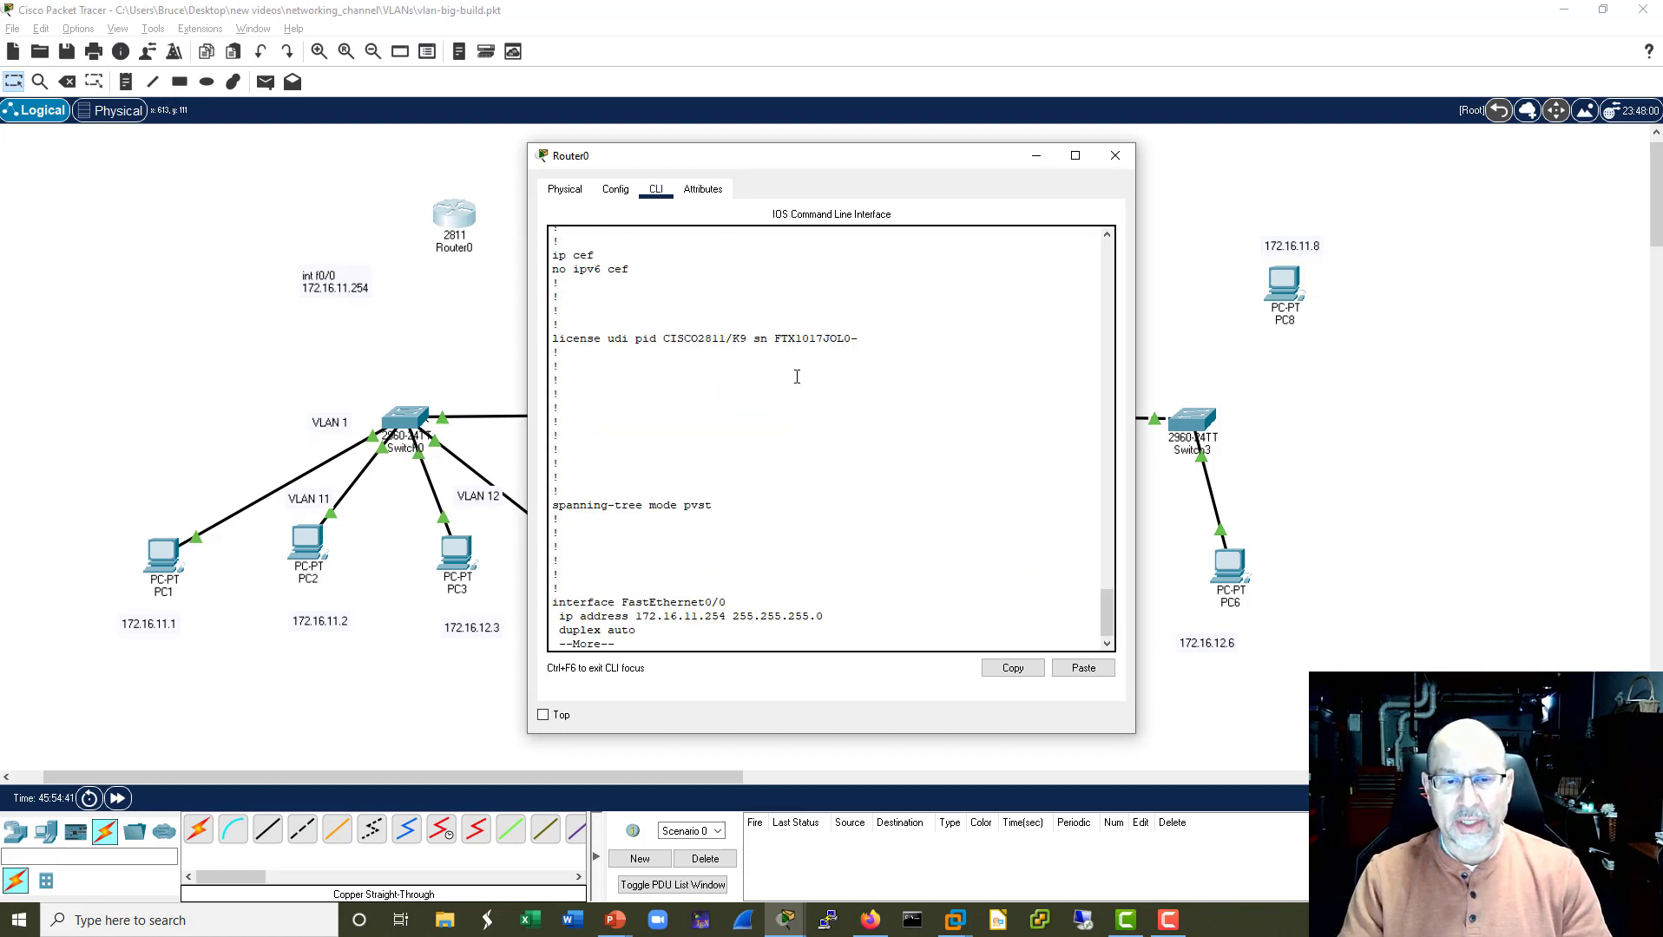
Review the FastEthernet0/0 and 0/1 addresses in Router0's running configuration and close its window.
key("Return")
key("Return")
key("Return")
key("Return")
key("Return")
key("Return")
key("Return")
key("Return")
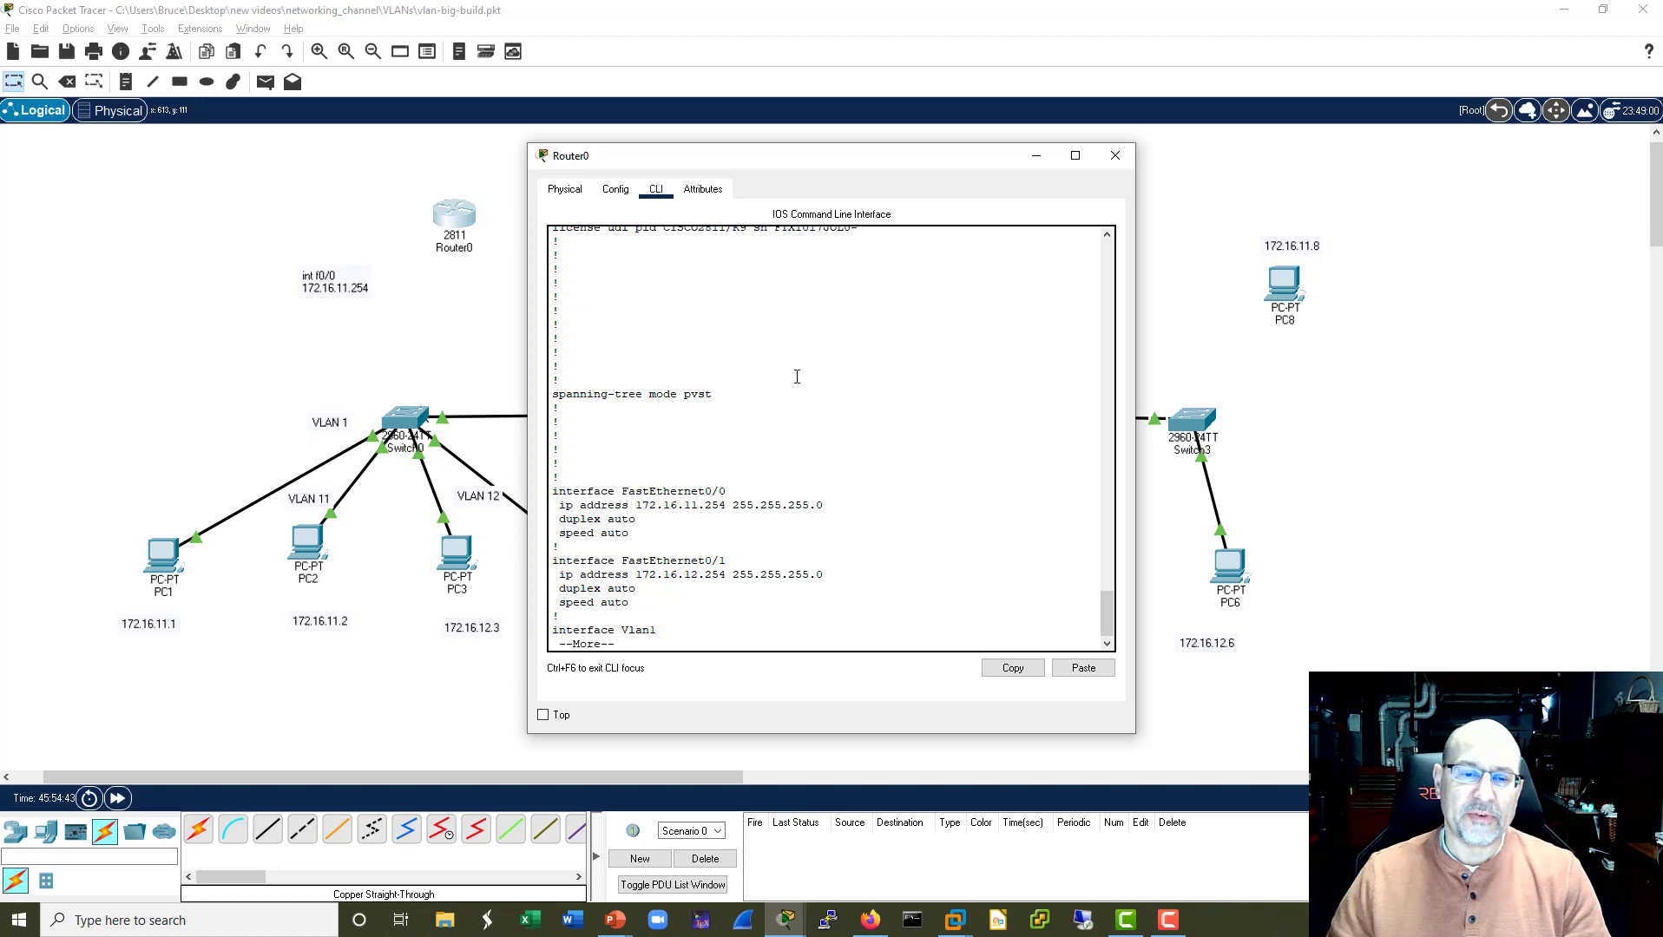
left_click_drag(662, 600, 526, 477)
left_click(880, 537)
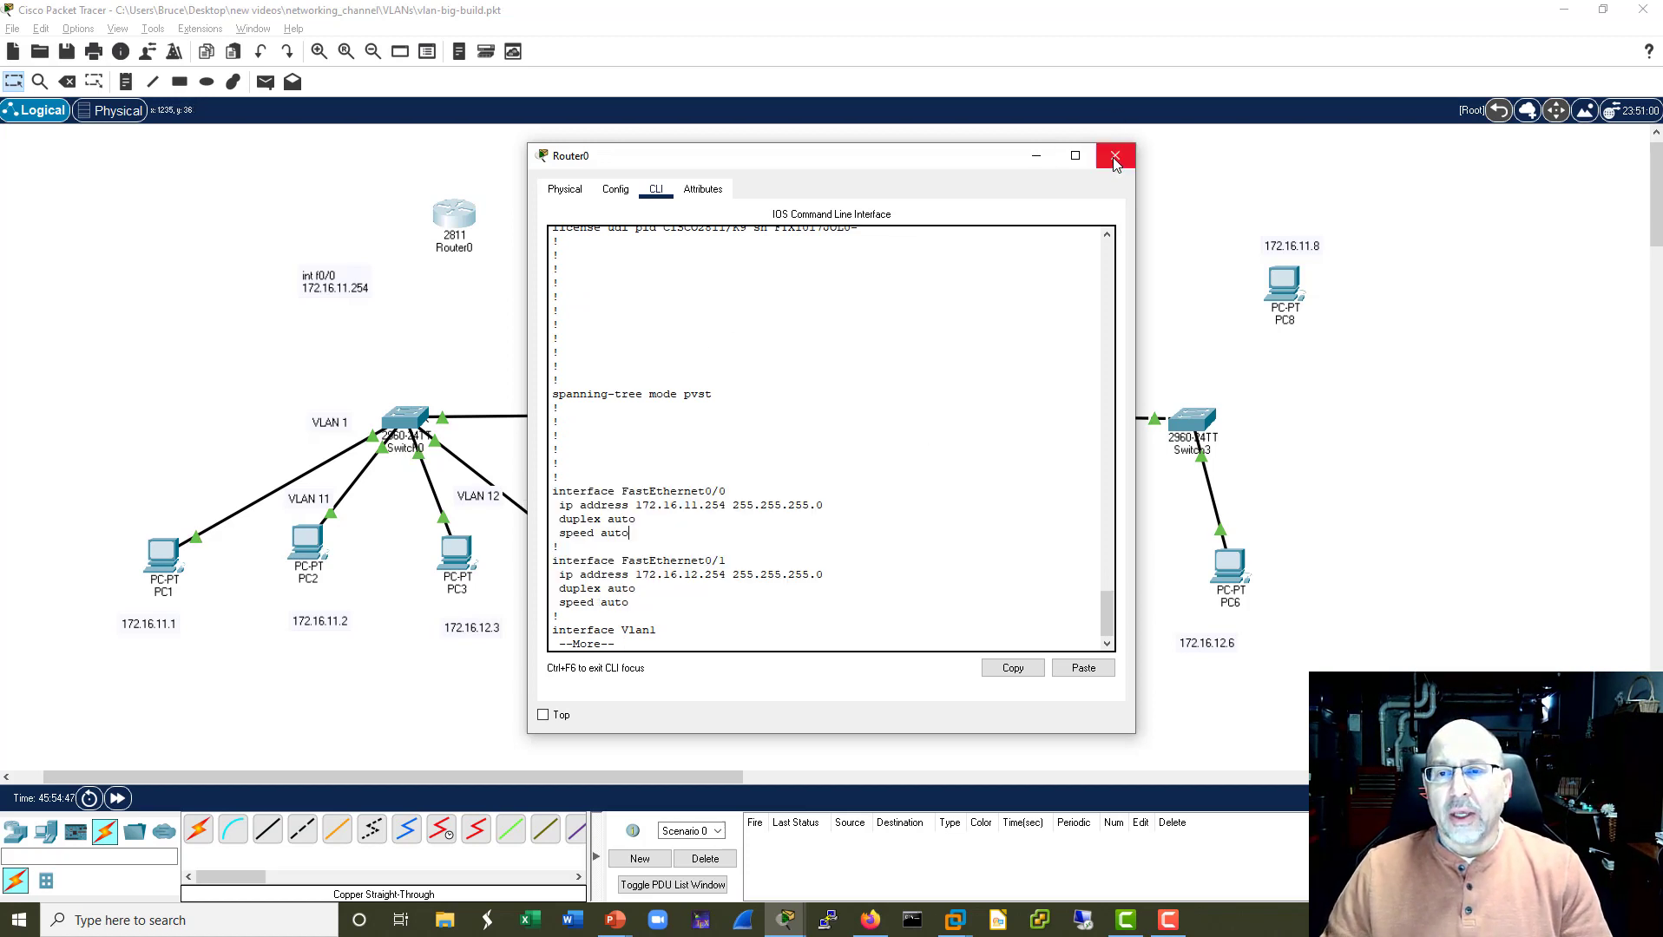
left_click(1115, 155)
On Multilayer Switch0, create interface VLAN 11 and assign it IP address 172.16.11.254 with mask 255.255.255.0.
left_click(826, 414)
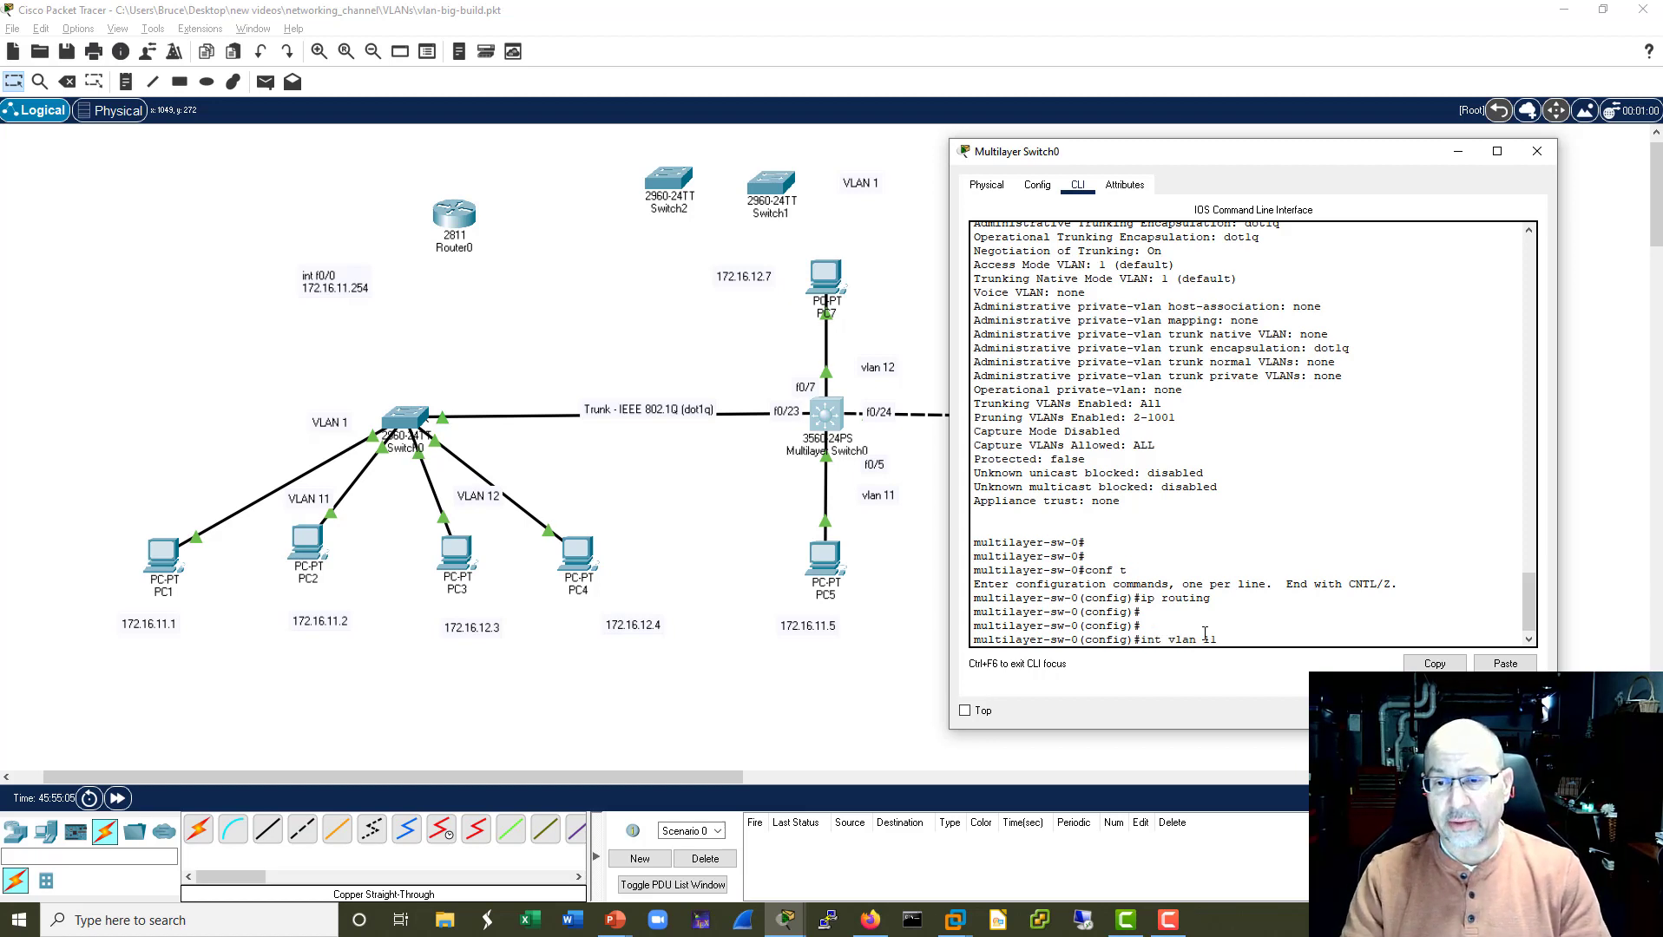
key("Return")
key("Return")
key("Return")
key("Return")
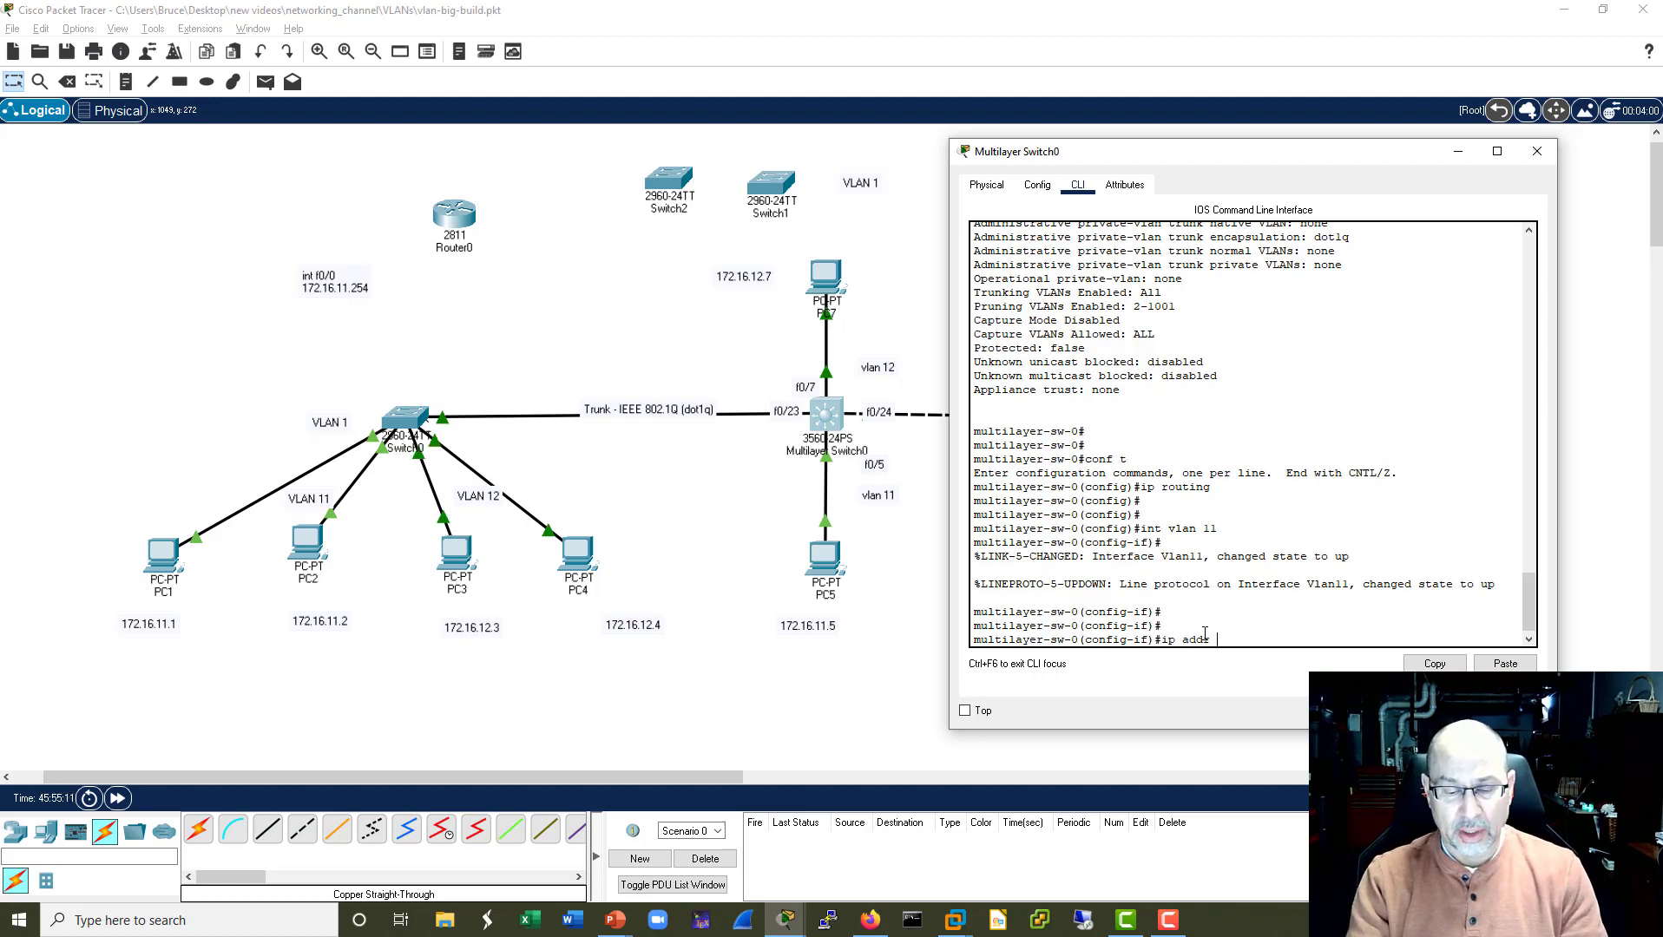
type("172.16")
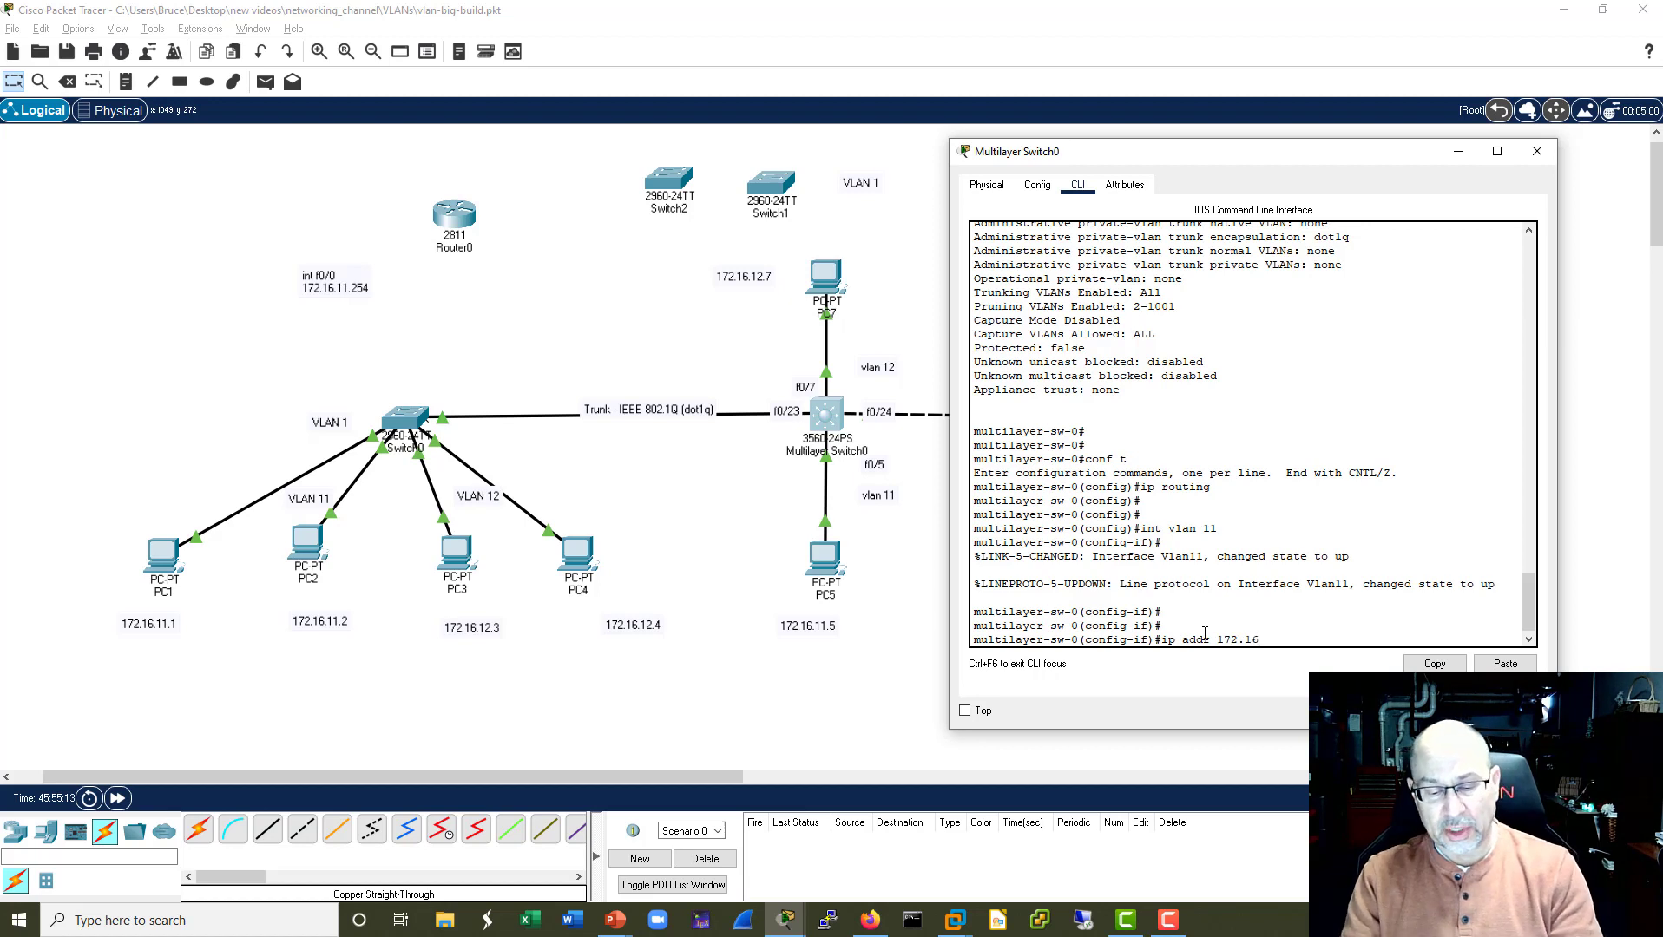
type(".11.254 2")
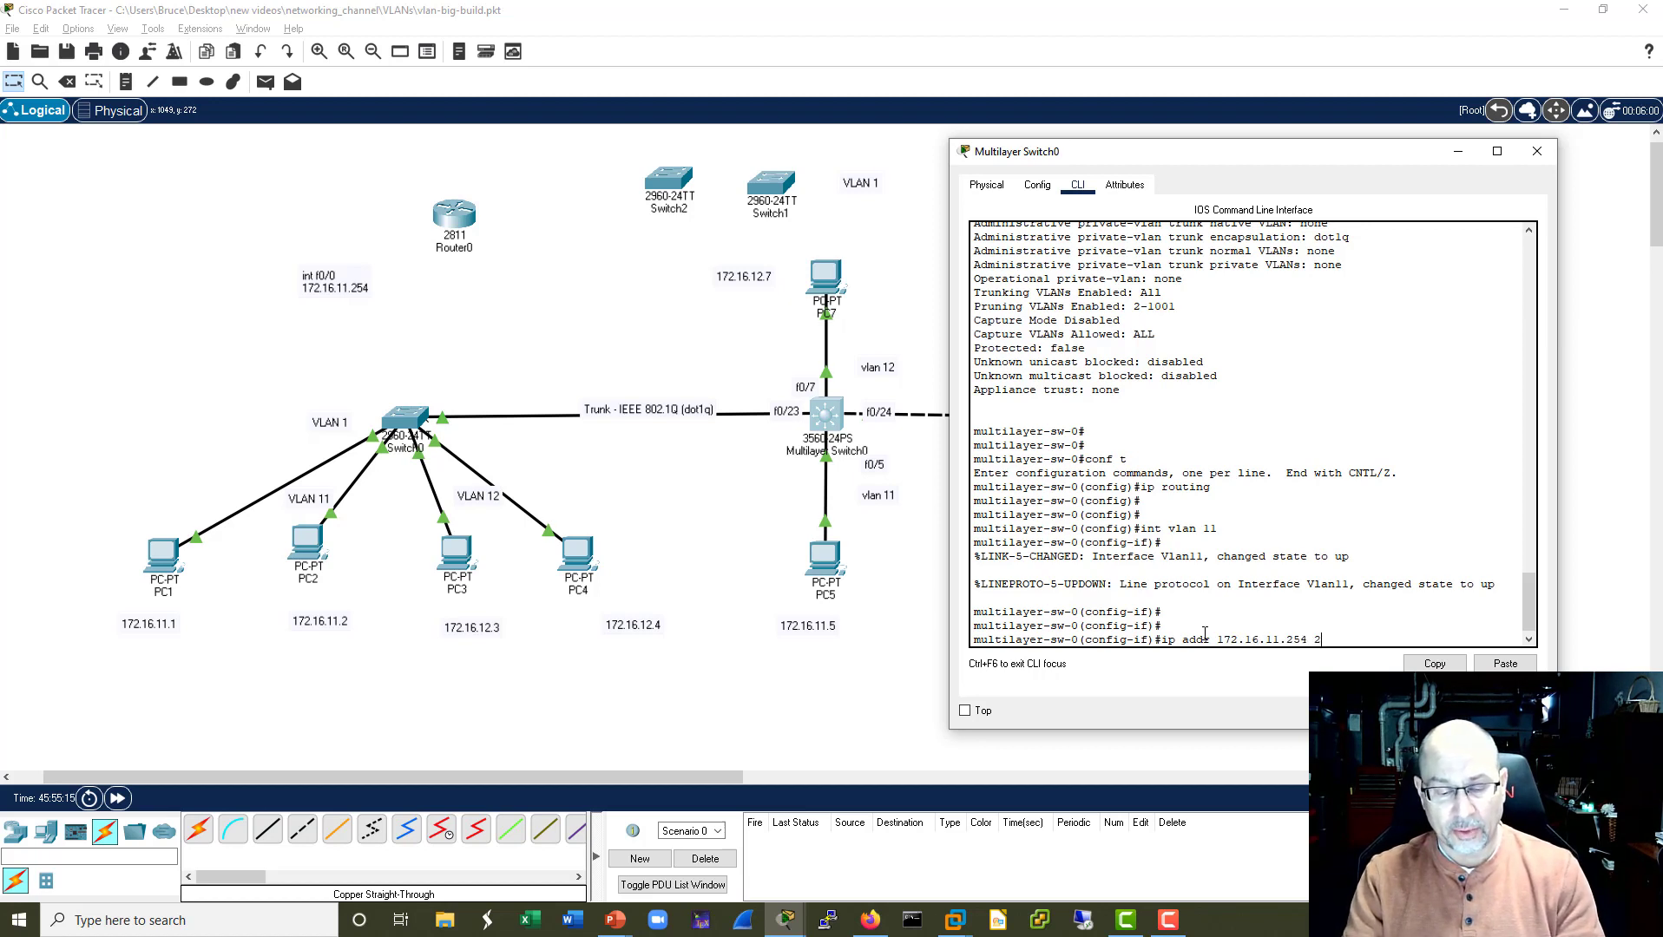
type("55.255.255")
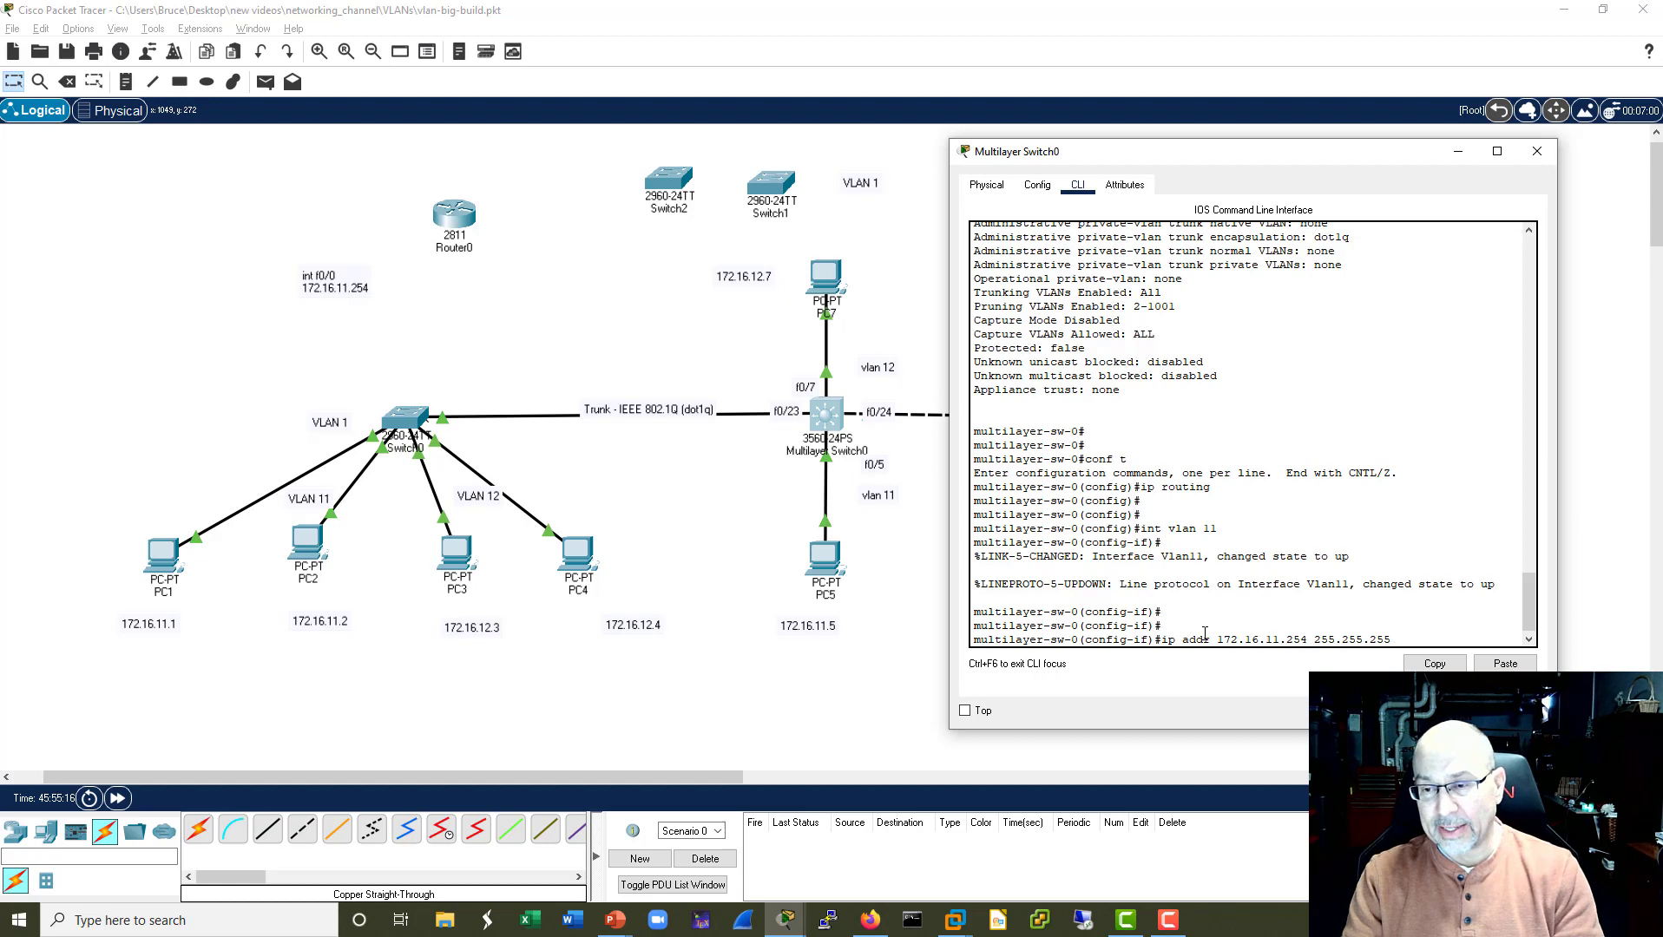
type(".0")
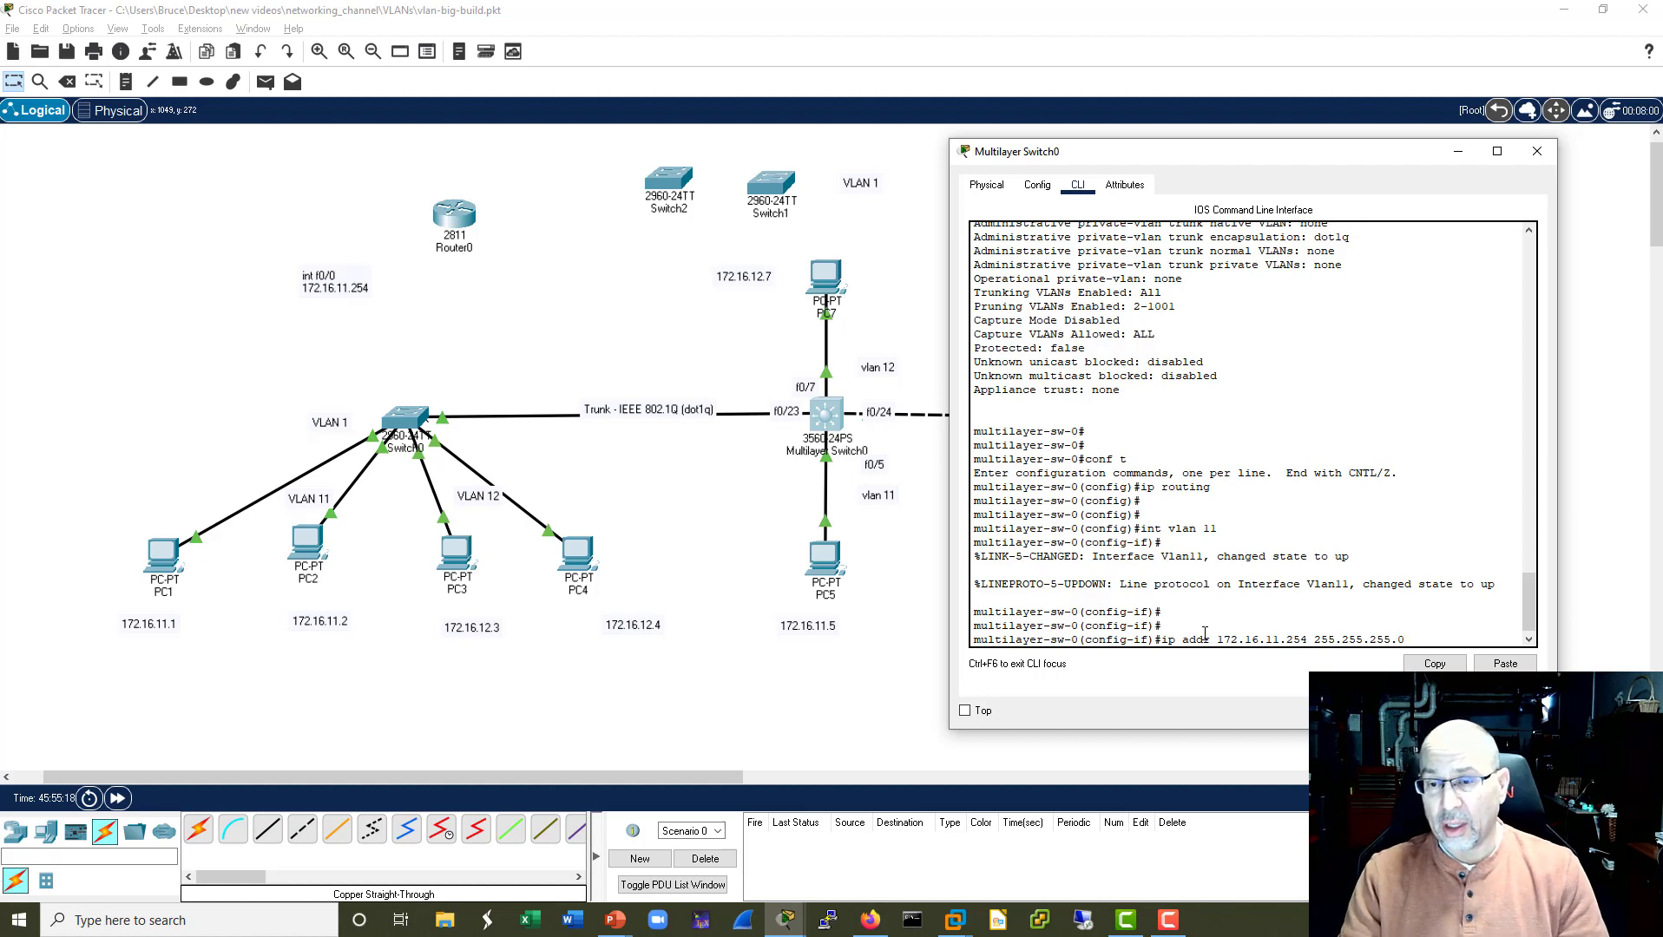
key("Return")
key("Return")
key("Return")
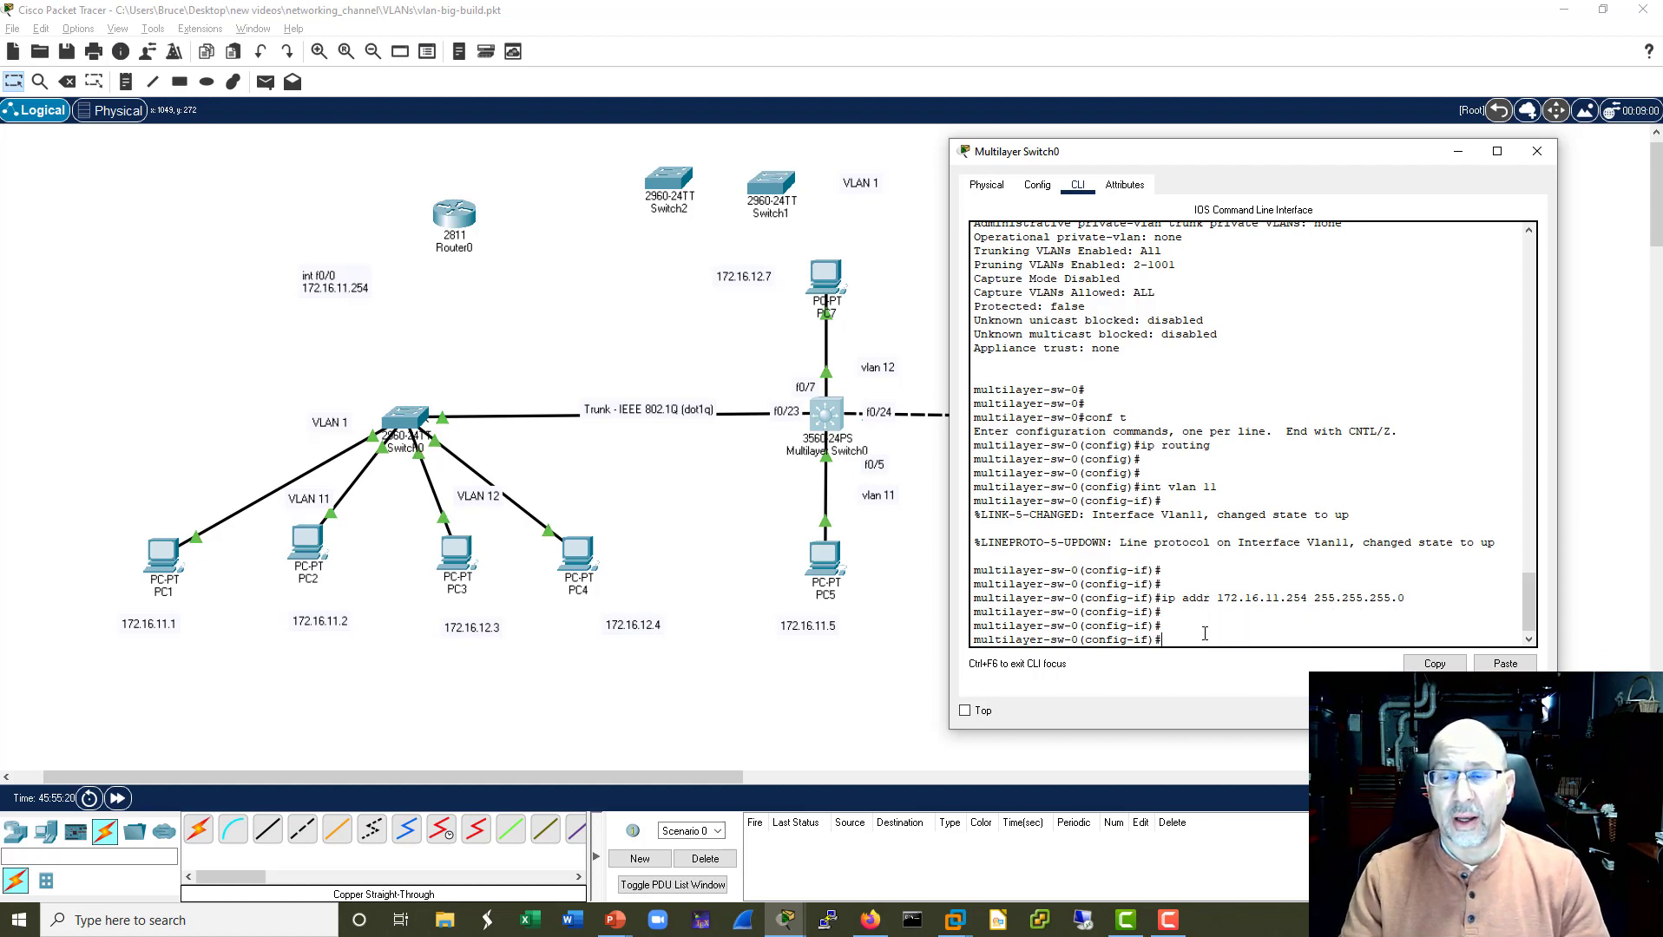
Create the VLAN 12 interface on Multilayer Switch0.
type("int vlan 11")
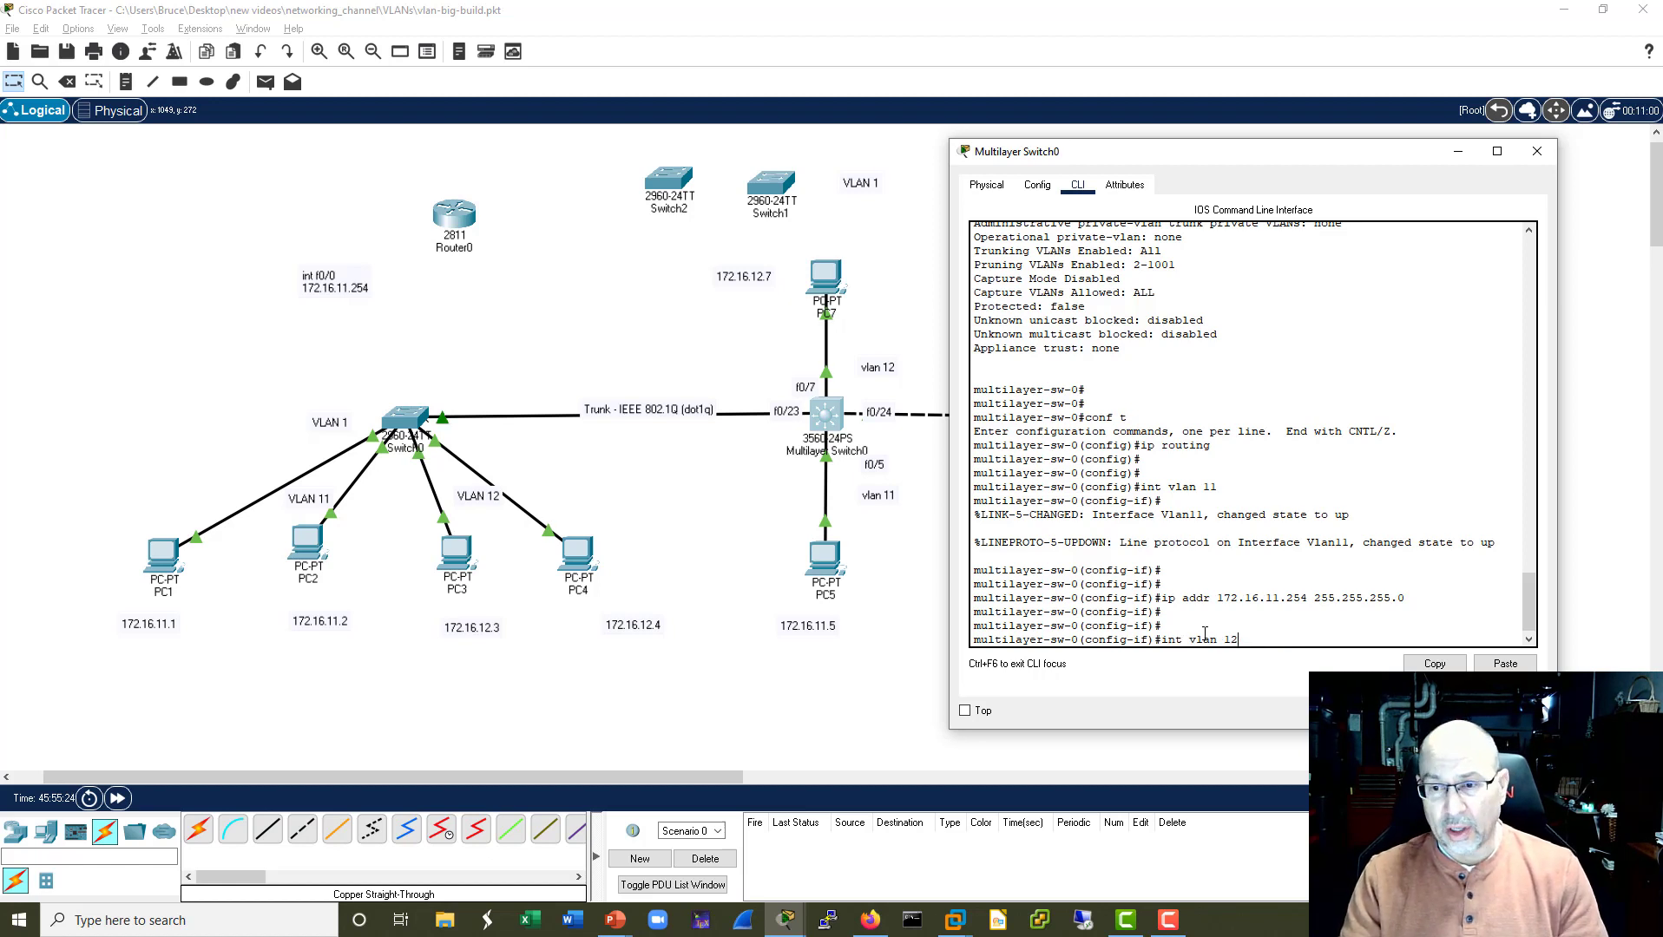
key("Return")
key("Return")
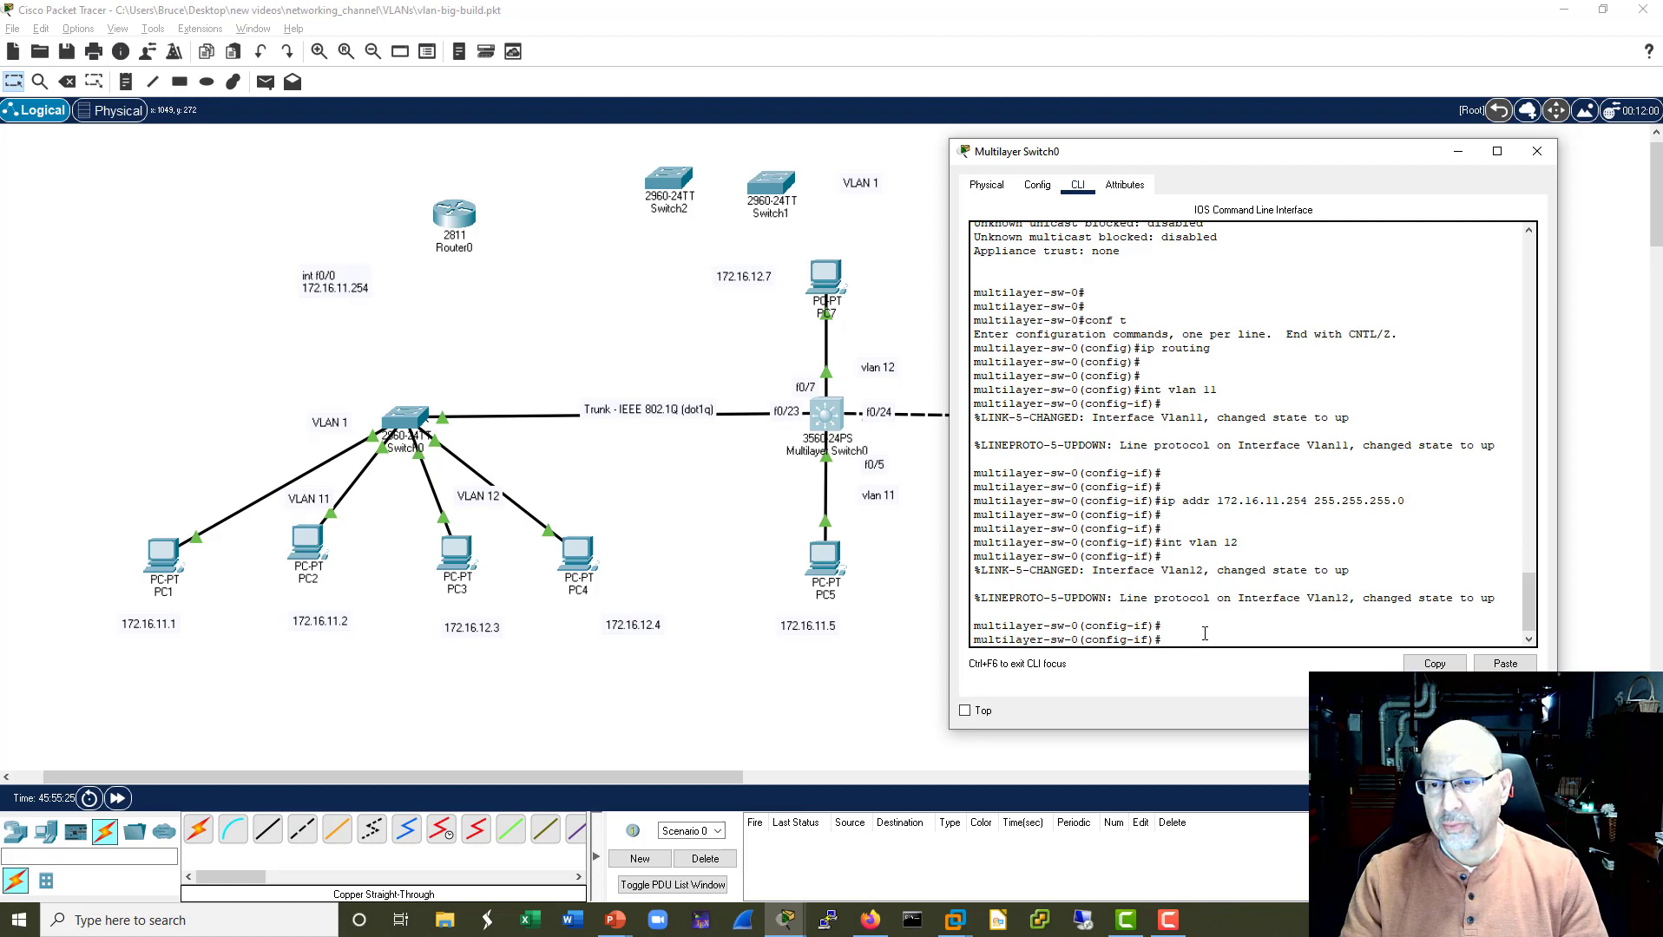
Assign IP address 172.16.12.254 with mask 255.255.255.0 to the VLAN 12 interface.
key("Up")
key("Up")
key("Left")
key("Left")
key("Left")
key("Left")
key("Left")
key("Left")
key("Left")
key("Left")
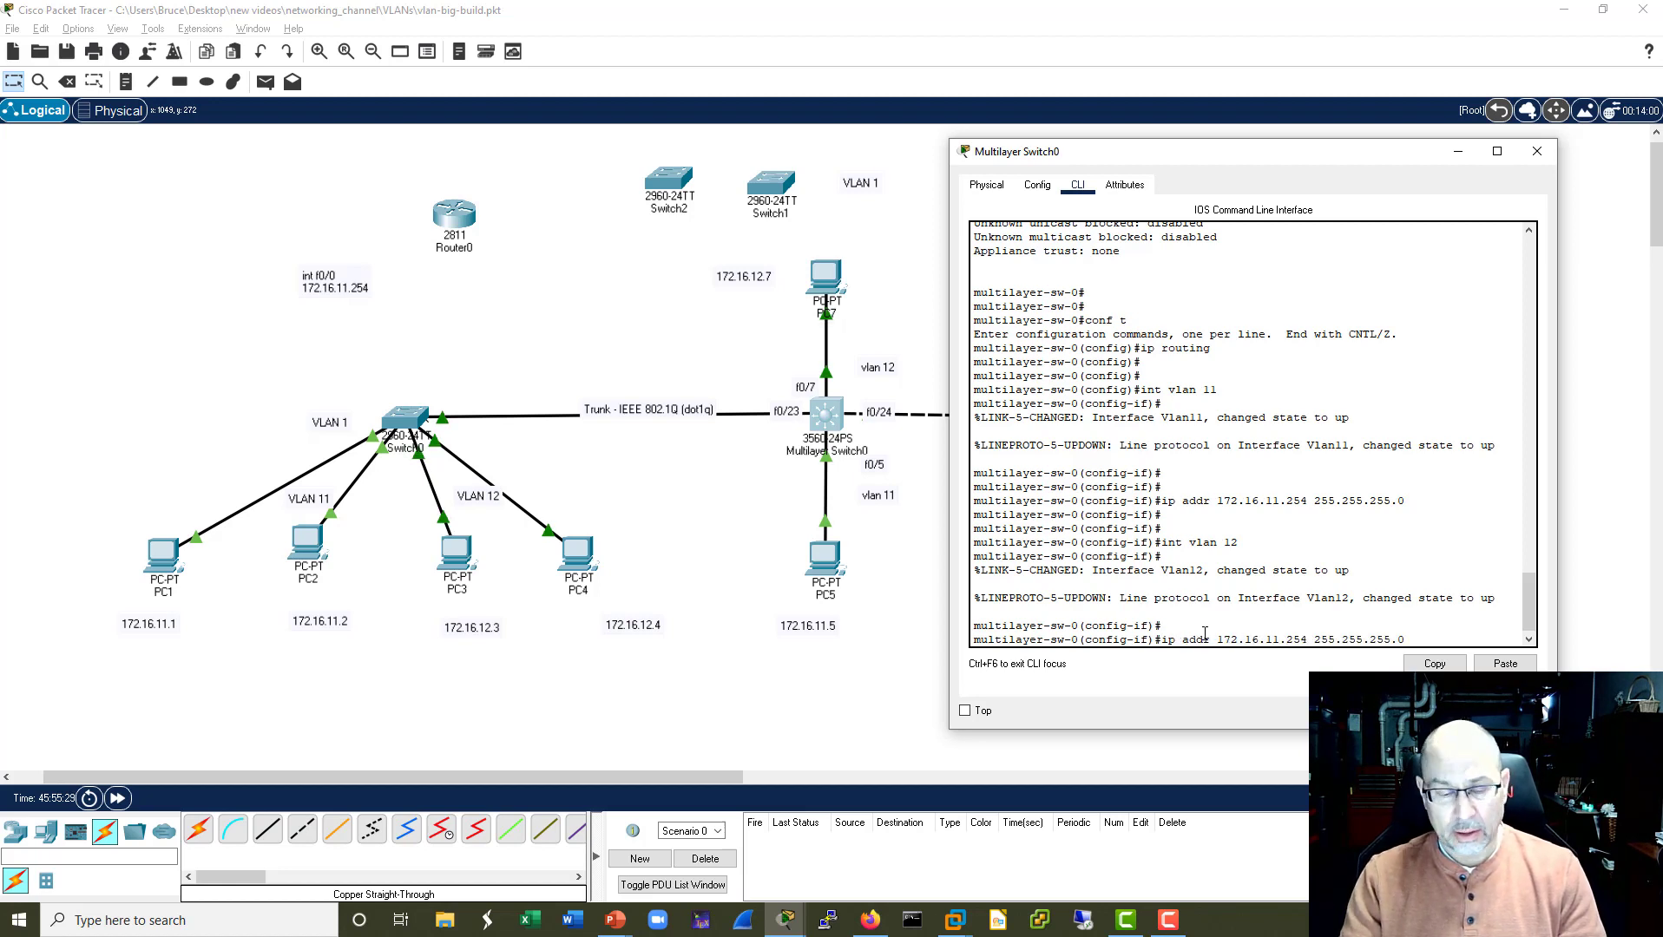
key("Delete")
type("2")
key("Return")
key("Return")
key("Return")
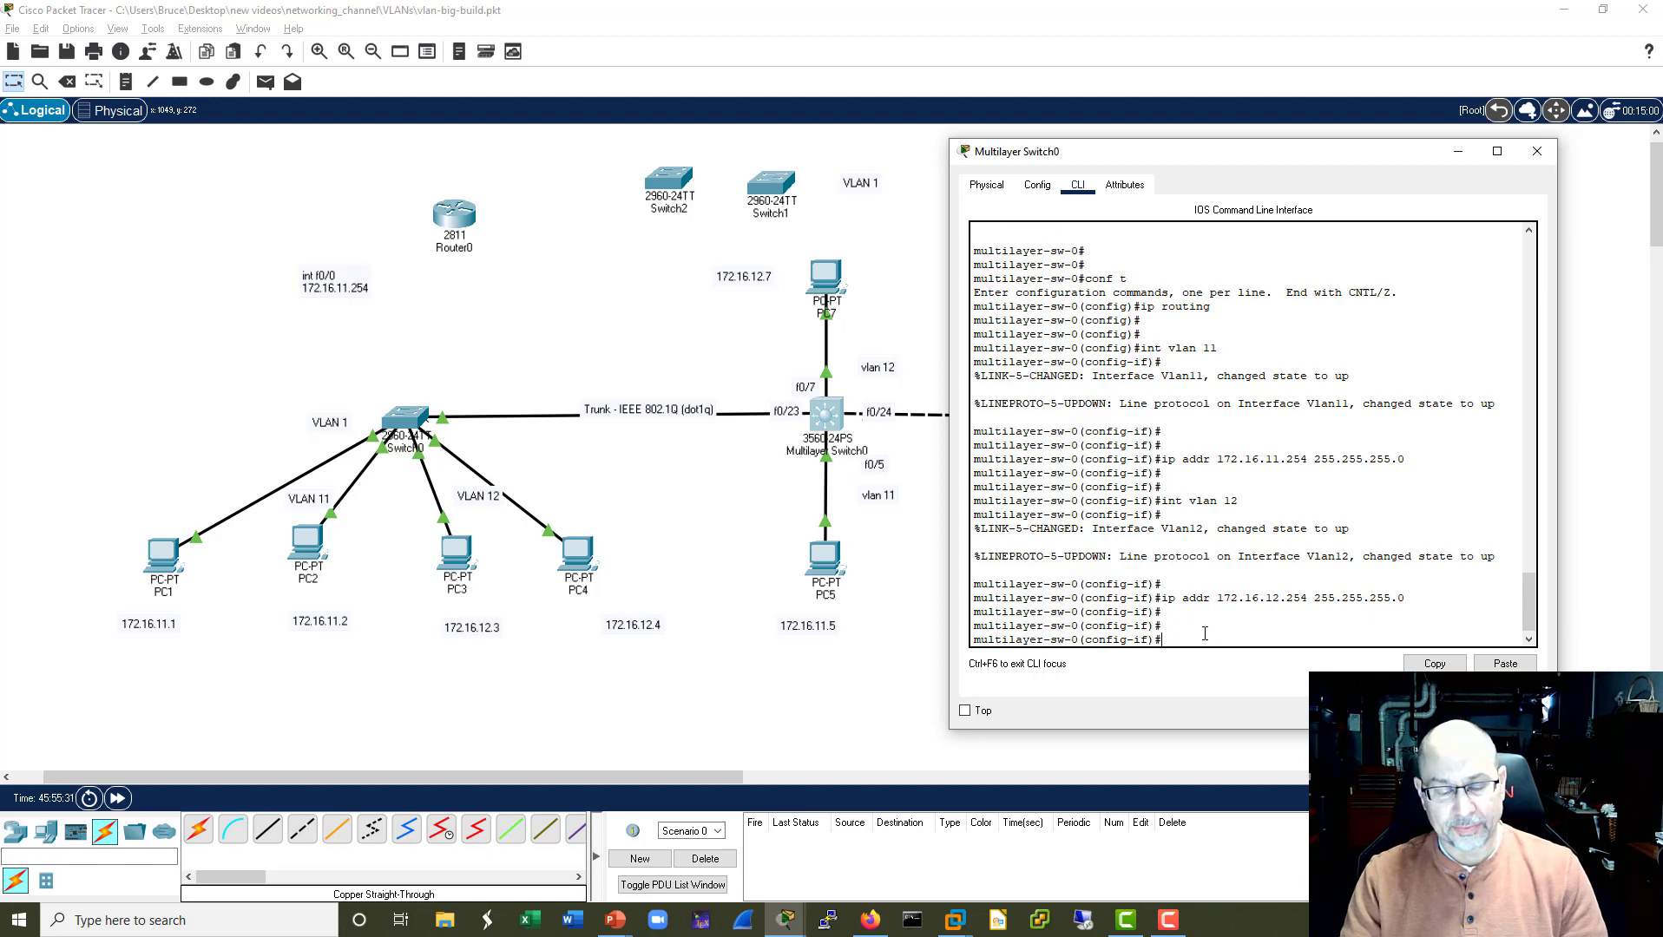
Leave configuration mode on Multilayer Switch0 and display its routing table with sh ip route.
key("ctrl+z")
key("Return")
key("Return")
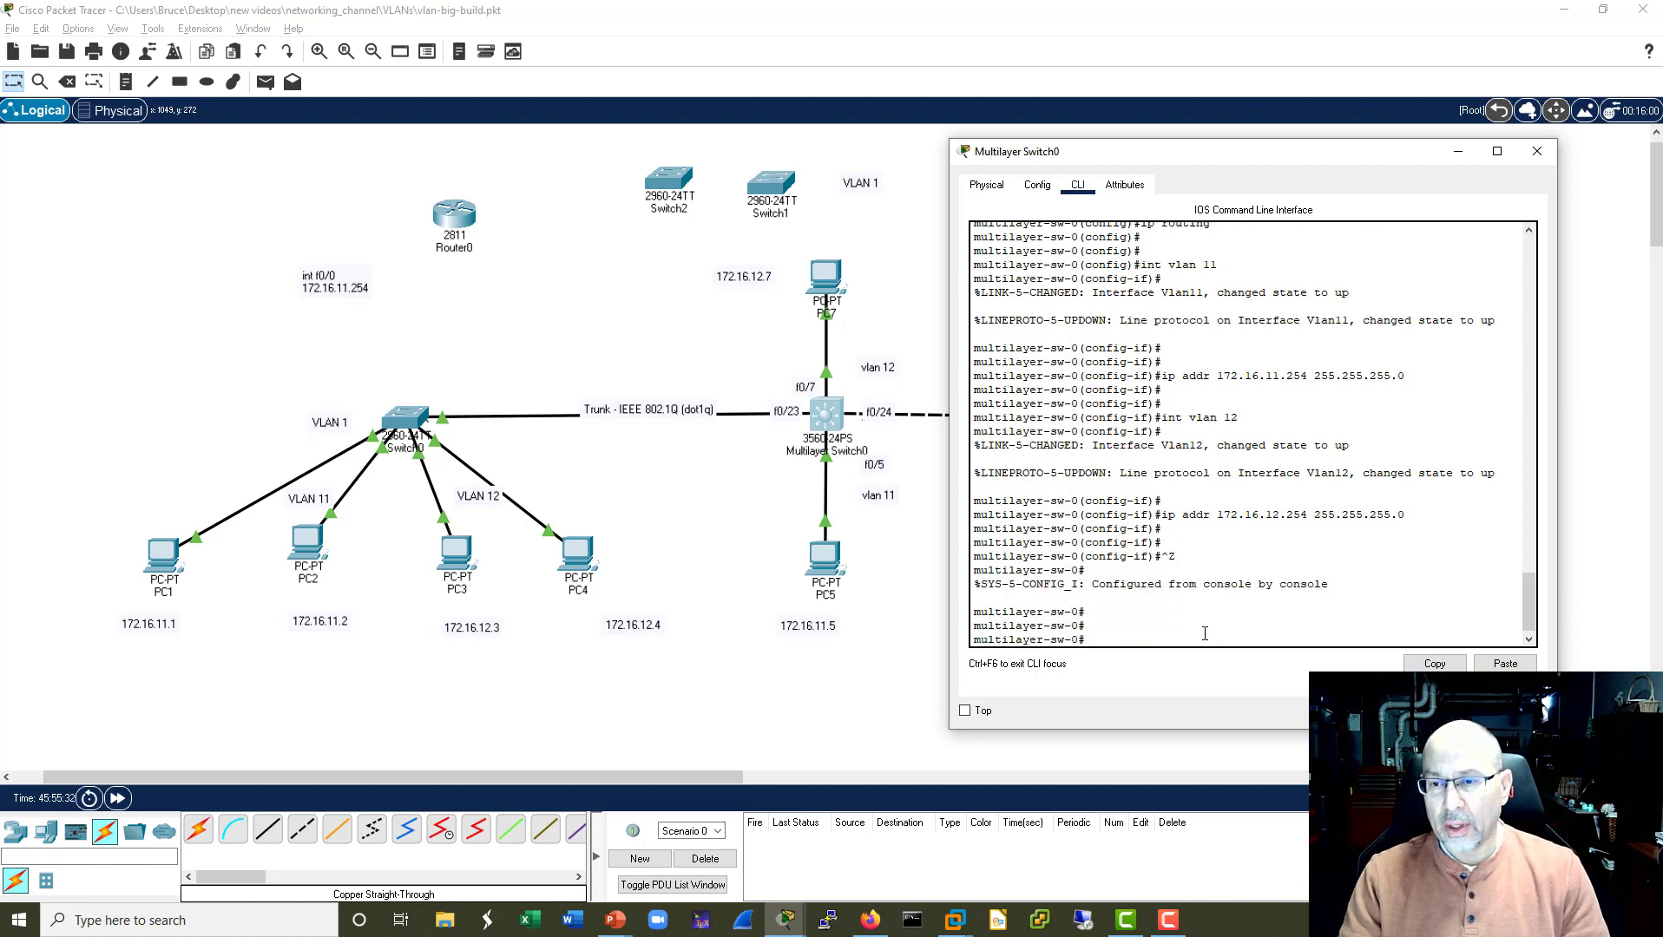
key("Return")
key("Return")
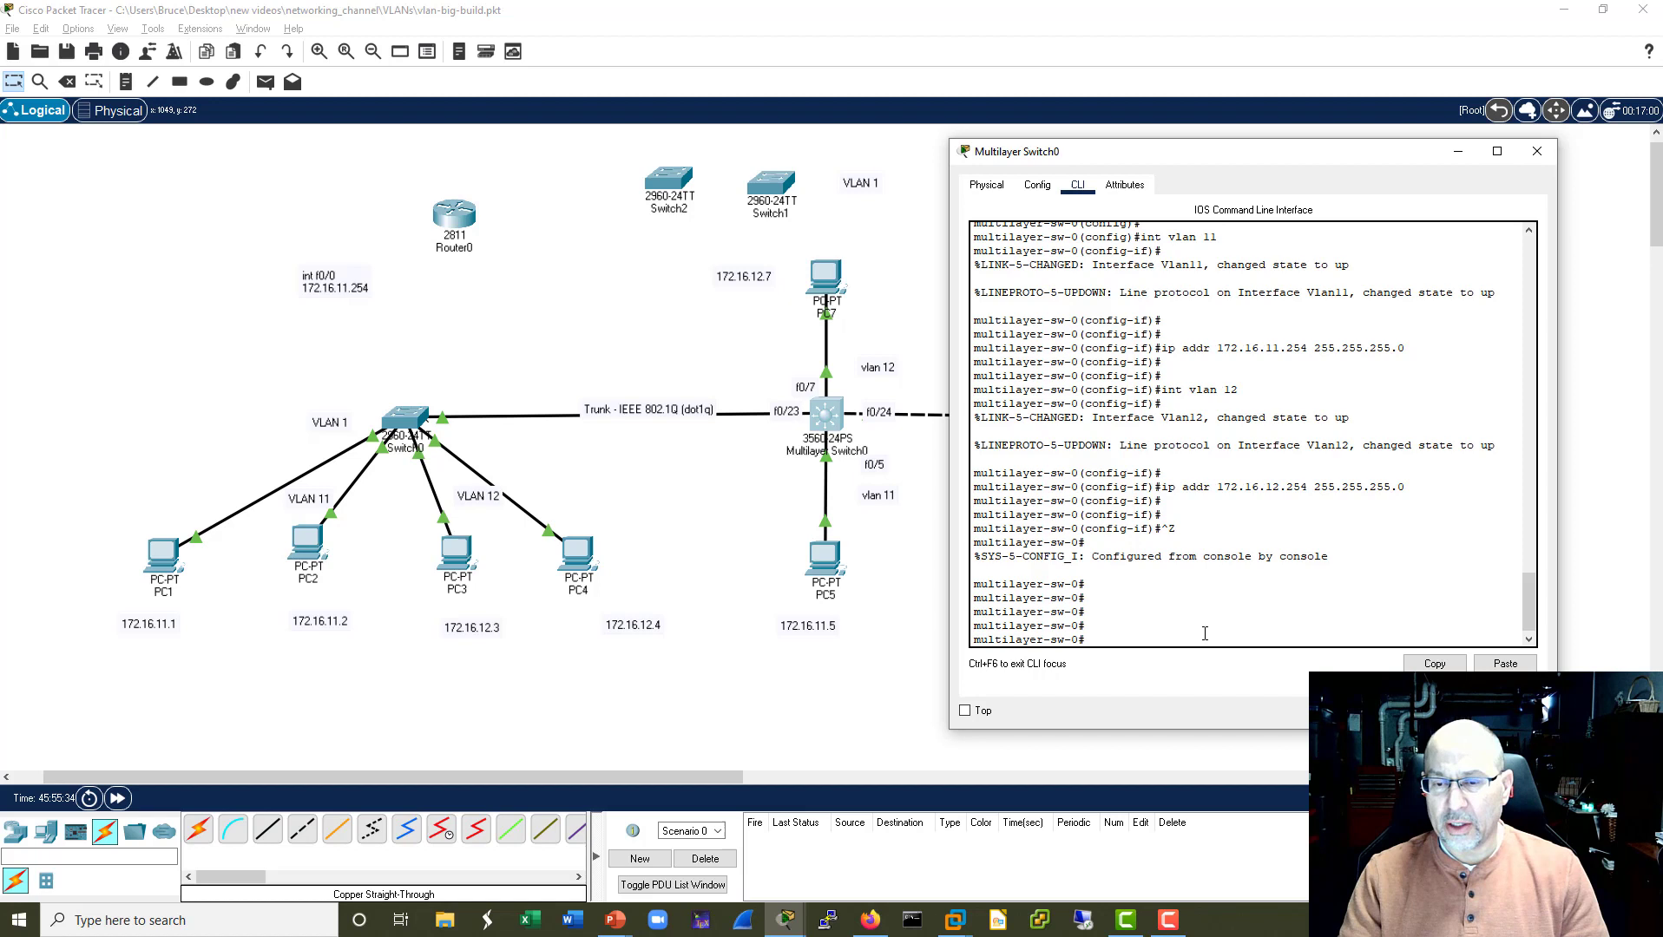
type("sh ip route")
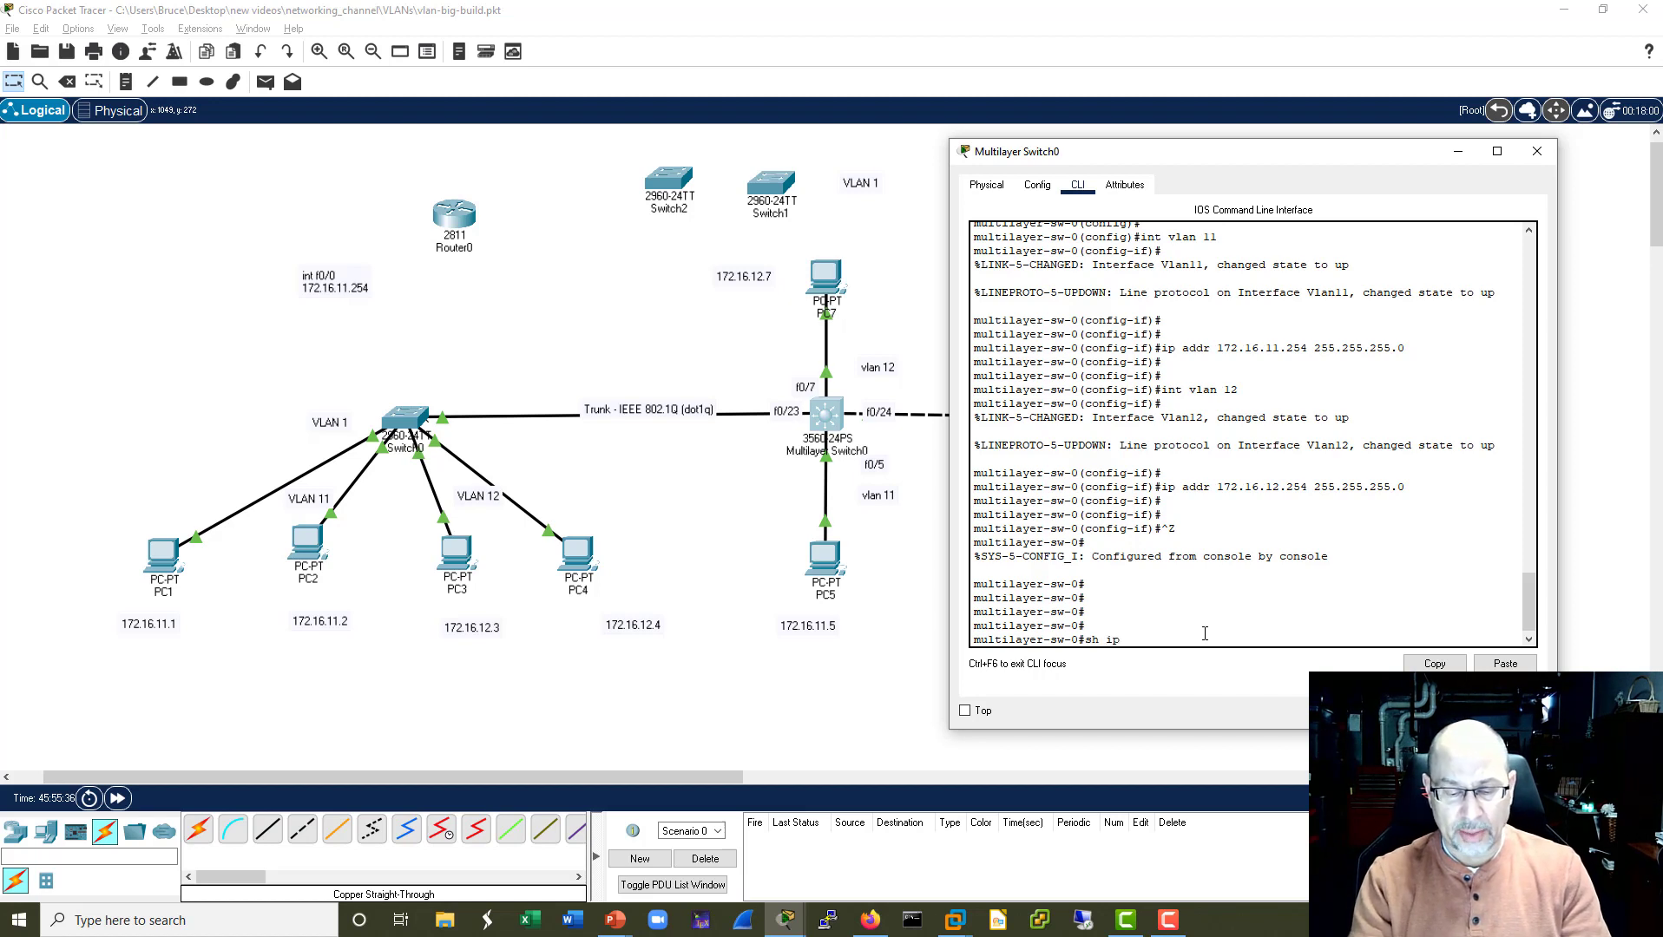
key("Return")
key("Return")
key("Return")
key("Return")
key("Return")
key("Return")
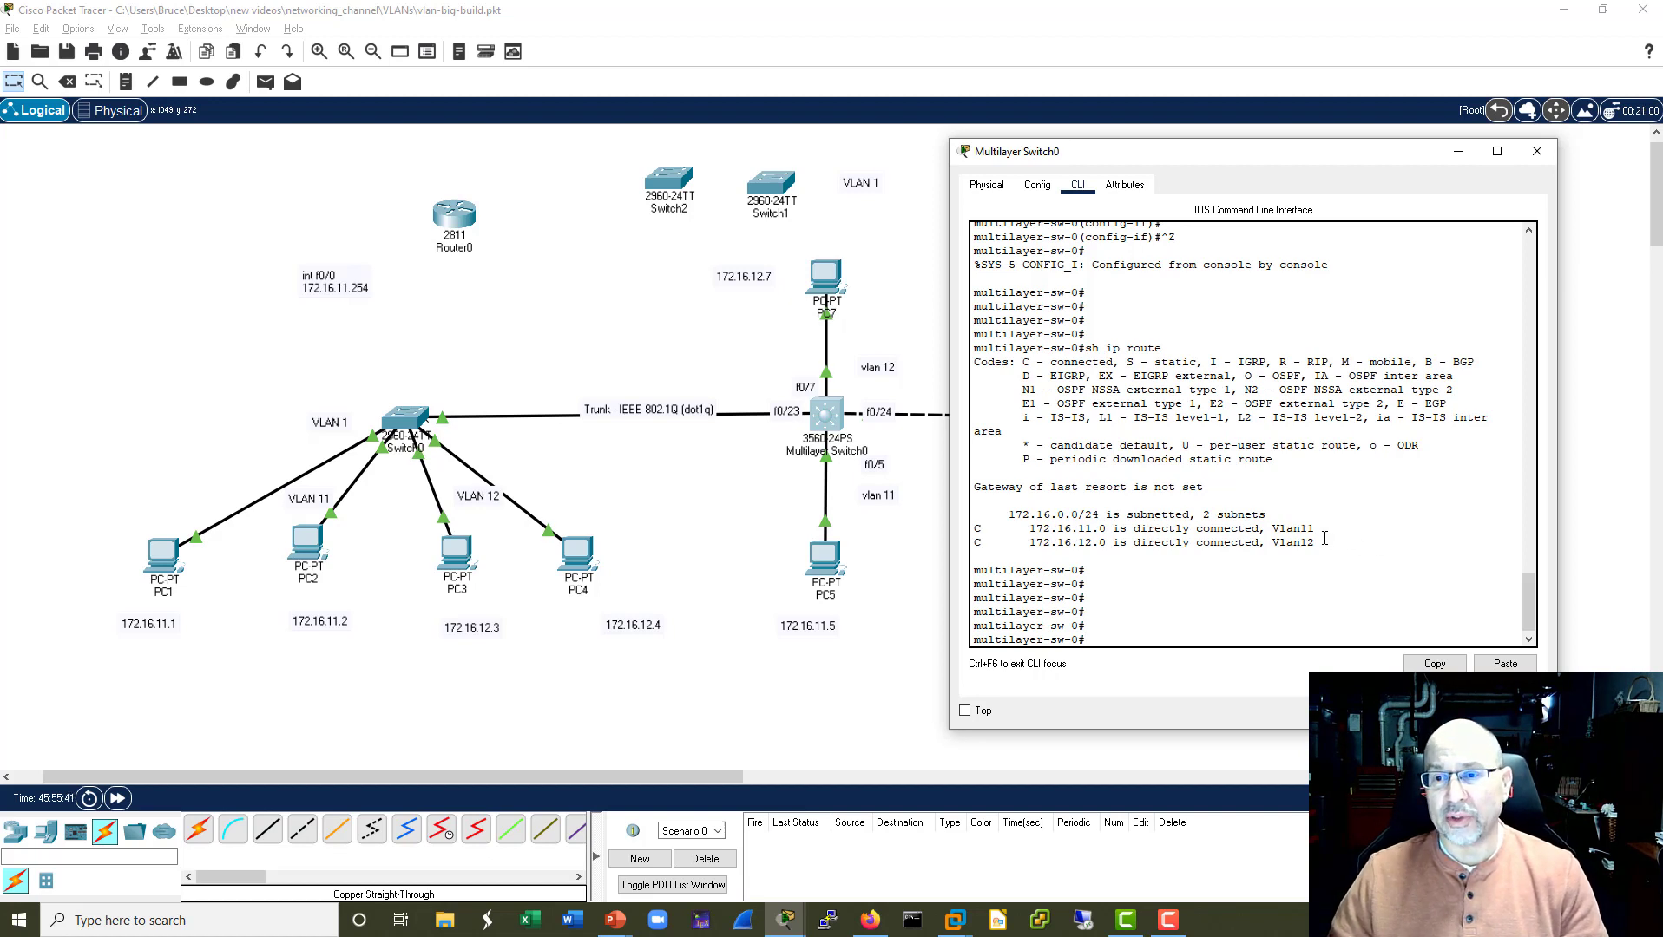
Examine the directly connected VLAN 11 and VLAN 12 routes in the routing table and close the switch's window.
left_click_drag(1325, 539, 985, 535)
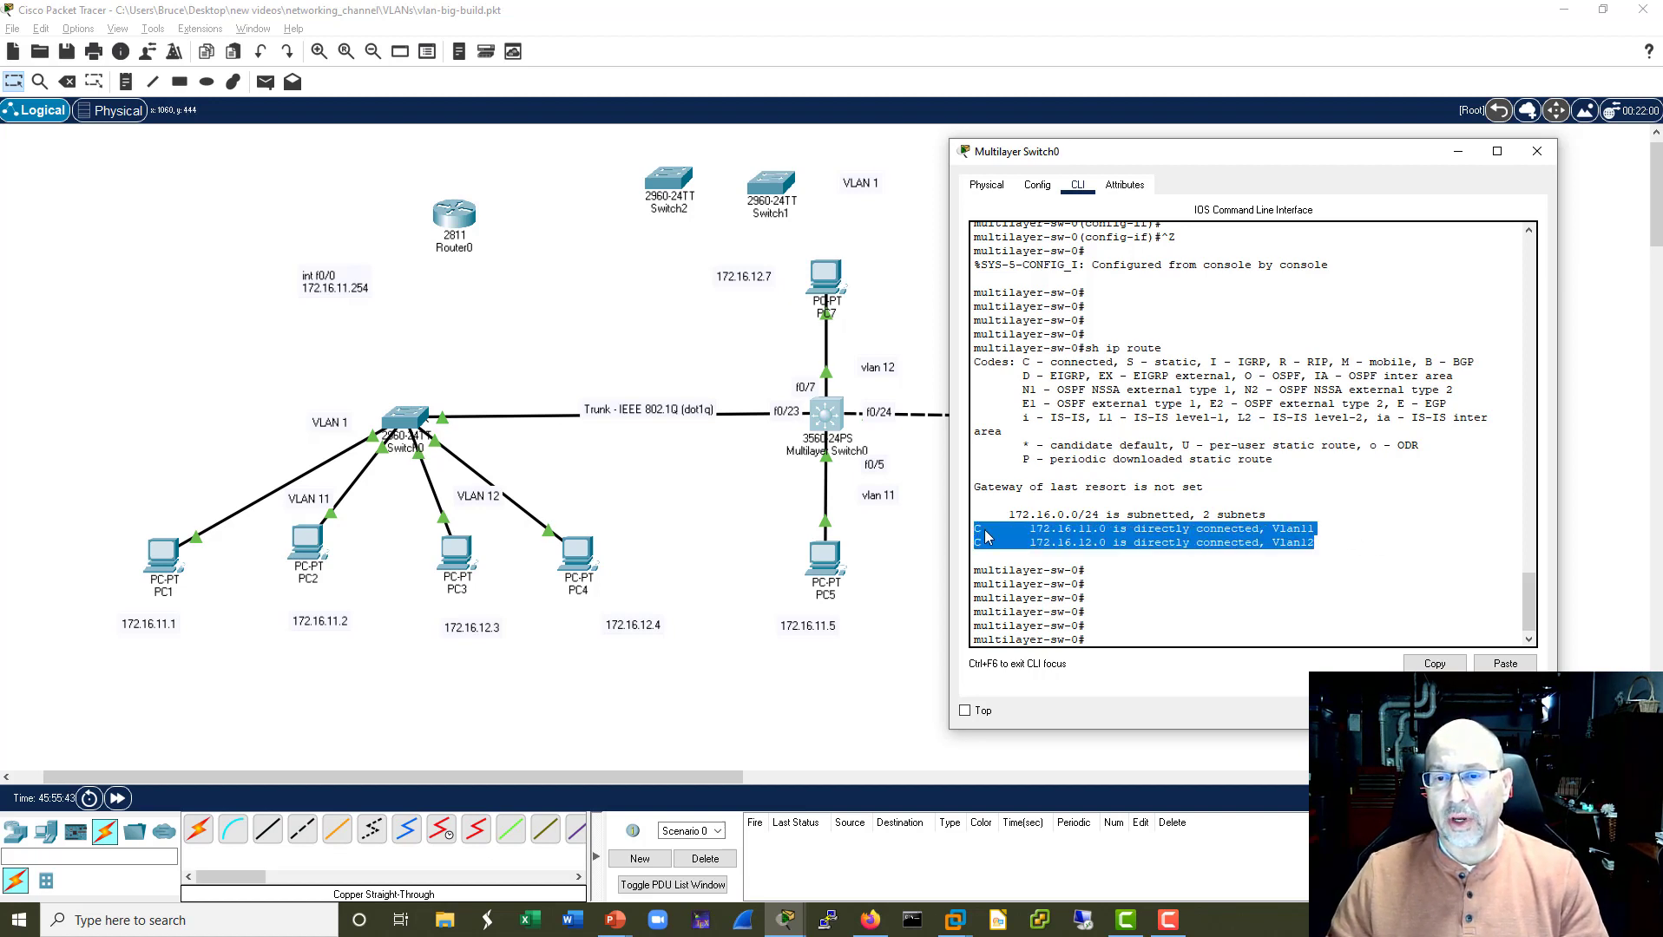
left_click(1328, 533)
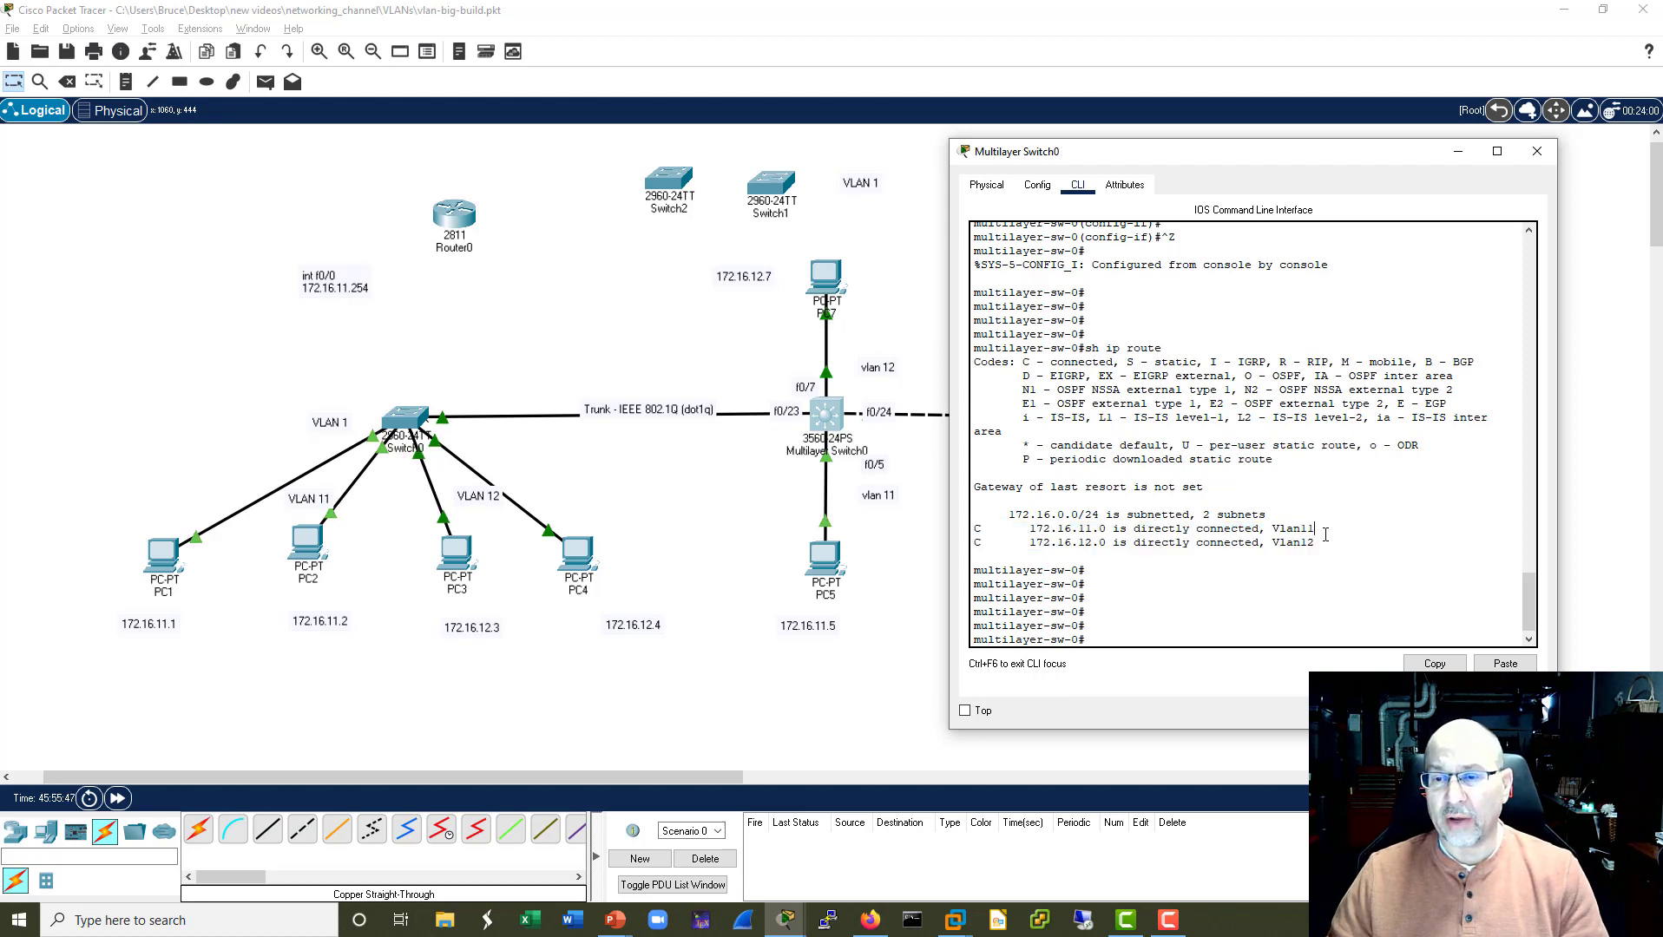
left_click_drag(1328, 531, 1285, 545)
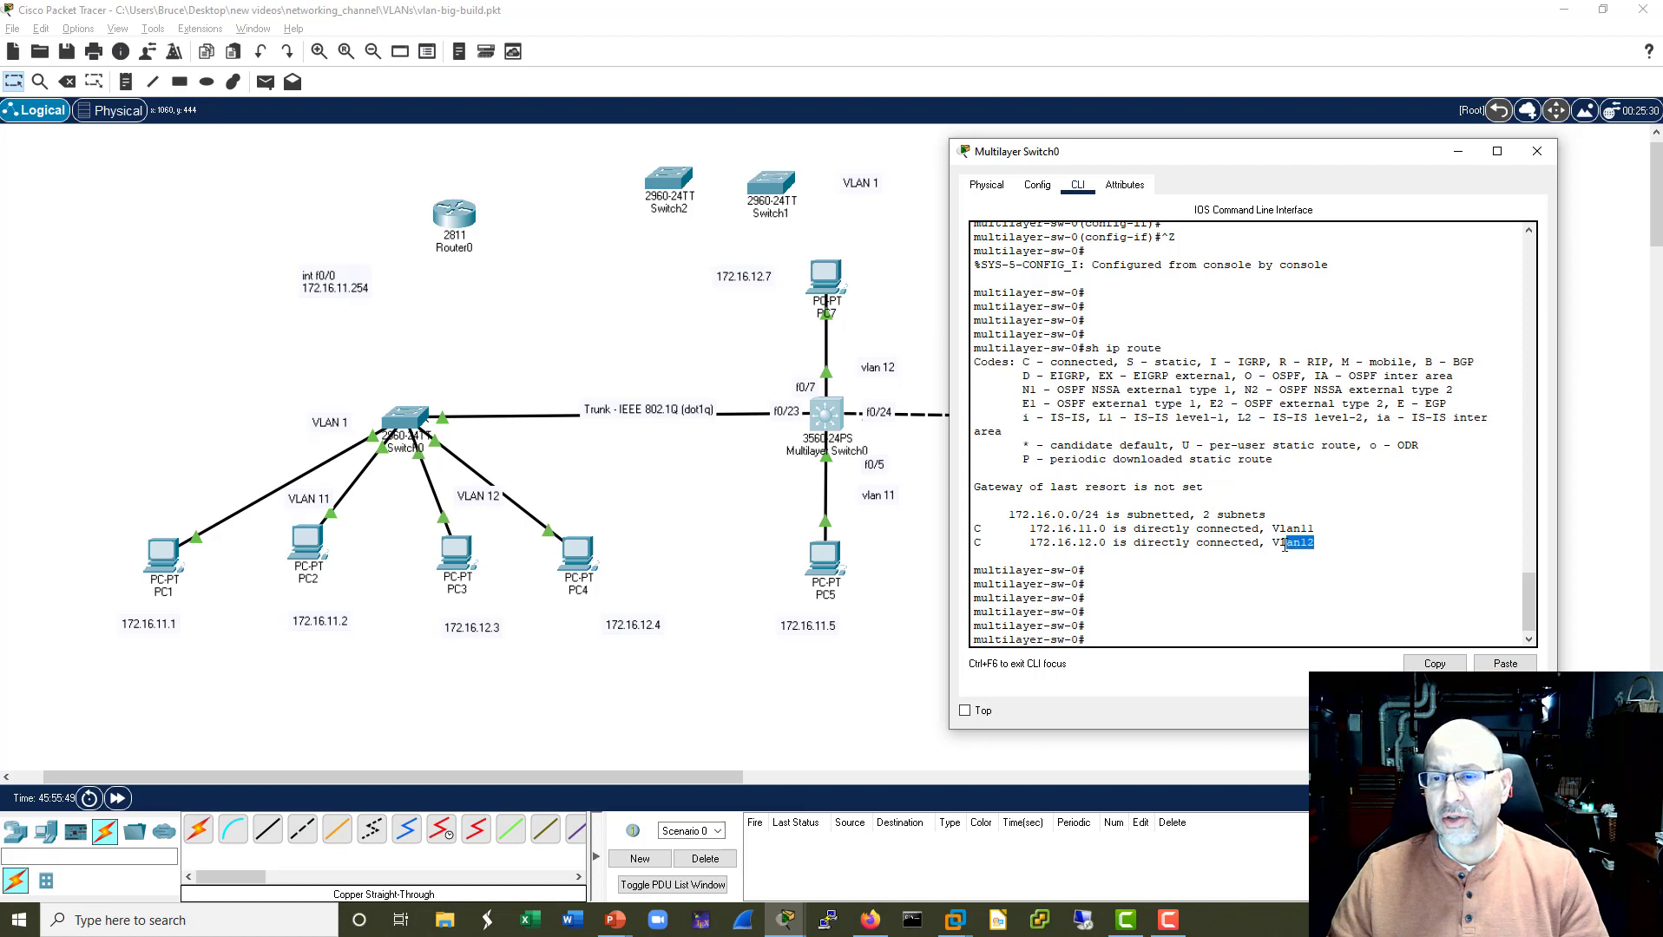
left_click(1212, 639)
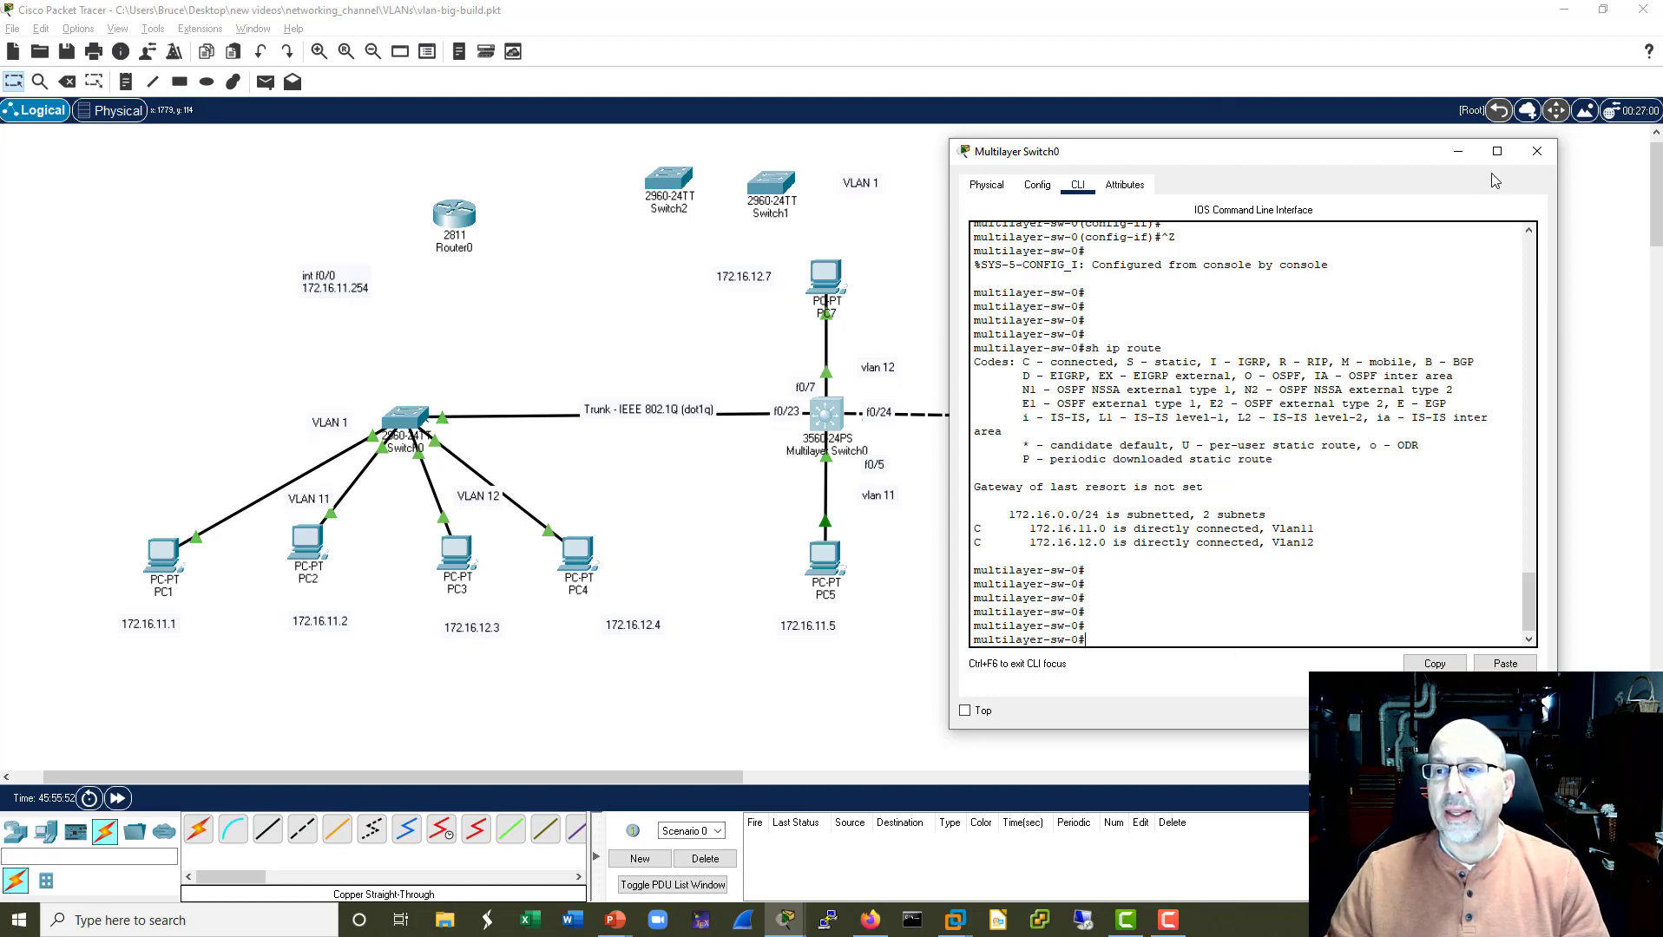
left_click(1537, 151)
Ping 172.16.11.5 from PC6's command prompt, with its window moved clear of Switch3 and PC5.
left_click(1231, 573)
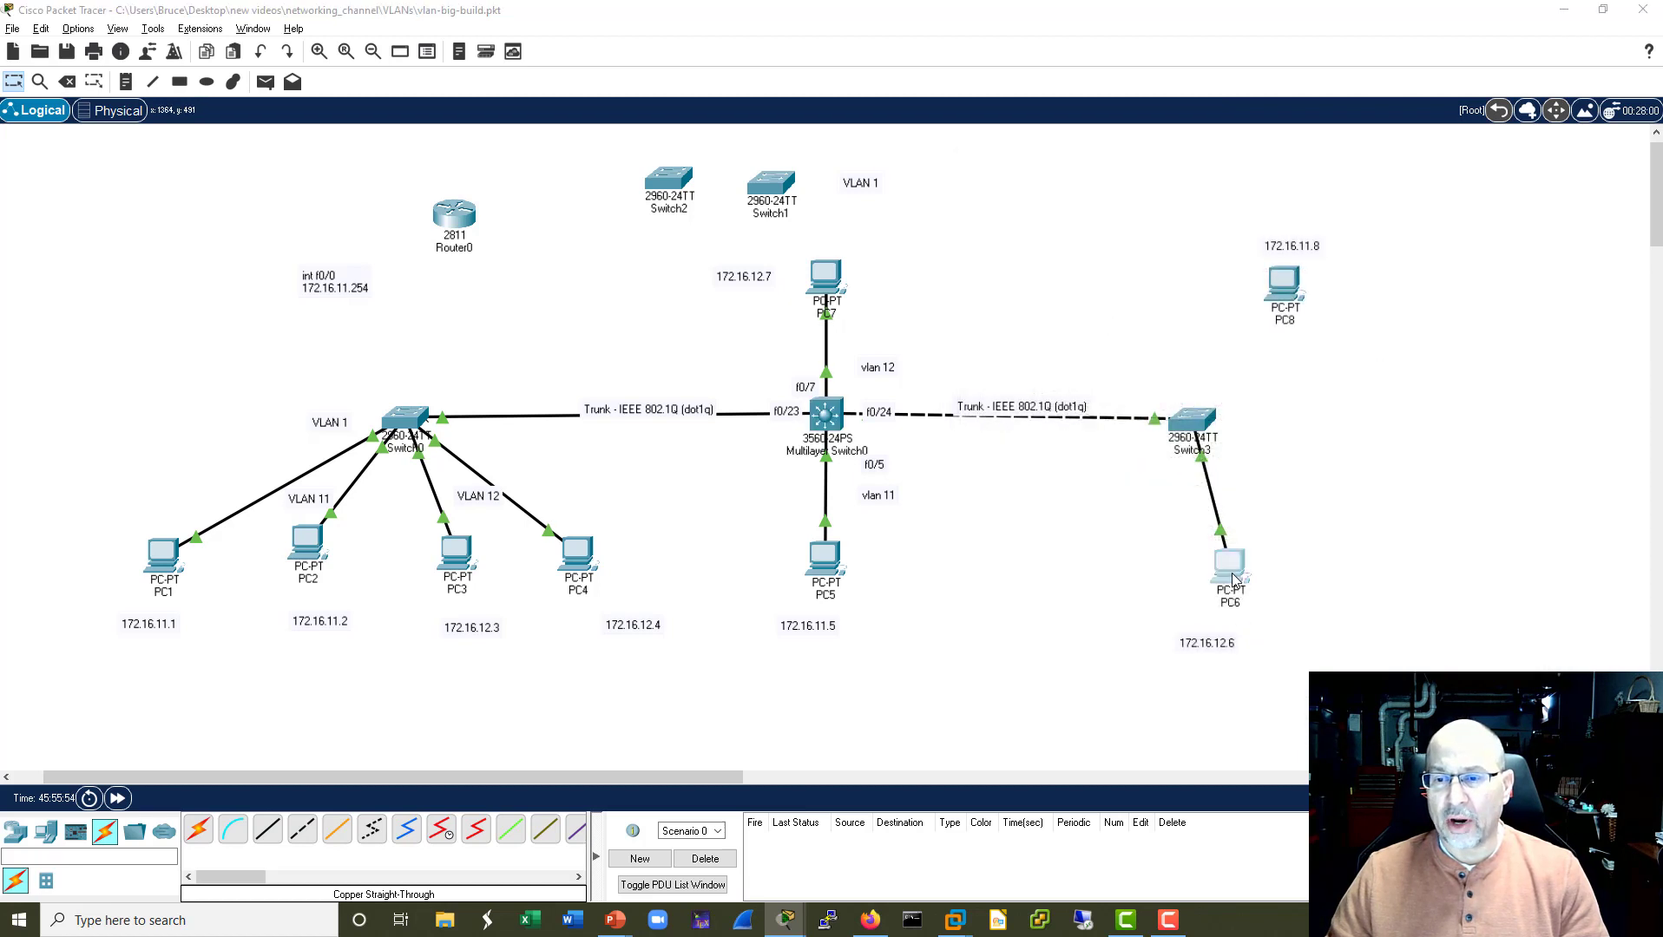
left_click(934, 262)
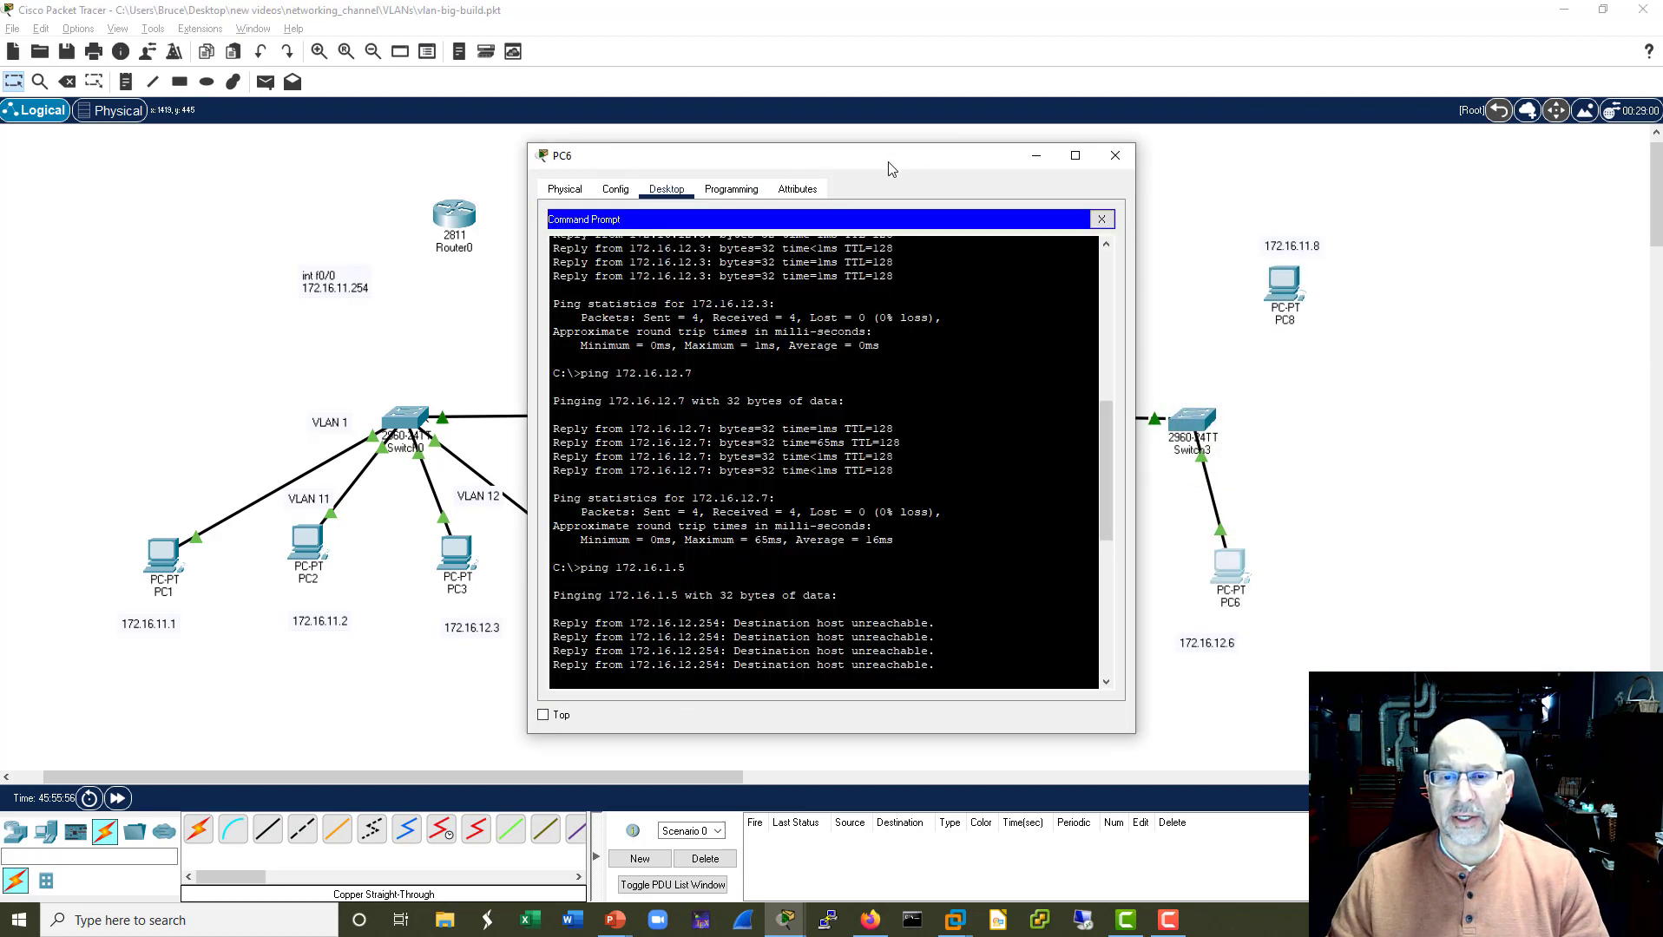
left_click_drag(891, 164, 829, 143)
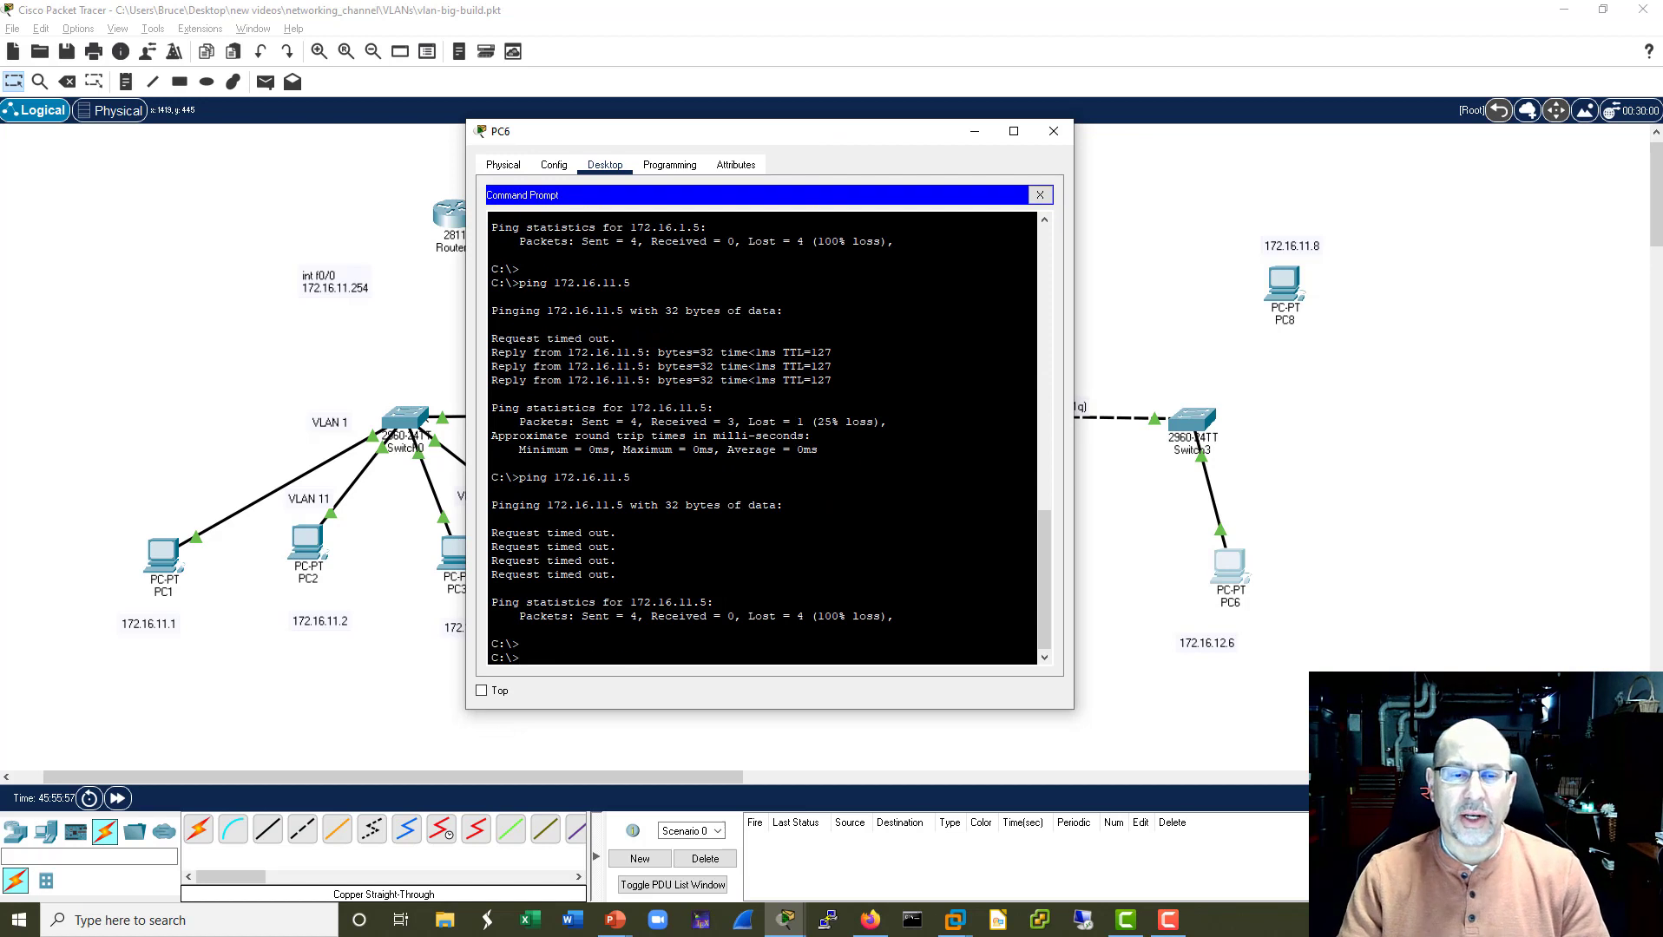
key("Up")
key("Return")
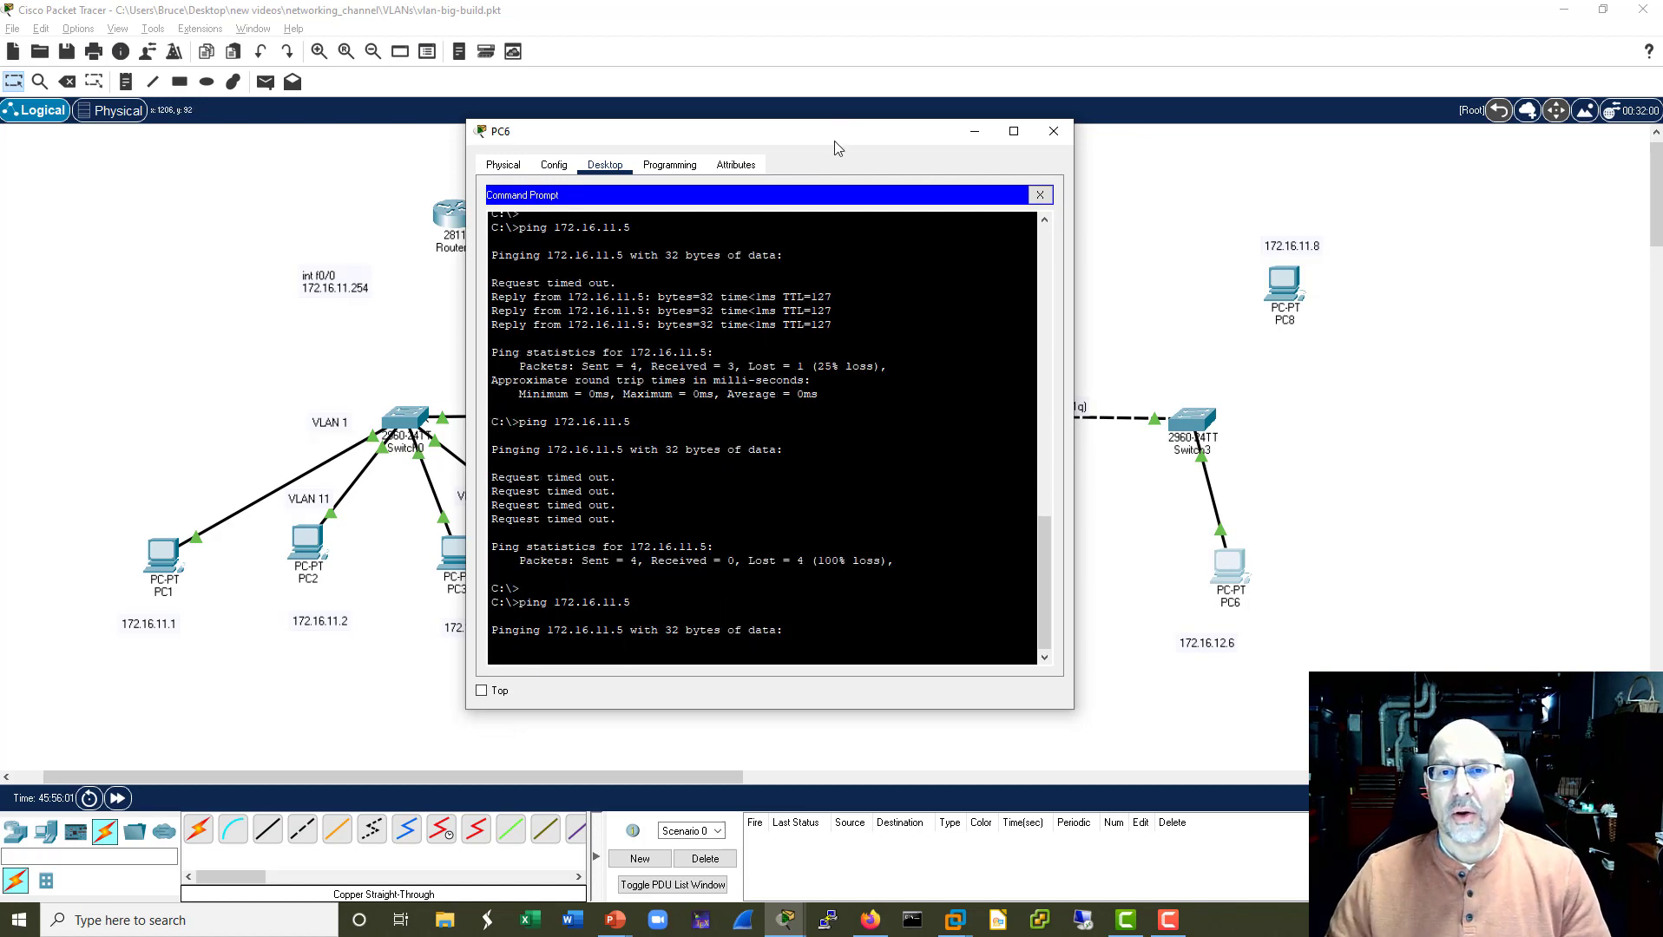
left_click_drag(836, 147, 527, 144)
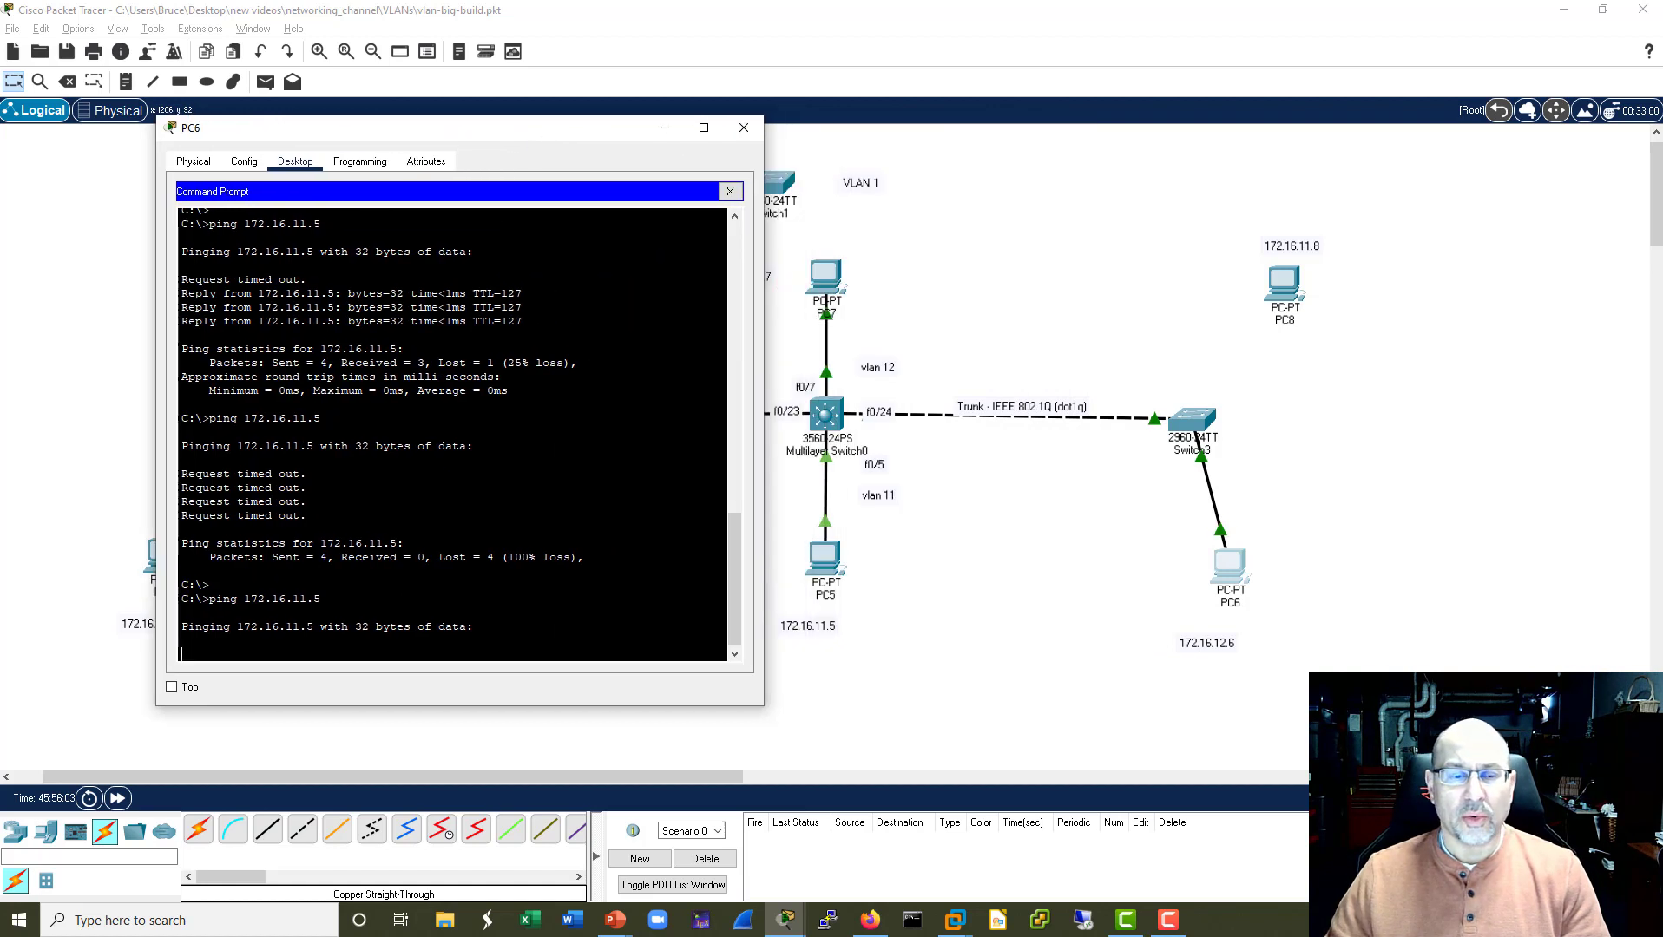
left_click_drag(560, 137, 524, 139)
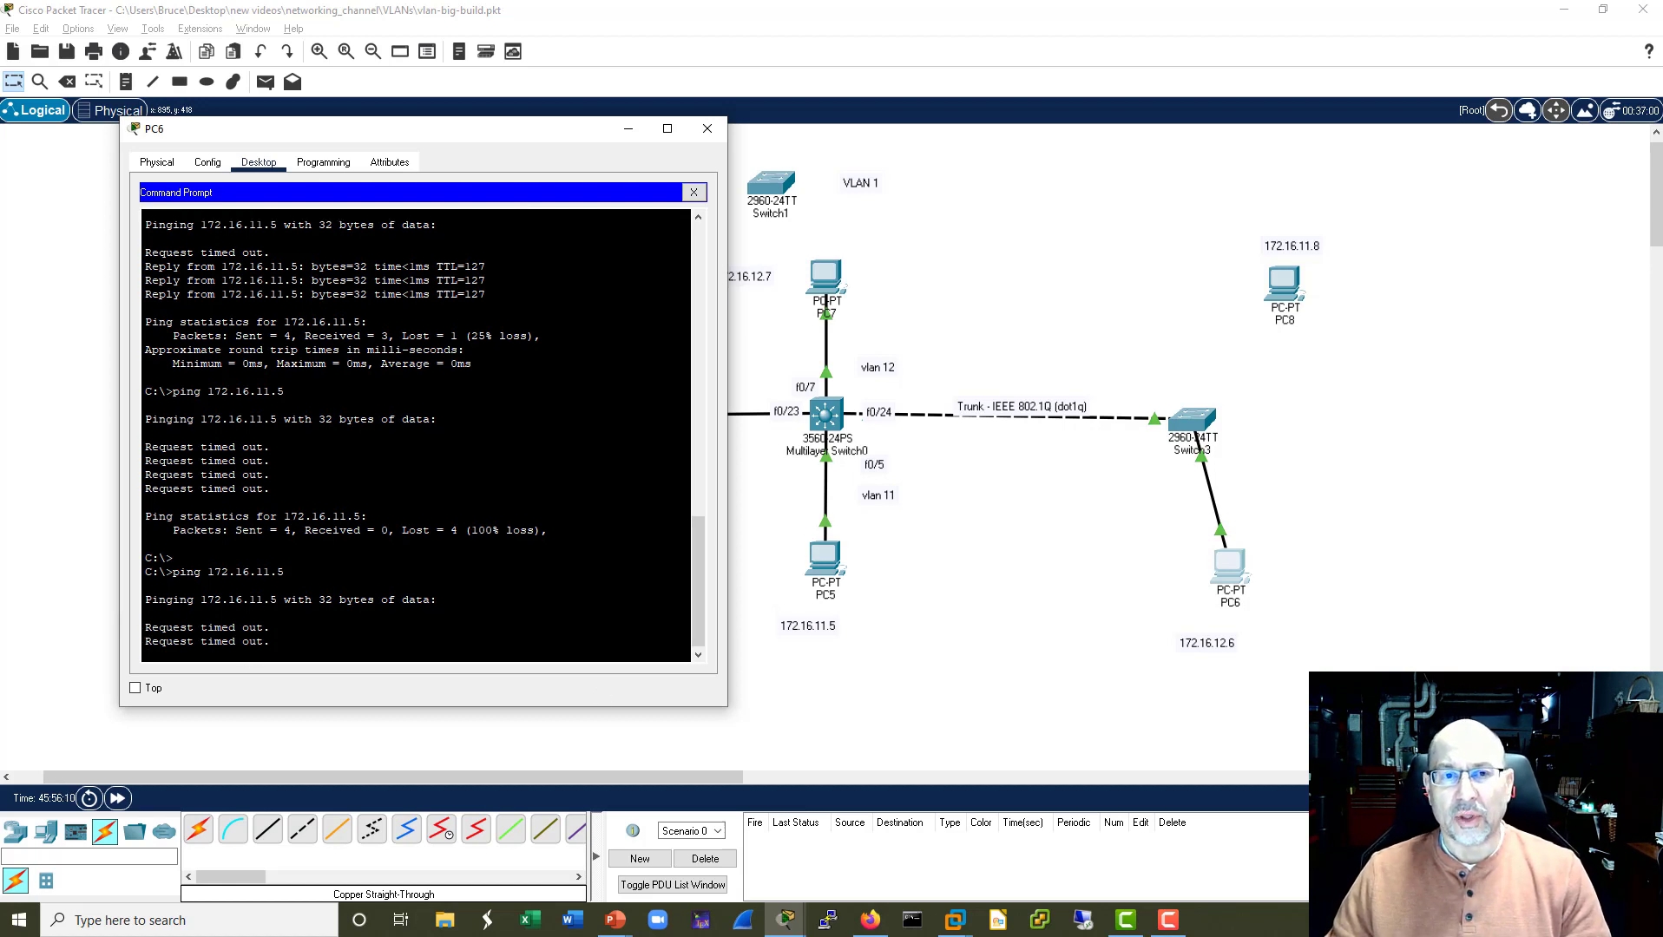
Bring PC6's command prompt back up and examine the ping replies from 172.16.11.5.
left_click(1224, 564)
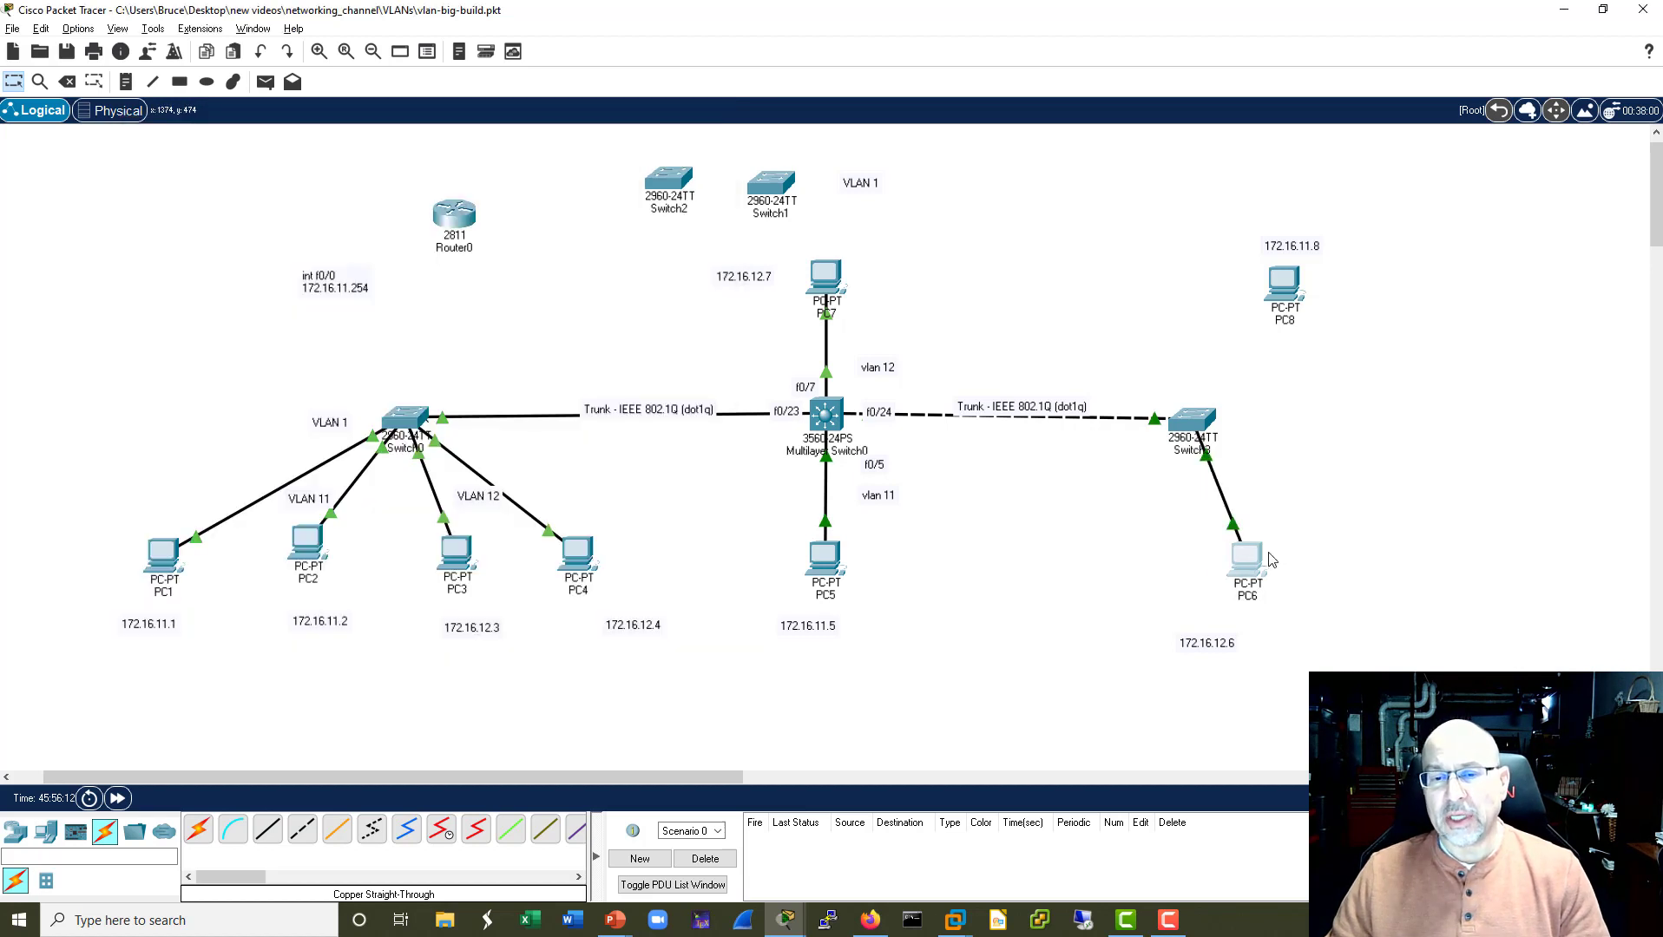
left_click_drag(1214, 562, 1223, 563)
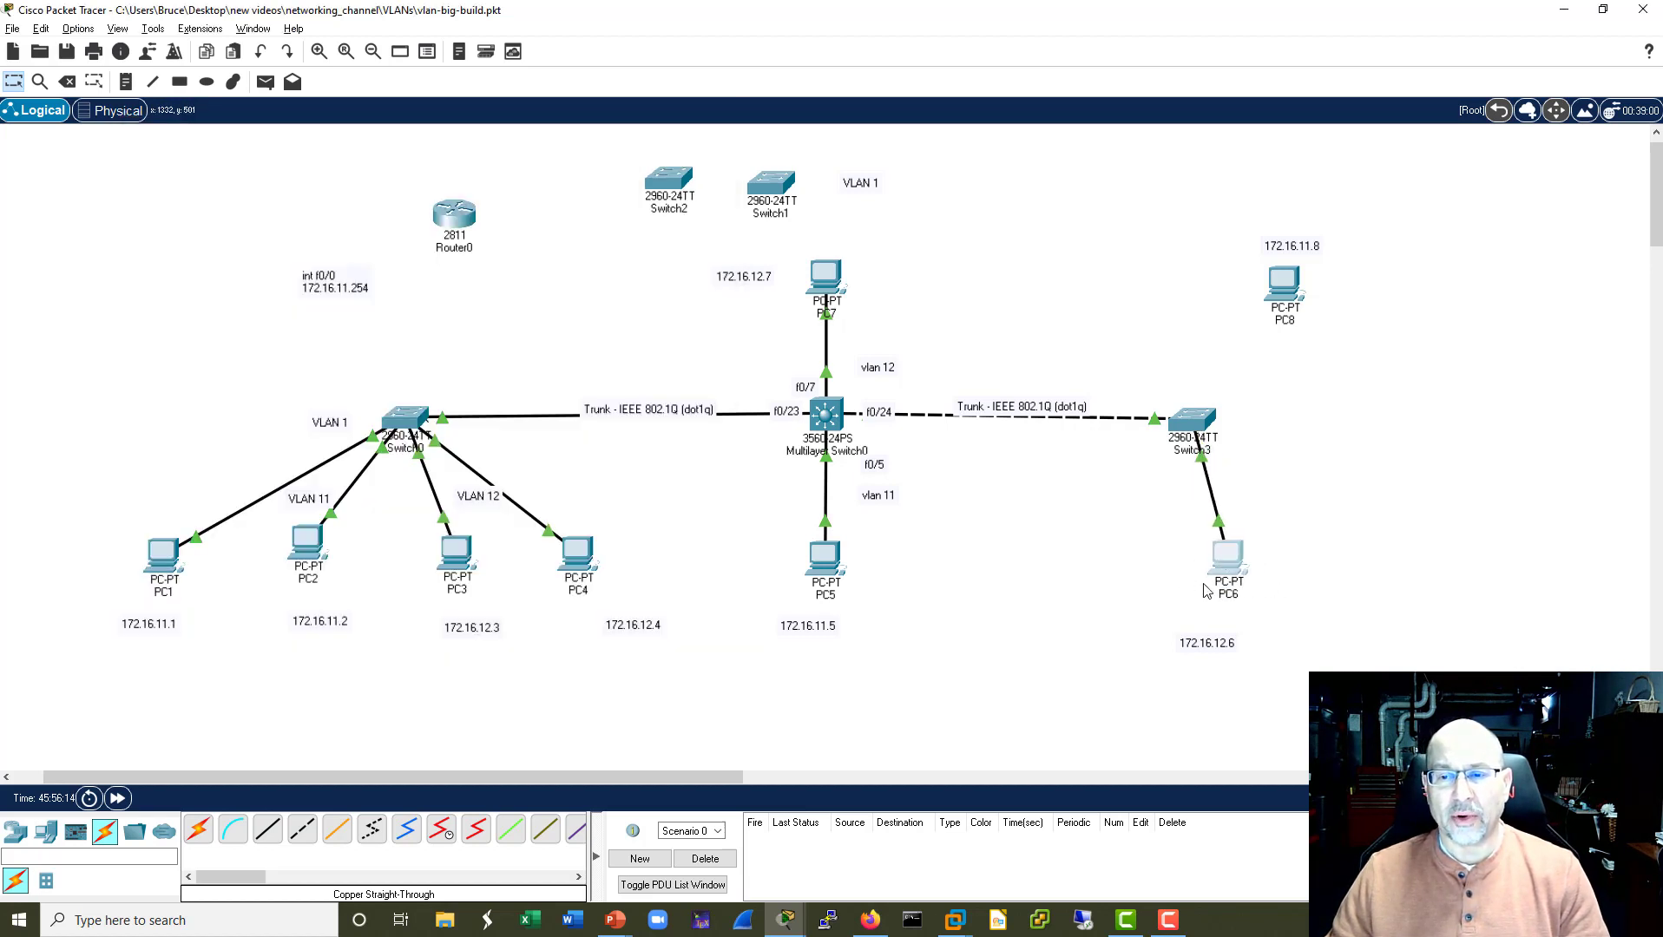
left_click(1230, 570)
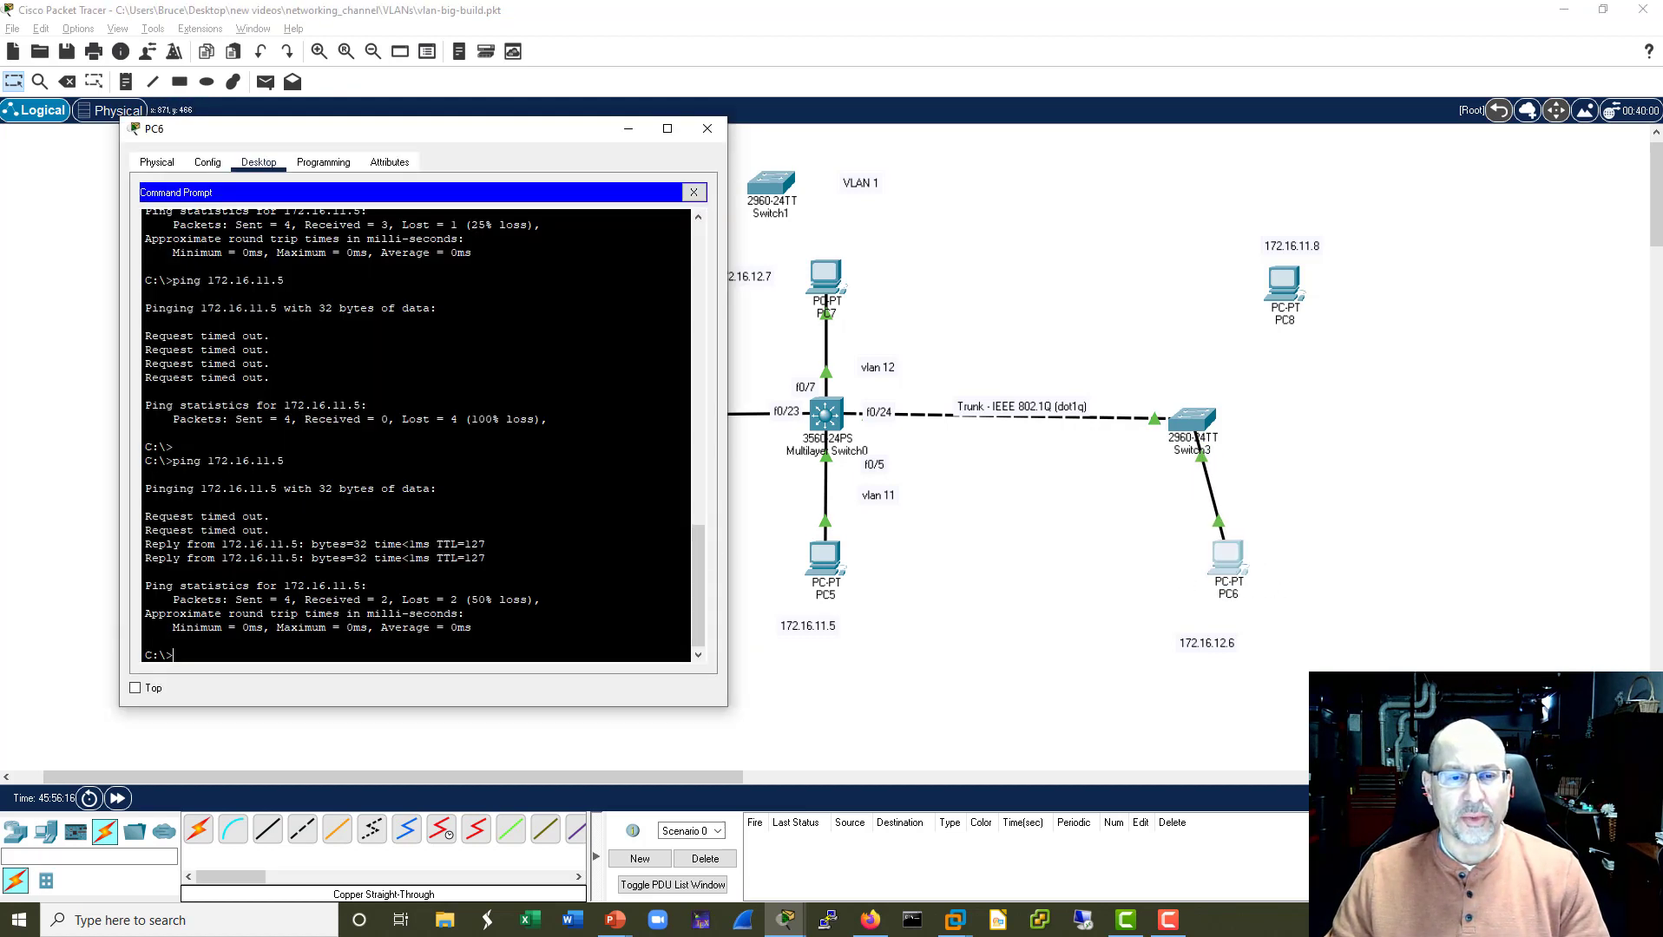
left_click_drag(486, 560, 144, 544)
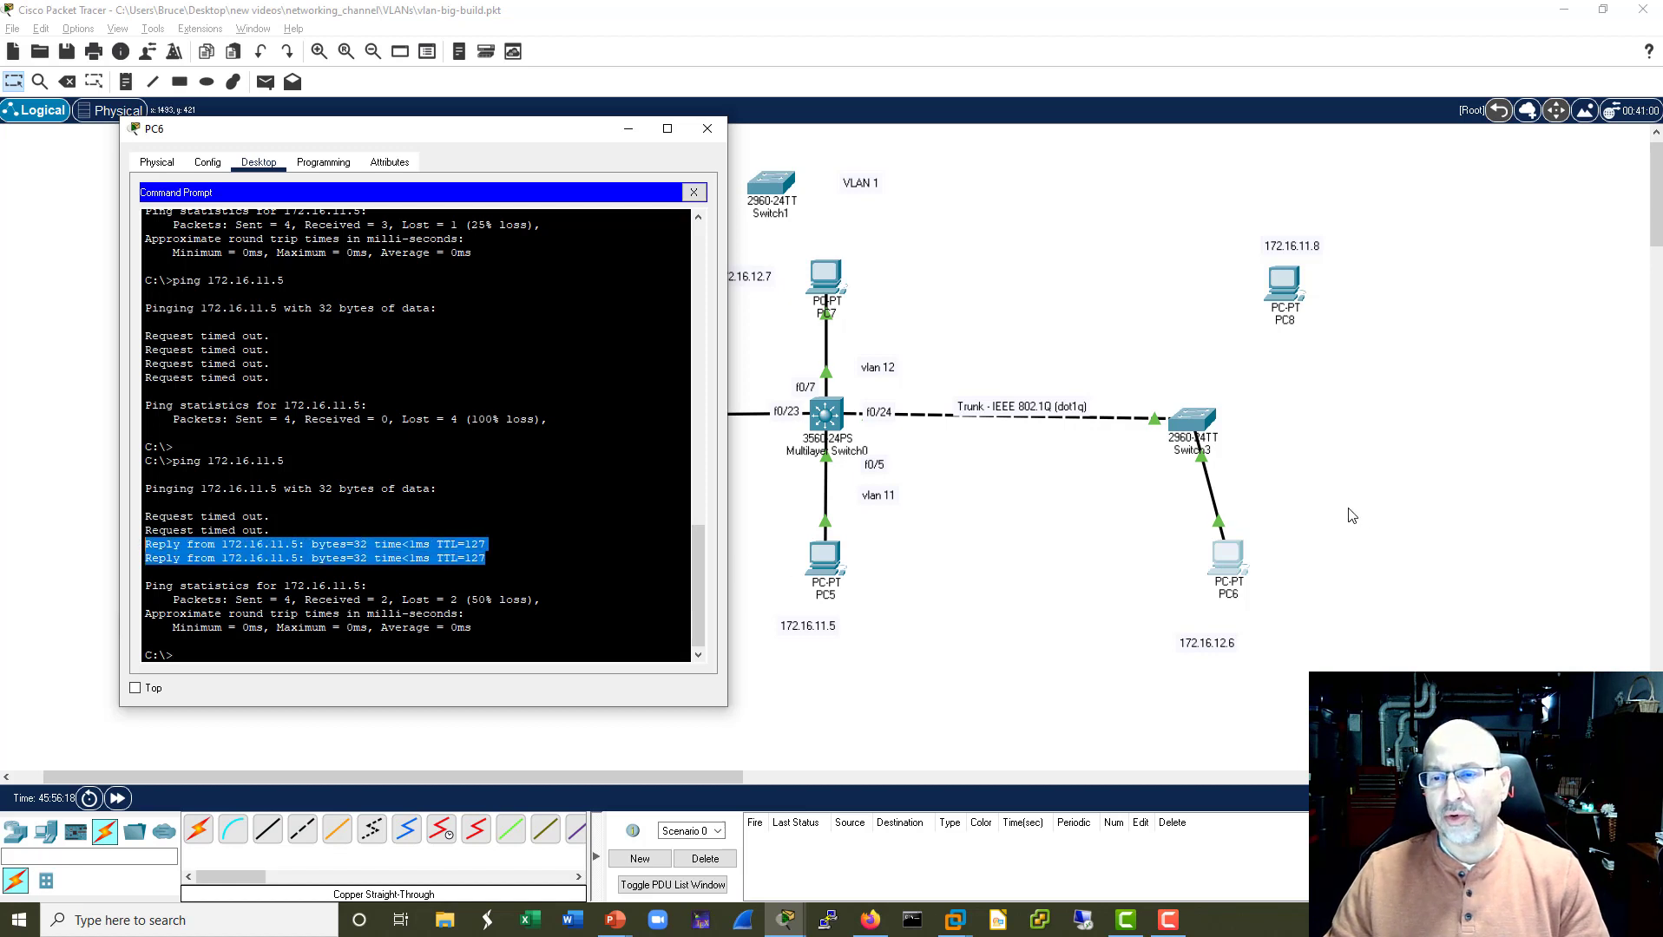
Shift PC6 slightly up toward Switch3 and Router0 slightly to the left in the topology.
mouse_move(1232, 566)
left_mouse_down()
mouse_move(1275, 545)
mouse_move(1238, 547)
left_mouse_up()
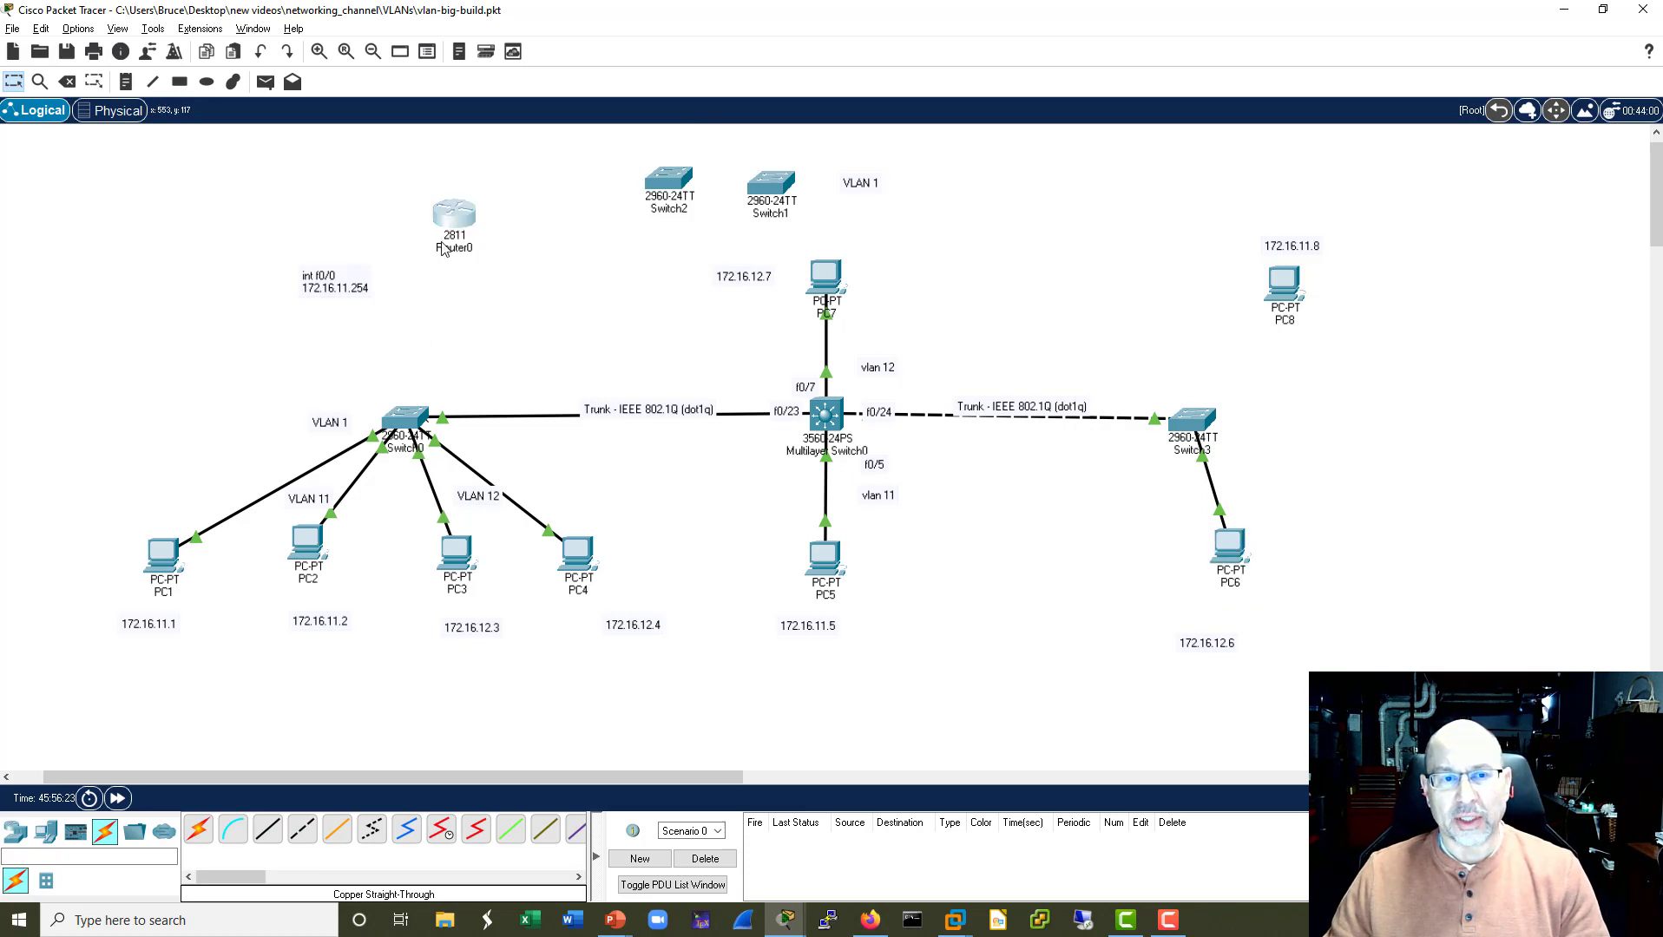
left_click_drag(460, 223, 431, 221)
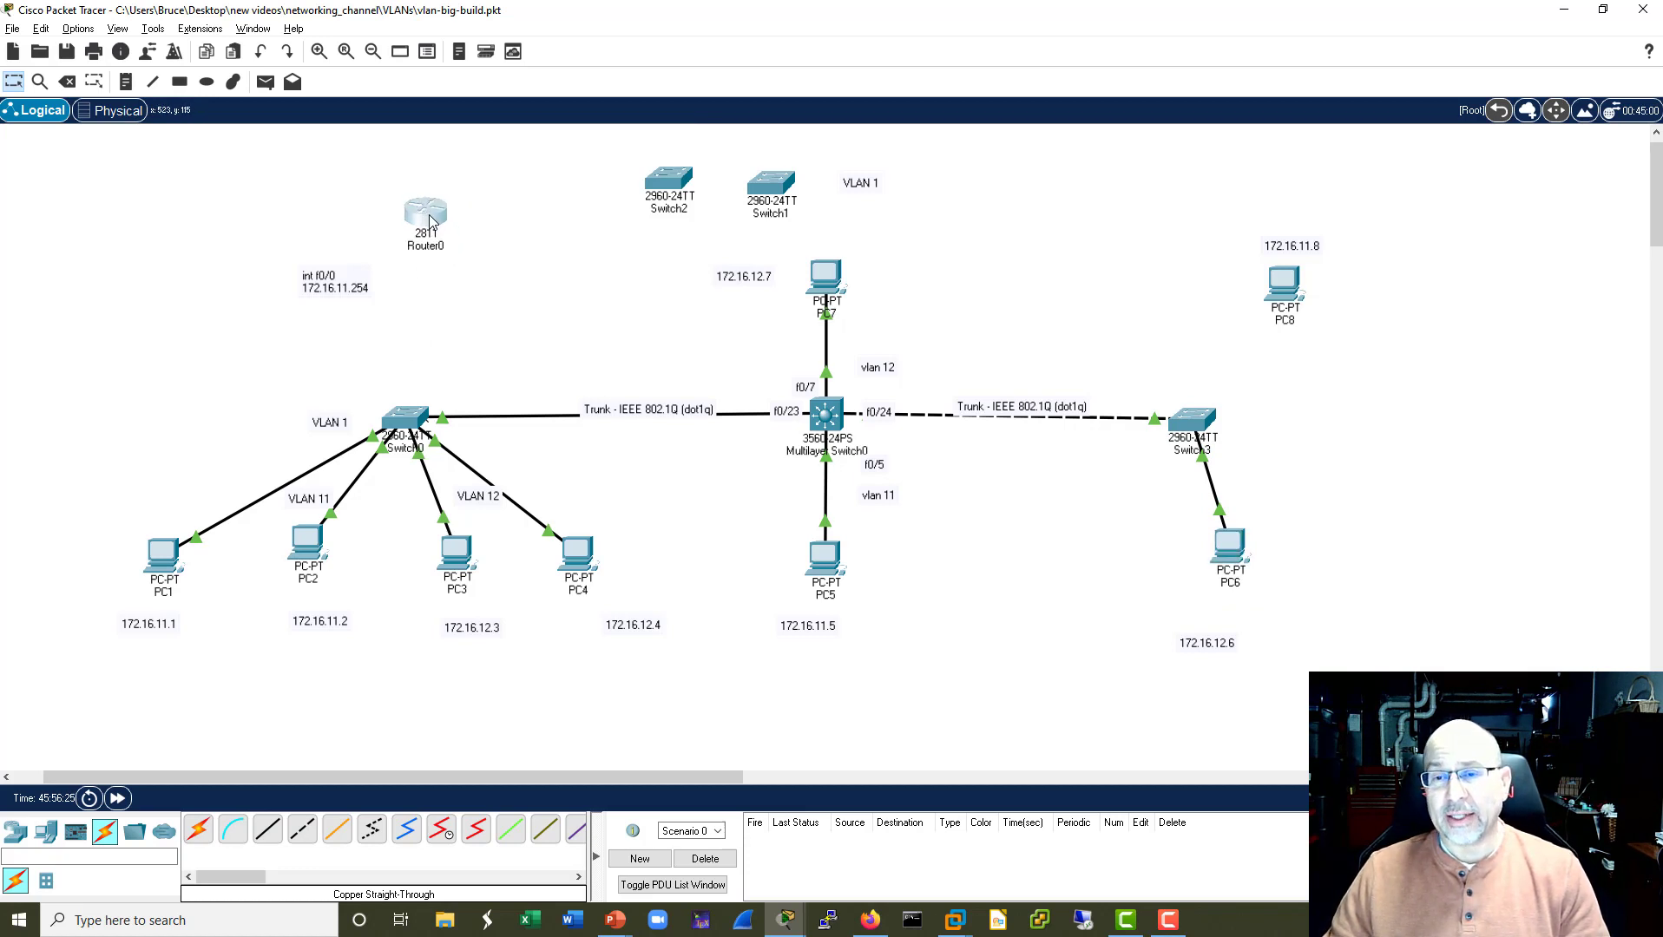
Display PC6's ARP cache from its command prompt with arp -a.
left_click(1231, 547)
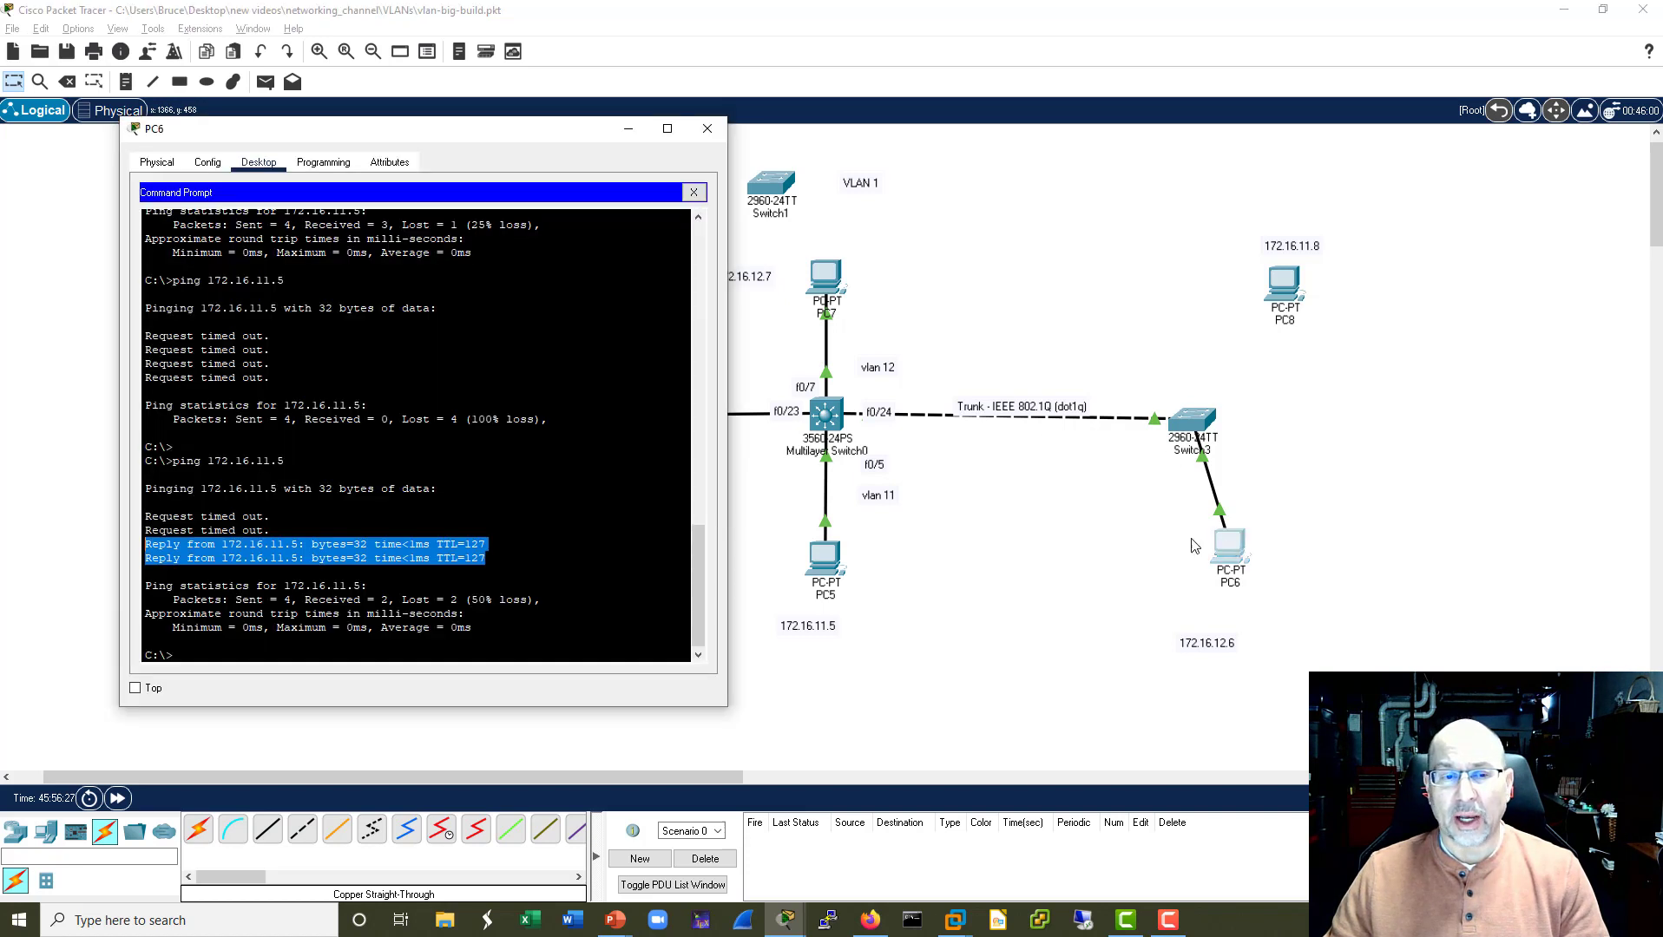
mouse_move(270, 530)
left_mouse_down()
mouse_move(143, 531)
mouse_move(270, 530)
left_mouse_up()
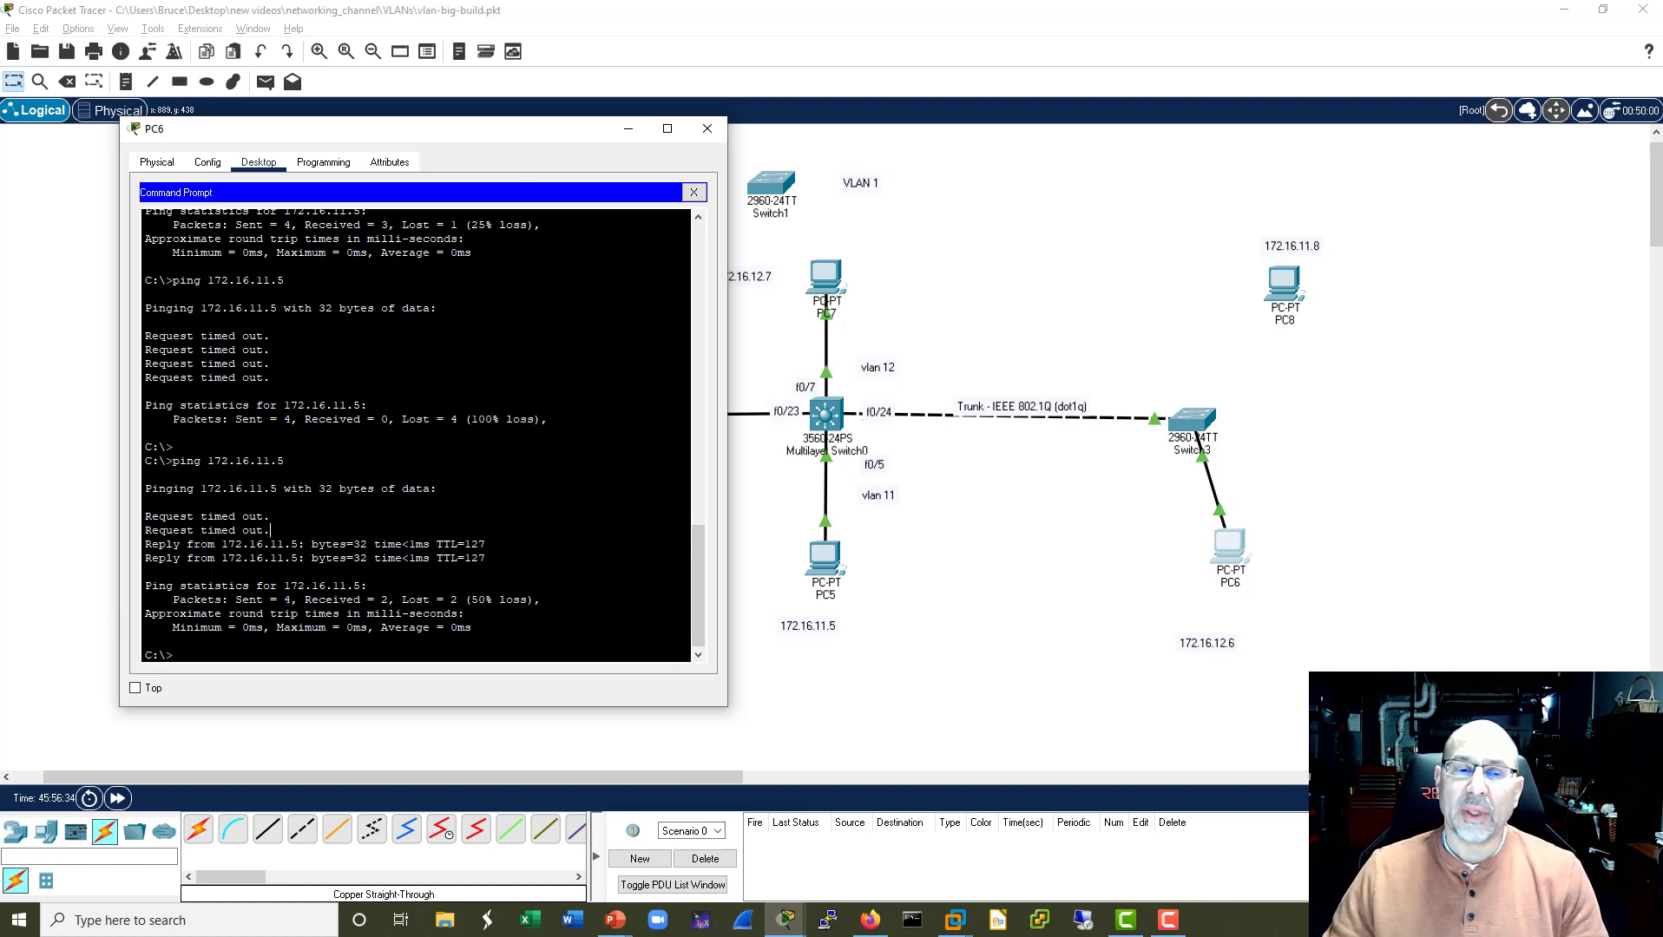
key("Return")
key("Return")
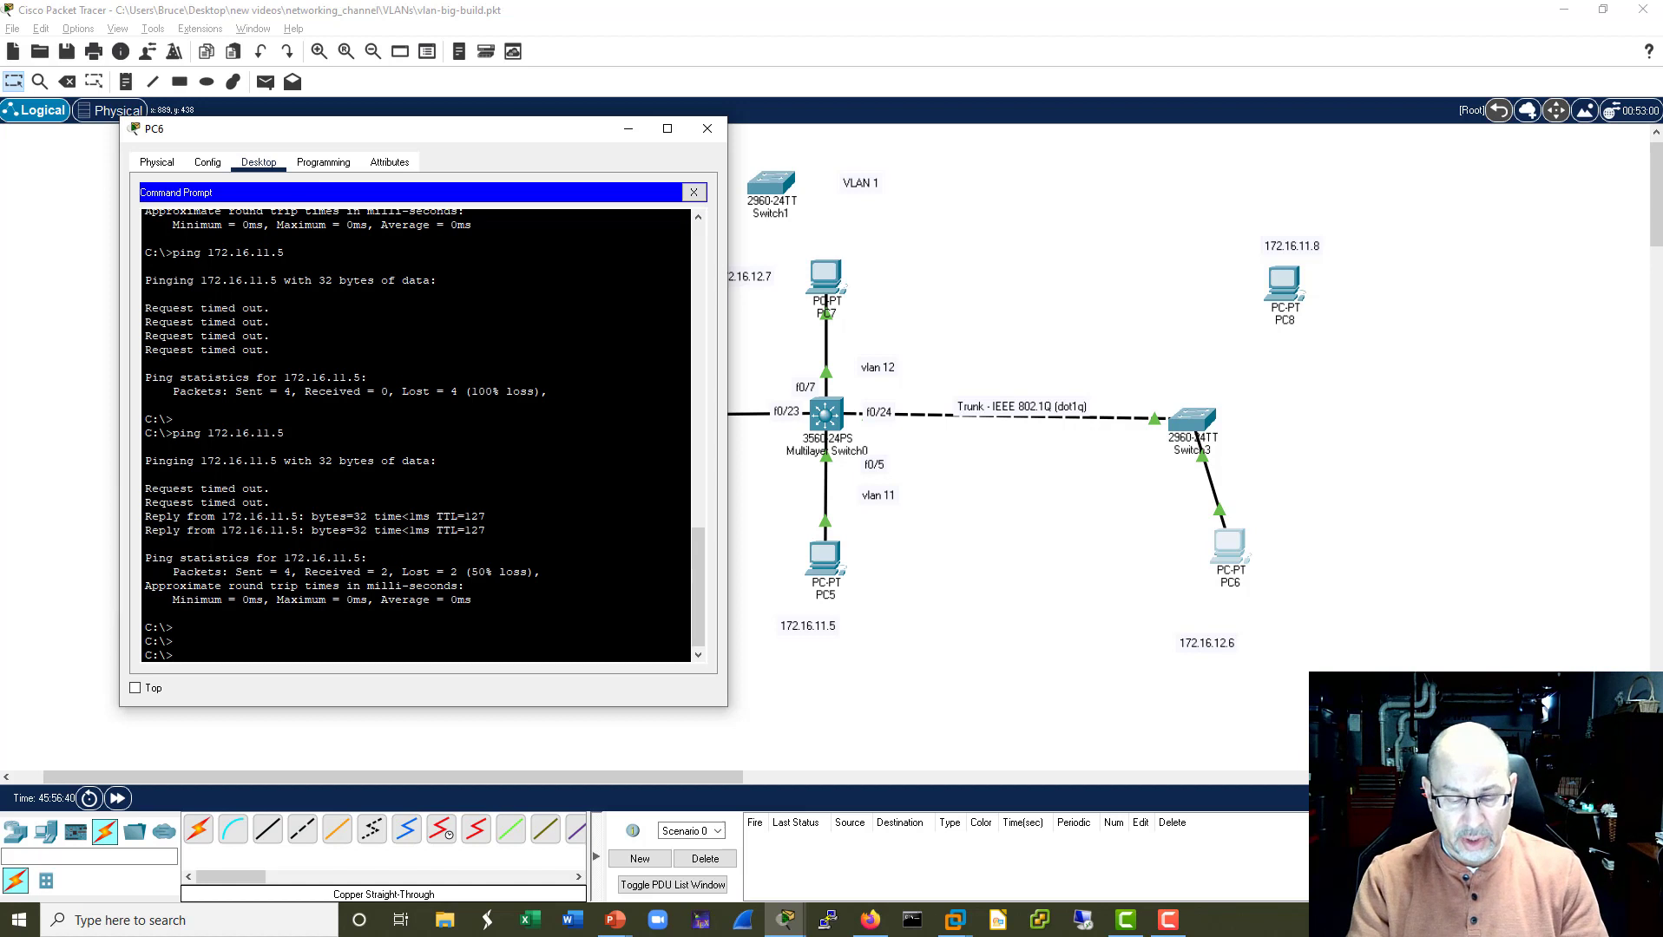
type("arp -")
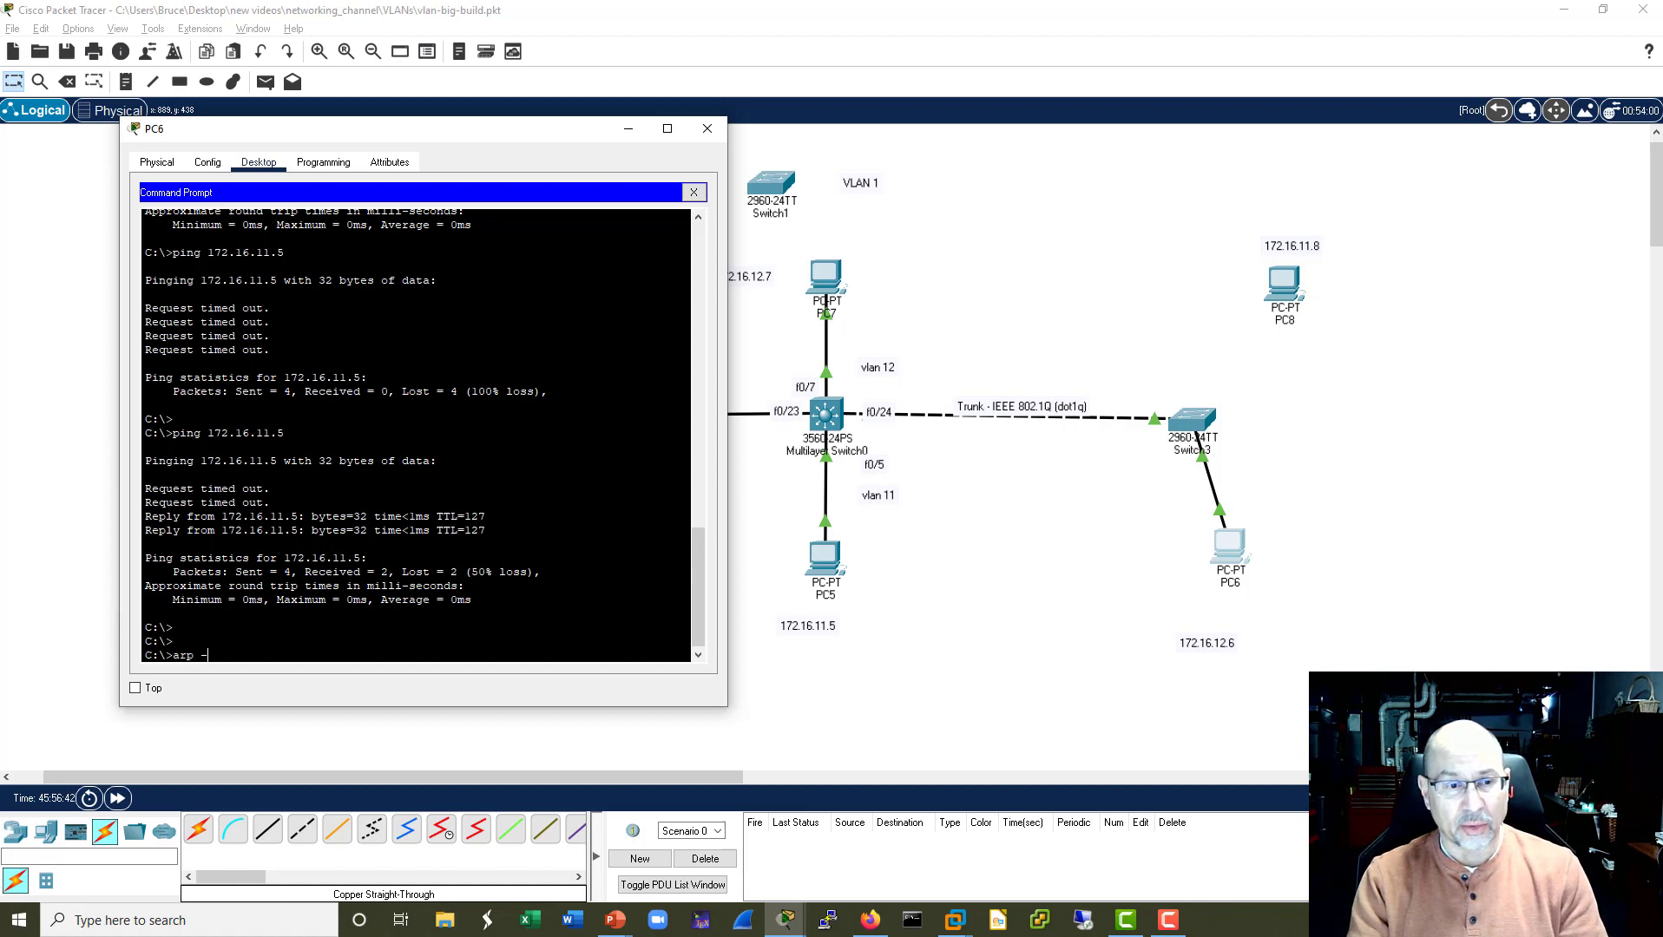
type("a")
key("Return")
key("Return")
key("Return")
key("Return")
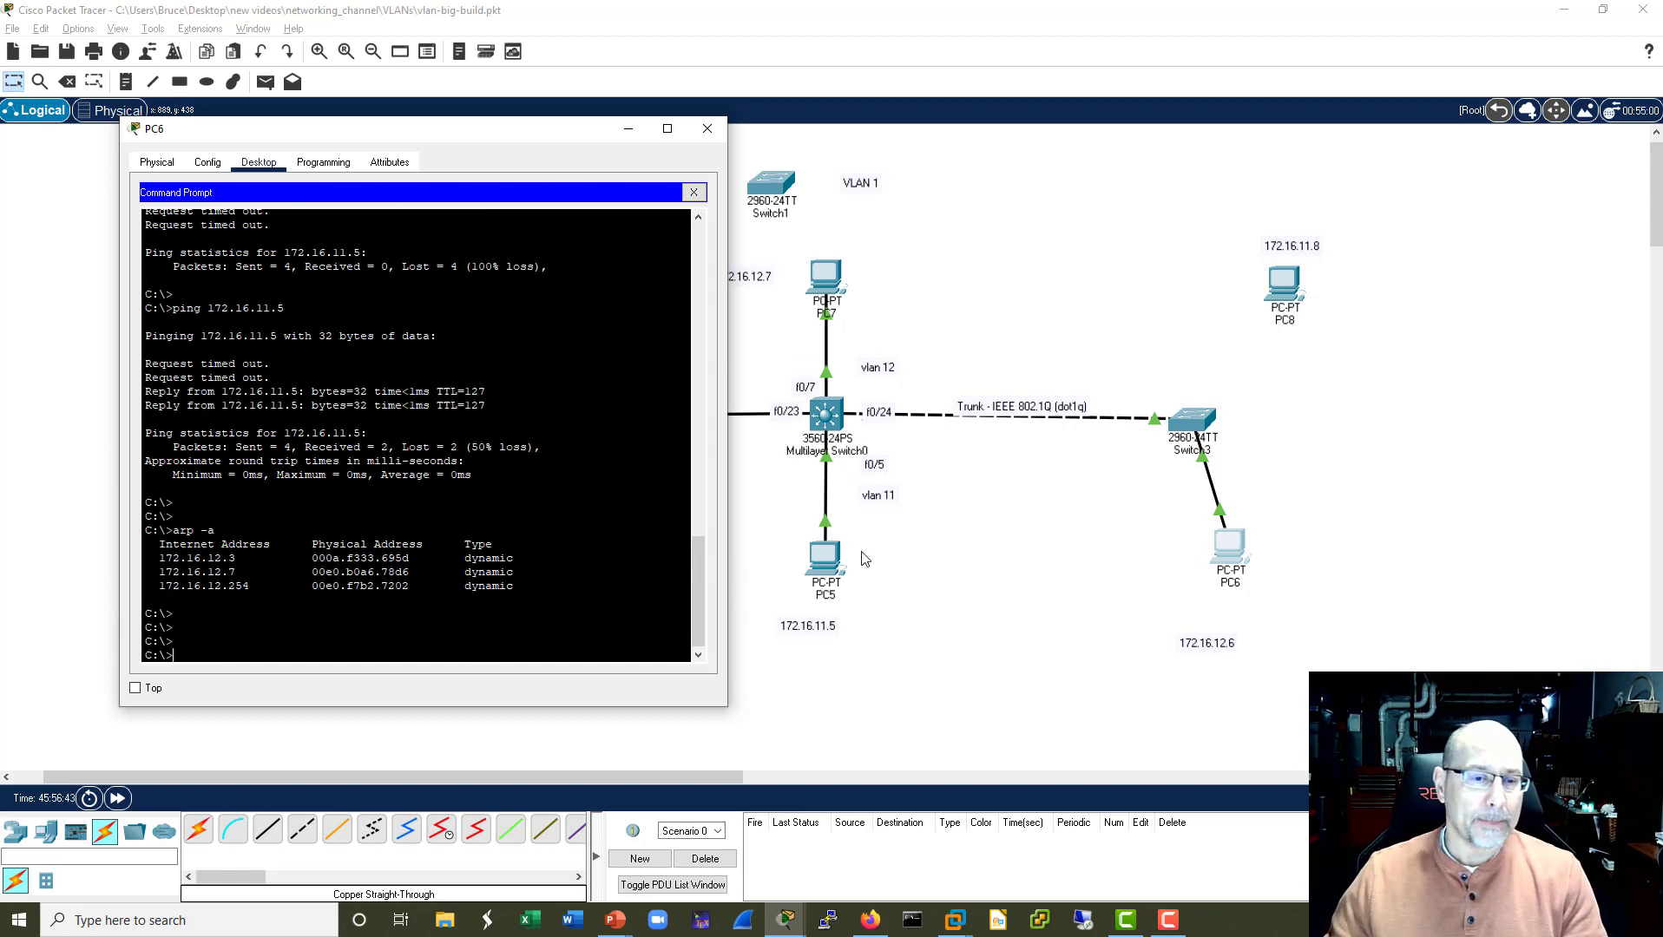
Examine the 172.16.12.254 gateway entry in PC6's ARP cache and compare it with the disconnected Router0 in the topology.
left_click_drag(159, 586, 513, 586)
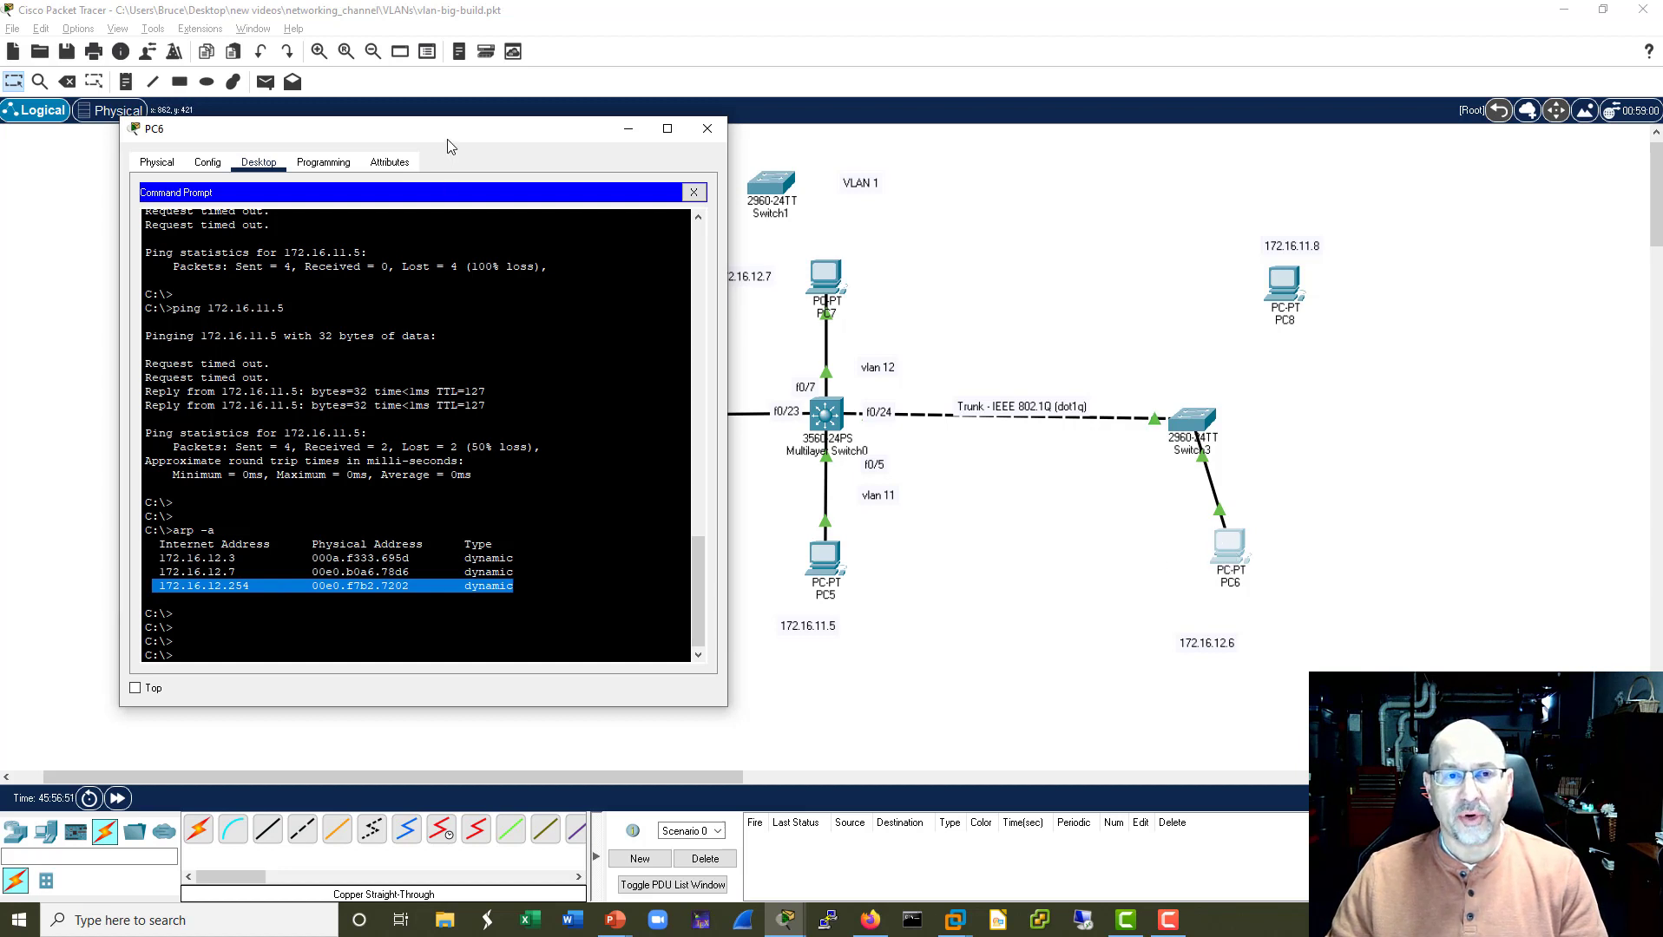
left_click_drag(447, 139, 1271, 144)
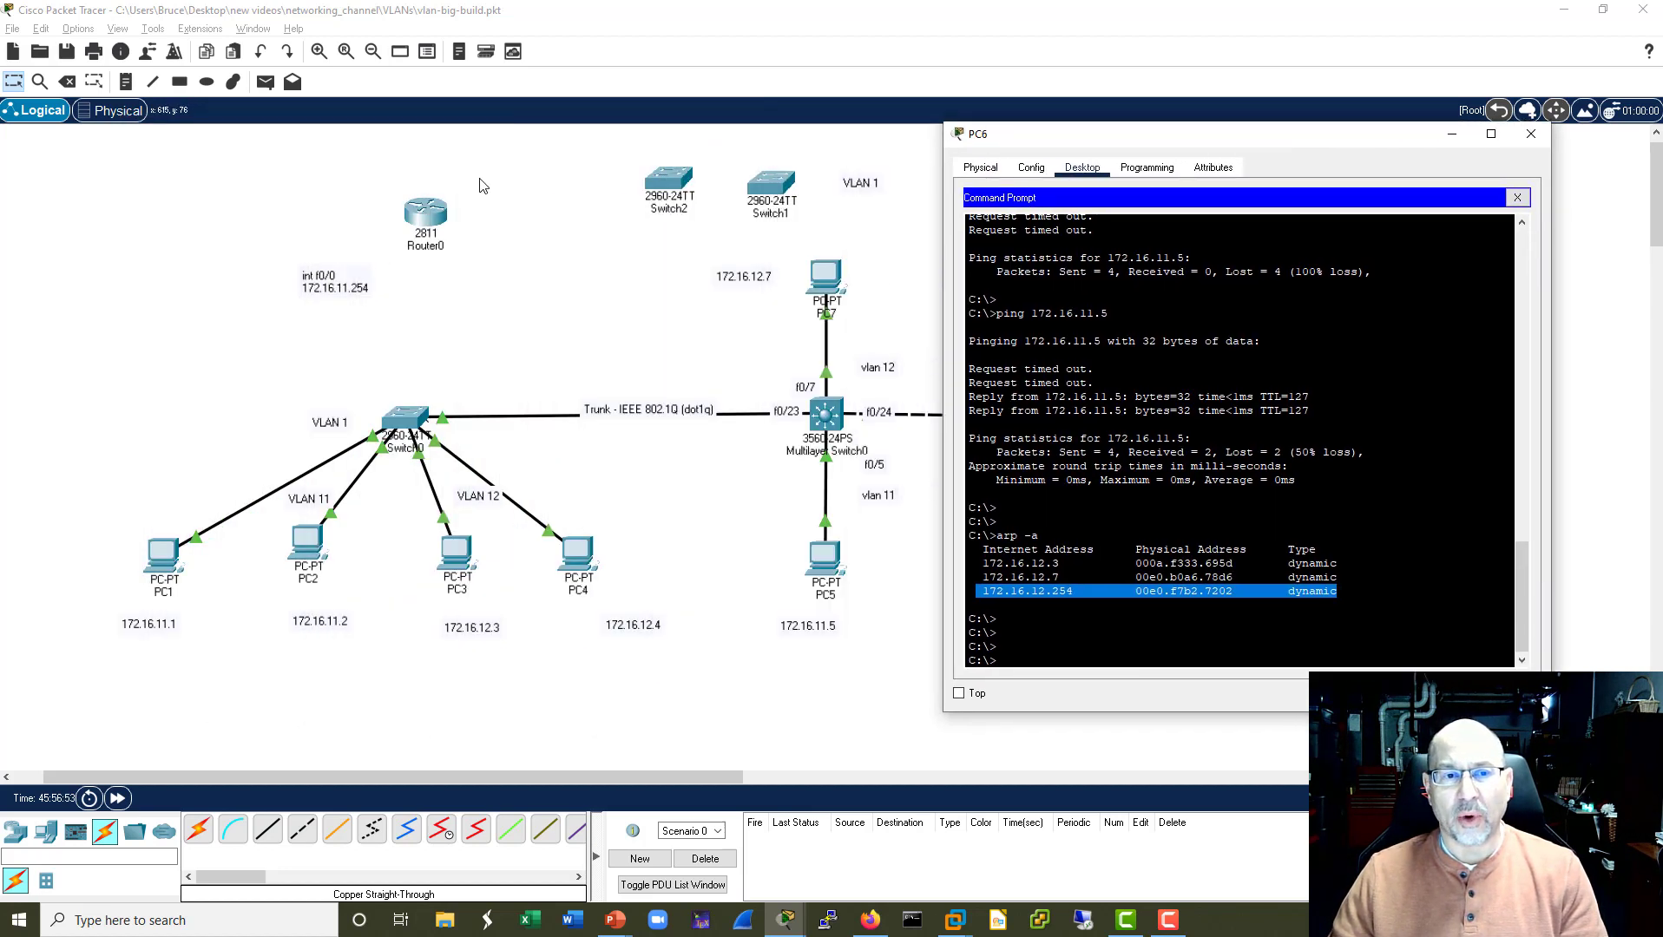
left_click(431, 221)
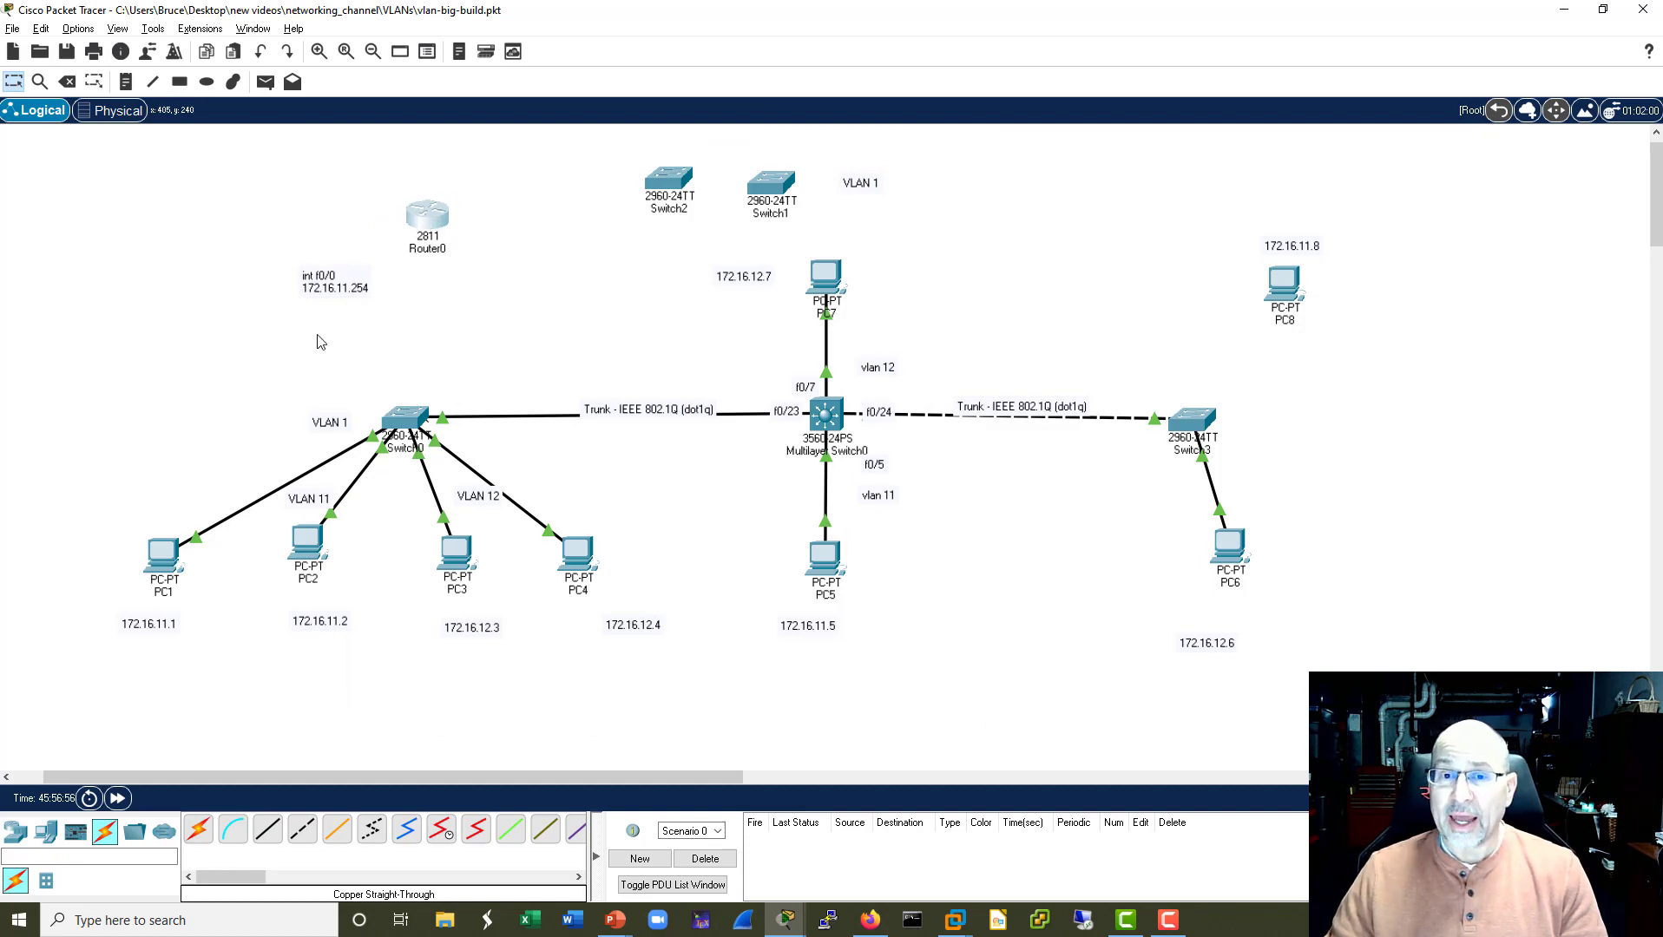
Reopen Multilayer Switch0's CLI to review its connected VLAN routes, and close the window.
left_click_drag(829, 416, 831, 419)
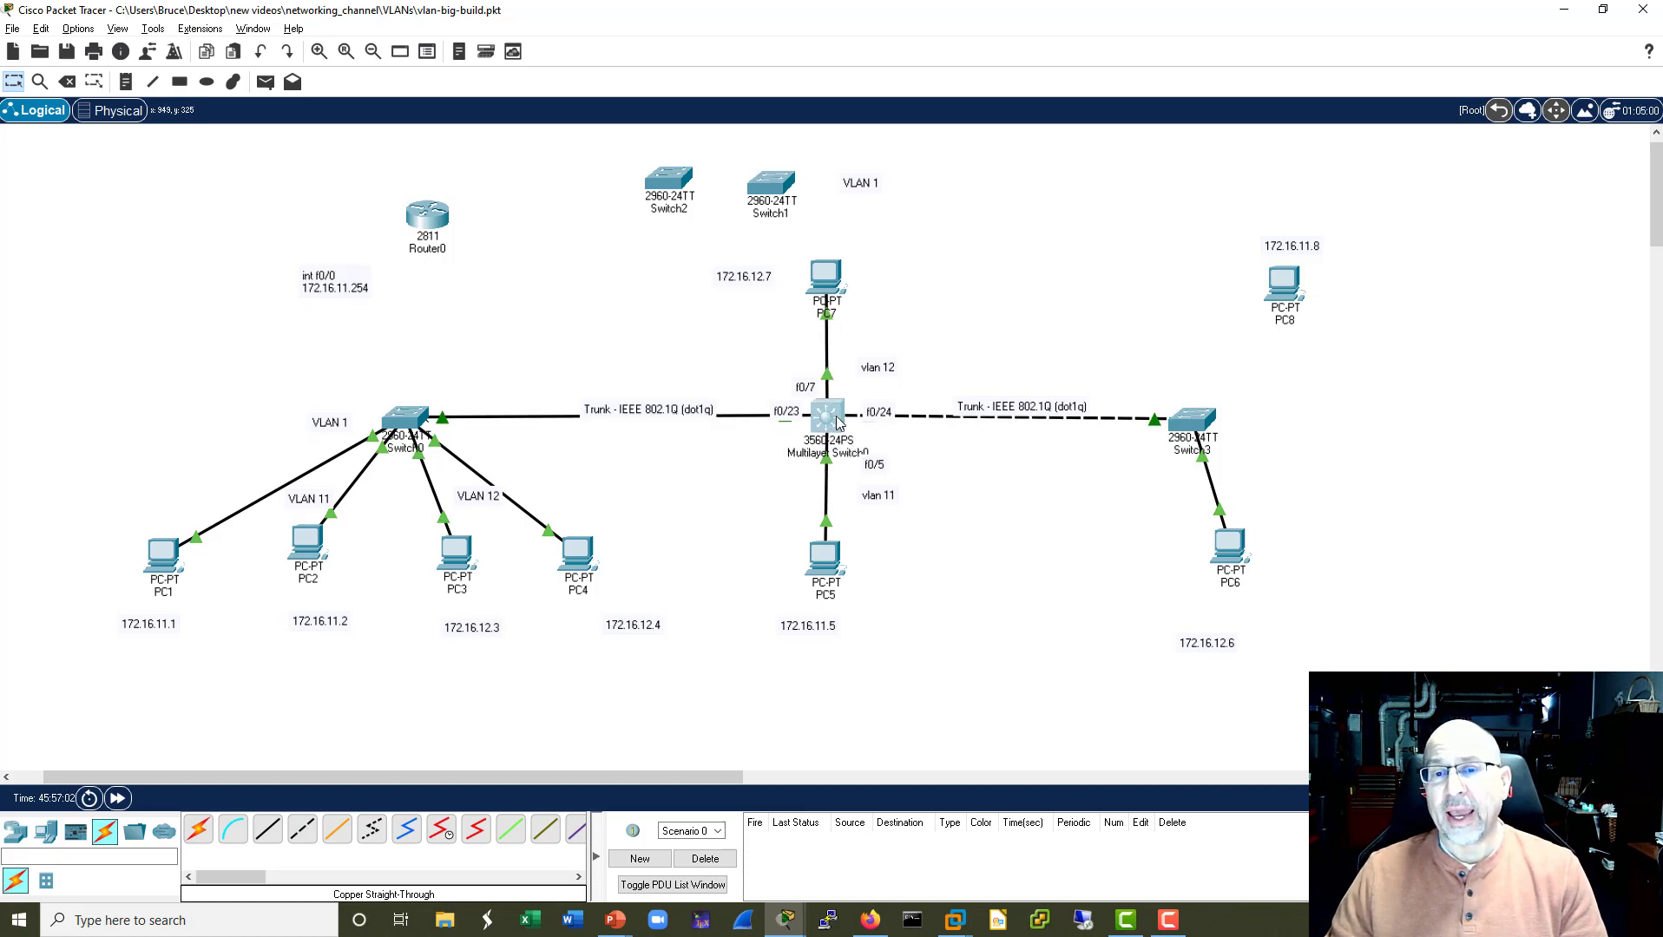
double_click(839, 423)
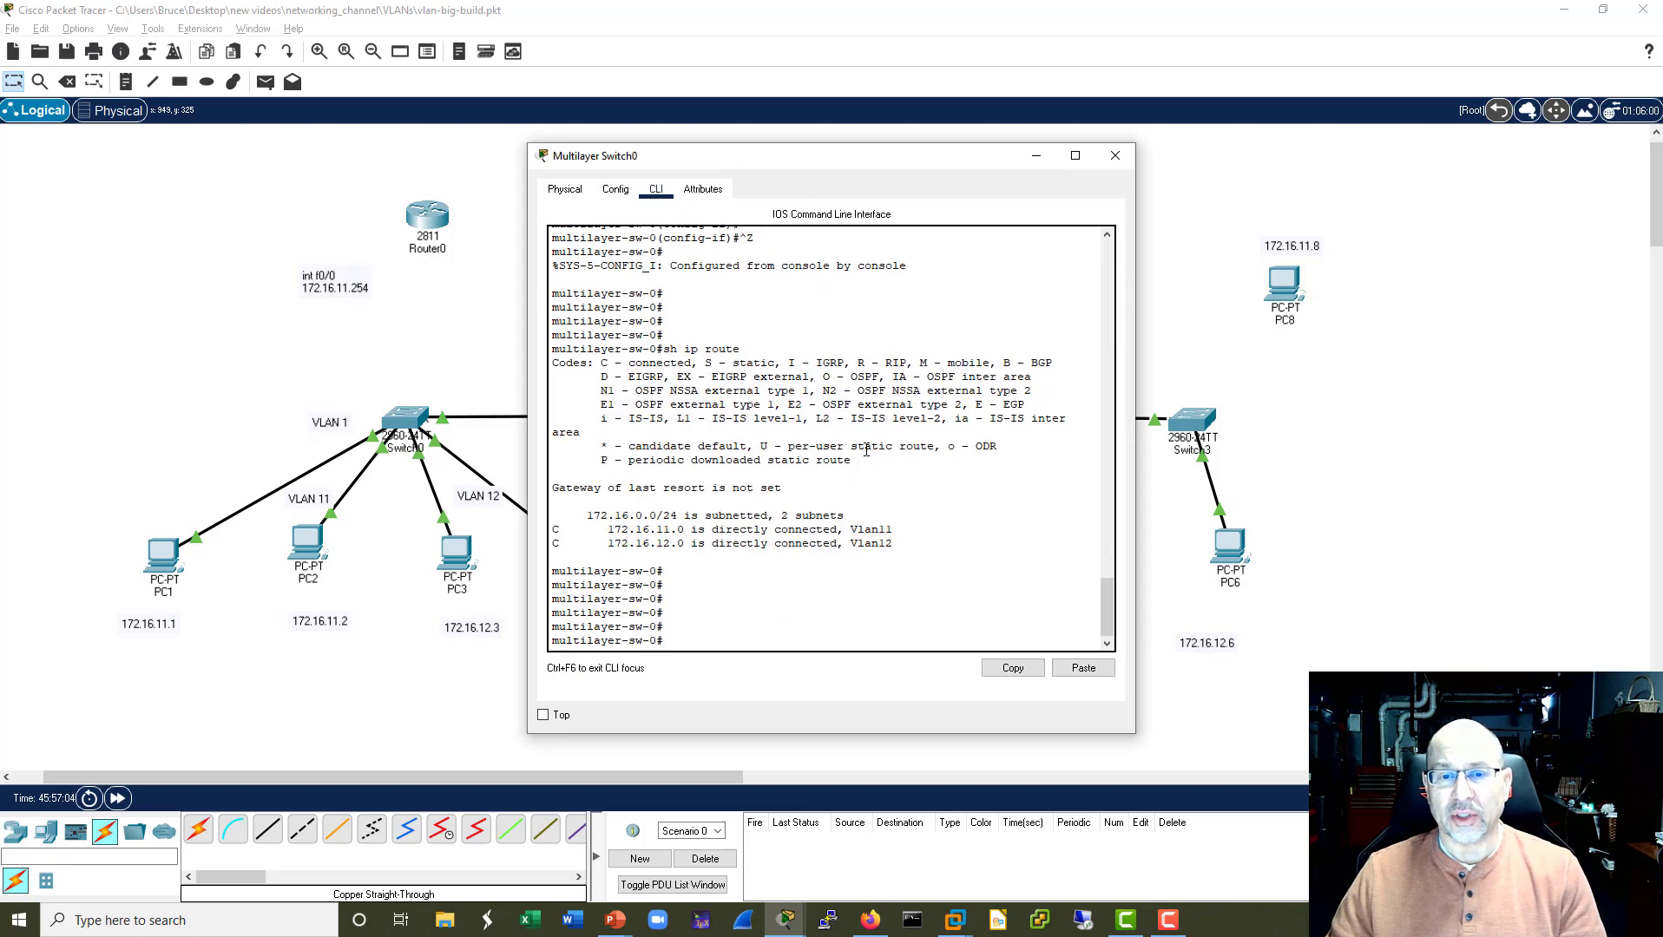
left_click(1114, 155)
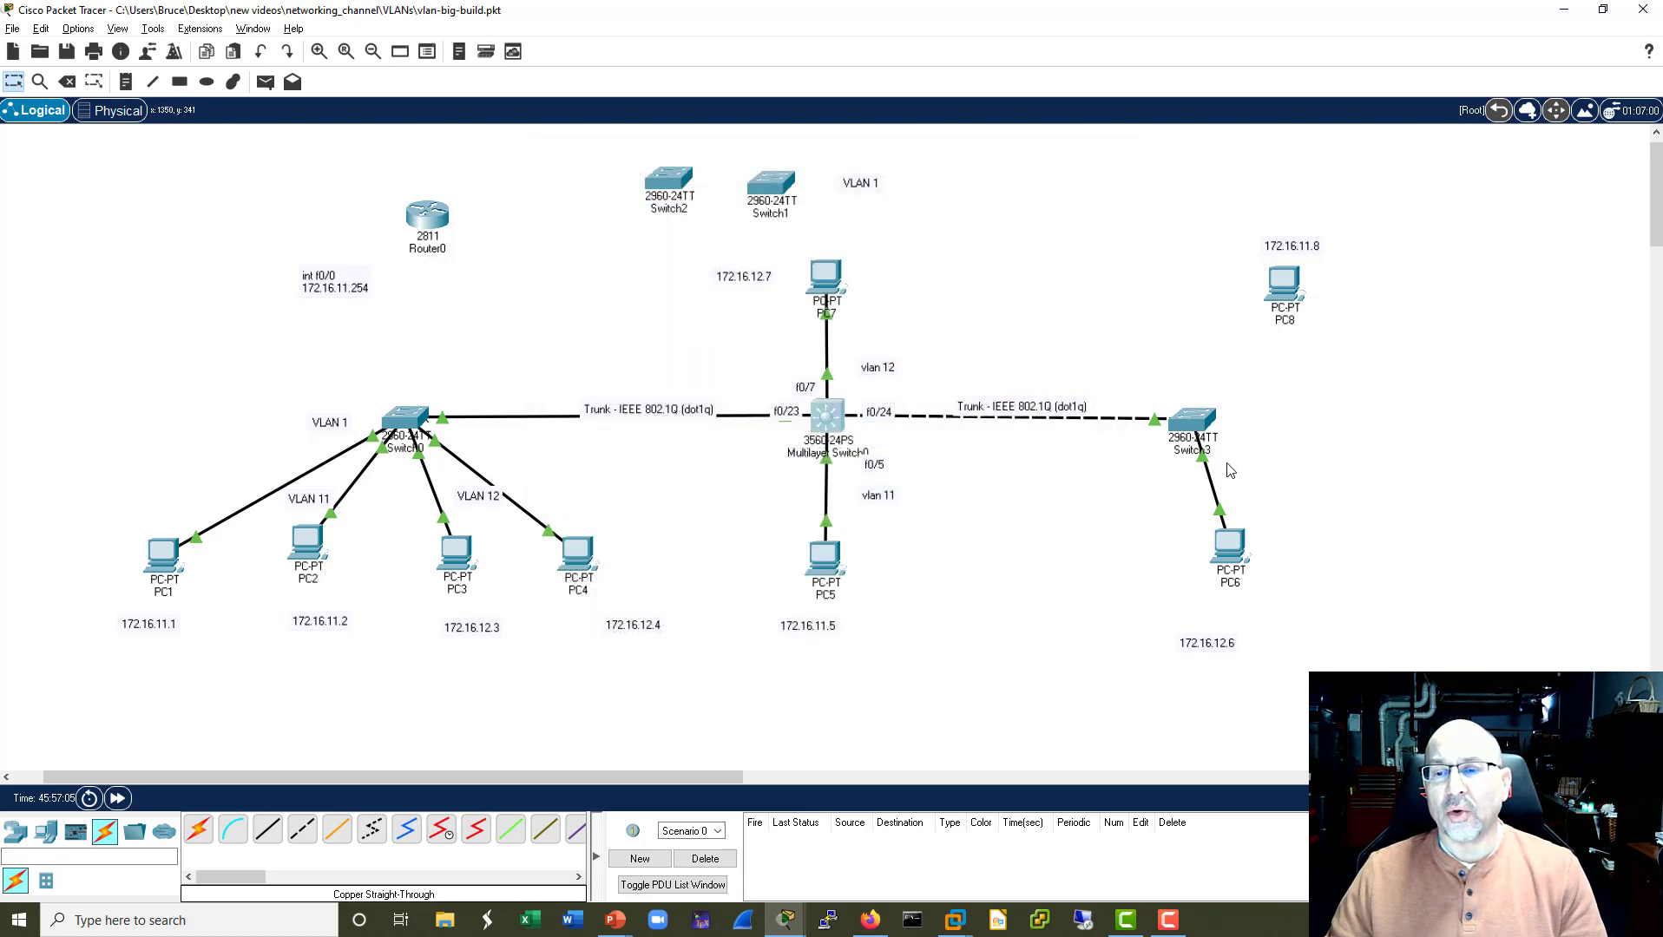
Reopen PC6's command prompt to review the 172.16.12.254 gateway entry in its ARP cache, and close the window.
left_click(1233, 547)
left_click(981, 594)
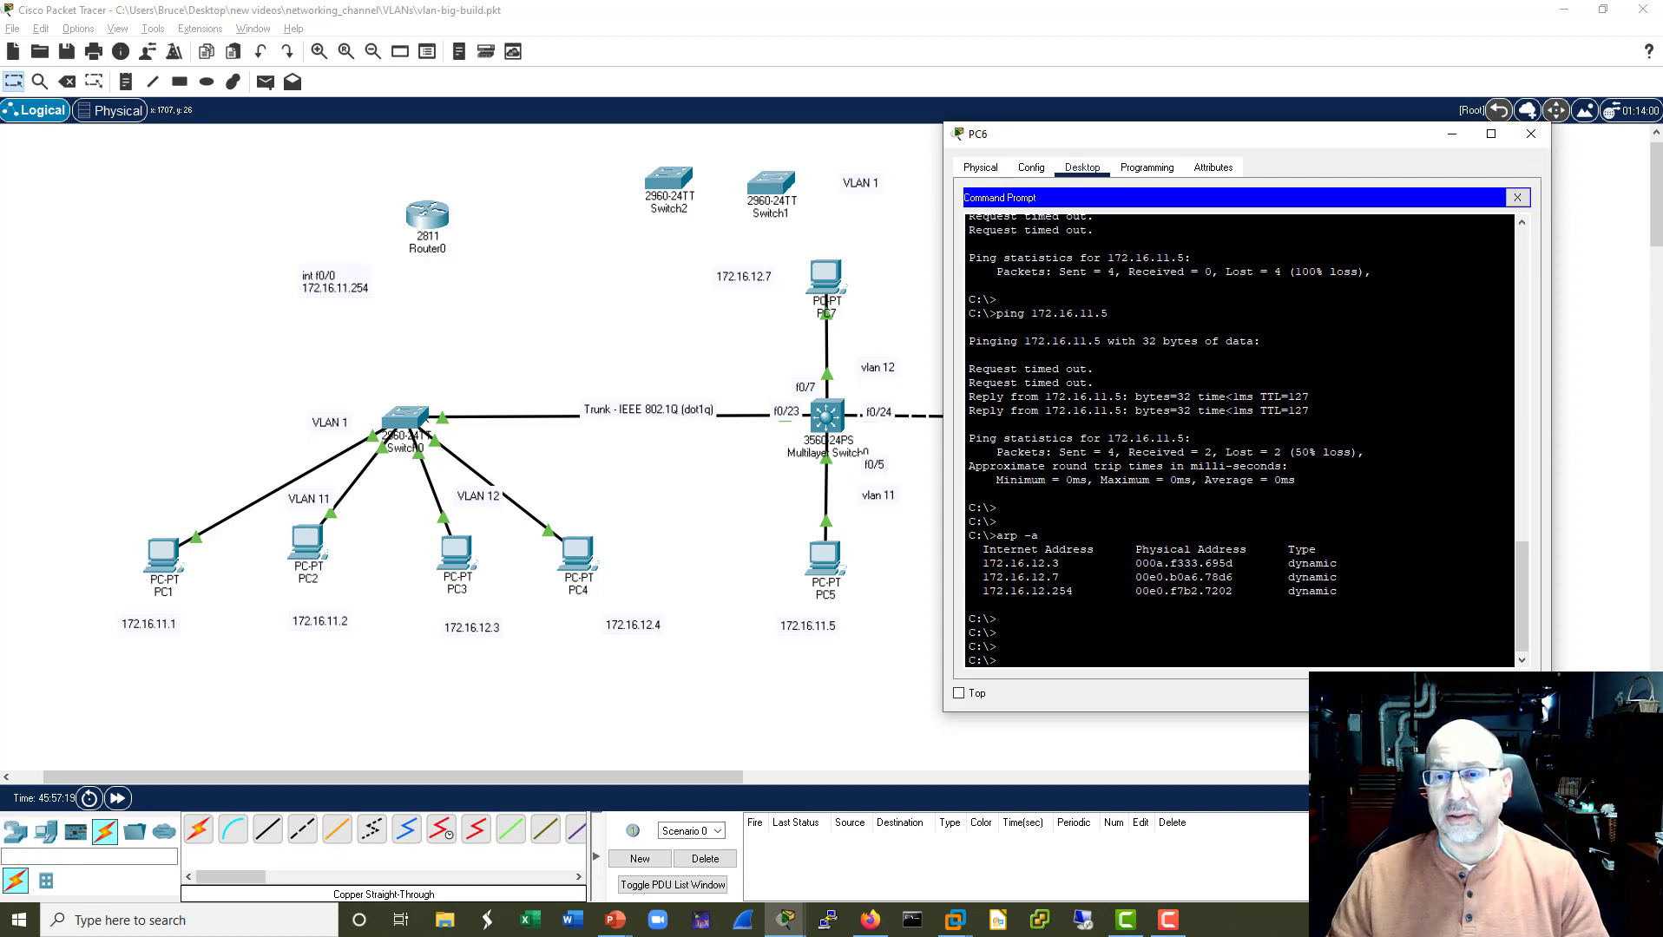
left_click_drag(1341, 593, 970, 605)
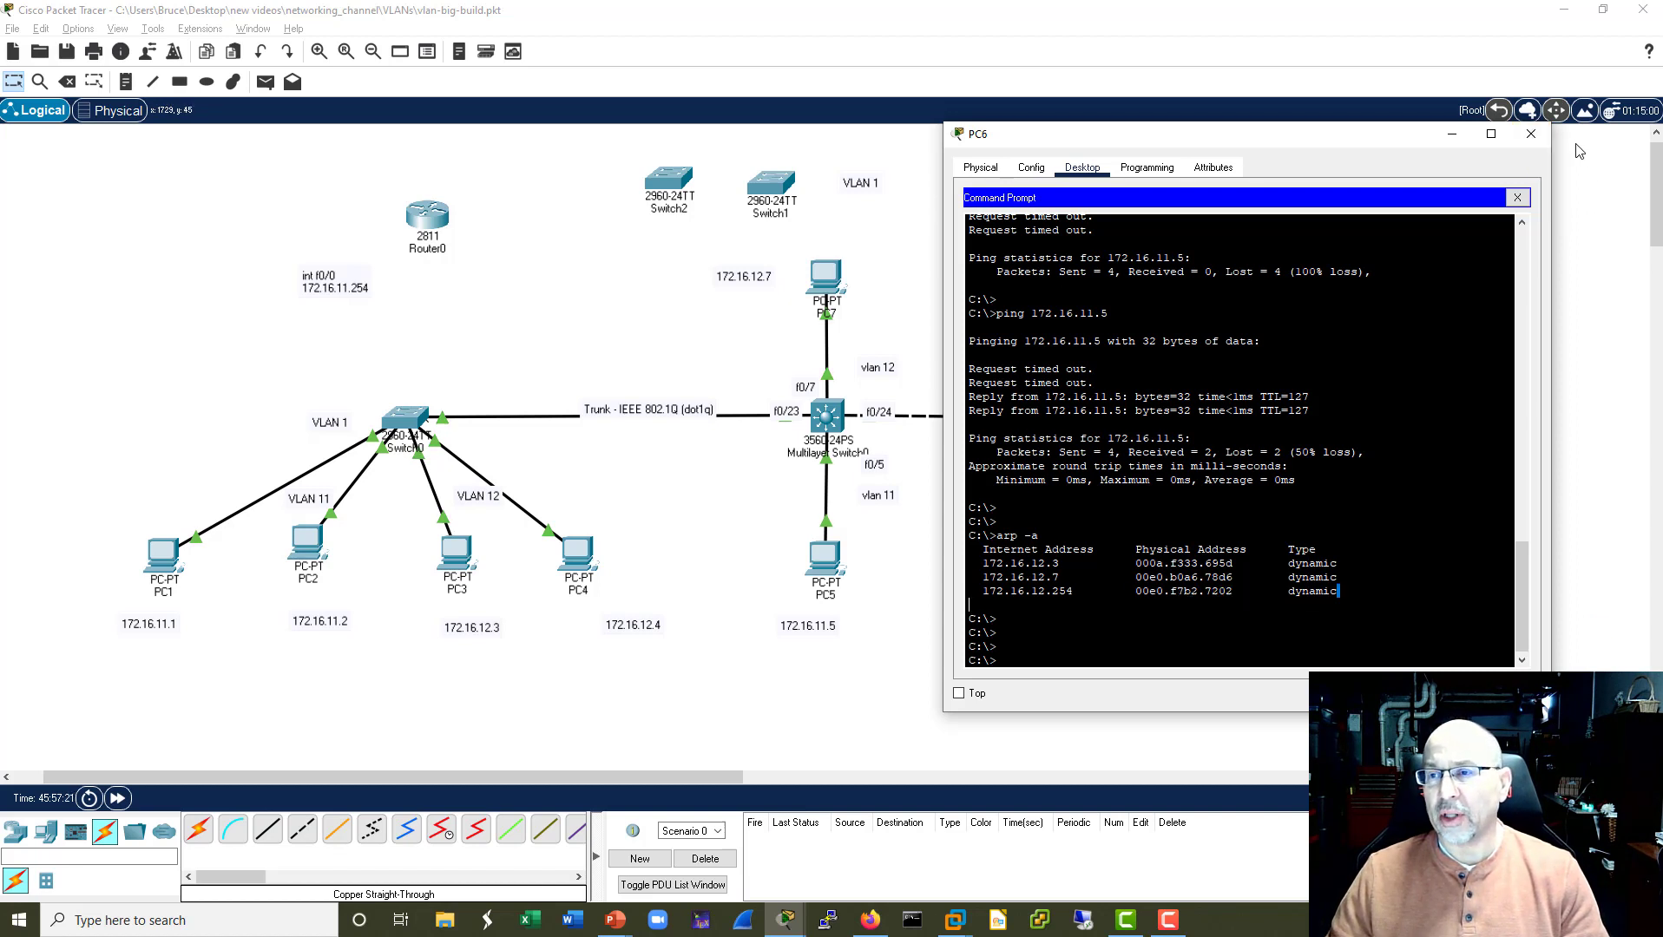
left_click(1531, 135)
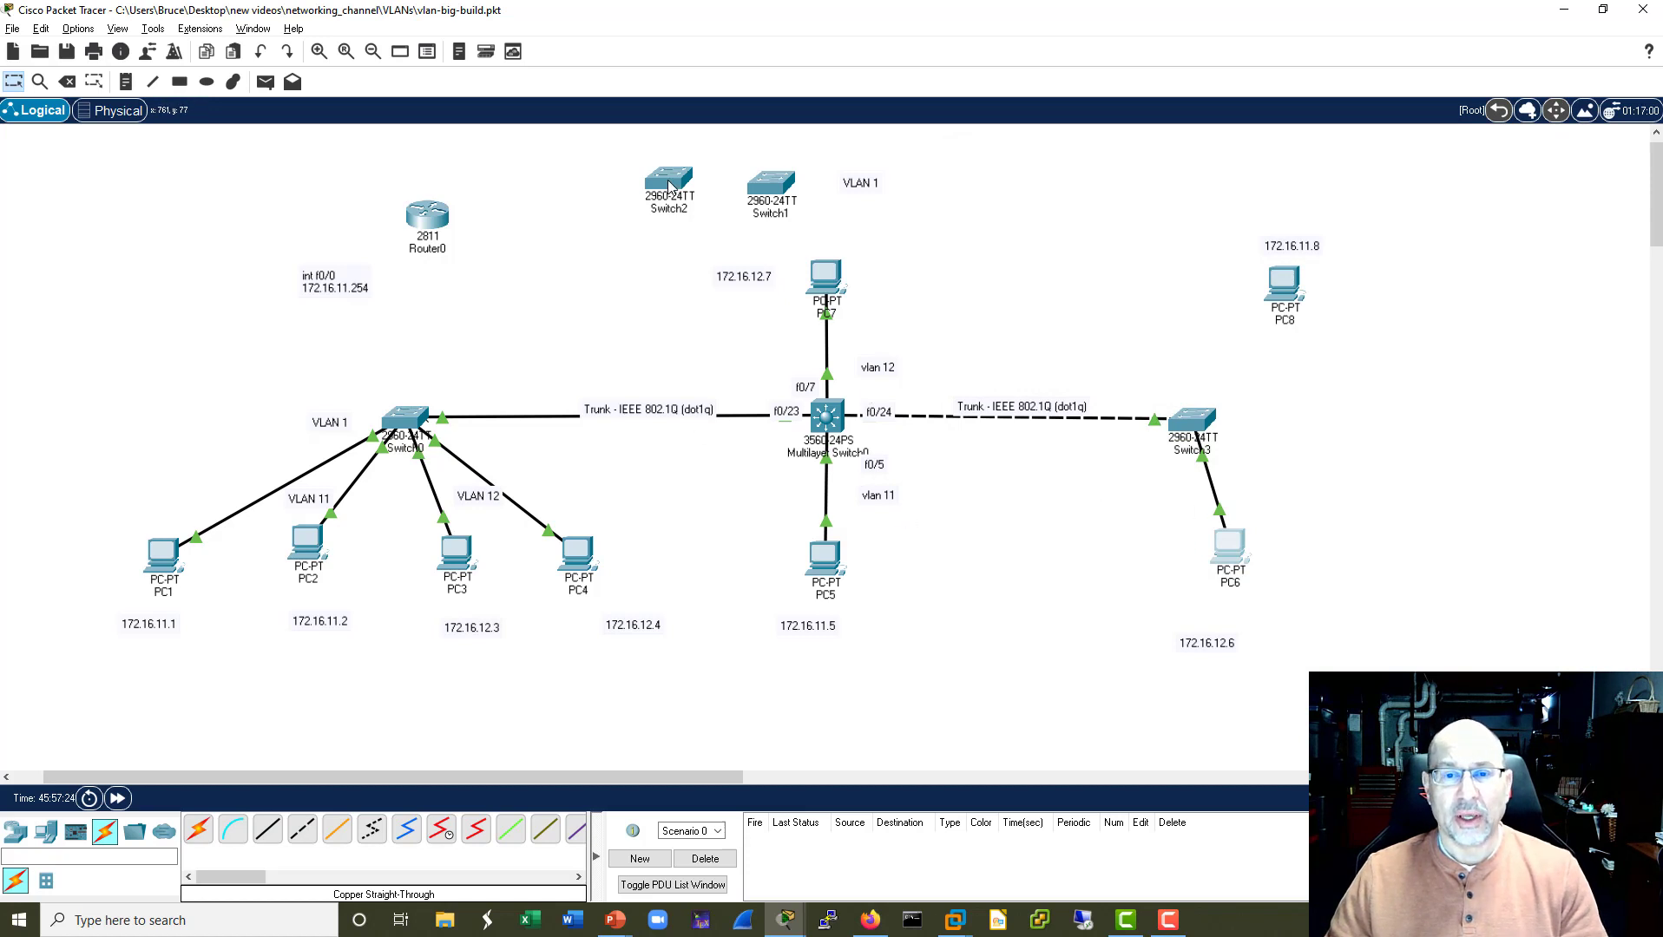
Ping 172.16.11.2 from PC7's command prompt, compare its first reply with the earlier 172.16.11.5 ping, and close the window.
left_click(823, 259)
left_click_drag(952, 164, 1369, 126)
left_click(1385, 192)
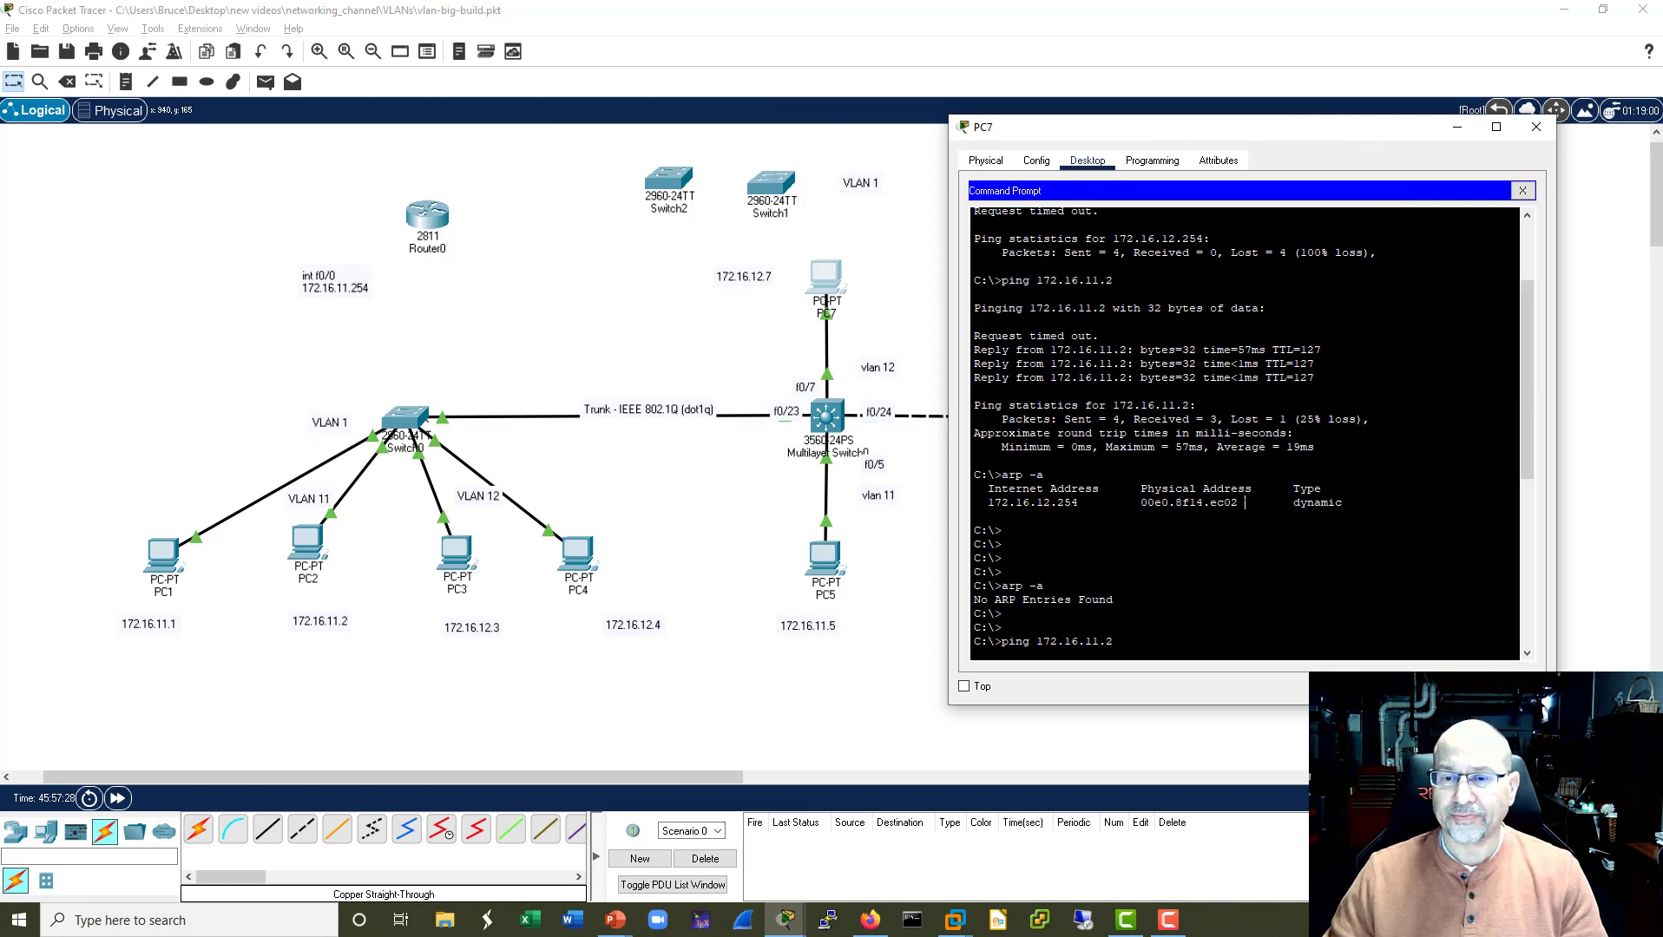
key("Up")
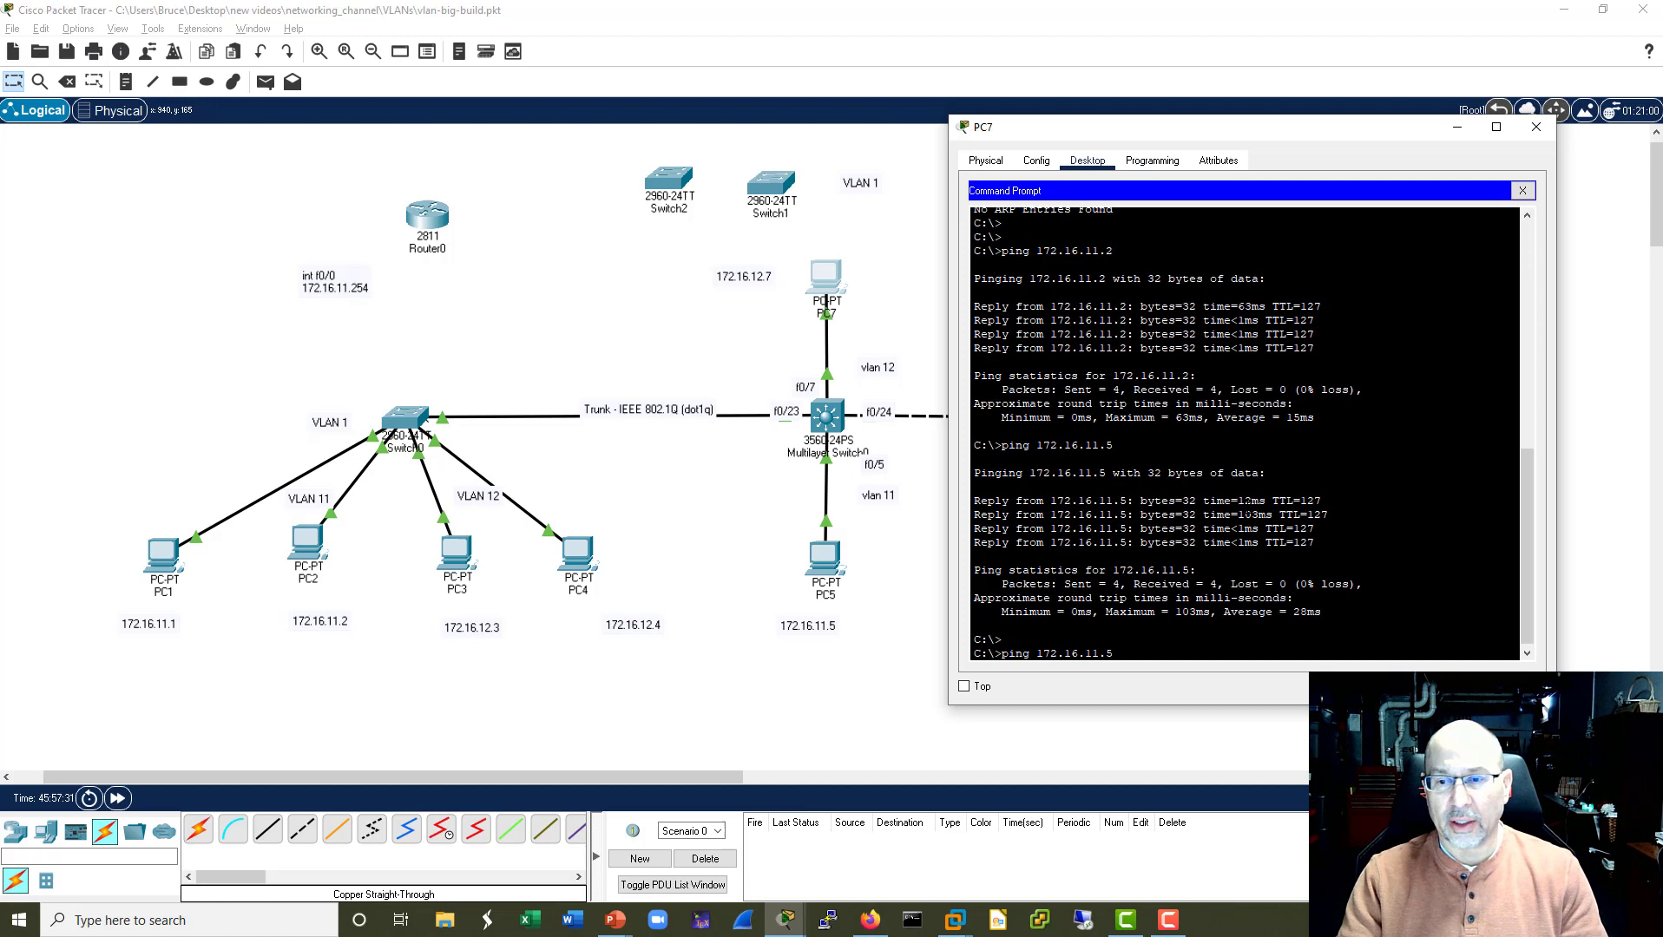
type("2")
key("Return")
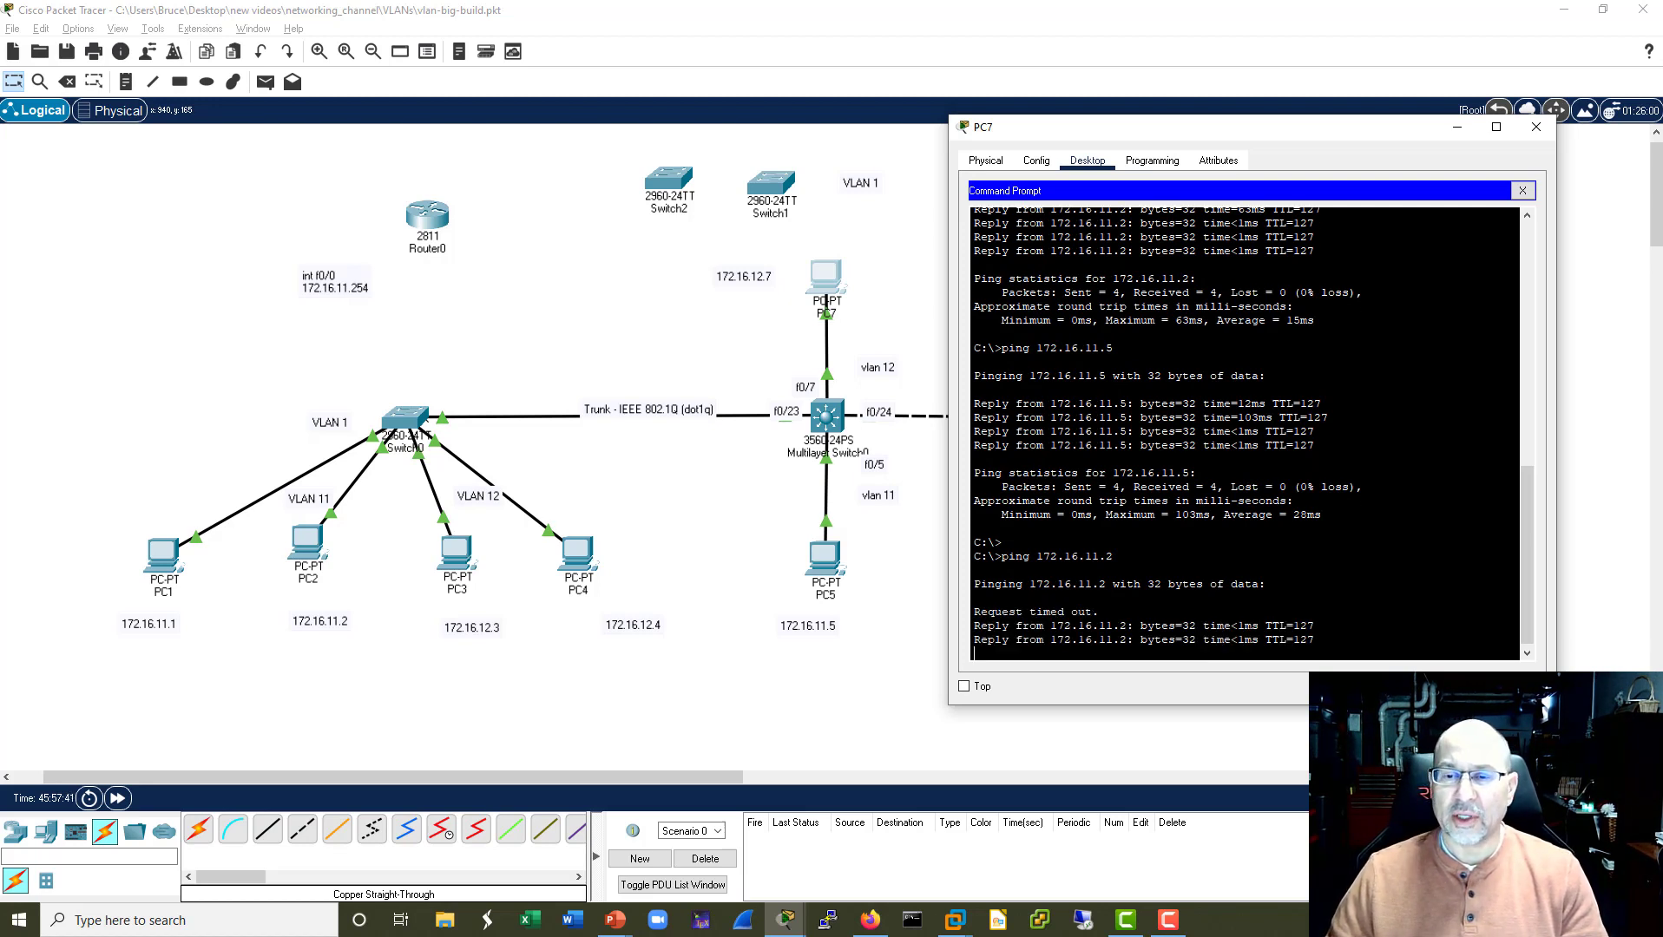
left_click_drag(988, 612, 1098, 612)
left_click_drag(1099, 515, 973, 514)
left_click(1534, 129)
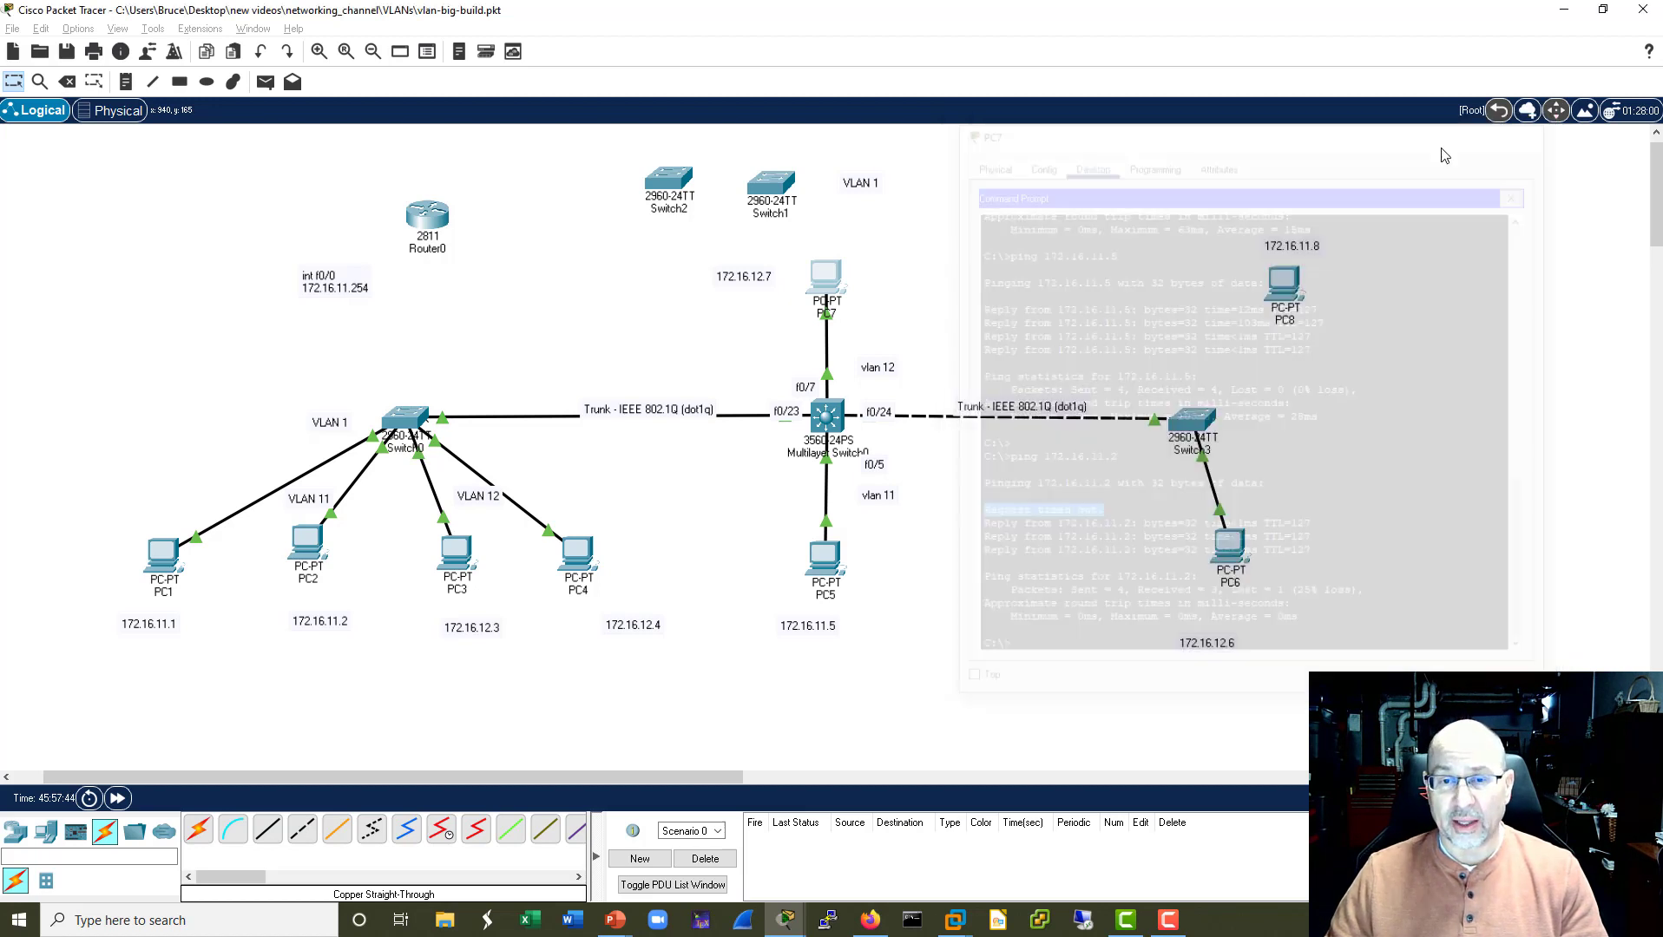
Run sh int vlan 11 in Multilayer Switch0's CLI to check the interface's hardware address, and close the window.
left_click(826, 417)
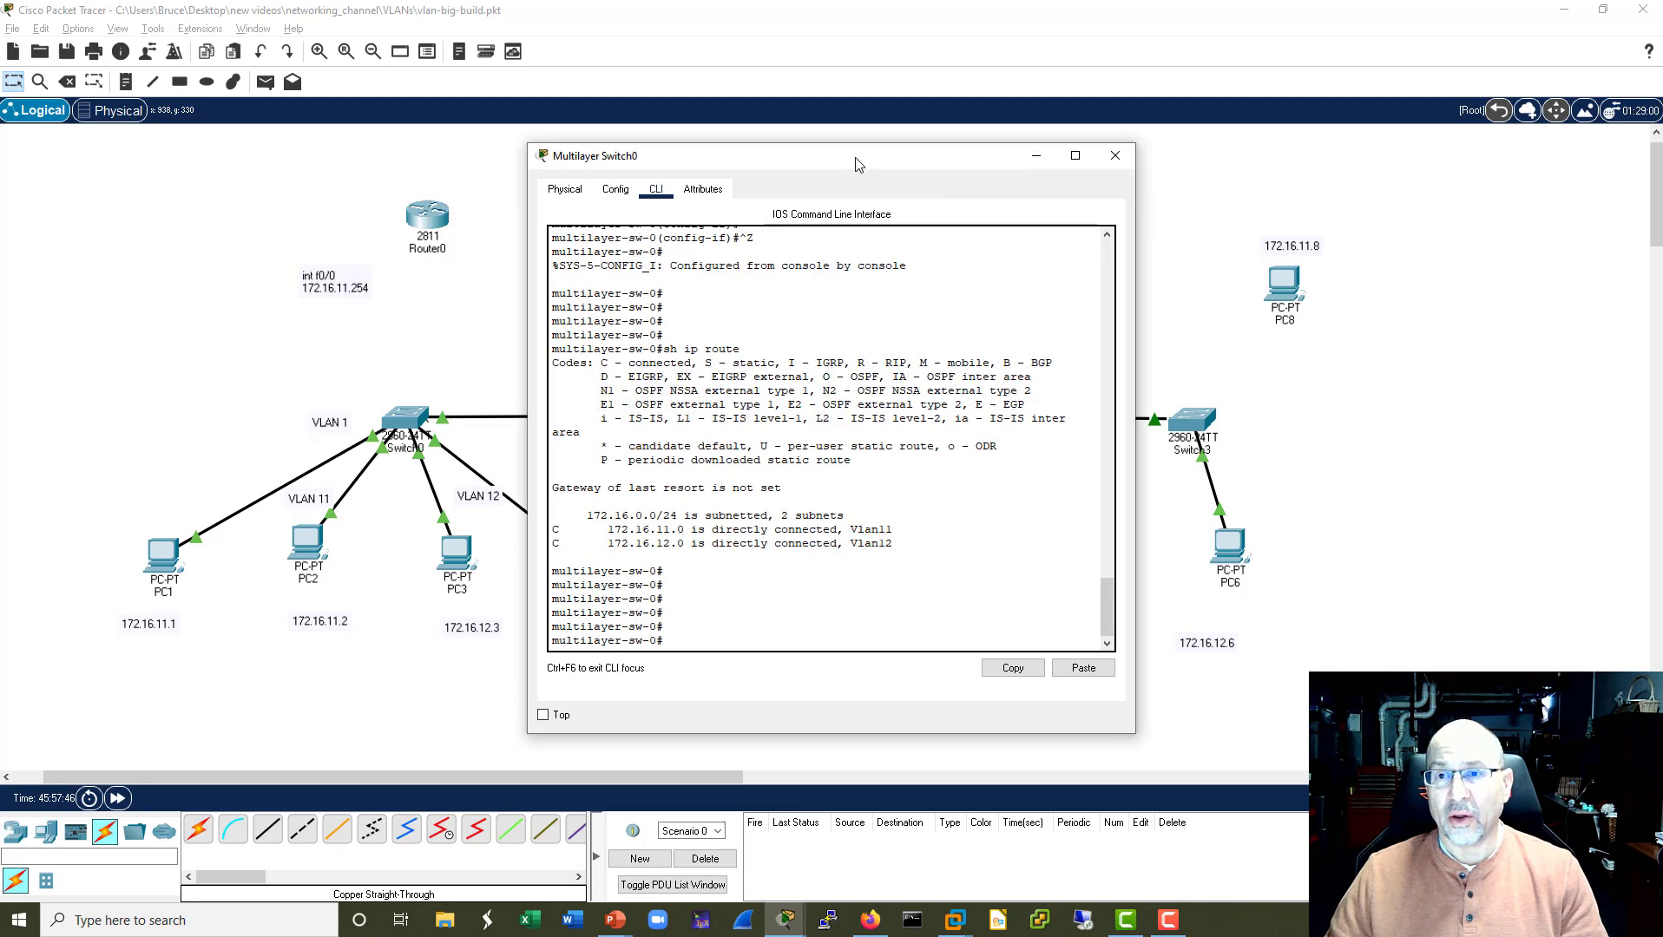
left_click_drag(854, 157, 1332, 156)
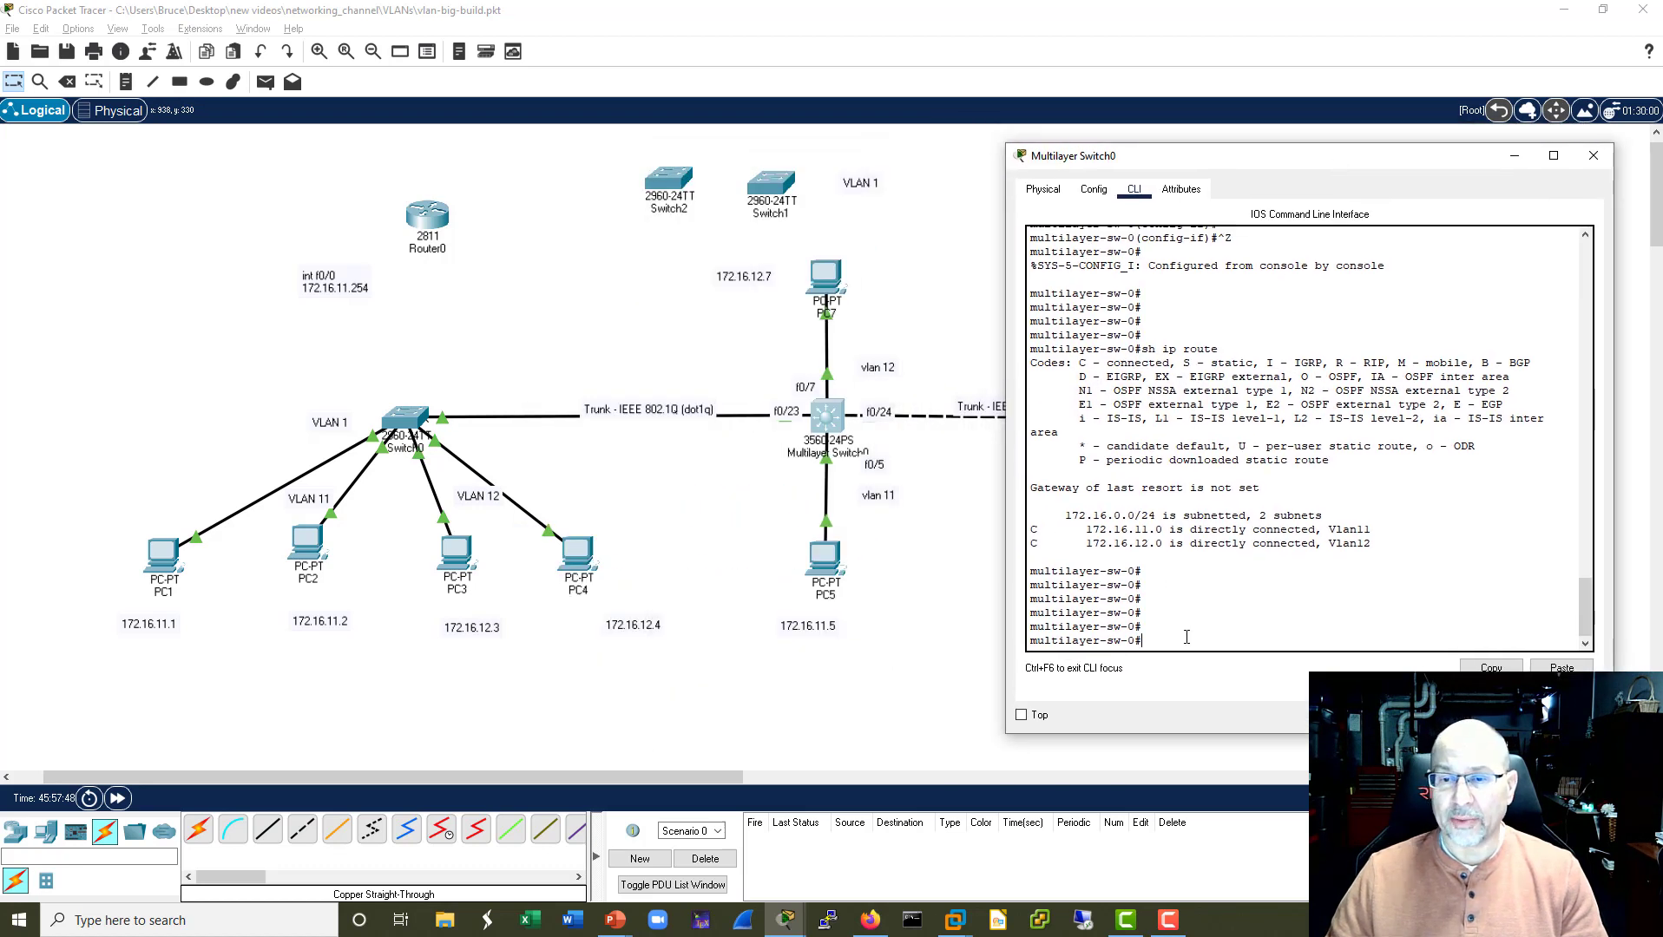
type("sh int")
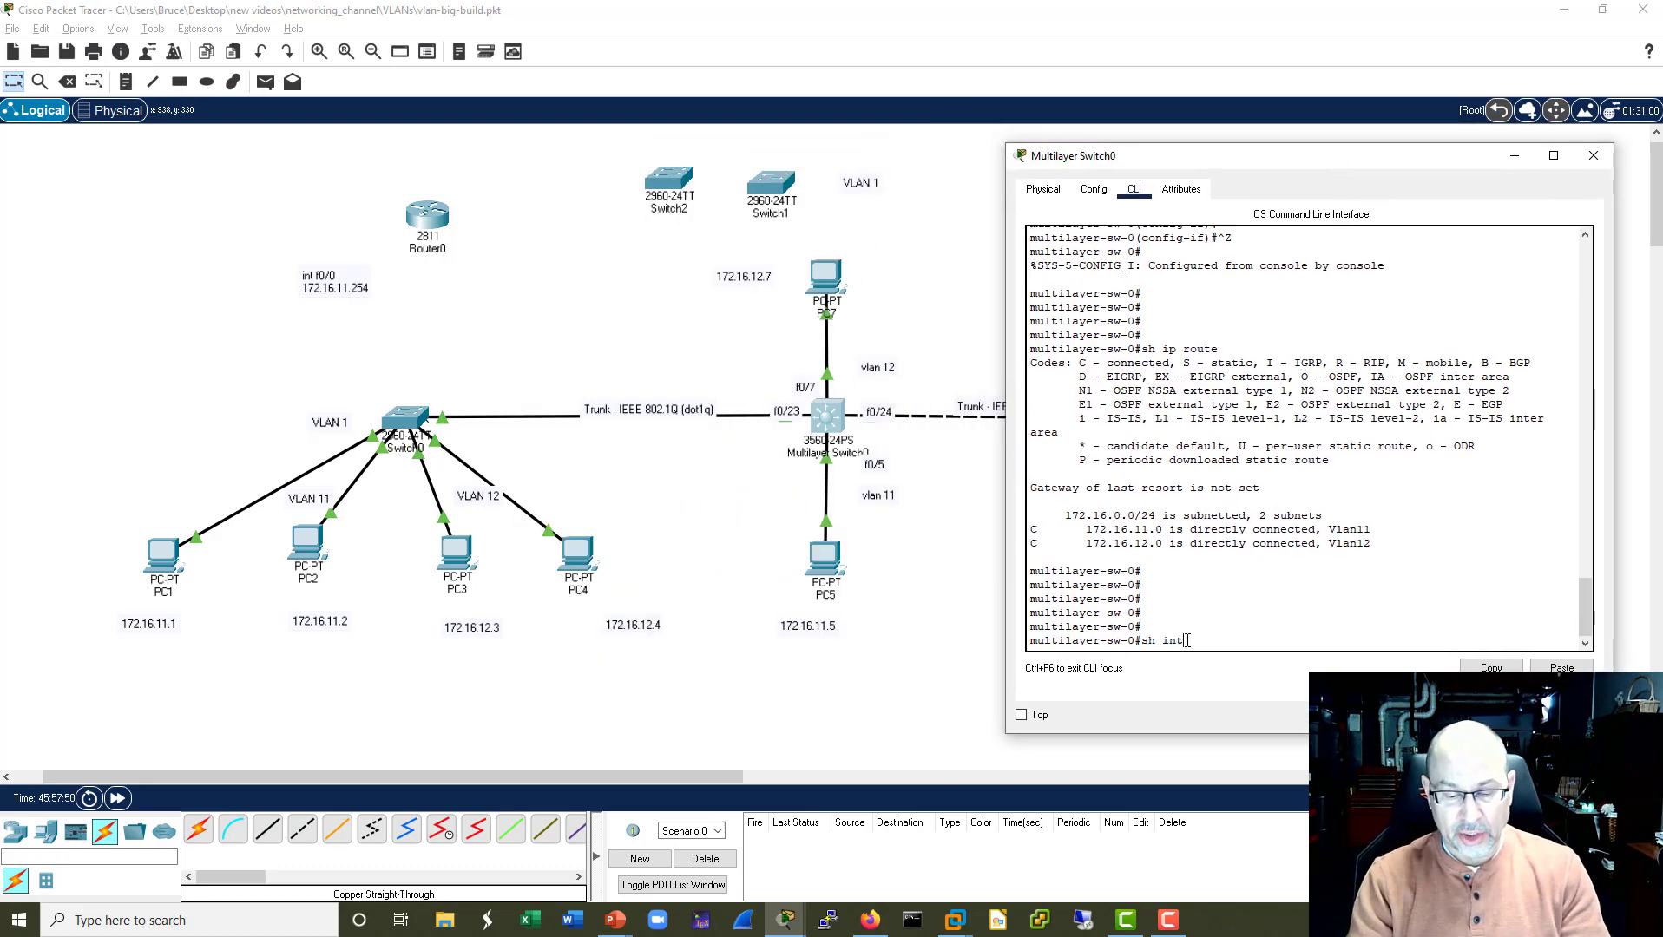
type(" vlan 11")
key("Return")
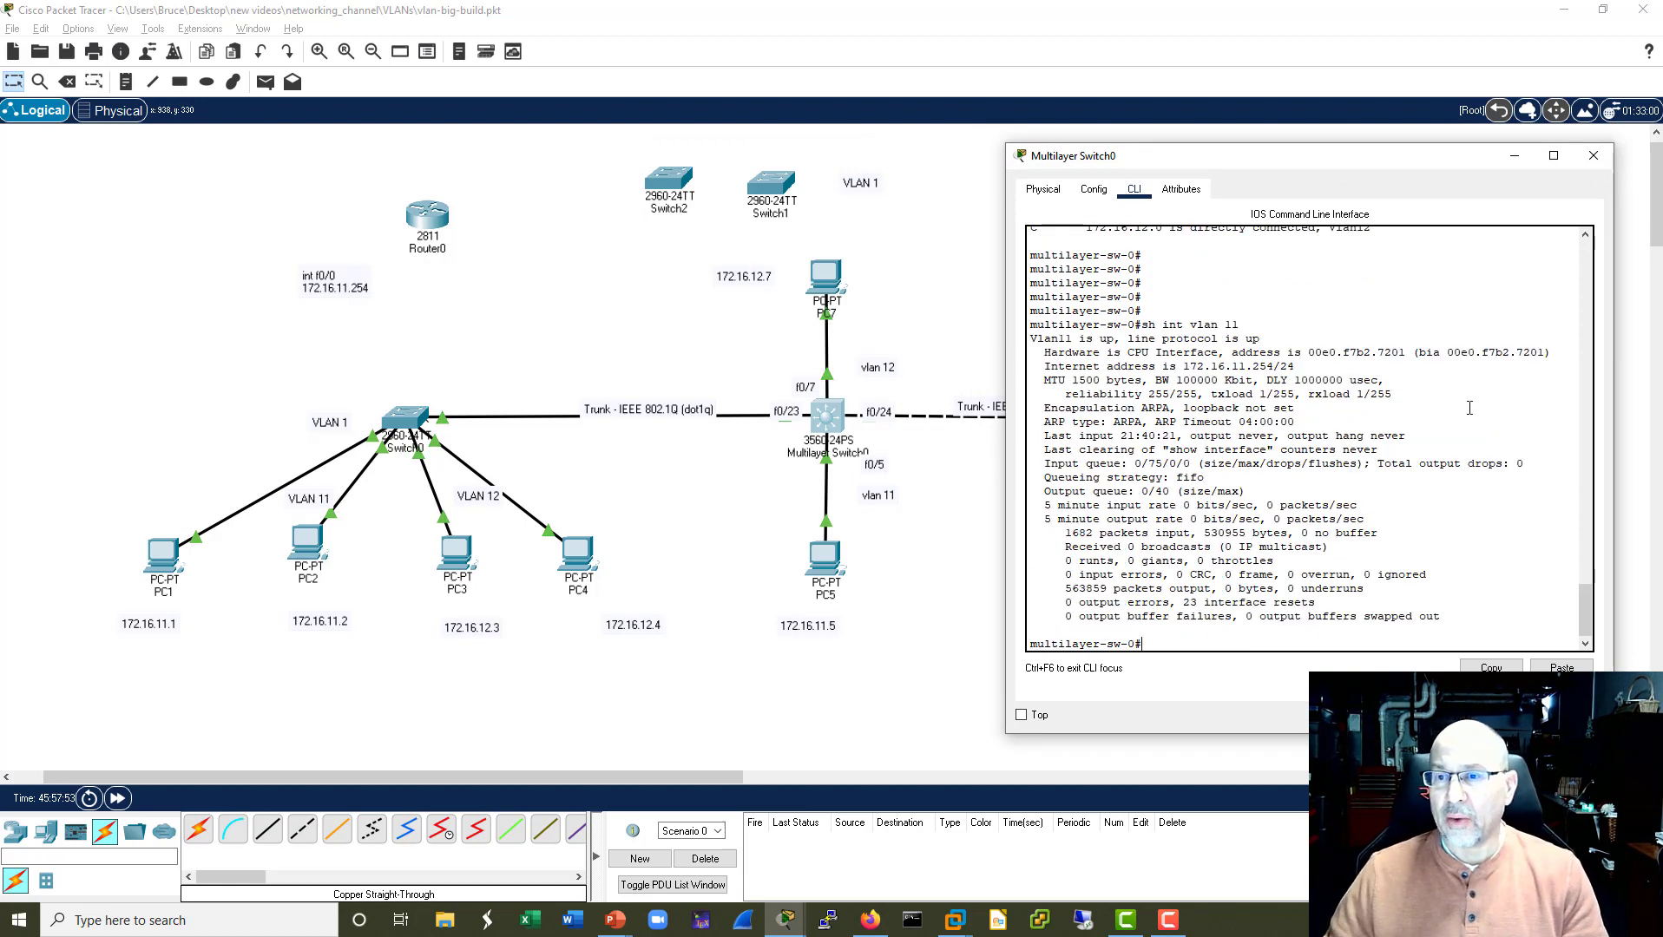
left_click_drag(1305, 352, 1412, 353)
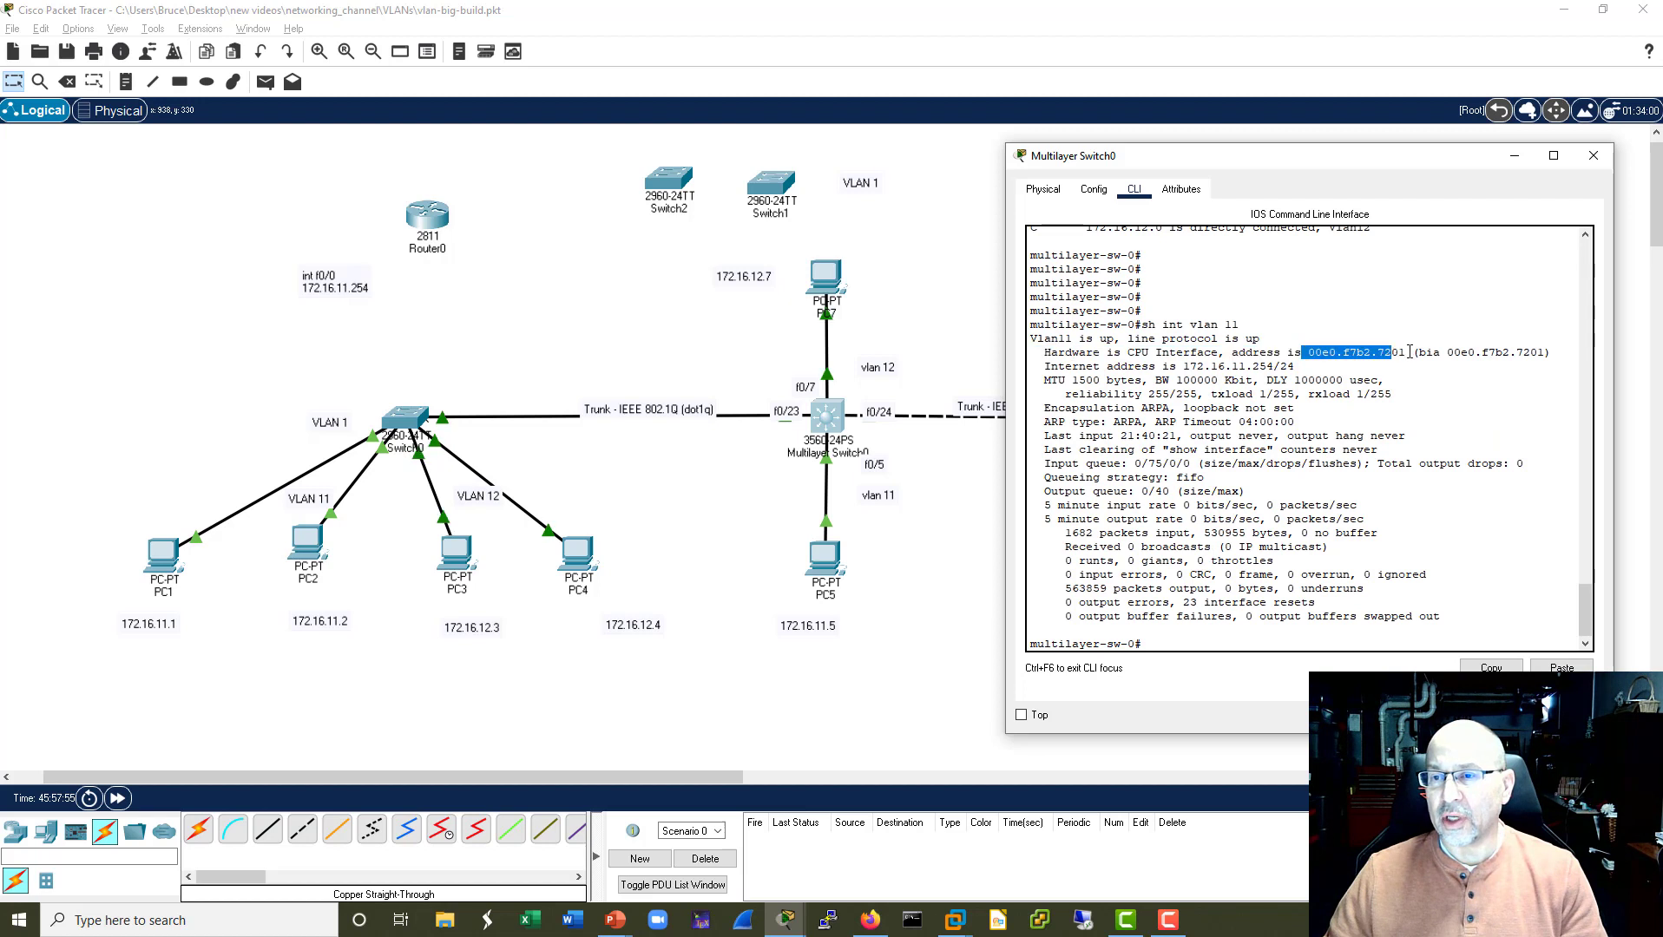
left_click(1596, 156)
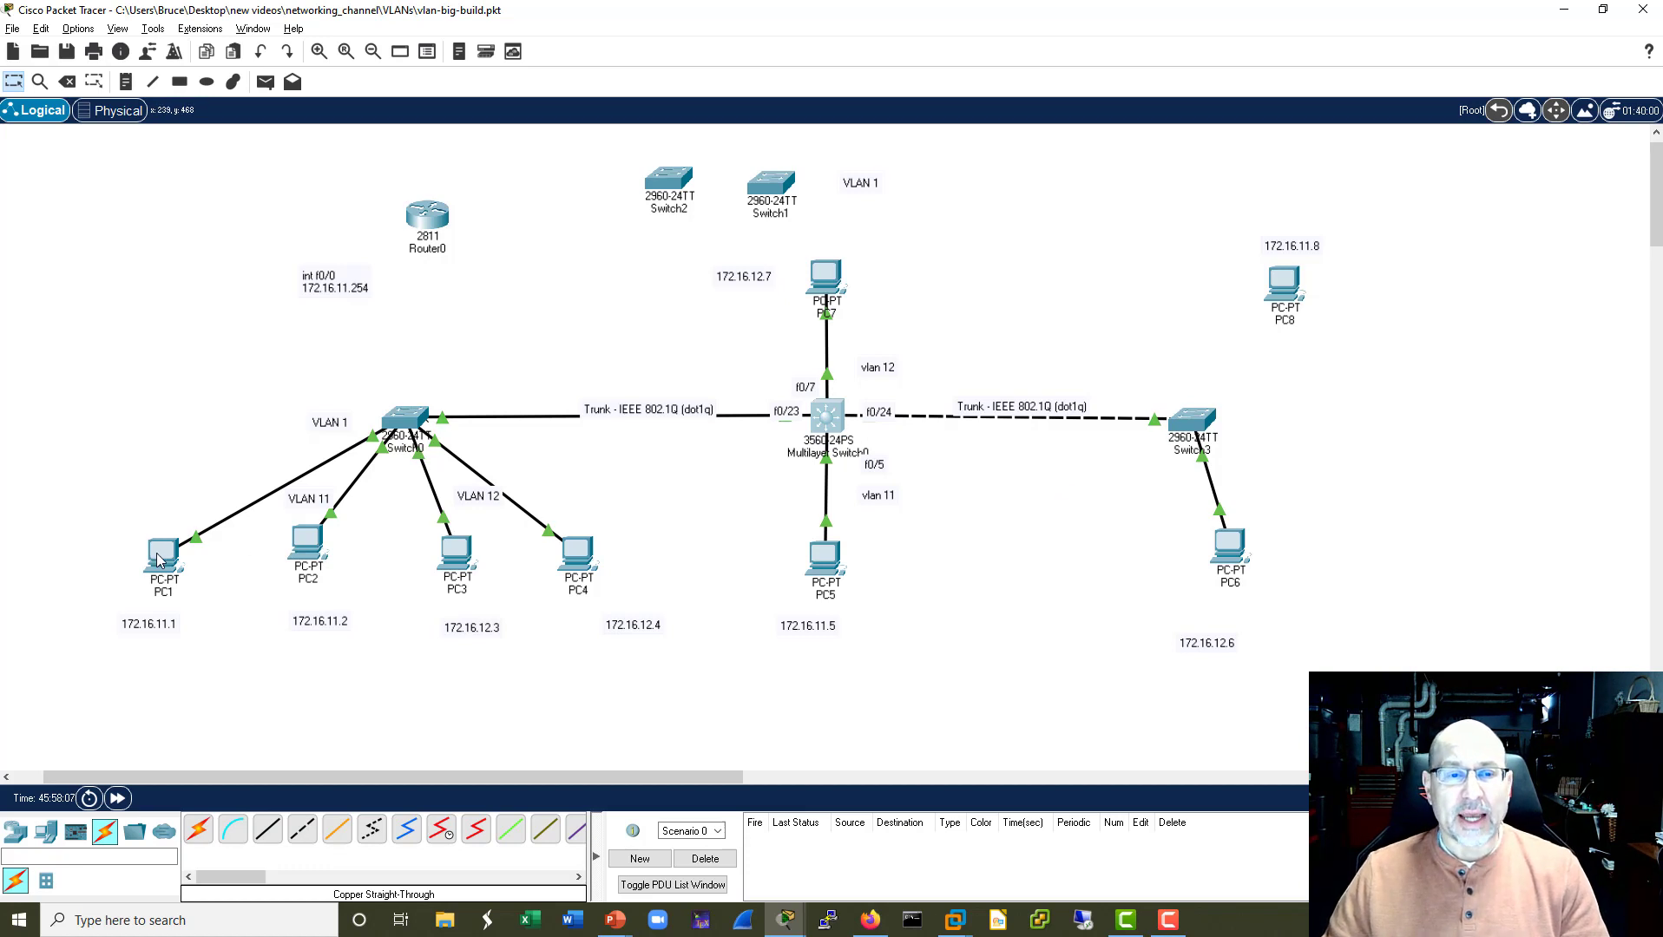
Shift PC1 up toward Switch0, PC7 and PC5 slightly to the right, and nudge PC6 within the topology.
mouse_move(146, 563)
left_mouse_down()
mouse_move(161, 491)
mouse_move(170, 559)
left_mouse_up()
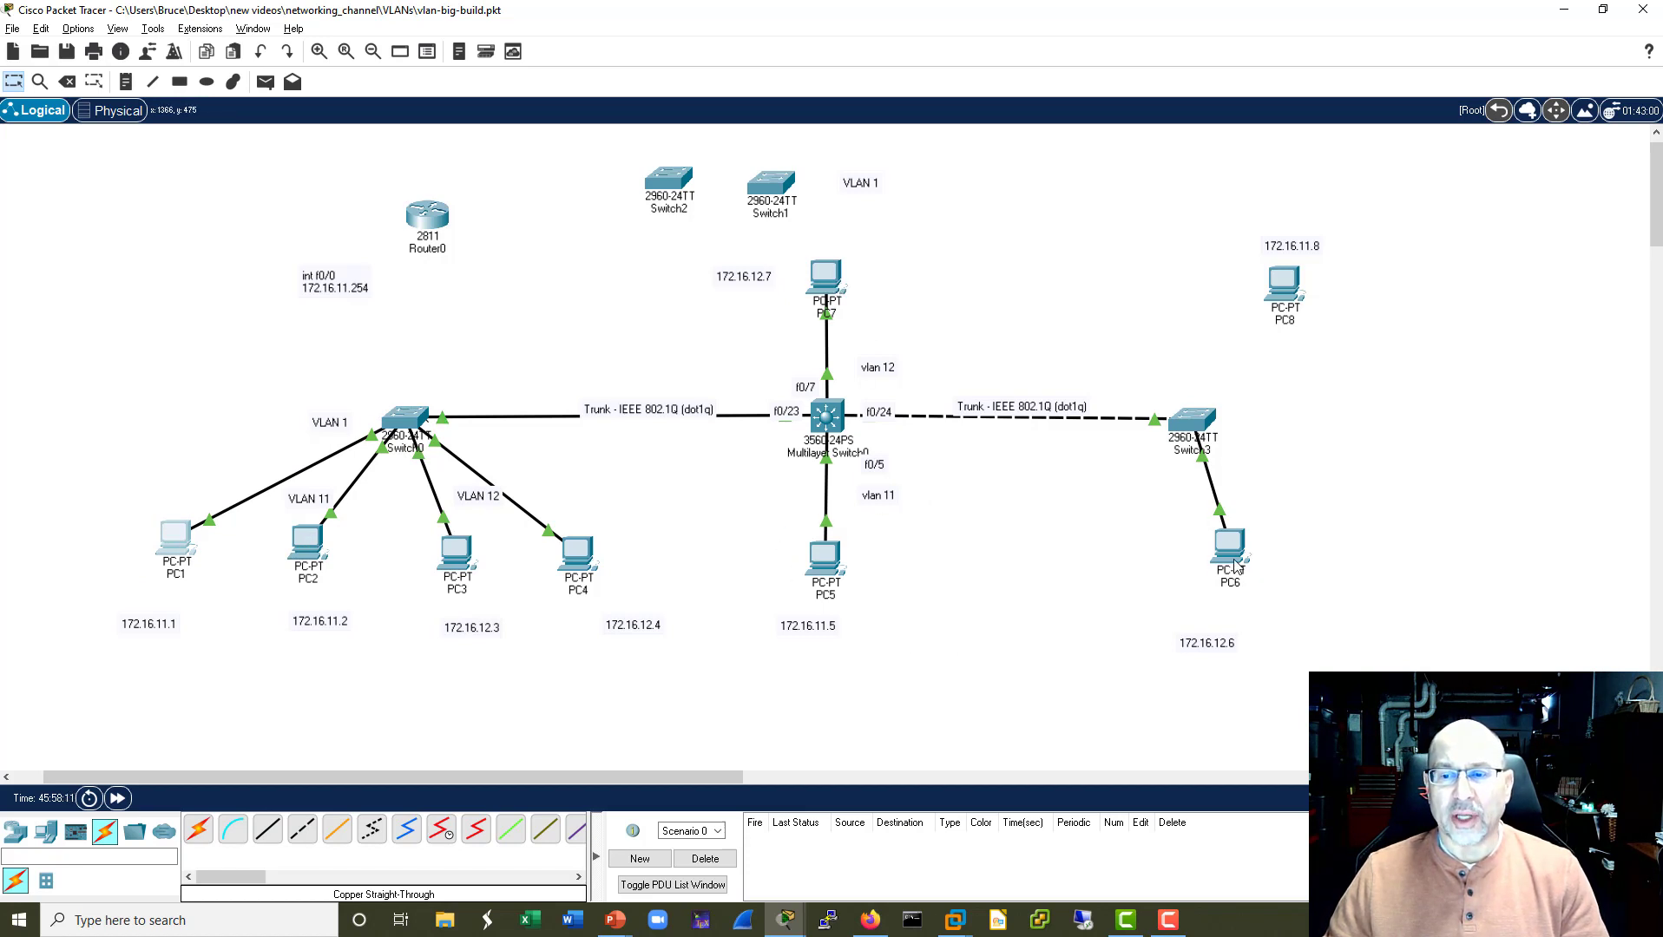
left_click_drag(1234, 564, 1232, 570)
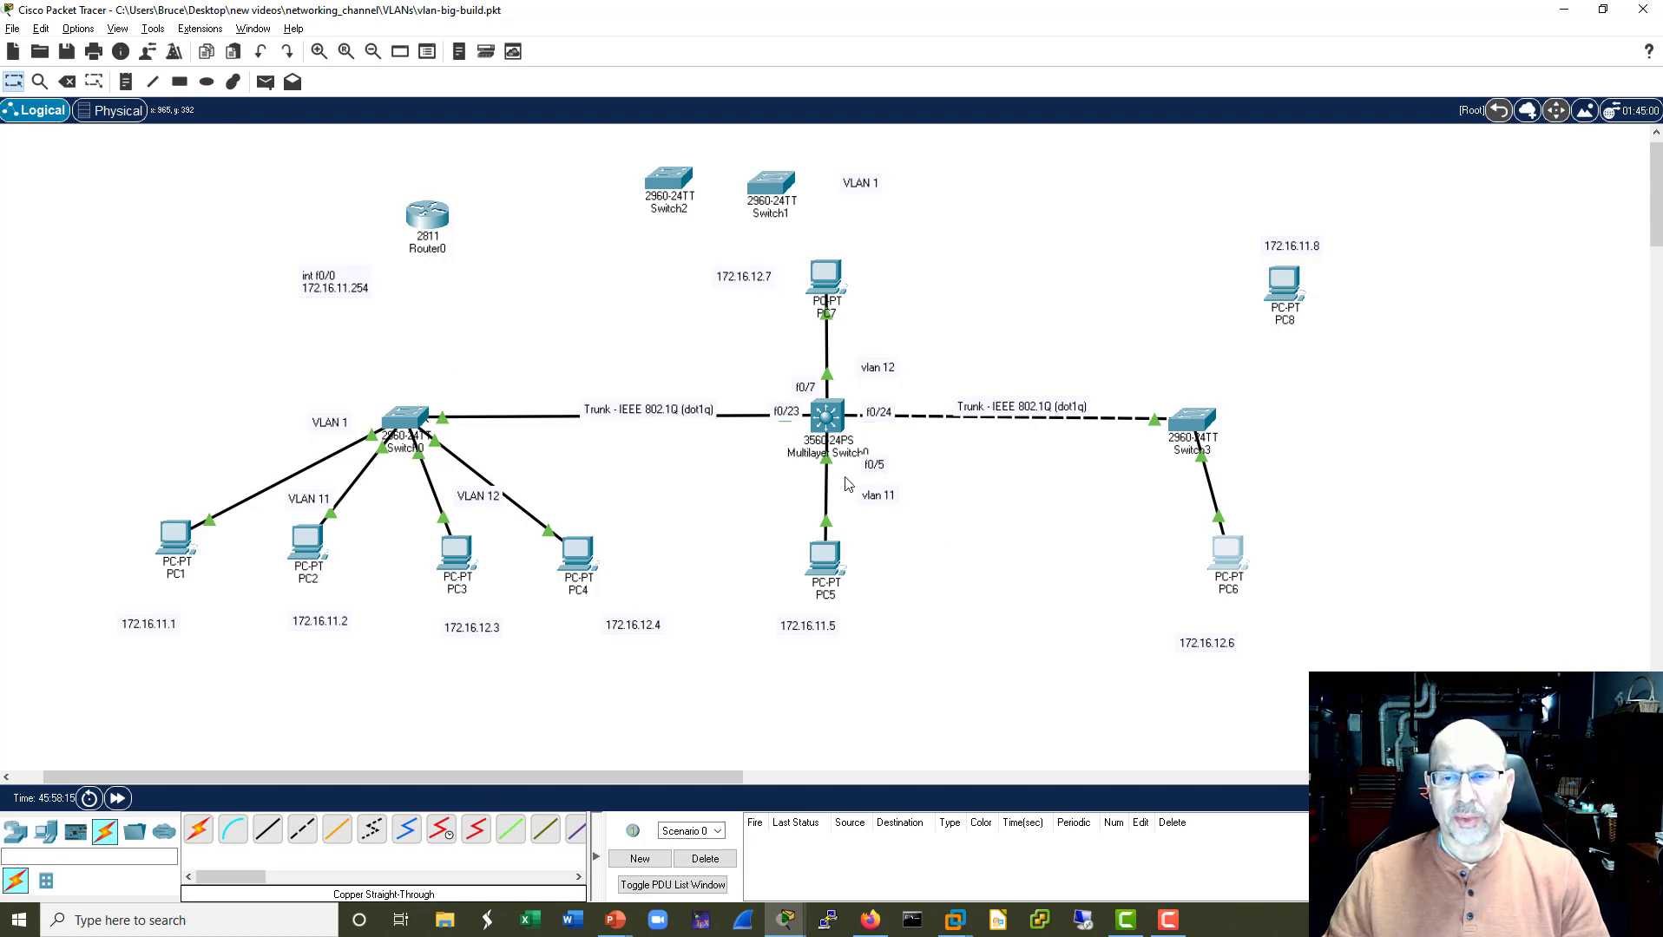
mouse_move(1227, 568)
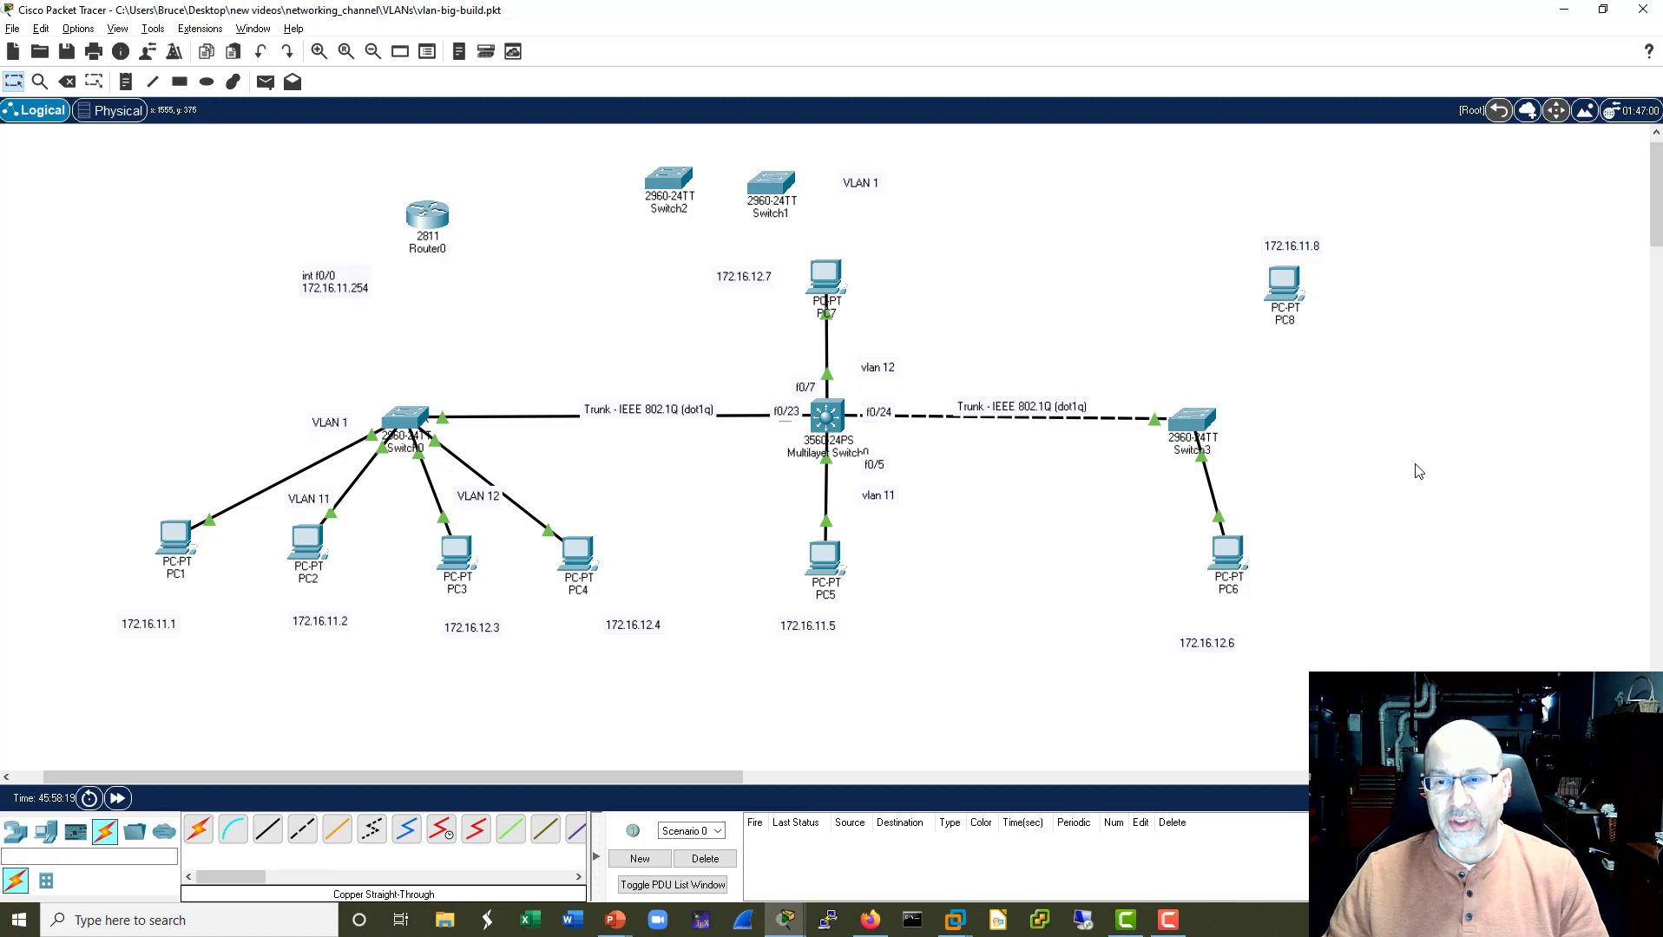
mouse_move(823, 297)
left_mouse_down()
mouse_move(856, 276)
mouse_move(852, 301)
left_mouse_up()
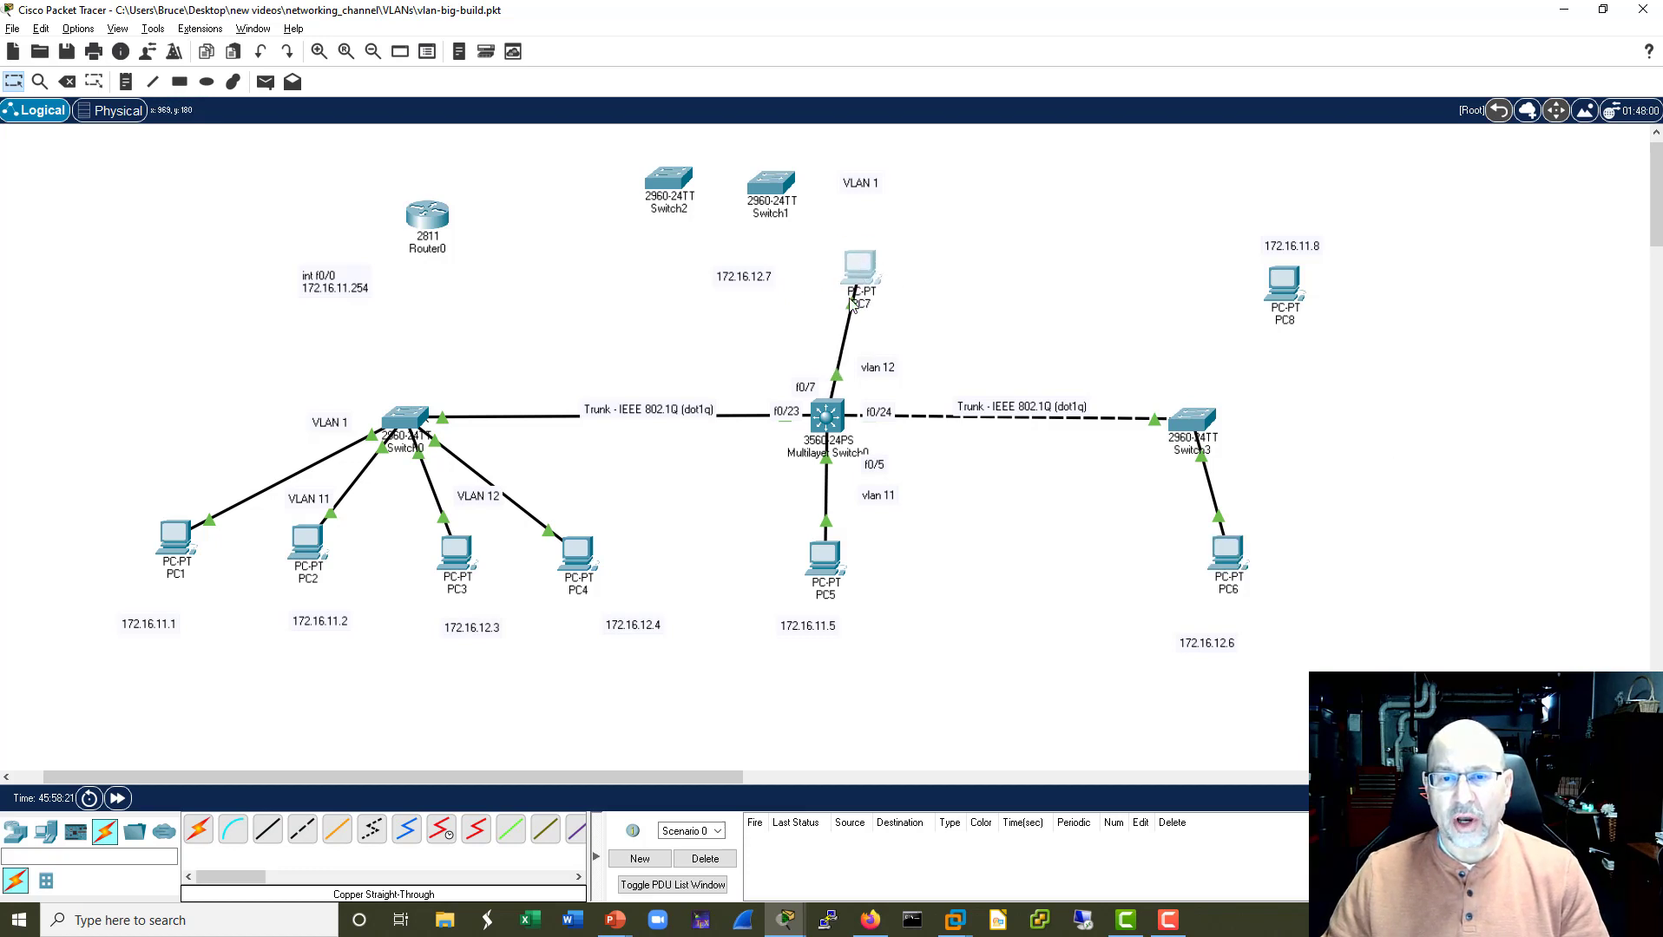
left_click_drag(829, 562, 836, 567)
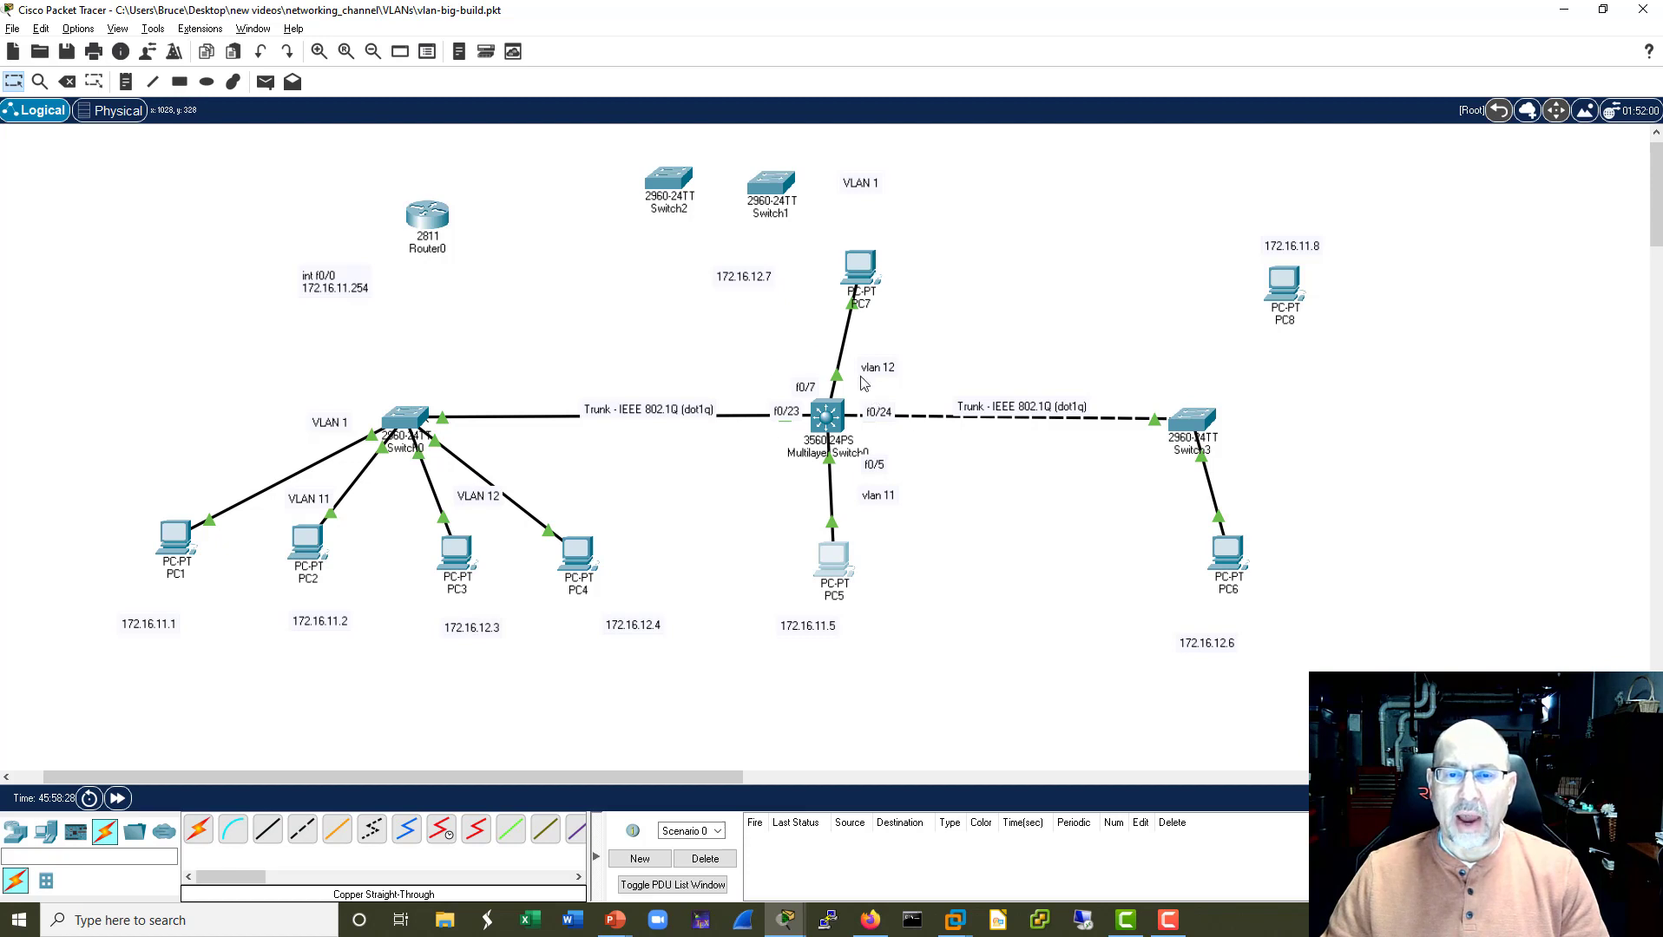
left_click_drag(1222, 553, 1229, 547)
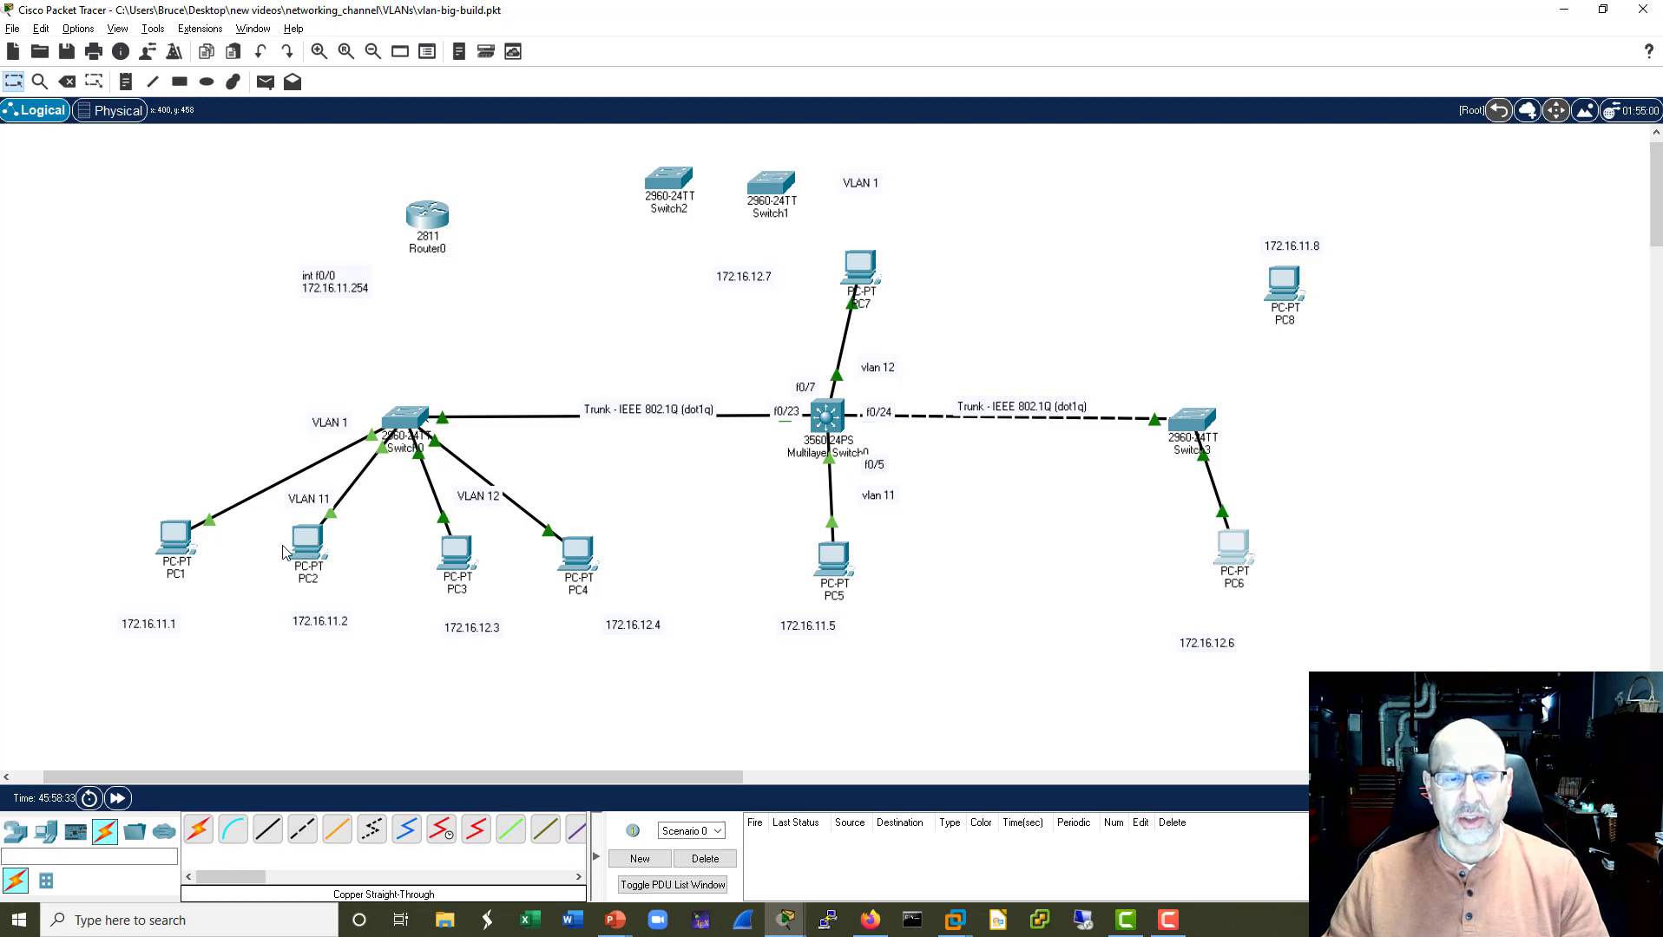
Switch the topology to simulation mode and move PC7 back to the left, above the multilayer switch.
mouse_move(297, 555)
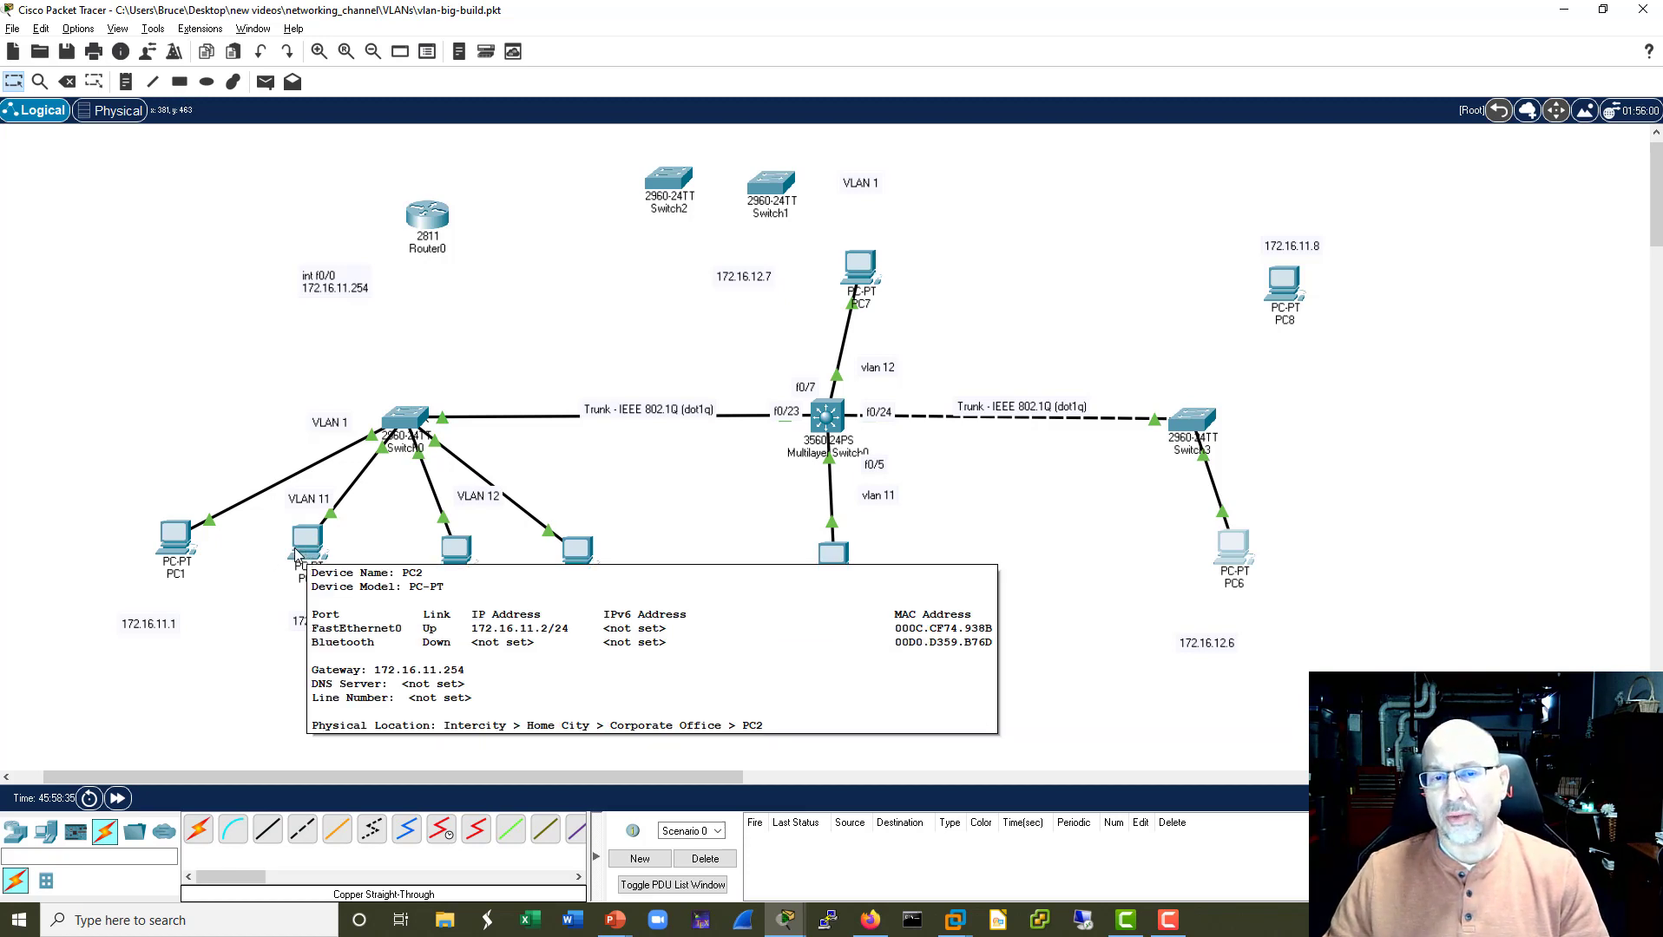
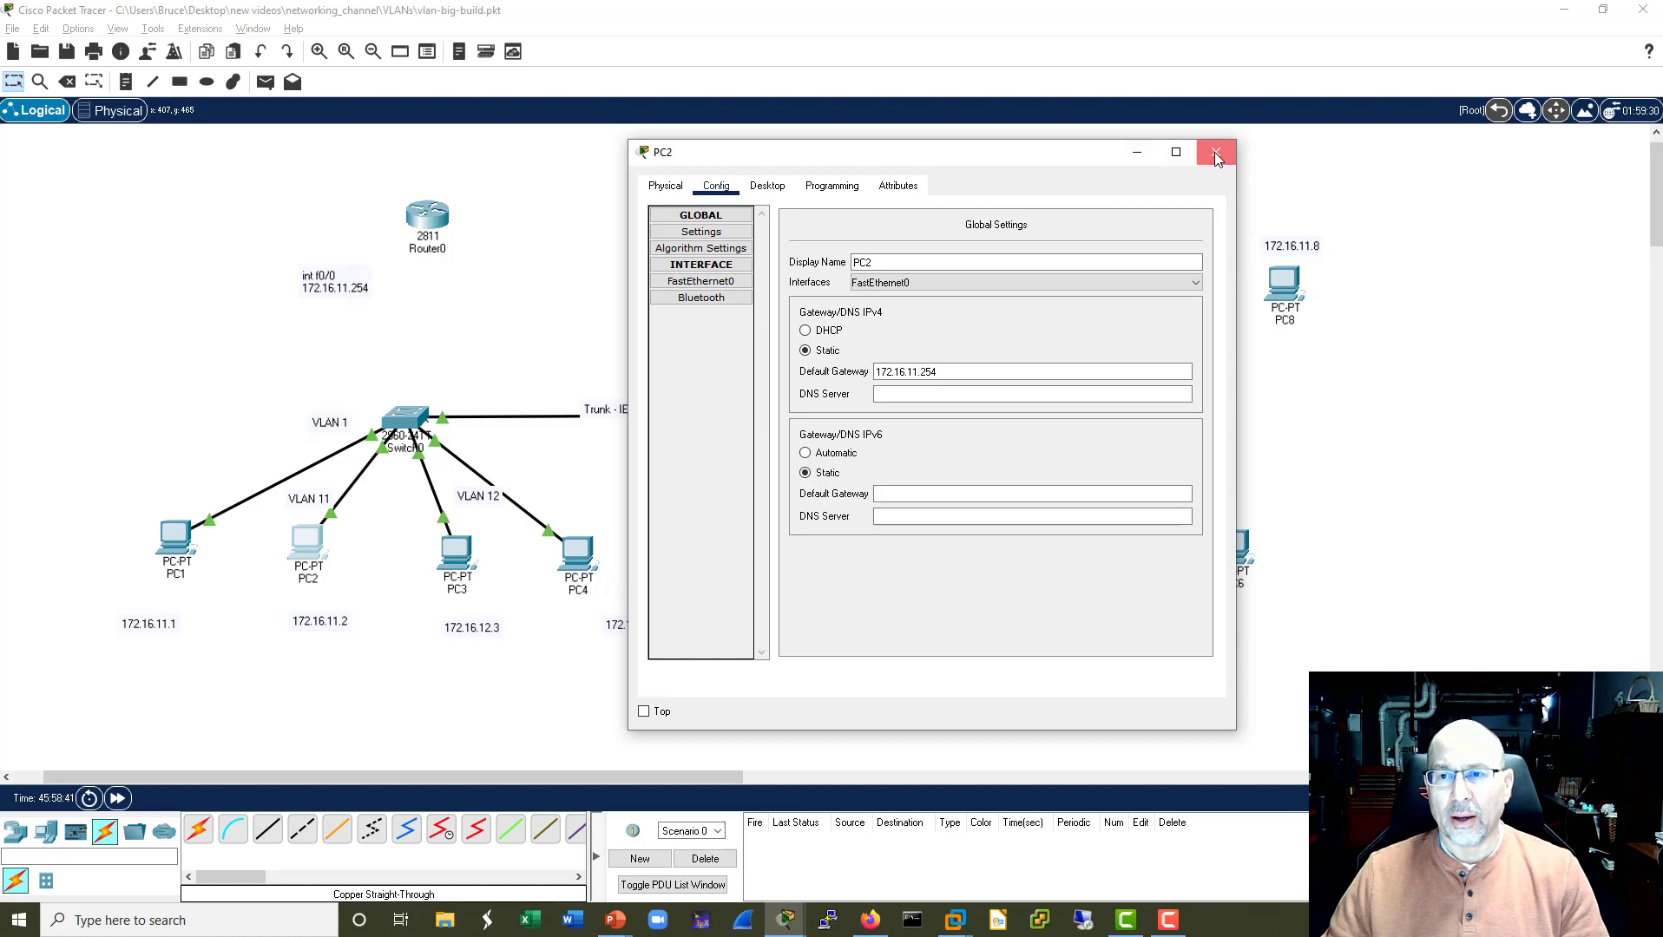
key("shift+s")
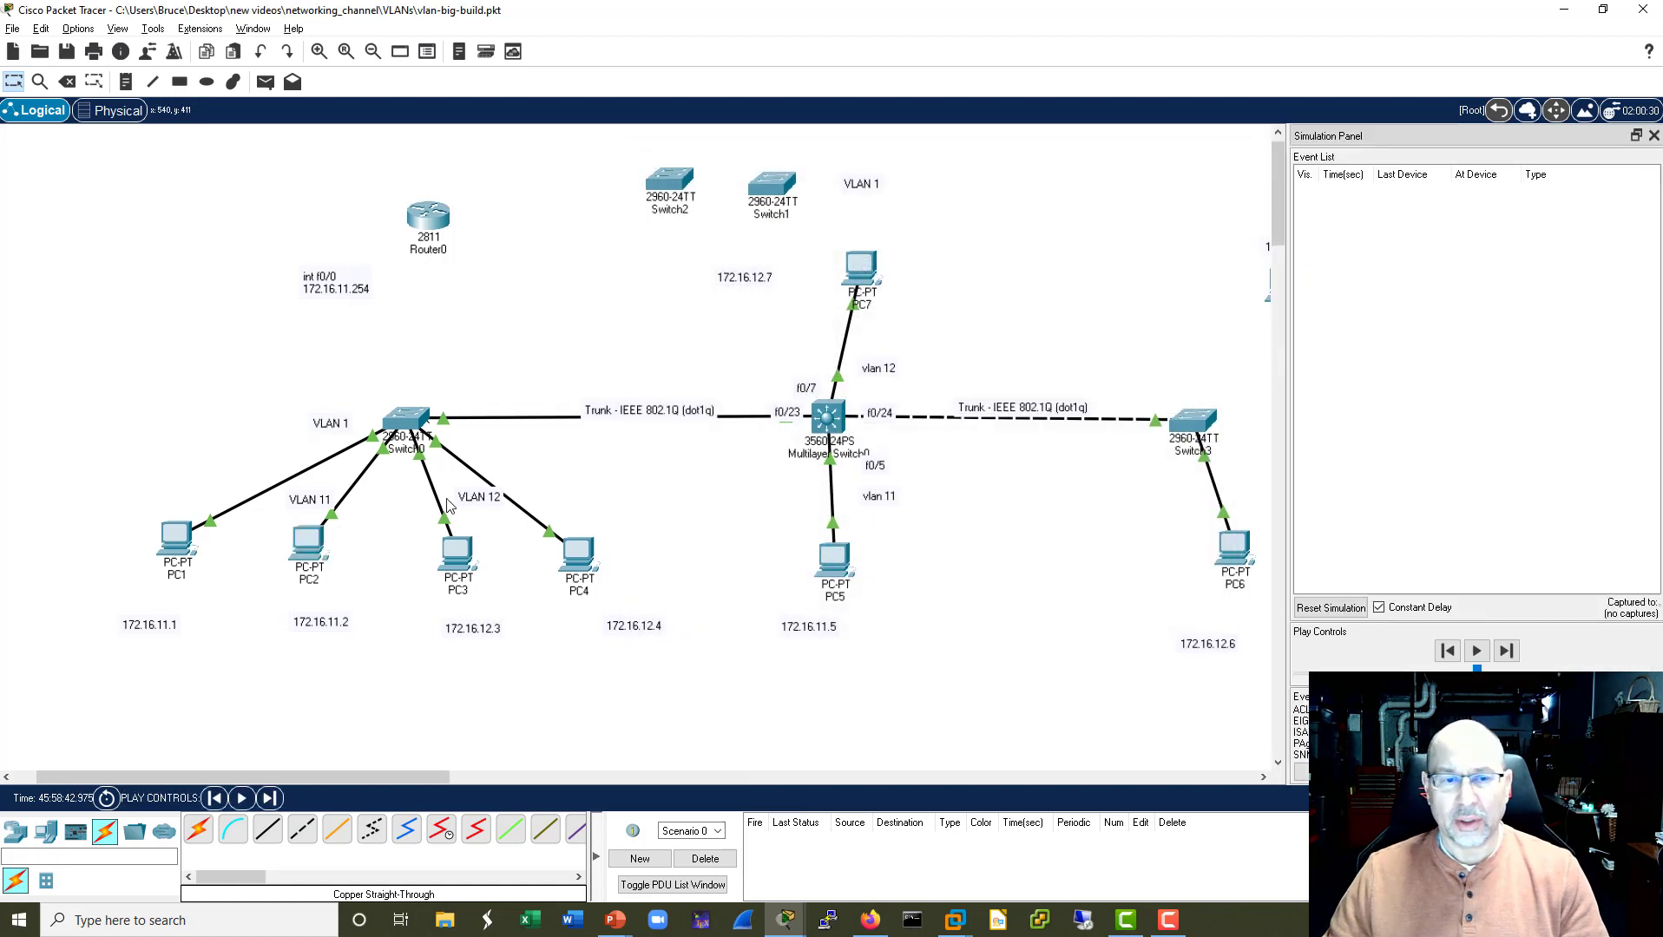
left_click_drag(857, 269, 815, 266)
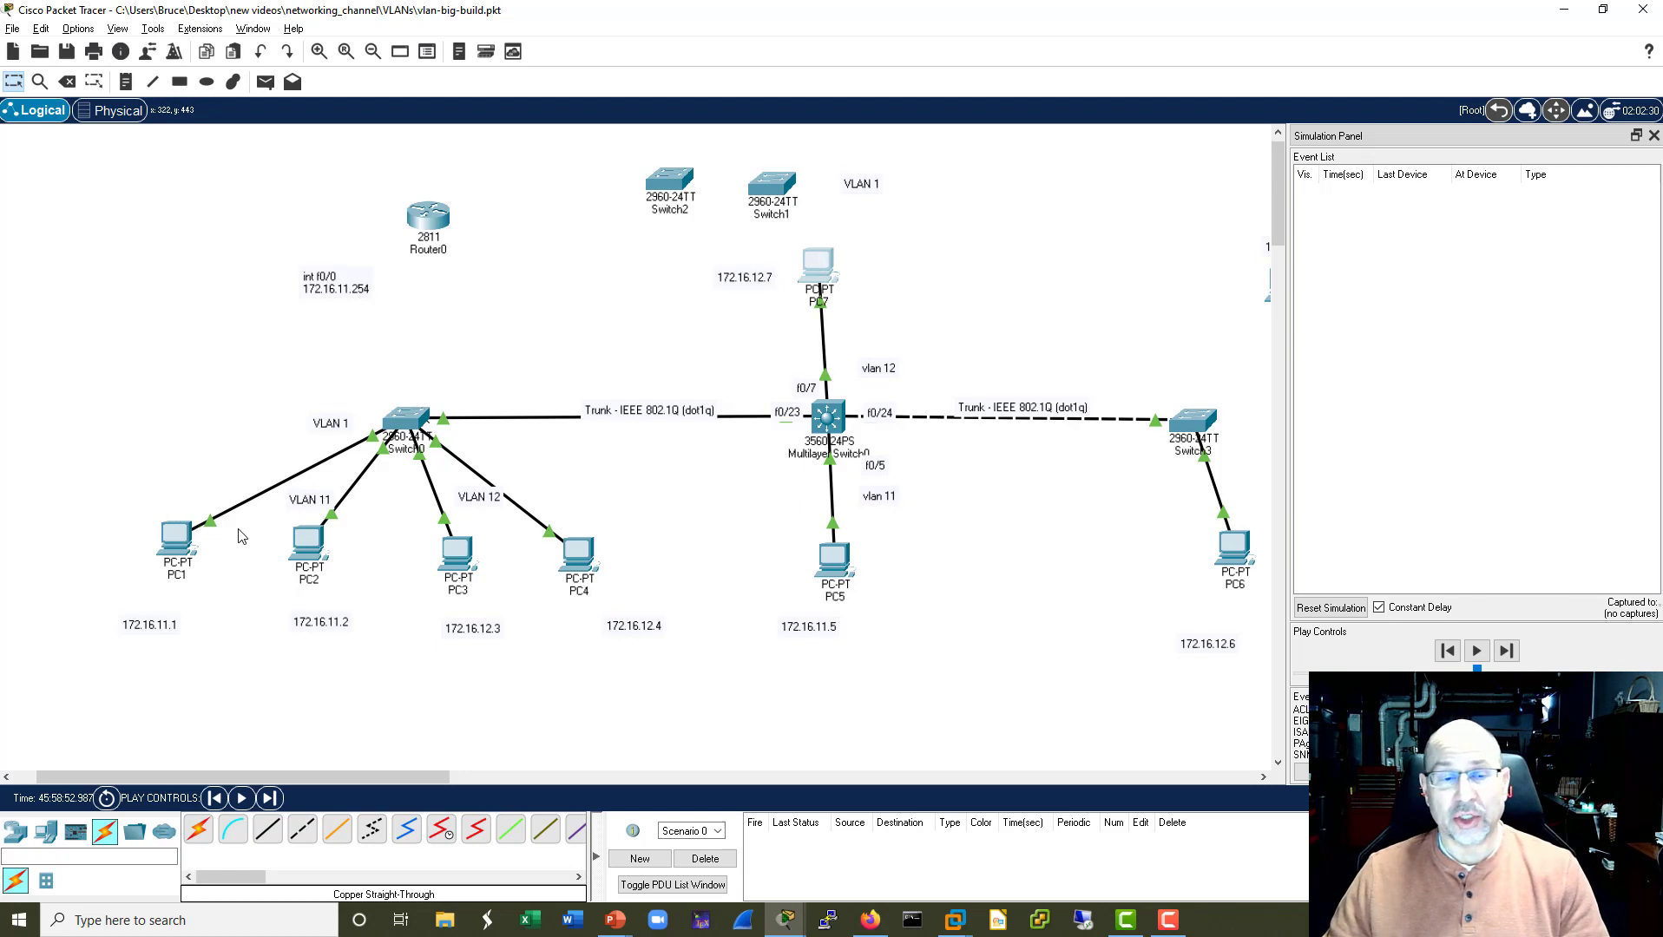
Start a ping to 172.16.12.4 from PC2's command prompt in simulation mode.
mouse_move(312, 555)
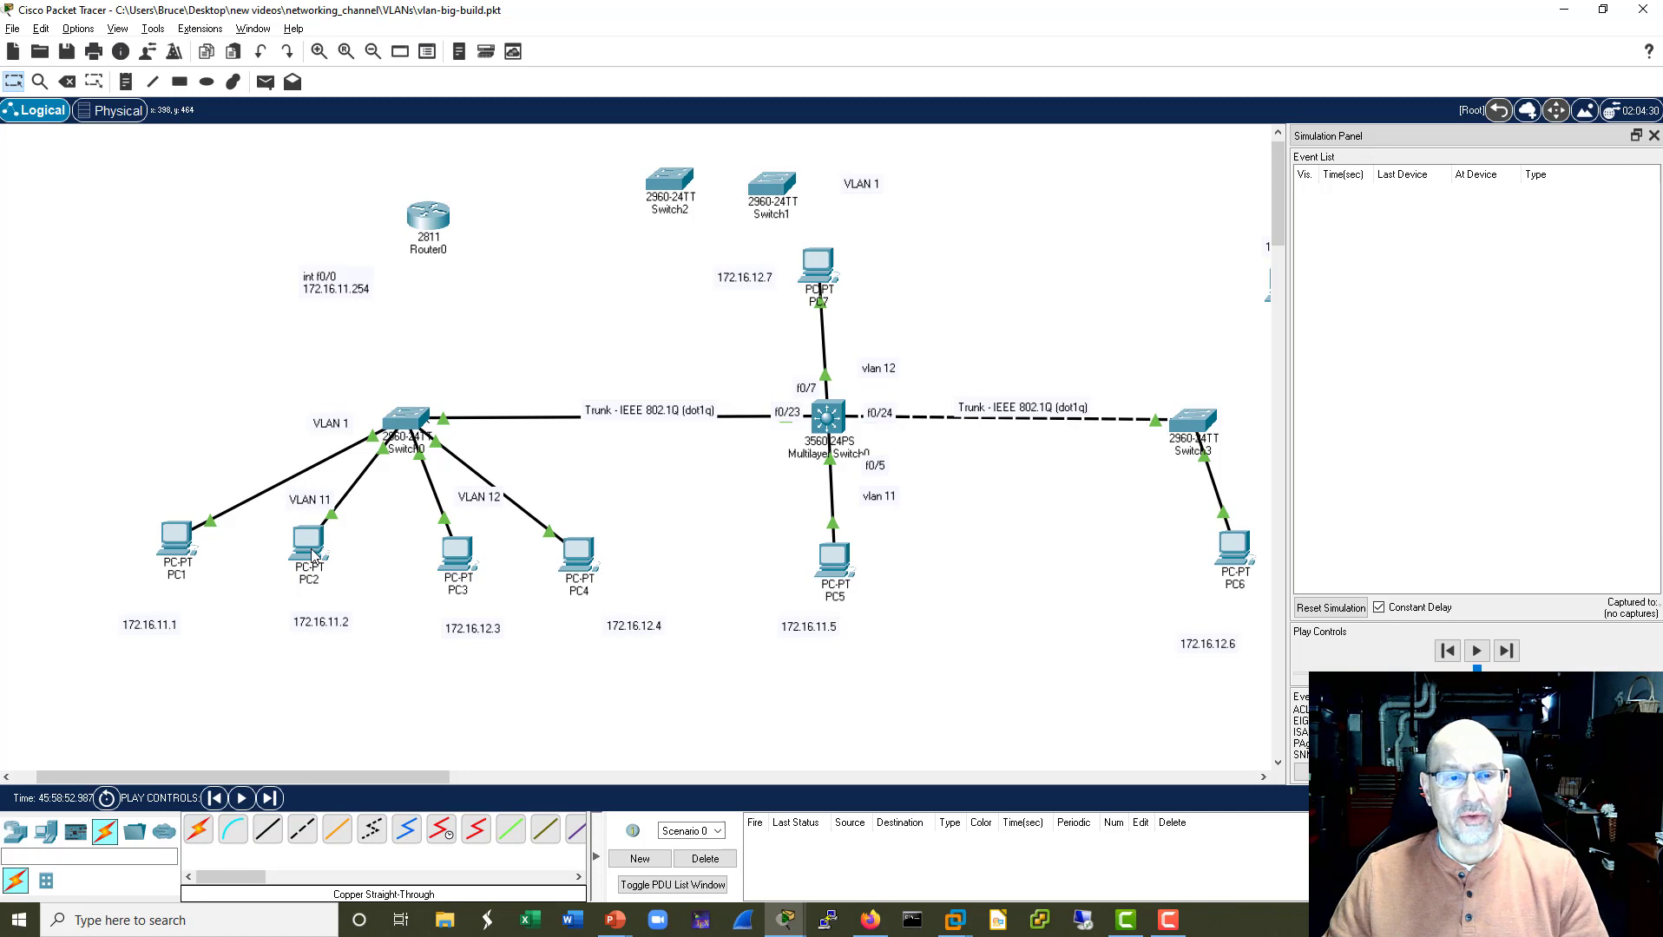
left_click(312, 555)
left_click_drag(877, 163, 526, 155)
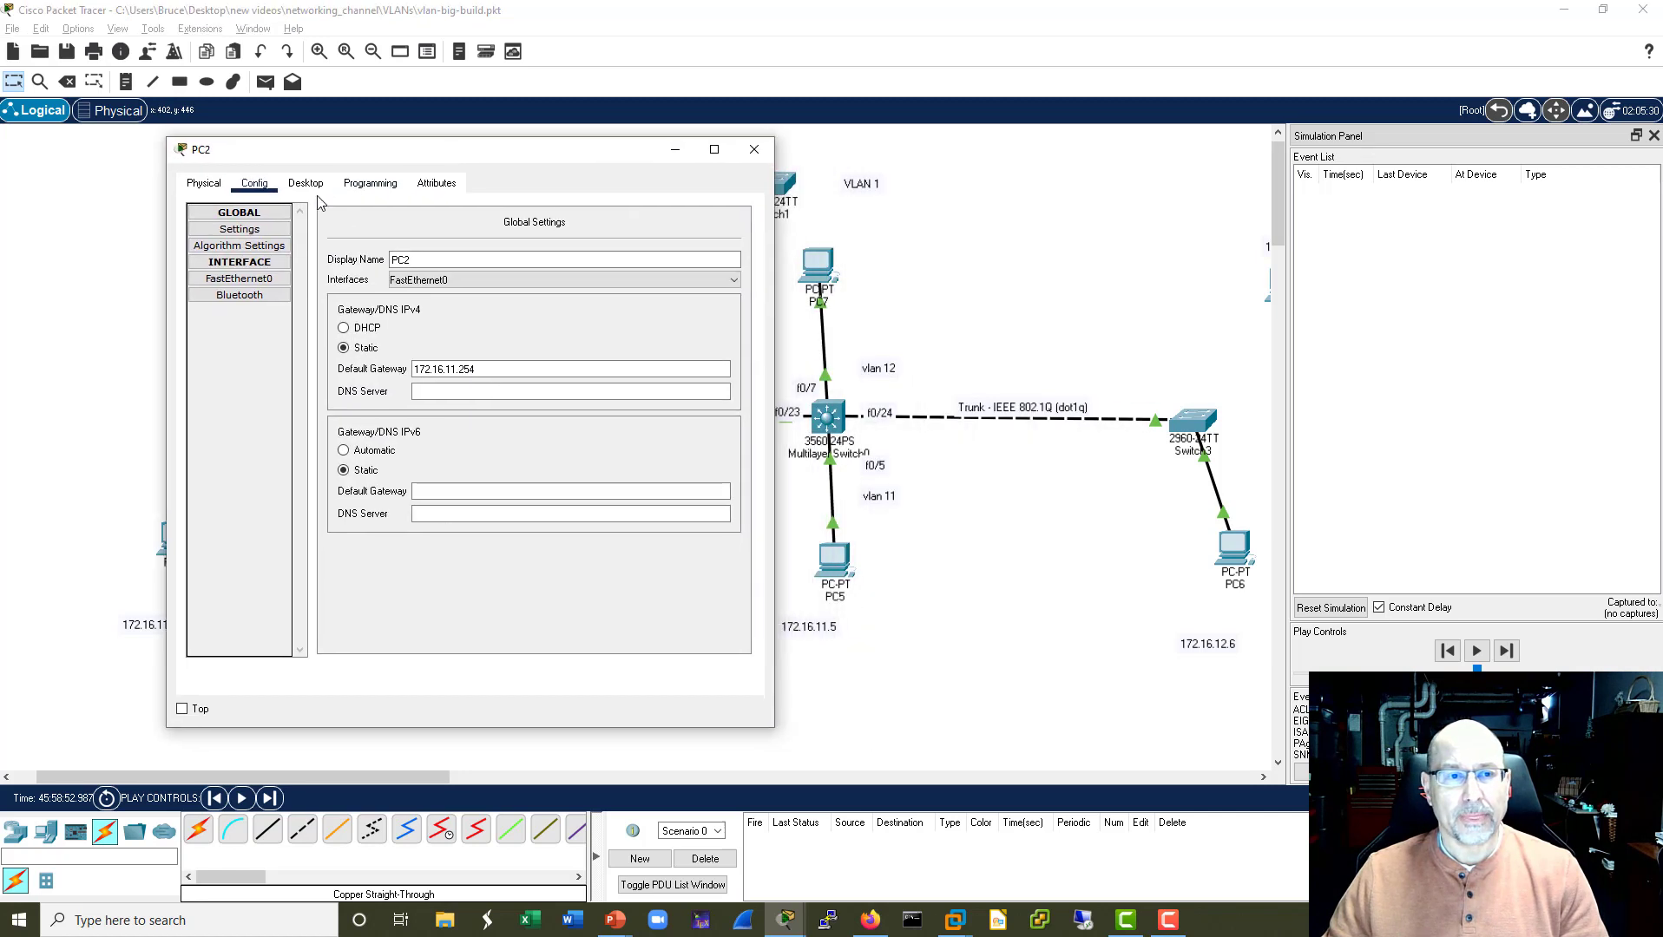
left_click(308, 183)
left_click(538, 263)
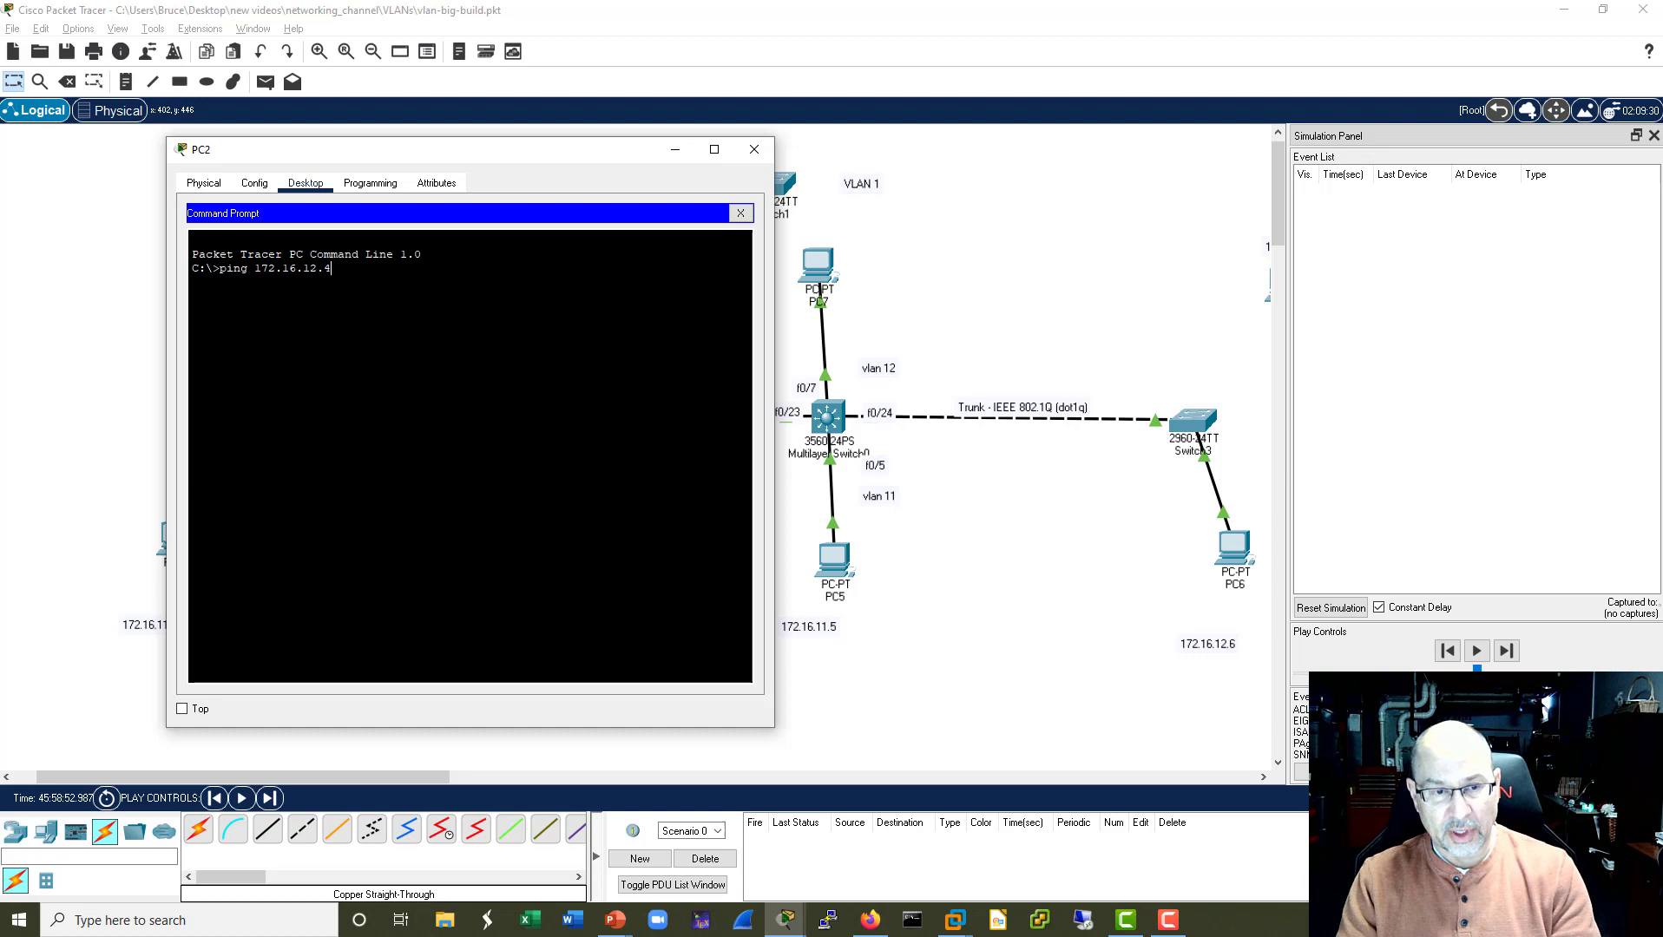
key("Return")
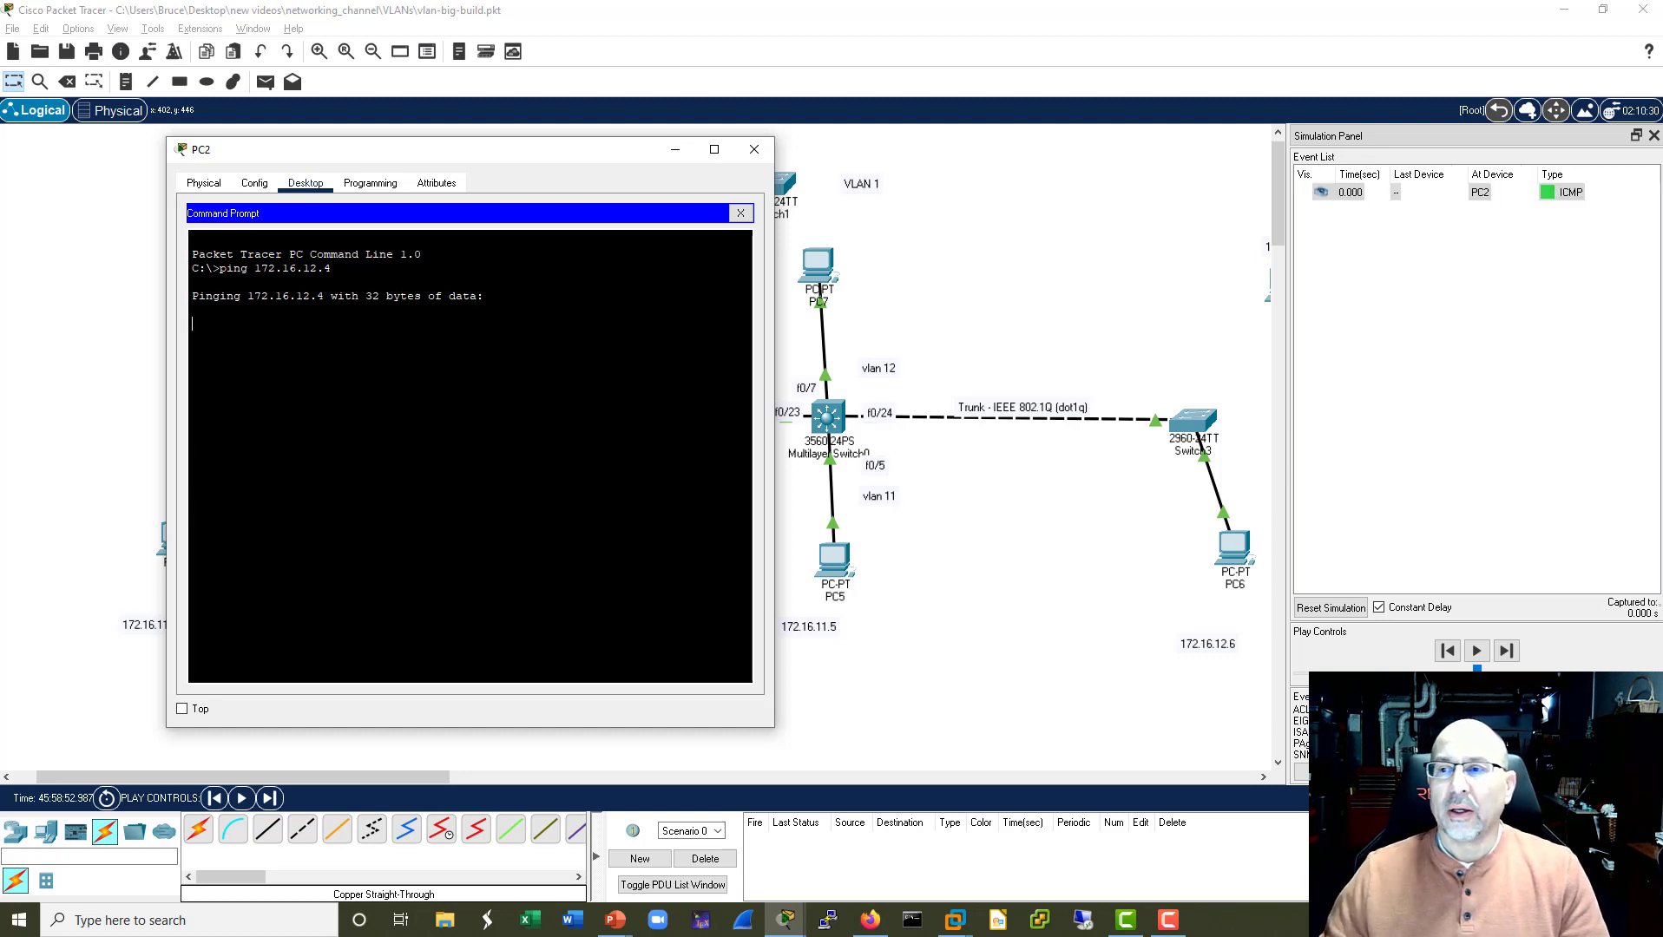
Advance the simulation one event with the PC2 window moved aside, and inspect the destination MAC address in Switch0's inbound PDU details.
left_click_drag(615, 160, 686, 637)
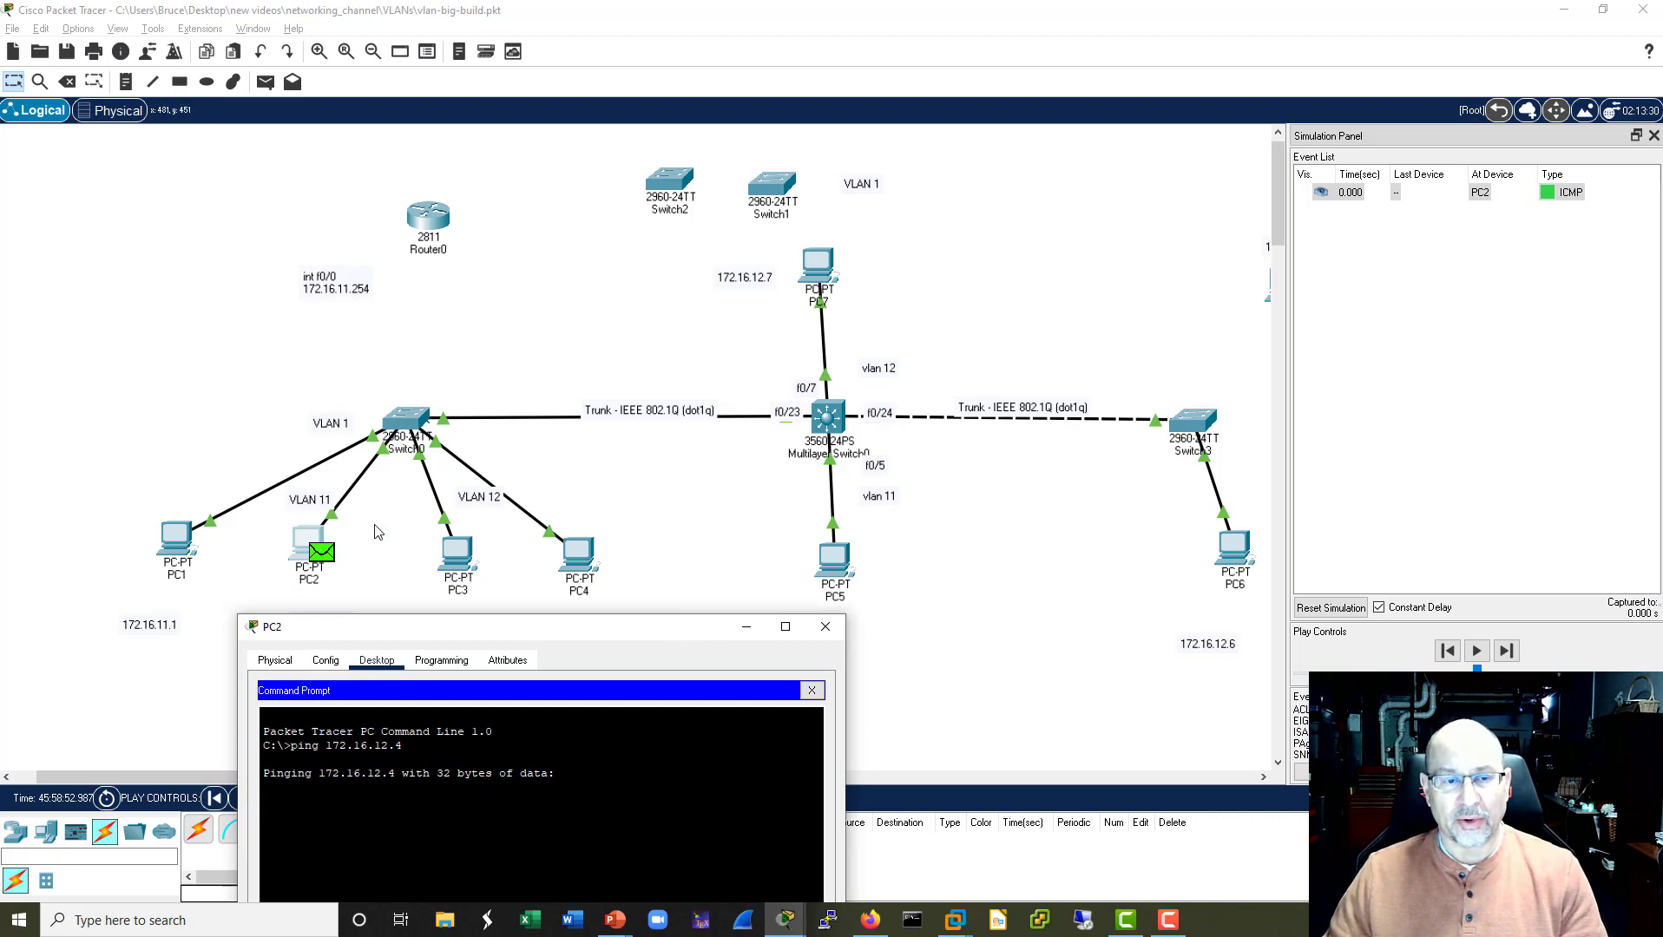
left_click(1507, 660)
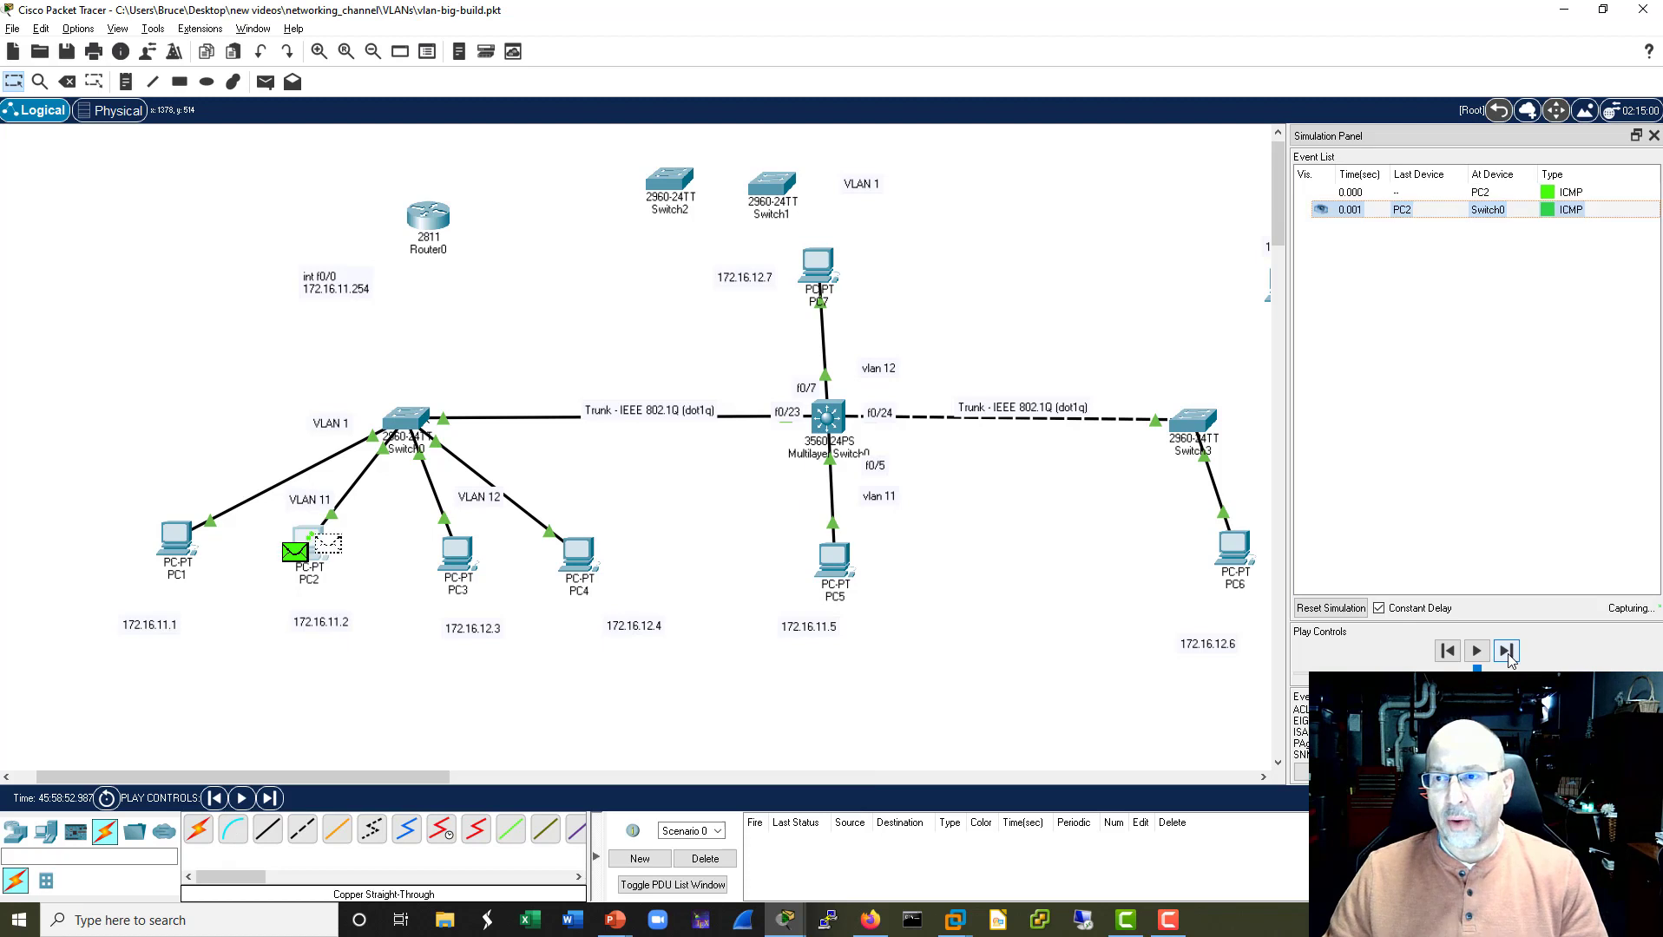
left_click(1404, 211)
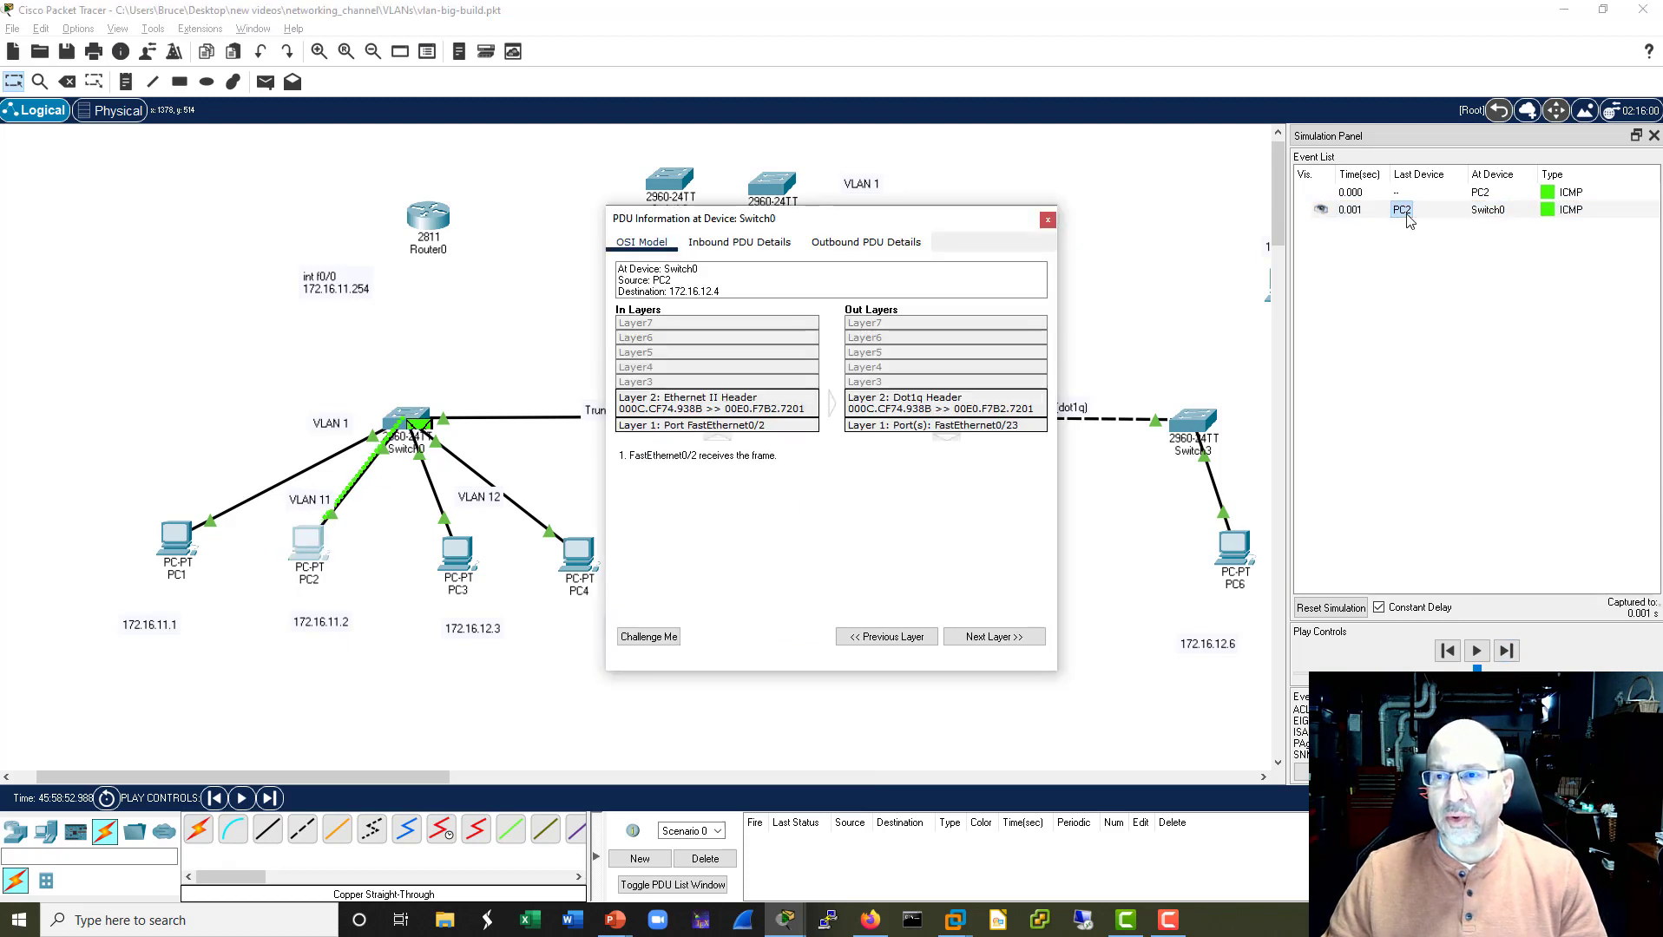
left_click(735, 243)
left_click_drag(605, 321, 203, 319)
left_click_drag(770, 330, 631, 328)
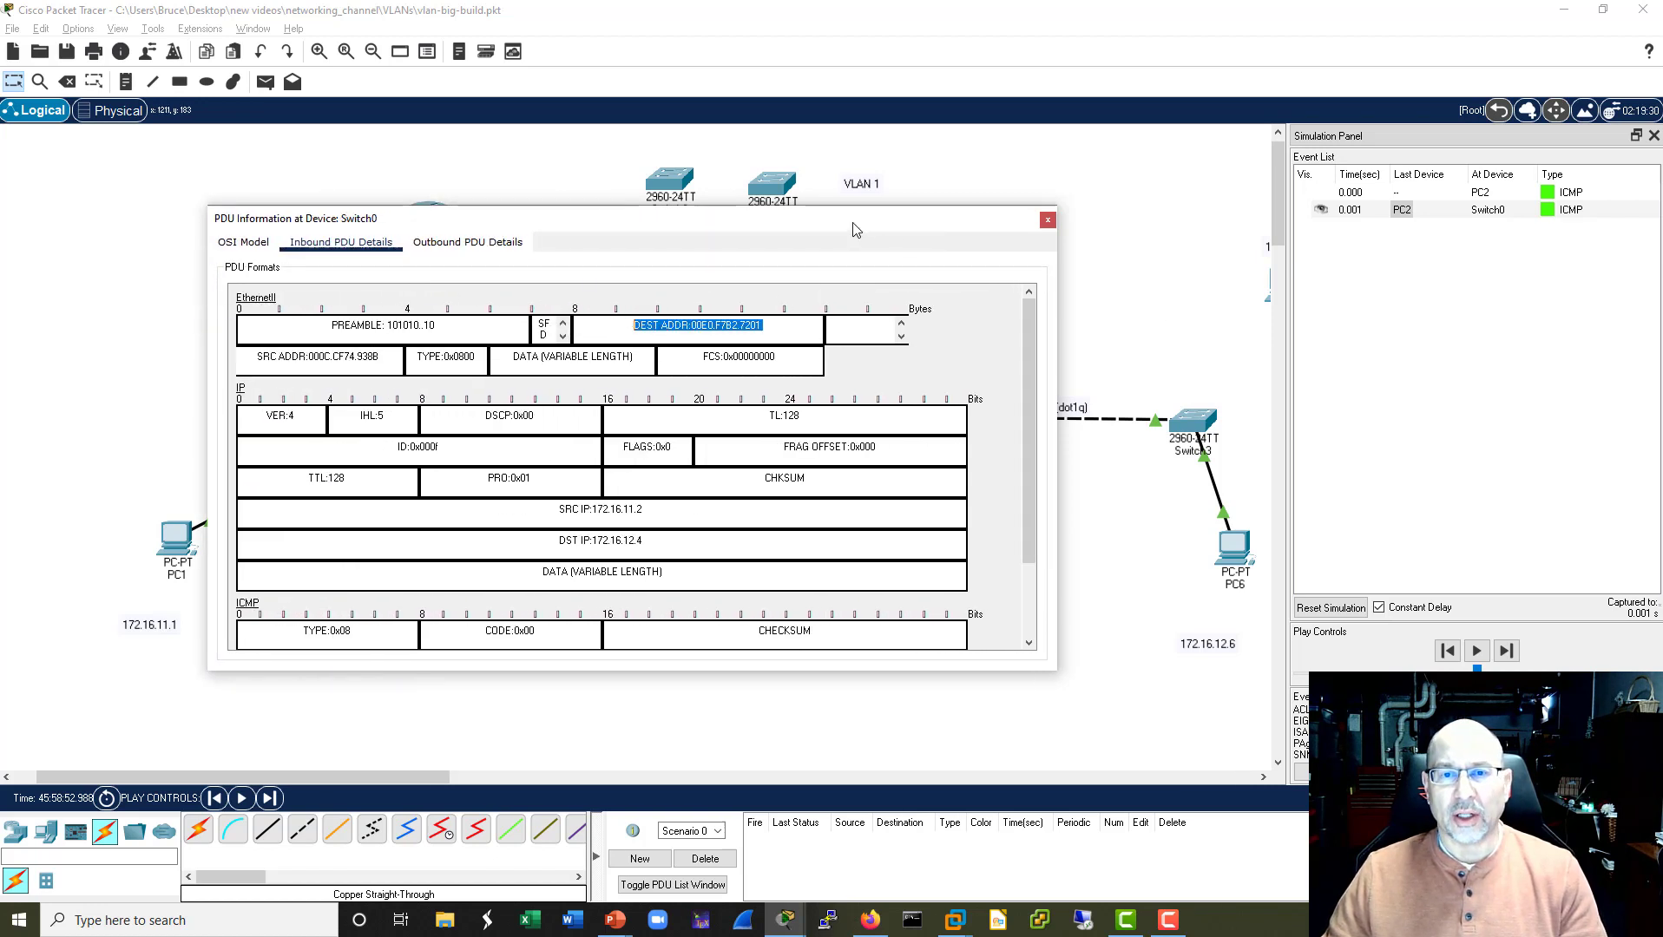
Compare the frame's destination MAC address with the VLAN 11 hardware address in Multilayer Switch0's CLI, and return to the PDU details.
left_click_drag(838, 227, 484, 205)
left_click(819, 418)
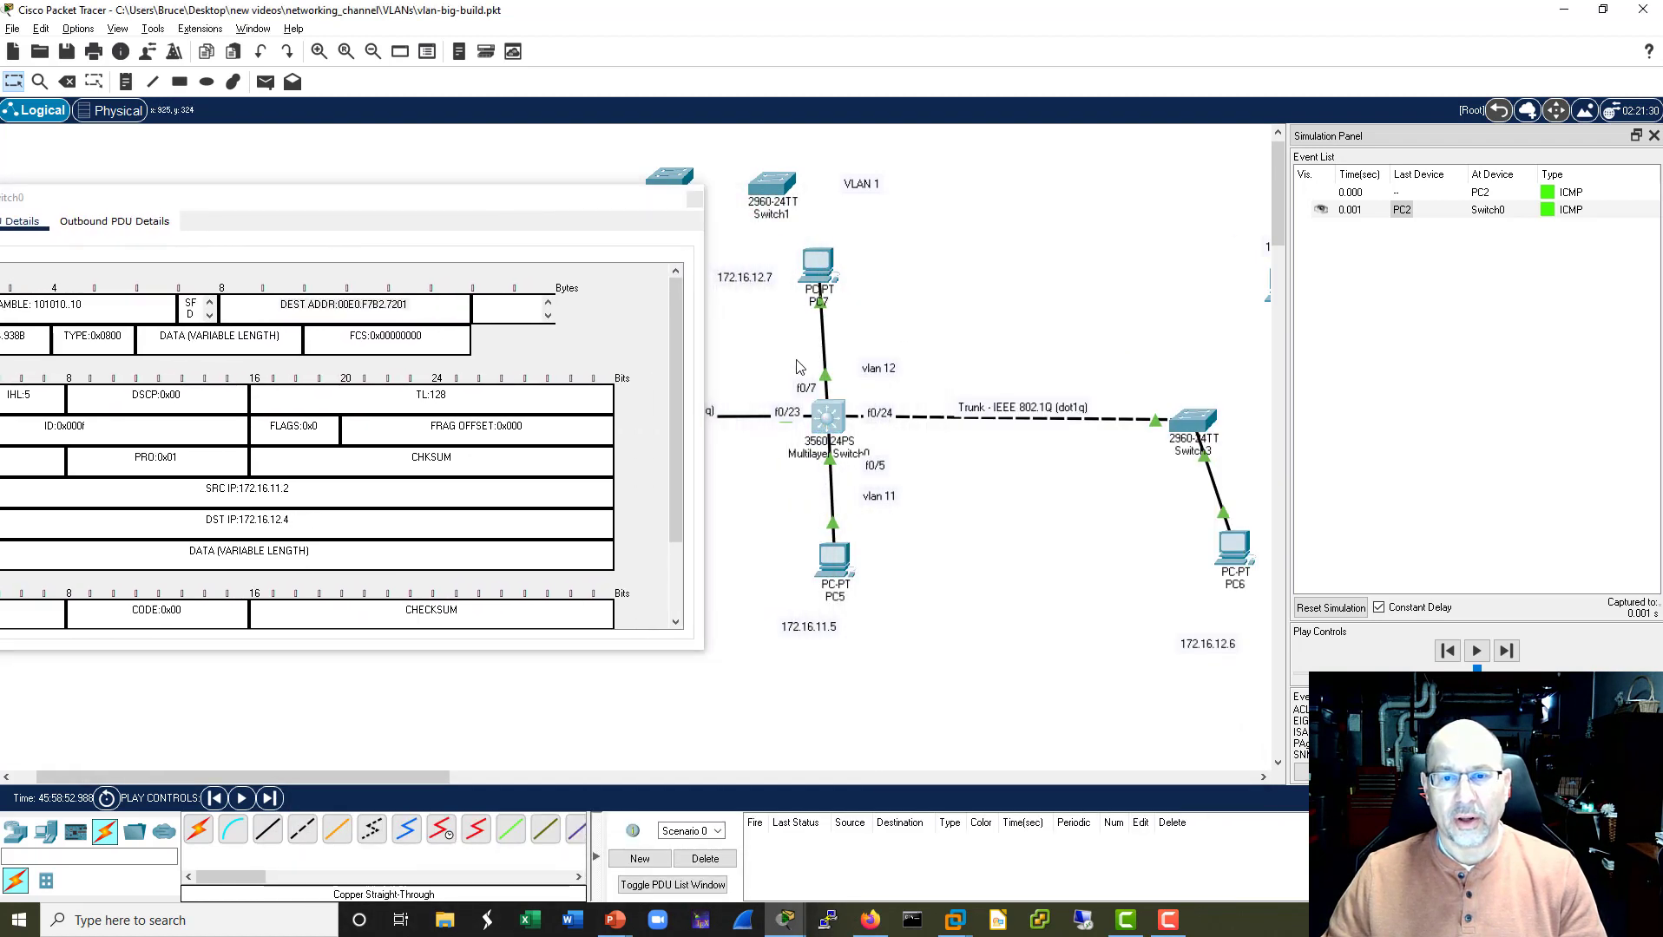
left_click_drag(842, 168, 994, 165)
left_click_drag(1082, 347, 988, 344)
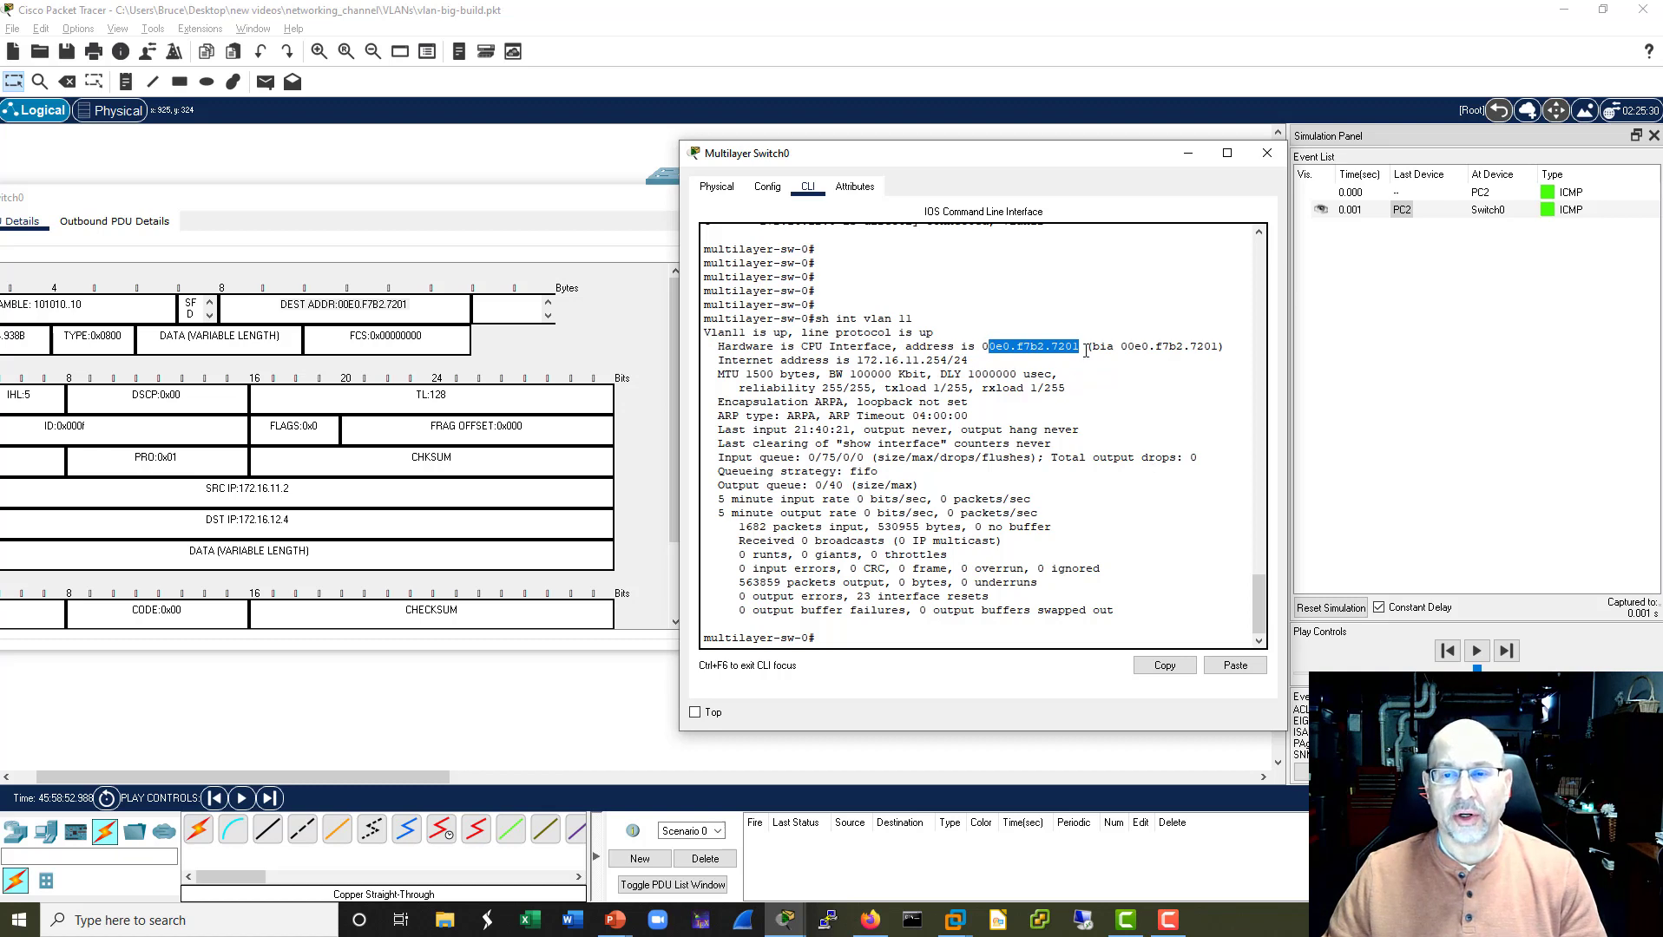
left_click(1265, 154)
left_click_drag(460, 207, 669, 169)
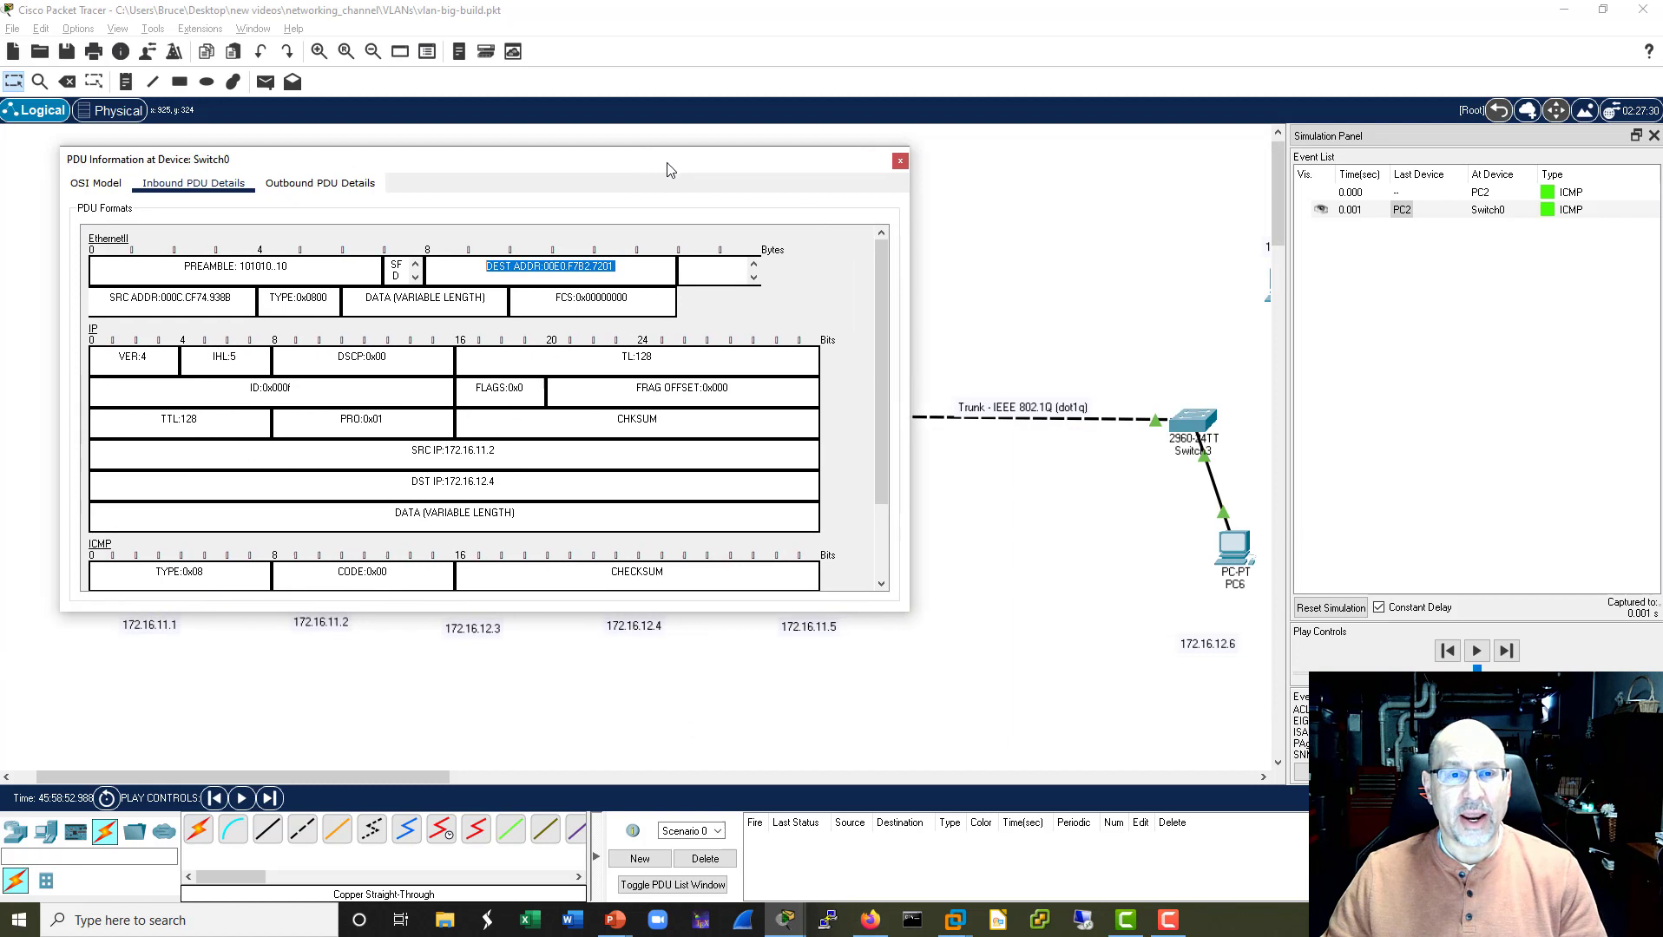
left_click(641, 266)
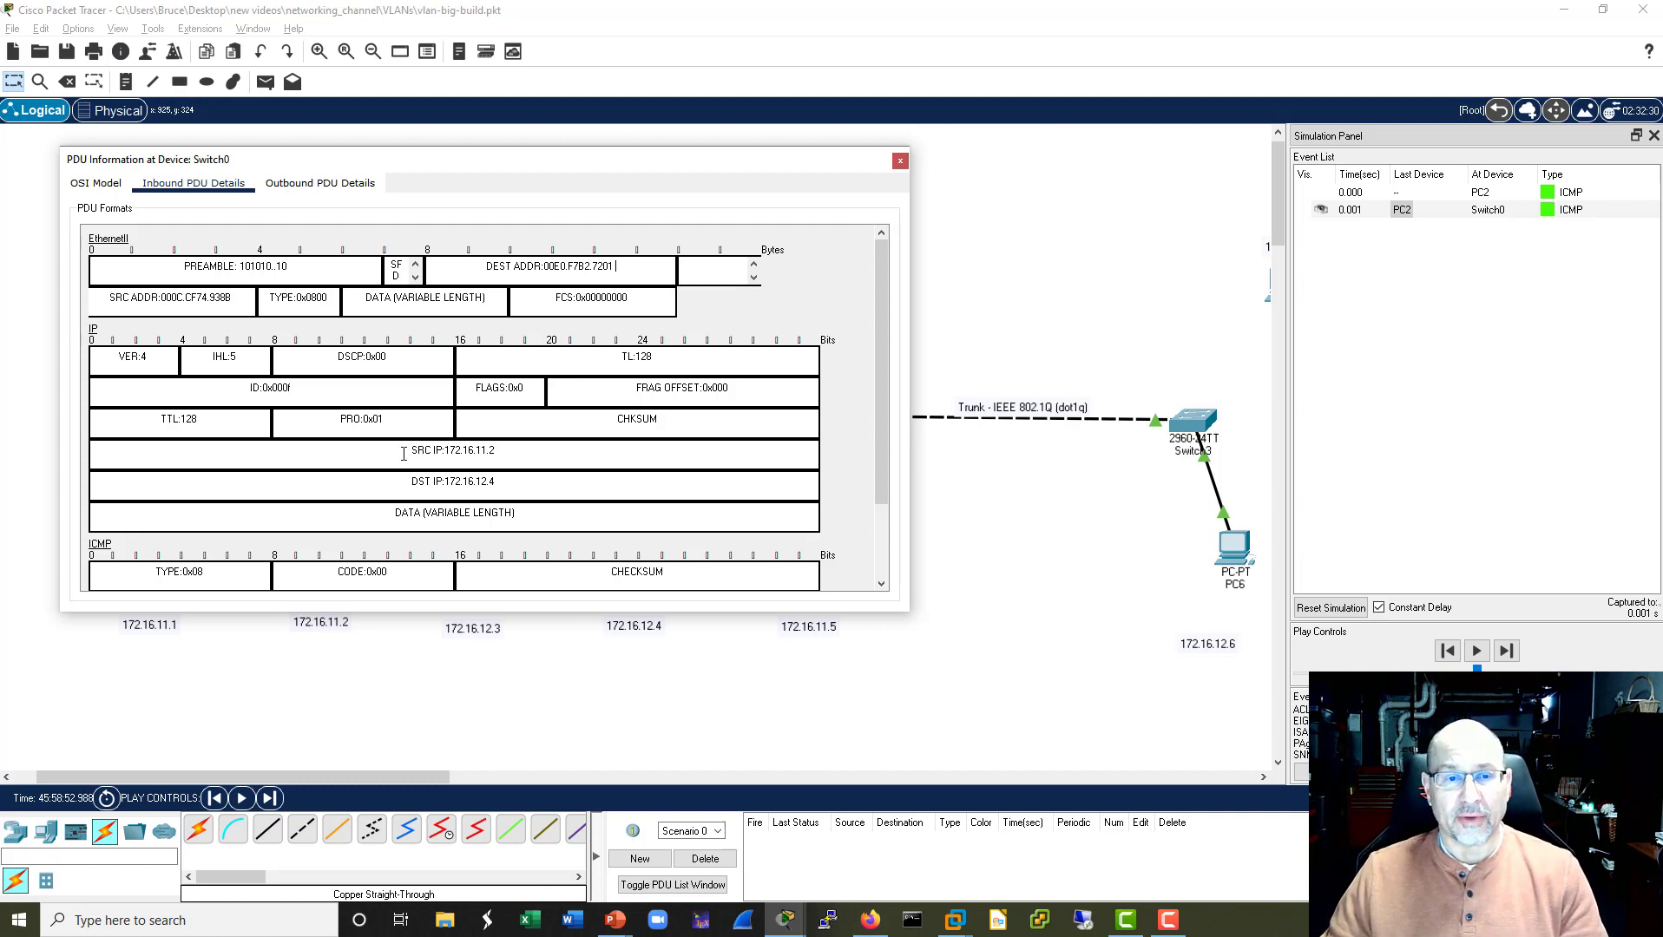
Examine the source and destination IP addresses in Switch0's inbound PDU details, and close the PDU information.
left_click_drag(512, 484, 401, 484)
left_click(502, 451)
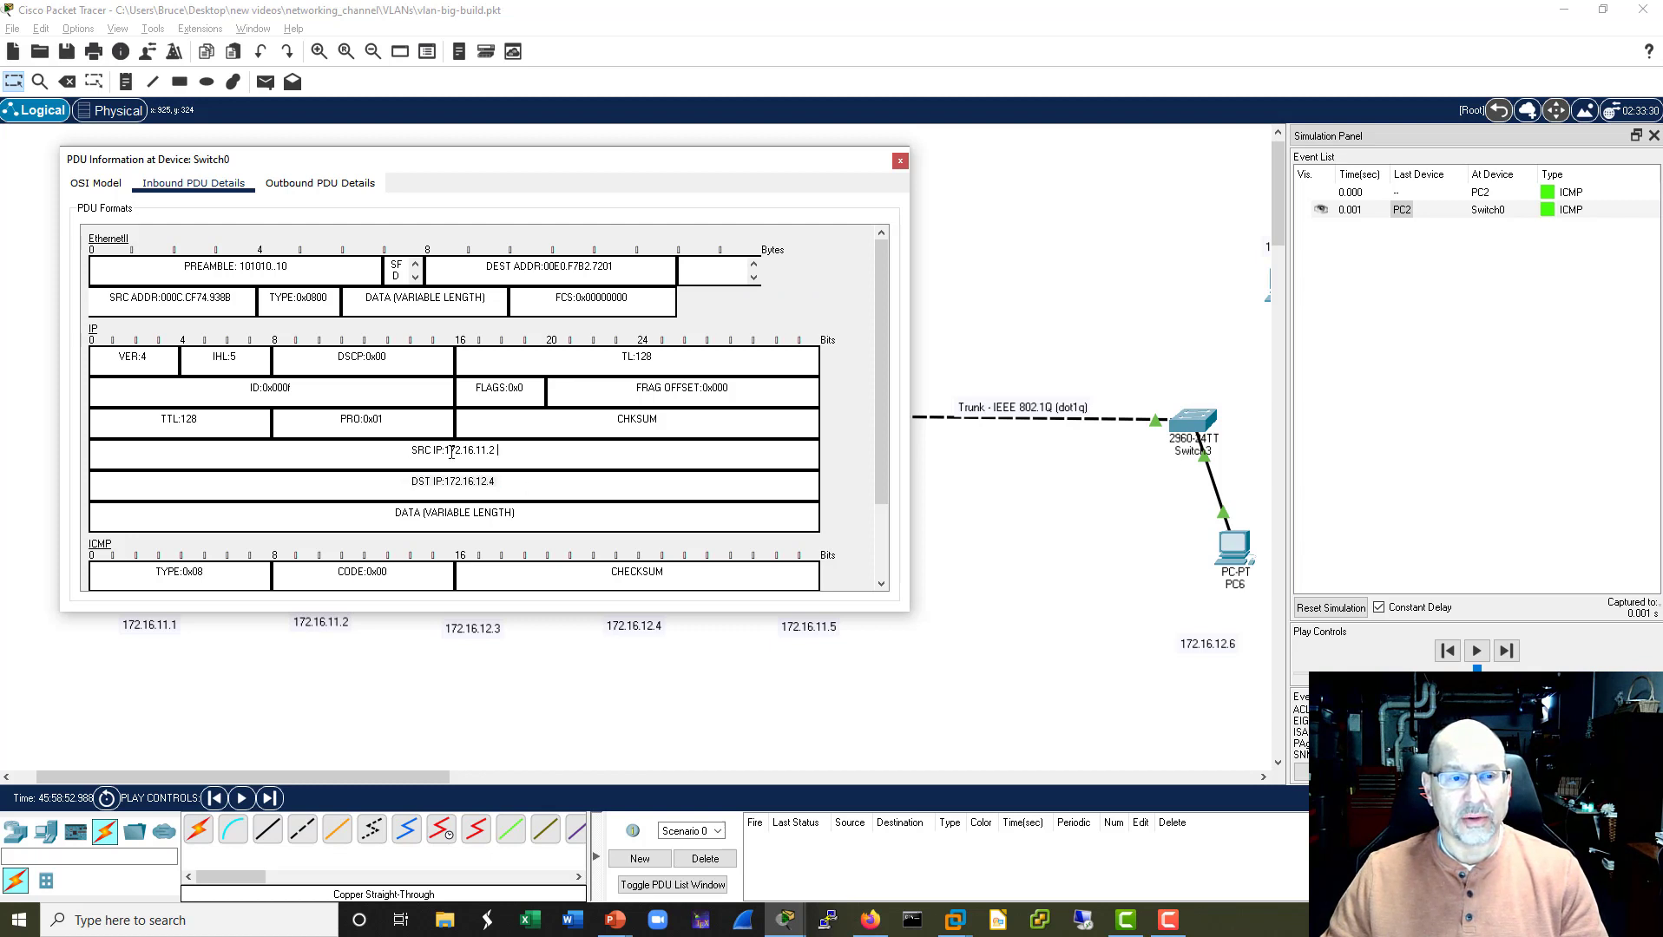
left_click(900, 161)
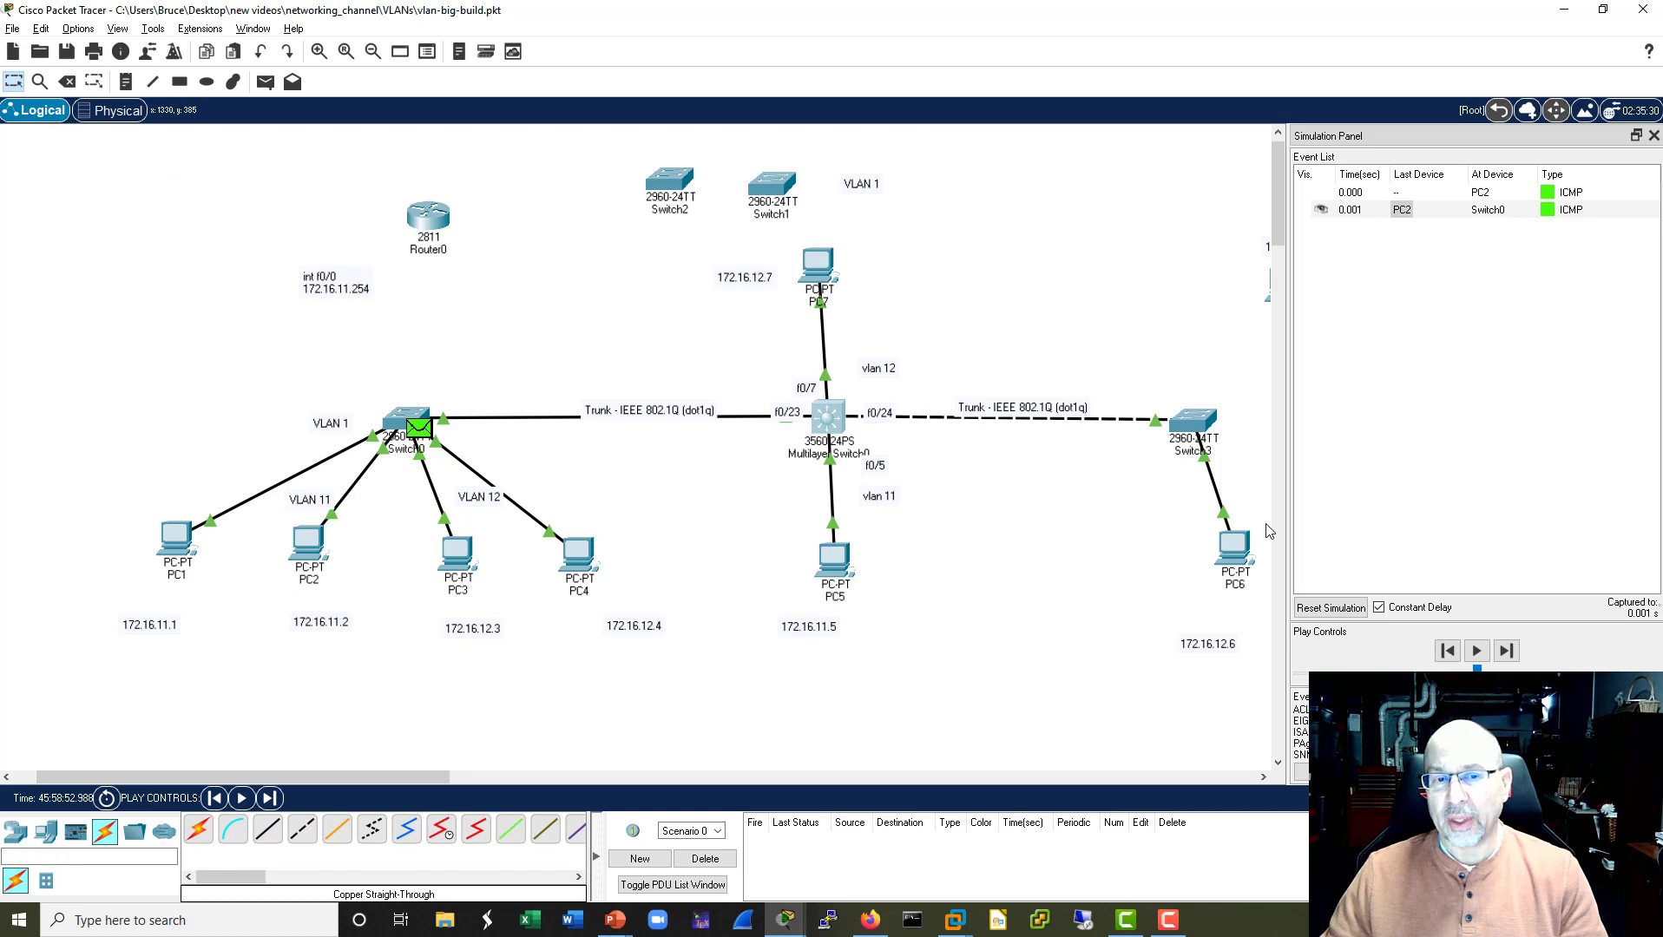
Advance the simulation one event and display the outbound PDU details of Multilayer Switch0's ARP request in a widened window.
left_click(1506, 651)
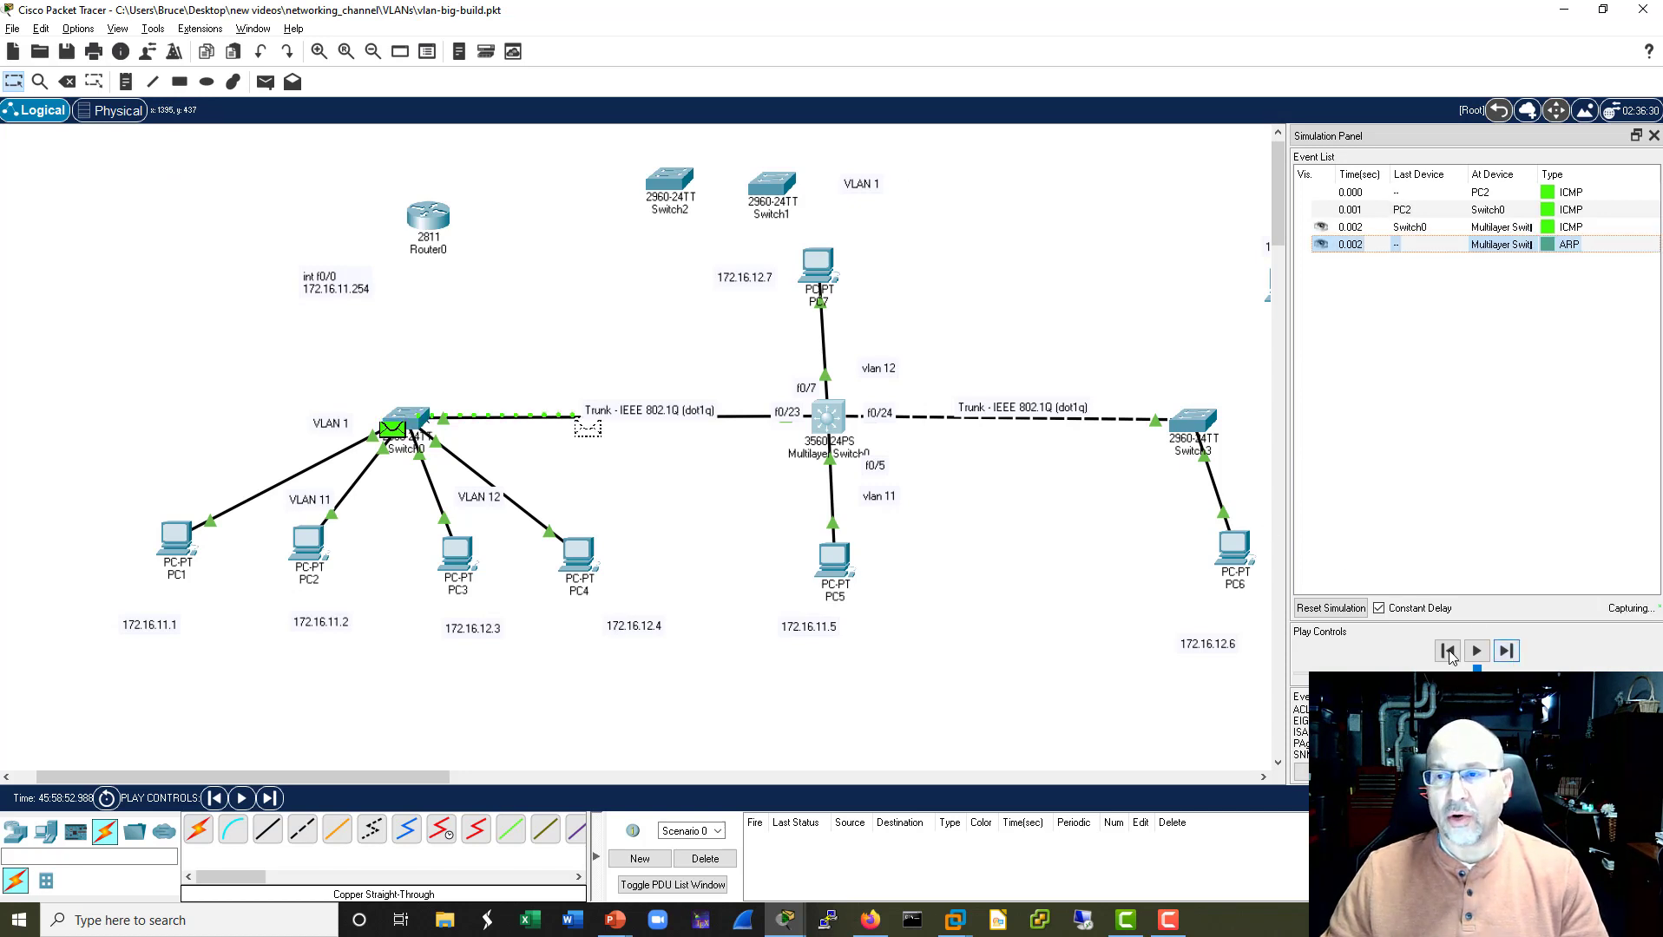
left_click(1508, 251)
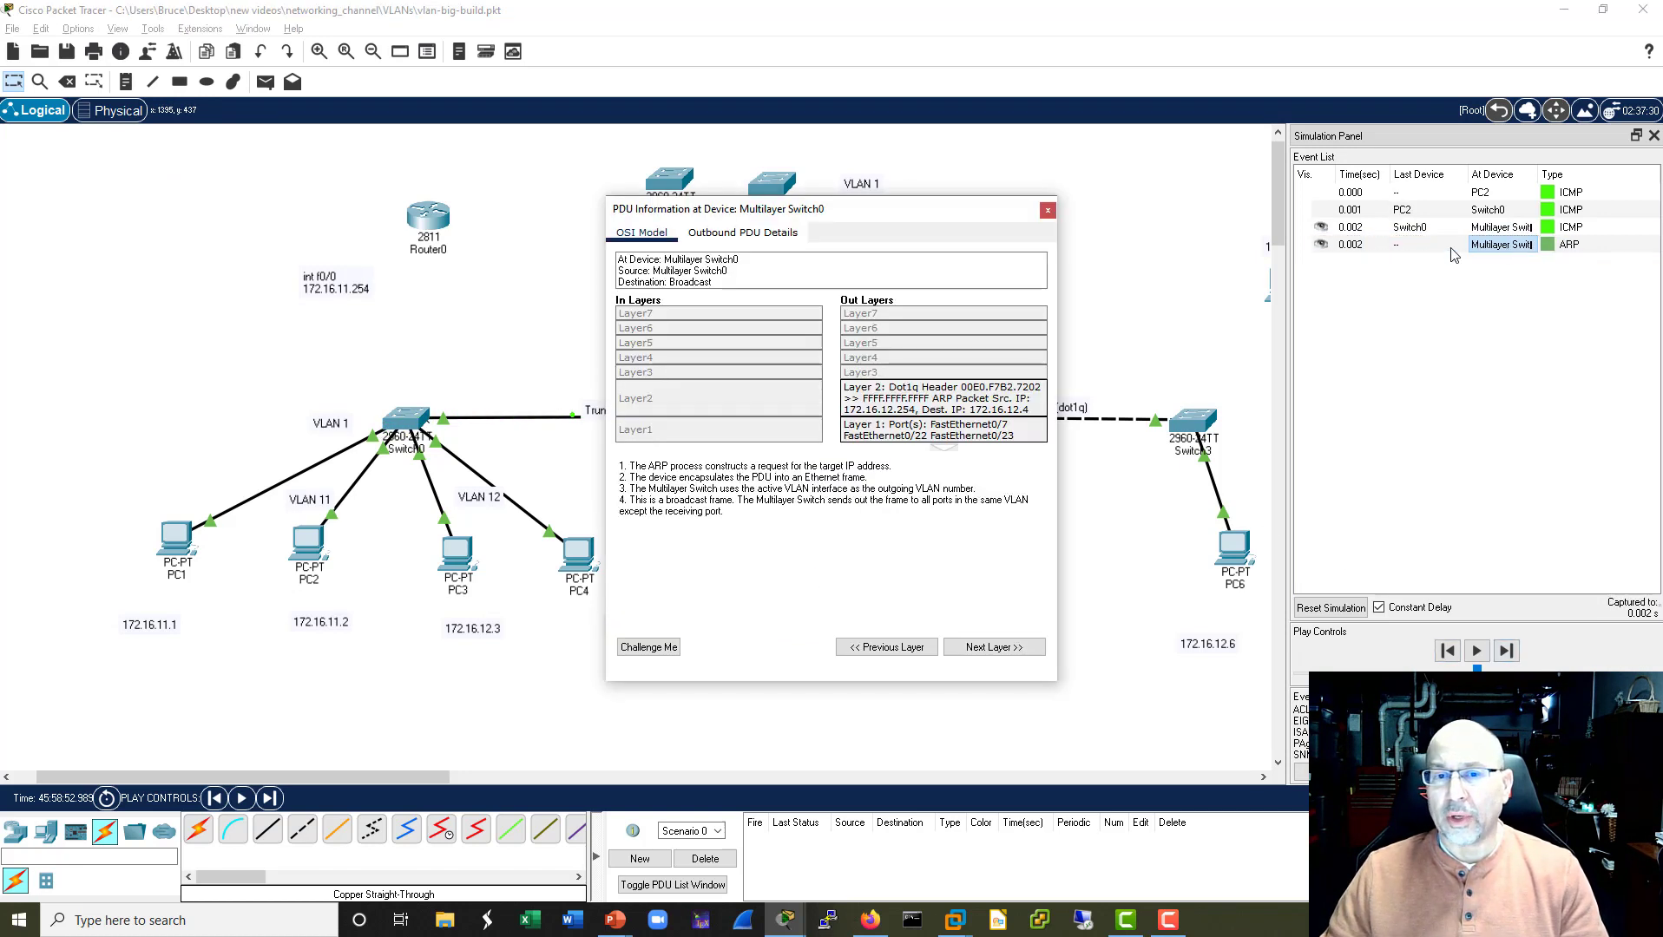
left_click(729, 234)
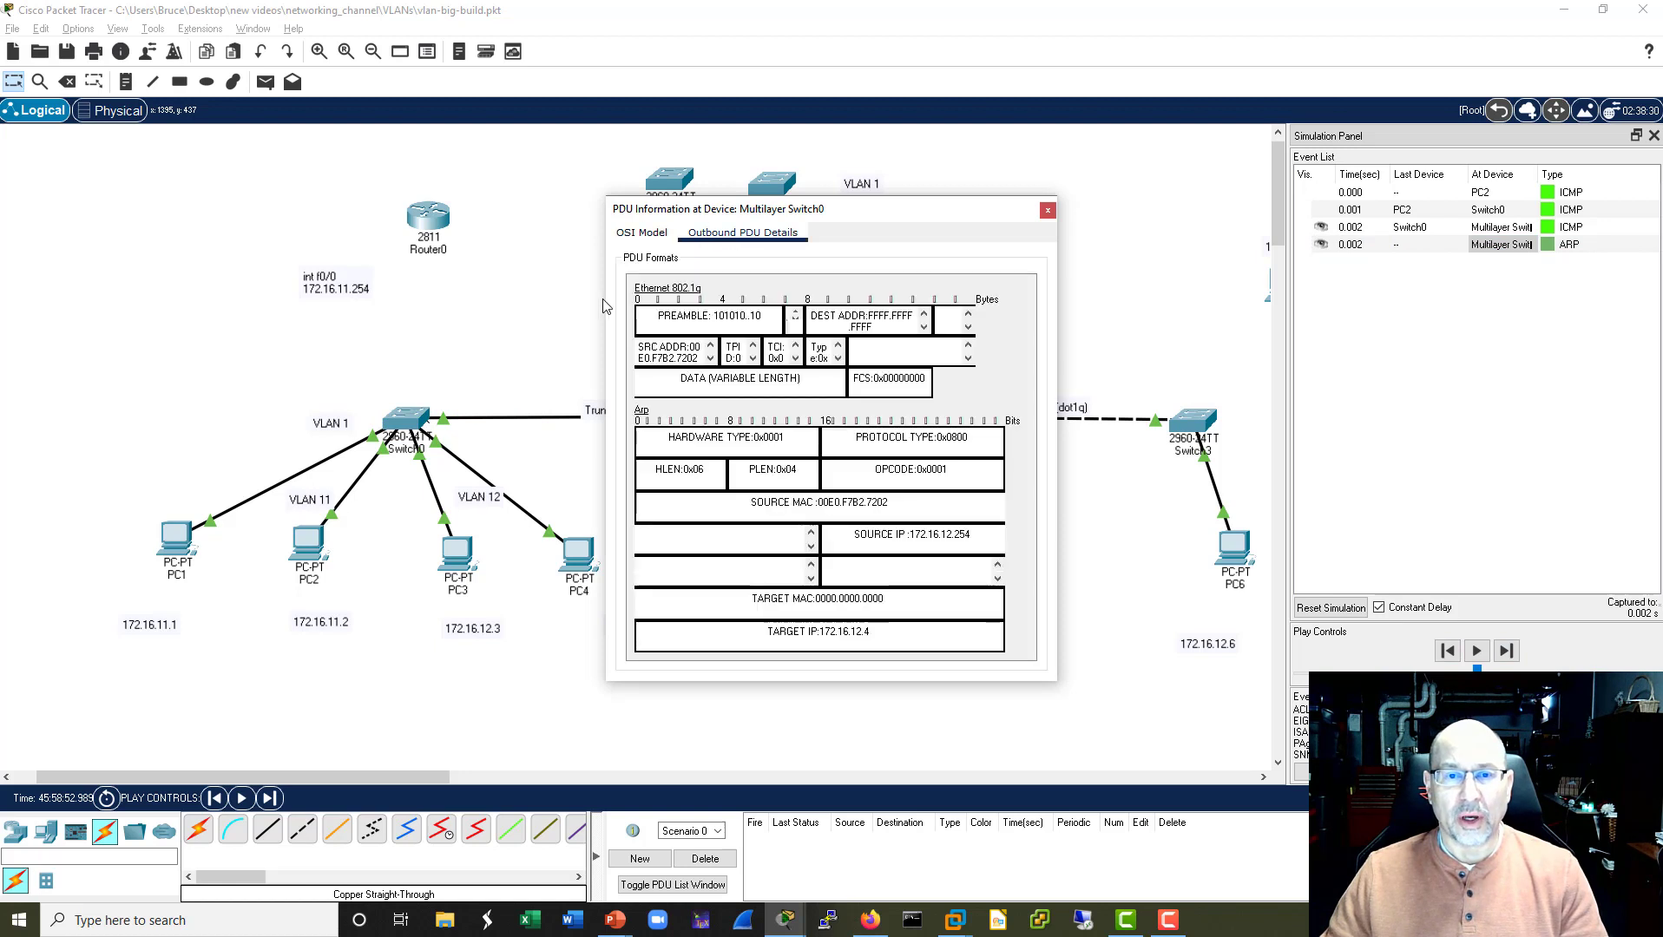
left_click_drag(604, 300, 145, 300)
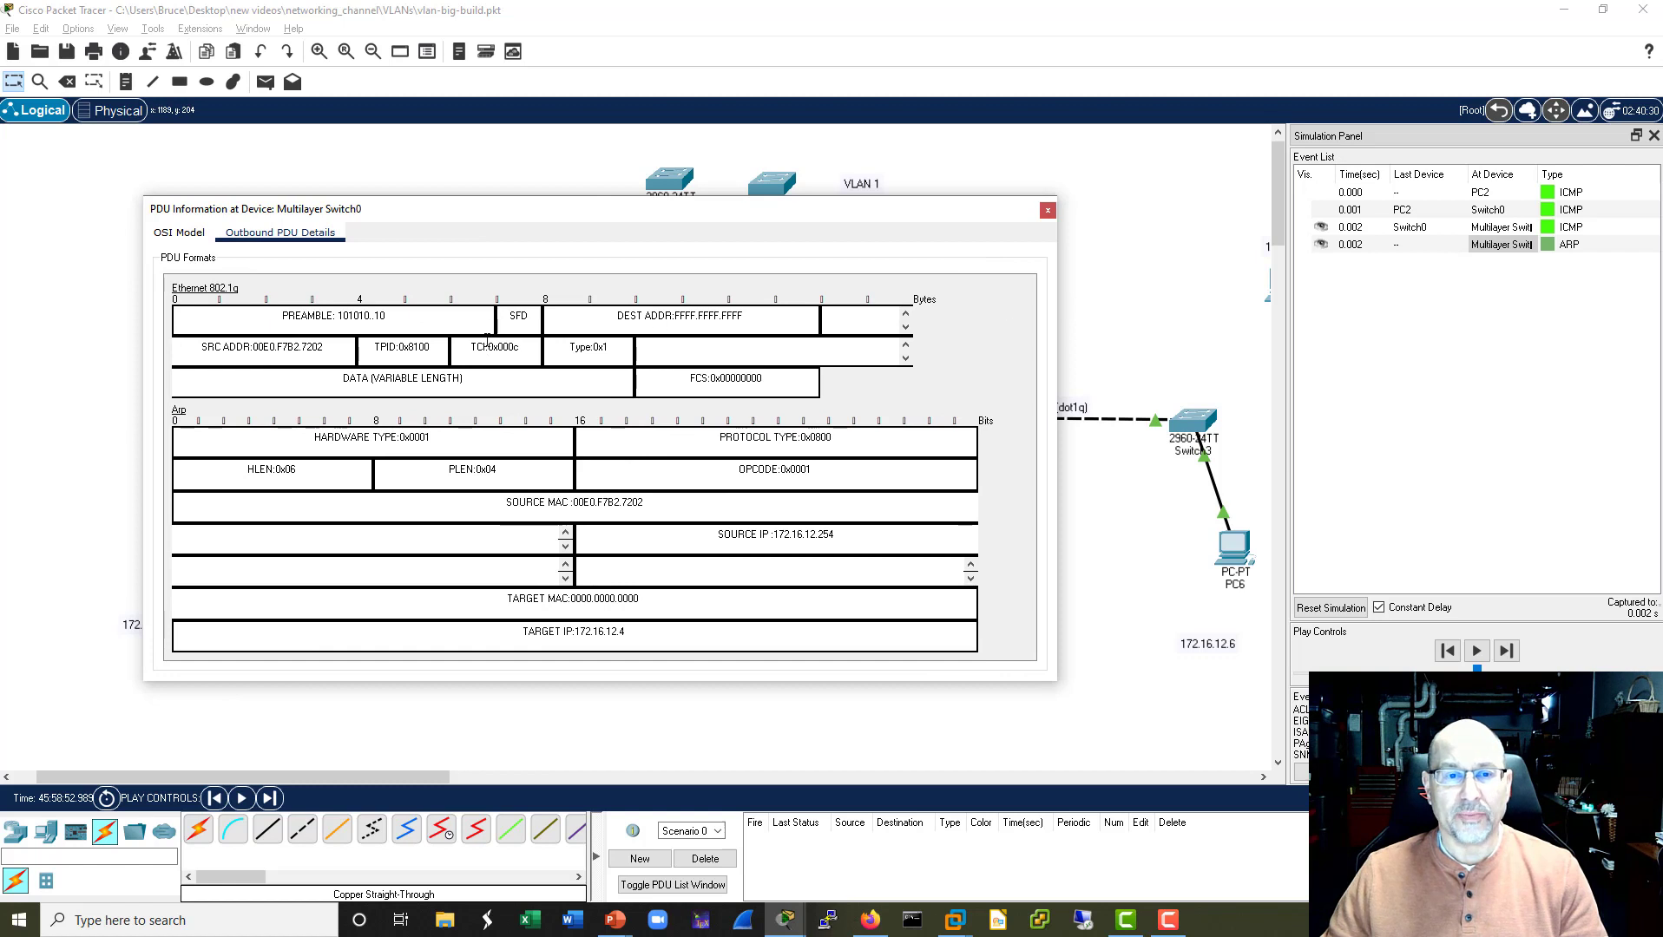
Inspect the 802.1Q TPID and TCI fields of the outbound ARP frame, and close the PDU information.
left_click_drag(519, 348, 374, 348)
left_click(435, 347)
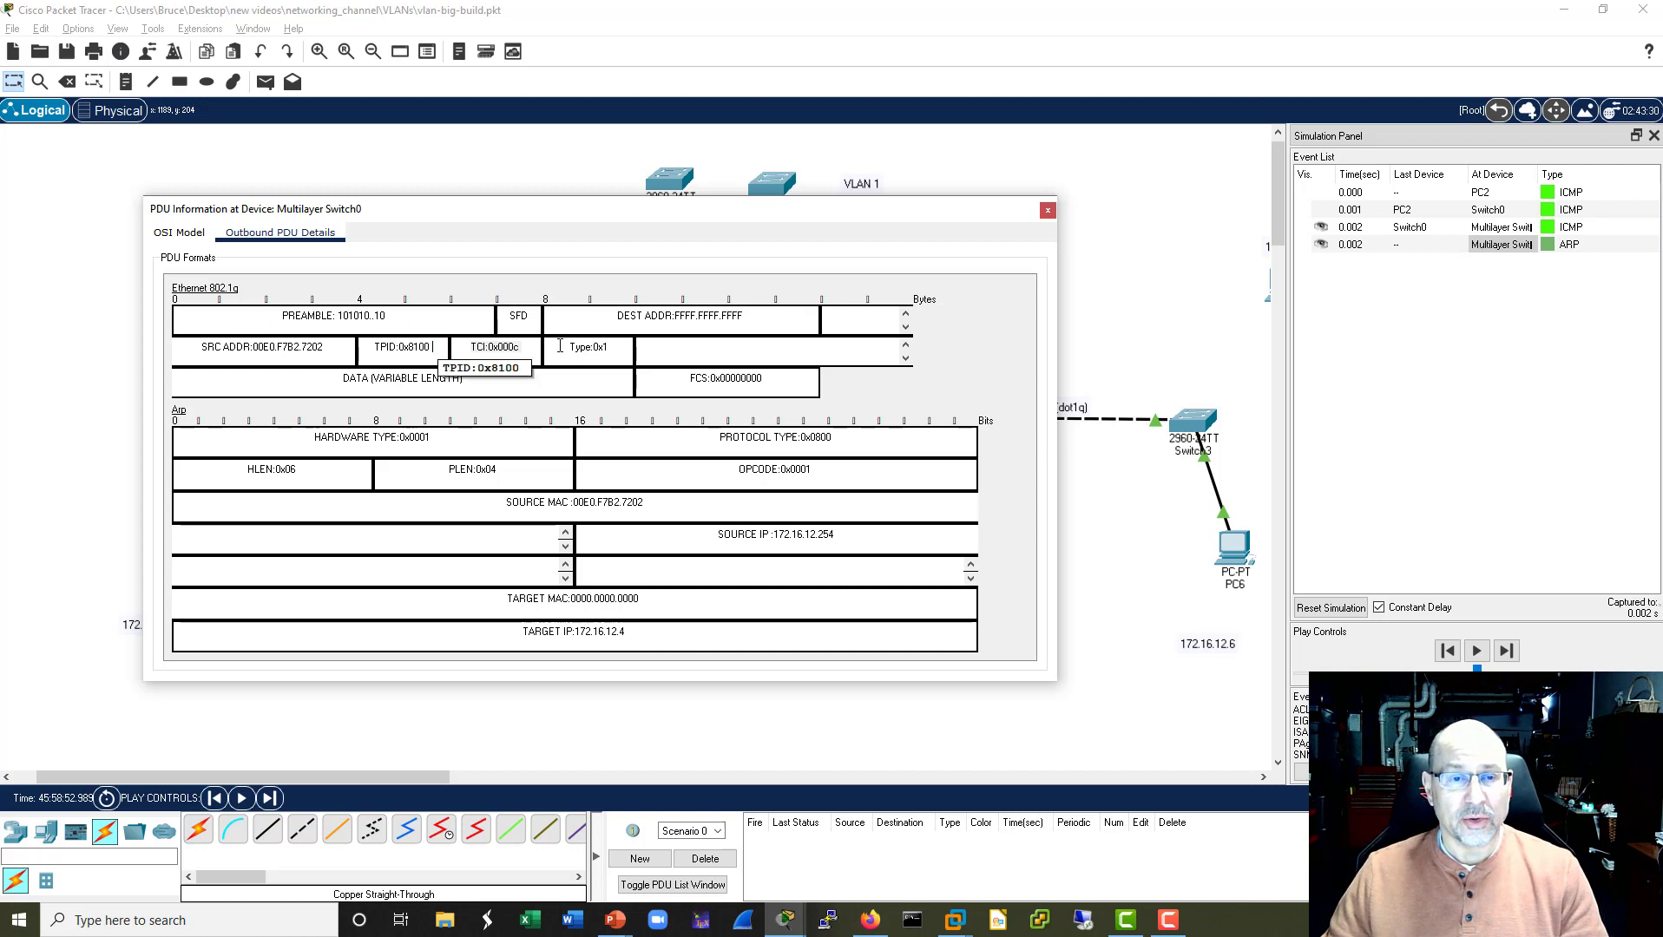
left_click_drag(522, 348, 462, 347)
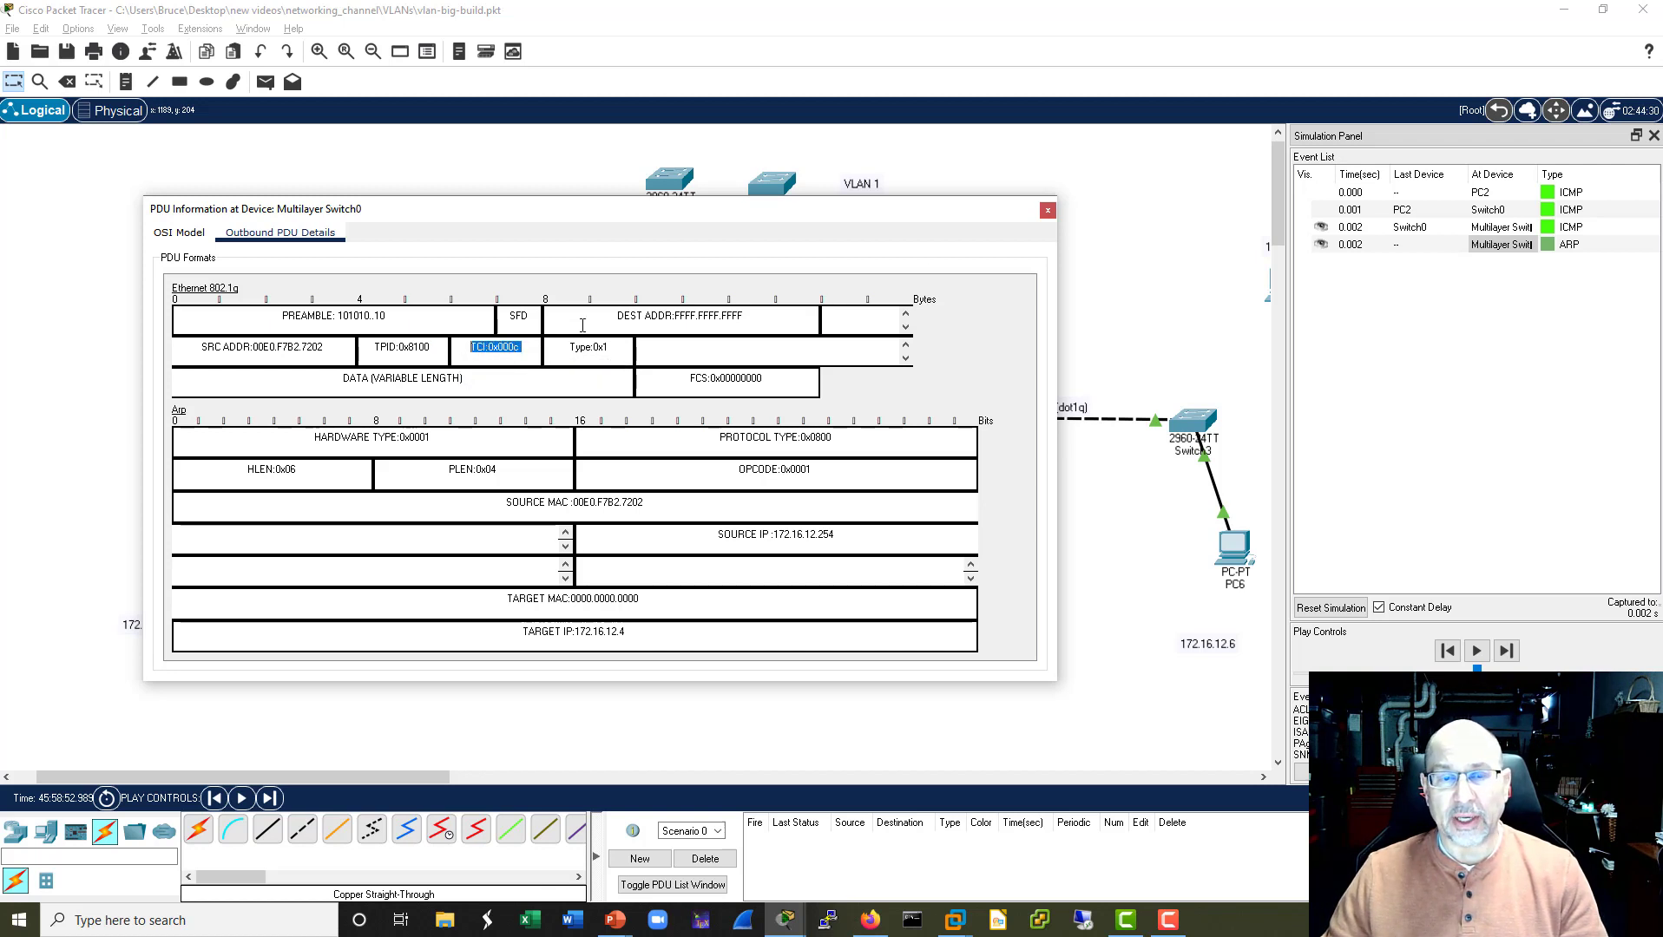
left_click(1047, 210)
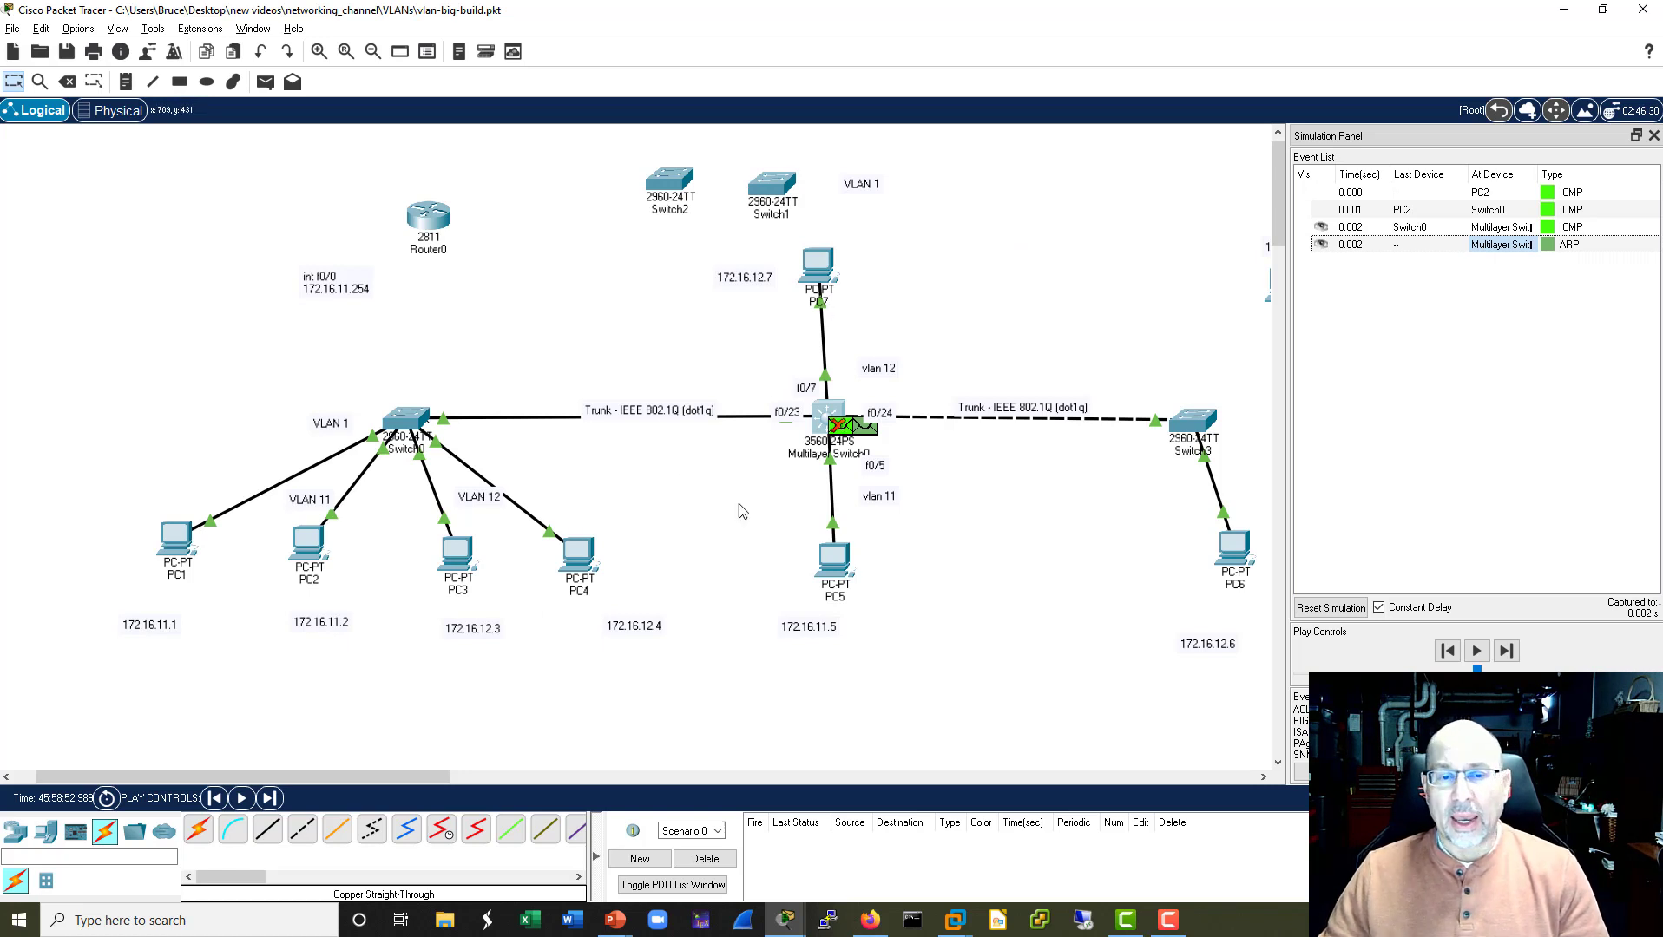
Advance the simulation four events to follow the ARP exchange through PC4 back to Multilayer Switch0, and open the final ARP event's PDU information.
left_click(1507, 652)
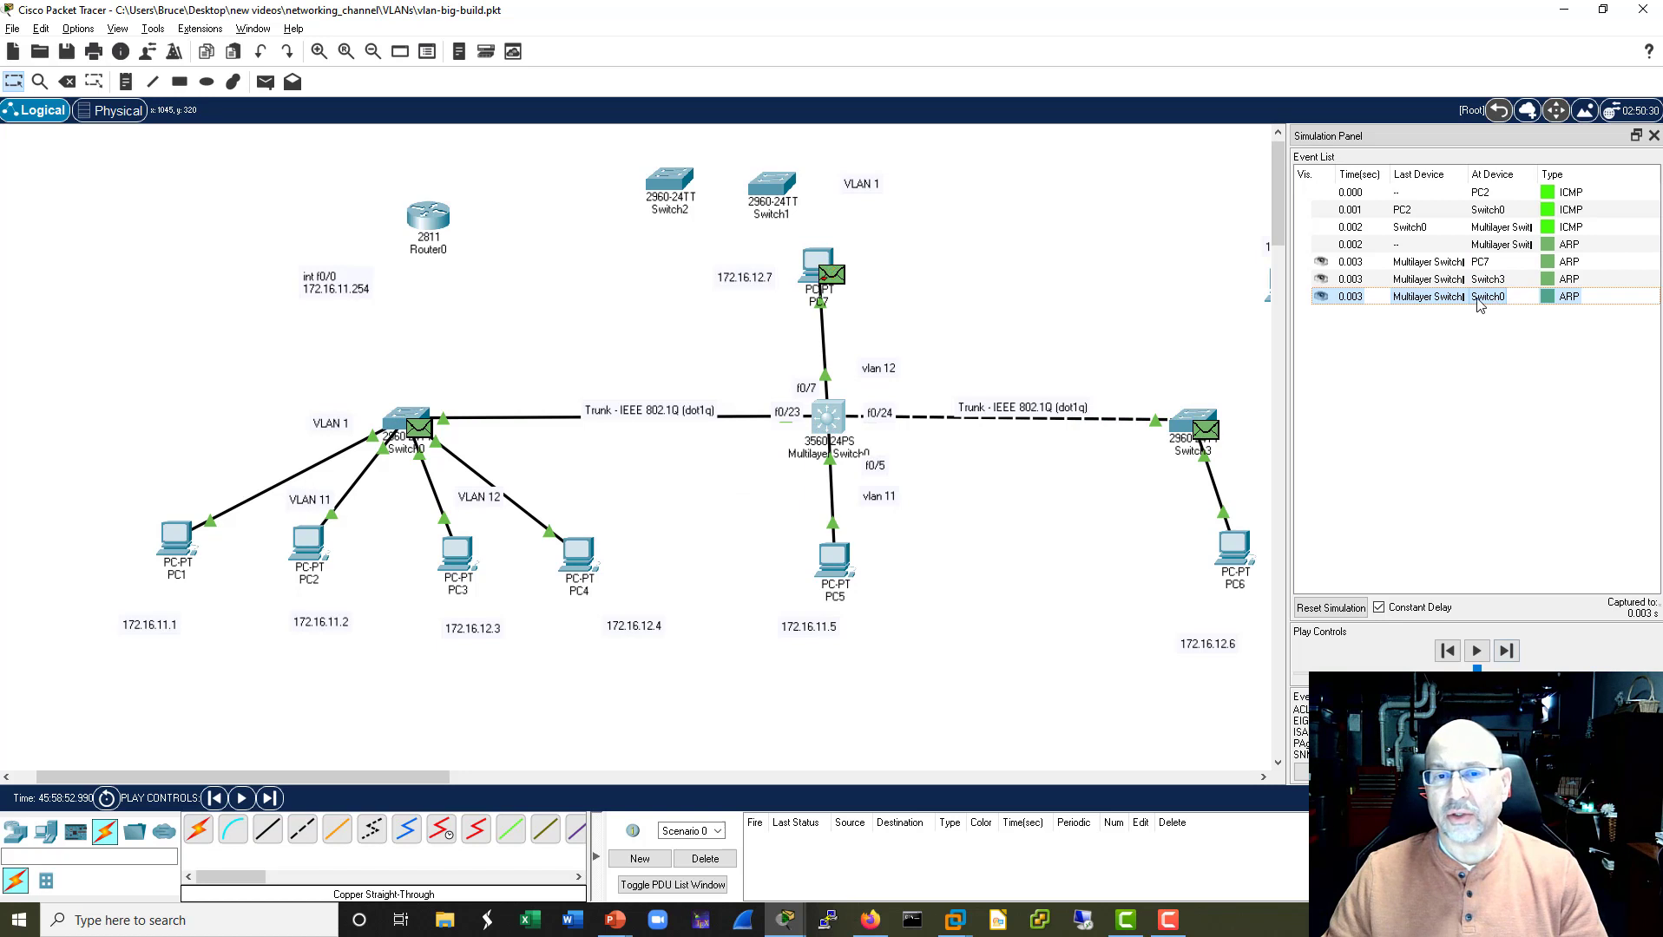
left_click(1505, 652)
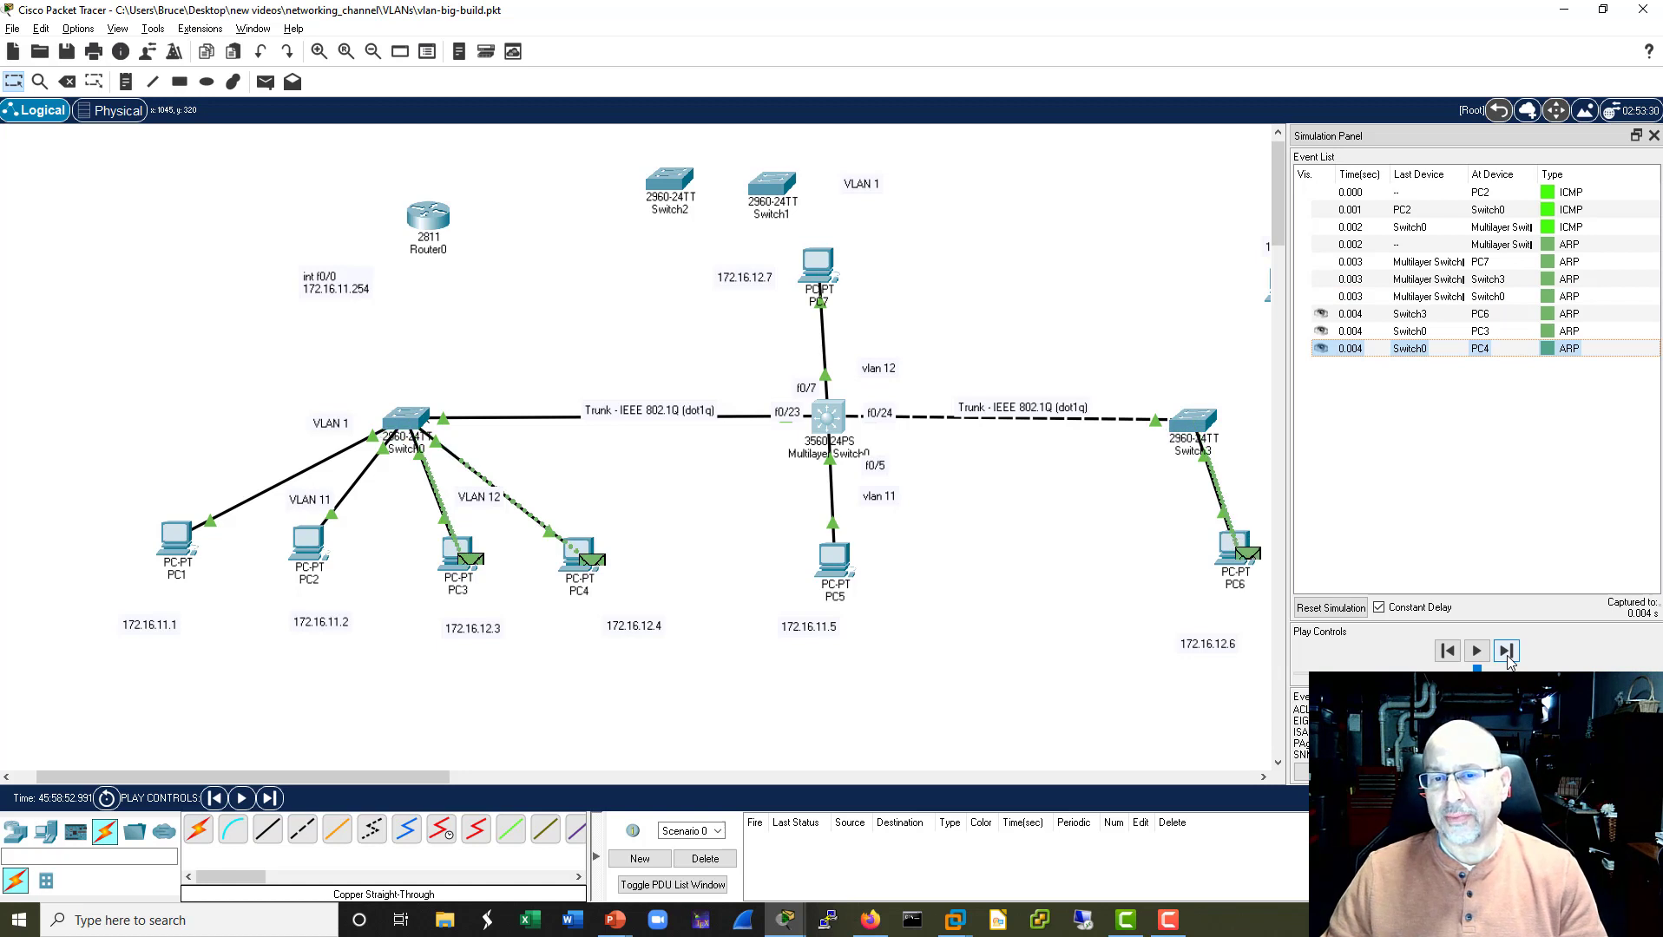
left_click(1506, 652)
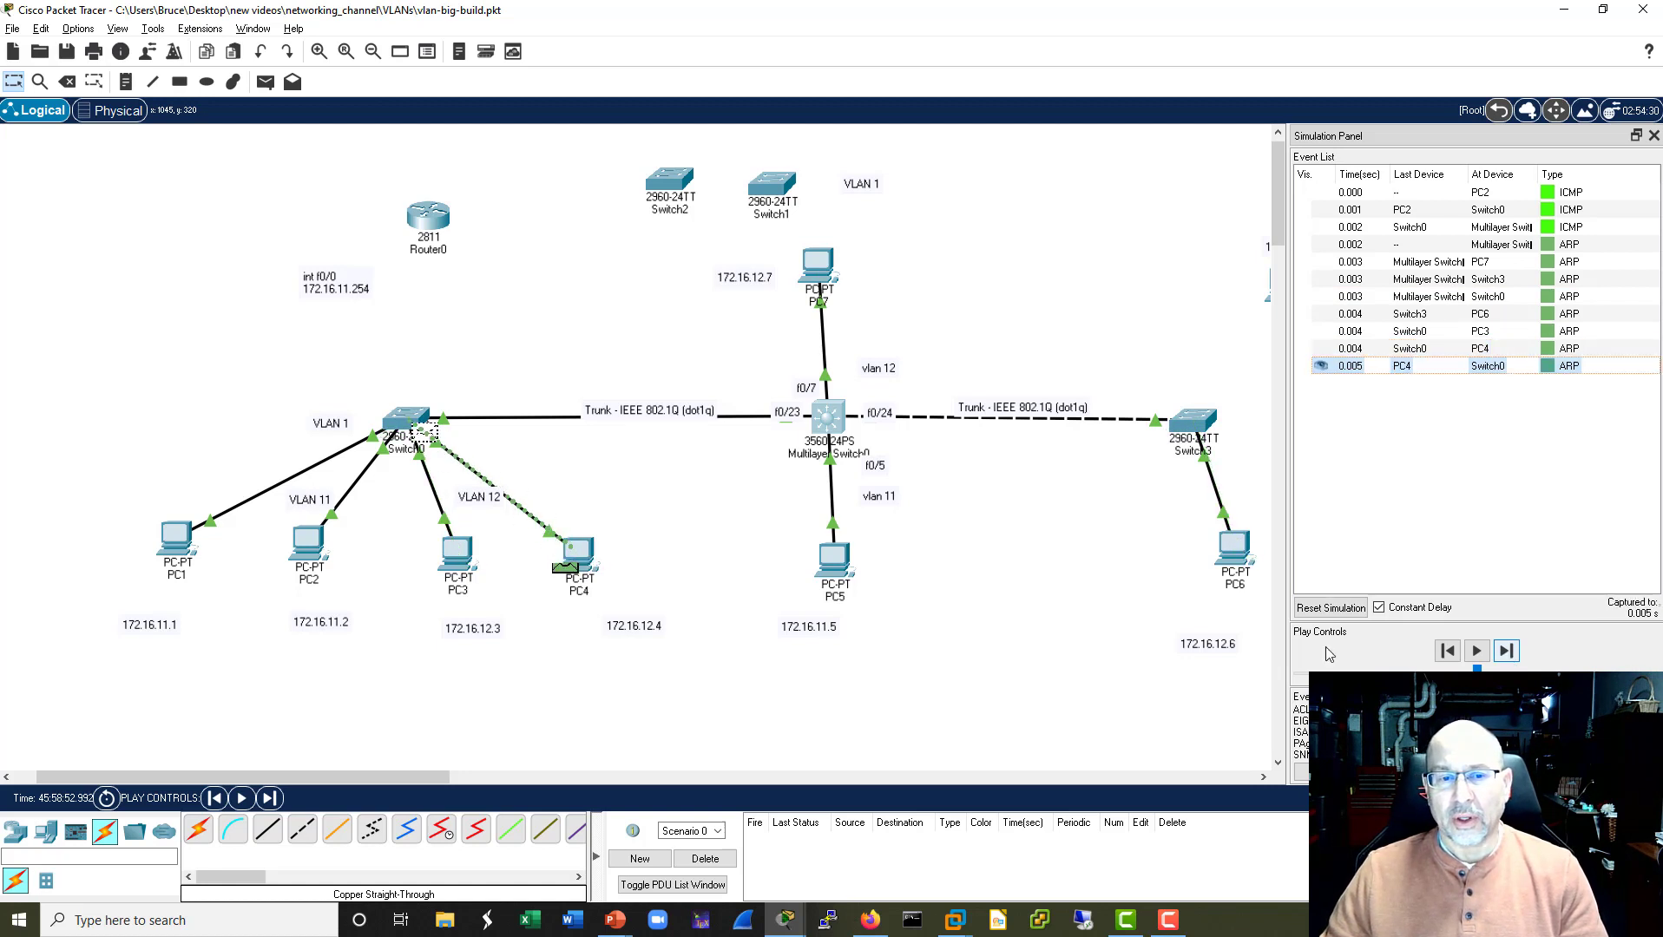
left_click(1506, 652)
left_click(1480, 383)
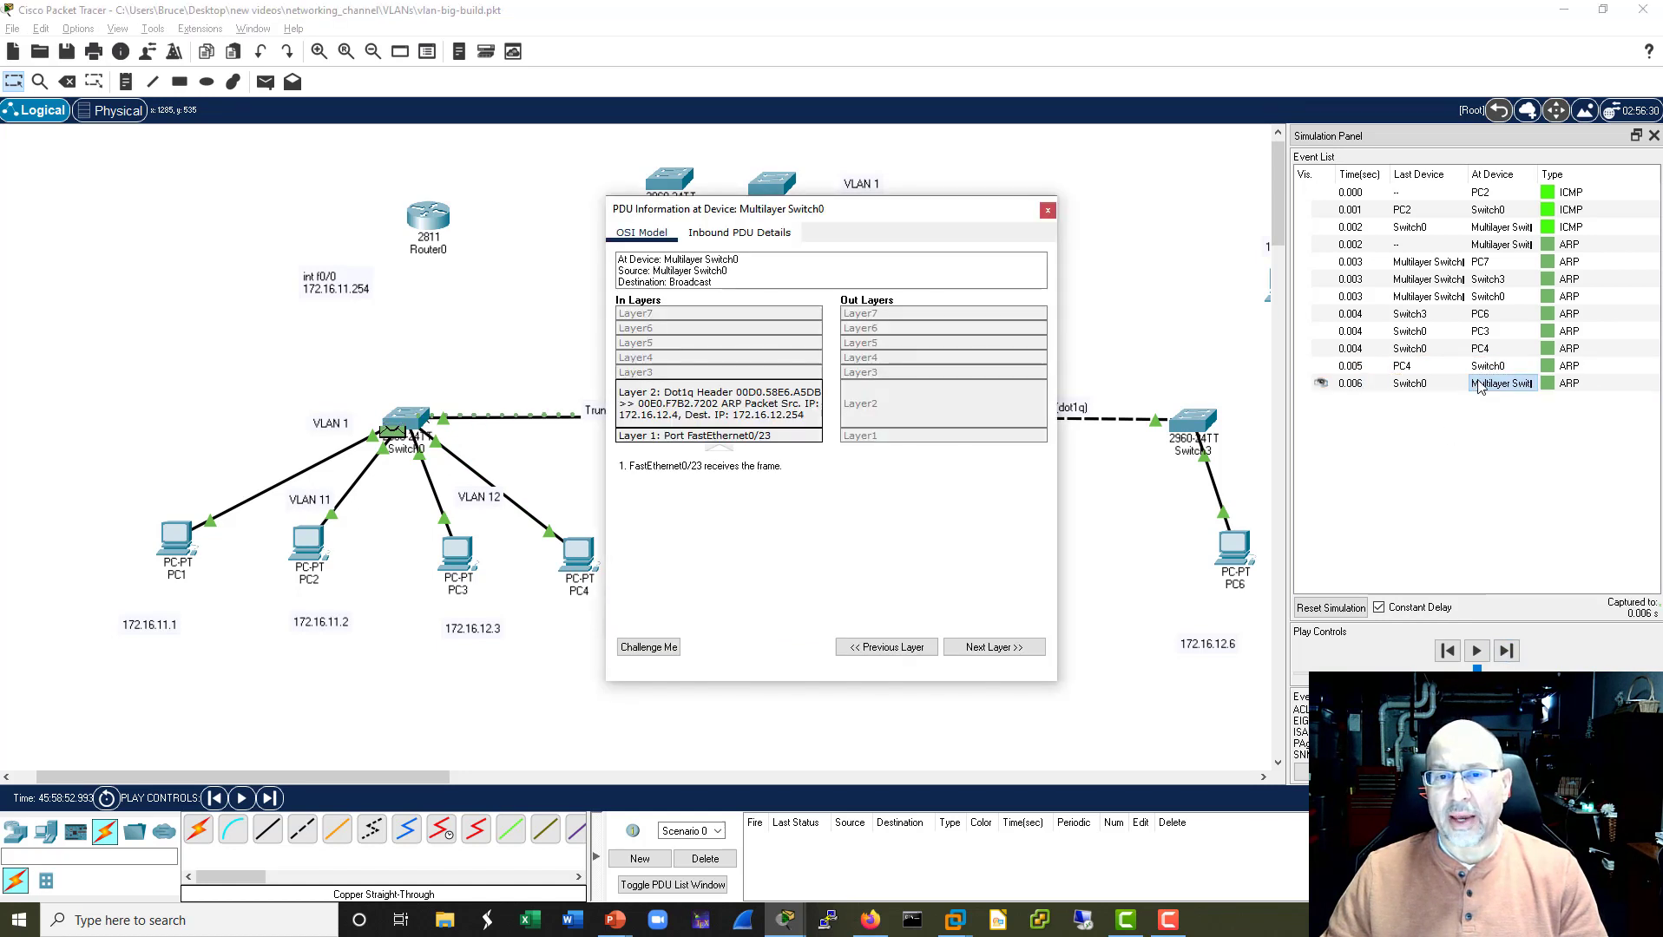
Examine the inbound PDU details of the 0.006 s ARP frame at Multilayer Switch0, widening the window to show the 802.1Q fields.
left_click(733, 232)
left_click_drag(1060, 282, 1434, 282)
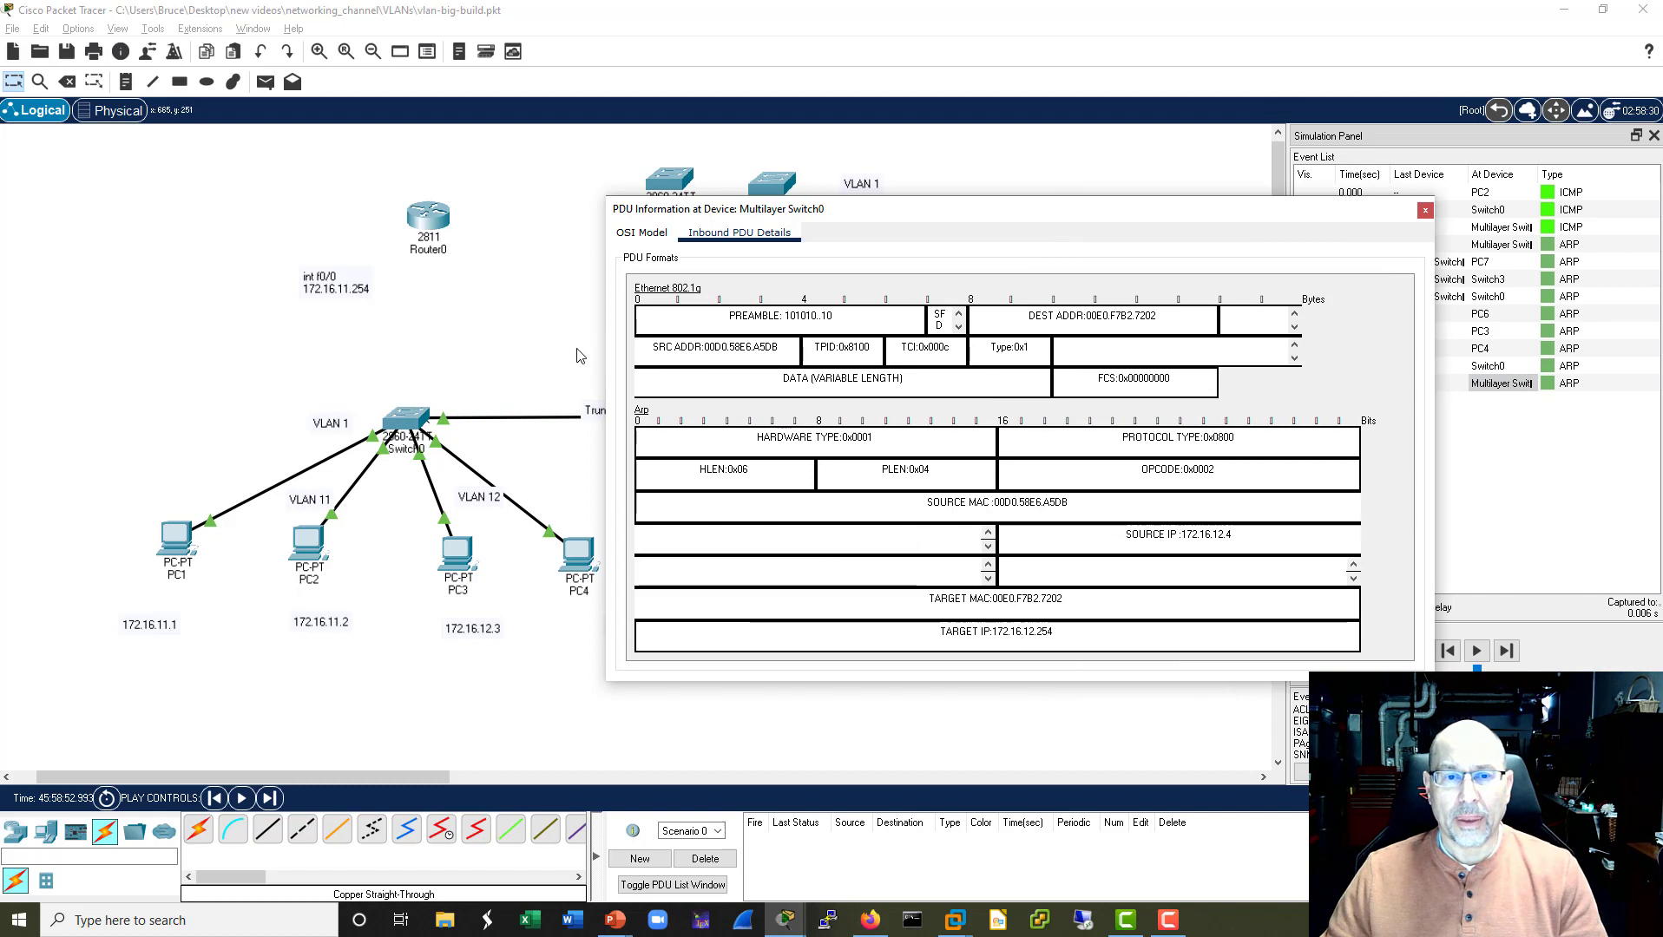
left_click_drag(604, 349, 415, 347)
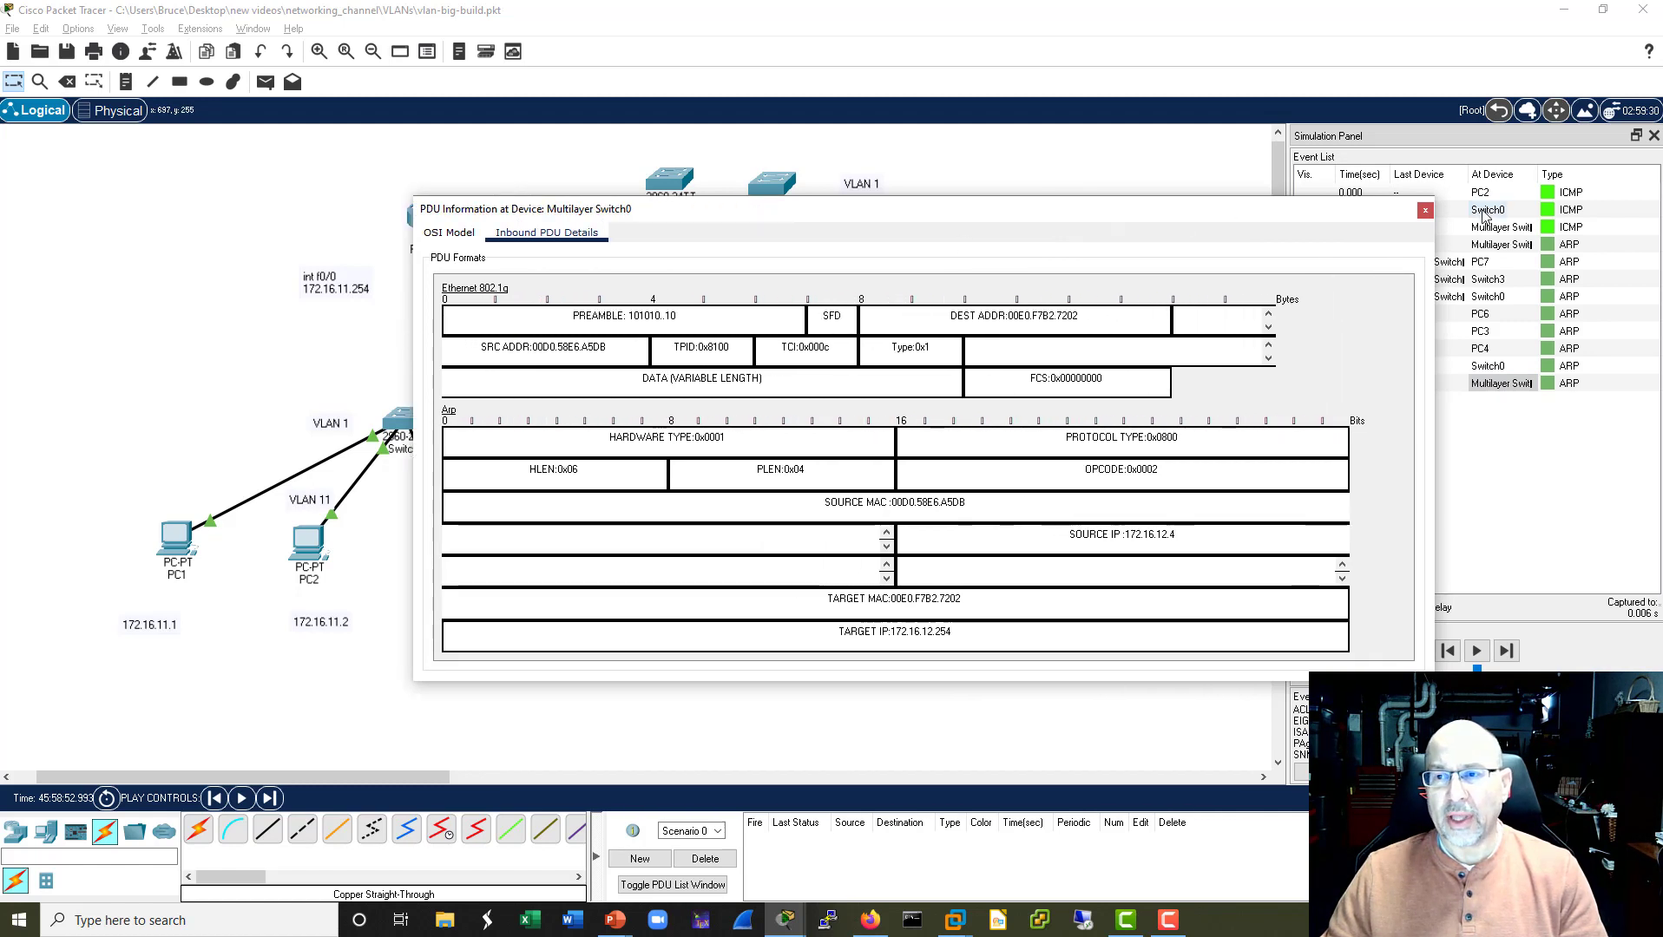
left_click(1424, 213)
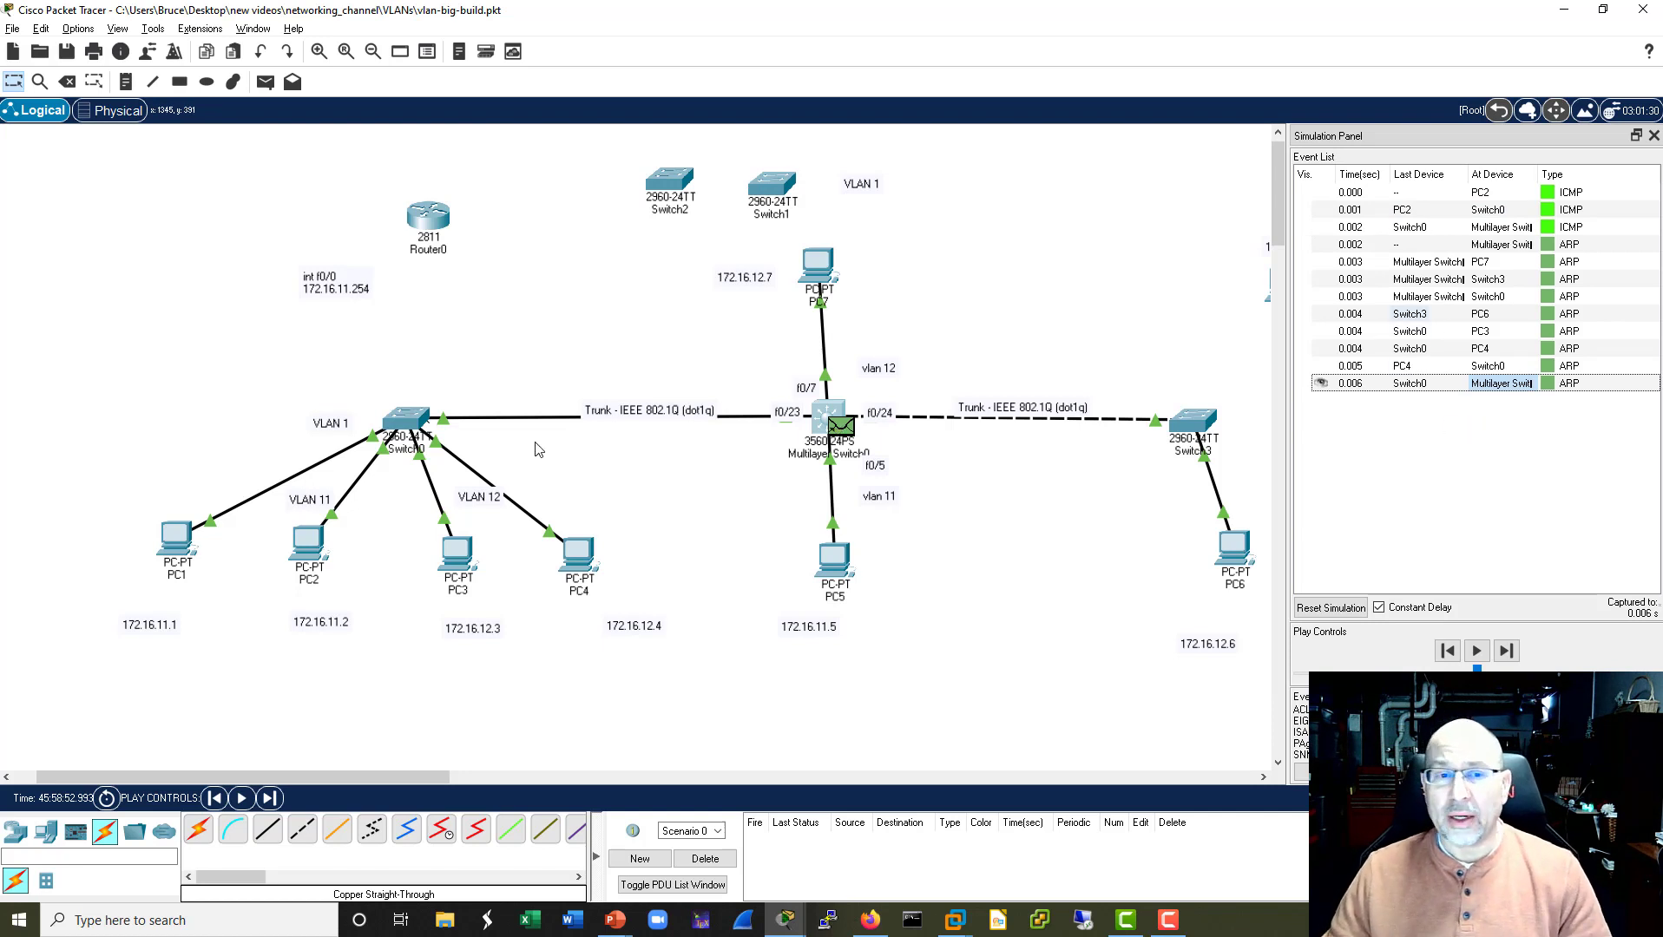
left_click_drag(405, 429, 412, 421)
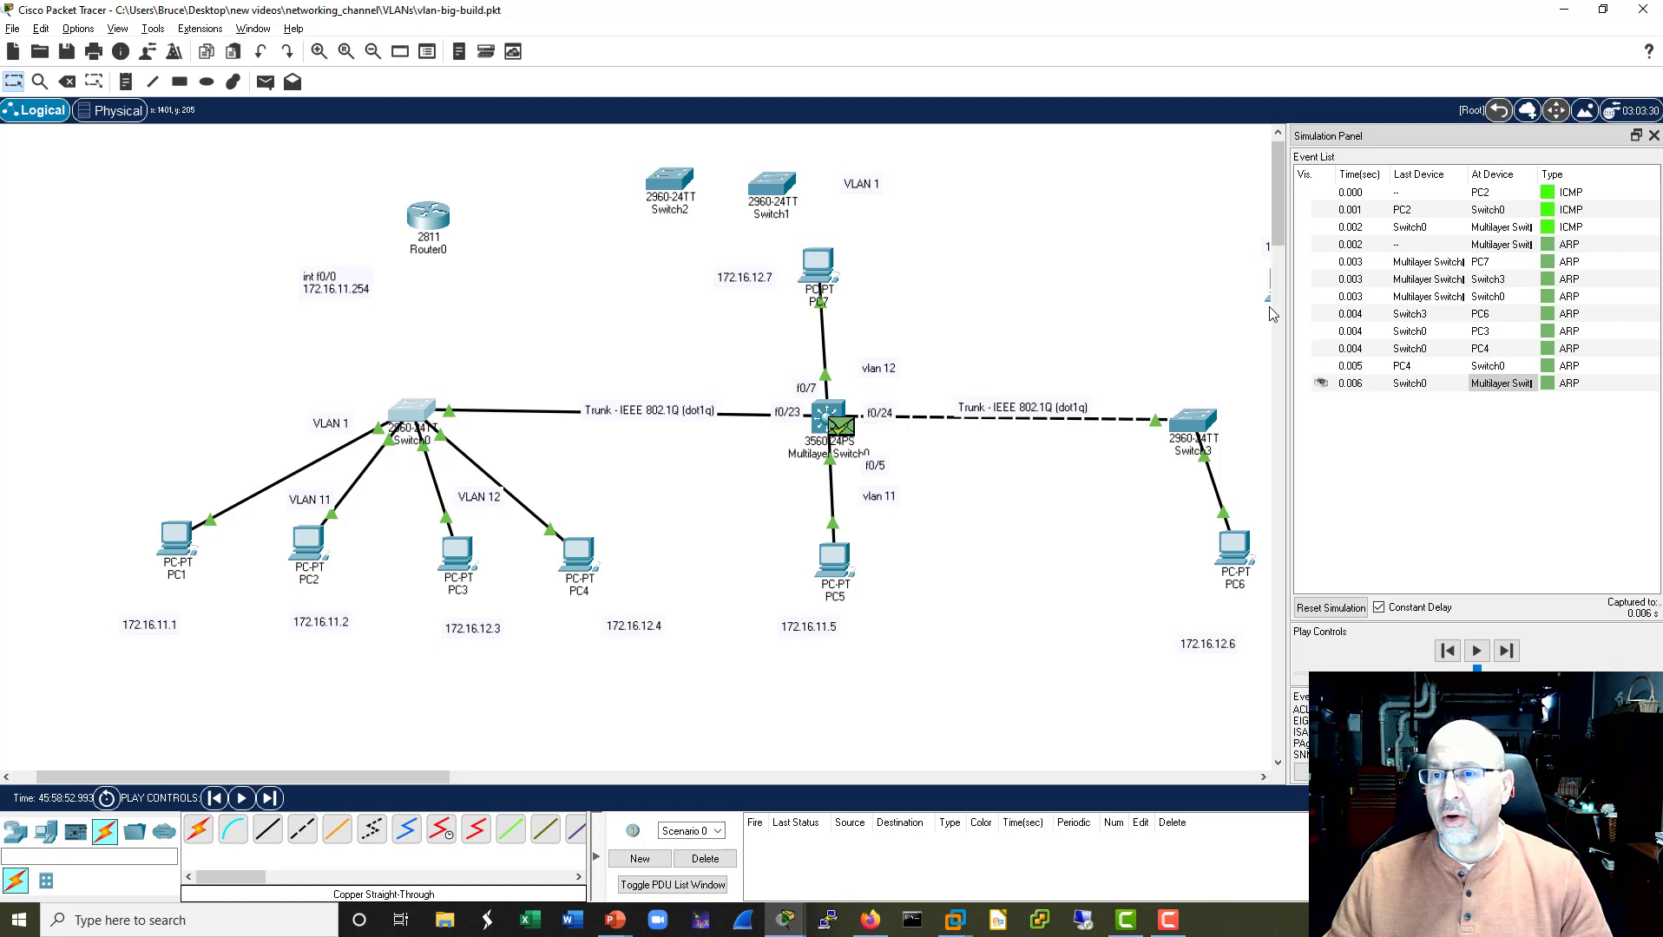
scroll(1272, 319, "down", 5)
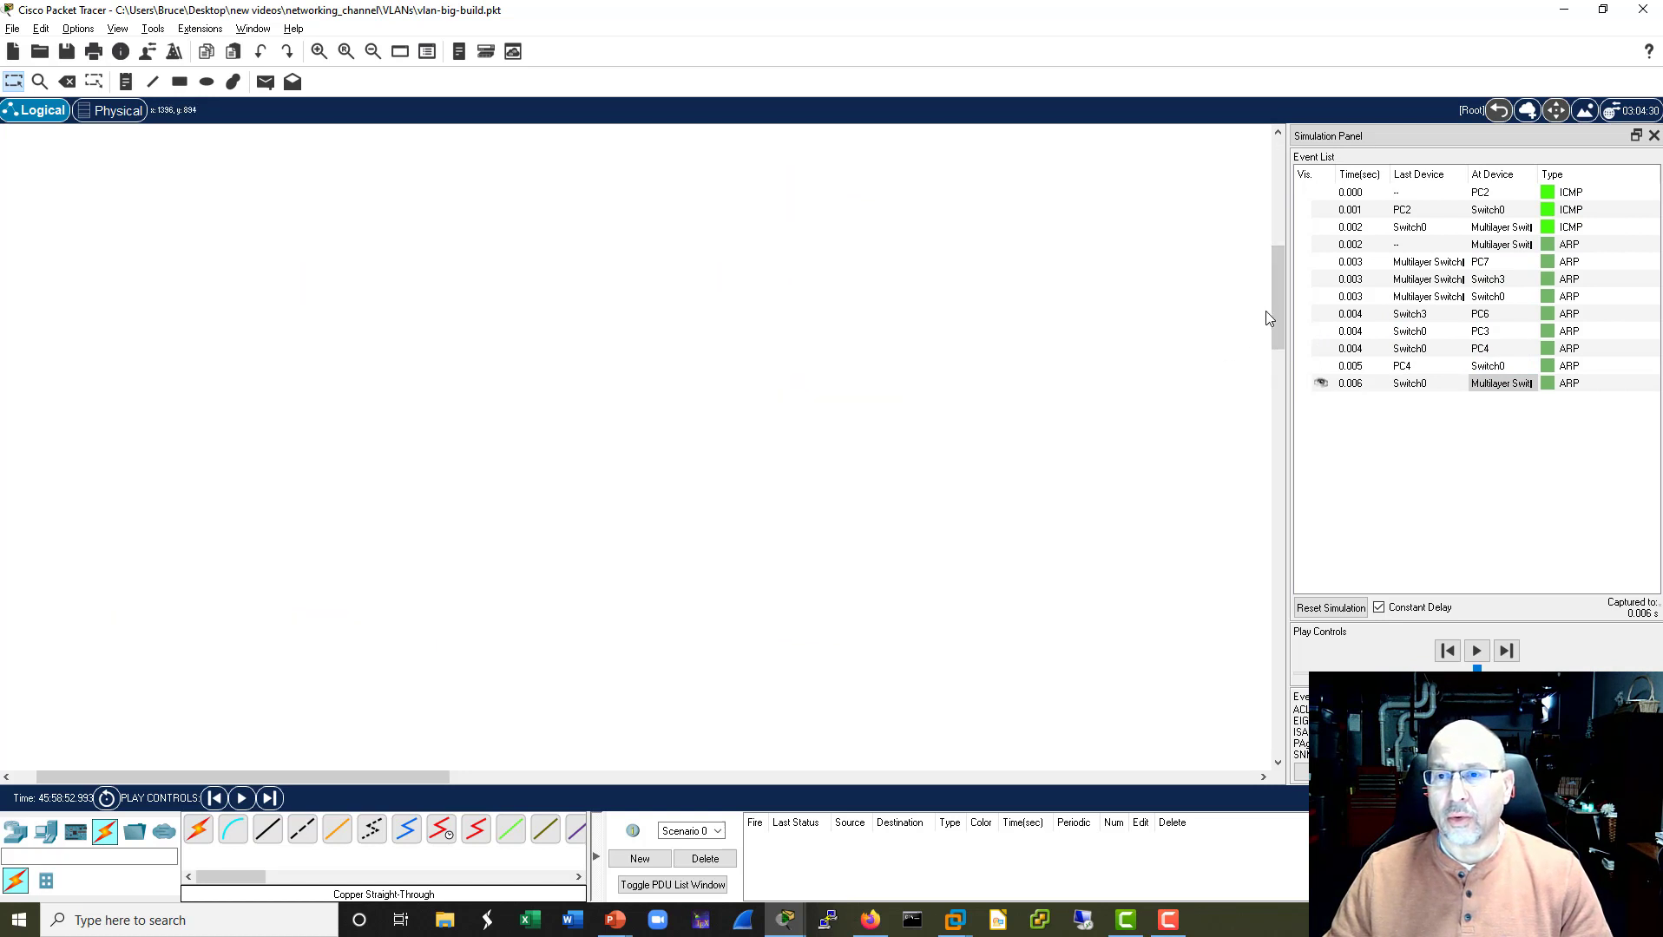
scroll(1276, 269, "up", 5)
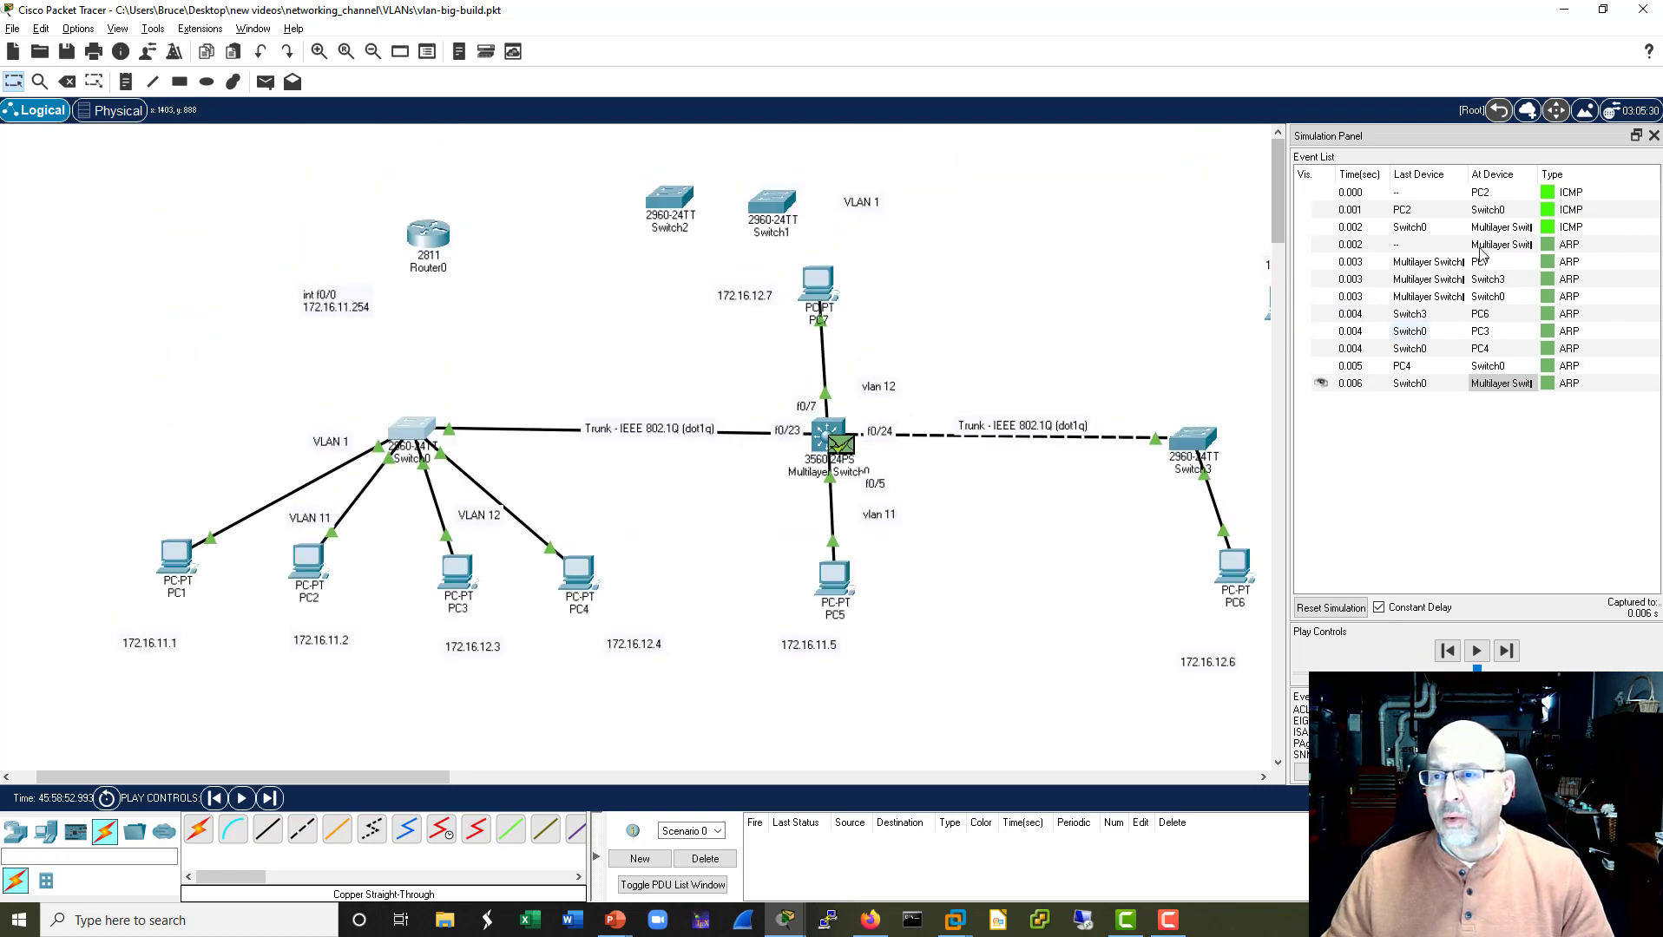
Inspect the inbound 802.1Q TCI field of the 0.002 s ICMP frame from Switch0 at Multilayer Switch0.
left_click(1421, 231)
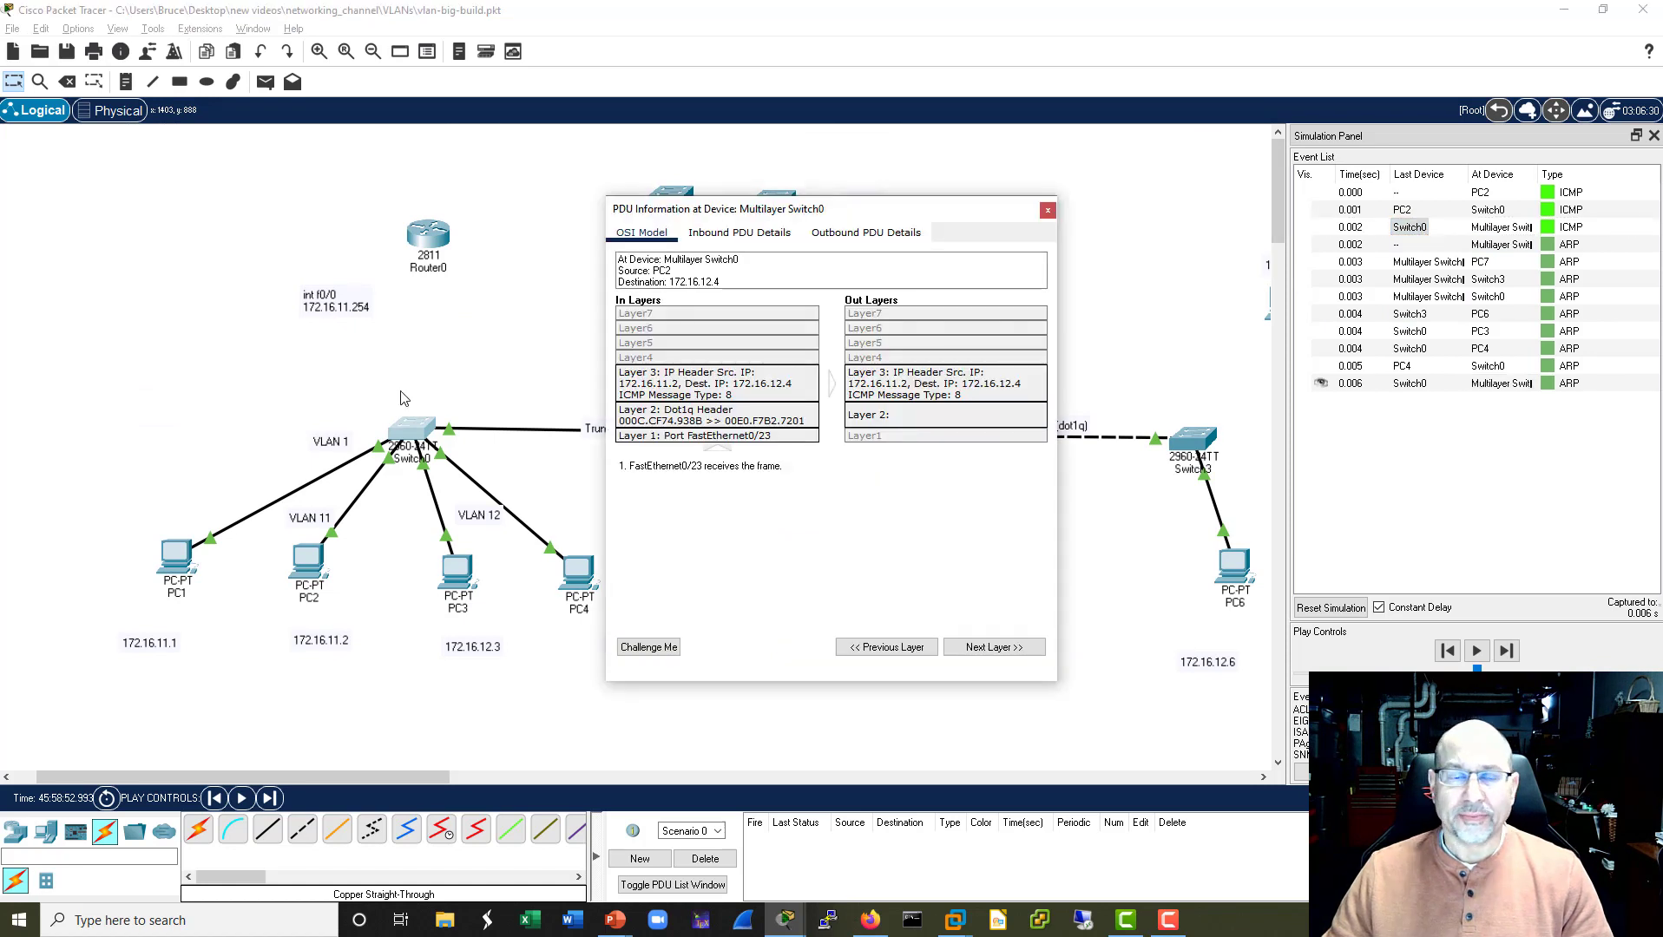
left_click_drag(604, 515, 539, 514)
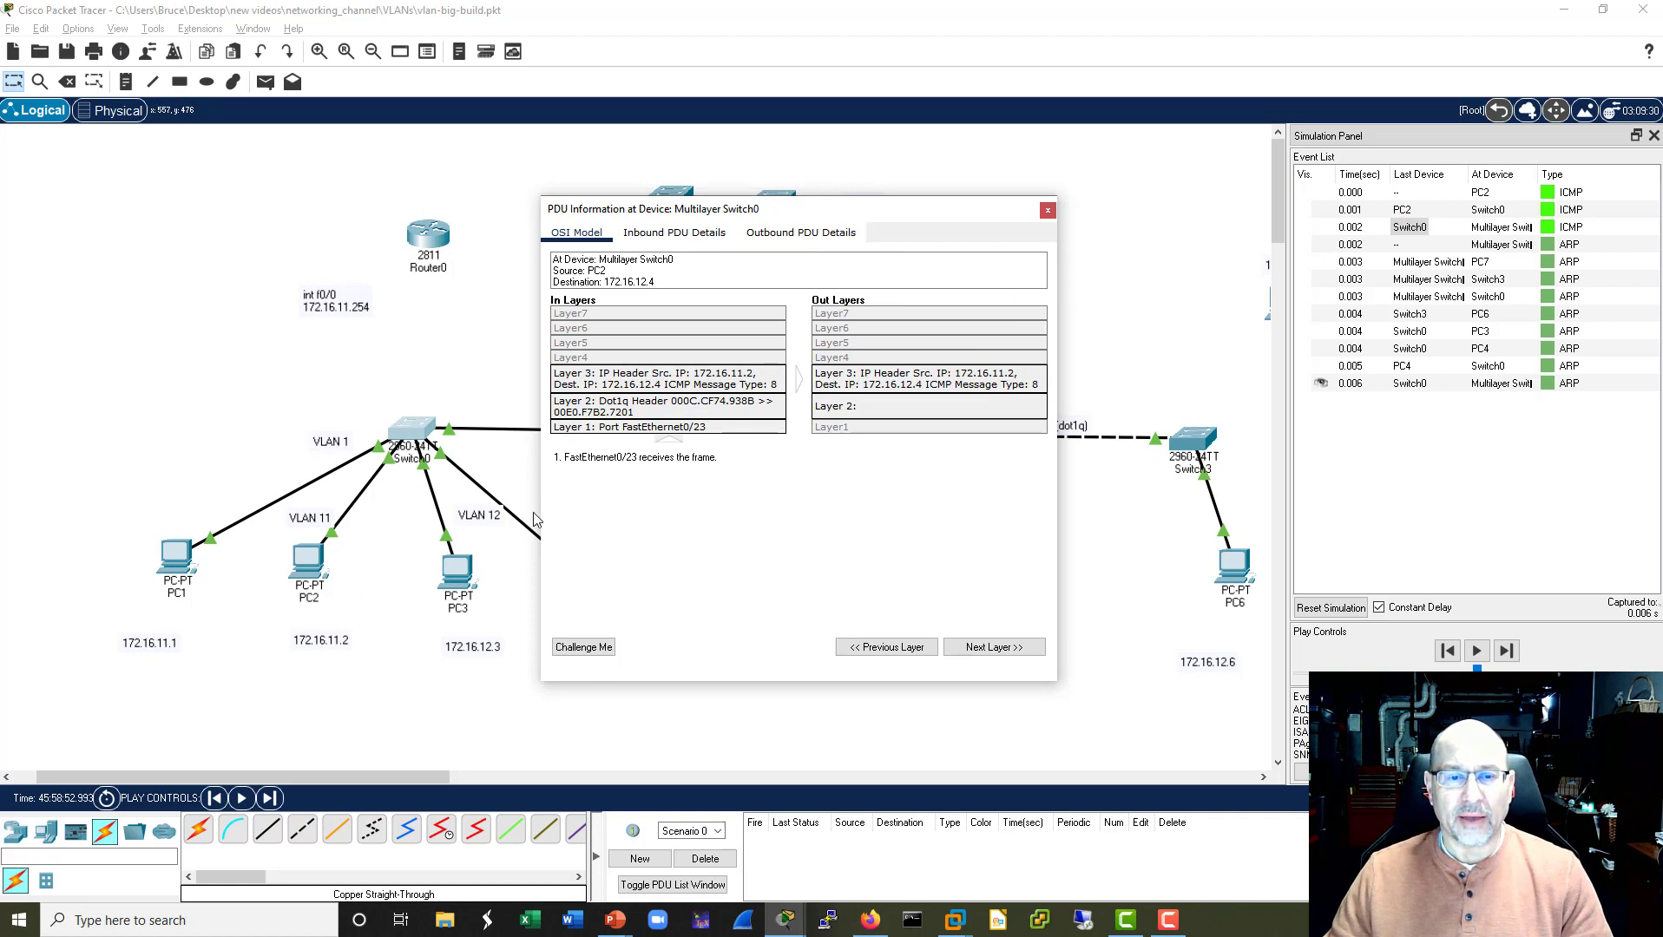
left_click_drag(540, 512, 295, 512)
left_click(436, 234)
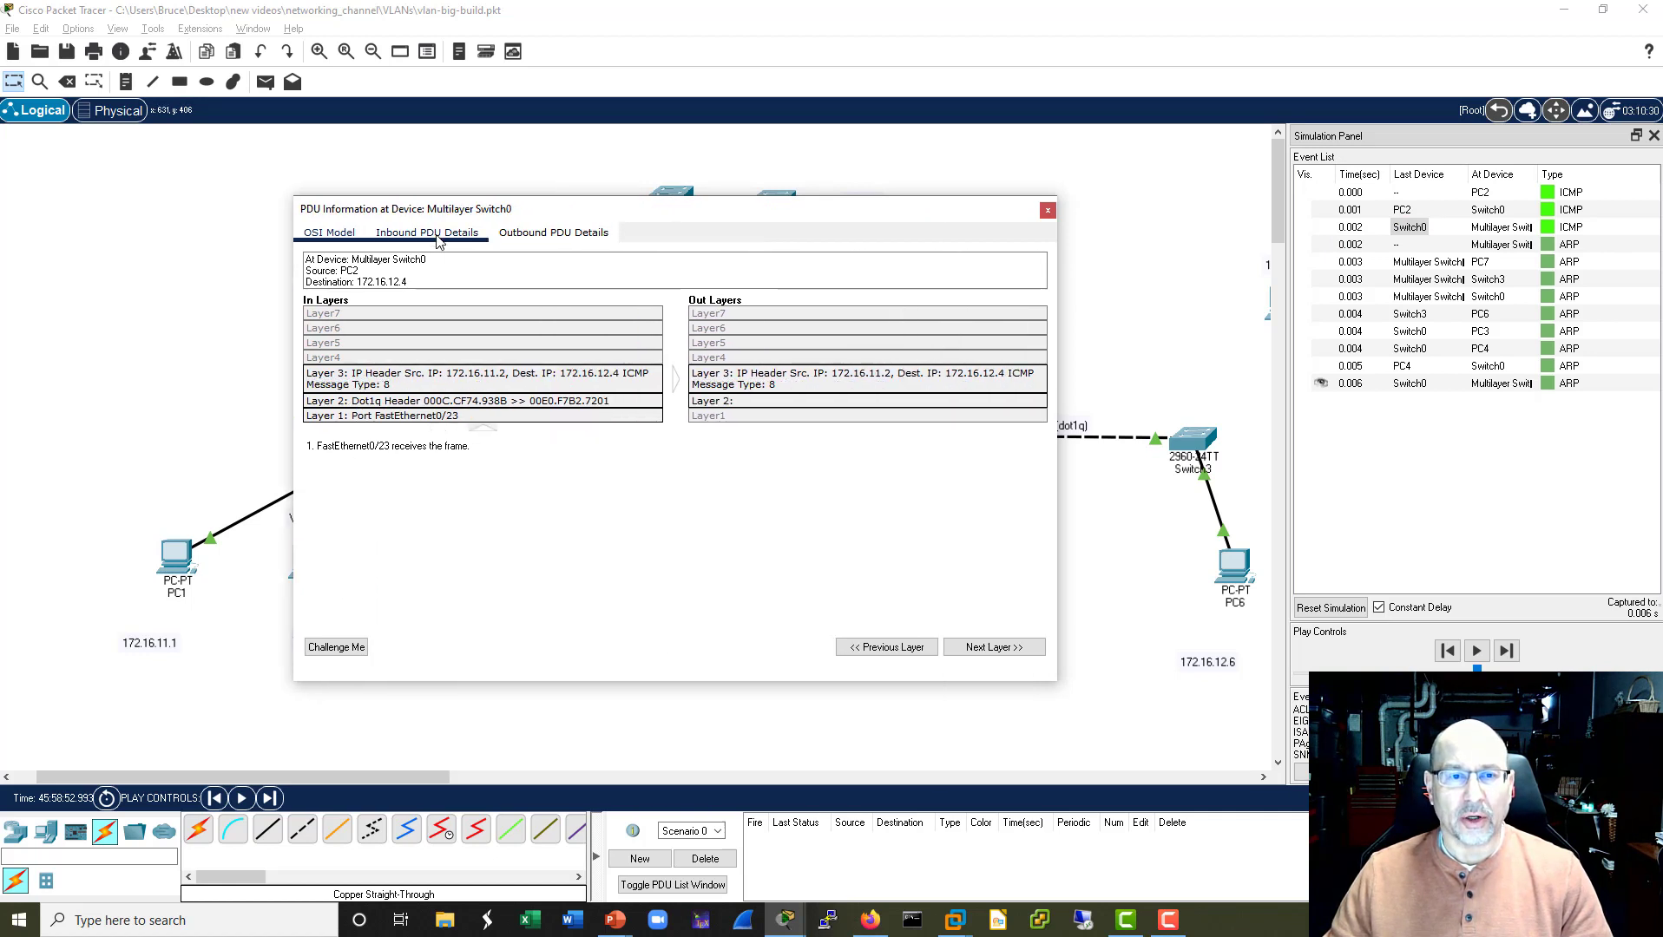
left_click_drag(612, 348, 559, 351)
left_click(489, 346)
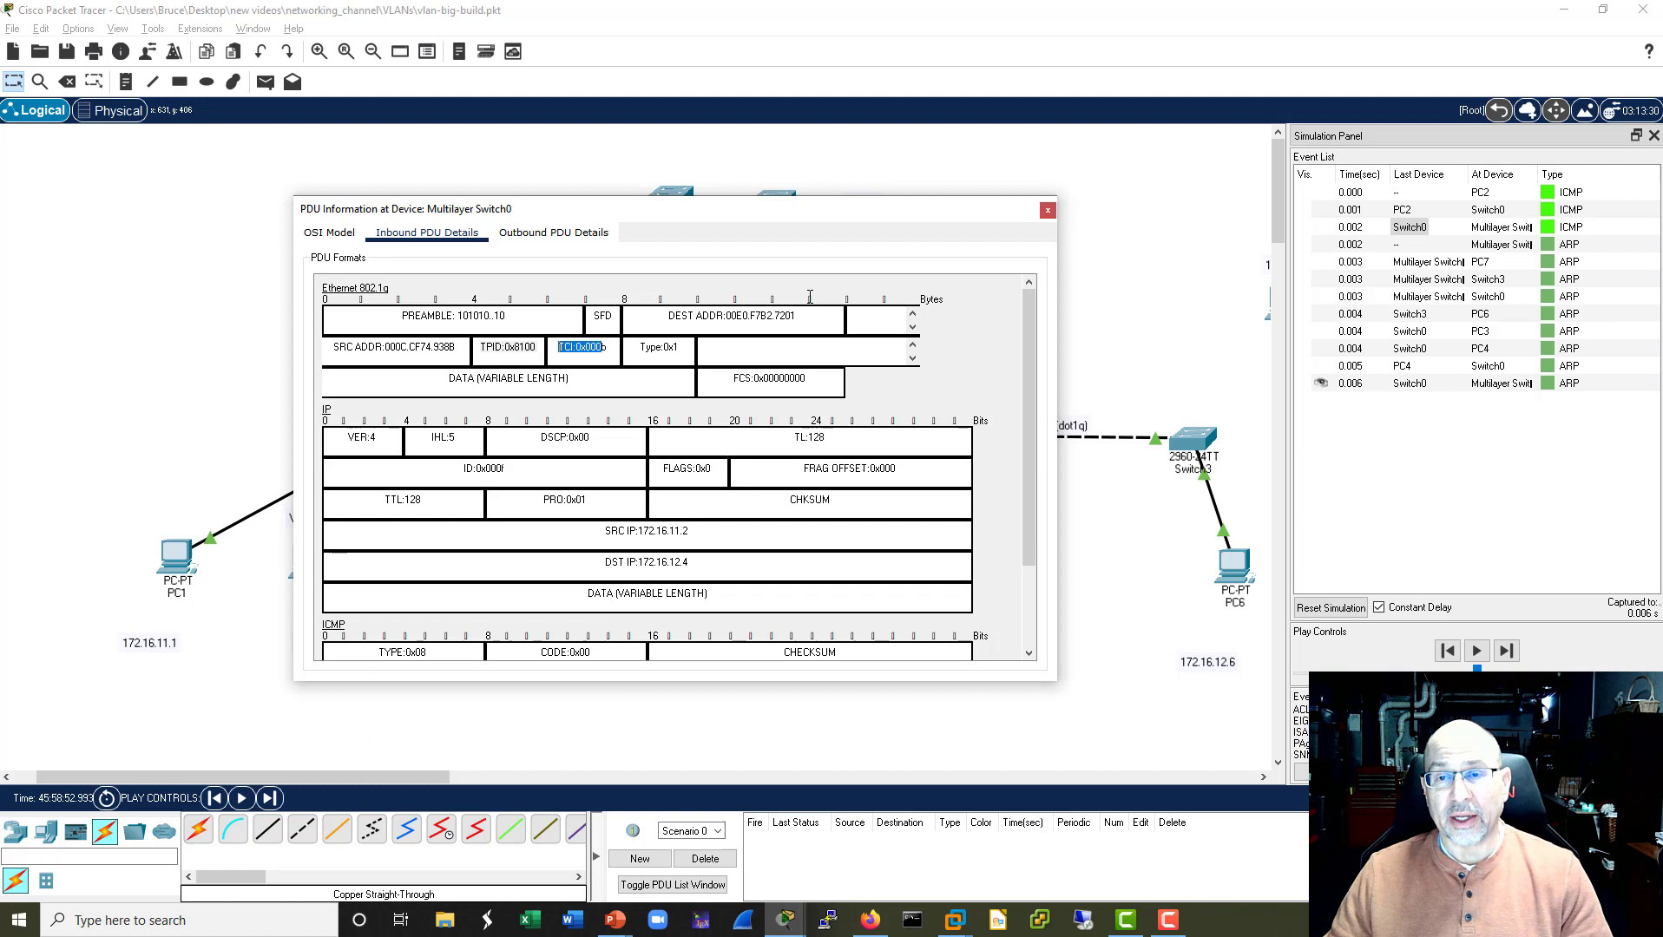
left_click(1047, 210)
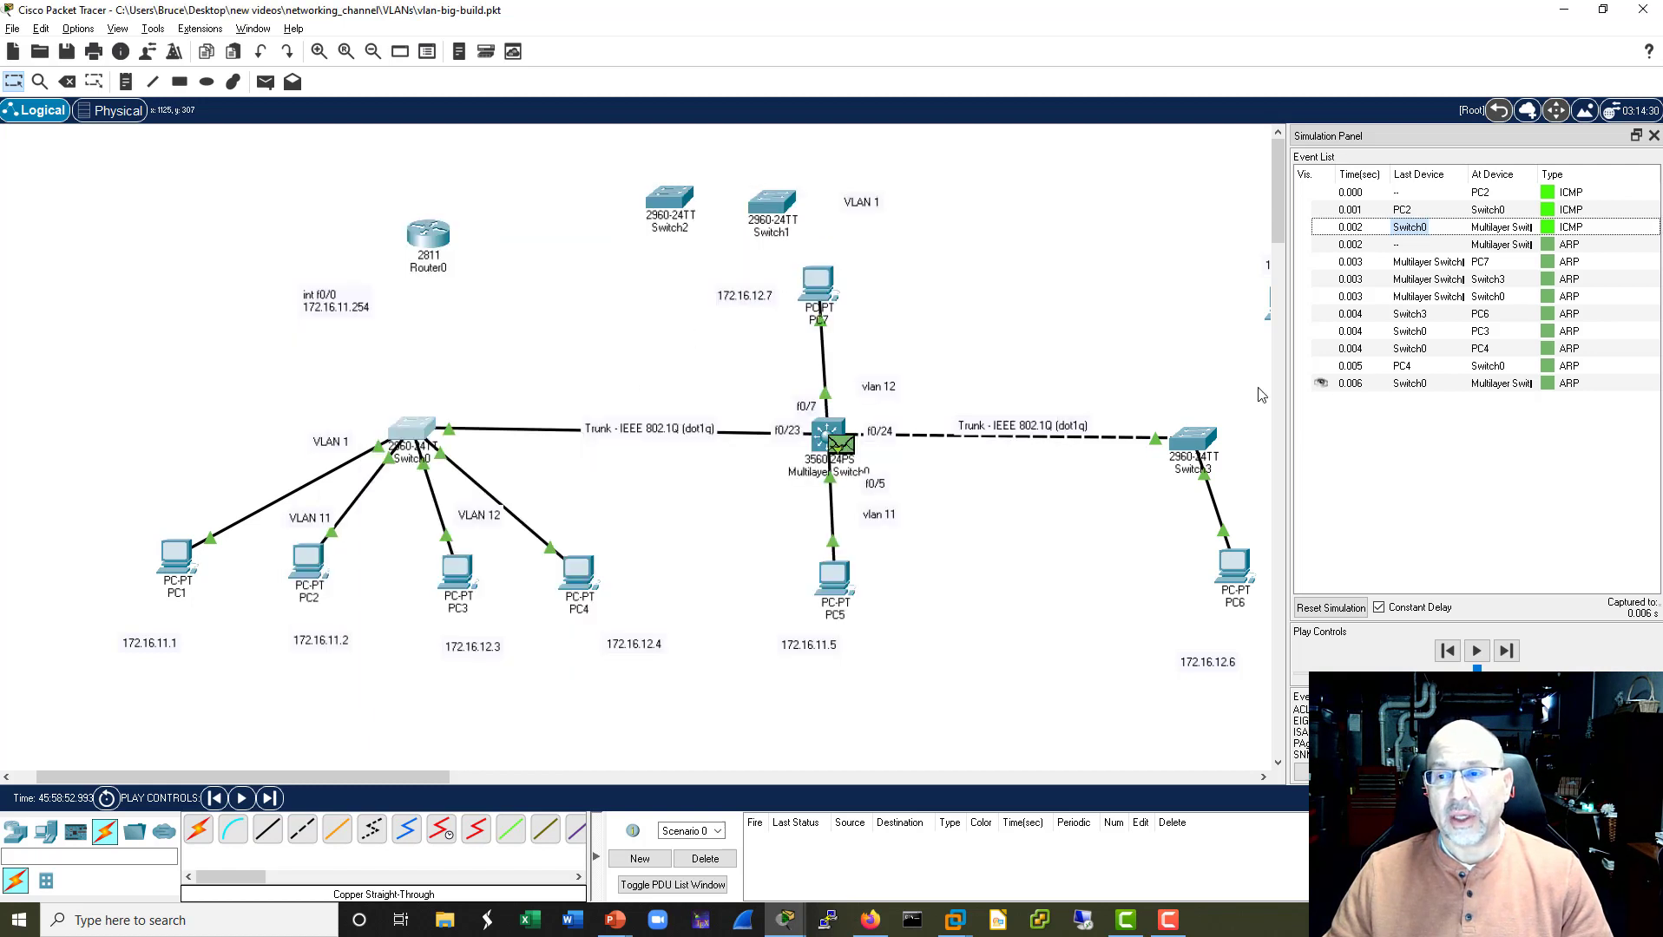
Review the OSI model information for the 0.002 s ARP request at Multilayer Switch0 and the 0.003 s ARP frame at PC7.
left_click(1448, 244)
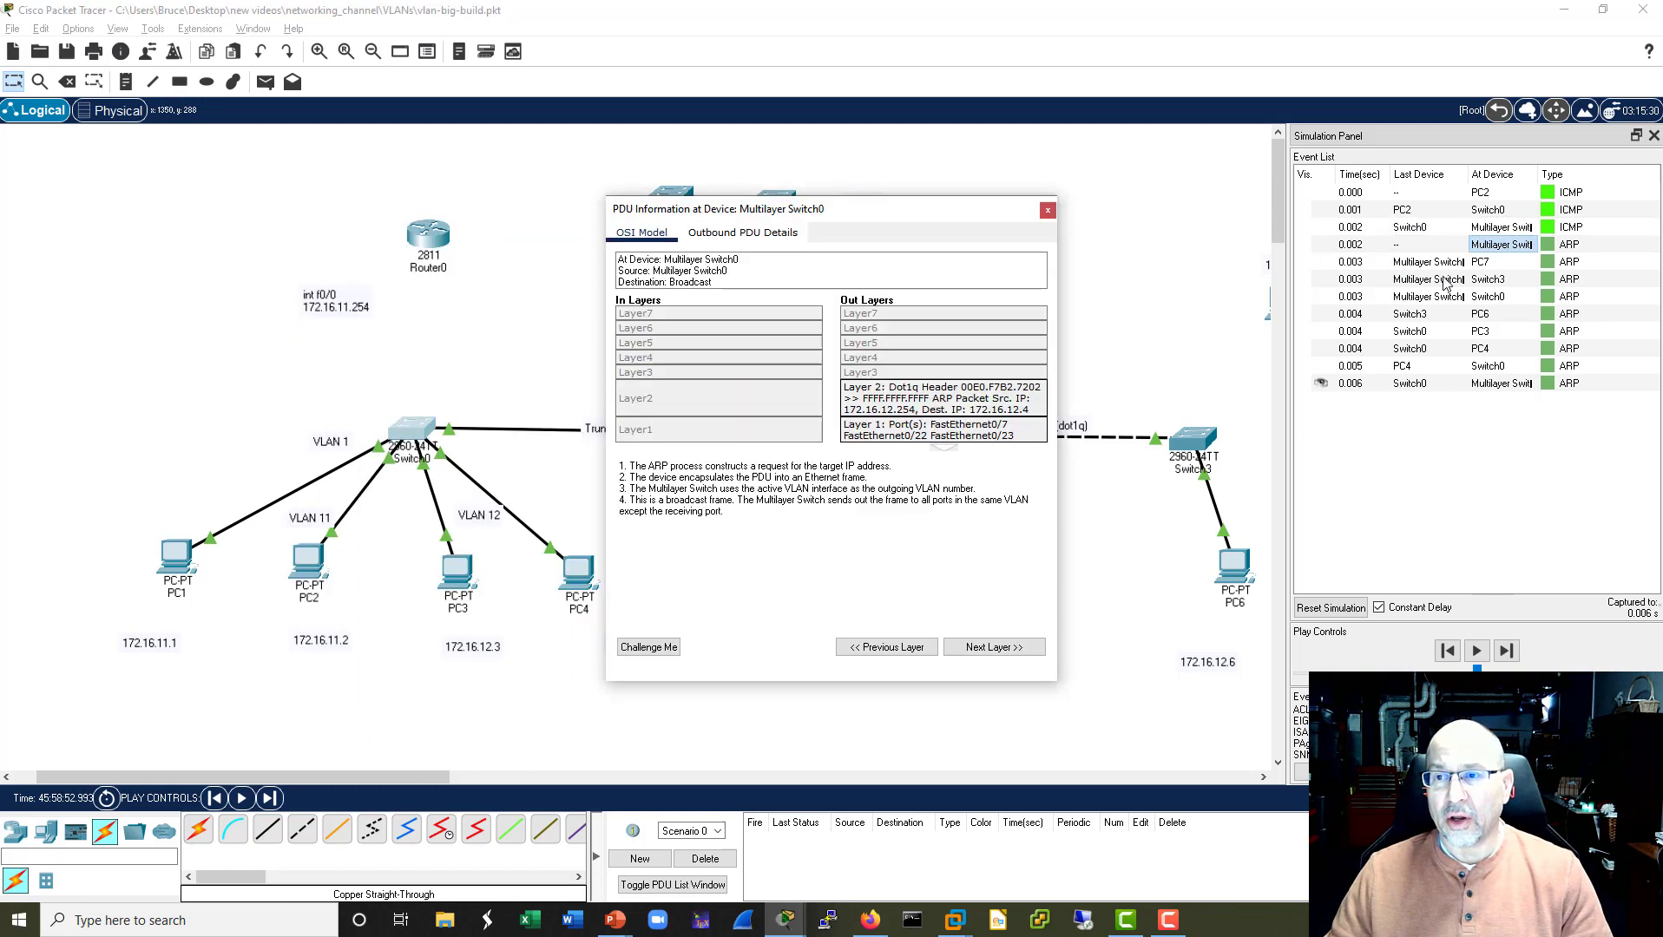
left_click(1048, 210)
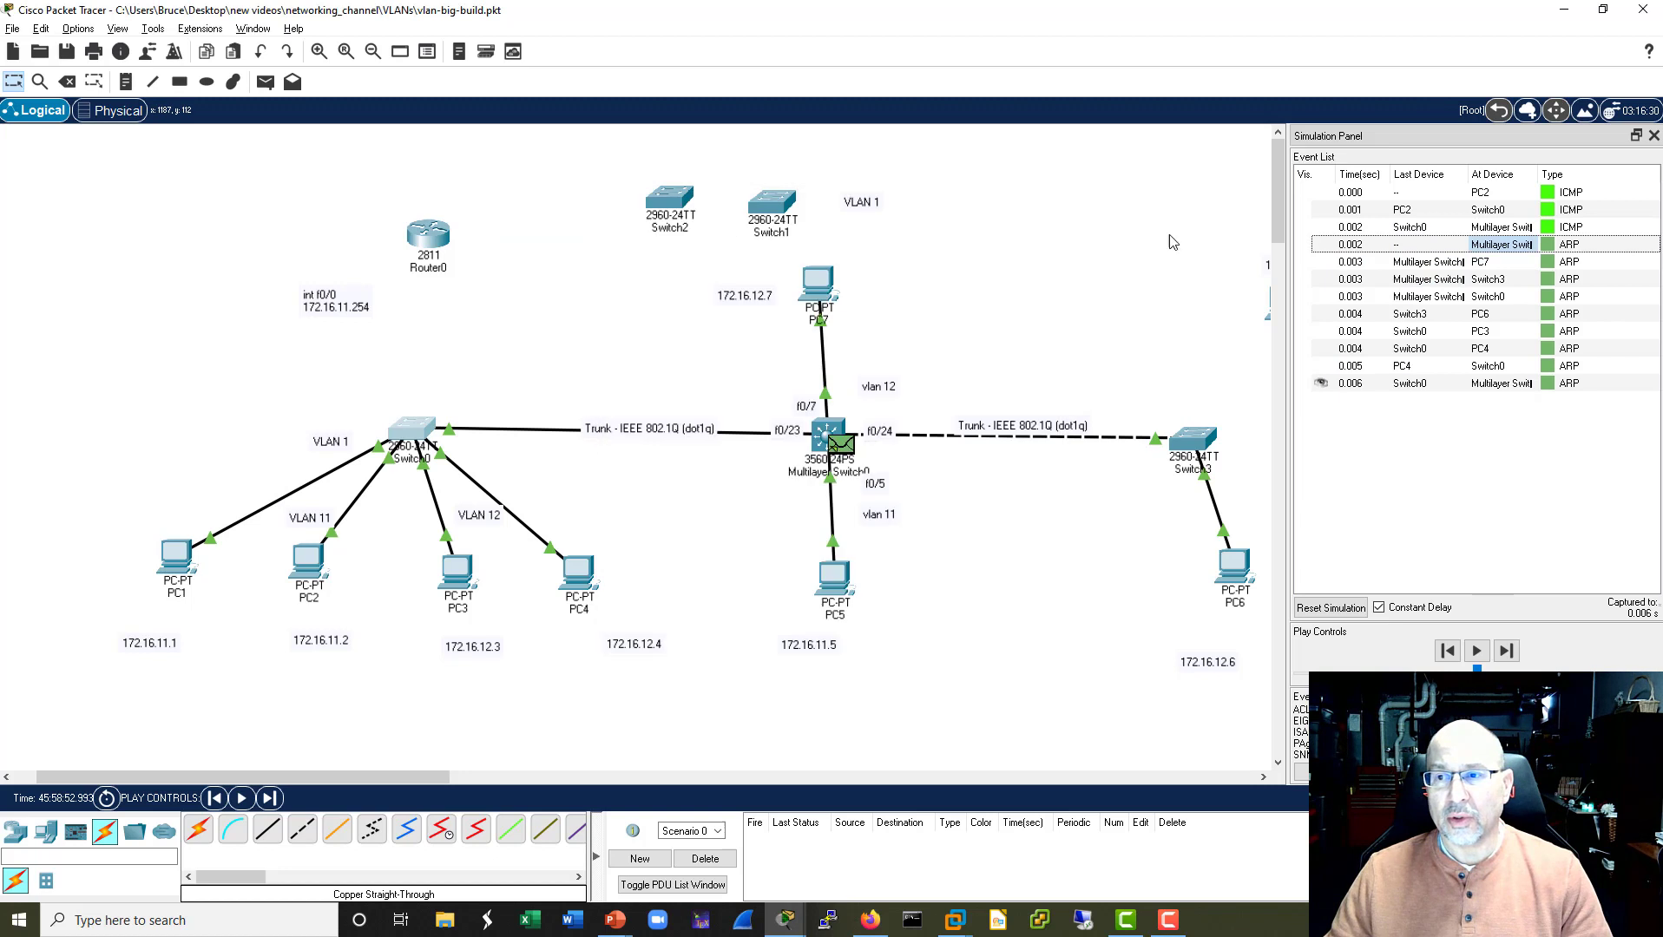
left_click(1442, 262)
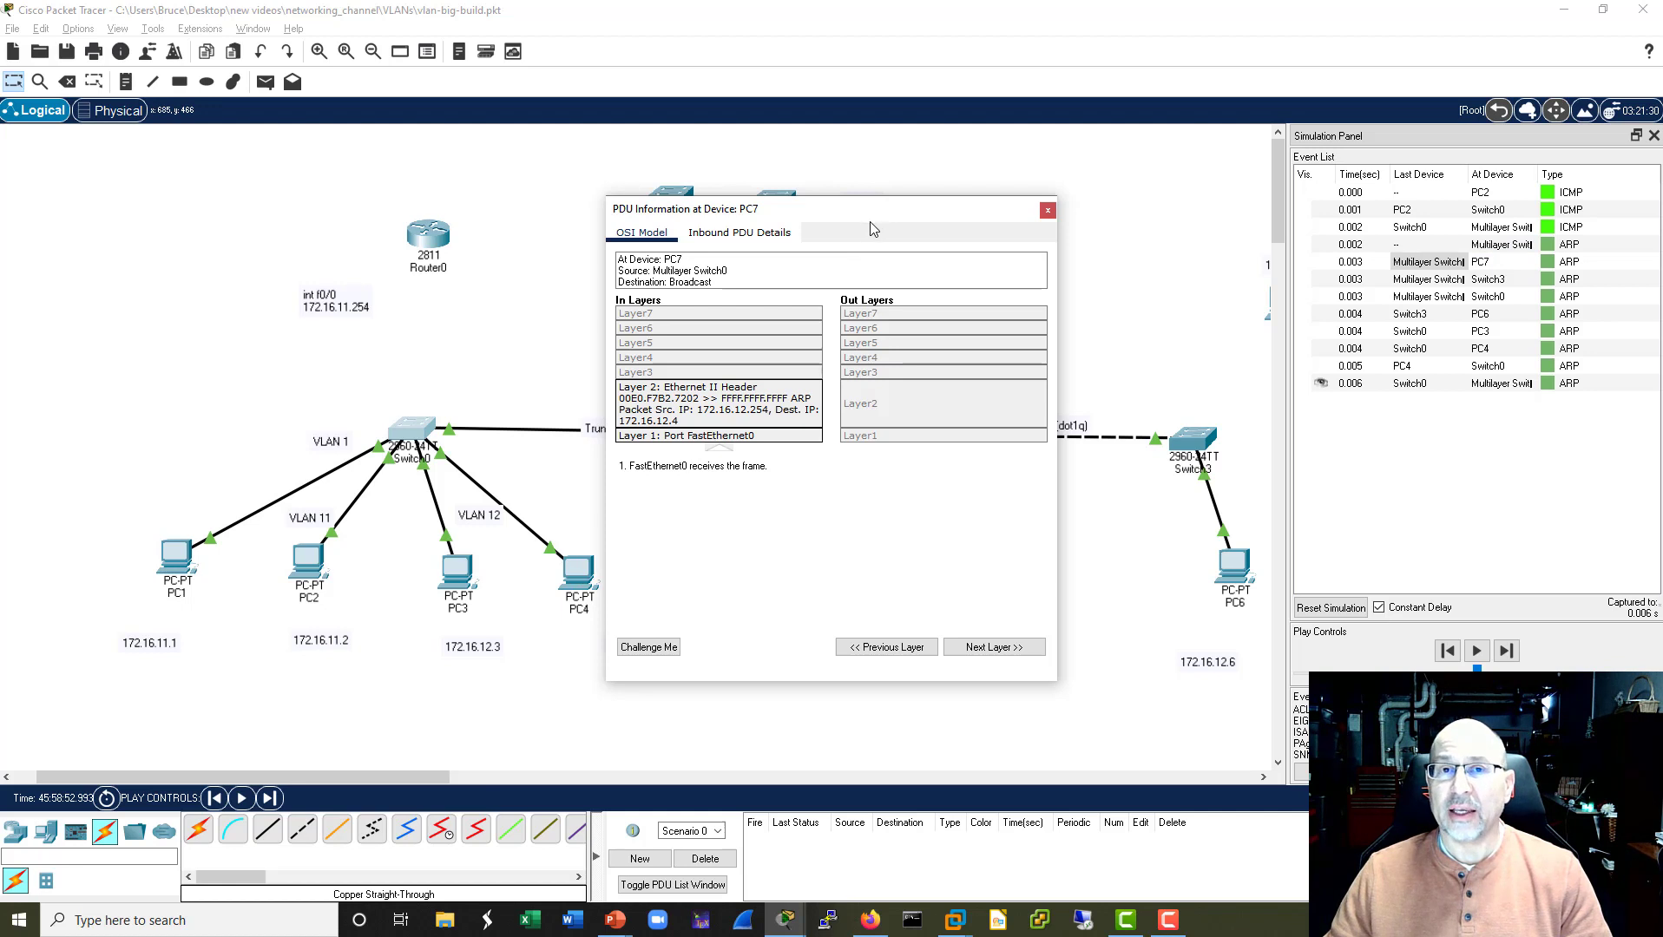
left_click(1048, 211)
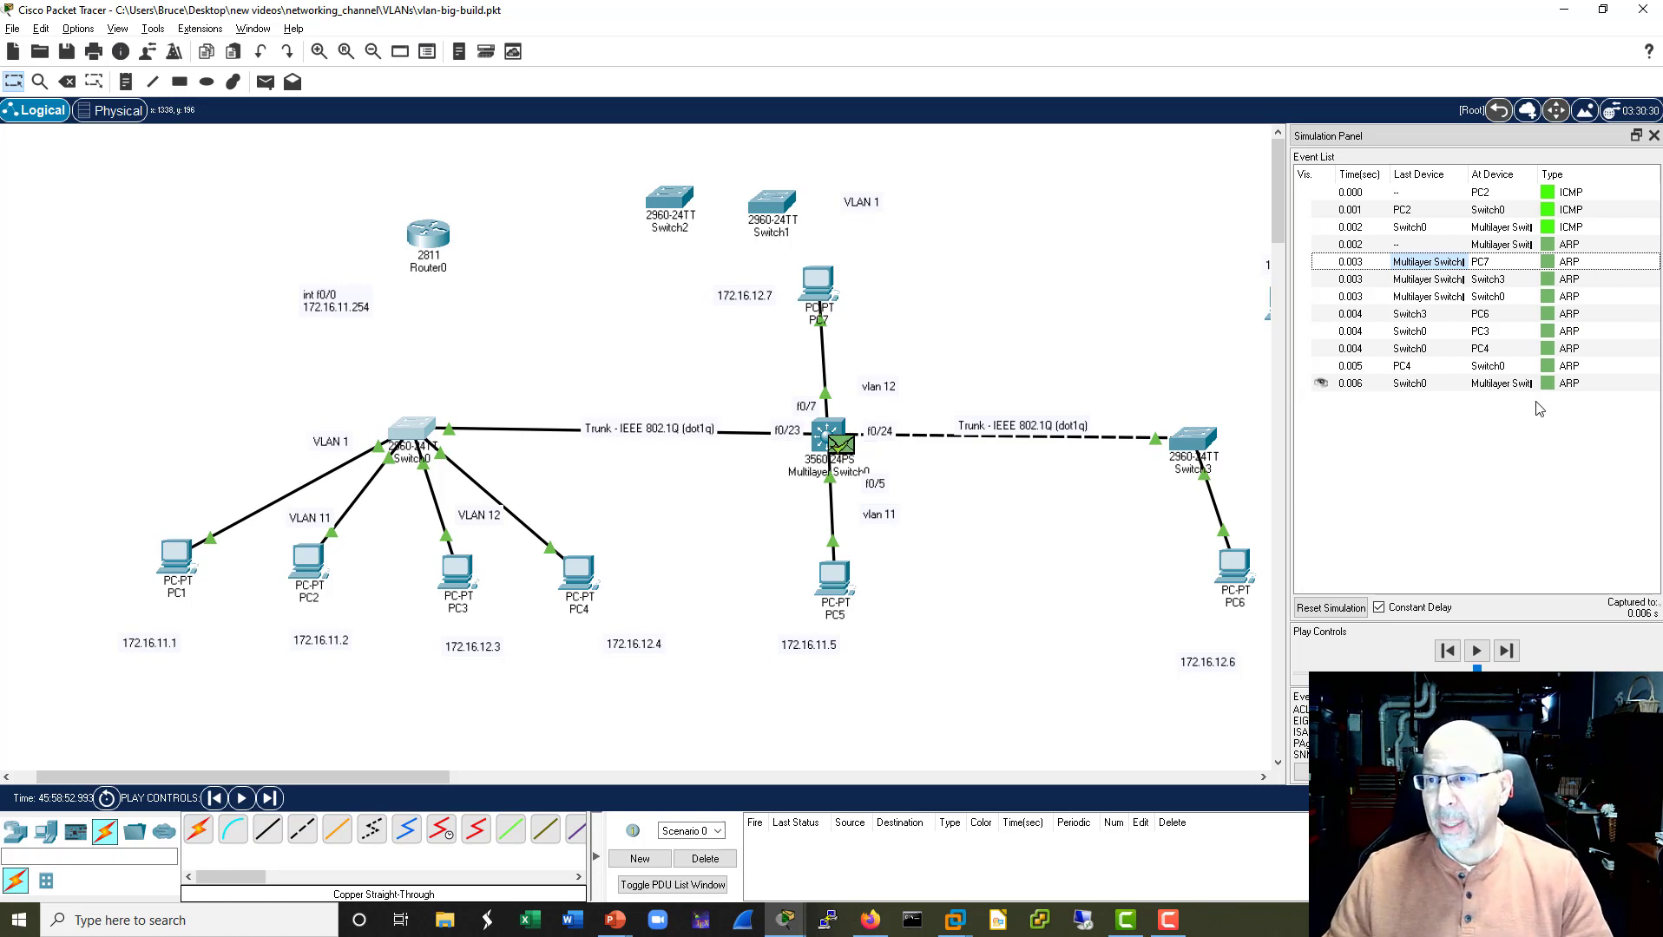
Inspect the inbound 802.1Q TCI field of the 0.003 s ARP frame at Switch0, enlarging the PDU window to read it.
left_click(1432, 297)
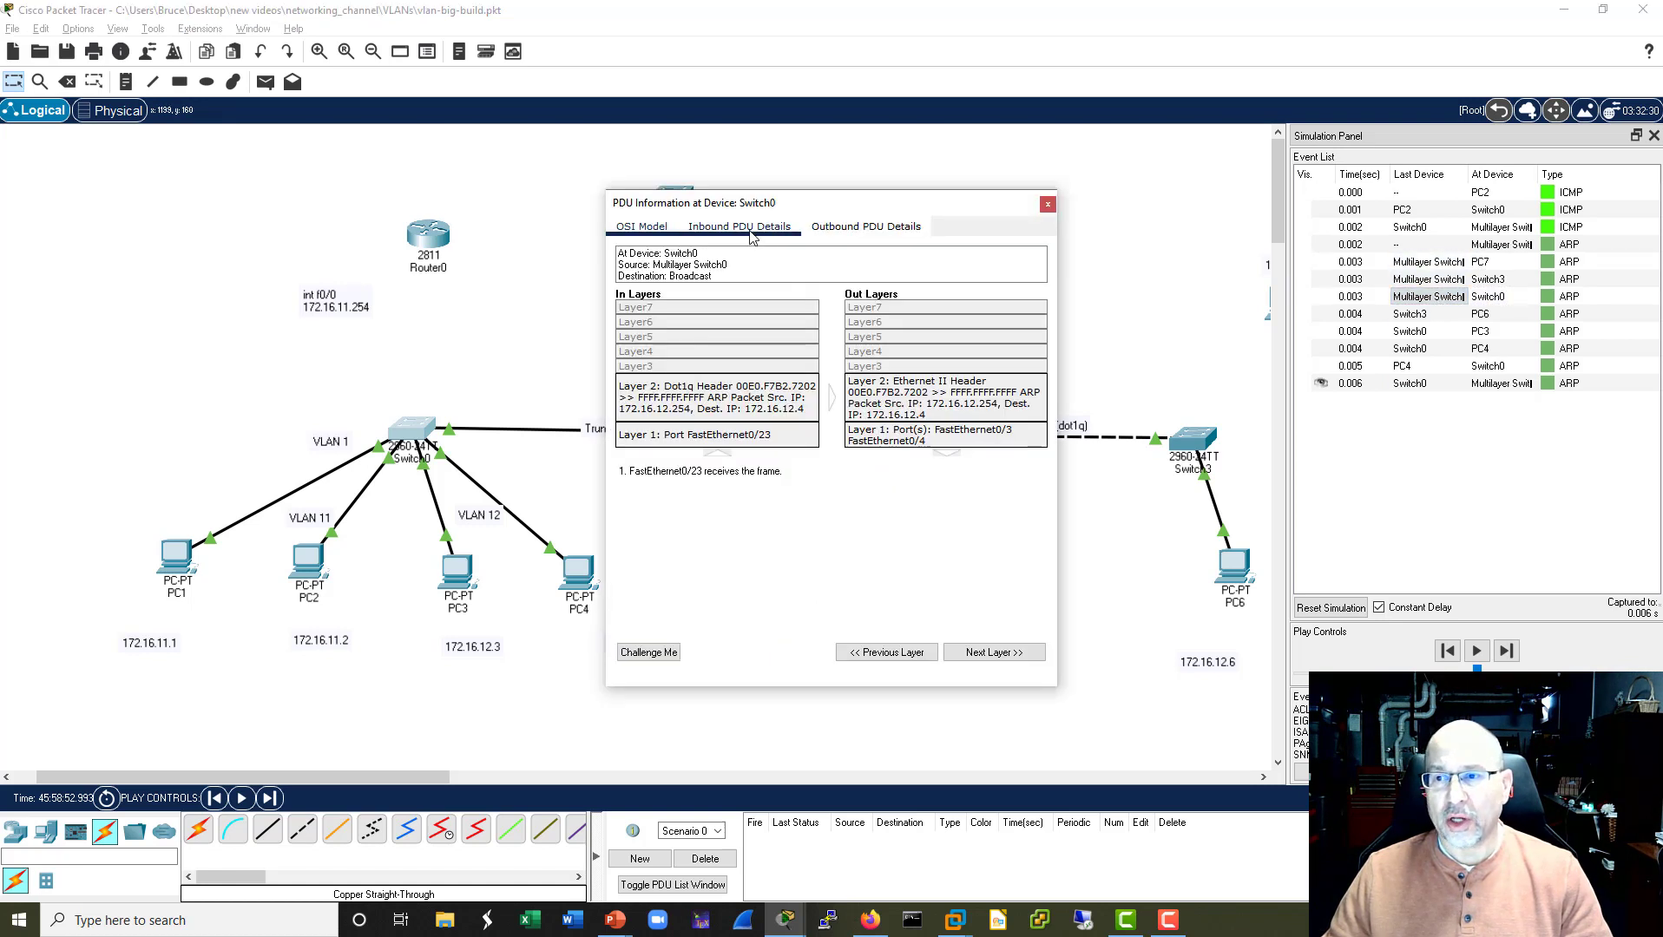
left_click(742, 230)
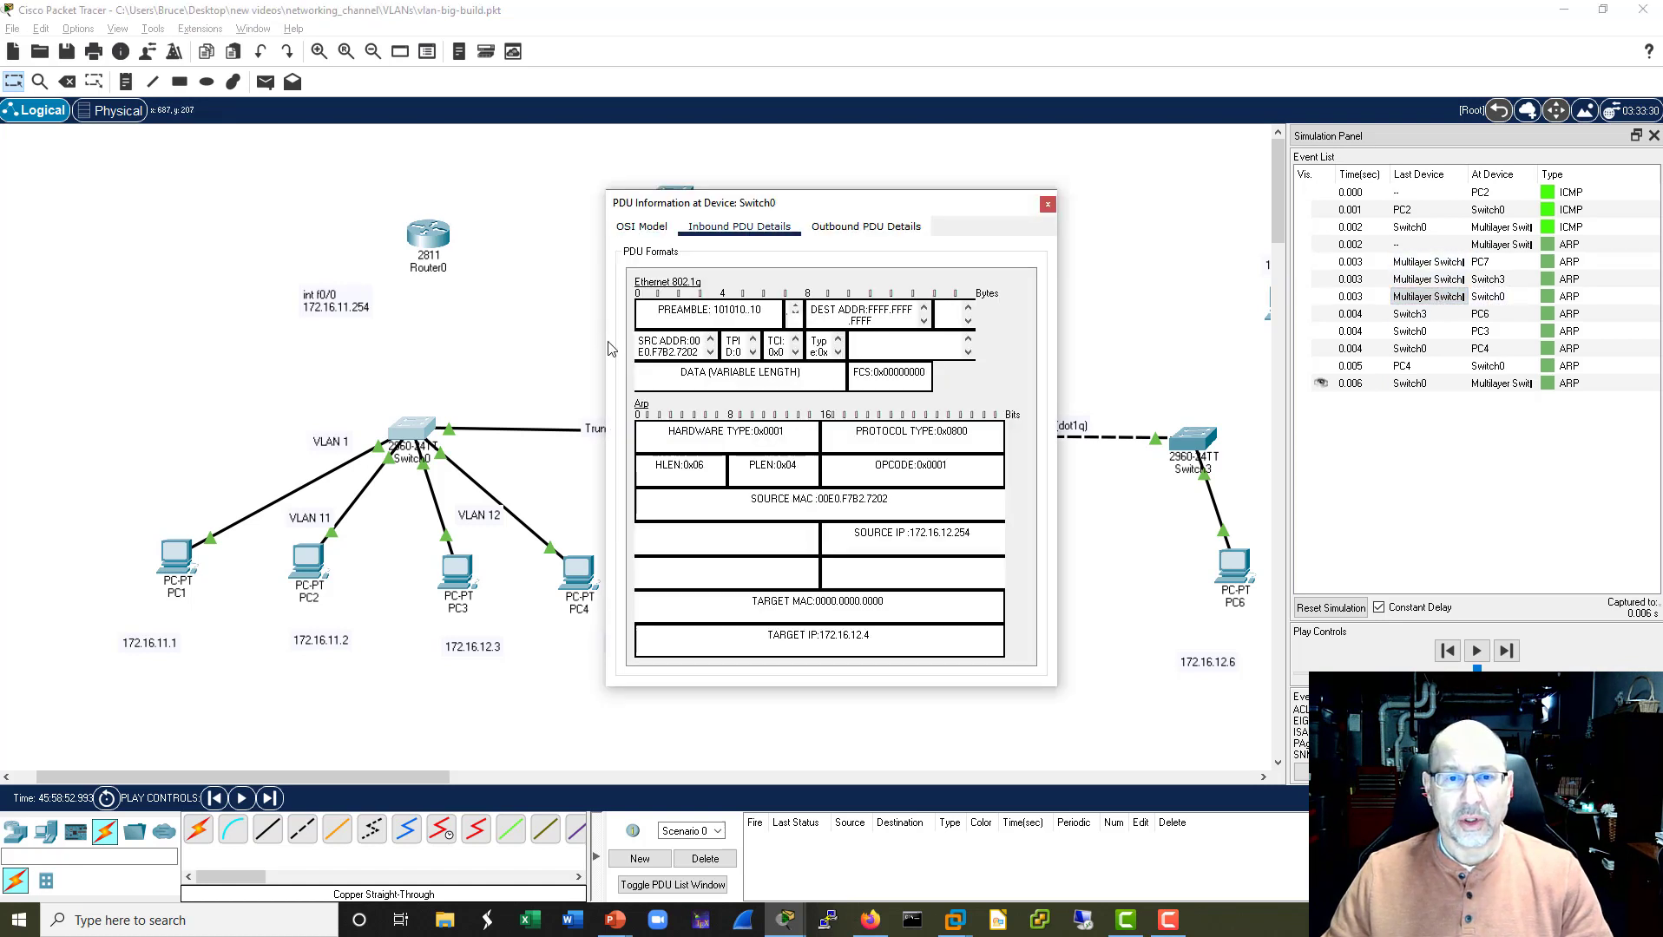
left_click_drag(604, 341, 145, 341)
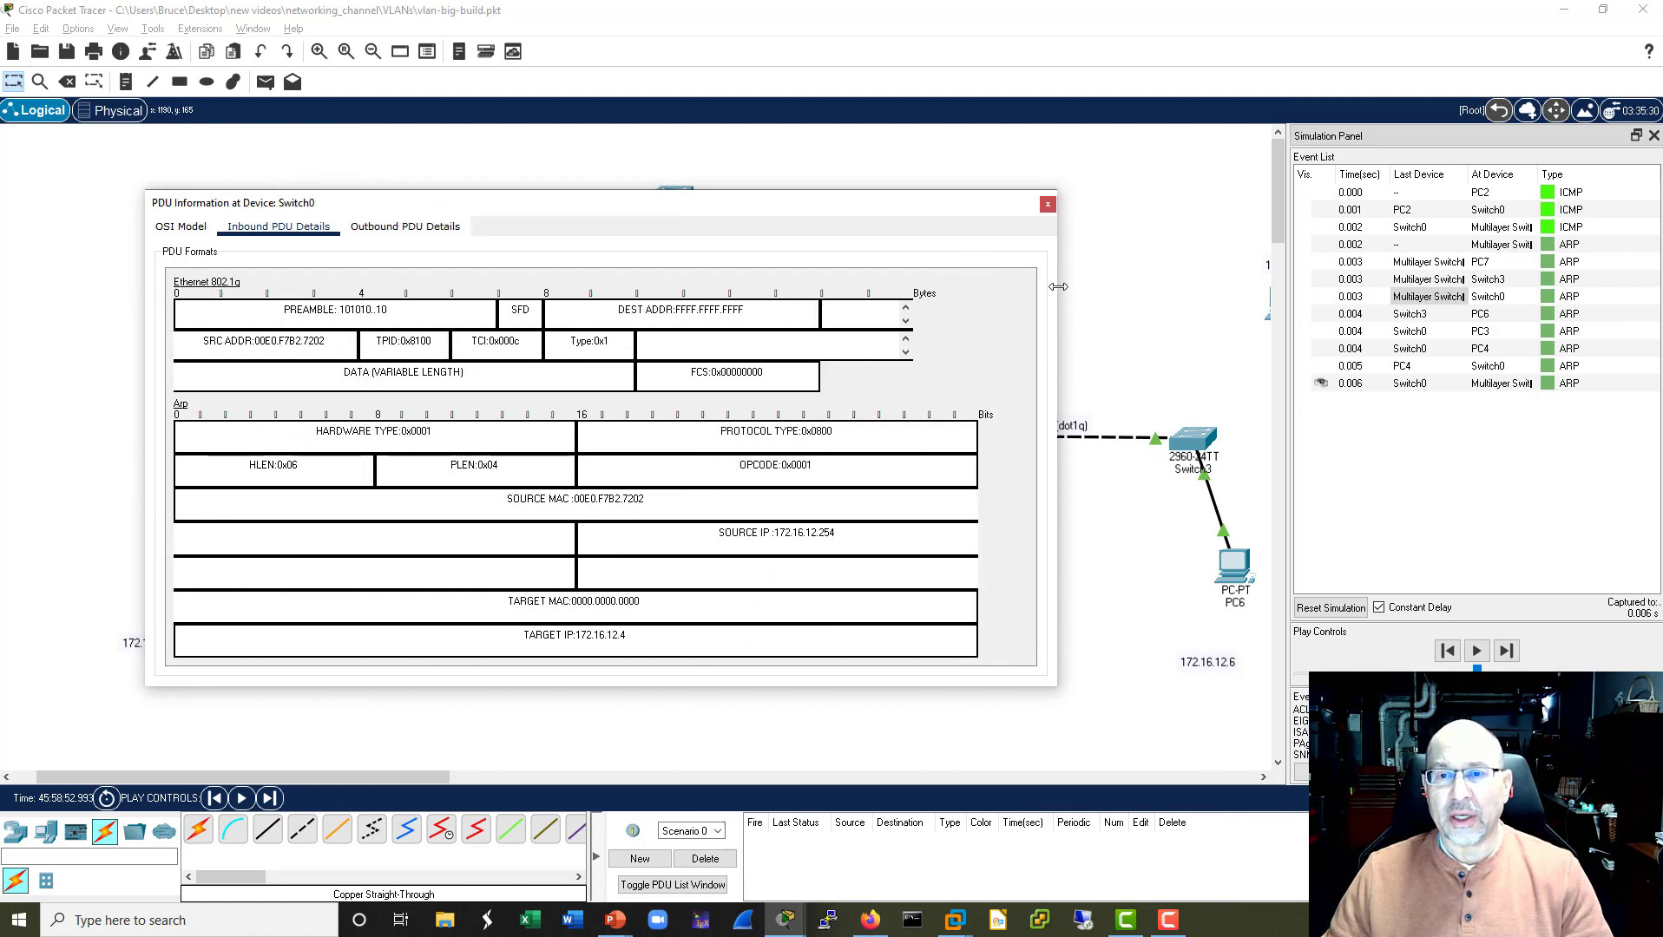
left_click_drag(1056, 284, 1103, 285)
left_click_drag(846, 212, 910, 196)
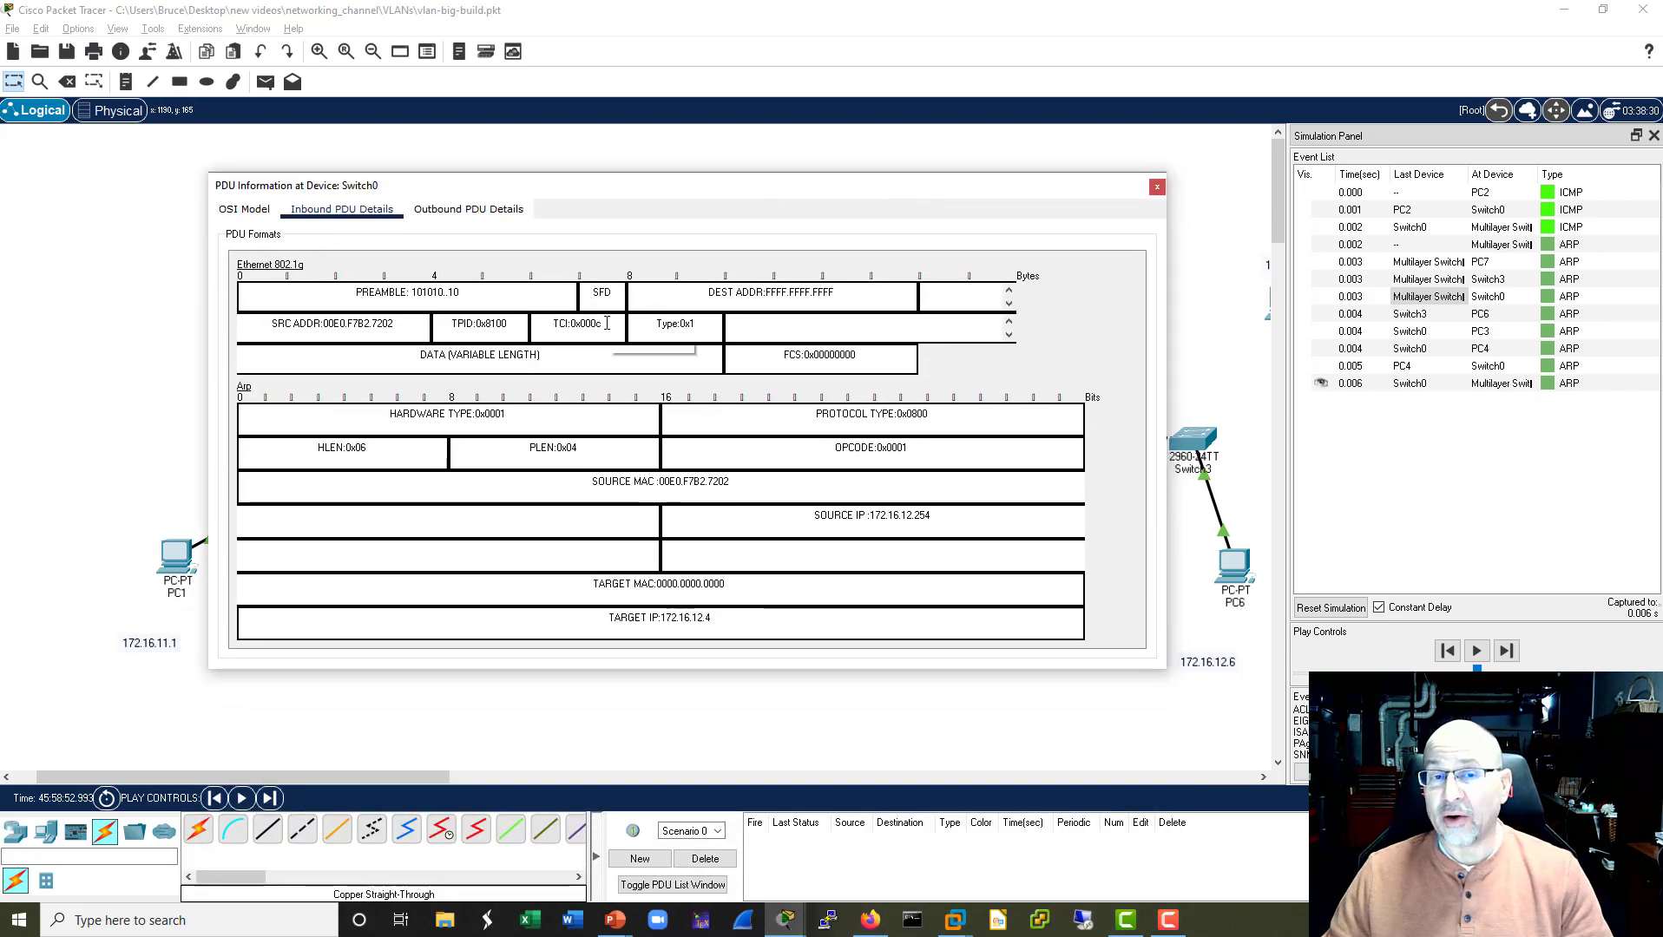
left_click_drag(606, 323, 534, 323)
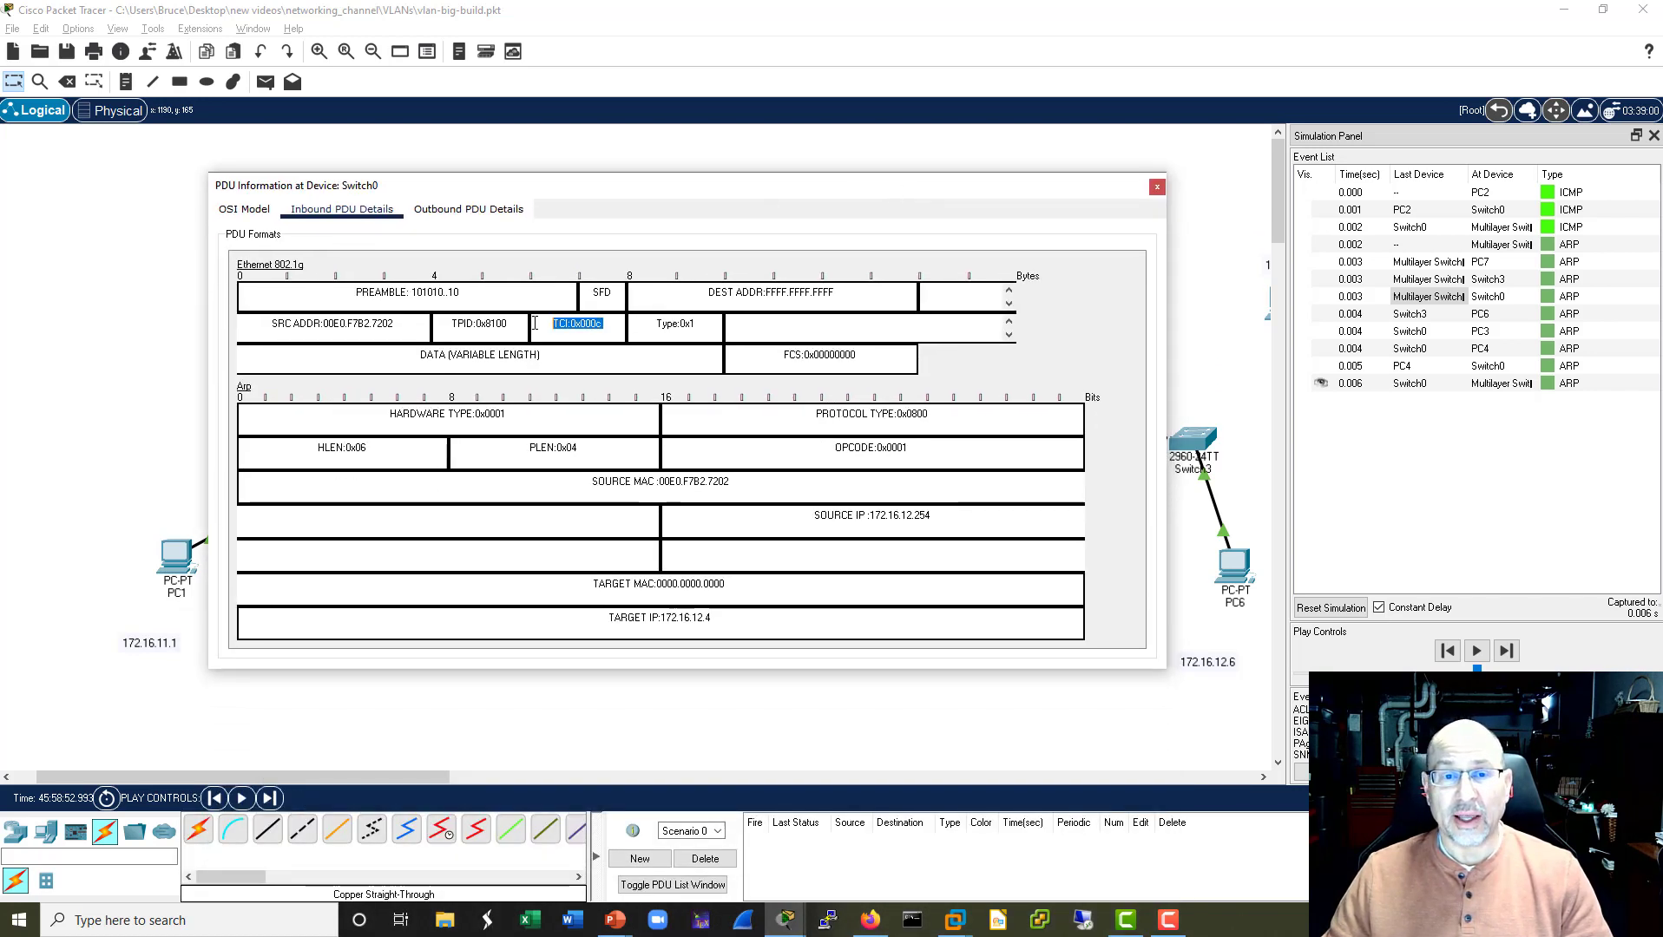
left_click(1158, 188)
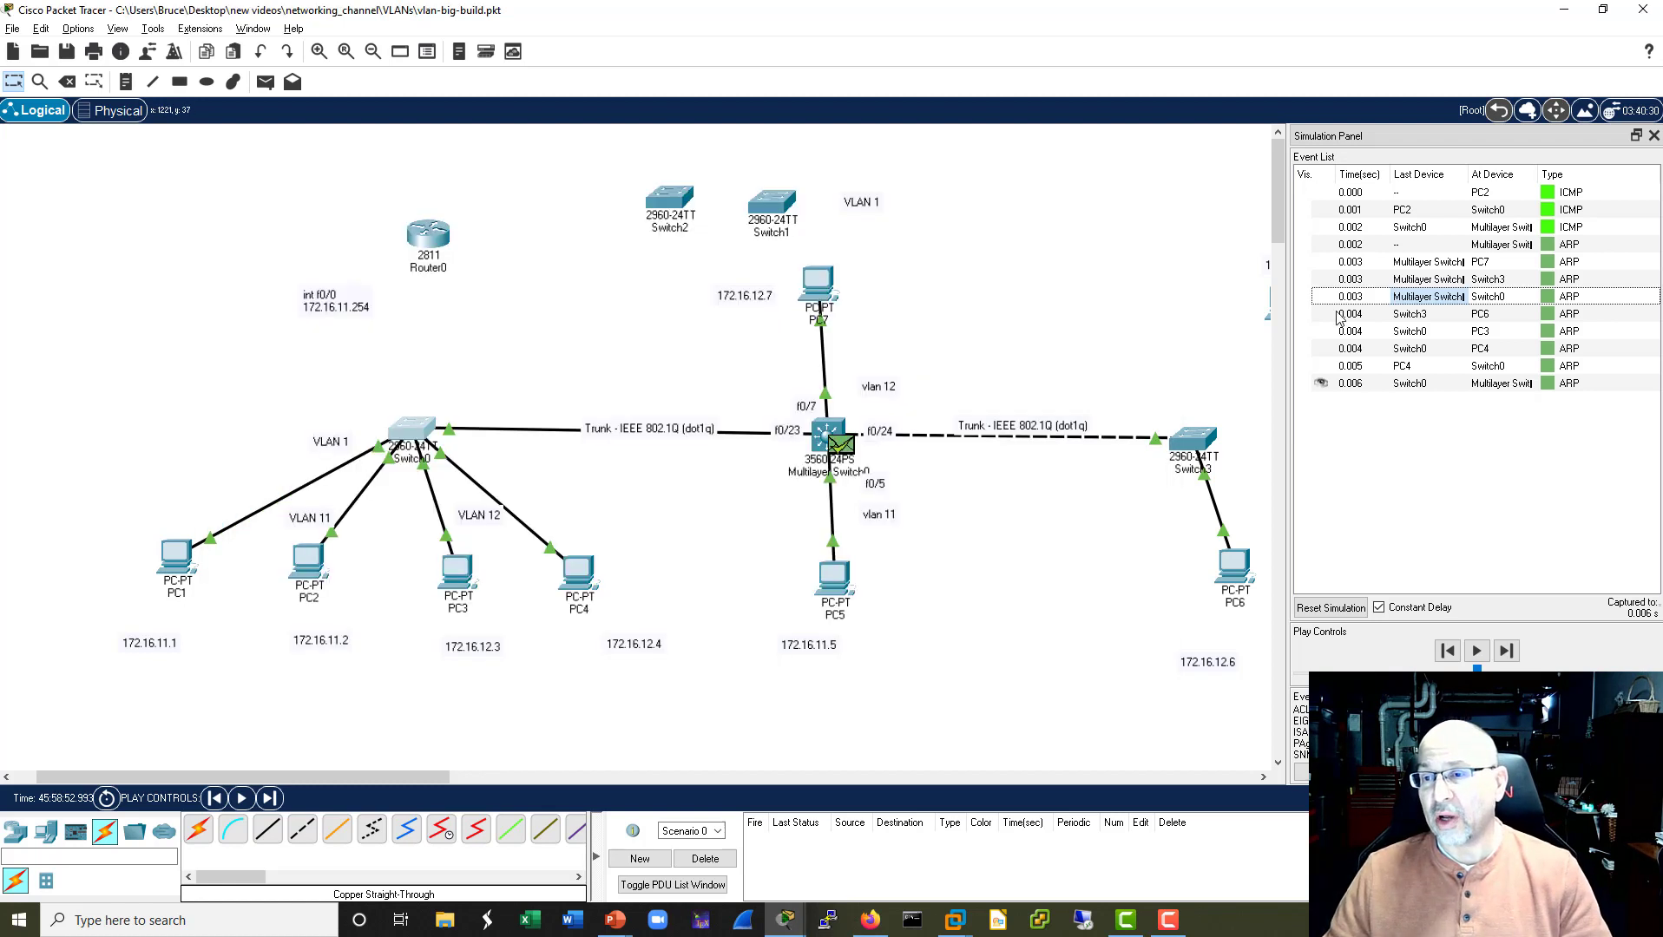
Advance the simulation by two events and check the ping to 172.16.12.4 in PC2's command prompt.
left_click(1507, 652)
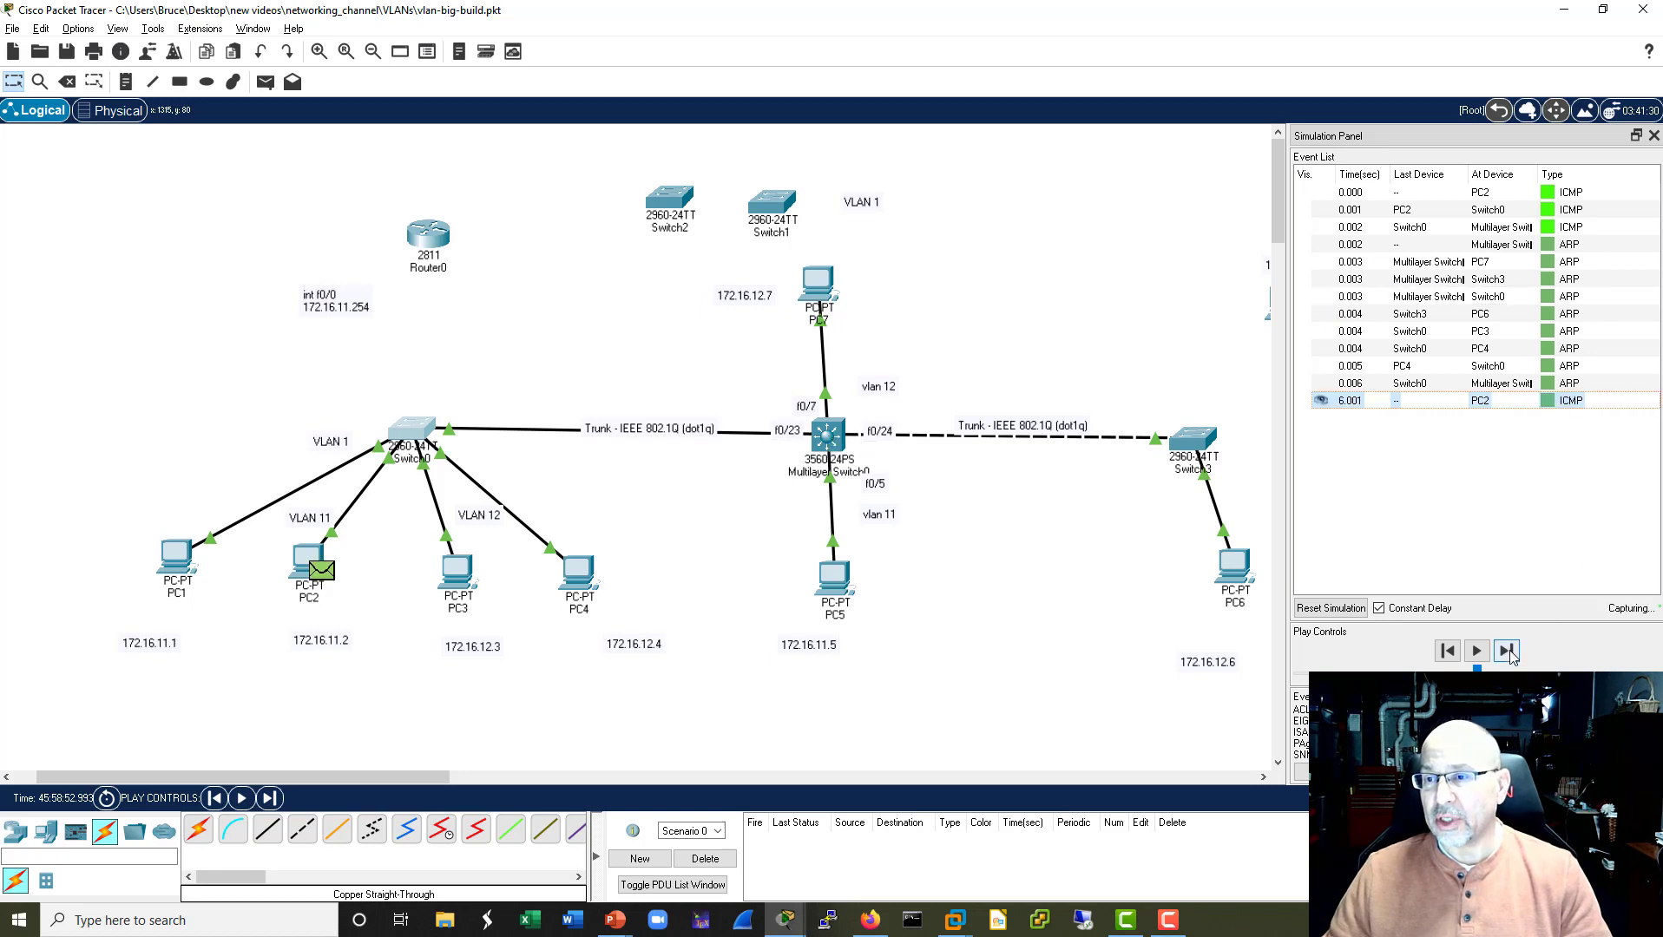
left_click(1507, 651)
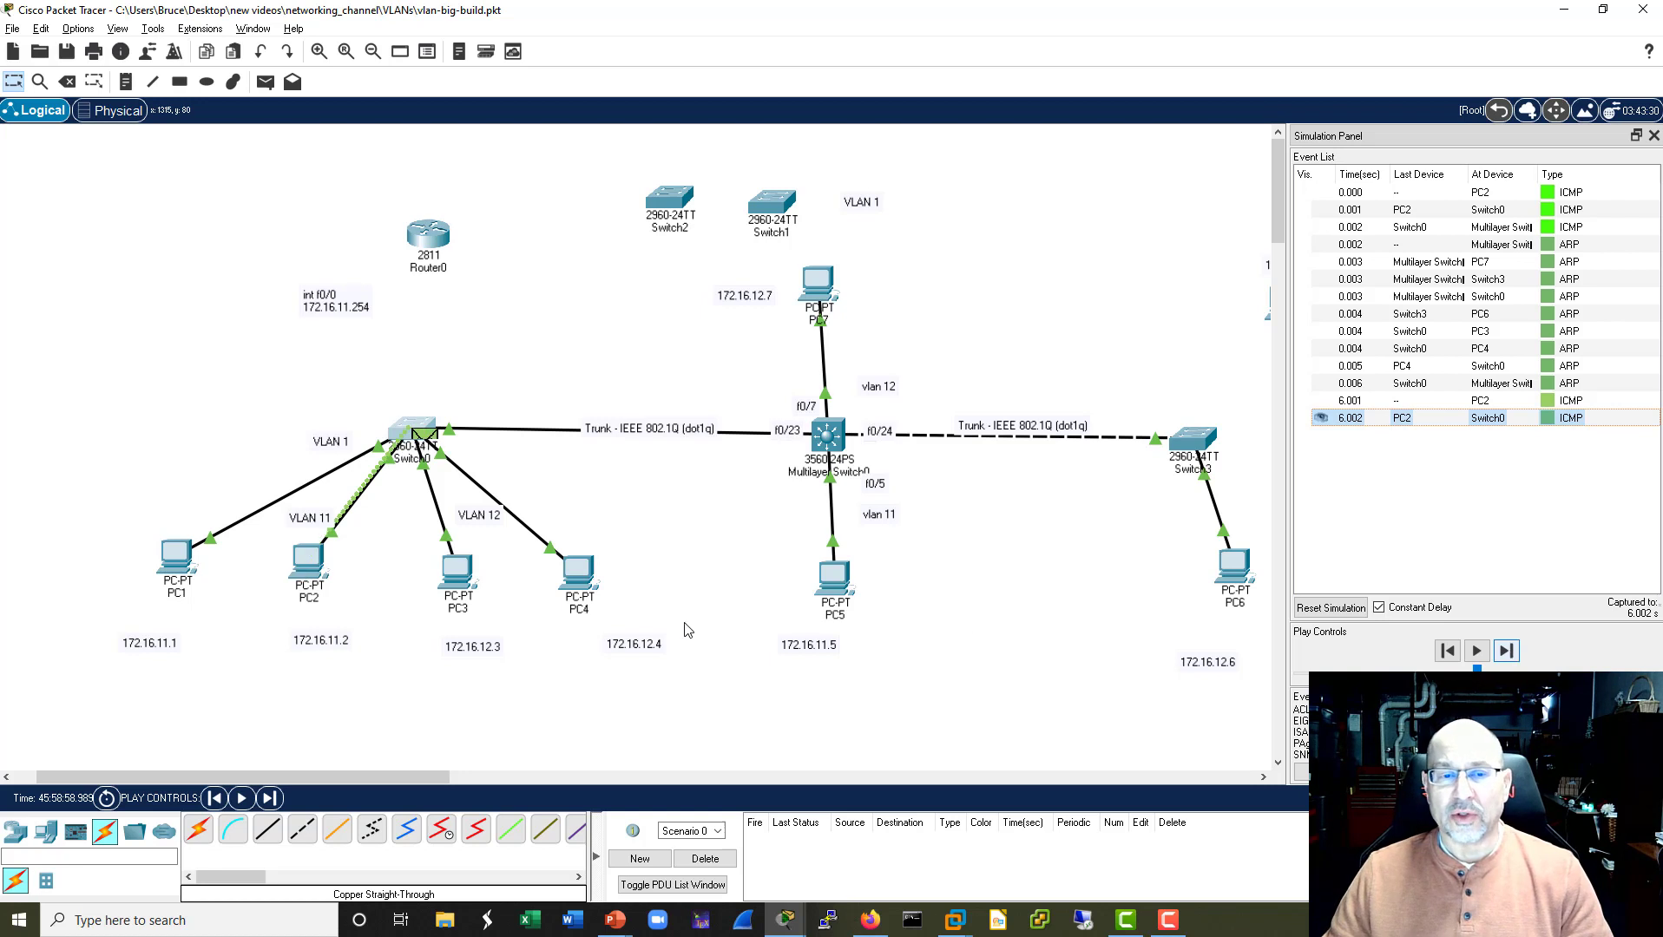
left_click(303, 568)
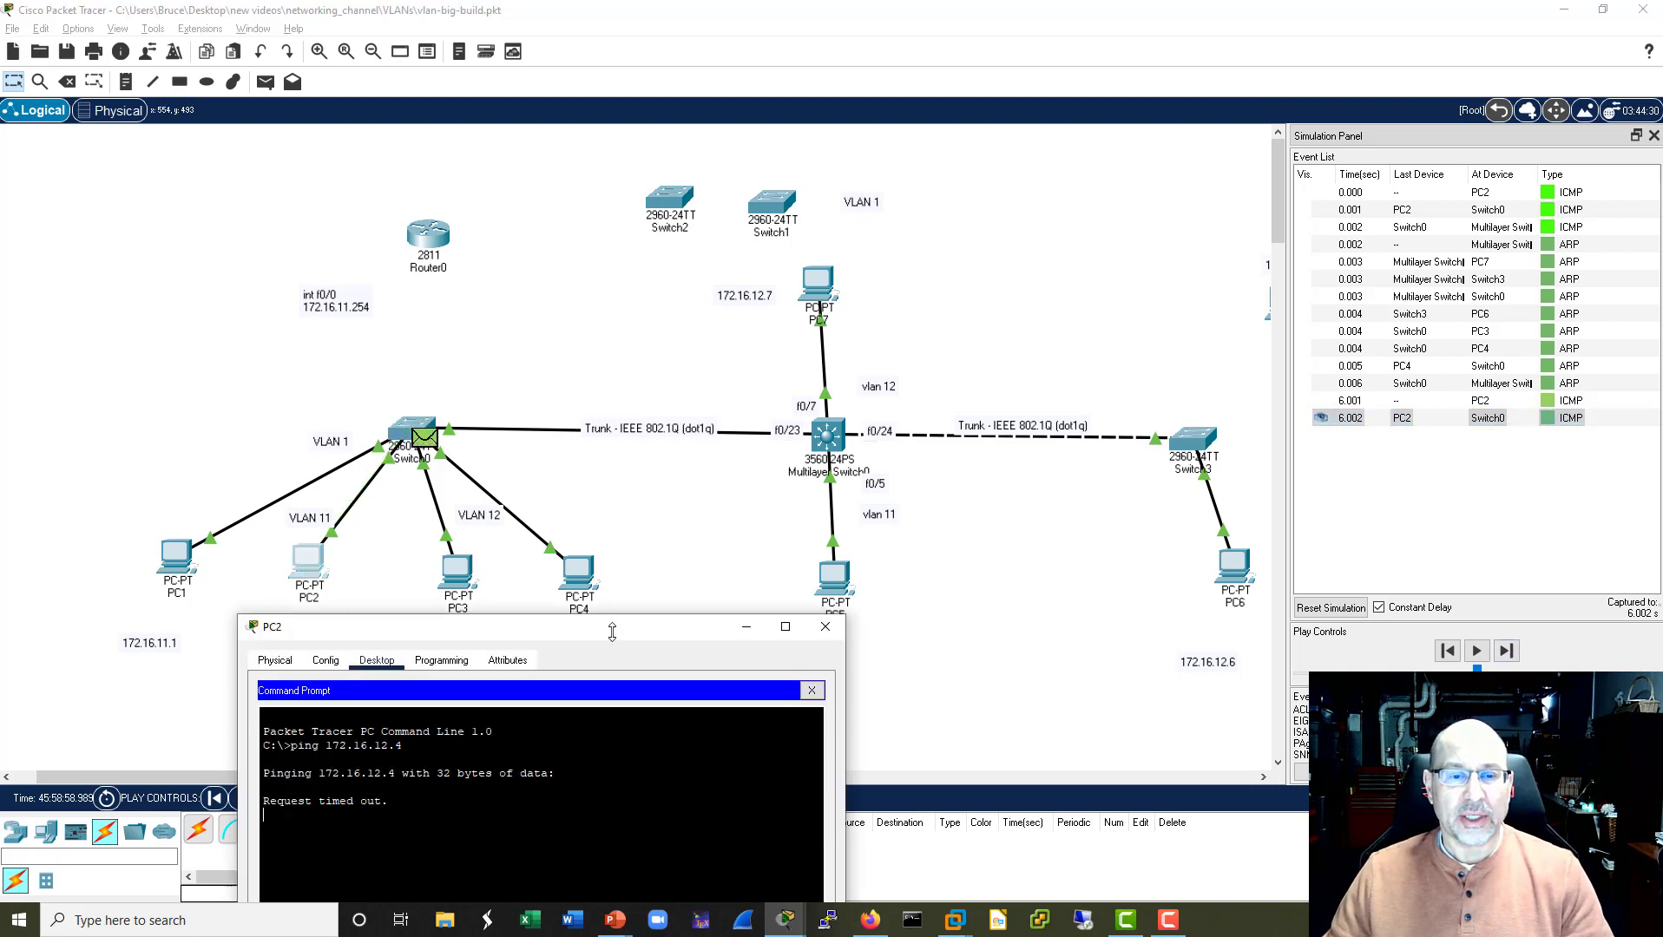
left_click_drag(642, 625, 1032, 231)
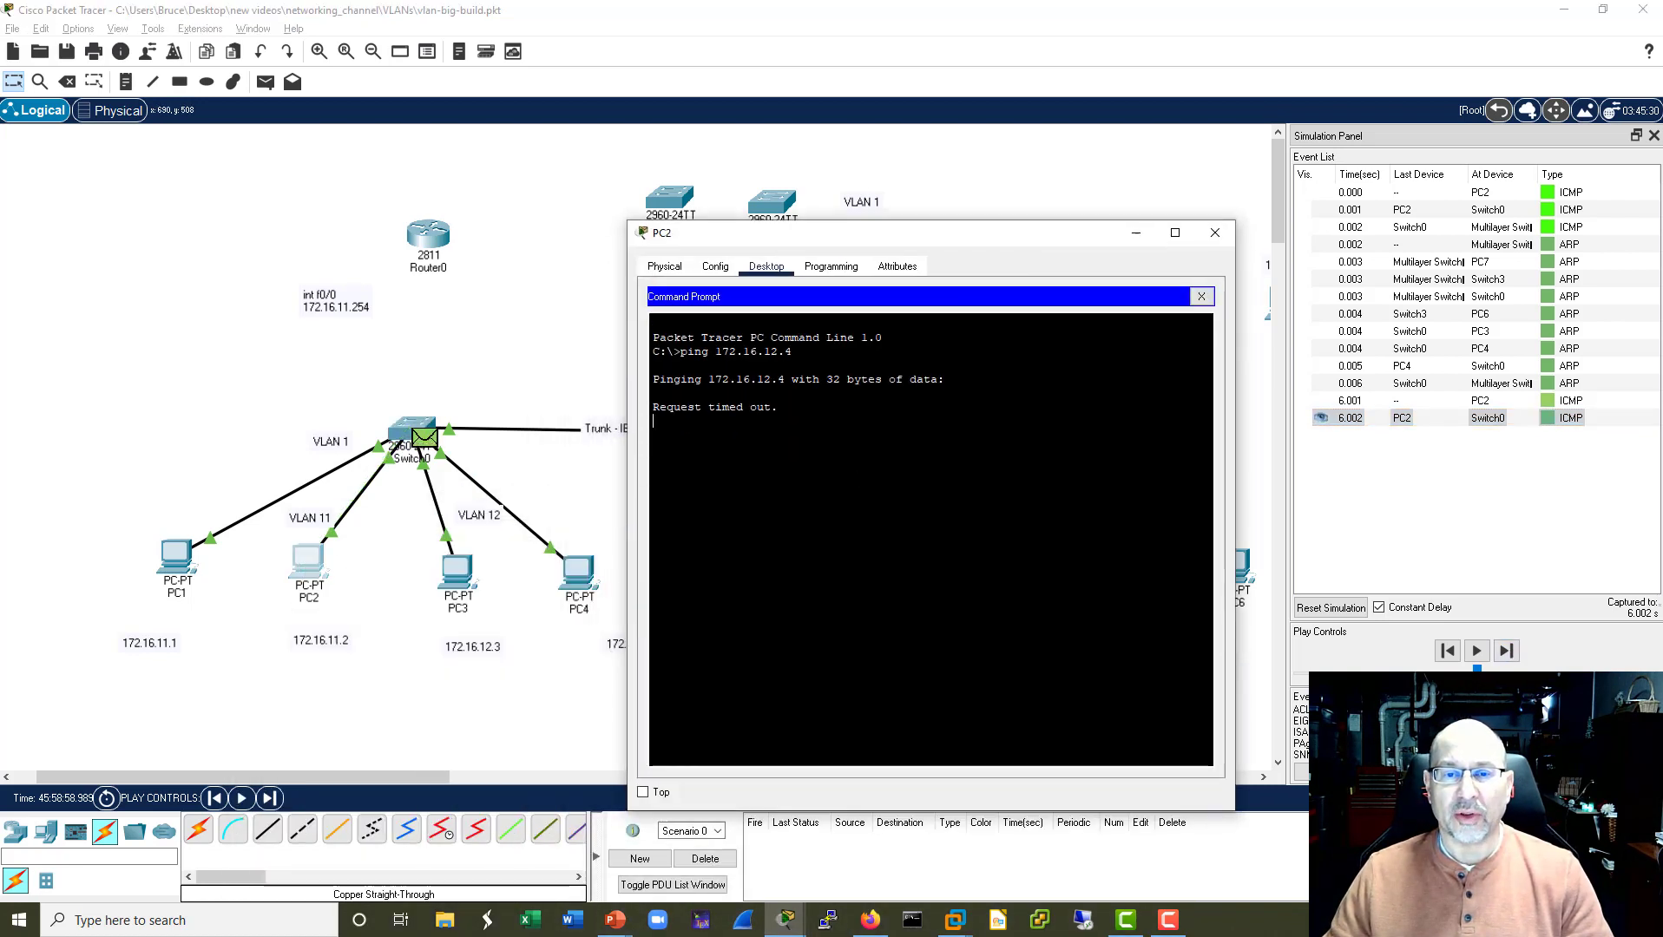
left_click(1214, 232)
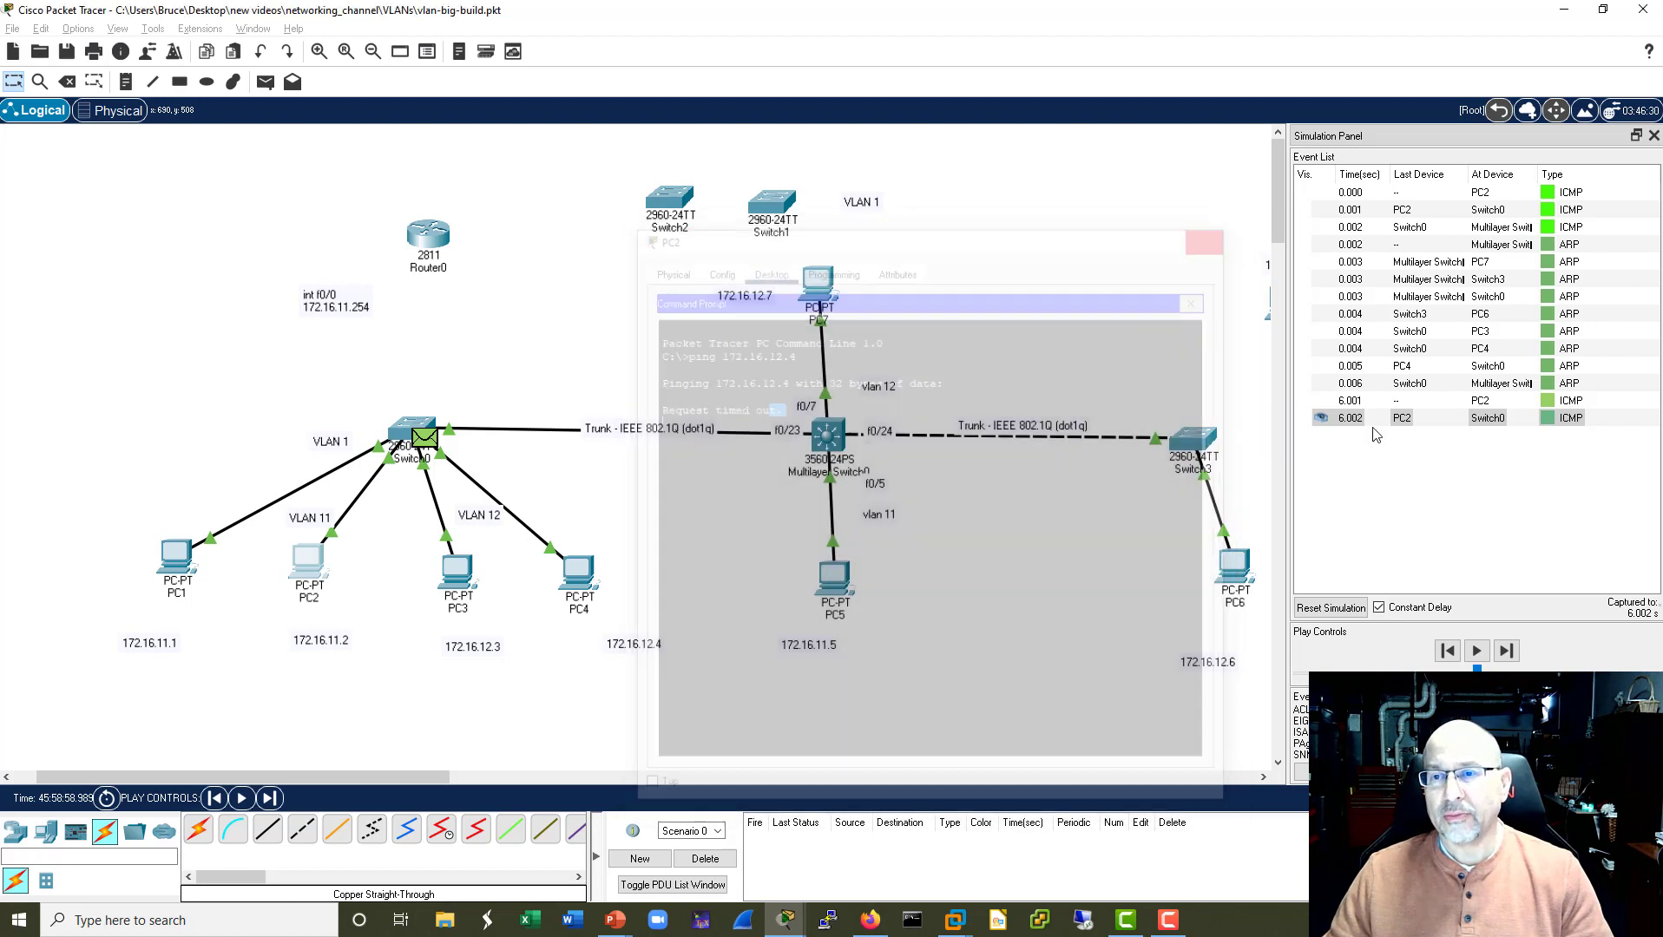
Advance the simulation by one event and inspect the inbound TCI field of the new ICMP frame at Multilayer Switch0.
left_click(1508, 653)
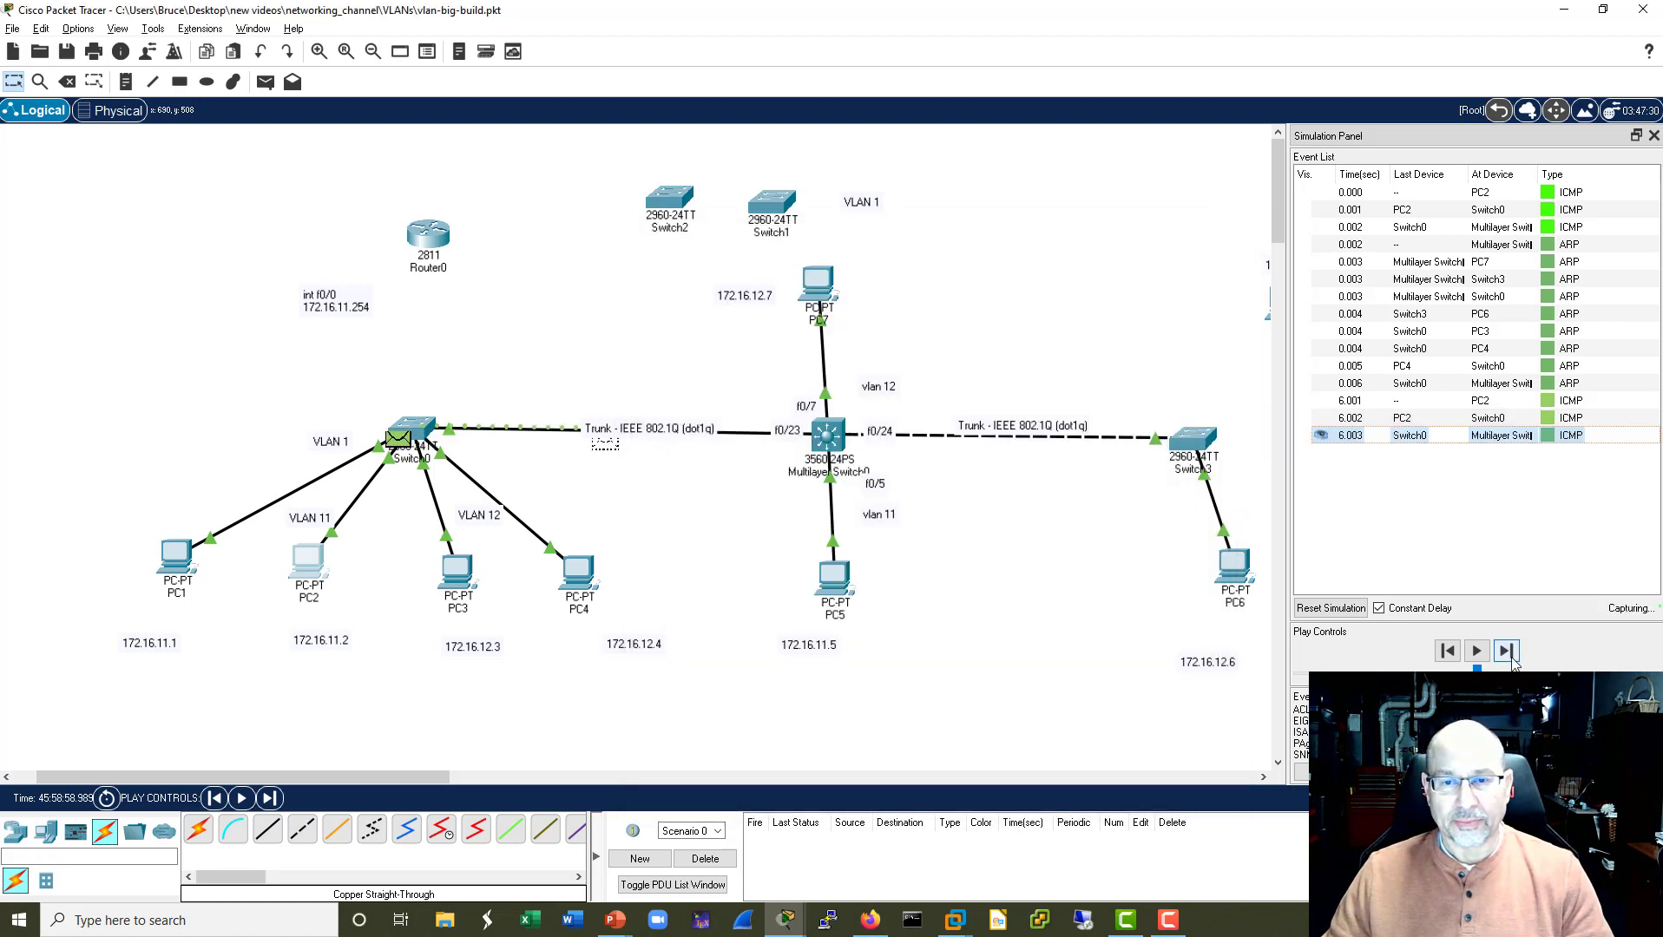
left_click(1409, 435)
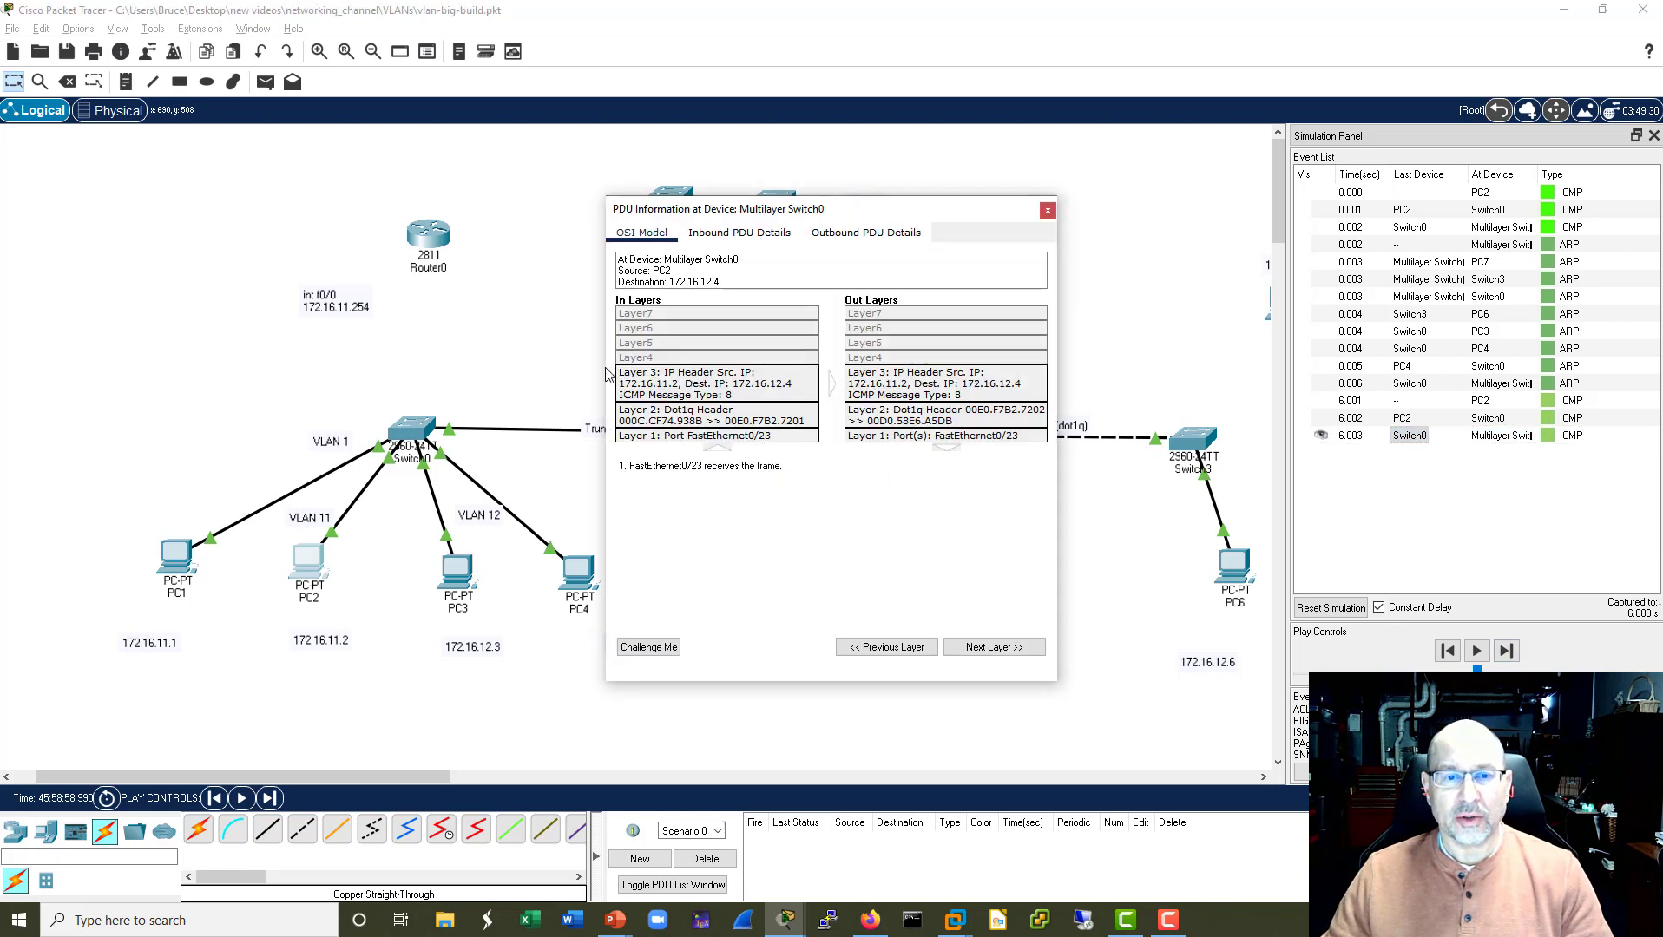
left_click_drag(588, 368, 139, 368)
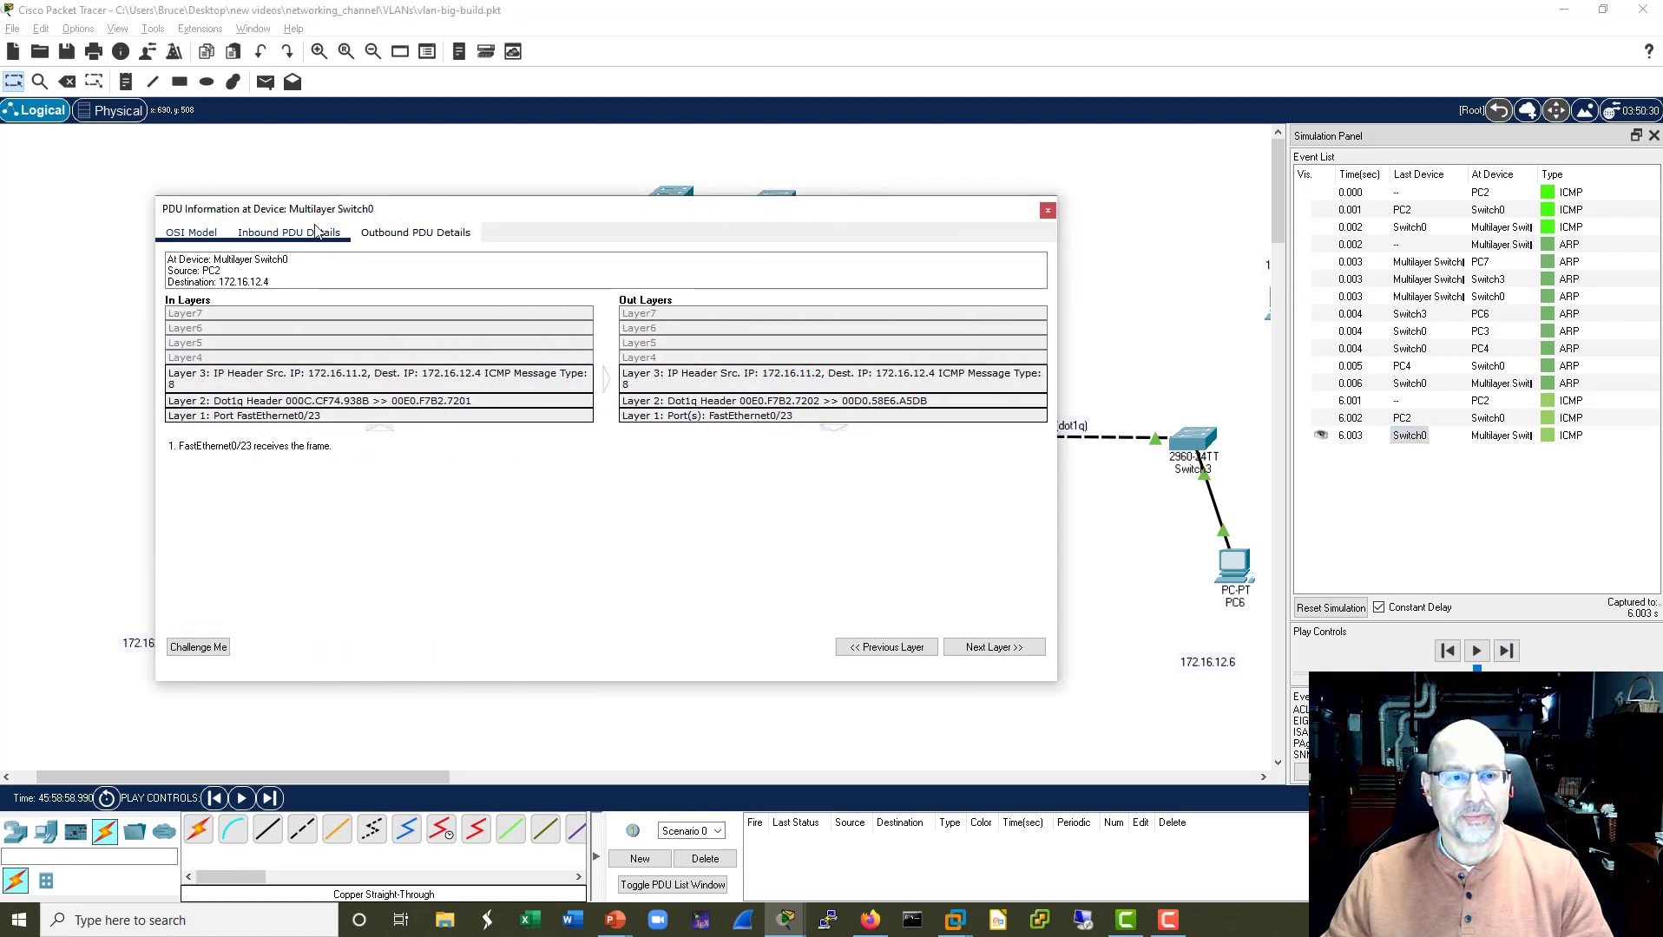
left_click(345, 242)
left_click_drag(525, 348, 439, 348)
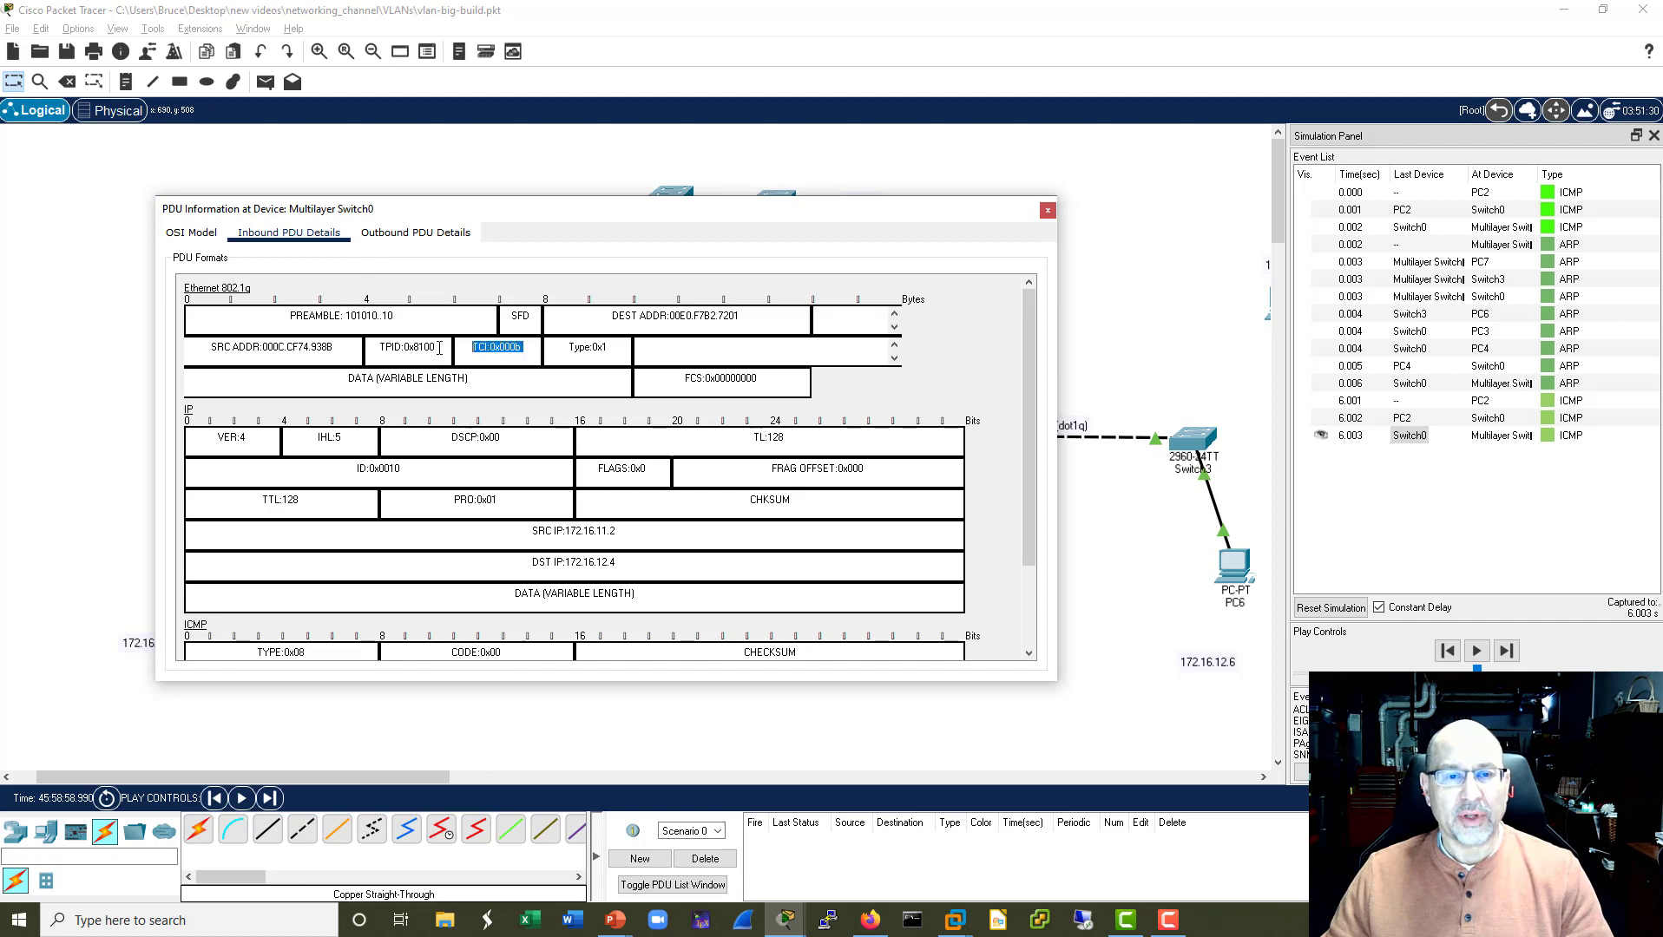
left_click(1048, 210)
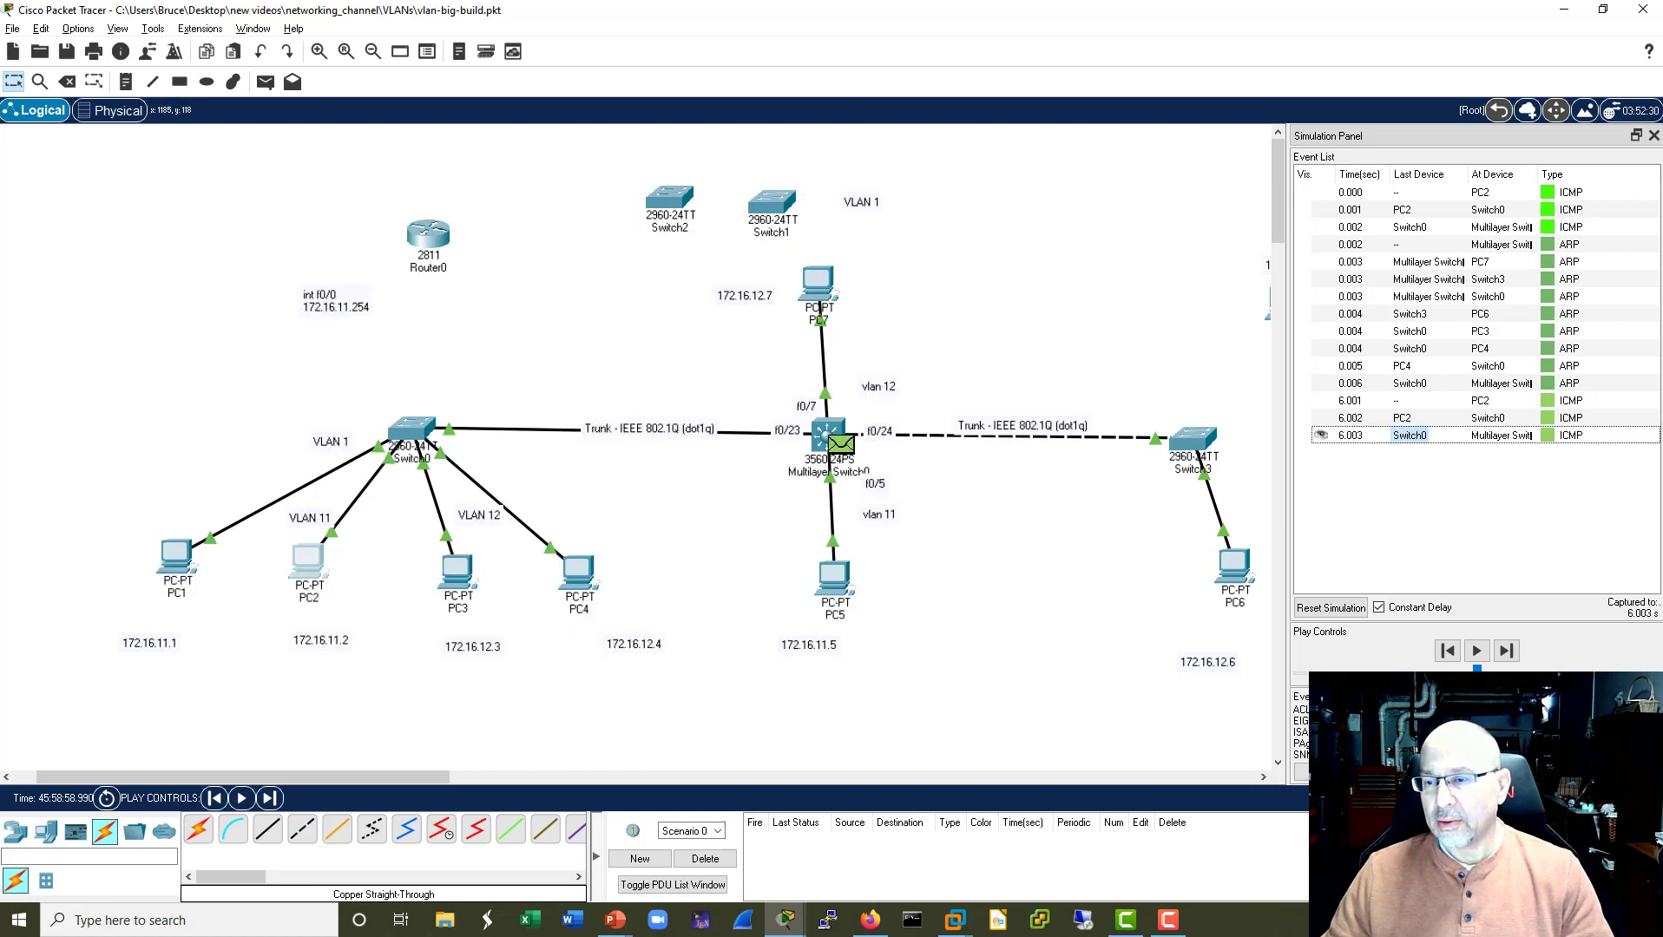
Advance the simulation by two events and inspect the inbound TCI field of the 6.004 s ICMP frame at Switch0, widening the PDU window.
left_click(1504, 653)
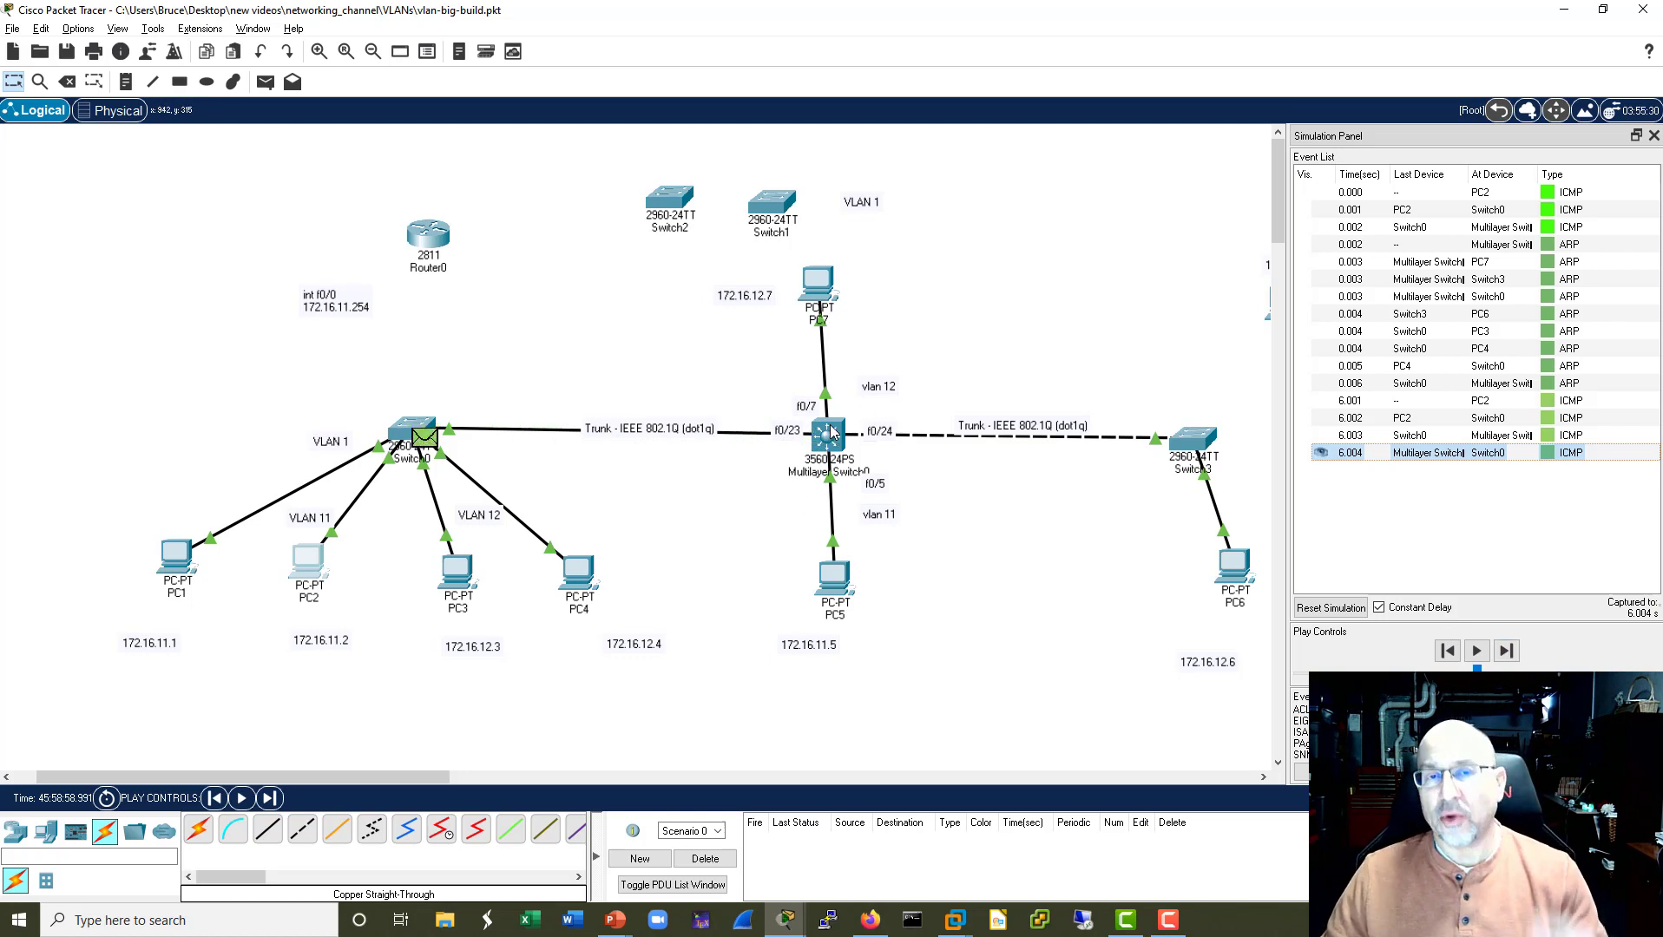
left_click(1506, 652)
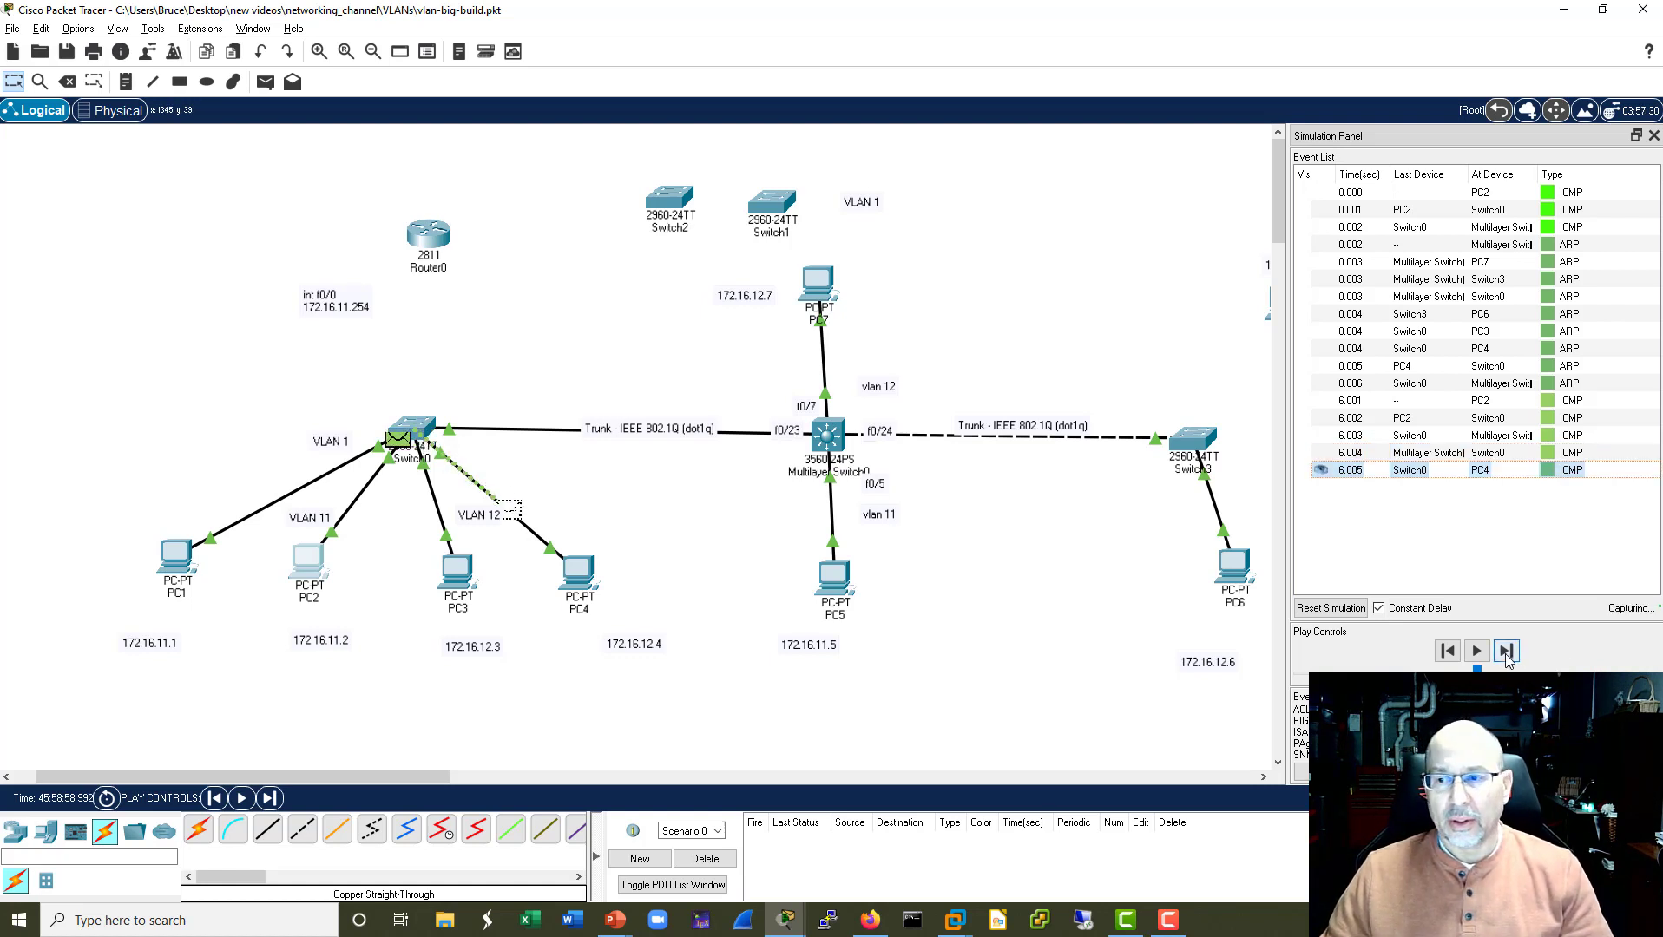
left_click(1438, 458)
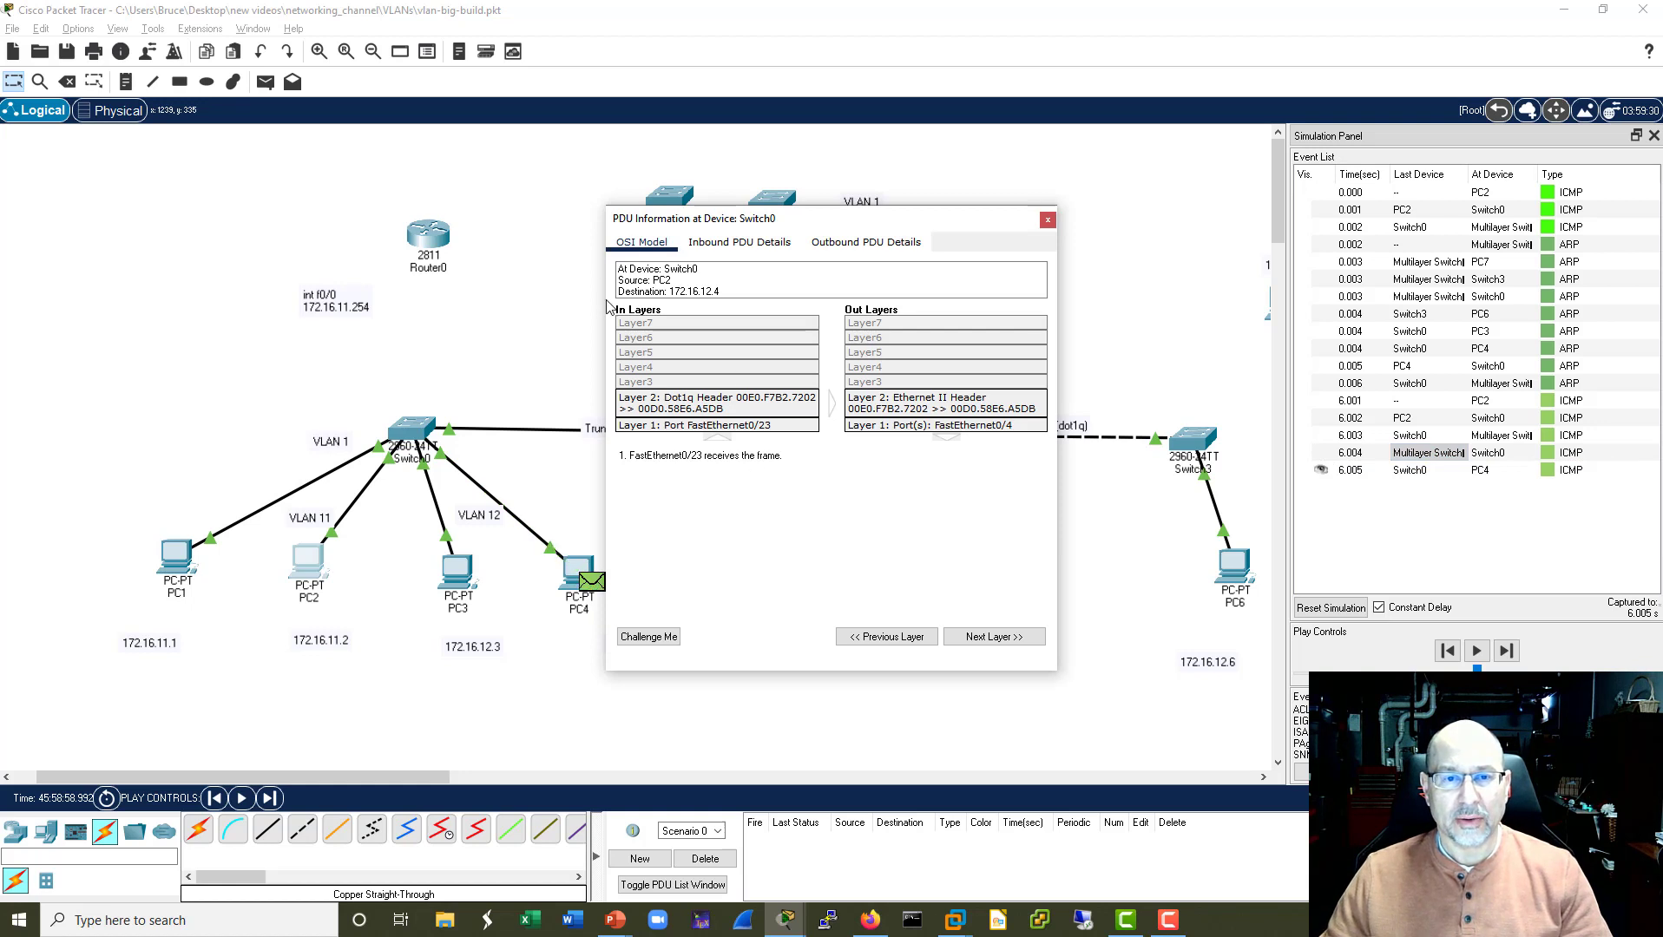
left_click_drag(601, 298, 329, 298)
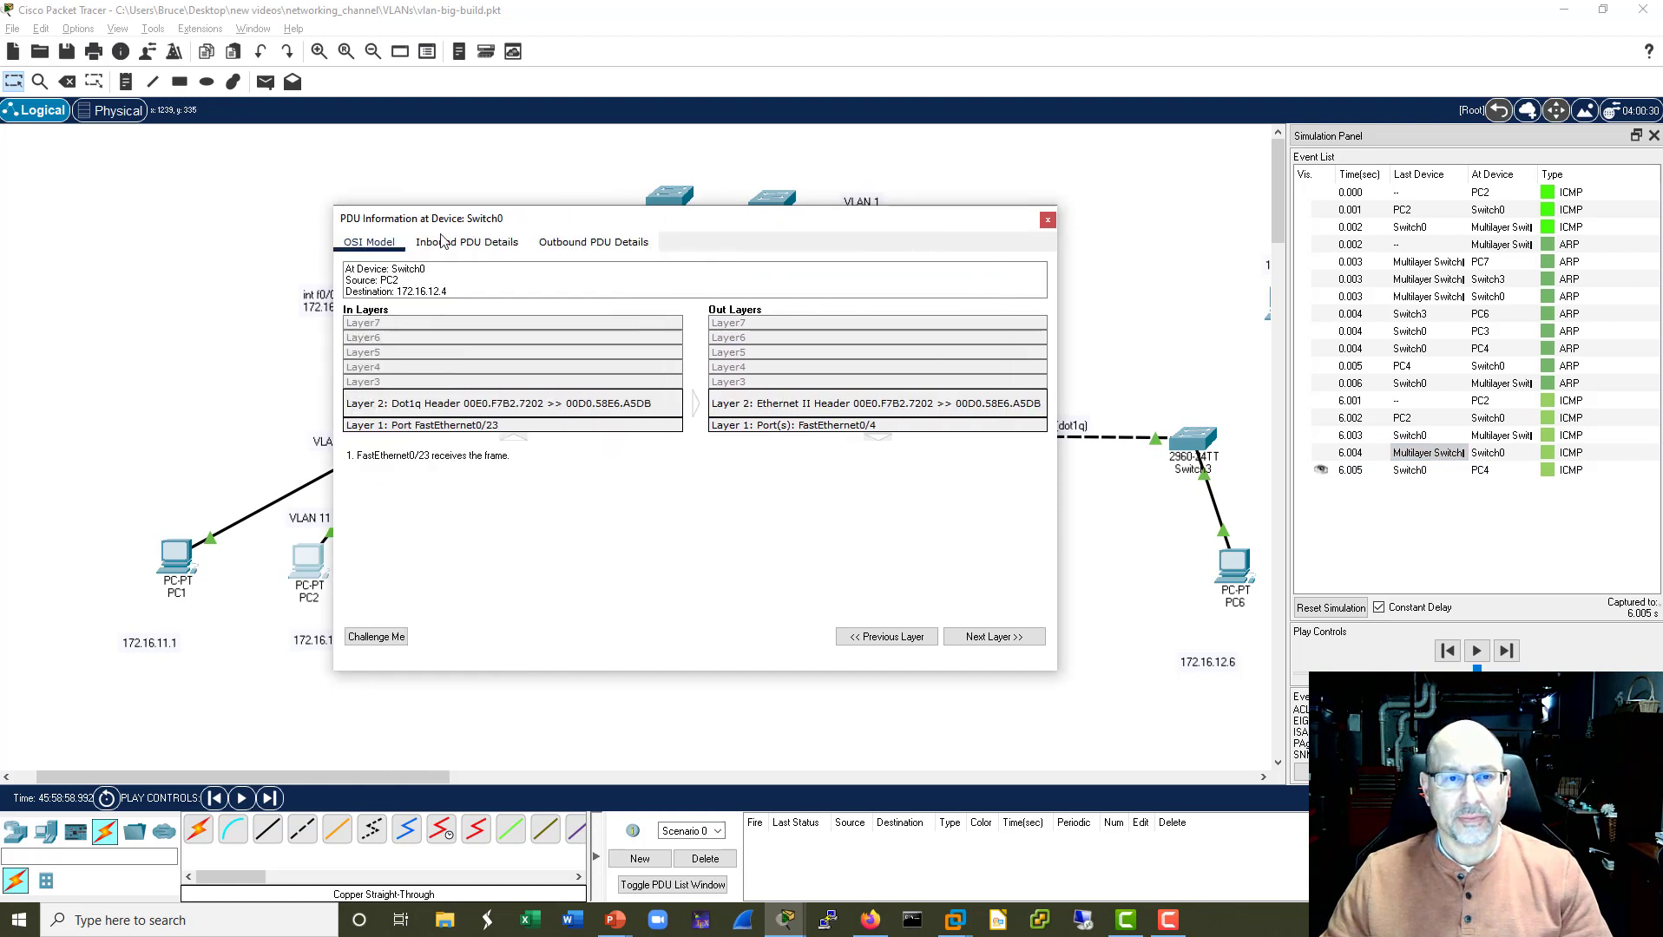
left_click(458, 245)
left_click_drag(638, 364, 582, 359)
left_click(635, 357)
left_click(1047, 220)
Advance the simulation by two more events and check the ping to 172.16.12.4 in PC2's command prompt.
left_click(1506, 651)
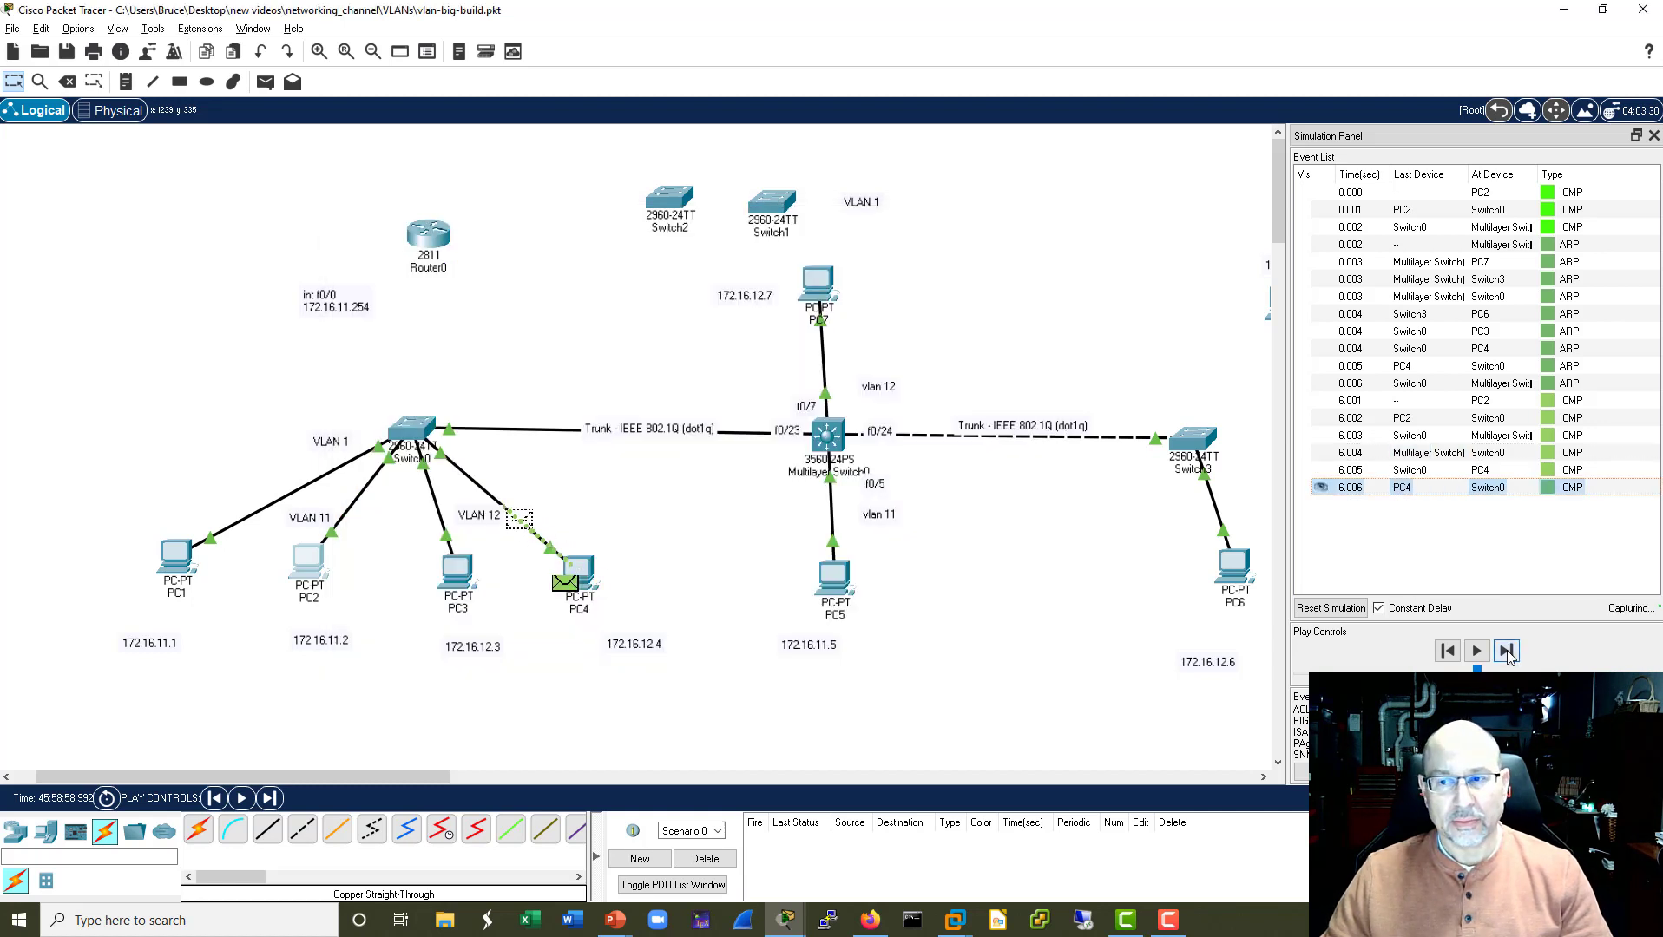
left_click(1507, 651)
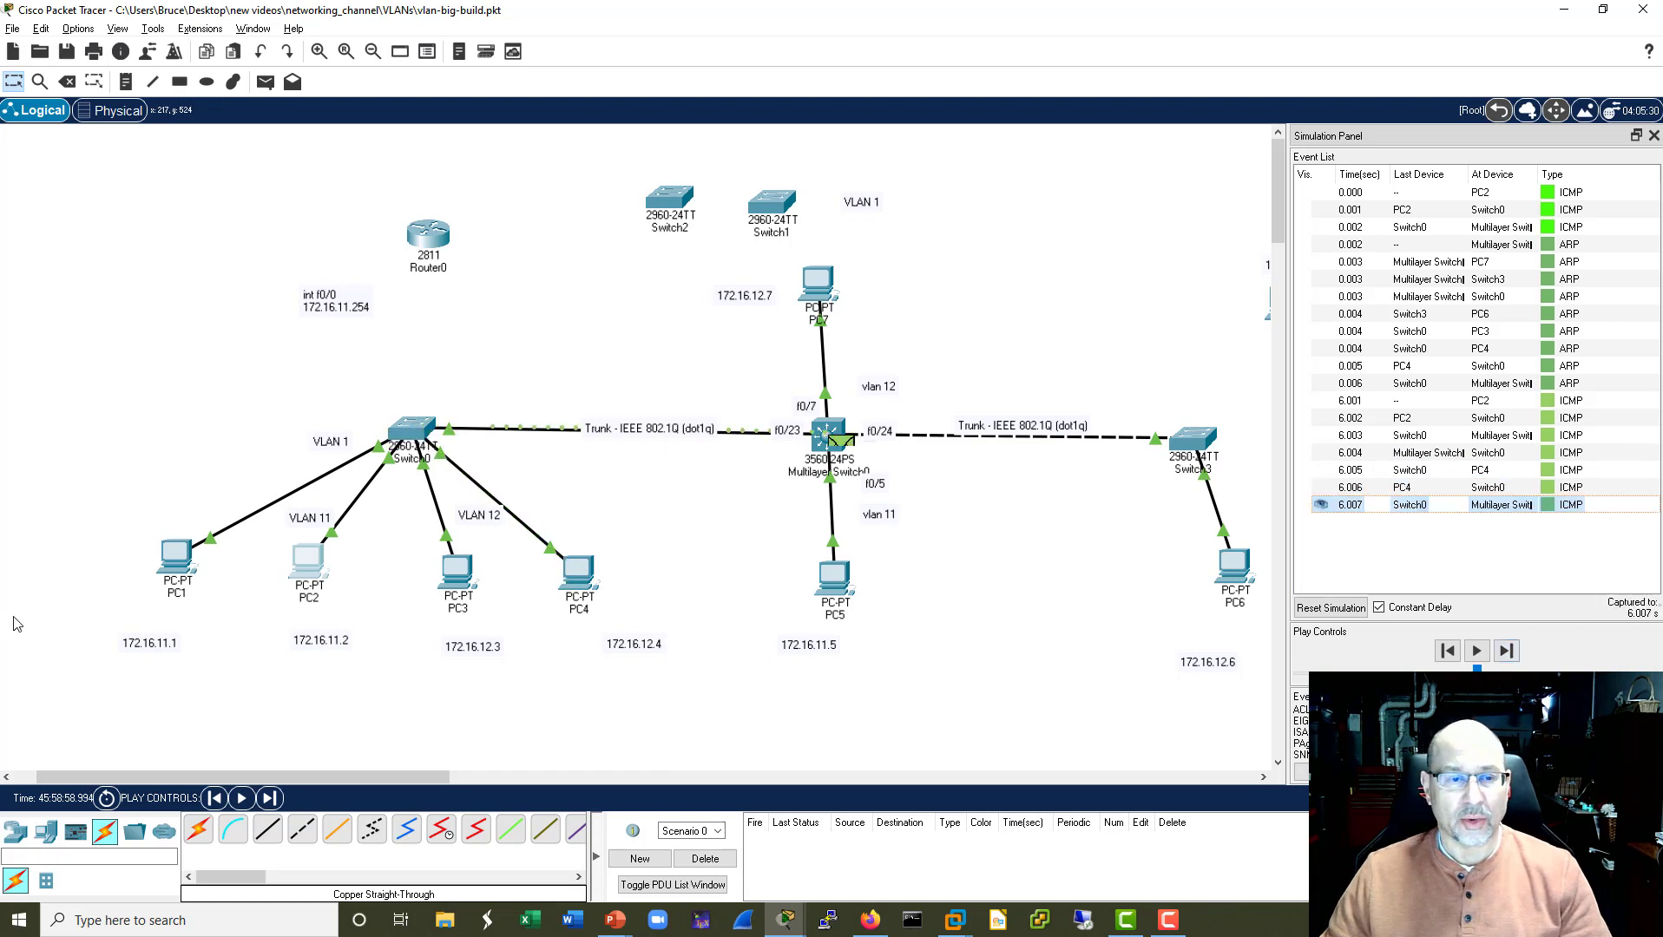
left_click(306, 568)
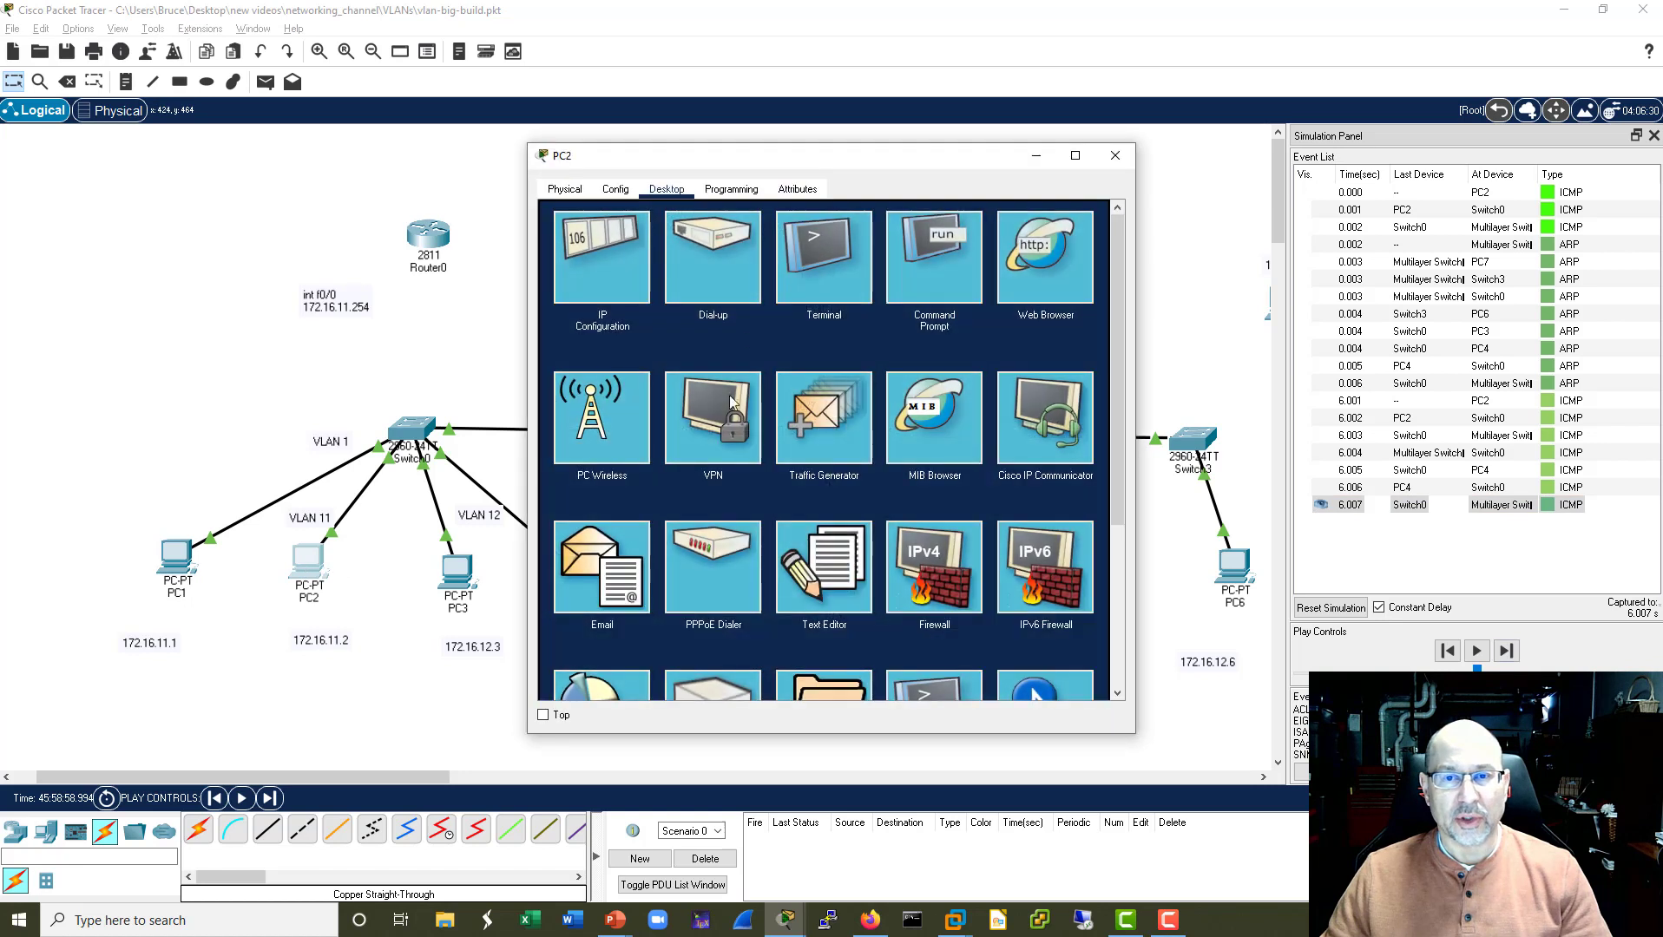
left_click(912, 250)
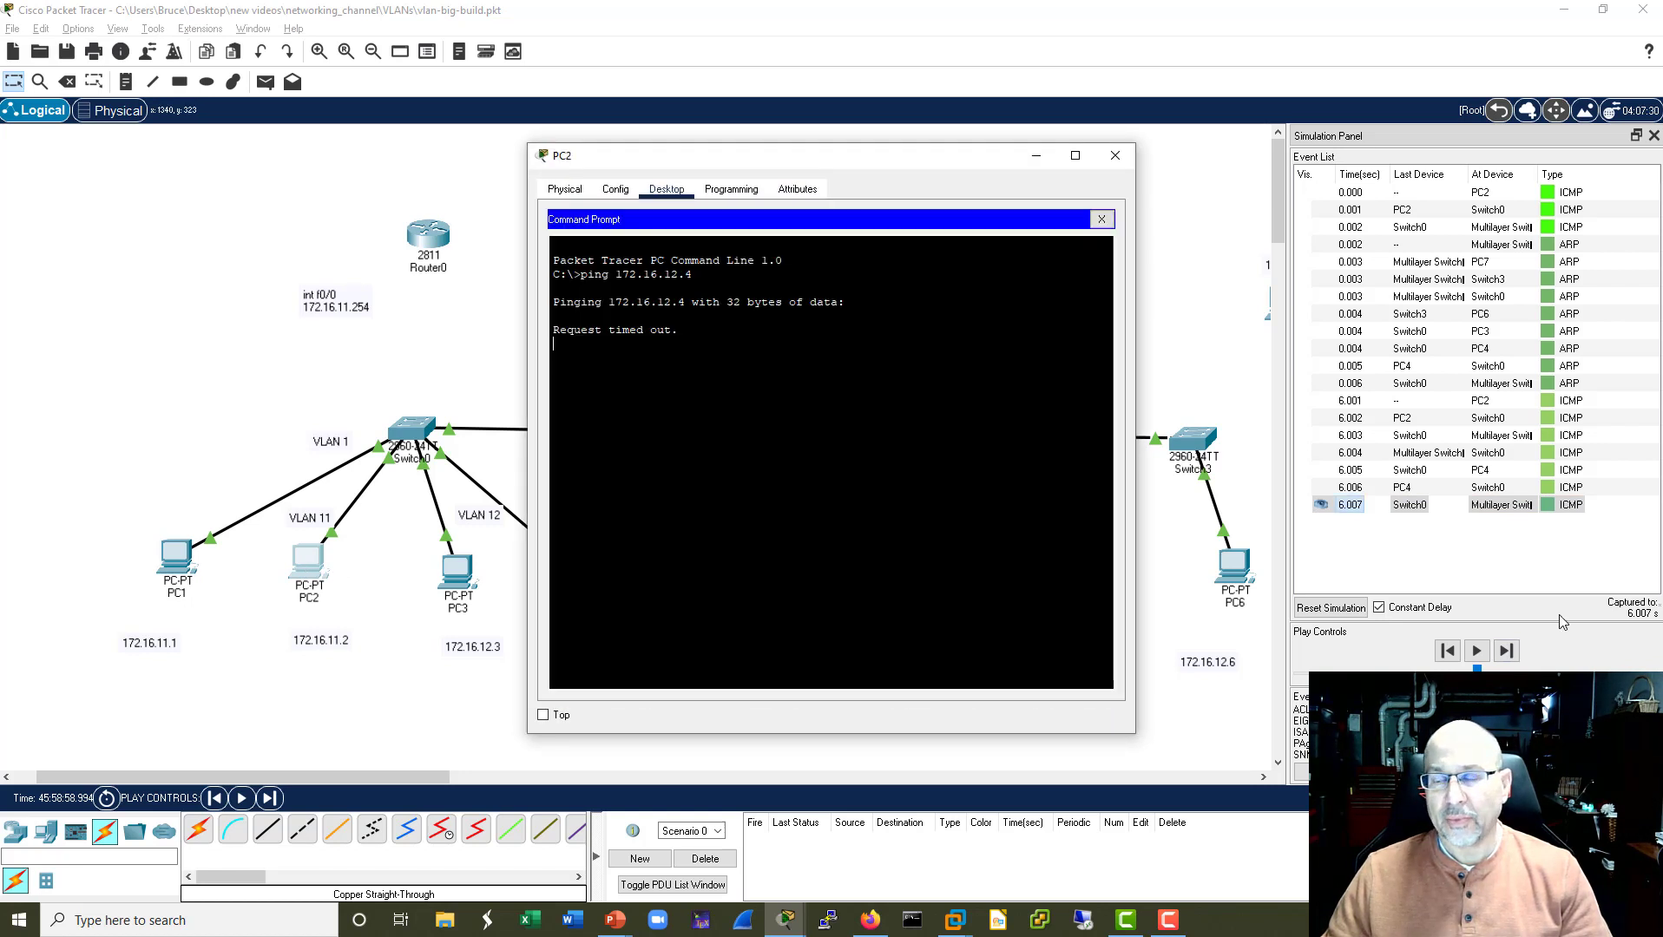
left_click(1116, 155)
Return to realtime mode and review the ping to 172.16.12.4 in PC2's command prompt, moving its window off the topology.
key("shift+r")
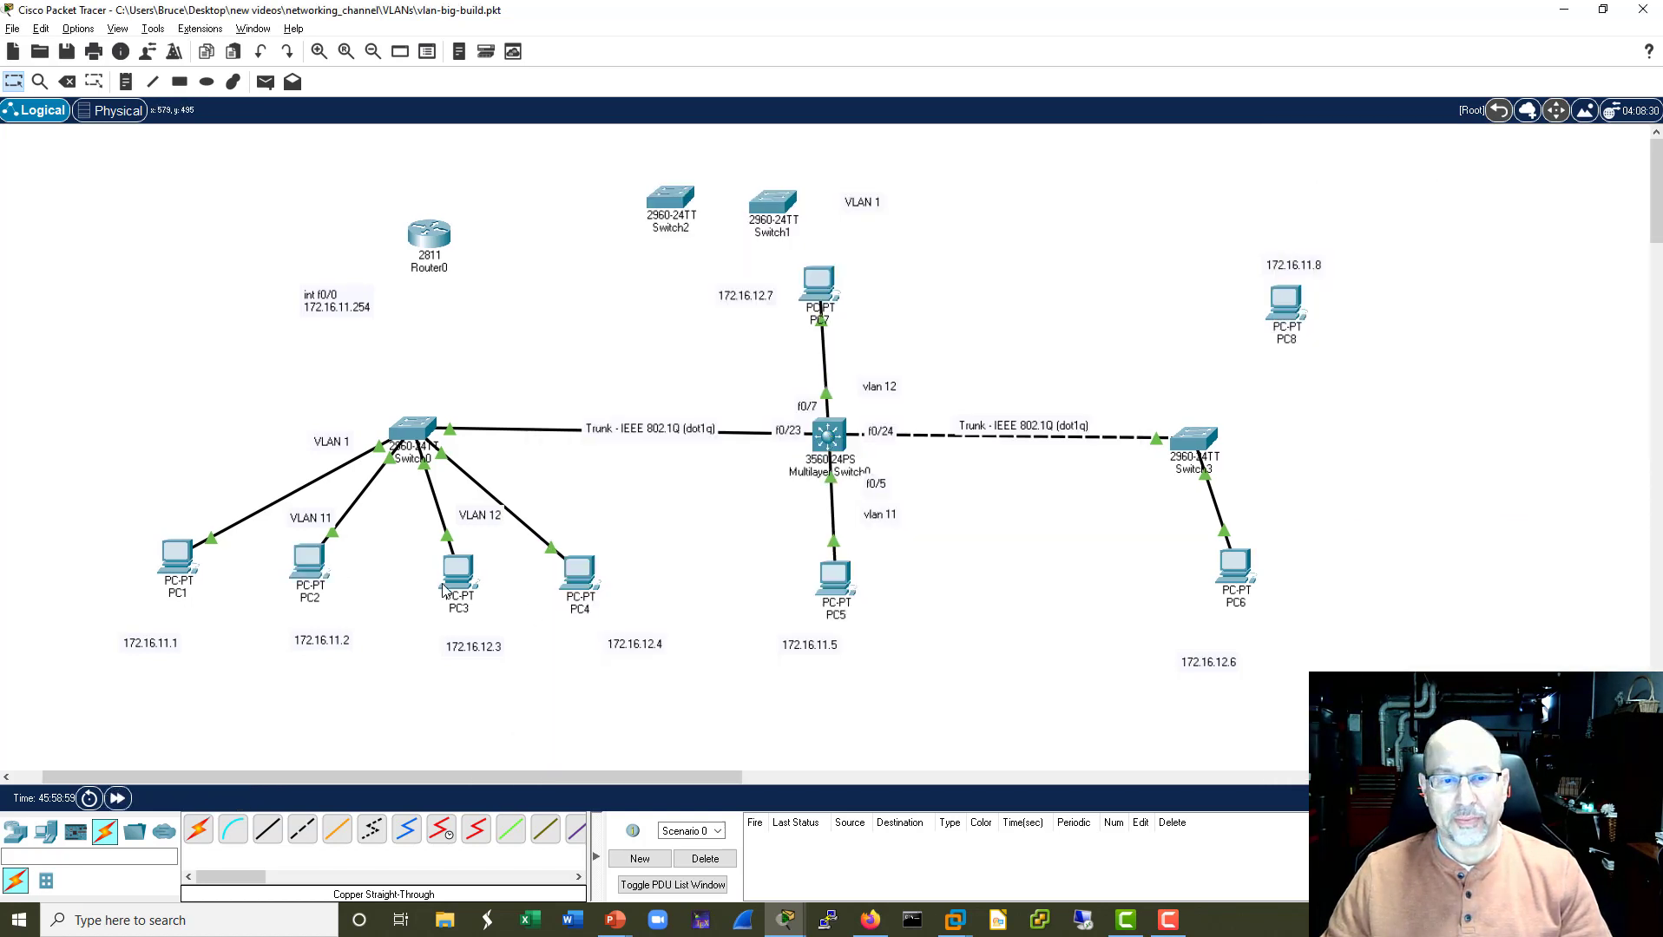
left_click(314, 562)
left_click_drag(894, 146, 1258, 146)
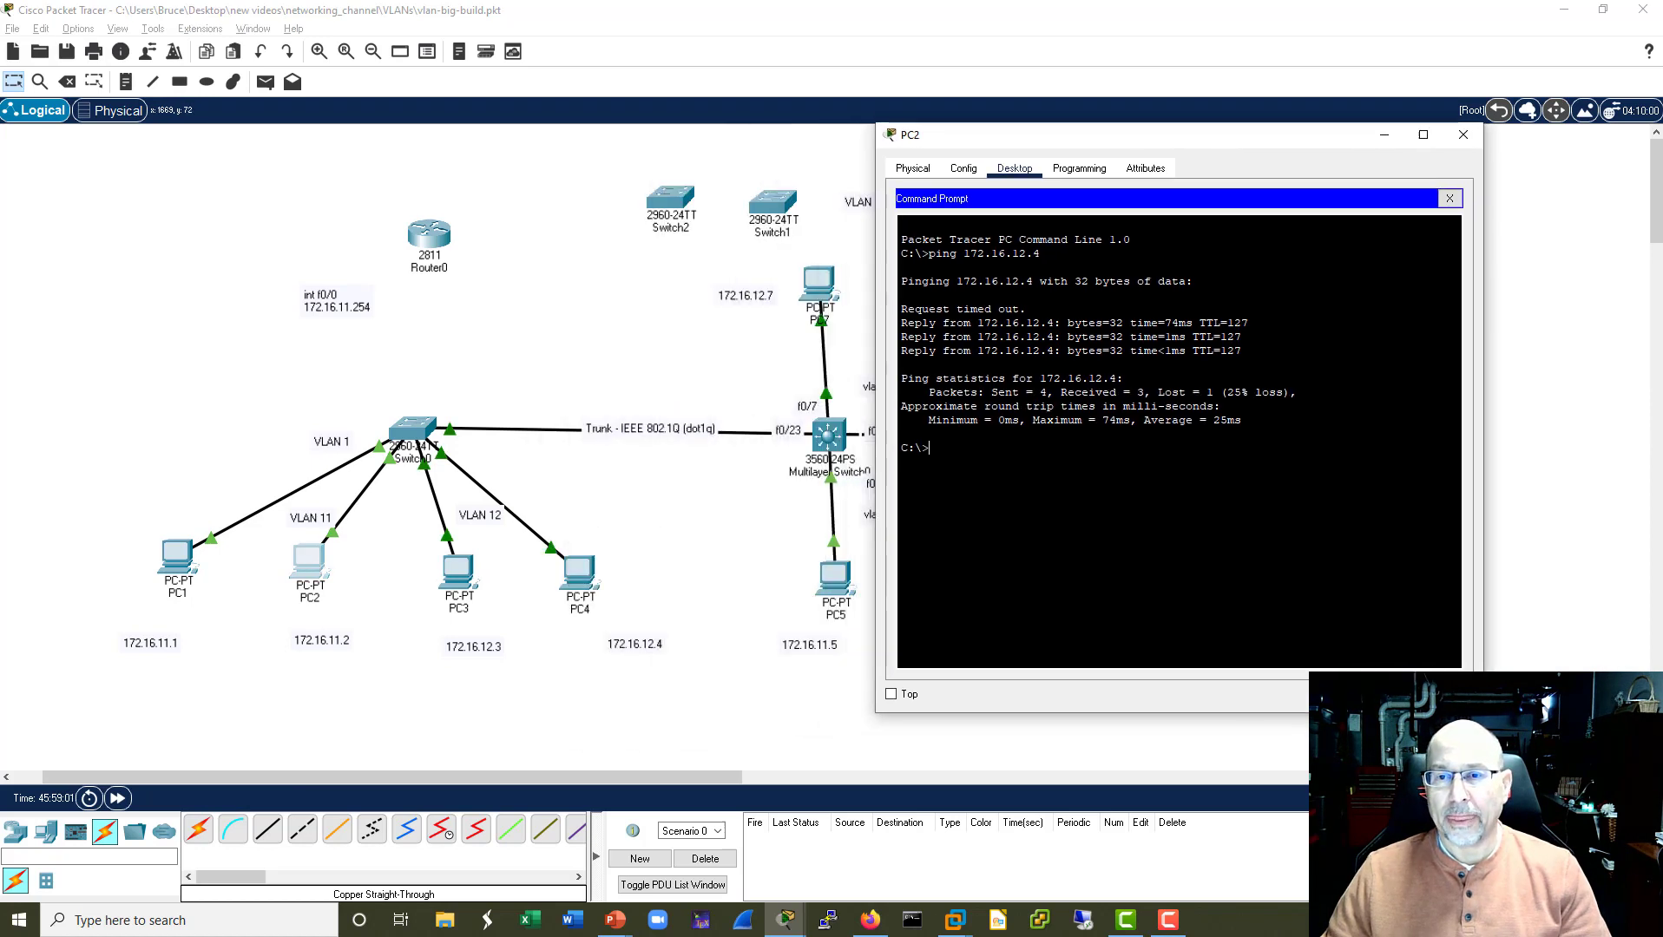
left_click(1465, 140)
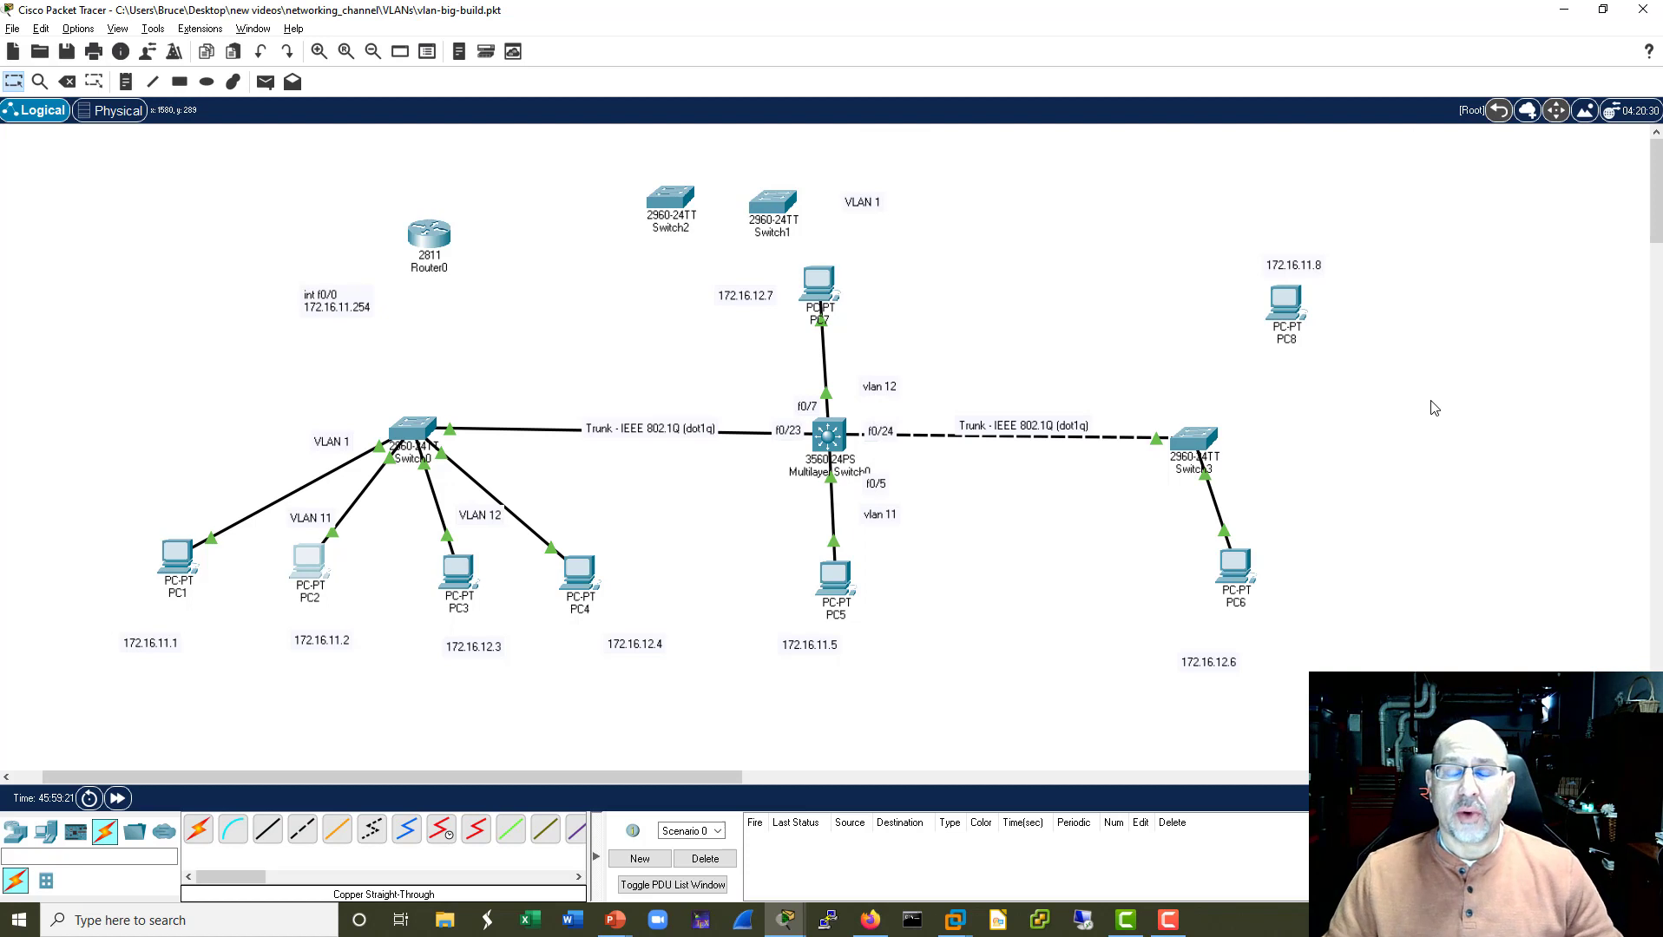
Move Router0 slightly upward, nudge Multilayer Switch0, and place Switch2 beside Router0, closing the router's window if it opens.
left_click_drag(441, 217, 430, 185)
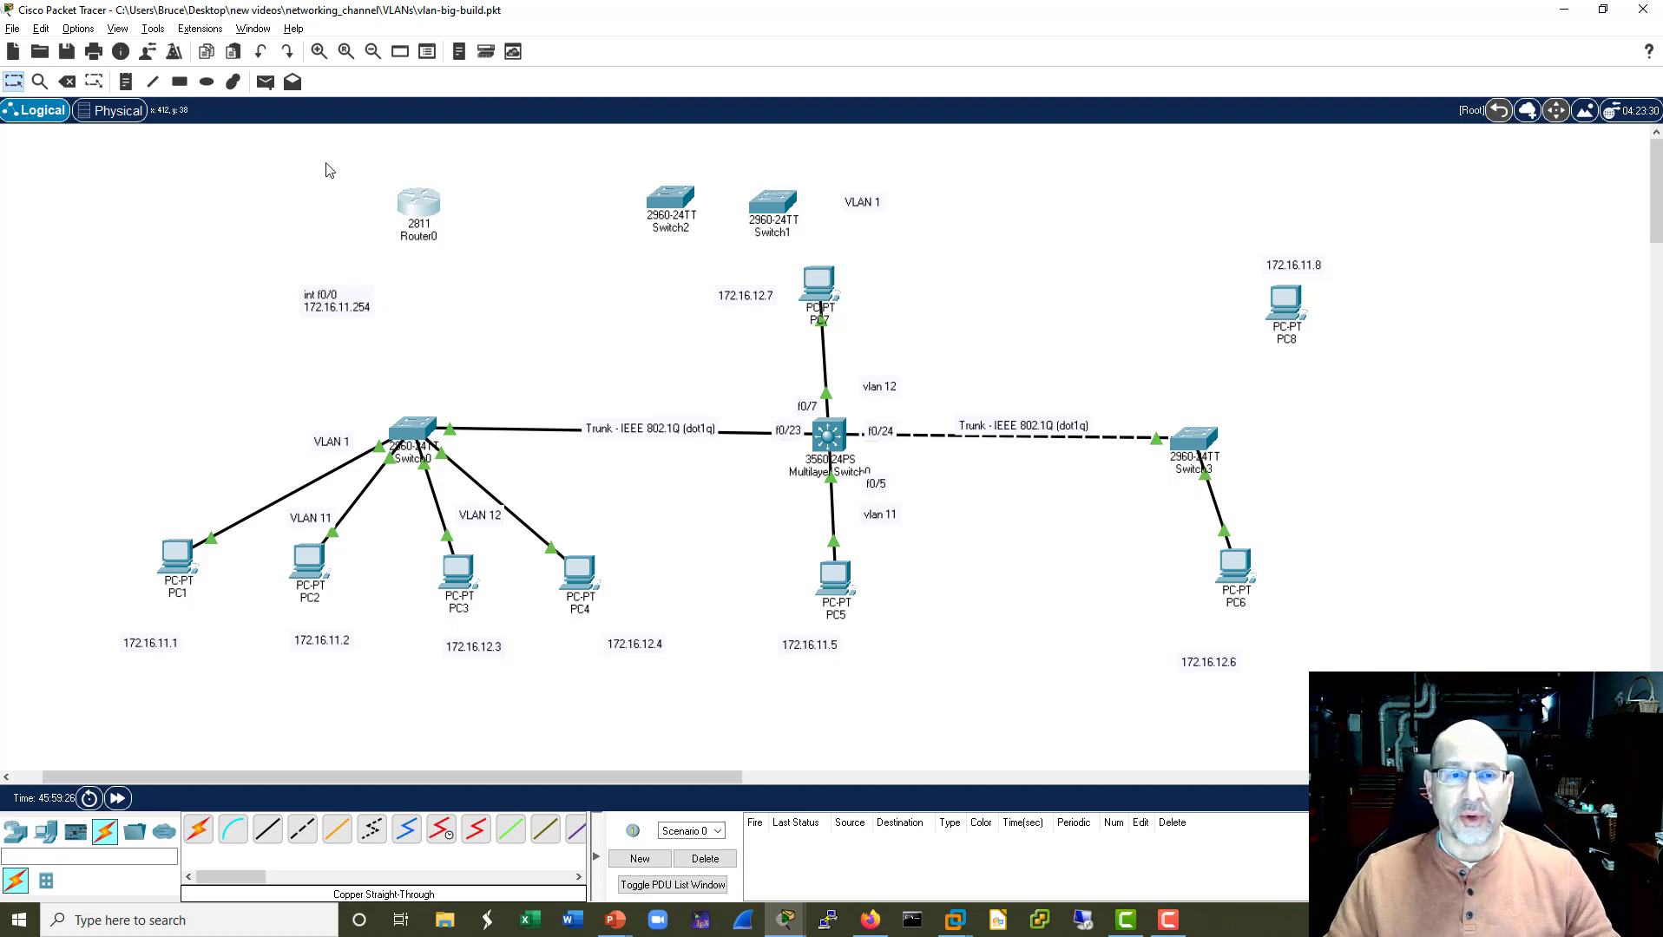
left_click_drag(420, 198, 417, 188)
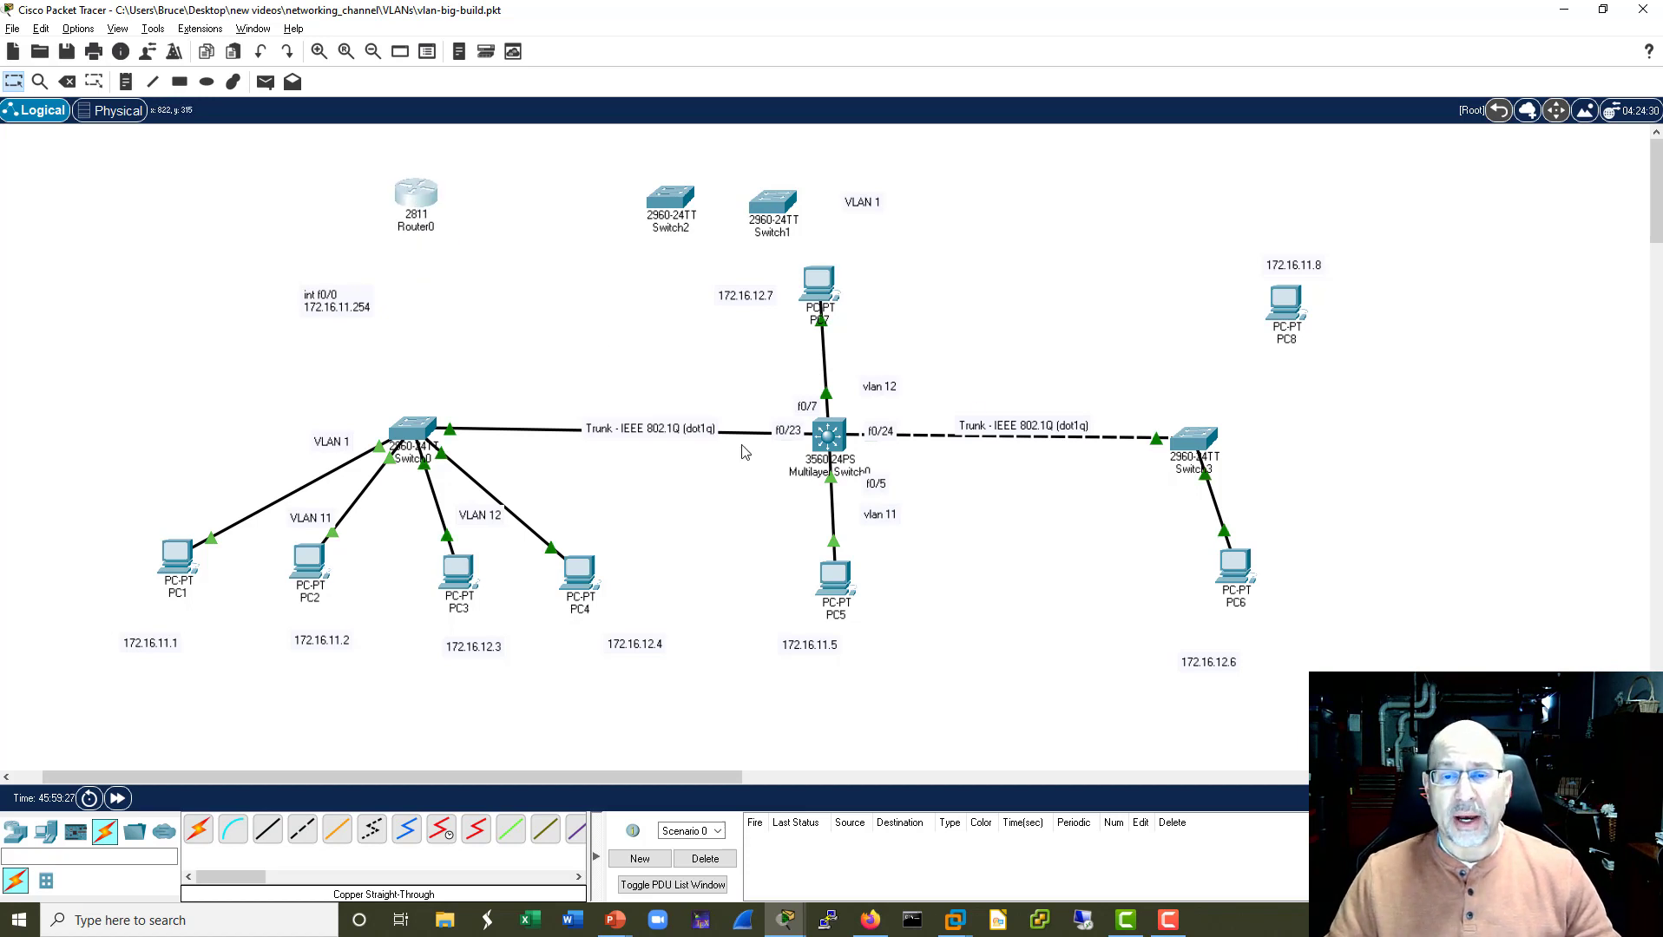
left_click_drag(827, 440, 831, 442)
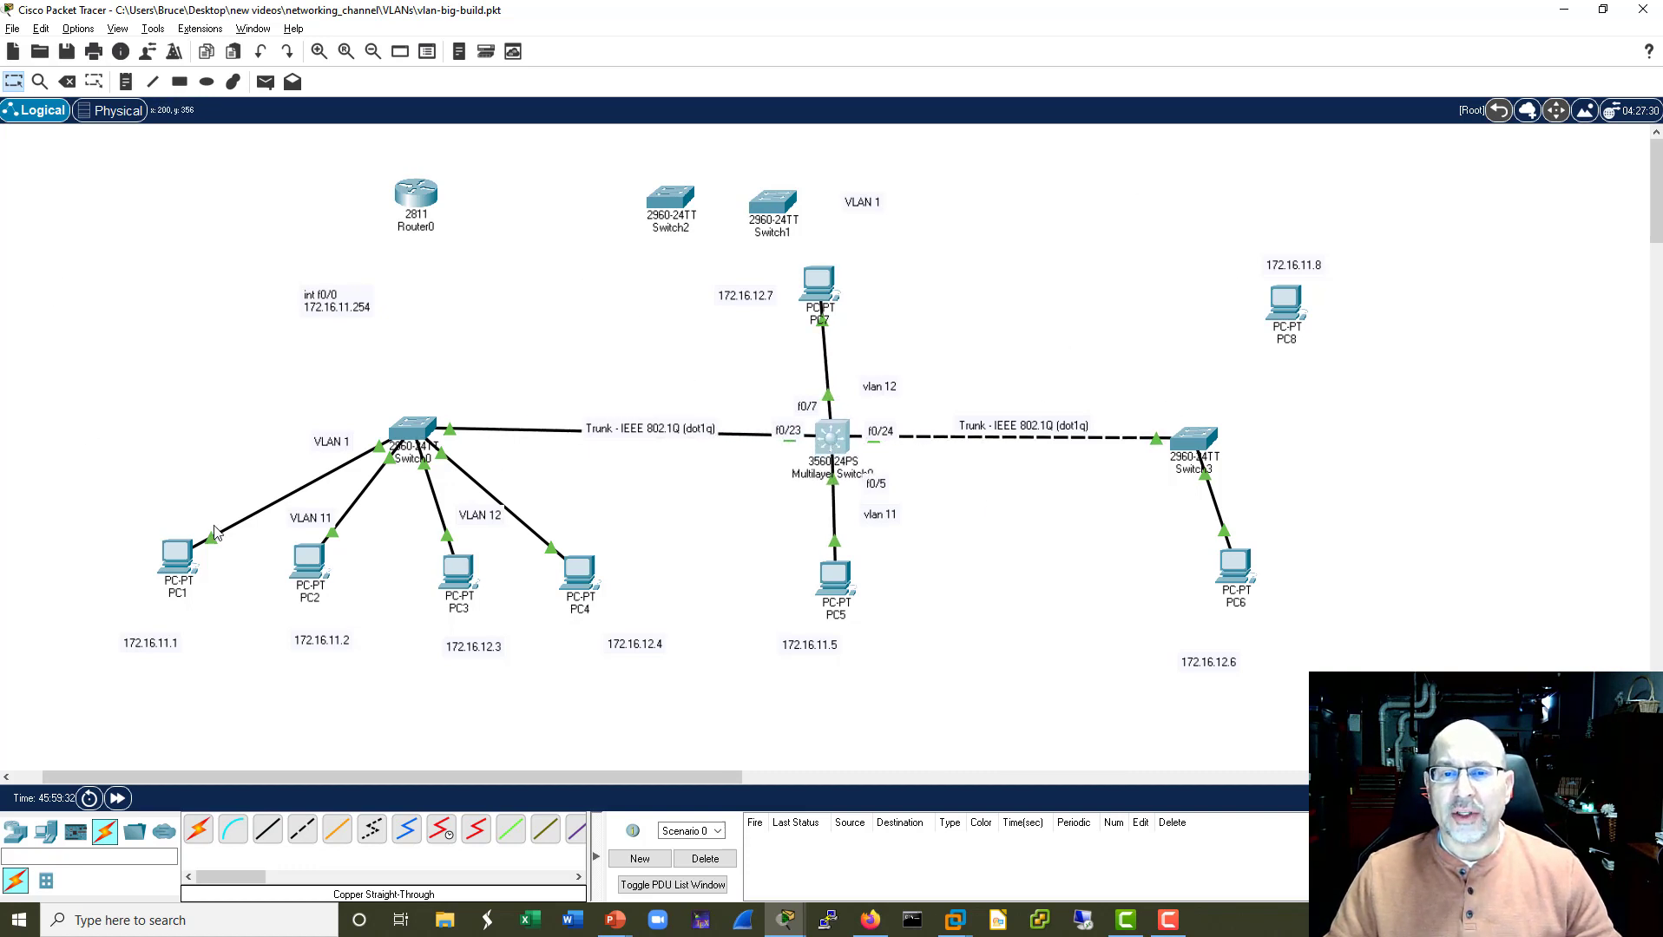
left_click_drag(670, 201, 414, 200)
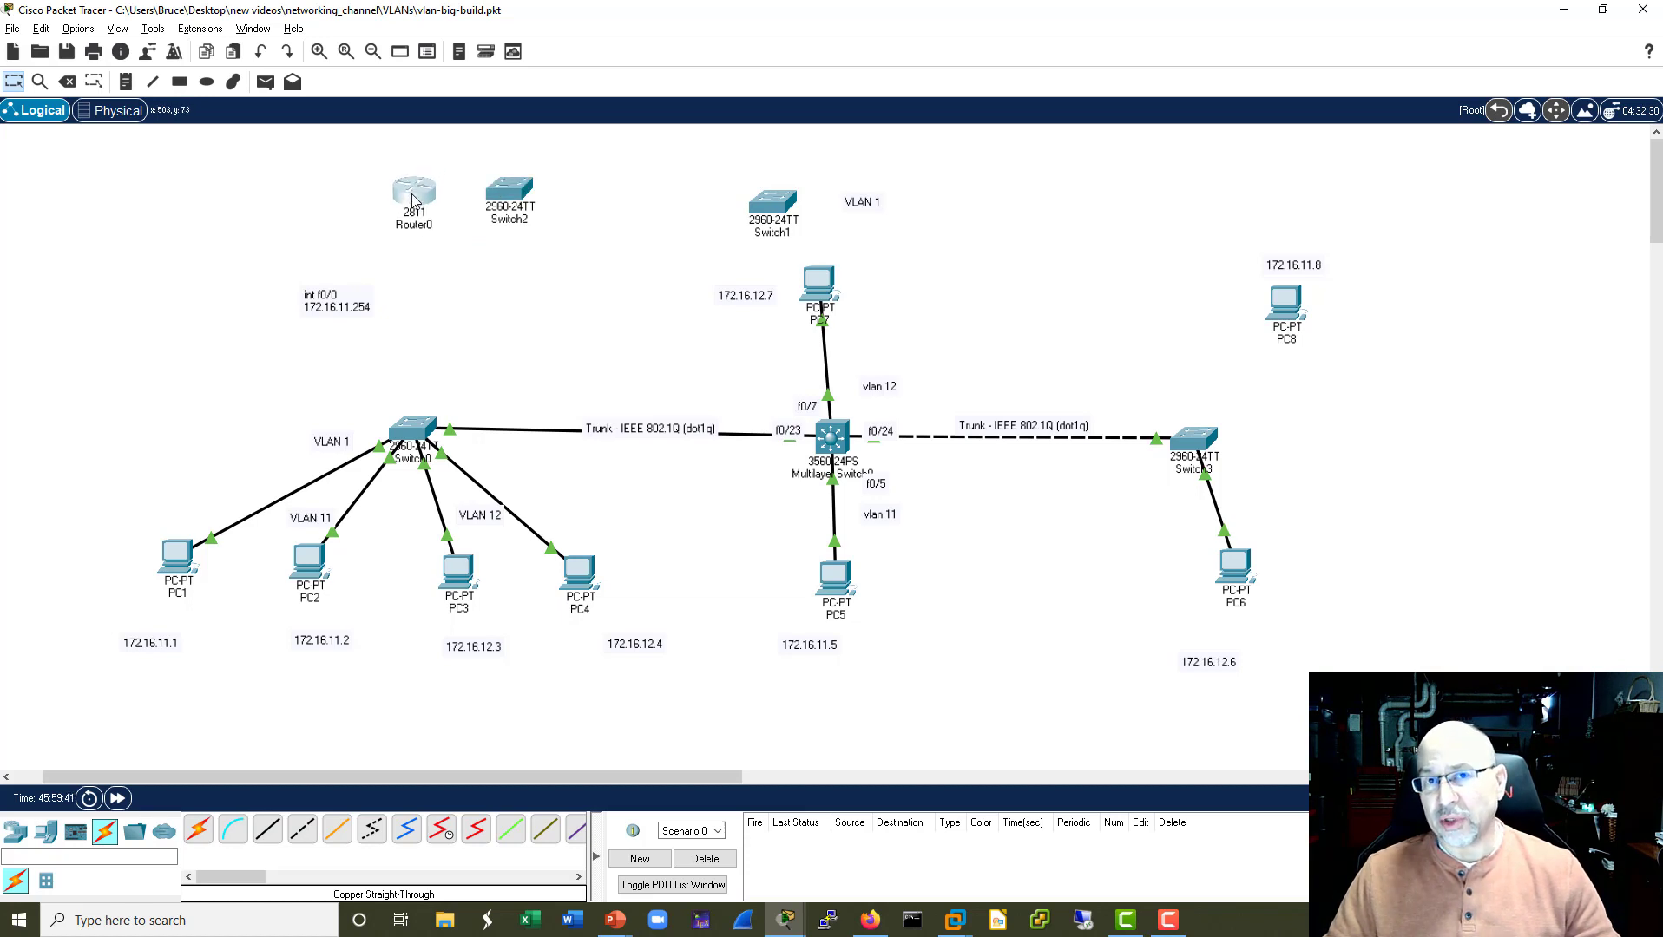
left_click(415, 200)
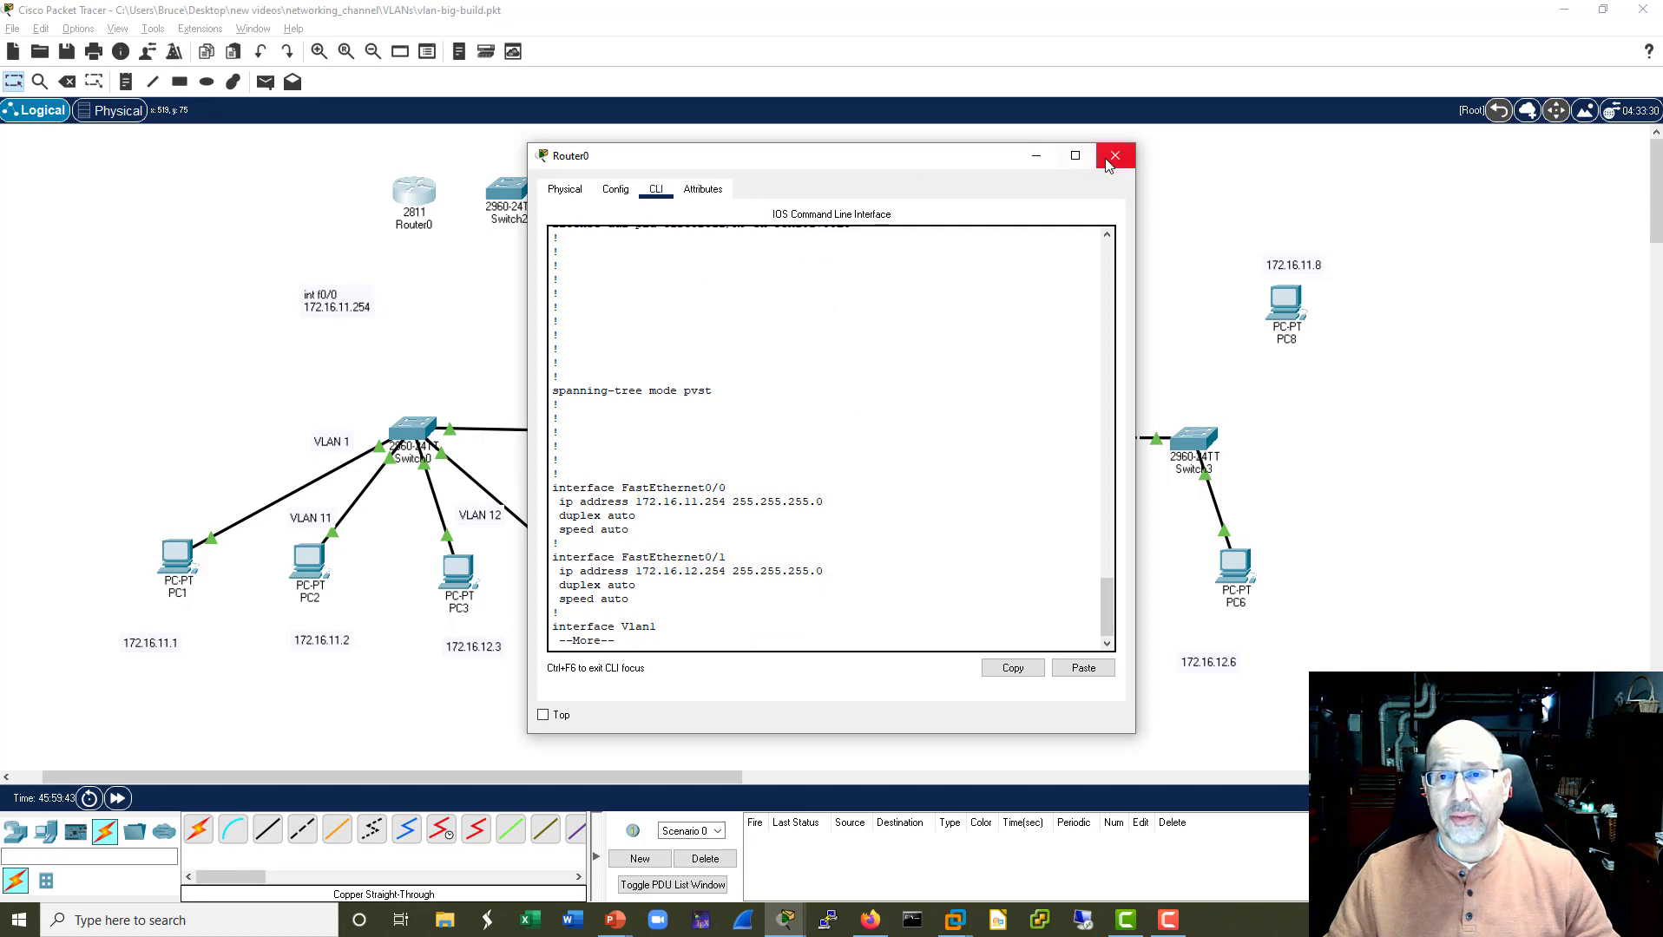
left_click(1110, 157)
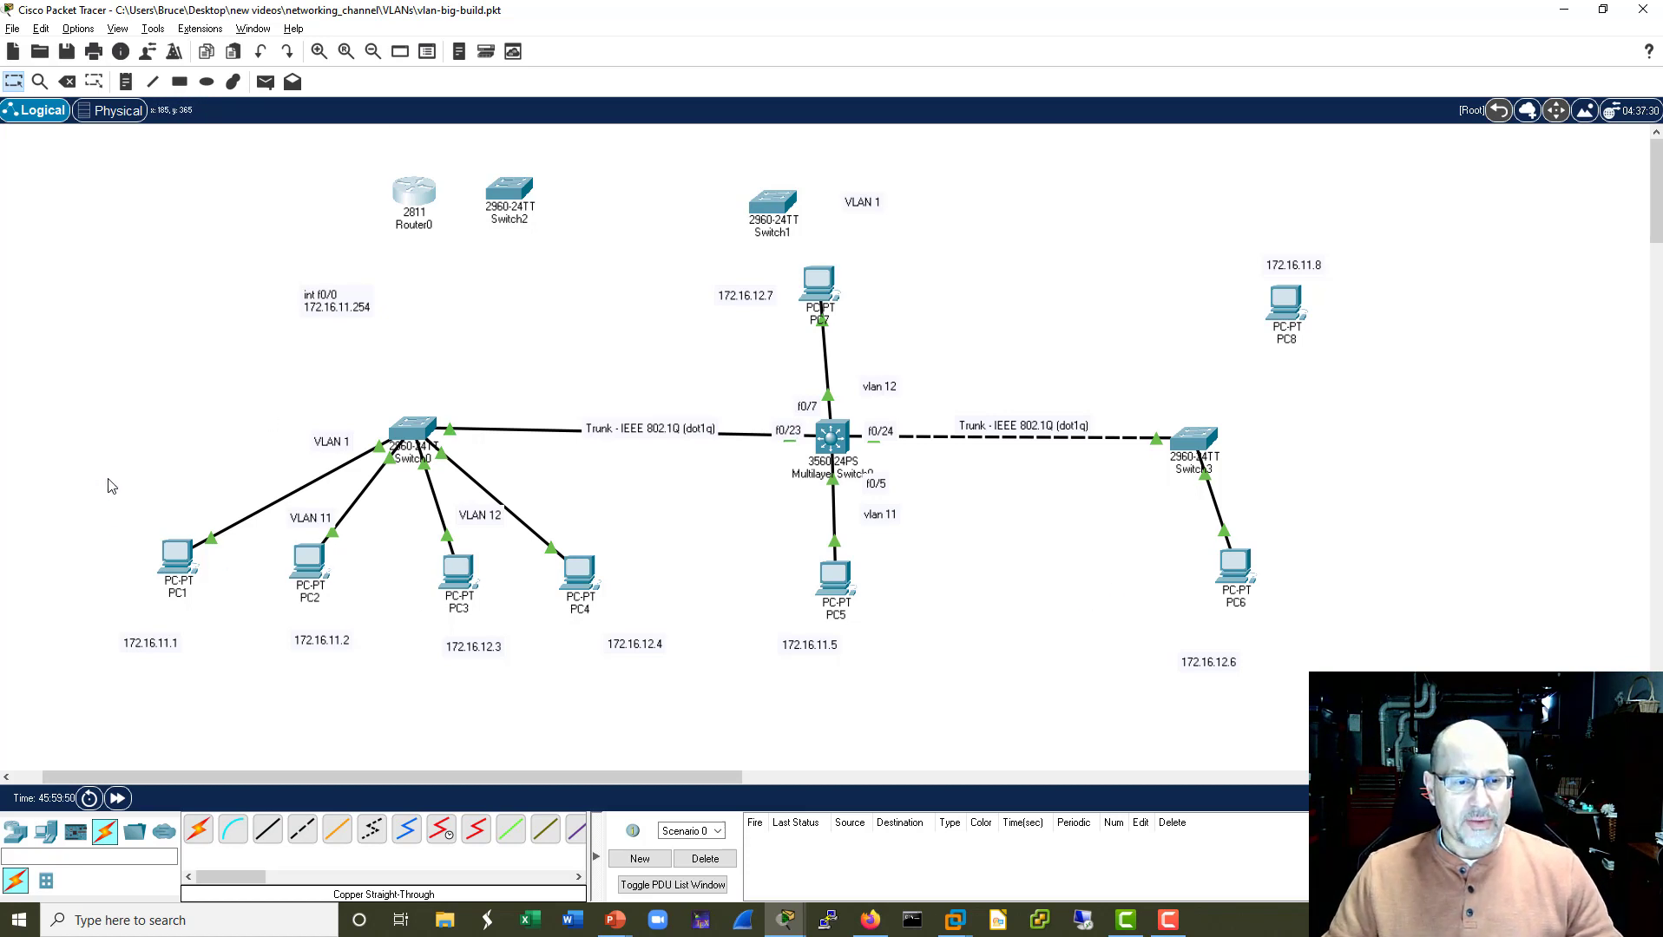
Nudge PC1, PC2, PC5 and PC6 slightly on the topology, and shift PC7 toward PC3 and back above Multilayer Switch0.
mouse_move(183, 573)
left_mouse_down()
mouse_move(154, 574)
mouse_move(195, 574)
left_mouse_up()
left_click_drag(299, 562, 328, 564)
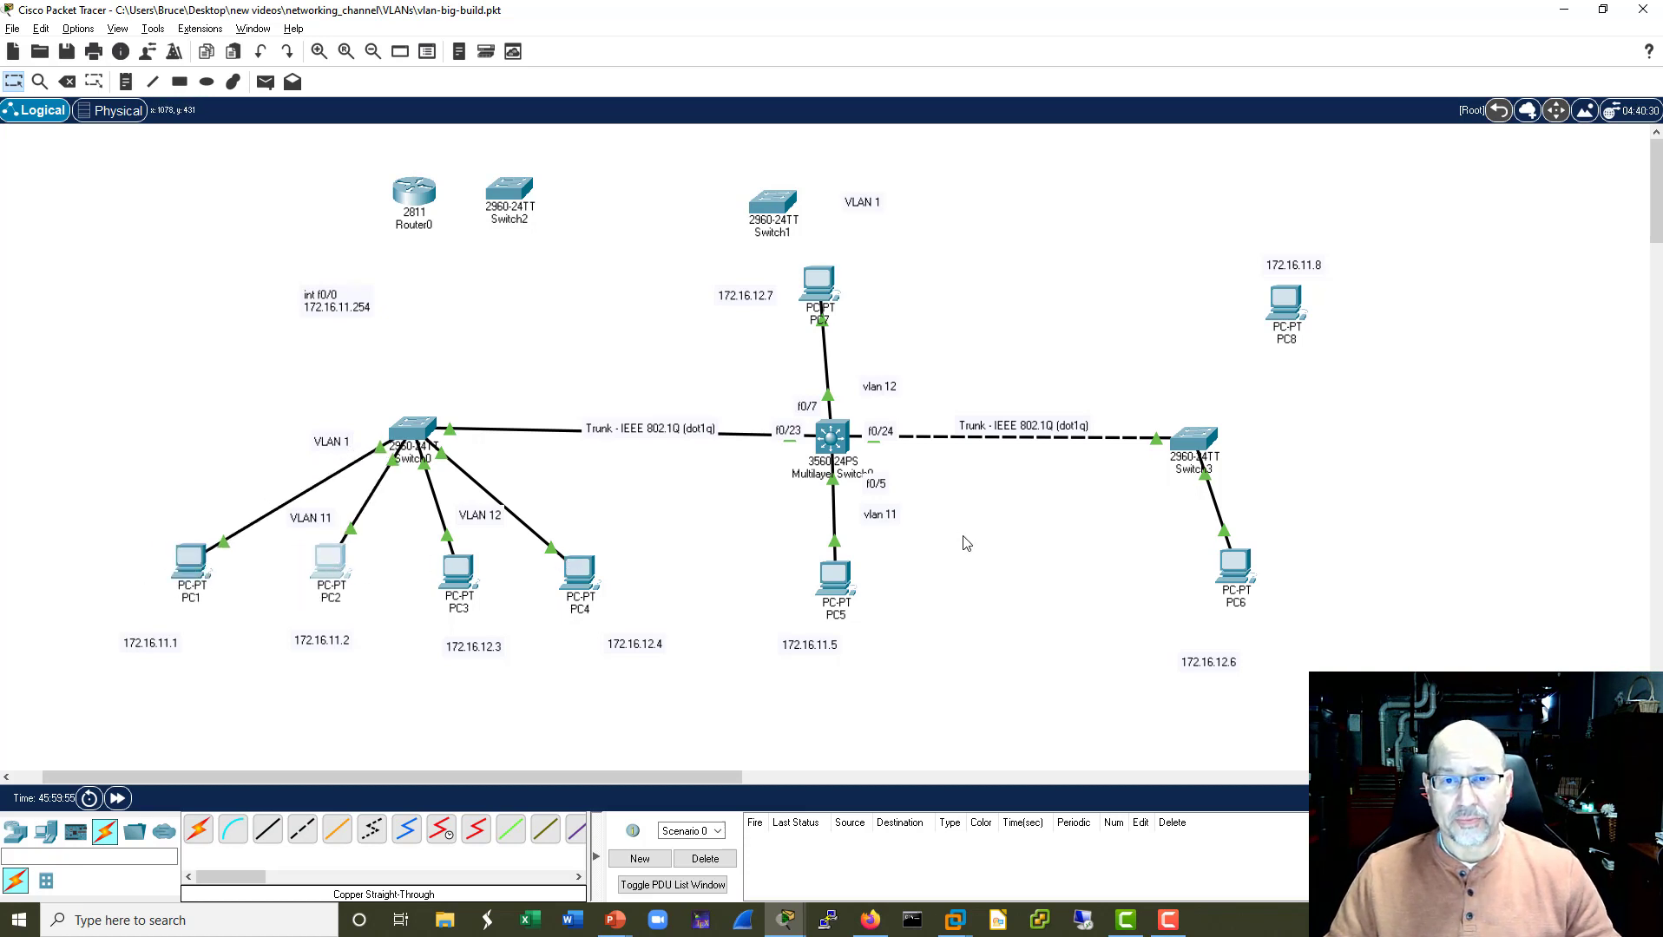
mouse_move(846, 581)
left_mouse_down()
mouse_move(419, 555)
mouse_move(231, 567)
mouse_move(827, 565)
left_mouse_up()
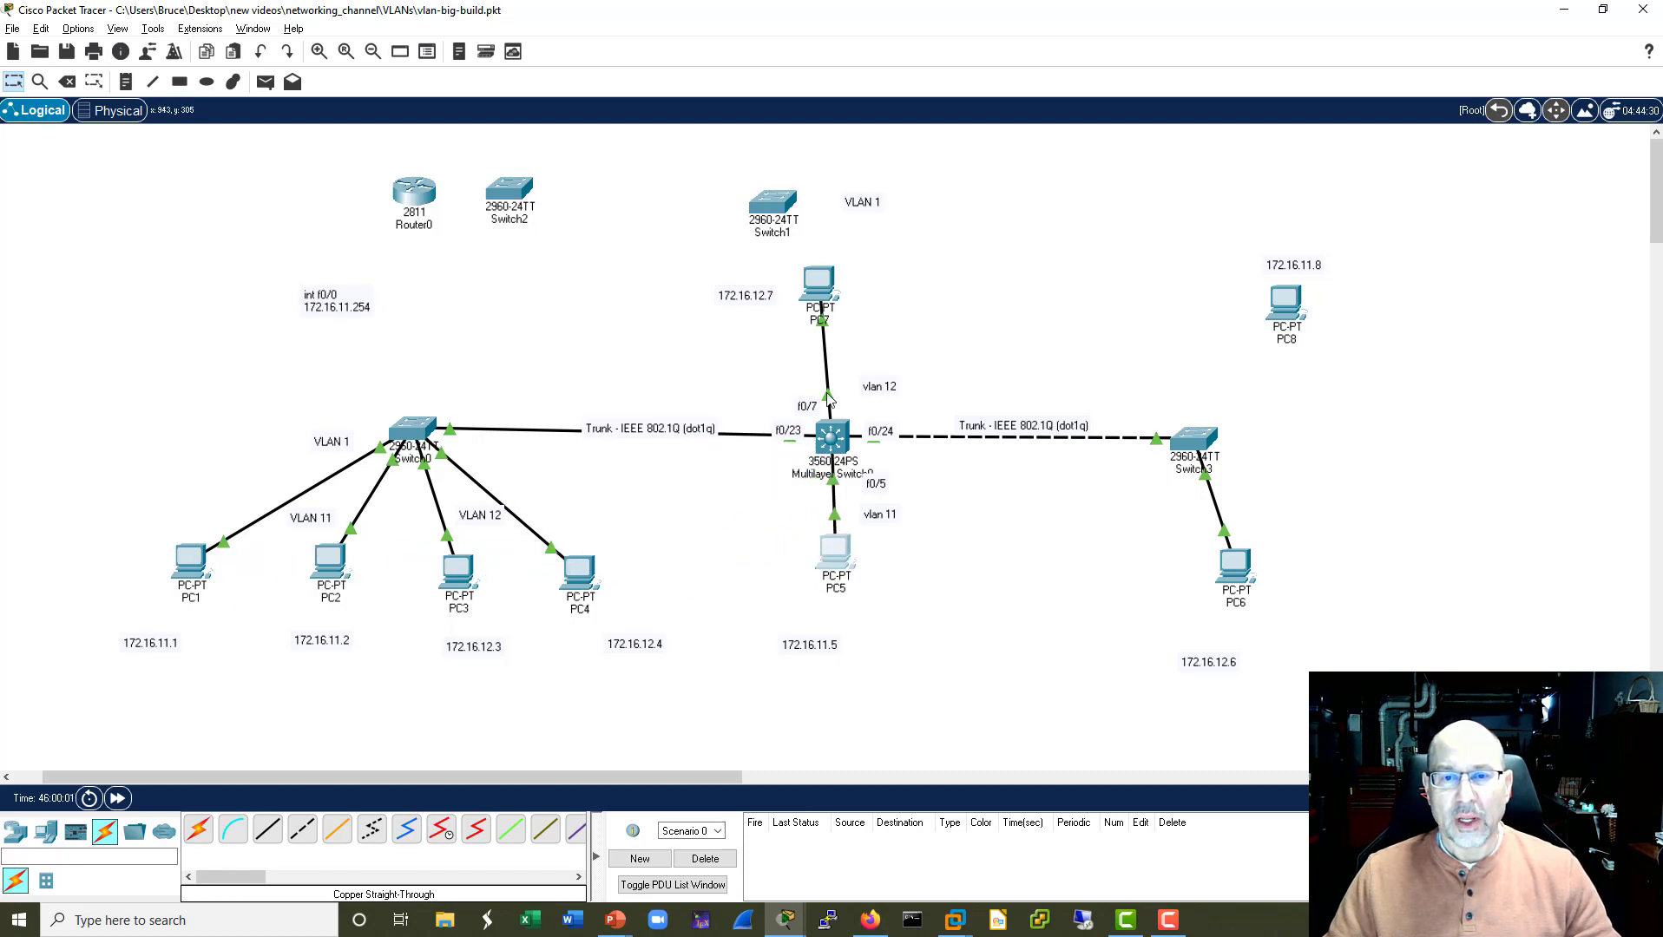
left_click_drag(829, 278, 519, 568)
mouse_move(1234, 566)
left_mouse_down()
mouse_move(526, 600)
mouse_move(1328, 562)
mouse_move(1236, 568)
left_mouse_up()
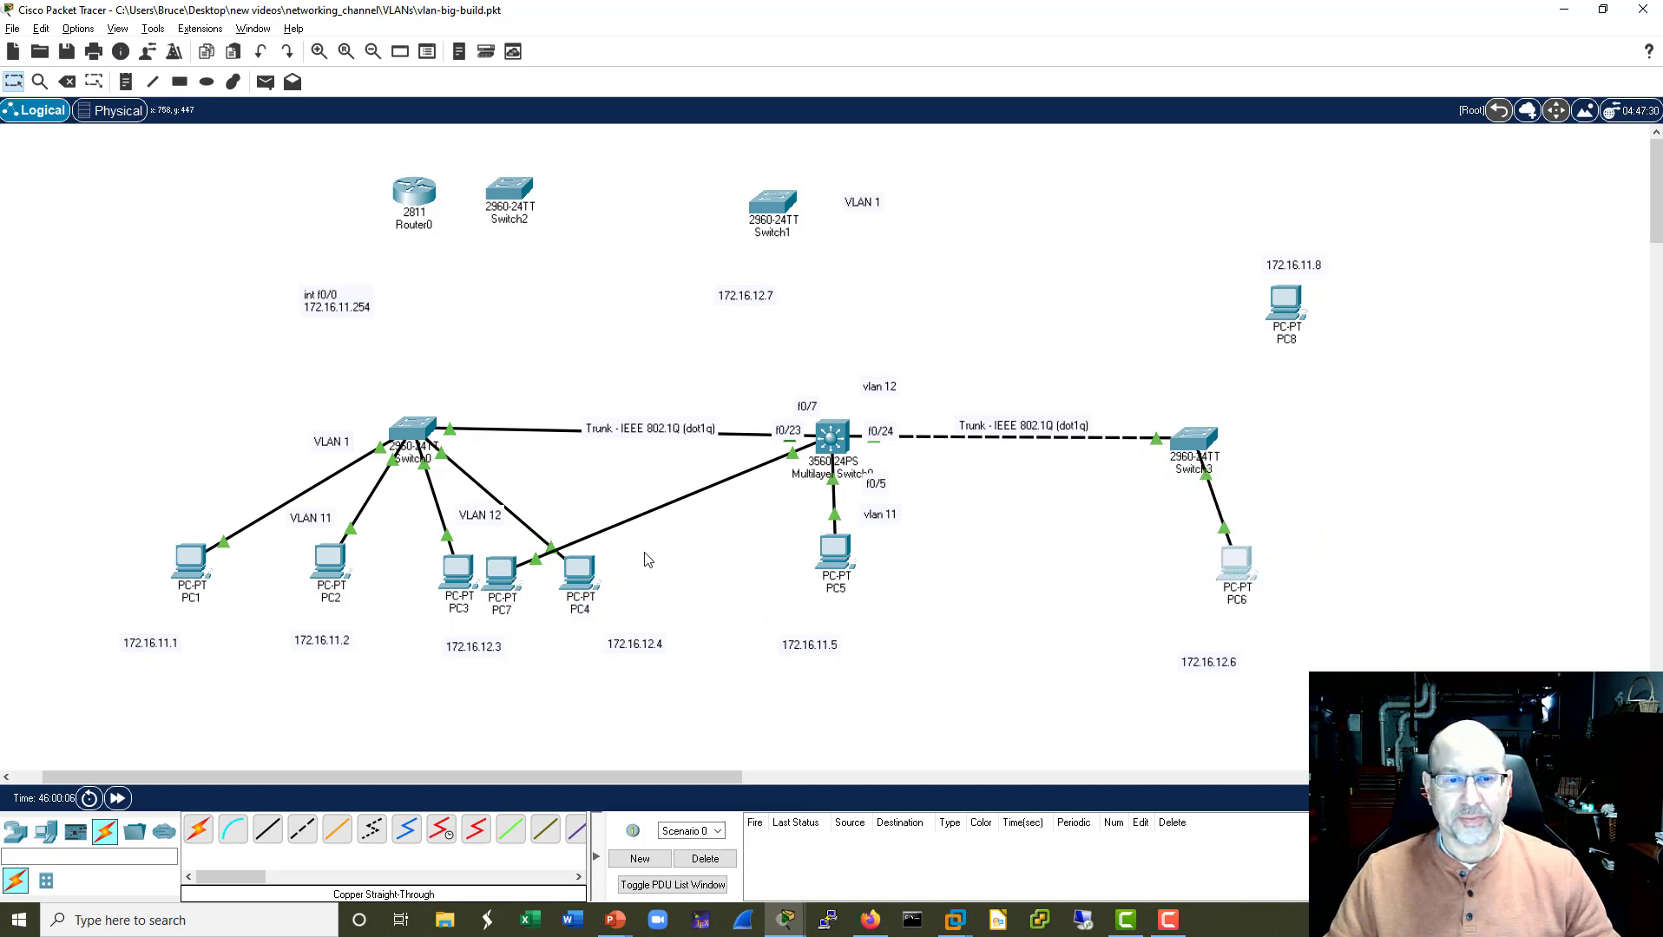
left_click_drag(521, 570, 814, 280)
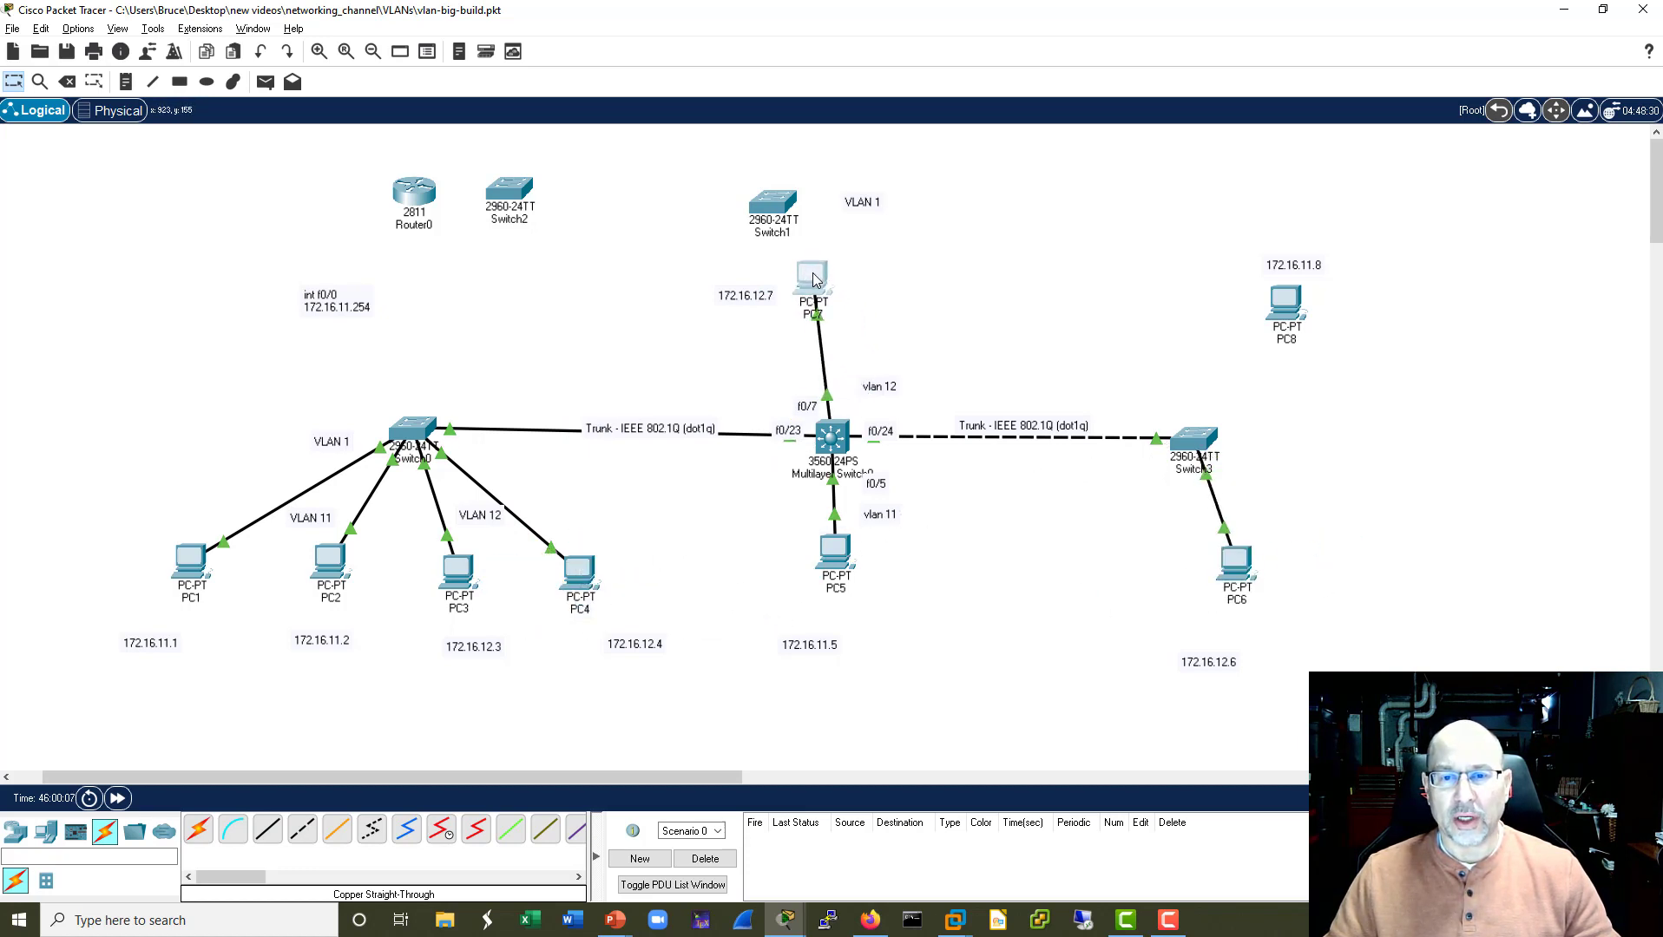
mouse_move(1250, 576)
left_mouse_down()
mouse_move(1214, 574)
mouse_move(1240, 577)
left_mouse_up()
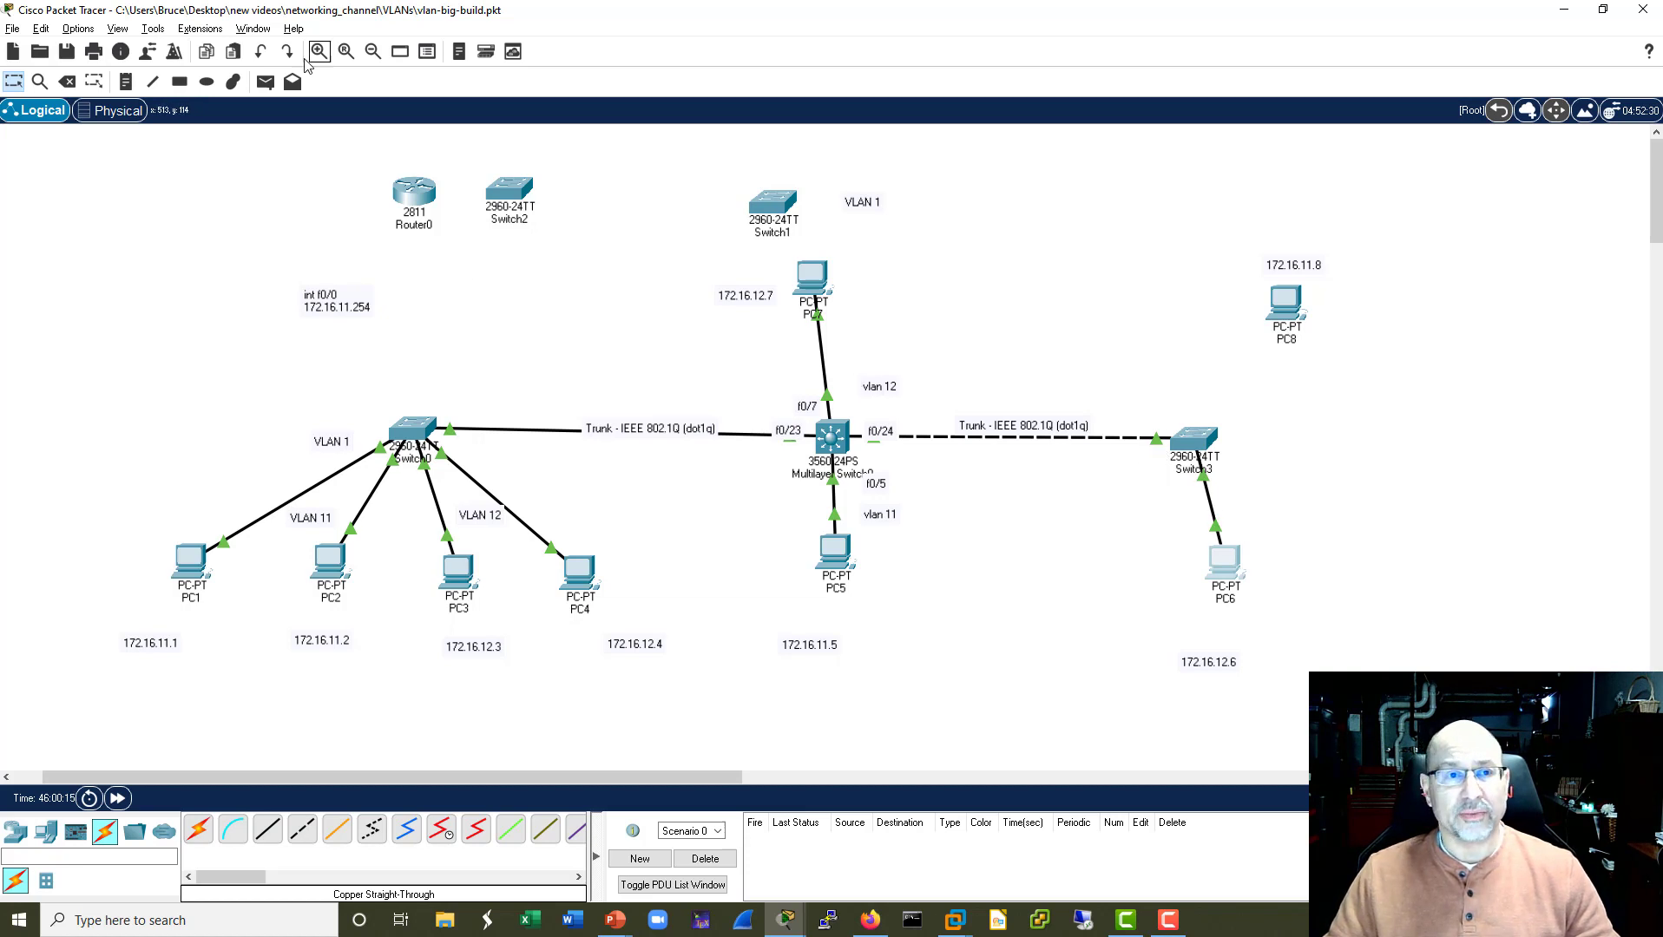
Add a "VLAN 12" note beside the link between Switch3 and PC6, and nudge PC6 slightly.
left_click(126, 82)
left_click(1244, 488)
type("VLAN 12")
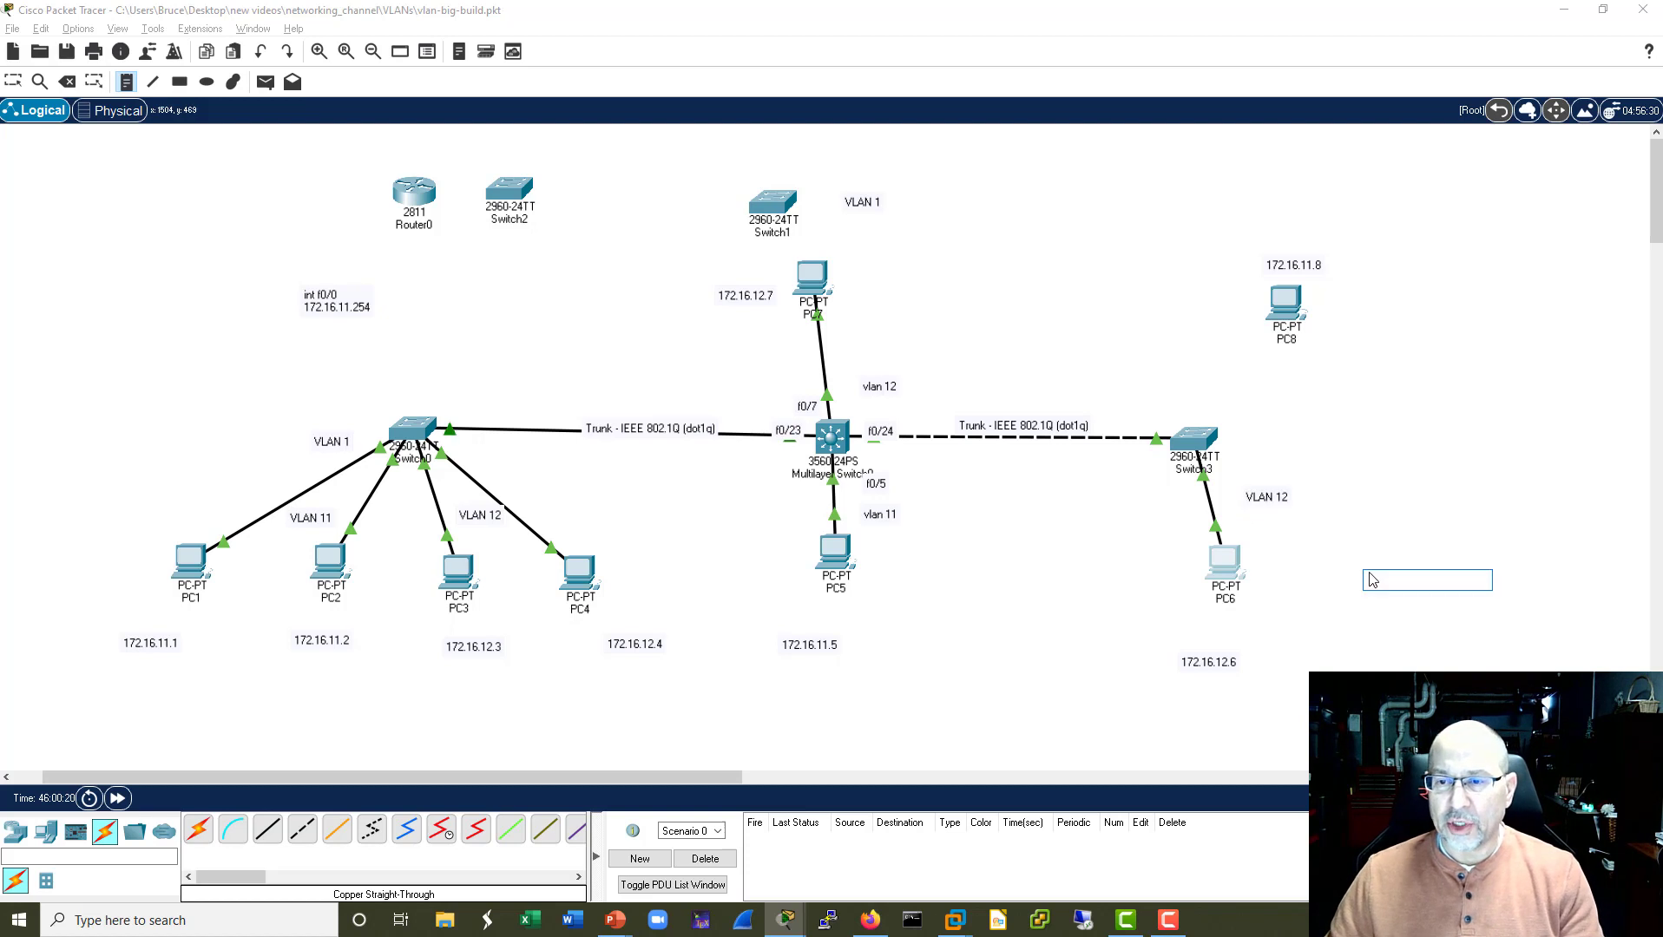
key("Escape")
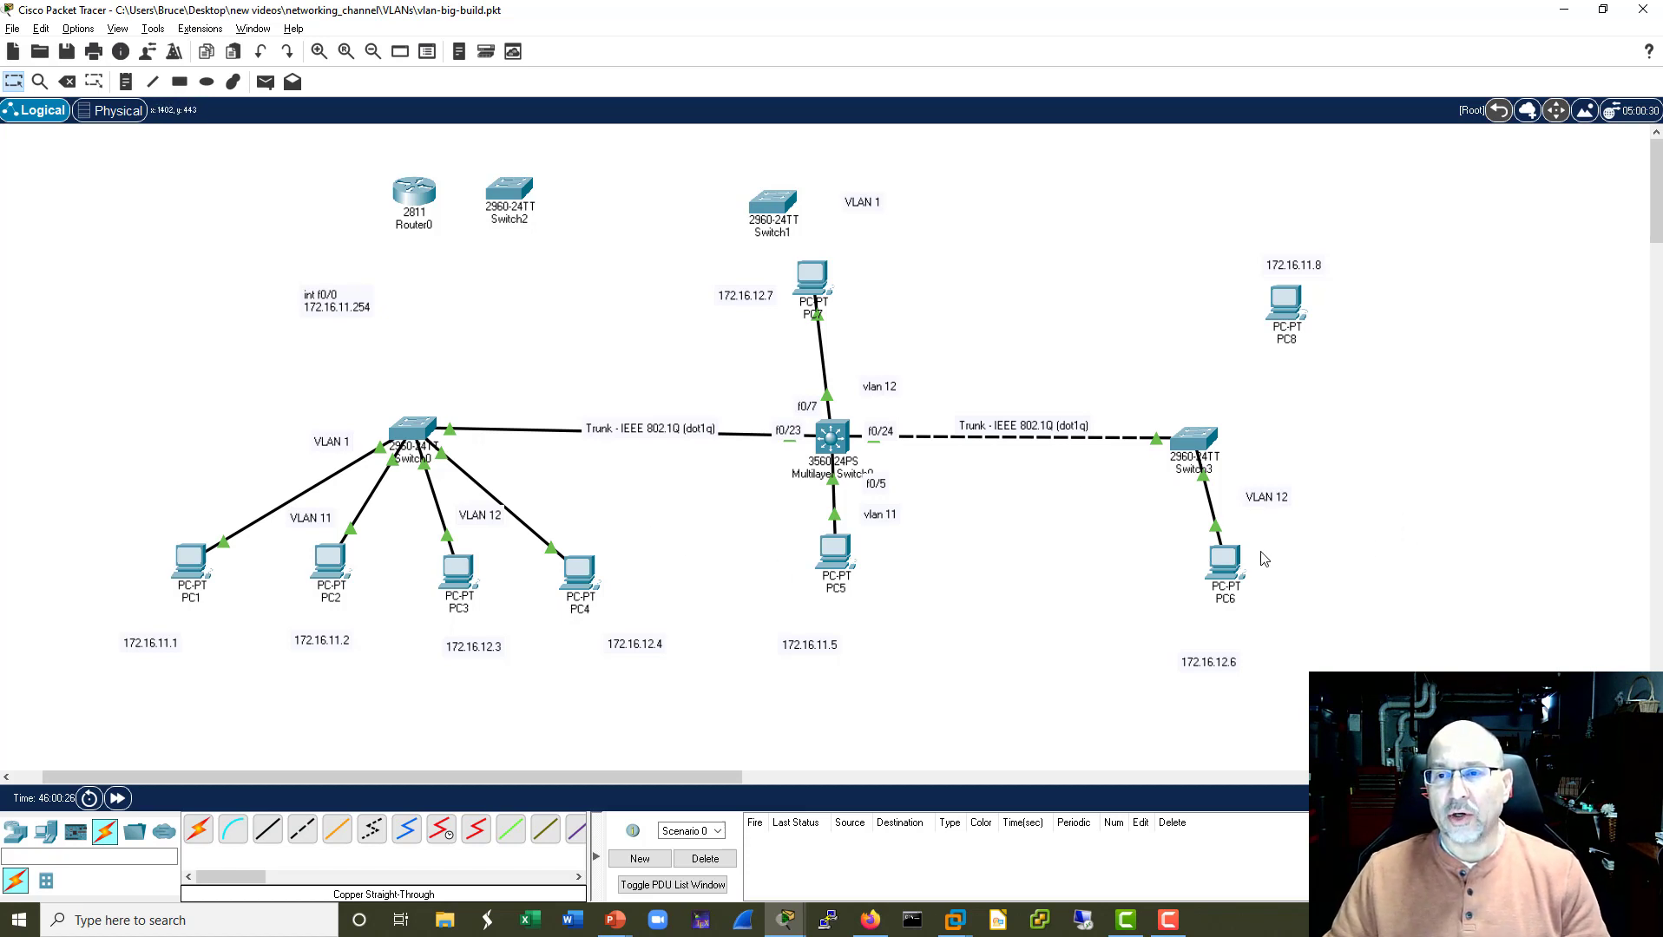
left_click_drag(1228, 577, 1224, 574)
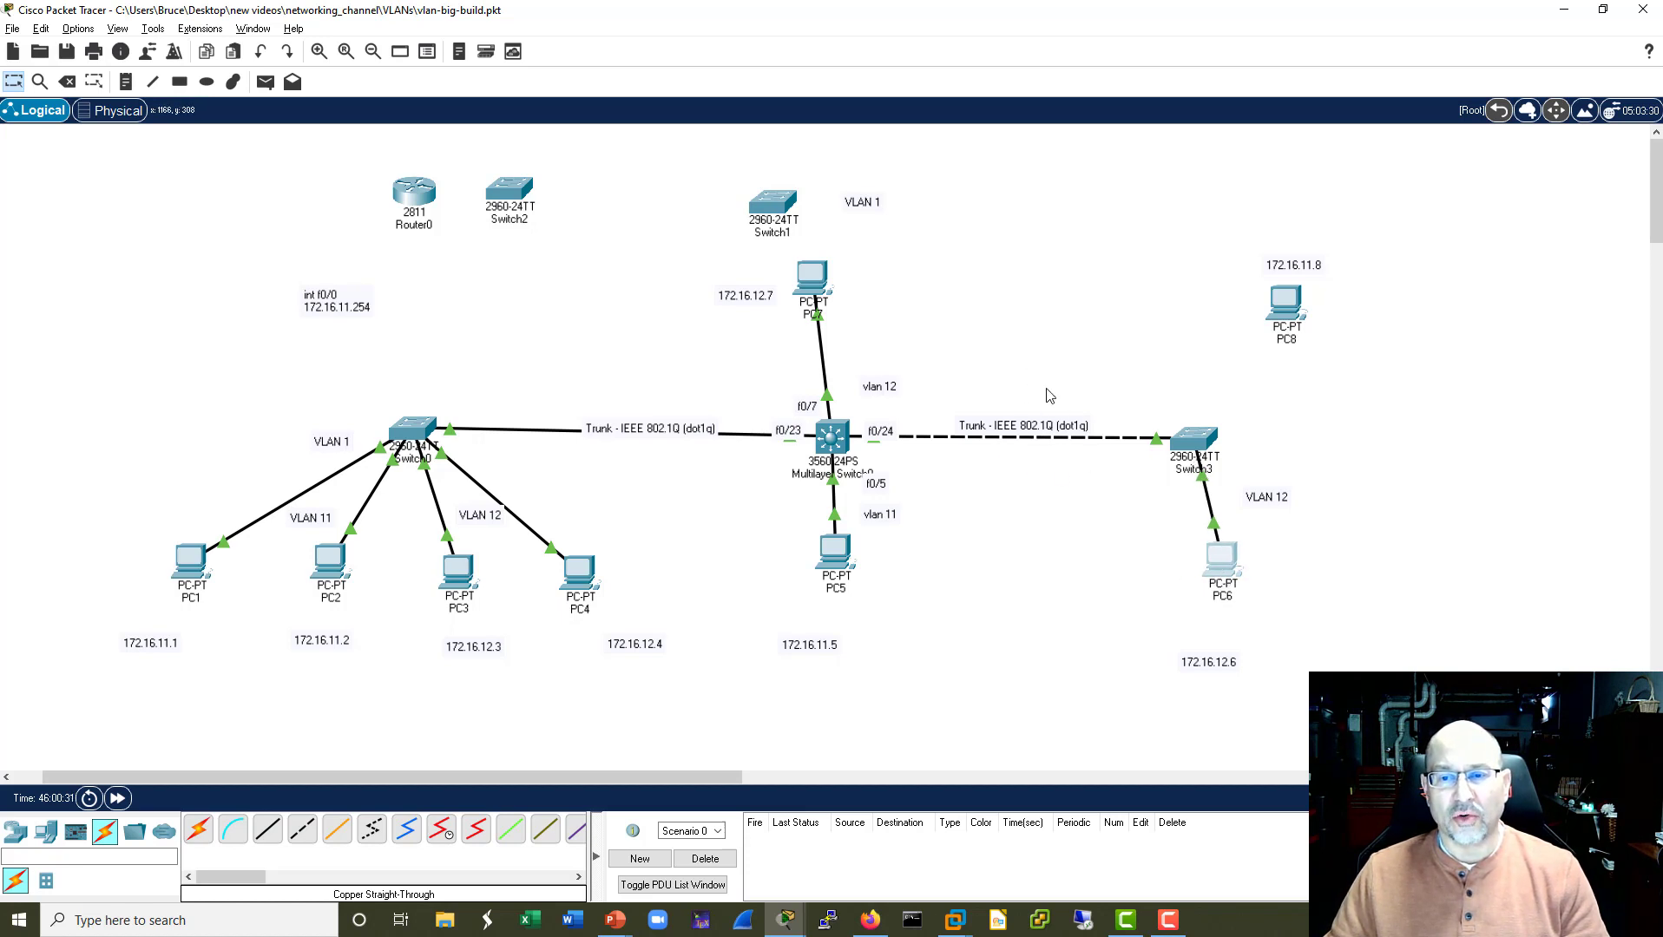
Open Switch3's command line in a widened window and enter privileged mode with ena.
left_click(1196, 441)
left_click_drag(861, 149, 746, 135)
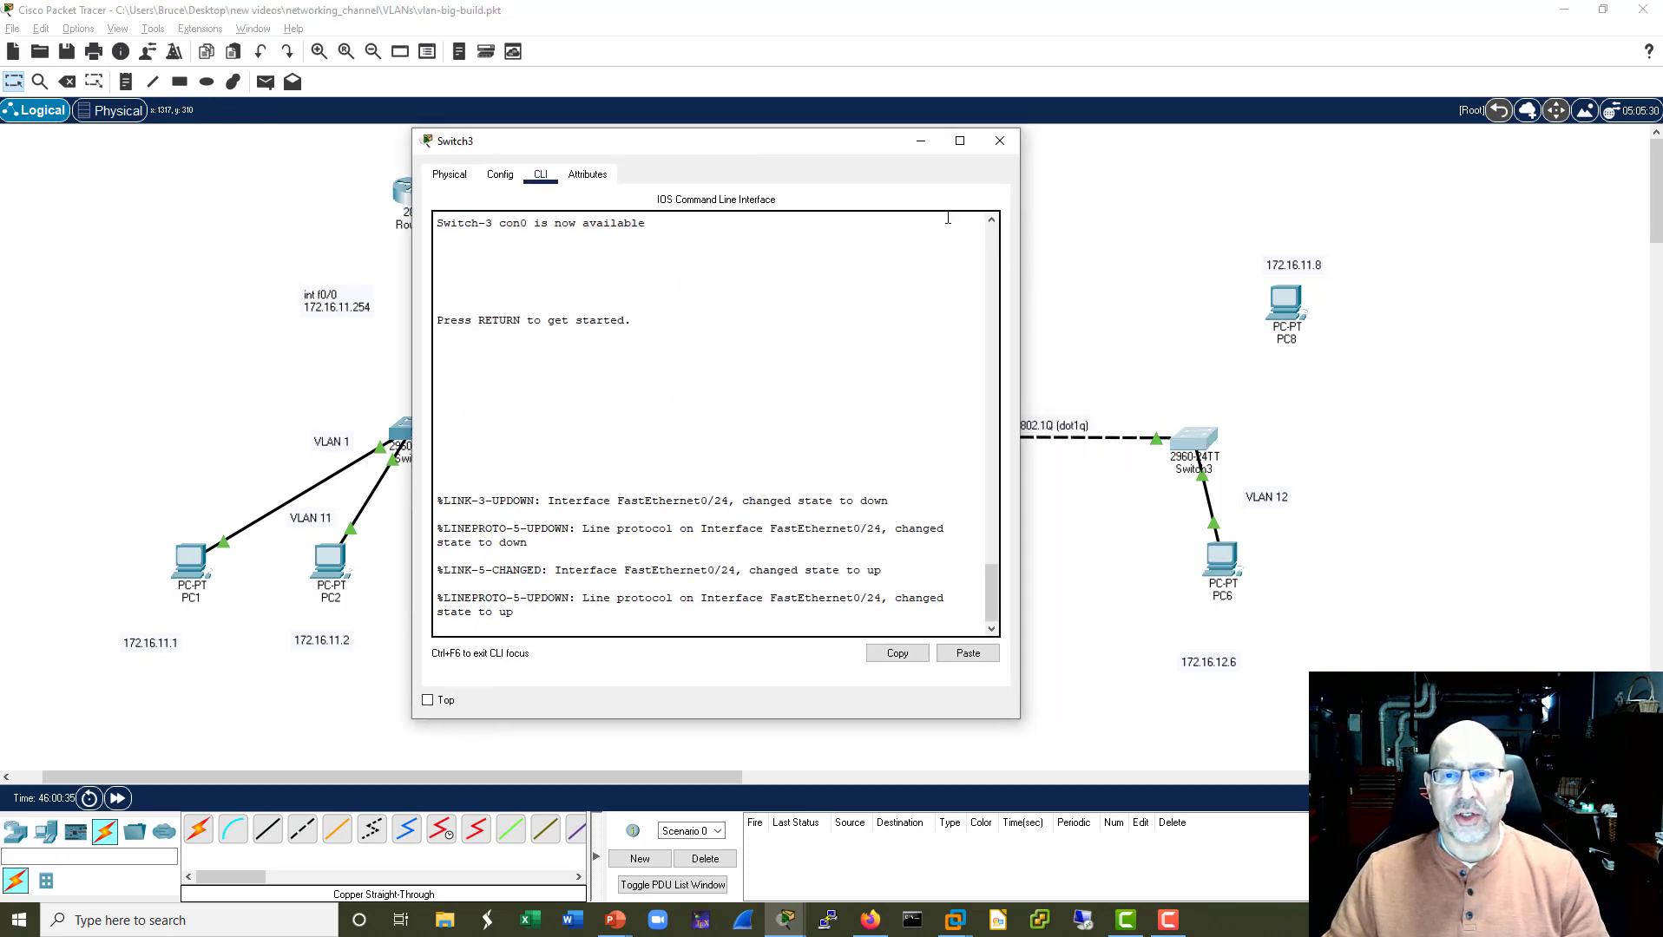
left_click_drag(1019, 234, 1234, 234)
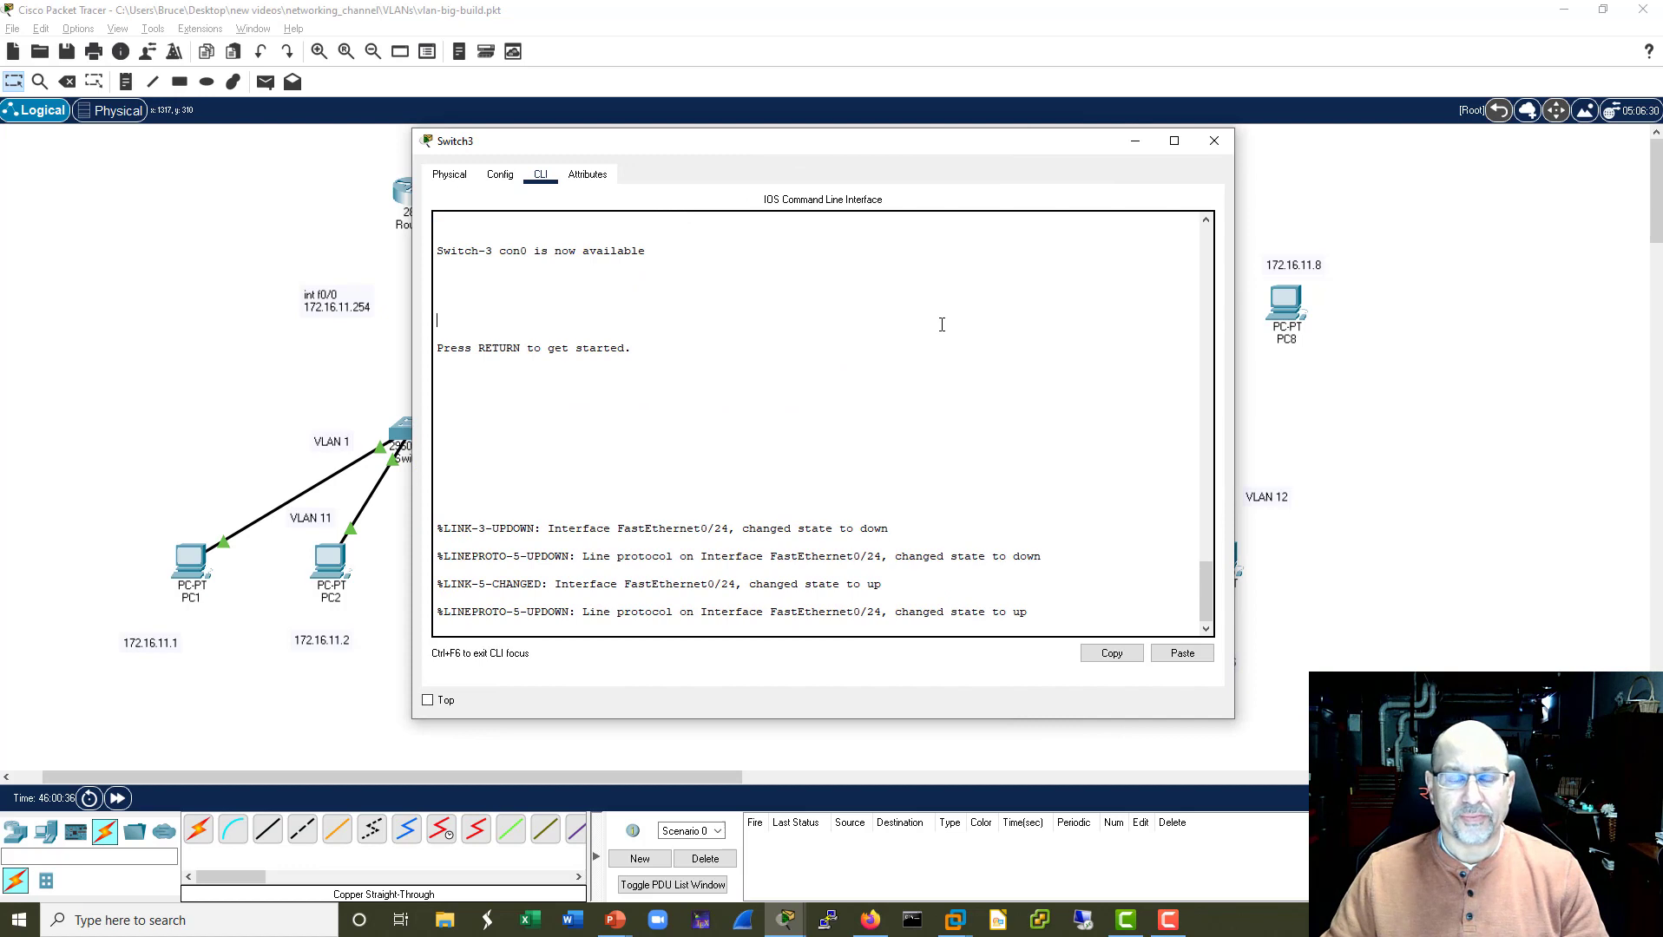
key("Return")
key("Return")
key("Return")
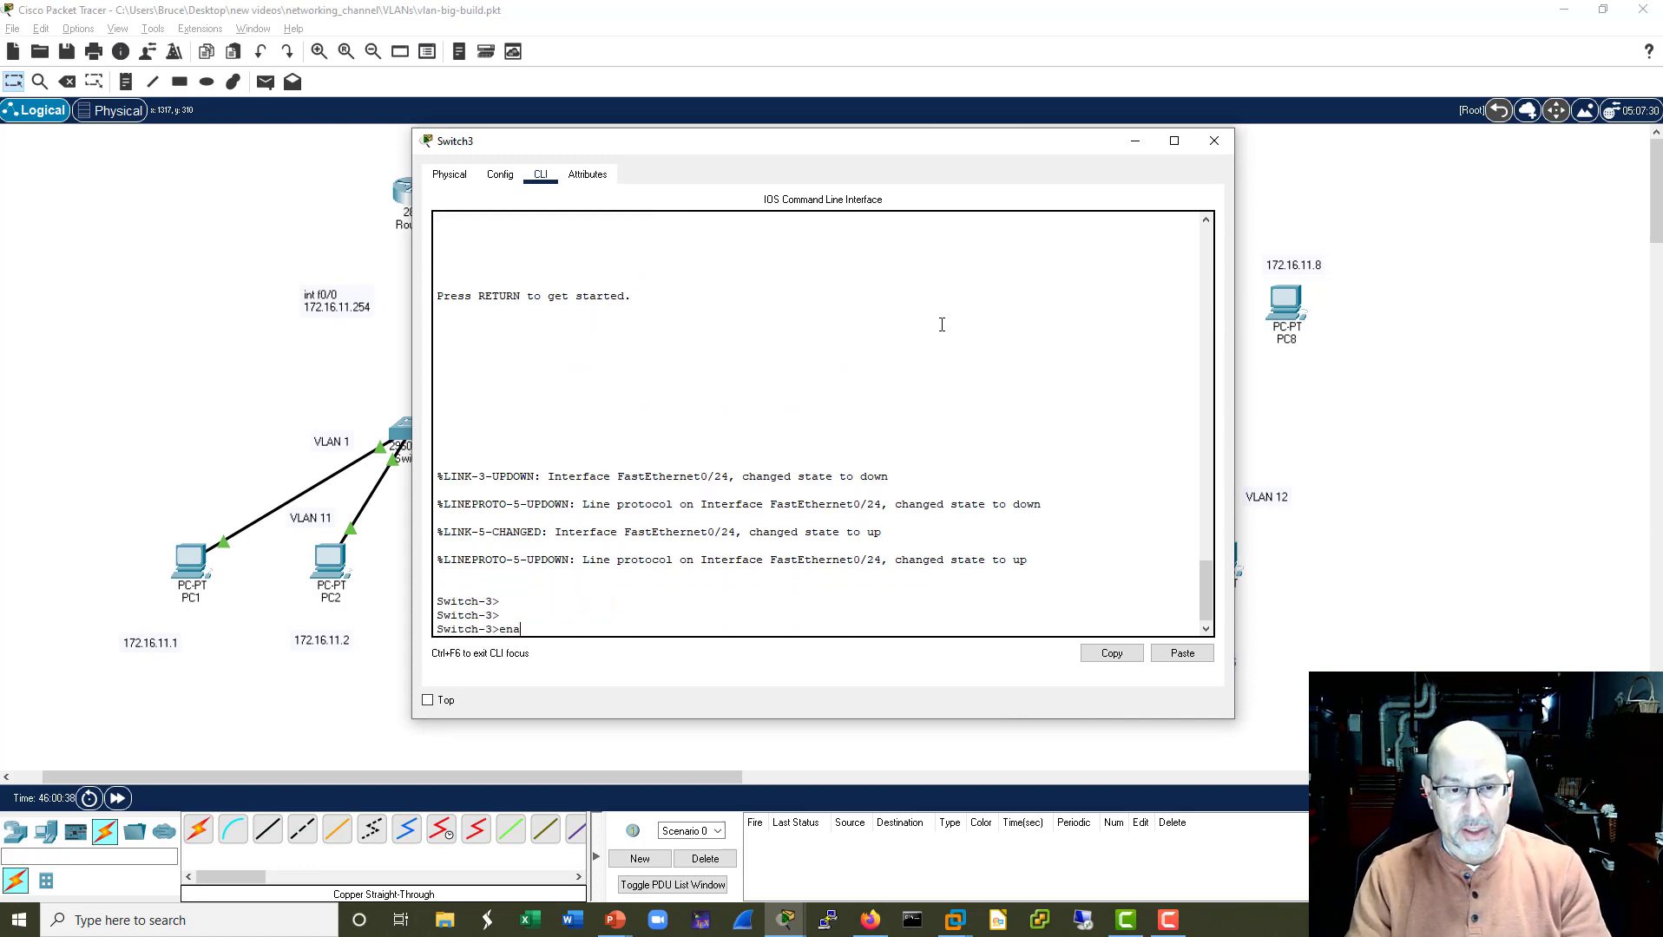
type("ena")
key("Return")
key("Return")
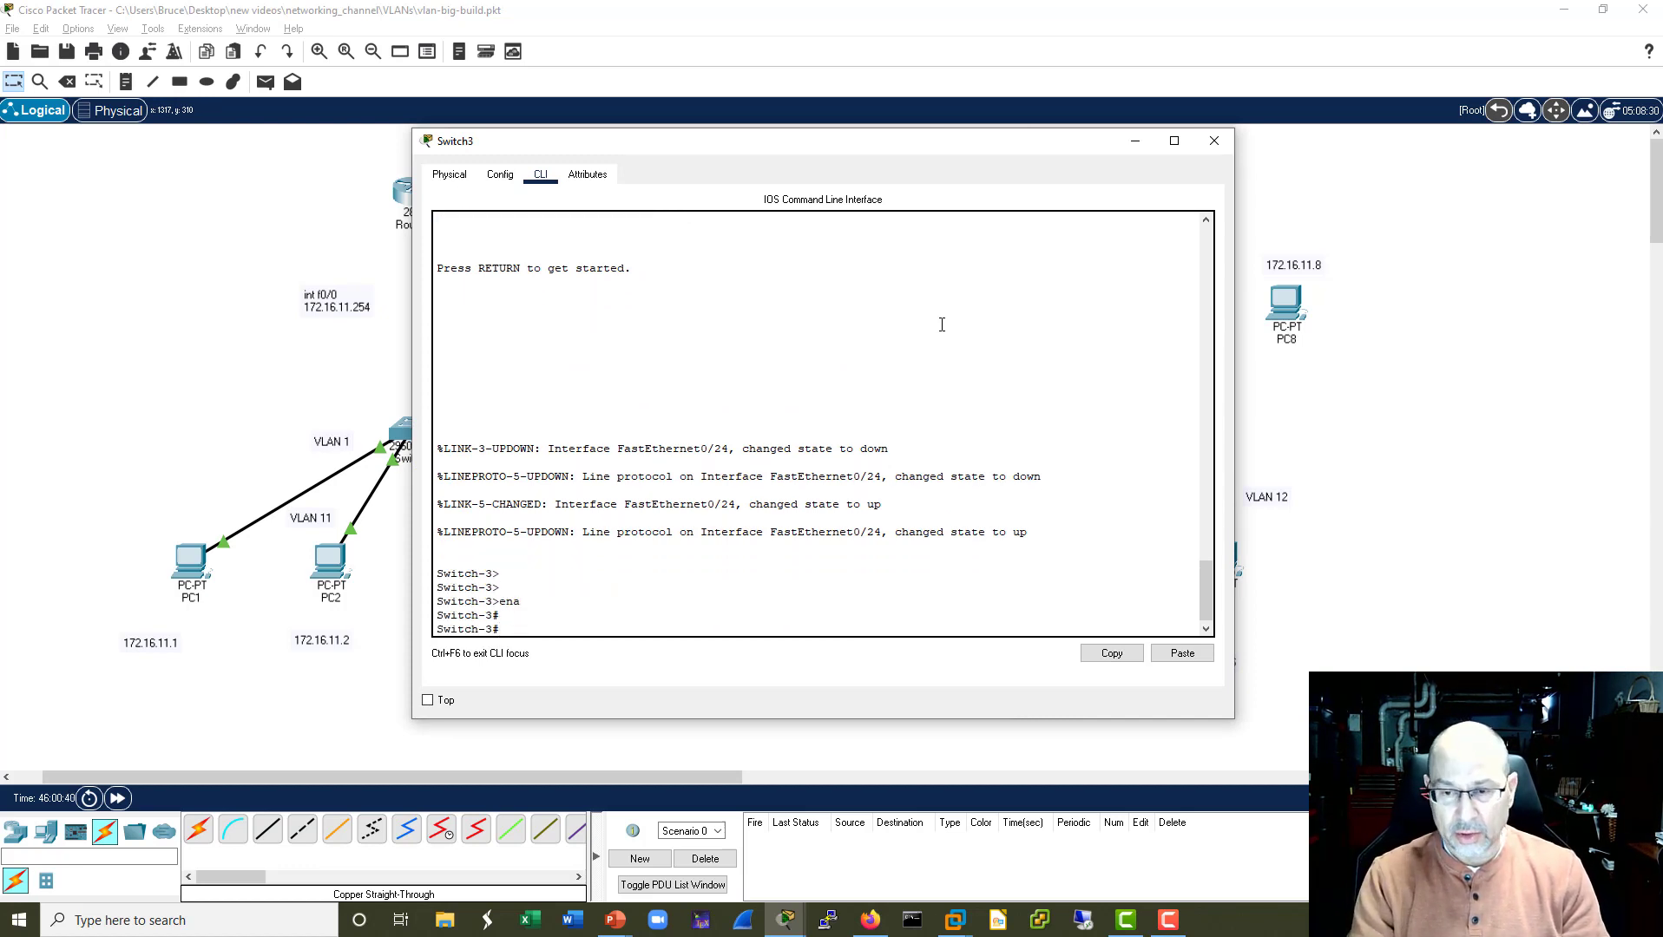
Display the switchport settings of Switch3's trunk interface with sh int f0/24 switchport.
left_click_drag(814, 159, 757, 168)
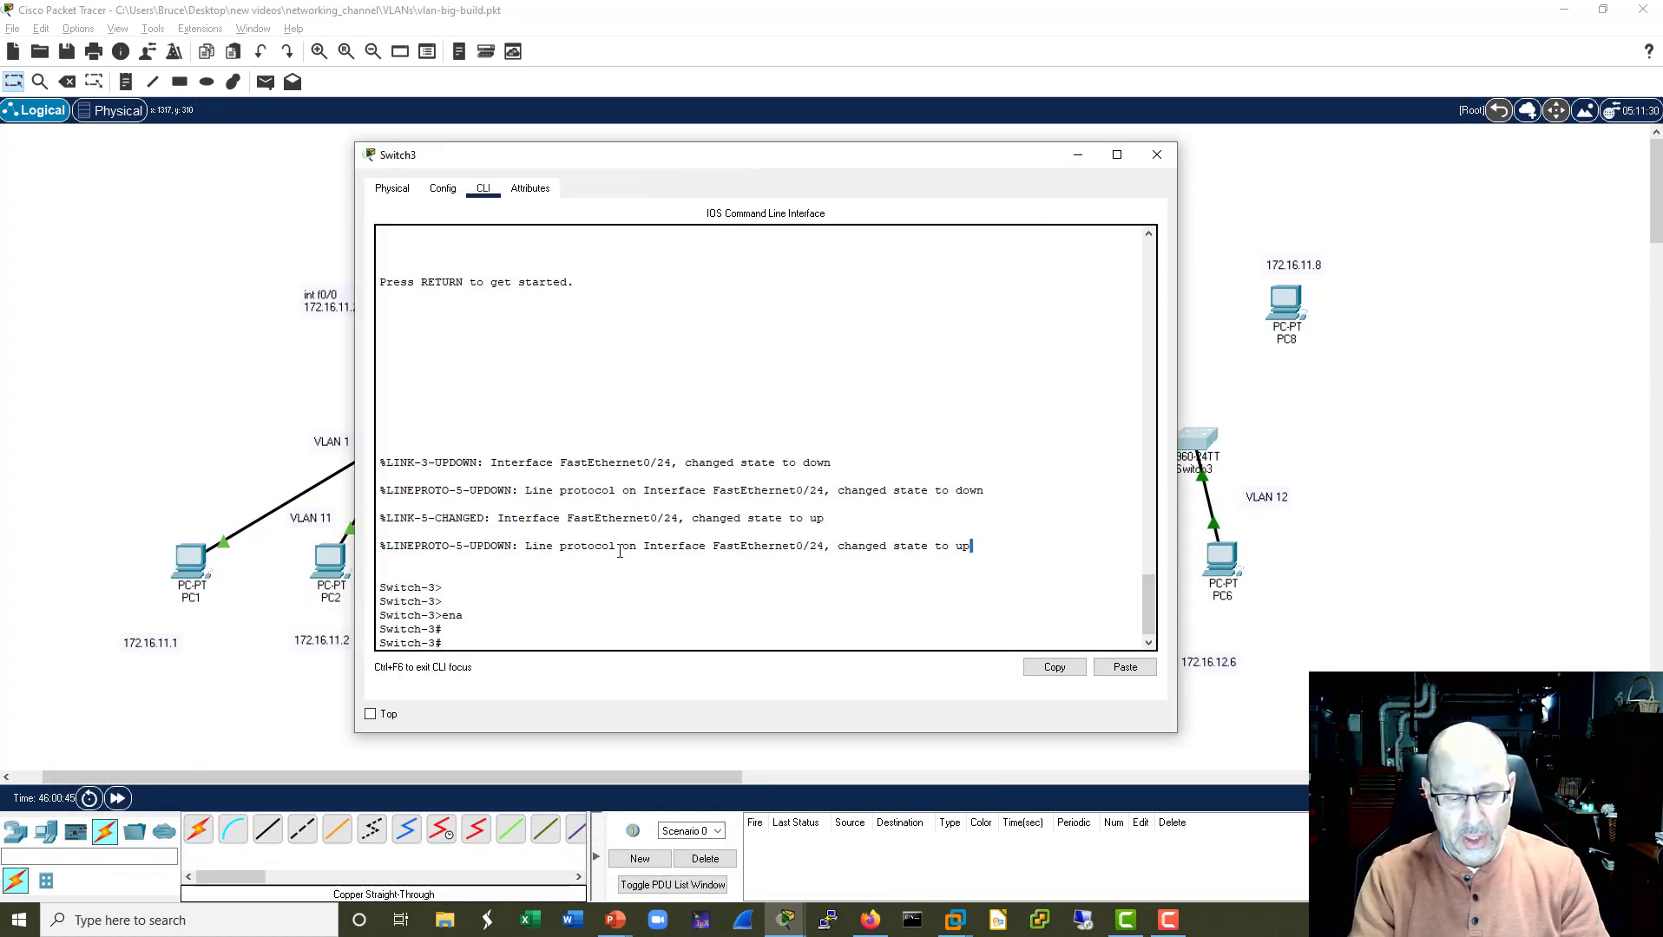
type("sh int f0/2")
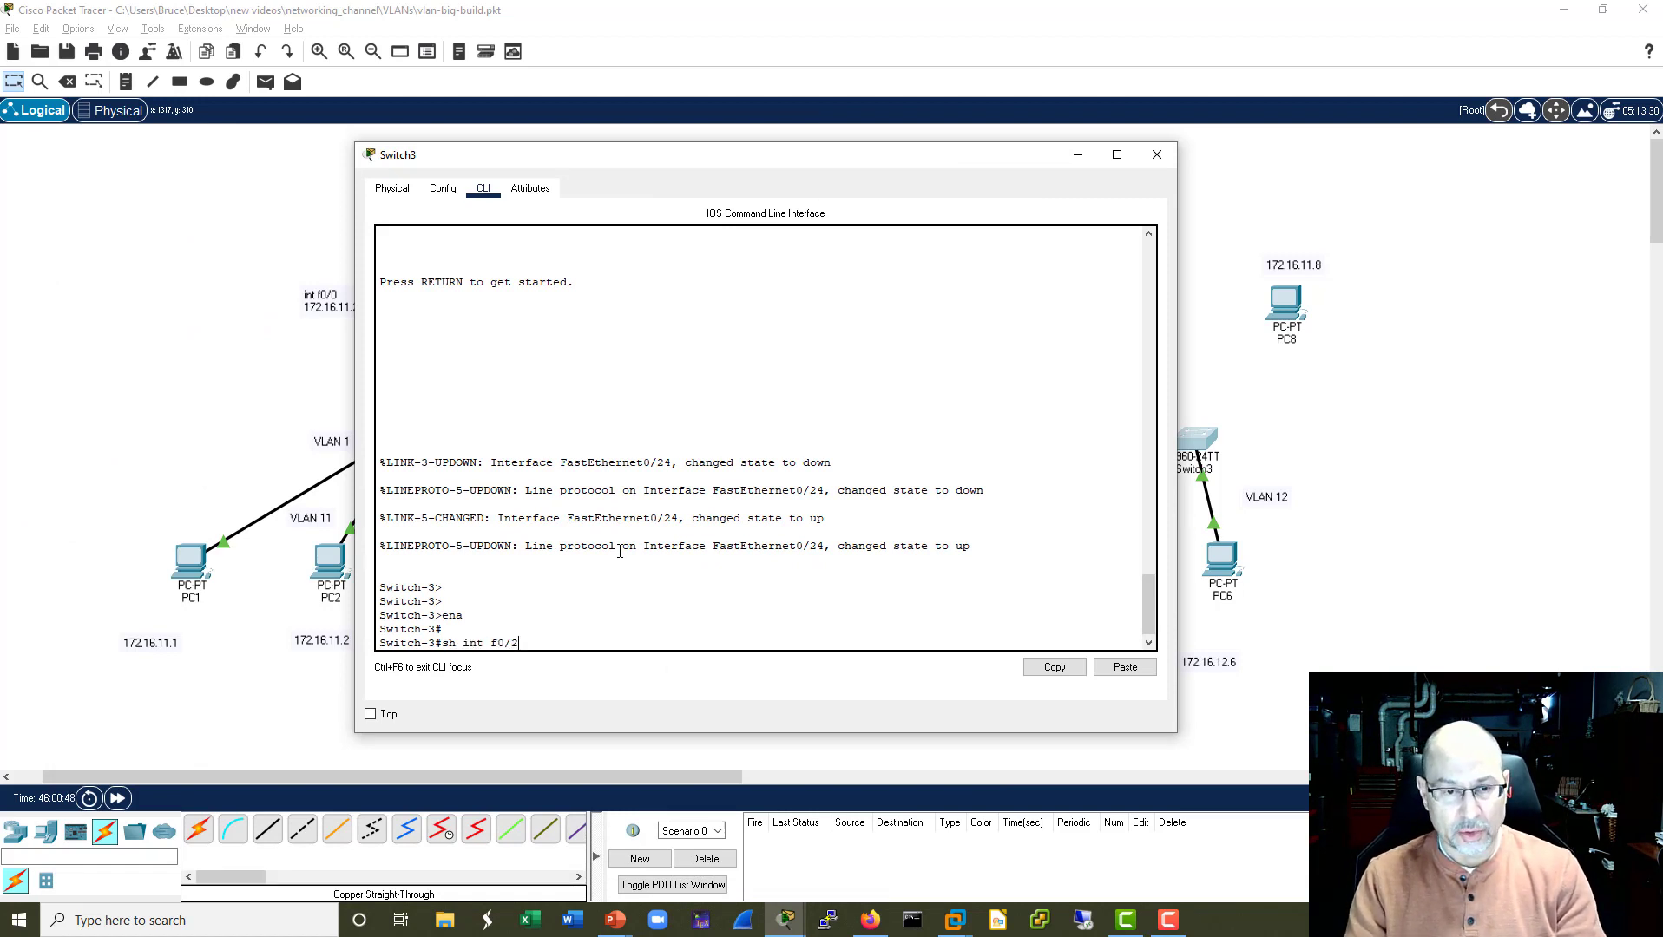
type("3 sw")
key("Tab")
key("Return")
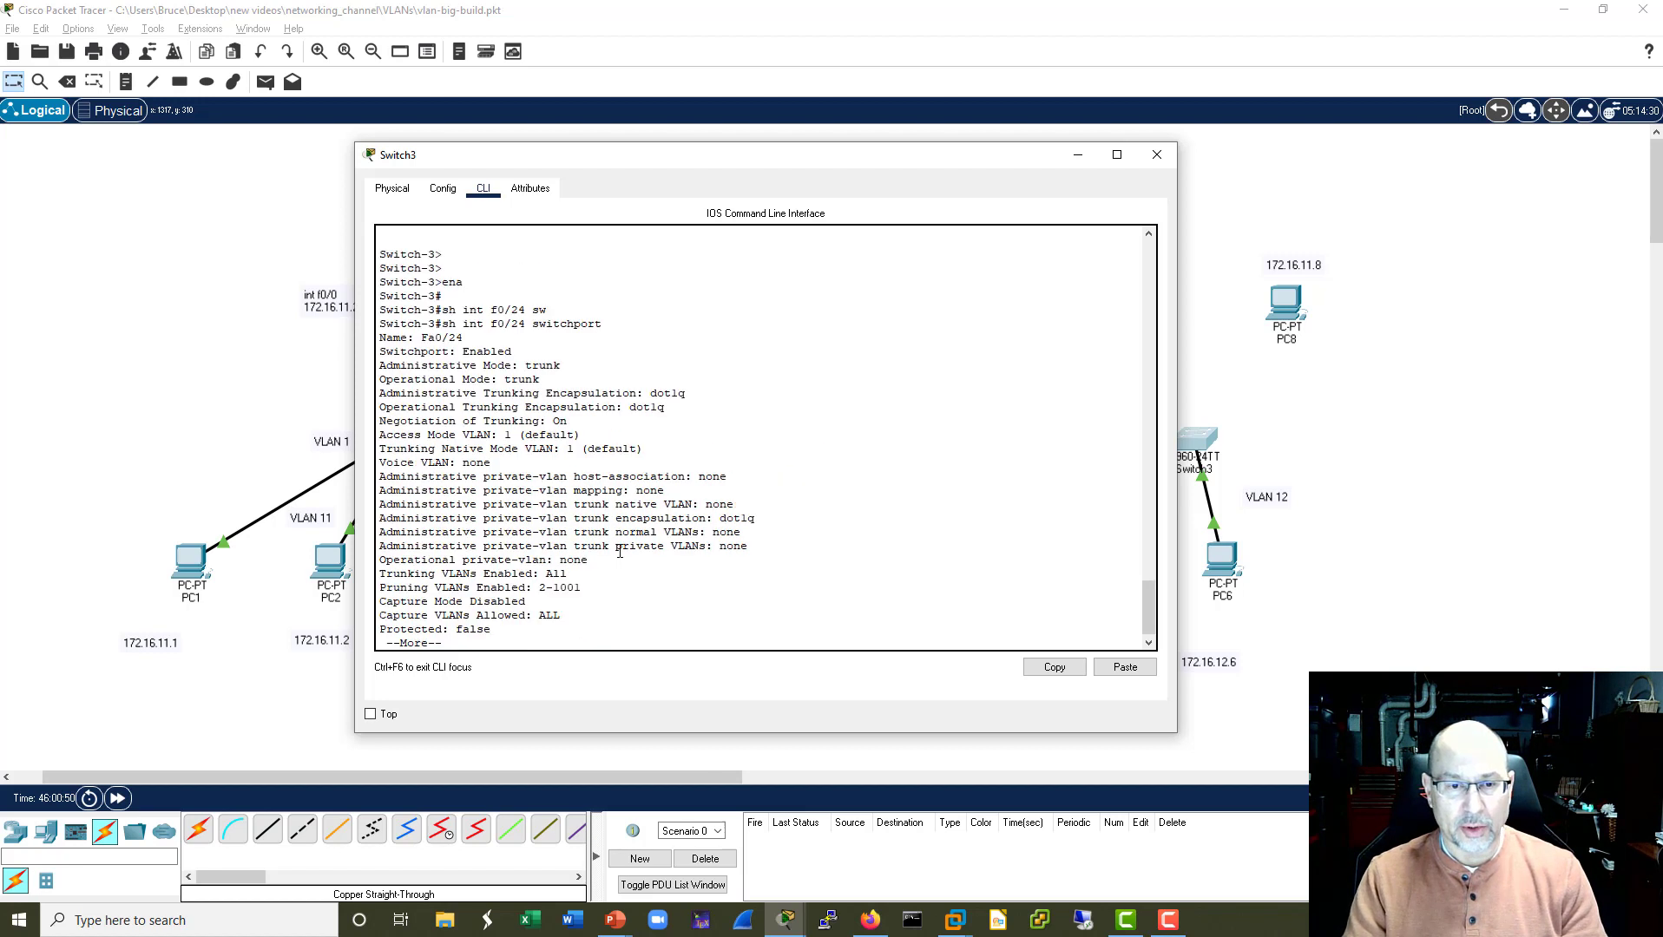
Page further through the f0/24 switchport output and highlight the trunking encapsulation and private-vlan trunk encapsulation lines.
key("Return")
key("Return")
left_click_drag(673, 386, 368, 366)
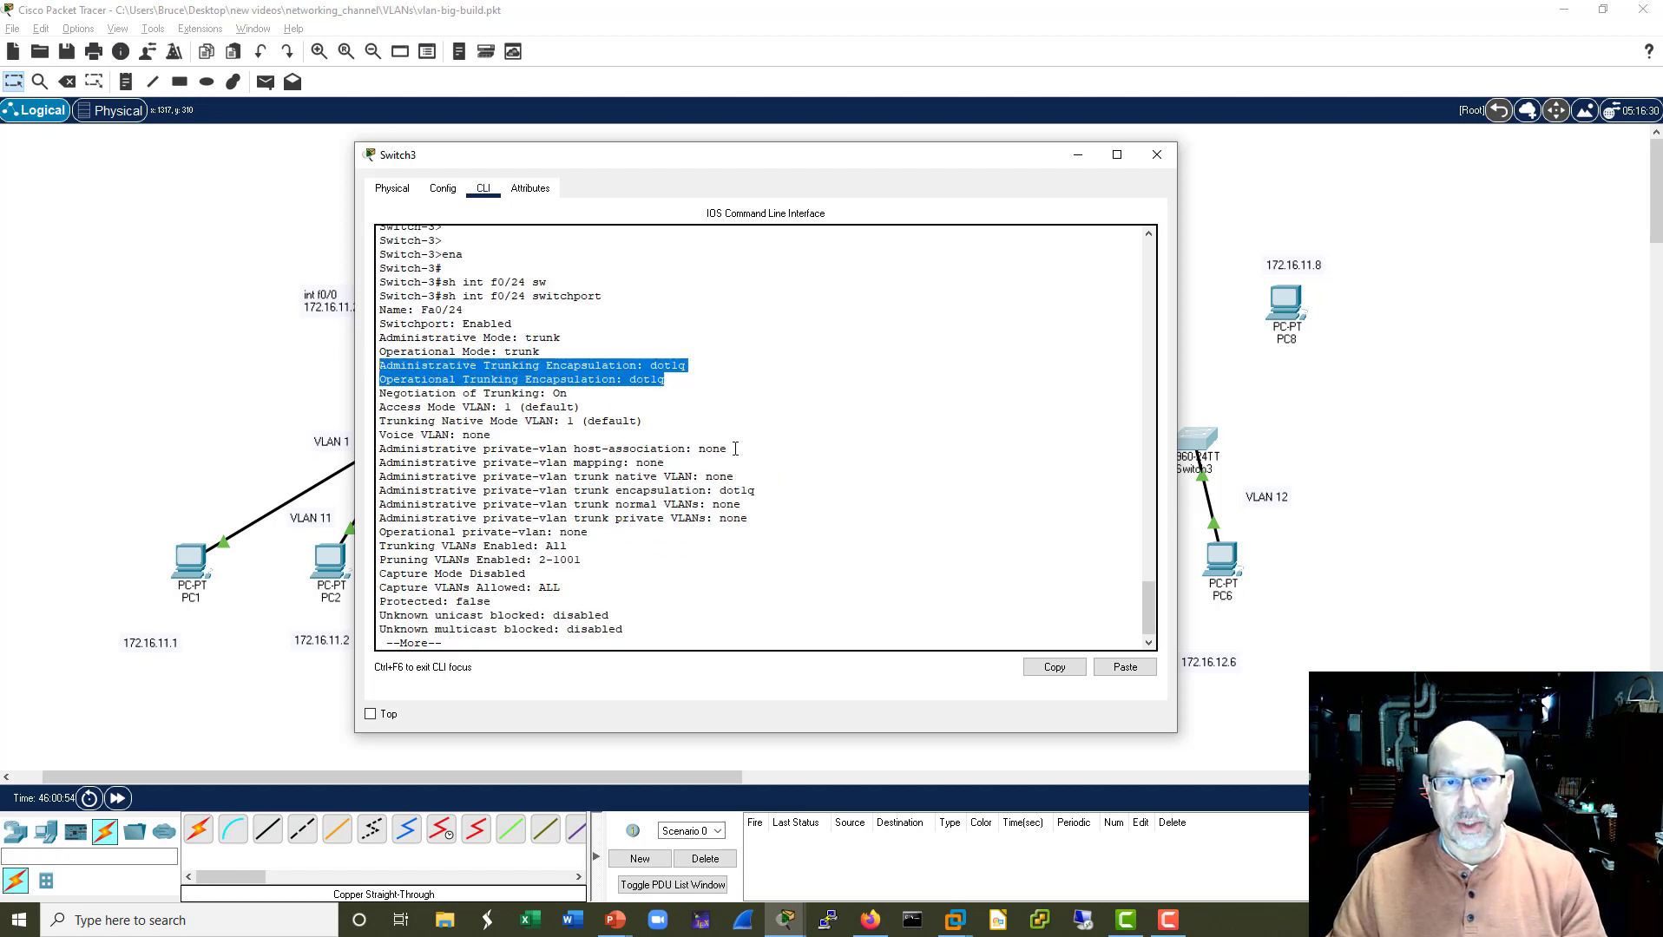
left_click_drag(769, 490, 359, 488)
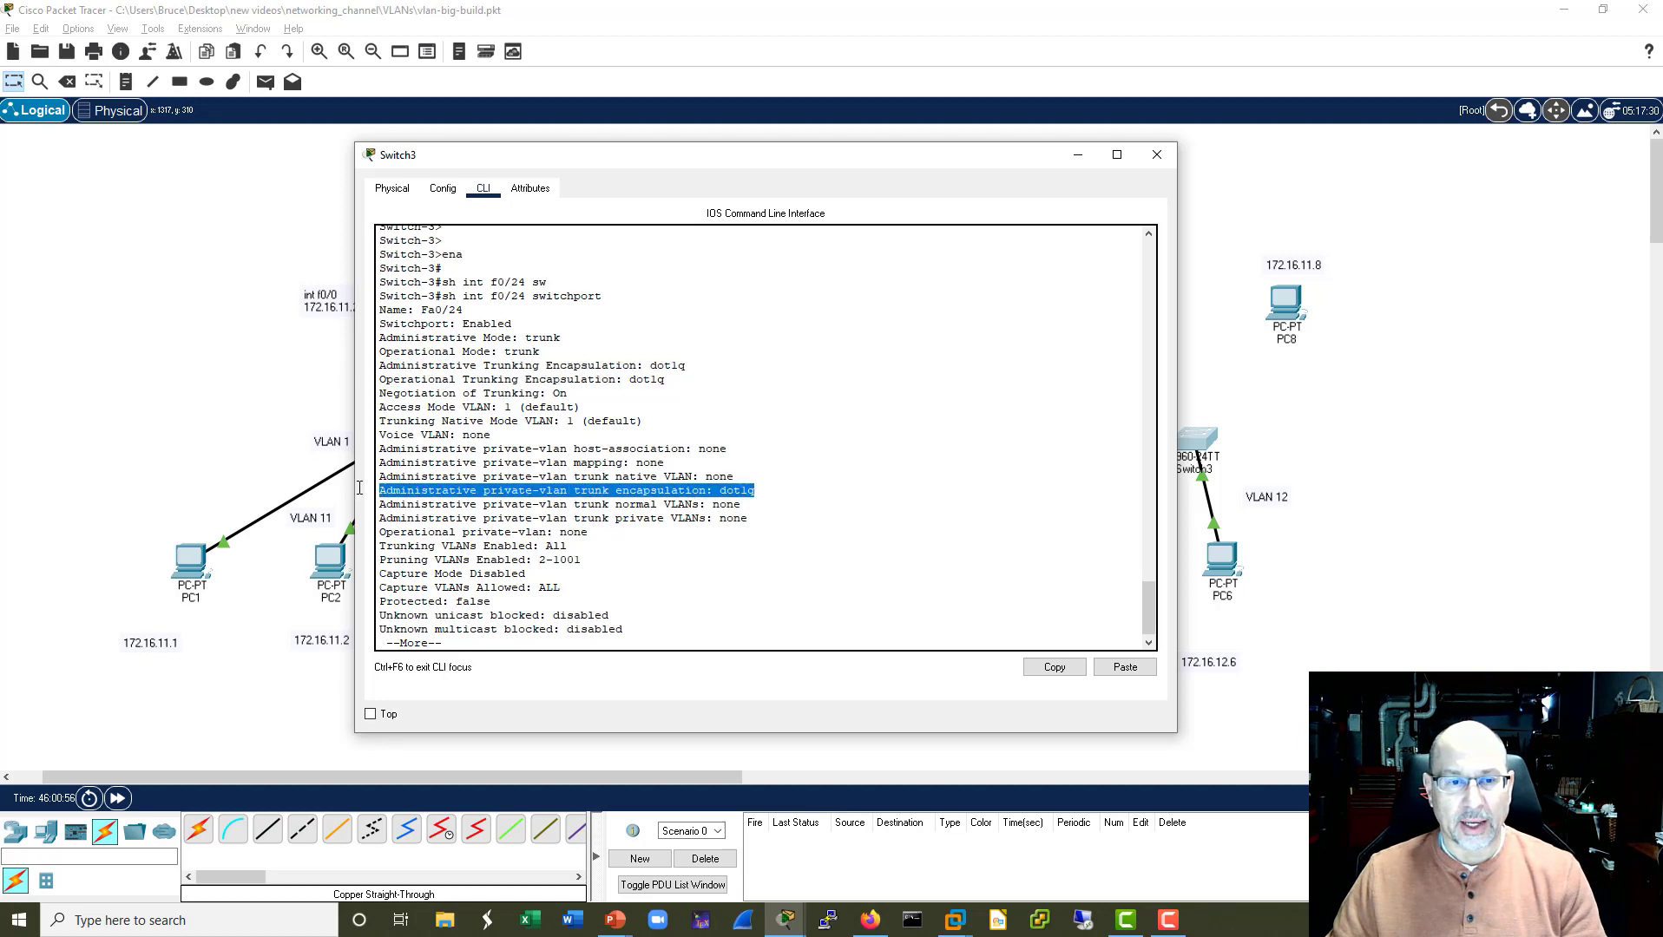
left_click(882, 488)
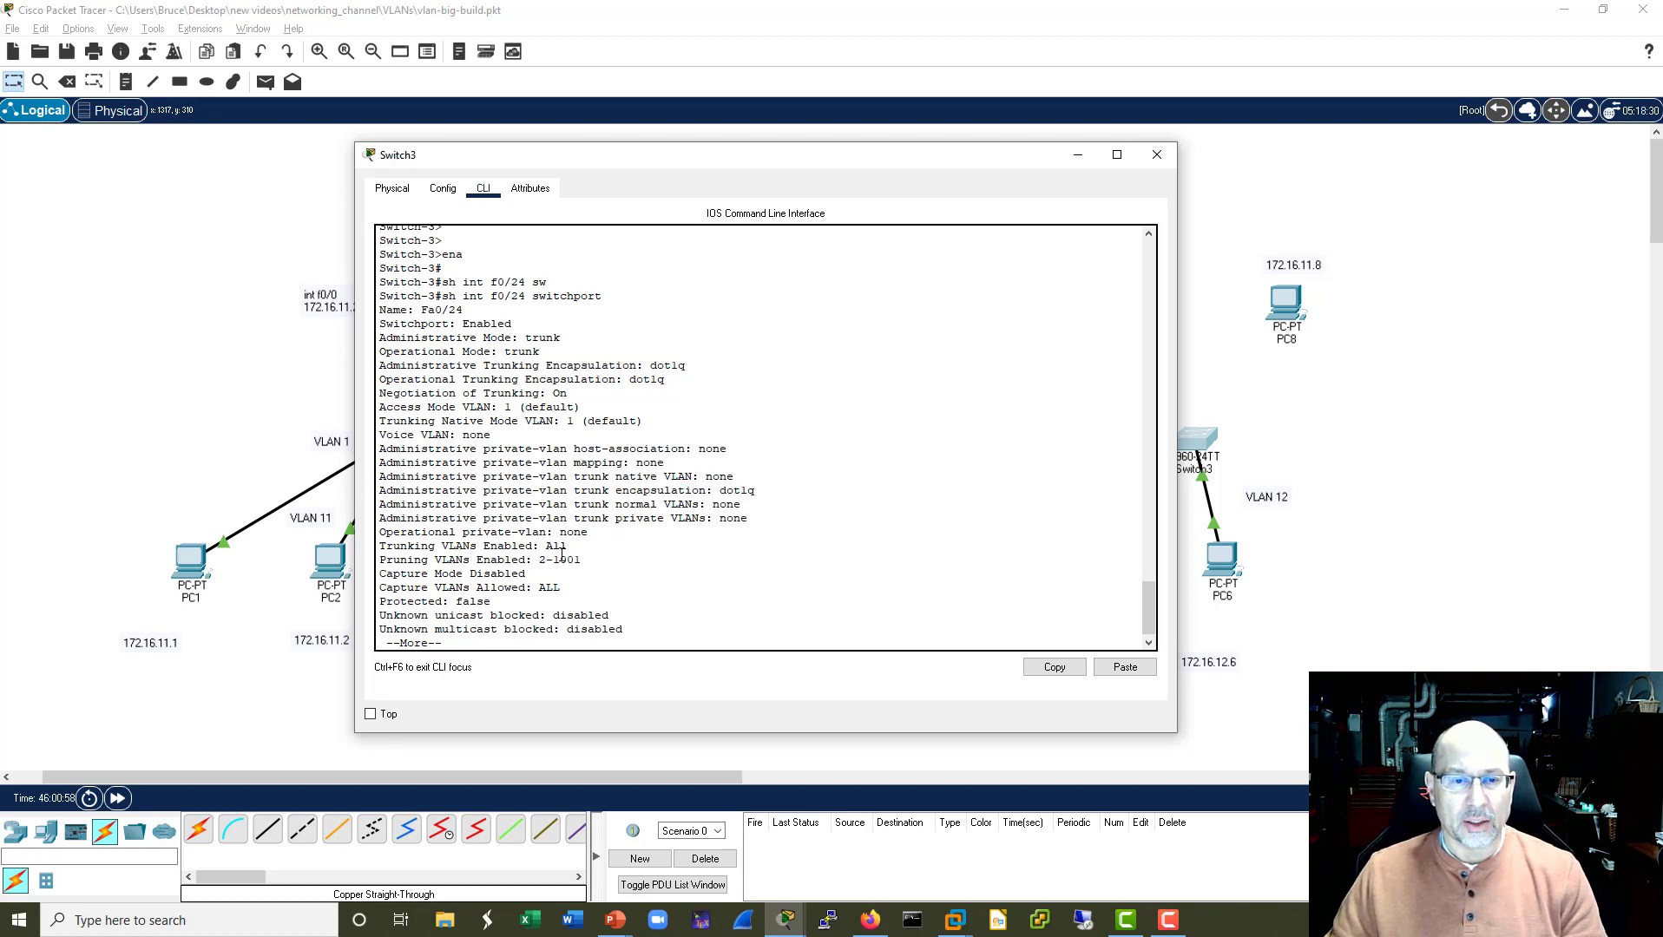
Highlight the trunking VLANs and pruning VLANs lines in the f0/24 output, and move the window briefly aside to view the topology.
left_click_drag(579, 560, 352, 549)
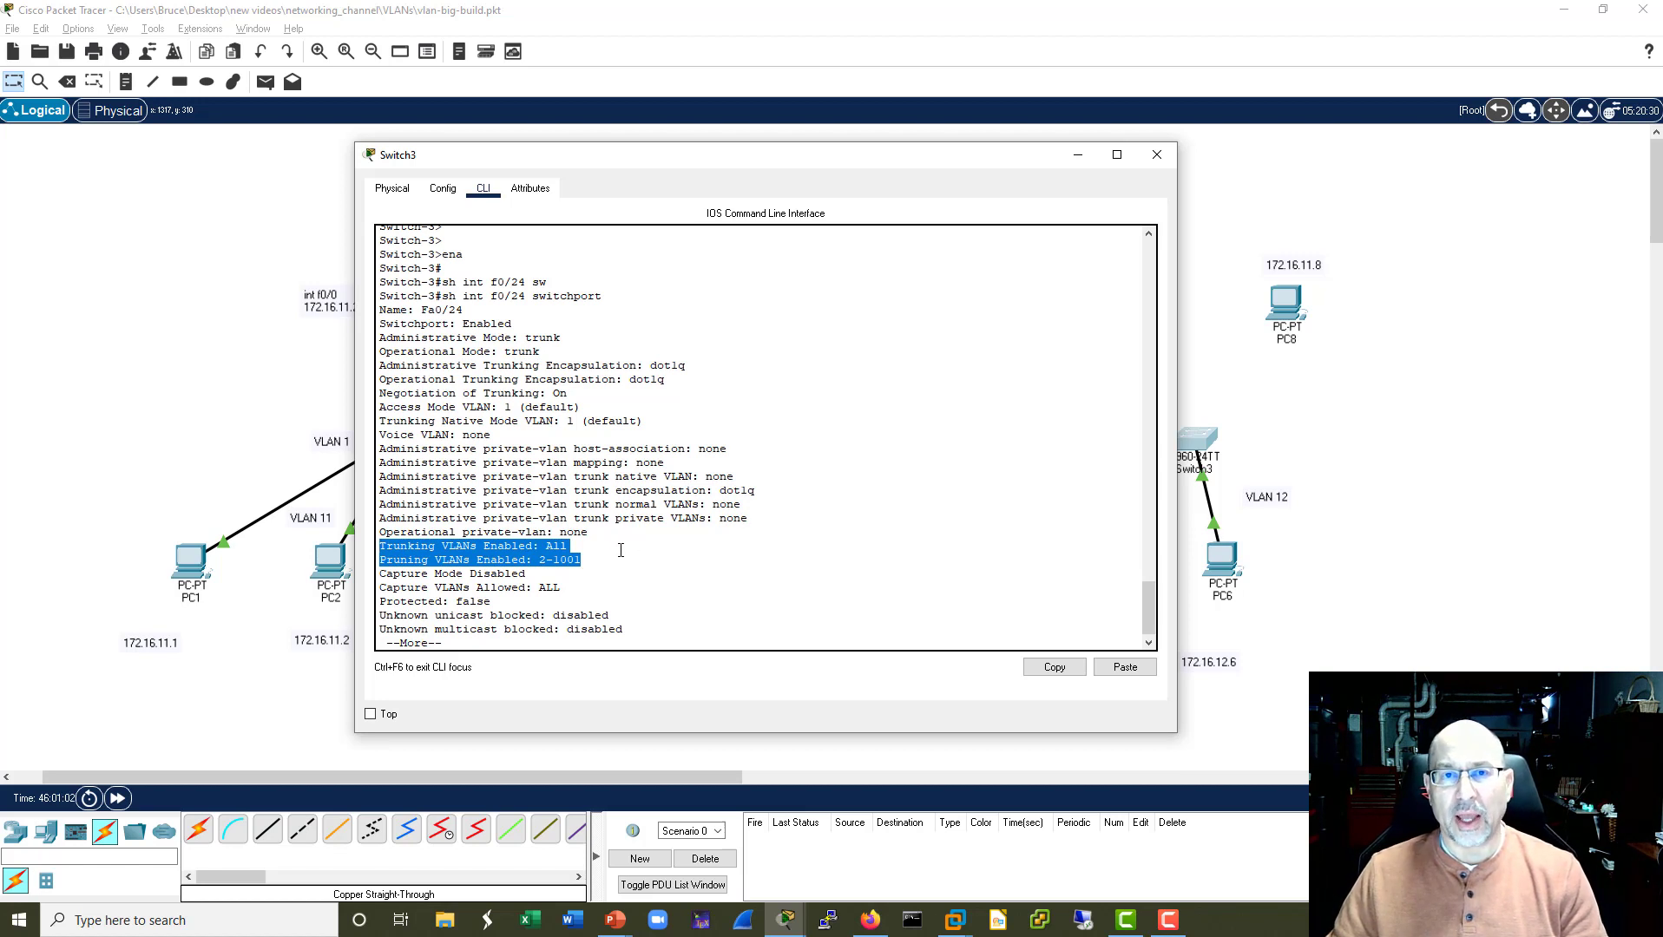
left_click(606, 557)
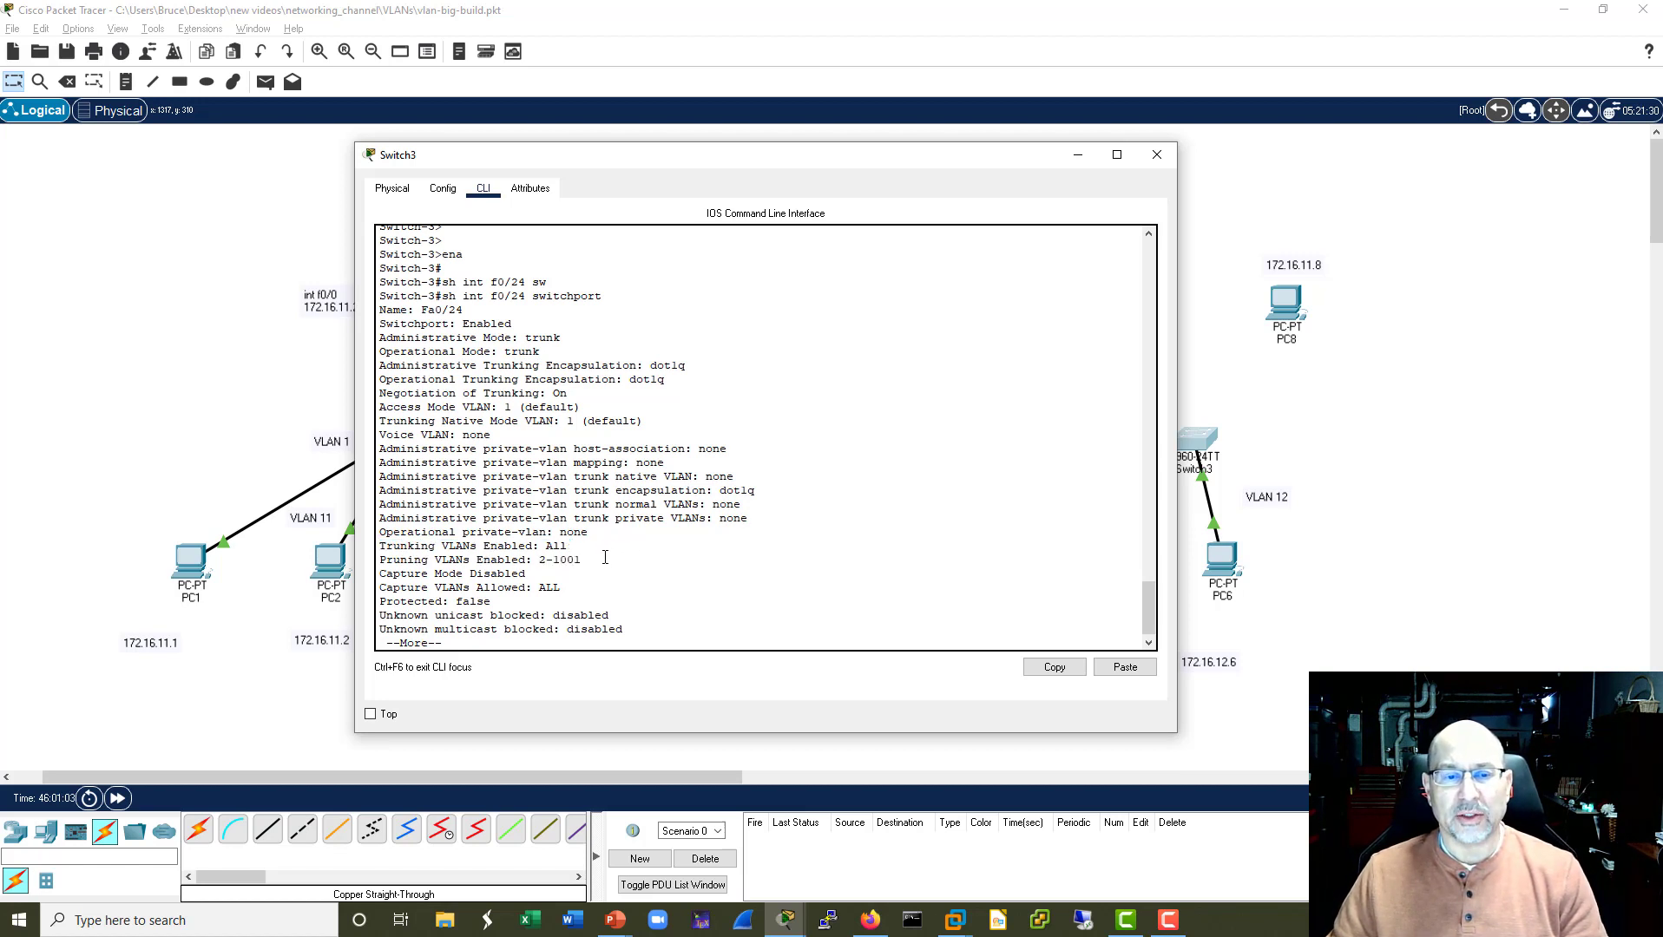
left_click_drag(606, 558, 371, 558)
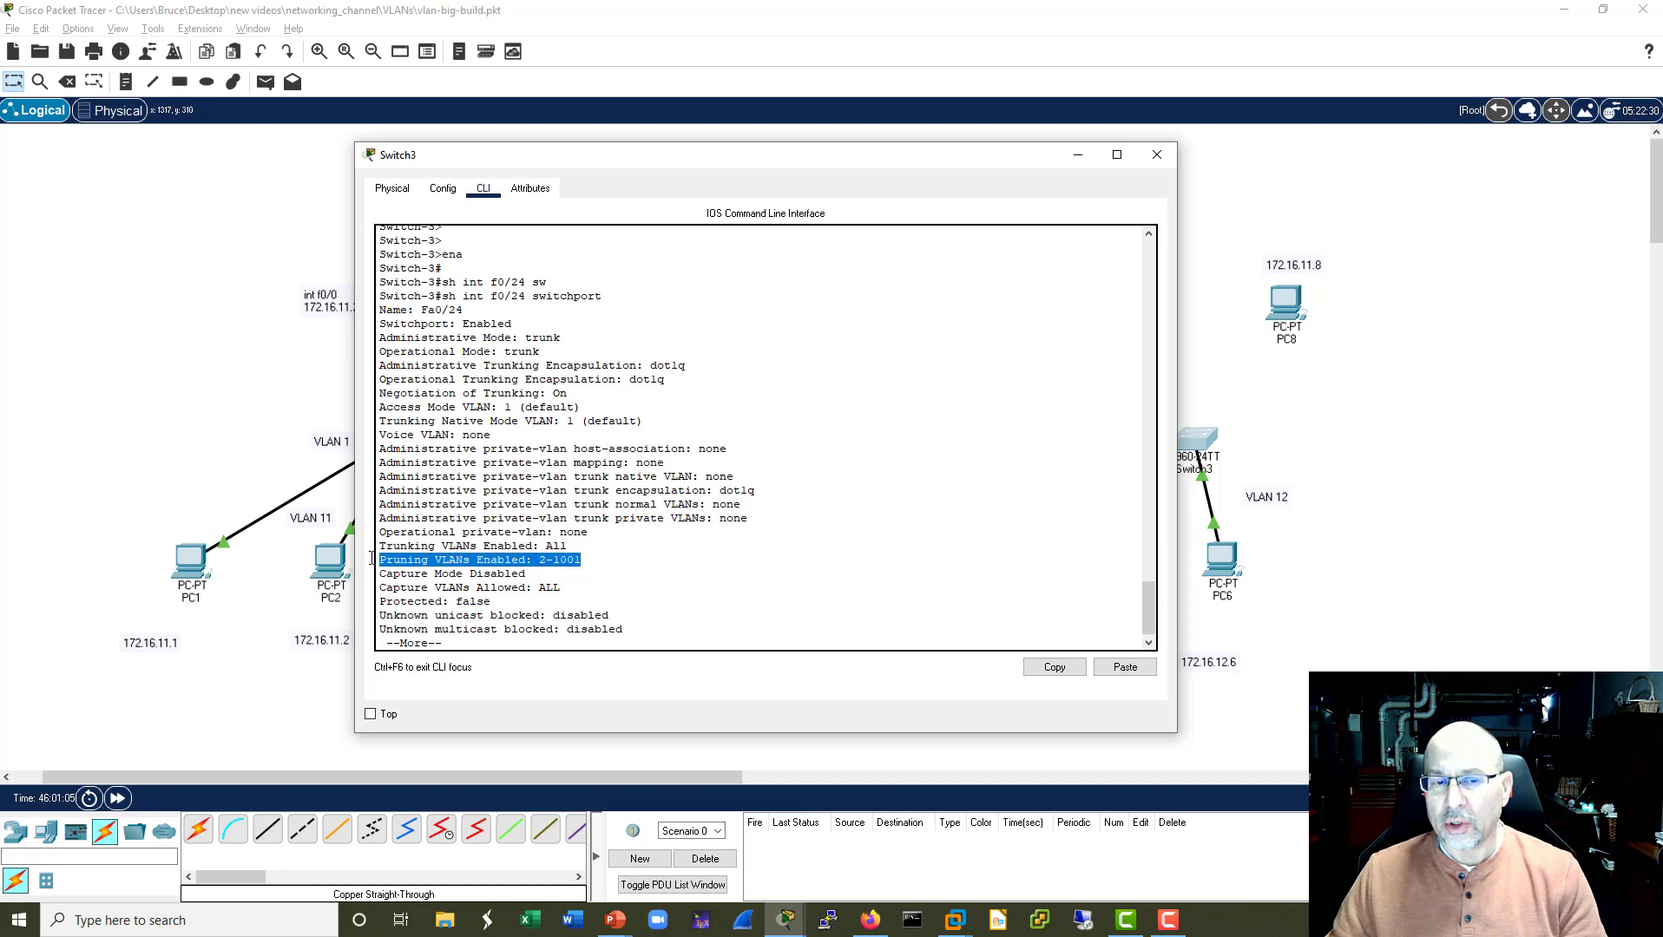
left_click(801, 553)
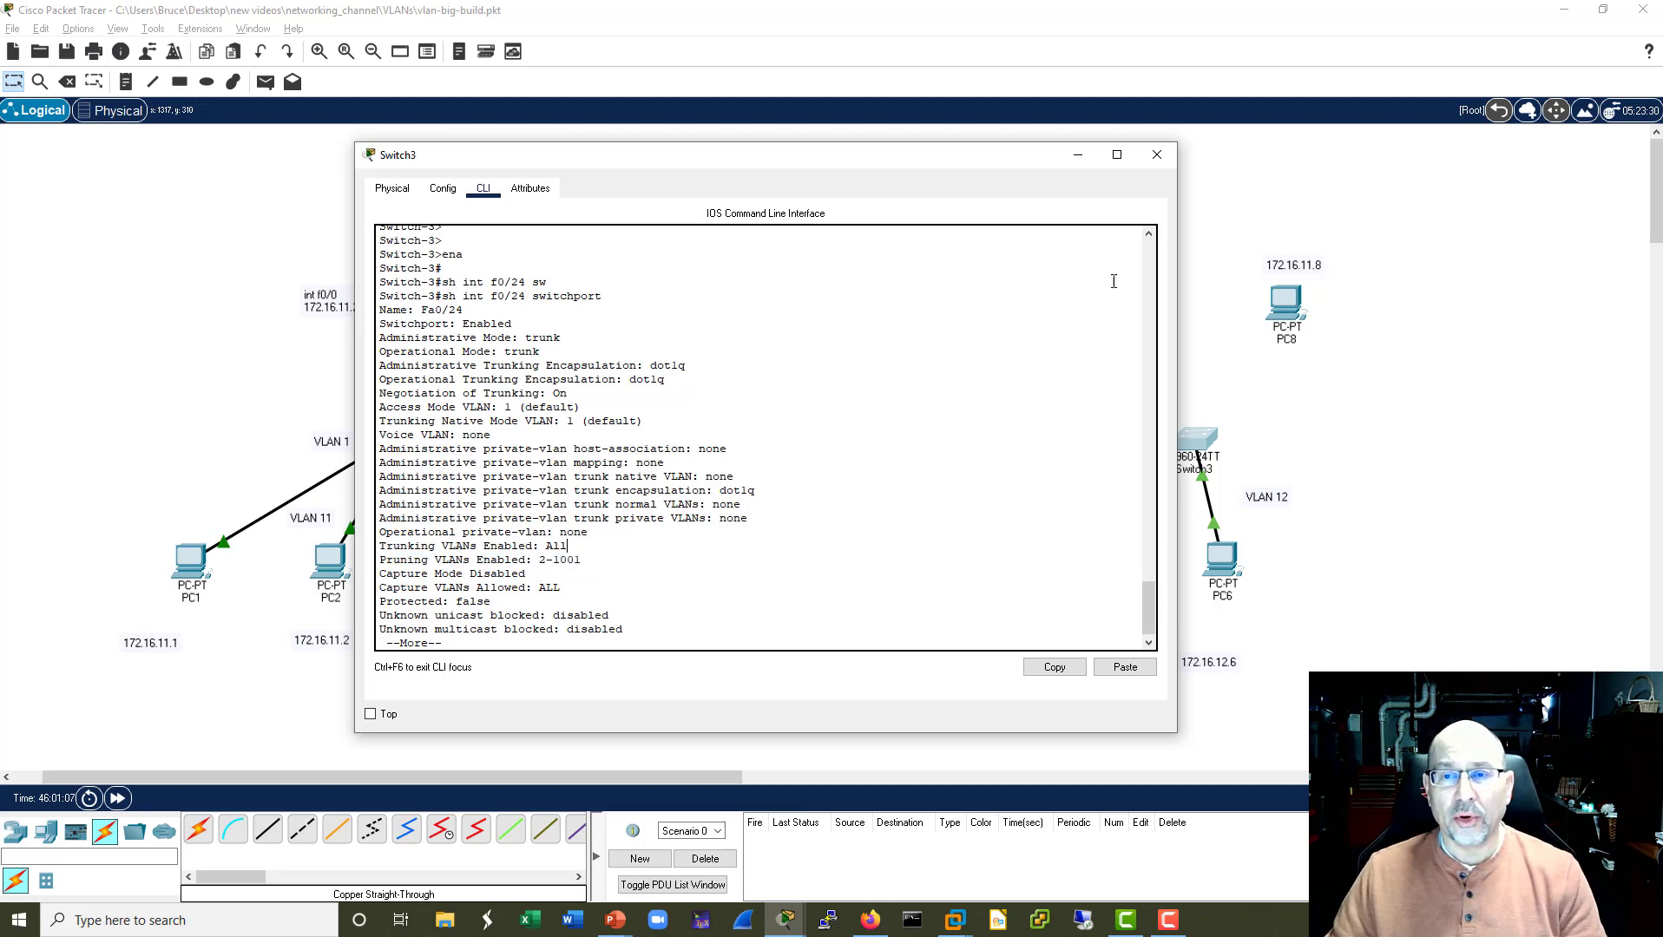
left_click_drag(1003, 154, 1096, 709)
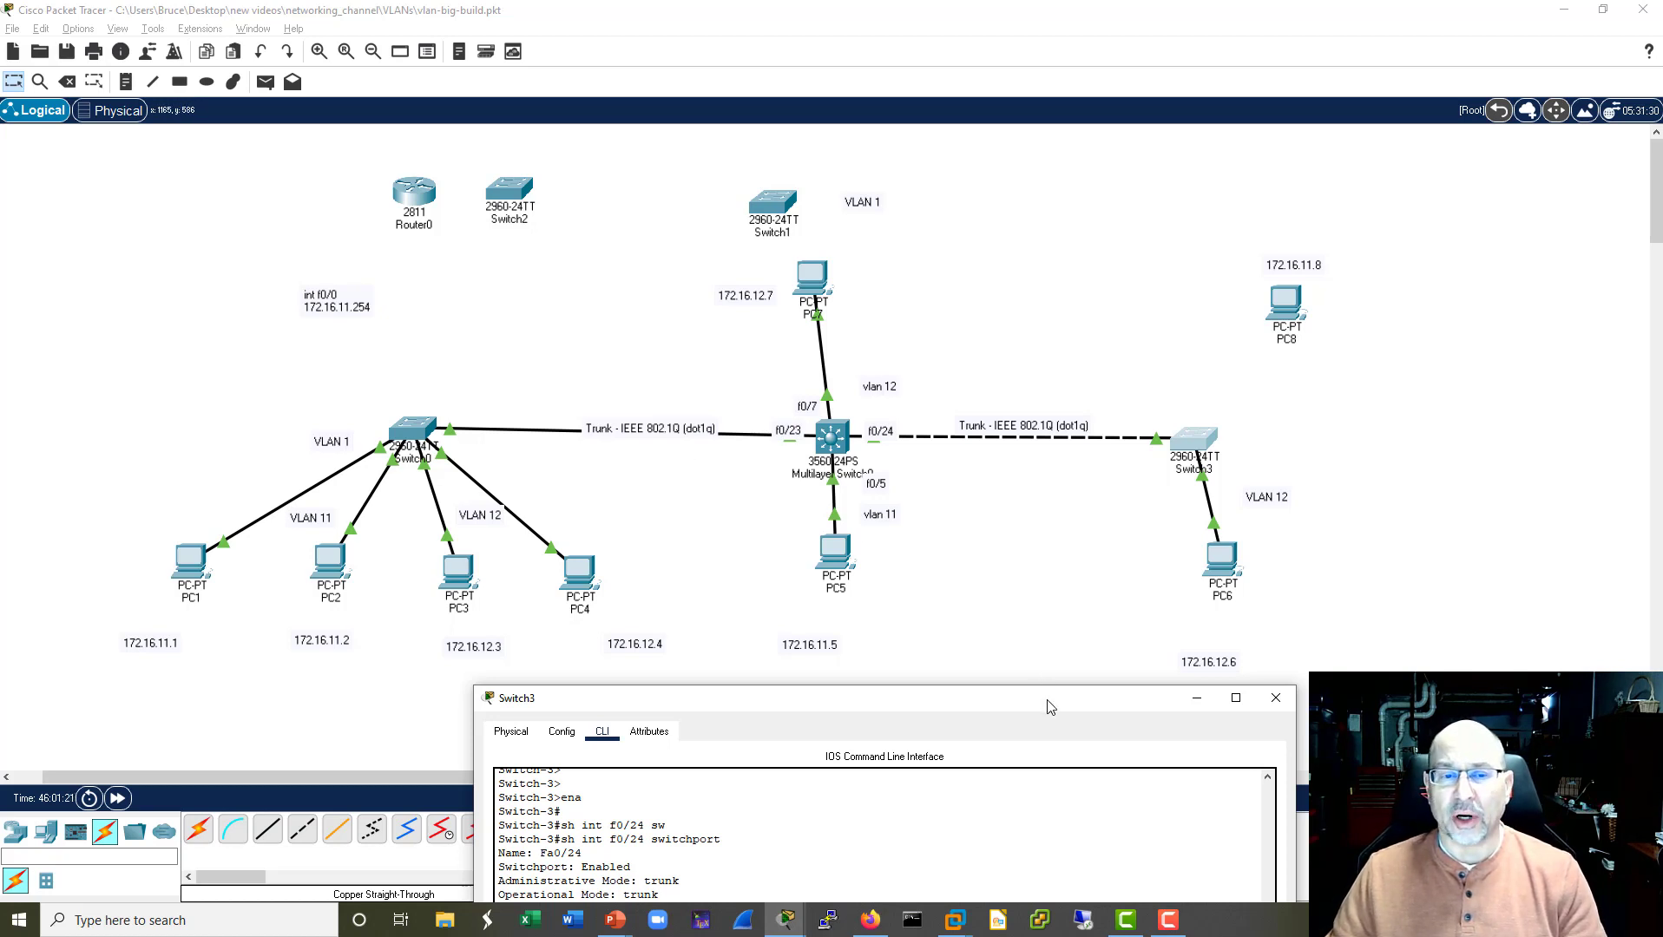
left_click_drag(1050, 705, 792, 181)
Finish the paged output and enter configuration mode for Switch3's trunk interface with conf t and int f0/24.
key("Return")
key("Return")
key("Return")
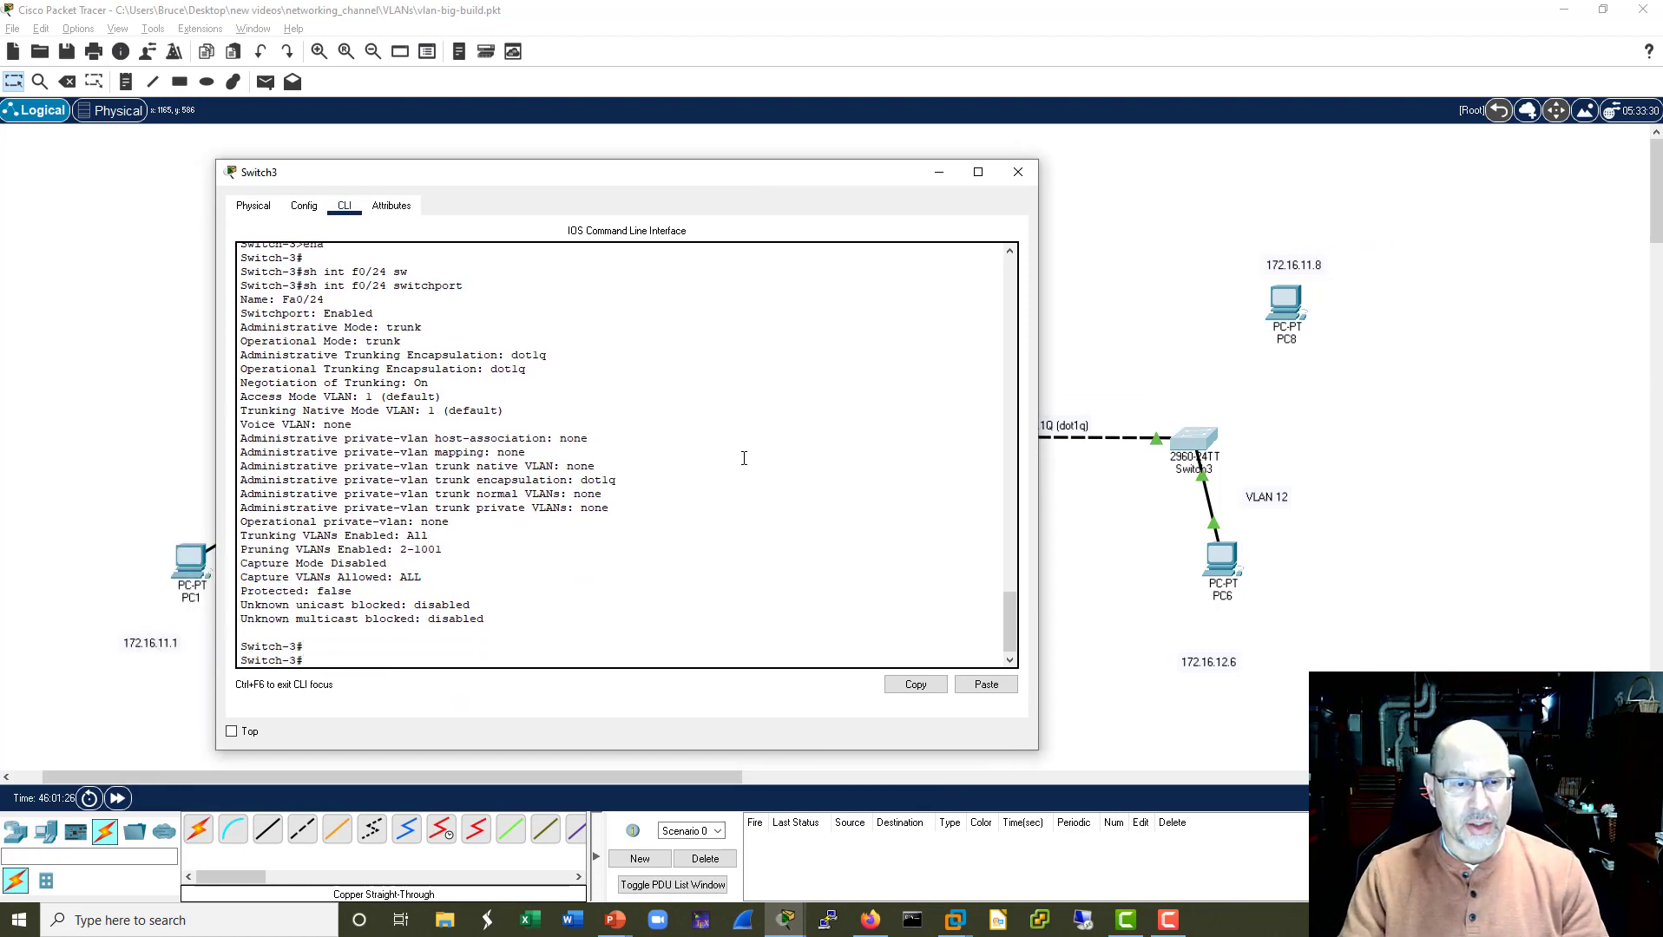
type("conf t")
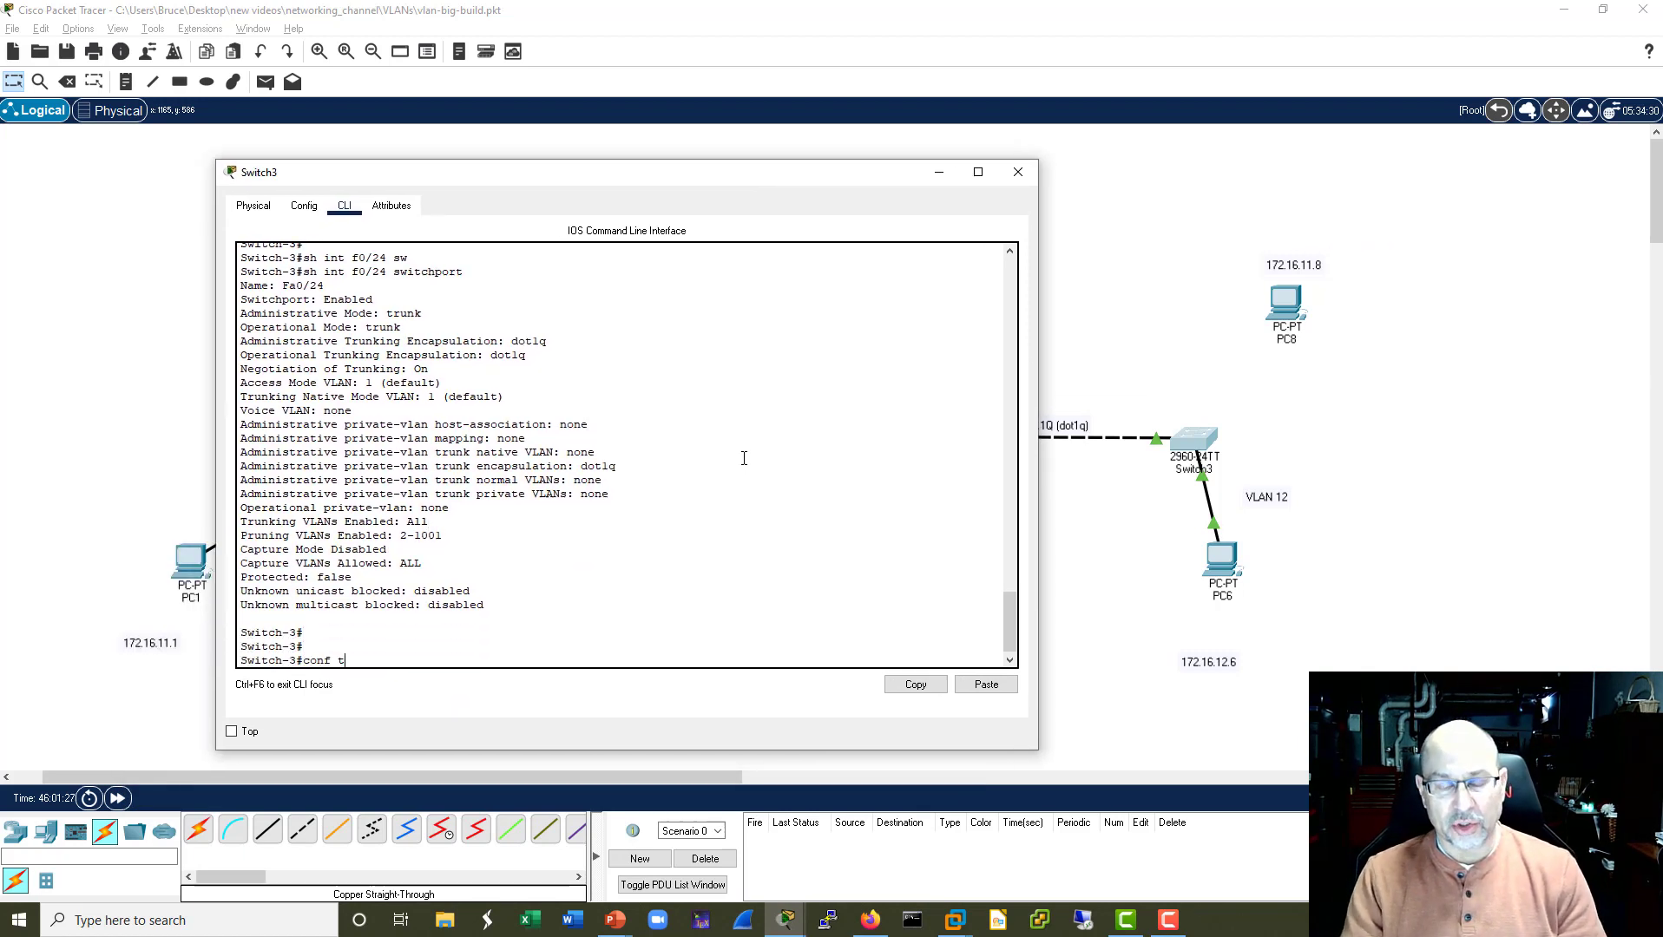
key("Return")
type("int f")
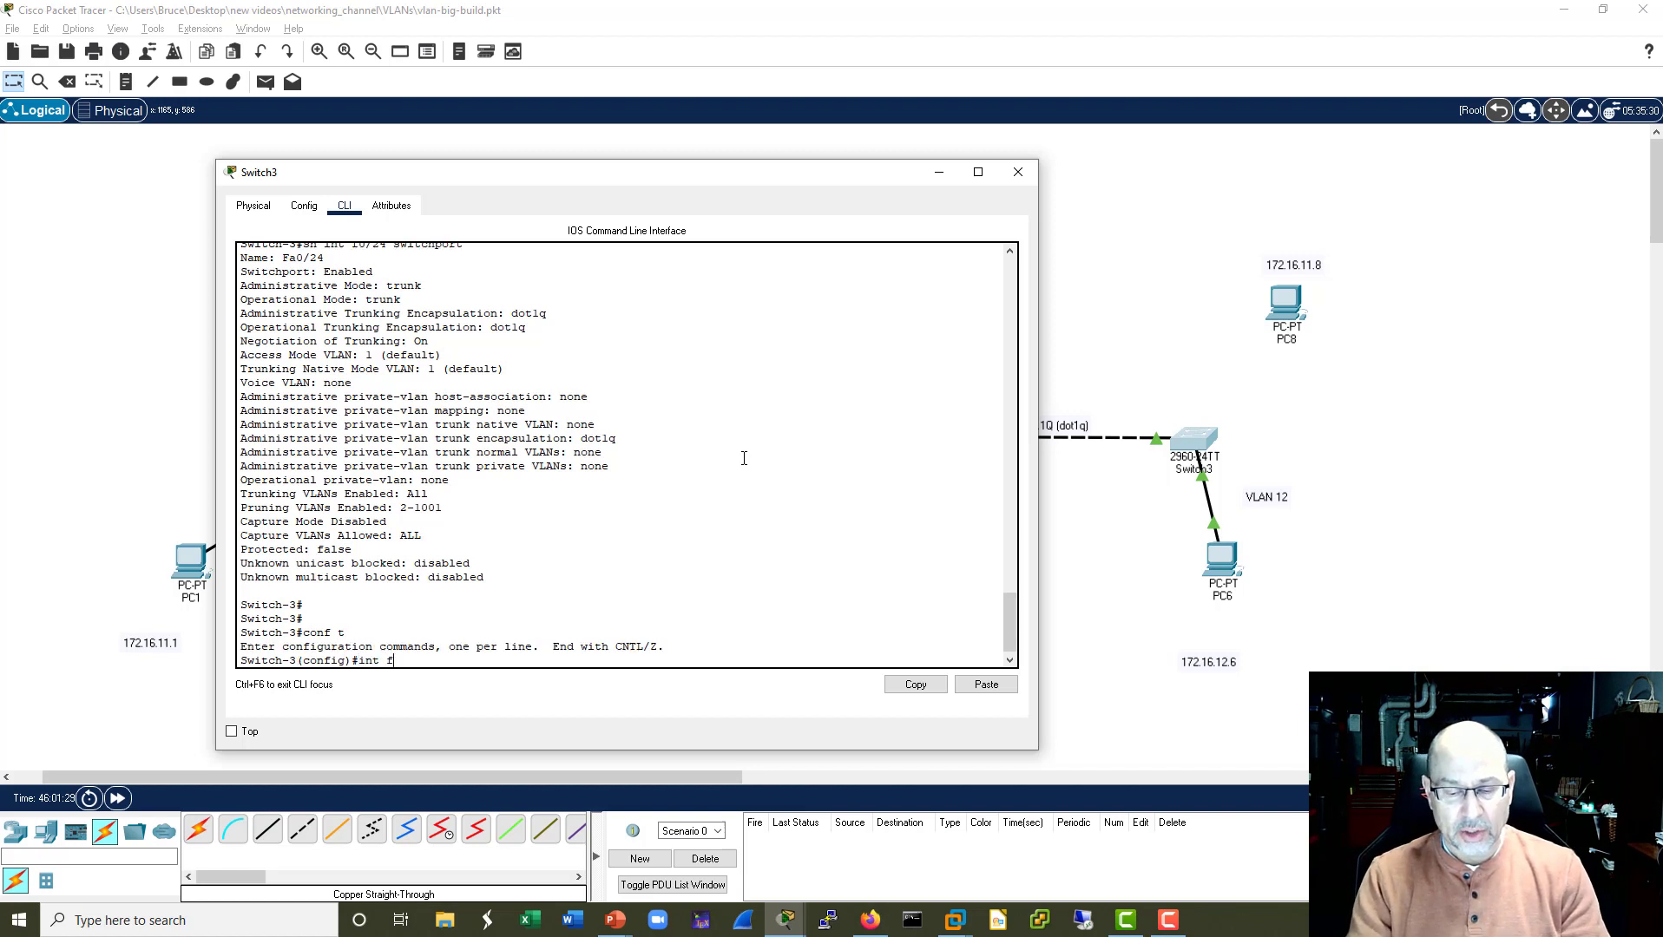
type("0/24")
key("Return")
key("Return")
key("Return")
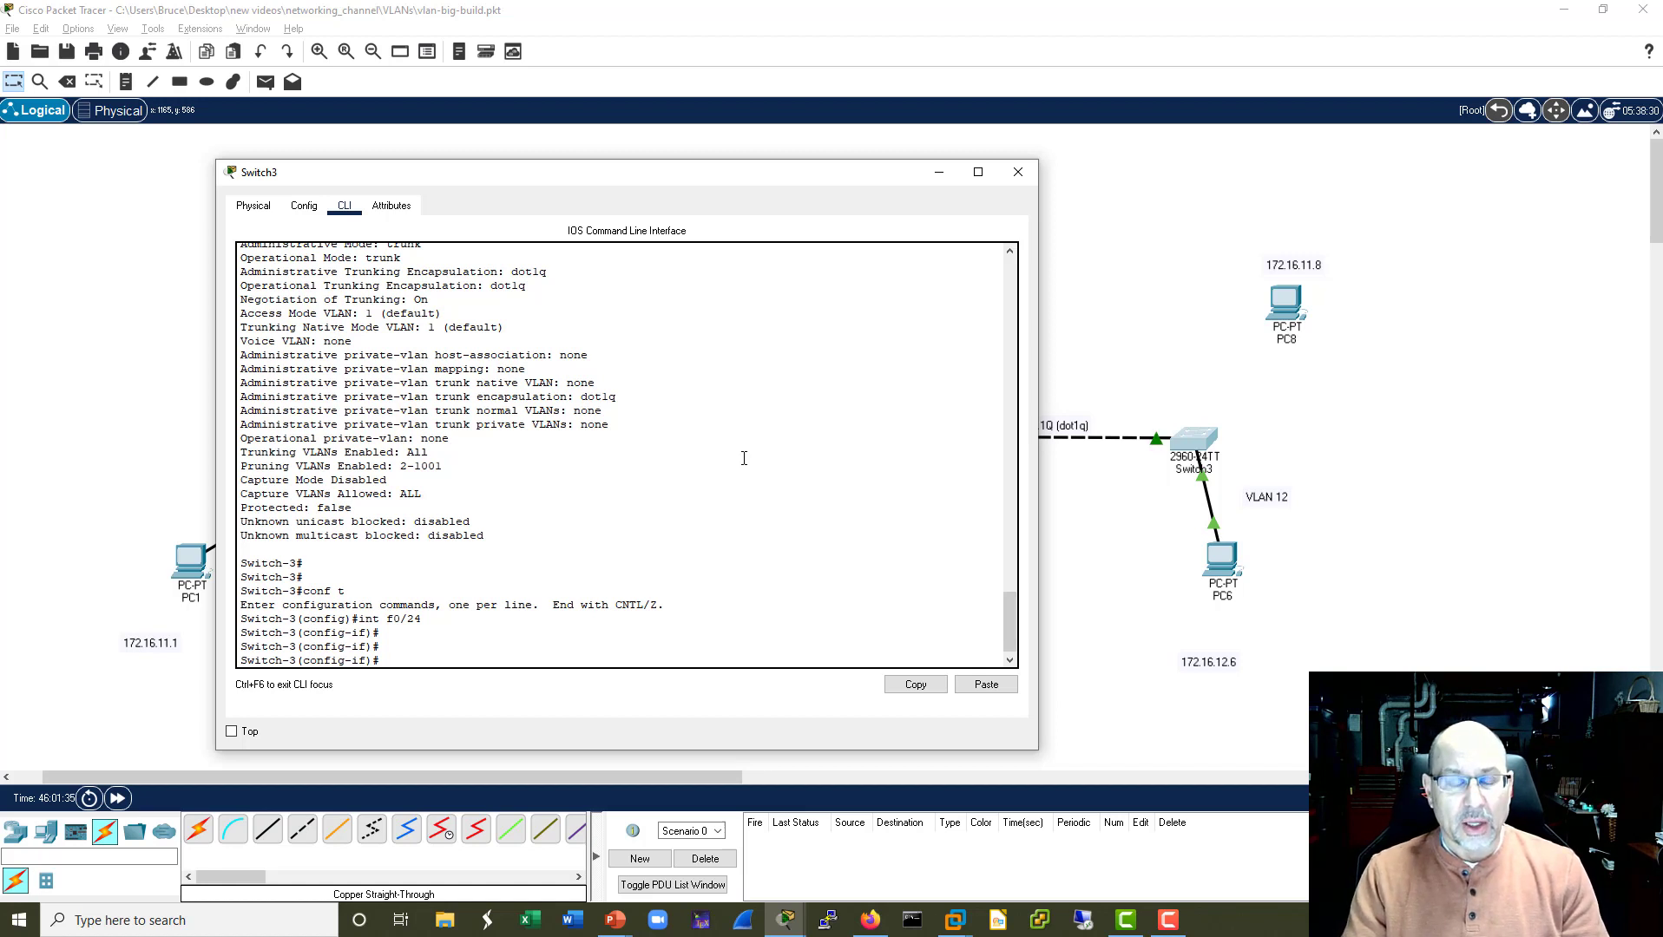
List the available switchport trunk options for f0/24 with switchport trunk ?
type("sw")
key("Tab")
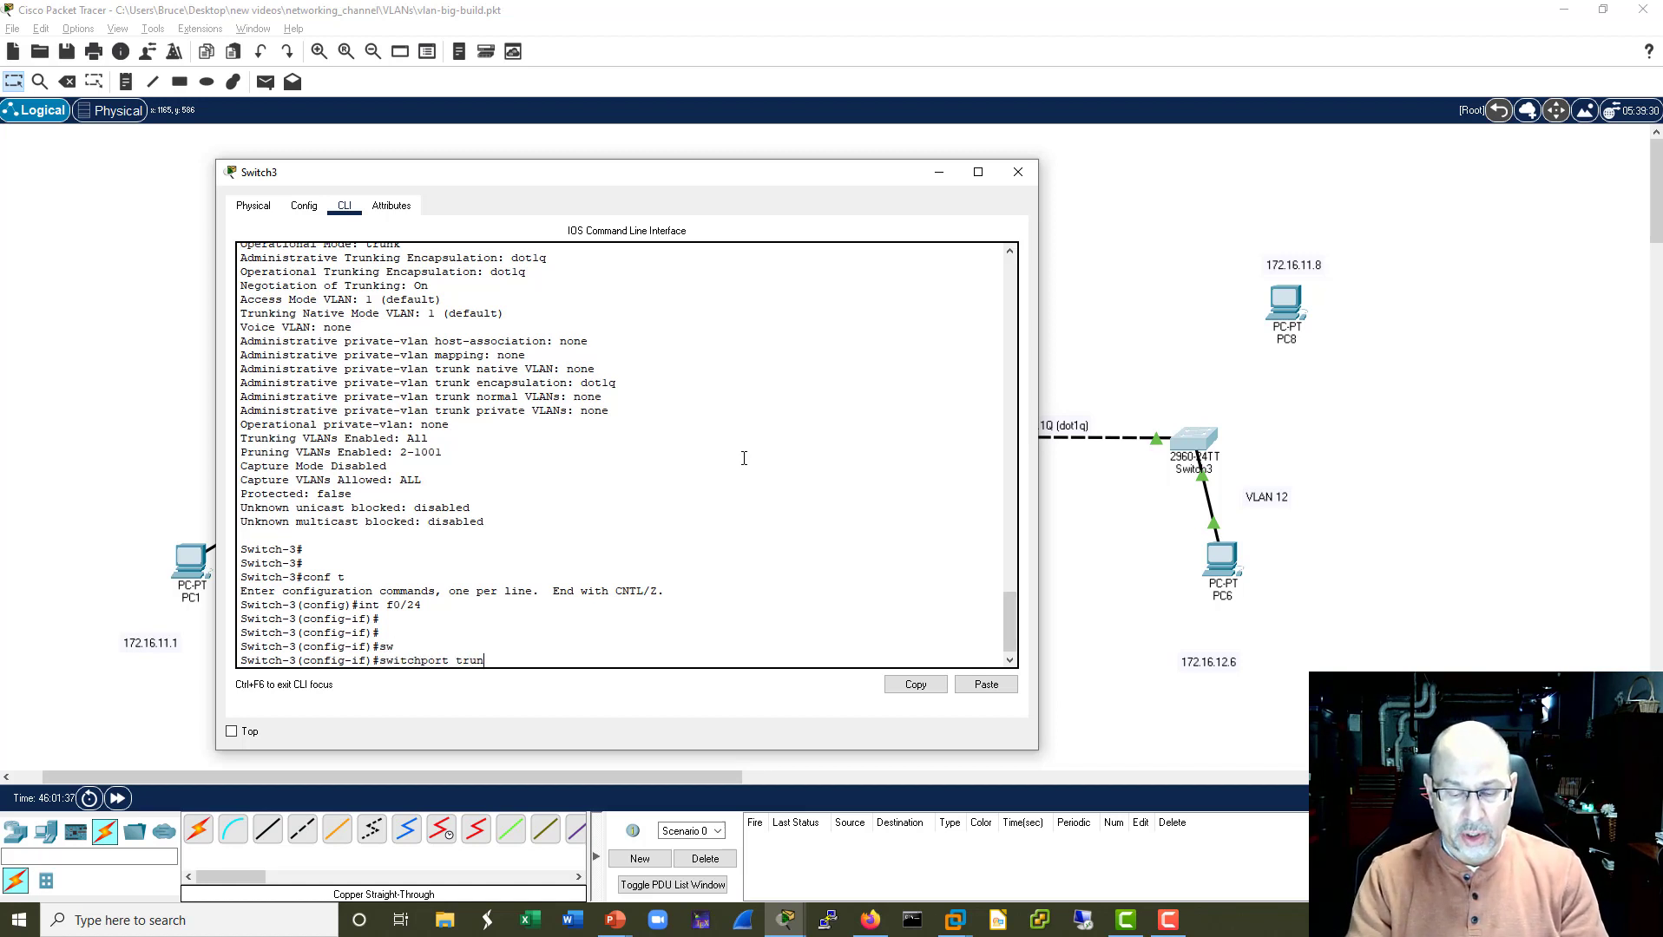
type("trunk ?")
key("Return")
key("Return")
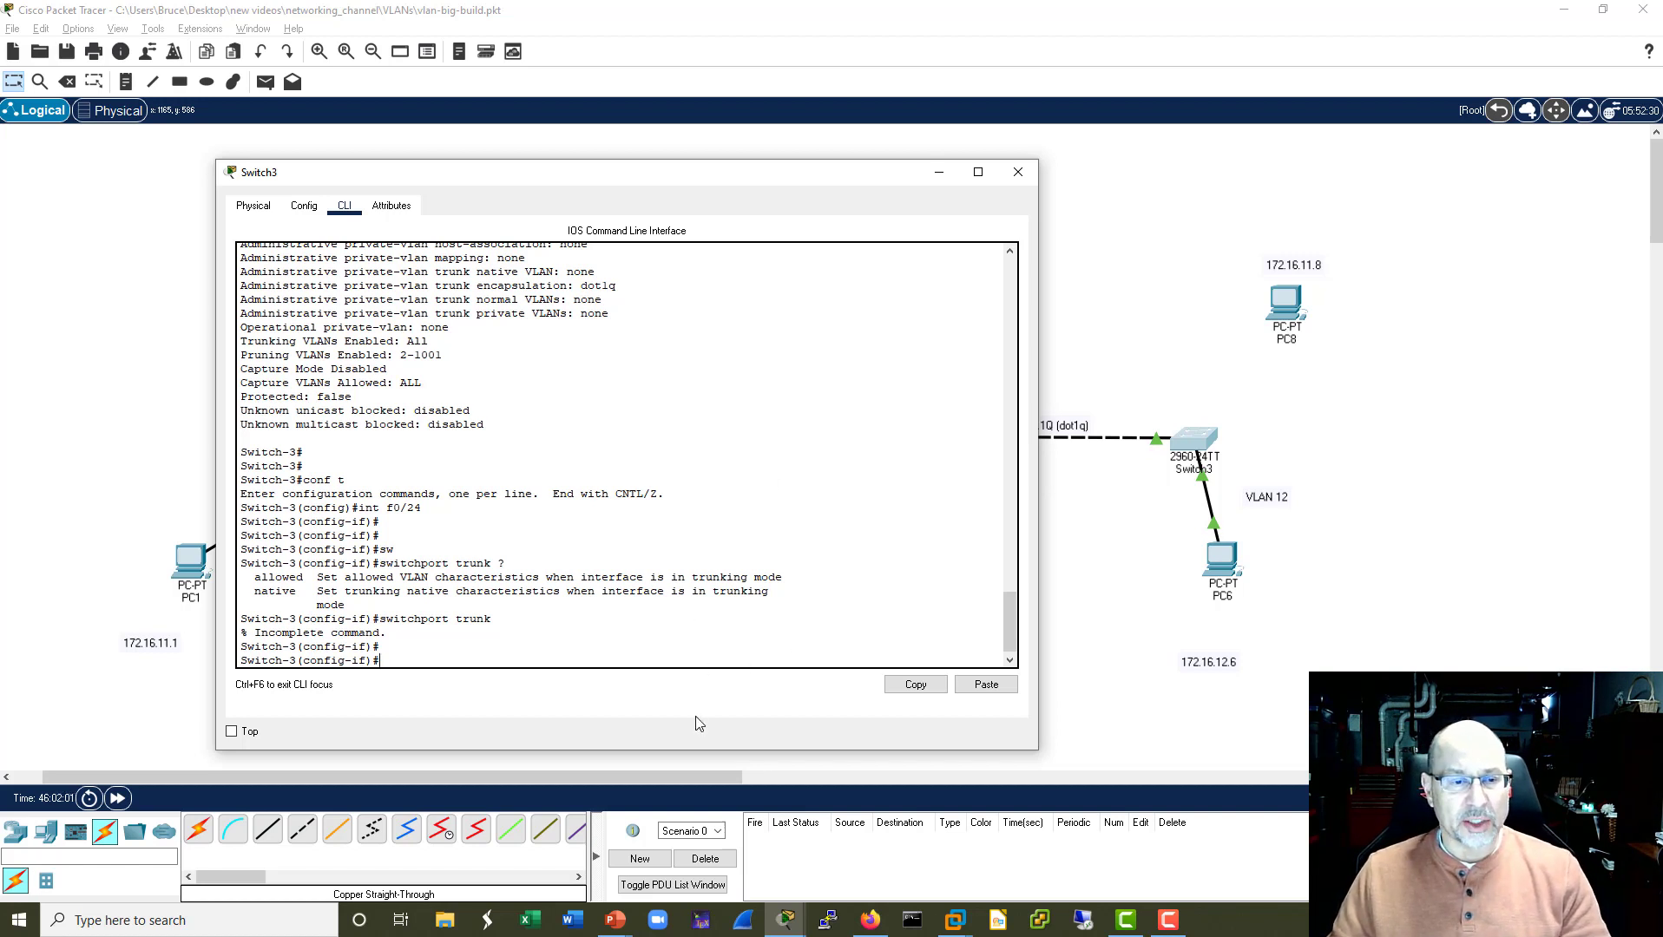
Check the allowed options, and restrict the f0/24 trunk with switchport trunk allowed vlan 12.
key("Up")
type("all")
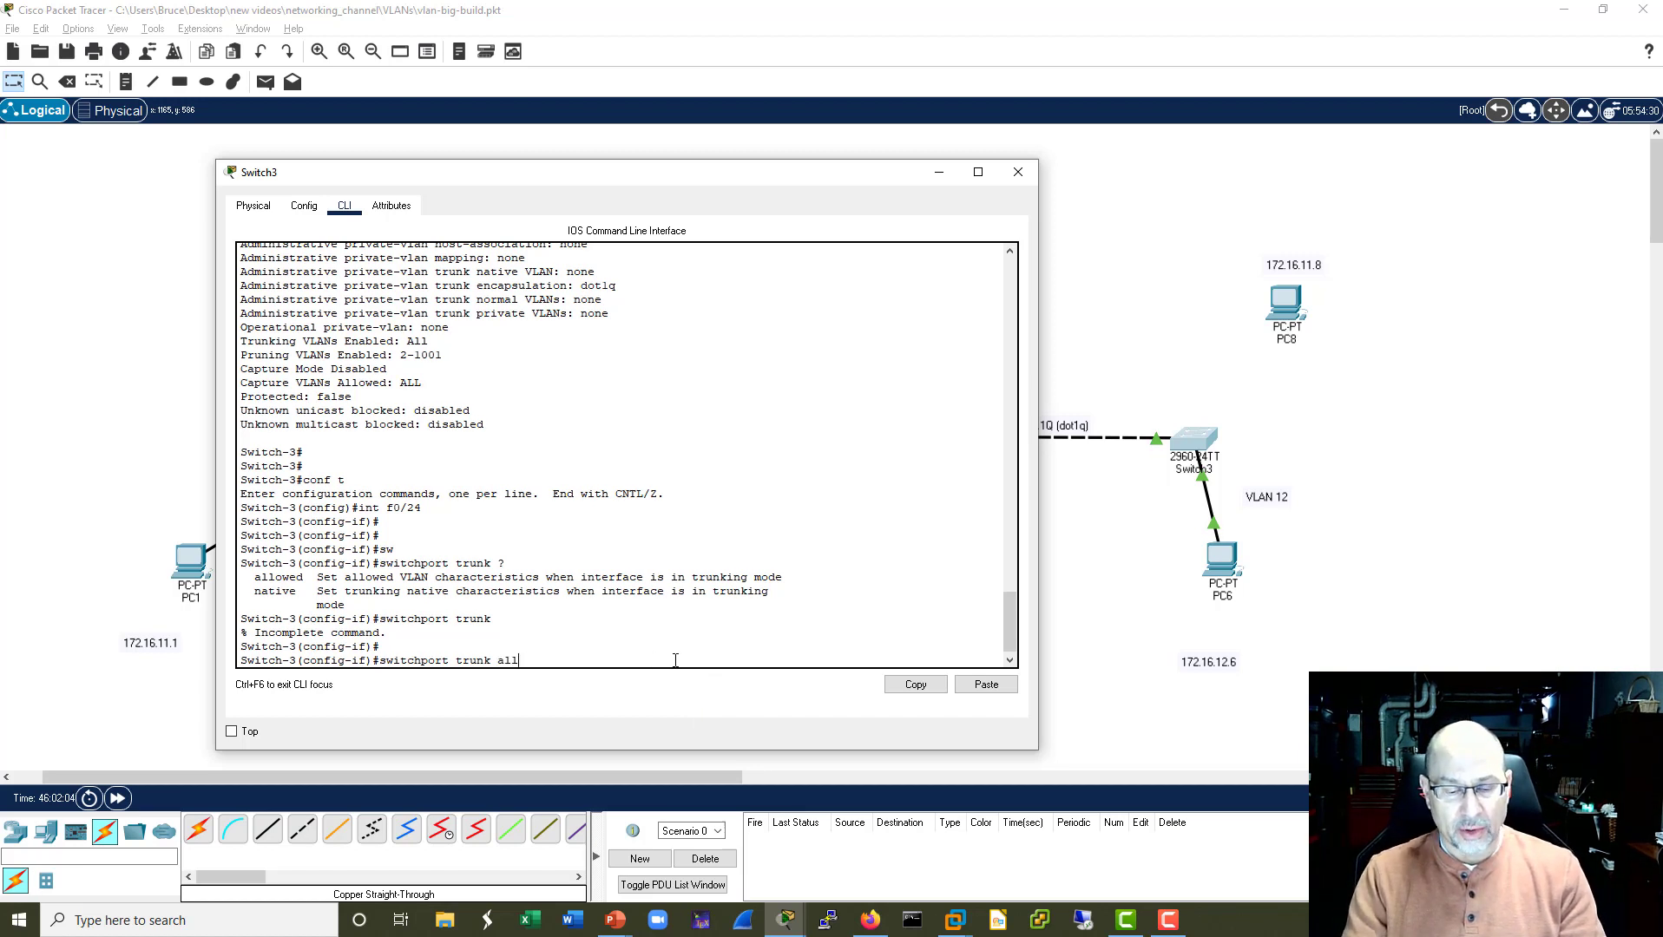
type("ow")
key("Tab")
type("?")
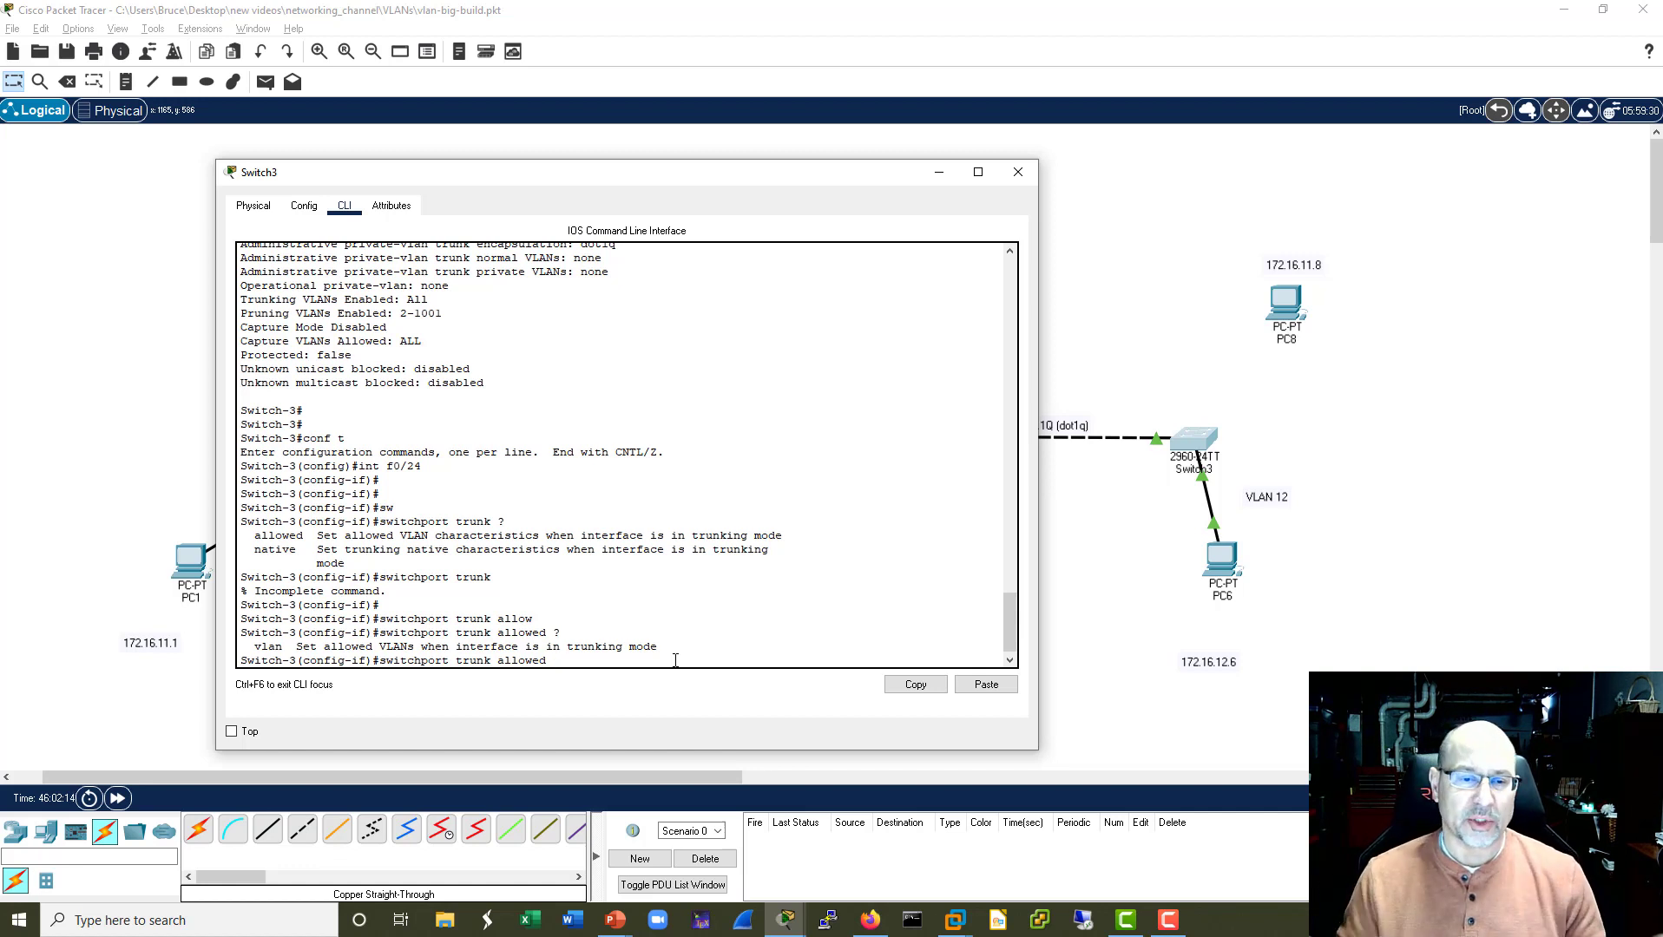
type("vlan 12")
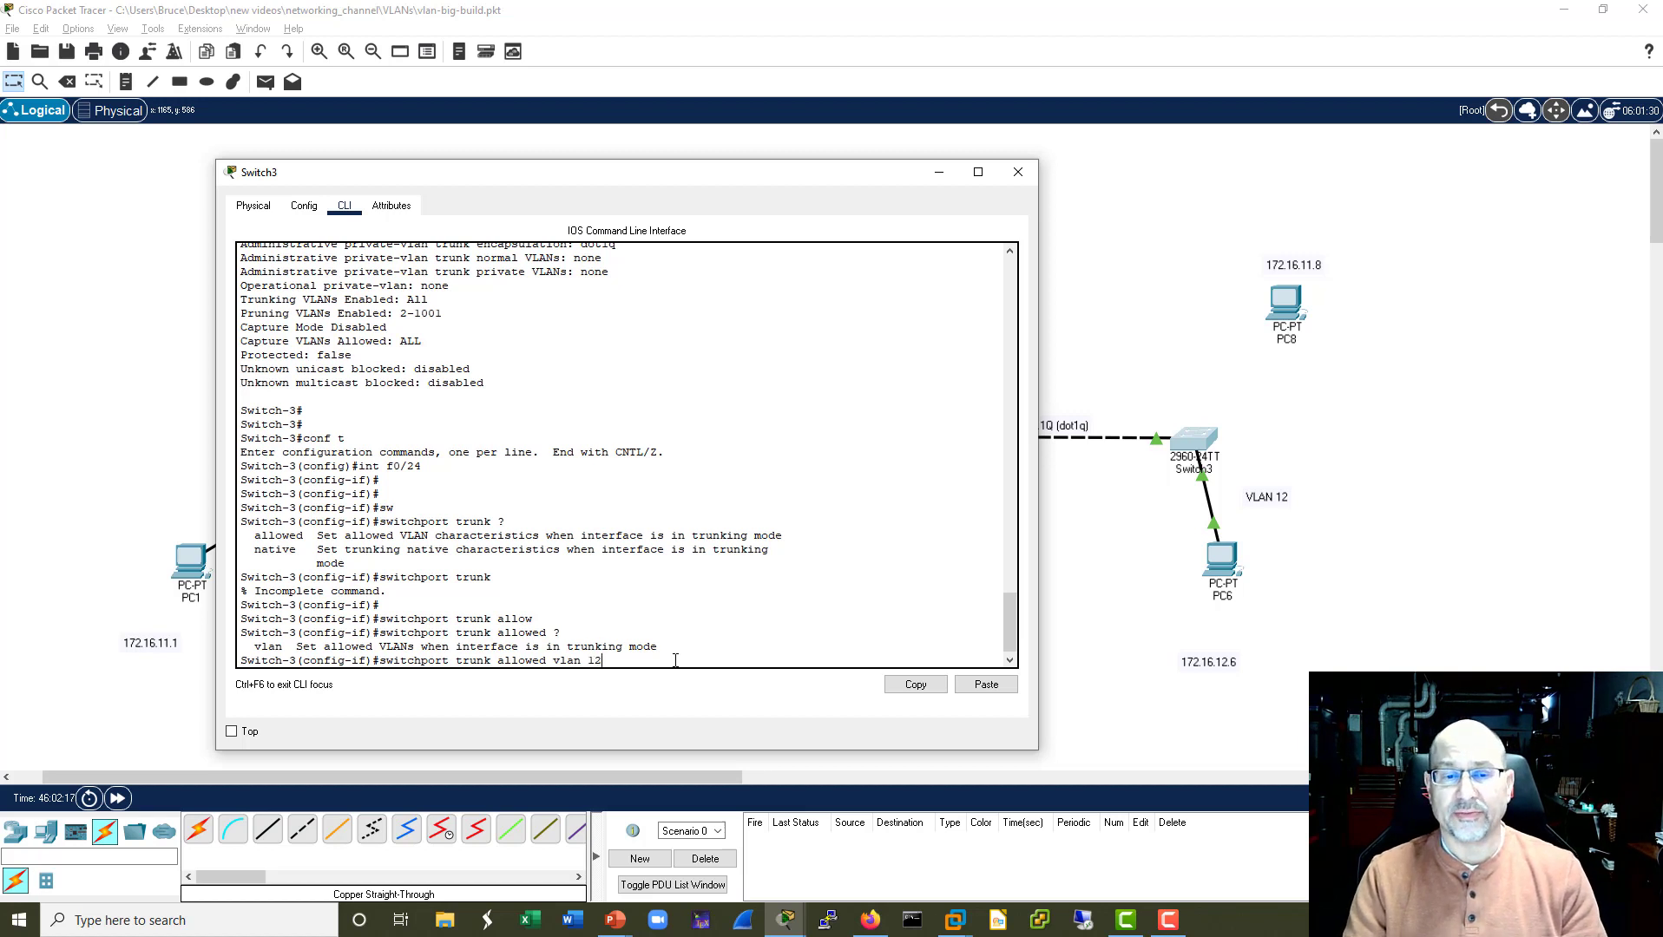
key("Return")
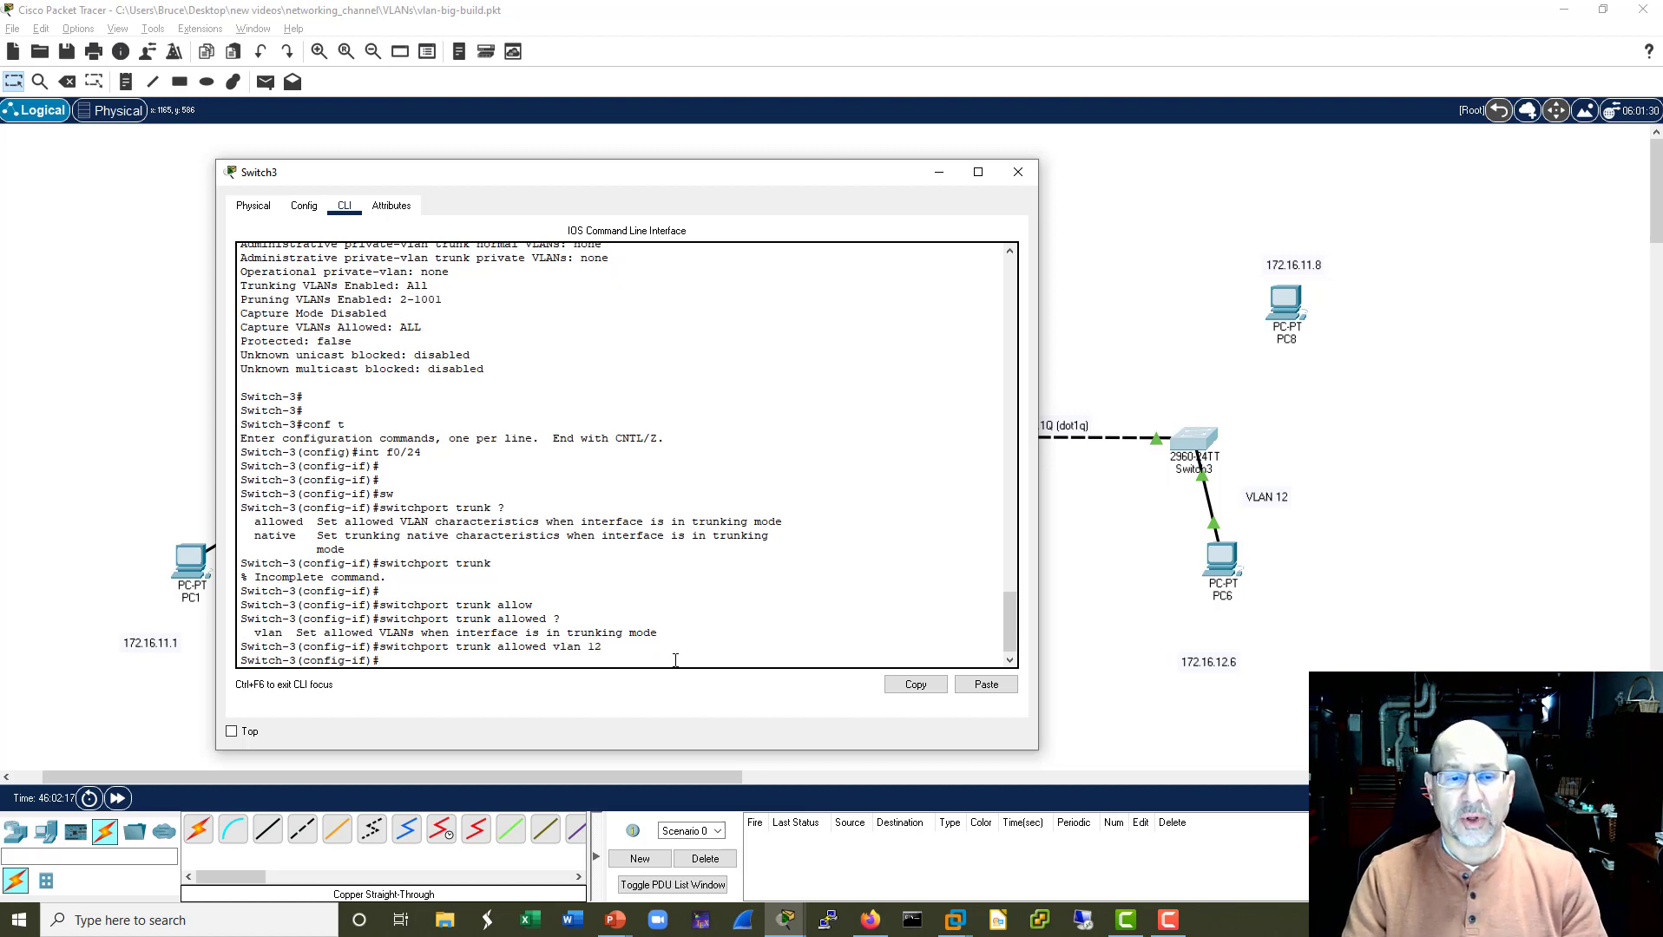
key("Return")
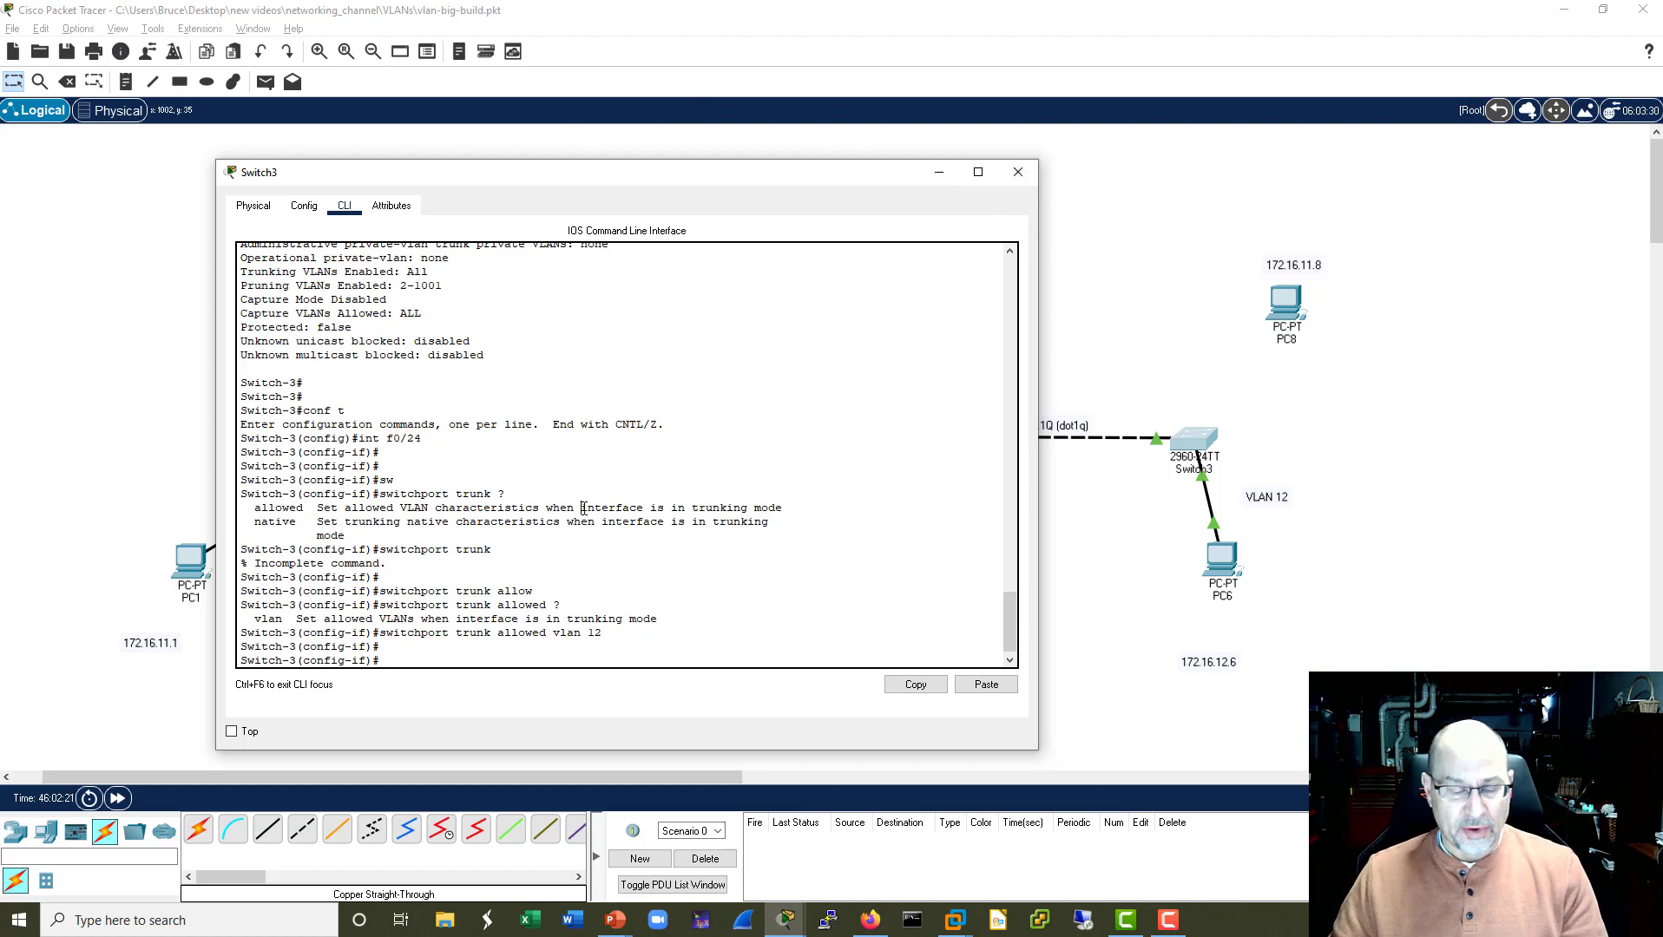
Leave configuration mode and display the trunk's settings again with sh int f0/24 switchport.
key("ctrl+z")
key("Return")
key("Return")
key("Return")
type("sh int f0/24 switchport")
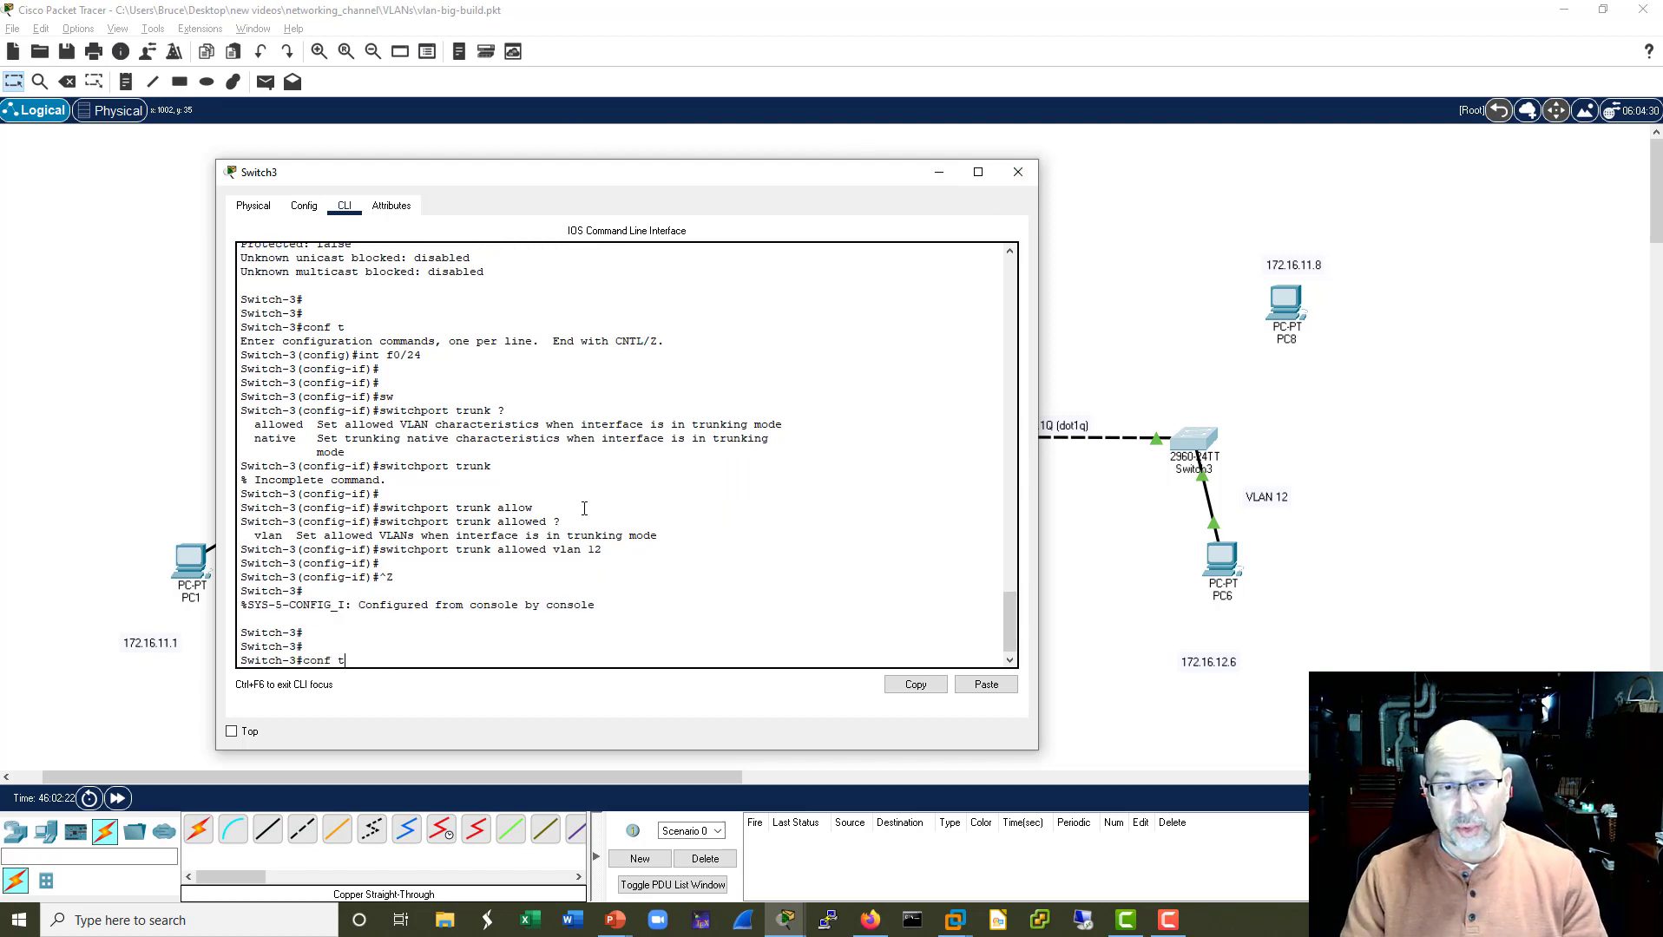
key("Return")
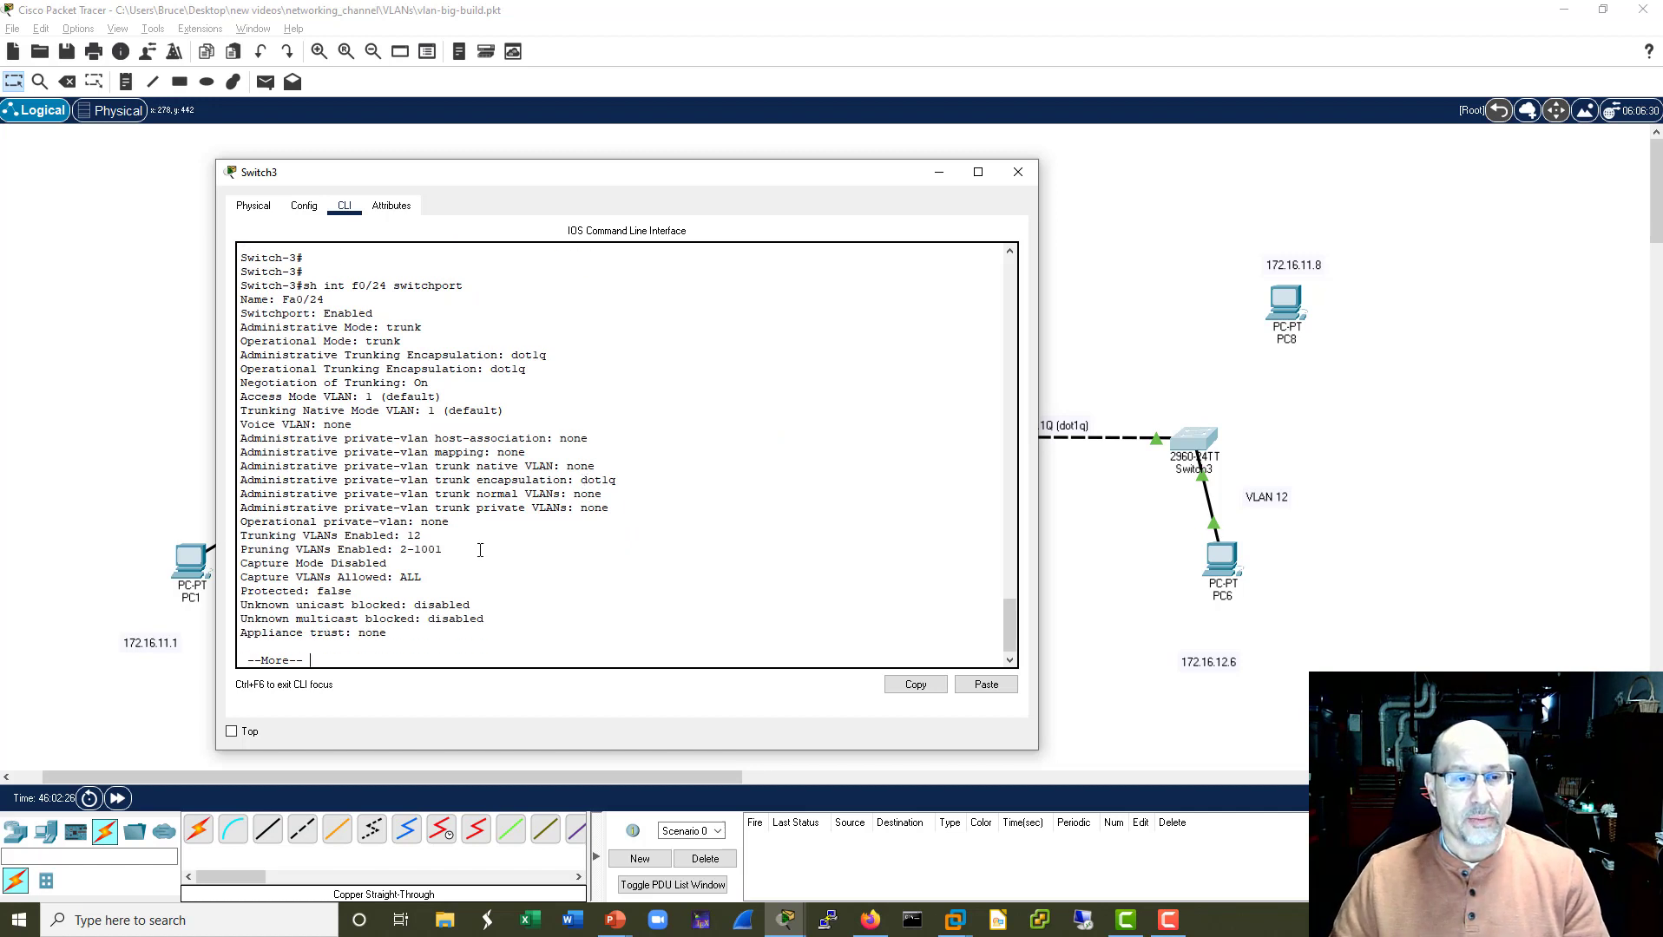
Highlight the trunking VLANs enabled value in the f0/24 output and close Switch3's window.
left_click_drag(472, 549, 216, 541)
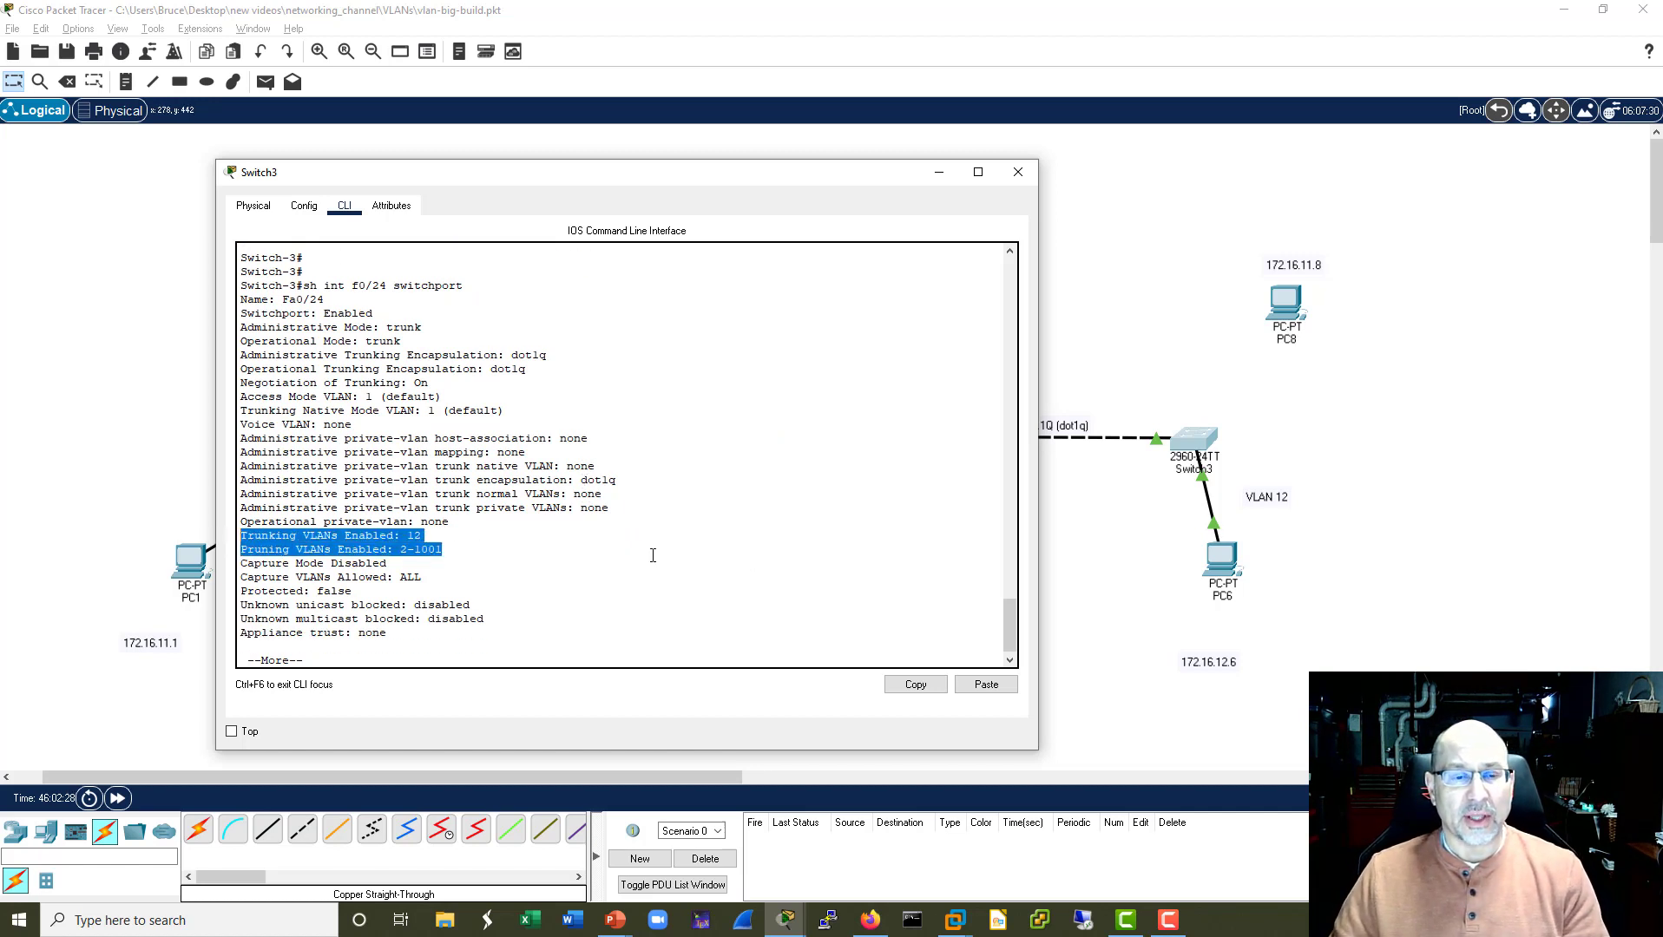
left_click(566, 548)
left_click_drag(423, 536, 400, 536)
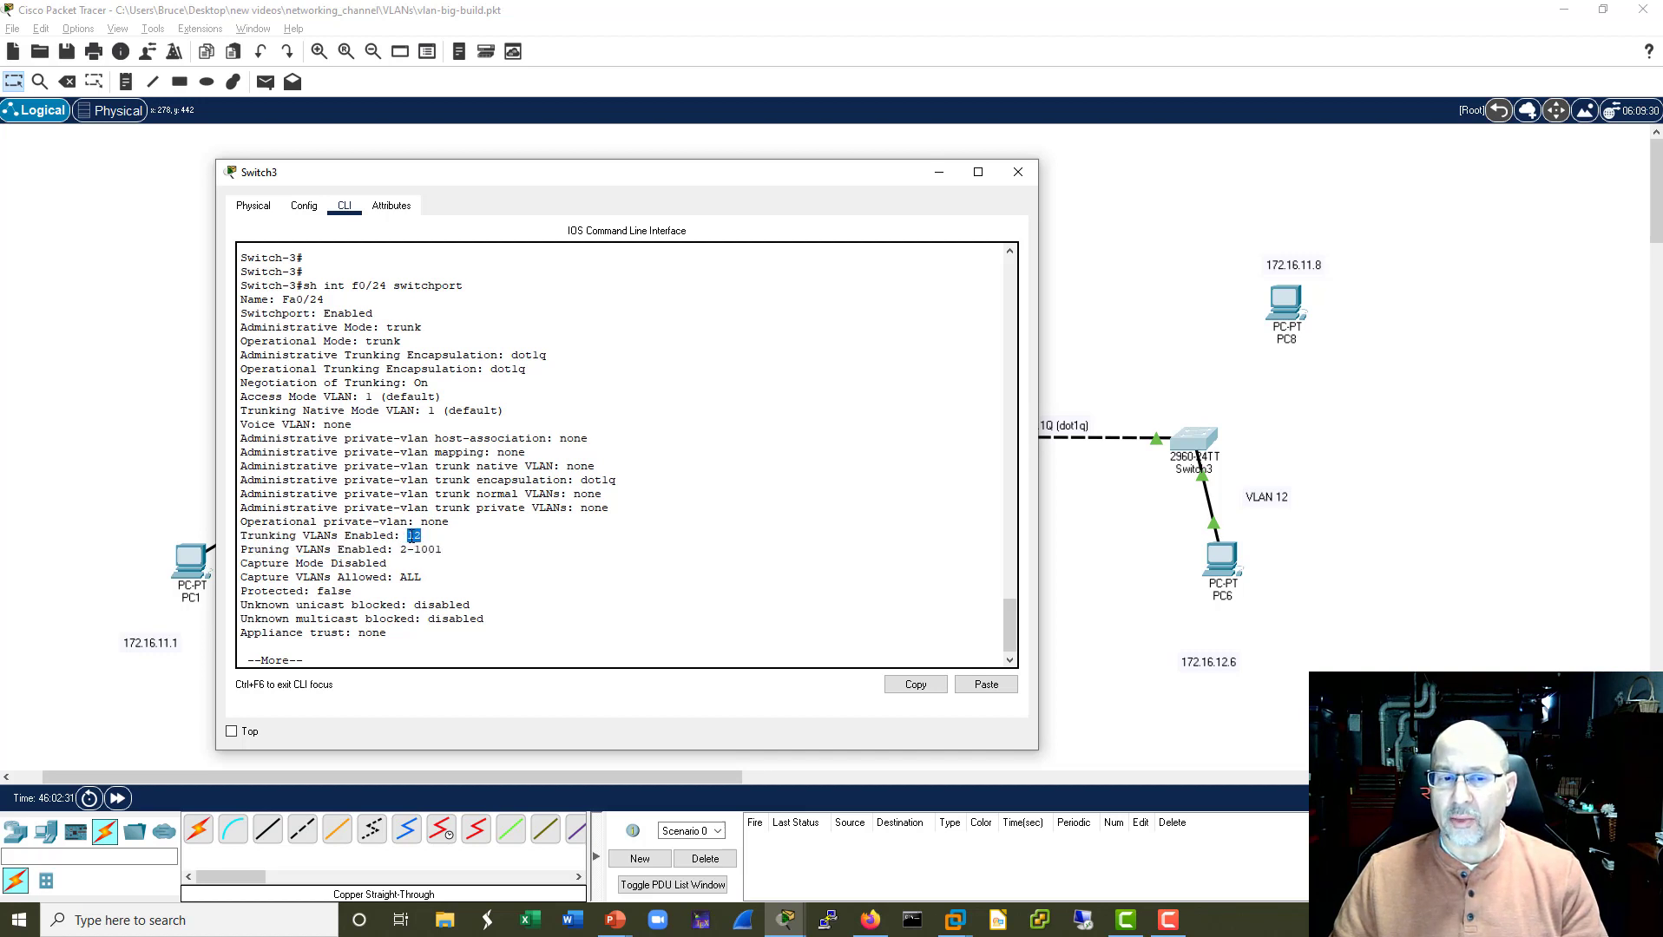
left_click(1018, 172)
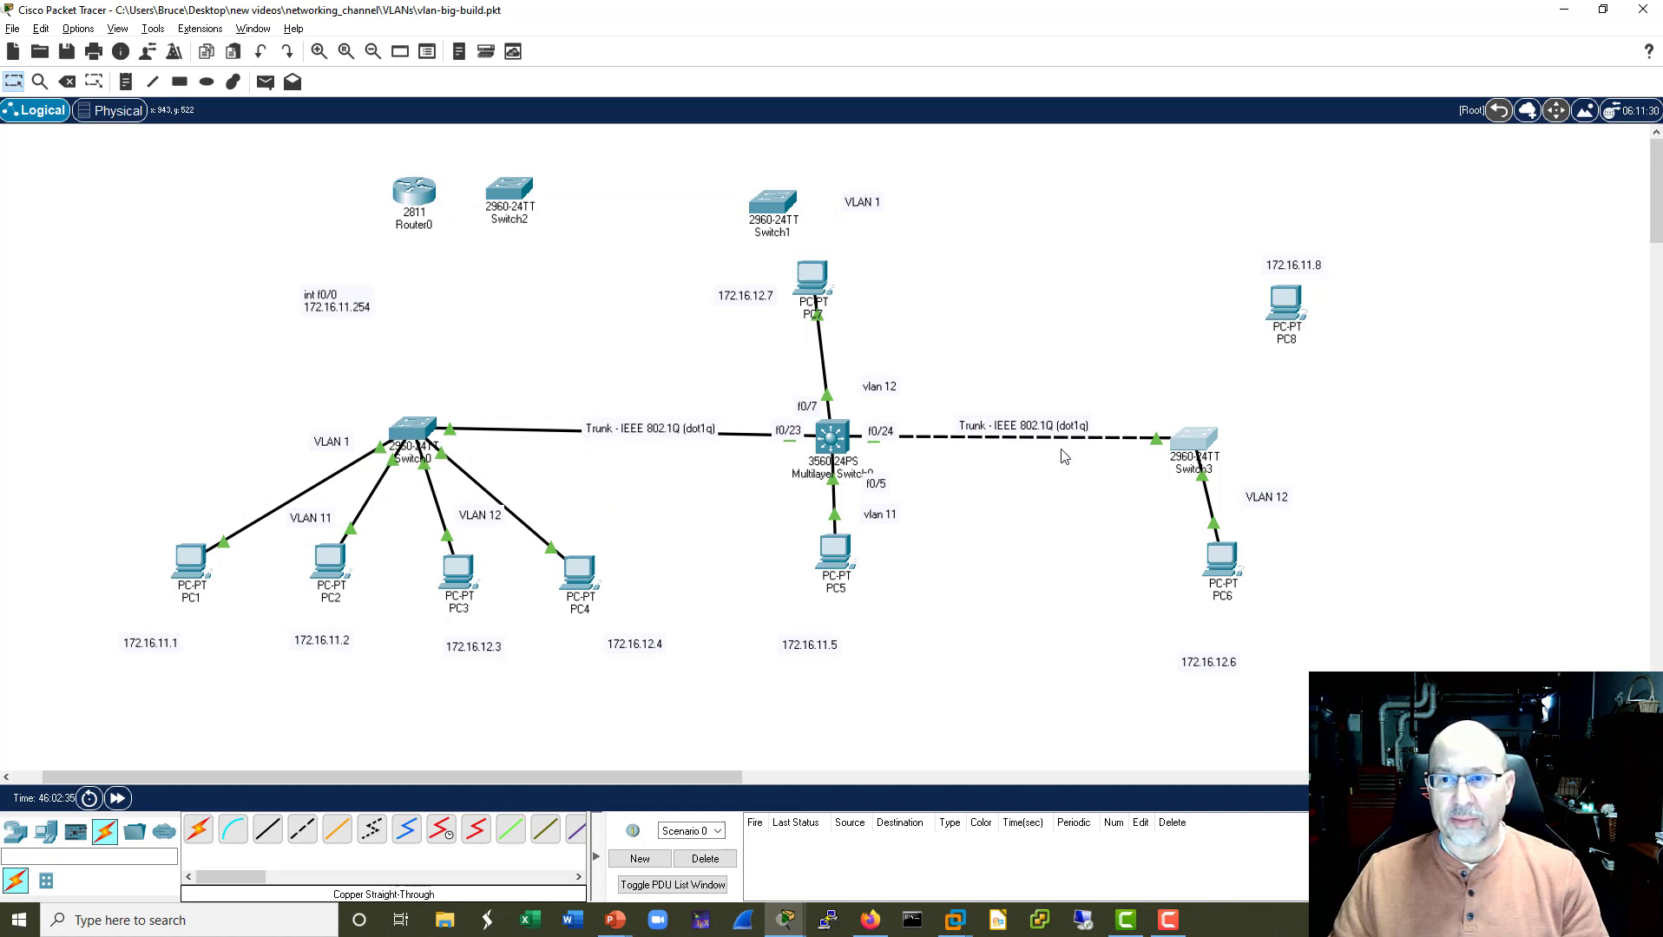
Nudge PC8 slightly beneath its 172.16.11.8 label.
left_click_drag(1283, 309, 1292, 312)
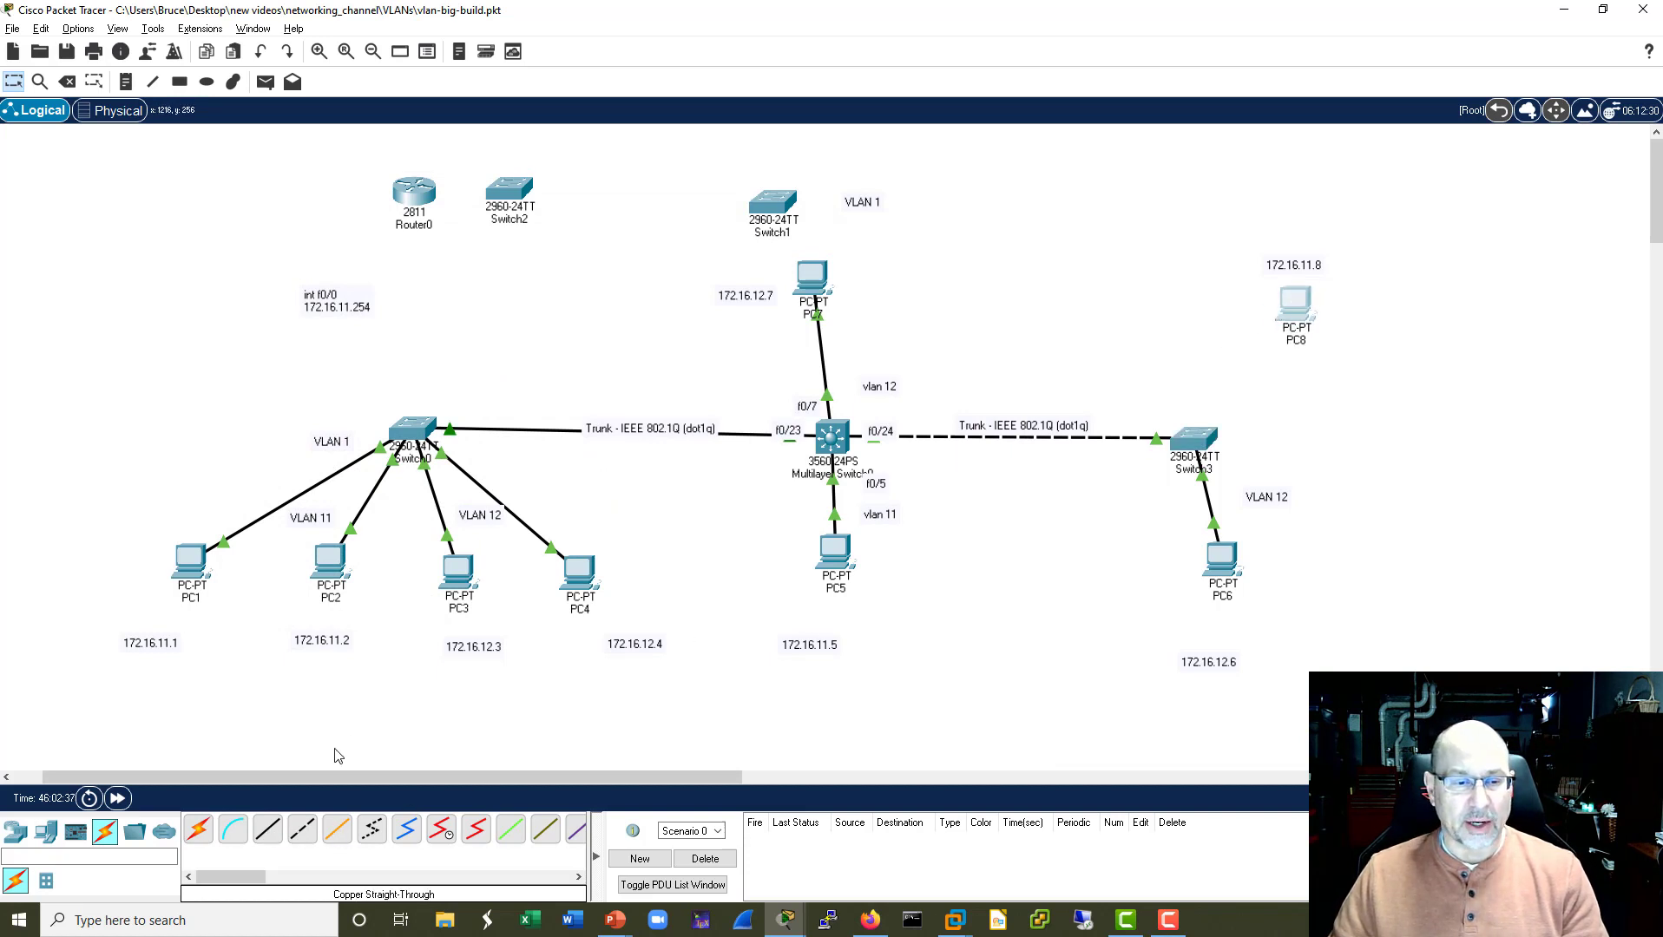
left_click(265, 832)
left_click(1299, 297)
left_click(1182, 313)
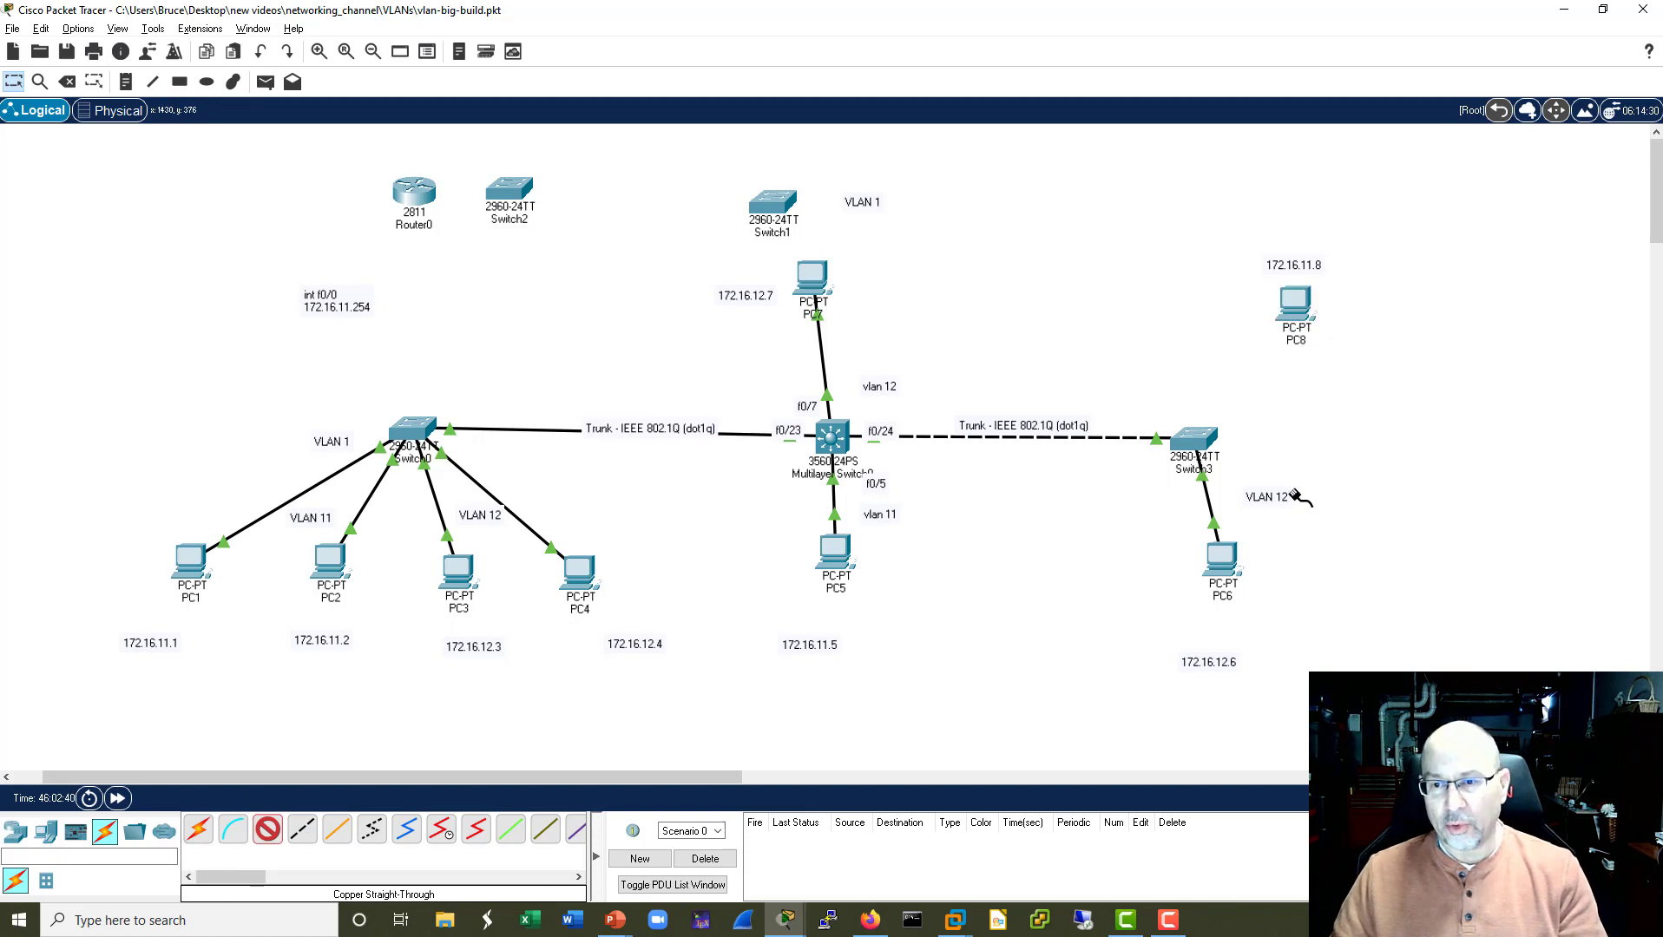
Open PC6's Command Prompt and ping PC5 at 172.16.11.5.
left_click(1222, 573)
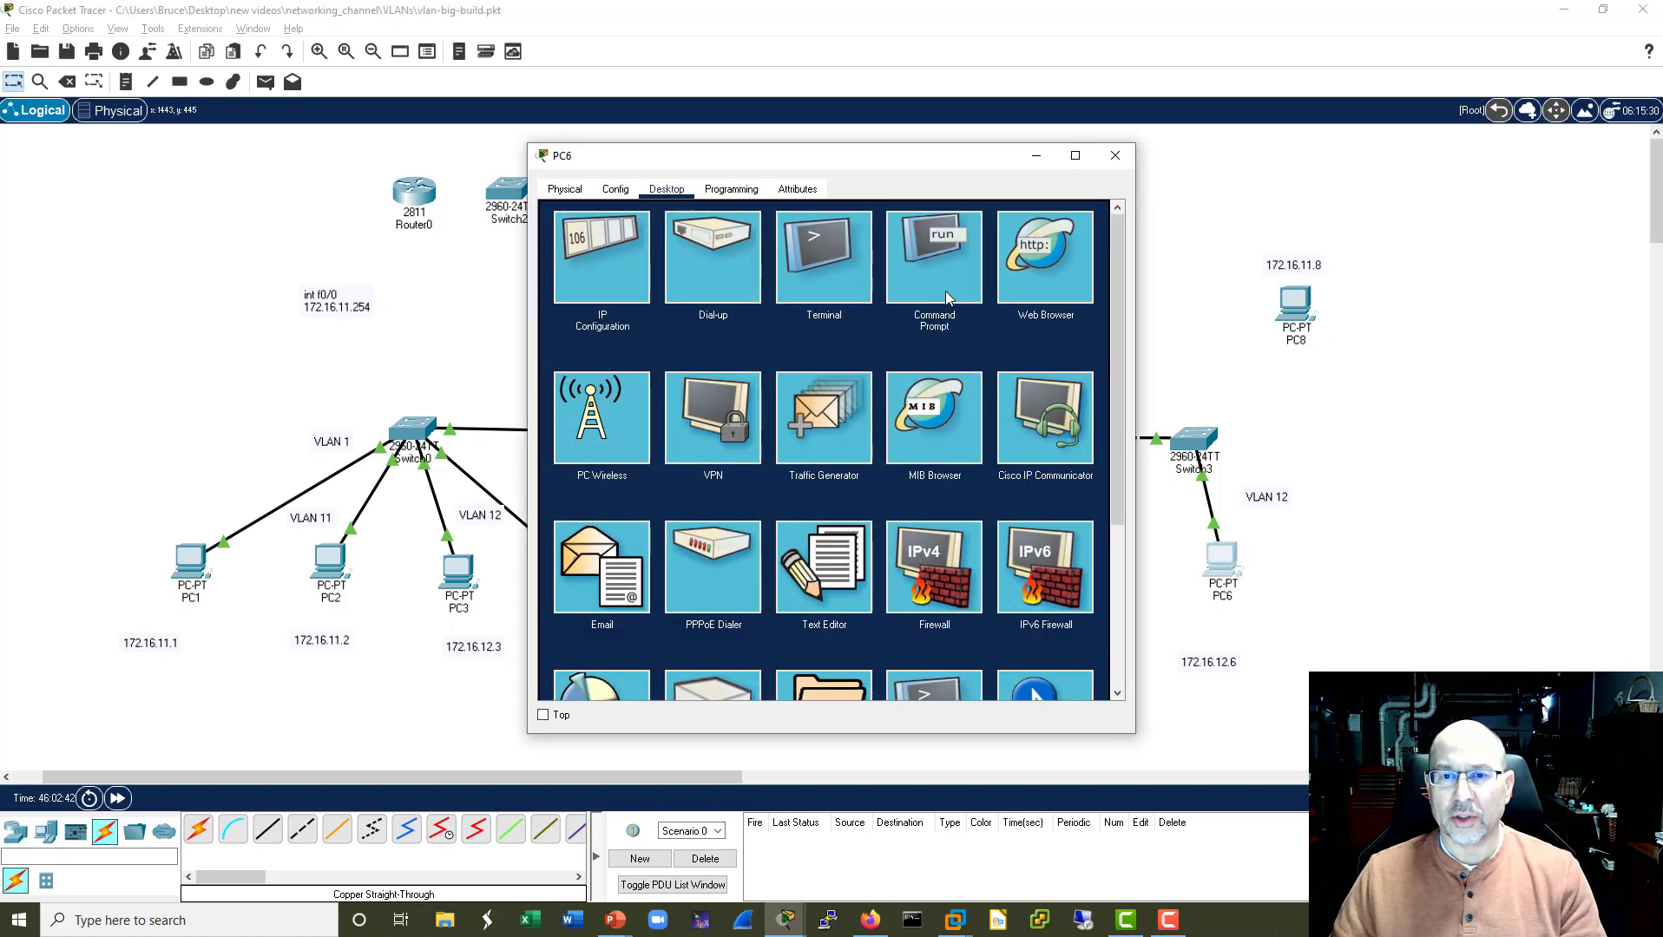
left_click(939, 276)
left_click_drag(894, 156, 813, 162)
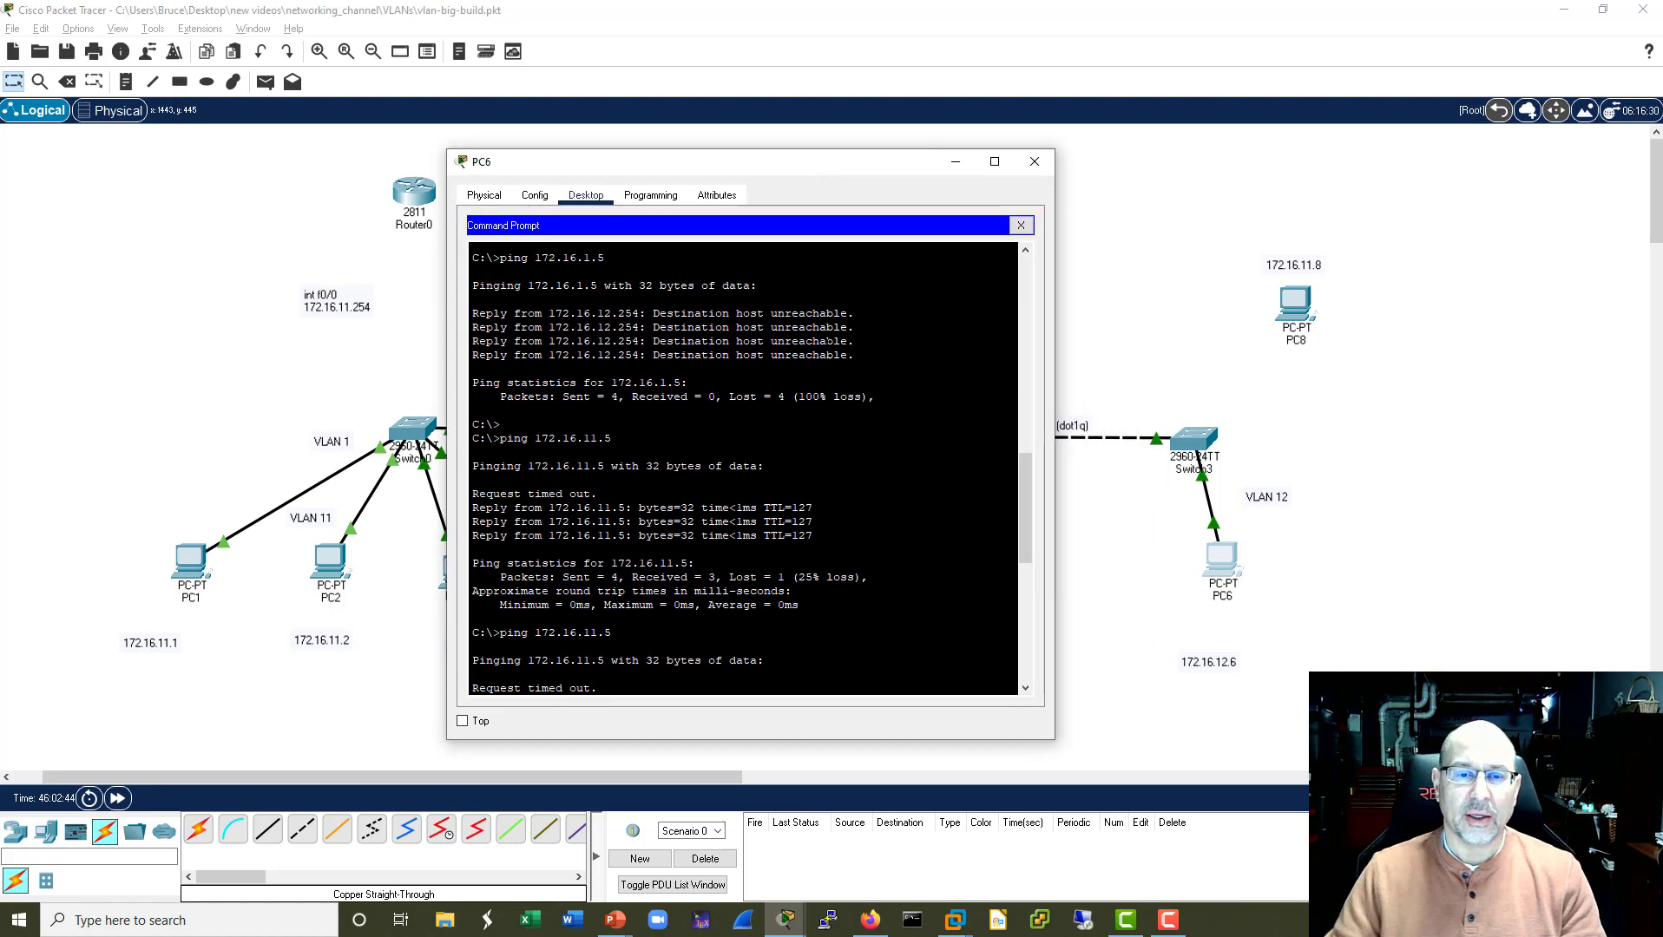
scroll(743, 469, "down", 12)
key("Up")
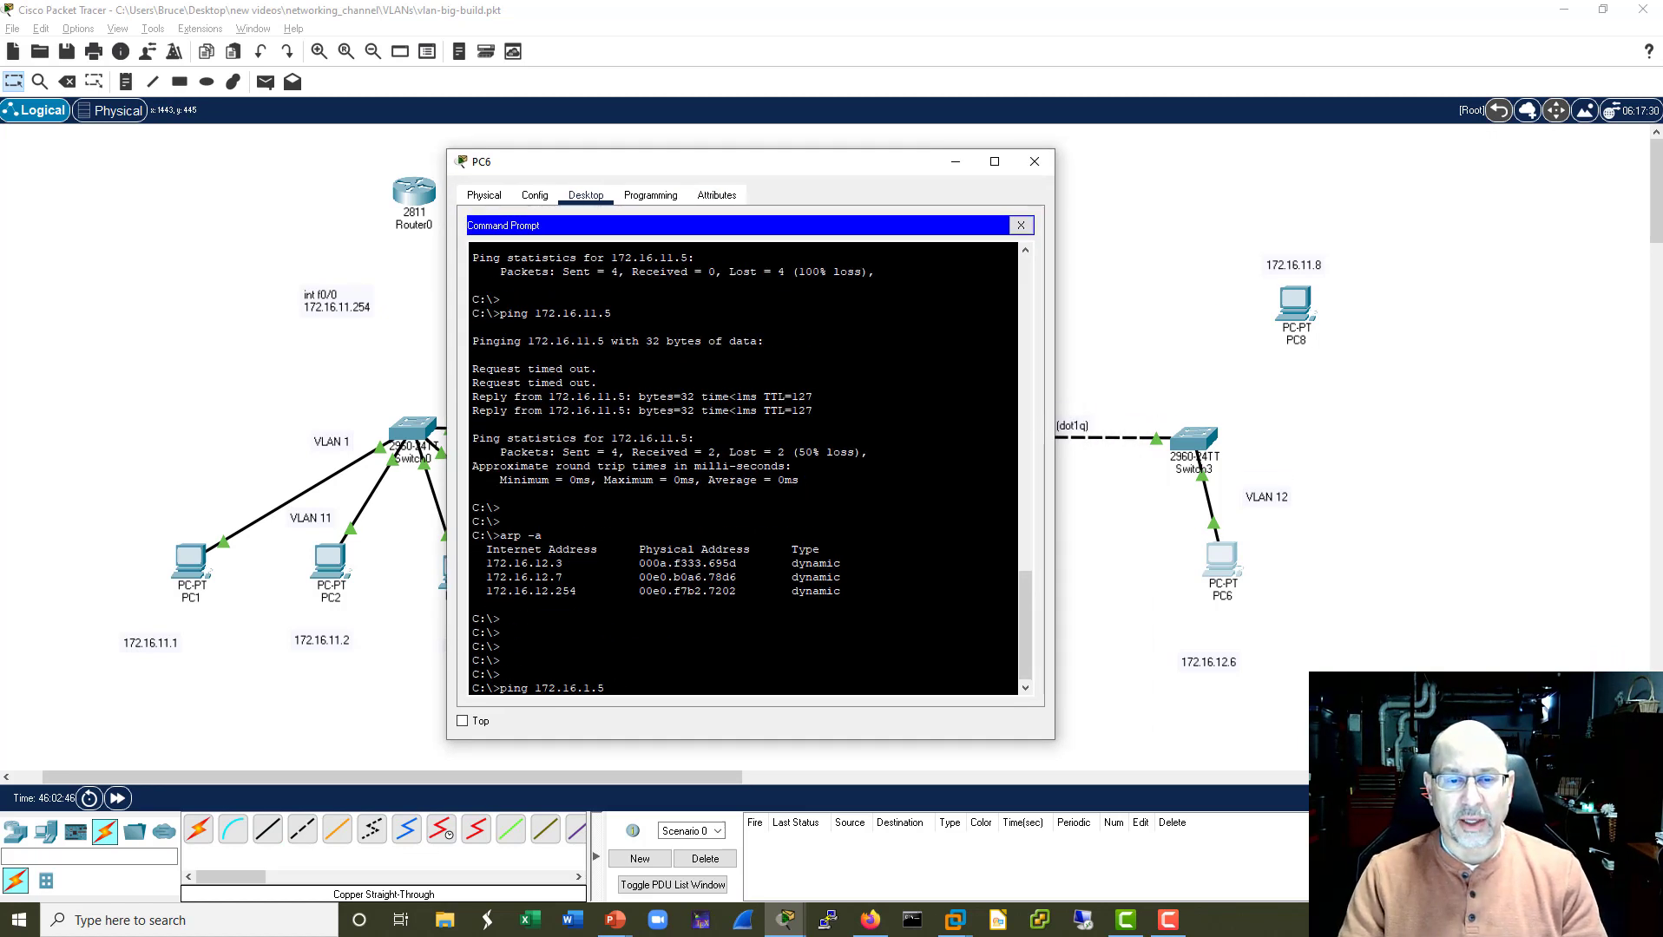
key("Return")
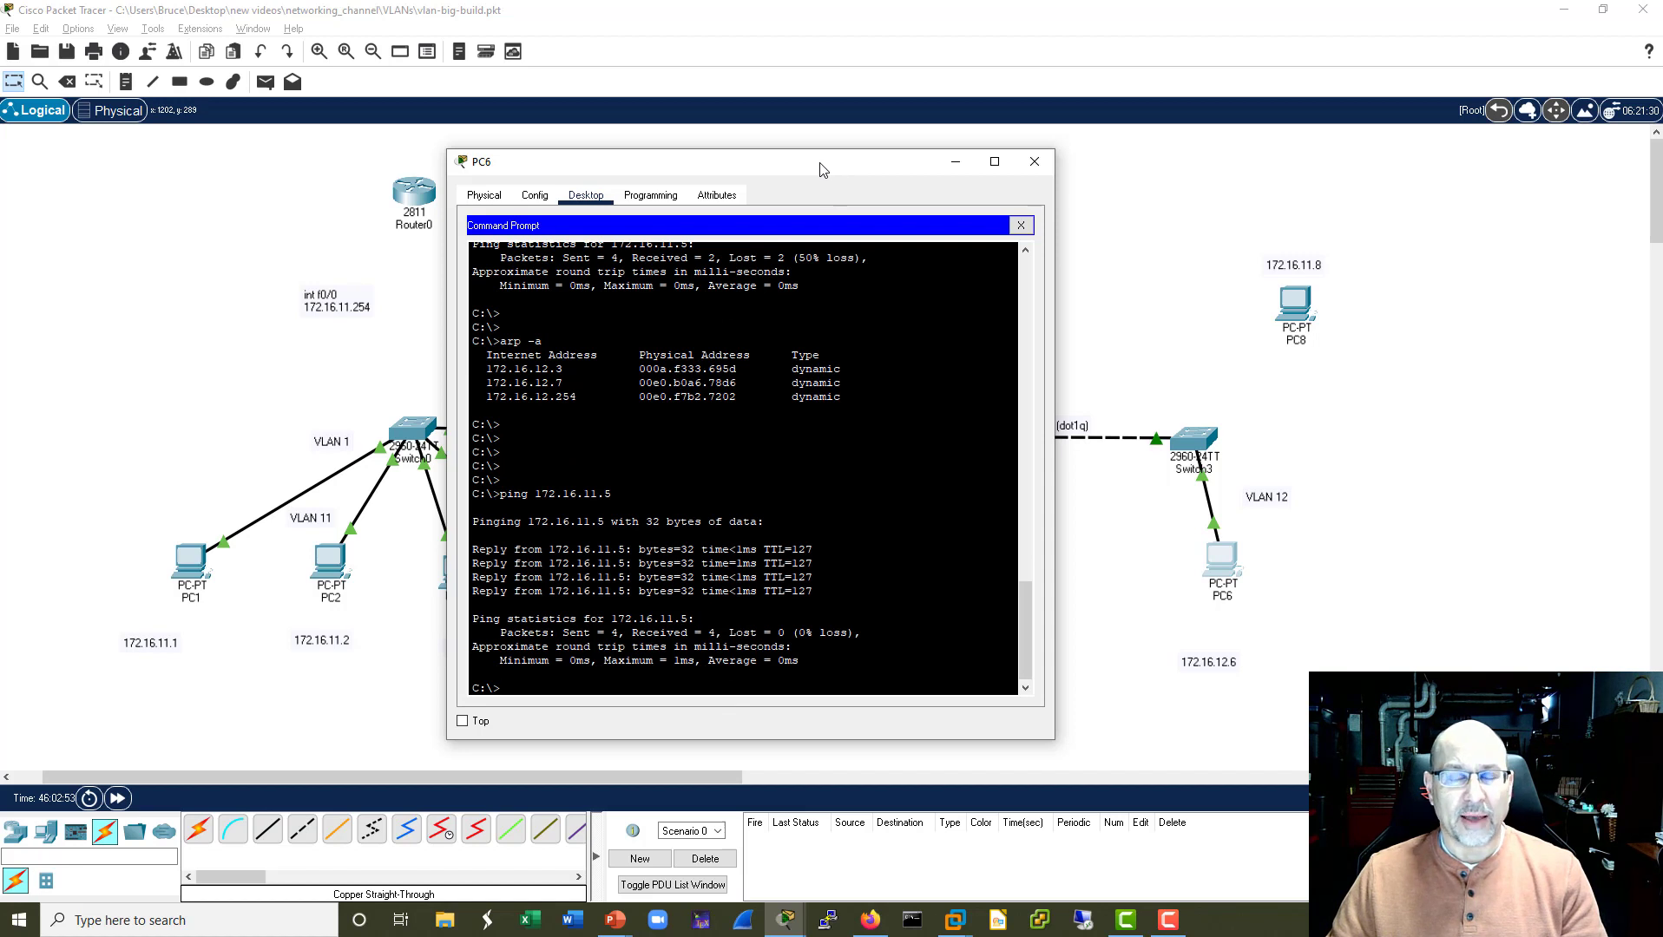
Move PC6's window clear of the trunk links, ping PC7 at 172.16.12.7, and close the window.
left_click_drag(814, 169, 905, 588)
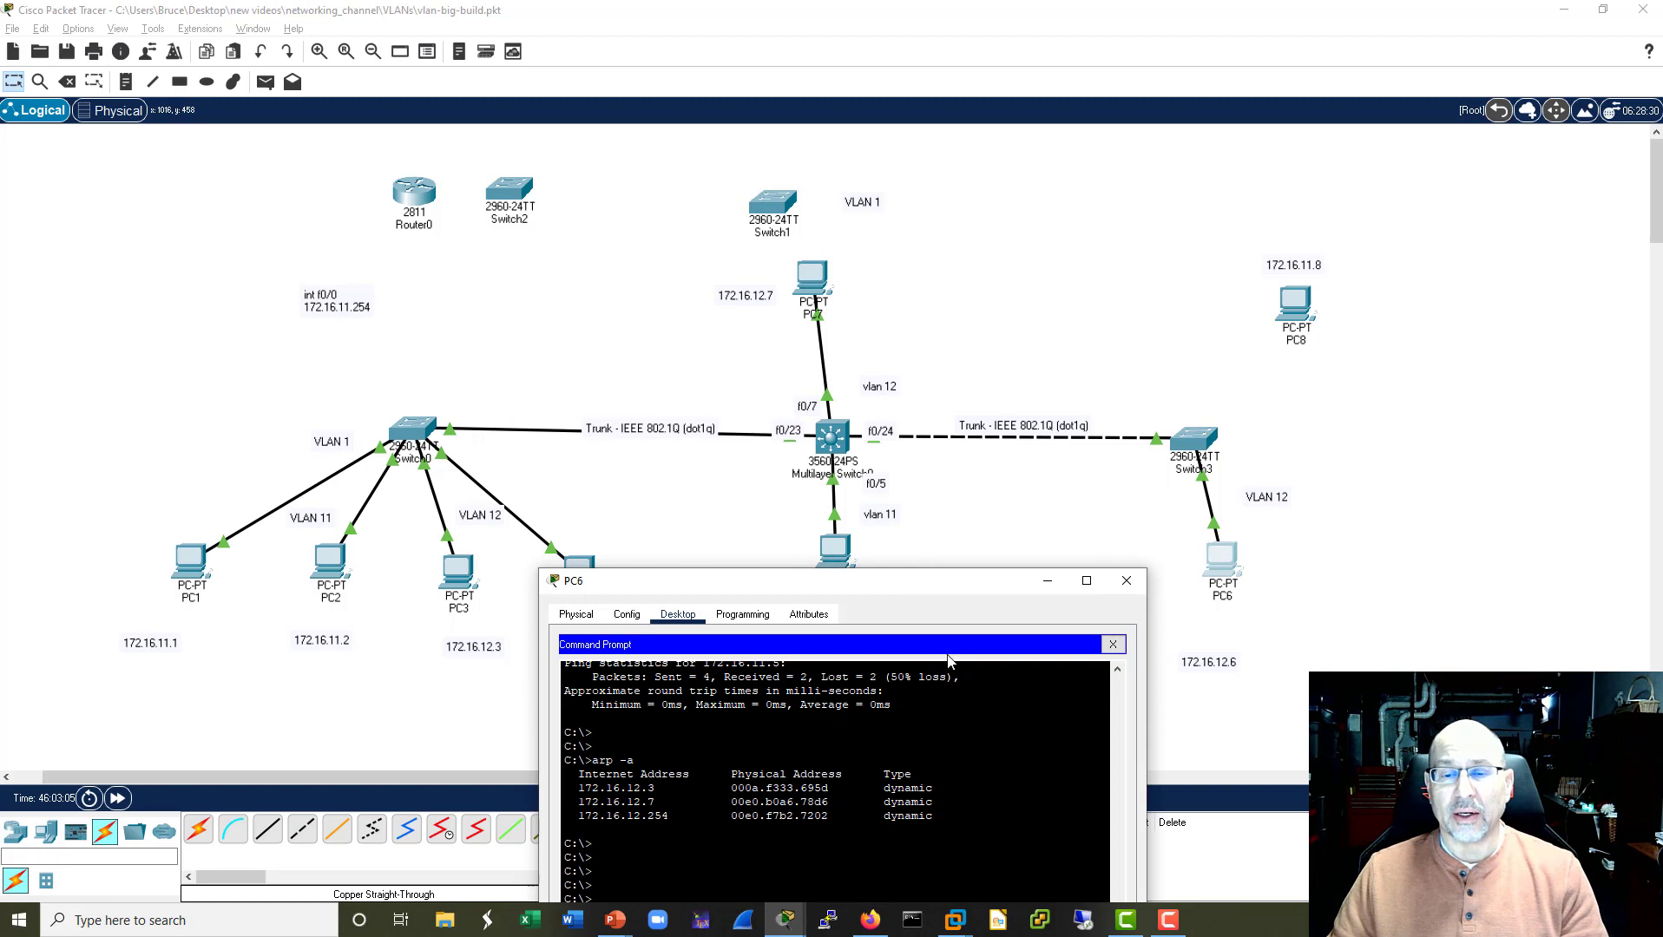
left_click_drag(954, 584, 560, 208)
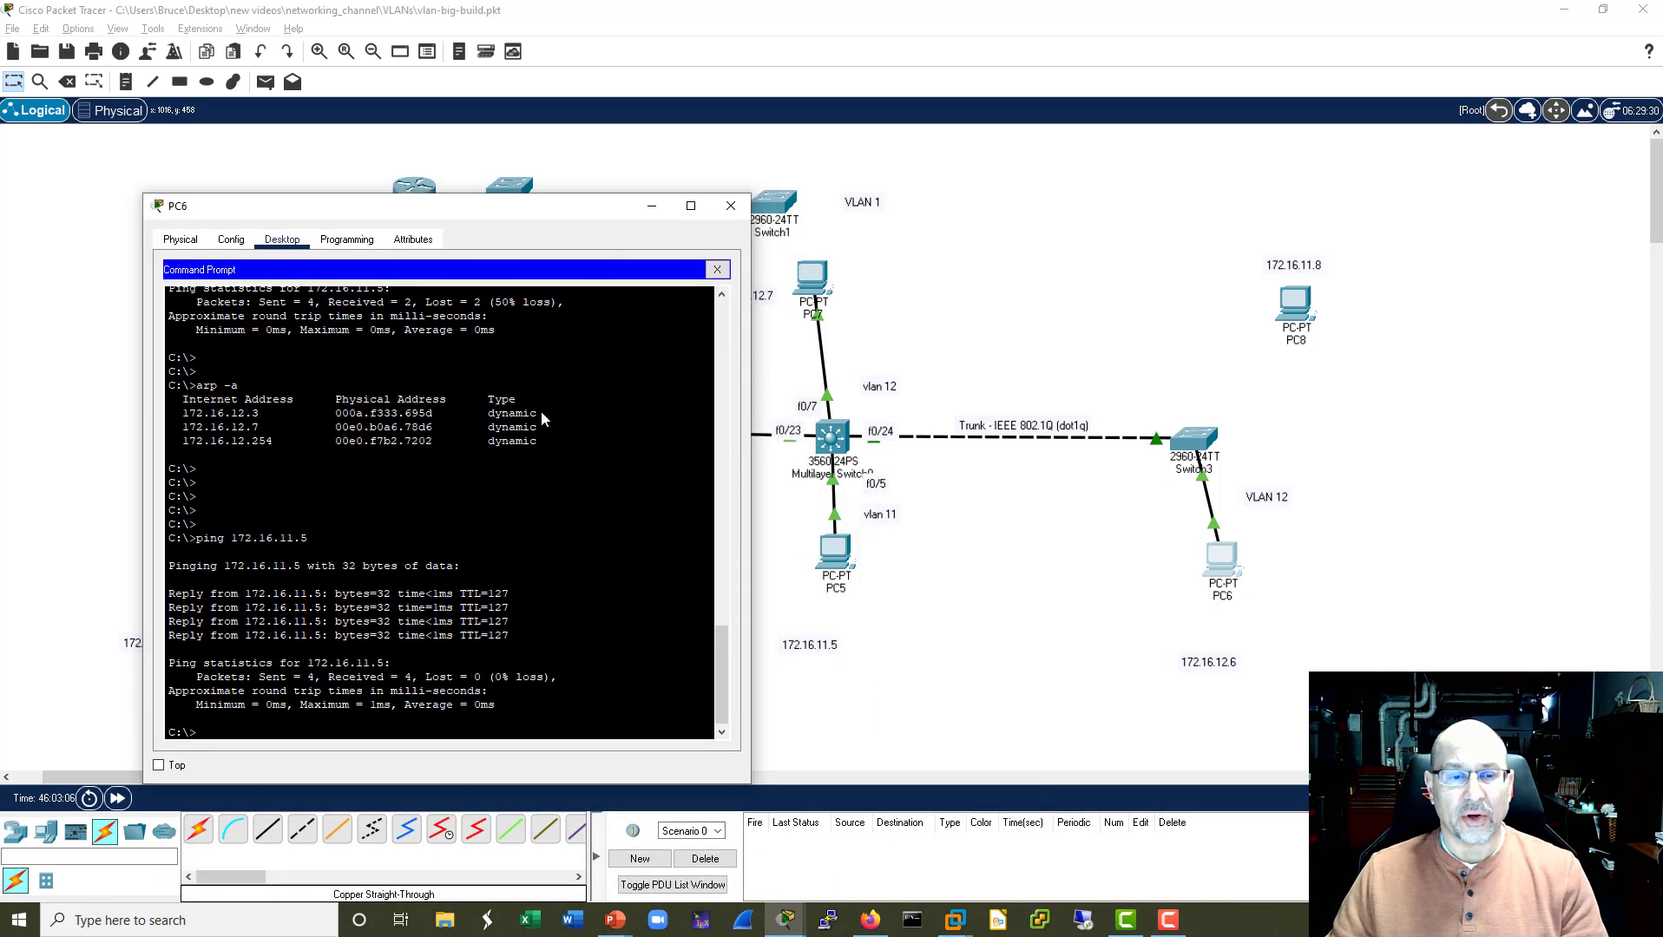
key("Up")
key("BackSpace")
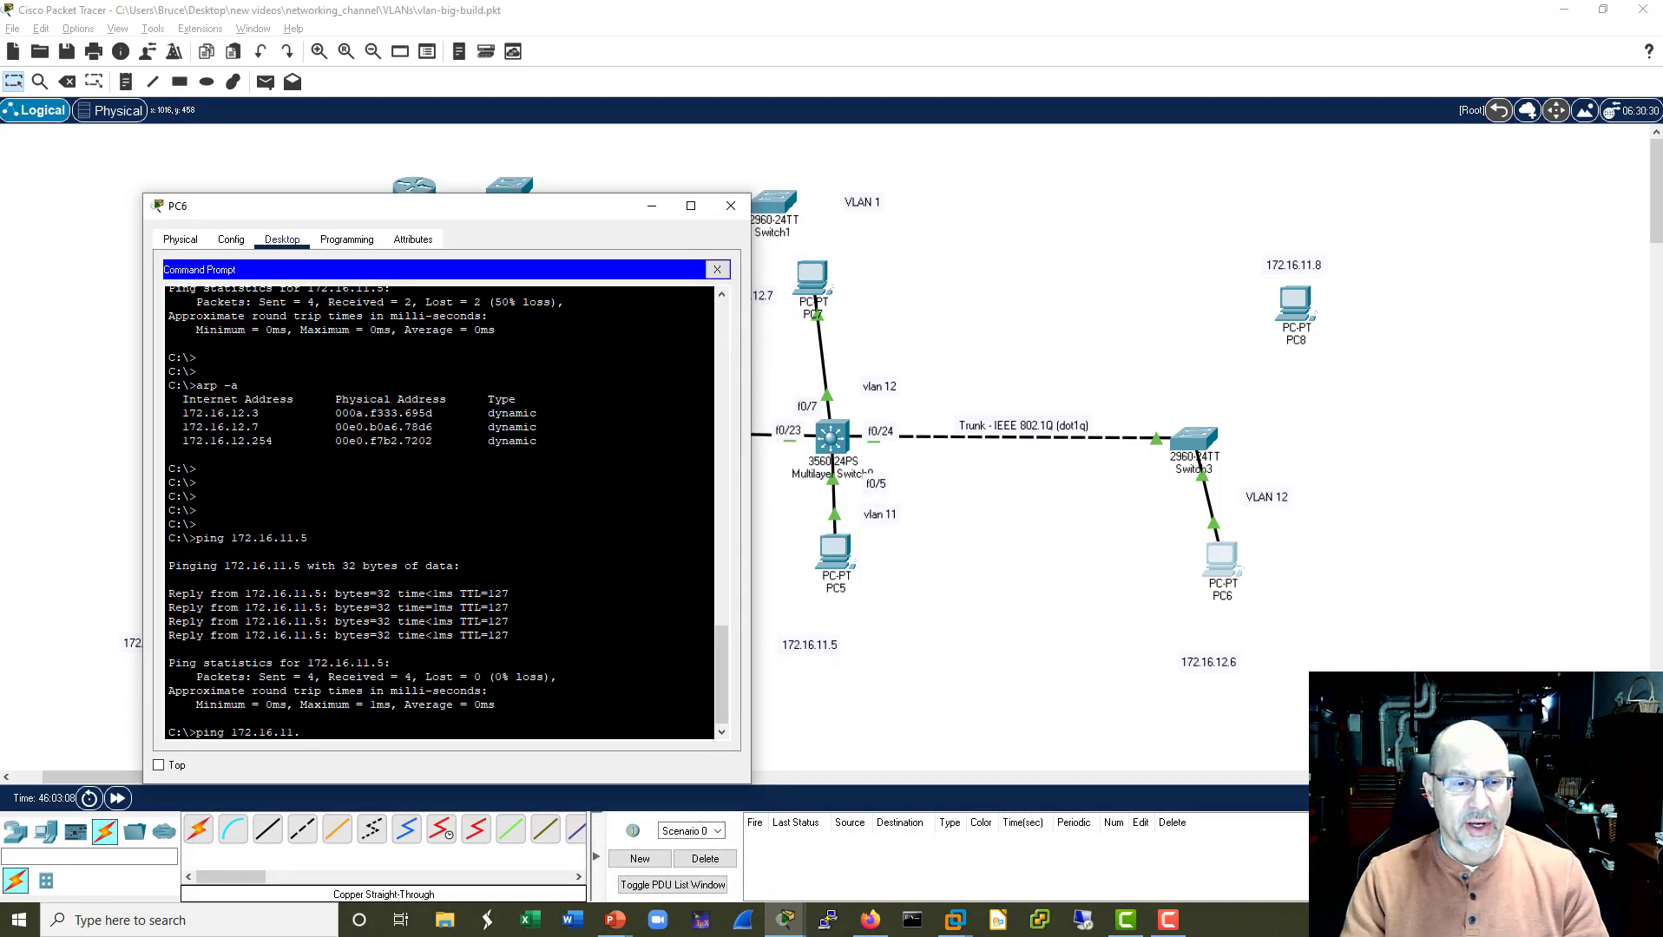
type("2.7")
key("Return")
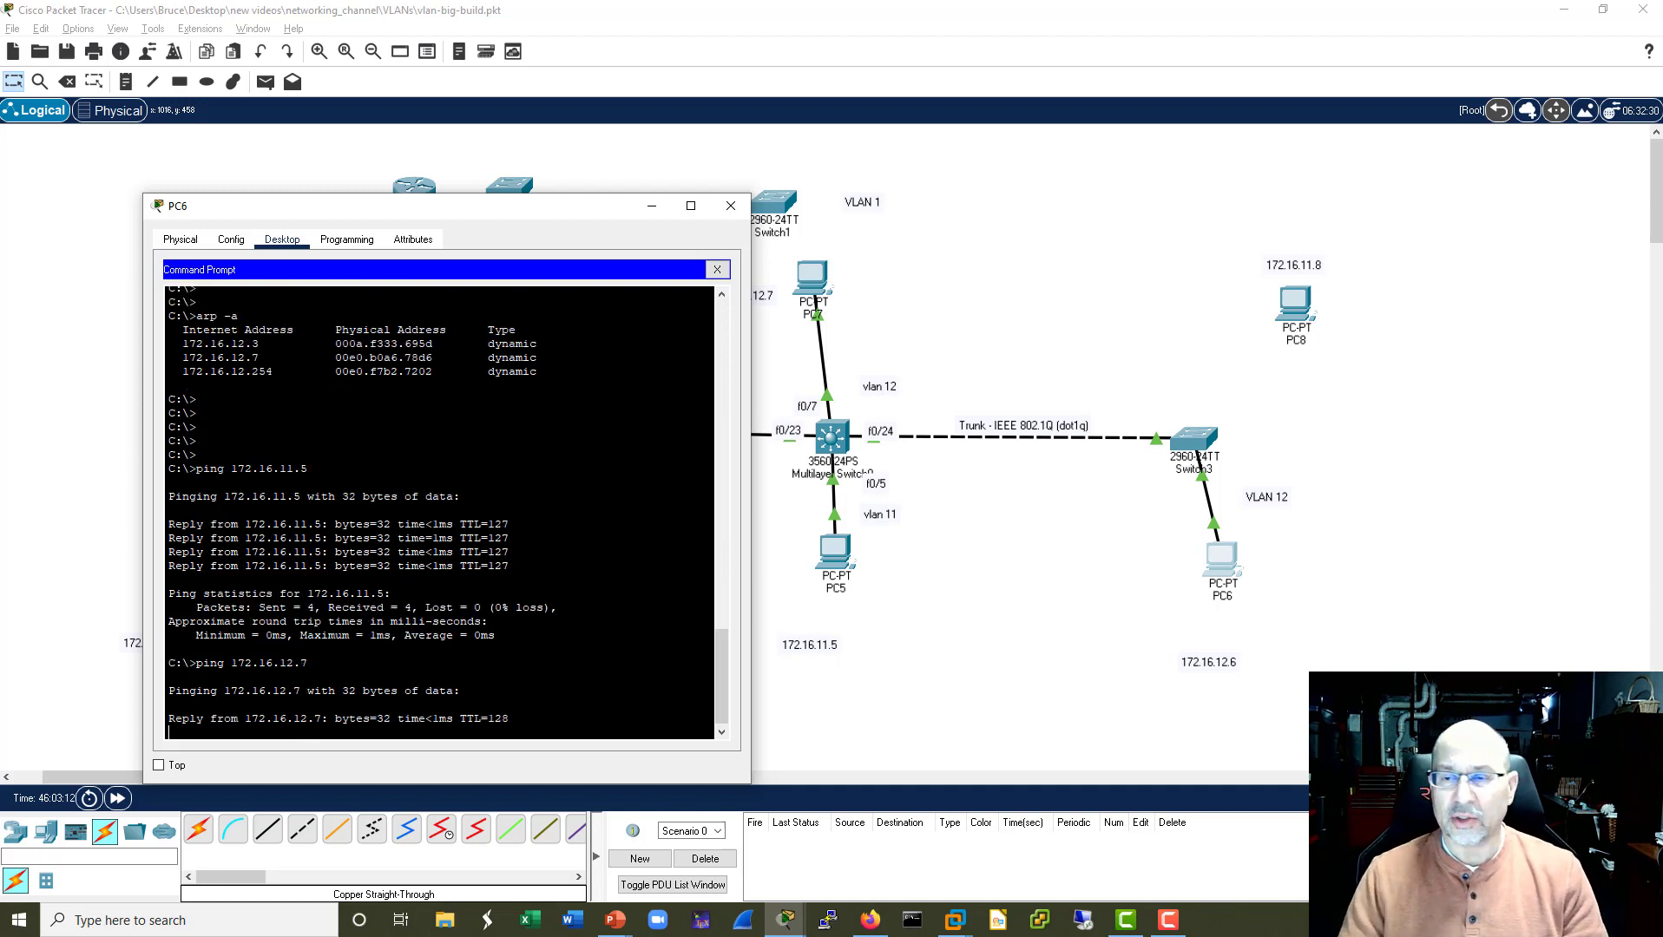
left_click(731, 206)
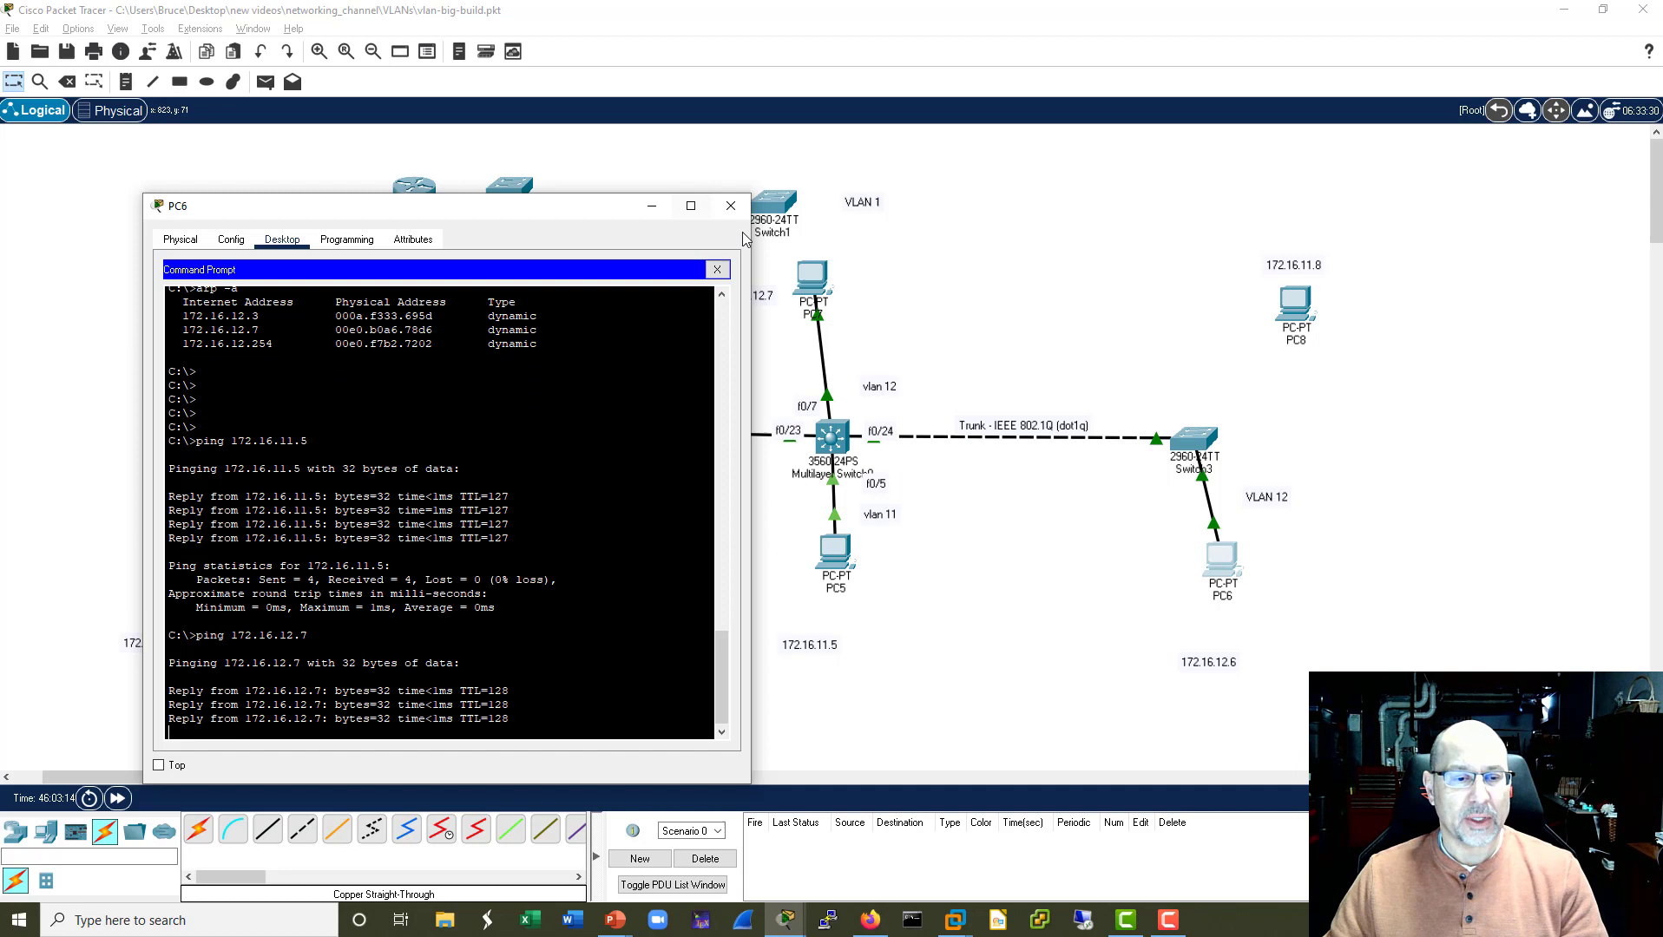
Connect PC8 to FastEthernet0/8 on Switch3 with a copper straight-through cable.
left_click(268, 829)
left_click(1295, 306)
left_click(1341, 370)
left_click(1200, 441)
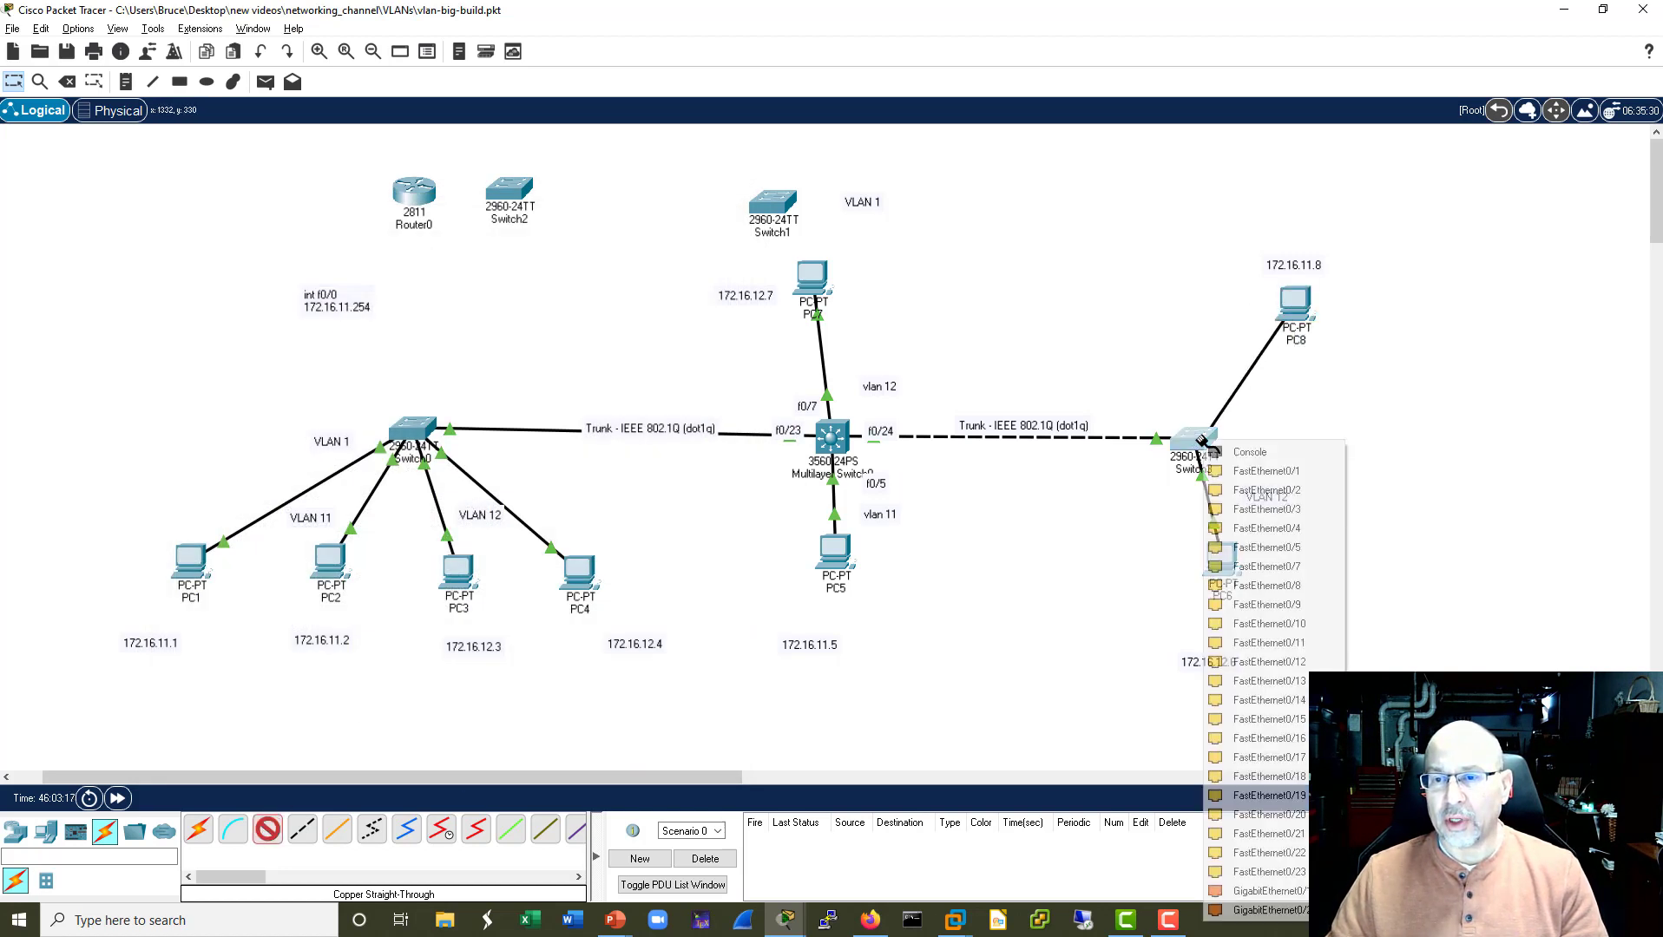
left_click(1267, 585)
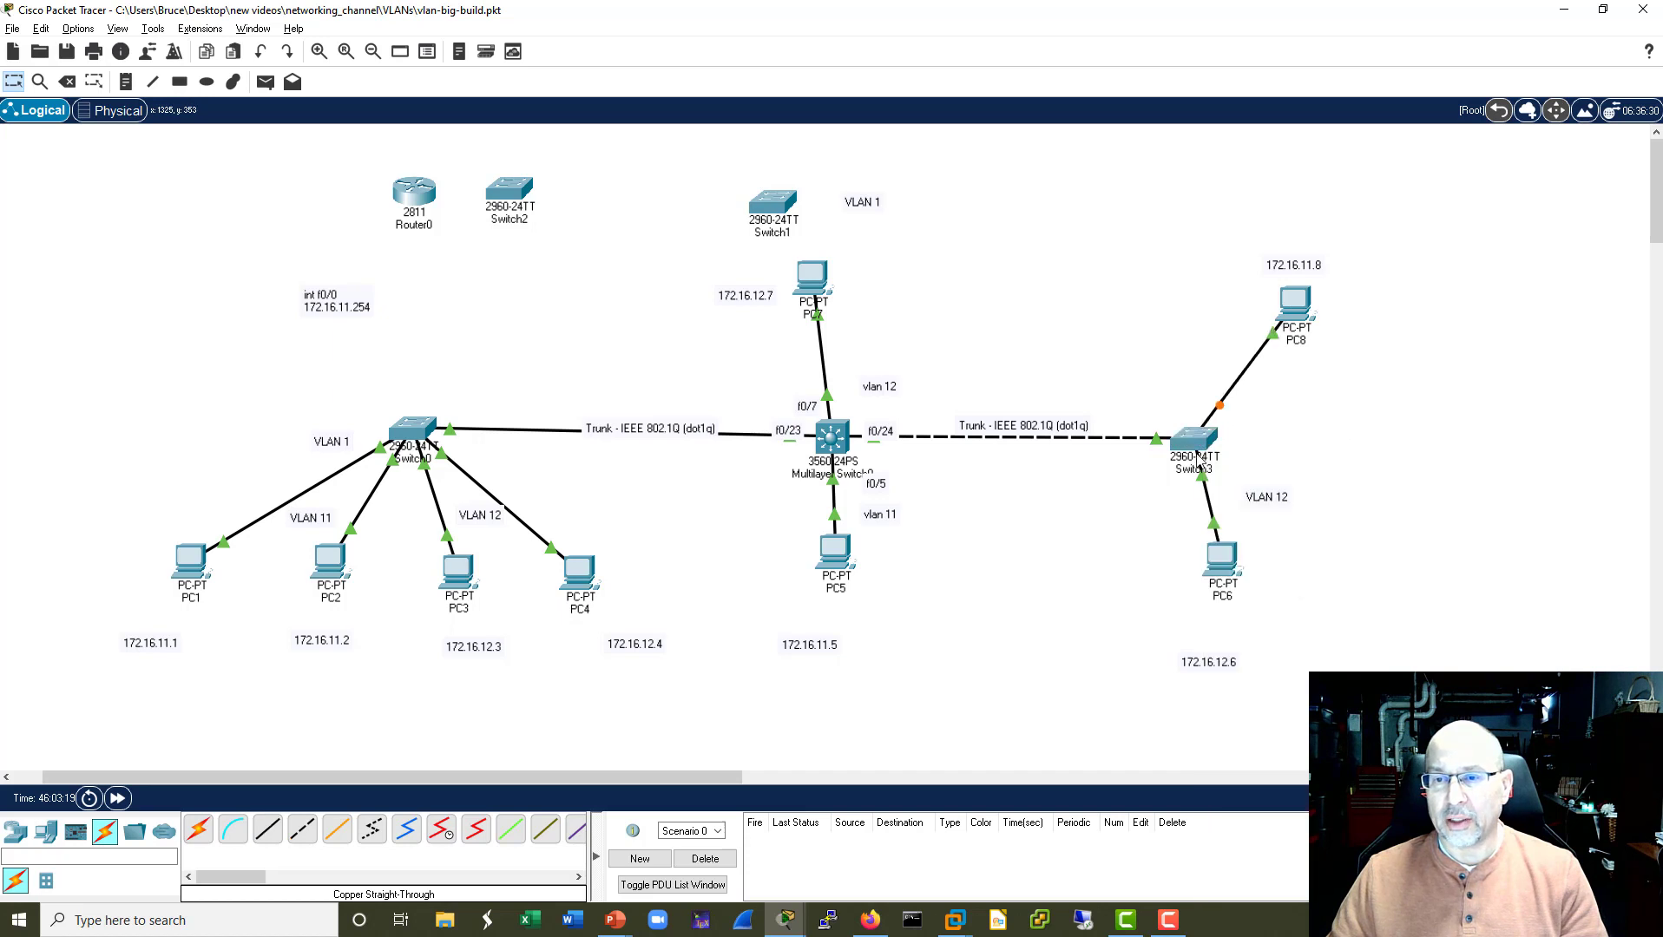
In Switch3's CLI, enter configuration mode, assign interface f0/8 to access VLAN 11, and close the window.
left_click(1194, 443)
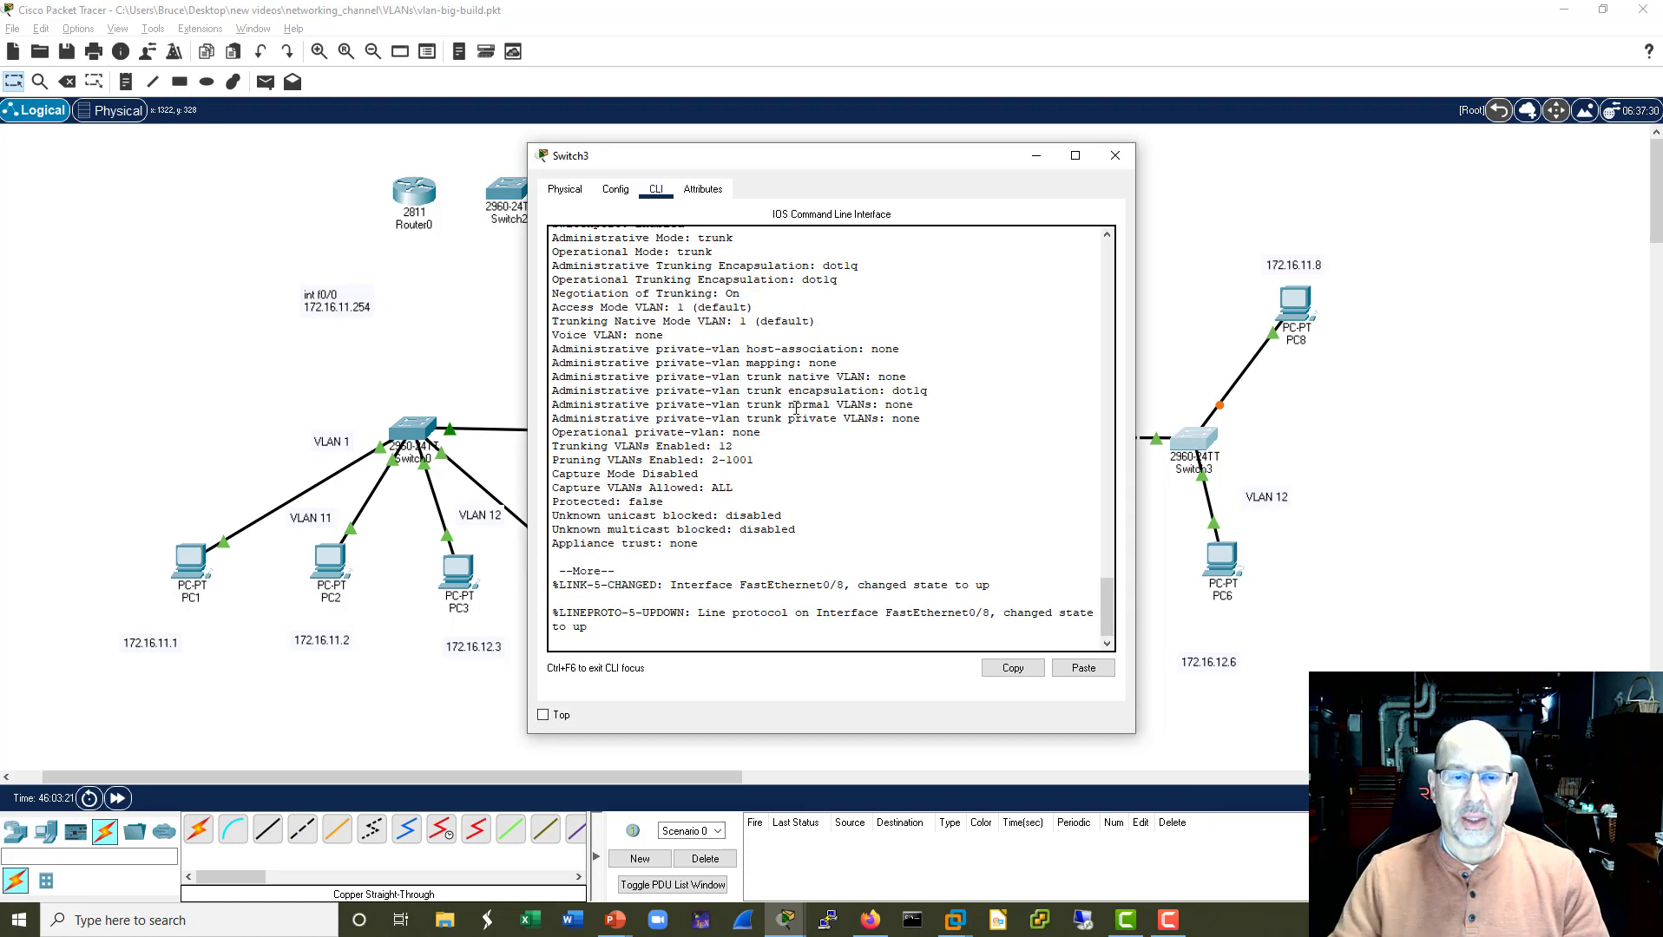
key("Return")
key("Return")
key("Return")
type("conf t")
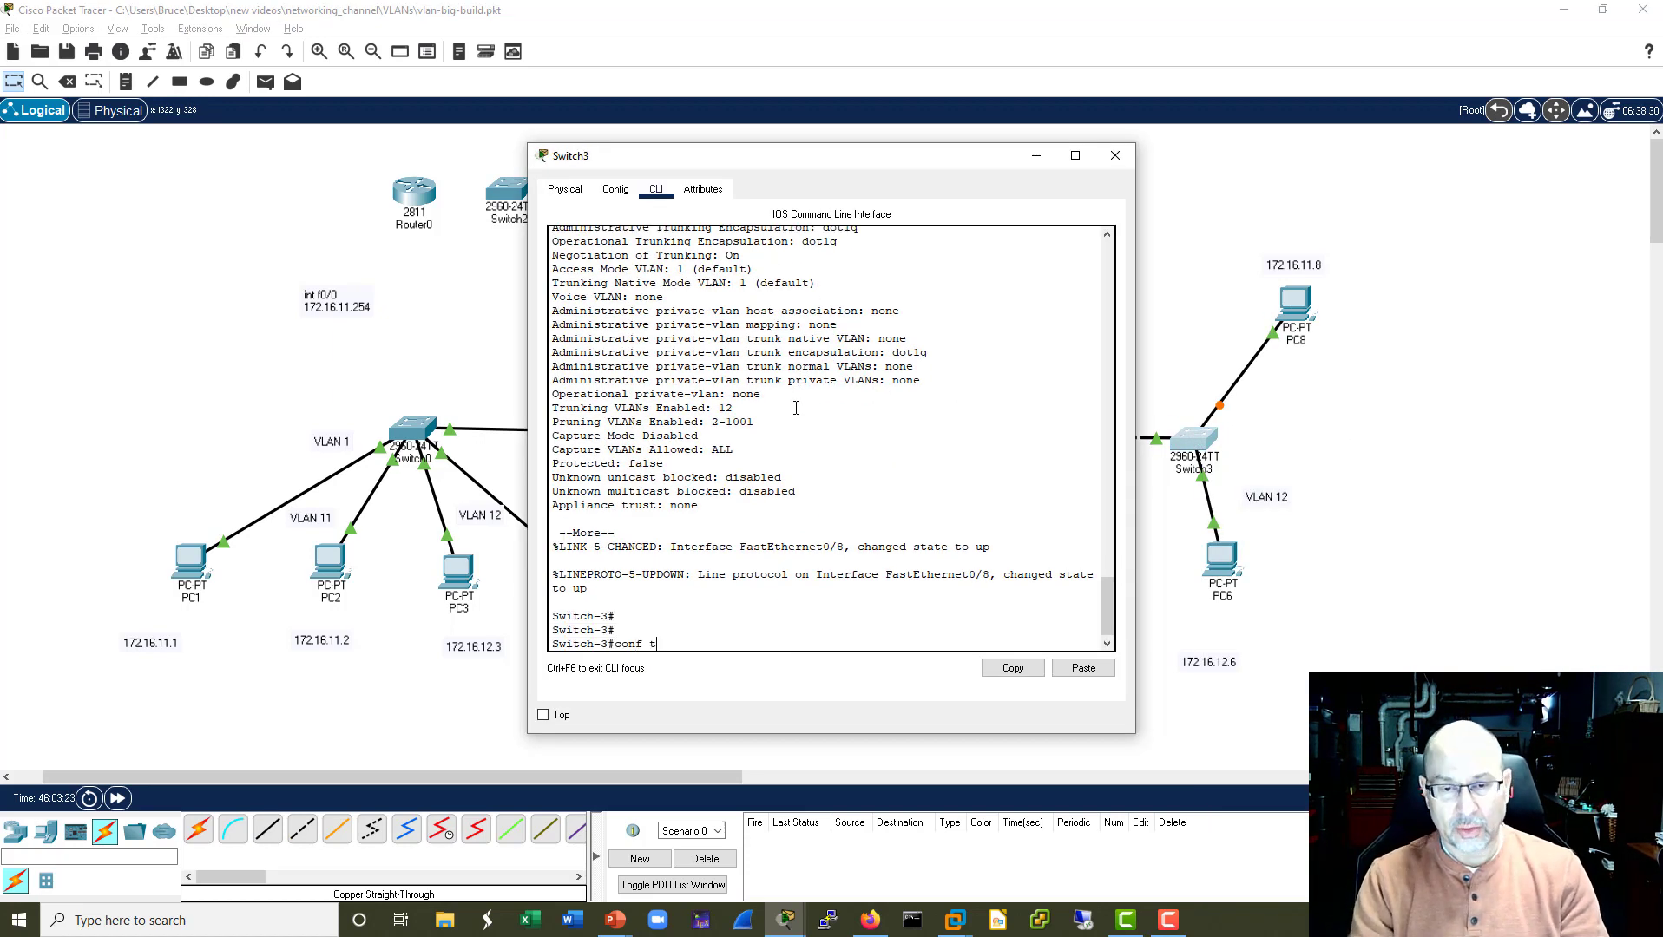
key("Return")
type("itch-3(config)#int")
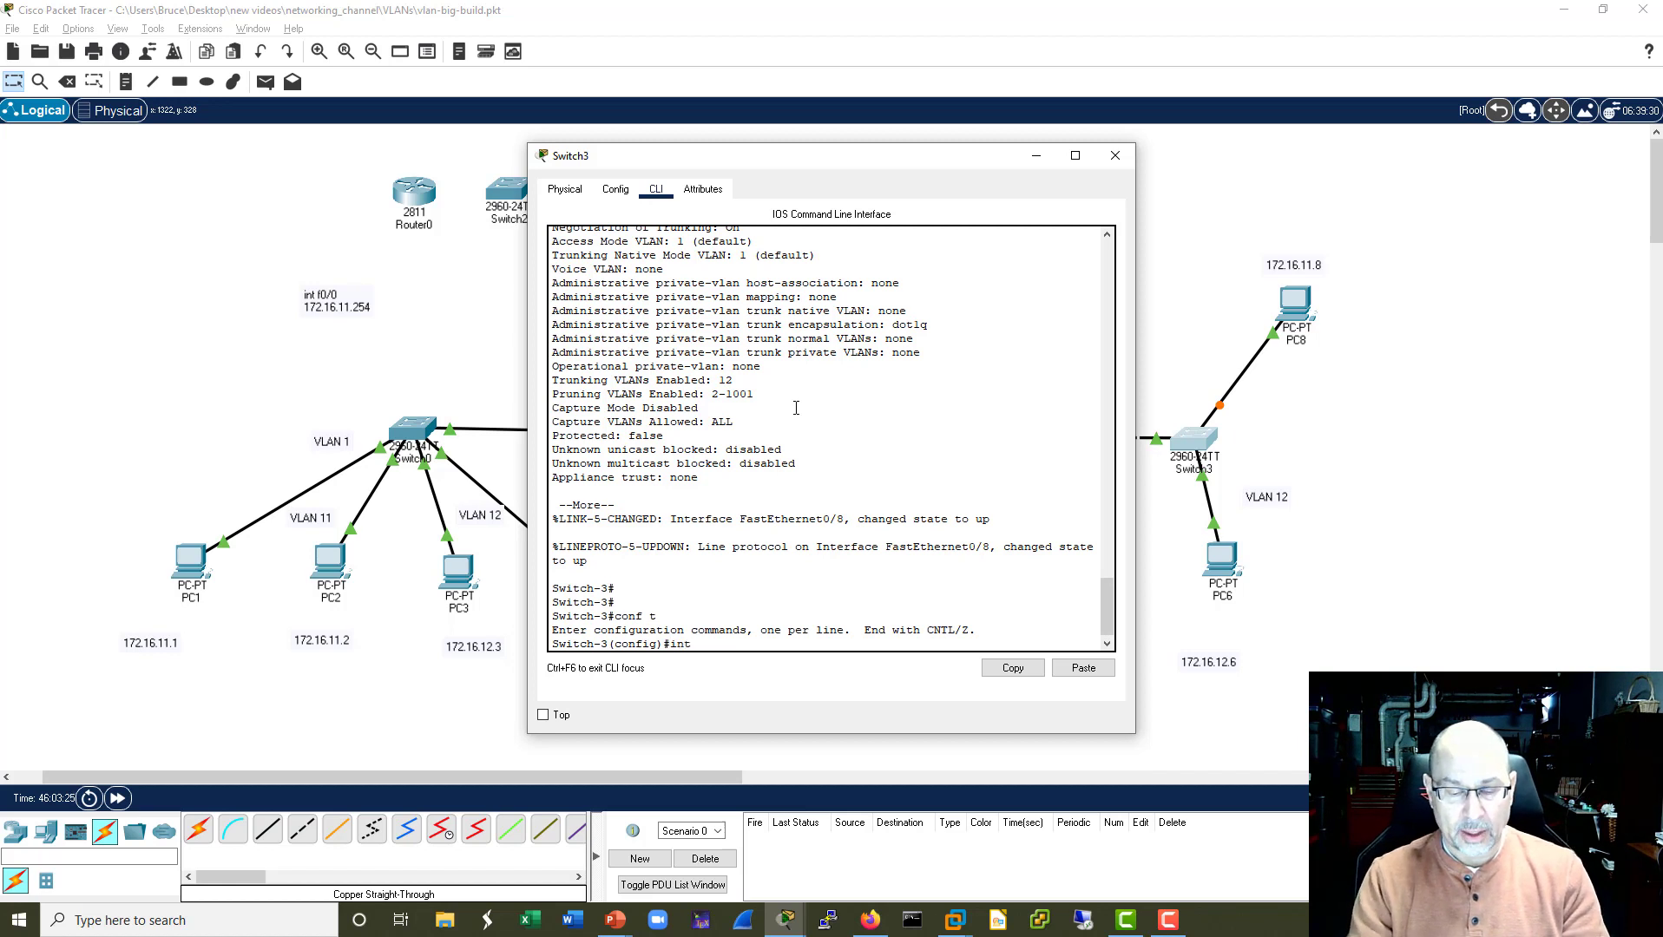
type(" f0/8")
key("Return")
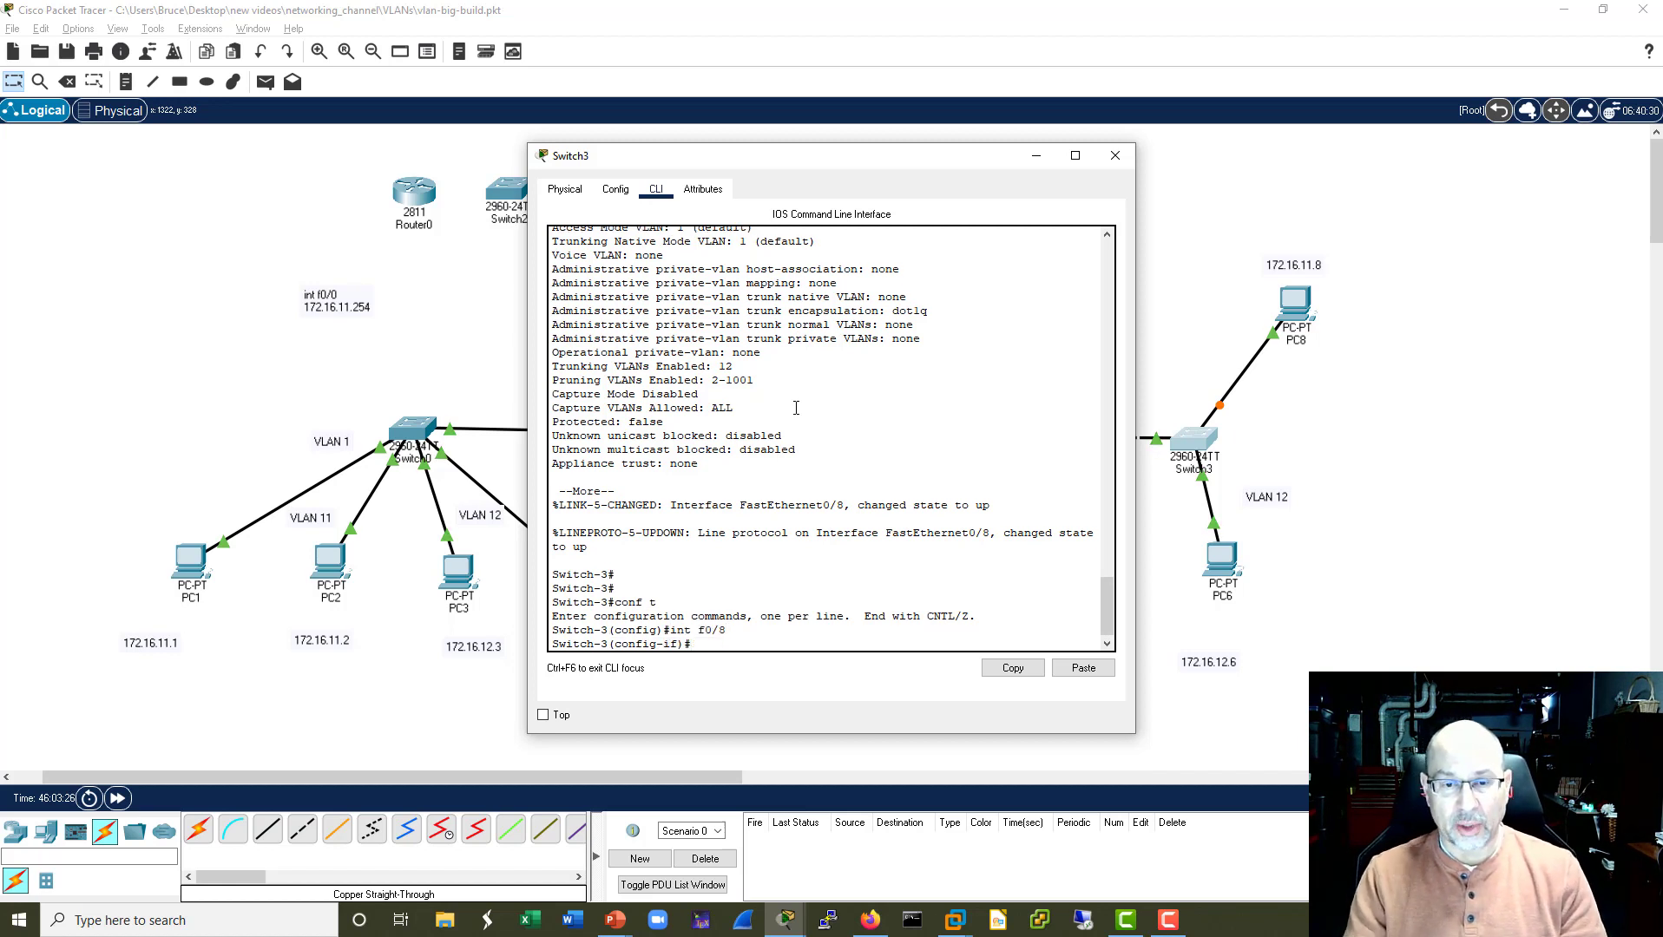
type("sw")
key("Tab")
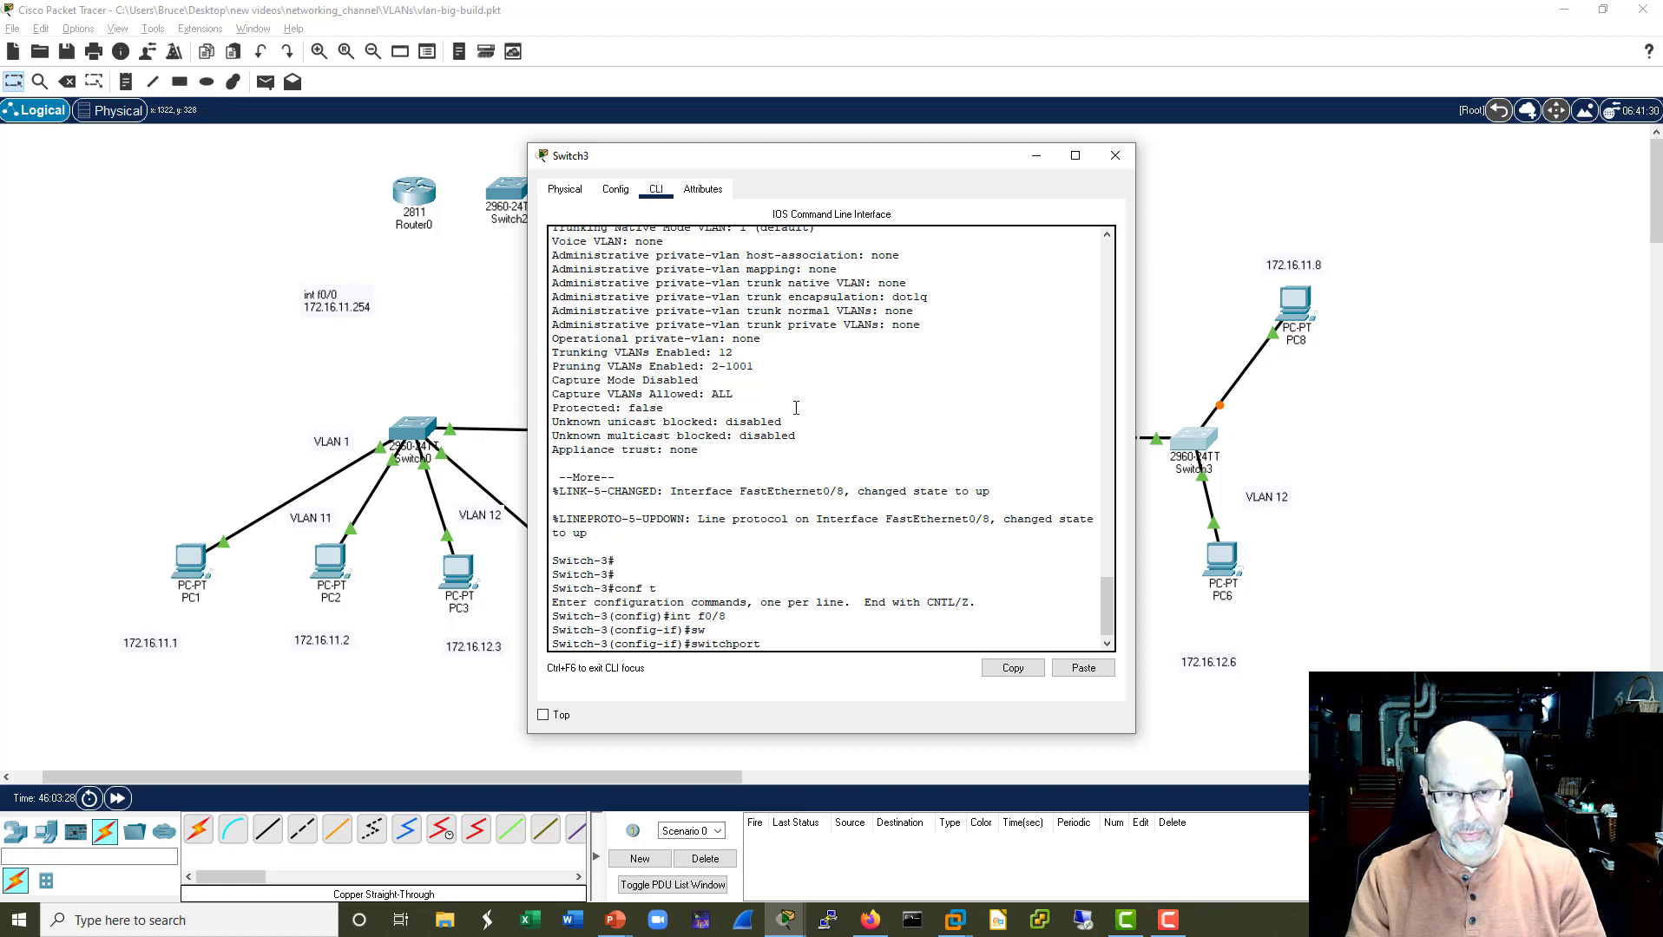
type("access vlan 11")
key("Return")
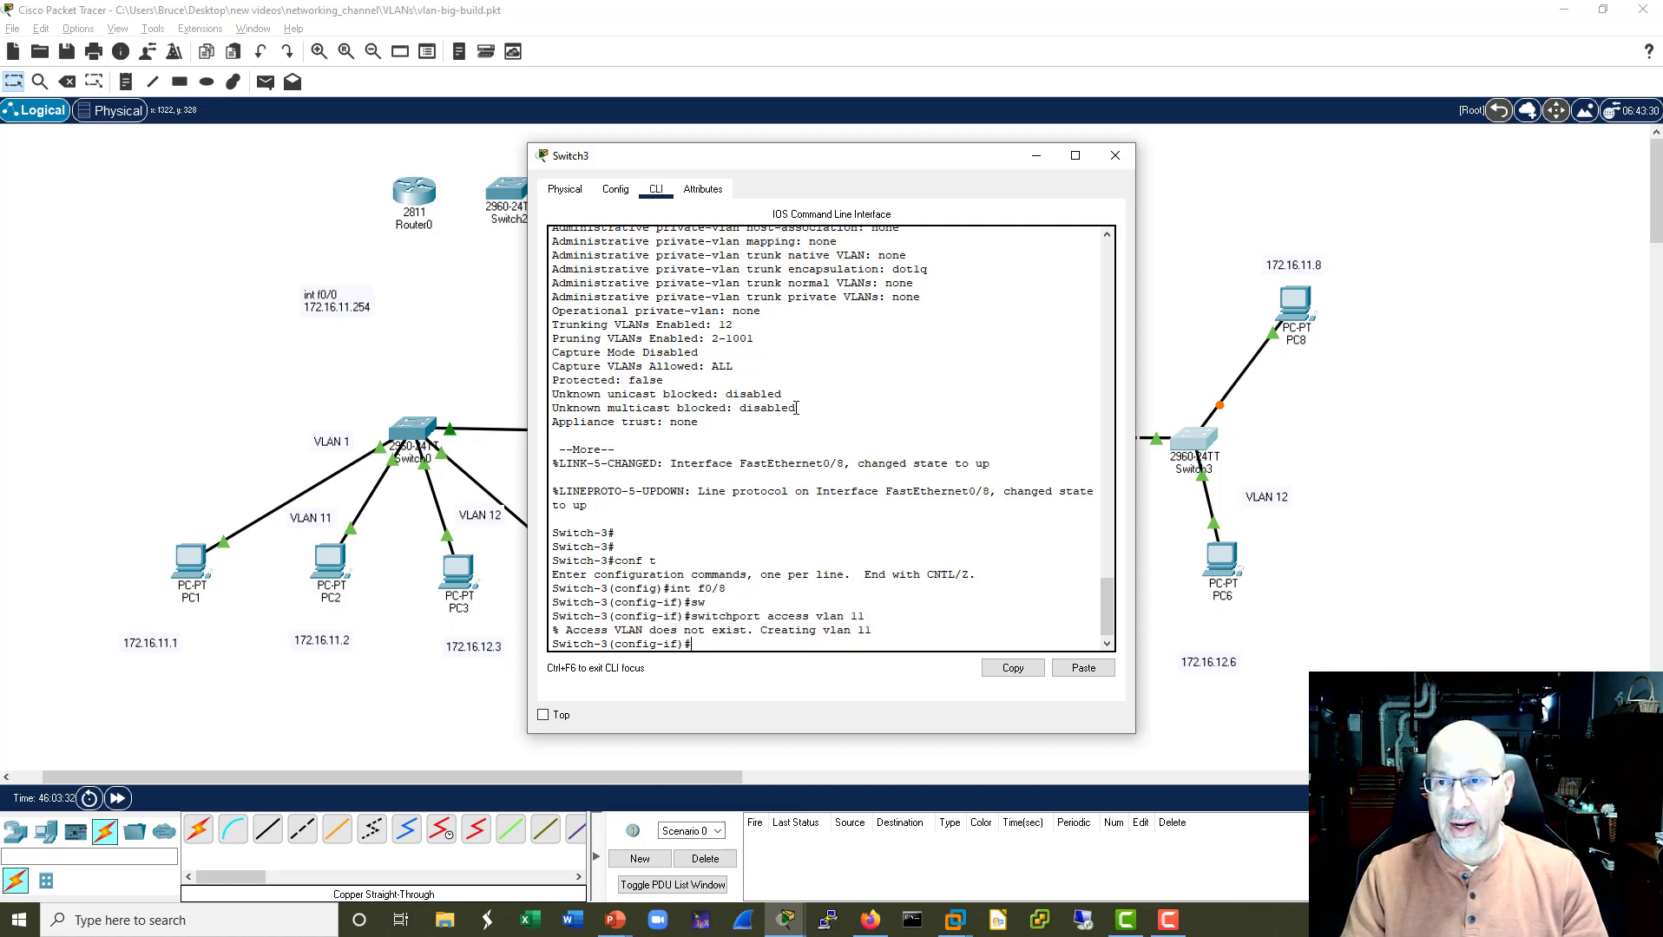
left_click(1115, 157)
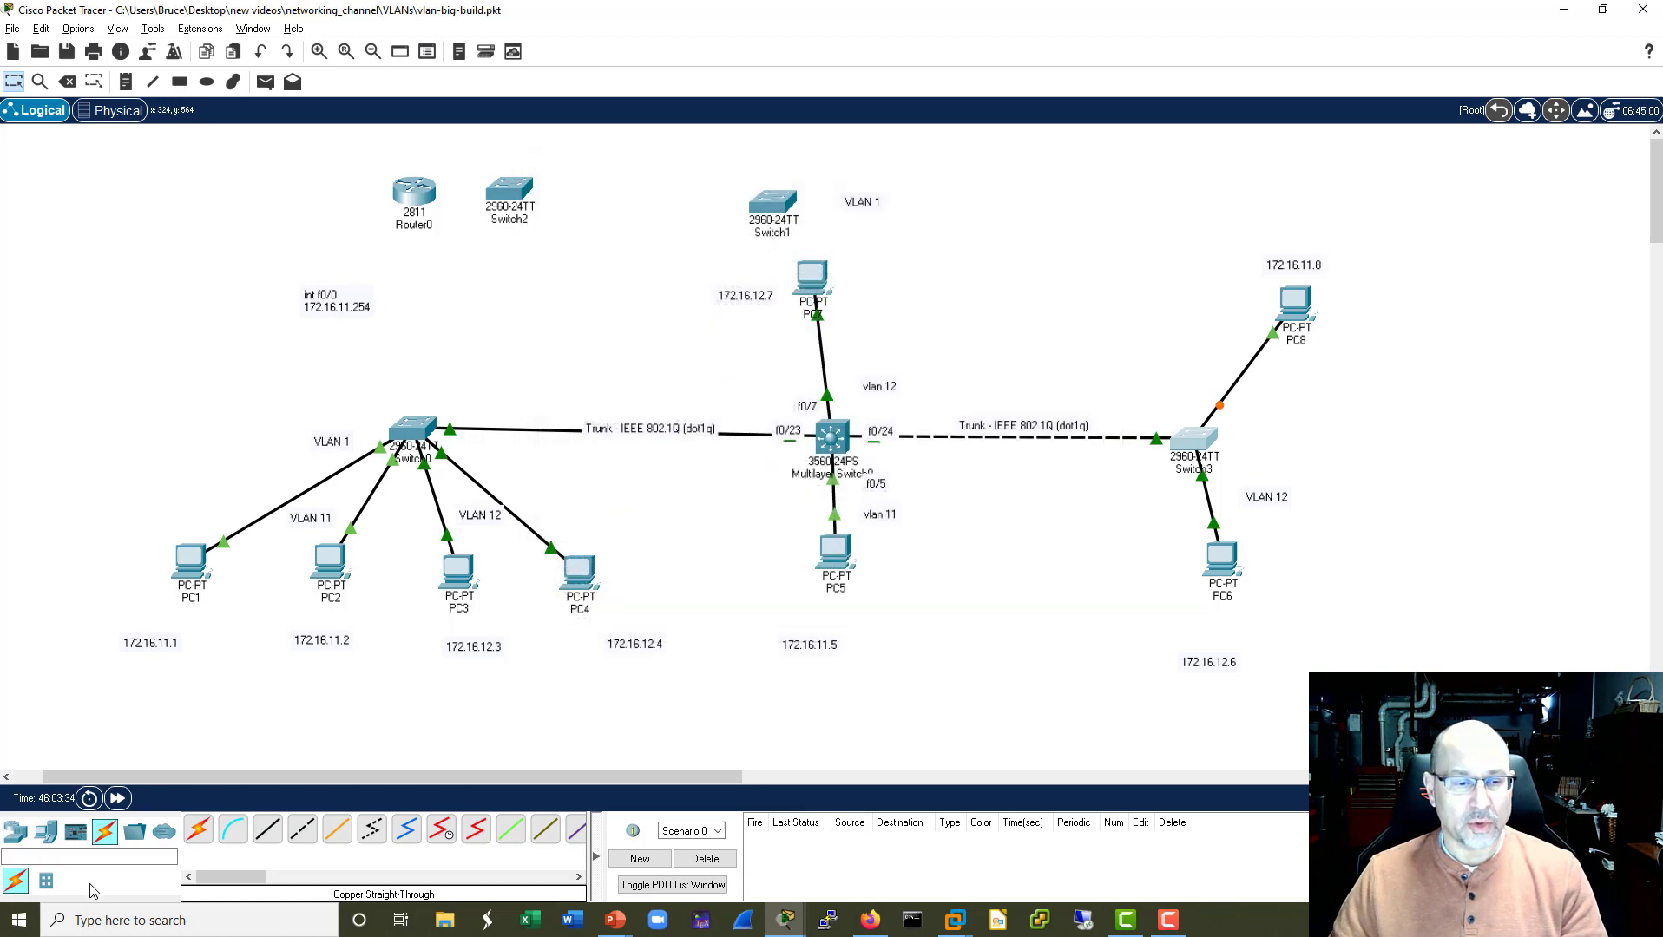
Add a new PC to the workspace above Switch3, beside PC8 on the side toward the trunk label.
left_click(46, 834)
left_click_drag(198, 829, 1361, 351)
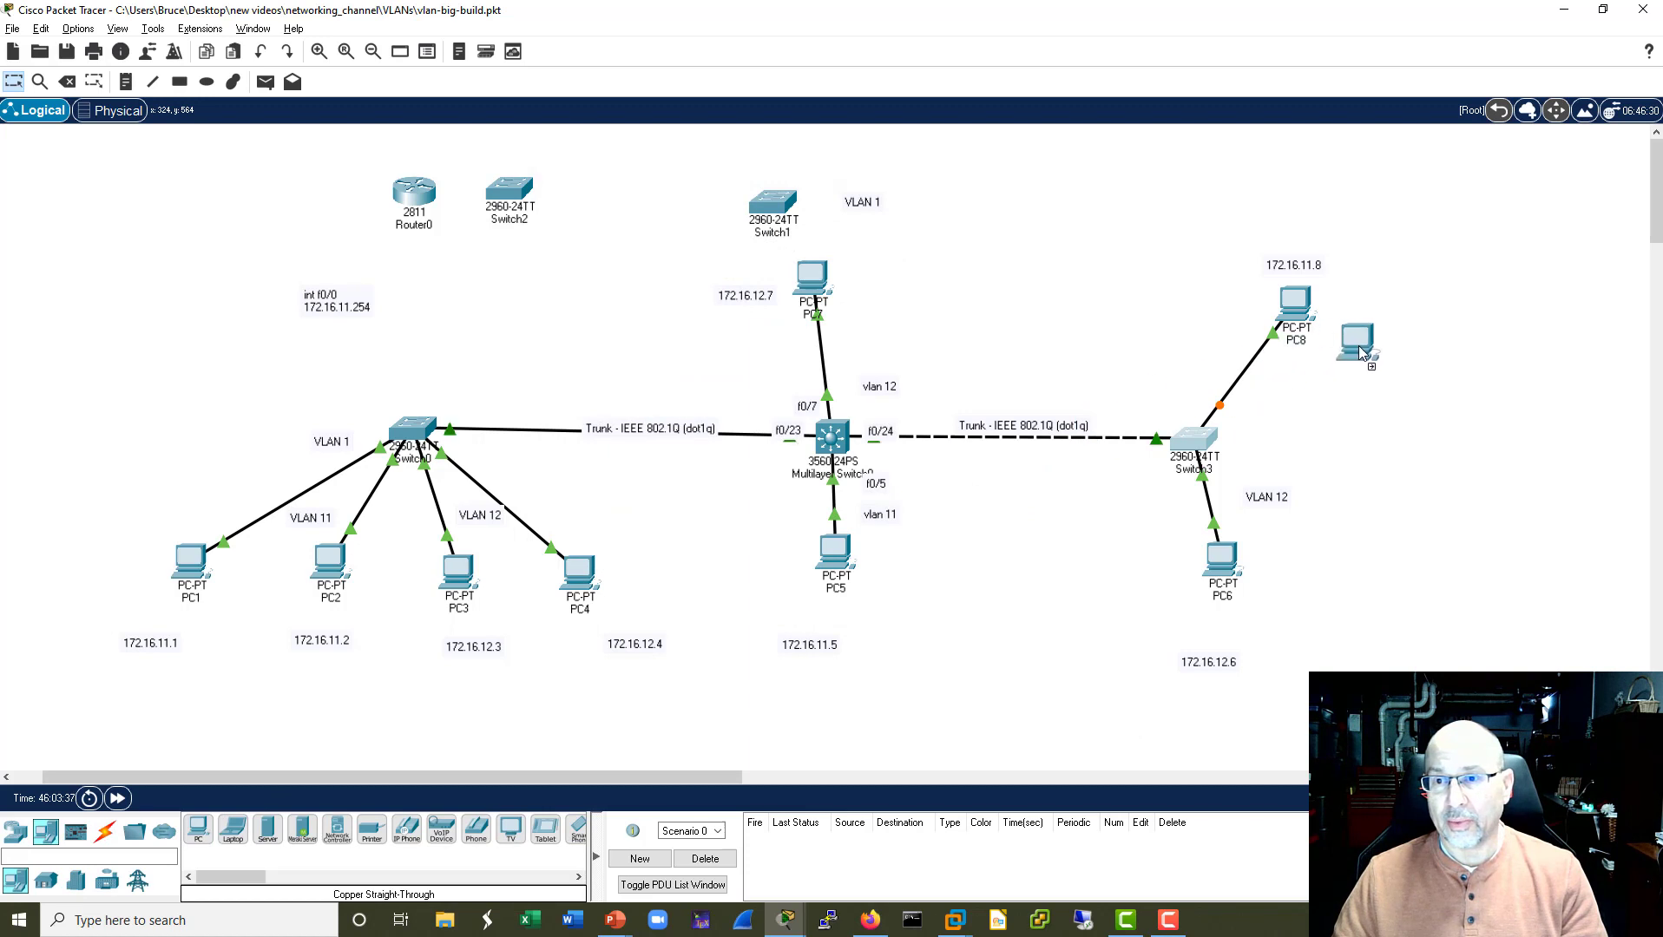
left_click_drag(1129, 284, 1129, 284)
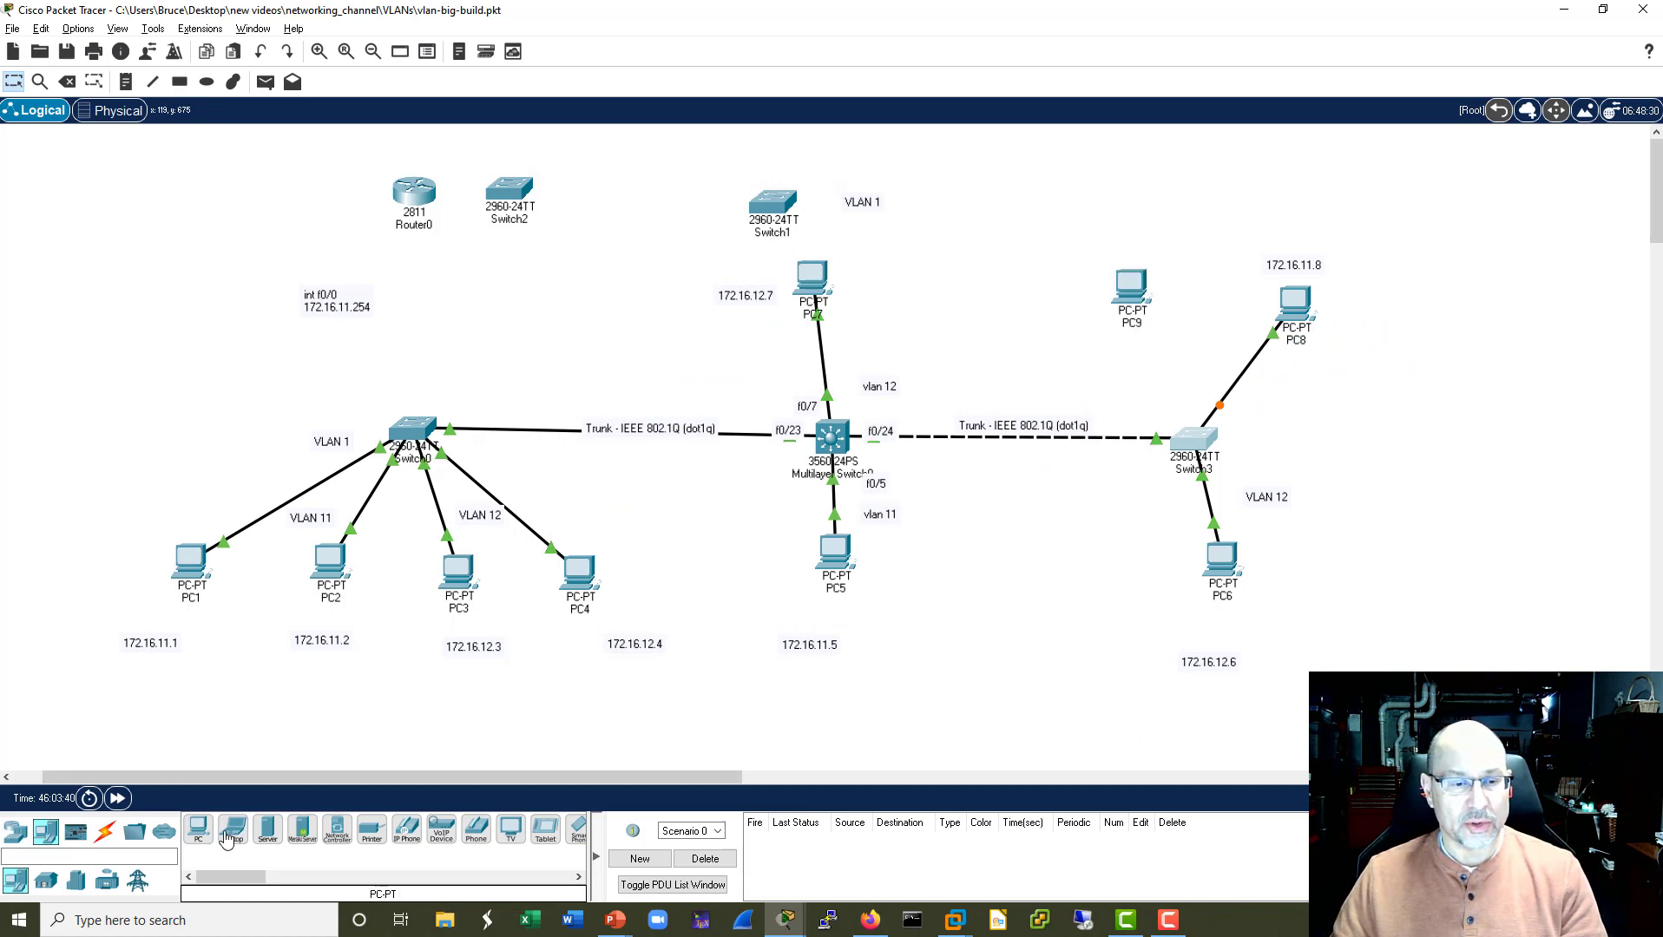
Connect PC9 to FastEthernet0/9 on Switch3 with a copper straight-through cable.
left_click(104, 831)
left_click(267, 829)
left_click(1134, 286)
left_click(1180, 326)
left_click(1194, 440)
left_click(1193, 440)
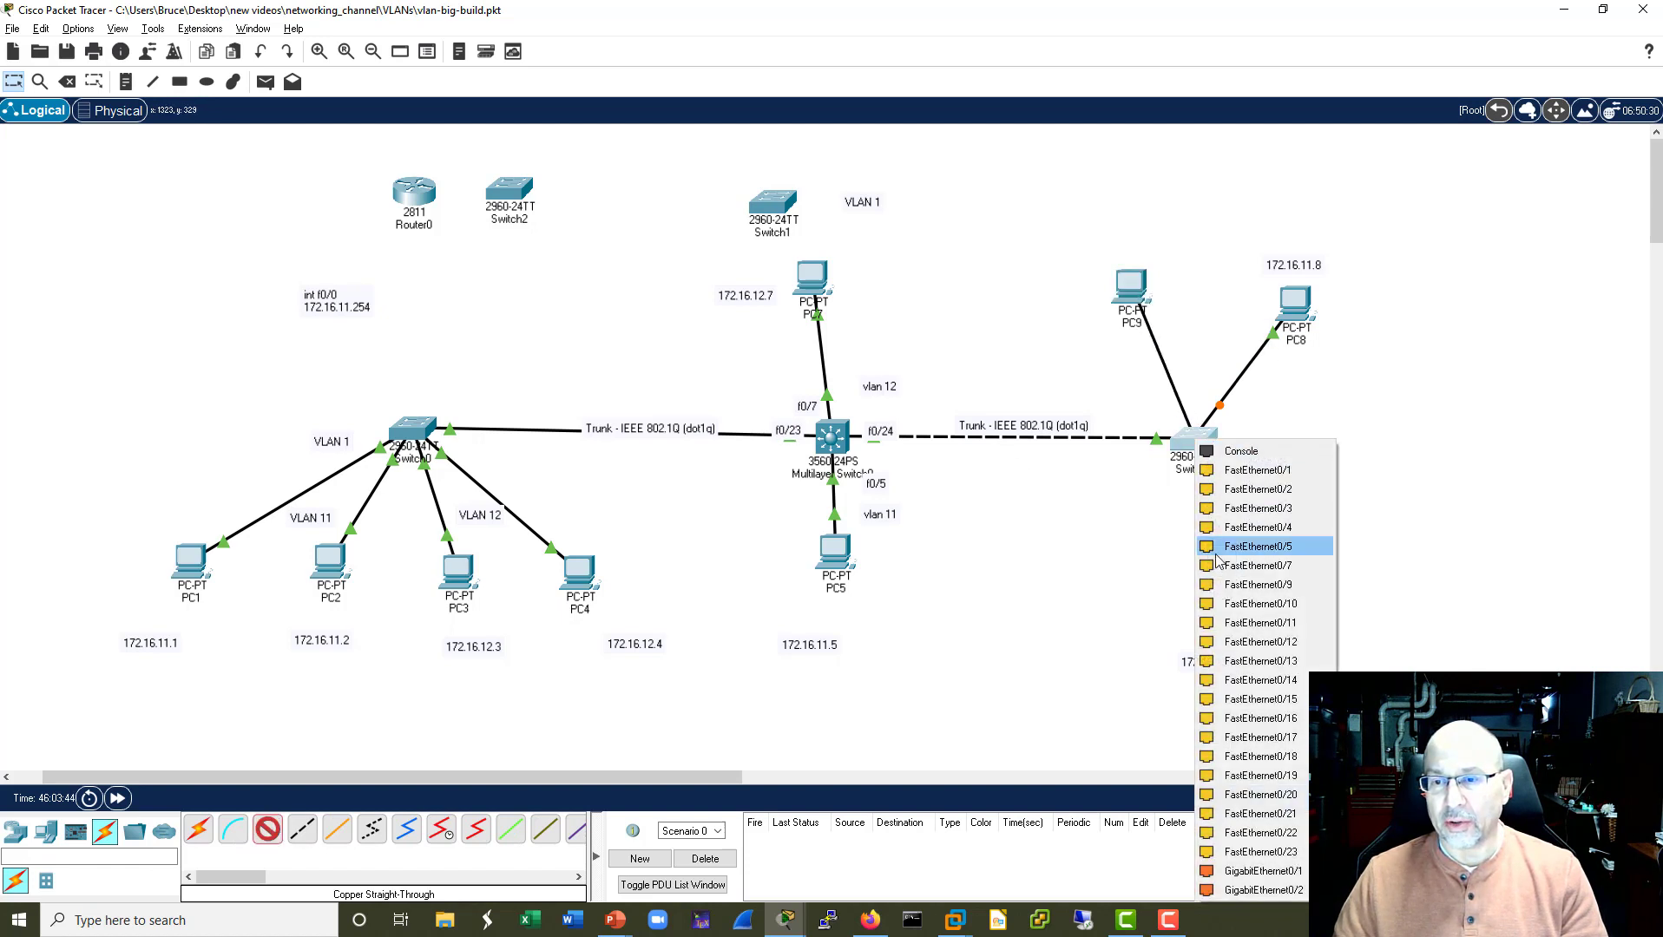
left_click(1219, 584)
Place a note reading 172.16.11.9 above PC9.
left_click(128, 83)
left_click(1076, 249)
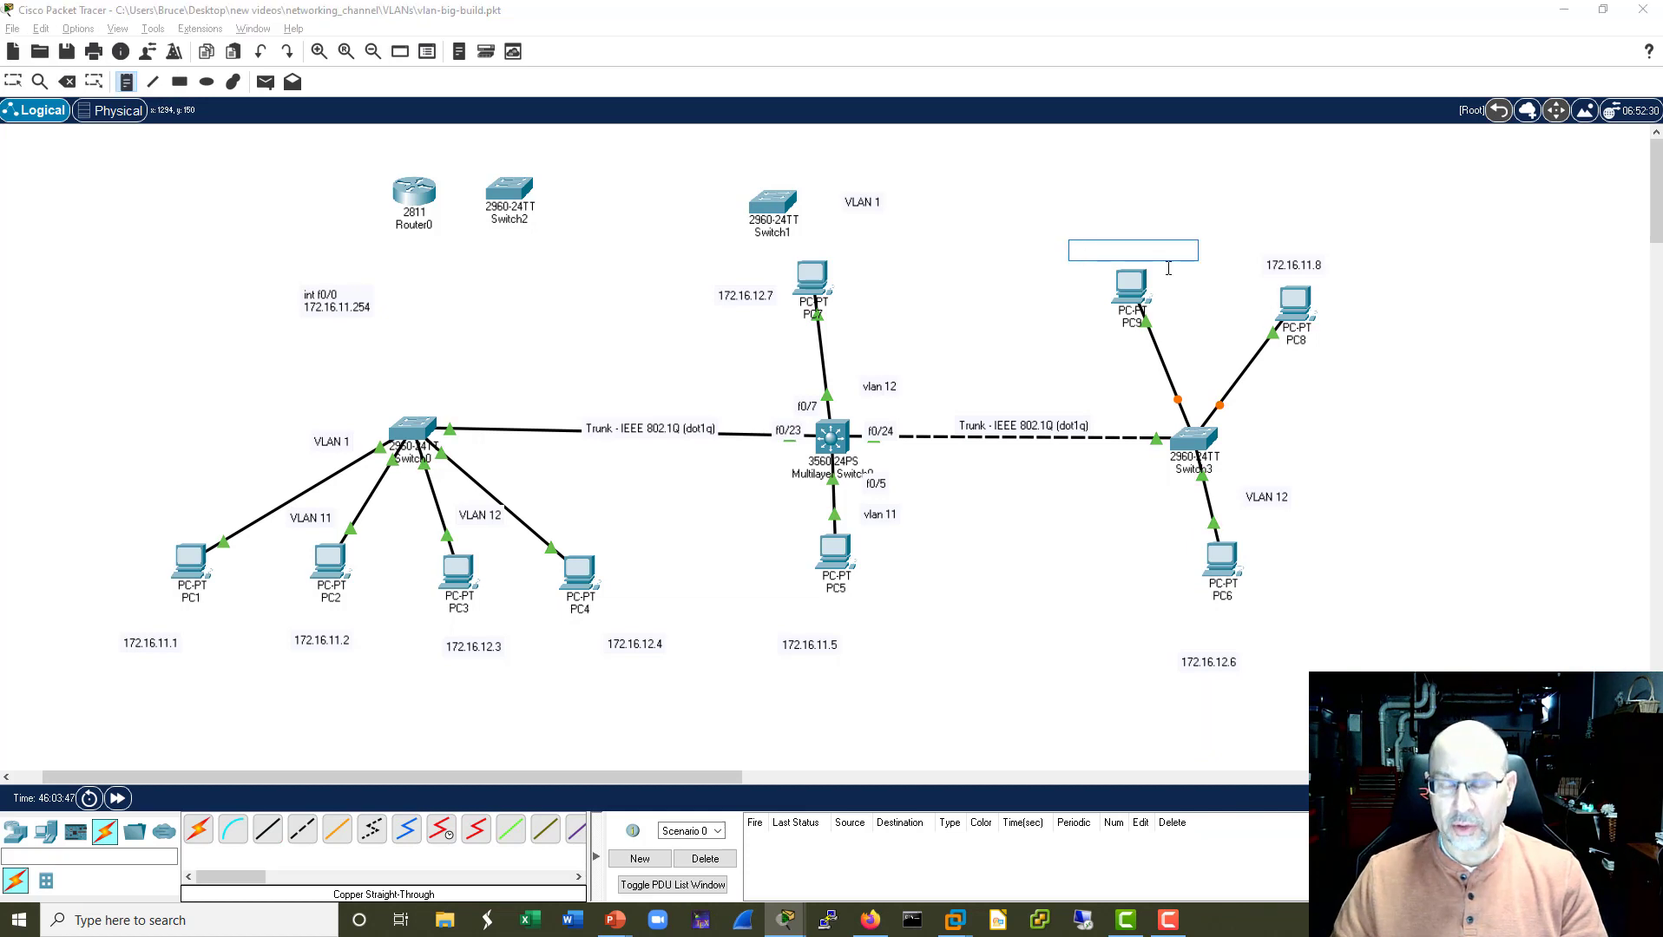
type("172.16.11.")
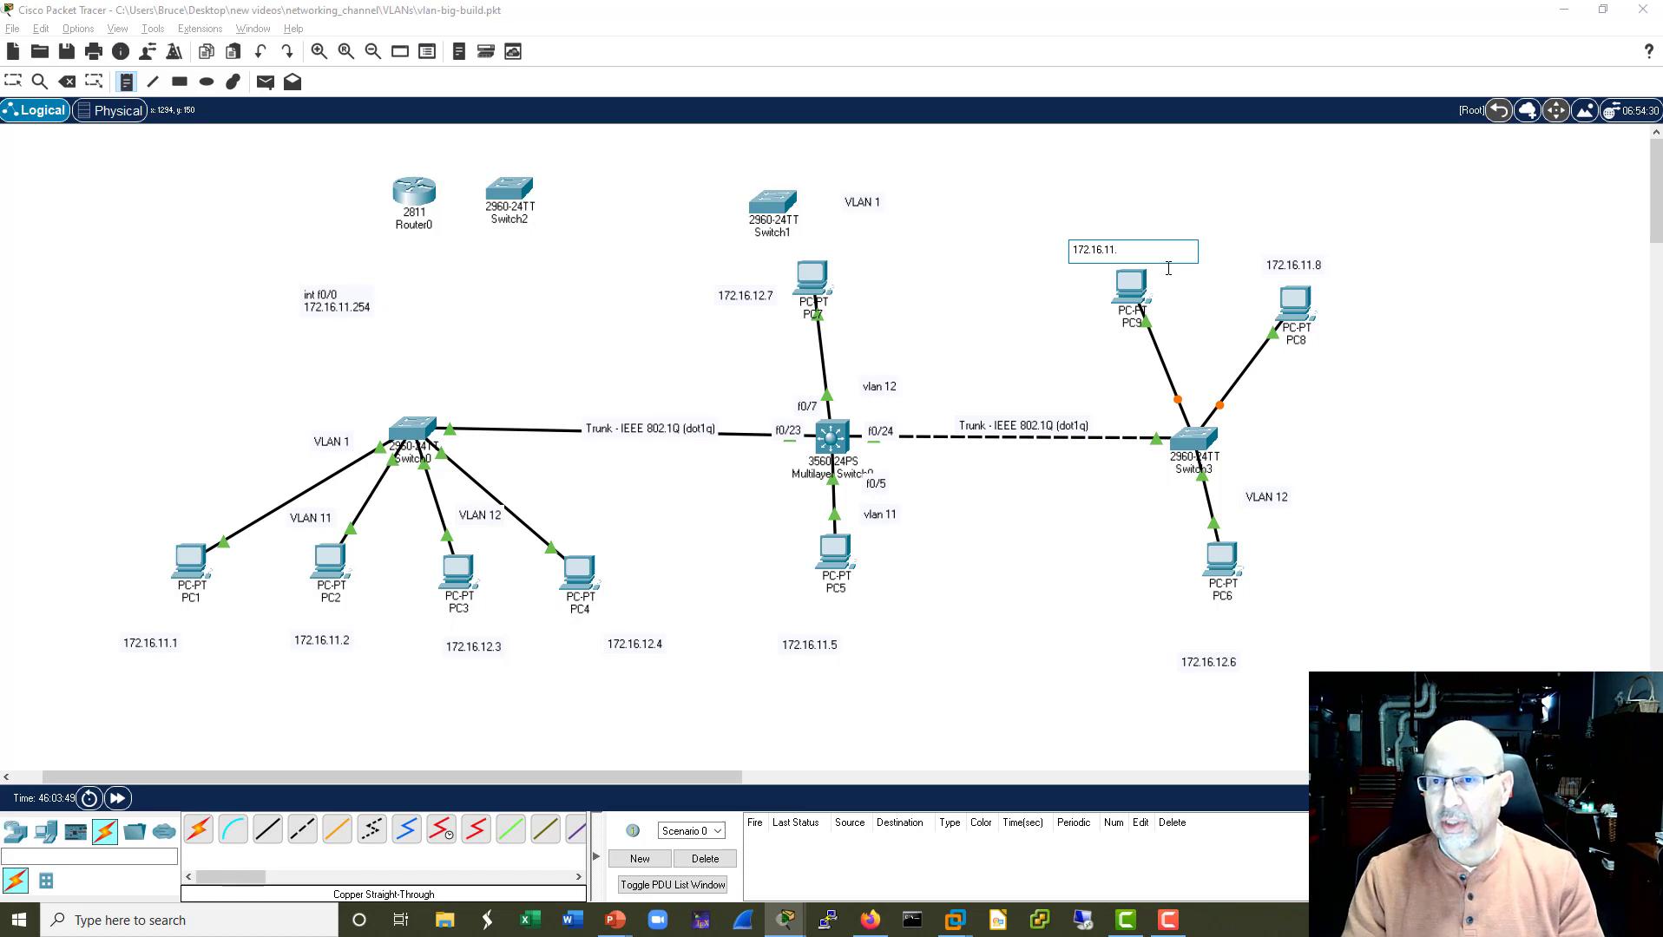
type("9")
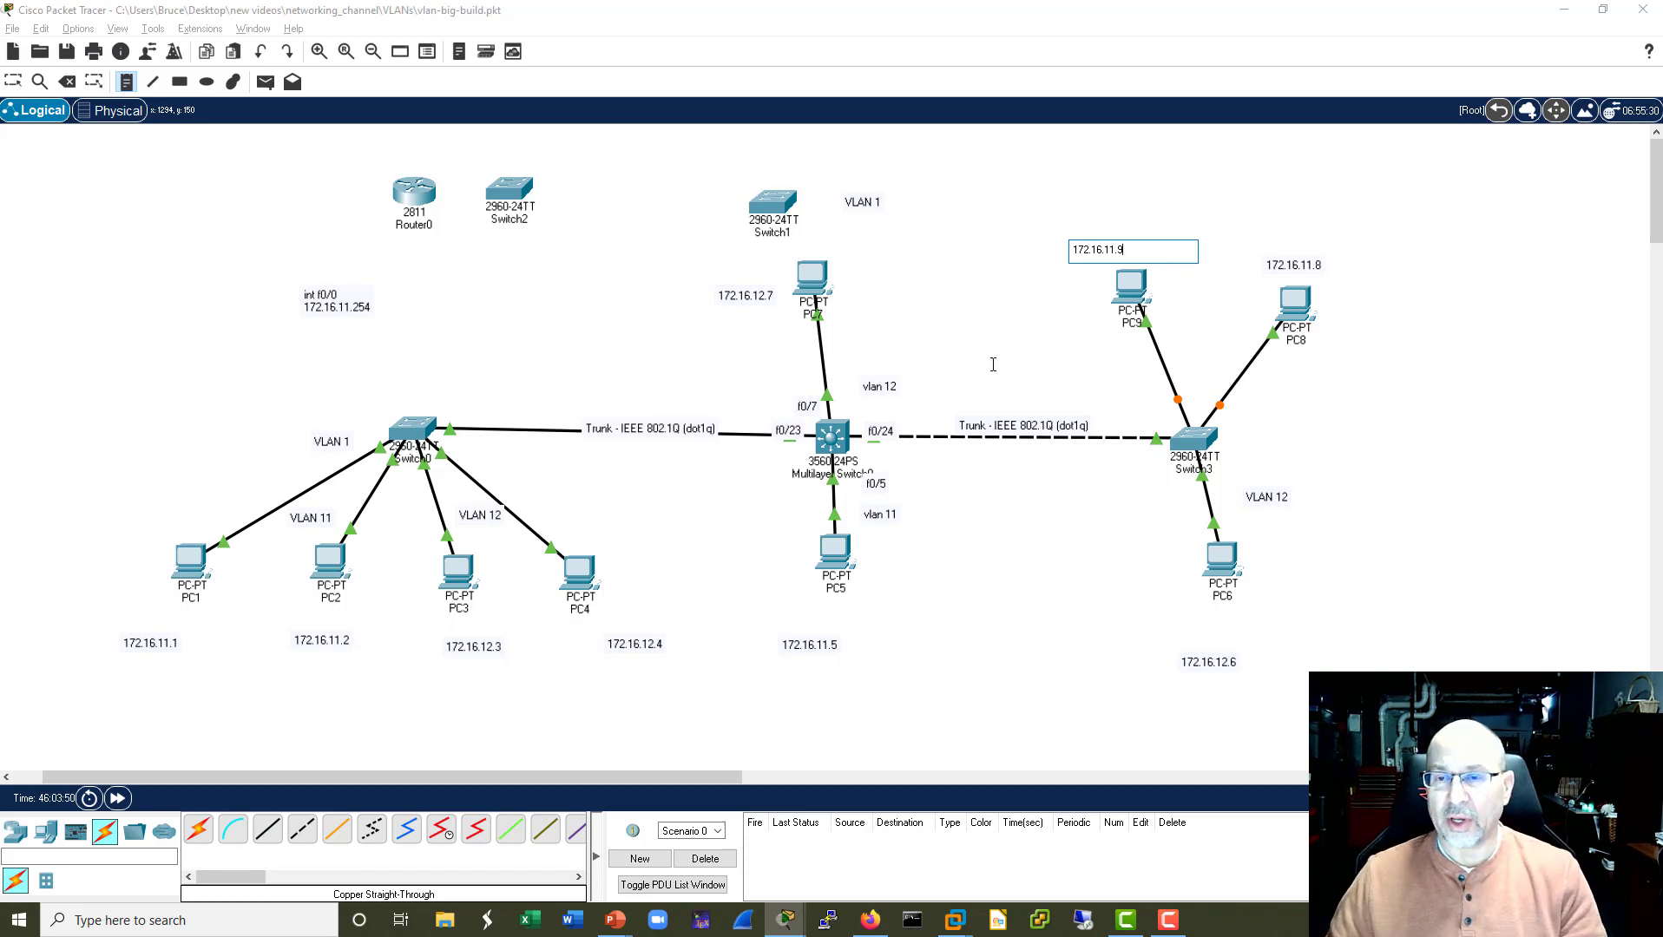
left_click(1014, 354)
key("Escape")
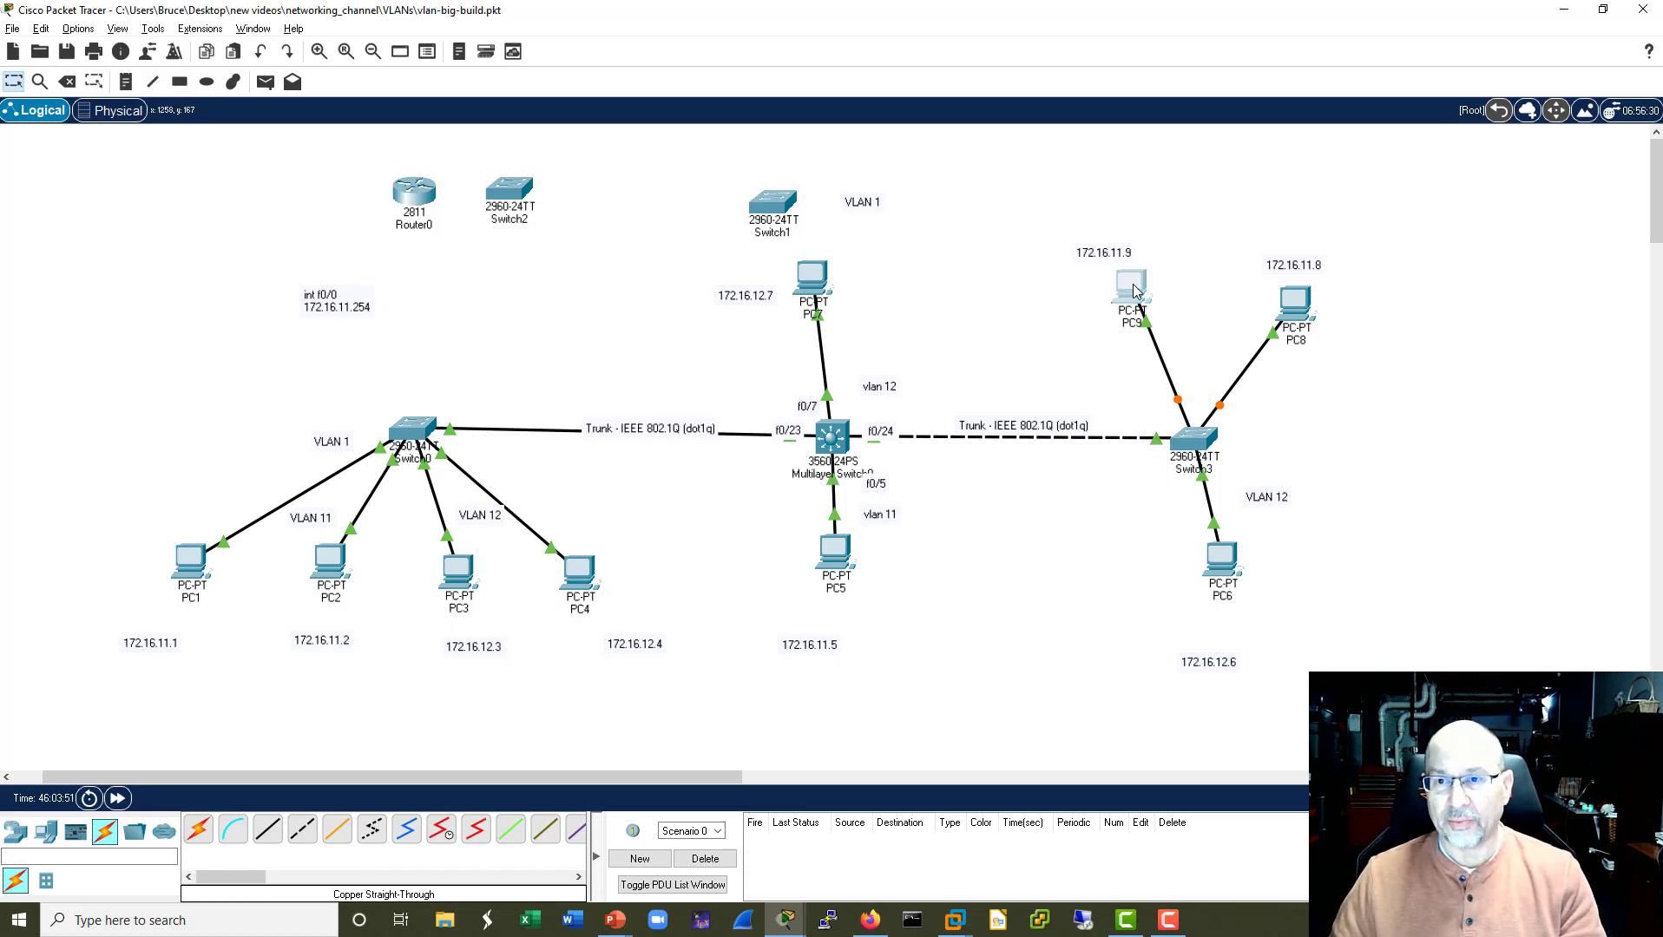
Give PC9's FastEthernet0 the static IPv4 address 172.16.11.9 with subnet mask 255.255.255.0.
left_click(1134, 291)
left_click(615, 190)
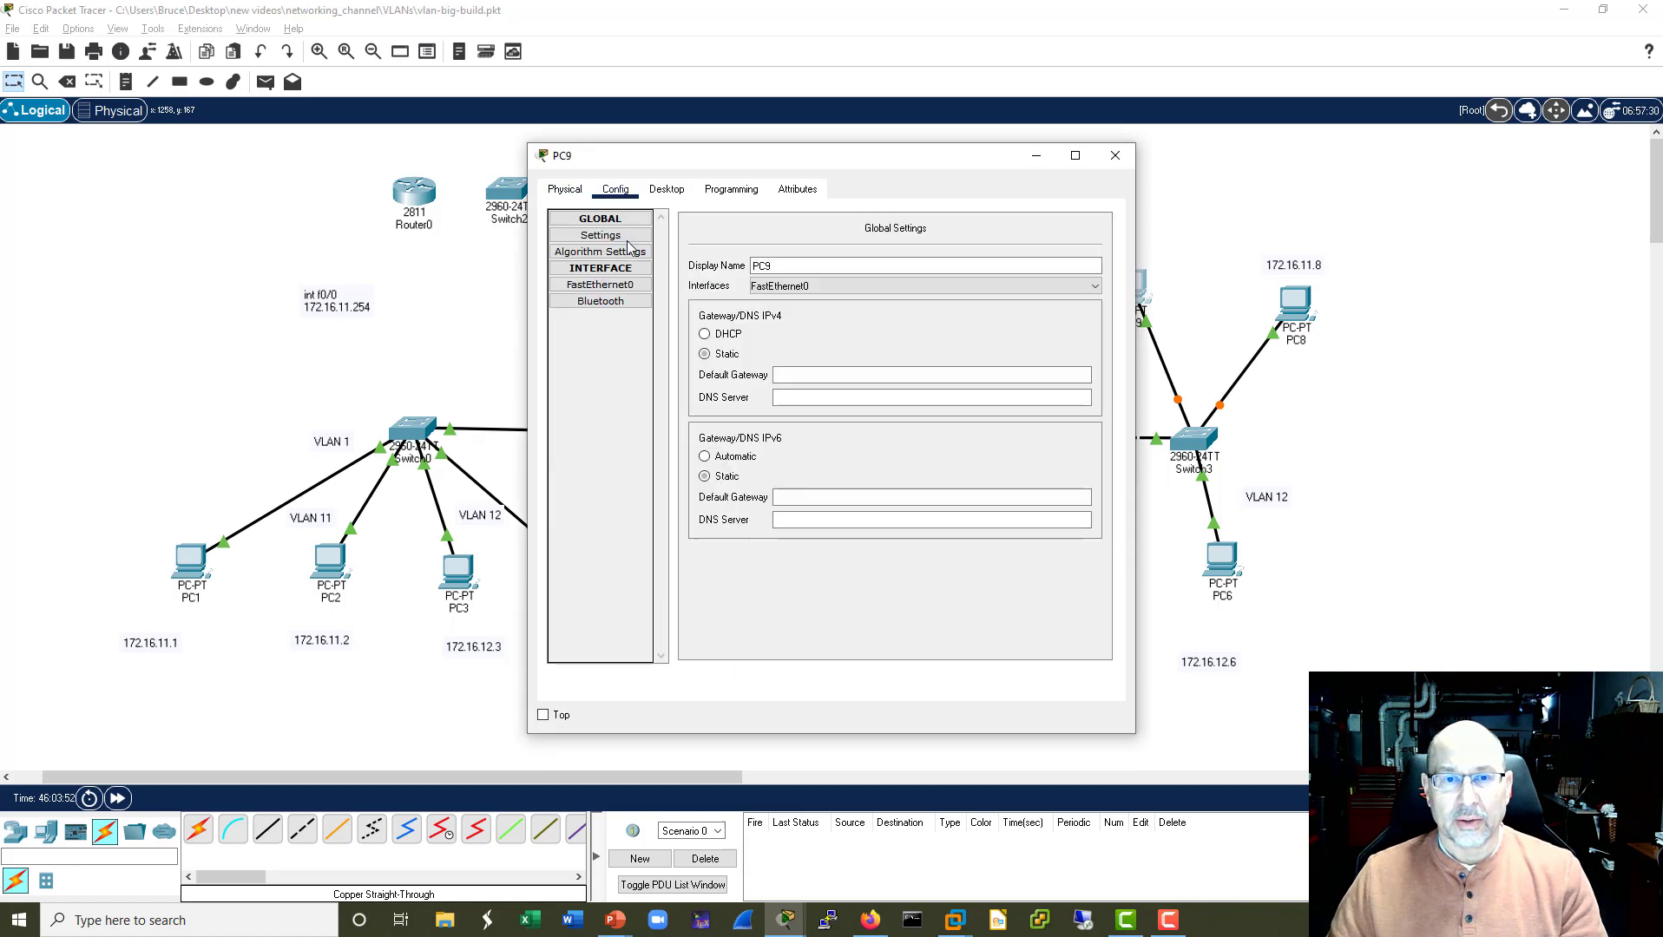
left_click(618, 286)
left_click_drag(872, 167, 616, 156)
left_click(705, 350)
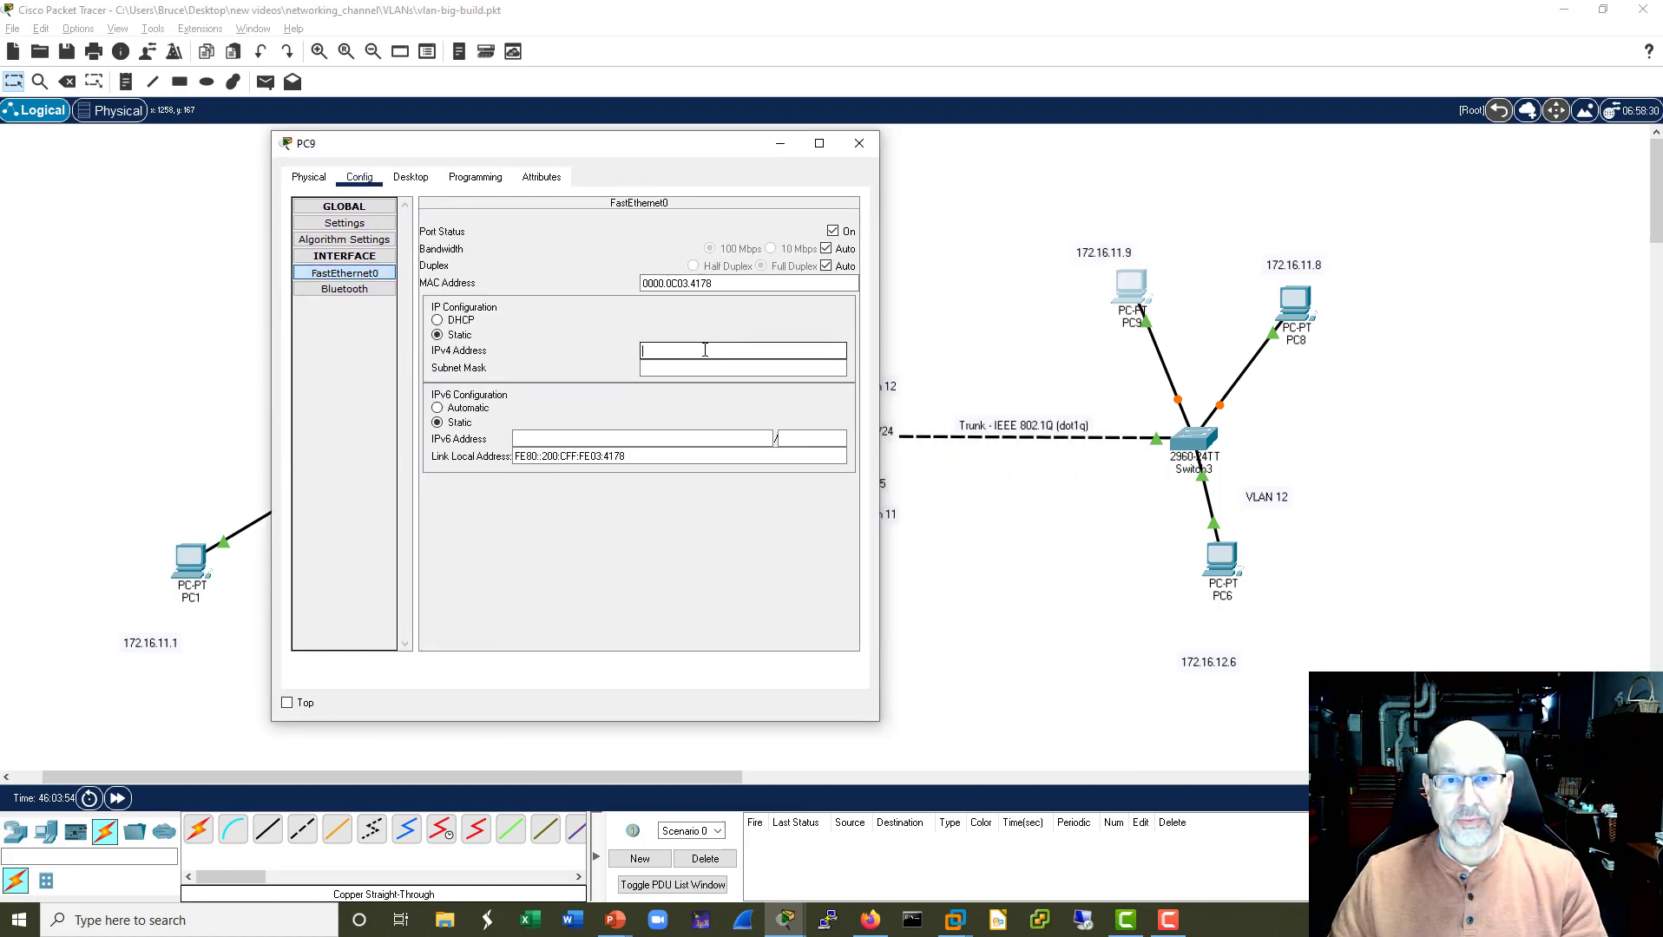
type("172.16")
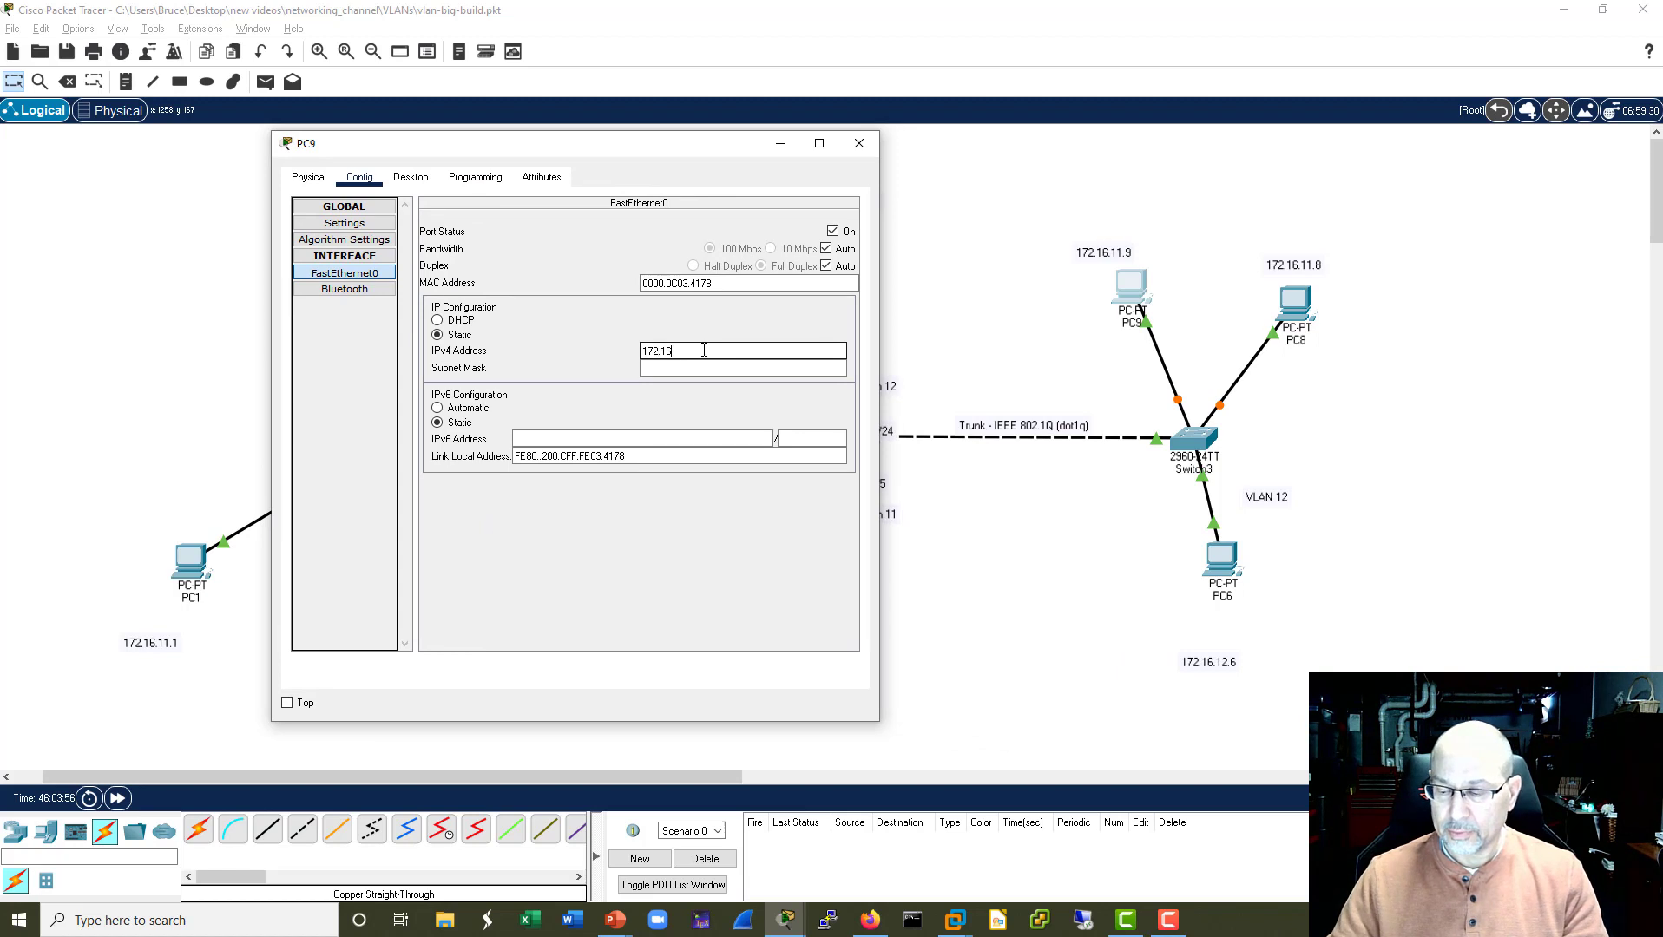
type(".11.9")
key("Tab")
type("255.255.0")
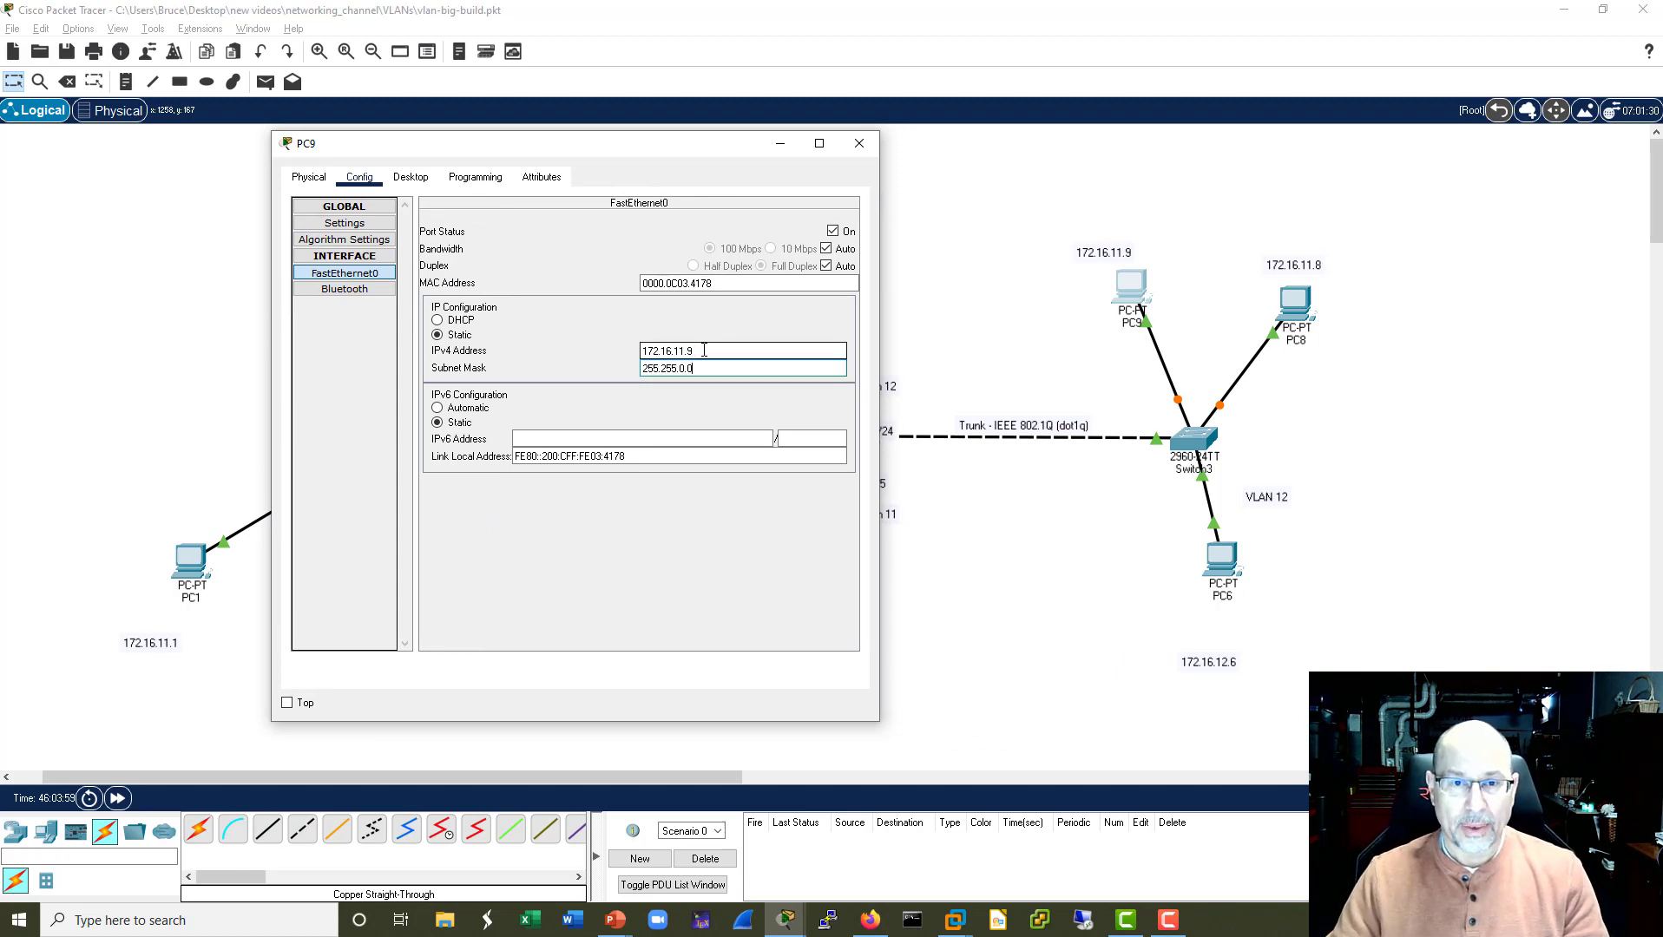
key("BackSpace")
type("255.0")
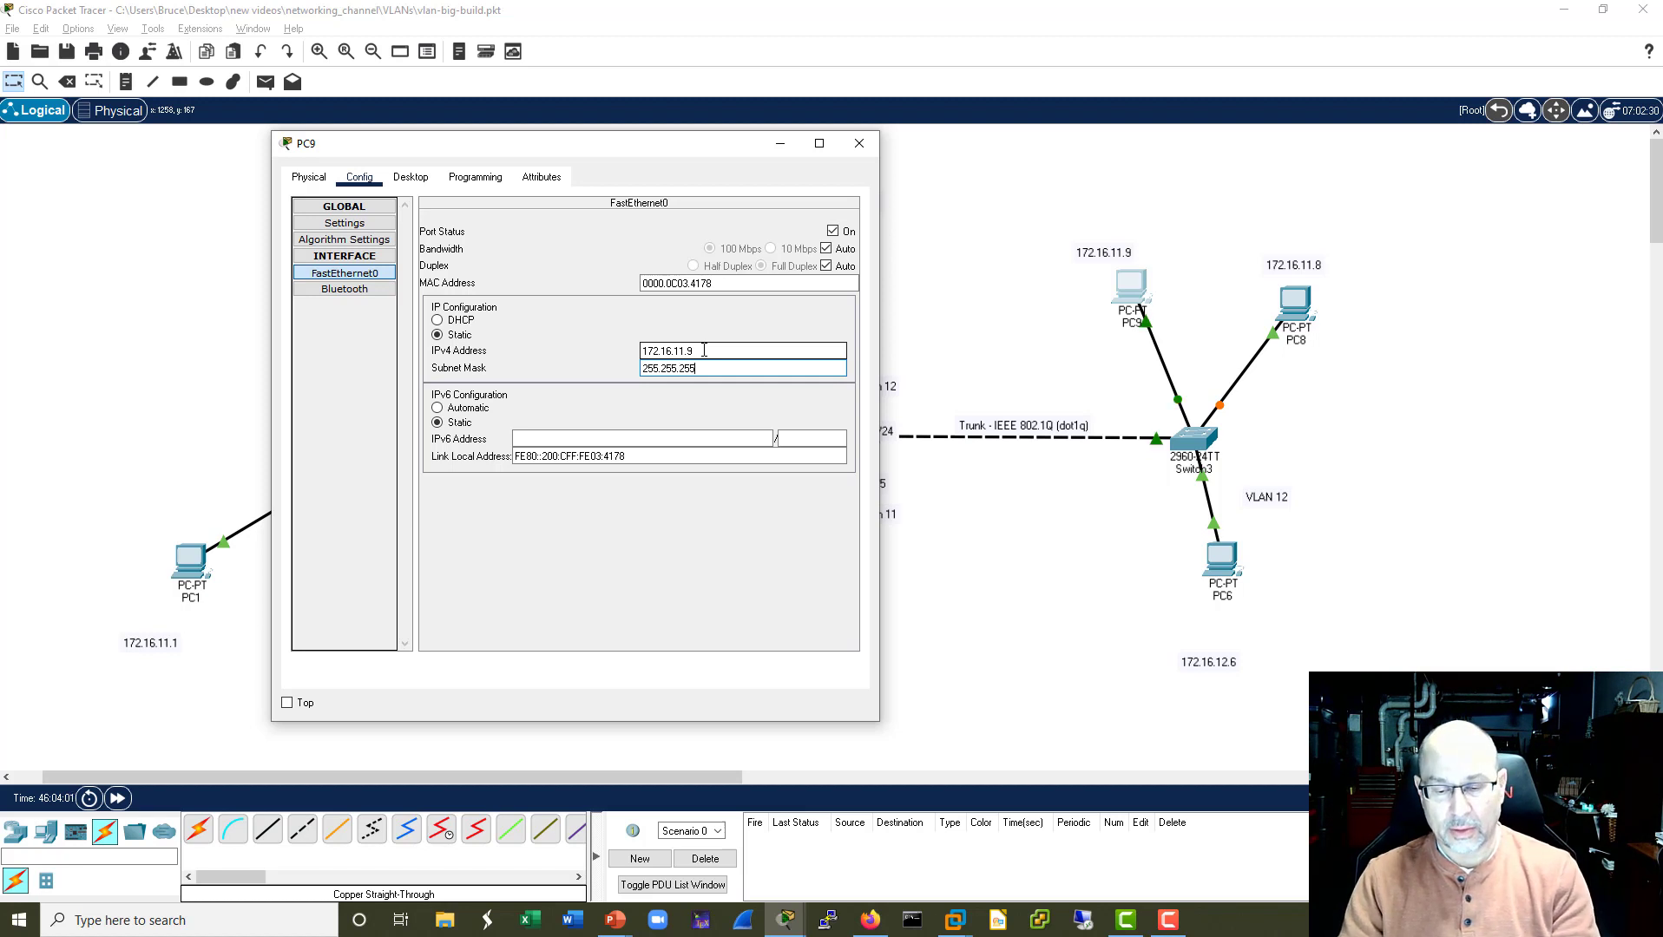
Set PC9's IPv4 default gateway to 172.16.11.254 and close its window.
left_click(325, 224)
left_click(550, 366)
type("172.16.11.254")
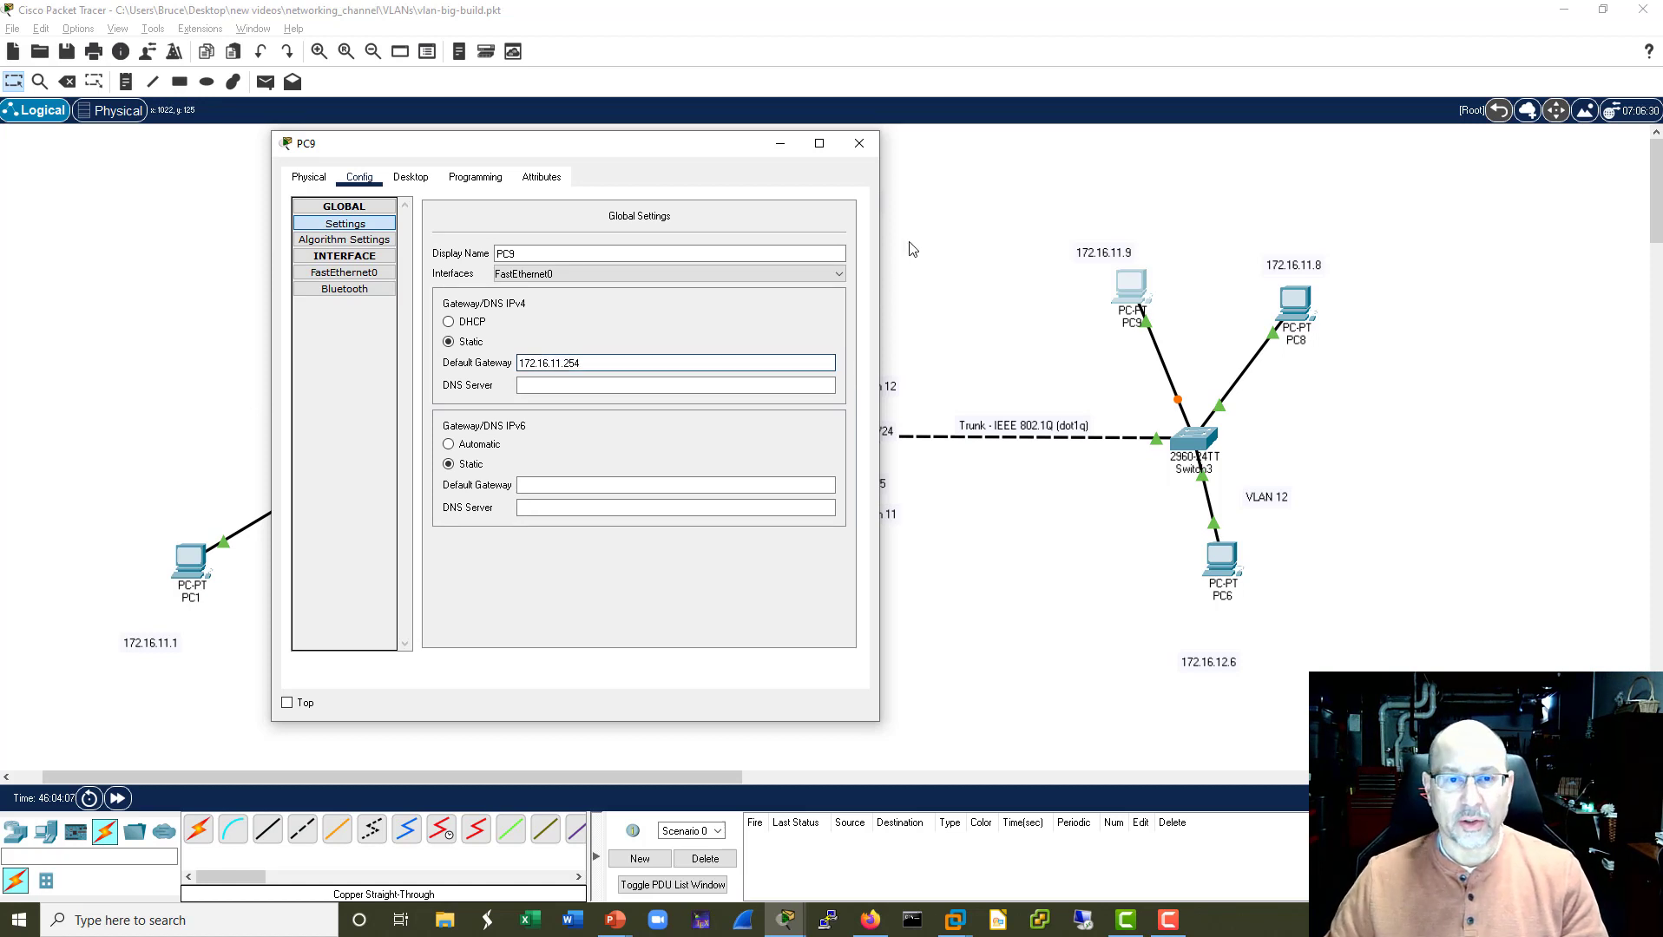
left_click(856, 144)
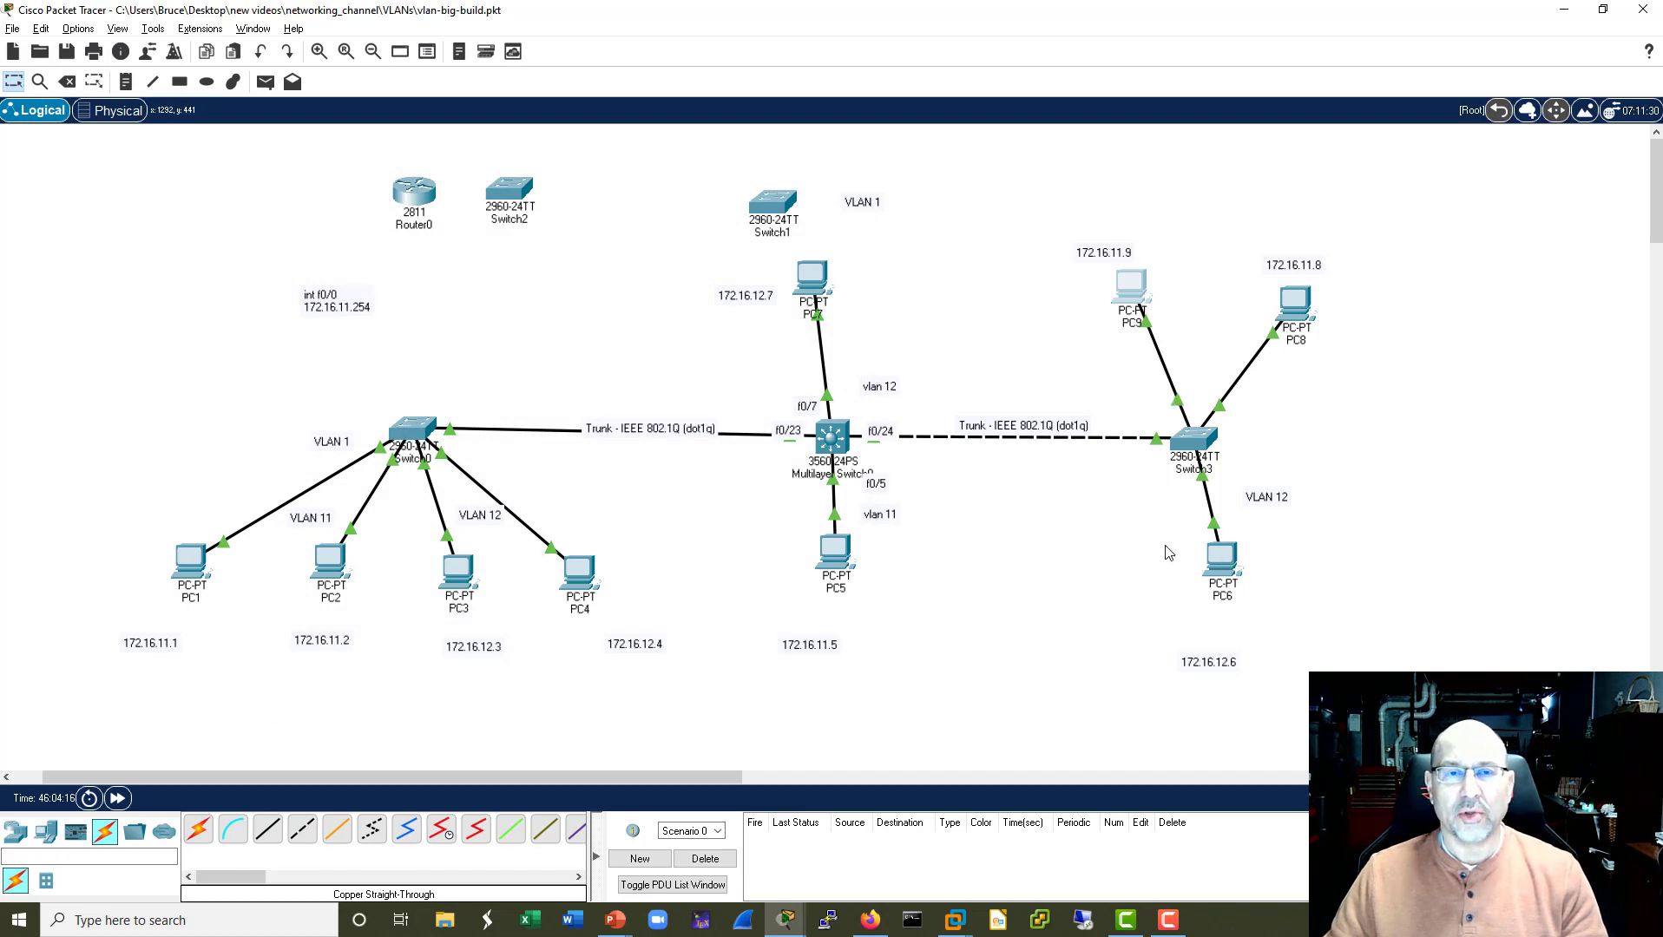
In Switch3's CLI, assign interface f0/9 to access VLAN 11 and leave configuration mode.
left_click(1293, 304)
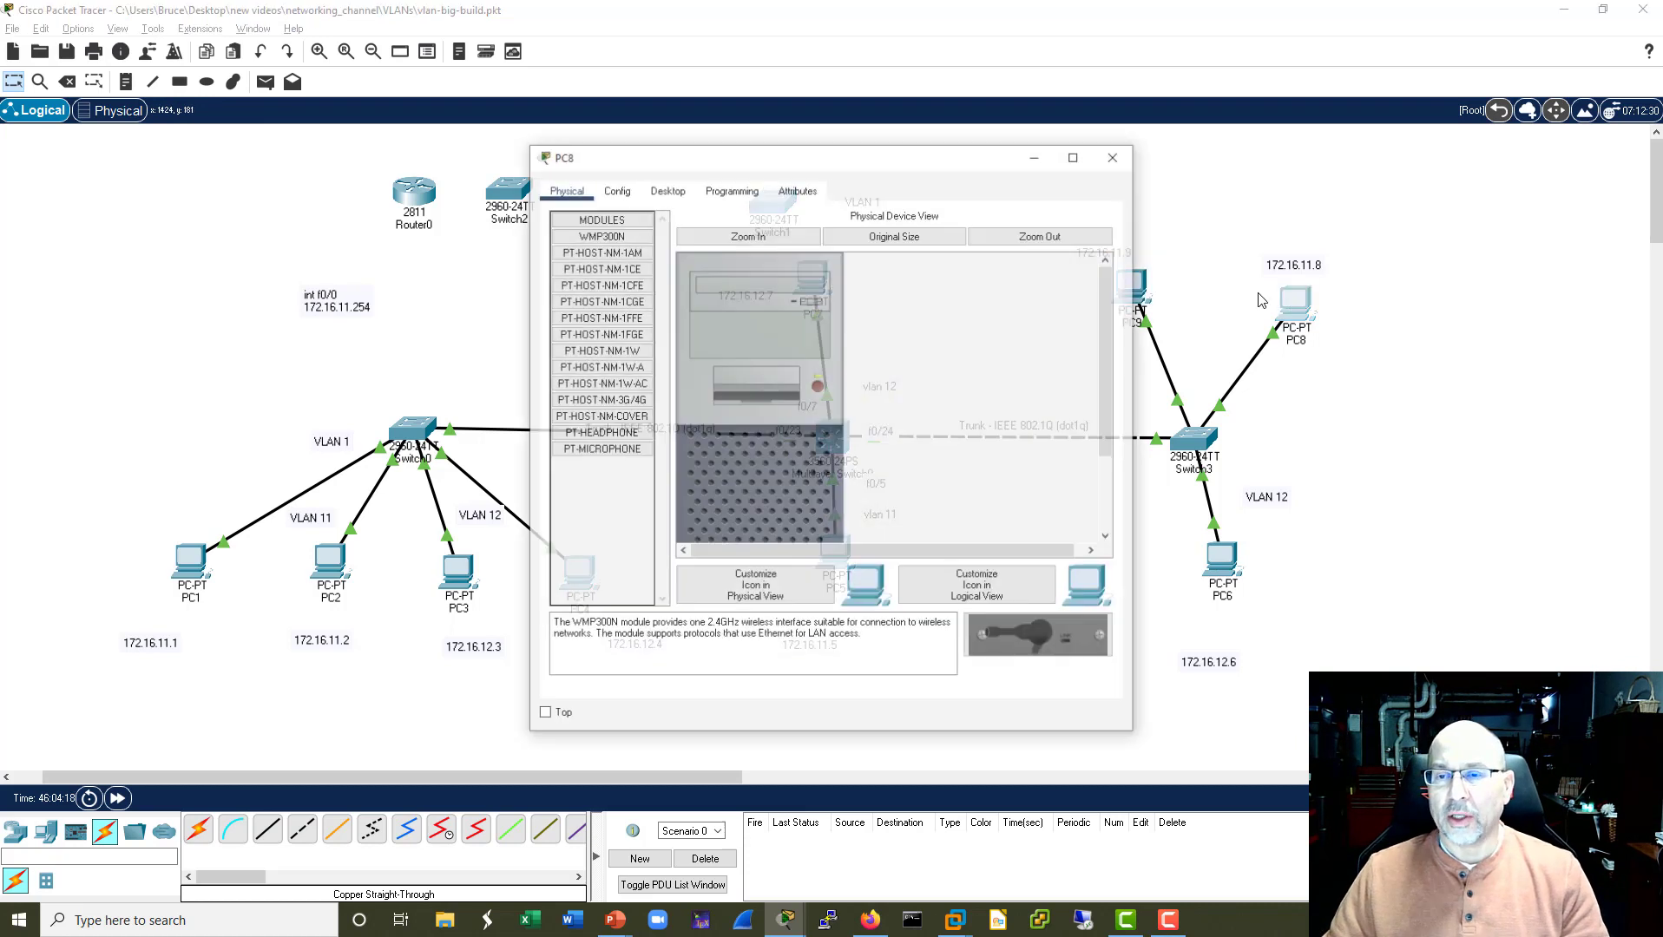
left_click(1114, 156)
left_click(1189, 434)
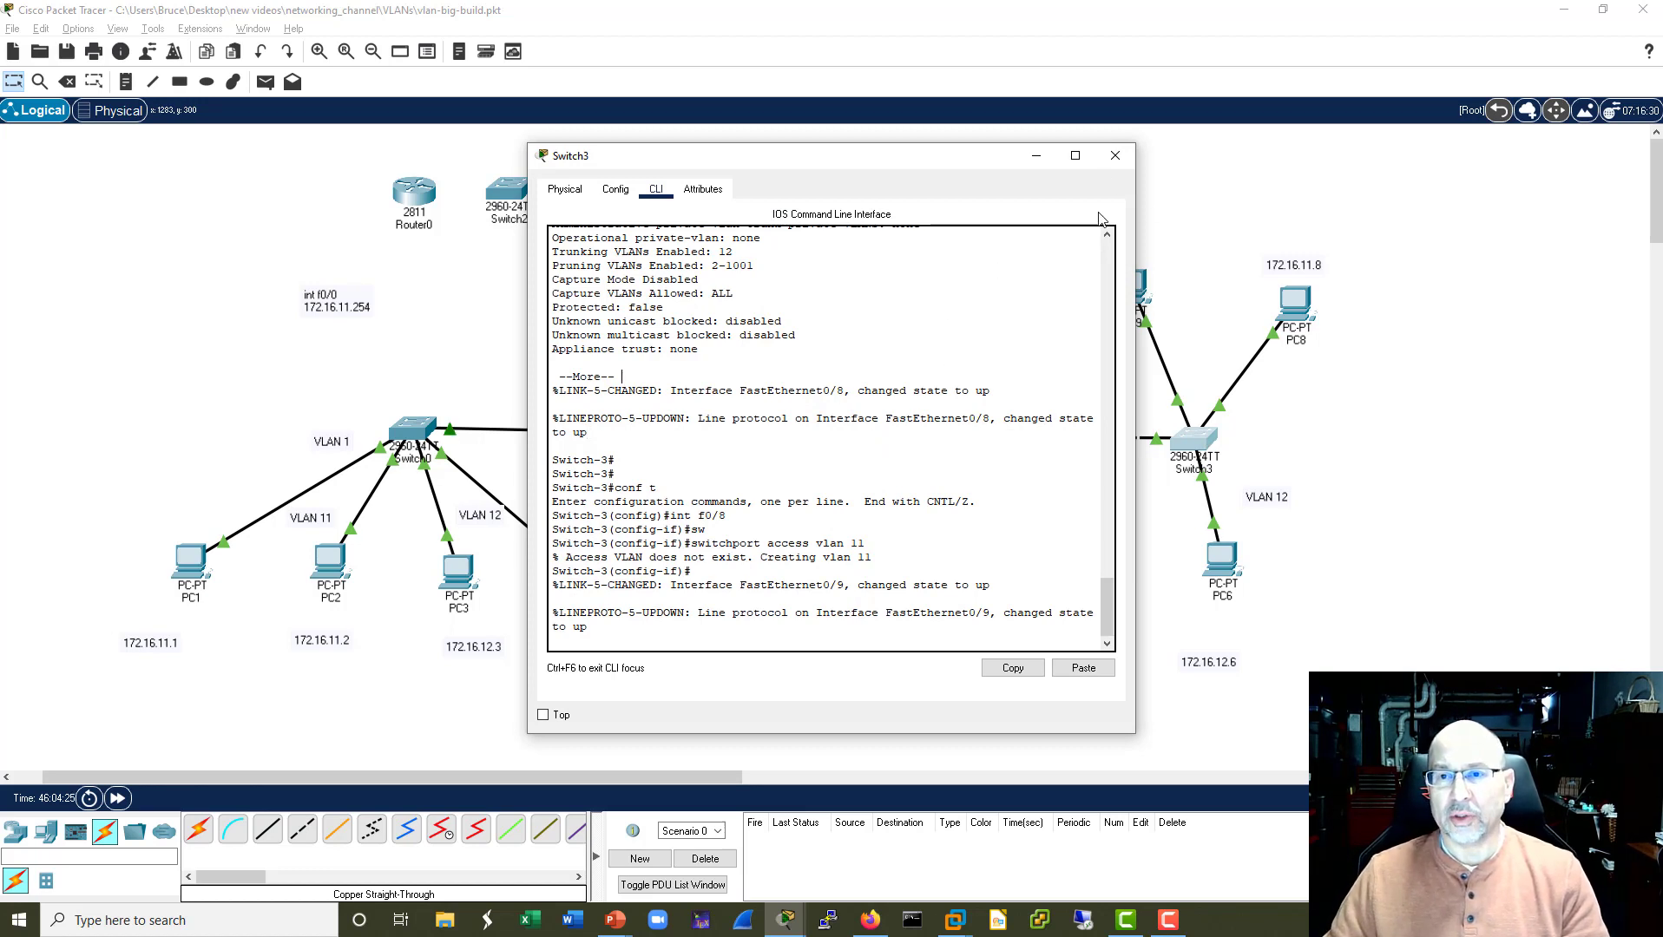
left_click(894, 443)
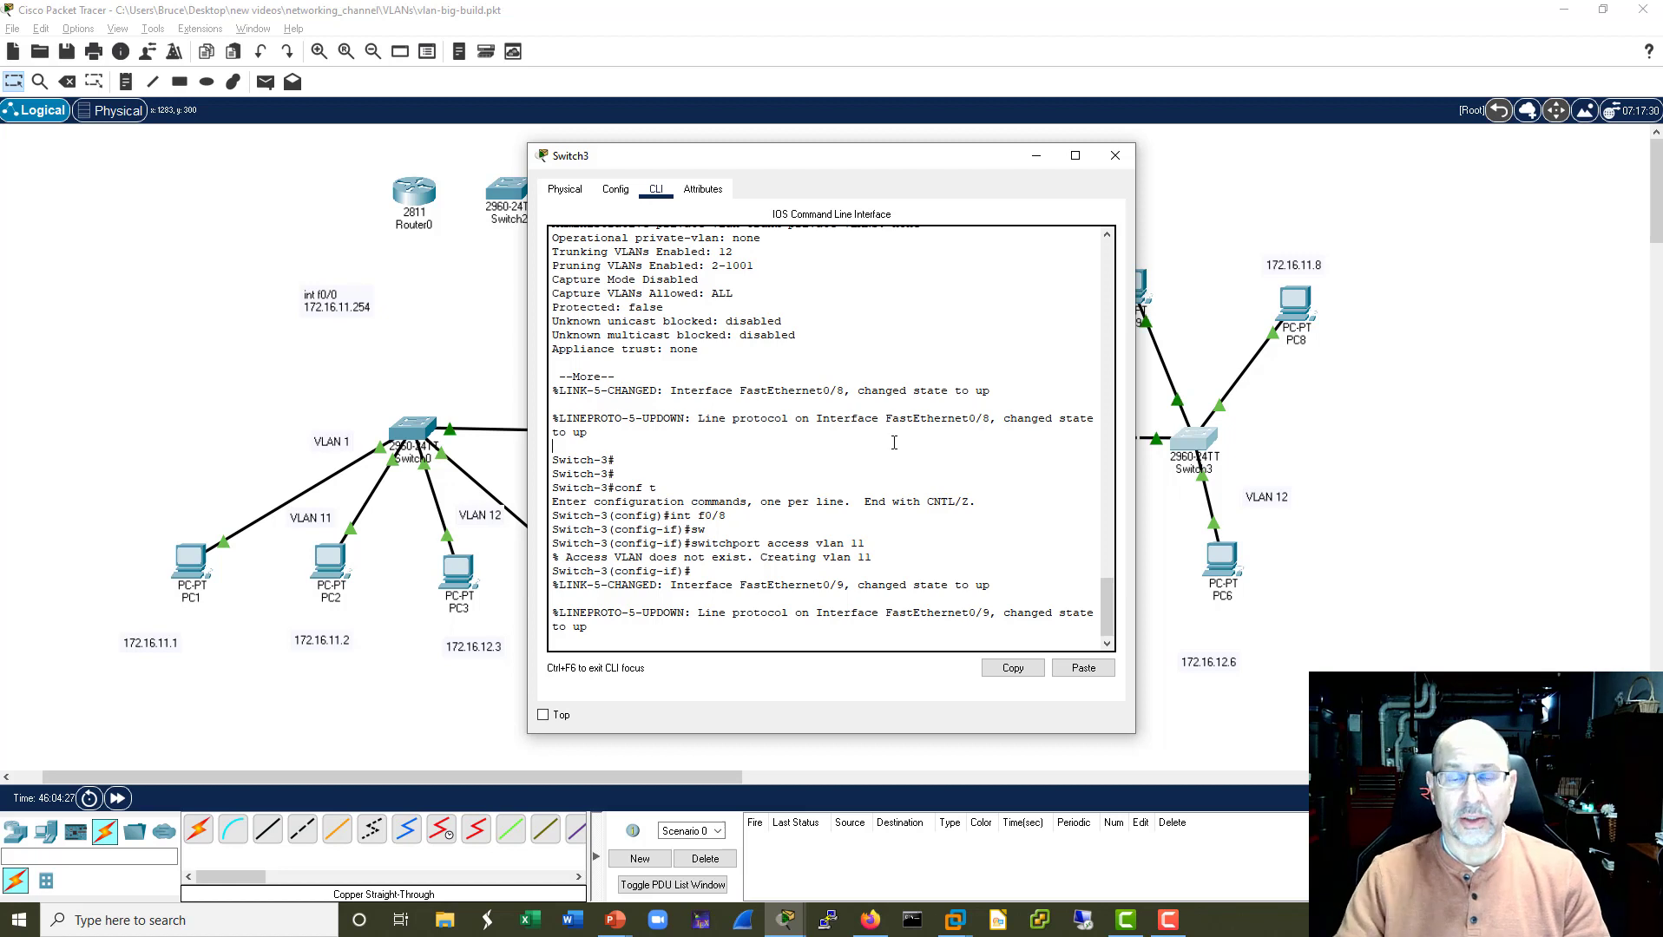
key("Return")
key("Up")
key("Up")
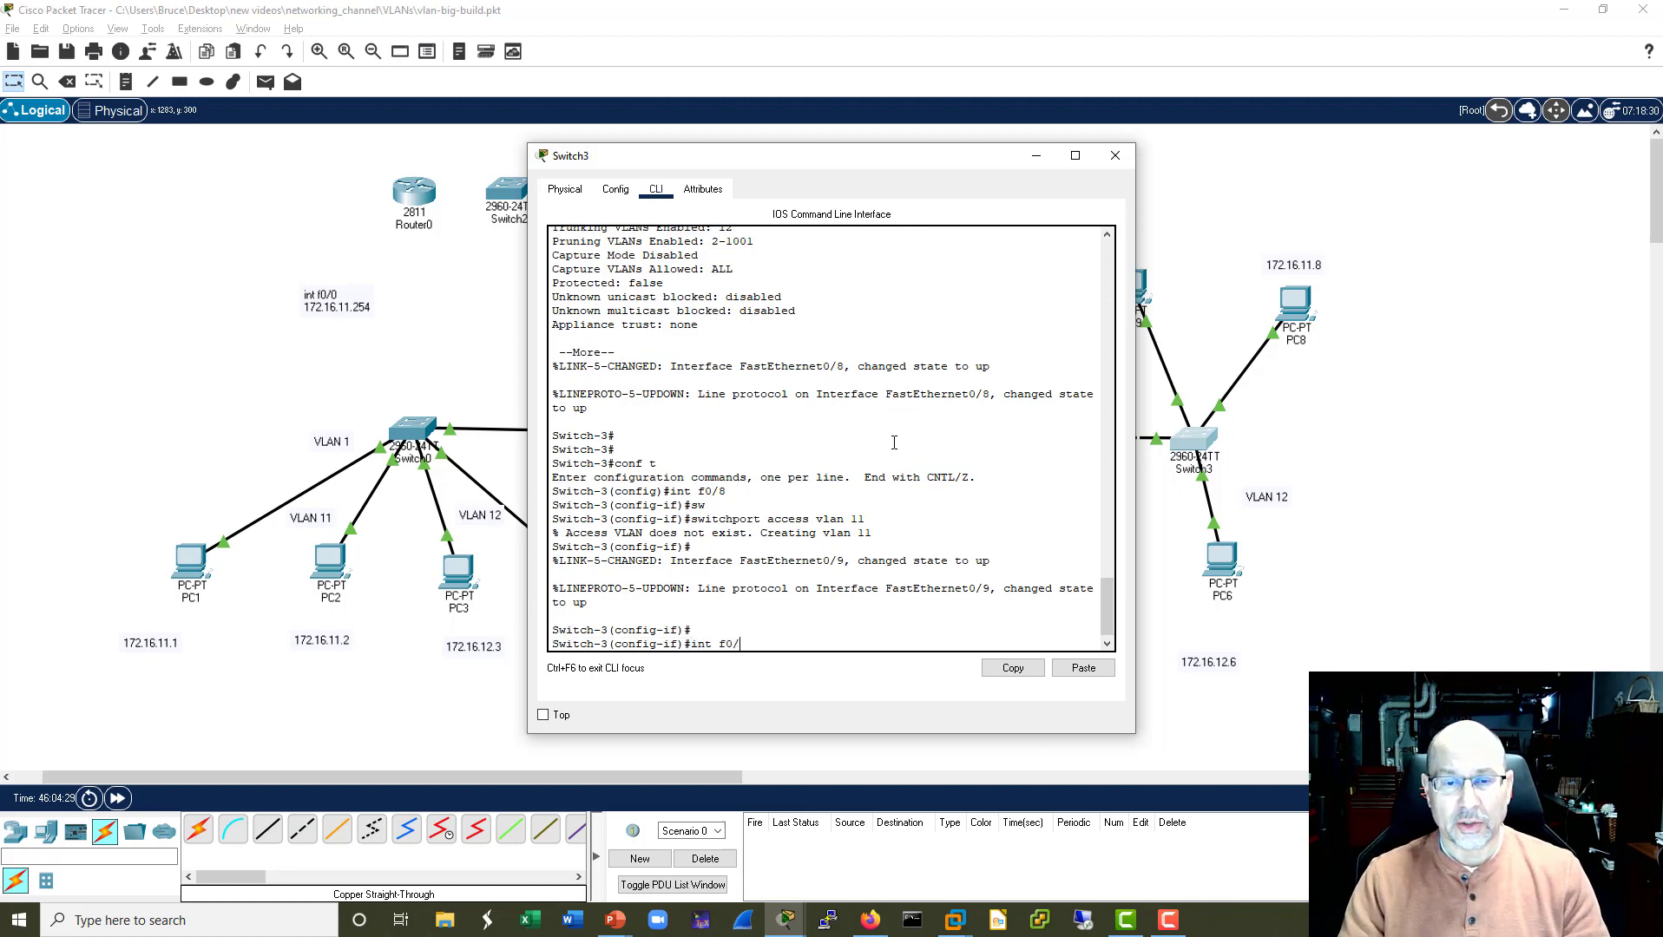
type("9")
key("Return")
key("Up")
key("Up")
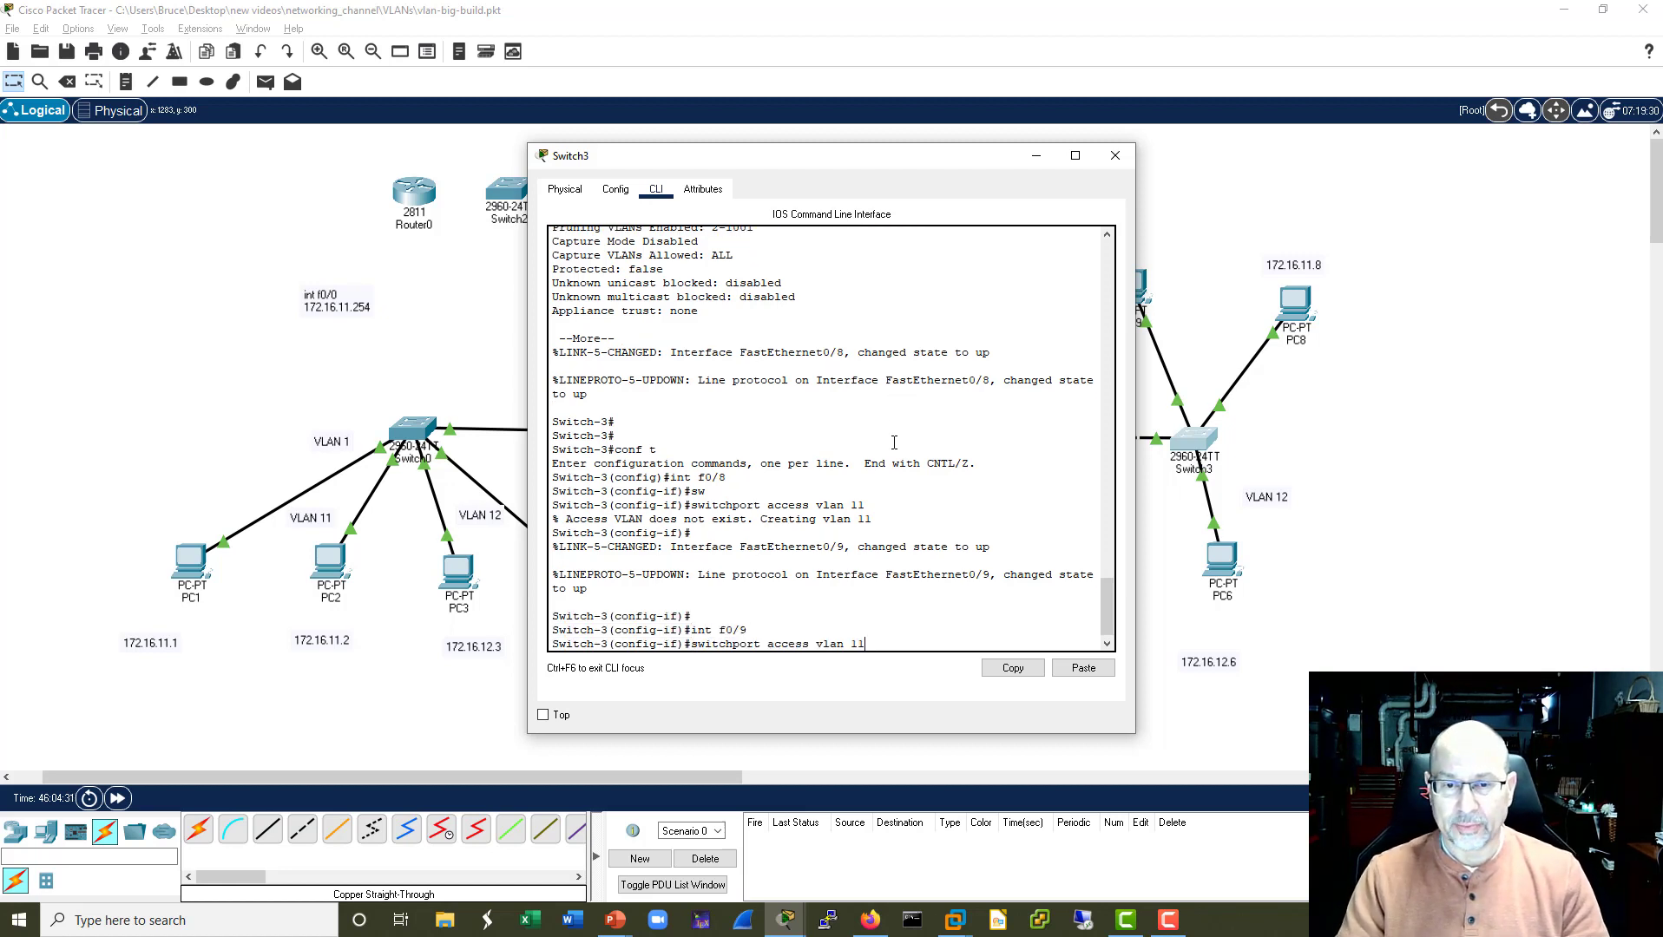
key("Return")
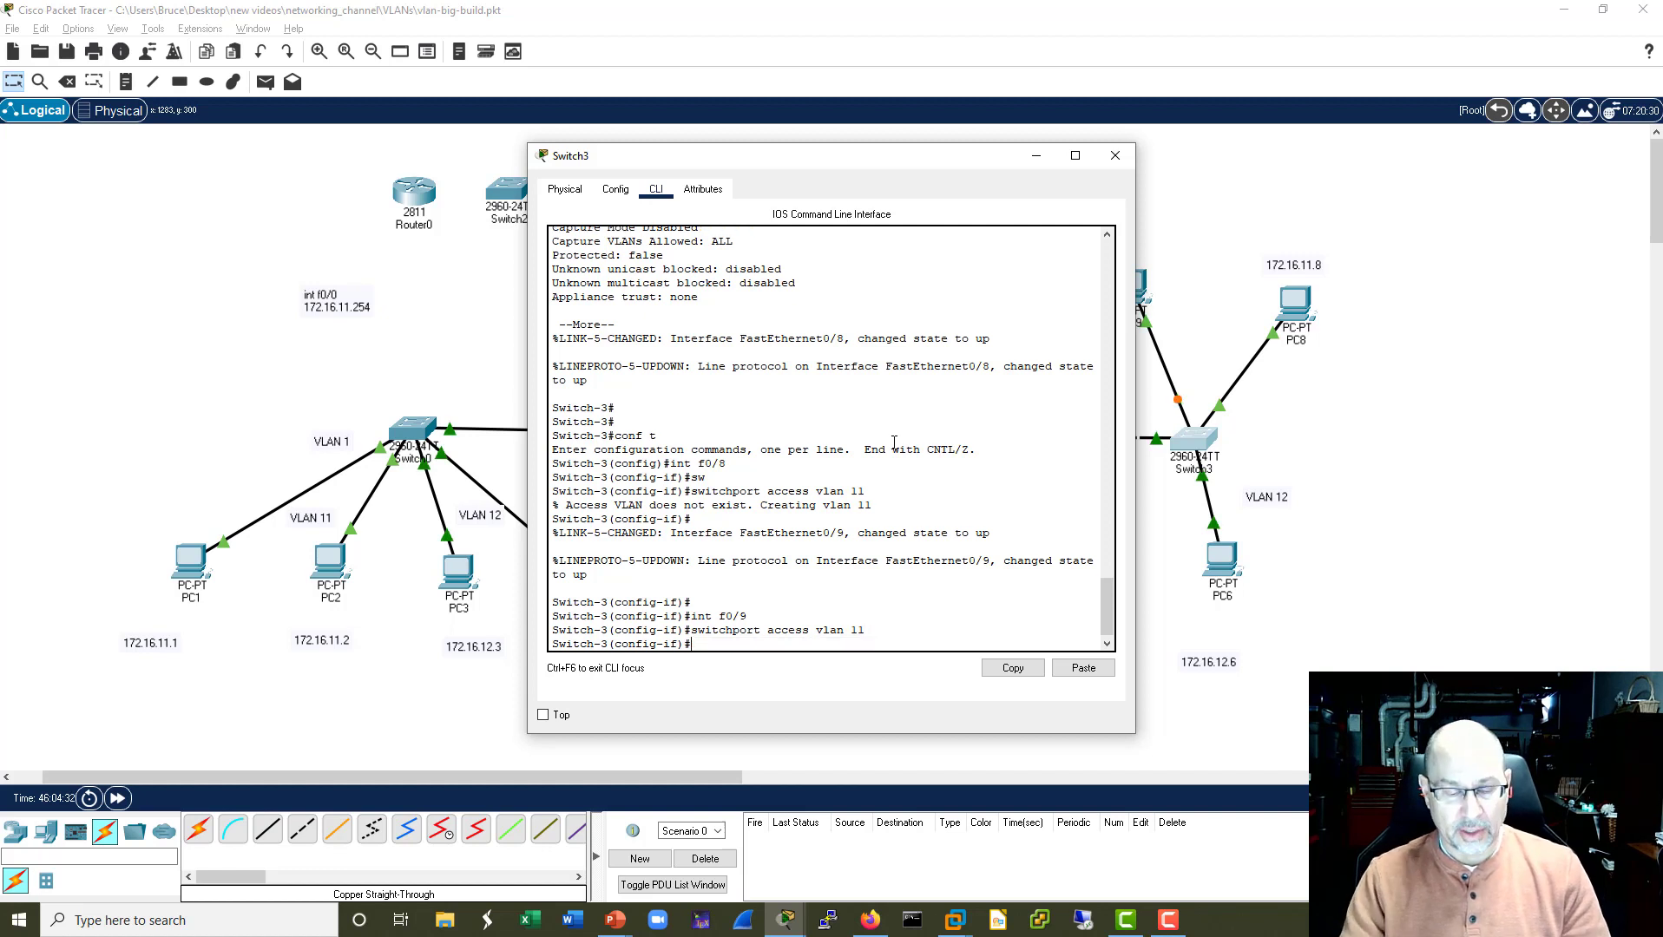
key("ctrl+z")
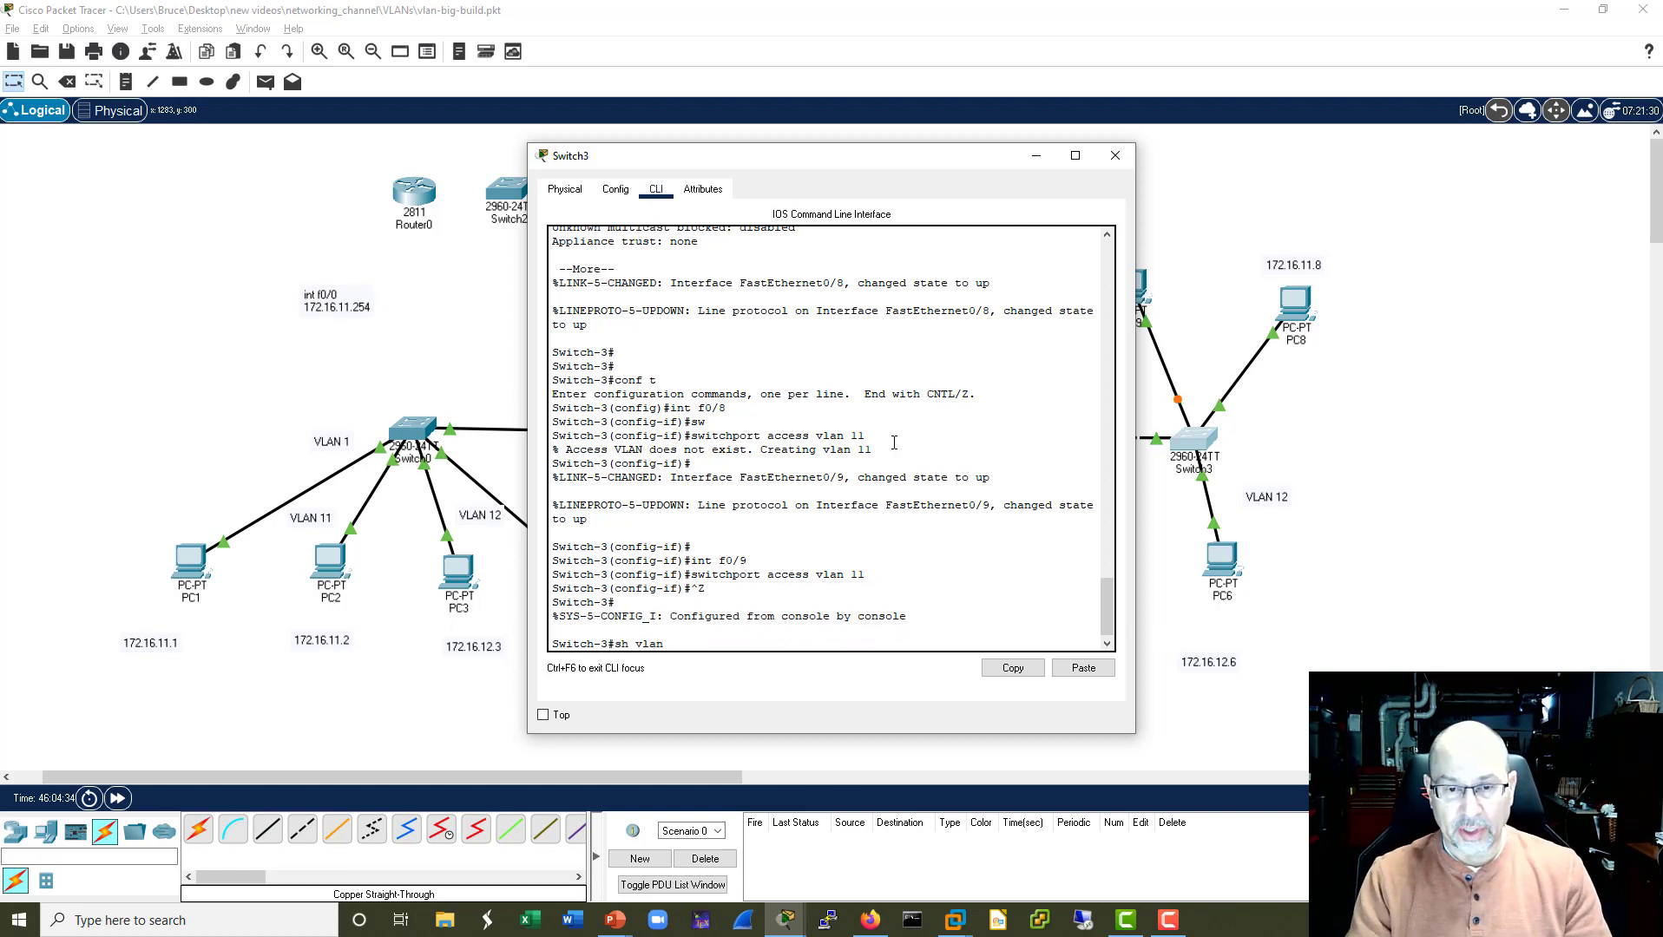
Run sh vlan on Switch3, examine the ports assigned to VLANs 11 and 12, and close the window.
type("sh vlan")
key("Return")
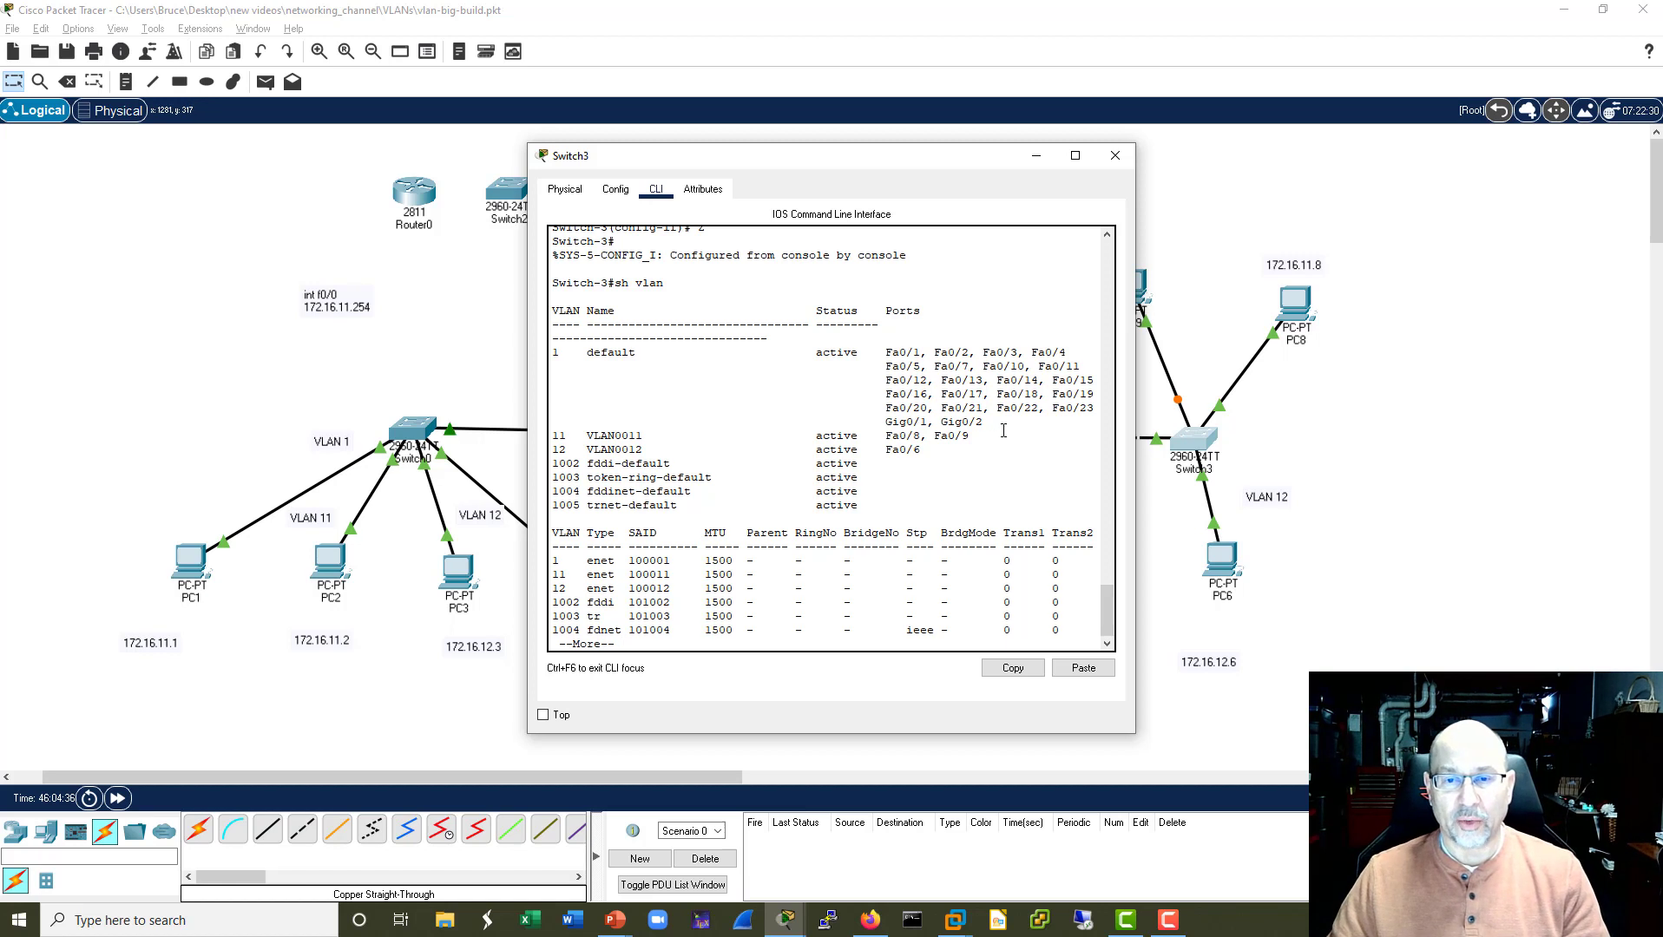
left_click_drag(951, 446, 552, 449)
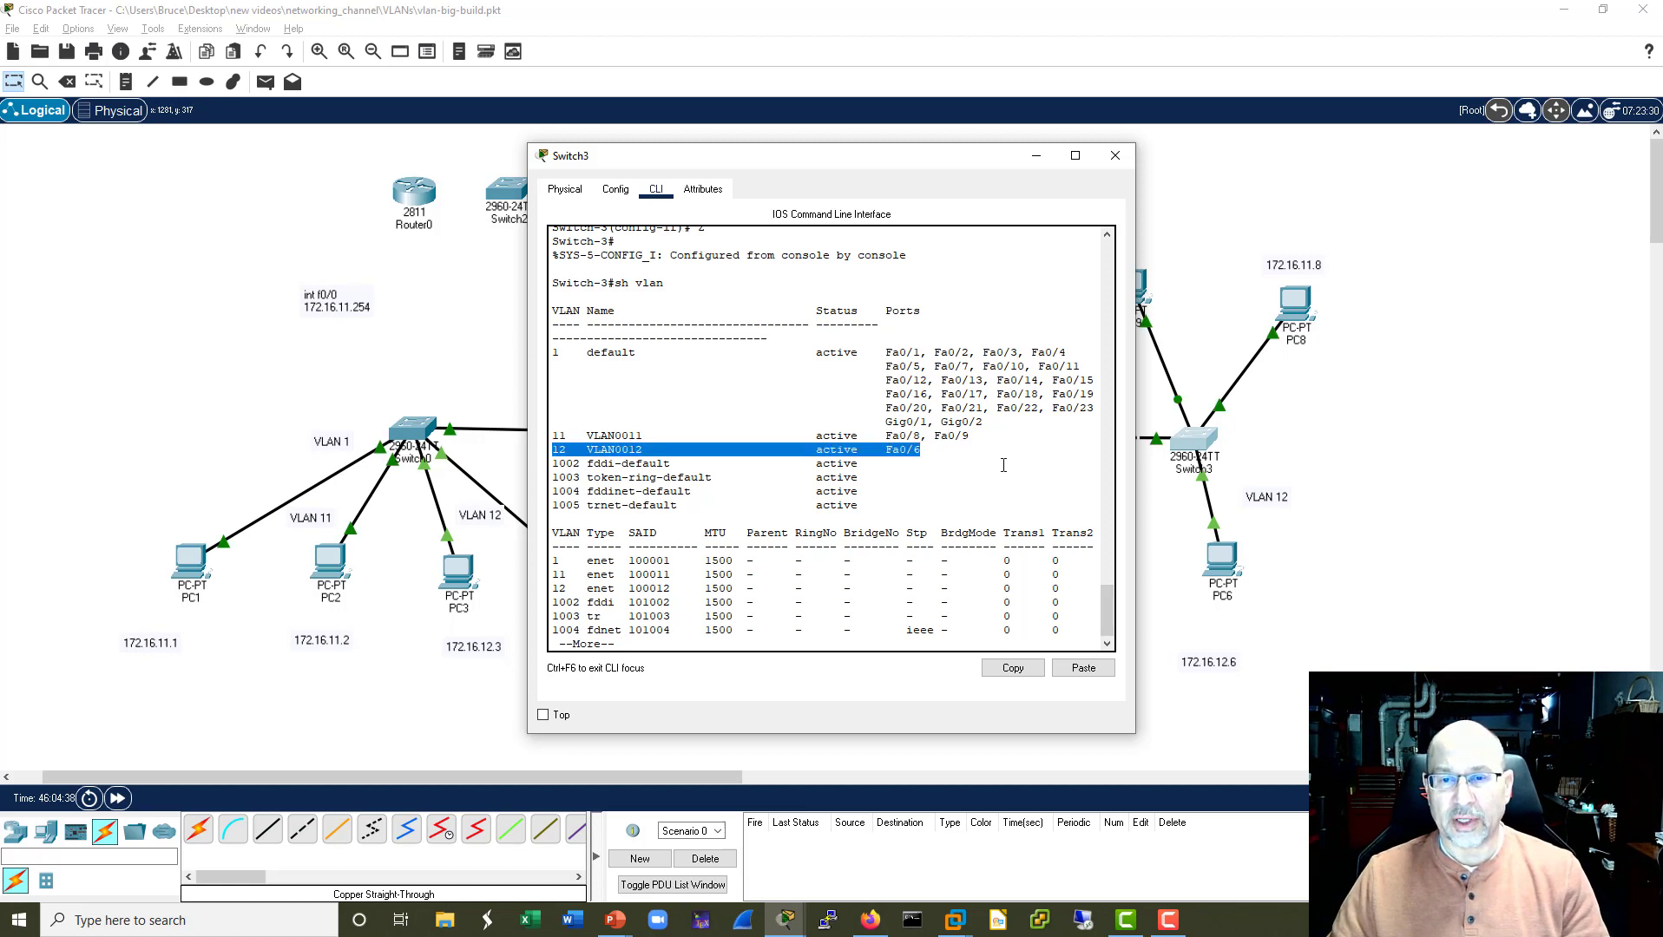
left_click_drag(969, 435, 552, 436)
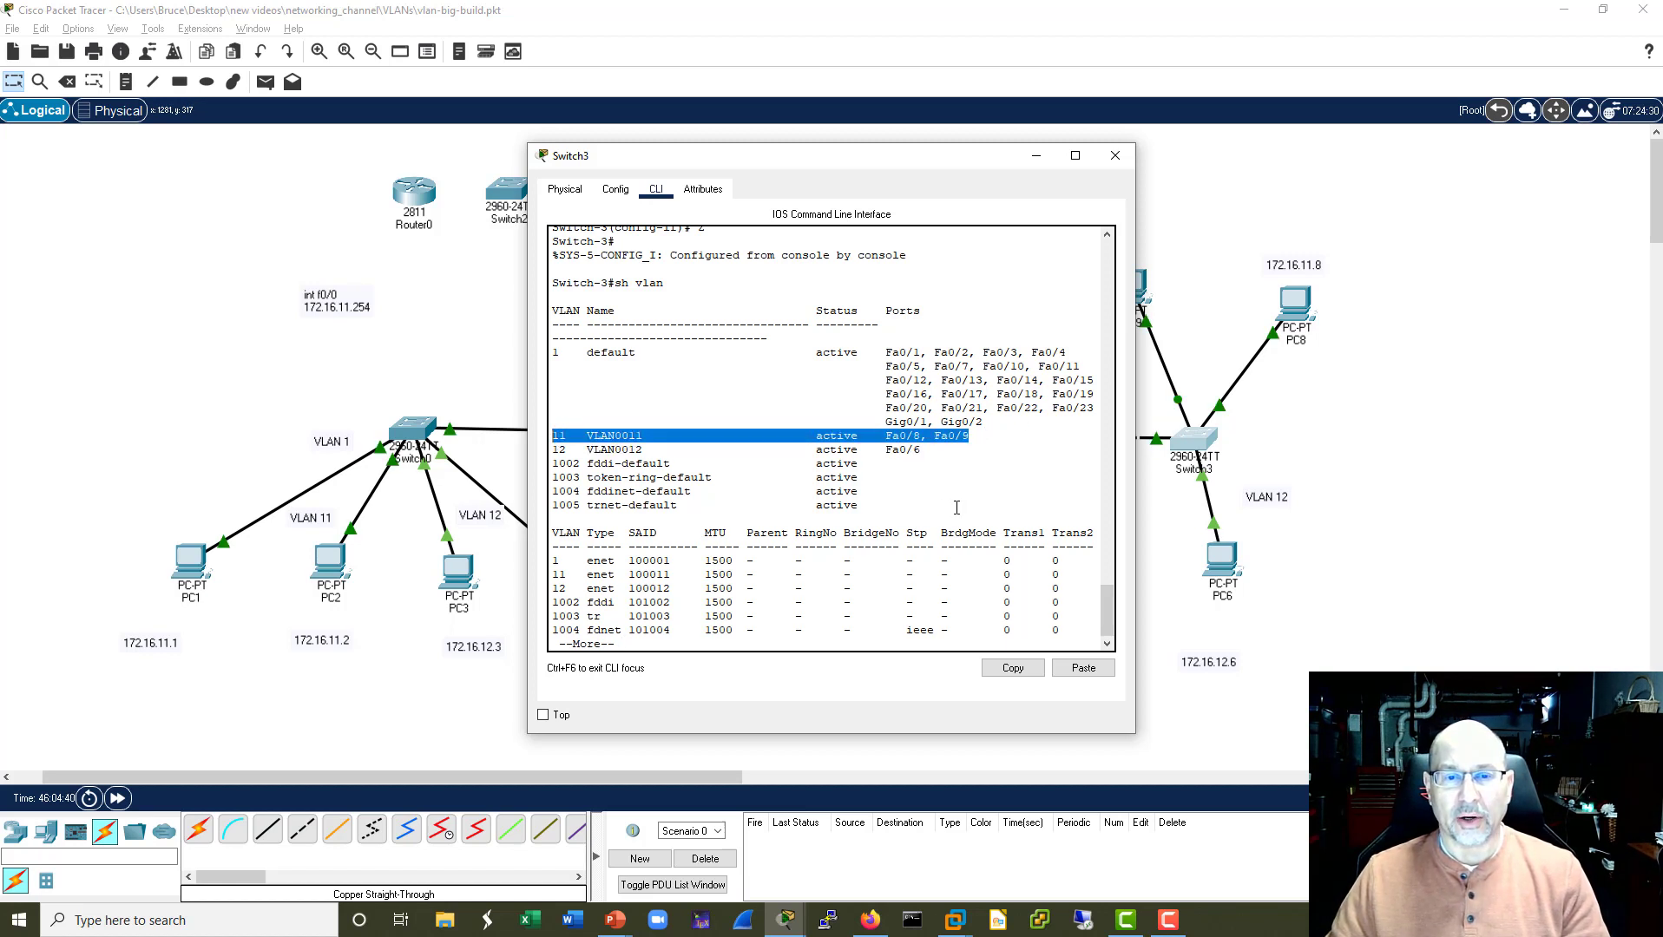
left_click(1068, 424)
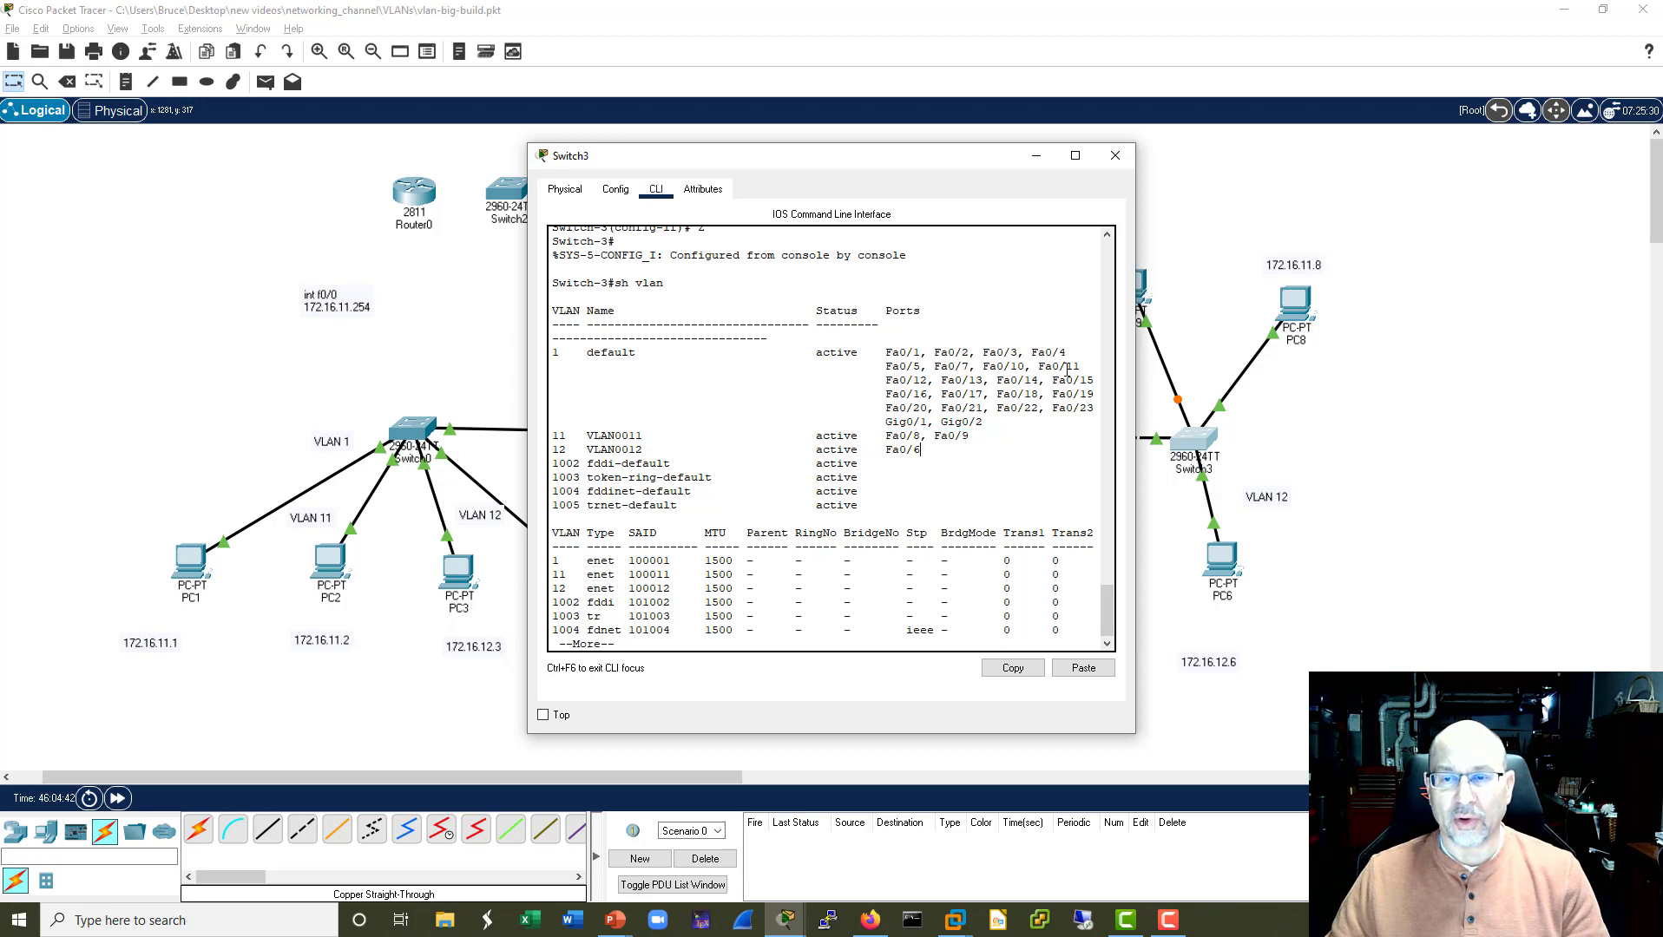
left_click(1115, 155)
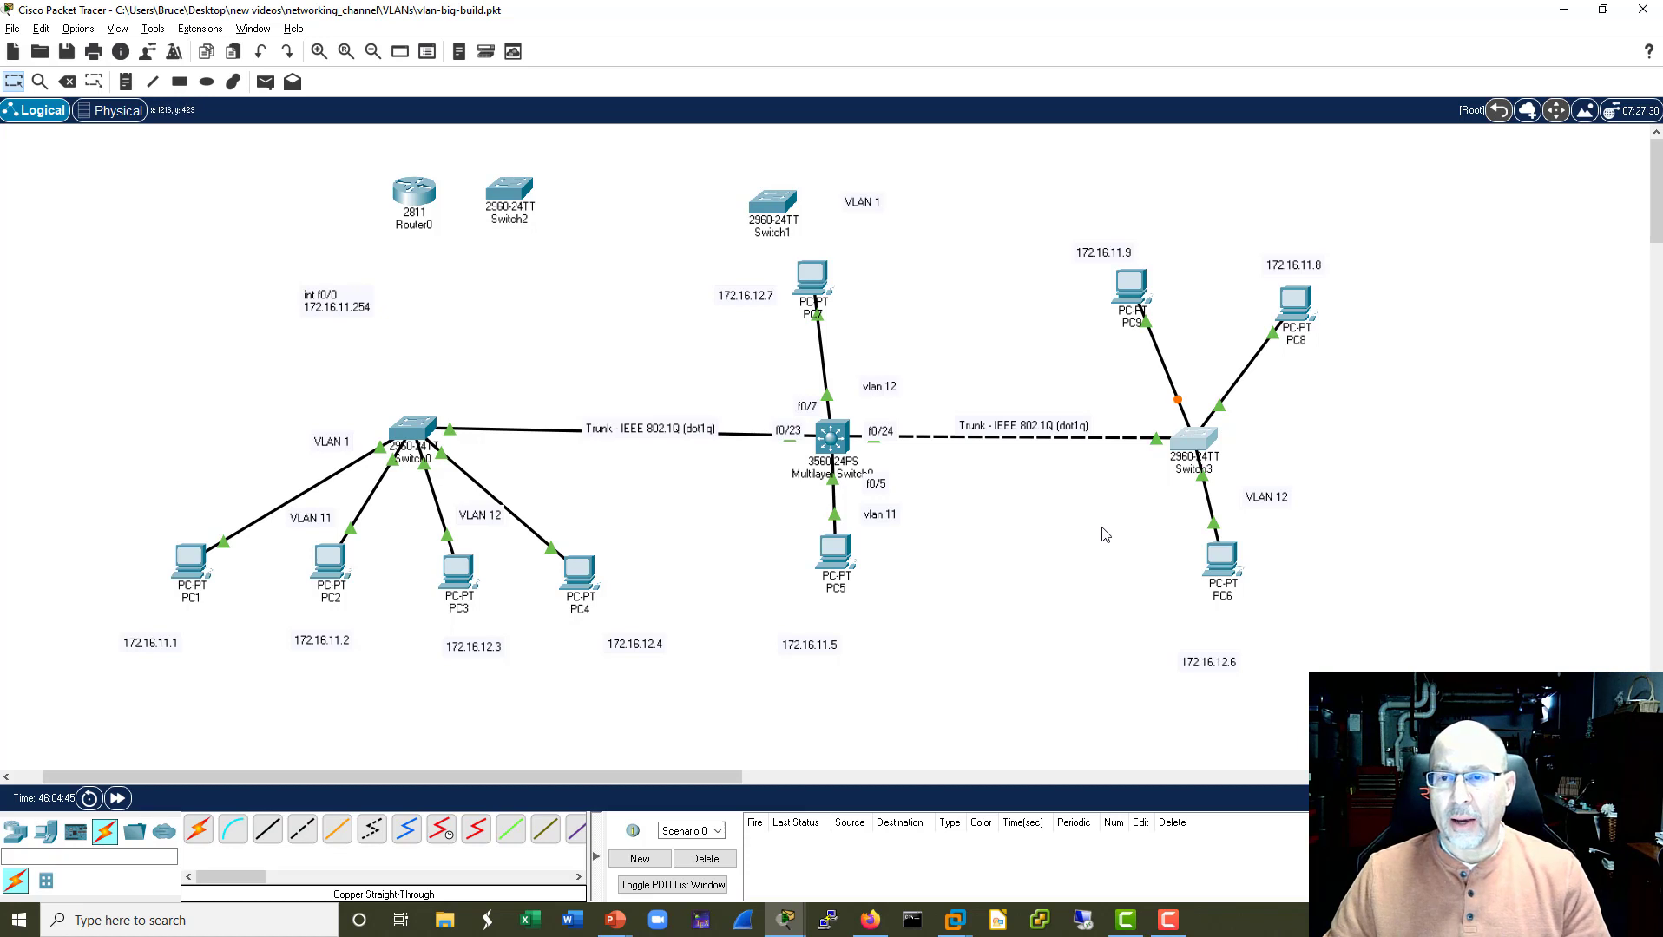
left_click(1224, 575)
left_click_drag(913, 162, 475, 154)
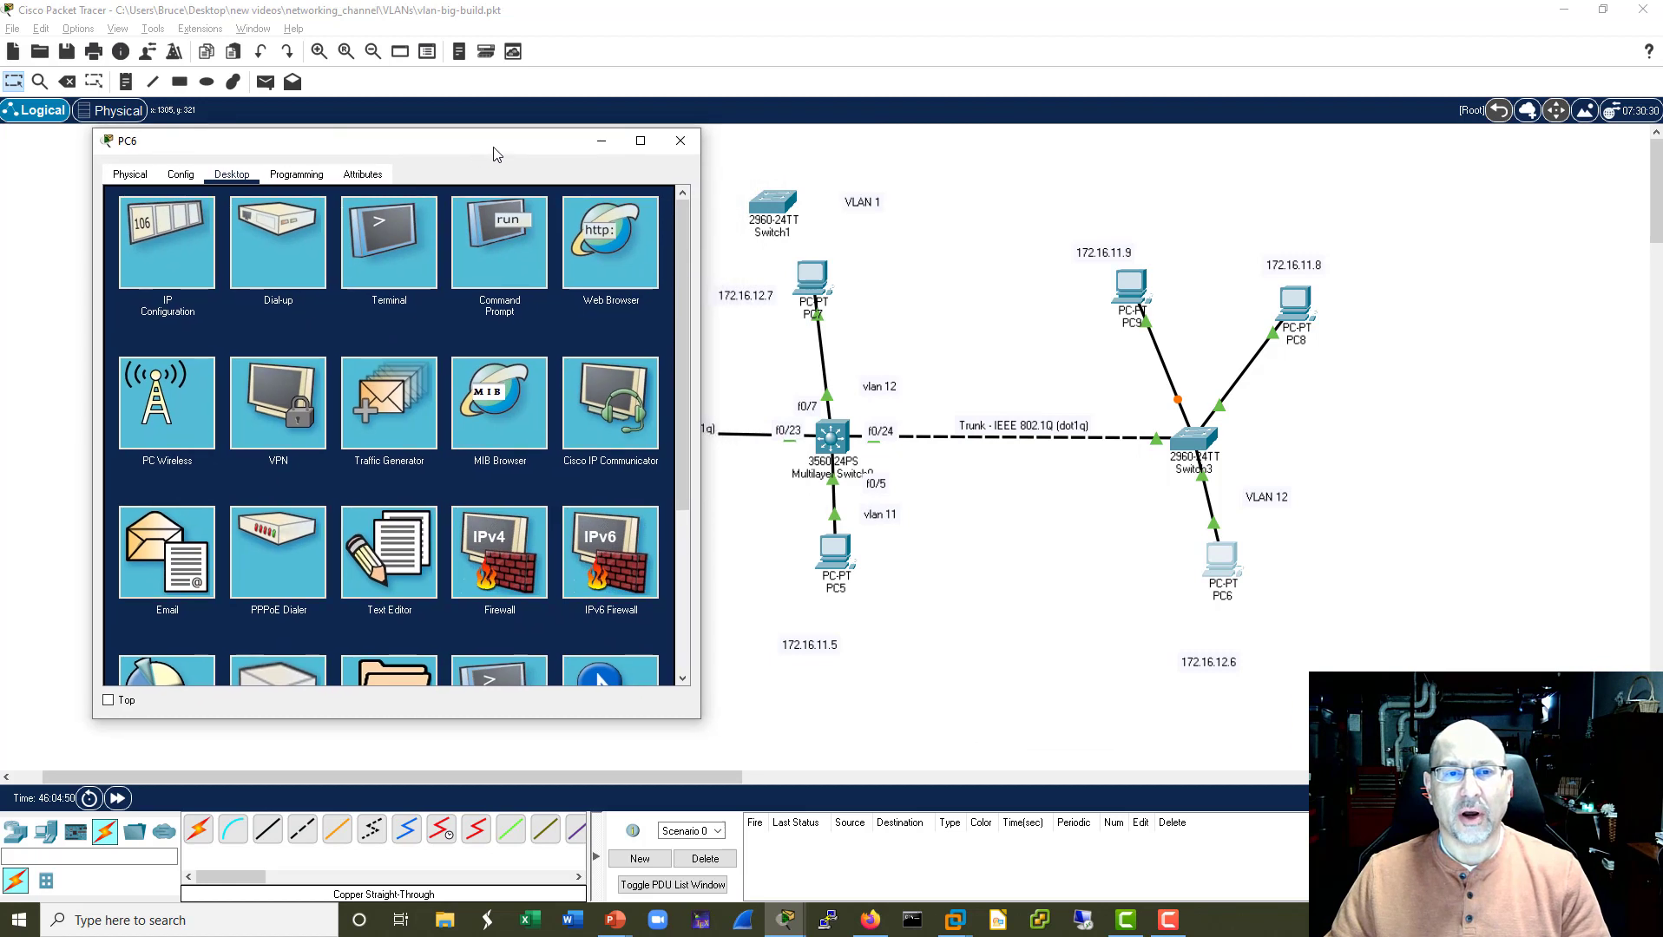
left_click(681, 141)
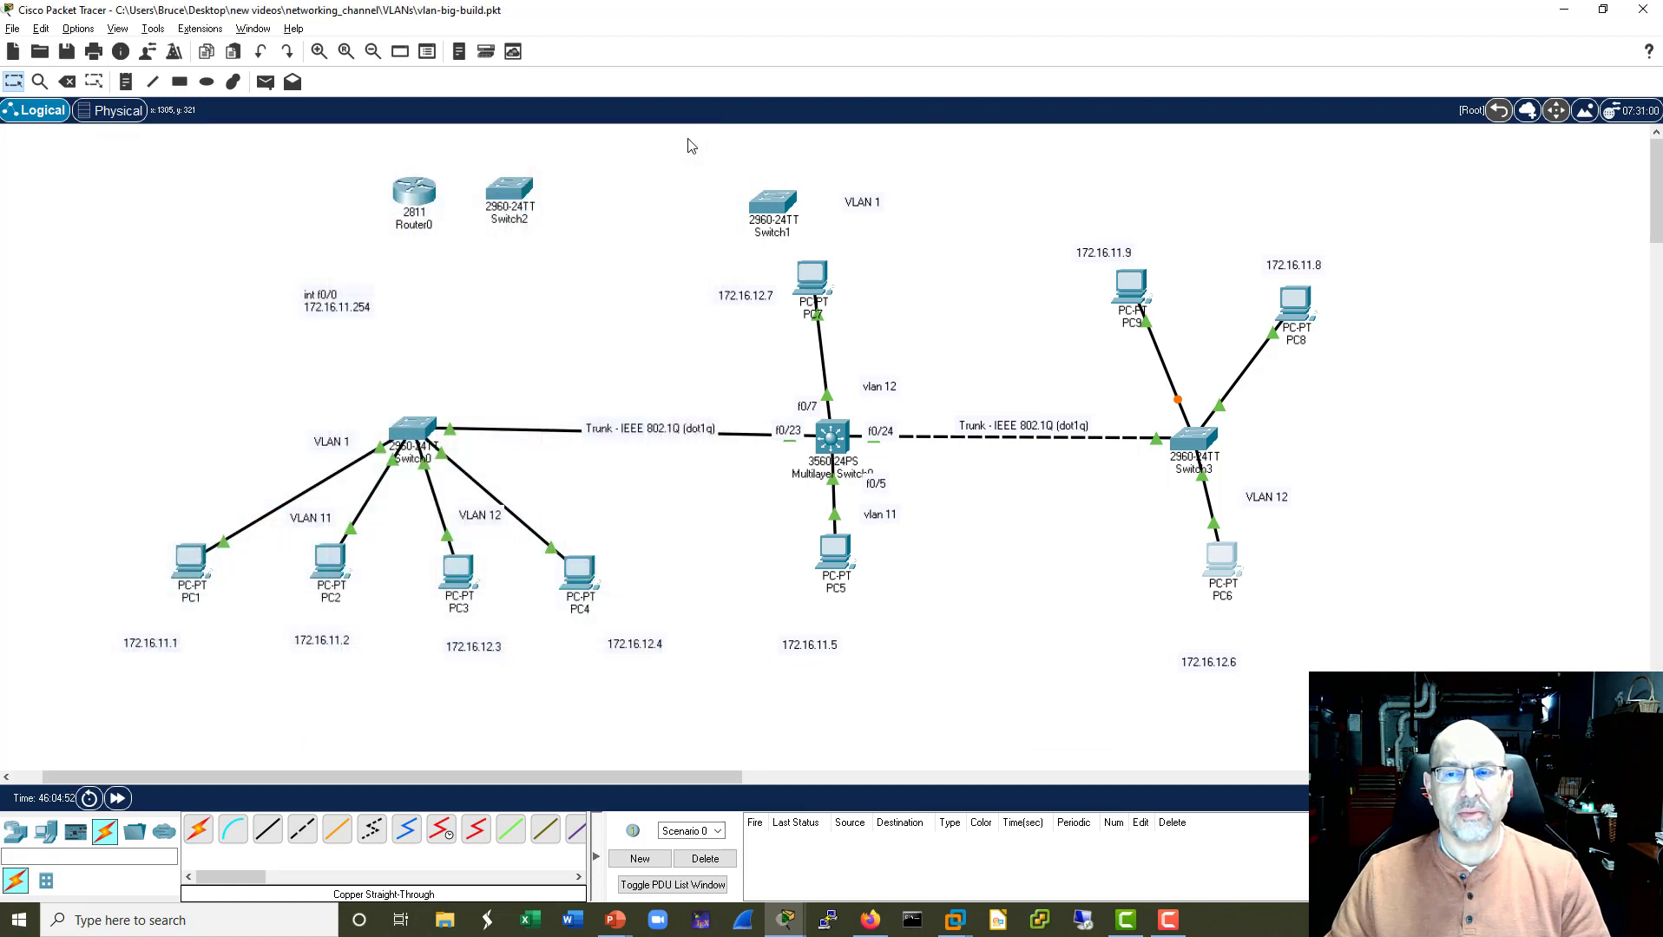
Ping PC9 at 172.16.11.9 from PC8's command prompt, and close PC8's window.
left_click_drag(1116, 291, 1101, 298)
left_click(1299, 295)
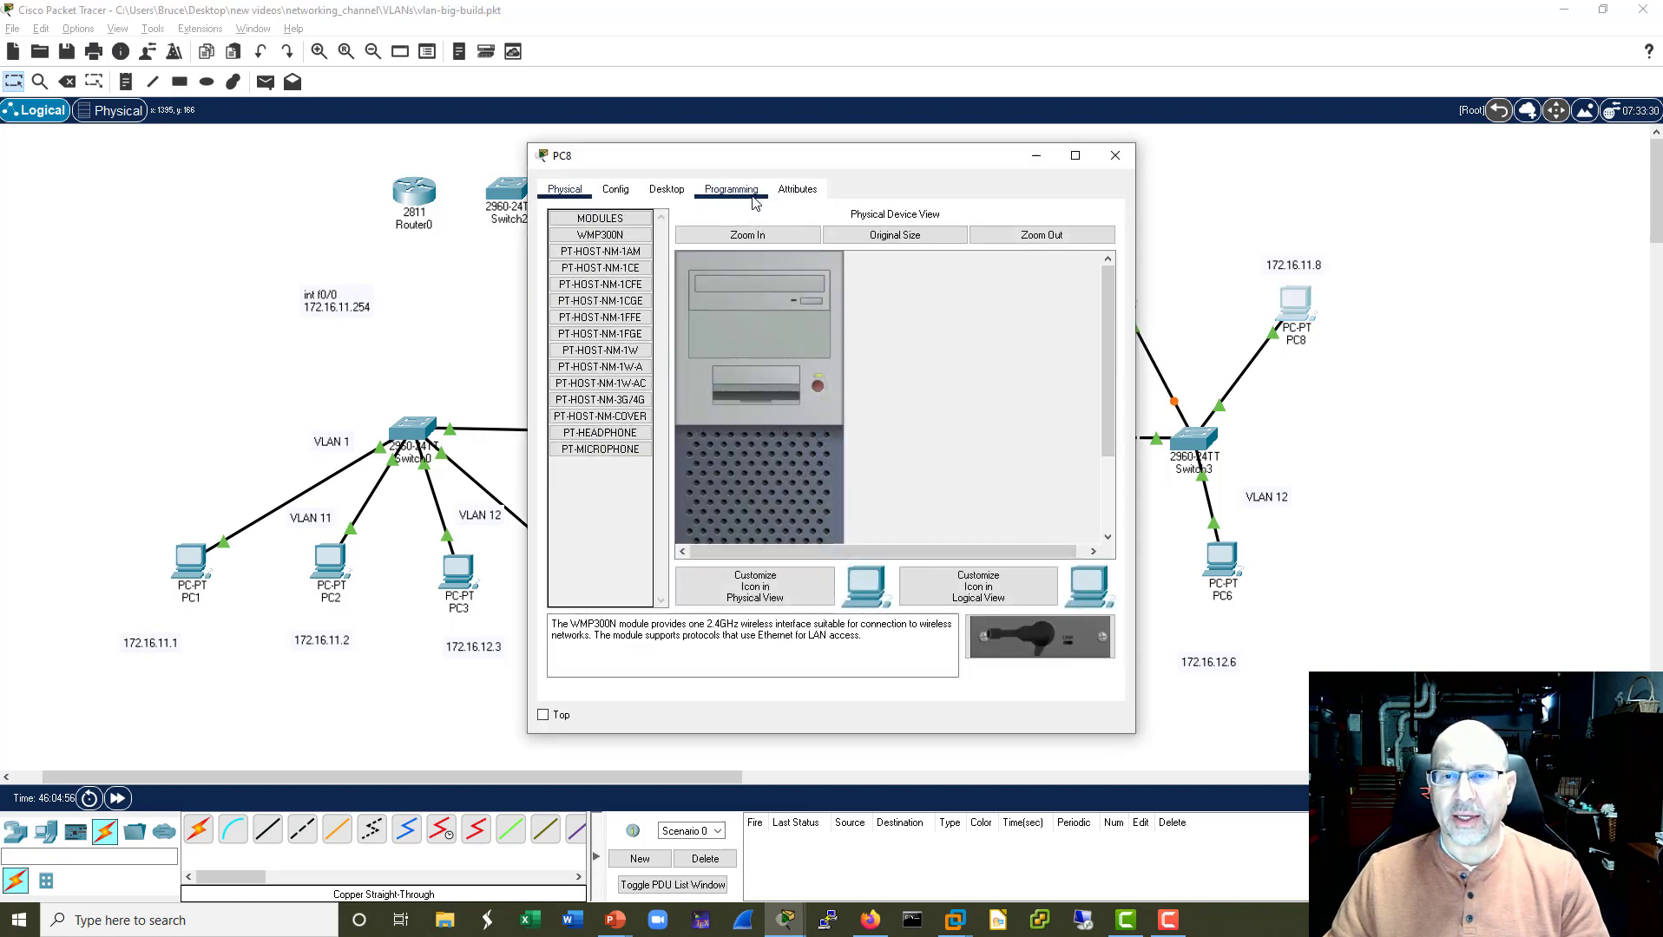
left_click_drag(875, 158, 637, 142)
left_click(429, 171)
left_click(691, 241)
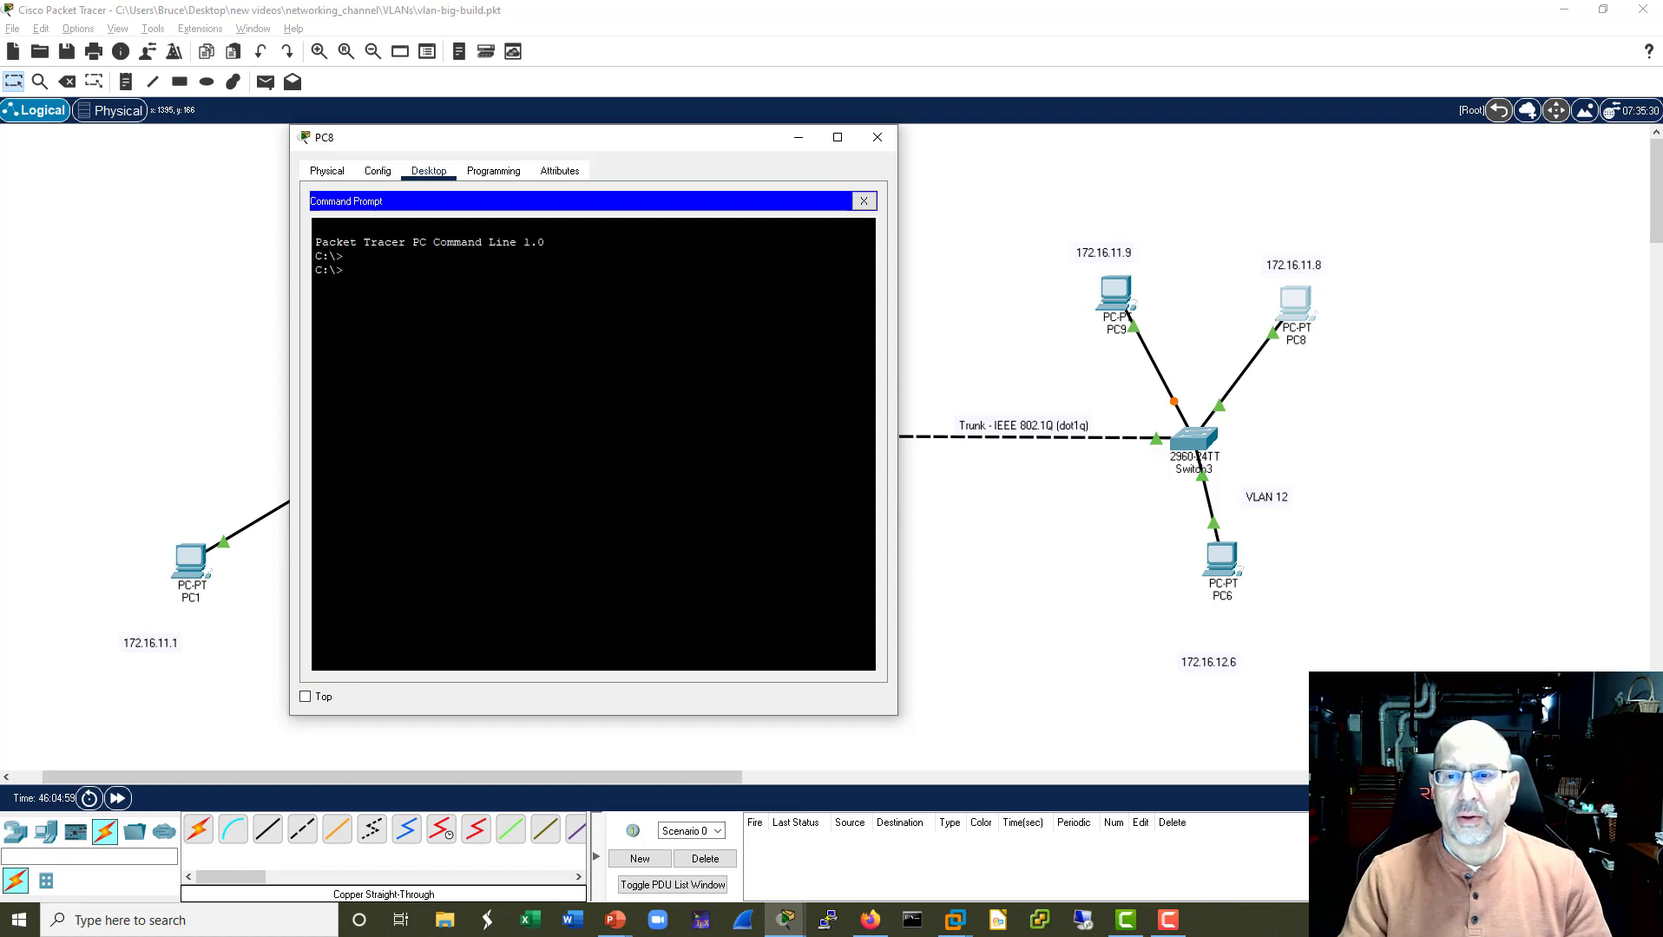
type("ping 172.16.11.9")
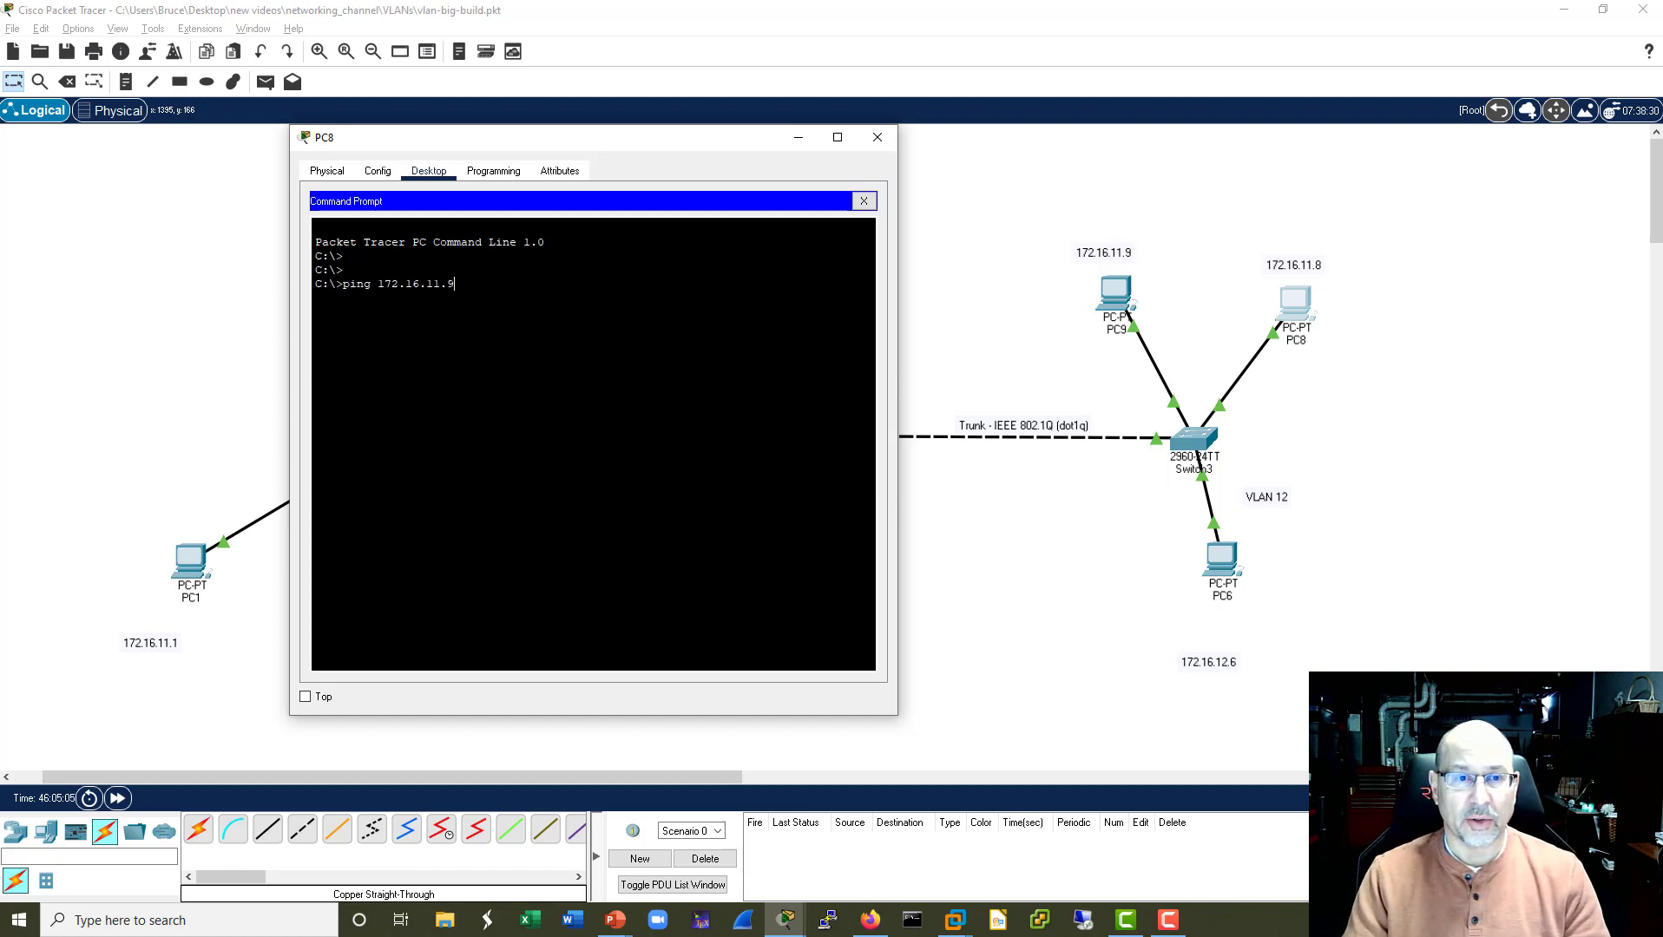
key("Return")
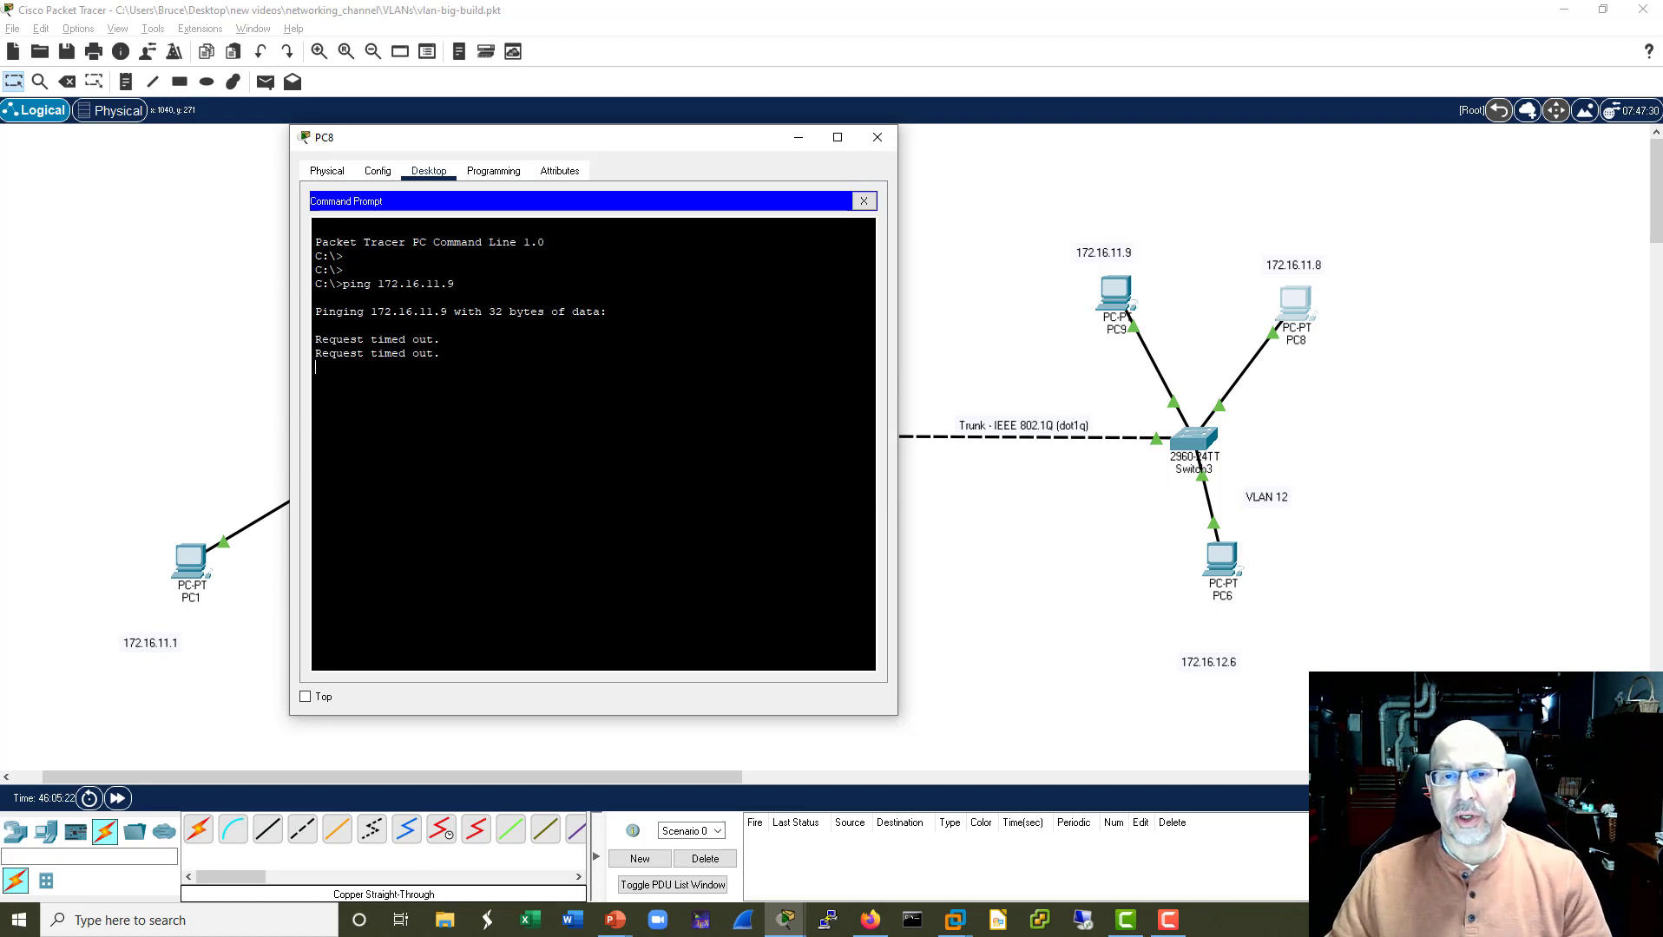
left_click_drag(720, 146, 579, 149)
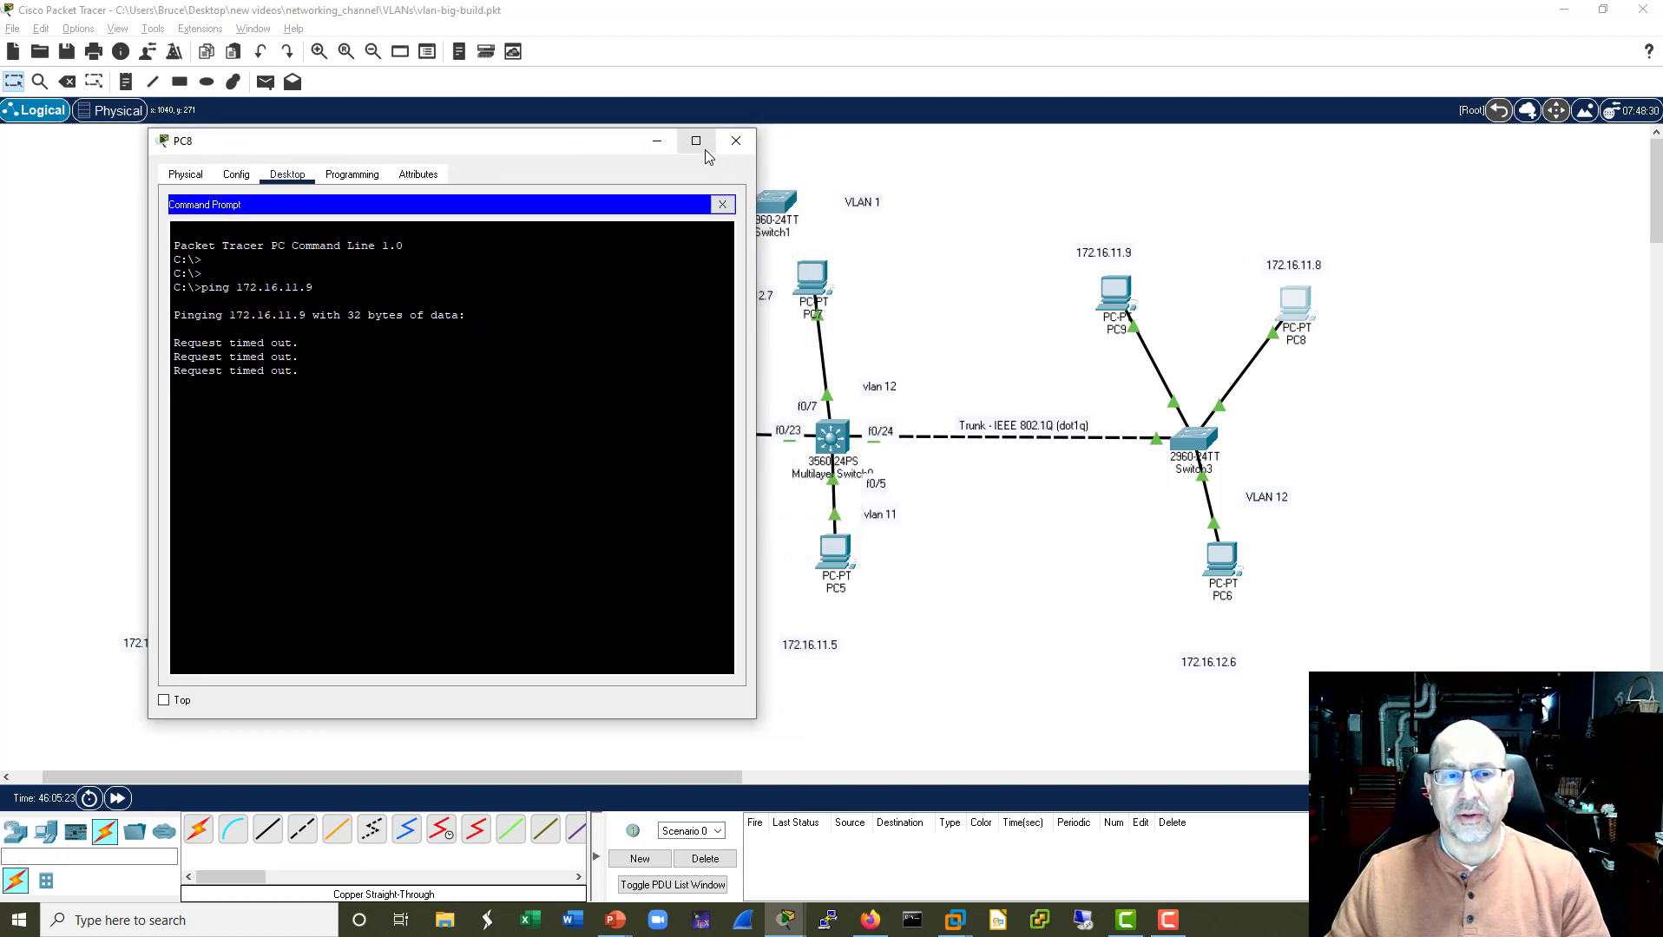
left_click(736, 141)
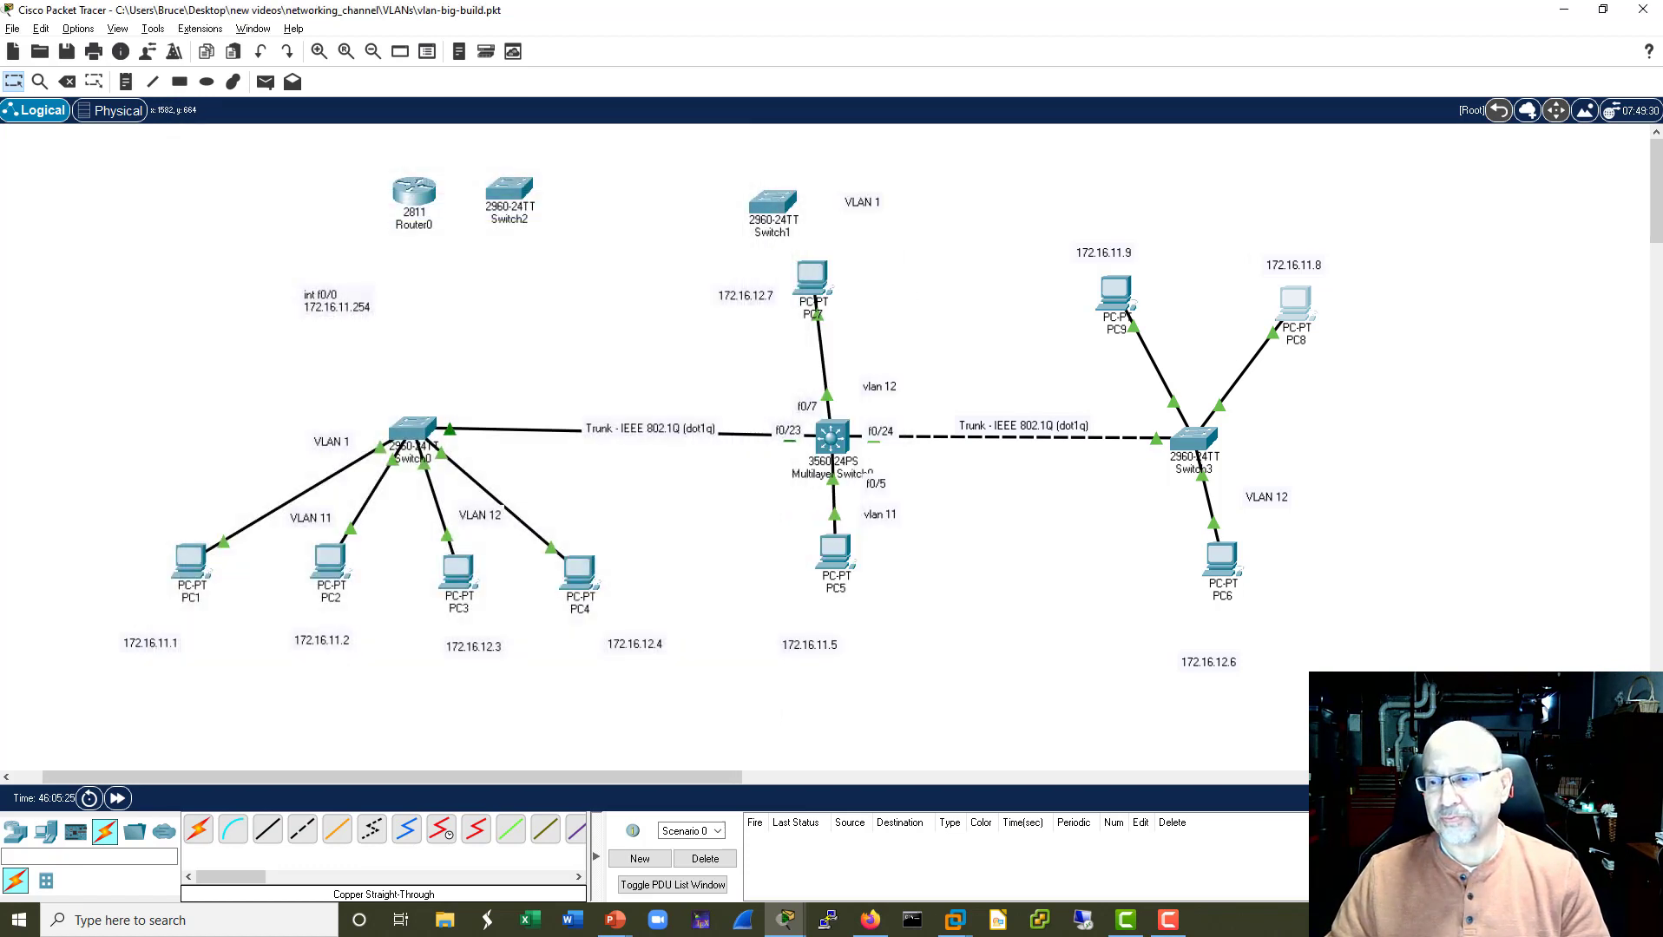
Switch to Simulation mode with the Simulation Panel undocked, and move PC8, PC9 and their IP address labels clear of it.
key("shift+s")
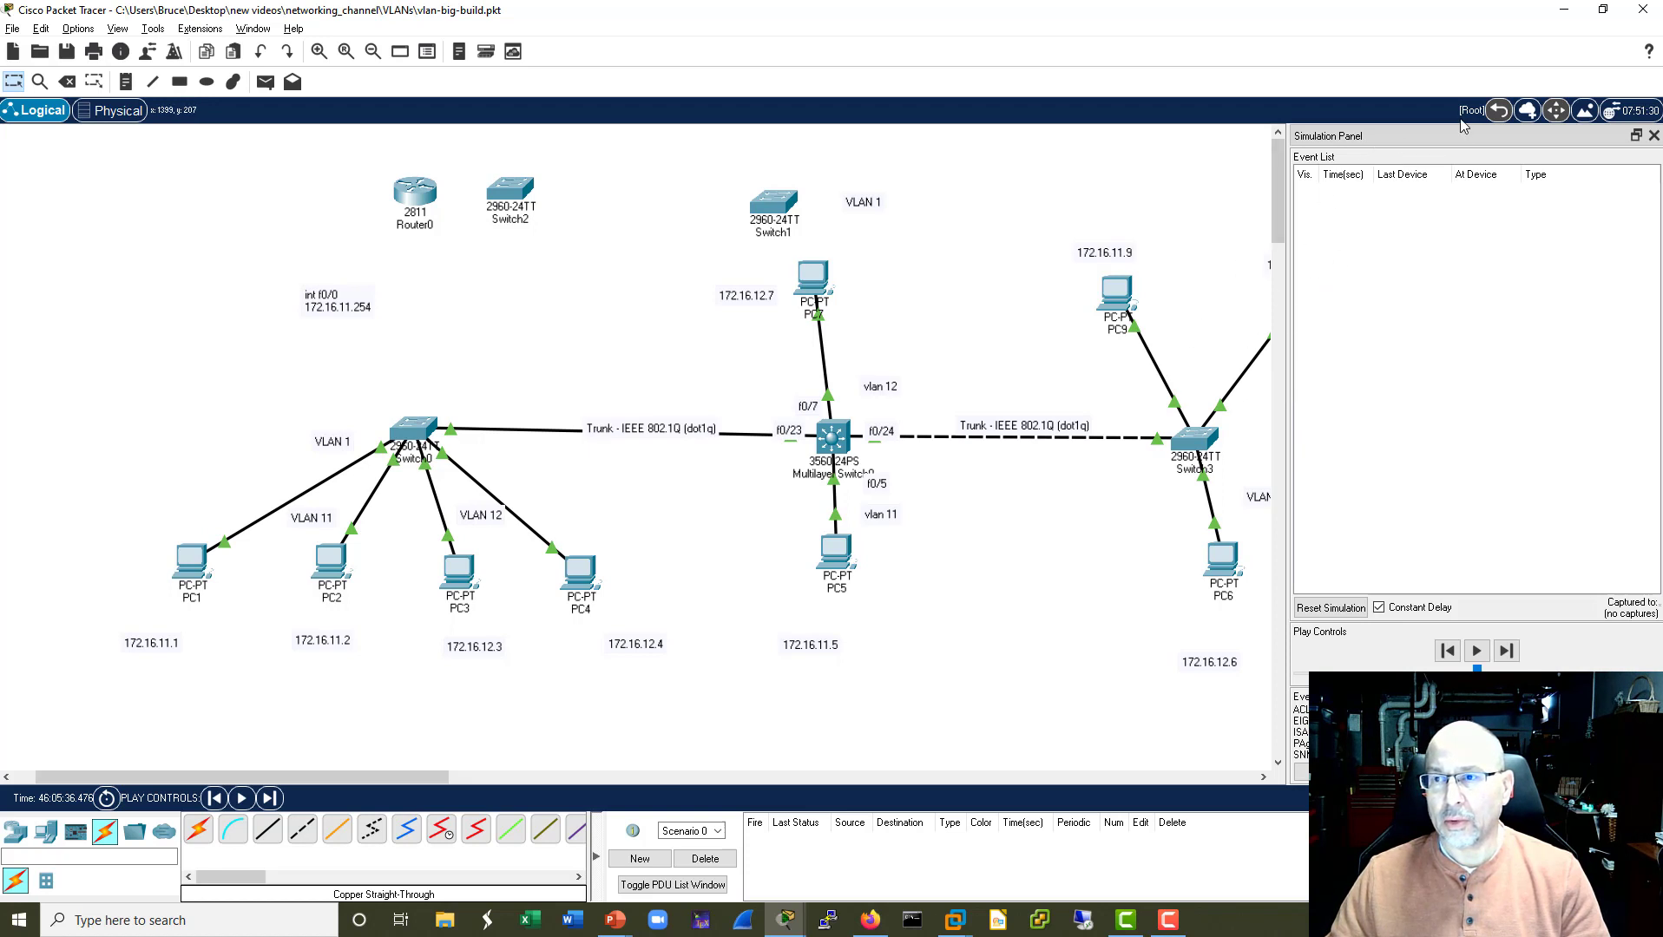
left_click_drag(1469, 154, 1510, 408)
left_click_drag(1116, 291, 1038, 262)
left_click_drag(1290, 302, 1156, 291)
left_click_drag(1296, 271, 1168, 244)
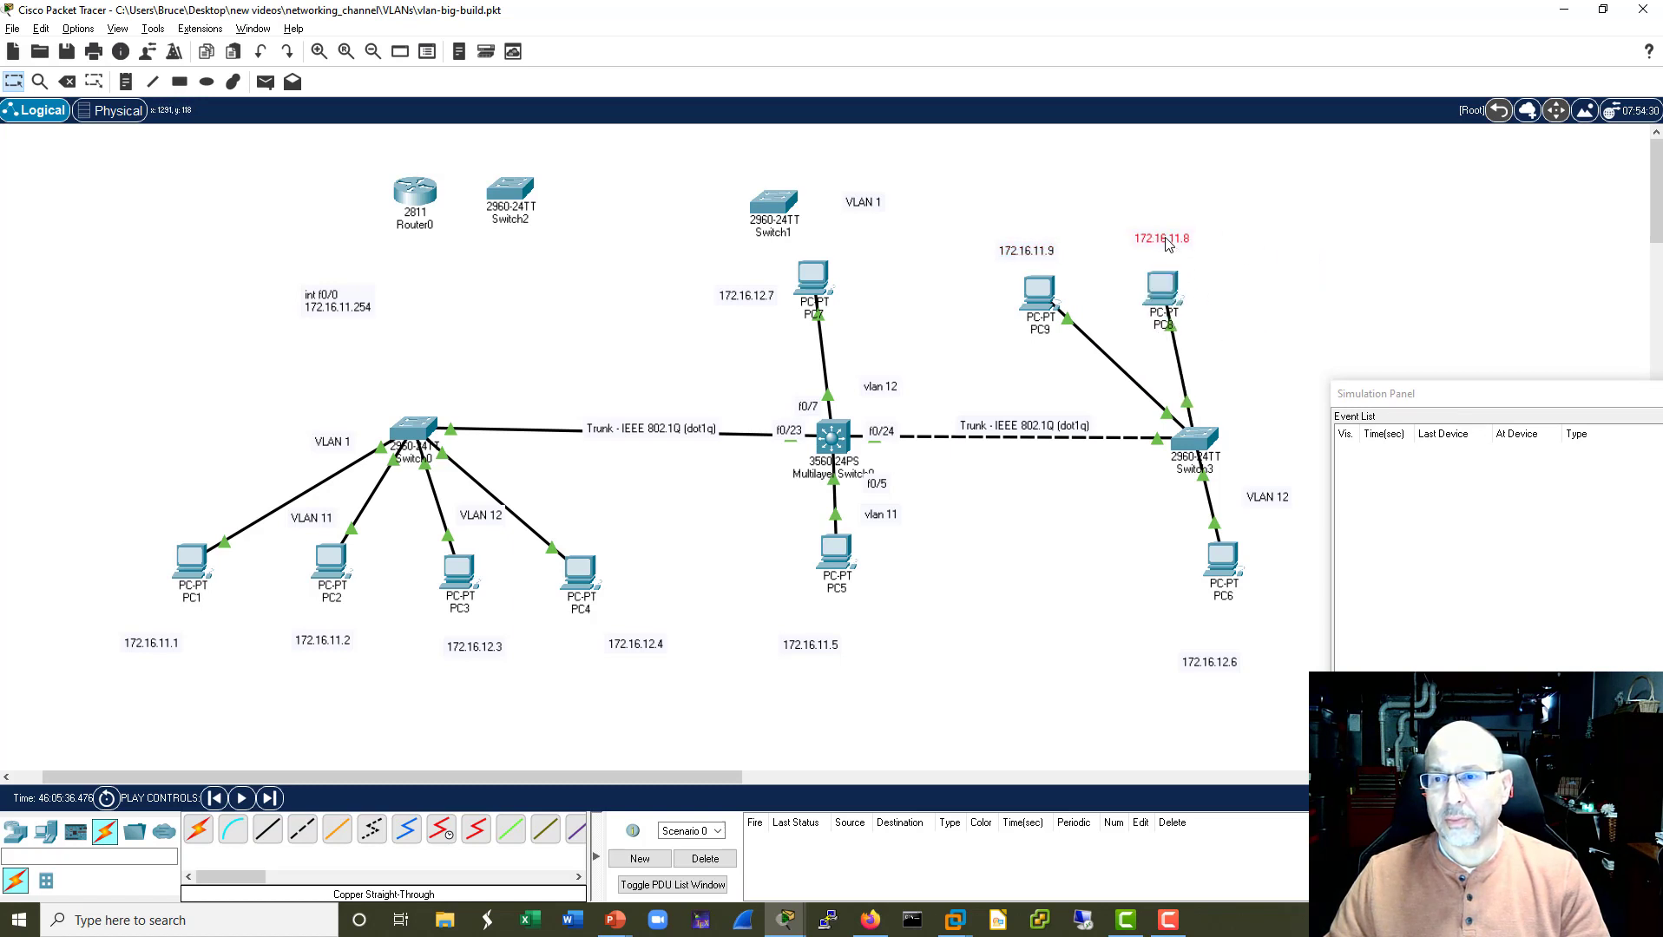
left_click_drag(1615, 393, 1565, 144)
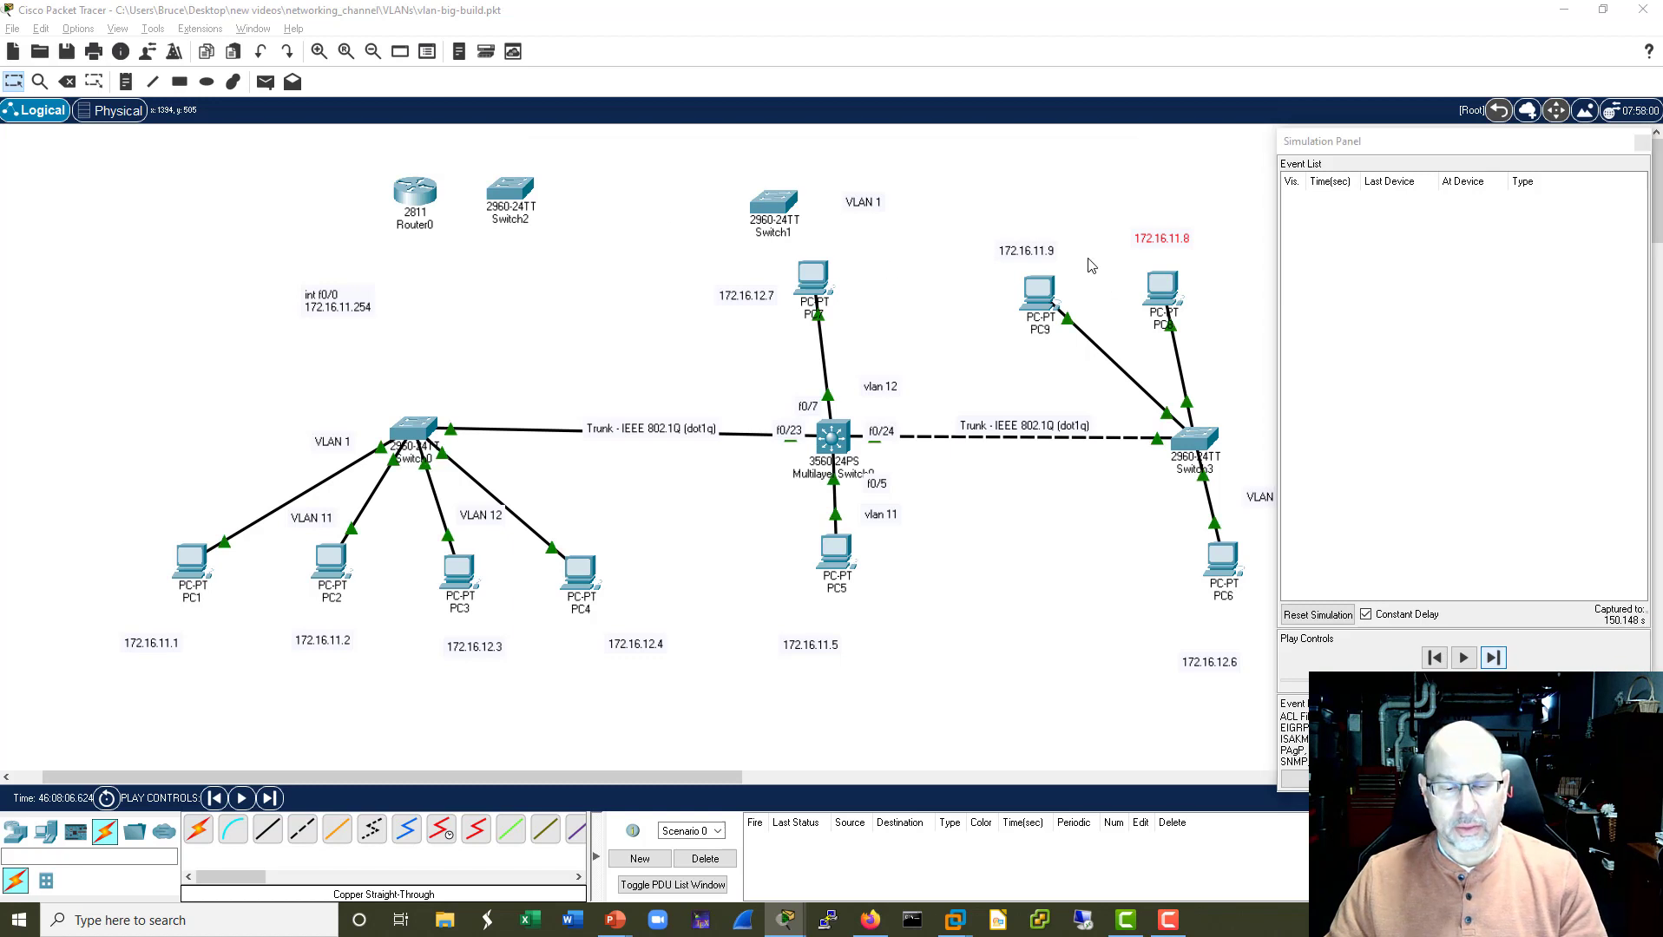
Repeat the ping to 172.16.11.9 from PC8 and advance the simulation two events to trace its ICMP packets.
left_click(1161, 287)
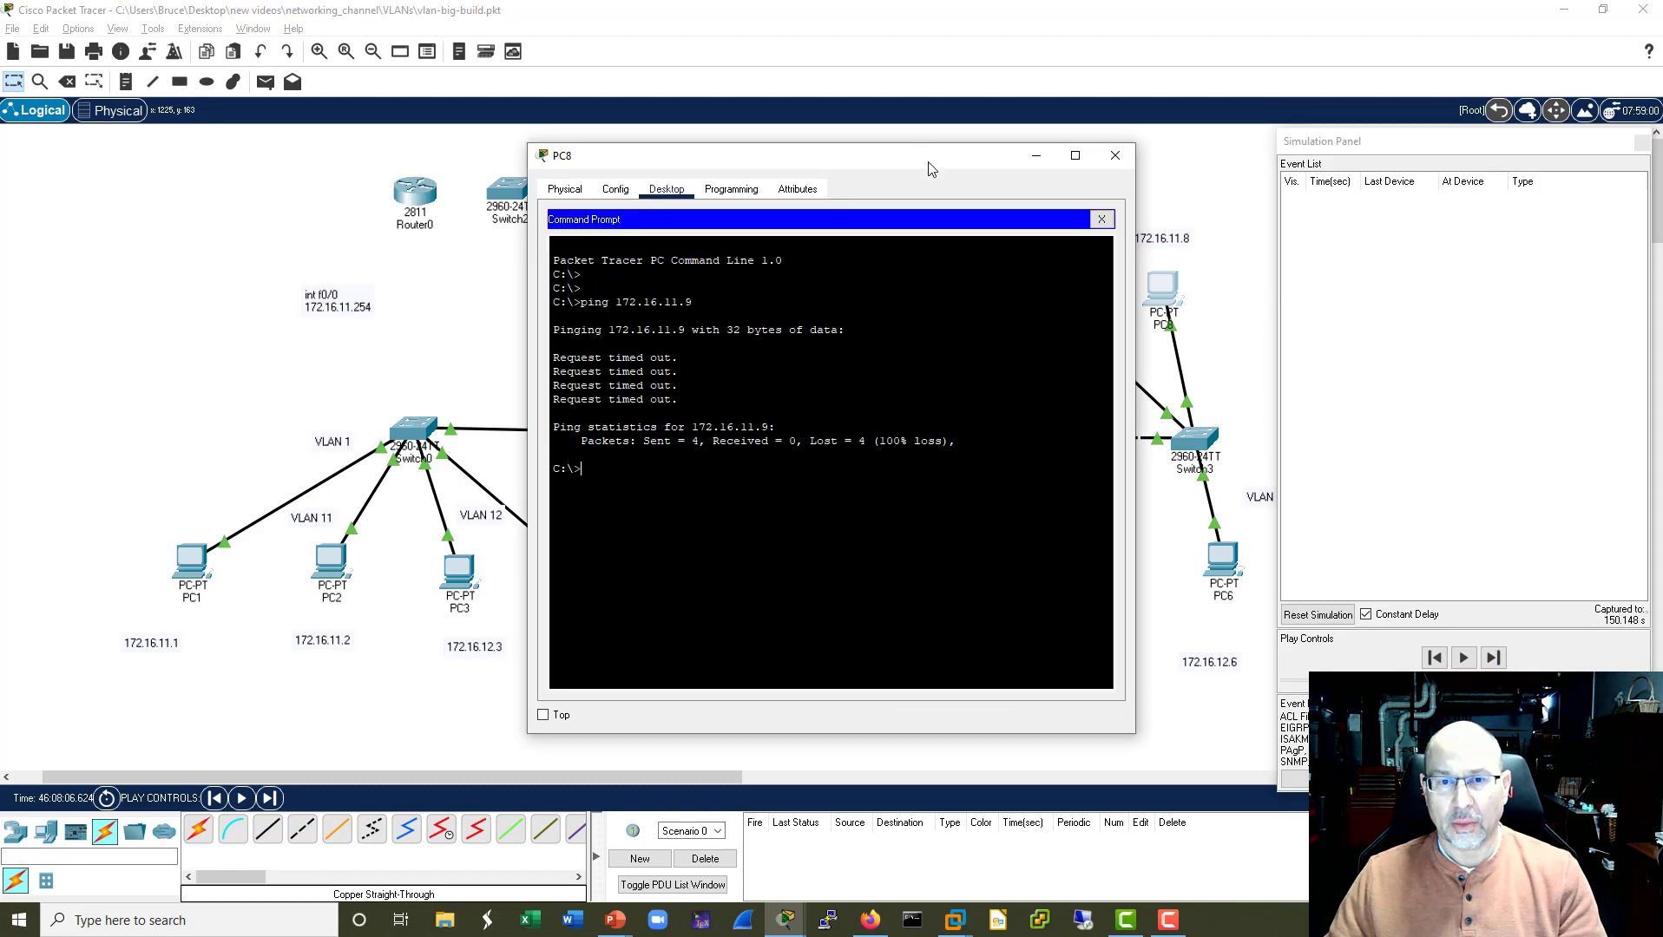
left_click_drag(932, 168, 537, 150)
key("Up")
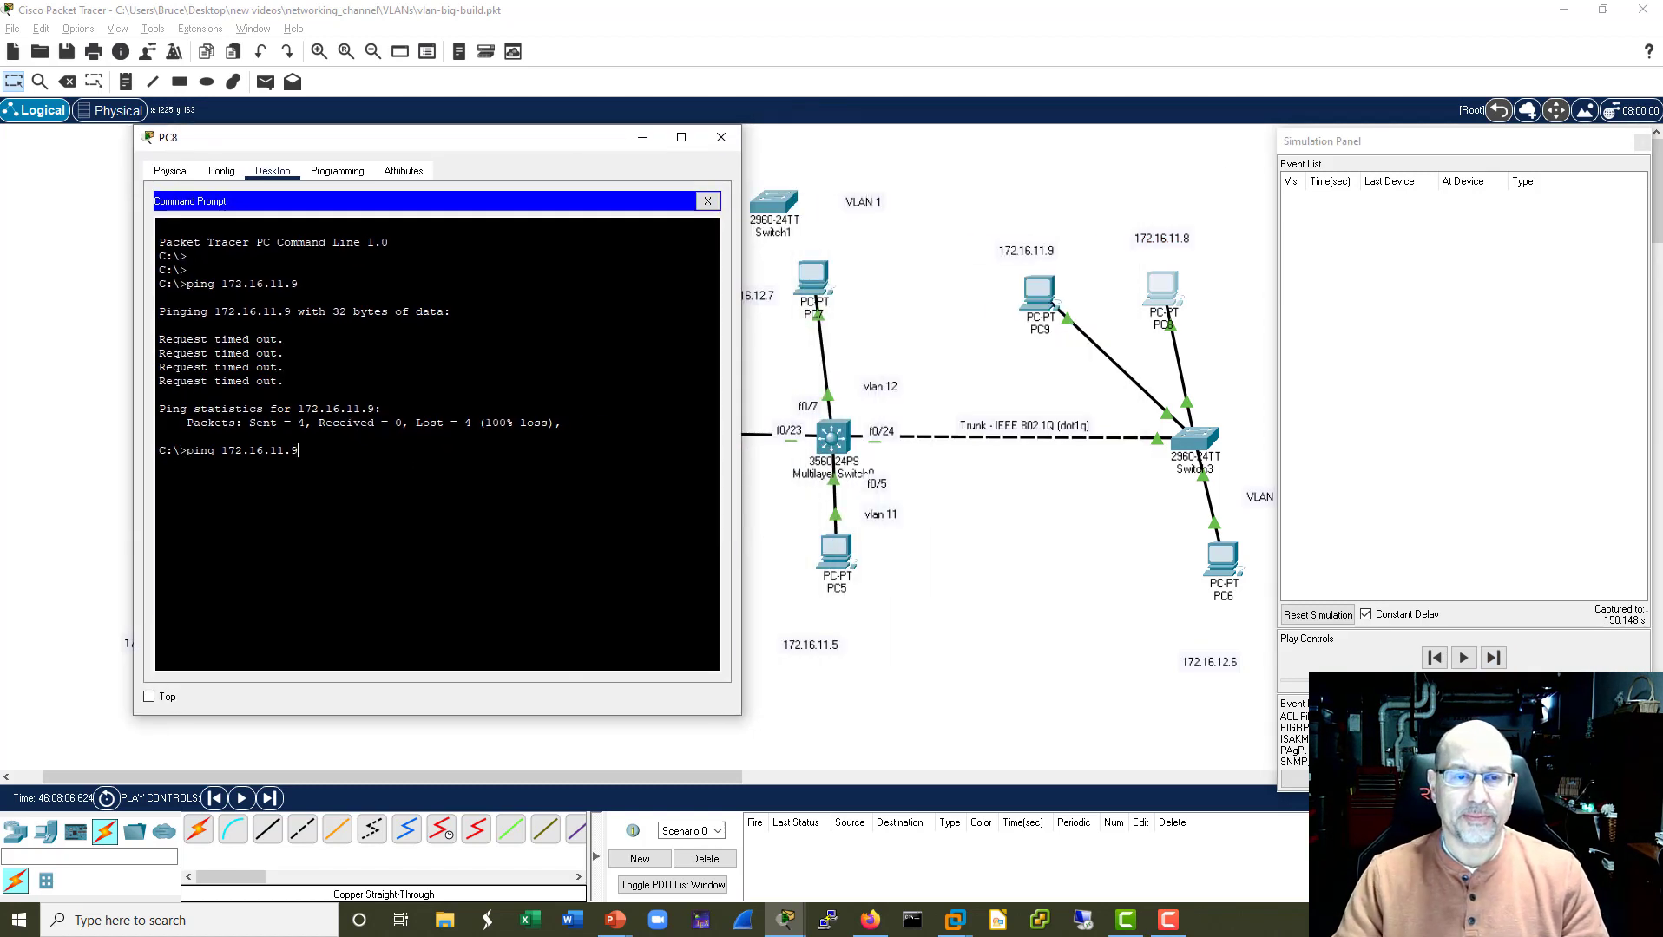
key("Return")
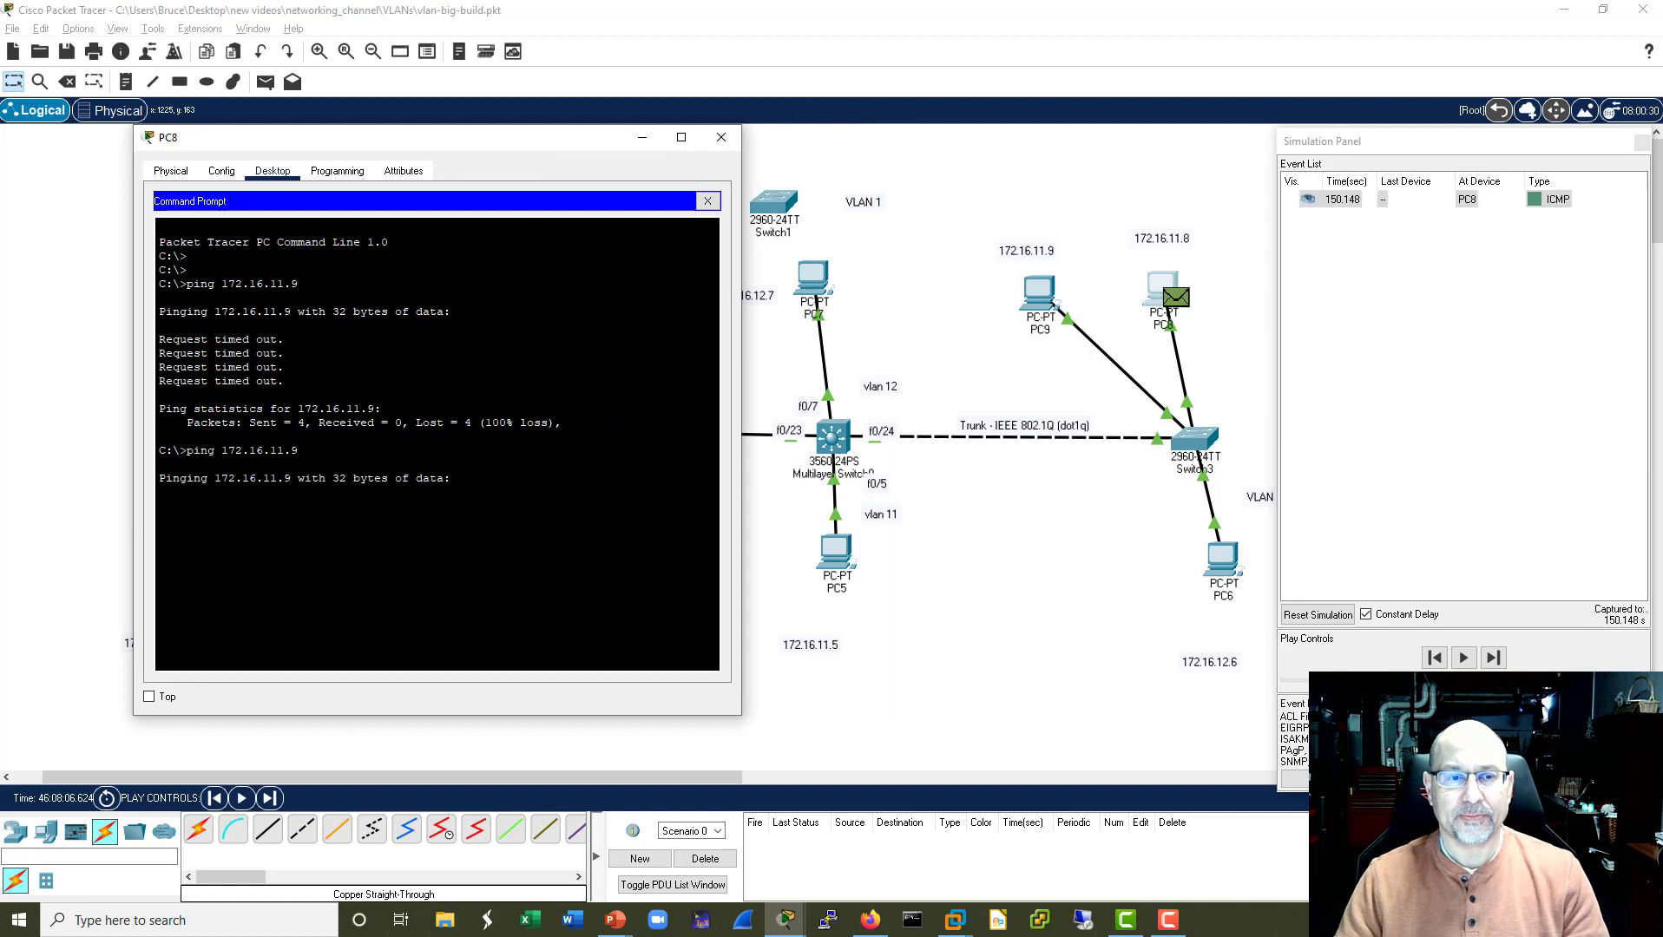
left_click(1490, 658)
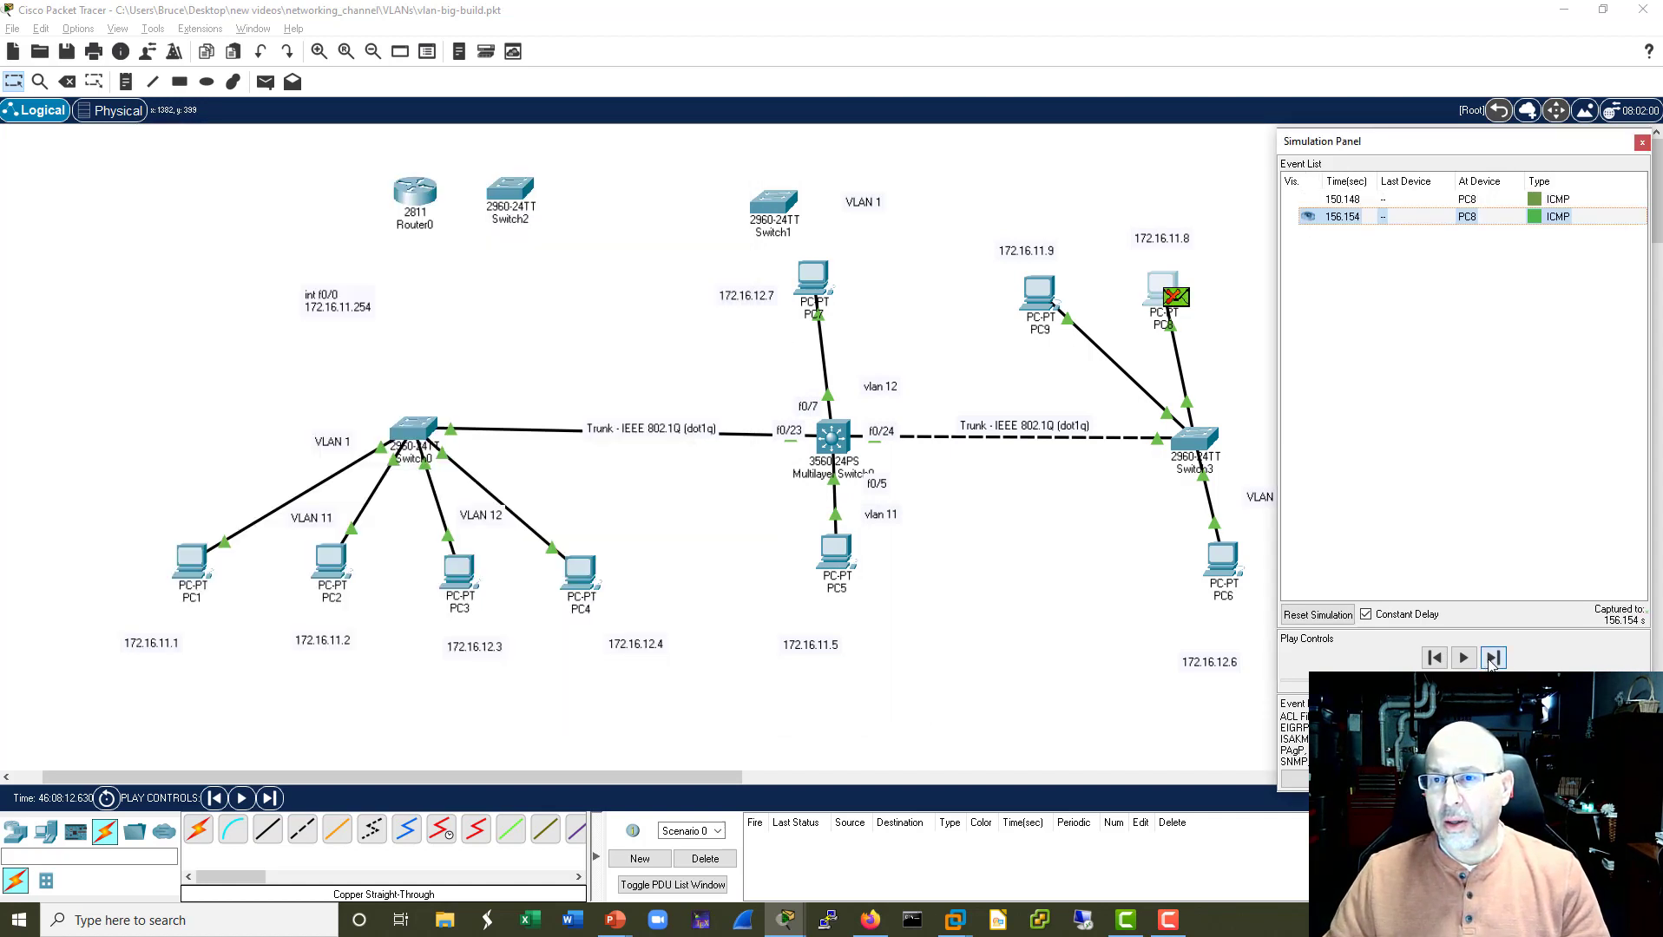
left_click(1493, 658)
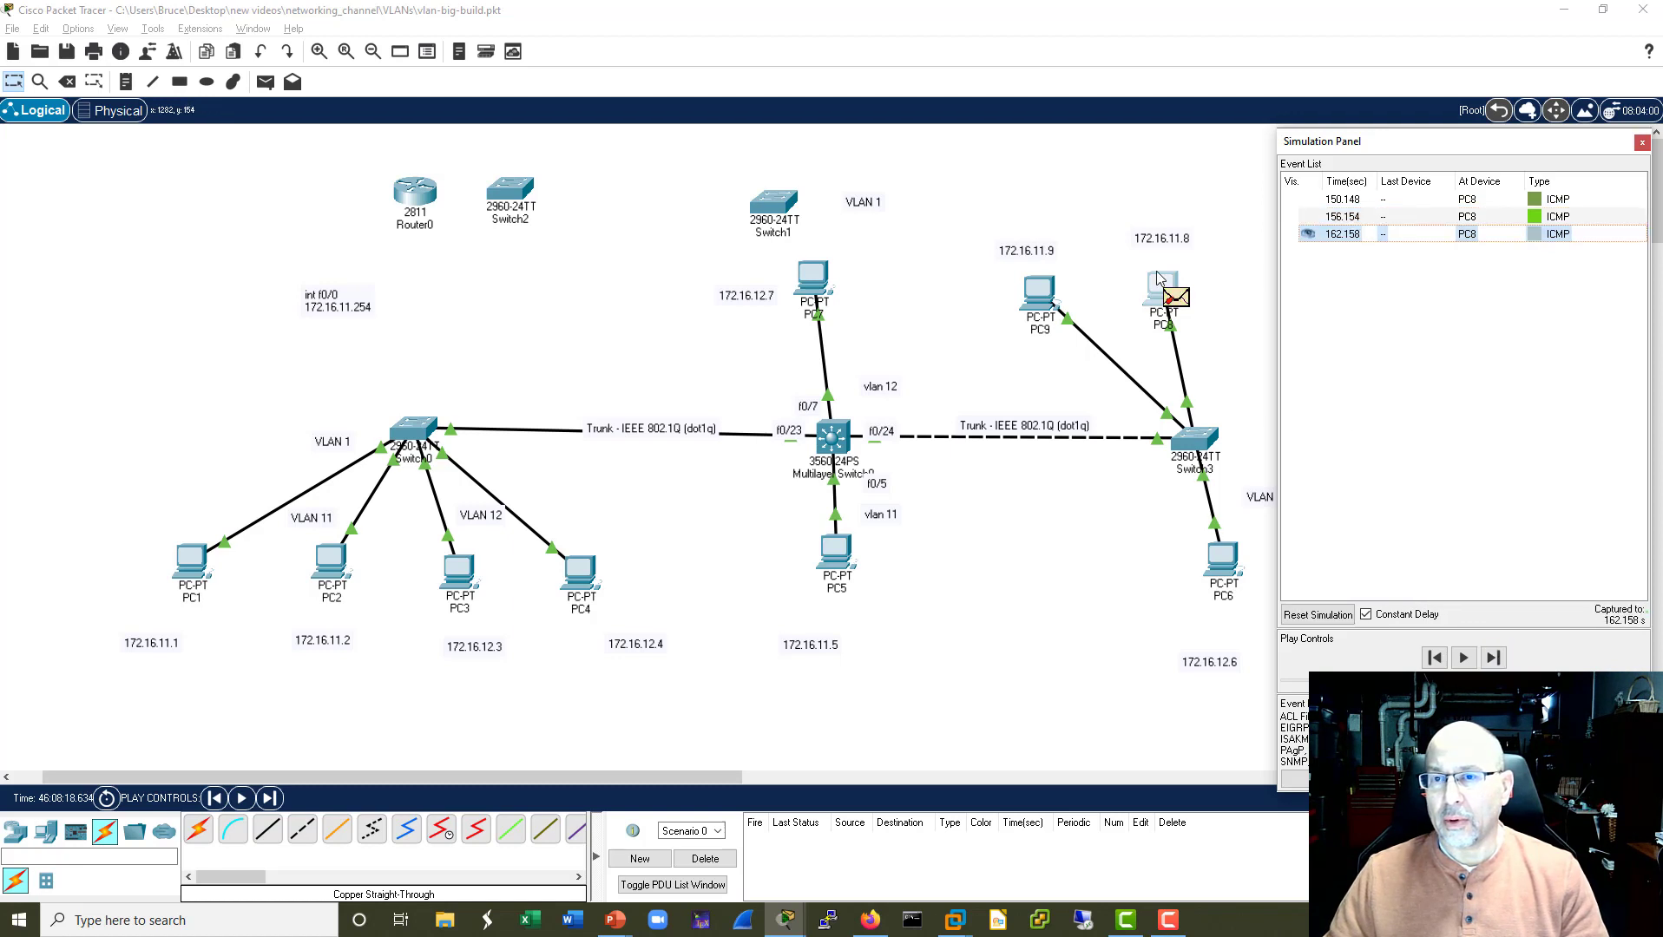
Give PC8's FastEthernet0 the static IPv4 address 172.16.11.8 with subnet mask 255.255.255.0.
left_click(1160, 283)
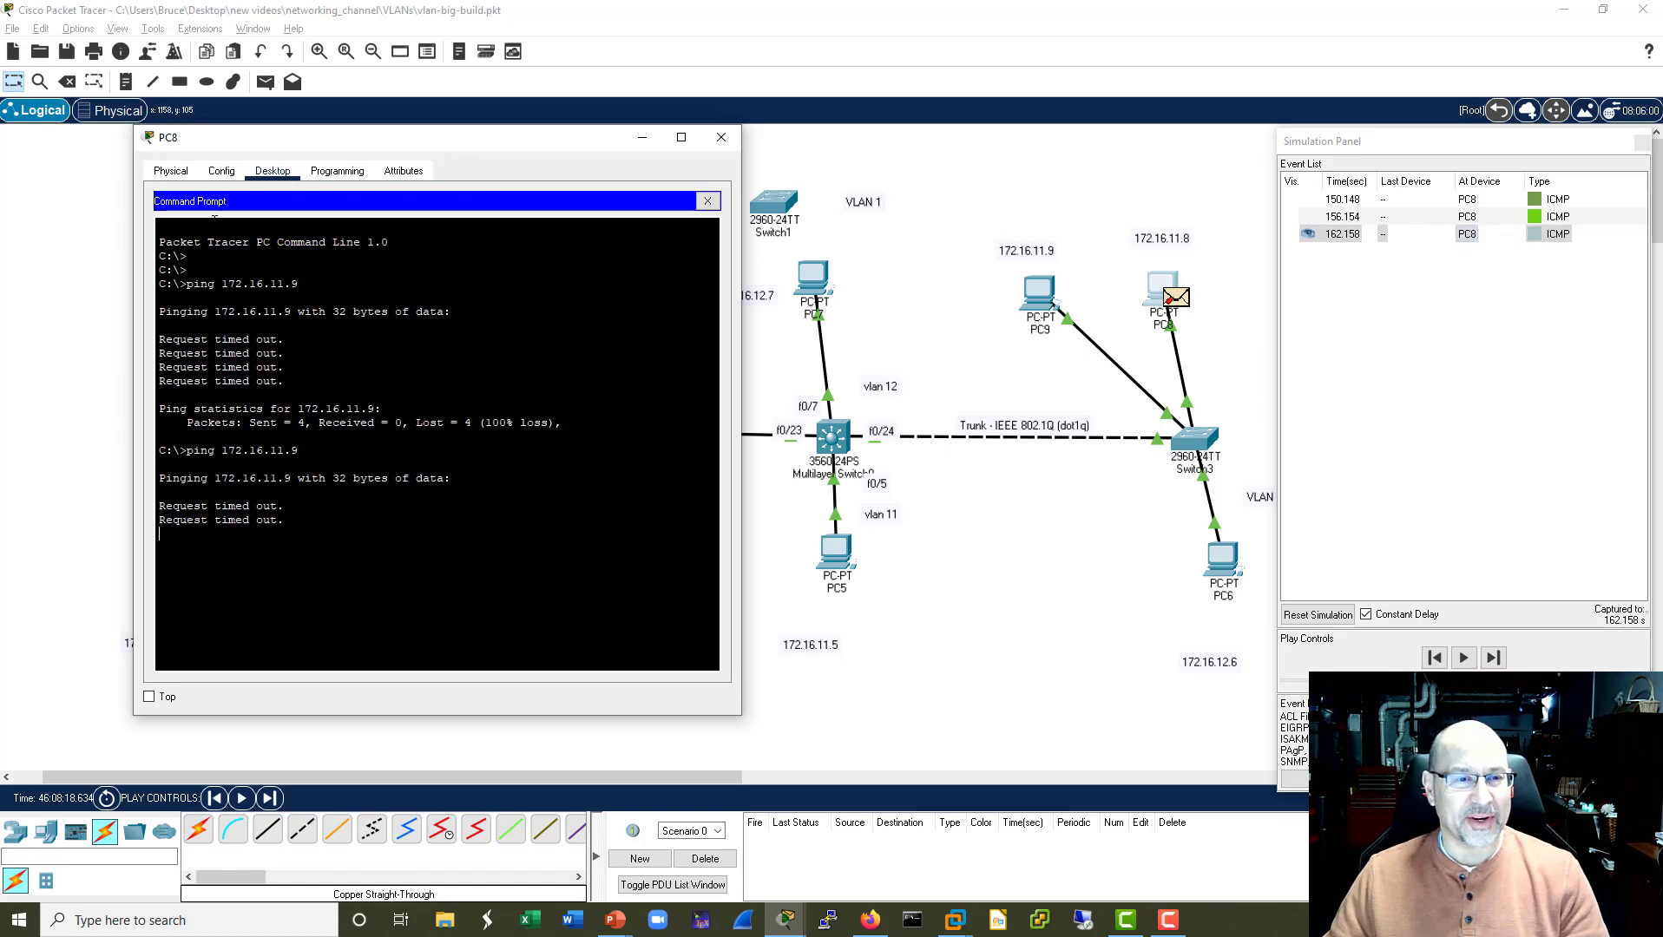
left_click(222, 171)
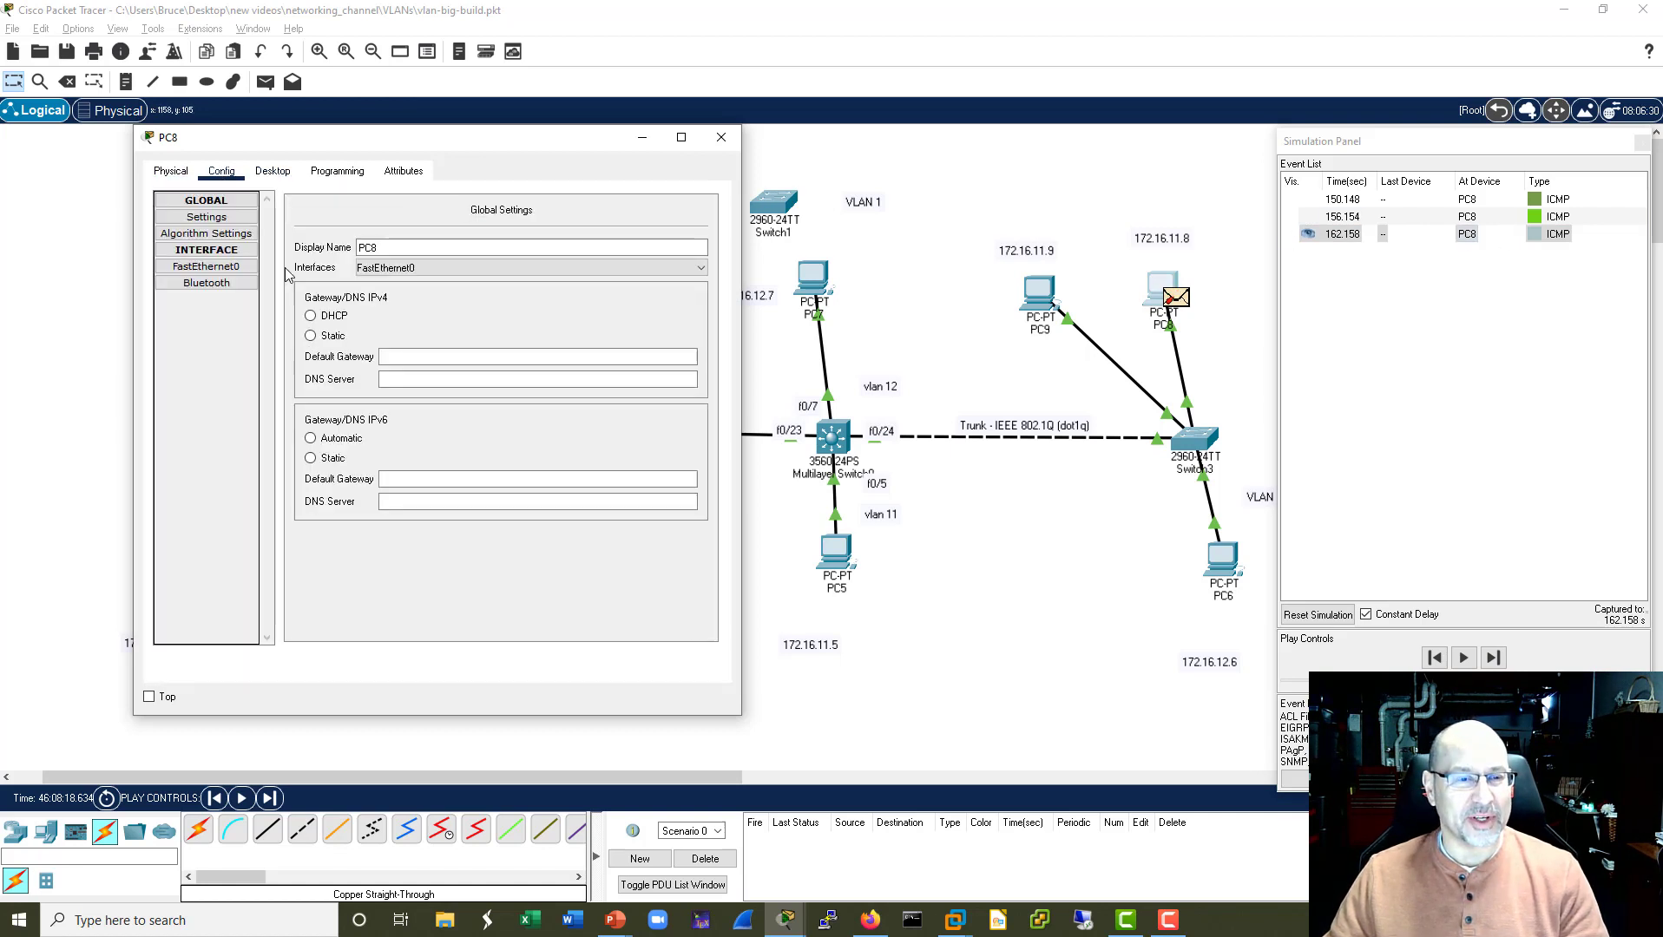
left_click(207, 266)
left_click(589, 343)
type("192")
key("BackSpace")
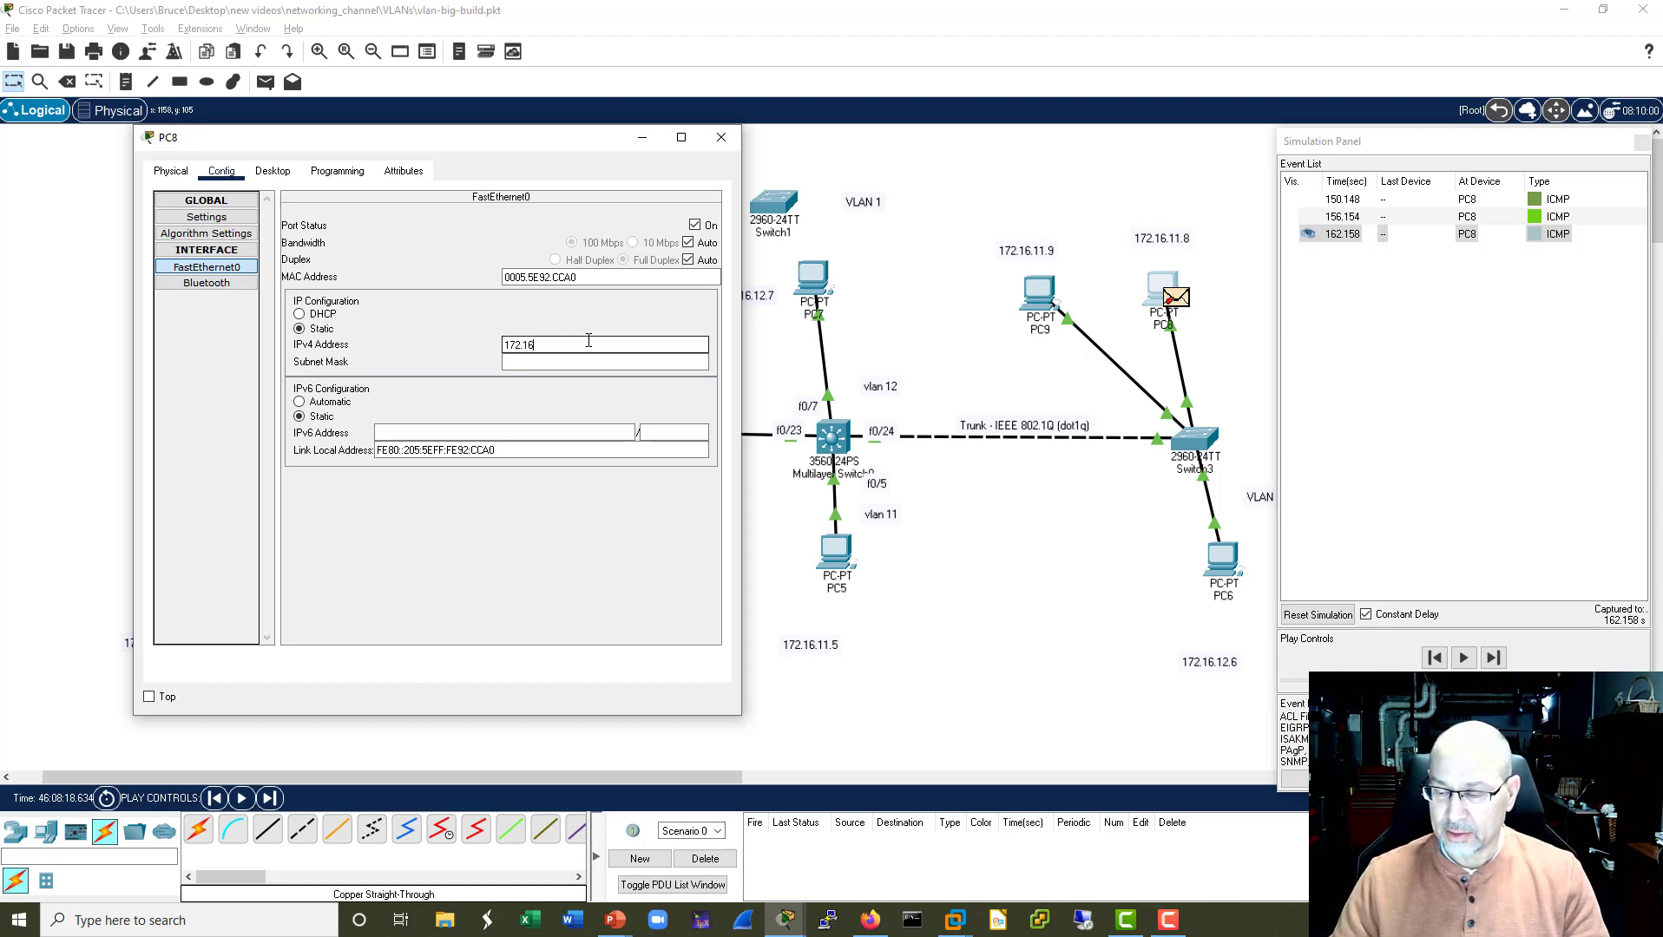
type("172.16.11.")
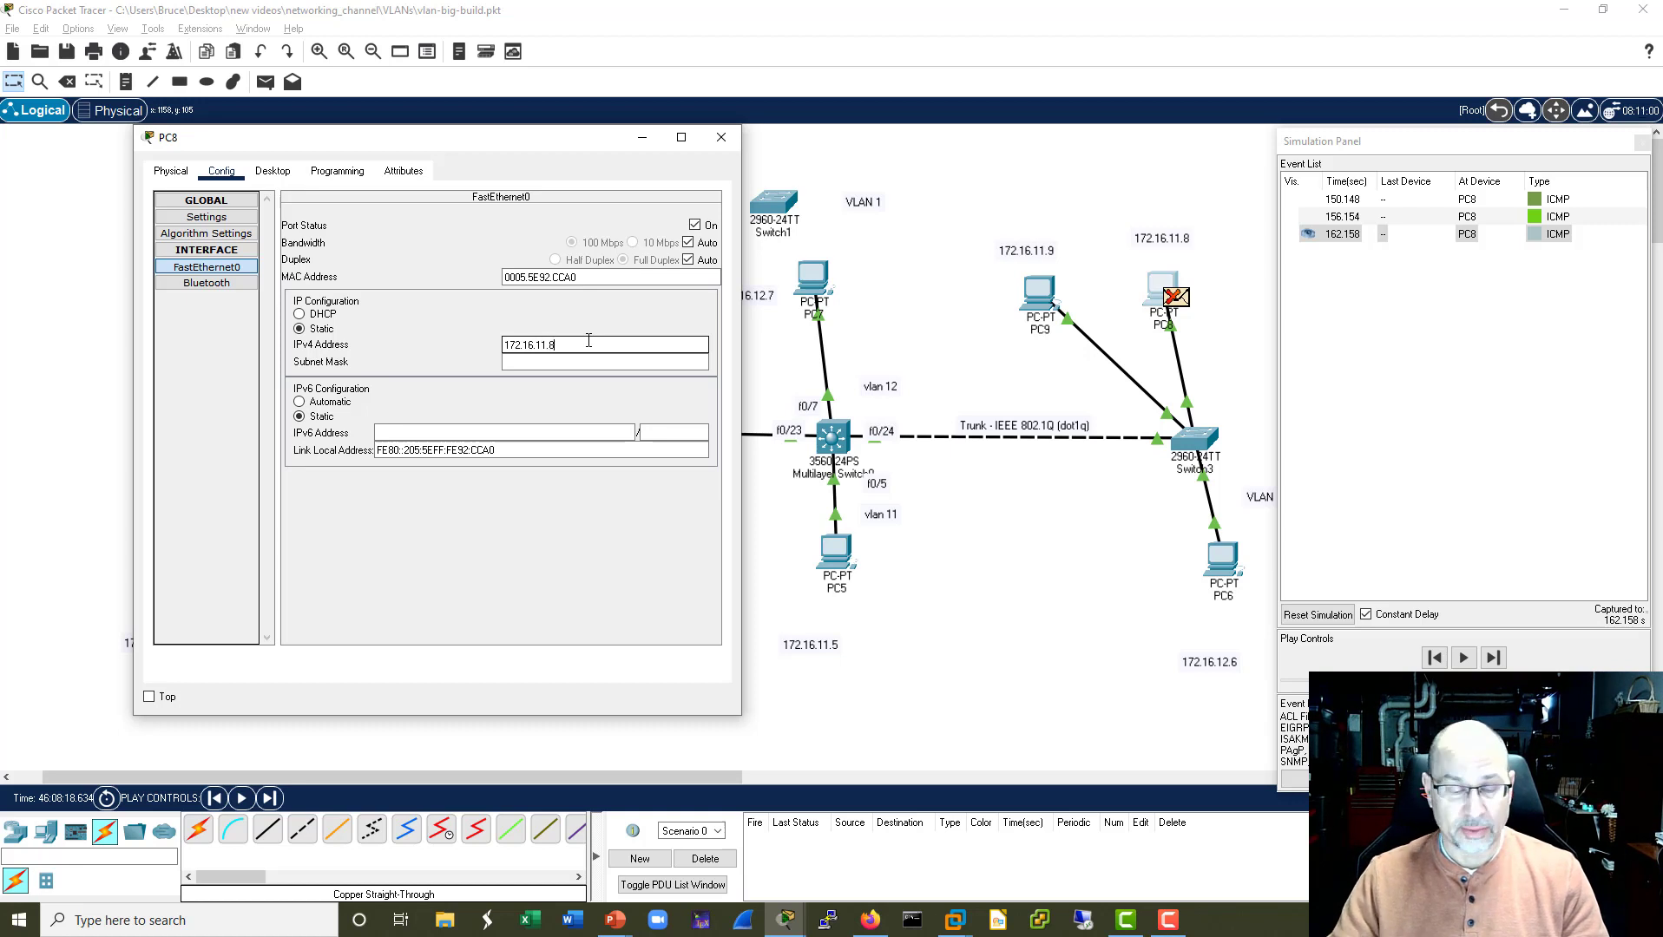
type("8")
key("Tab")
key("BackSpace")
key("BackSpace")
key("BackSpace")
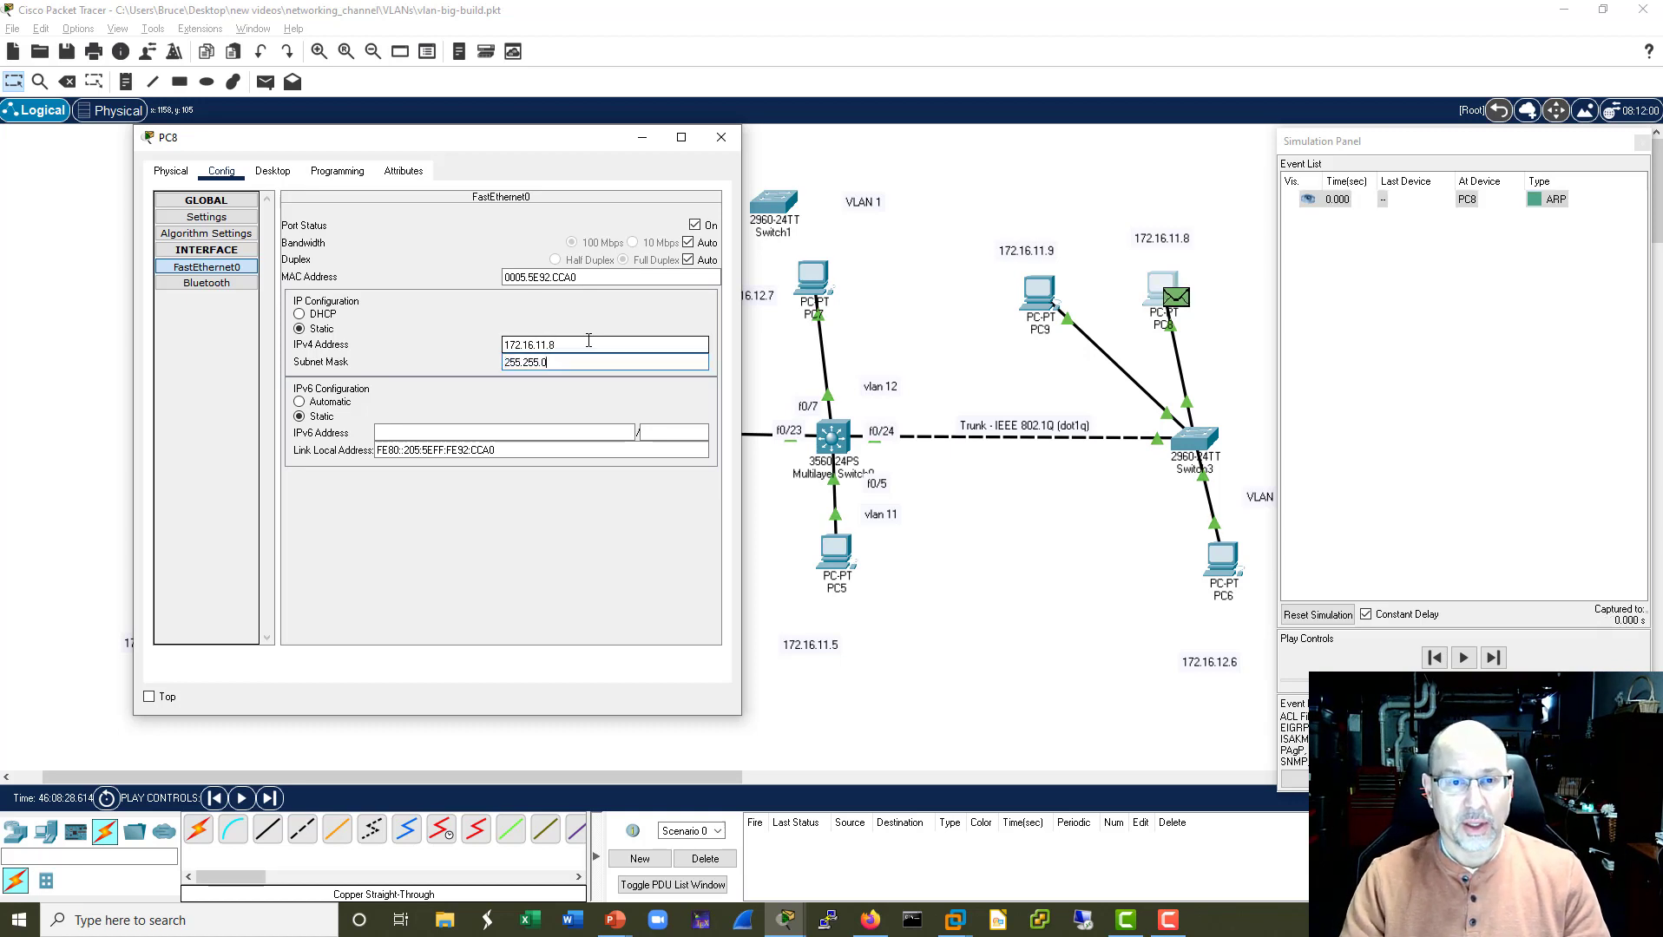
type("255.0")
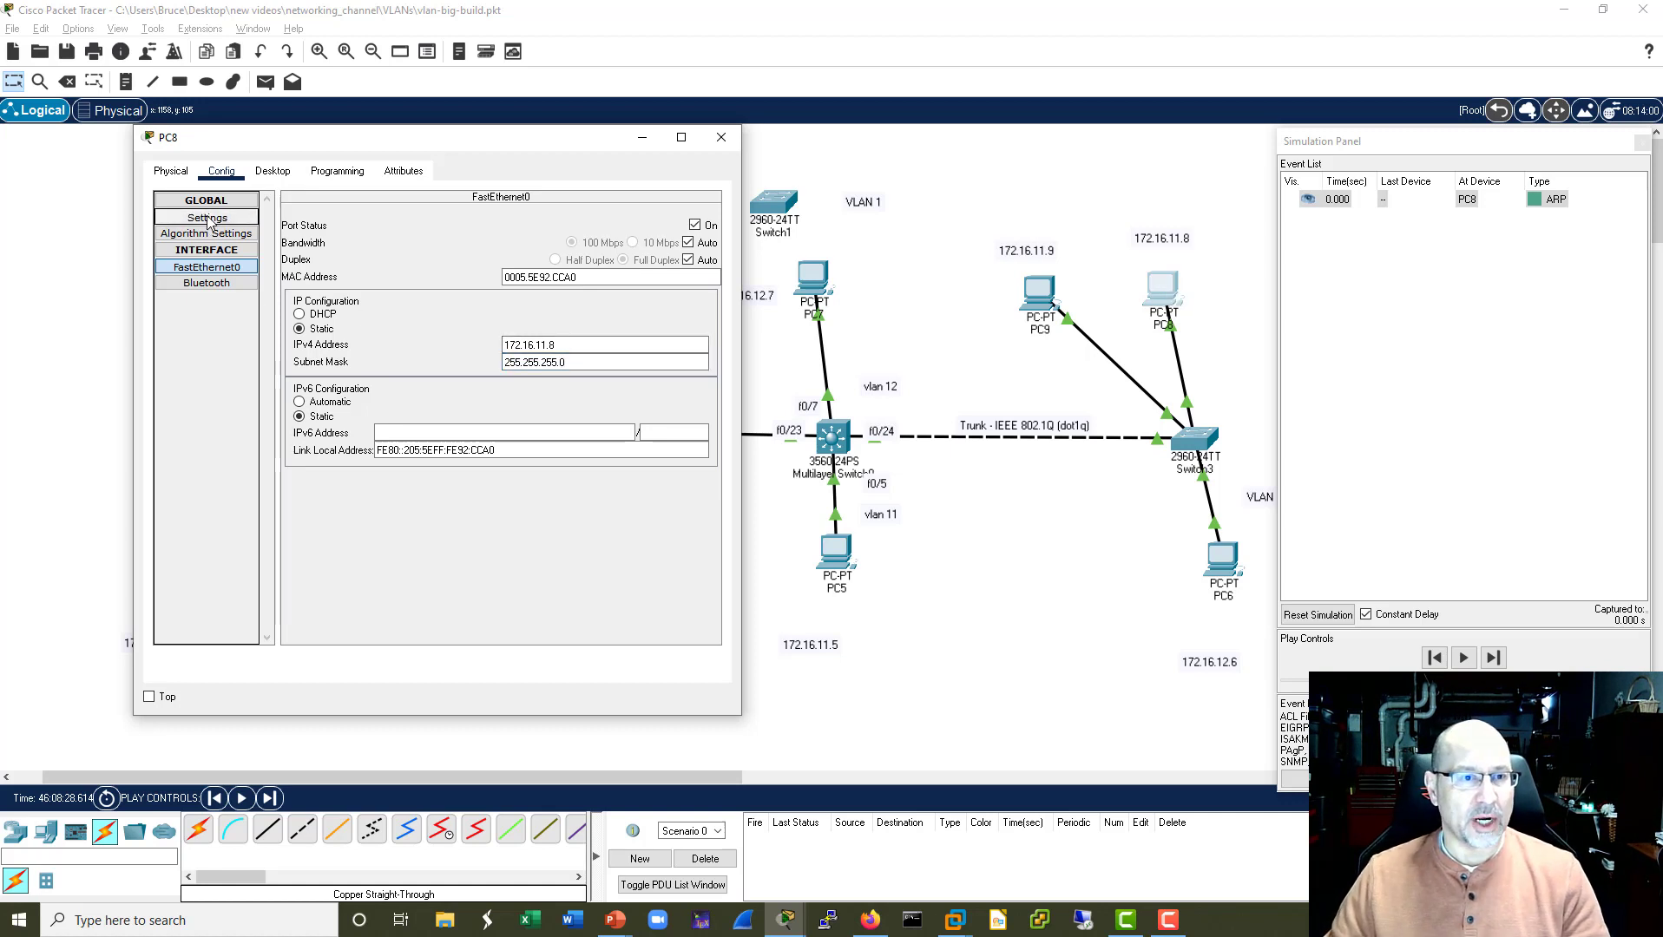
Set PC8's IPv4 default gateway to 172.16.11.254 and close its window.
left_click(207, 218)
left_click(445, 356)
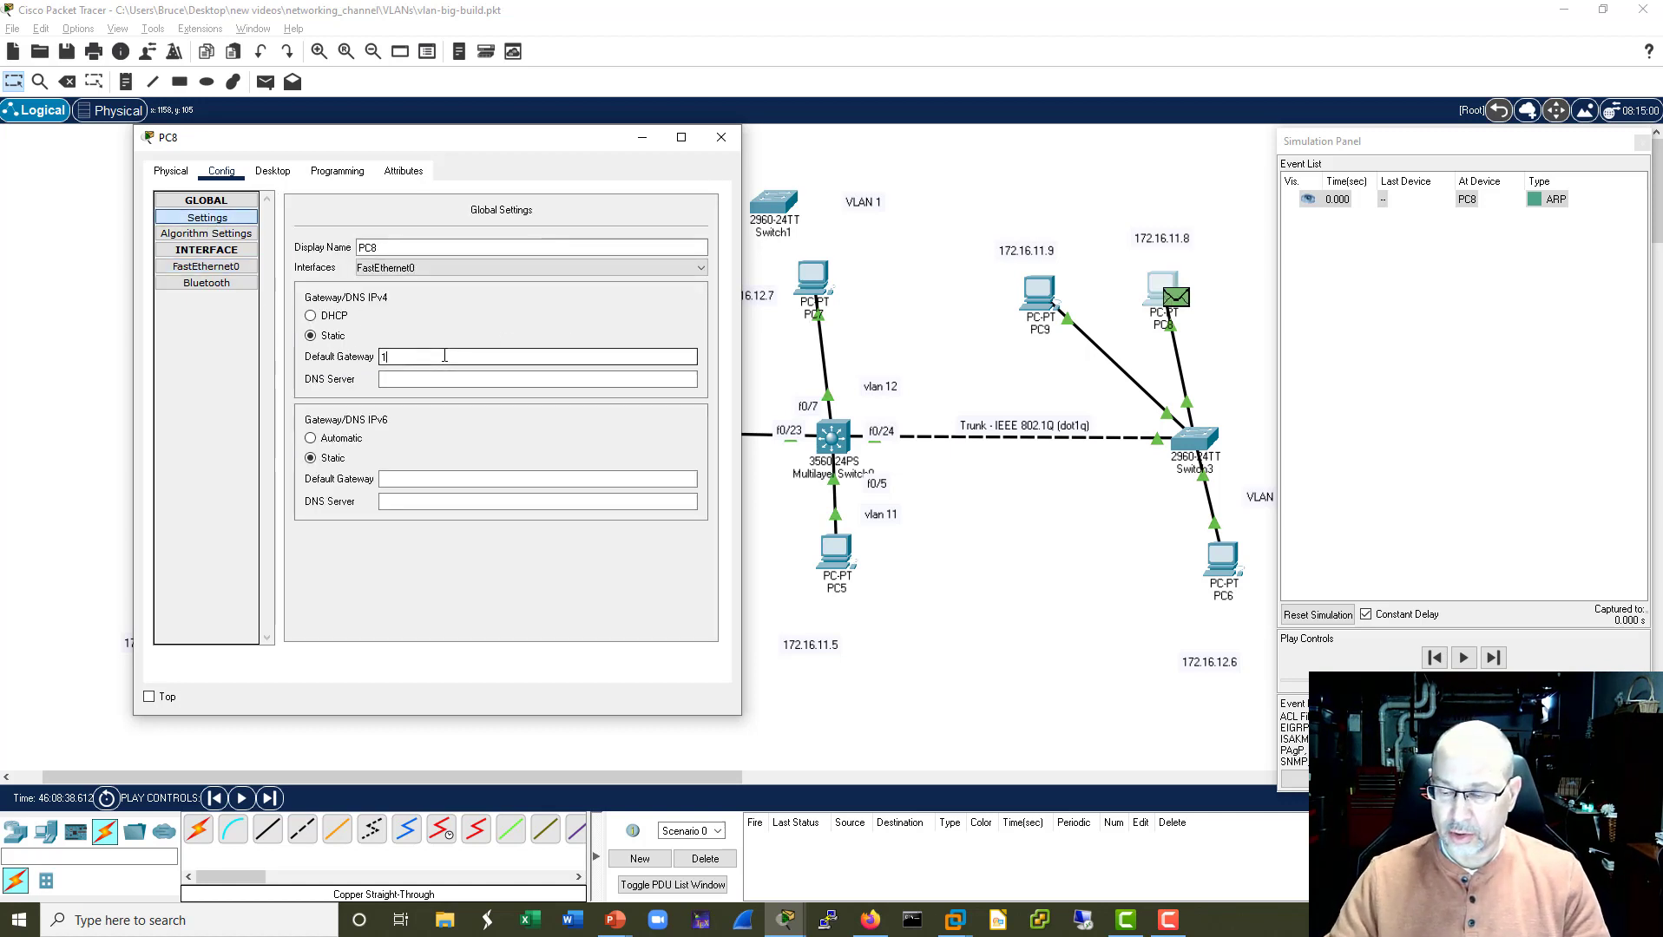
type("172.16.11.254")
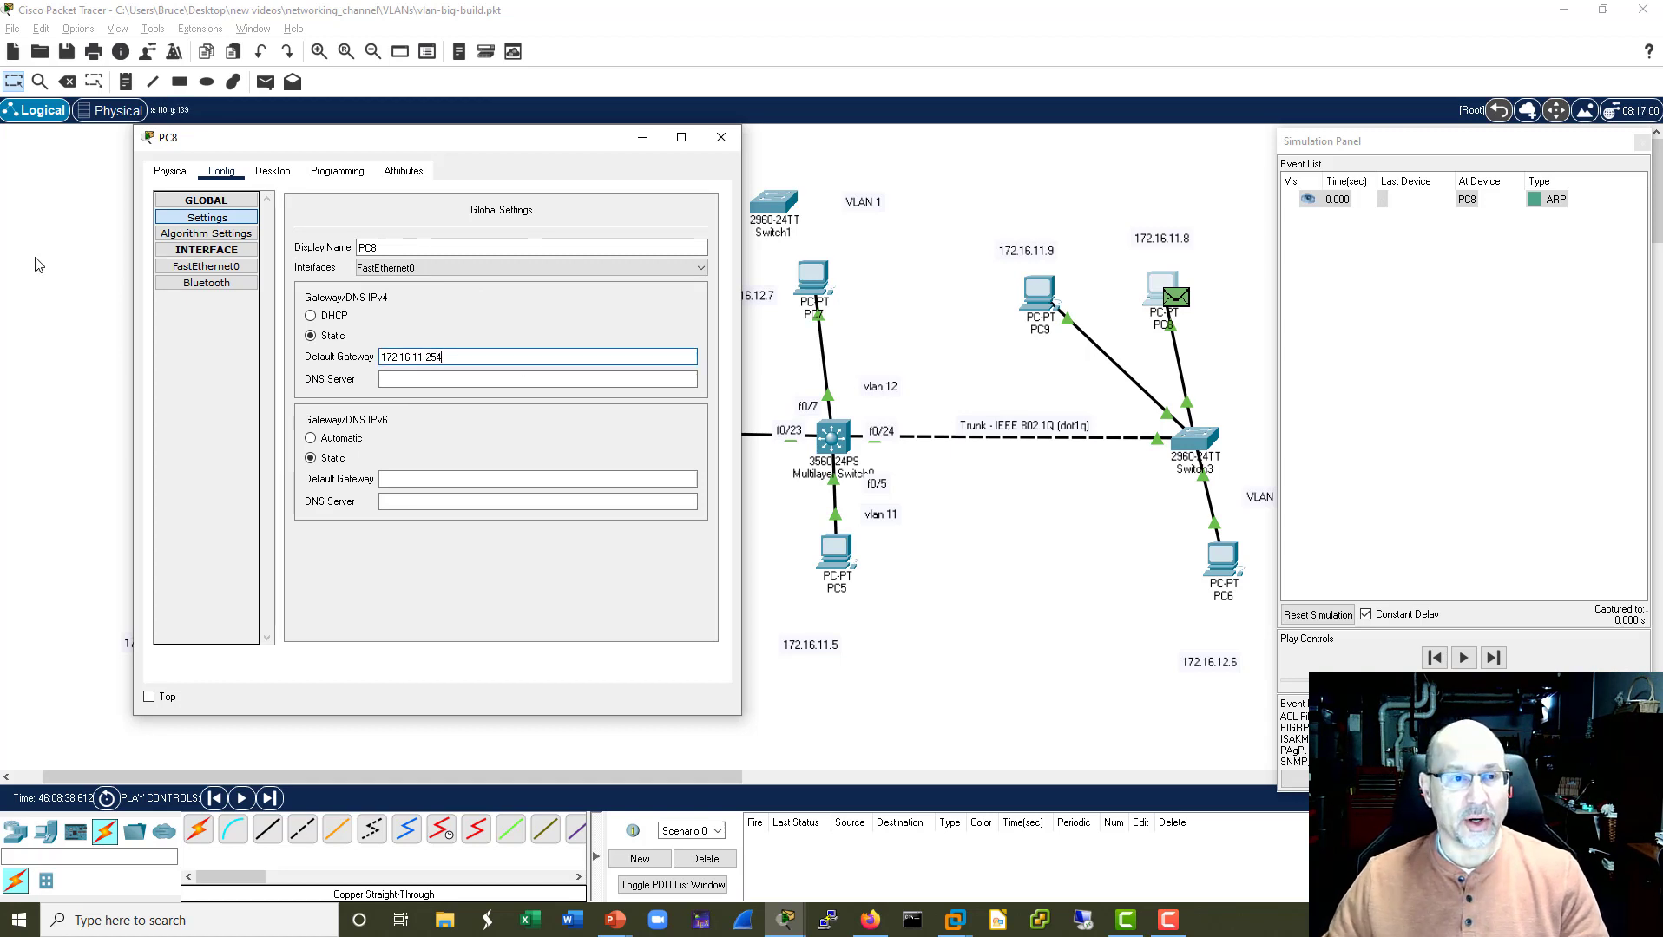
left_click(191, 271)
left_click(720, 137)
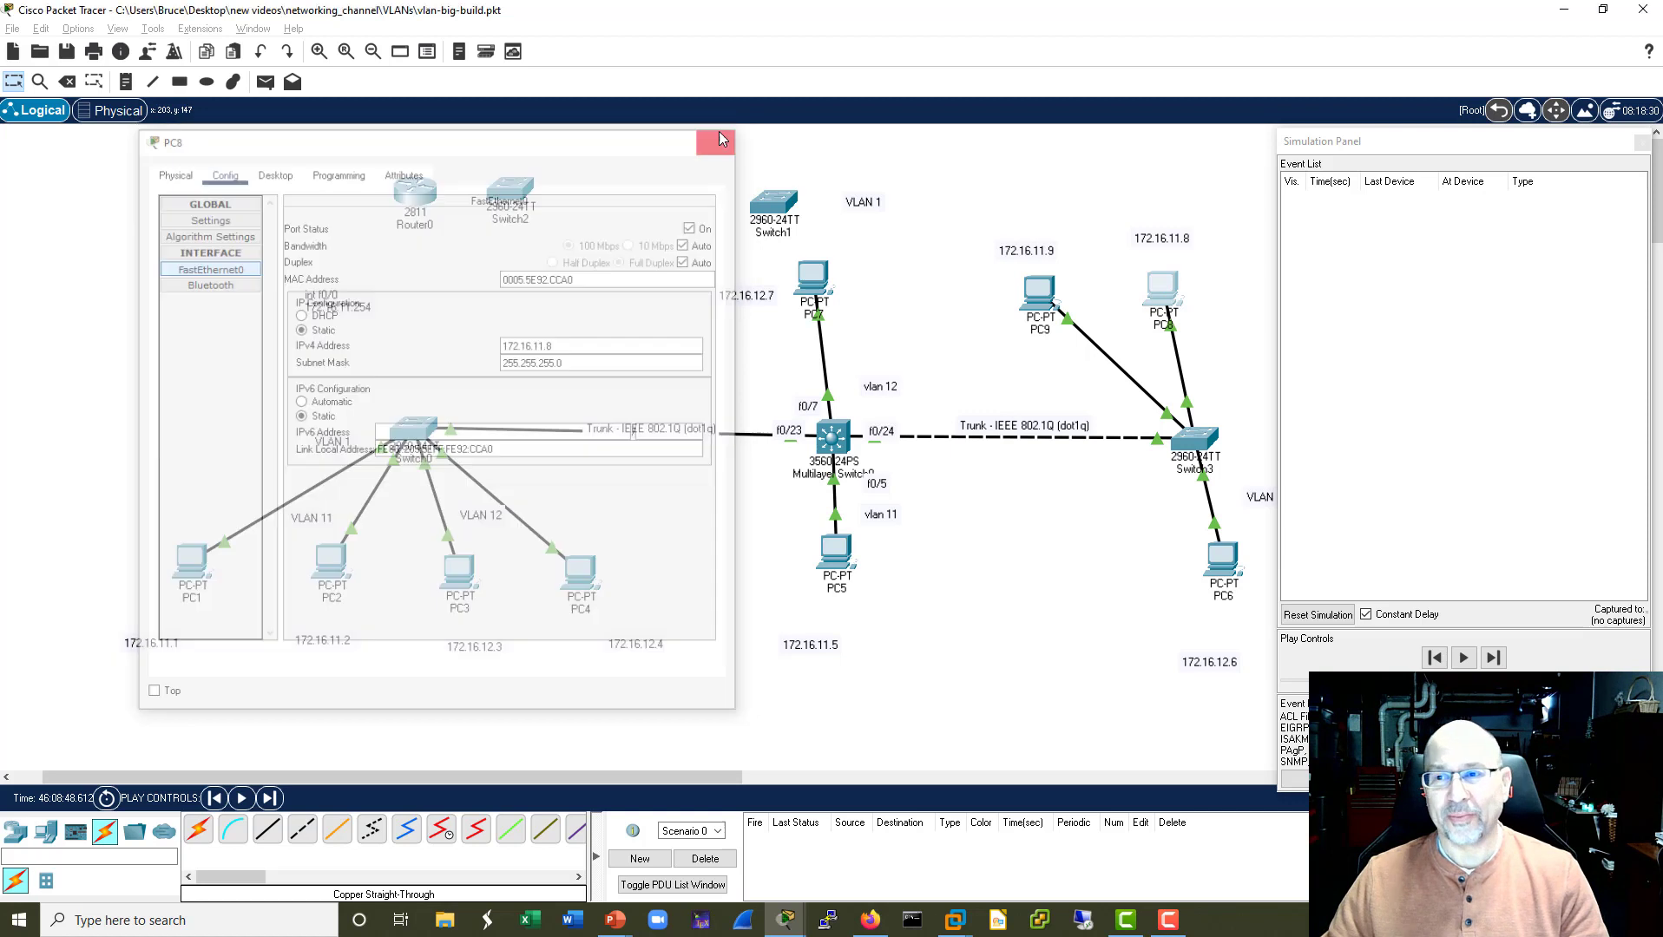
Rerun the ping to 172.16.11.9 from PC8's command prompt, keeping the window clear of PC8, PC9 and Switch3.
left_click(1166, 285)
left_click_drag(660, 137, 435, 137)
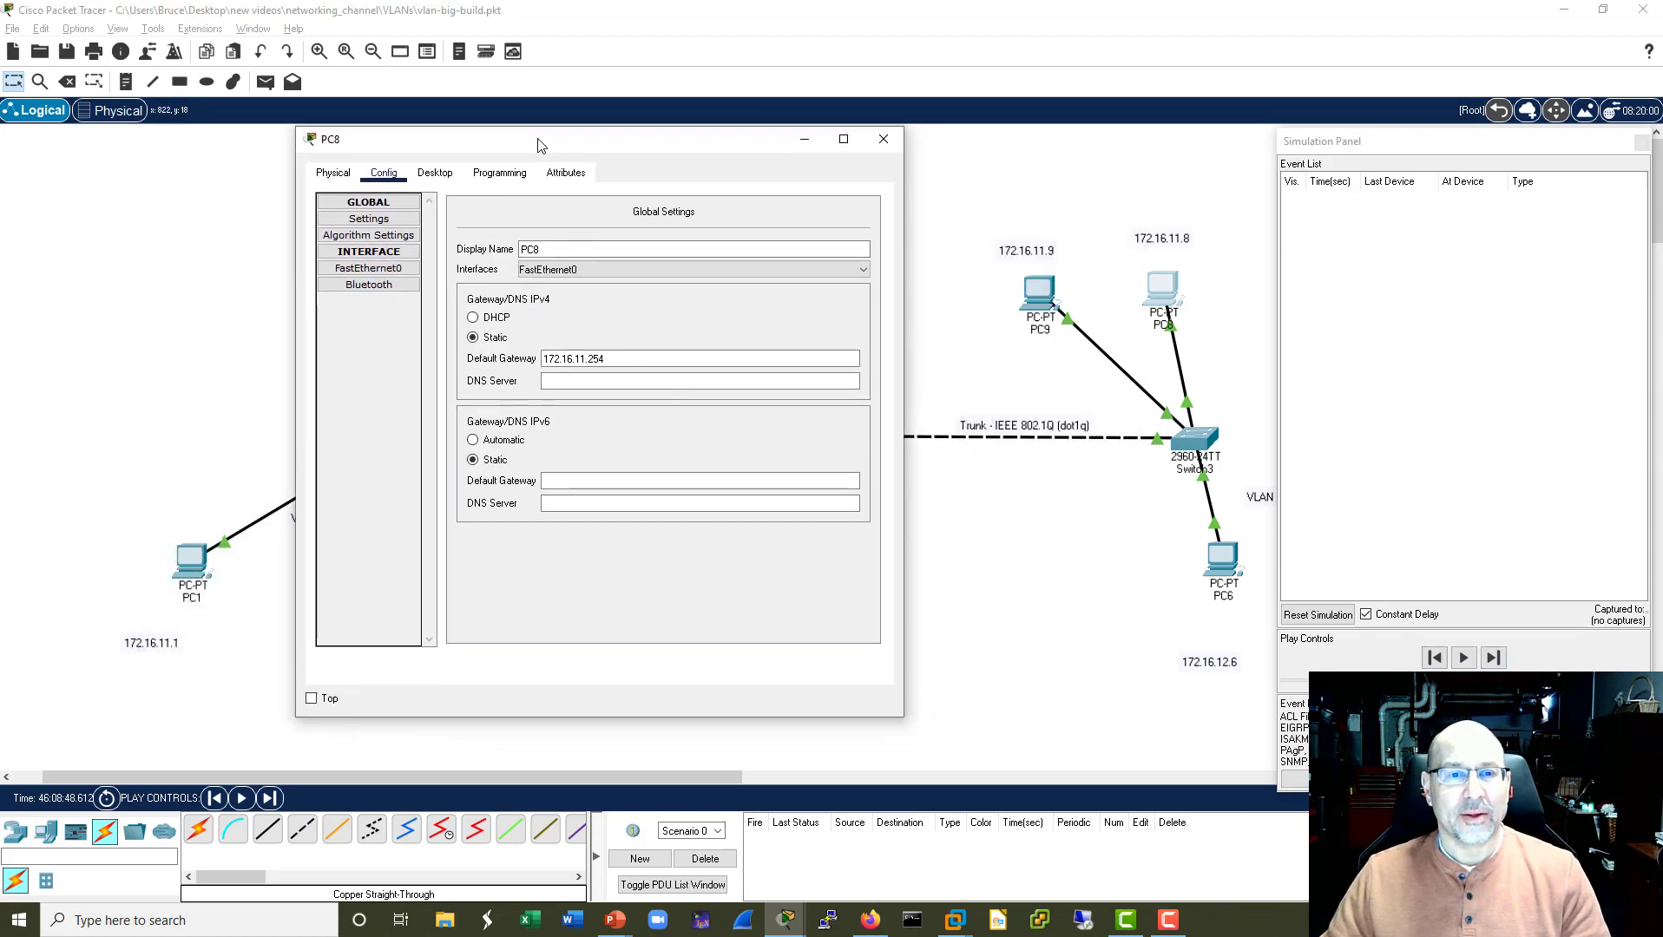
left_click(431, 171)
left_click(695, 261)
key("Up")
key("Return")
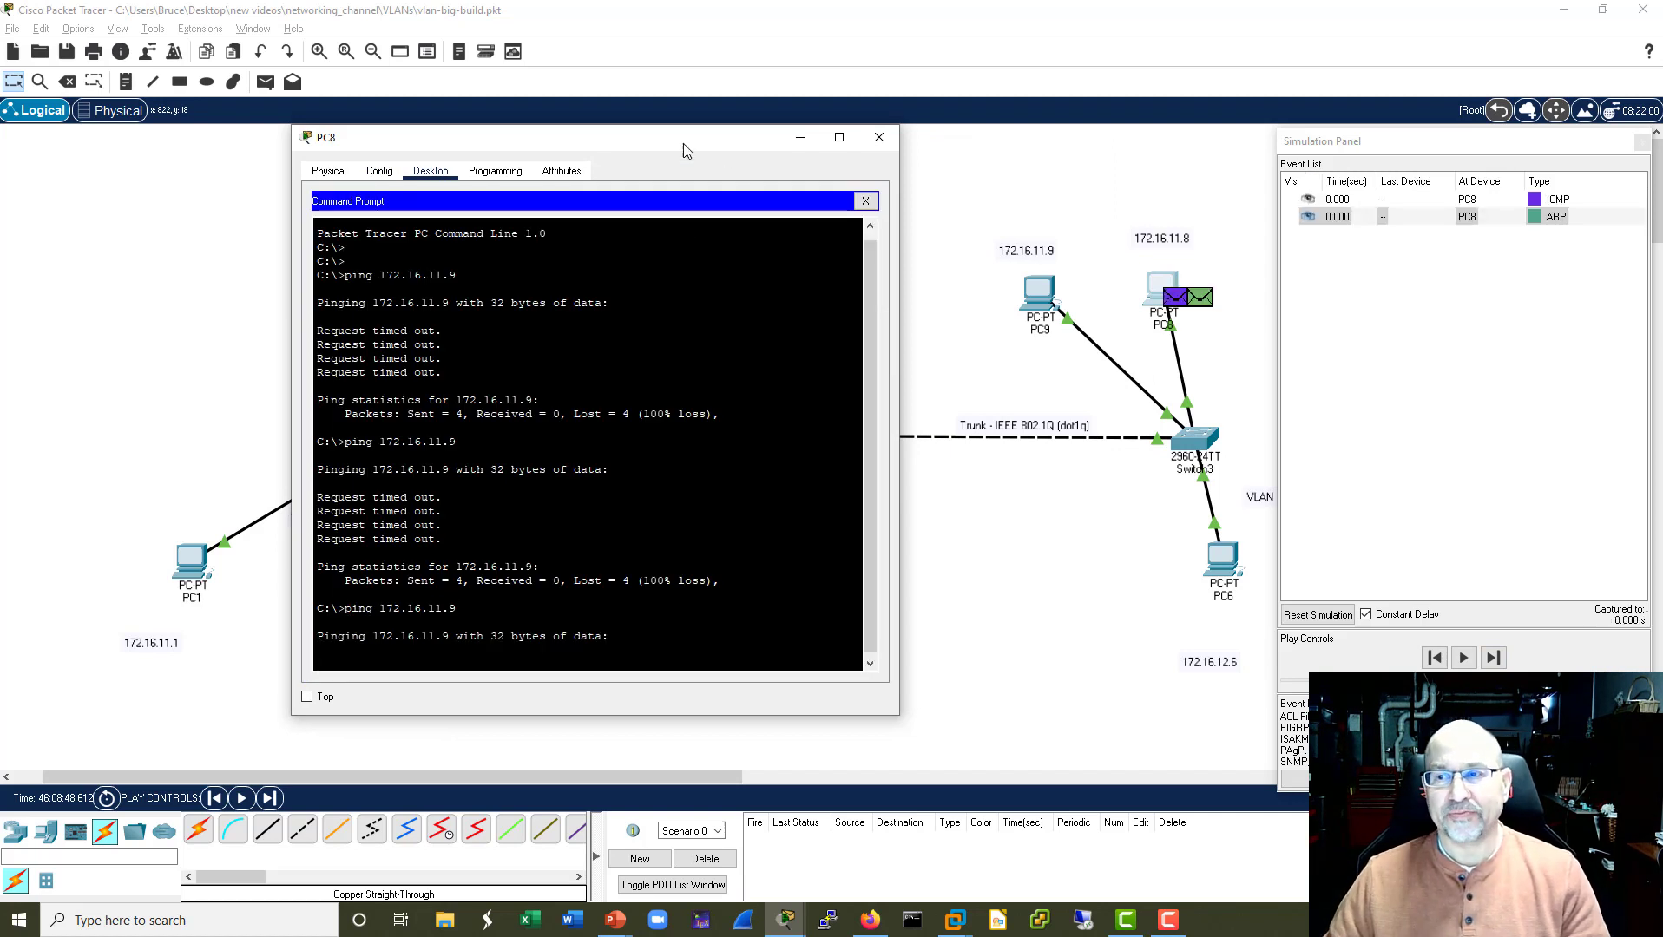
left_click_drag(669, 141, 529, 128)
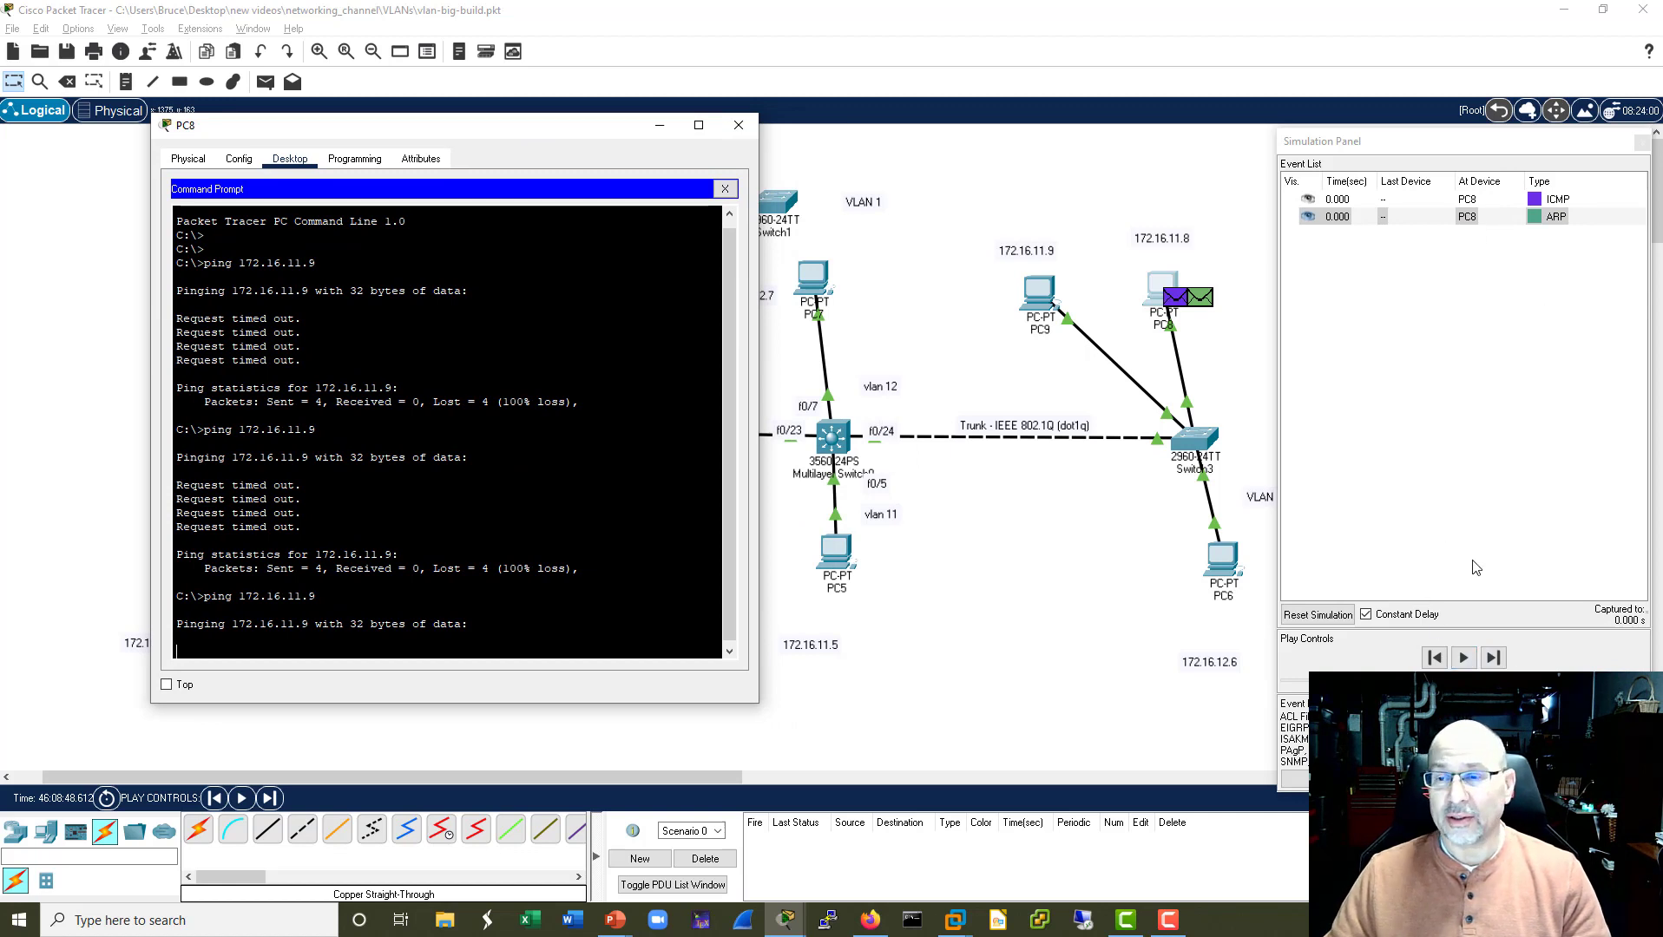
Step the ARP and ICMP exchange between PC8 and PC9 through the simulation, and return to Realtime mode to check PC8's ping output.
left_click(1491, 661)
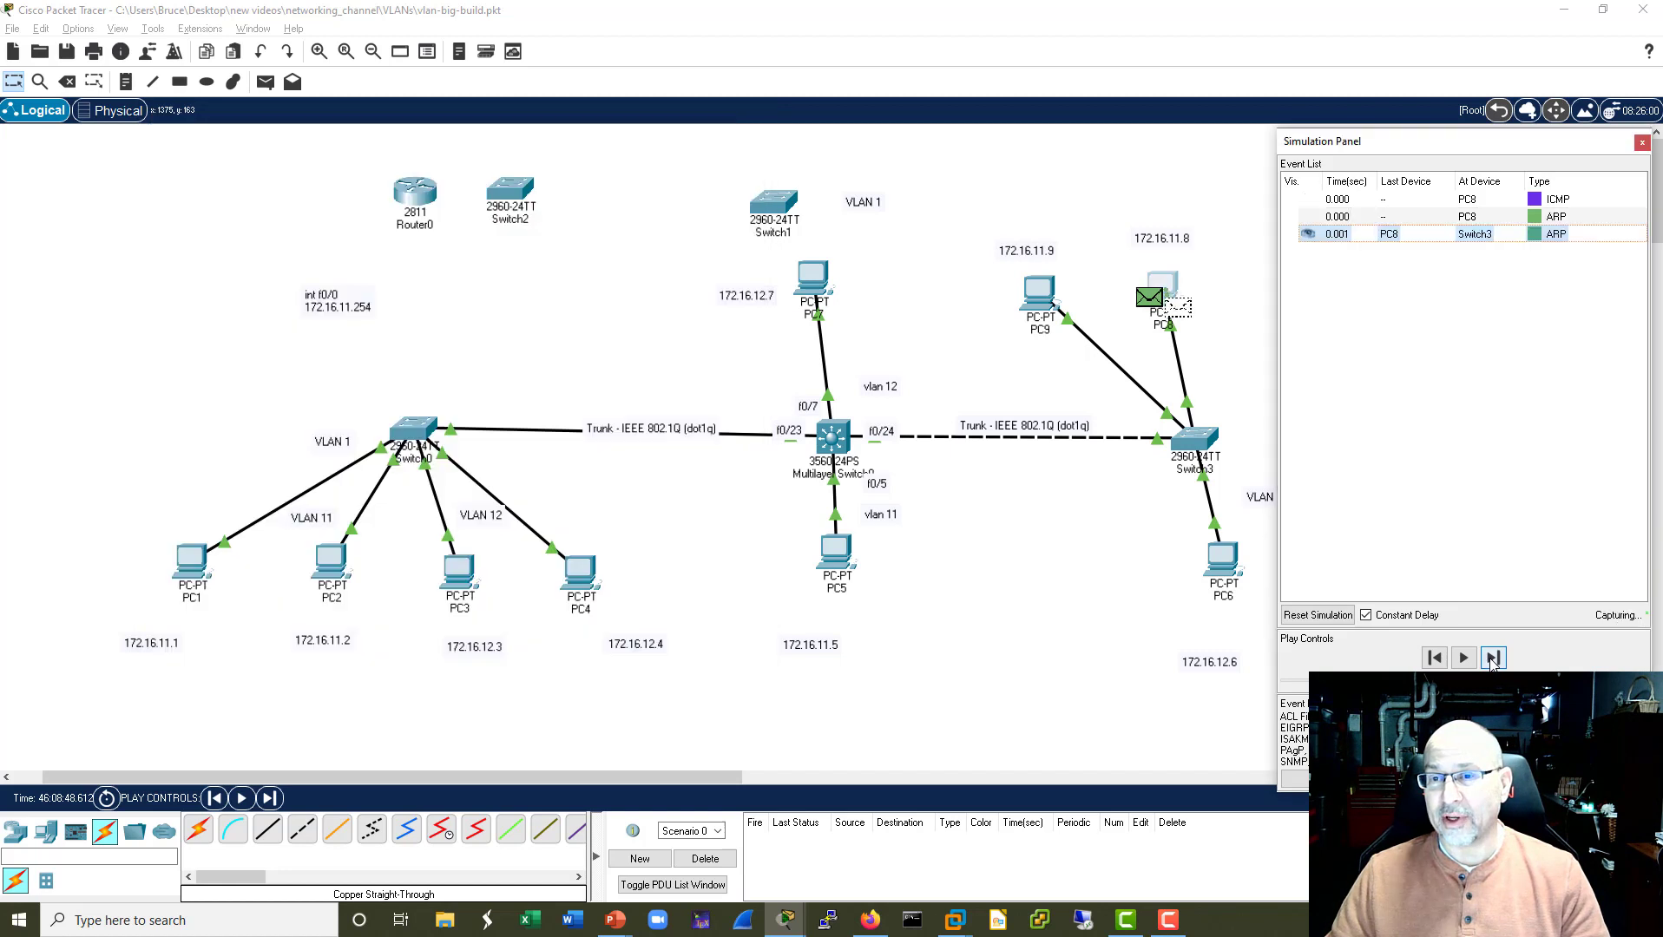
left_click(1491, 660)
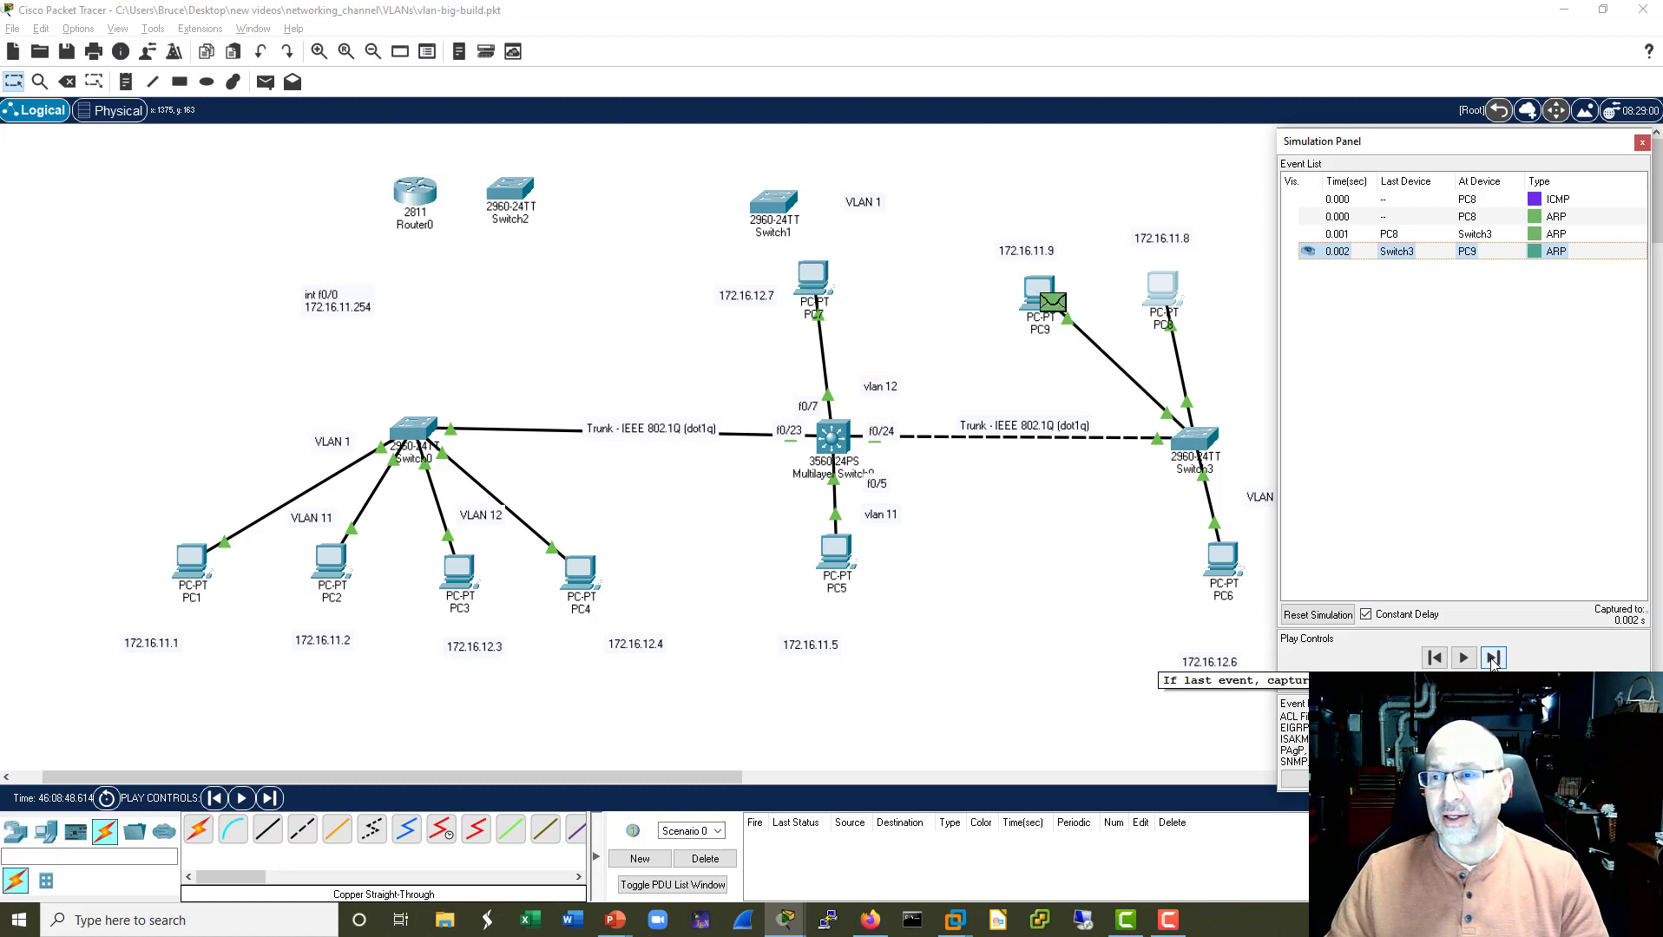
left_click(1491, 660)
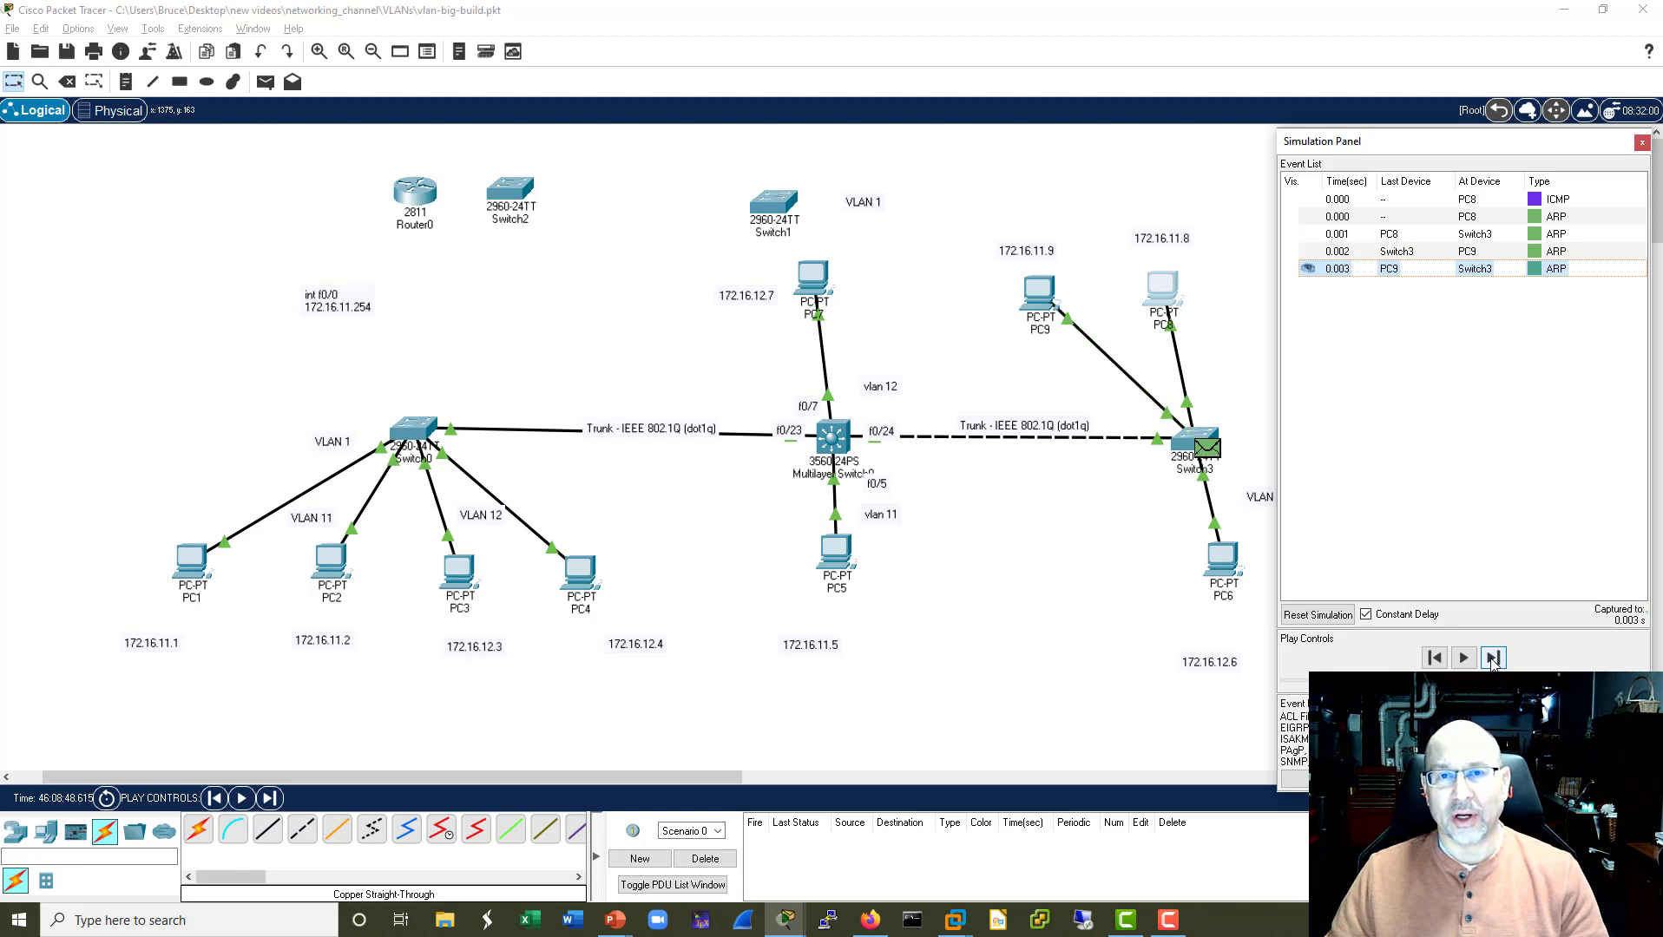
left_click(1491, 661)
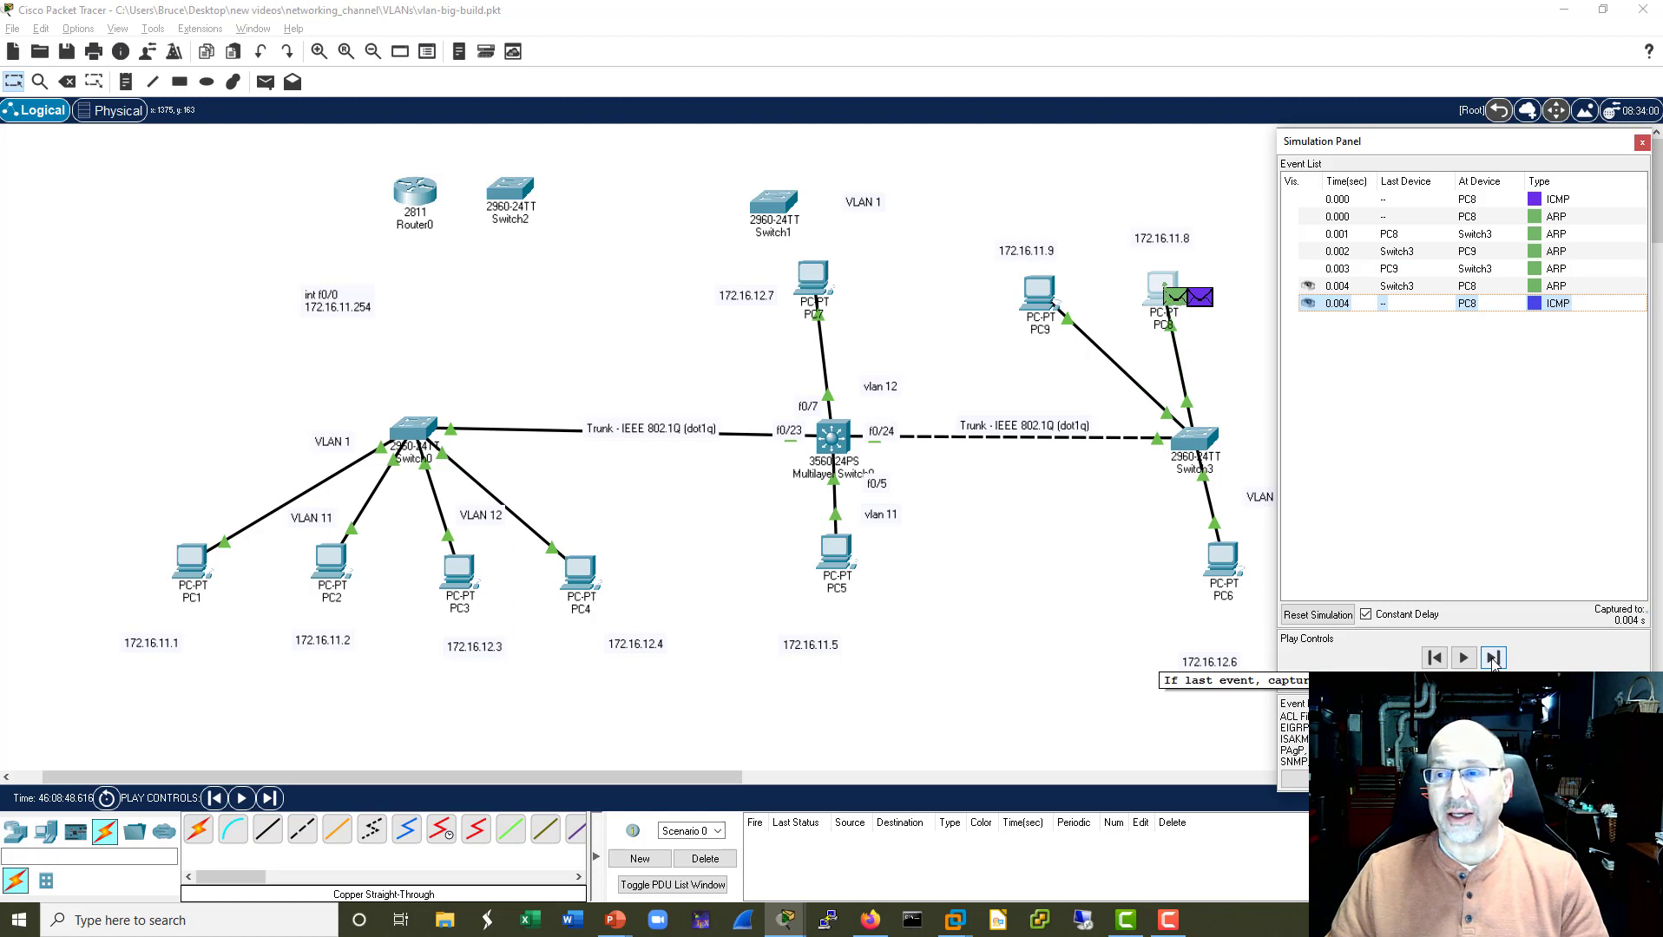
left_click(1491, 659)
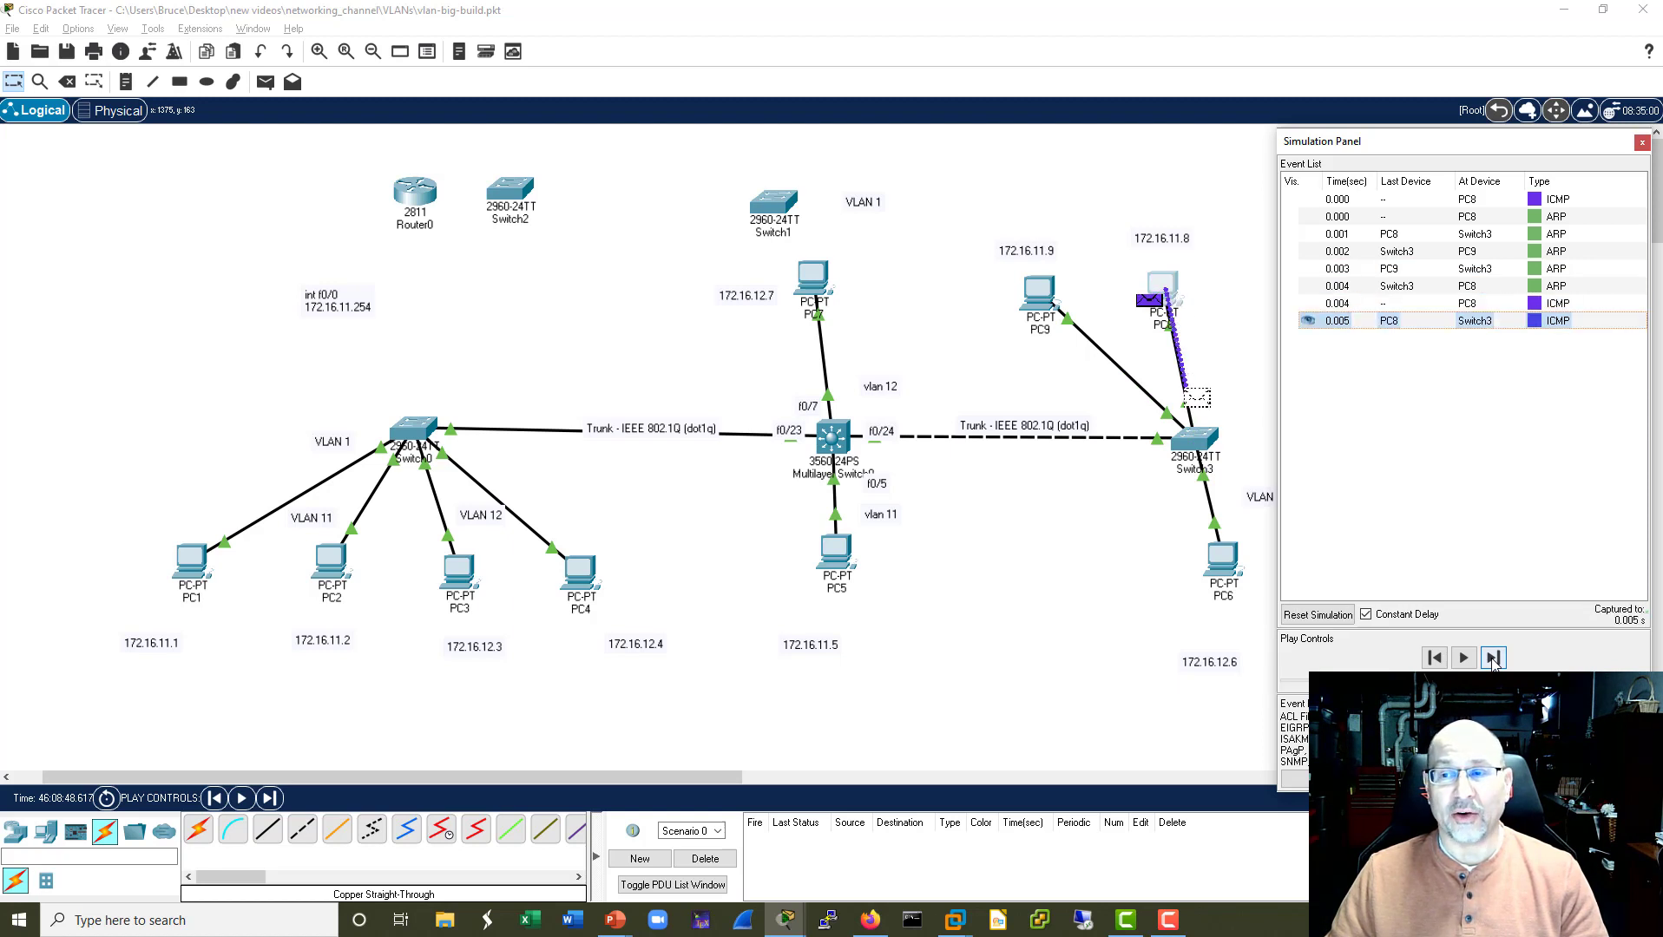
left_click(1491, 659)
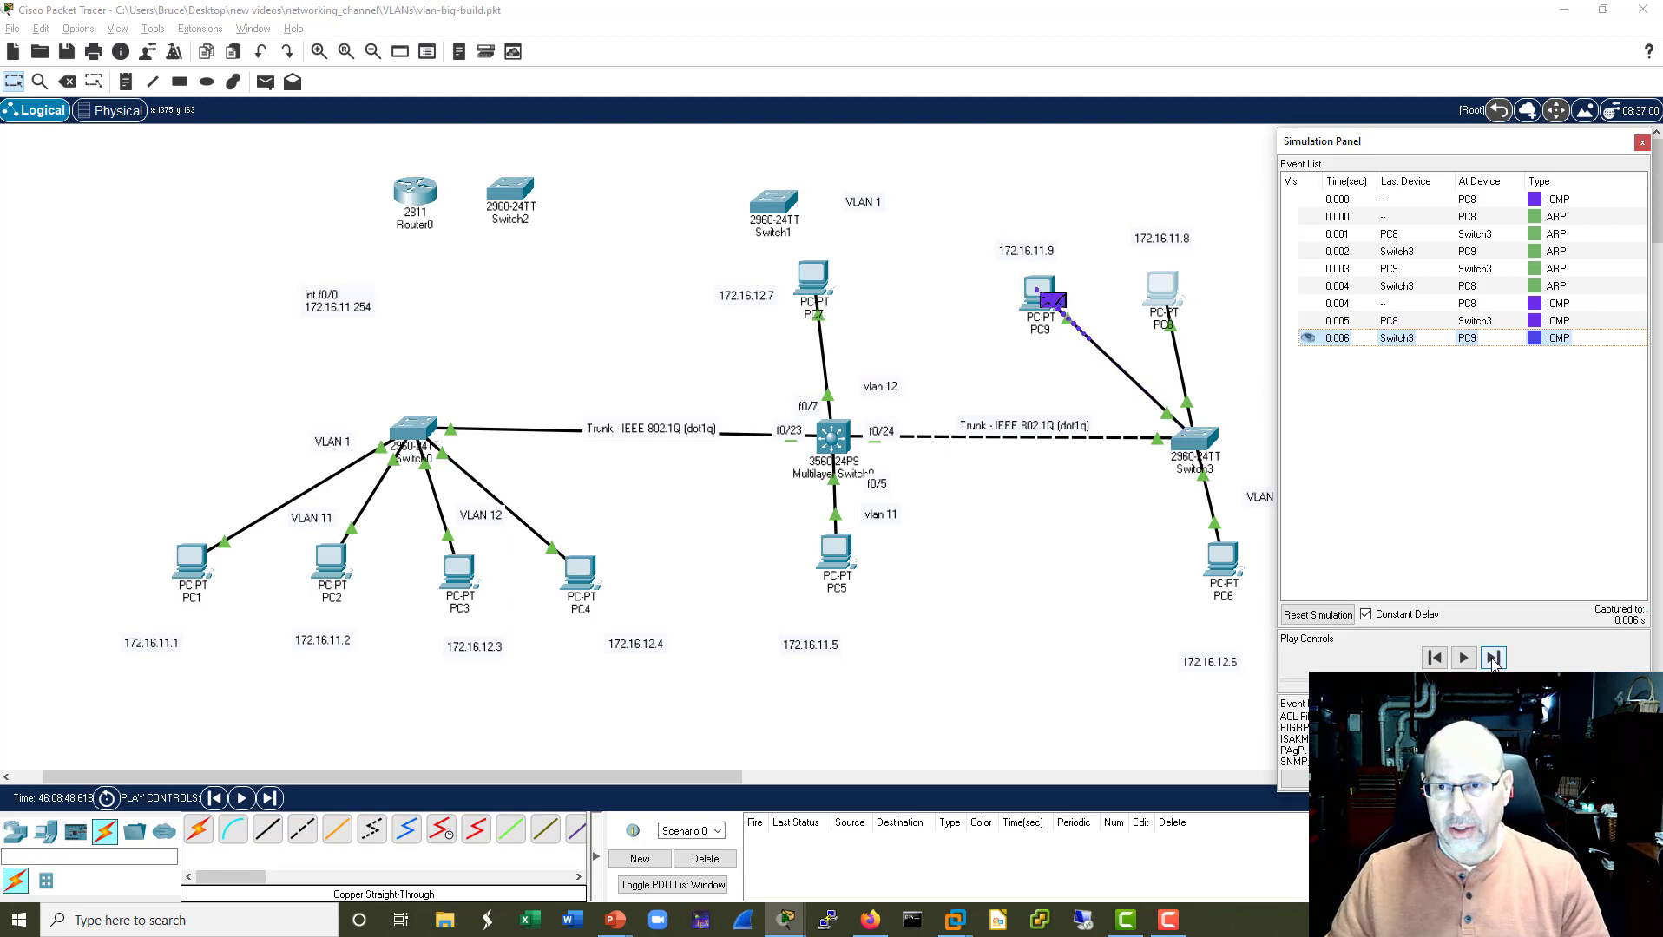
left_click(1493, 659)
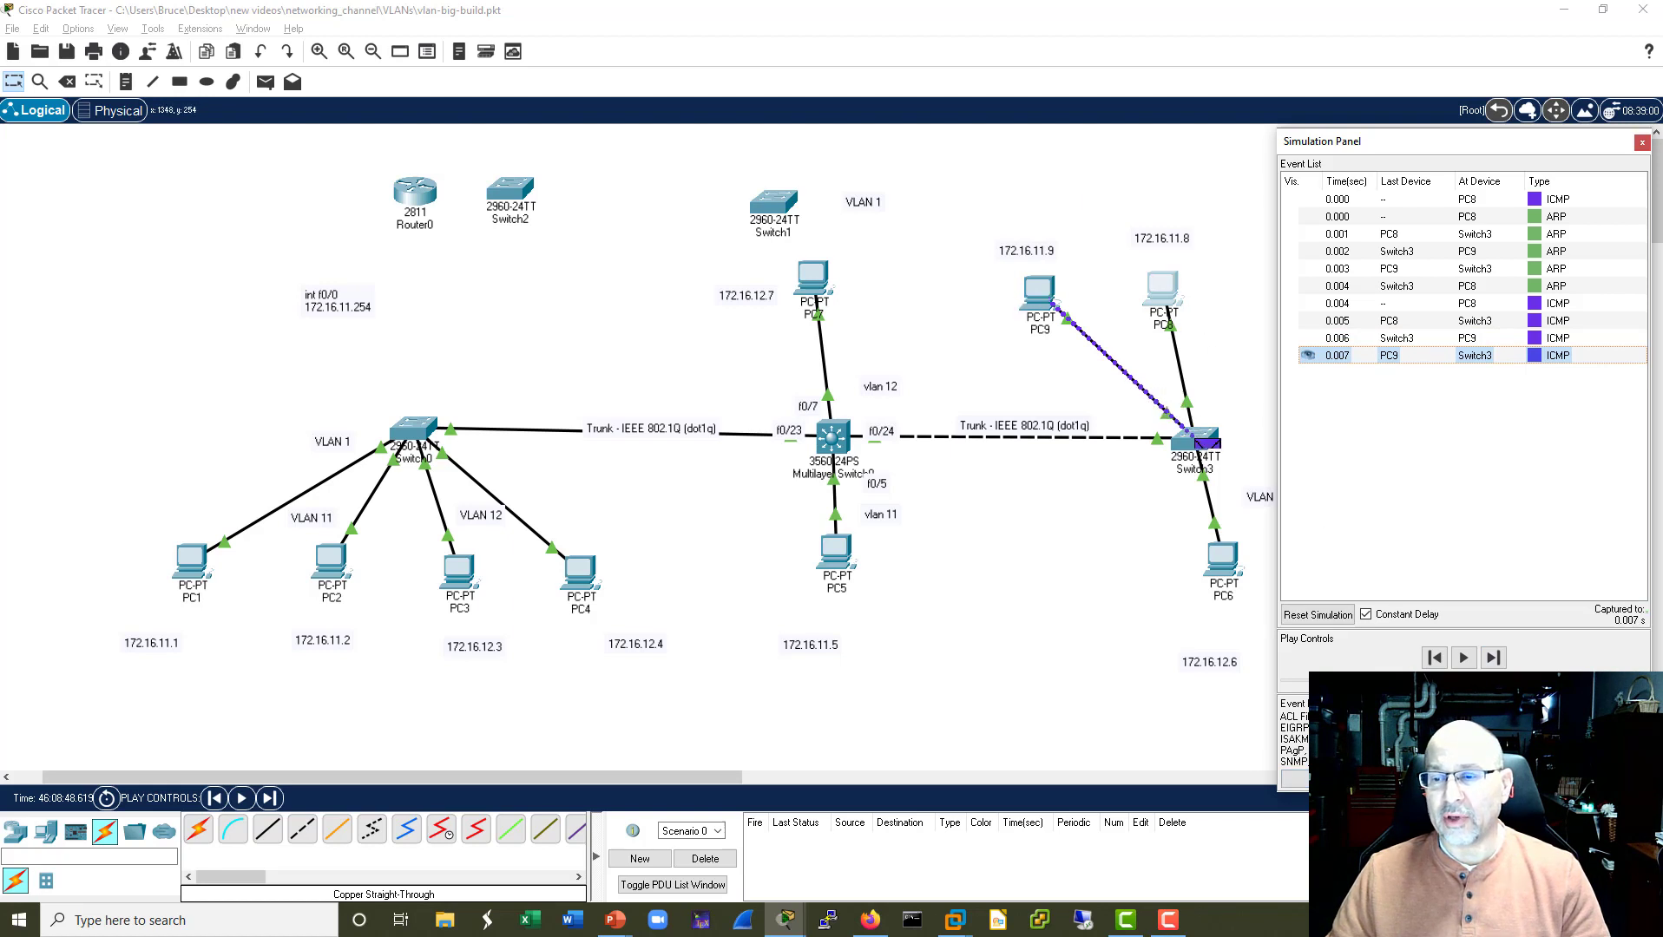
key("shift+r")
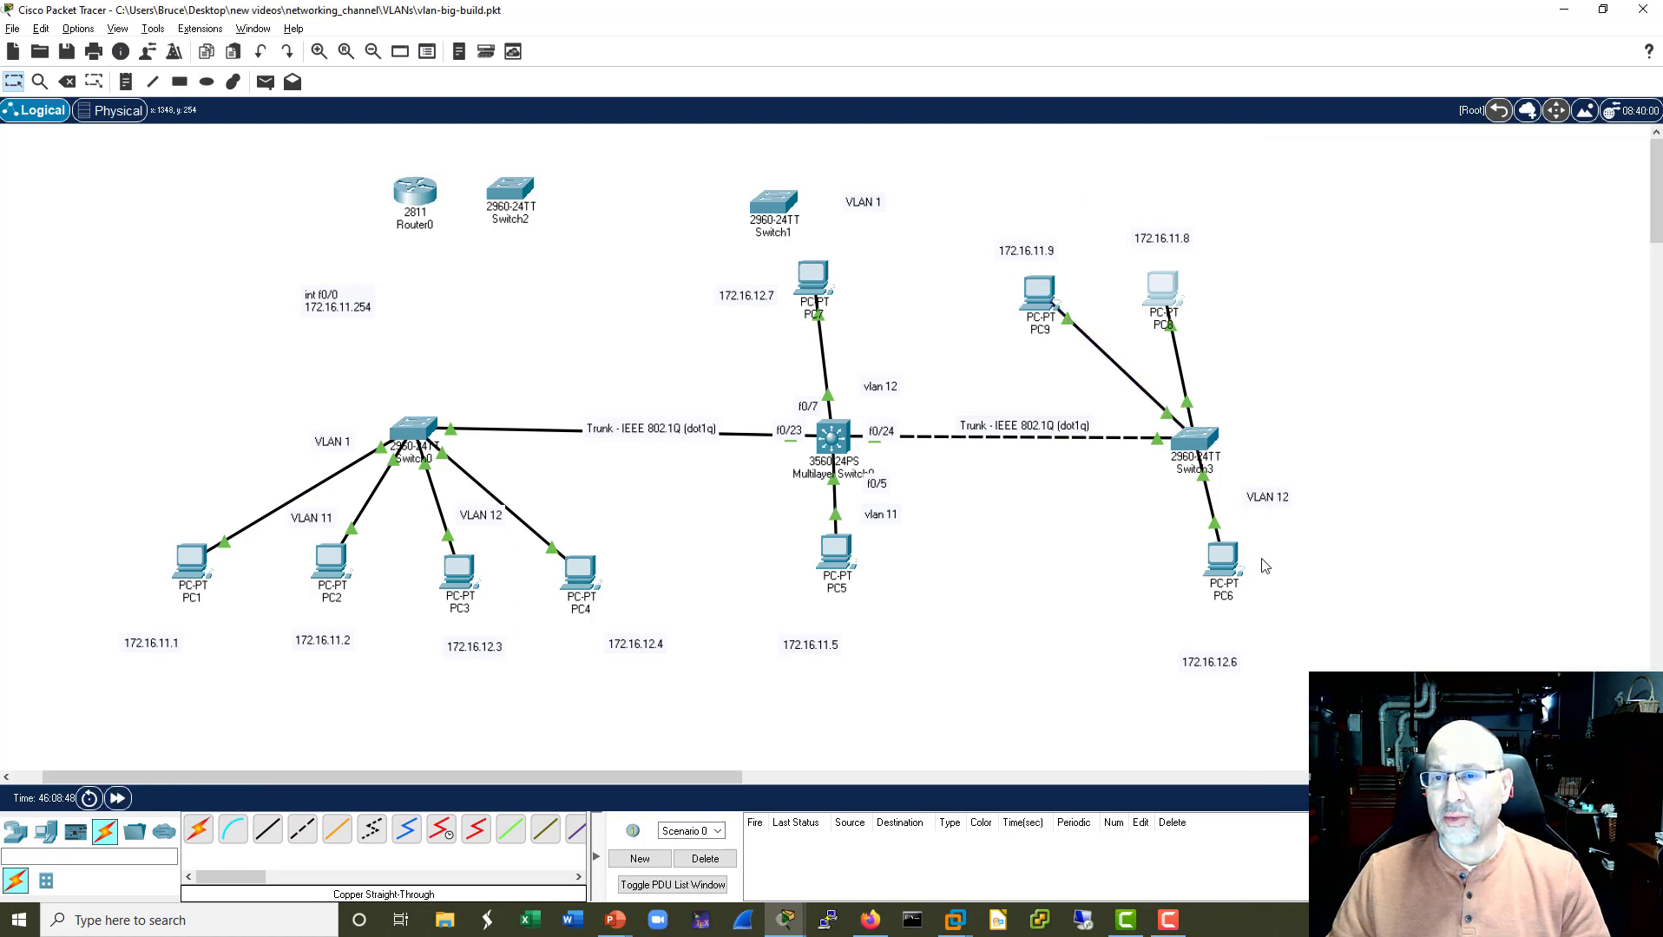
left_click(1170, 287)
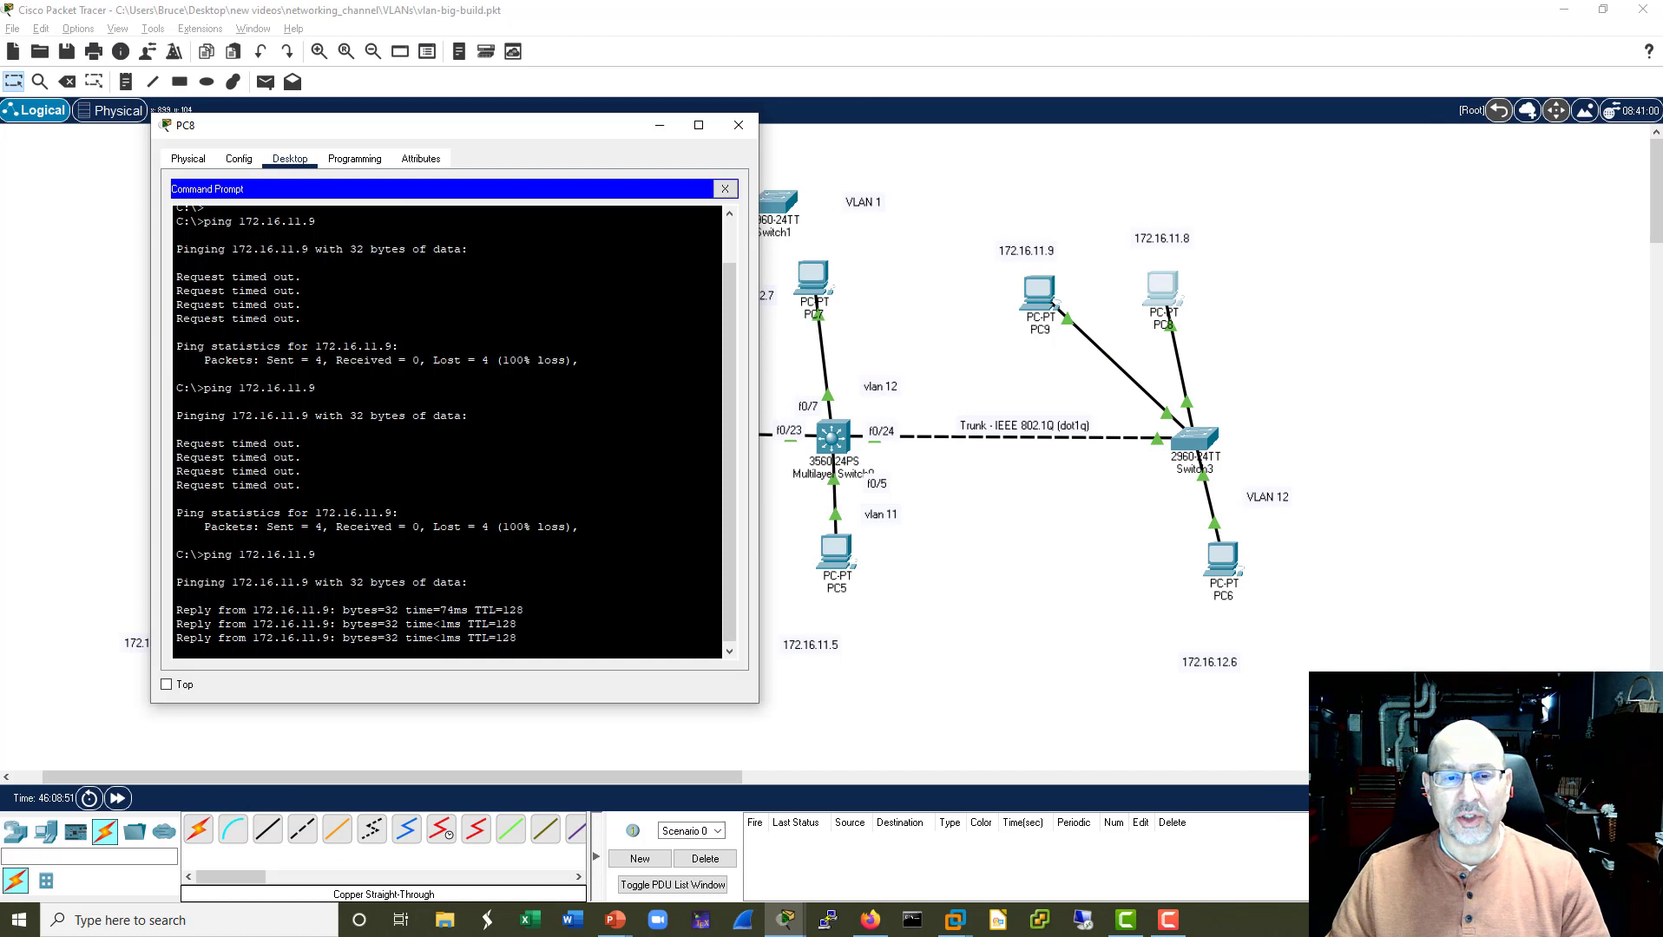
Move PC8 and PC9 slightly to the right above Switch3, and bring PC8's command prompt back into view.
left_click_drag(1165, 286, 1190, 295)
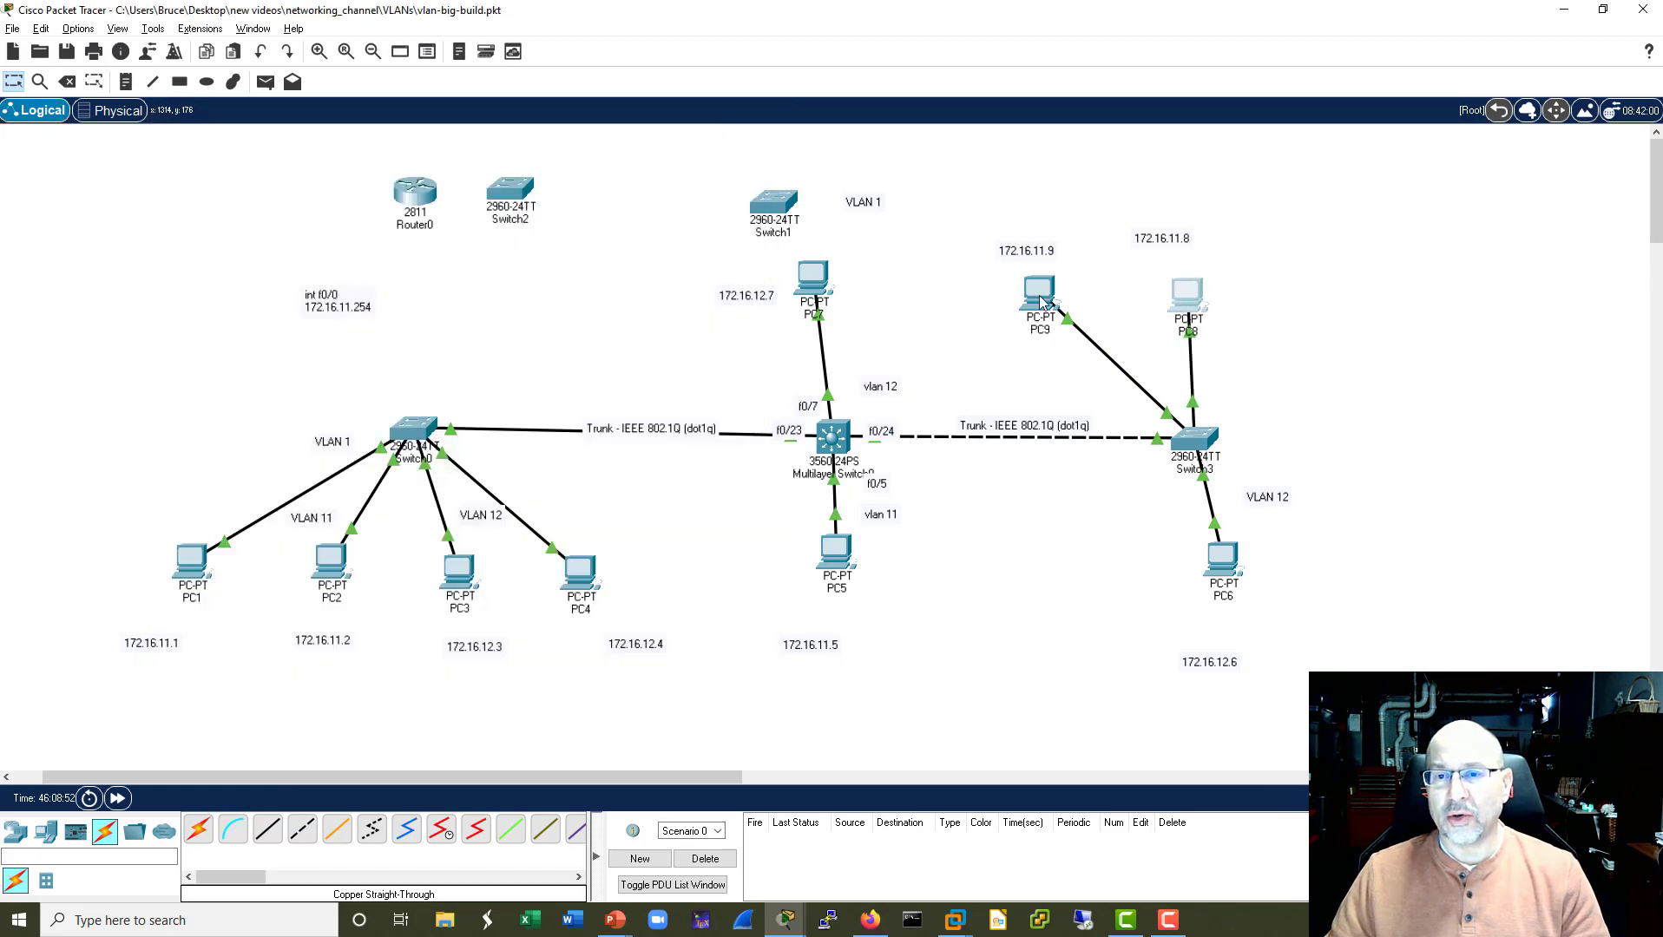
left_click_drag(1053, 292, 1075, 293)
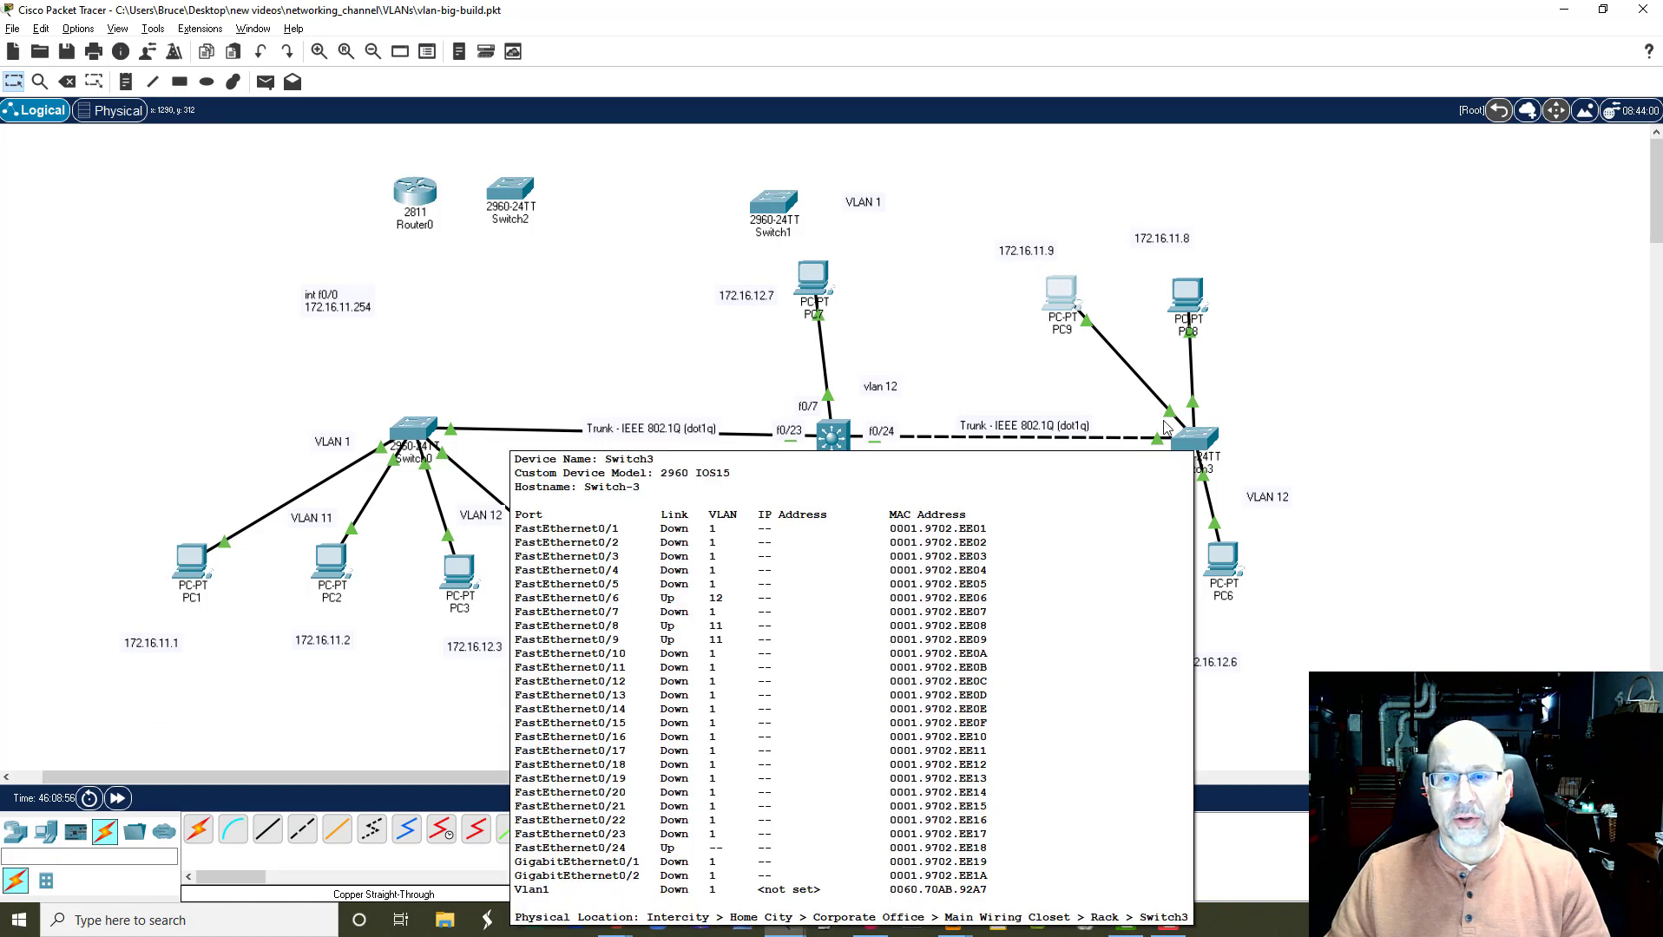
left_click(656, 859)
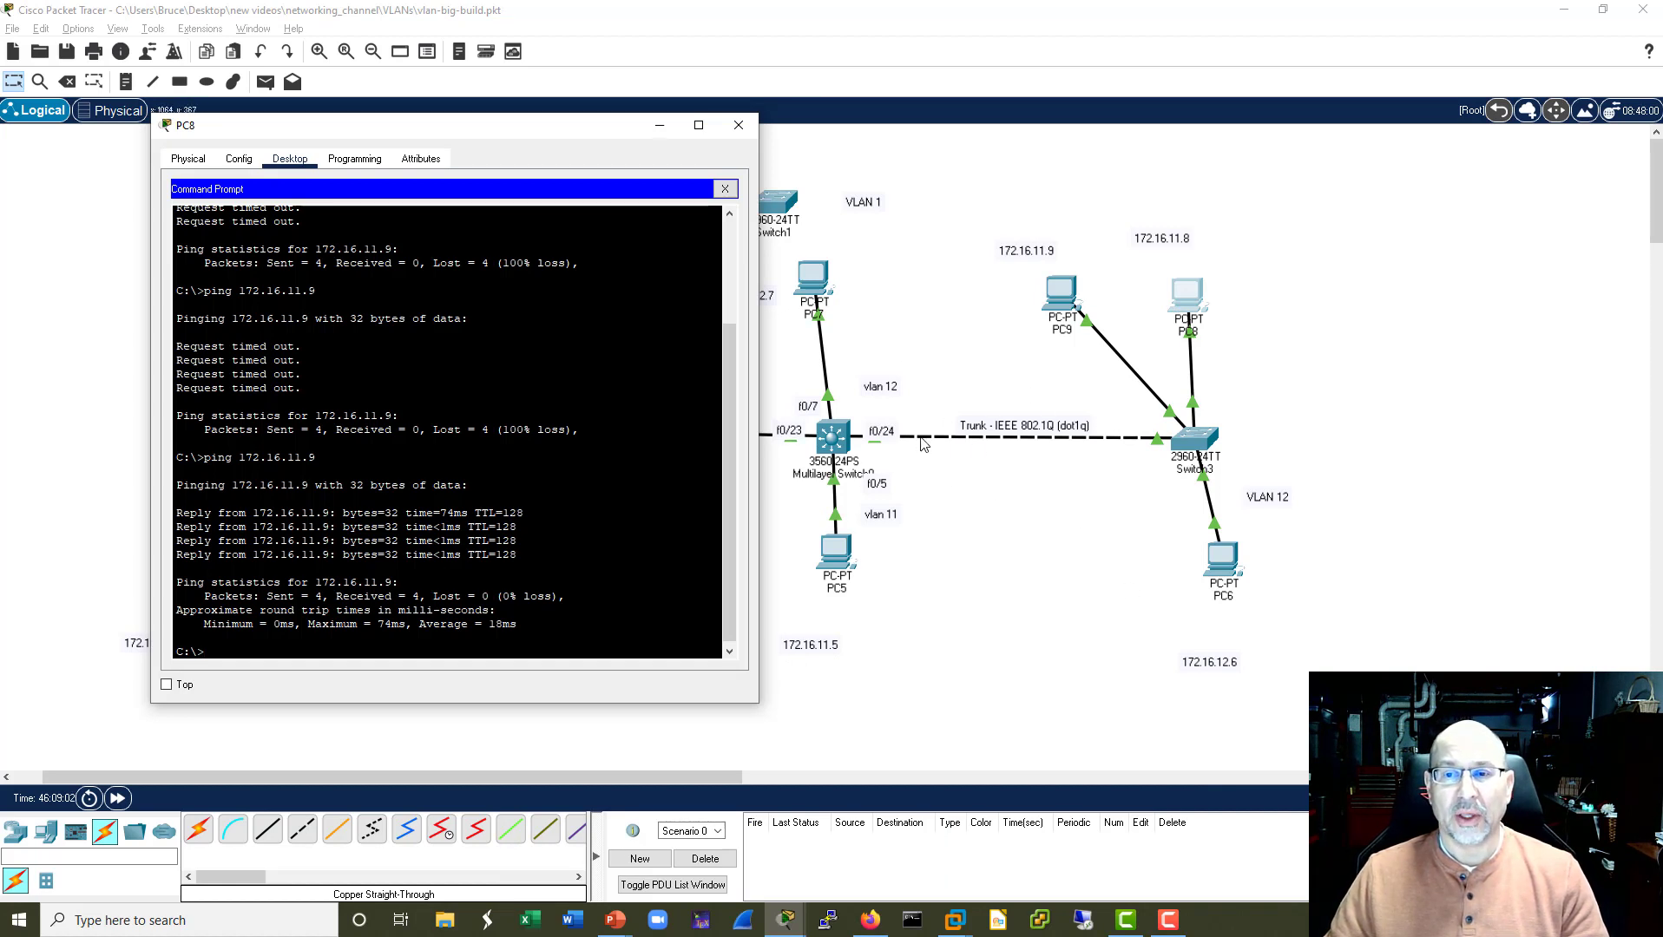
Ping 172.16.11.254 from PC8's command prompt in Simulation mode and step the ARP request through Switch3 to PC9.
key("Up")
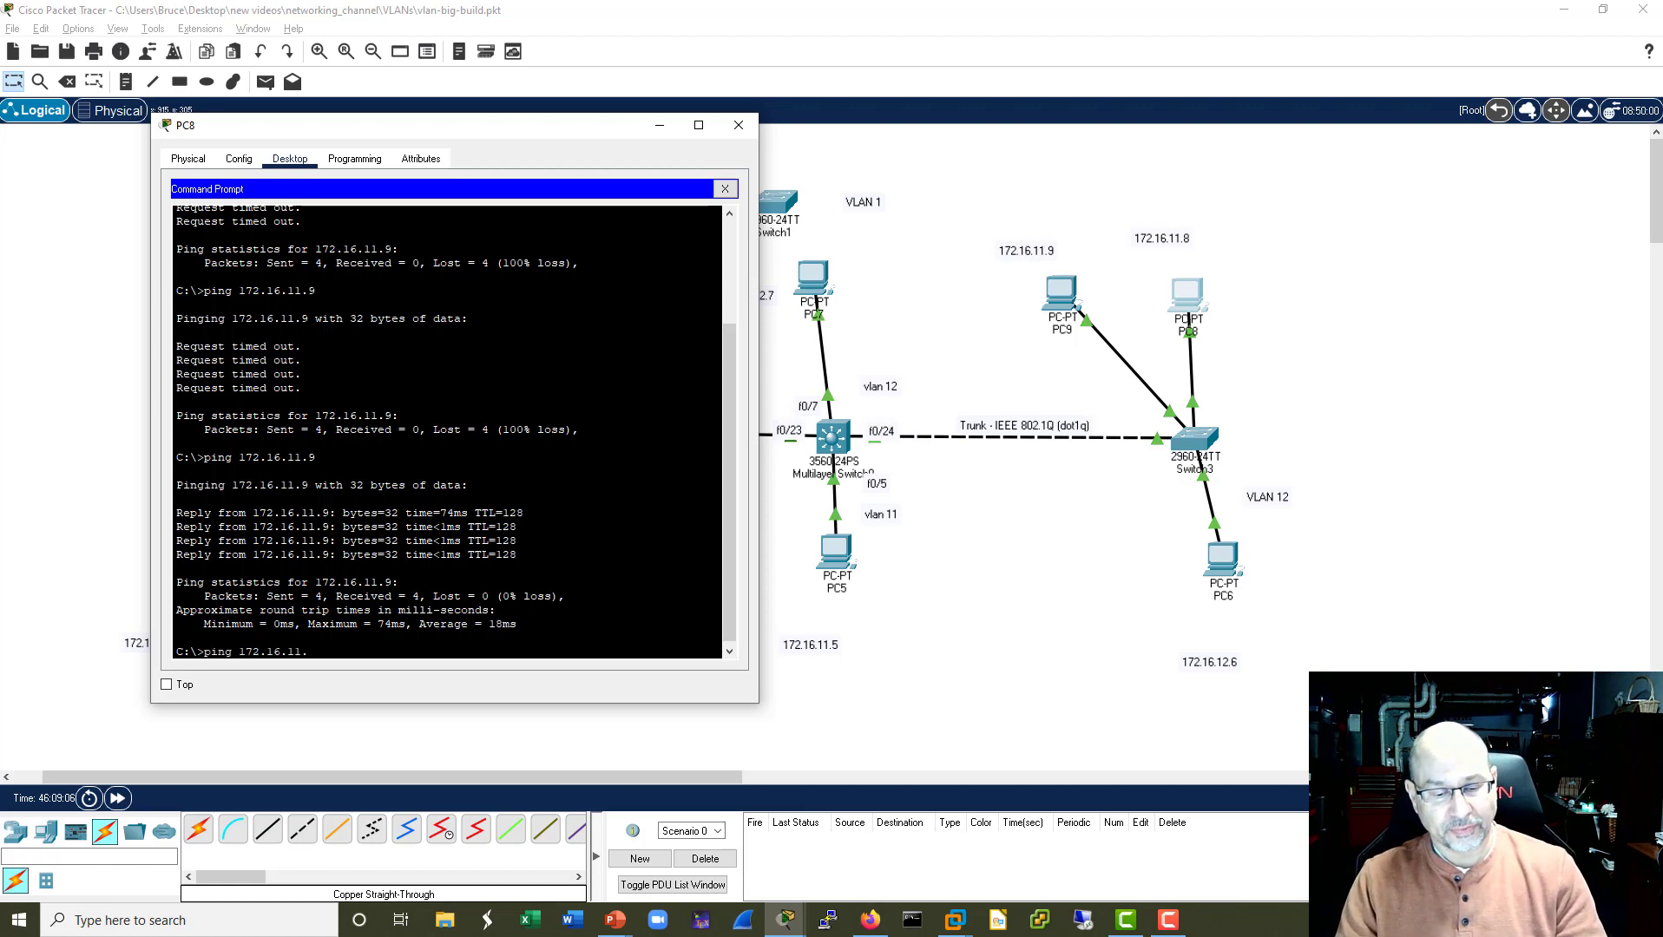
type("254")
key("Return")
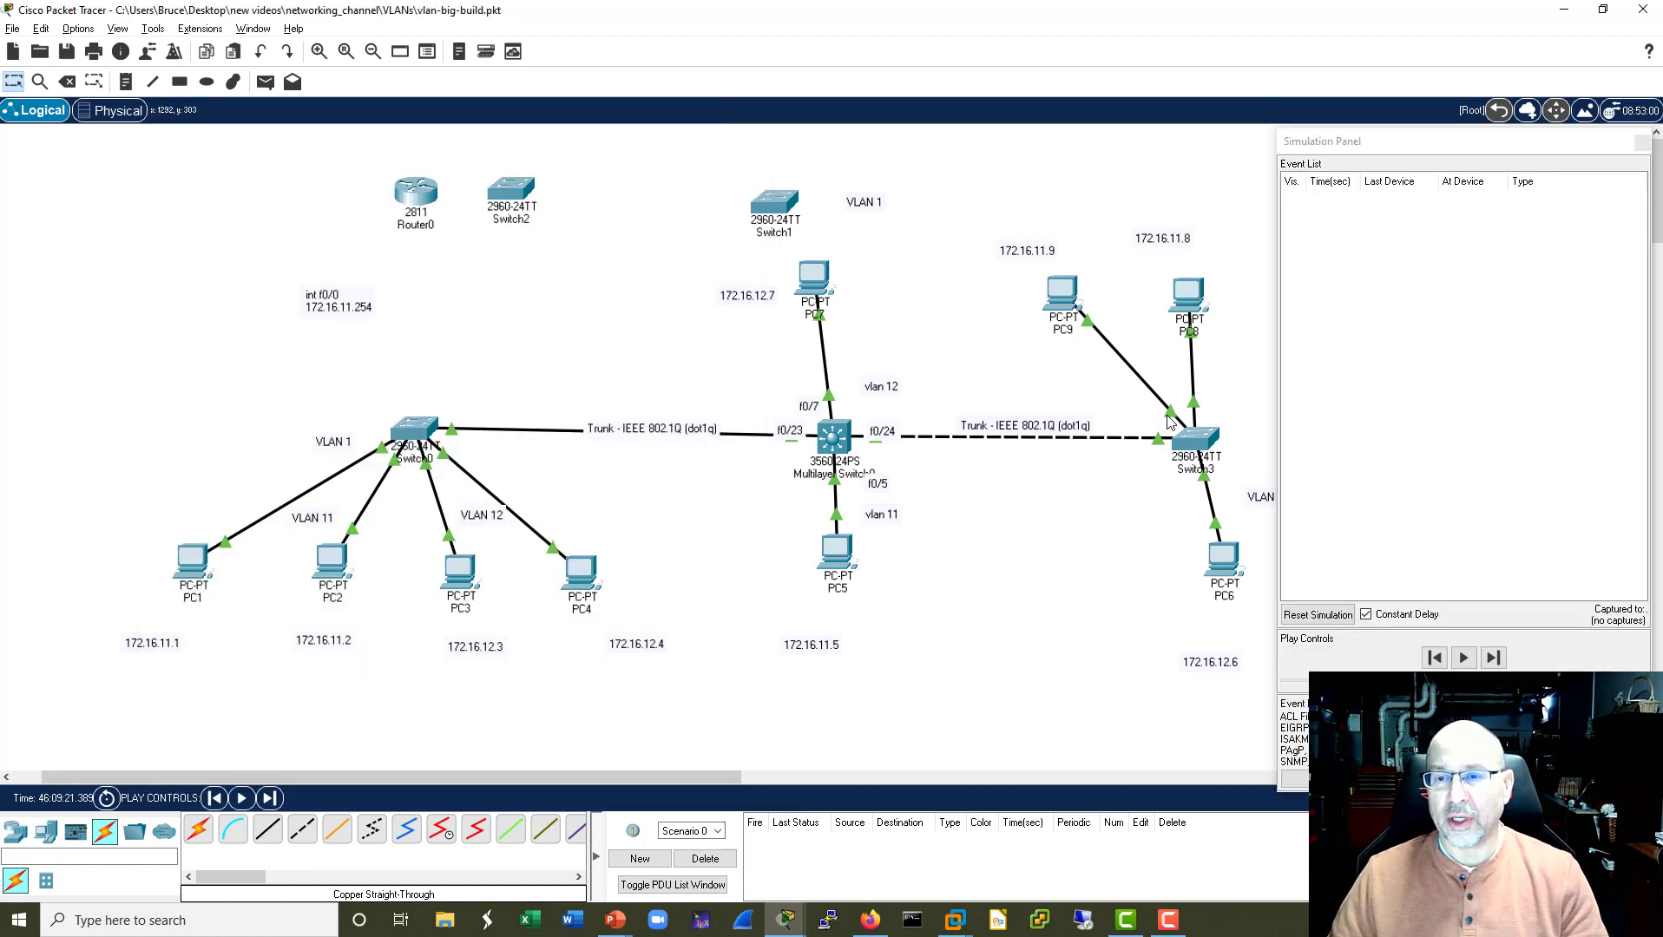
left_click(1184, 295)
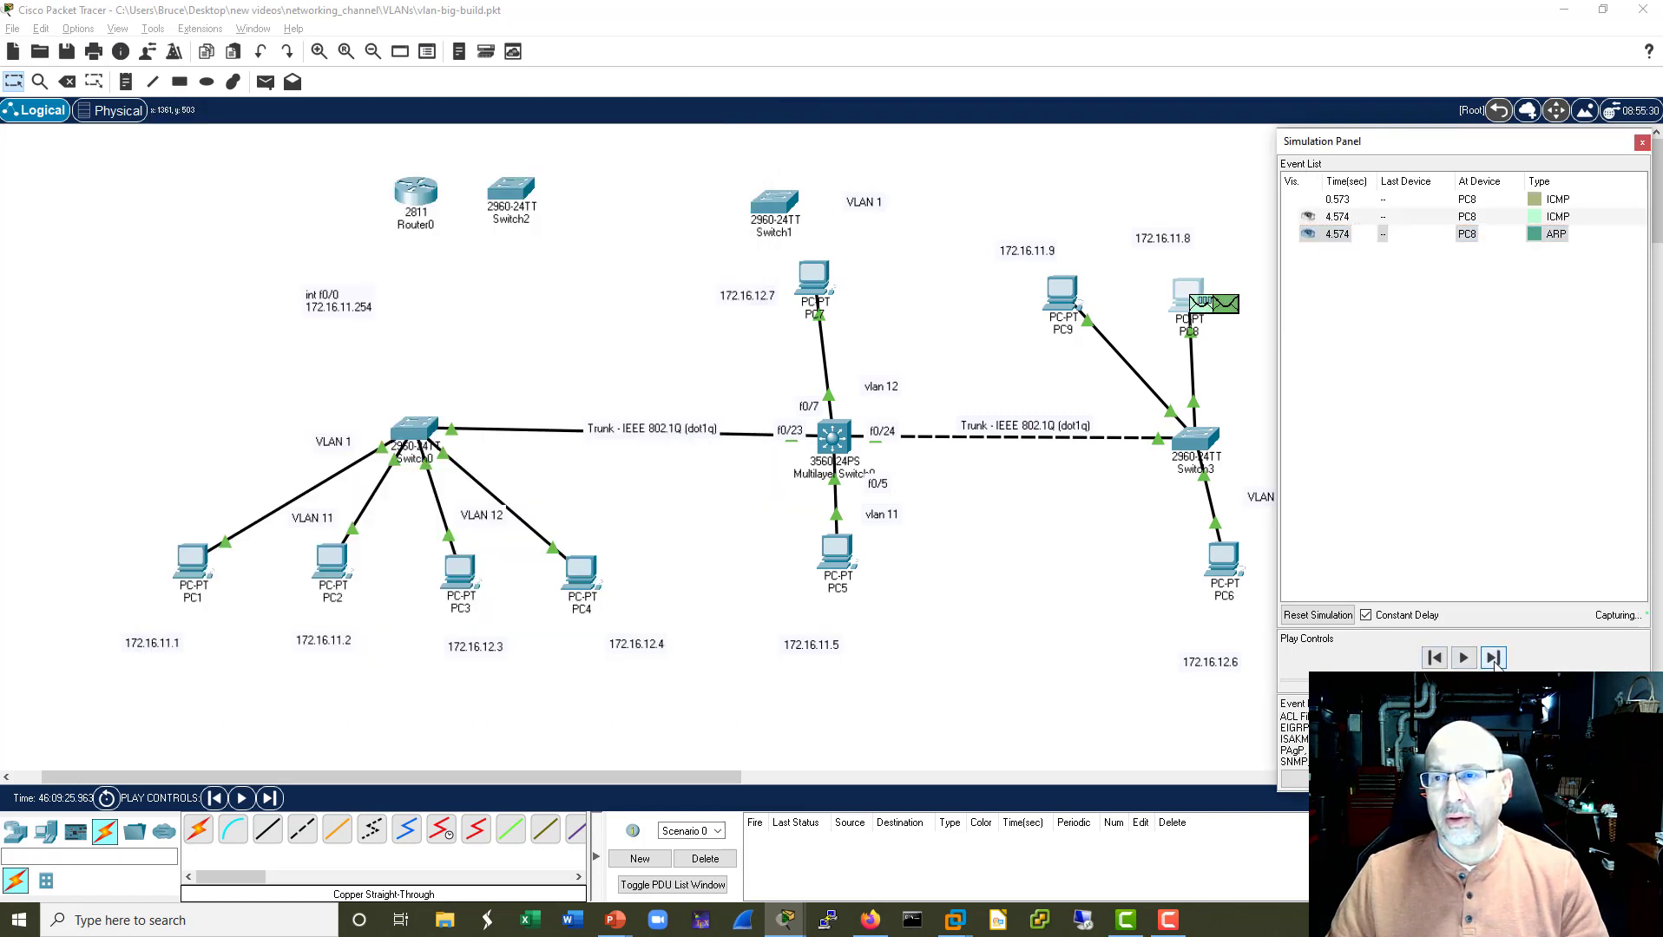
left_click(1493, 658)
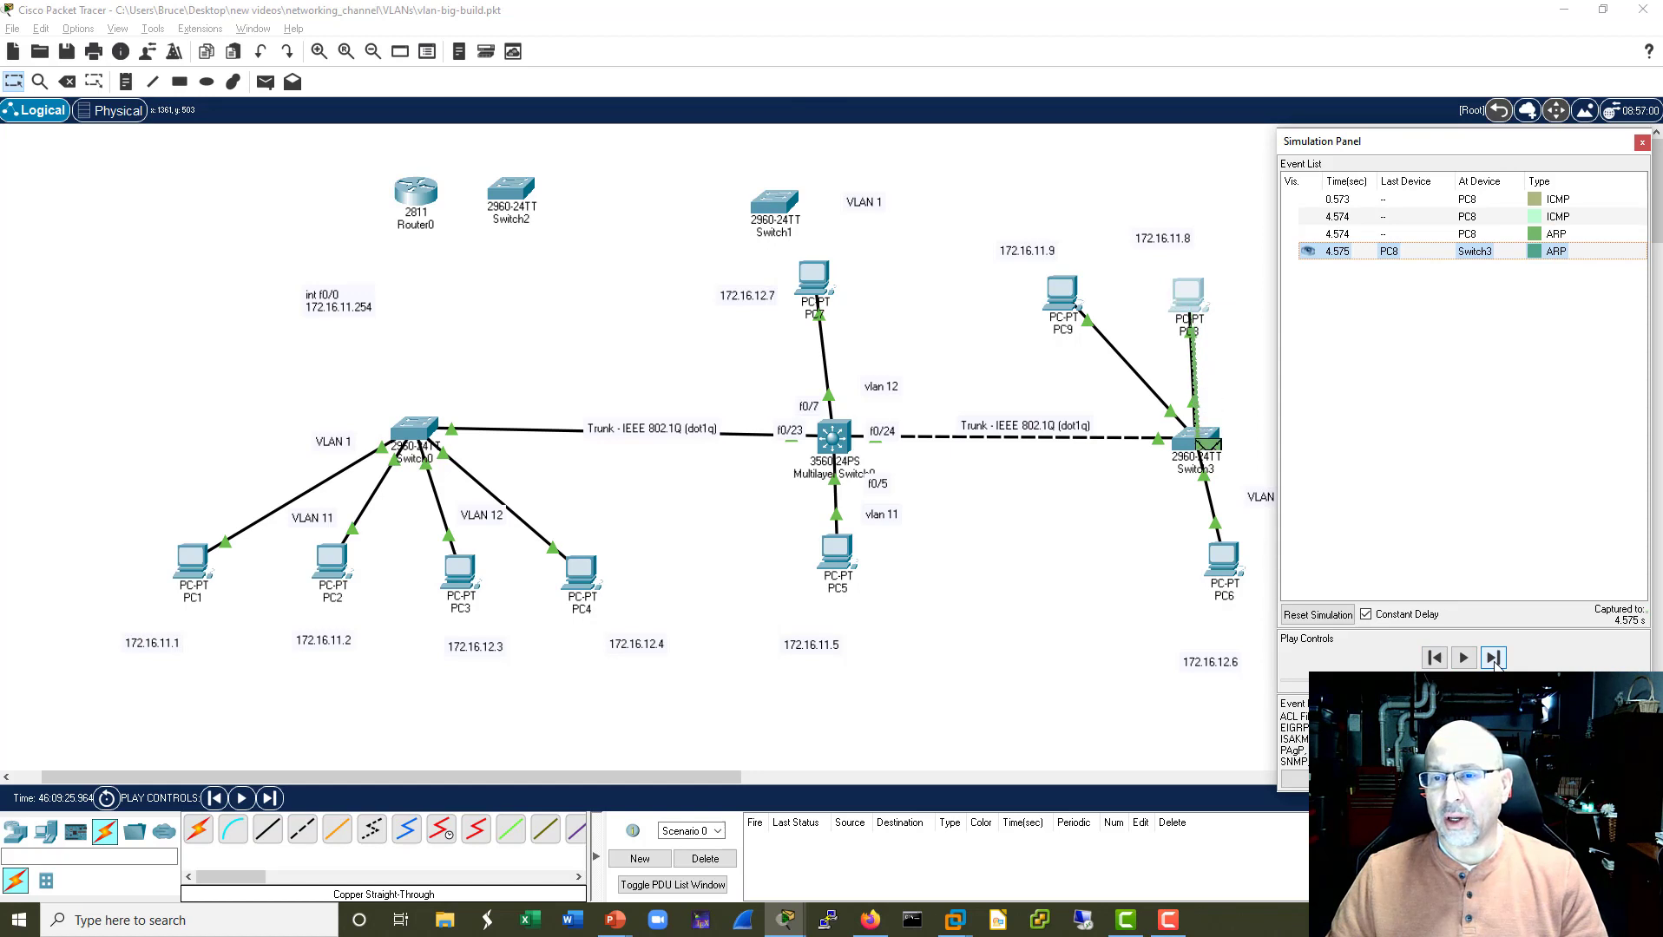
left_click(1493, 658)
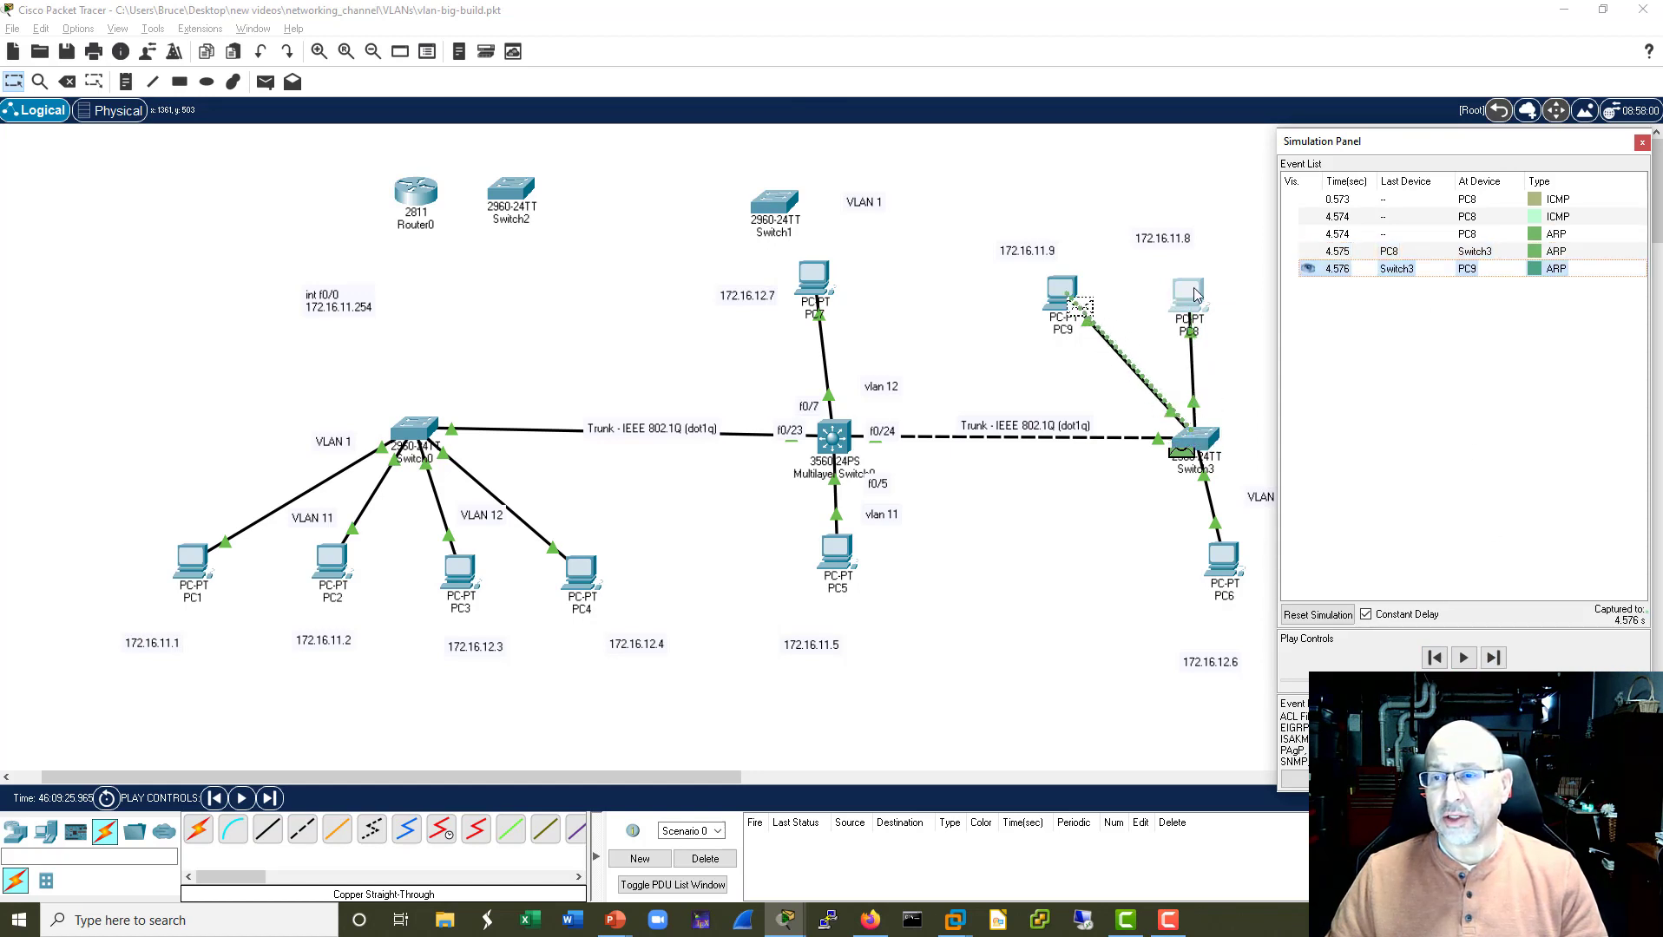
Examine the target IP and target MAC in PC9's inbound ARP PDU, and advance the simulation once before returning to Realtime mode.
left_click(1473, 272)
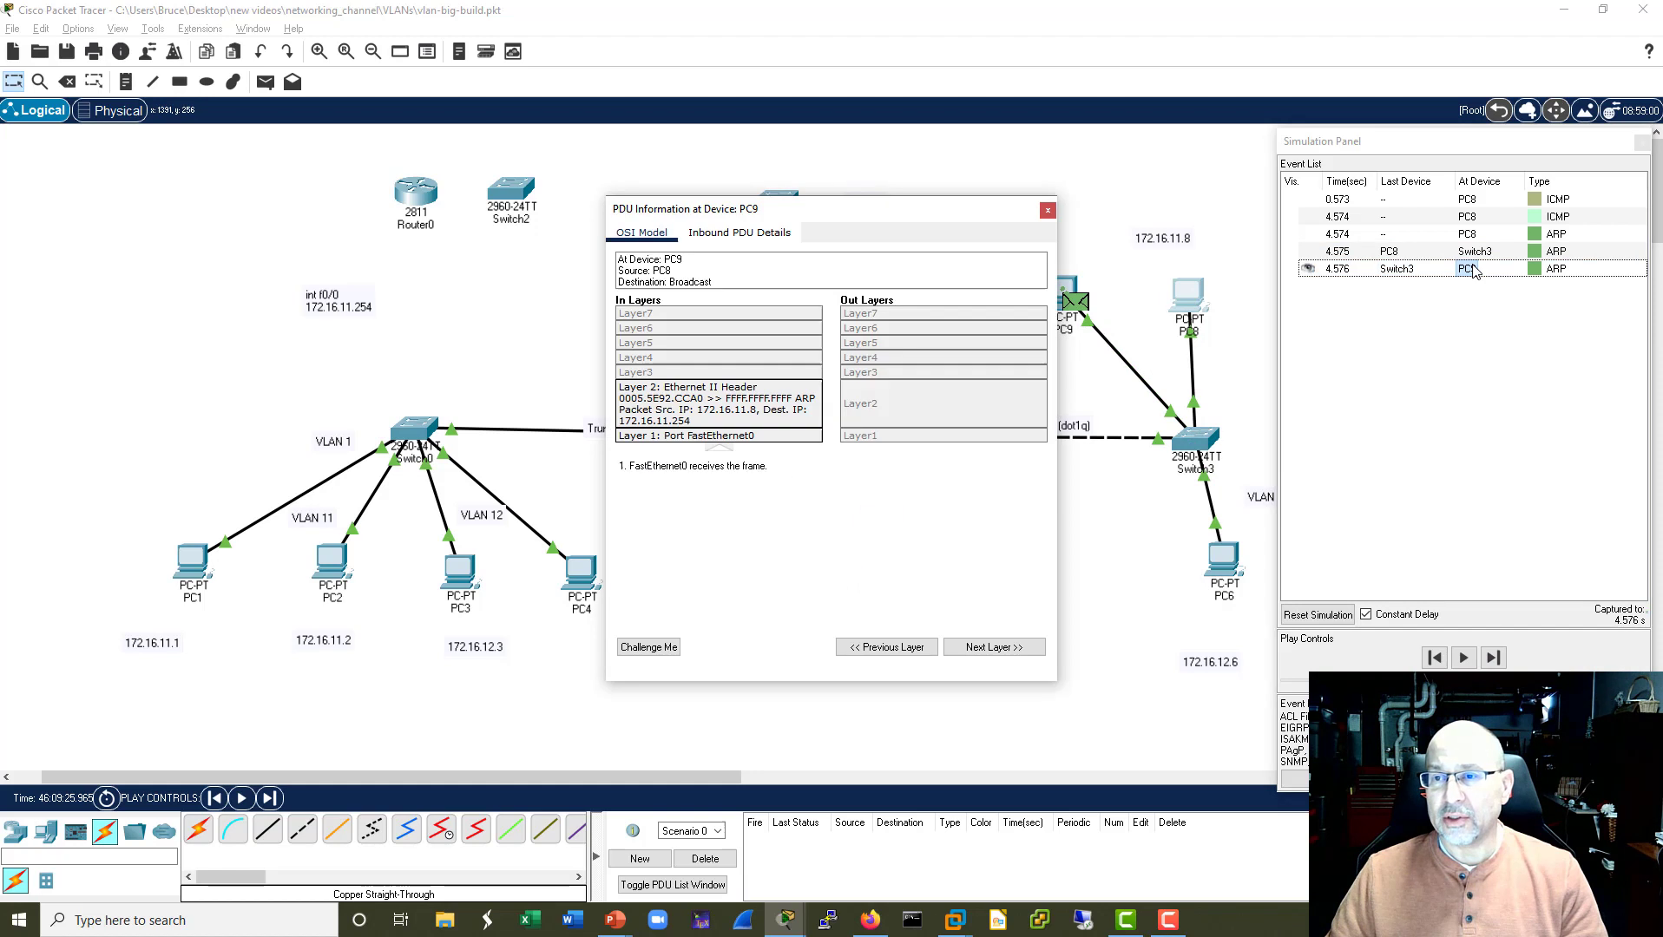
left_click_drag(865, 215, 590, 168)
left_click_drag(330, 297, 72, 295)
left_click(204, 186)
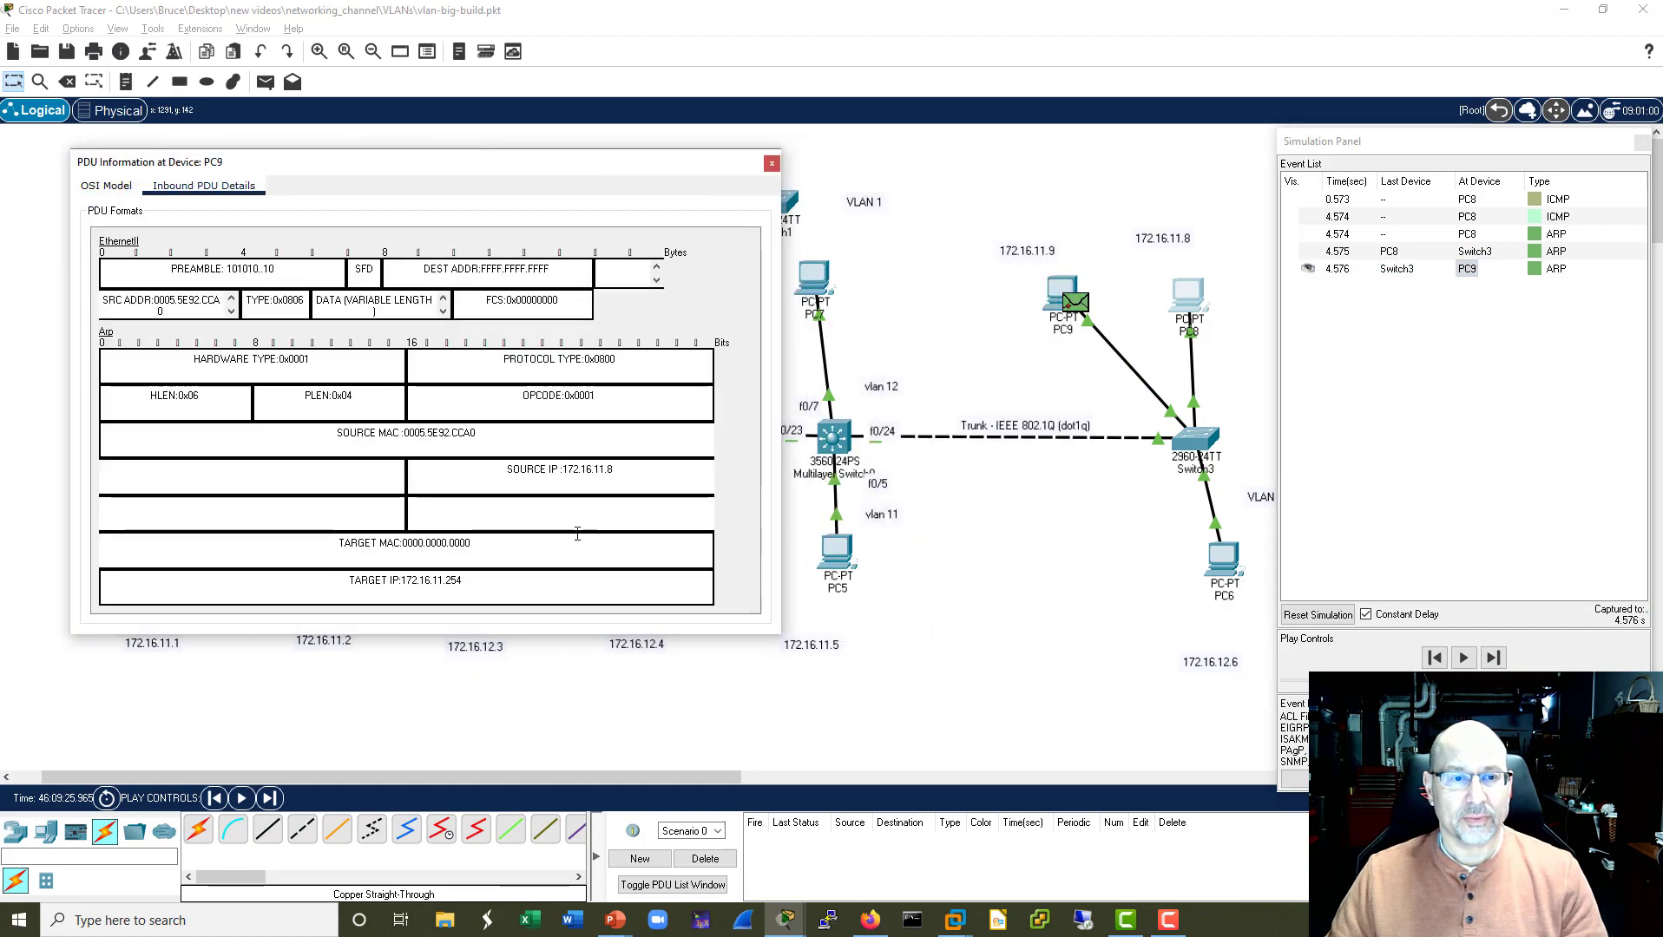
left_click_drag(497, 586, 332, 575)
left_click_drag(513, 539, 337, 542)
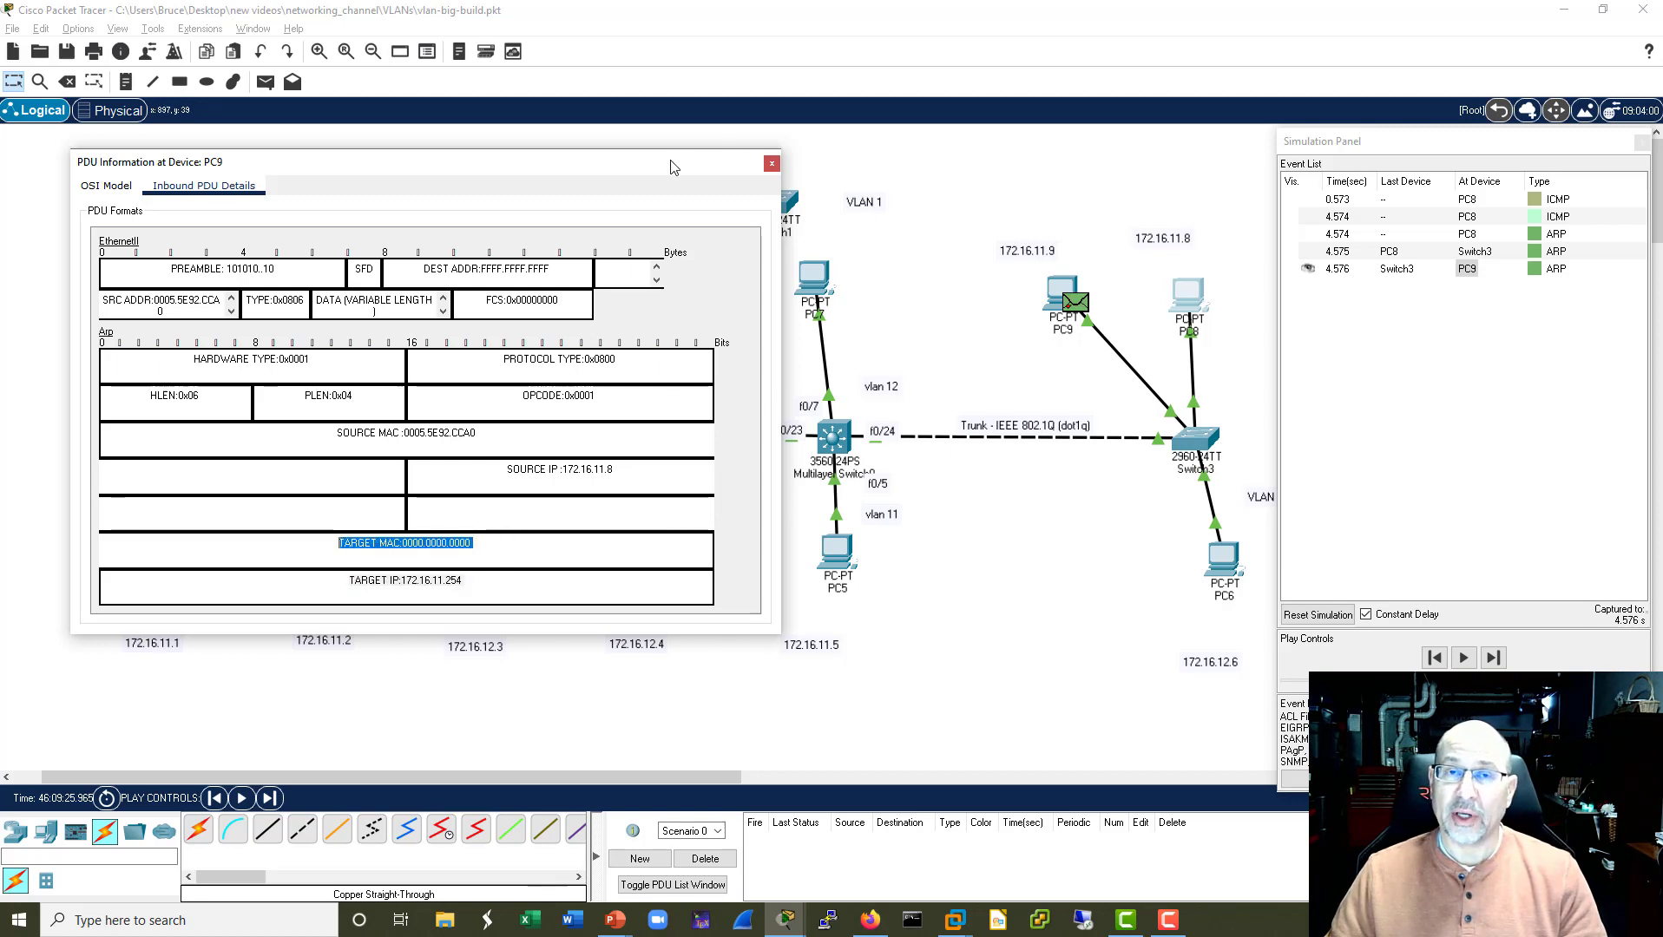
left_click(771, 164)
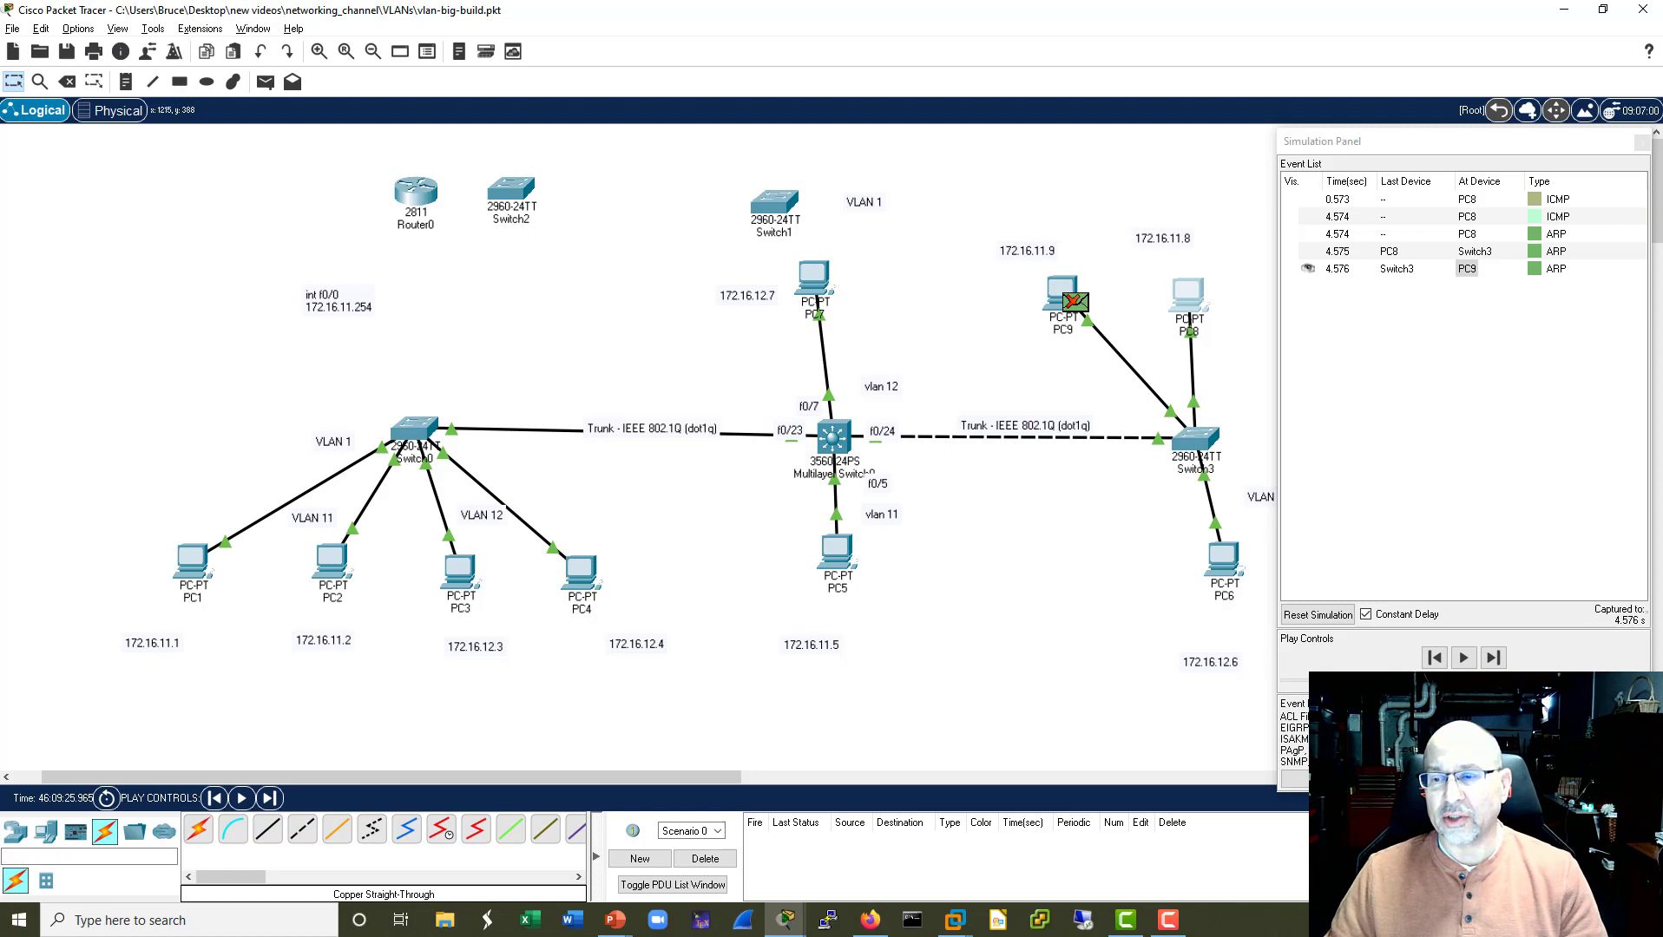
left_click(1494, 662)
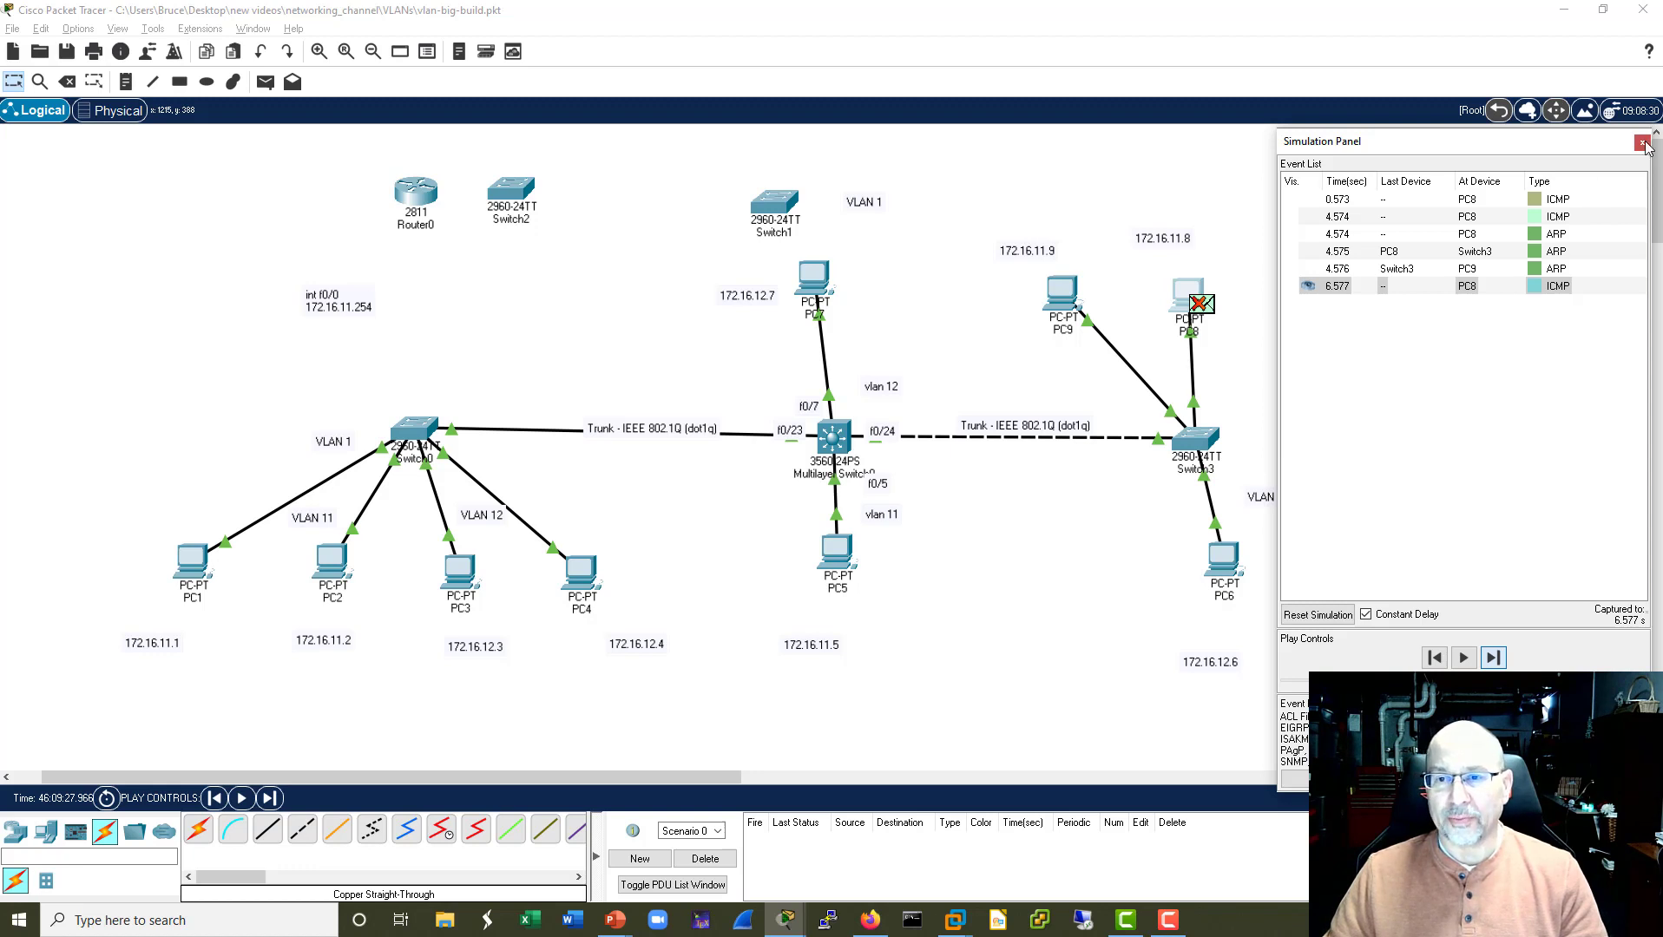
key("shift+r")
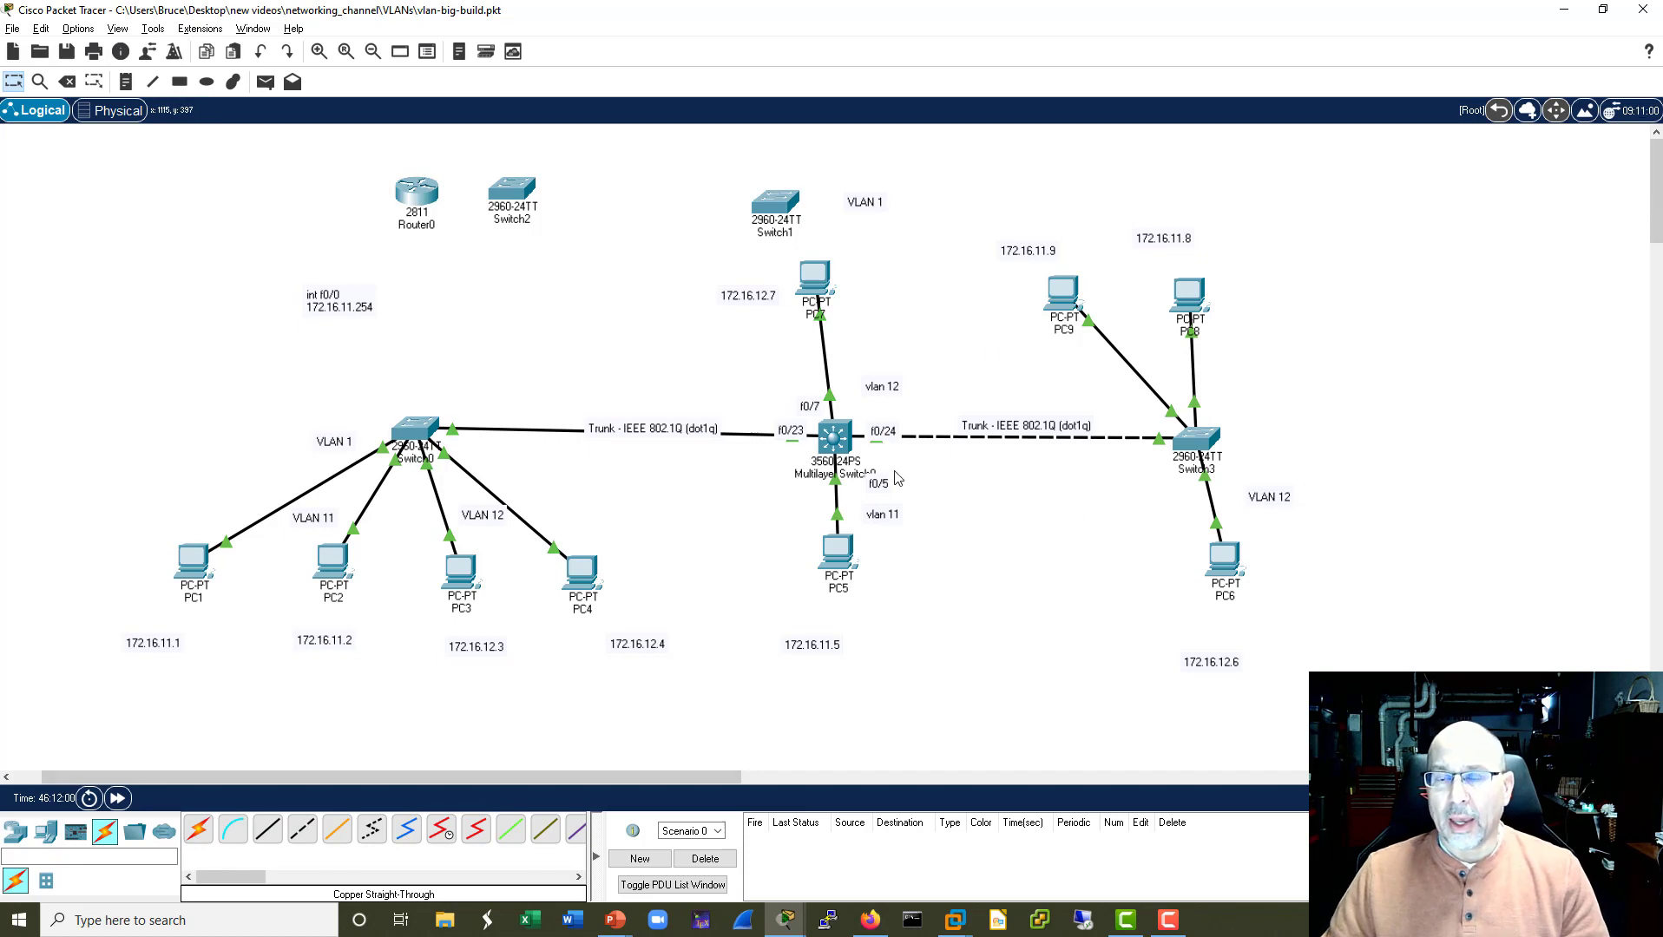
Ping 172.16.11.9 from PC6's command prompt in Simulation mode, keeping its window clear of the multilayer switch and Switch3.
left_click(1232, 571)
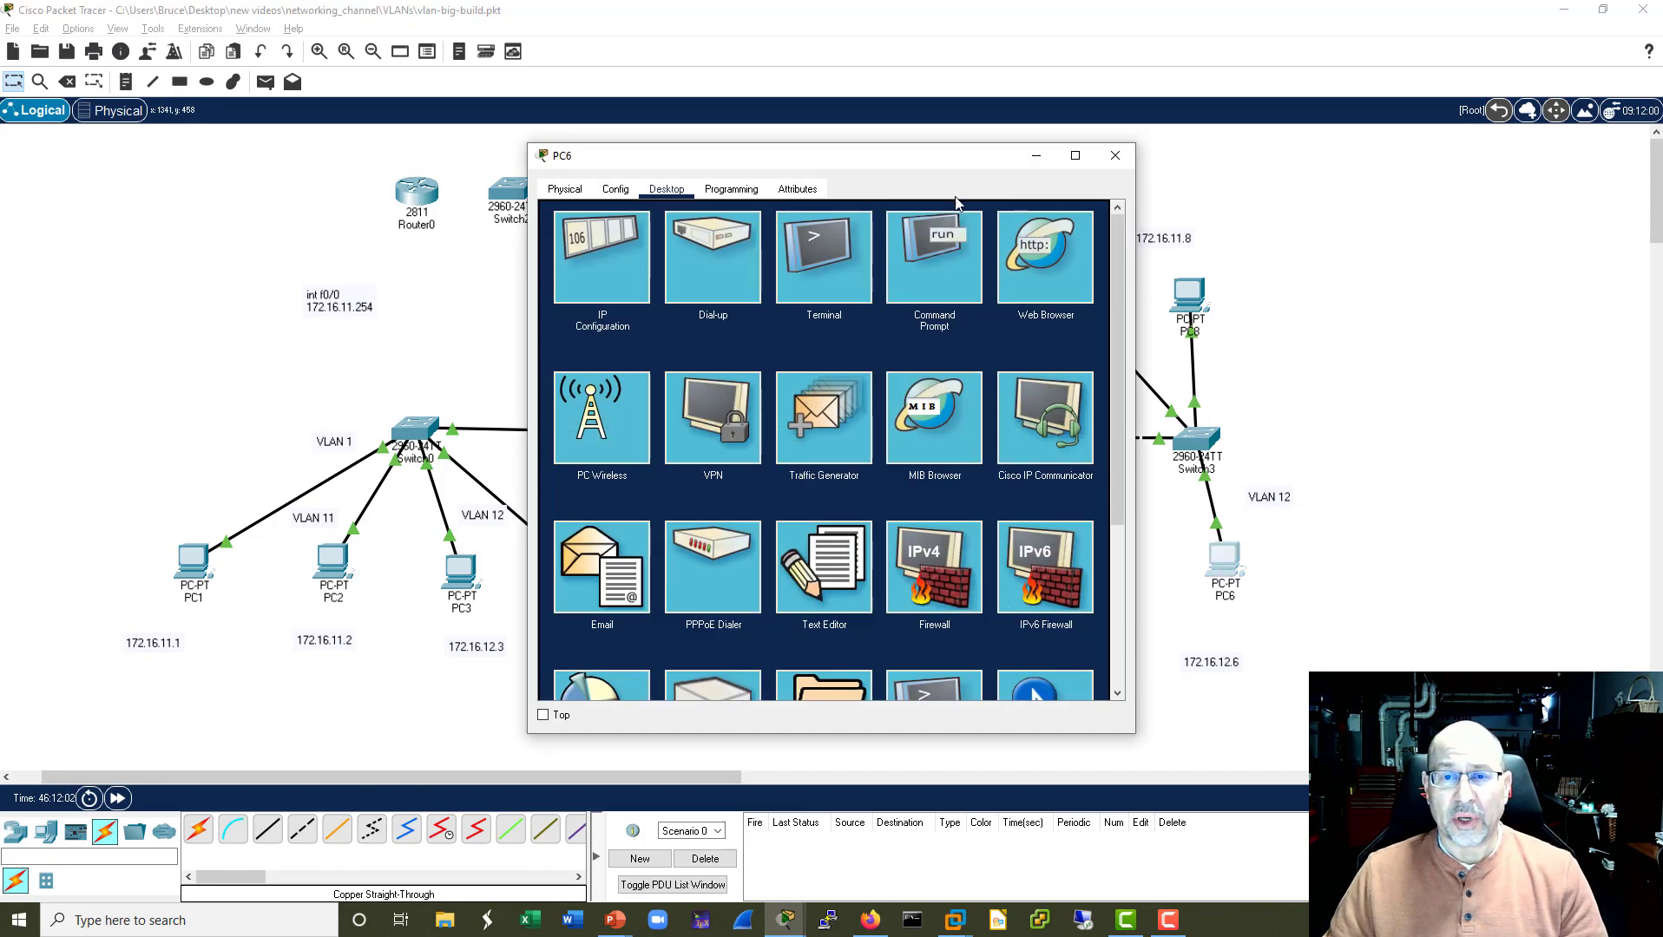
left_click(931, 244)
left_click_drag(928, 156, 458, 104)
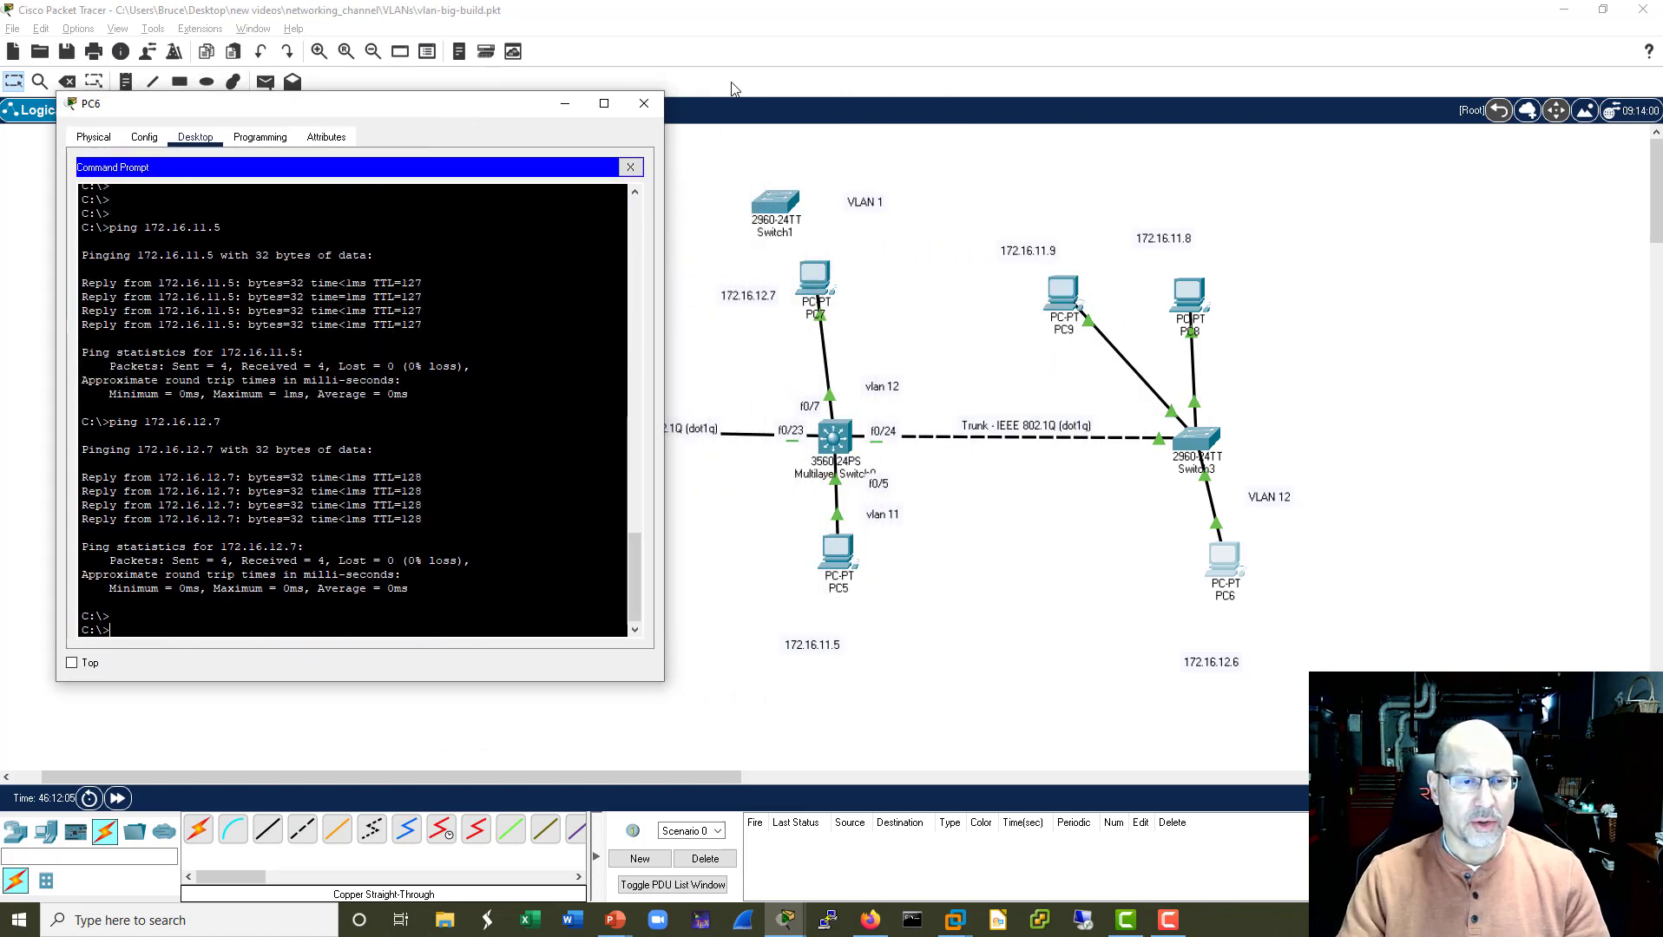
key("Return")
key("Up")
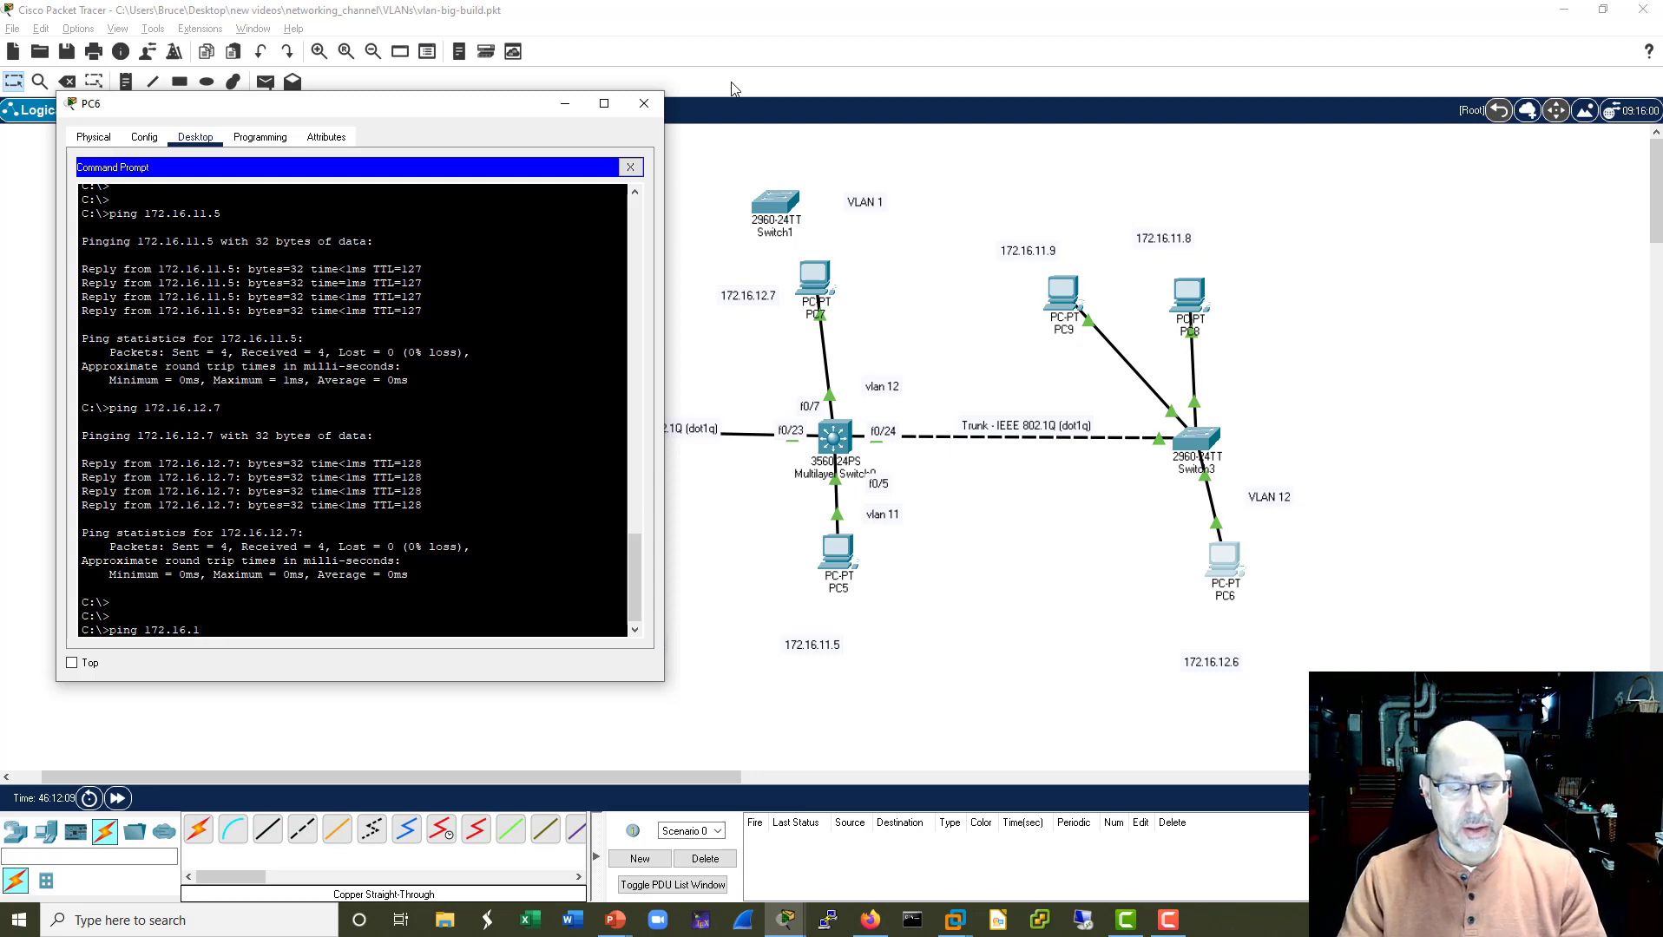
type(".9")
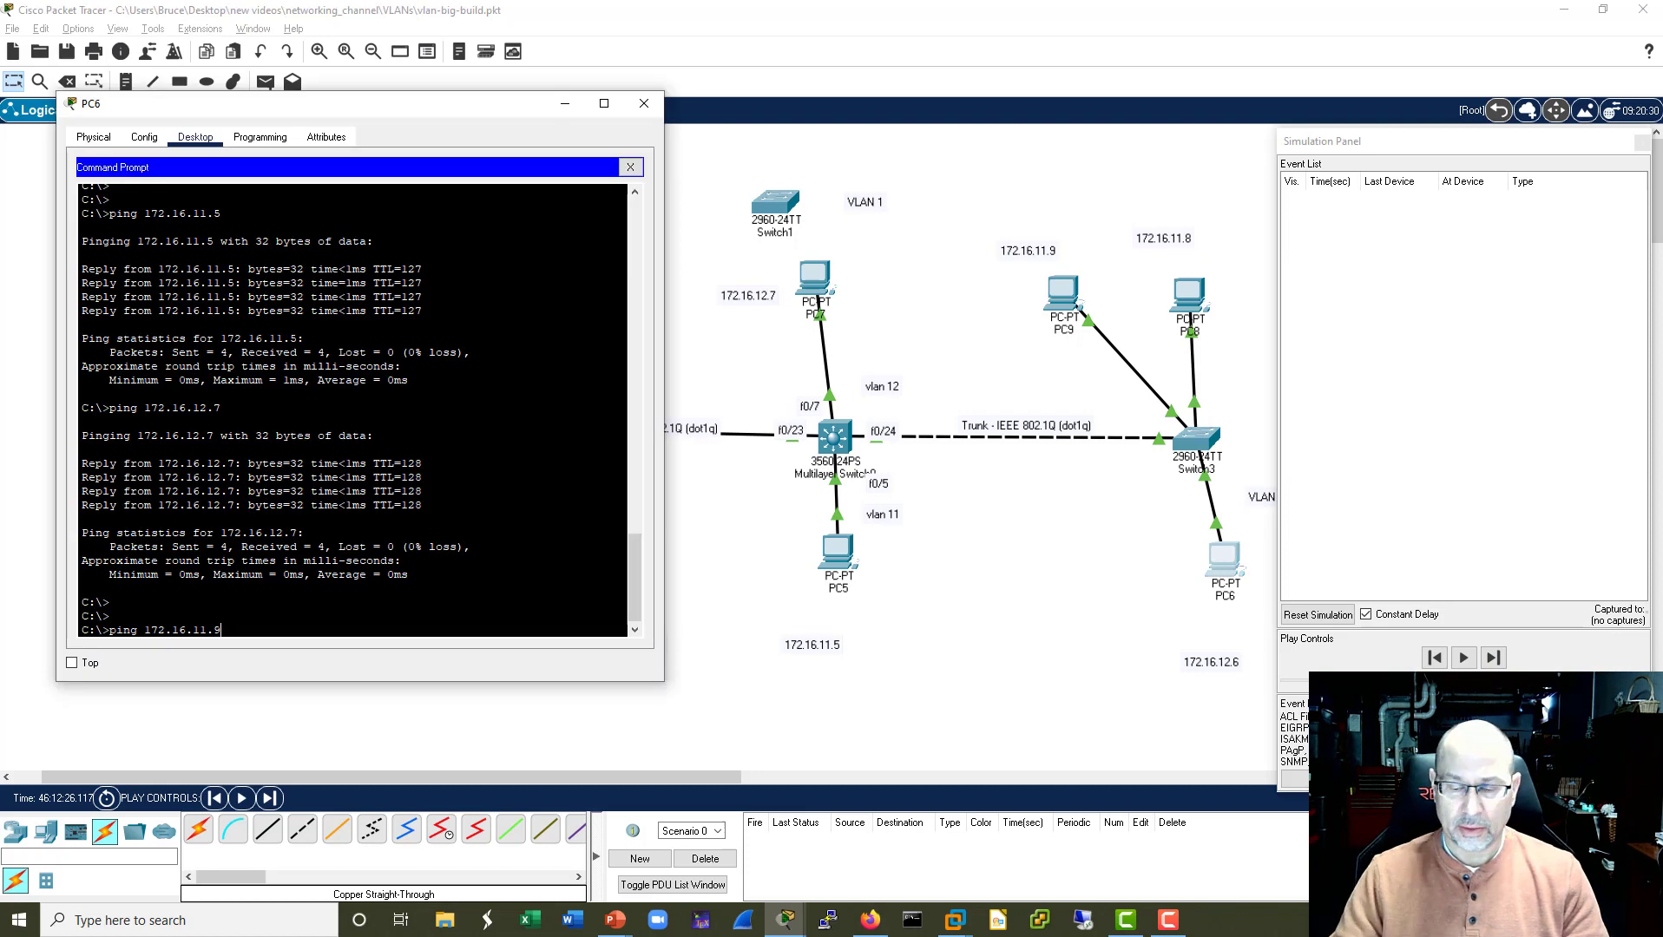
key("Return")
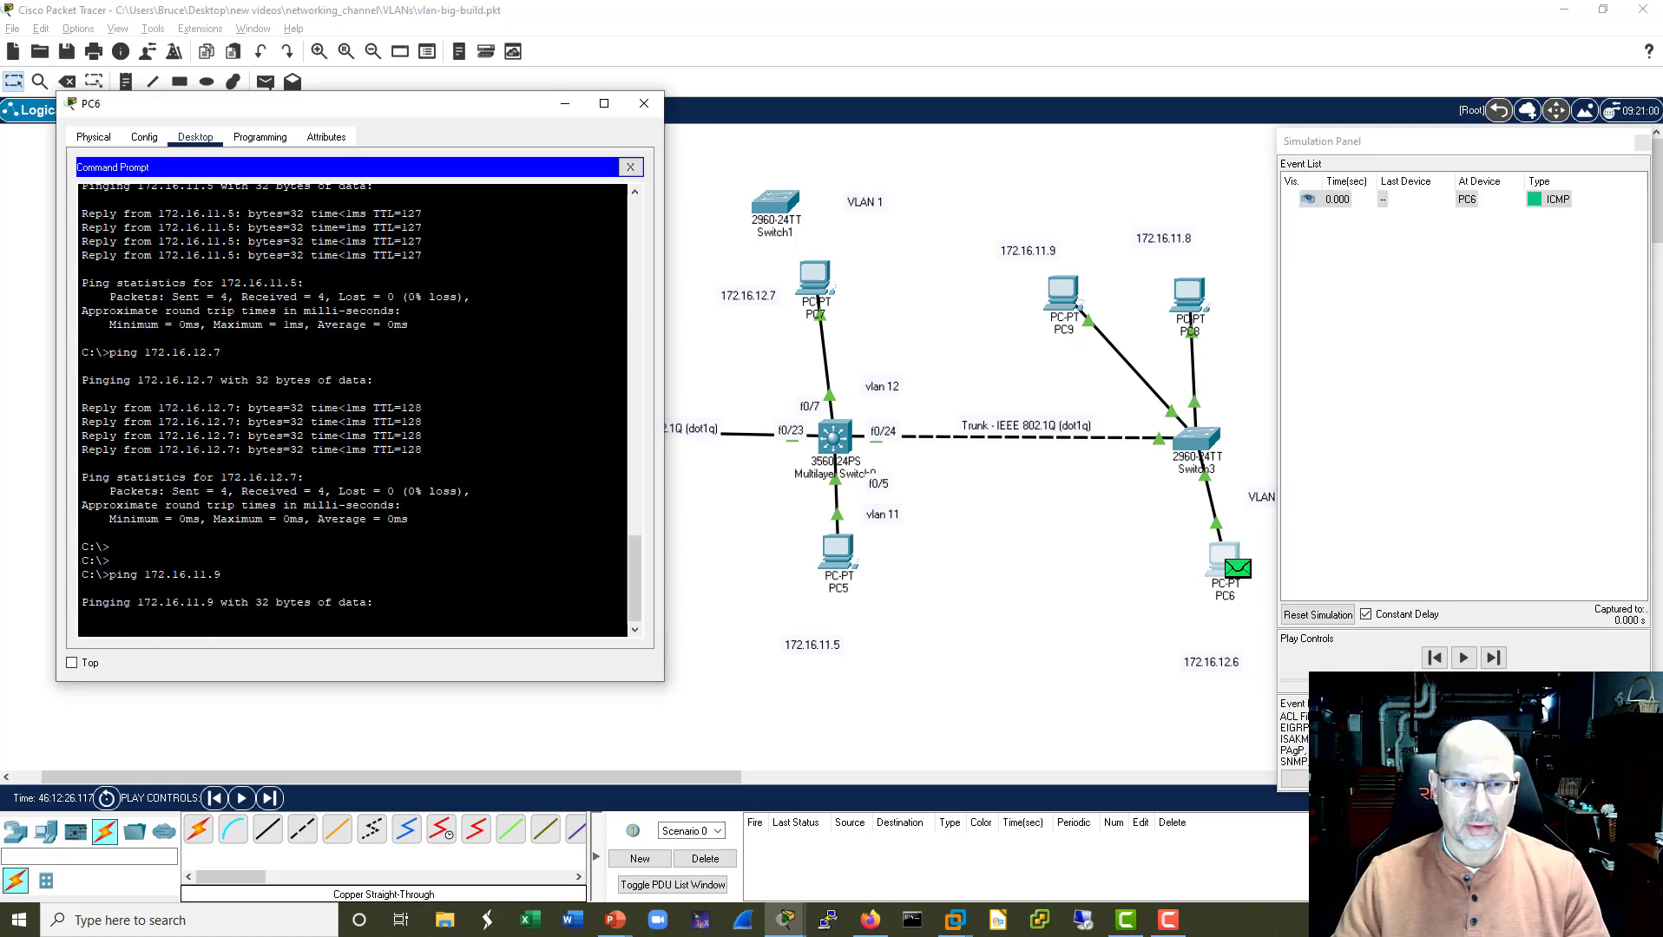
left_click_drag(425, 121, 389, 143)
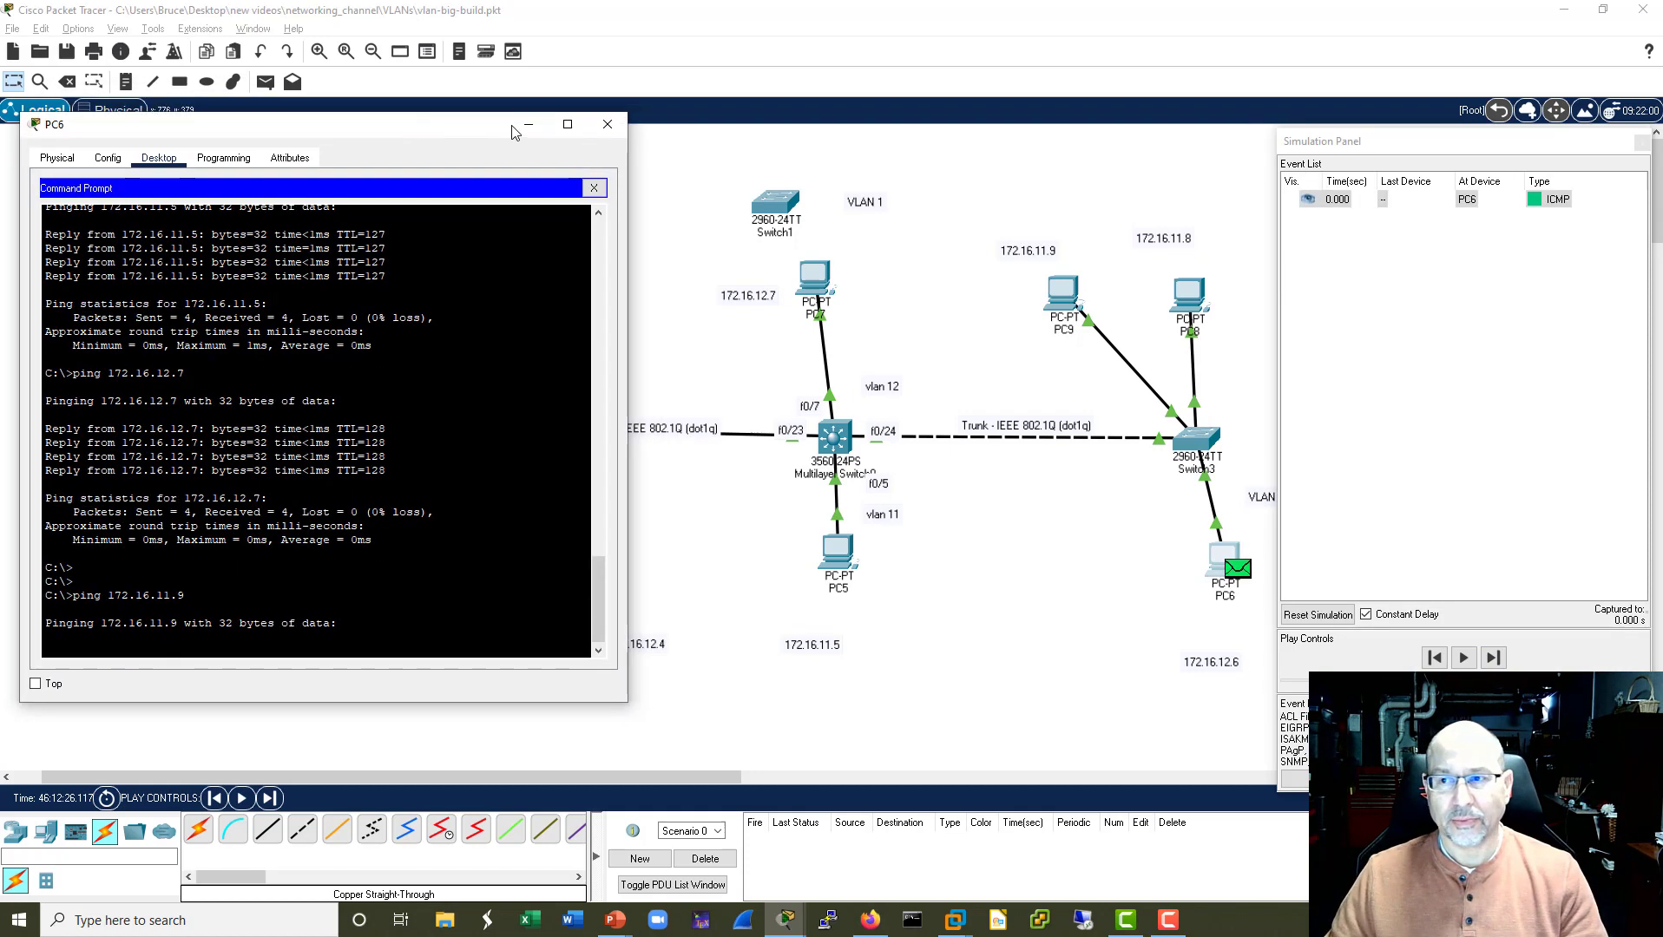
Step PC6's ICMP packet to Multilayer Switch0 and examine the 802.1Q TCI field of the switch's outbound ARP request.
left_click(1493, 659)
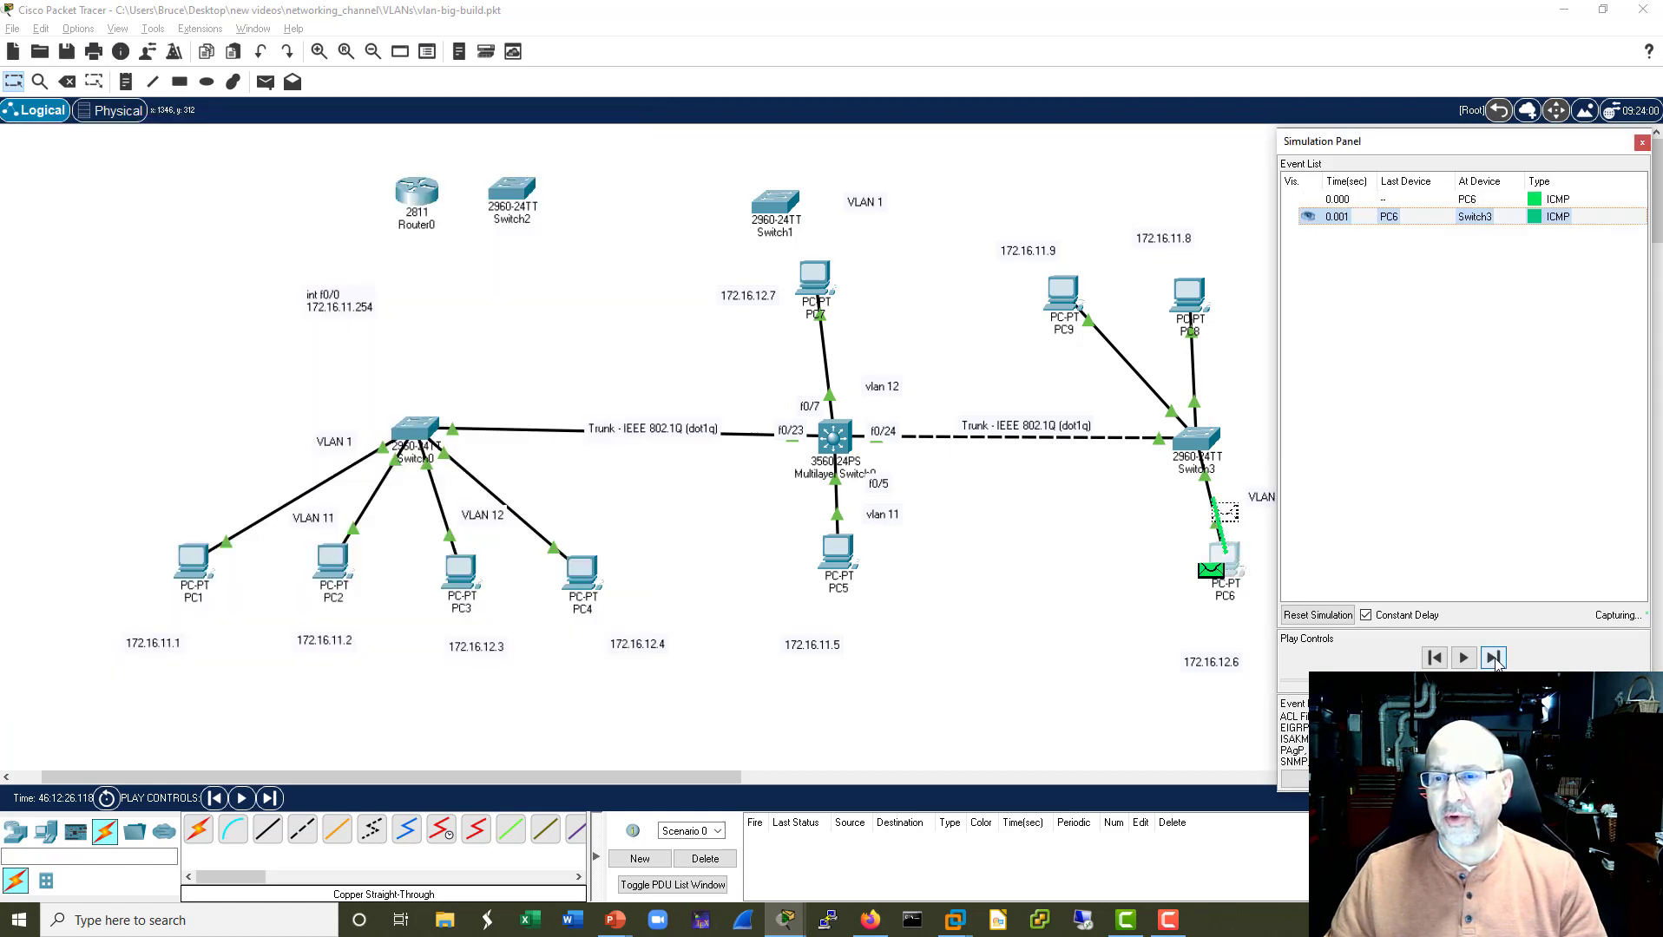
left_click(1492, 659)
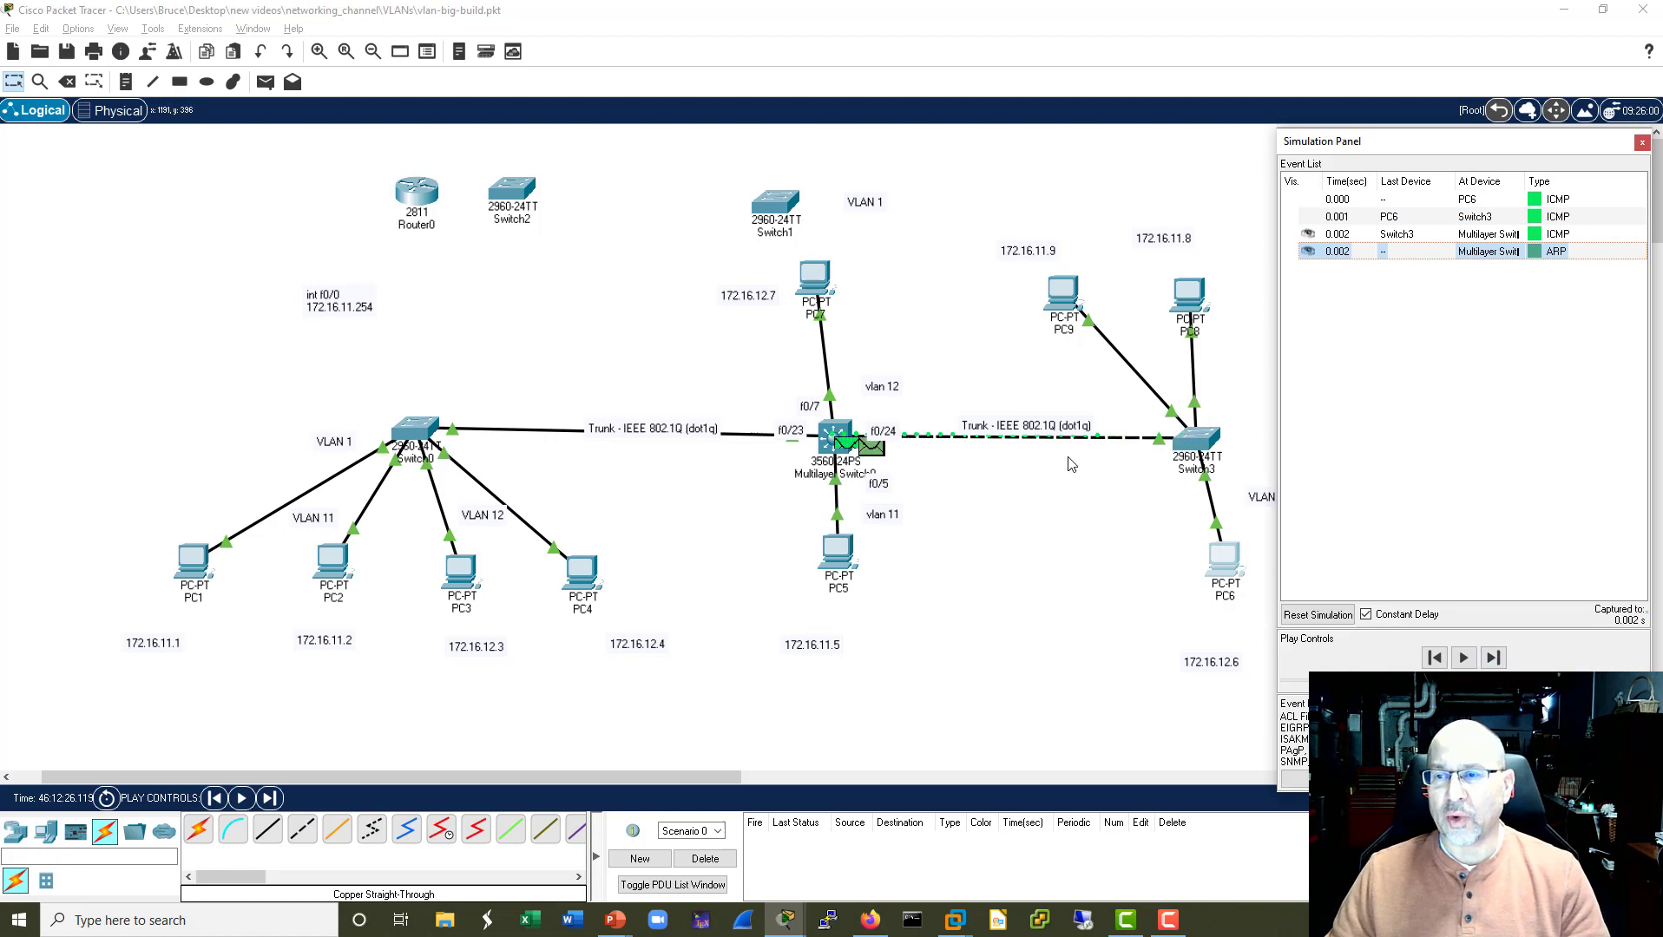
left_click(1467, 258)
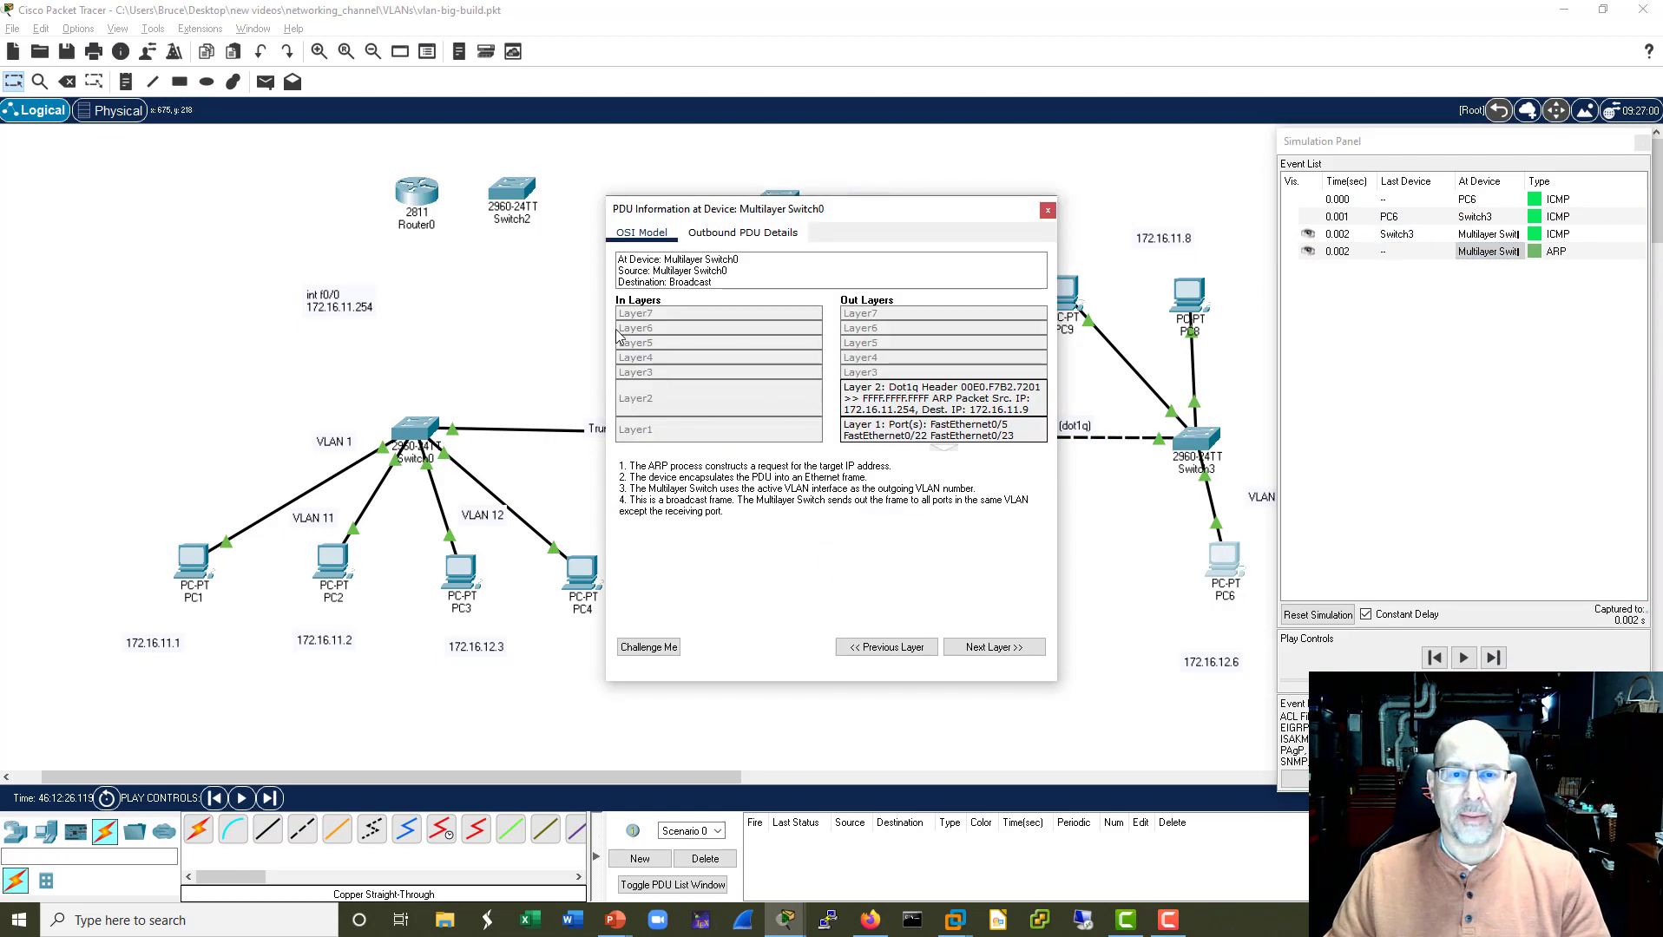
left_click(727, 234)
left_click_drag(603, 335, 173, 335)
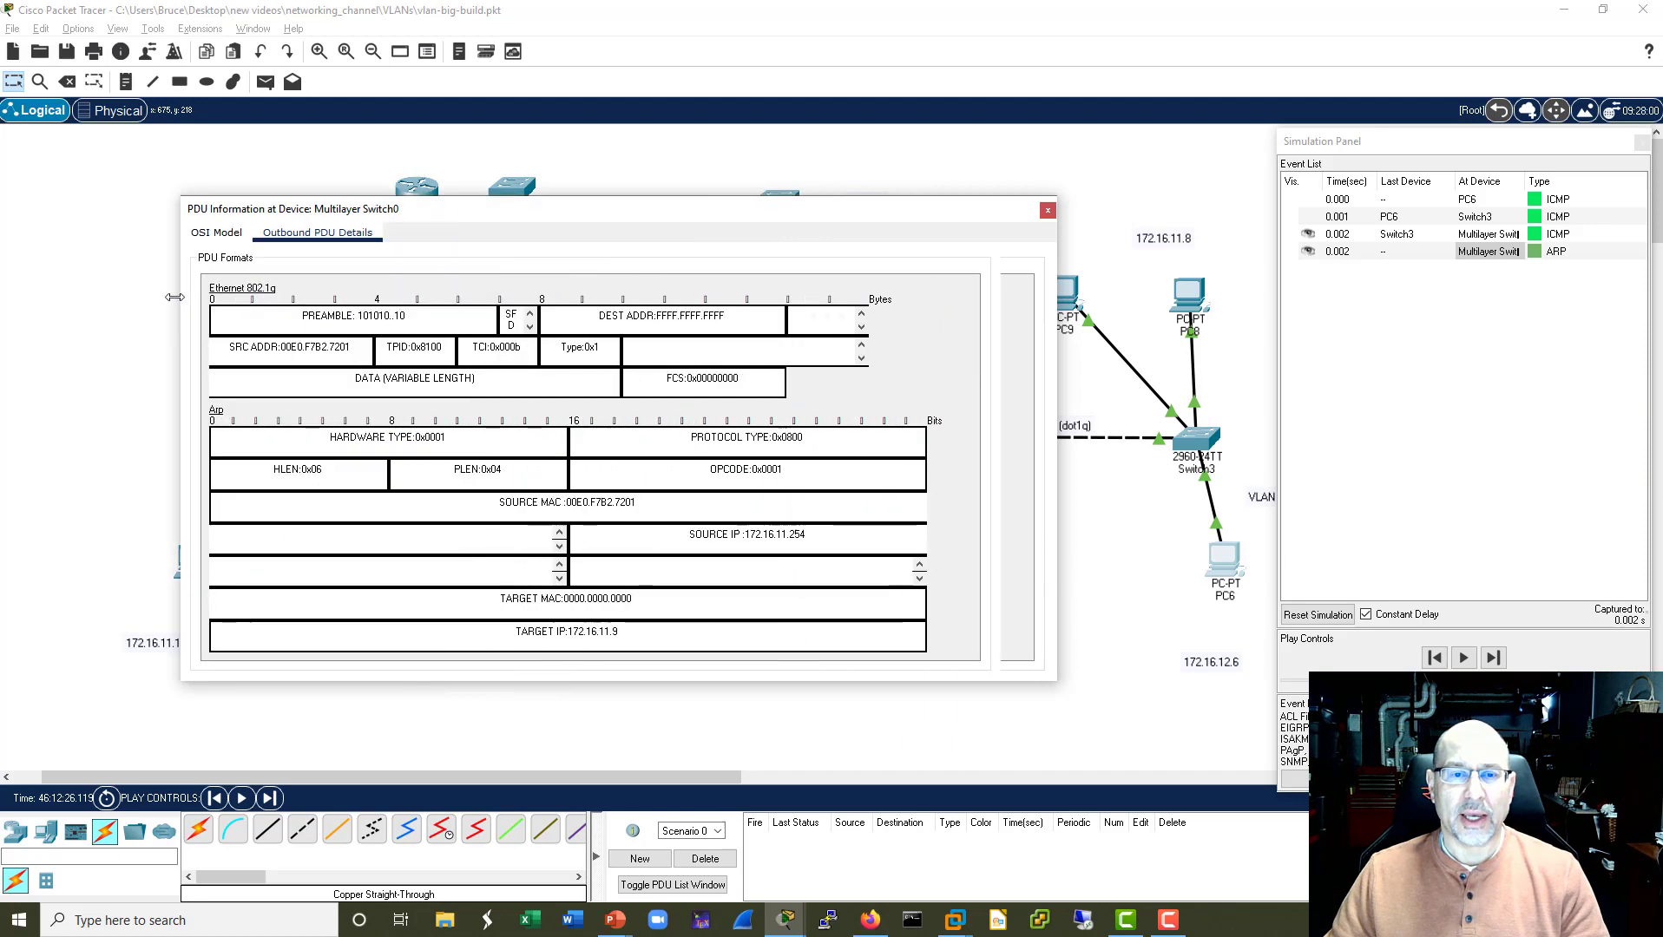
double_click(515, 346)
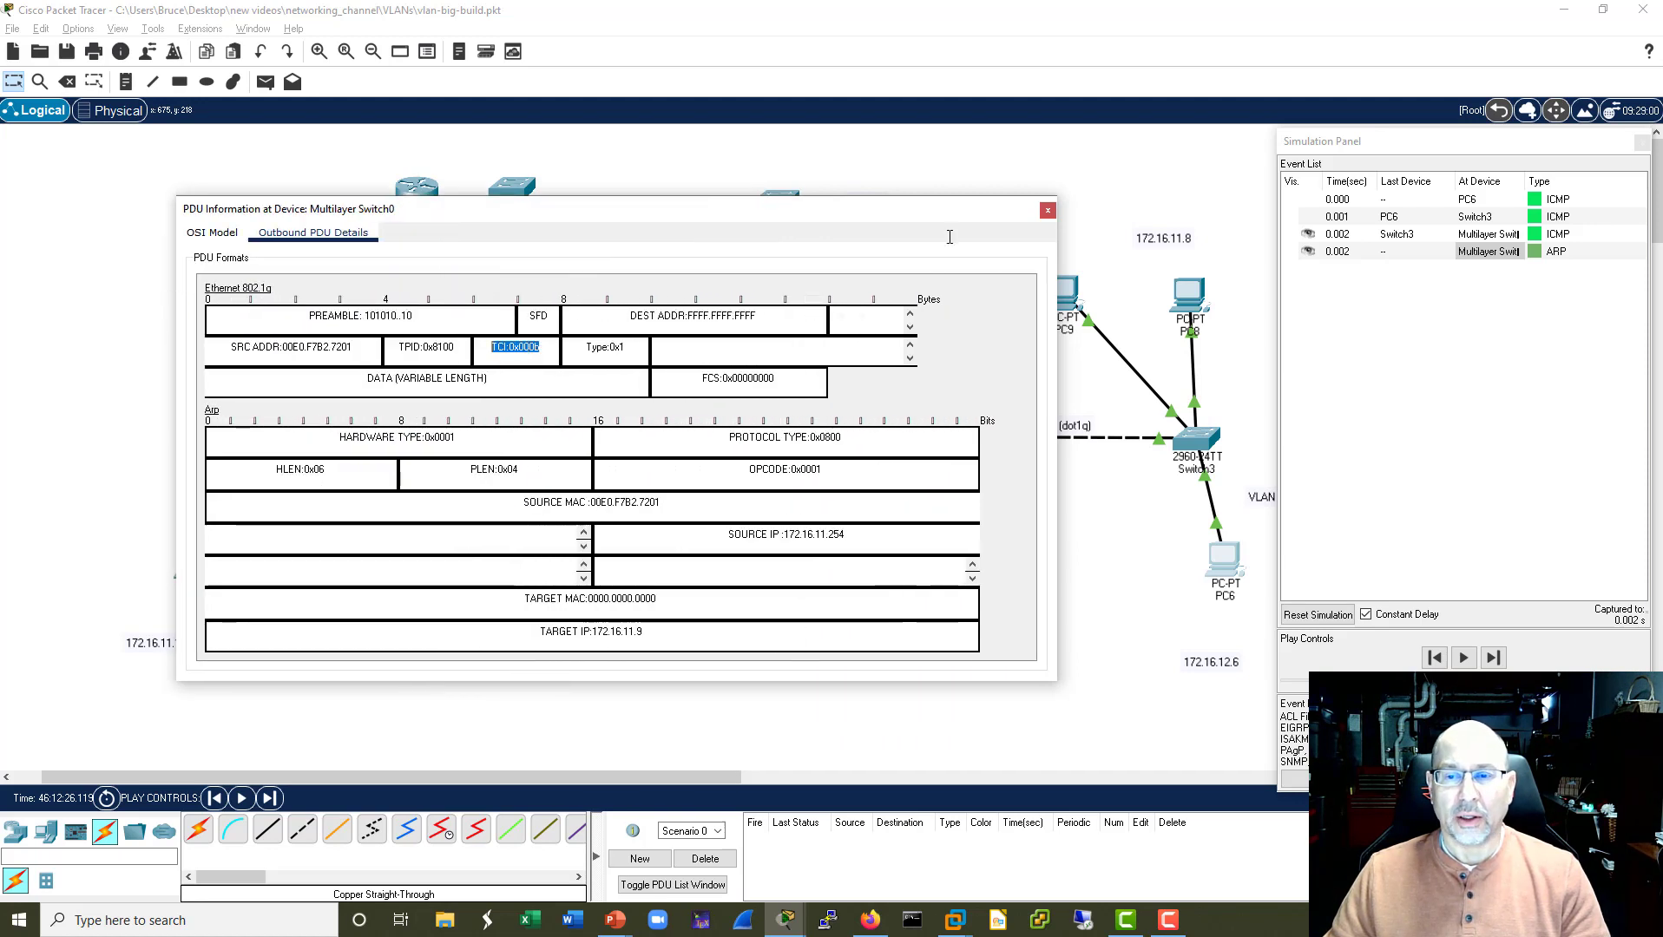
left_click_drag(847, 211, 706, 202)
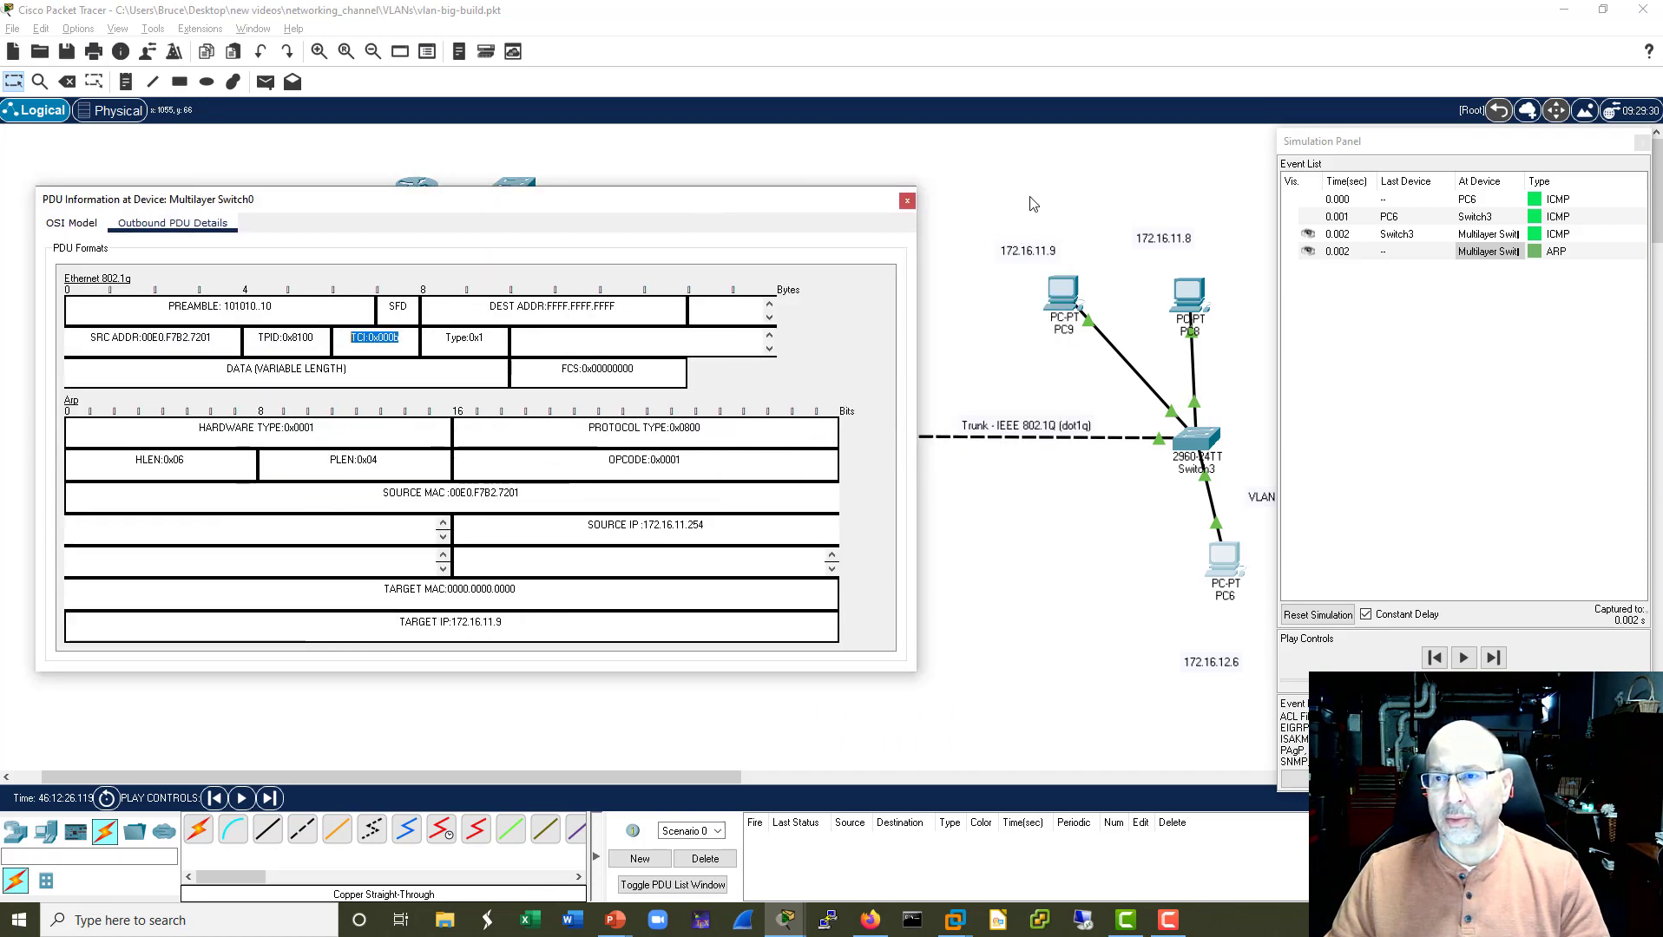
left_click(907, 200)
Examine the 802.1Q TCI field in the inbound details of PC6's ICMP packet at Multilayer Switch0.
left_click(1395, 235)
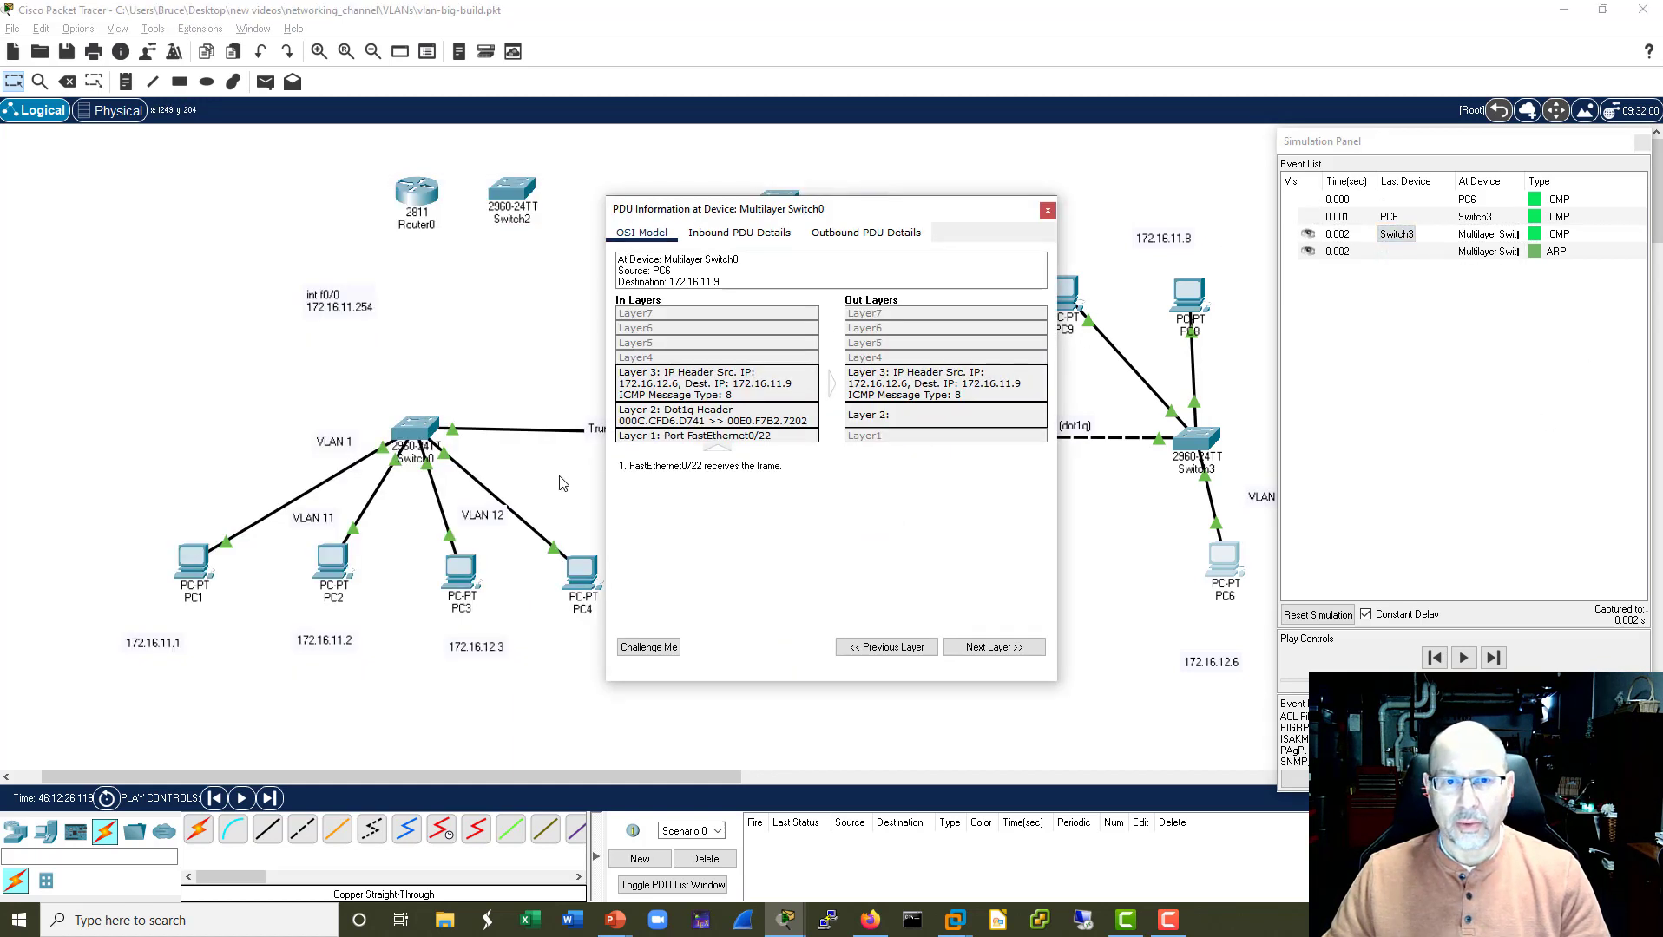
left_click(722, 234)
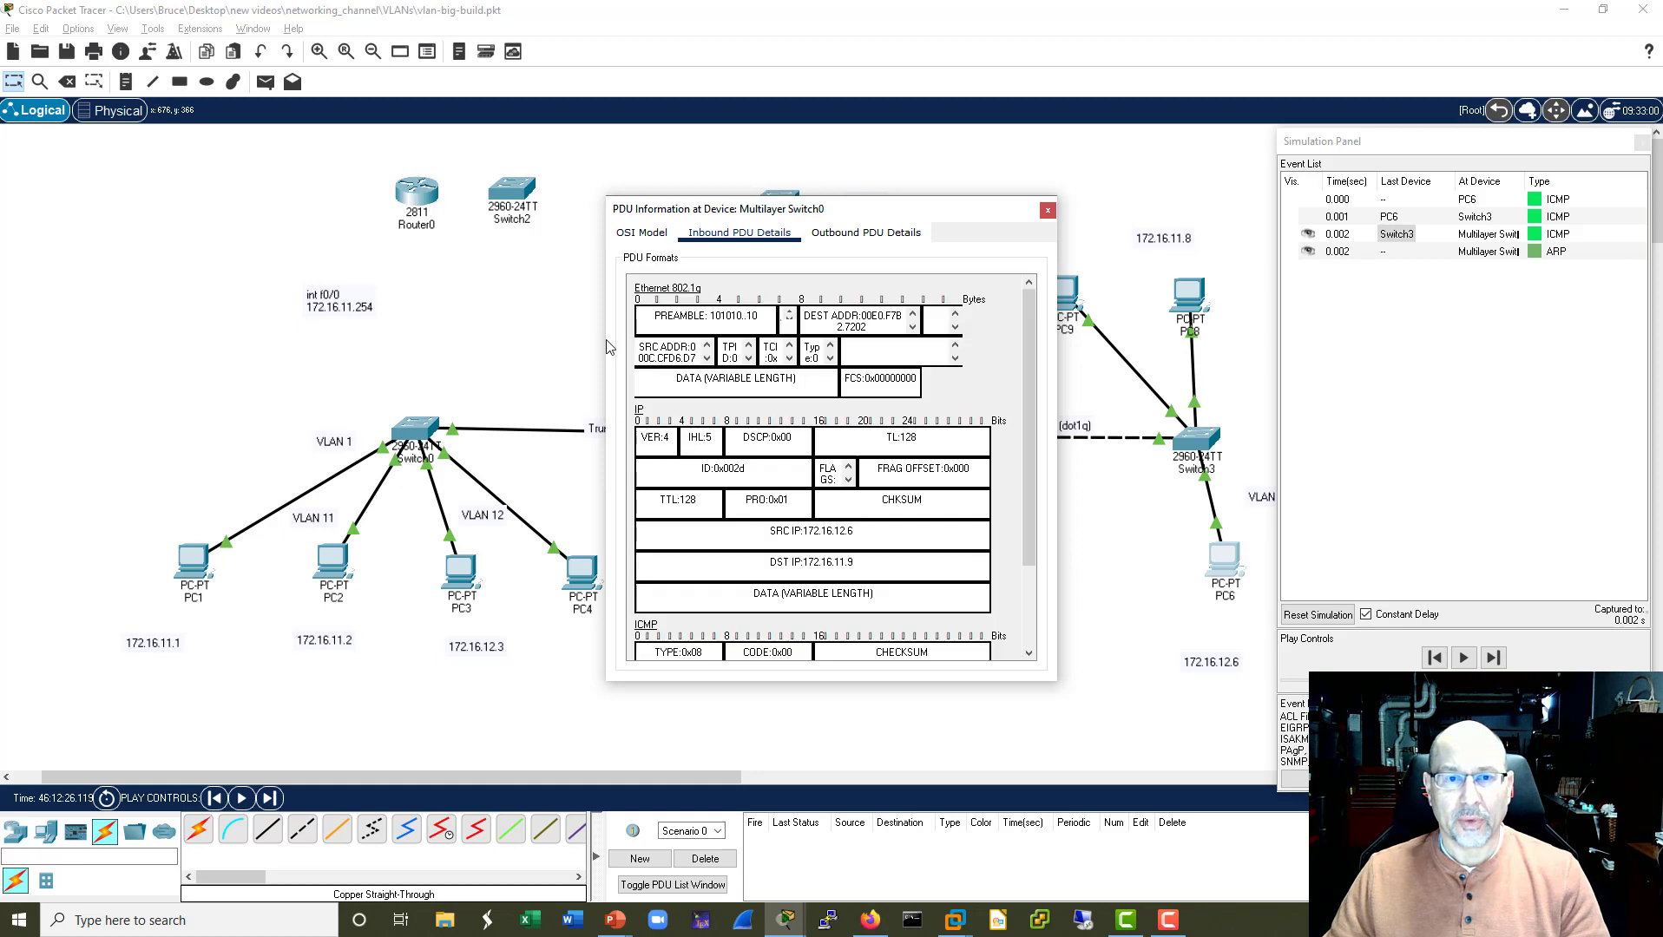
left_click_drag(602, 342, 168, 342)
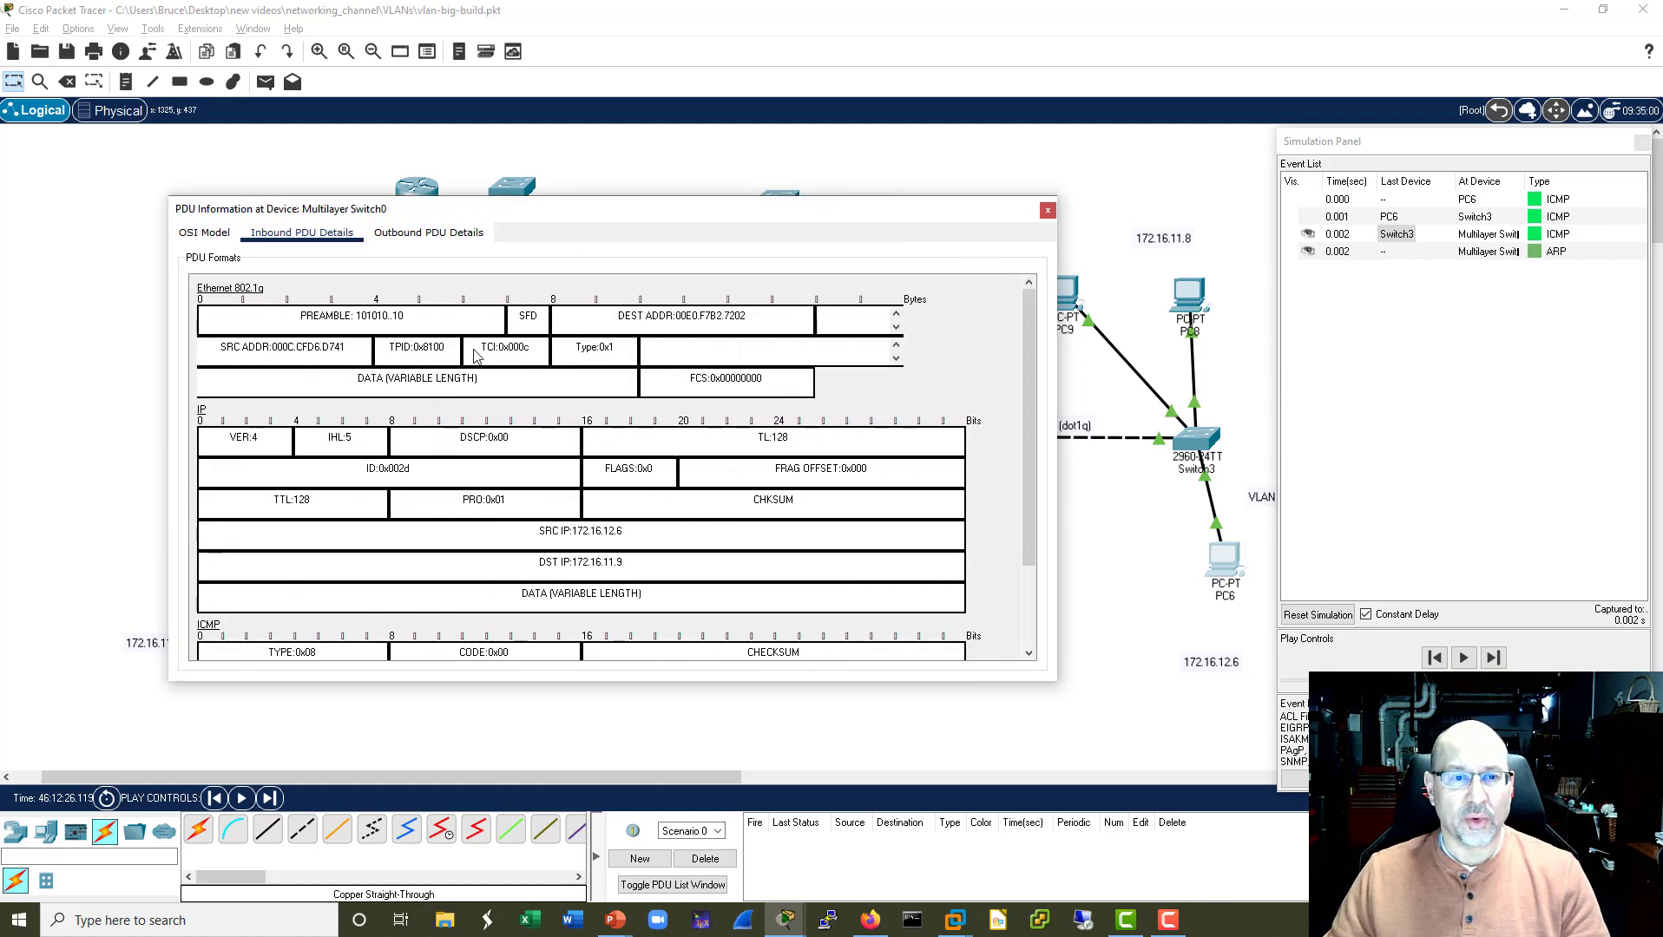
left_click_drag(533, 350, 481, 347)
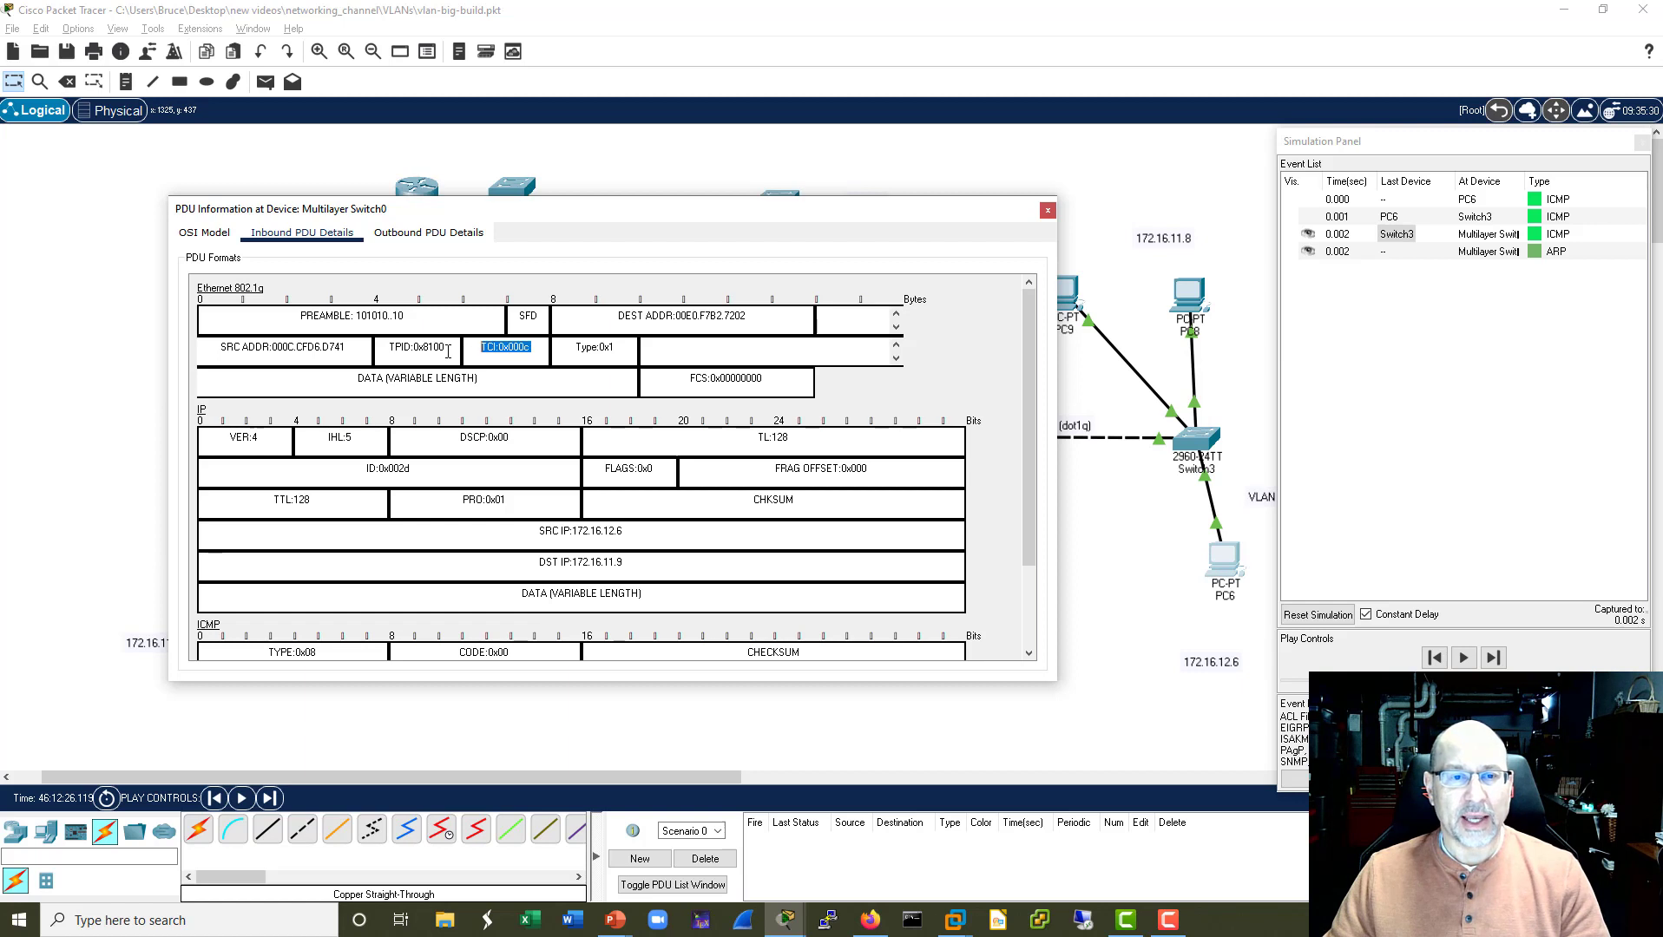
left_click(1047, 212)
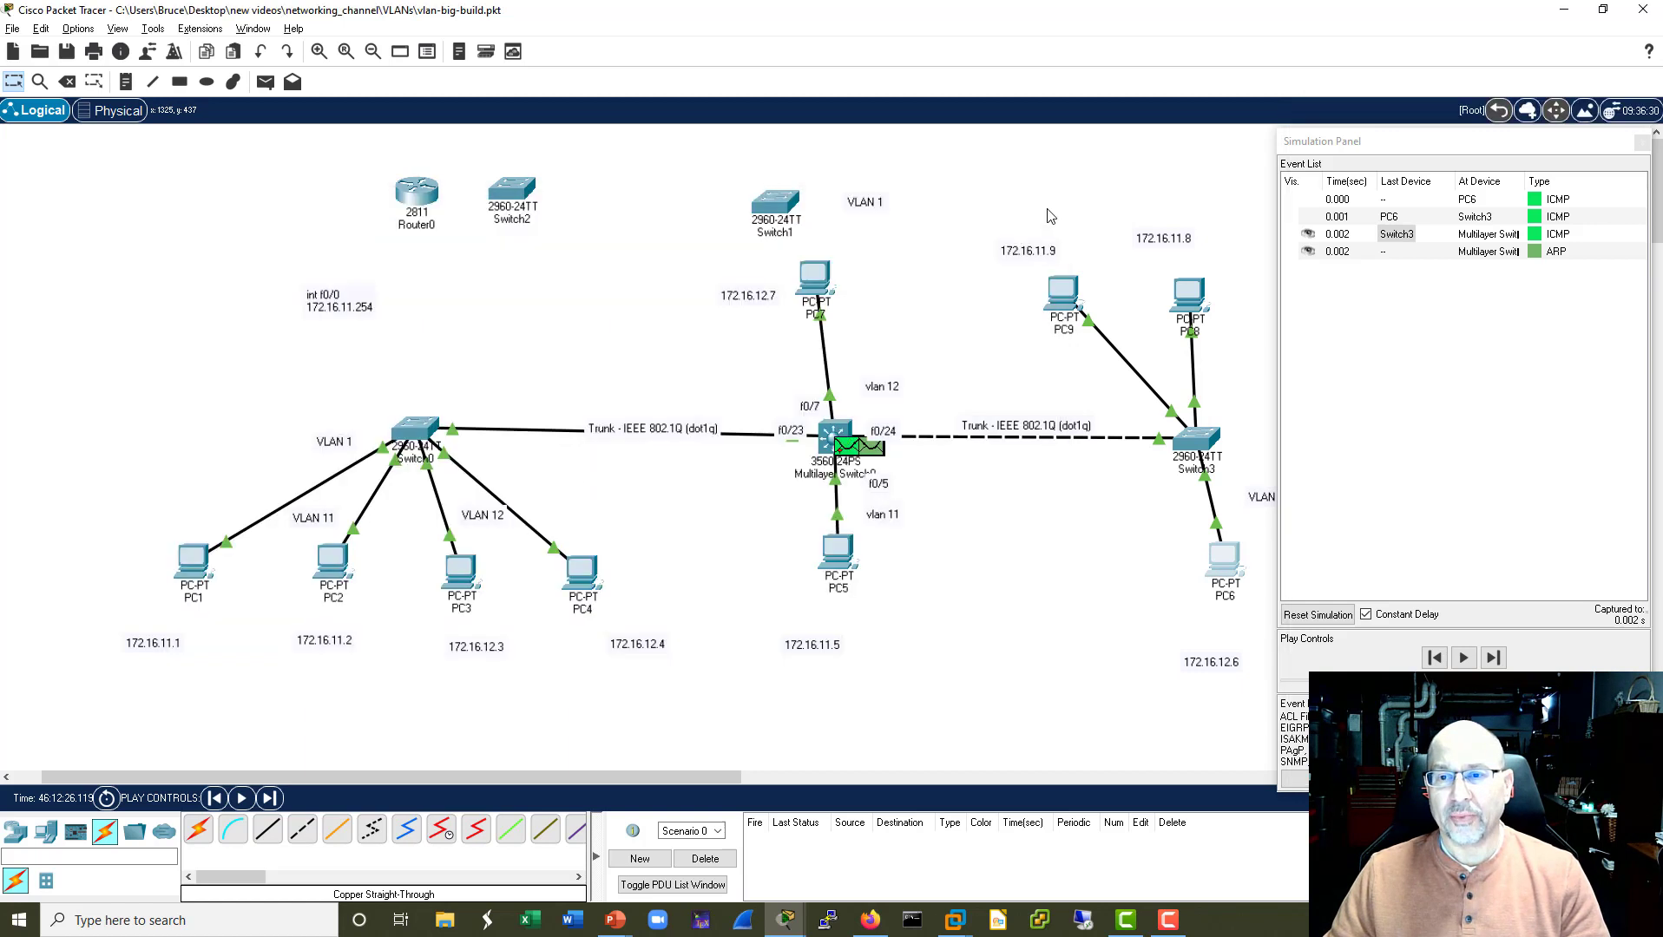
Advance the simulation so the ARP request reaches Switch0, and examine the 802.1Q TCI field in Switch0's inbound PDU details.
left_click(1494, 659)
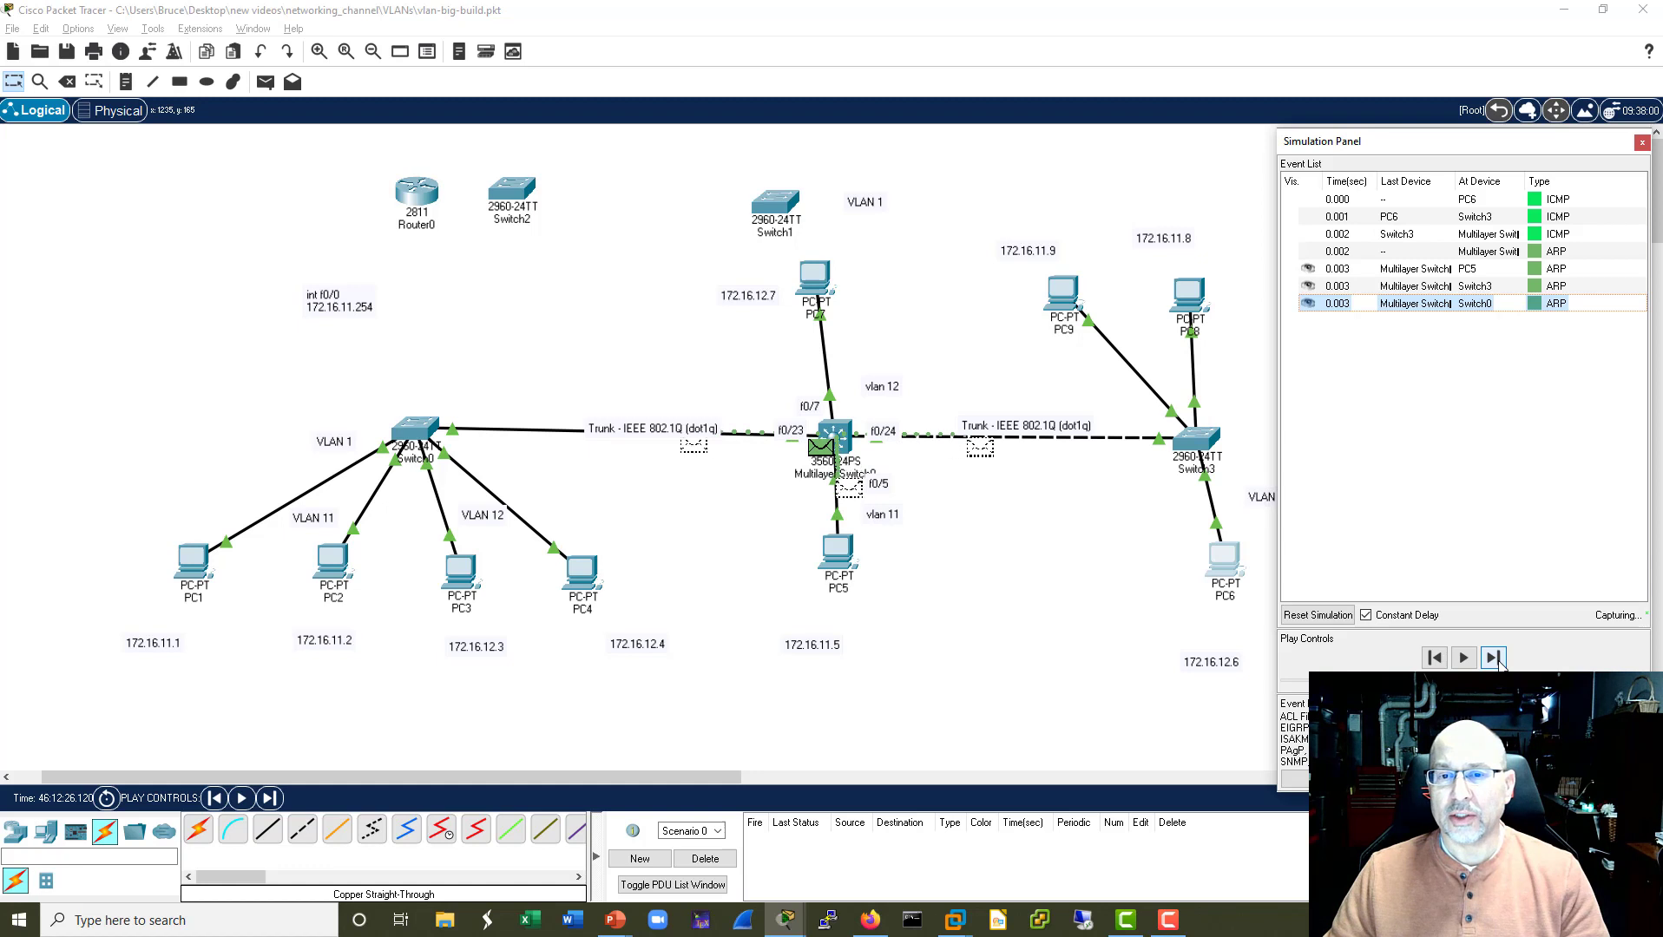
left_click(1410, 305)
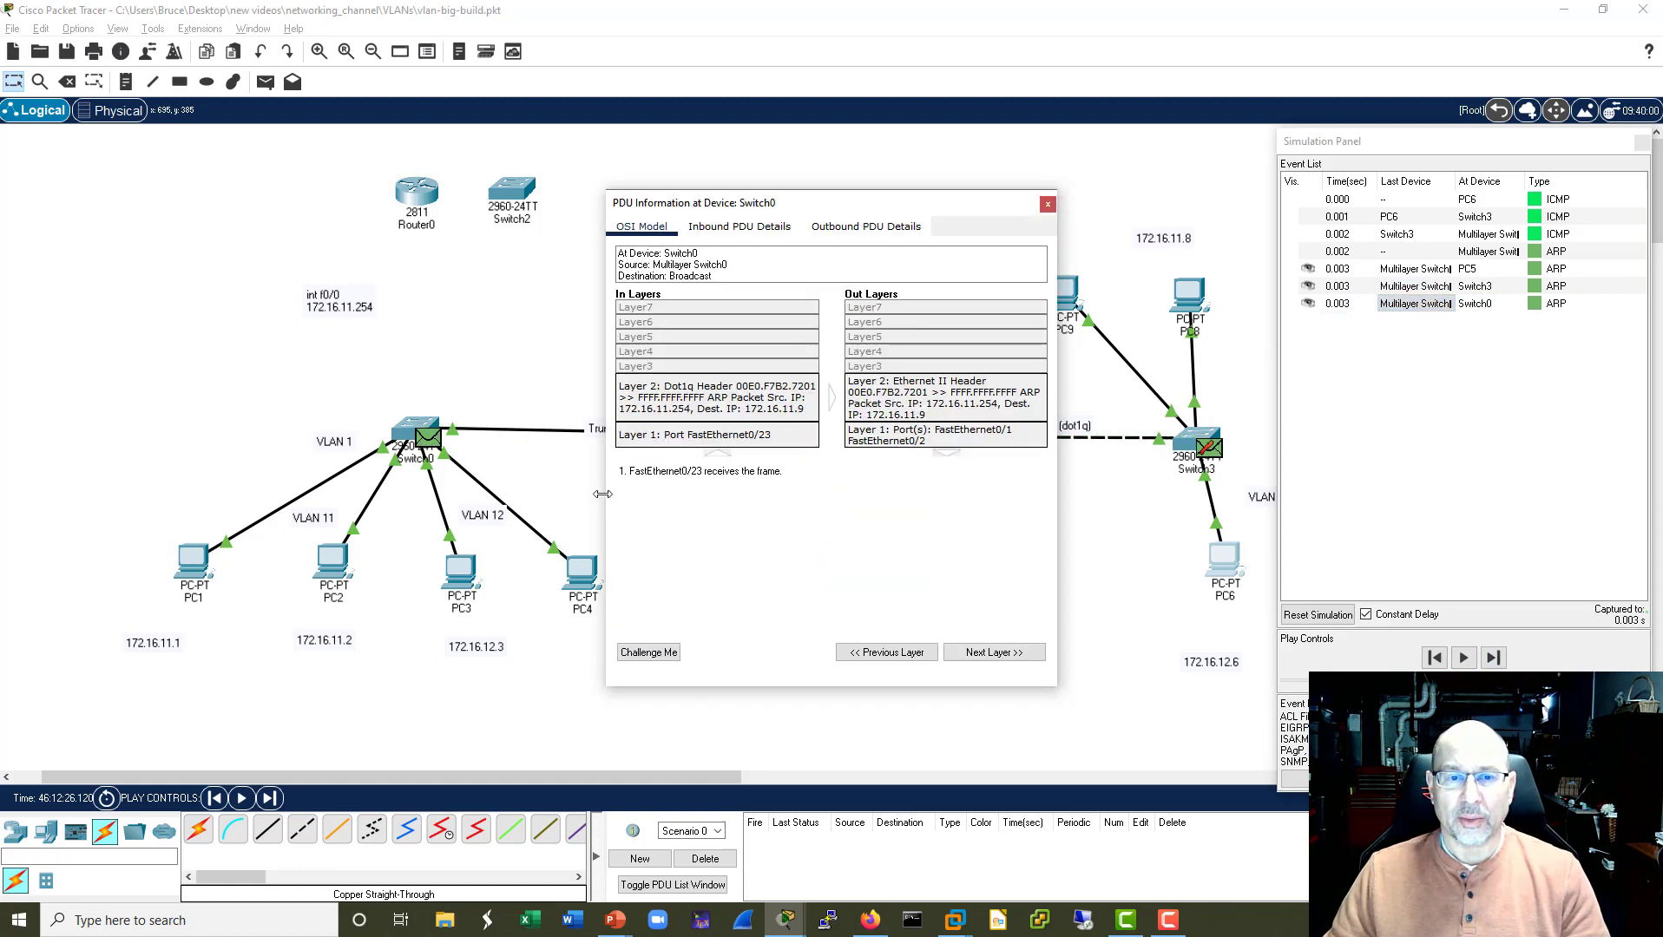
left_click_drag(592, 492, 104, 493)
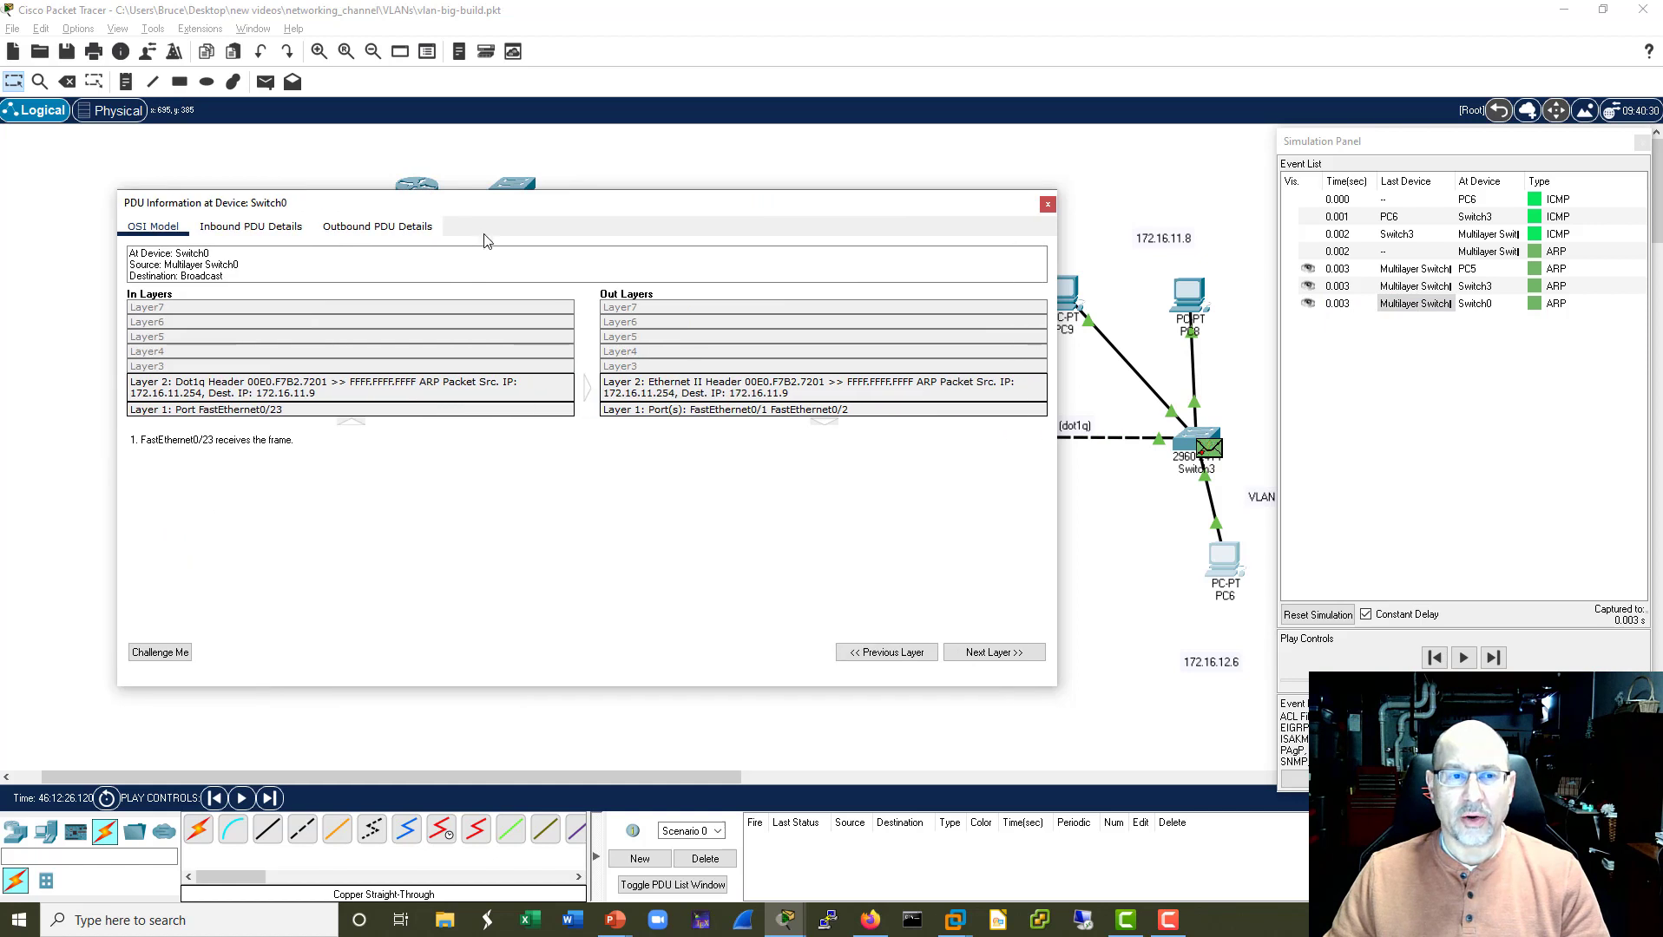
left_click(275, 229)
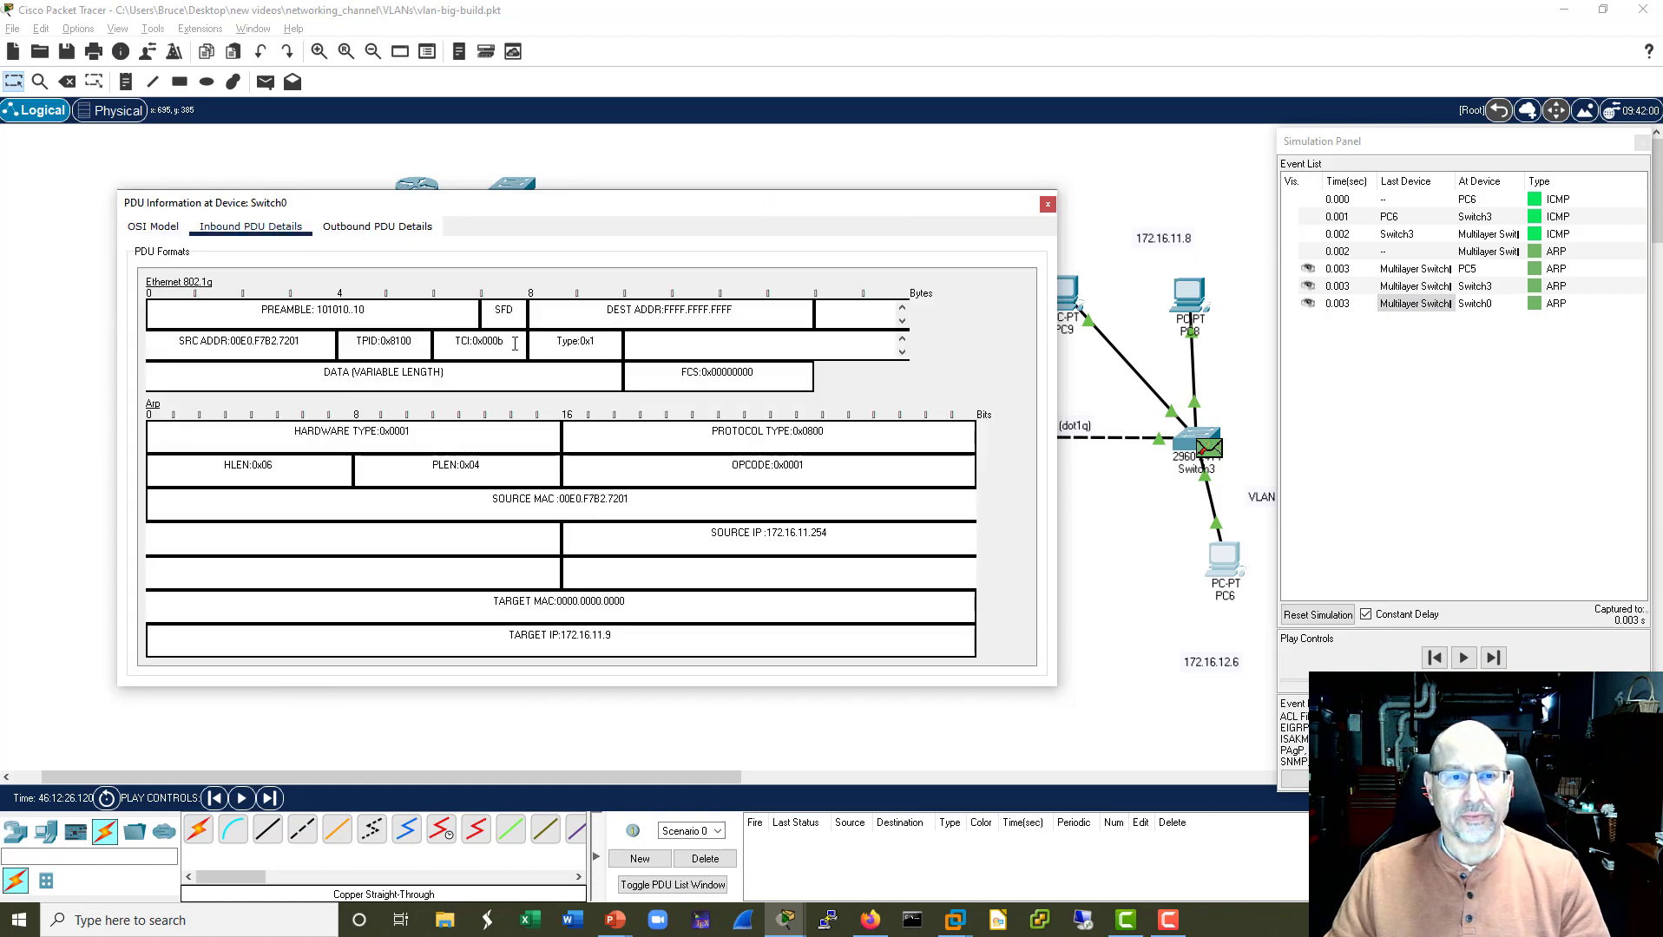
double_click(480, 341)
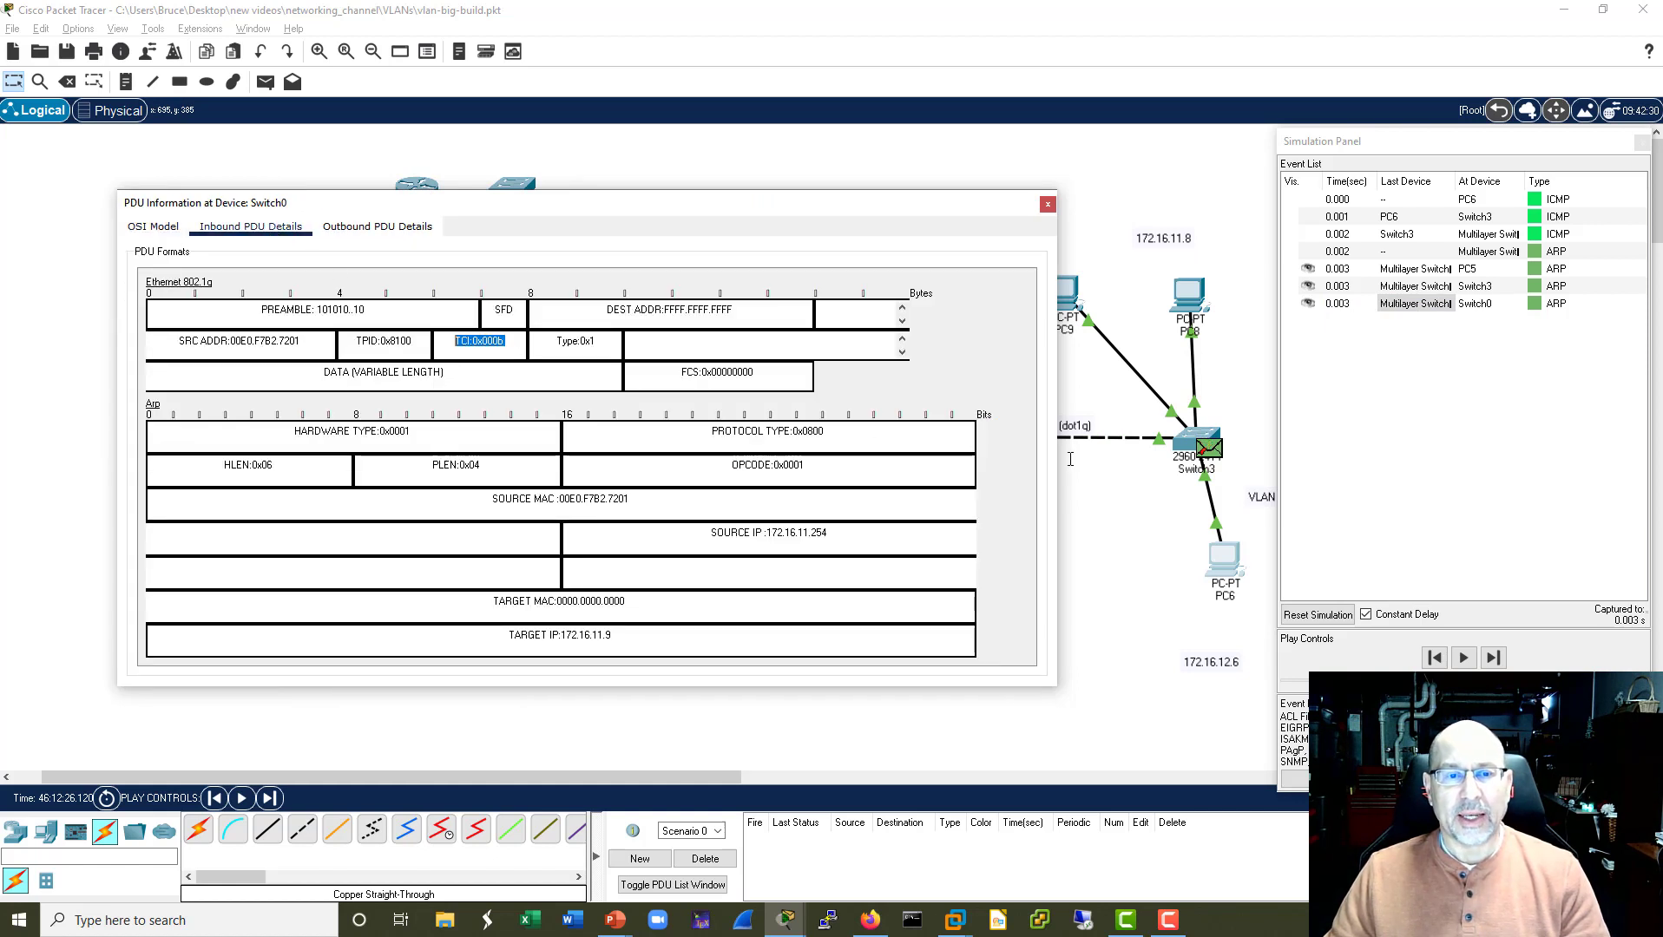
left_click(1048, 207)
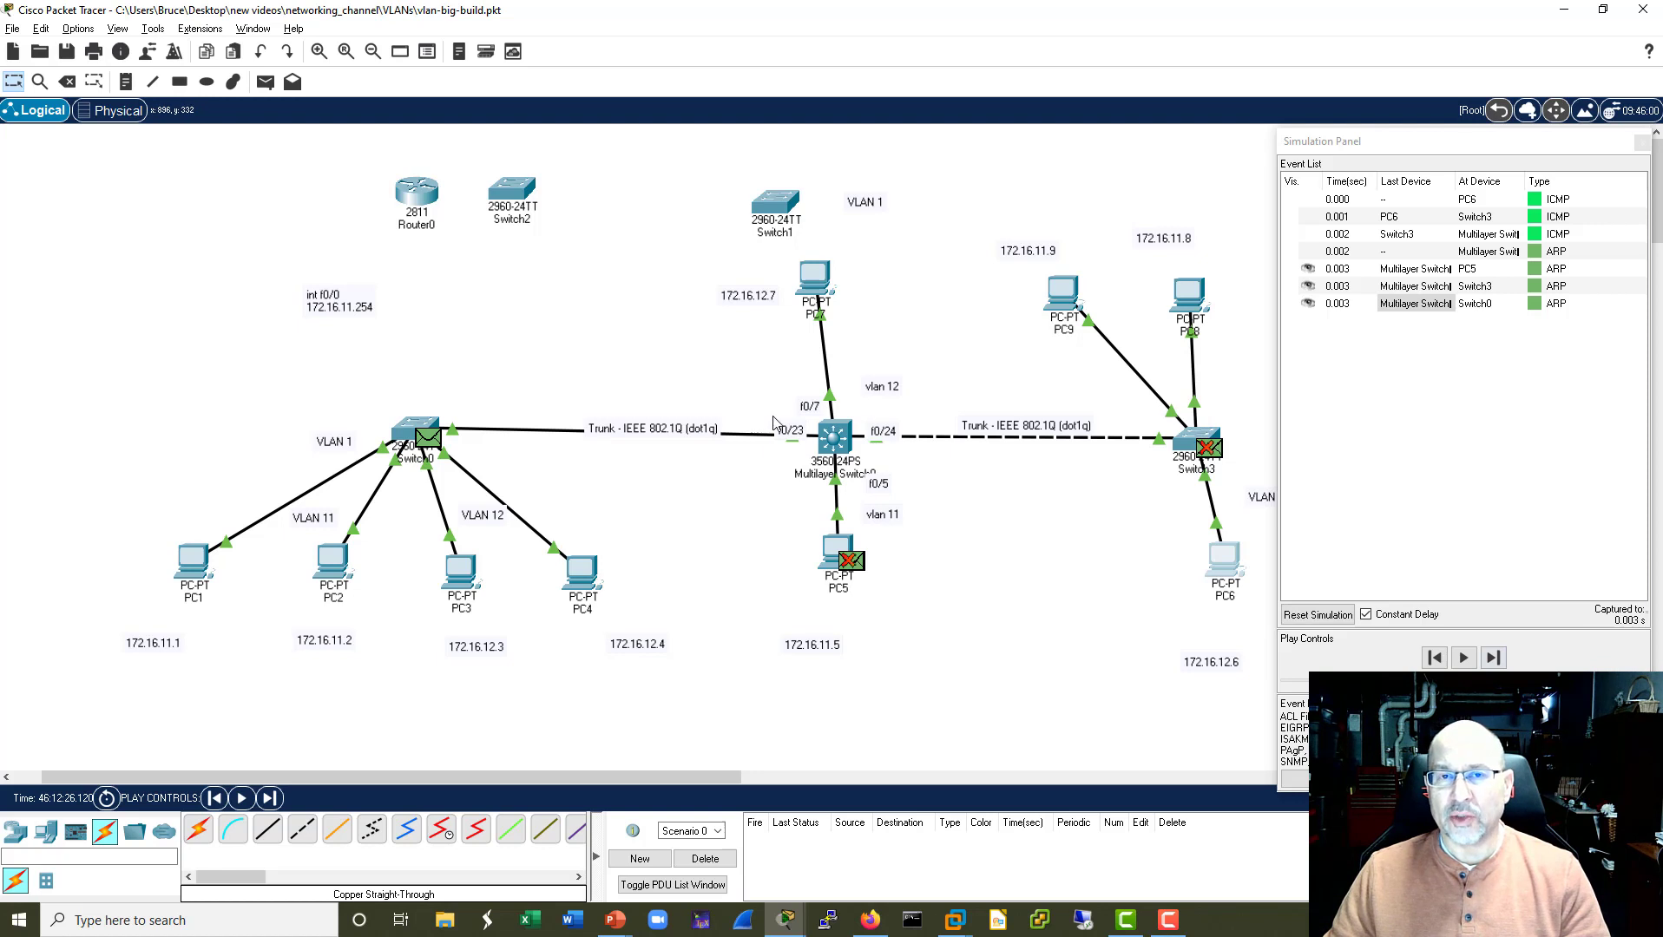
Step the simulation through the ARP delivery to PC1 and PC2 until PC6's second ICMP packet reaches Multilayer Switch0.
left_click(1500, 658)
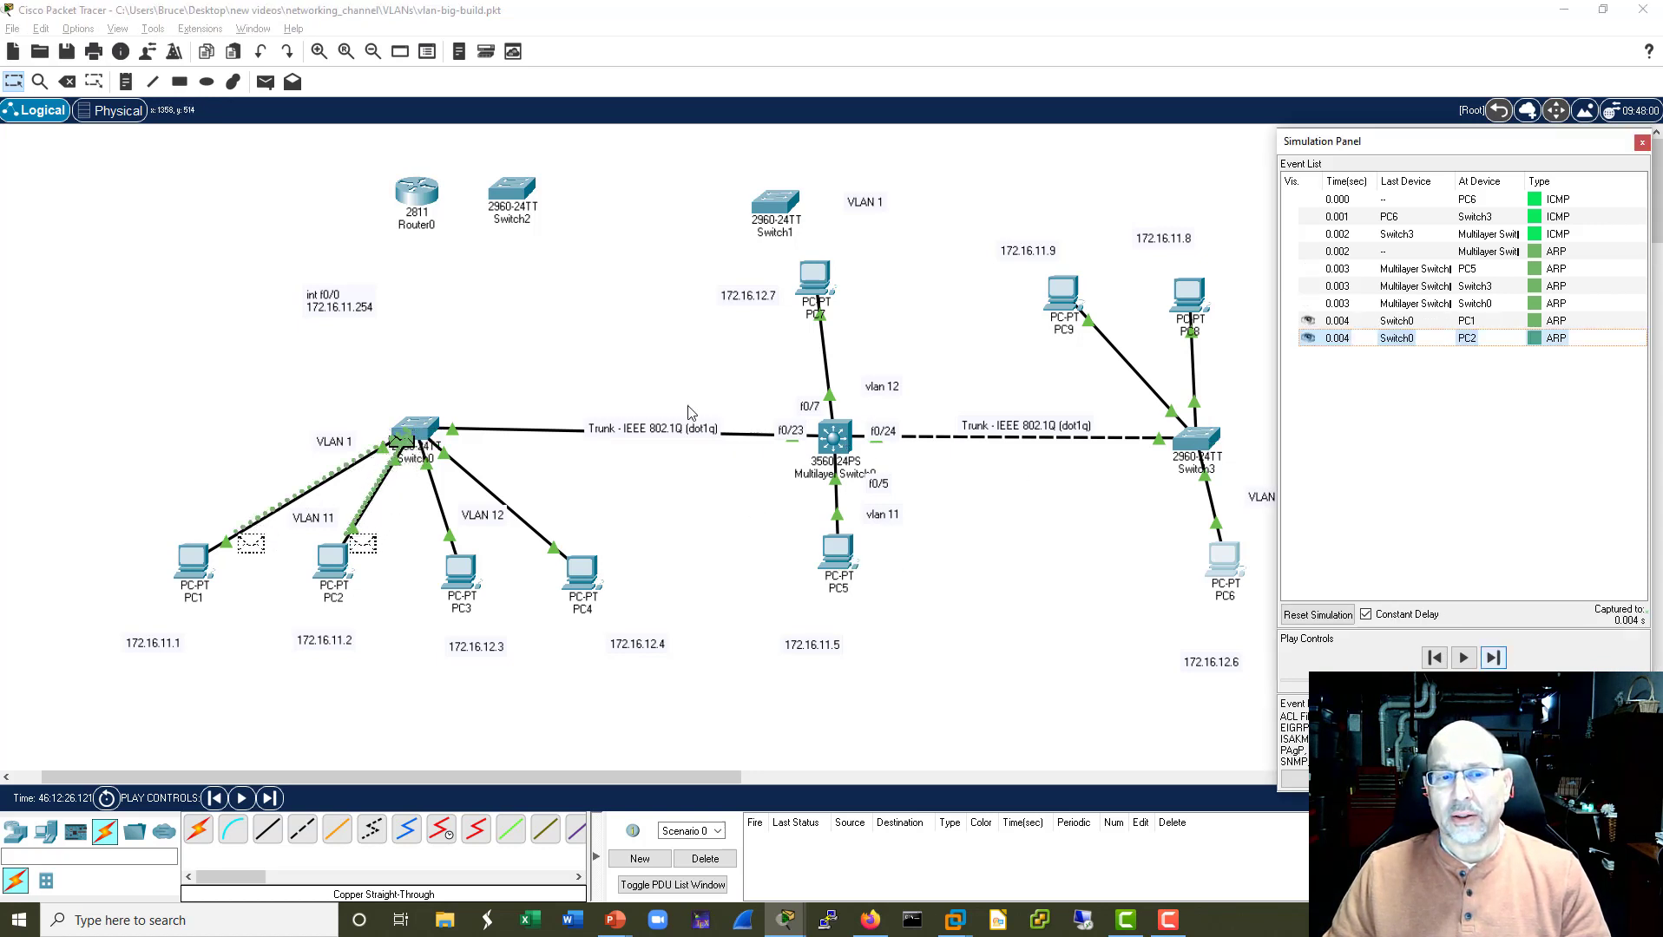
left_click(1495, 658)
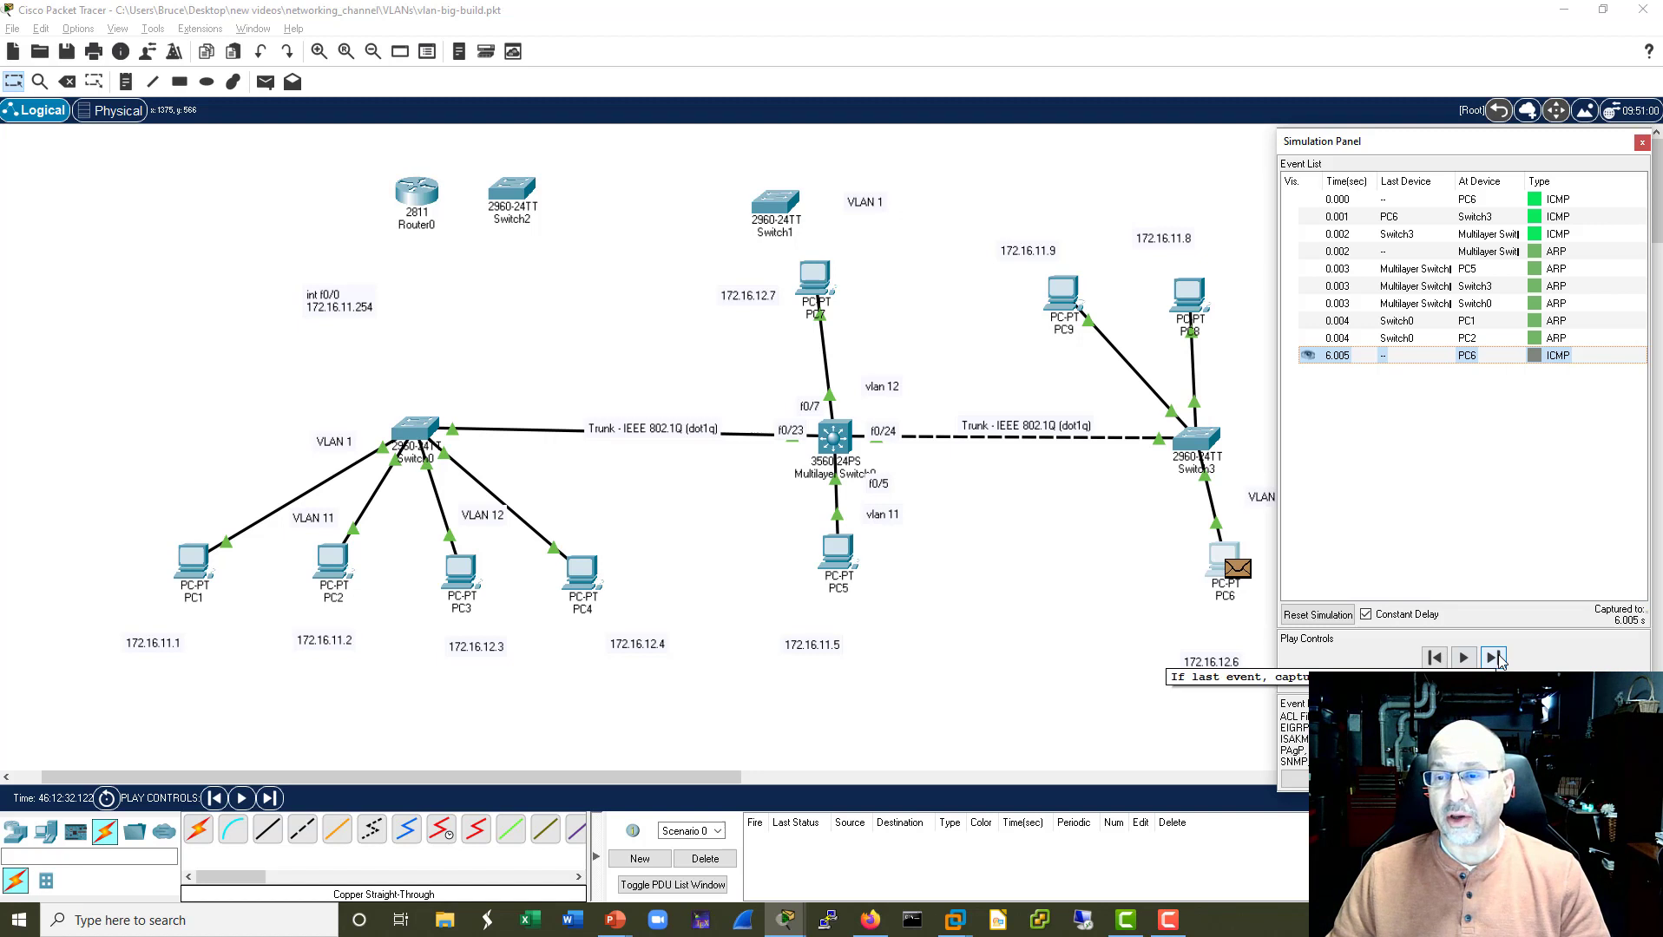
left_click(1499, 659)
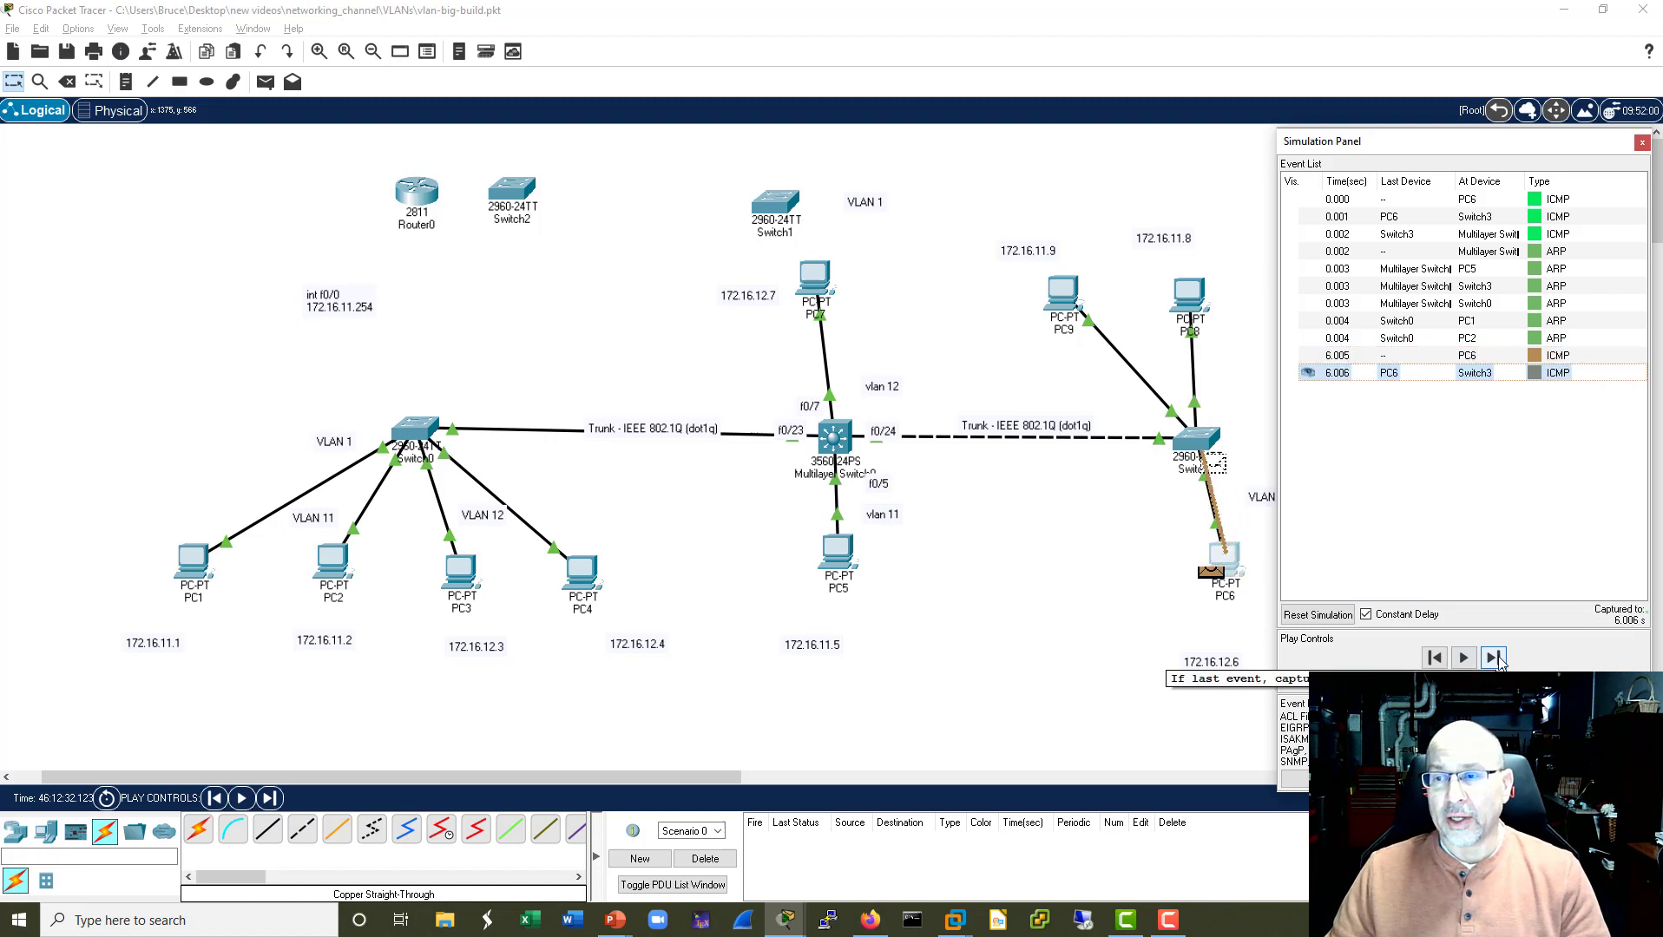
left_click(1494, 657)
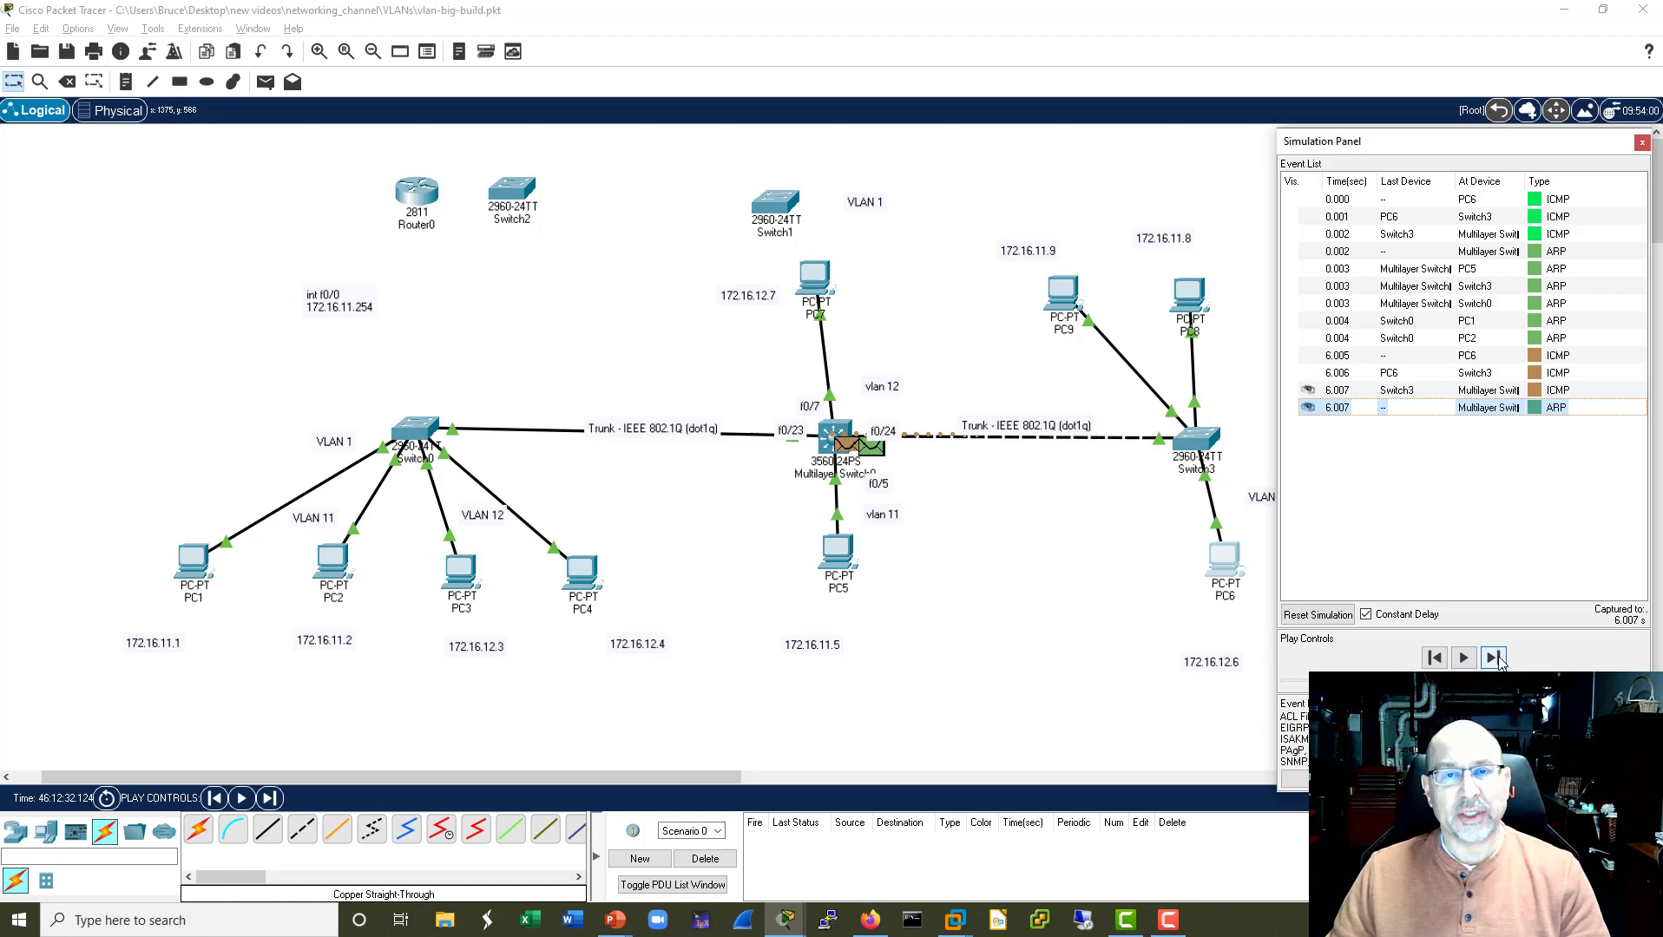
Step the second ARP broadcast and PC6's following ICMP attempt through the simulation, shifting PC9 slightly toward PC8.
left_click(1494, 657)
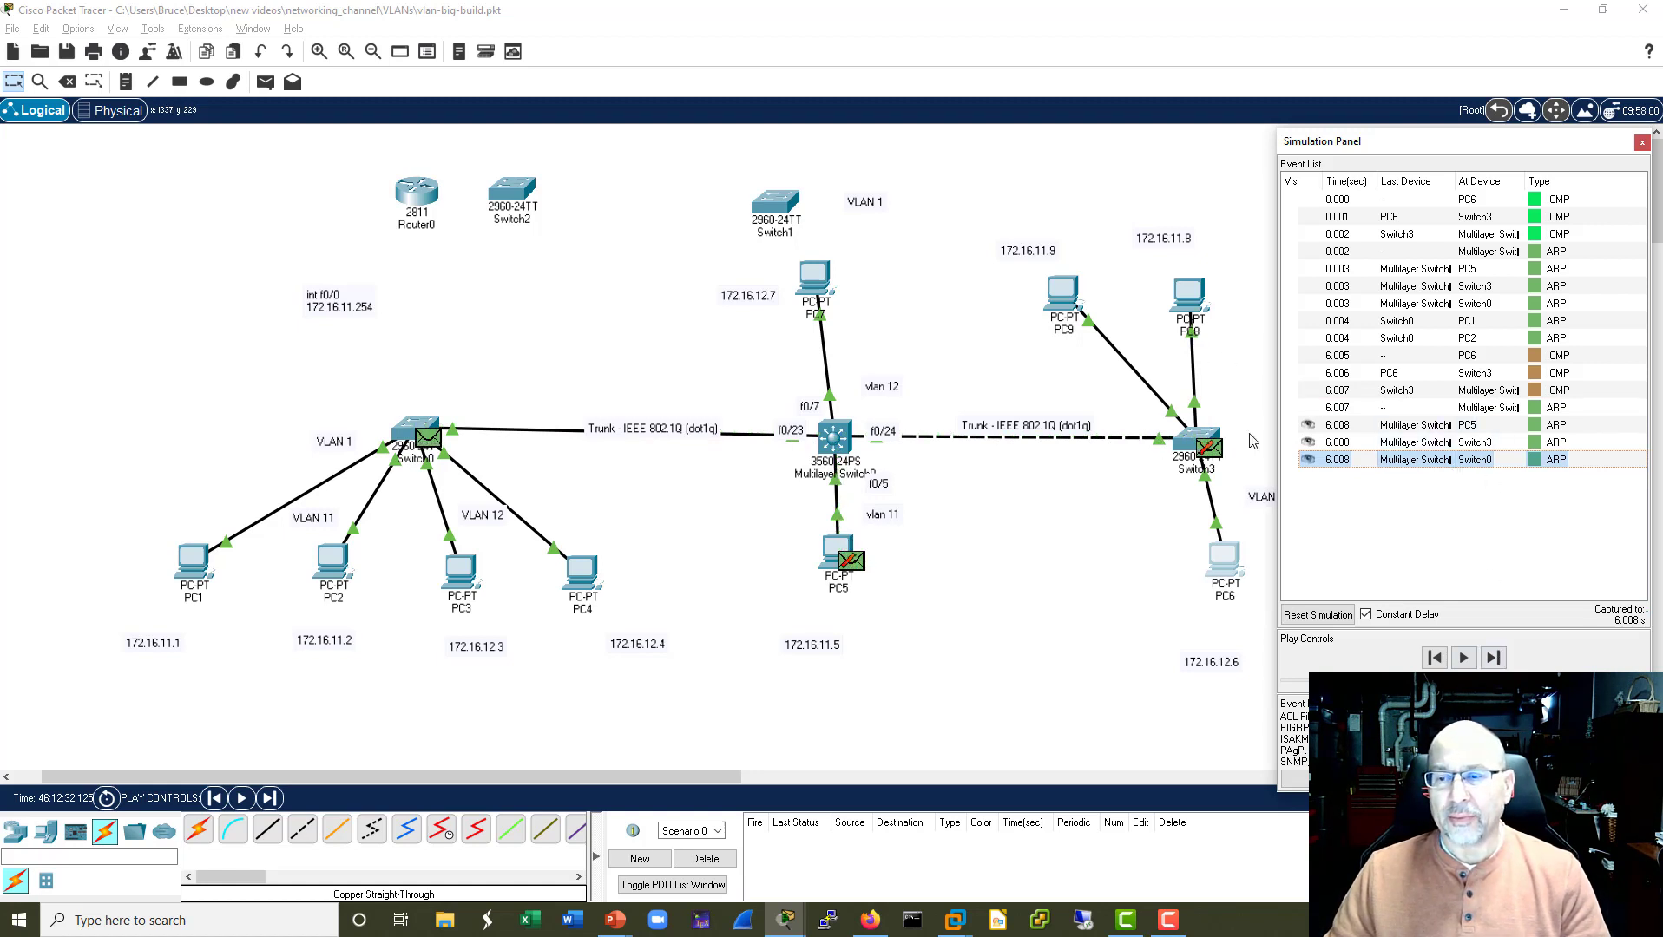
key("alt+c")
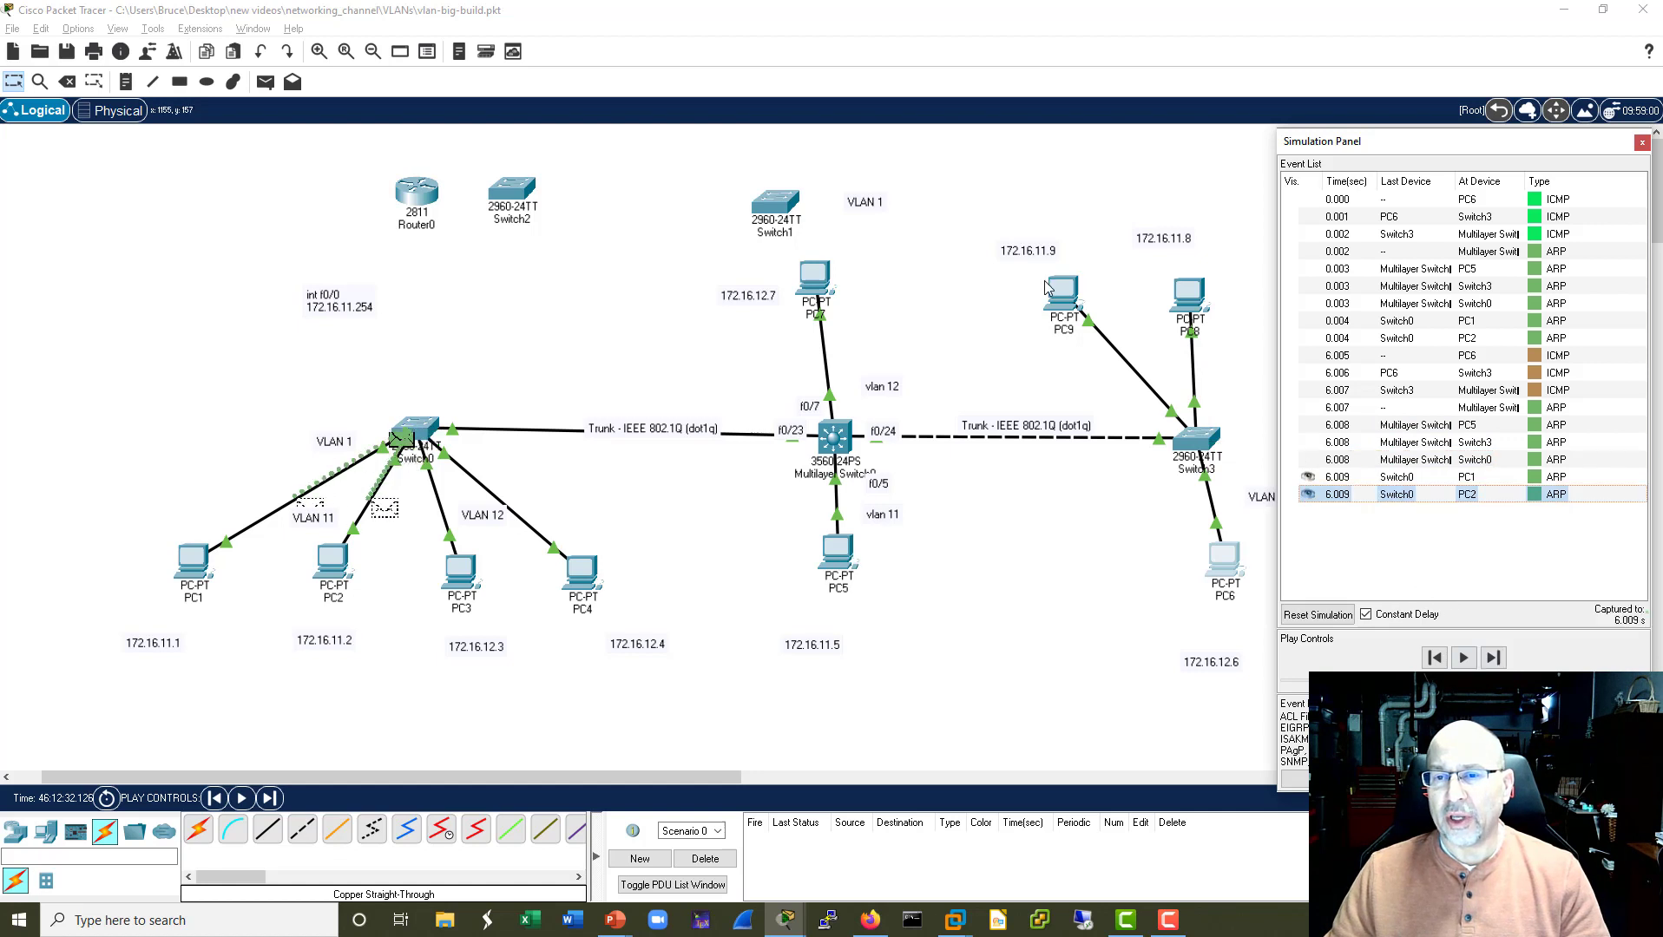
left_click_drag(1060, 296, 1085, 309)
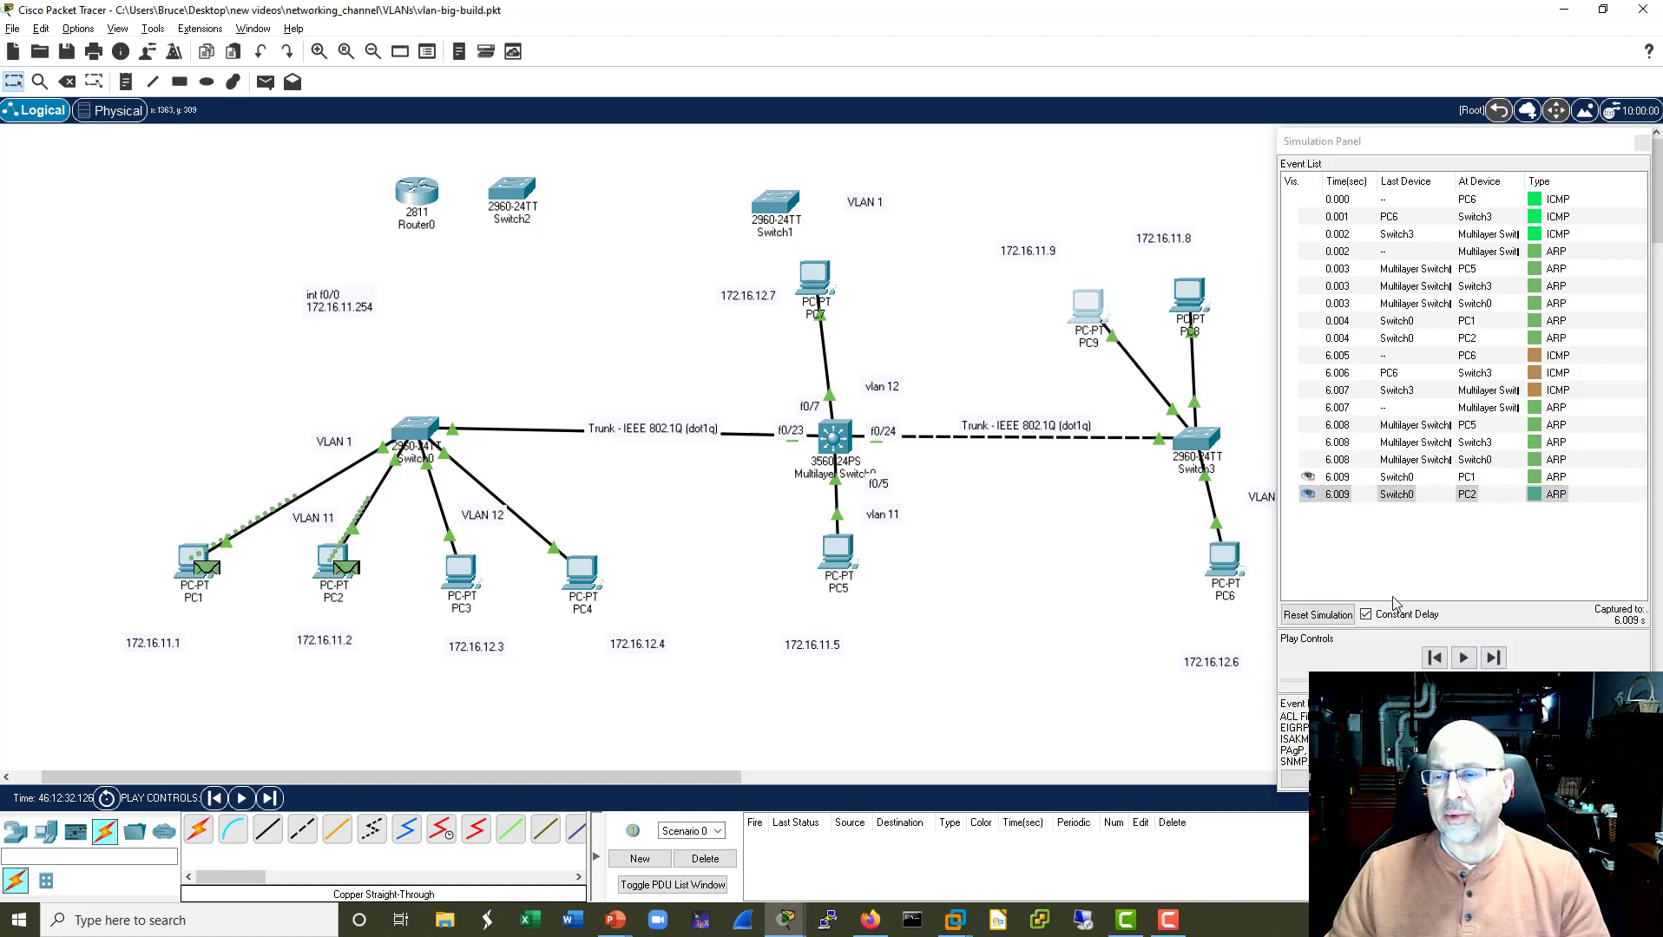
key("alt+c")
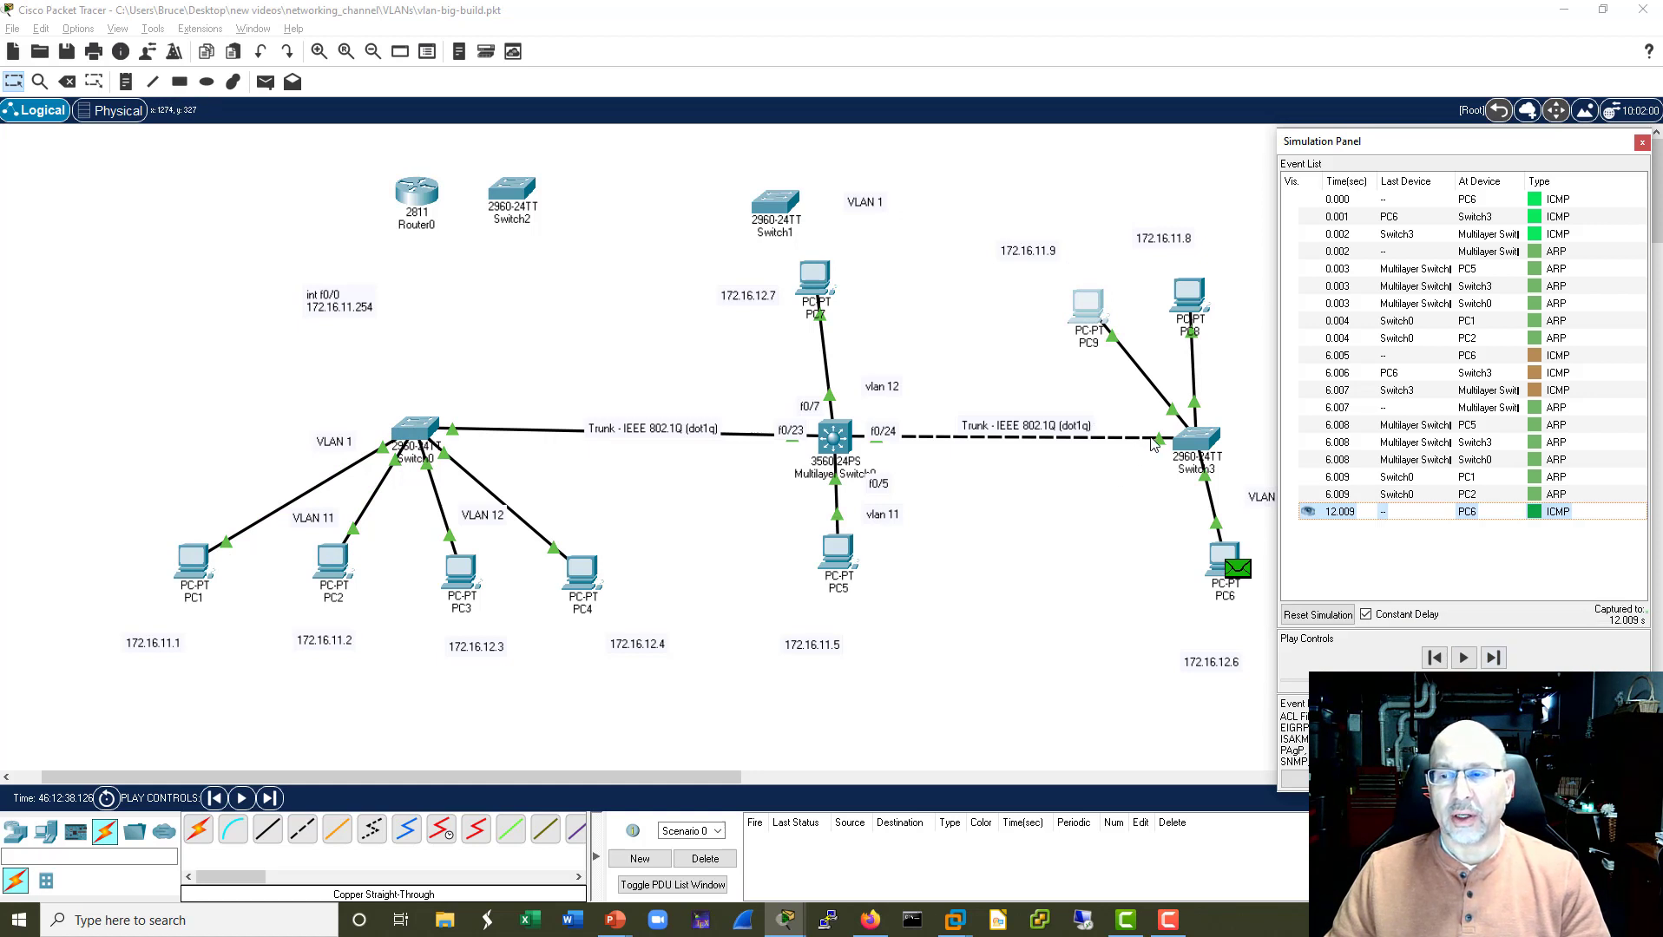
left_click(1496, 660)
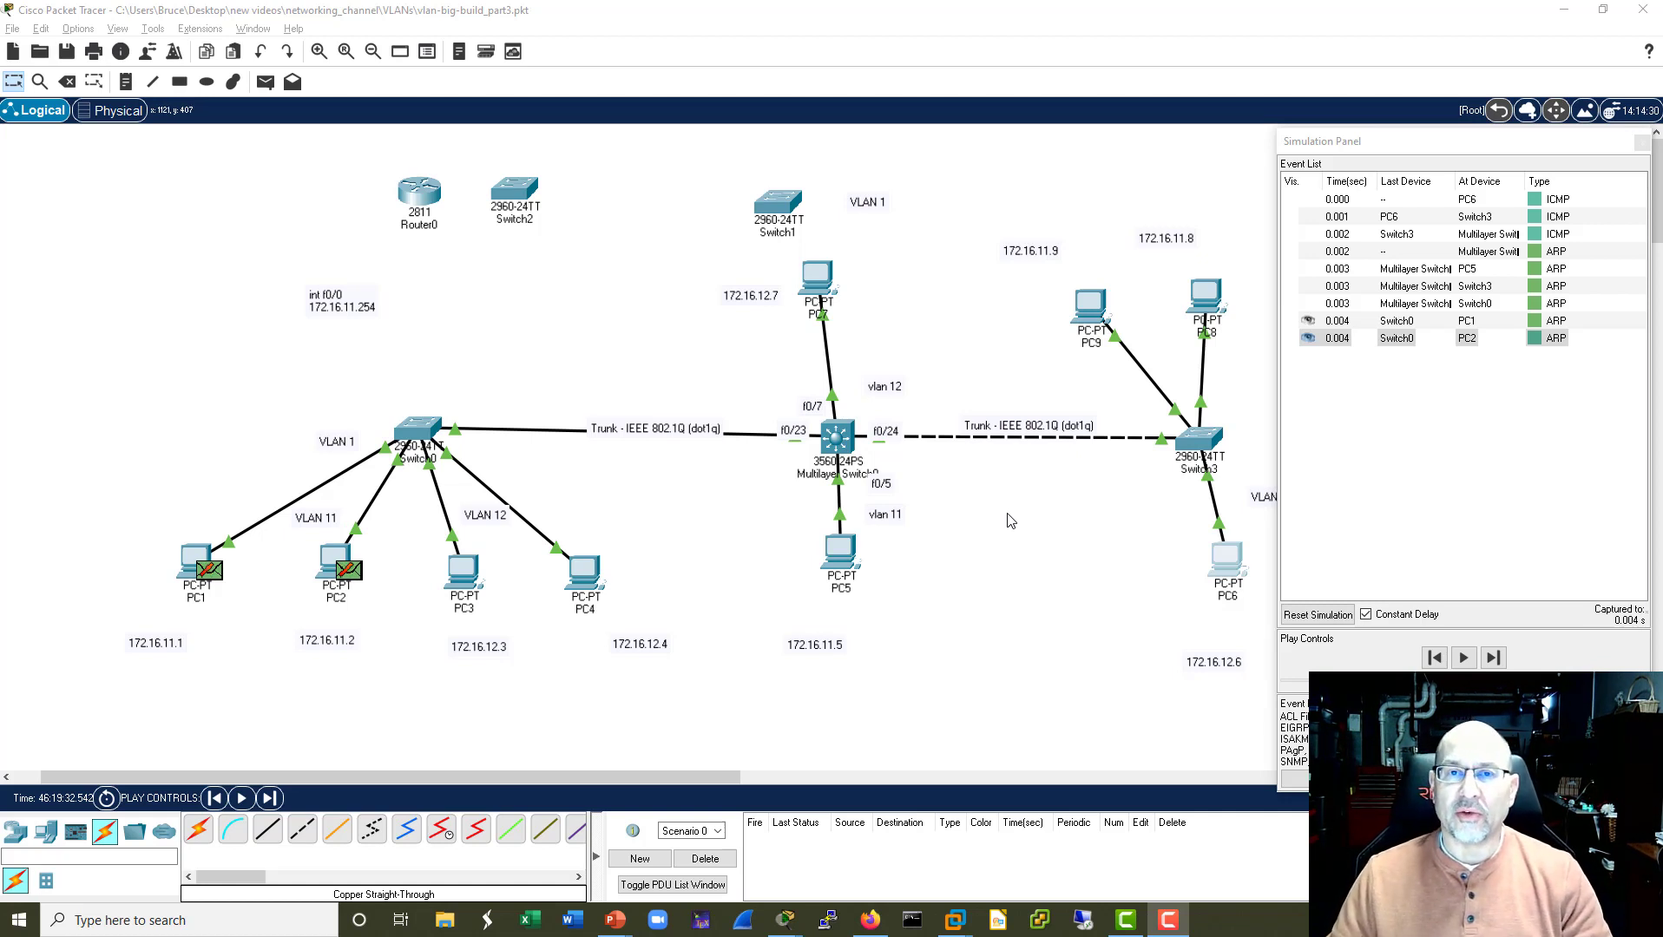
Return to Realtime mode and bring up Switch3's command-line prompt, with its window placed clear of Switch3 and its hosts.
key("shift+r")
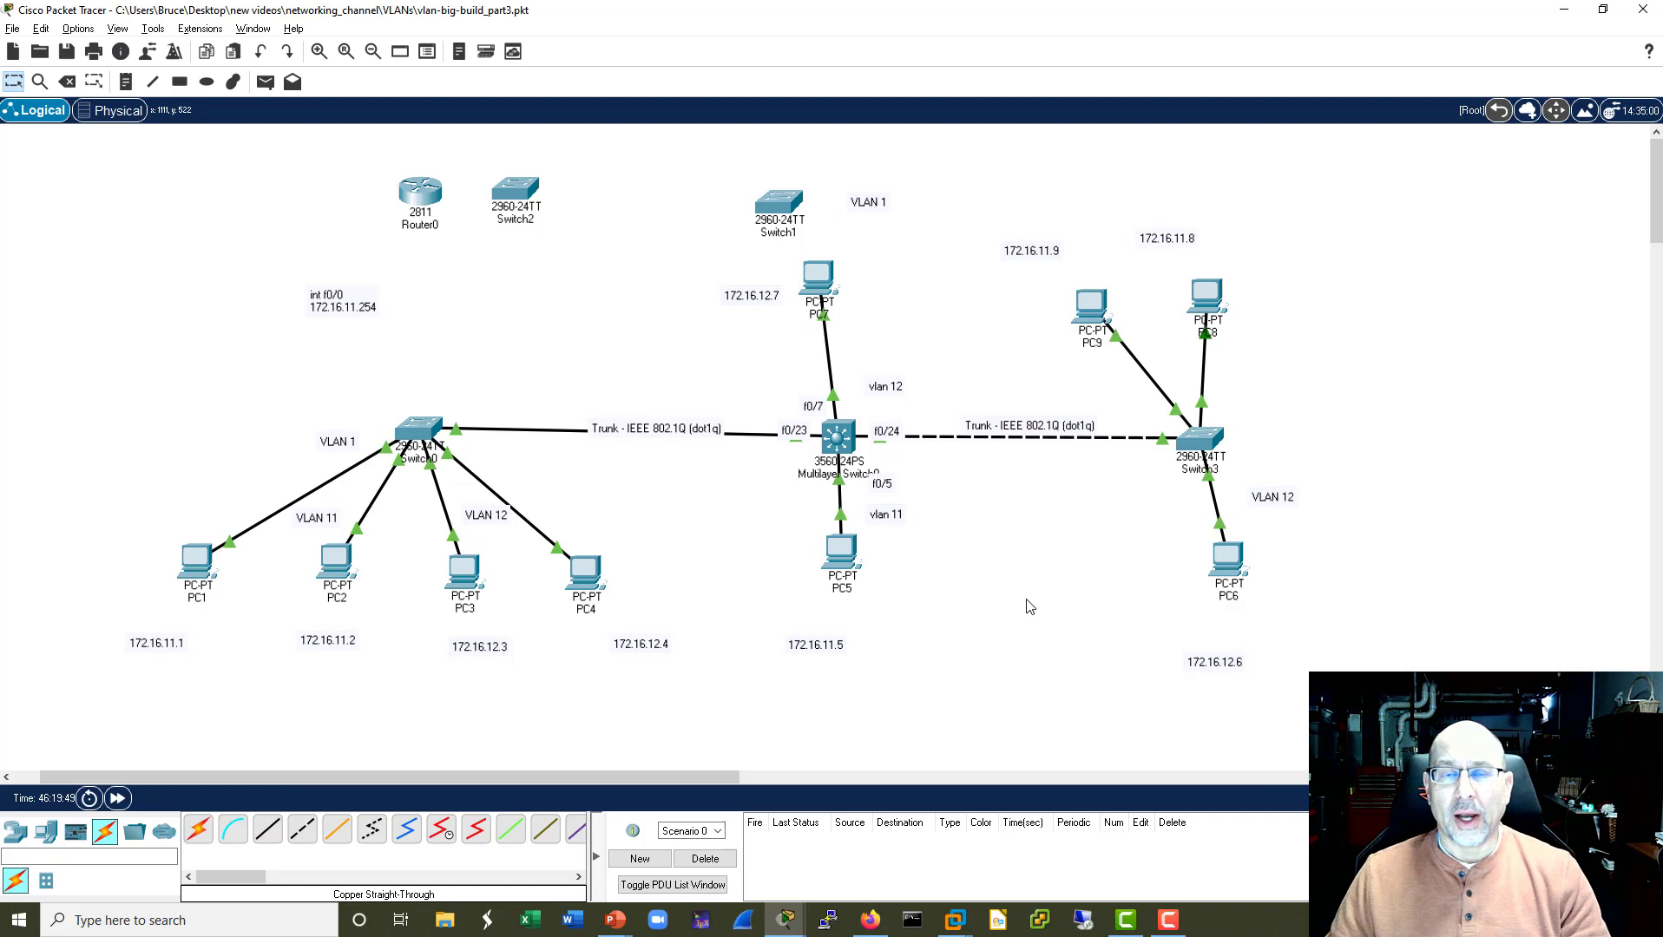
left_click(1202, 441)
left_click_drag(897, 165, 504, 157)
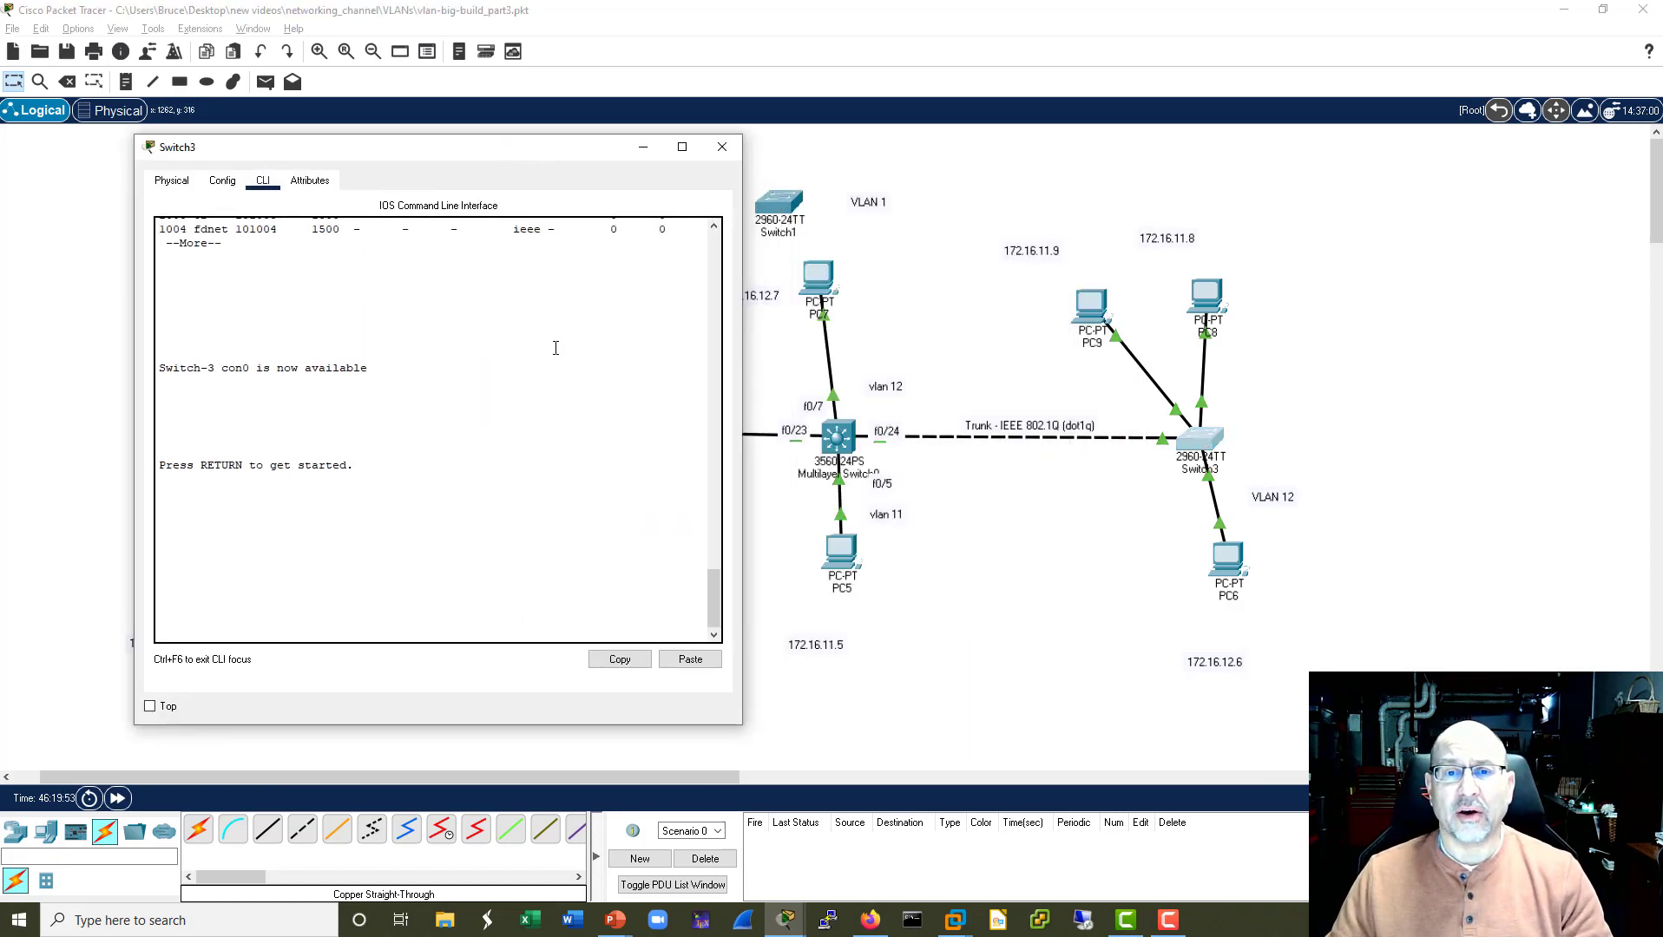
key("Return")
key("Return")
key("Return")
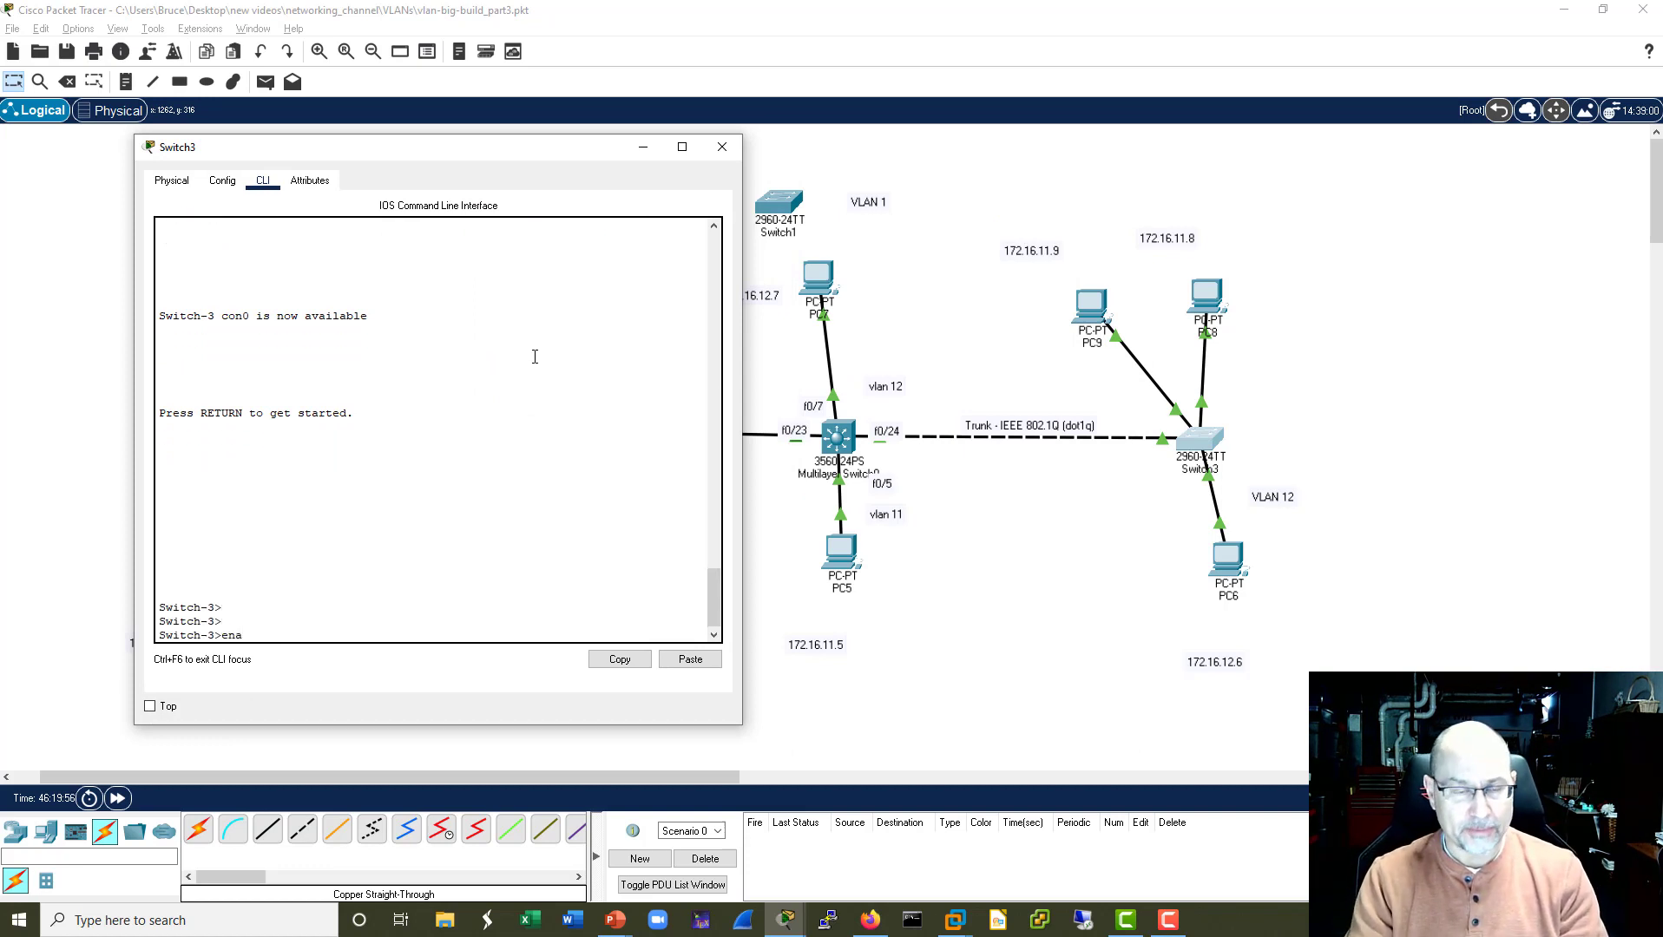
Enter privileged mode and global configuration on Switch3, and select interface f0/24 for configuration.
type("ena")
key("Return")
type("conf t")
key("Return")
type("f0")
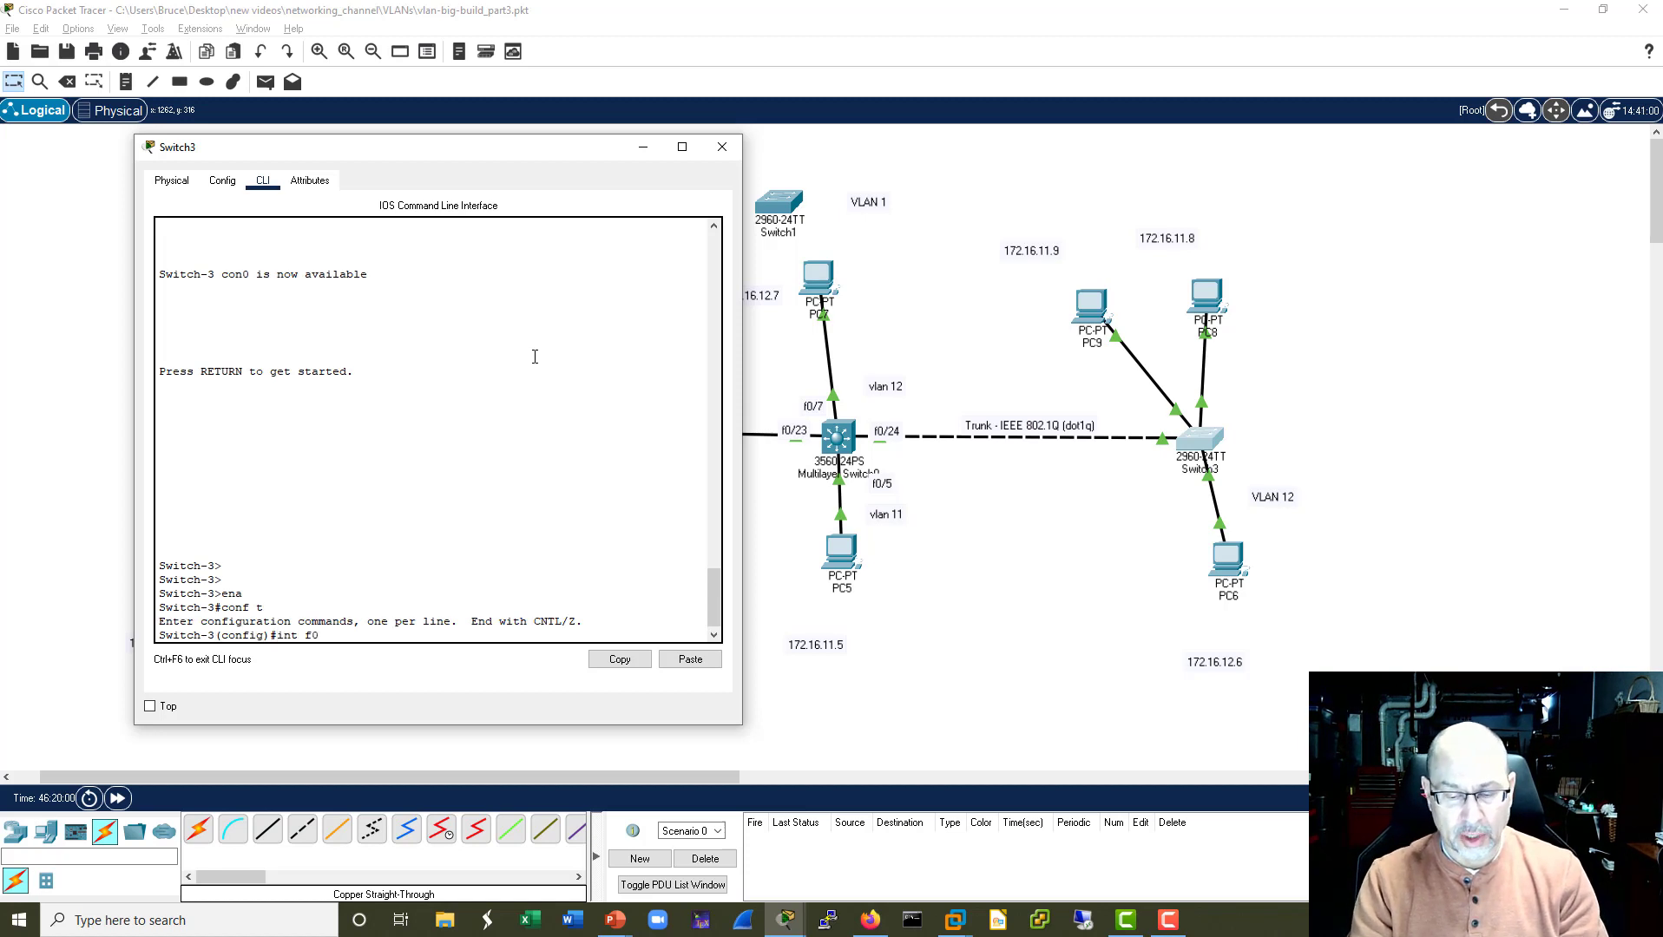
type("/24")
key("Return")
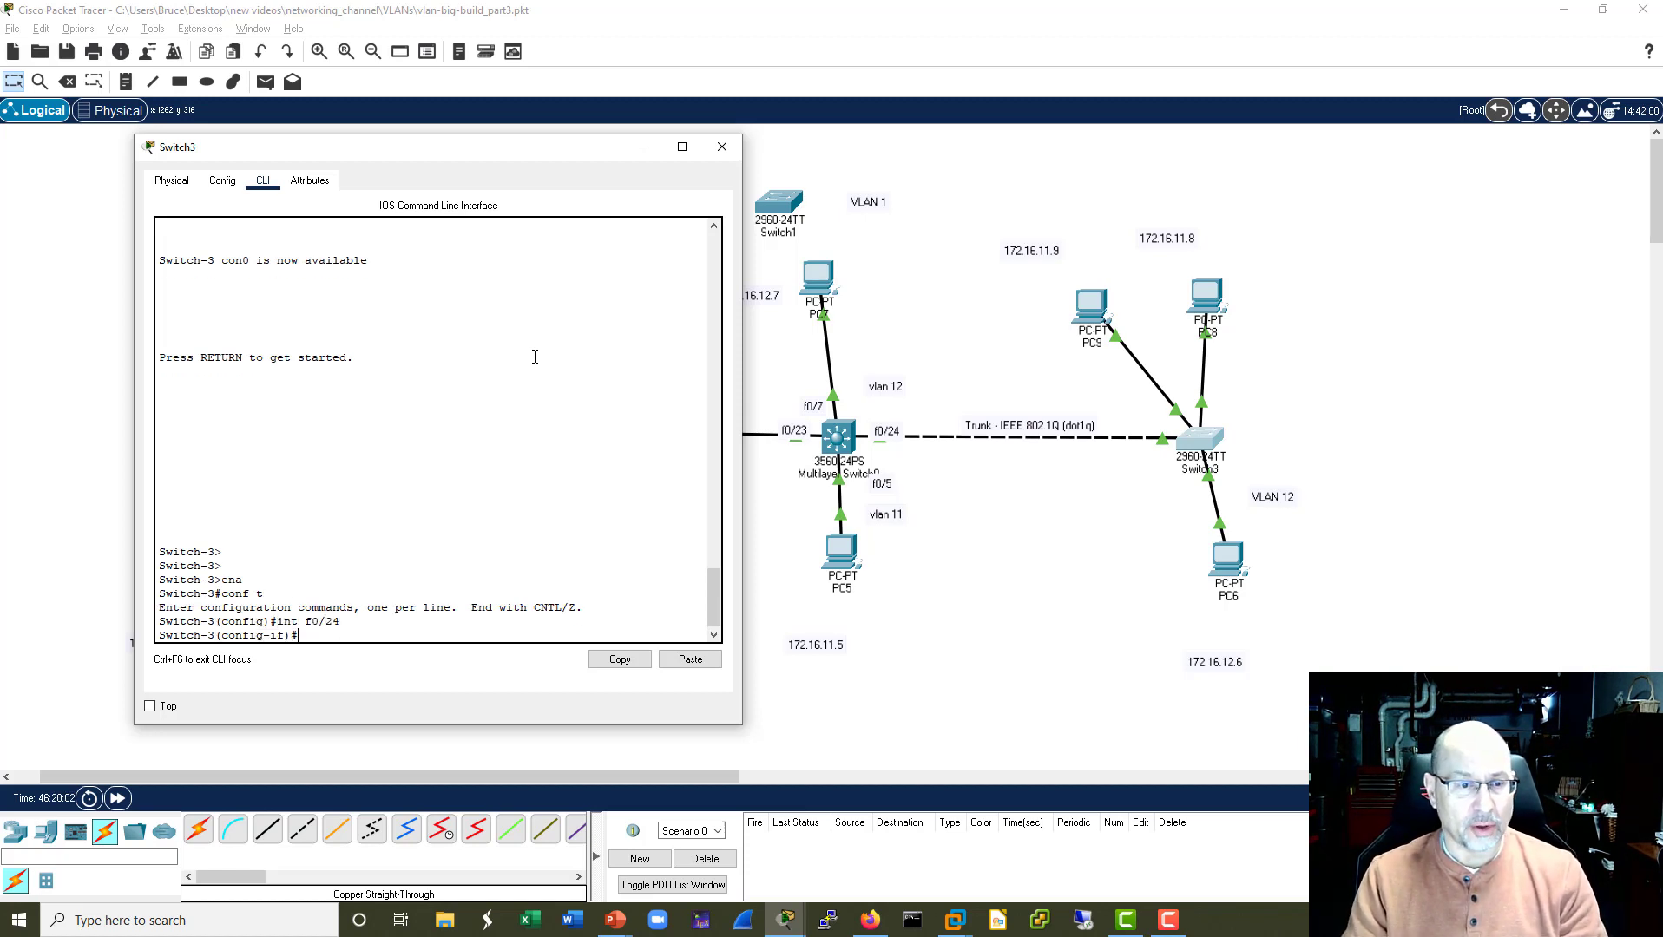
Set the allowed VLANs on the f0/24 trunk to 11-12, consulting the command's option help, and leave configuration mode.
type("switchport")
key("Tab")
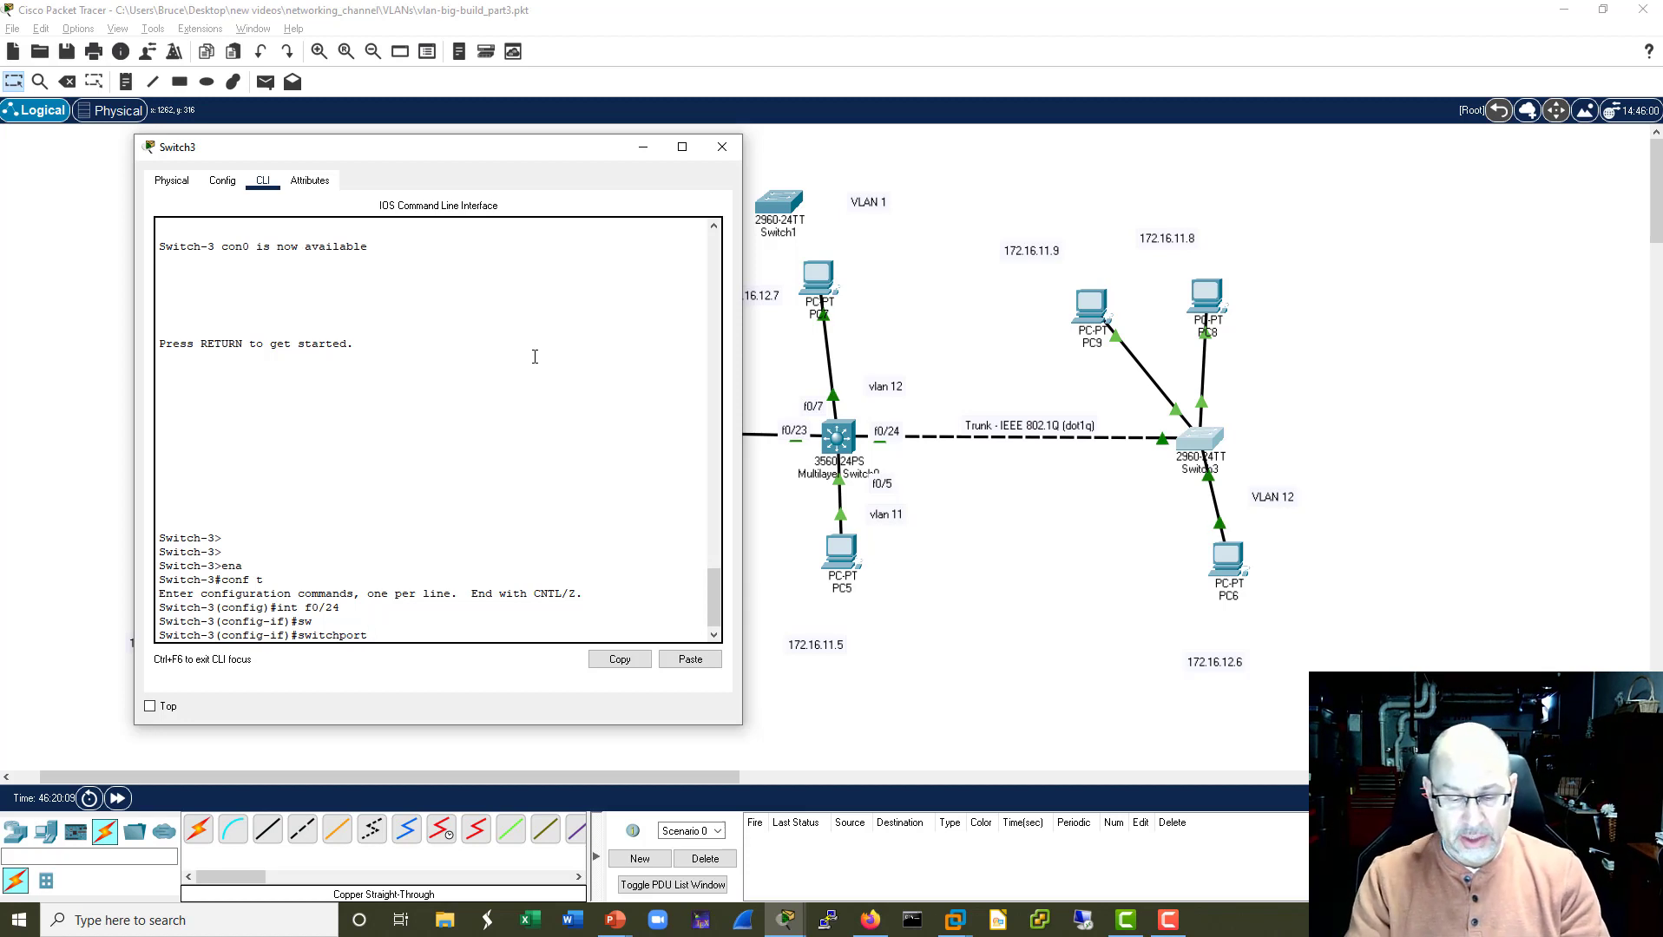
type("trunk ")
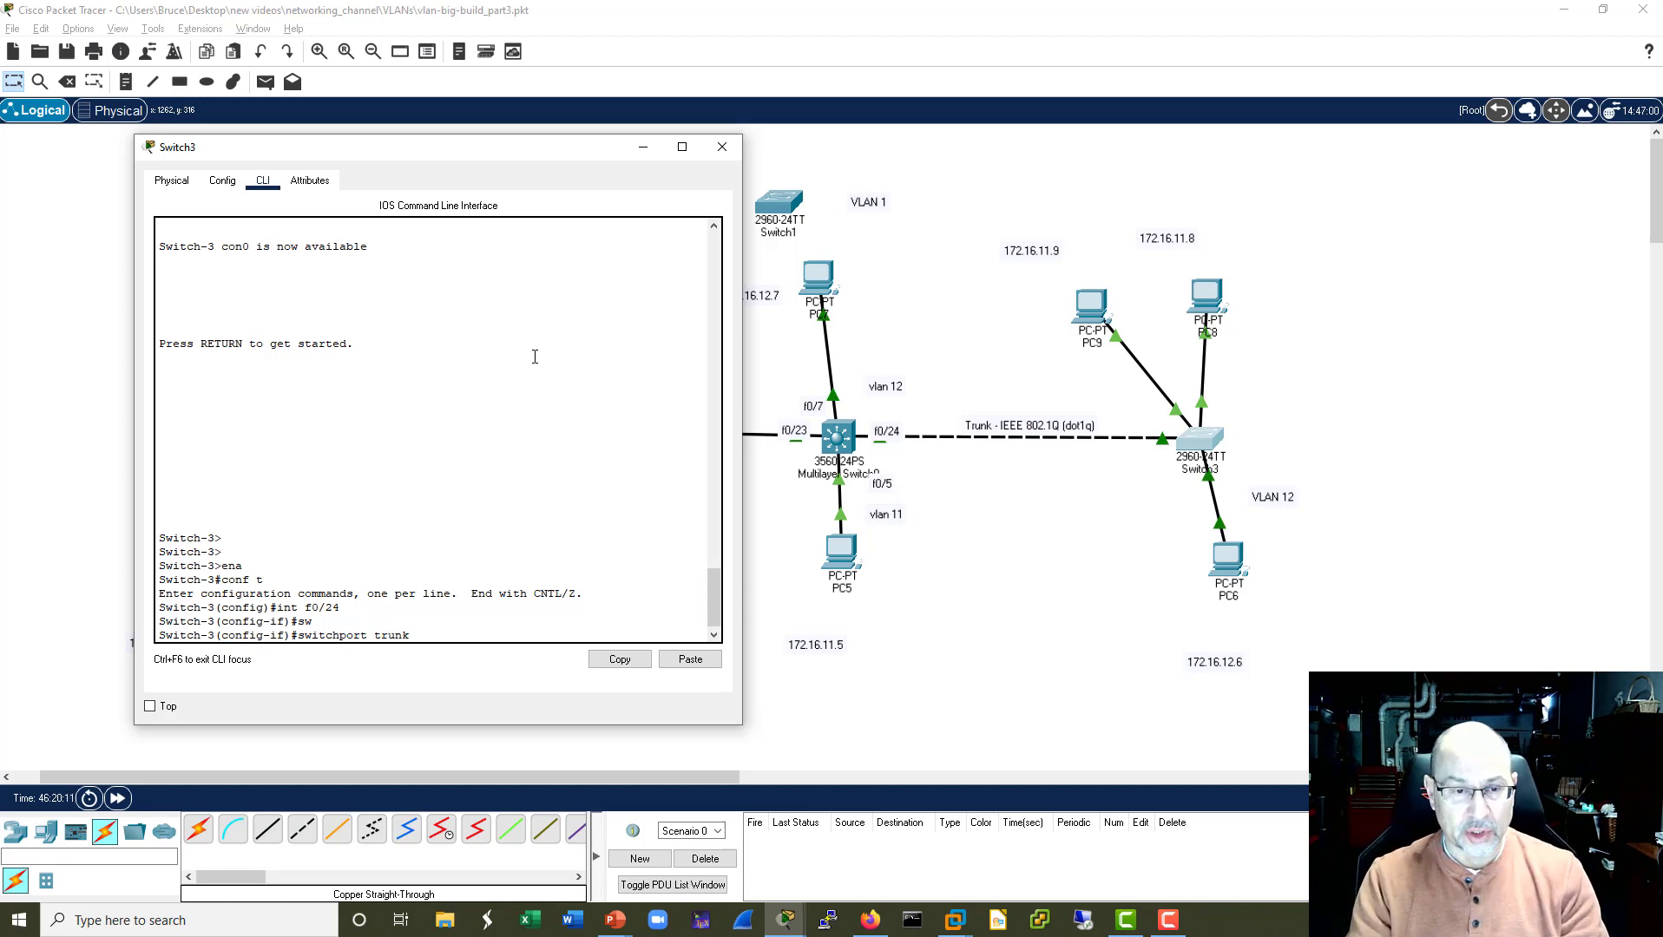
type("allow")
key("Tab")
type("vlan ?")
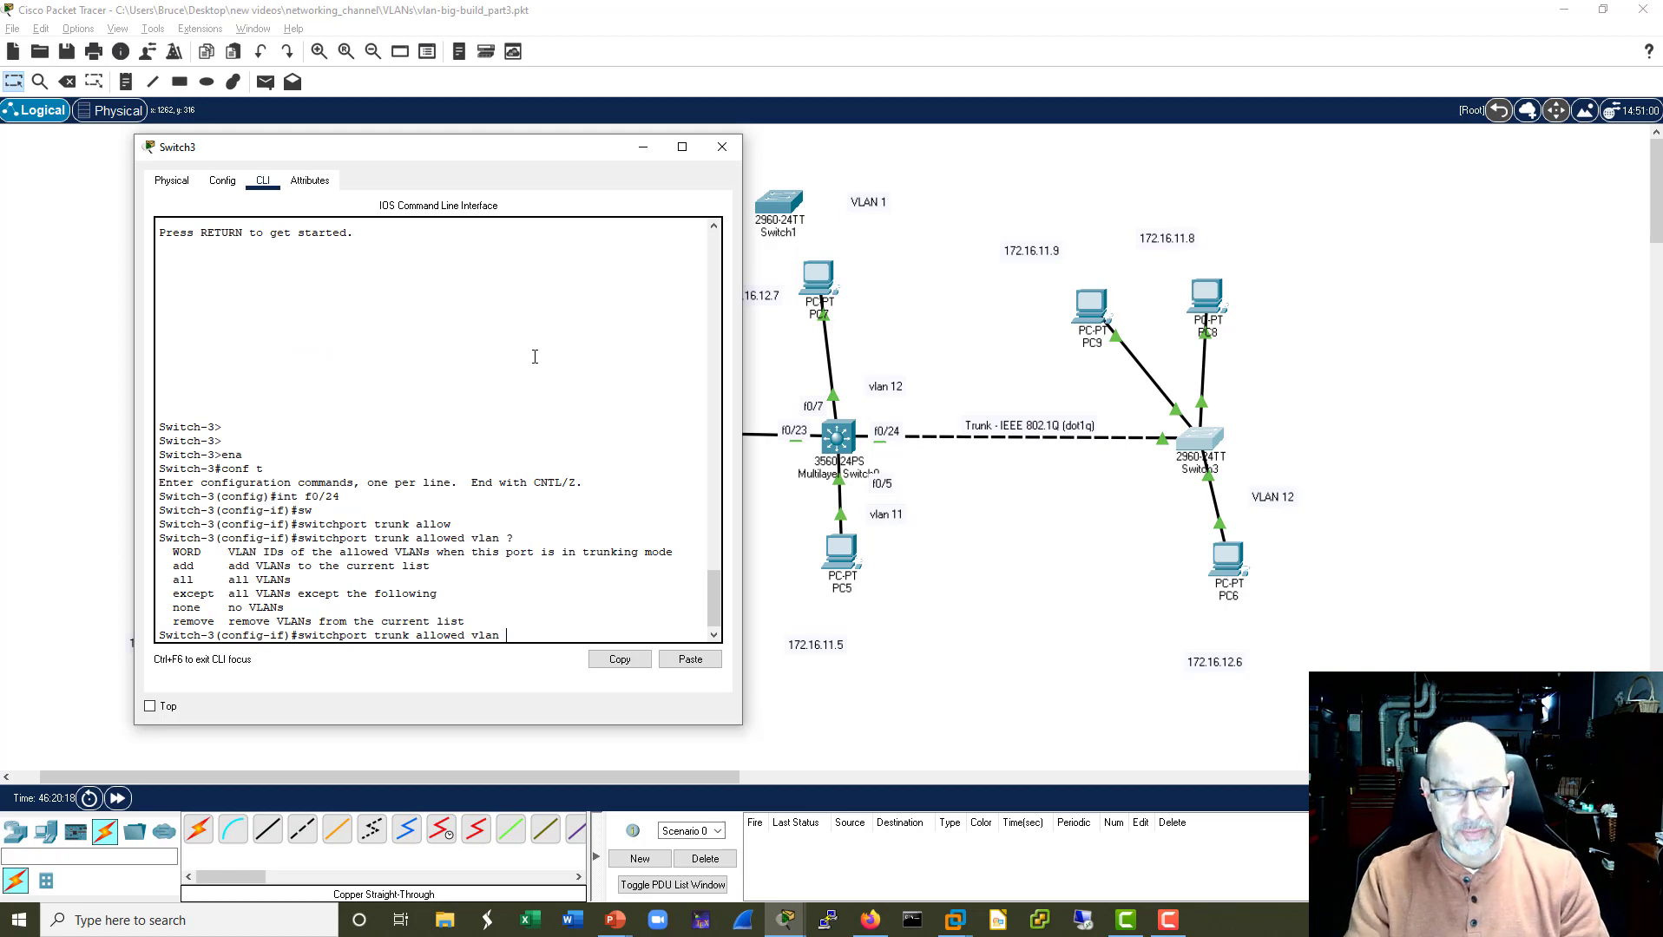
type("11-12")
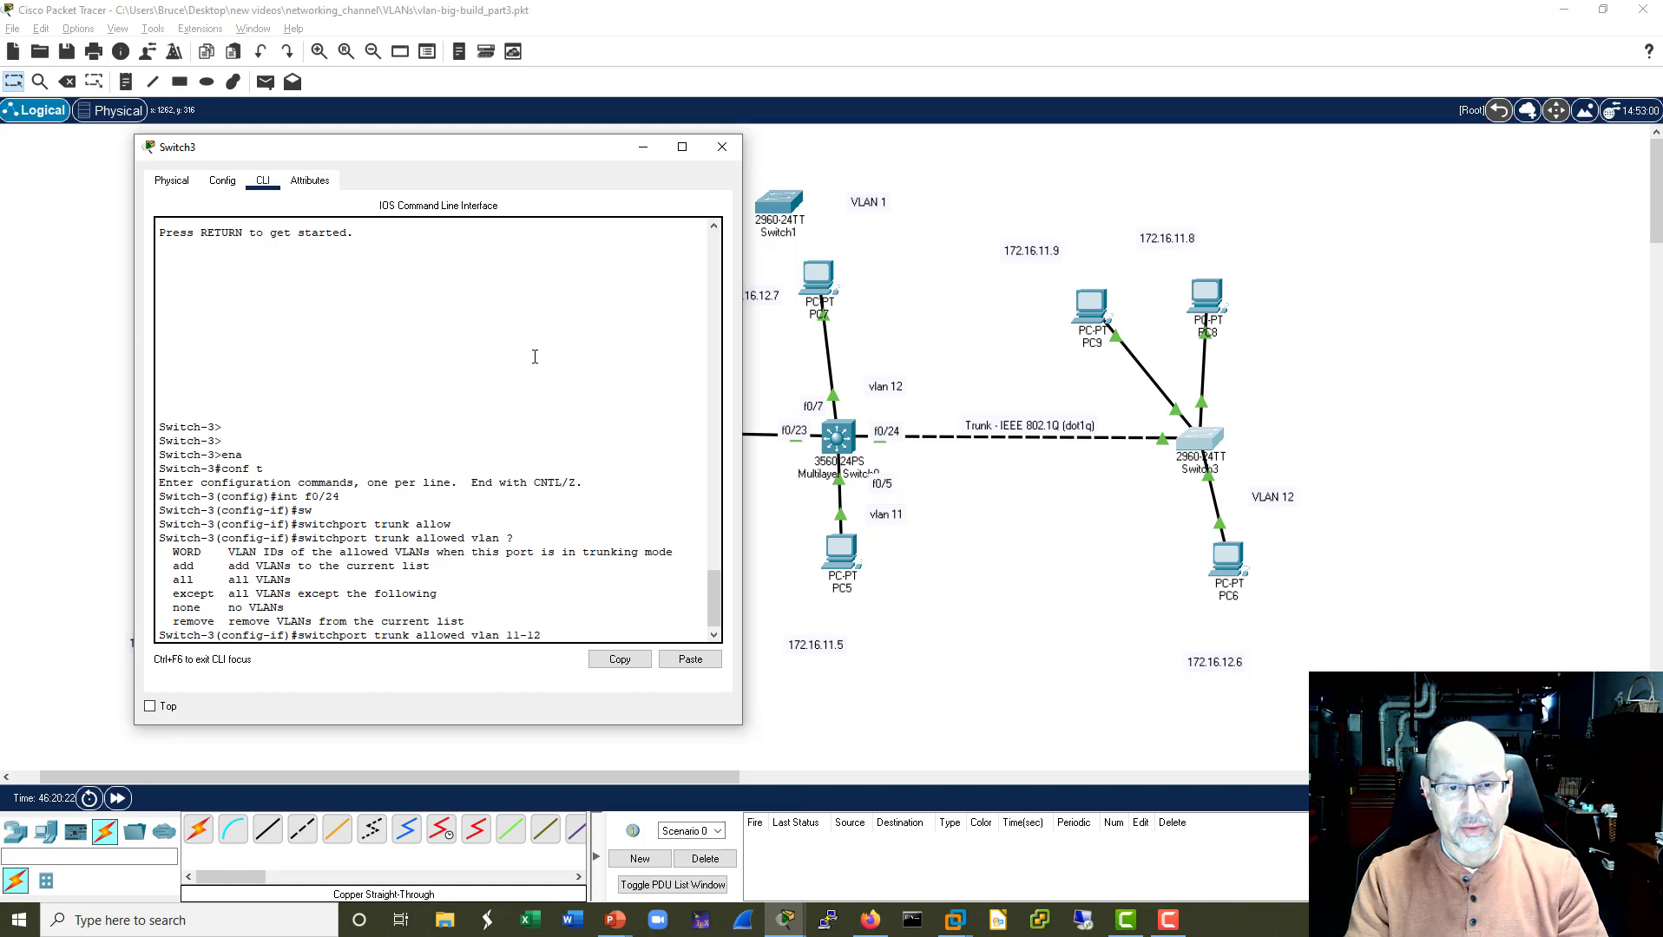
key("Return")
key("Return")
key("Return")
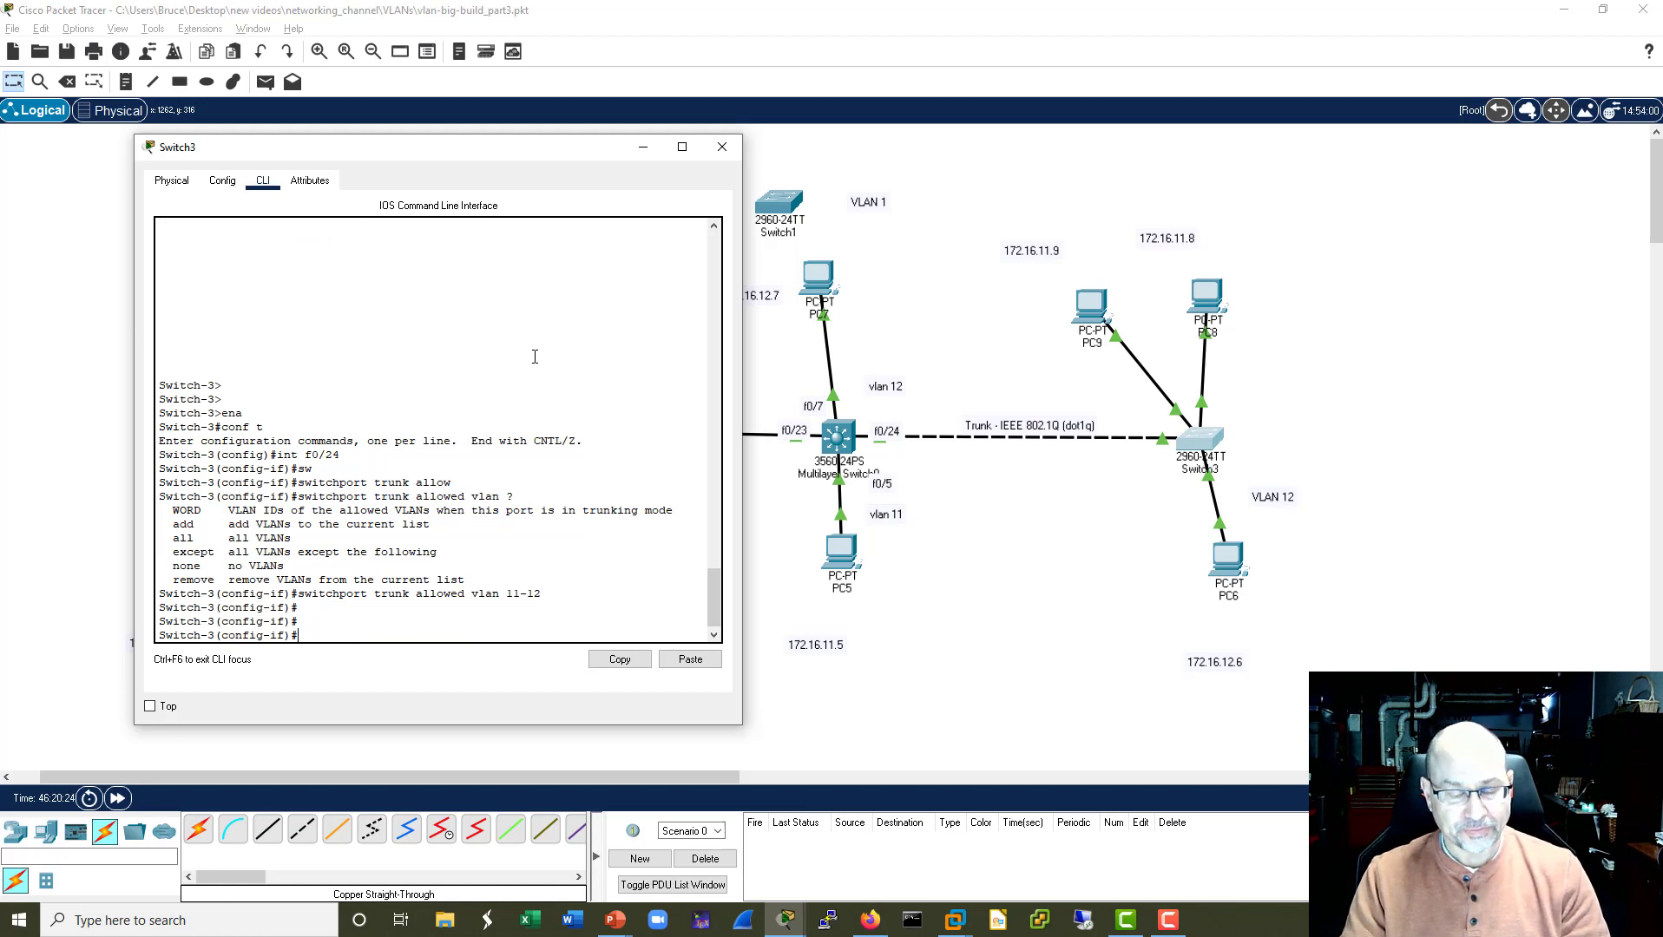
key("ctrl+z")
key("Return")
key("Return")
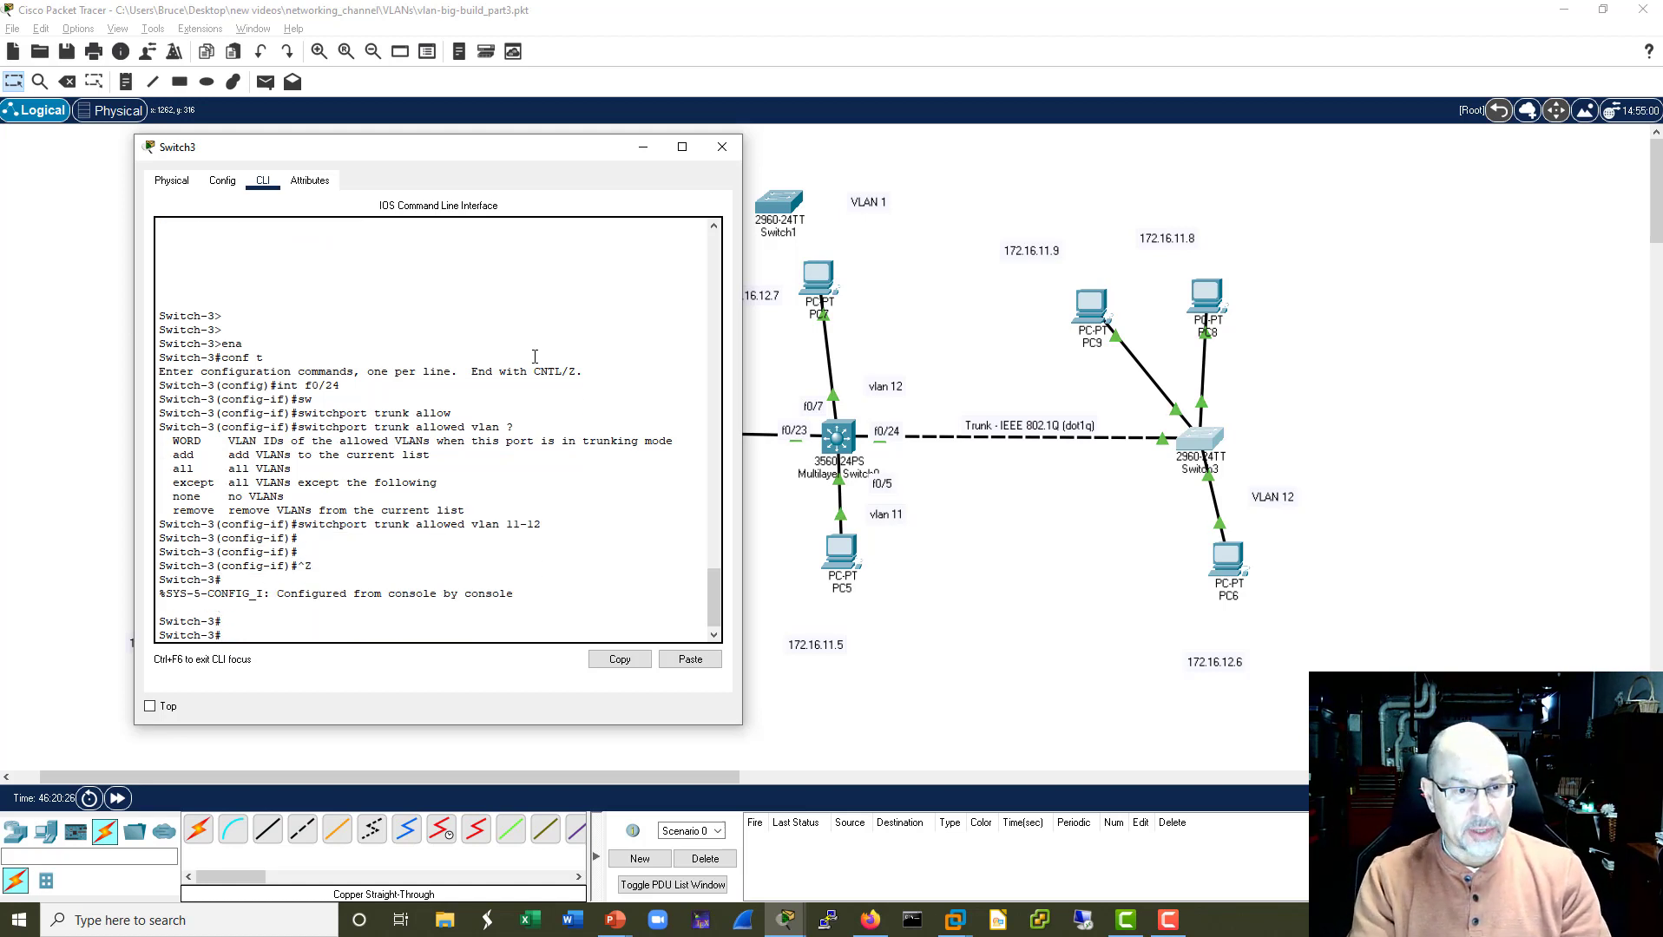
Display the switchport settings of Switch3's f0/24 and examine the VLANs enabled for trunking.
type("sh ")
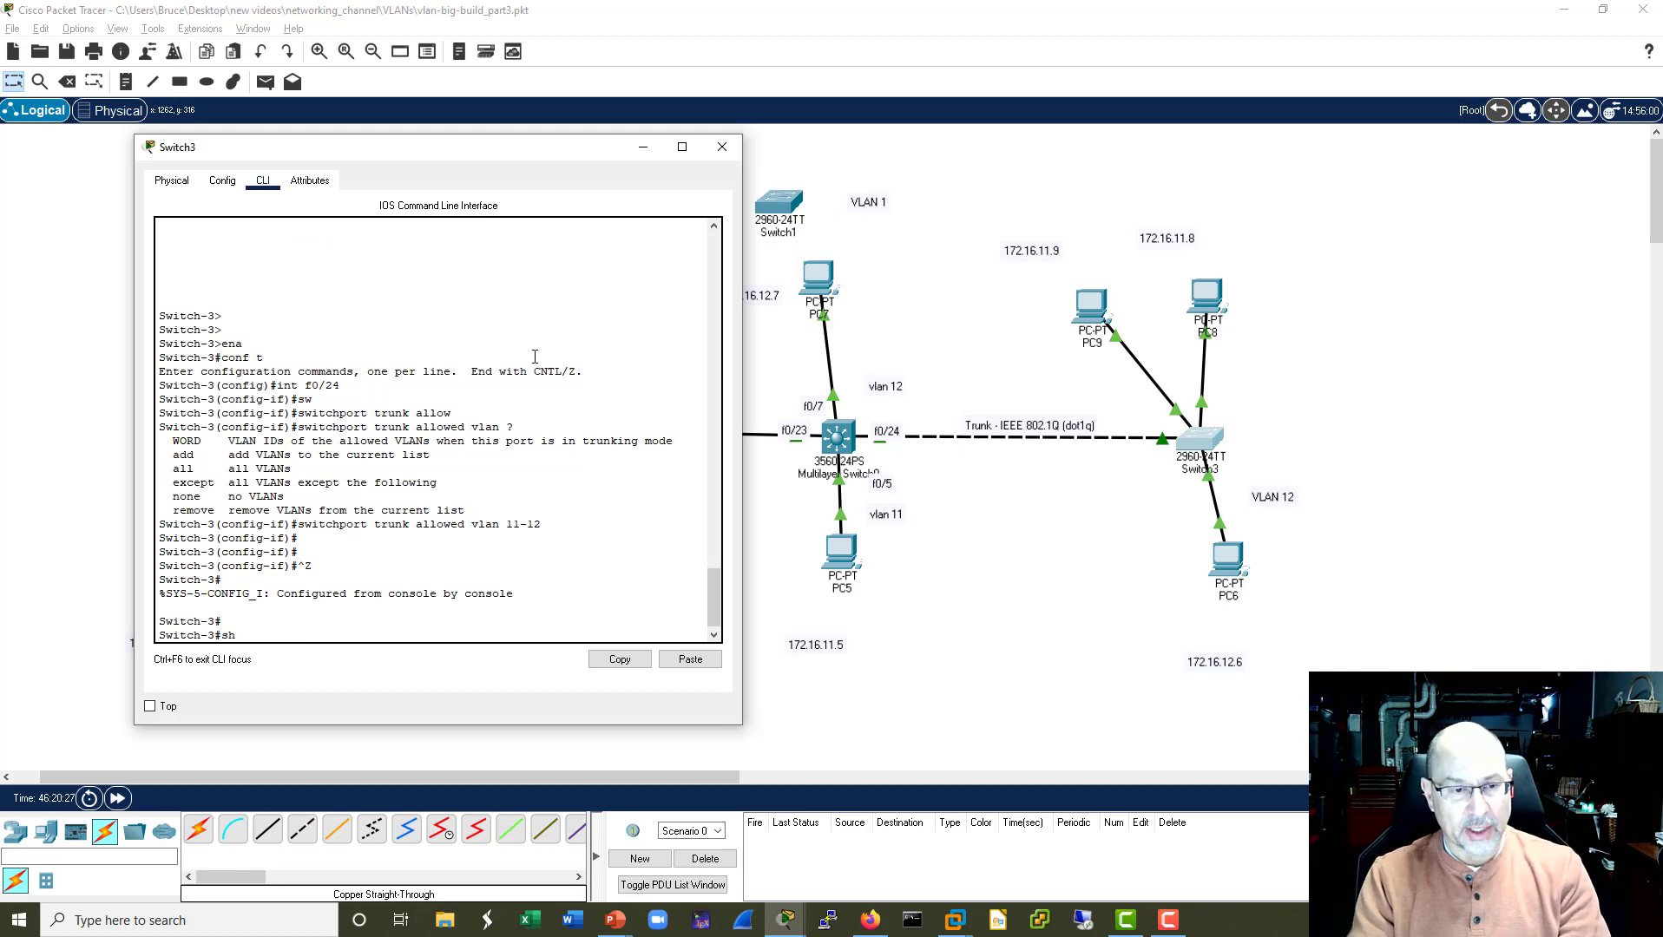
type("i")
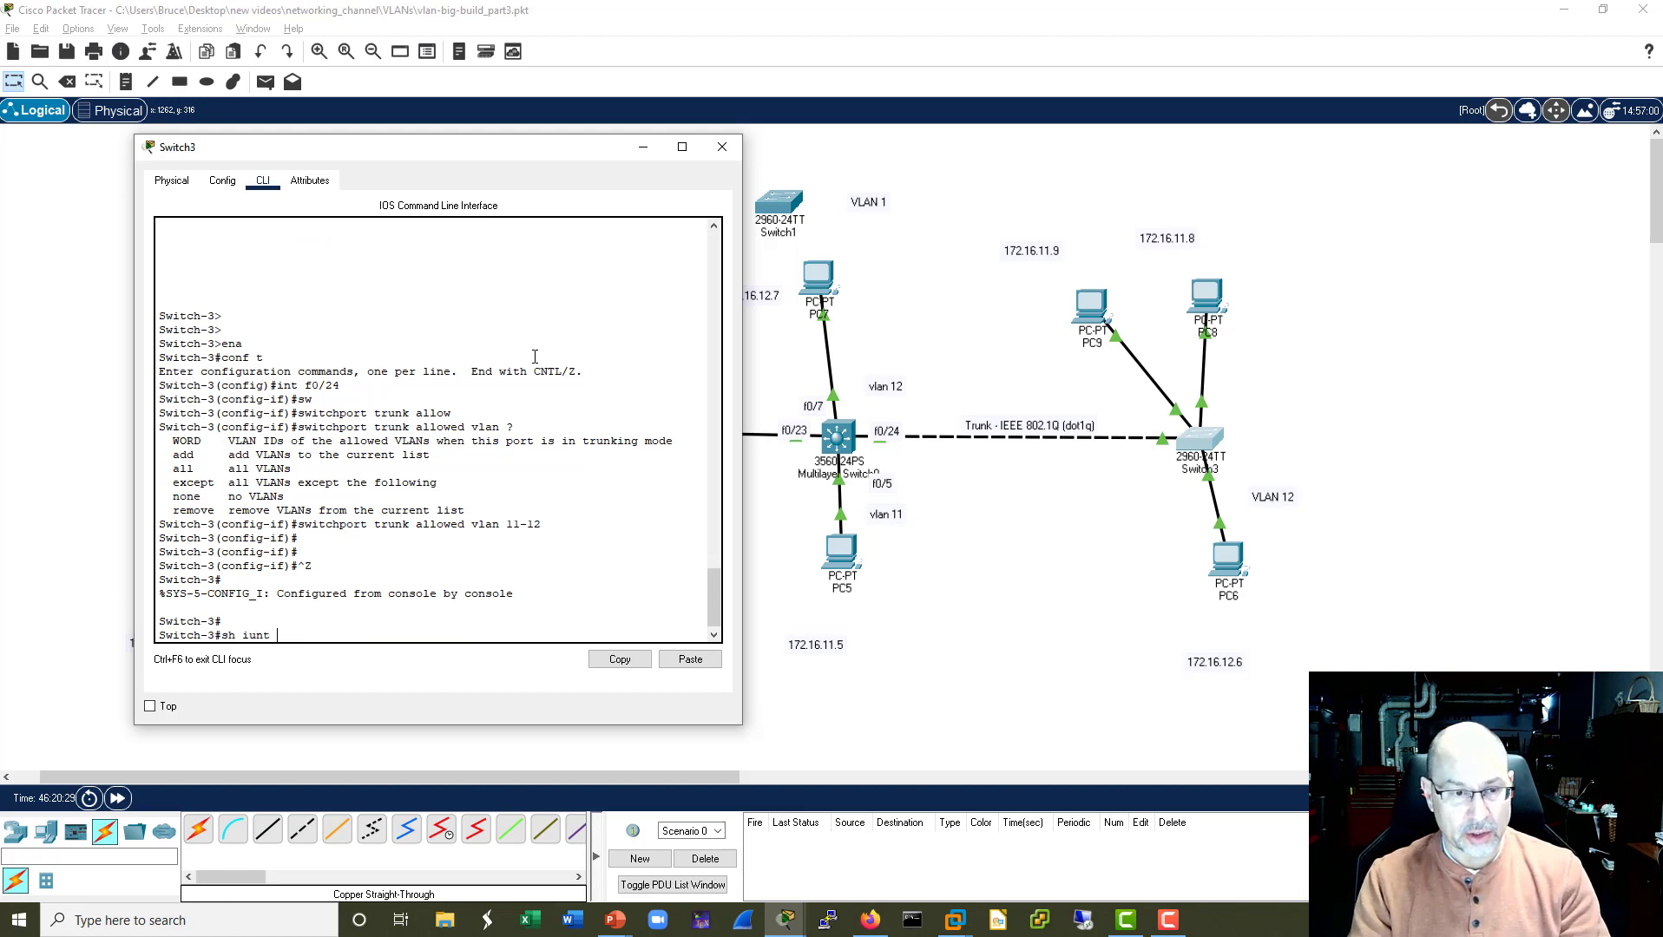
type("nt f0")
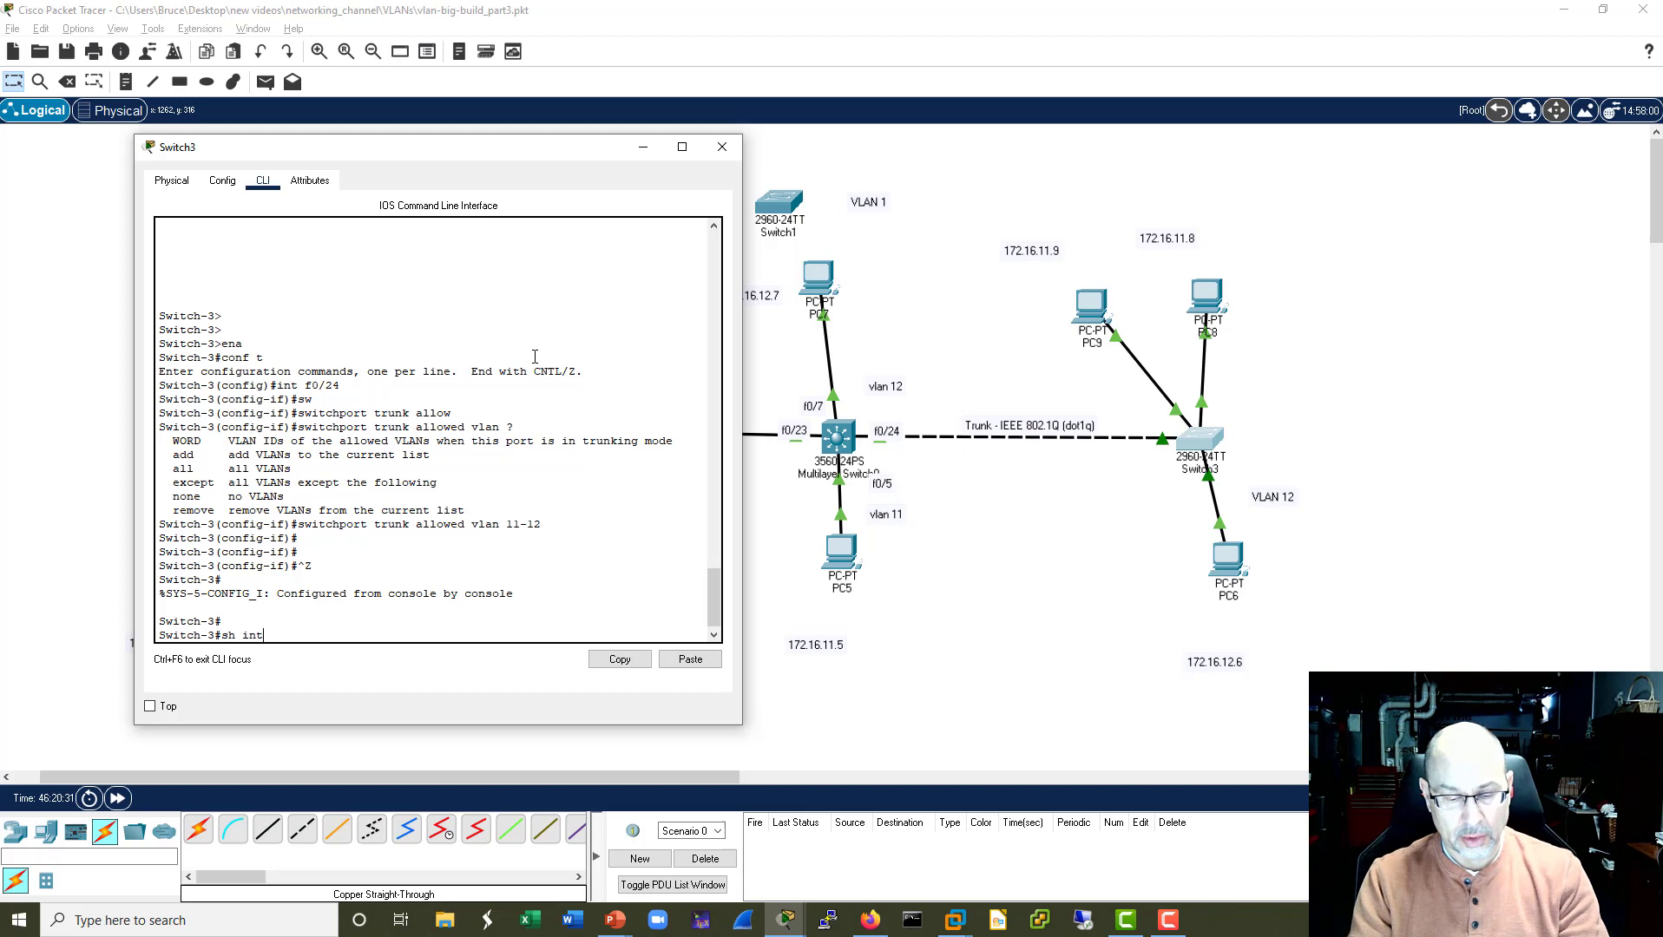
type("/24 sw")
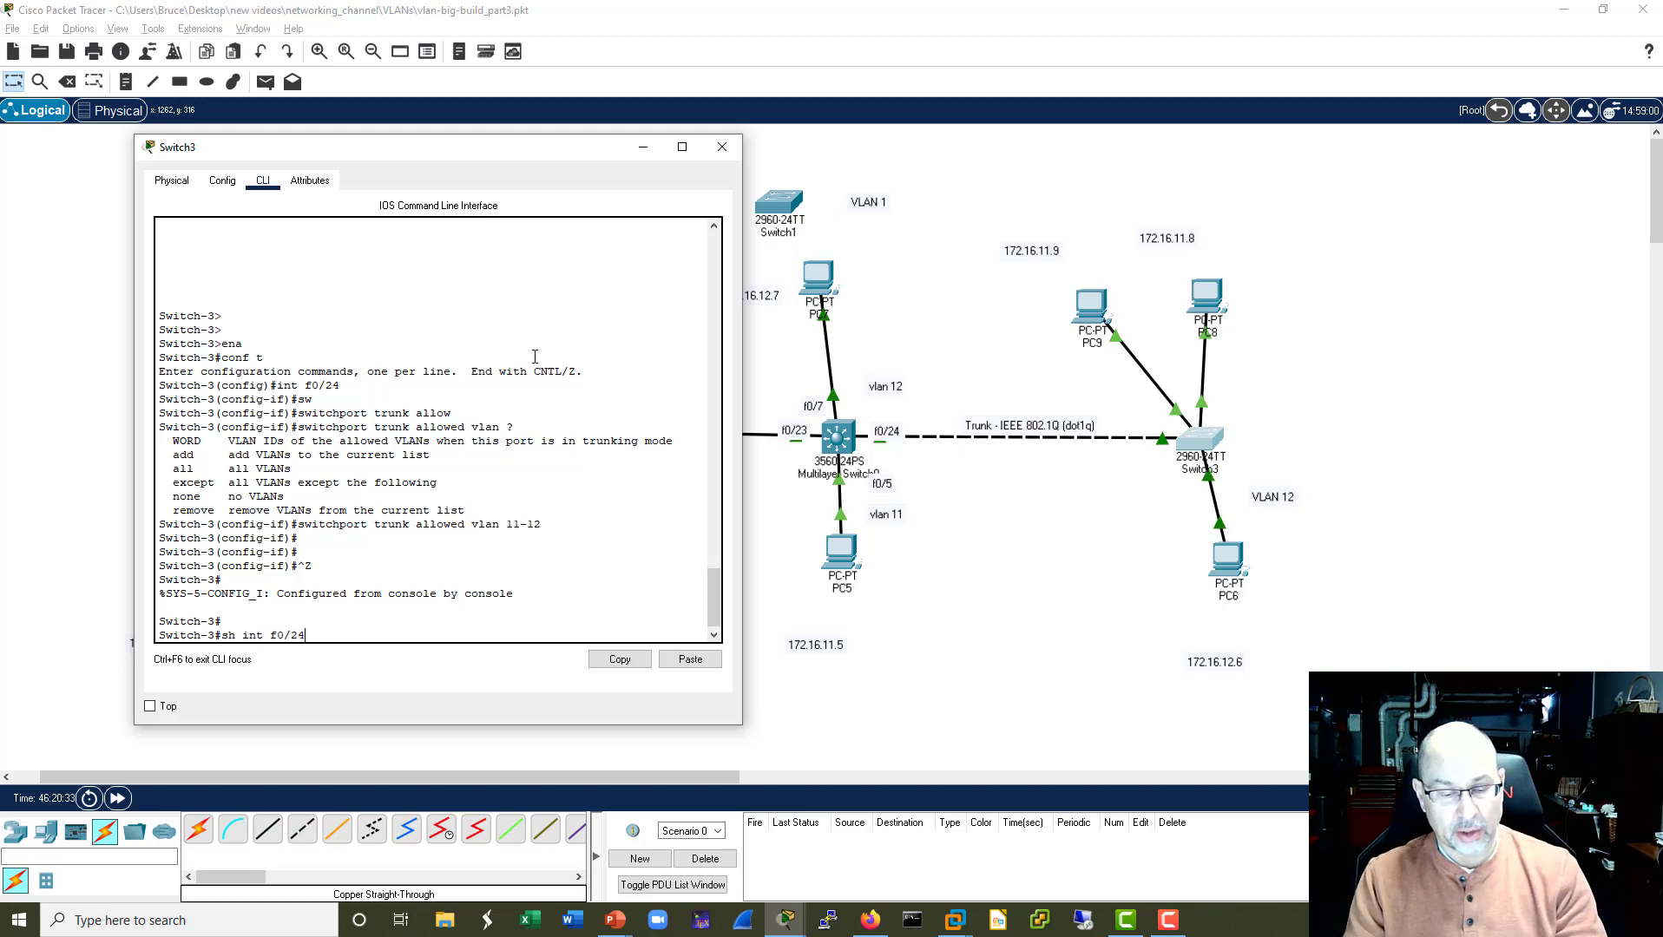
key("Tab")
key("Return")
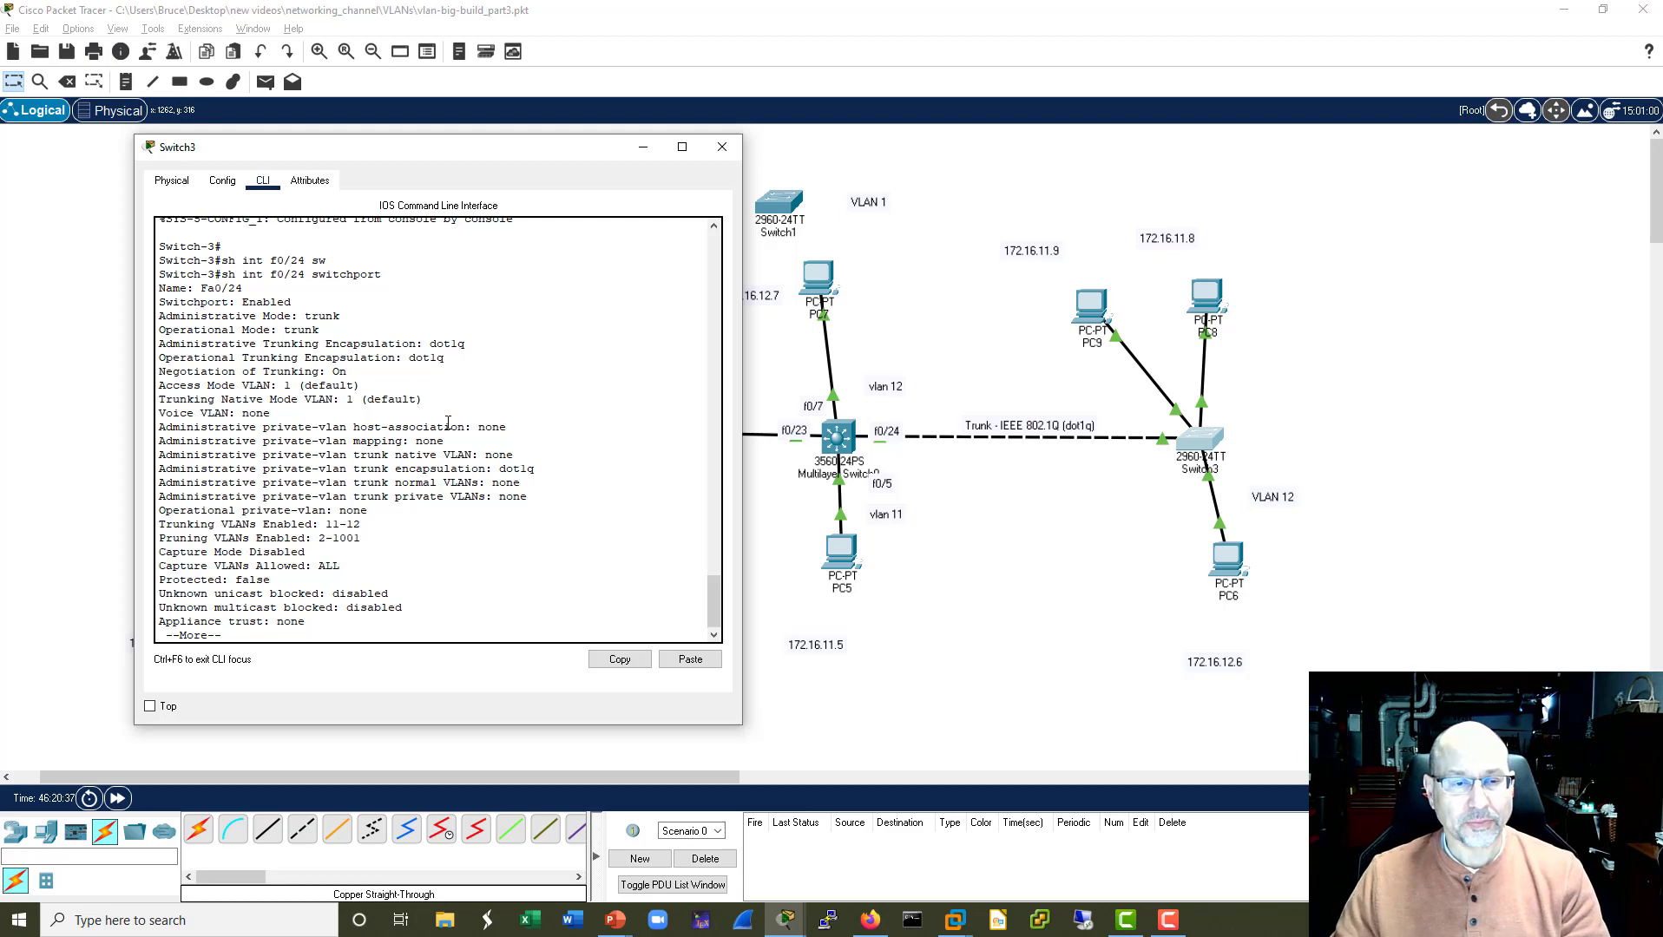
left_click_drag(373, 524, 156, 524)
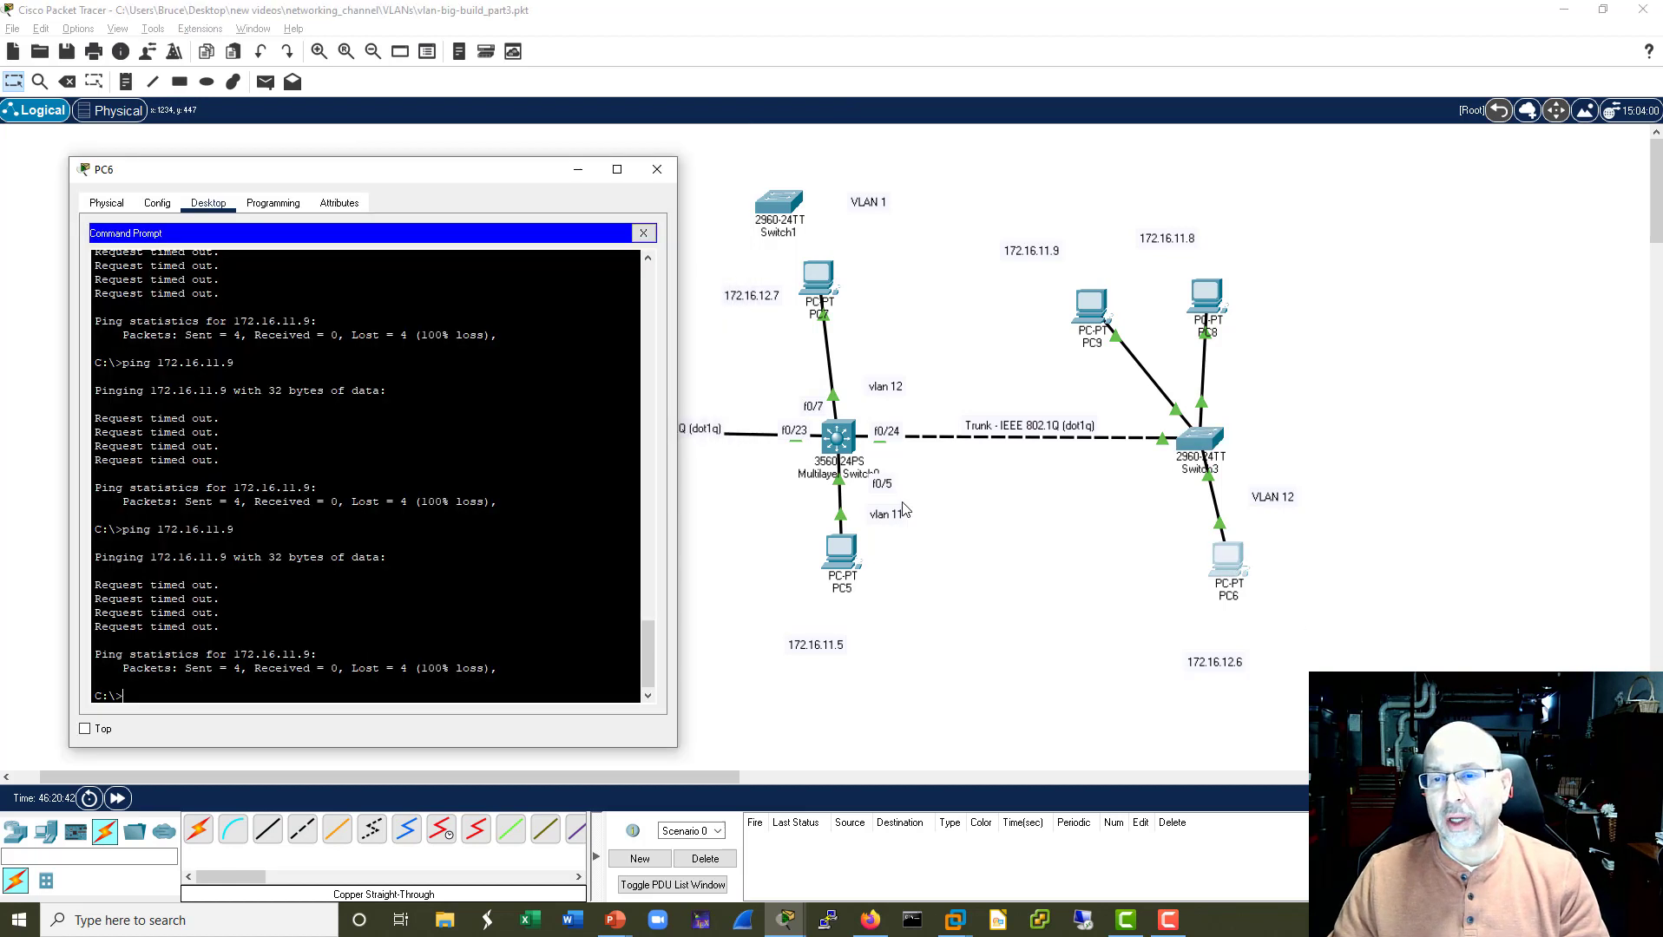
Ping 172.16.11.9 from PC6's command prompt in Realtime mode, and close PC6's window.
key("Return")
key("Return")
key("Up")
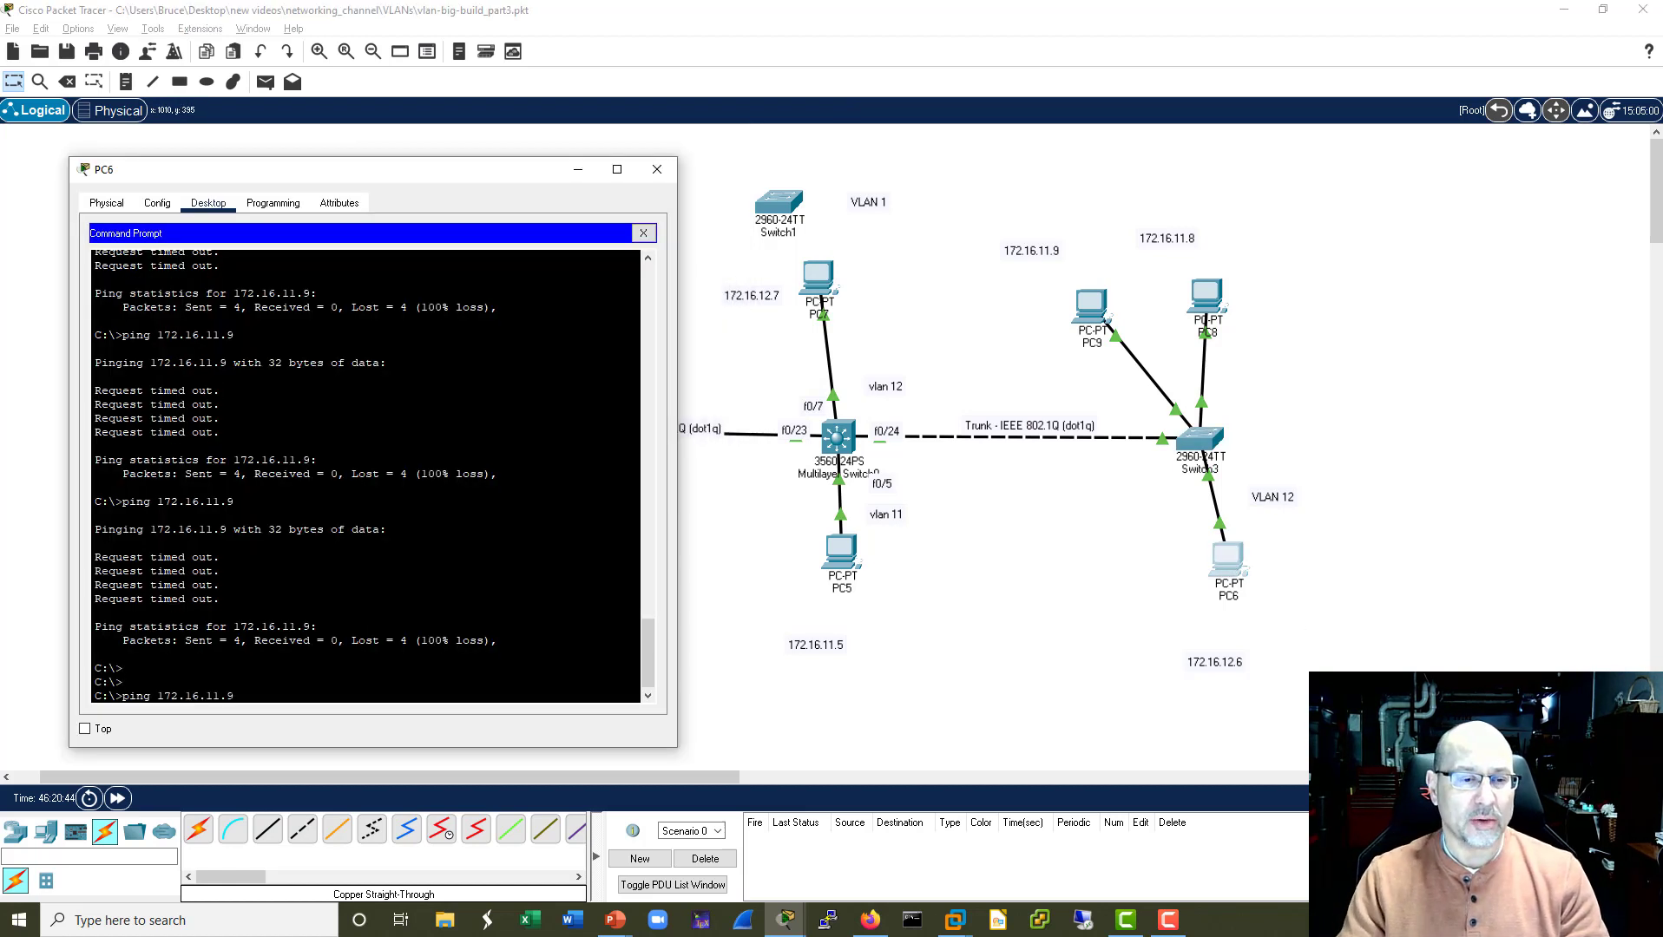
key("Return")
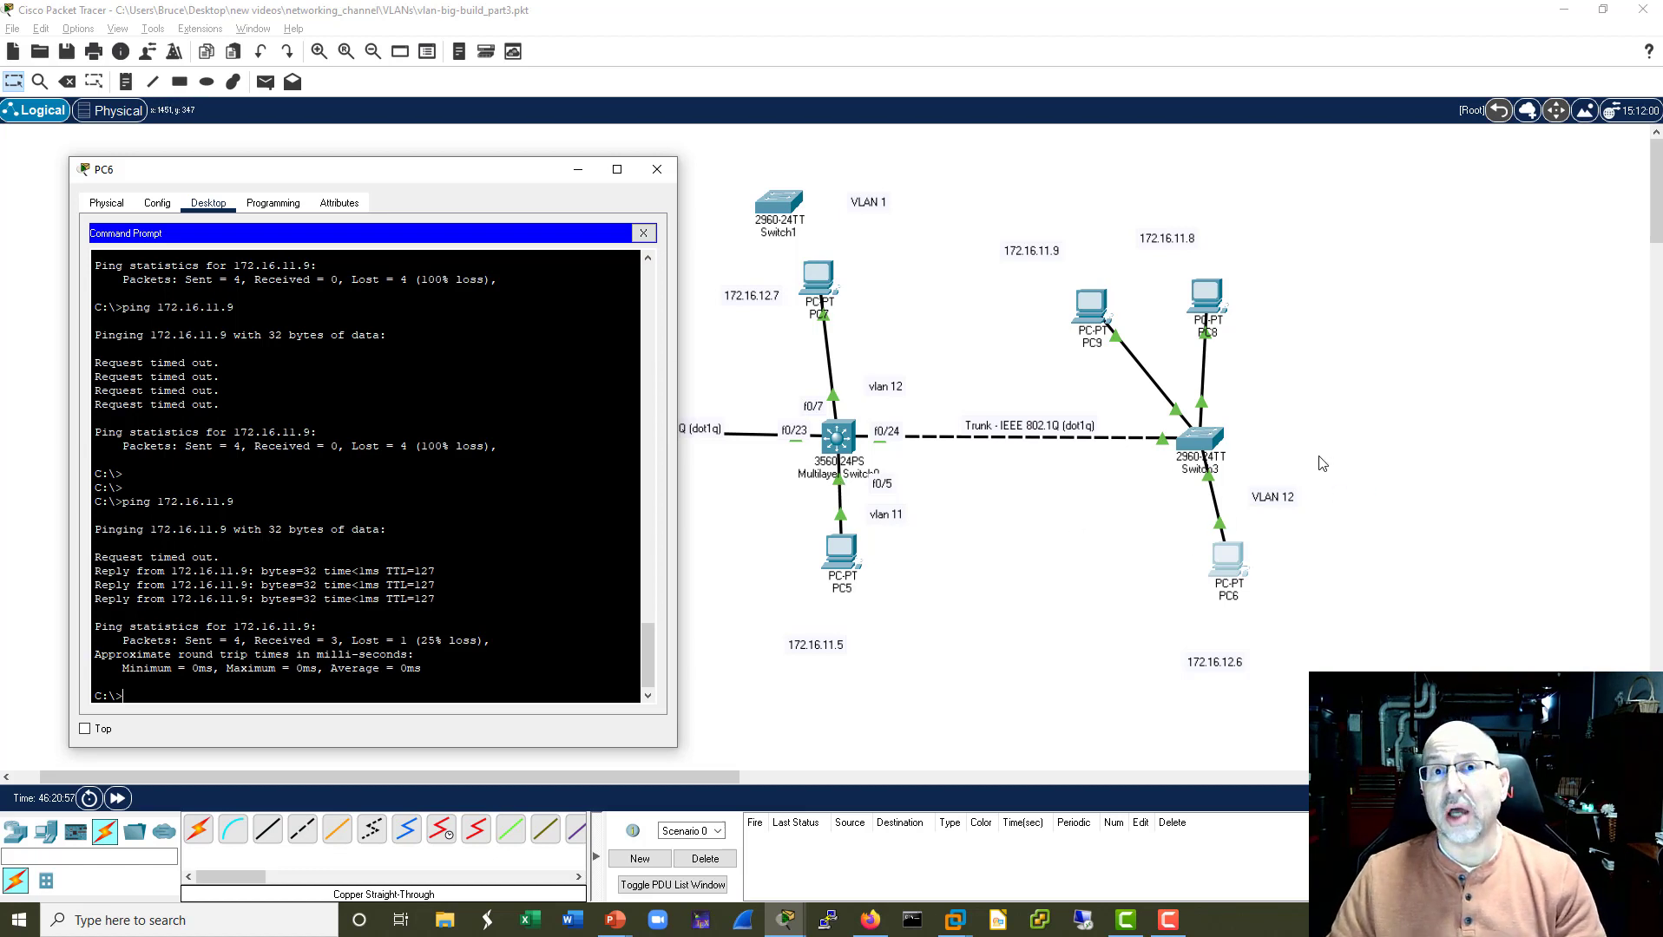
left_click(657, 169)
Review the trunking VLANs enabled line in Switch3's f0/24 switchport output and close the switch's window.
left_click(1226, 570)
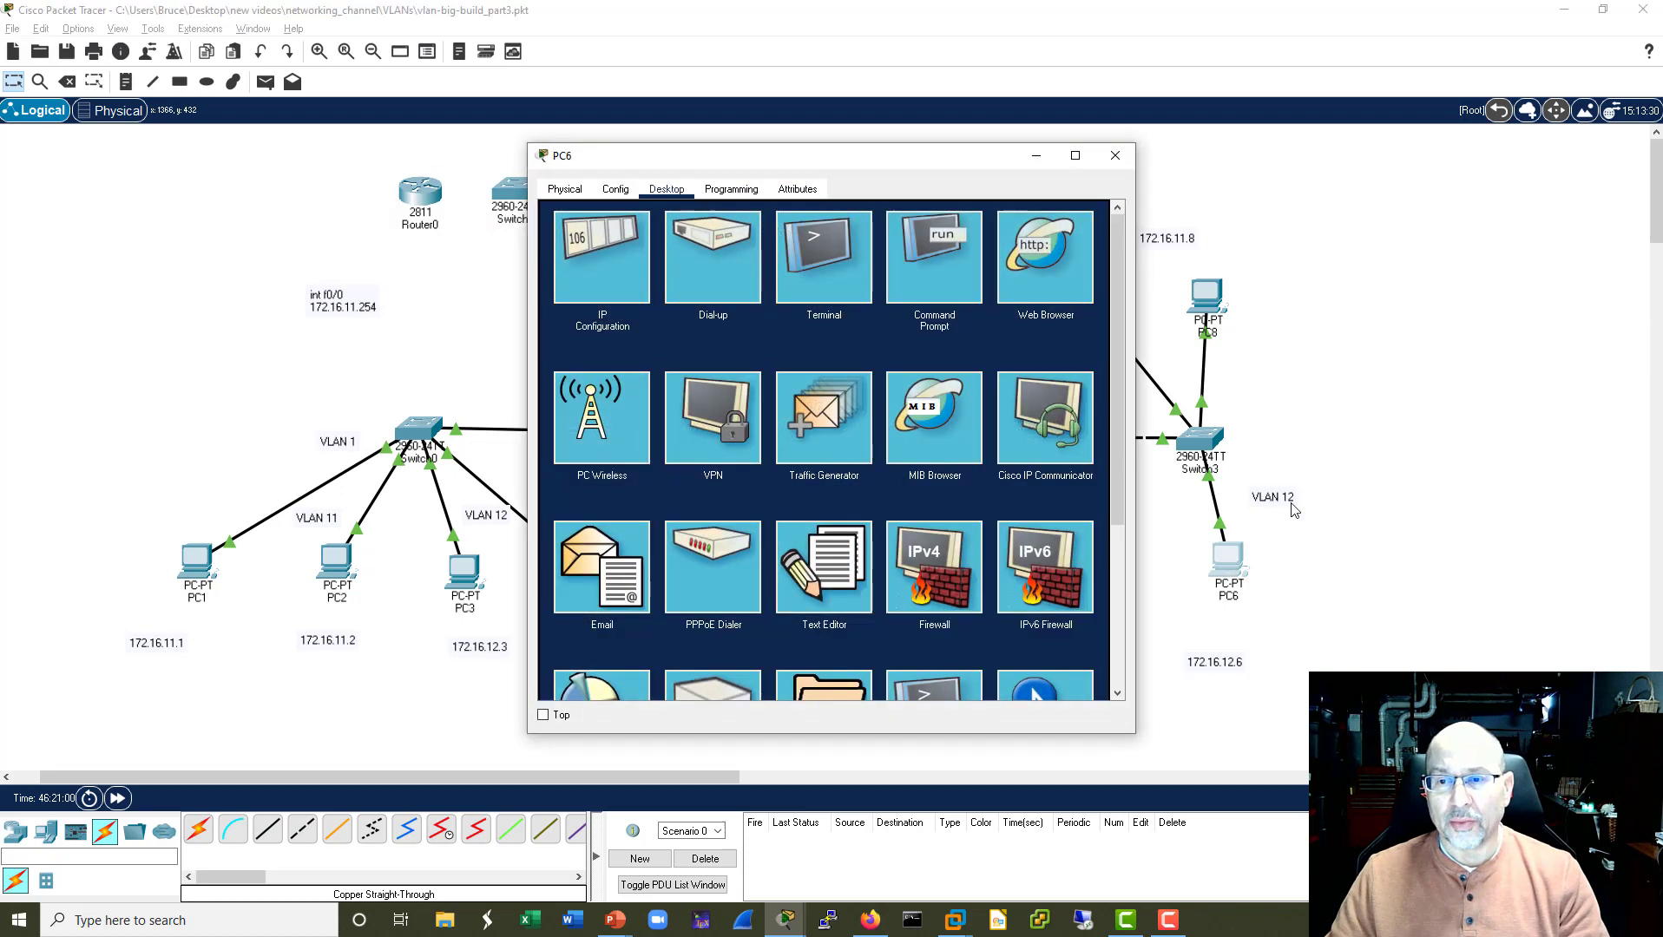
left_click(1114, 158)
left_click(1182, 445)
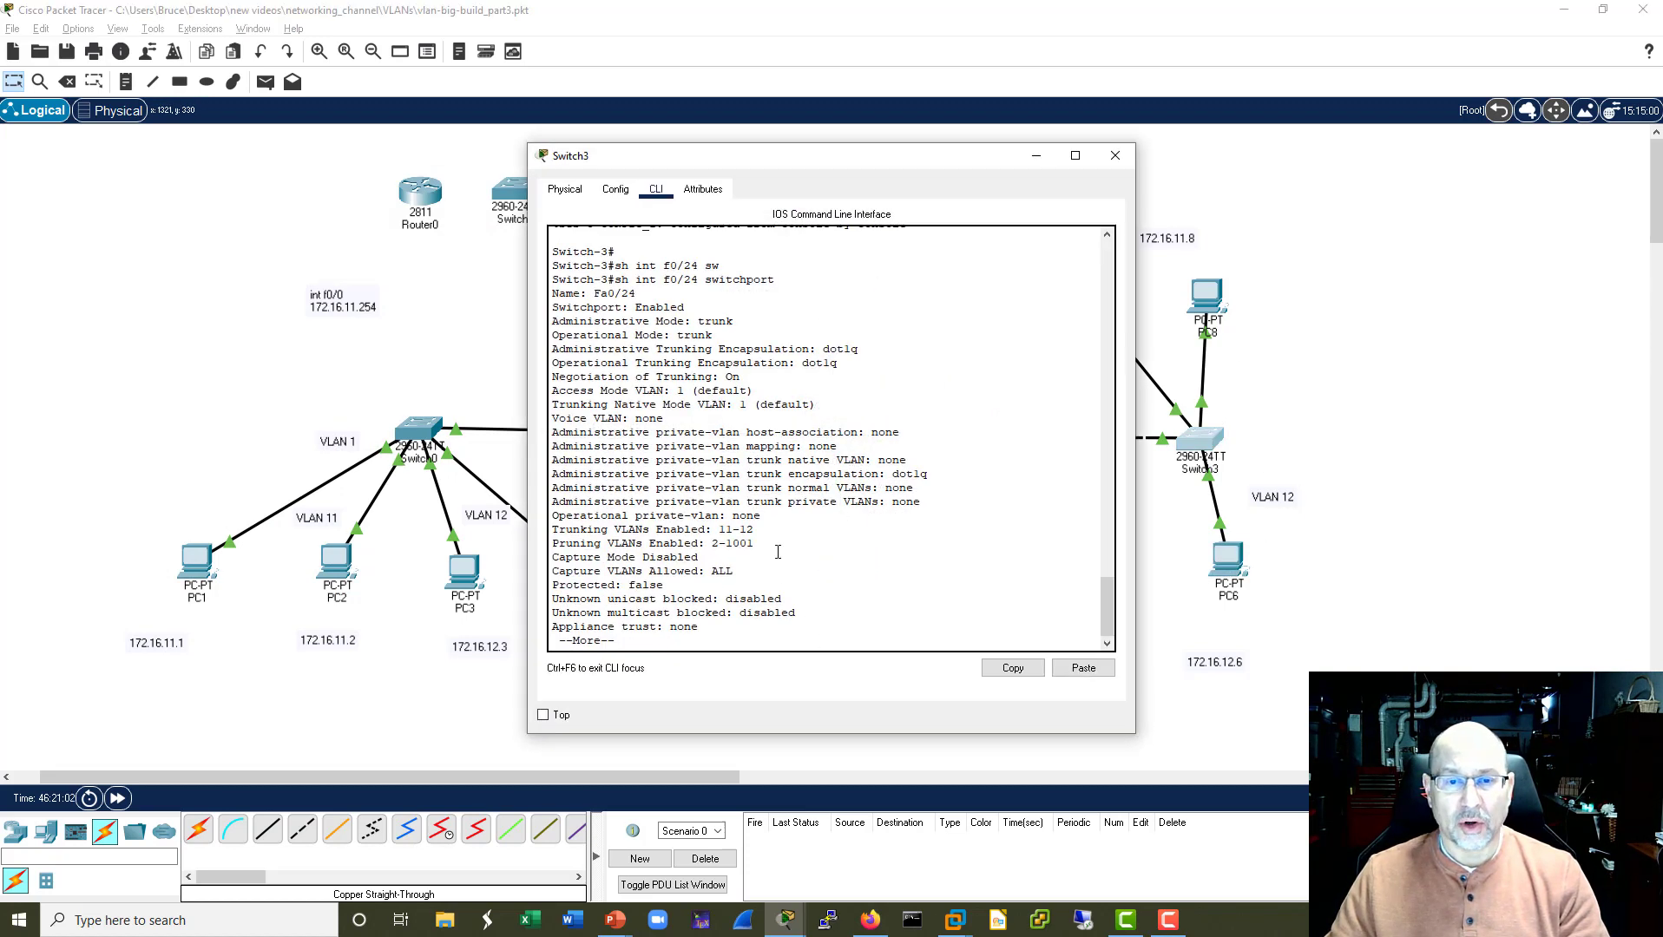
left_click_drag(753, 529, 550, 532)
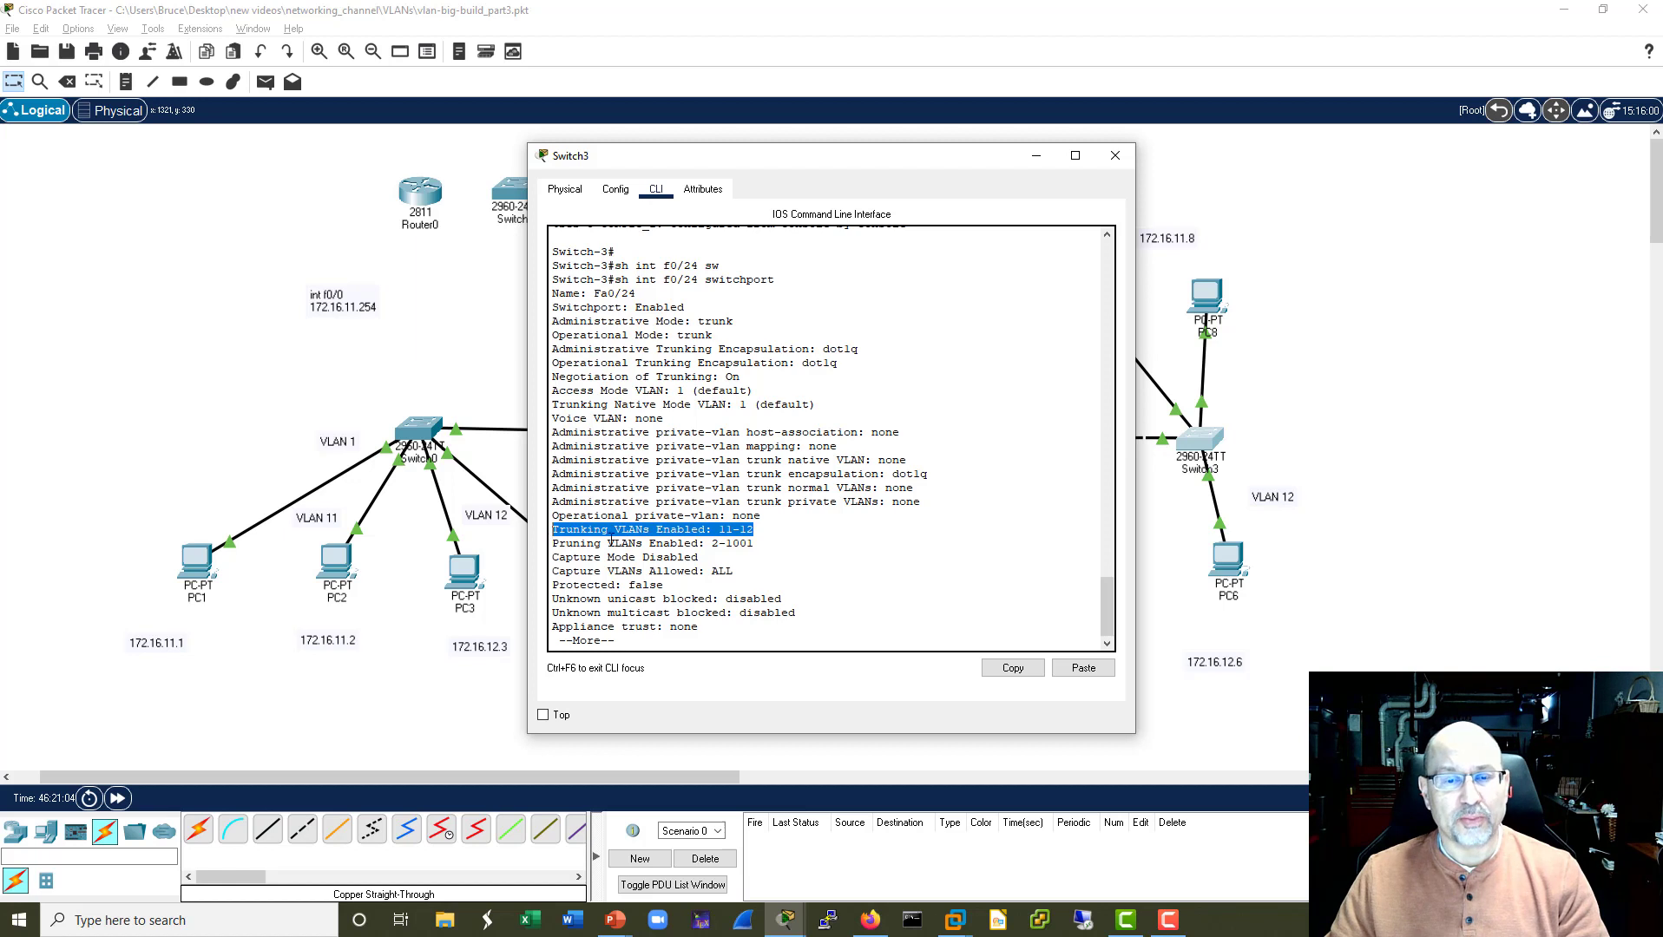
left_click_drag(790, 531, 552, 532)
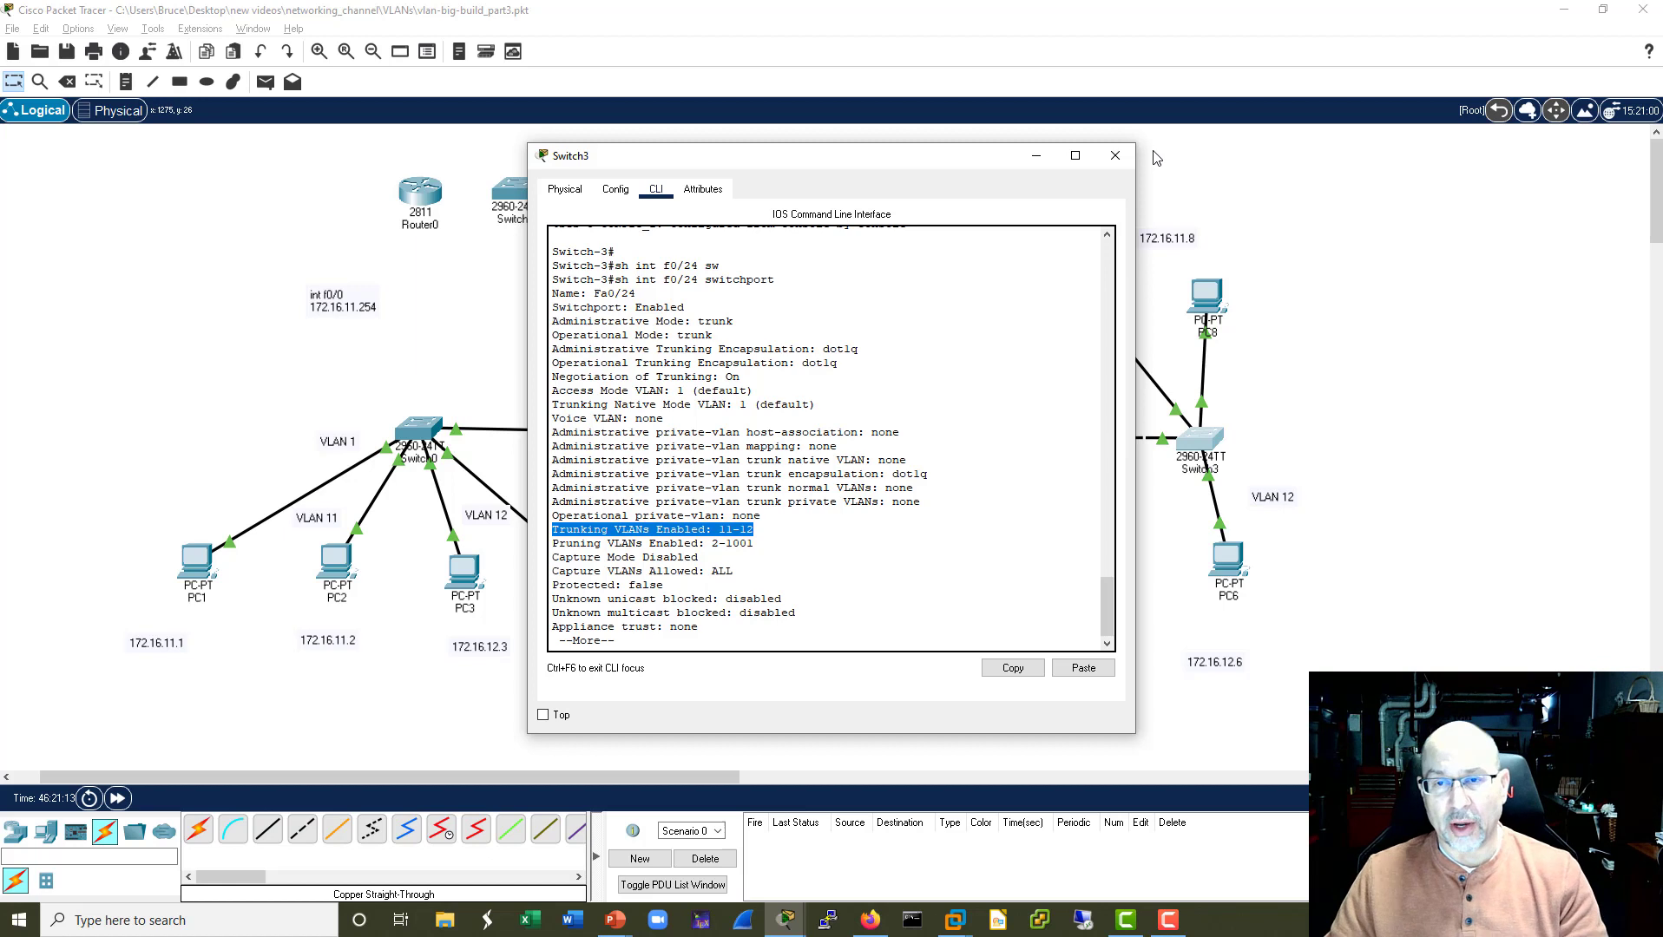
left_click(1115, 155)
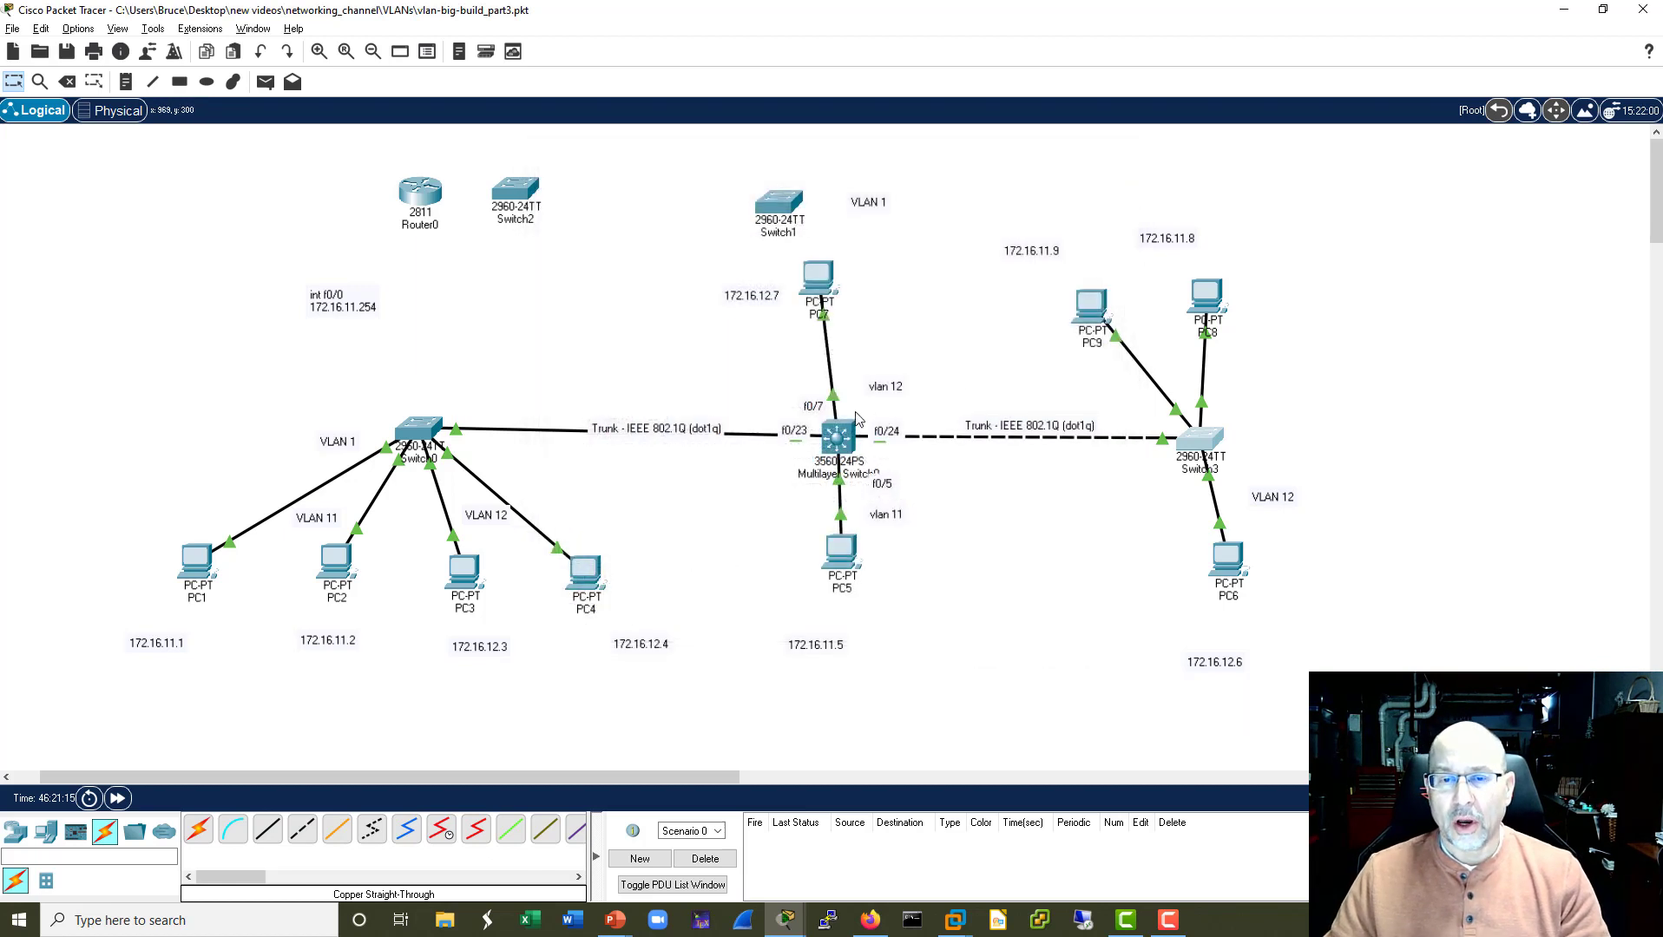
Enter privileged mode on Multilayer Switch0 and display its IP routing table.
left_click(837, 436)
left_click_drag(894, 167, 469, 163)
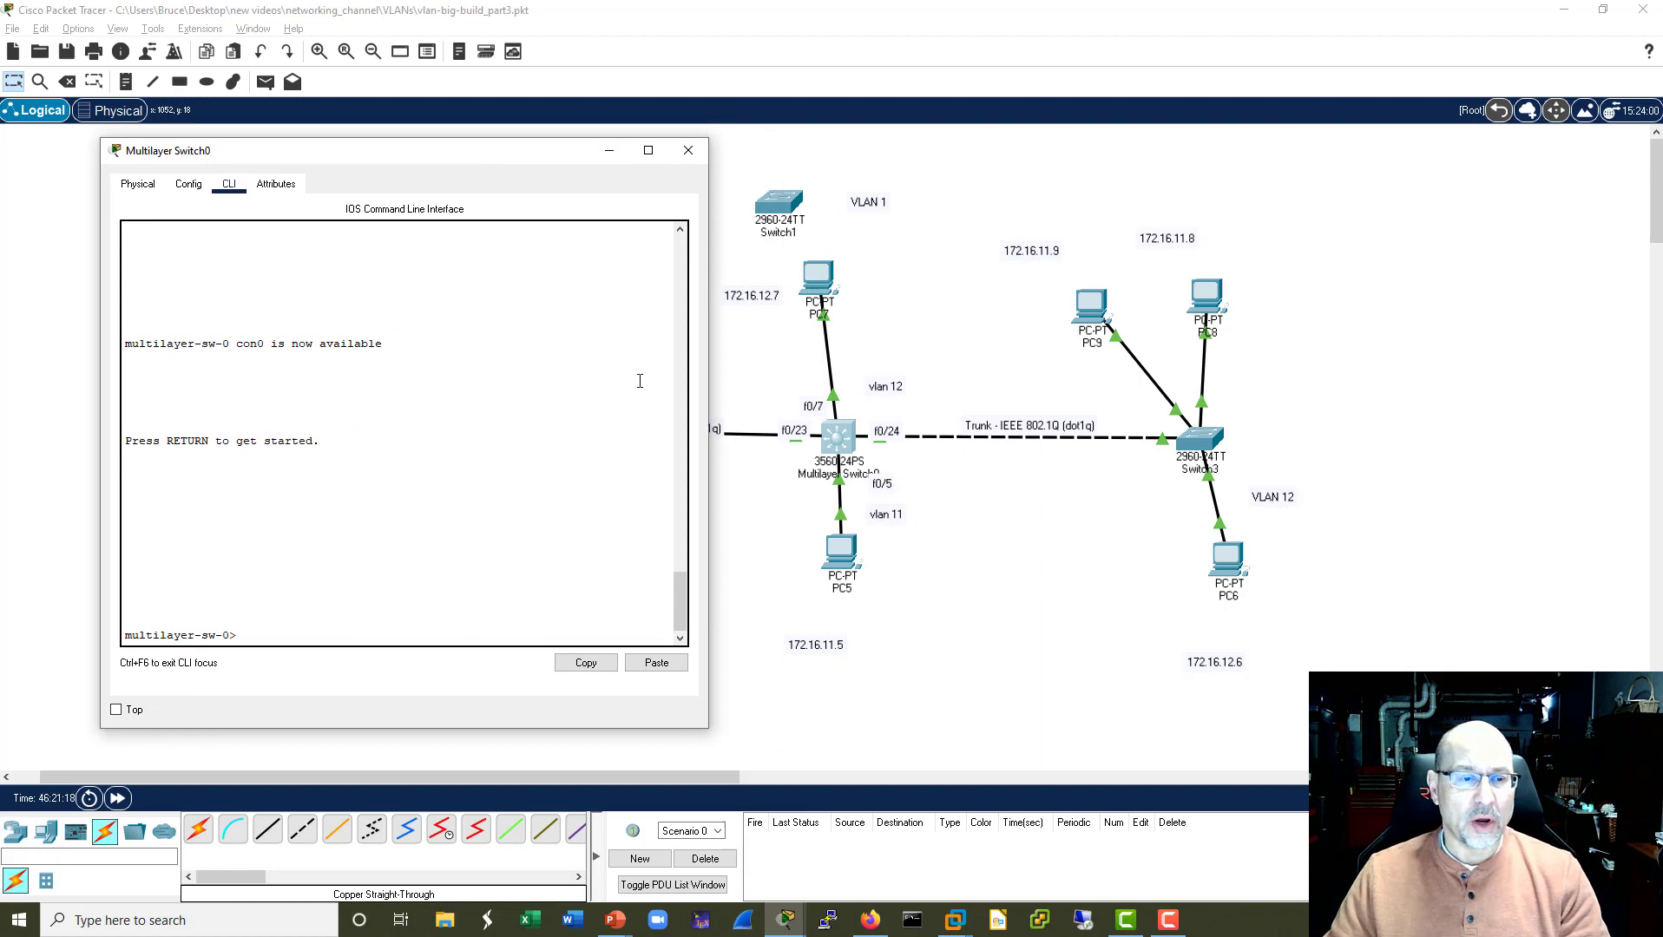
key("Return")
type("ena")
key("Return")
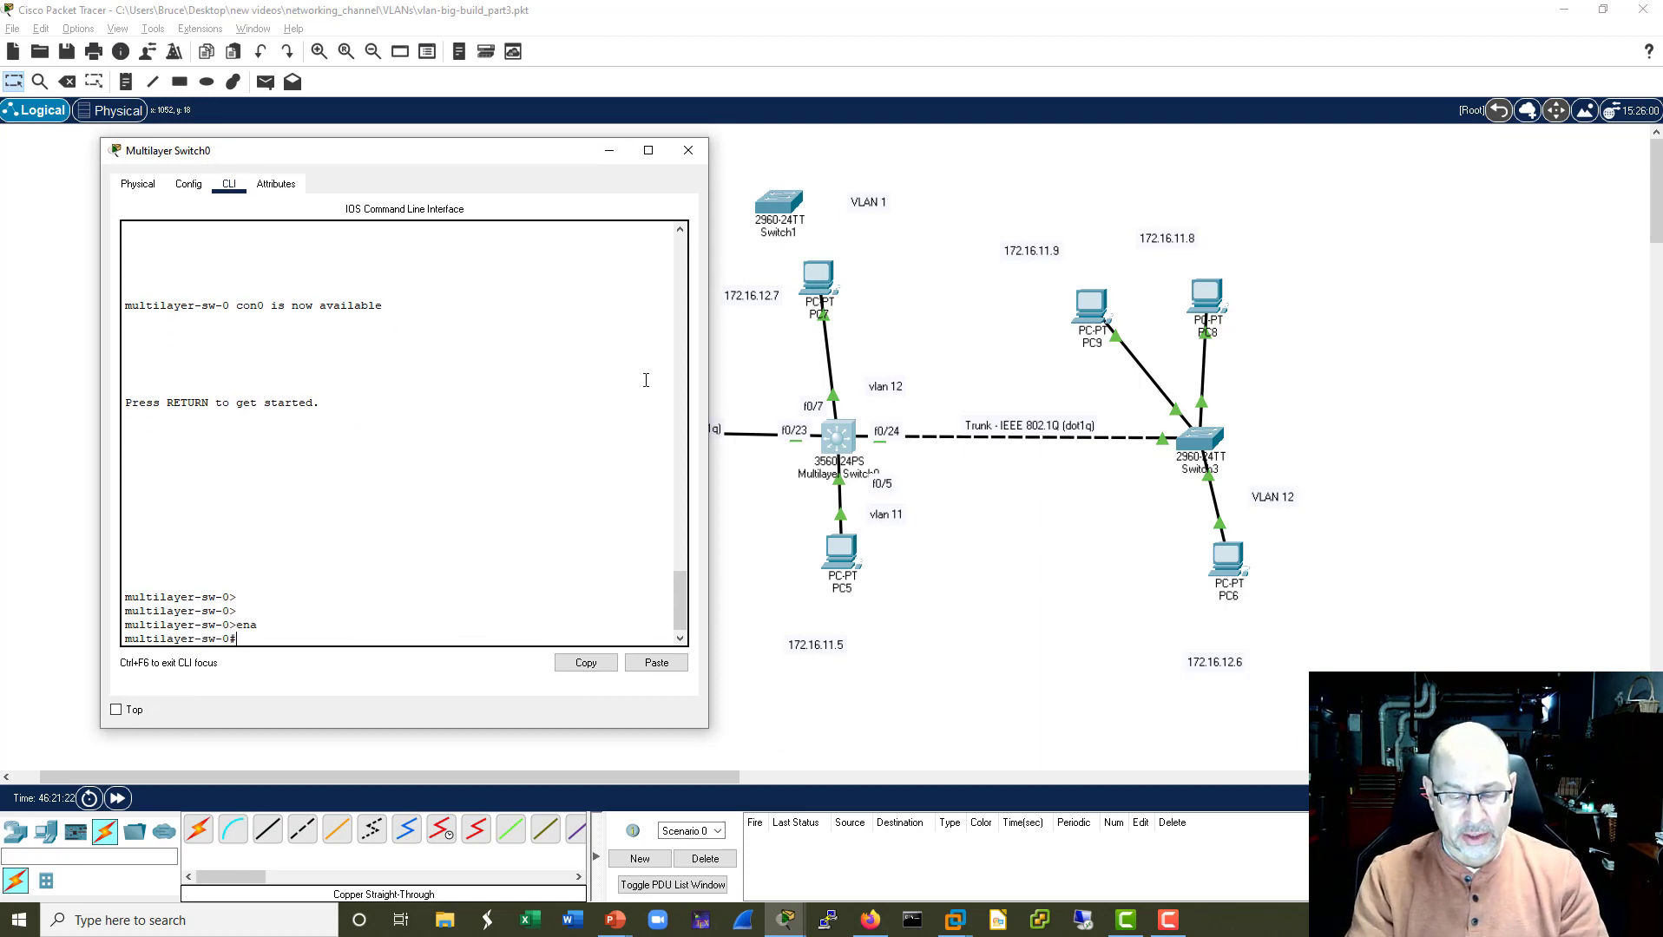
type("sh ip route")
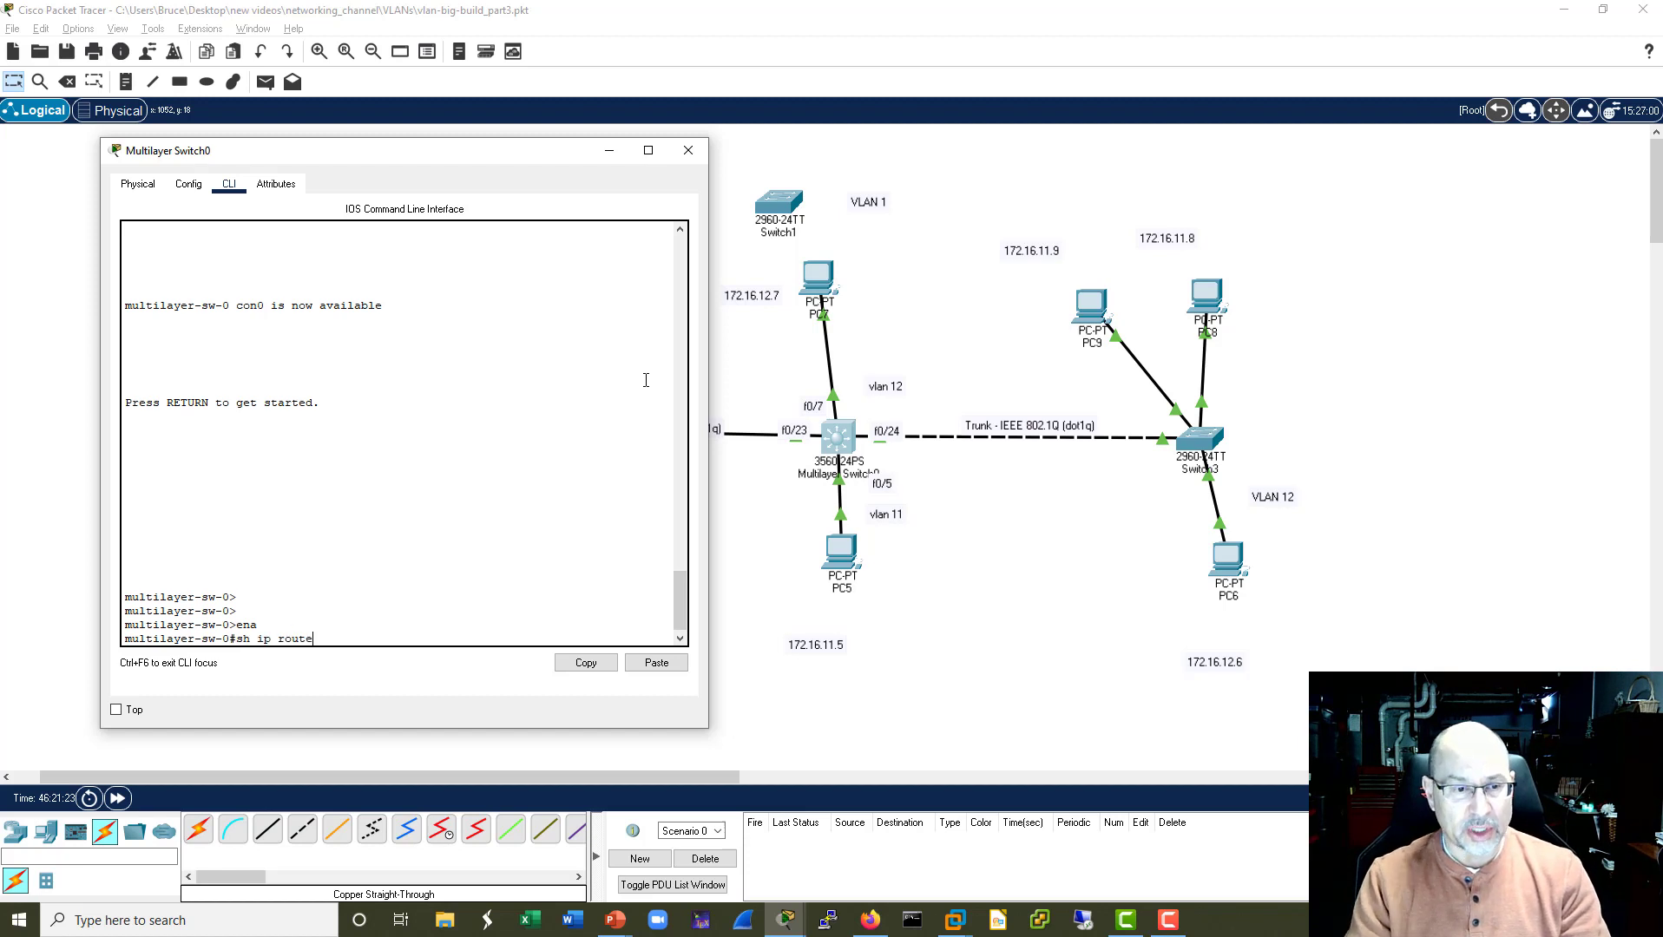
key("Return")
key("Return")
key("Return")
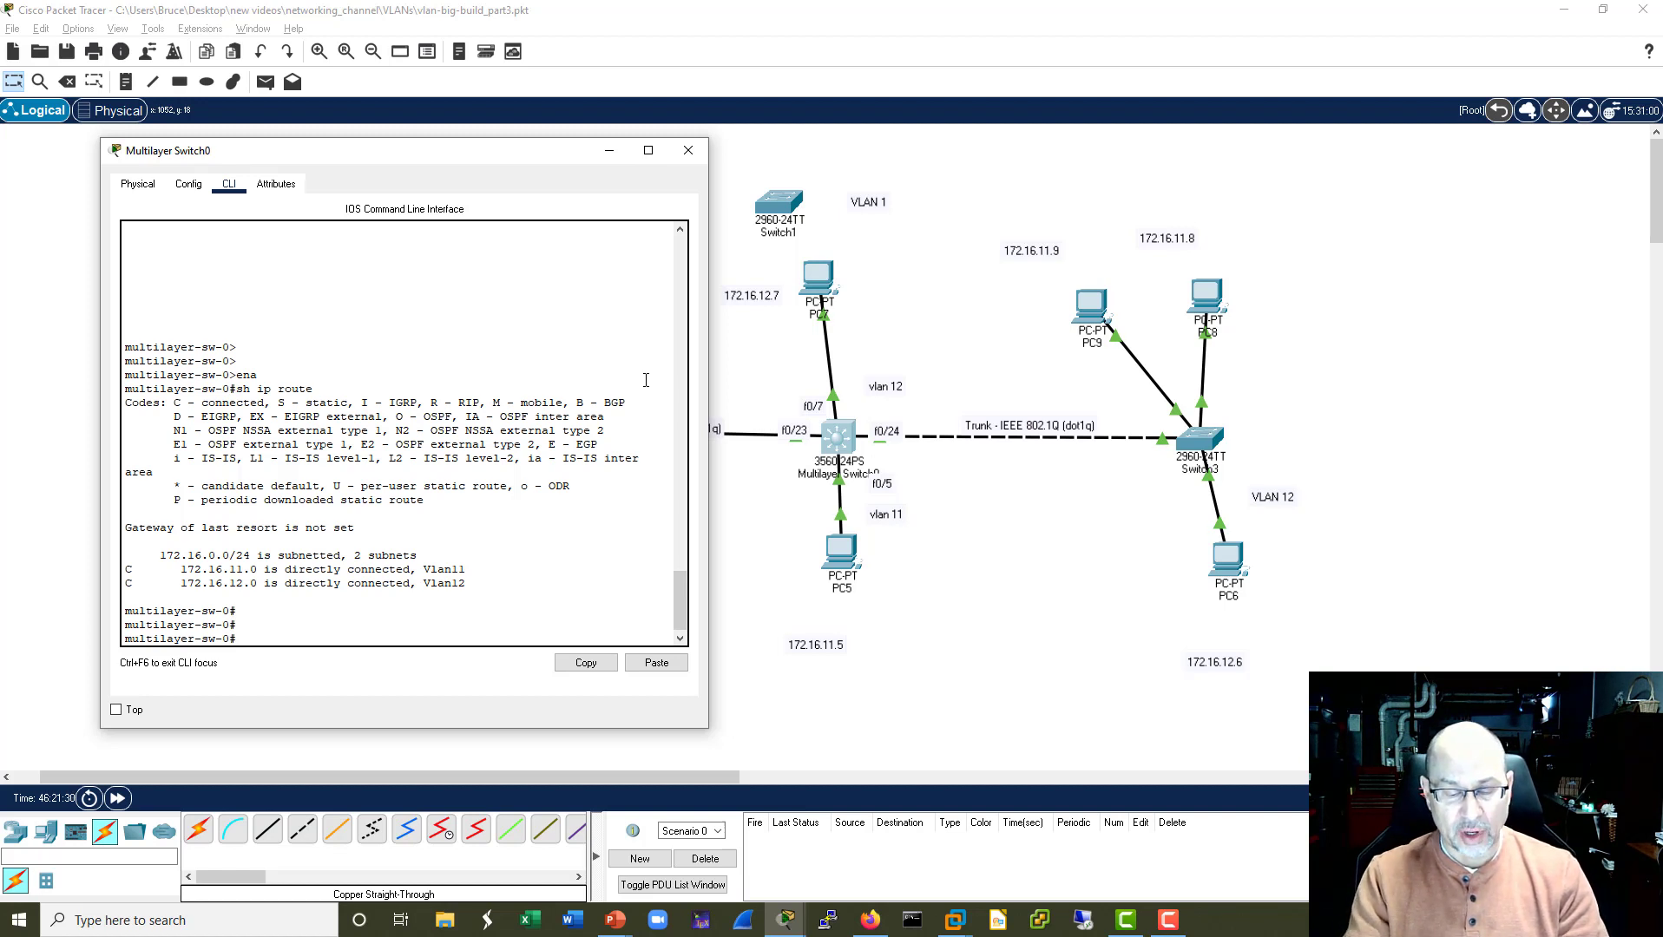
Display Multilayer Switch0's ARP table and examine the Vlan11 and Vlan12 entries.
type("sh ip arp")
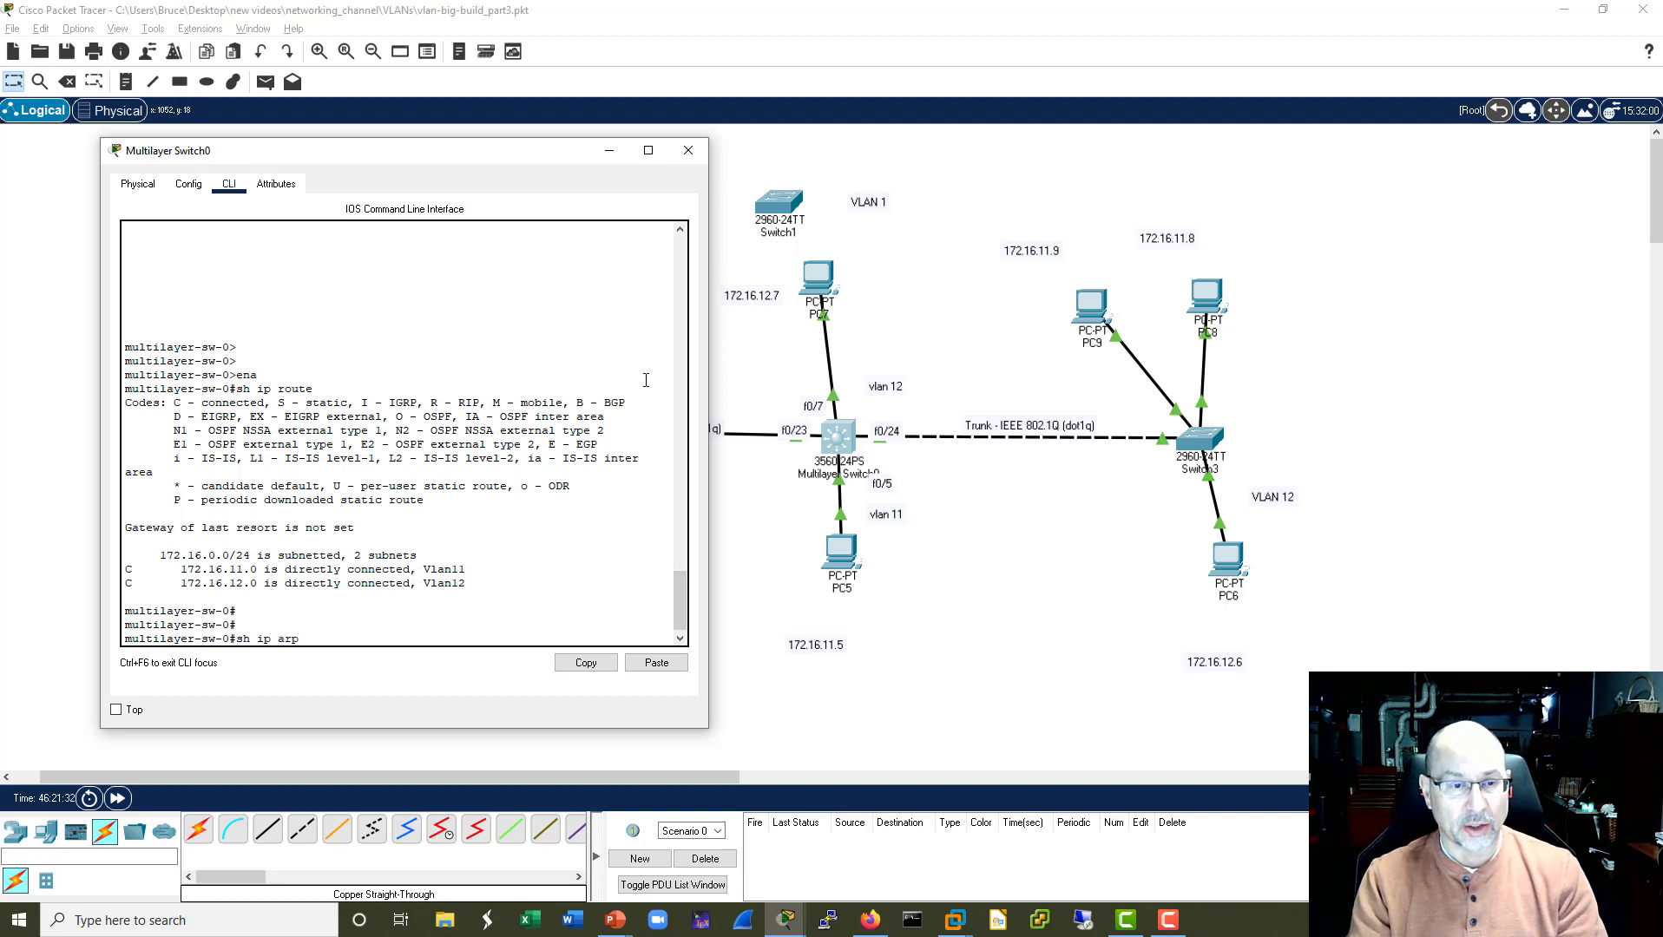
key("Return")
key("Return")
key("Return")
key("Return")
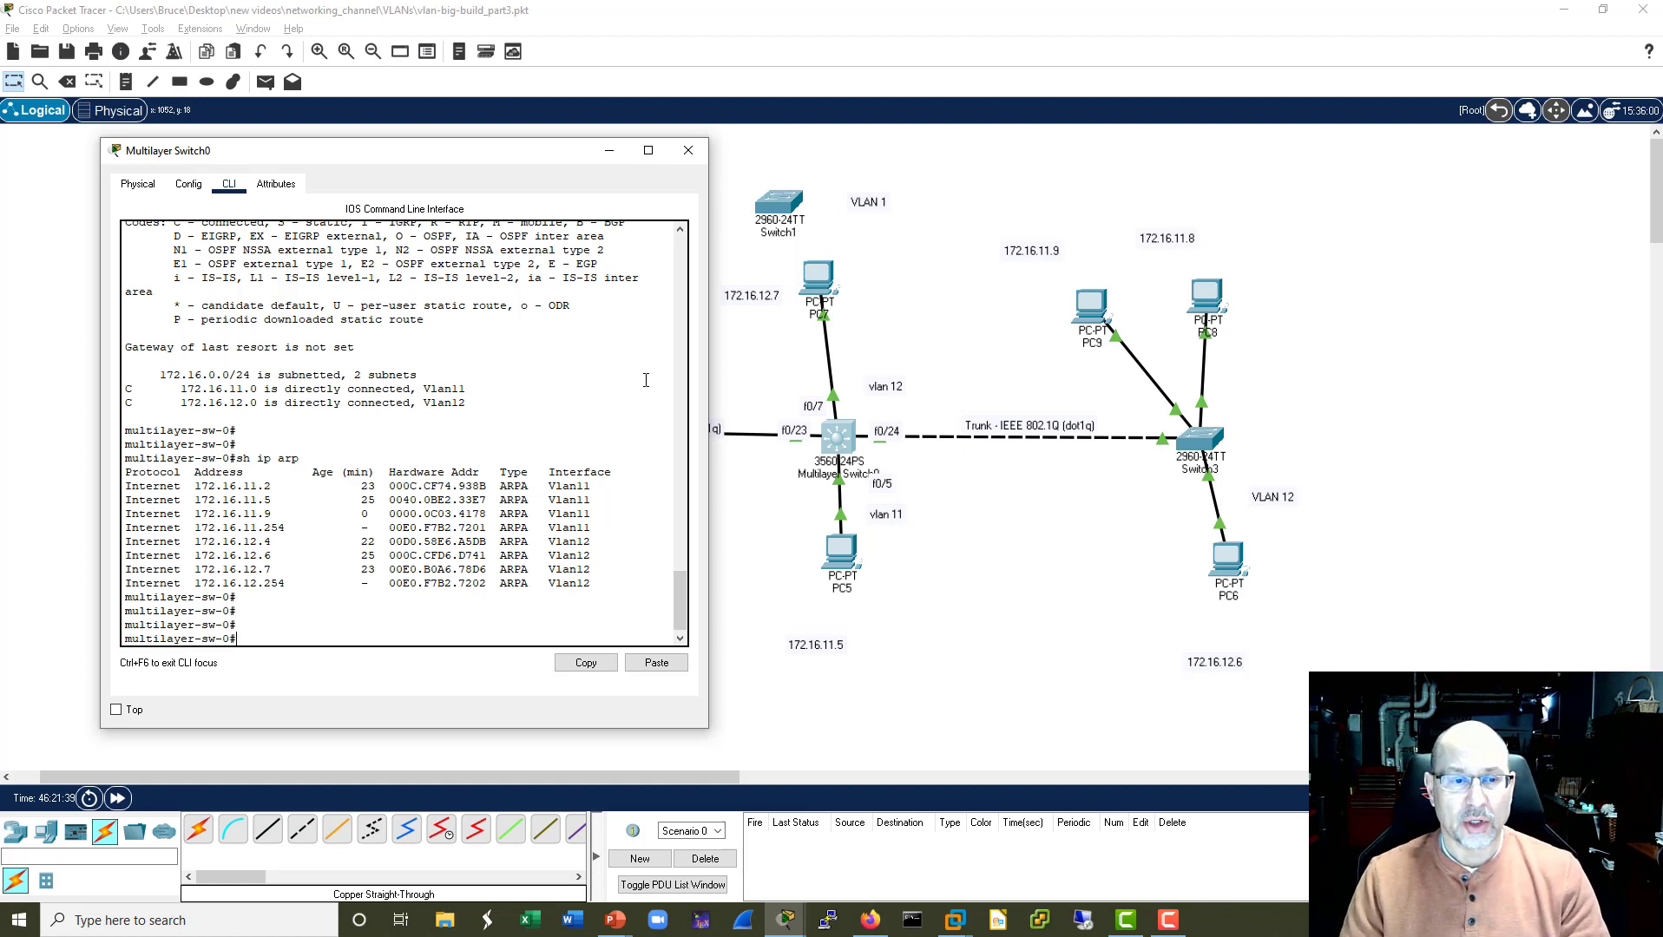
left_click_drag(595, 587, 113, 483)
left_click_drag(616, 583, 118, 542)
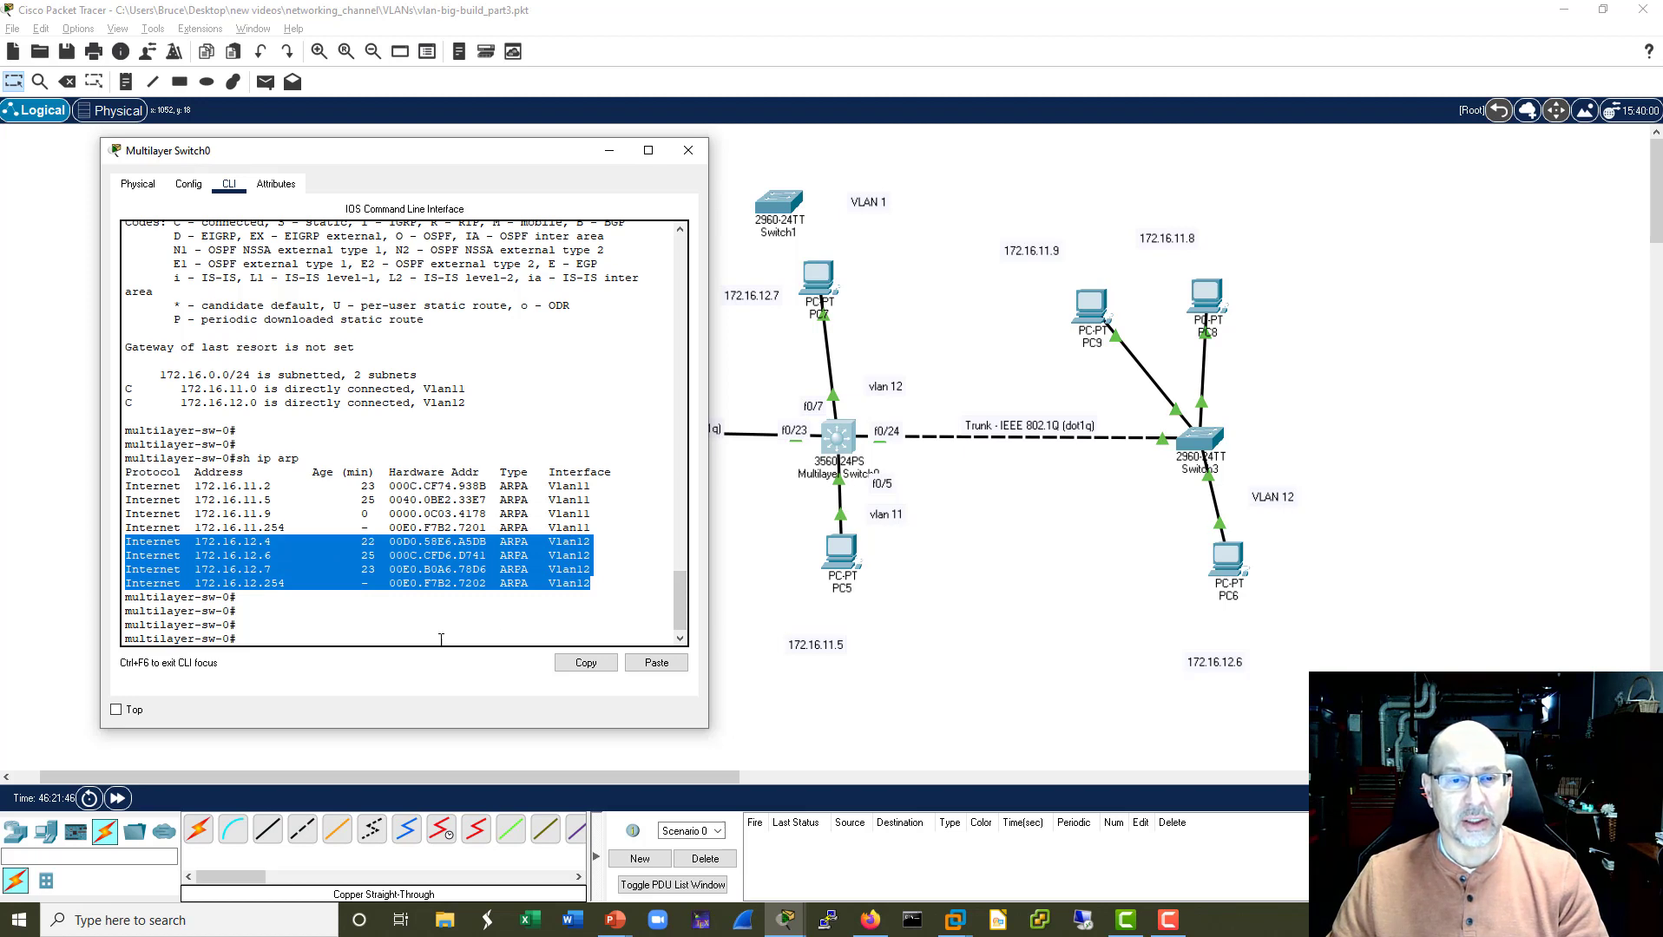
left_click(473, 693)
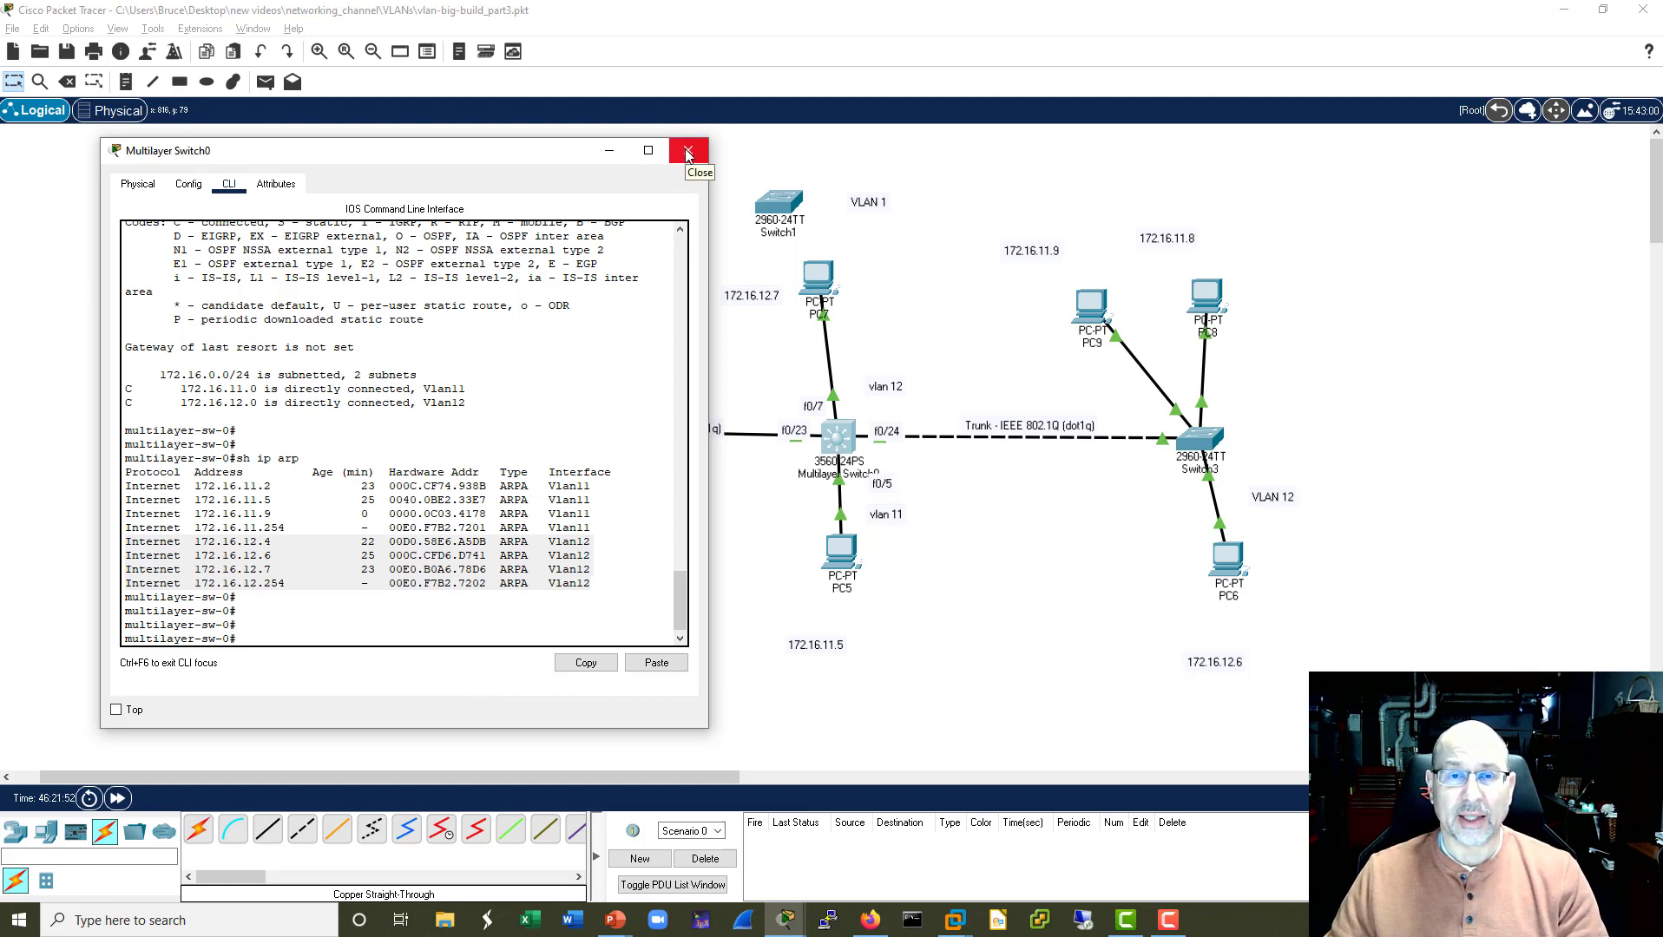
Display Multilayer Switch0's MAC address table, examine its dynamic entries, and close the switch's window.
left_click(433, 593)
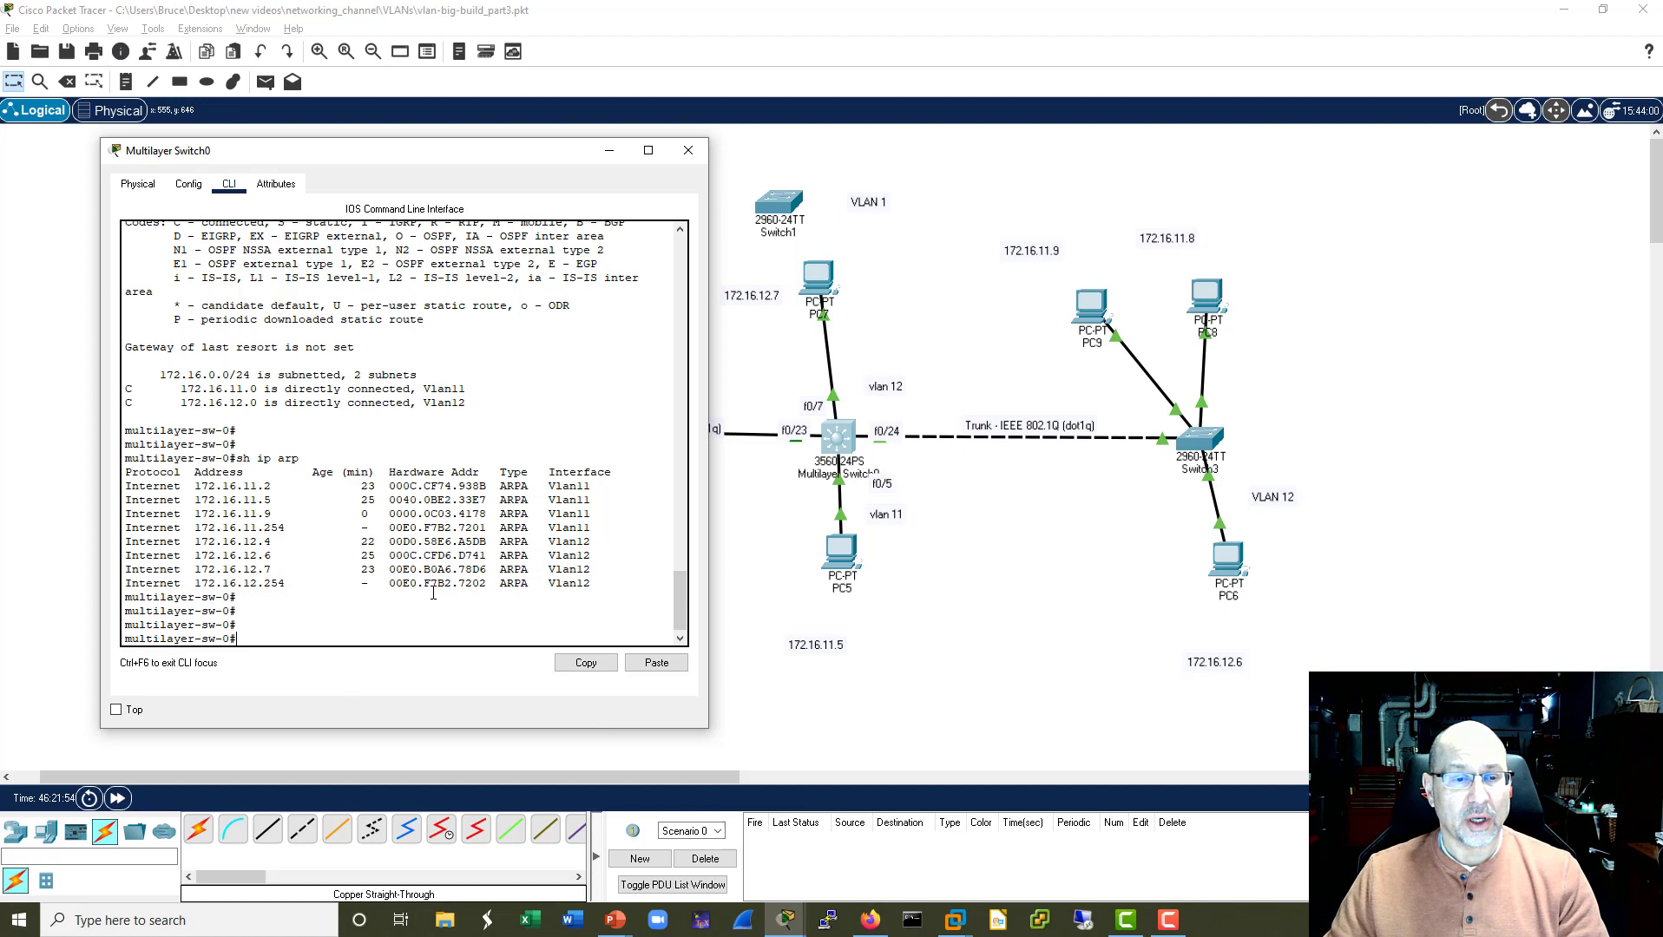
type("sh mac")
key("Tab")
key("Return")
key("Return")
key("Return")
key("Return")
key("Return")
key("Return")
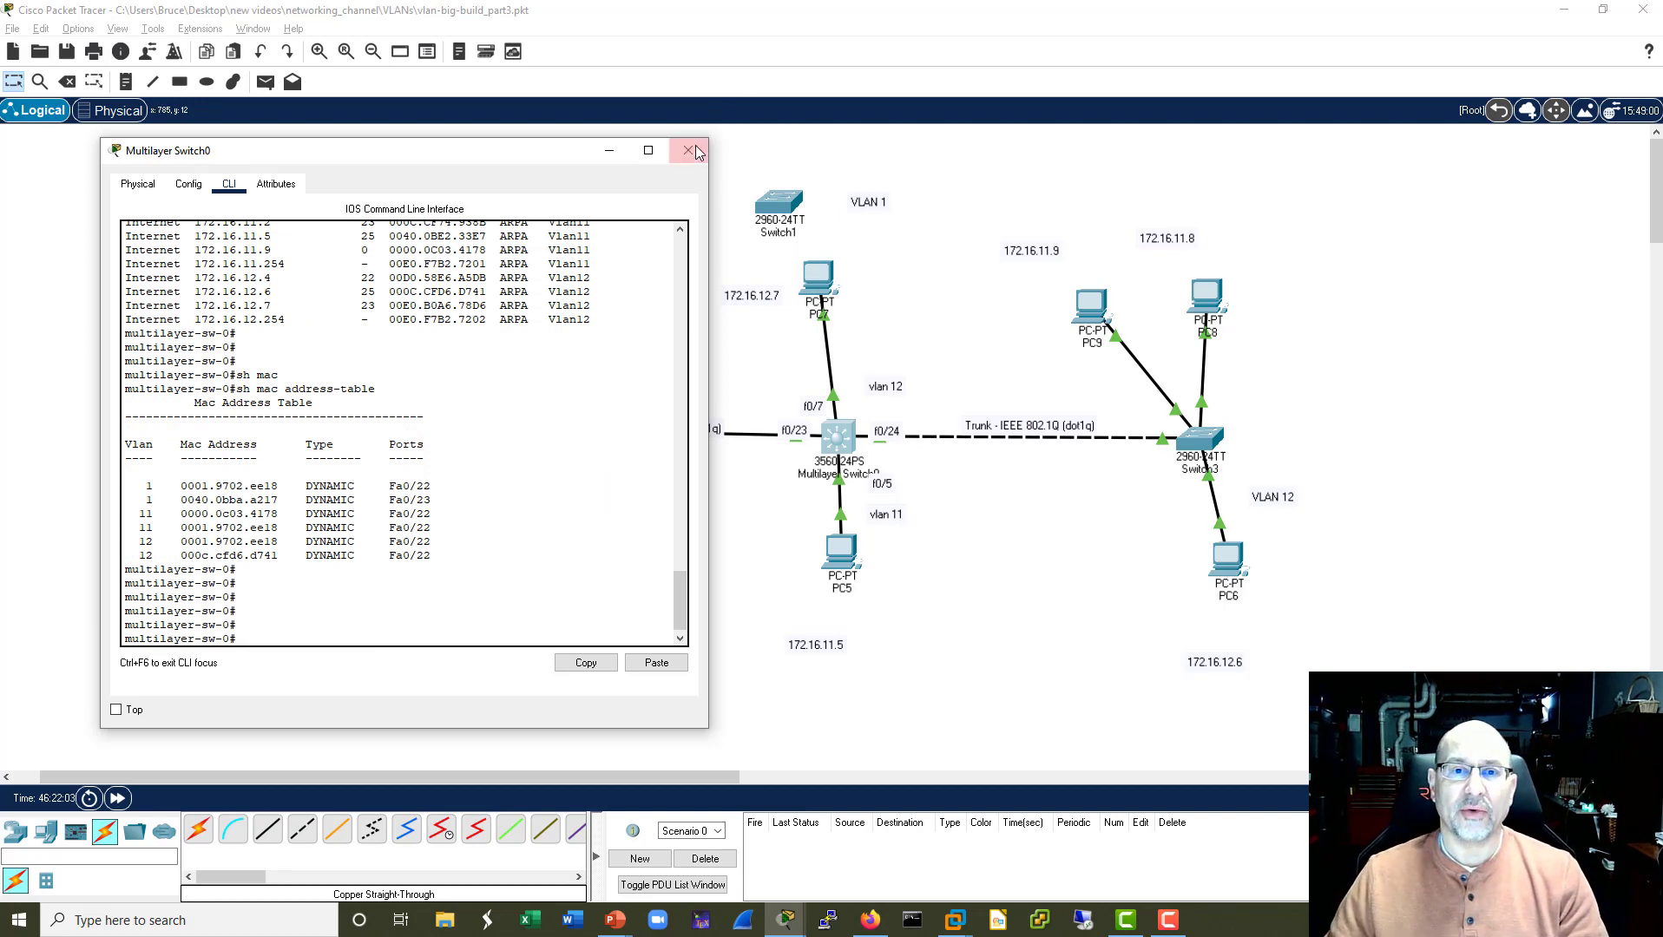
left_click_drag(432, 560, 87, 474)
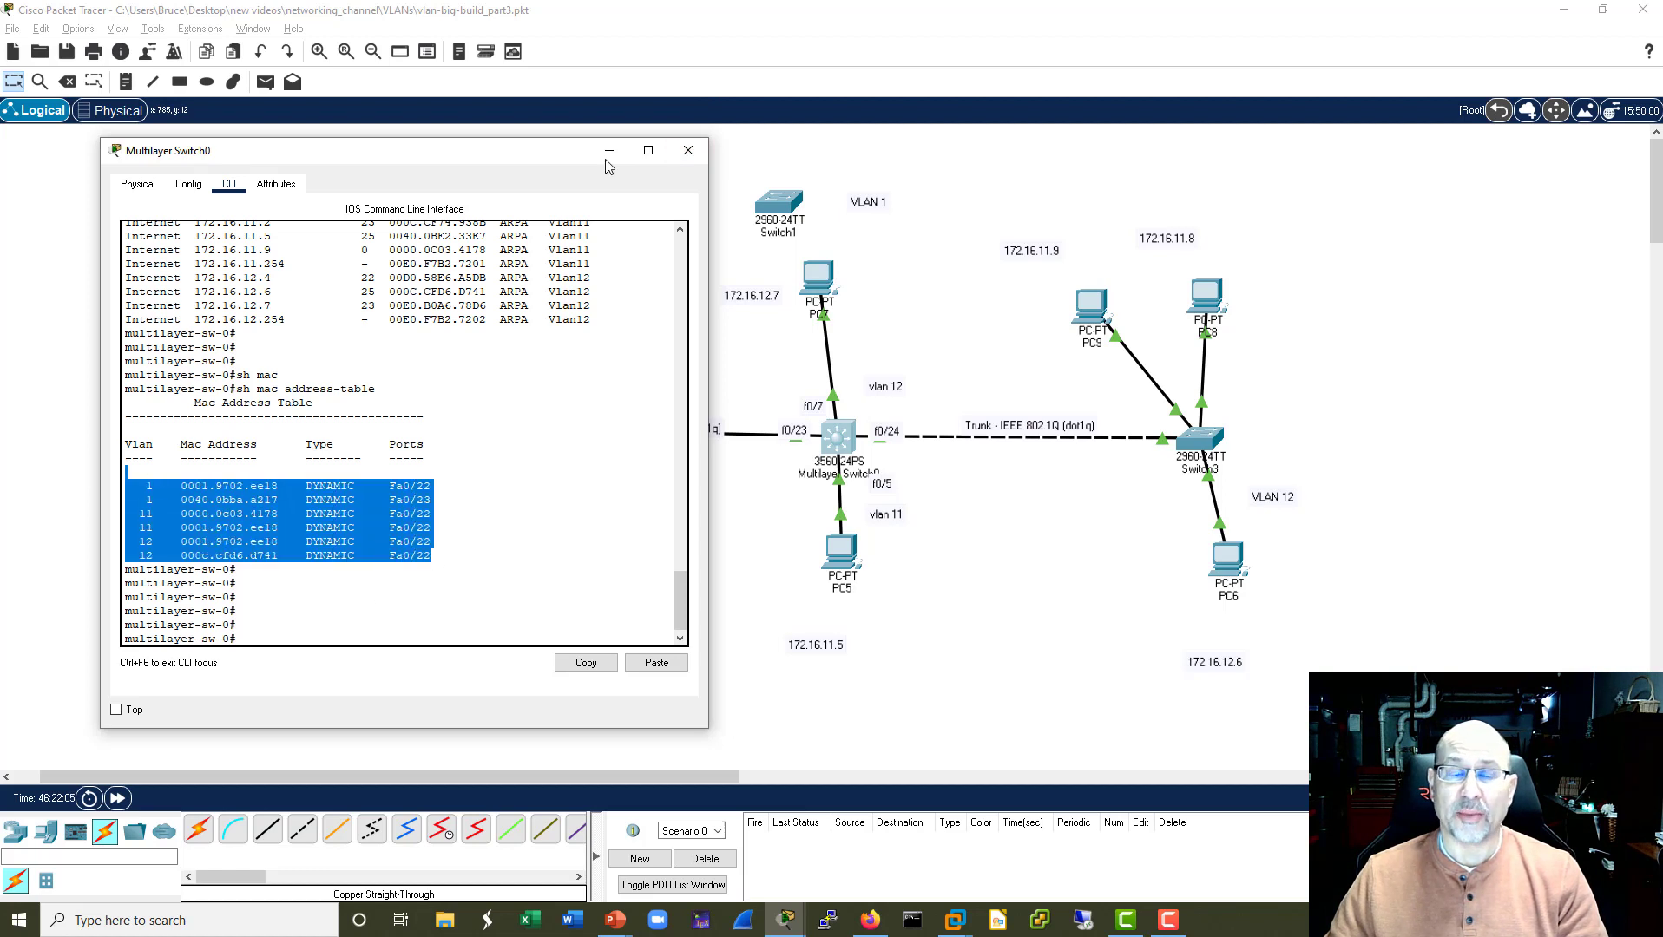
left_click(694, 149)
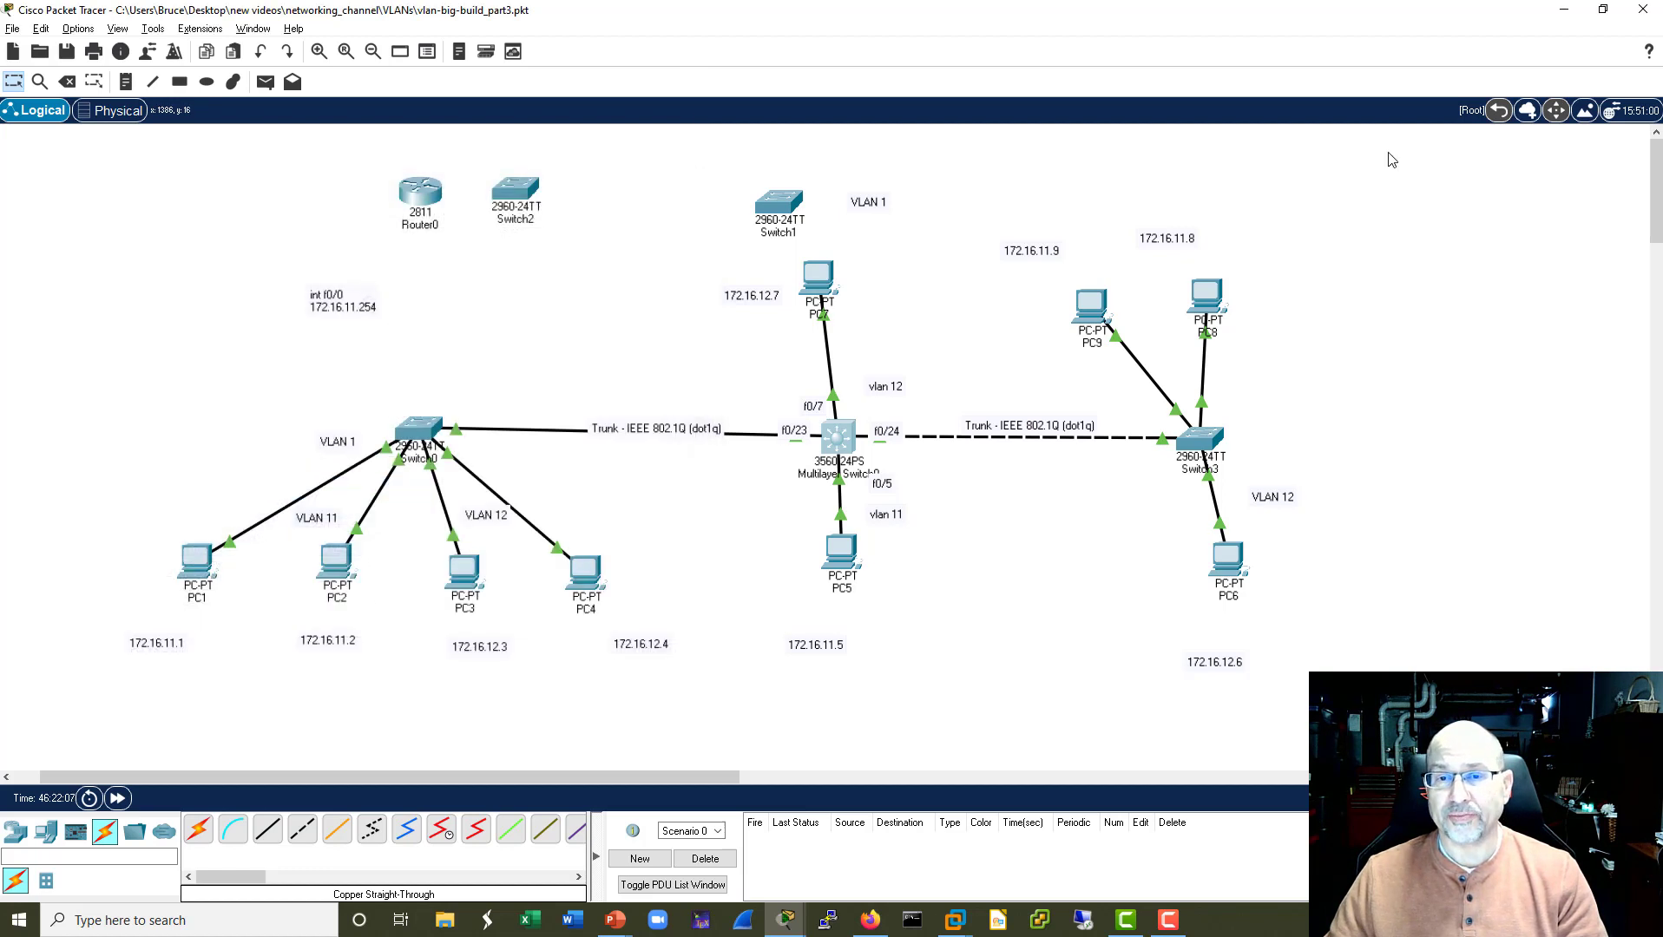